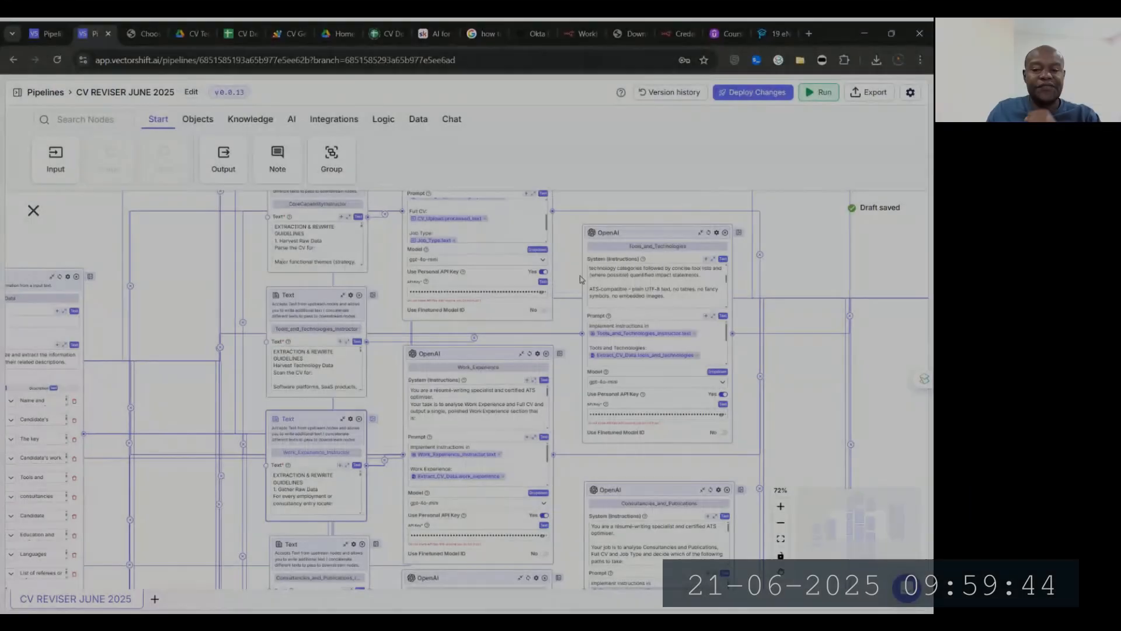
Step: Try to deploy the CV REVISER JUNE 2025 pipeline changes as patch version v0.0.14
scroll(525, 386, "down", 1)
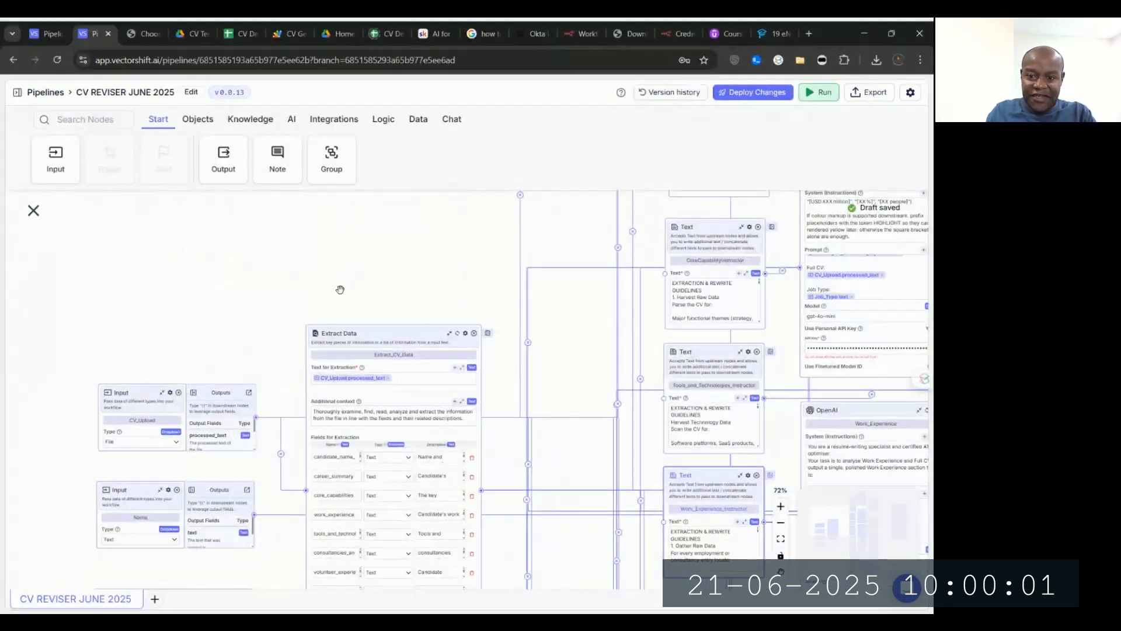
left_click_drag(340, 289, 217, 222)
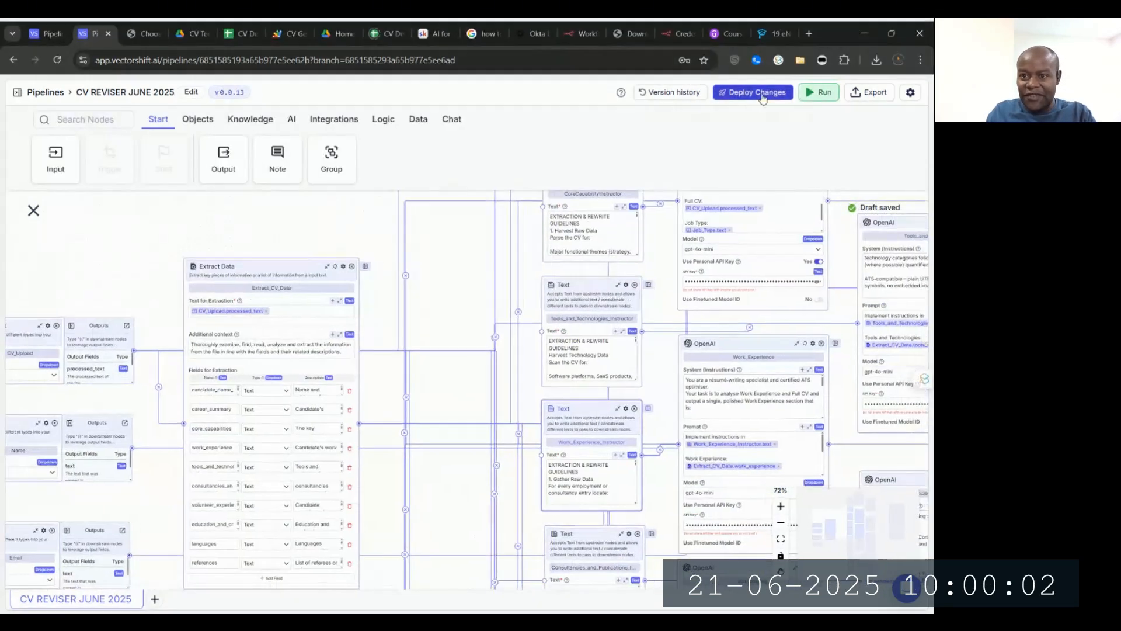
left_click(762, 99)
left_click(831, 260)
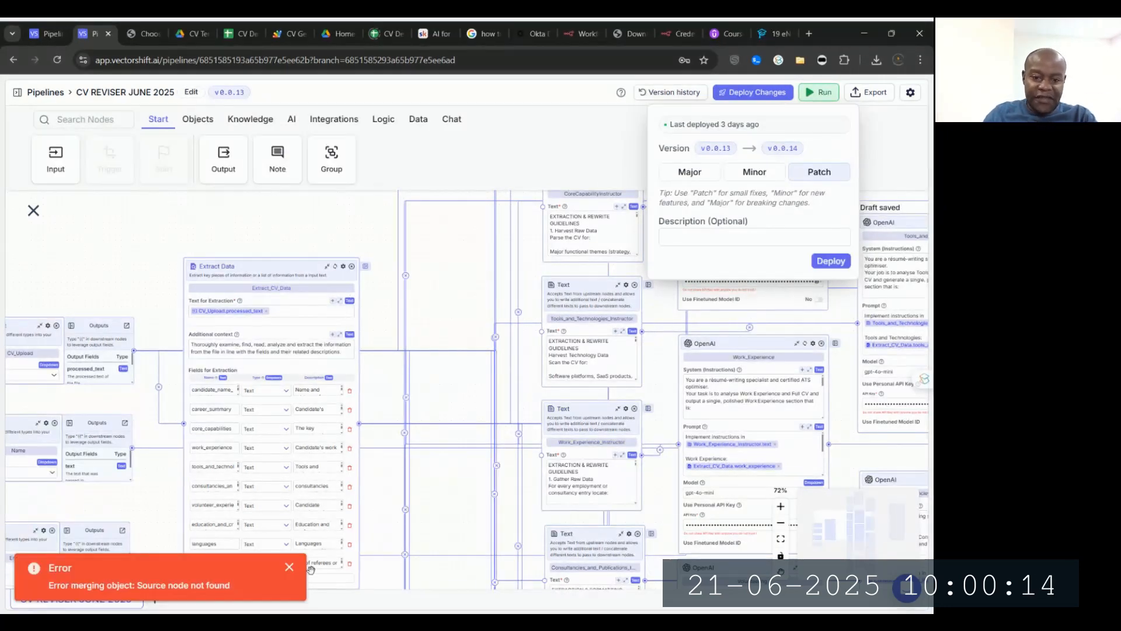
left_click(289, 568)
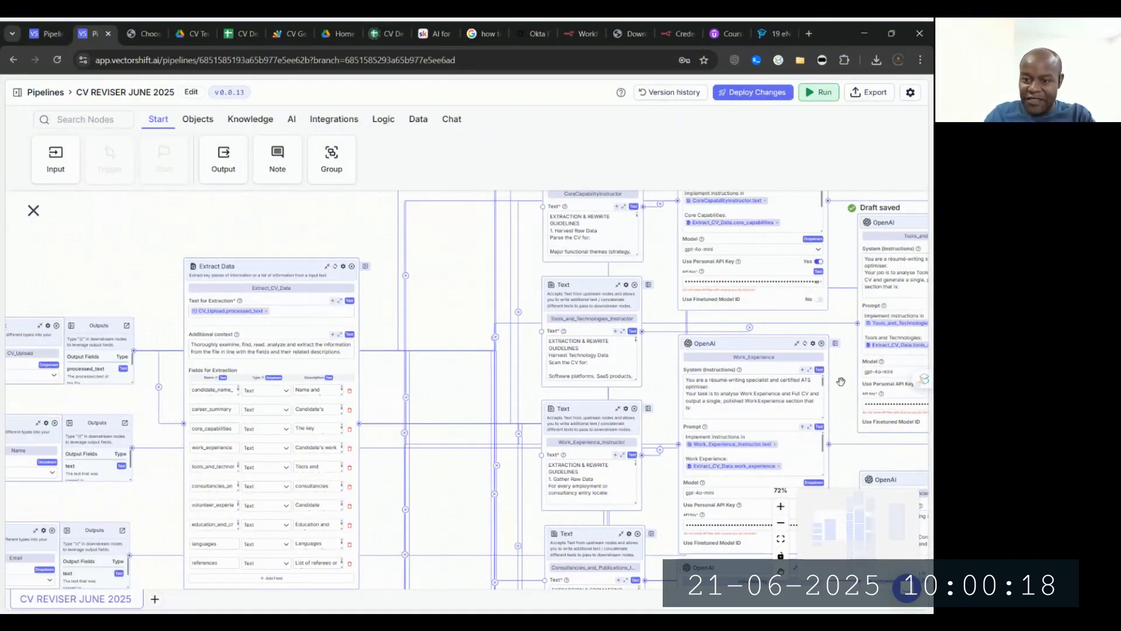
left_click_drag(821, 344, 355, 479)
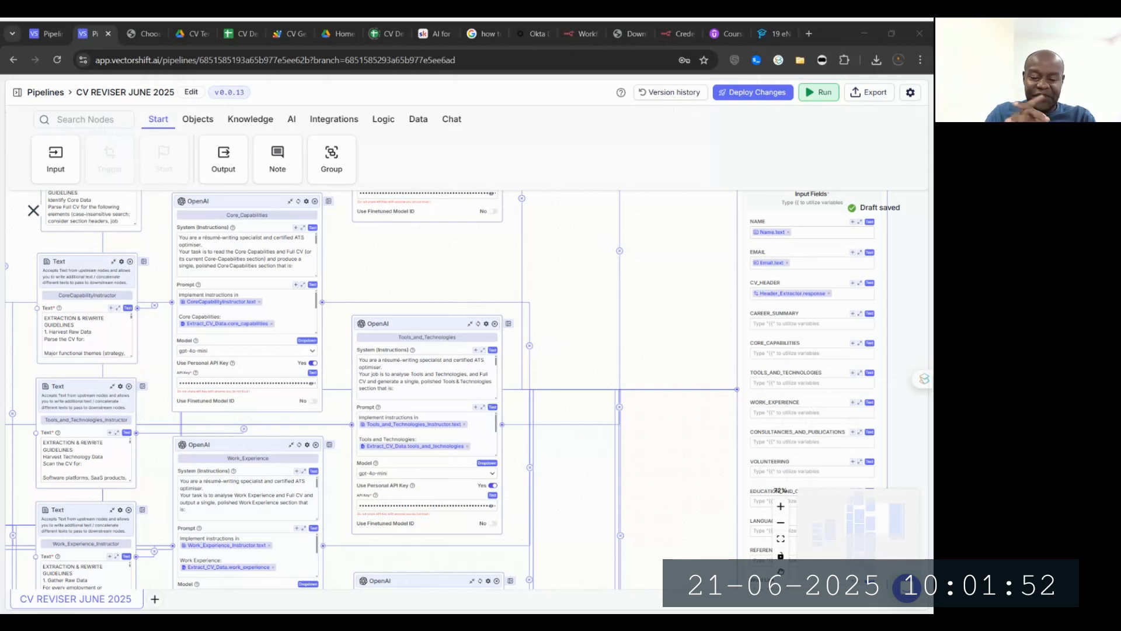
left_click(812, 323)
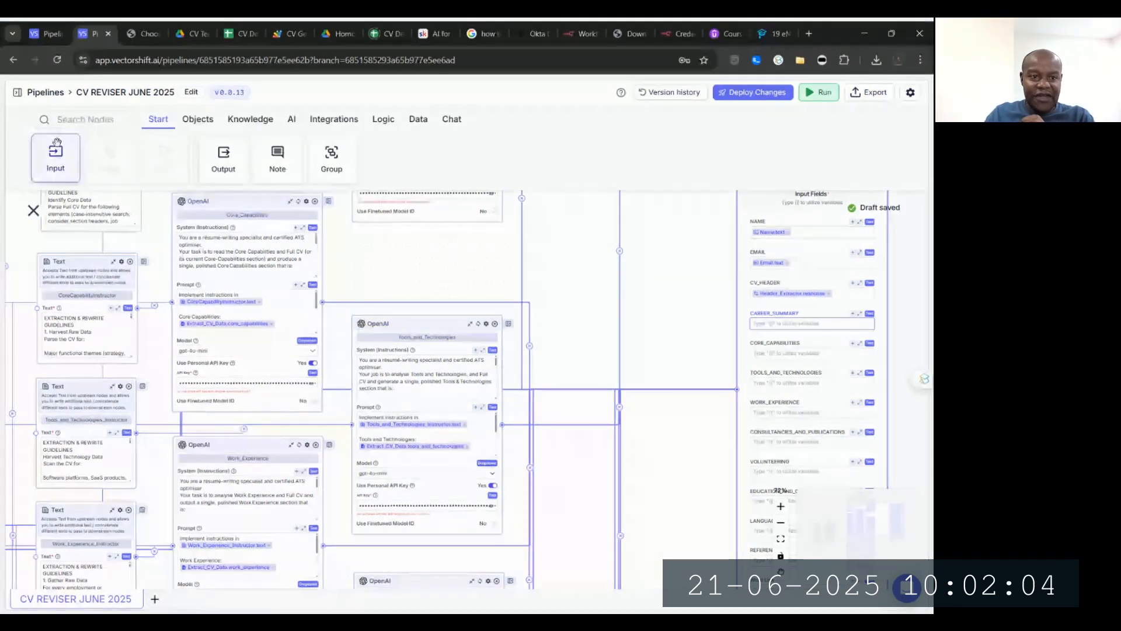
Step: Leave the CV REVISER JUNE 2025 pipeline and create a new blank pipeline from scratch
left_click(30, 94)
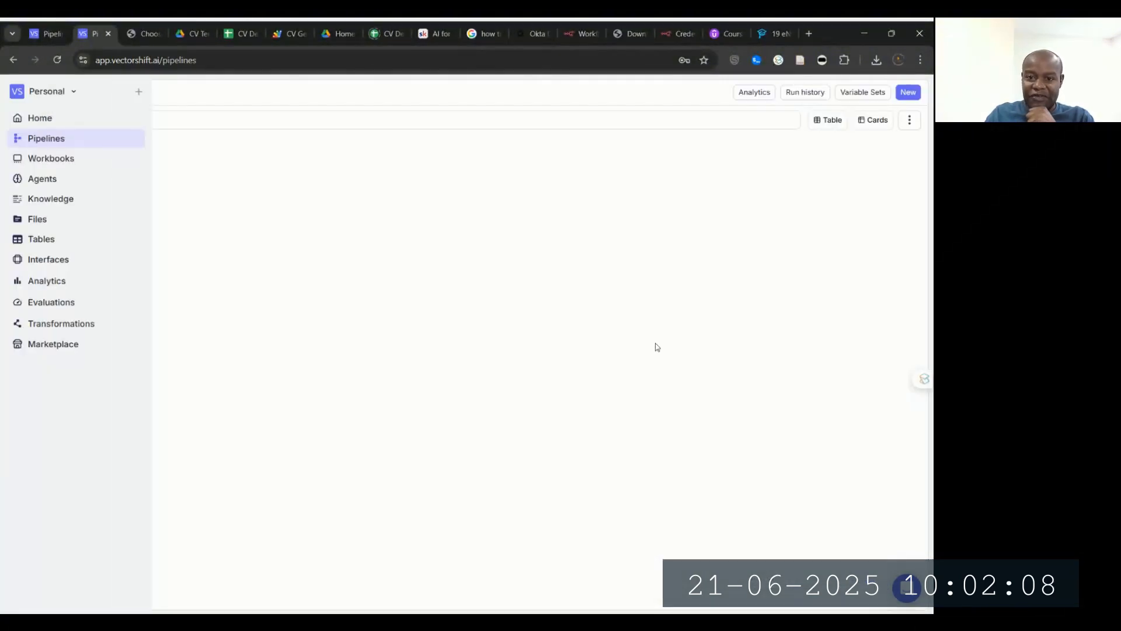
left_click(908, 92)
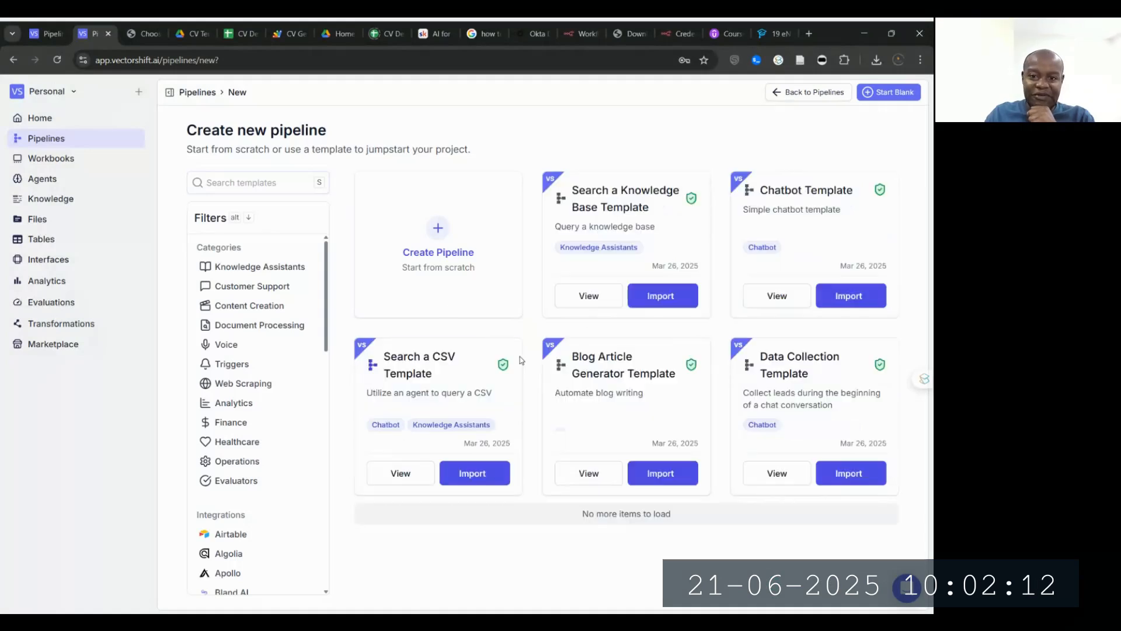
left_click(441, 244)
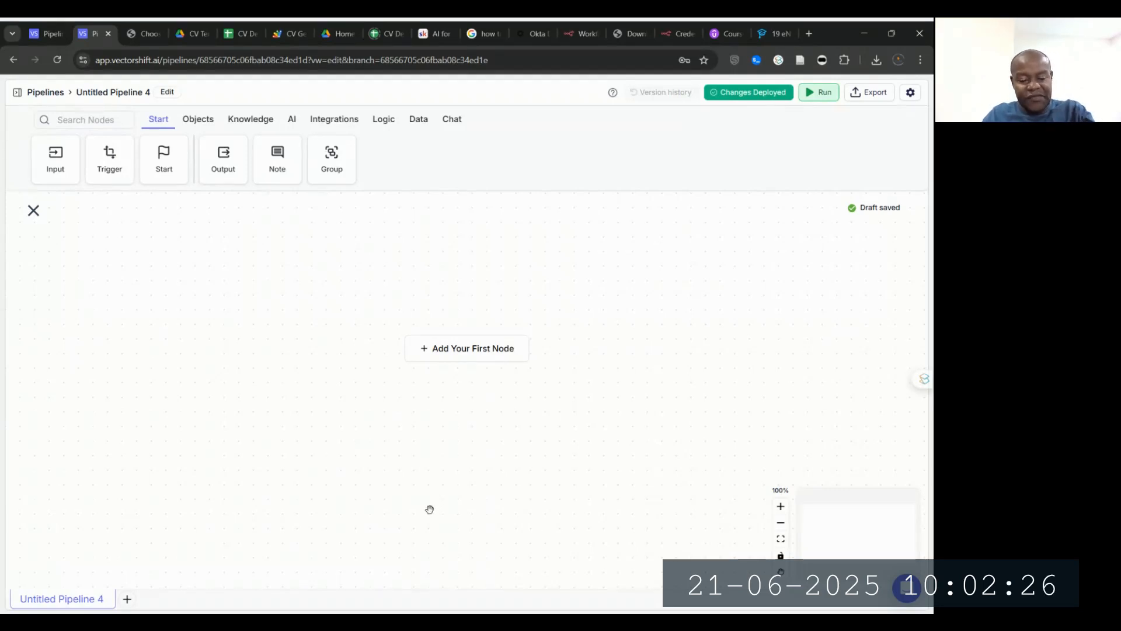
key("alt+Tab")
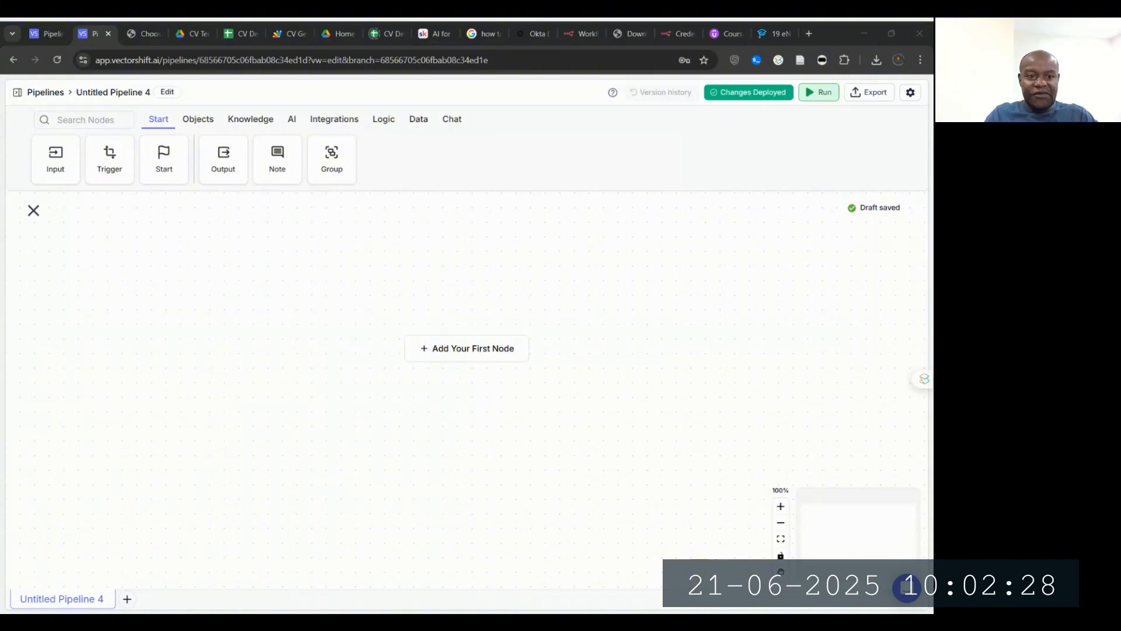
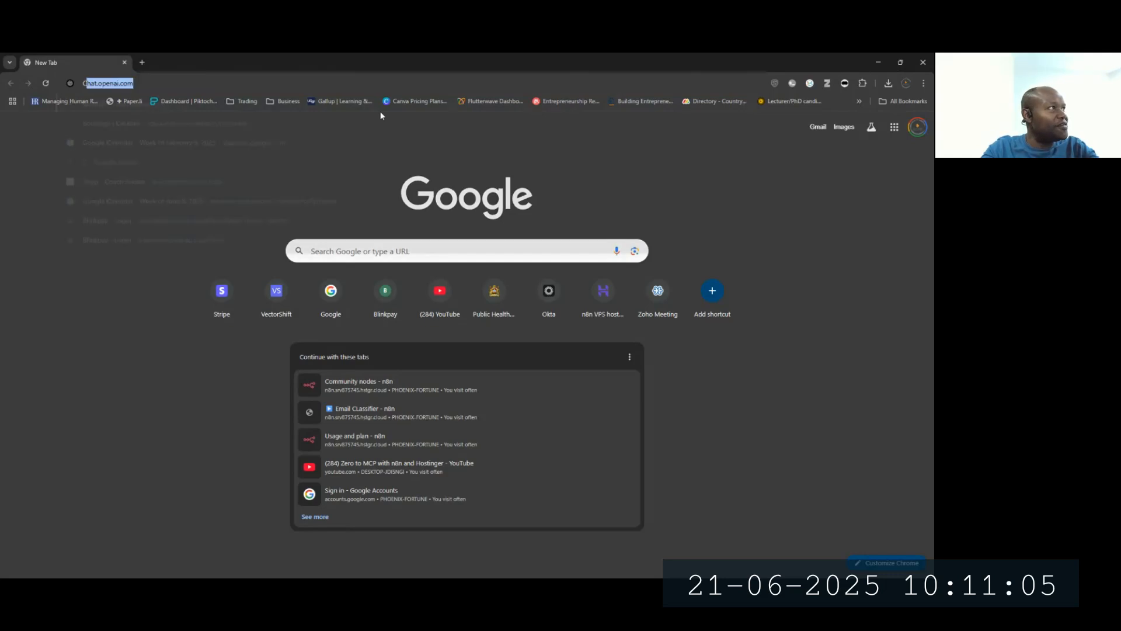
Step: Open the vectorshift.ai website in the browser
key("BackSpace")
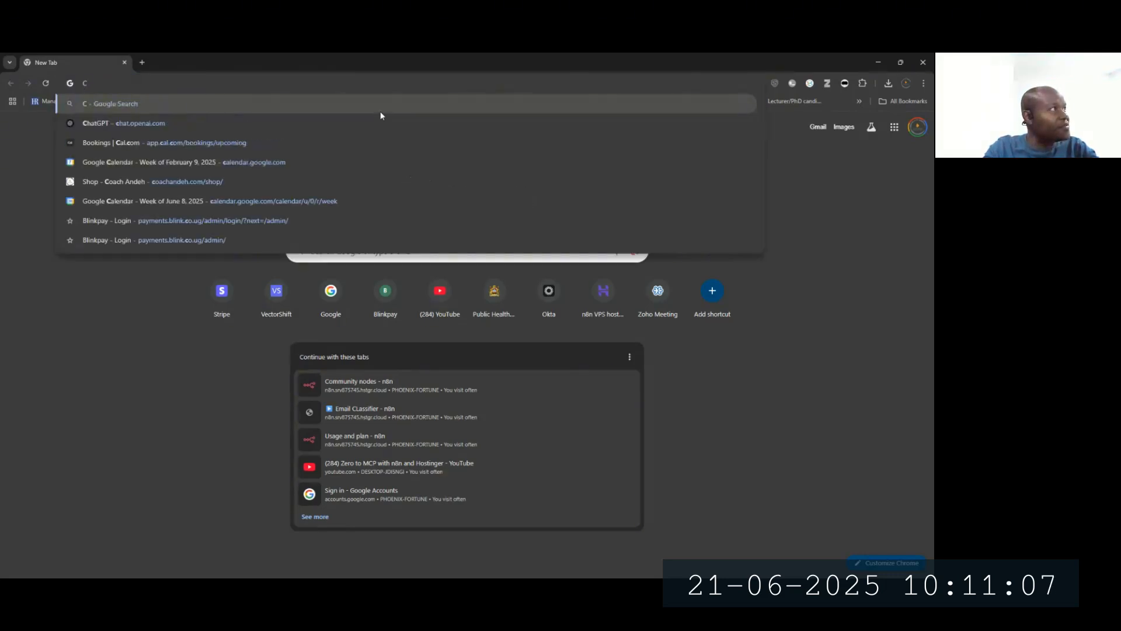
key("BackSpace")
type("VECTIR==")
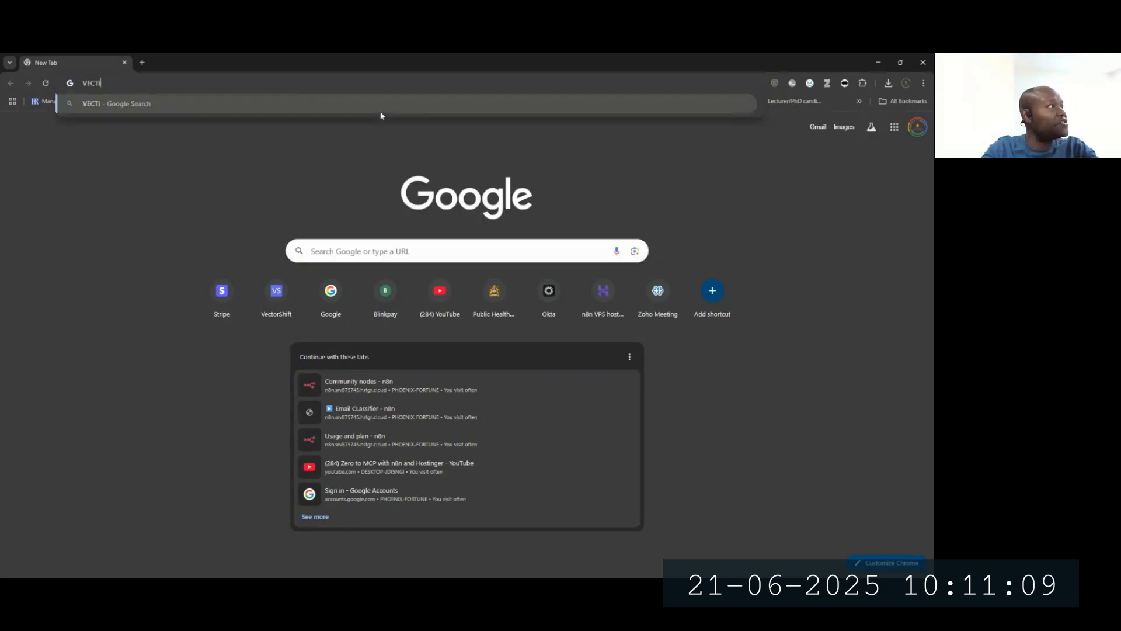
key("BackSpace")
key("BackSpace")
key("BackSpace")
key("BackSpace")
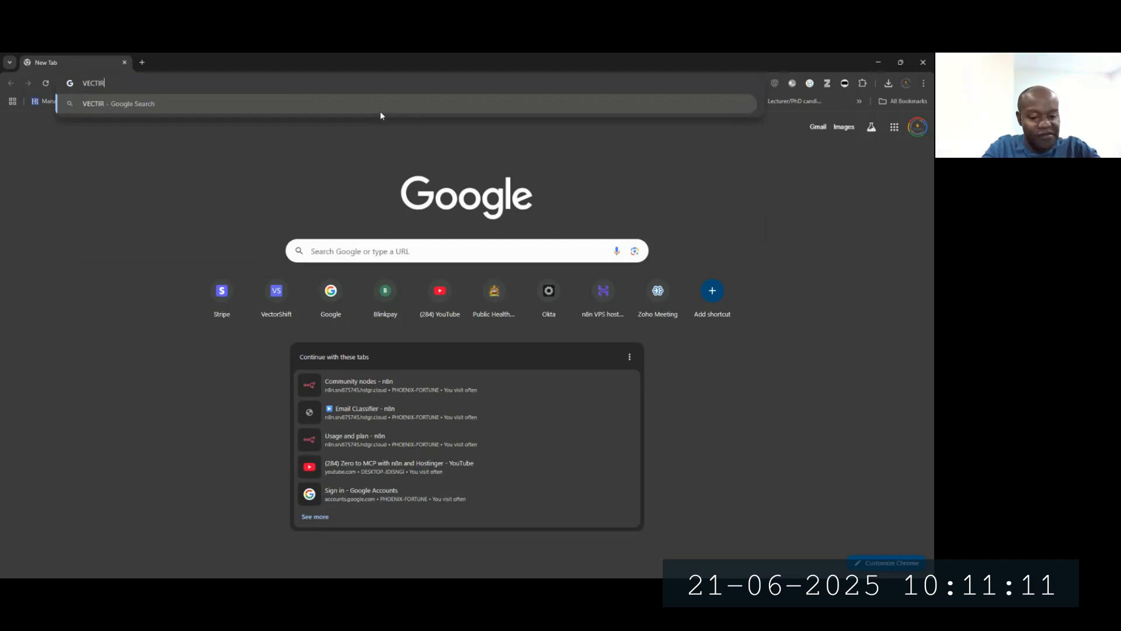
key("BackSpace")
key("BackSpace")
key("BackSpace")
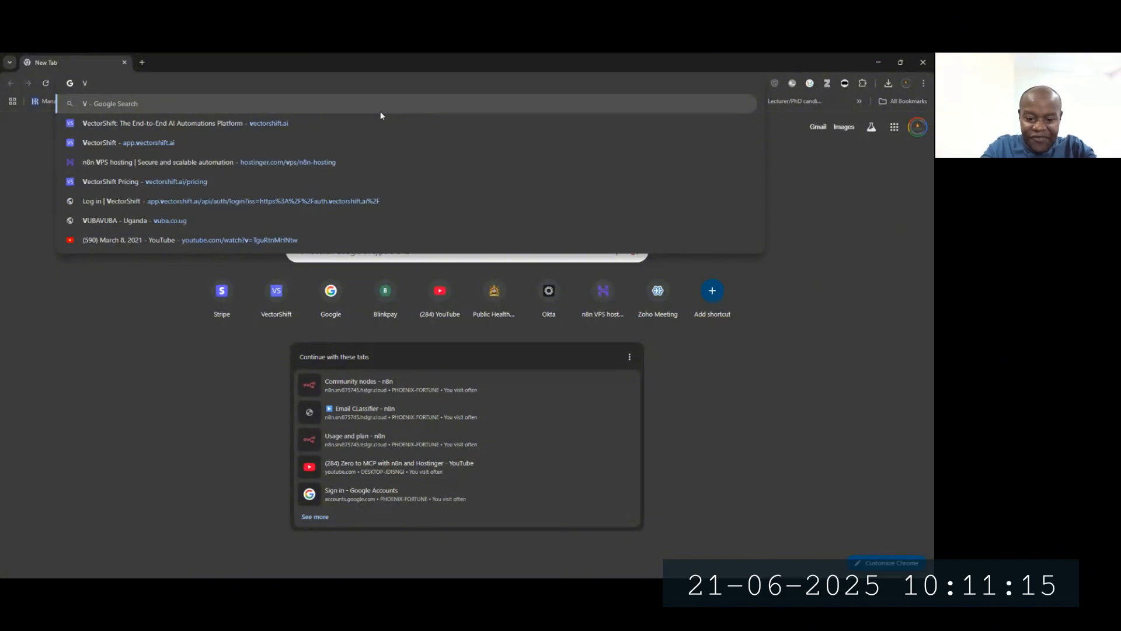
key("BackSpace")
type("vectorshift.ai")
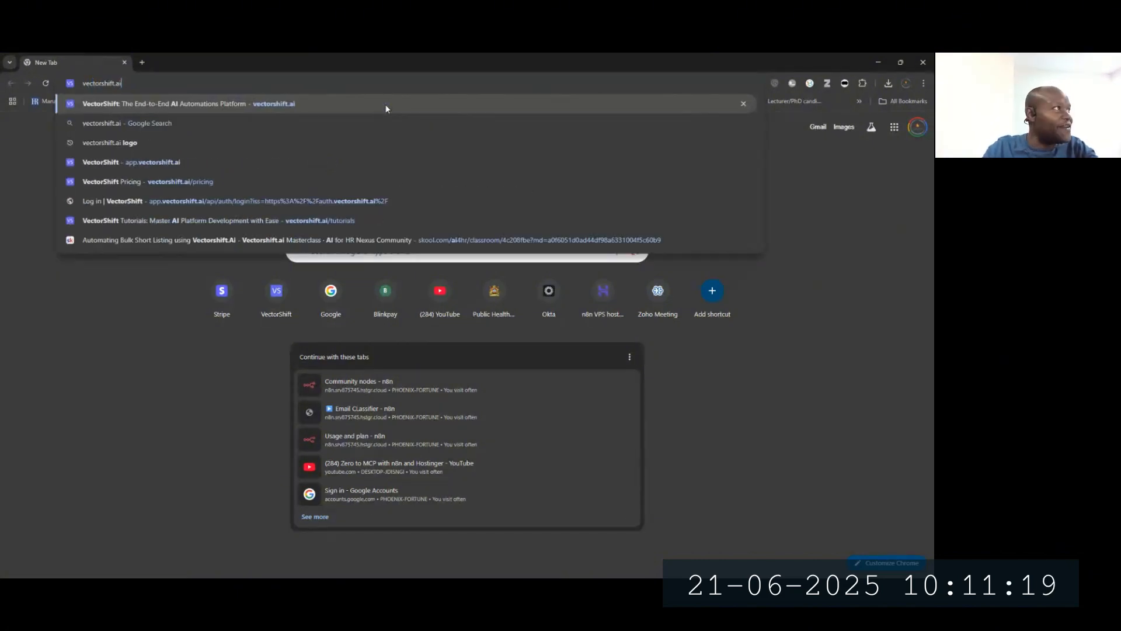
key("Return")
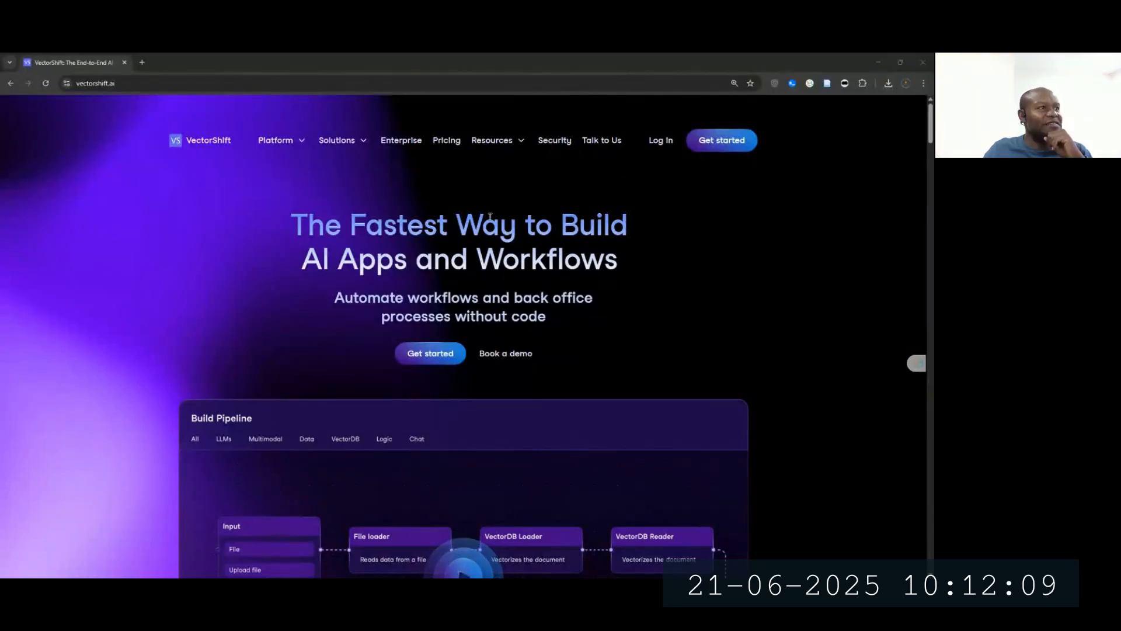
Step: Log in to VectorShift and open the recent pipeline Untitled Pipeline 4 for editing
left_click(660, 141)
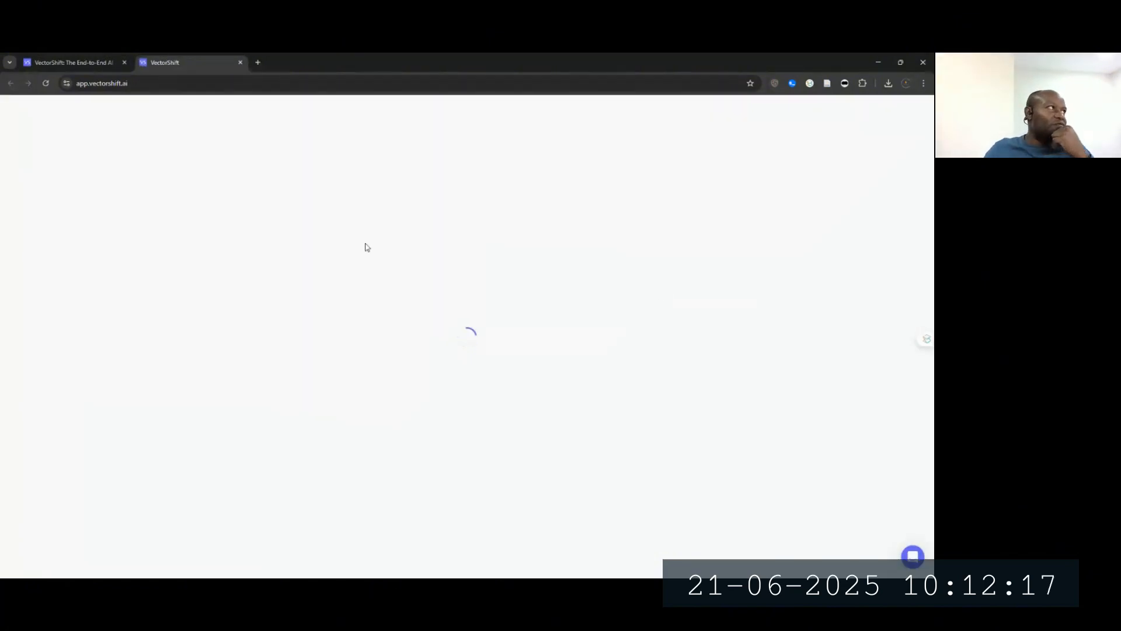
left_click(75, 64)
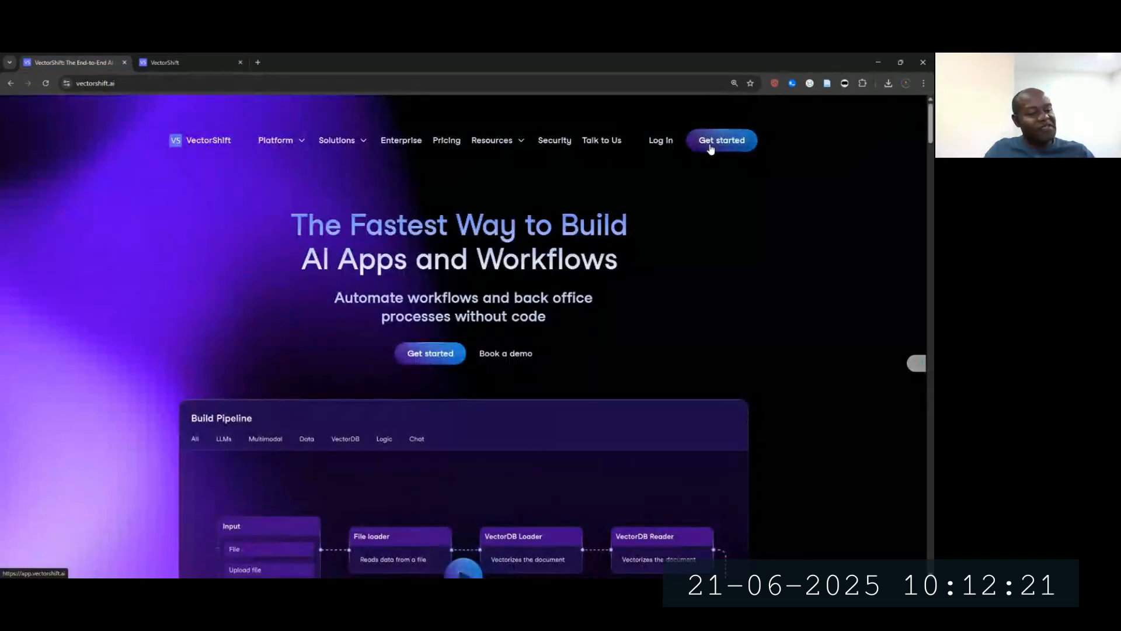
scroll(647, 246, "down", 3)
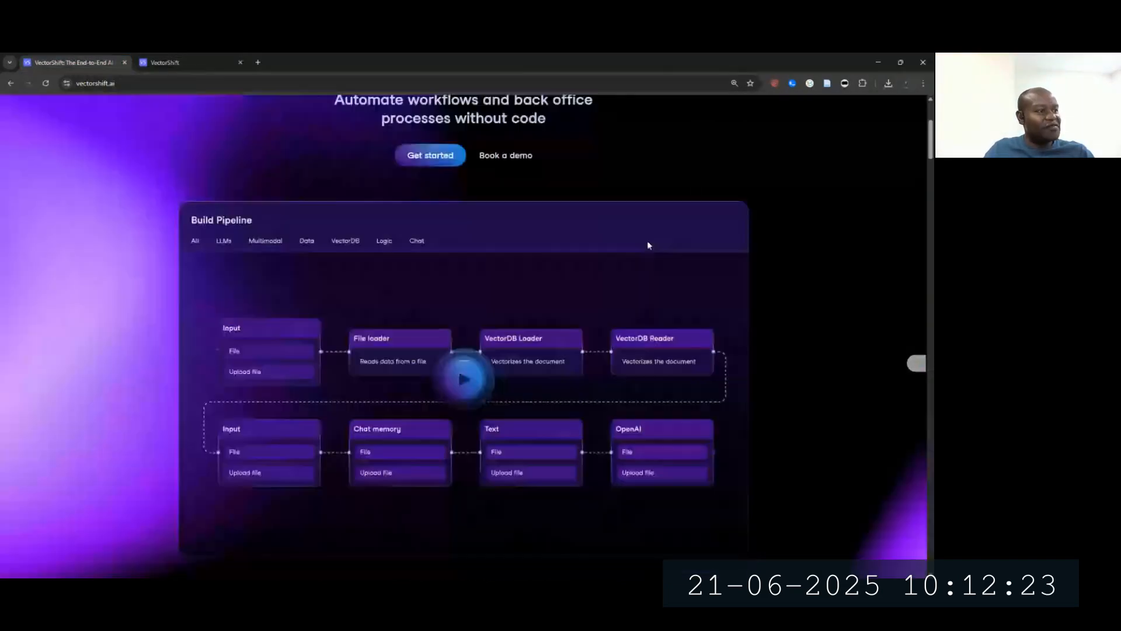
scroll(647, 257, "down", 8)
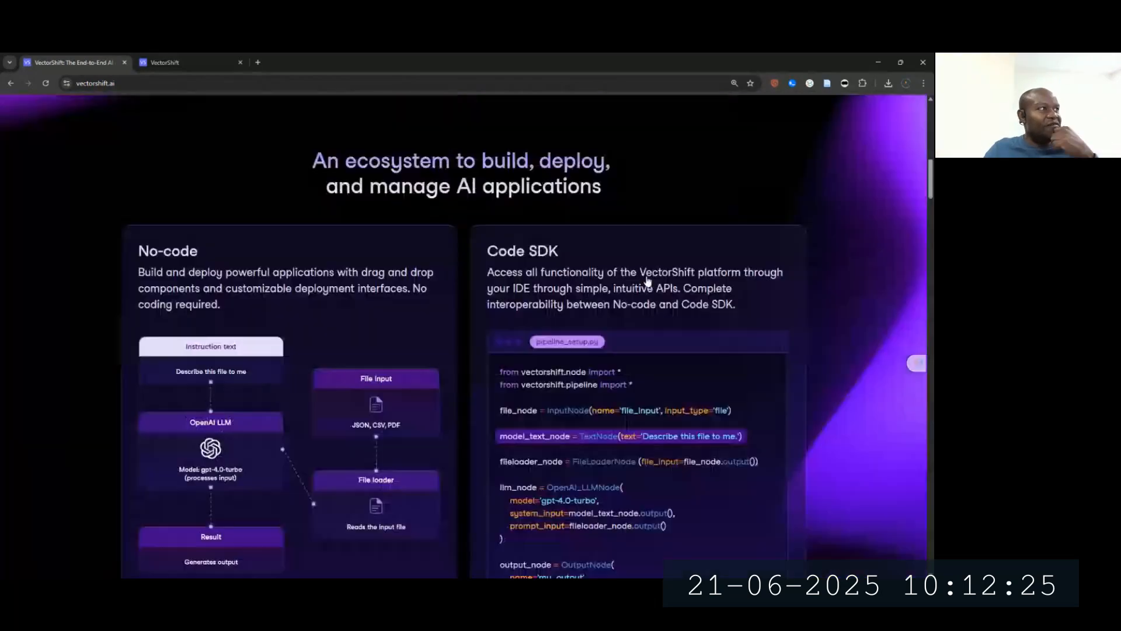
scroll(647, 282, "down", 4)
left_click(207, 68)
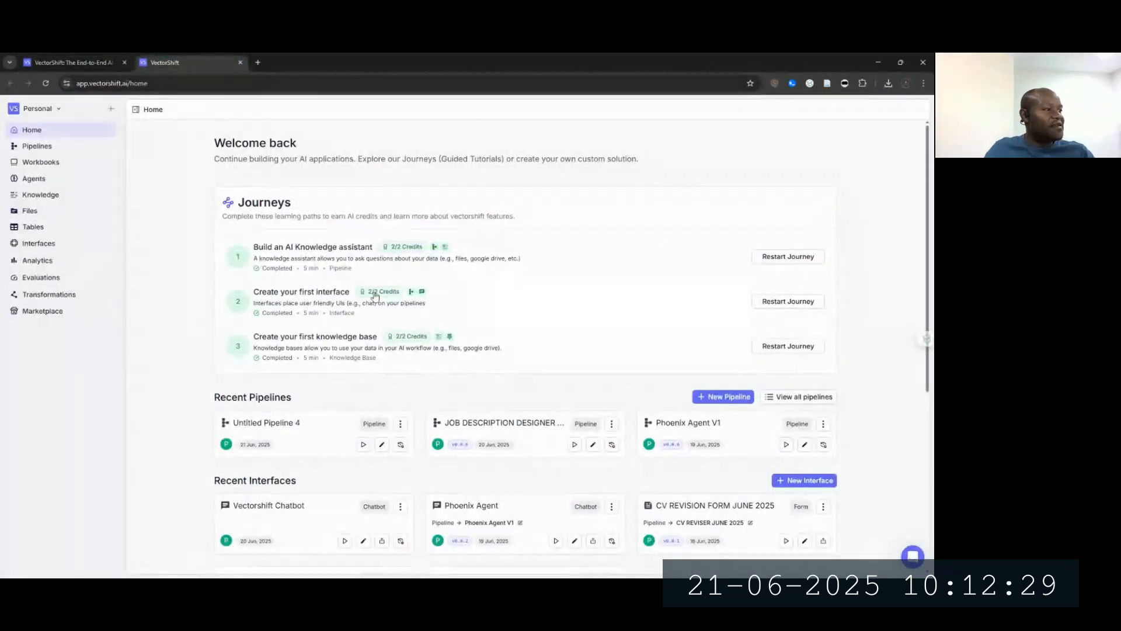
left_click(282, 424)
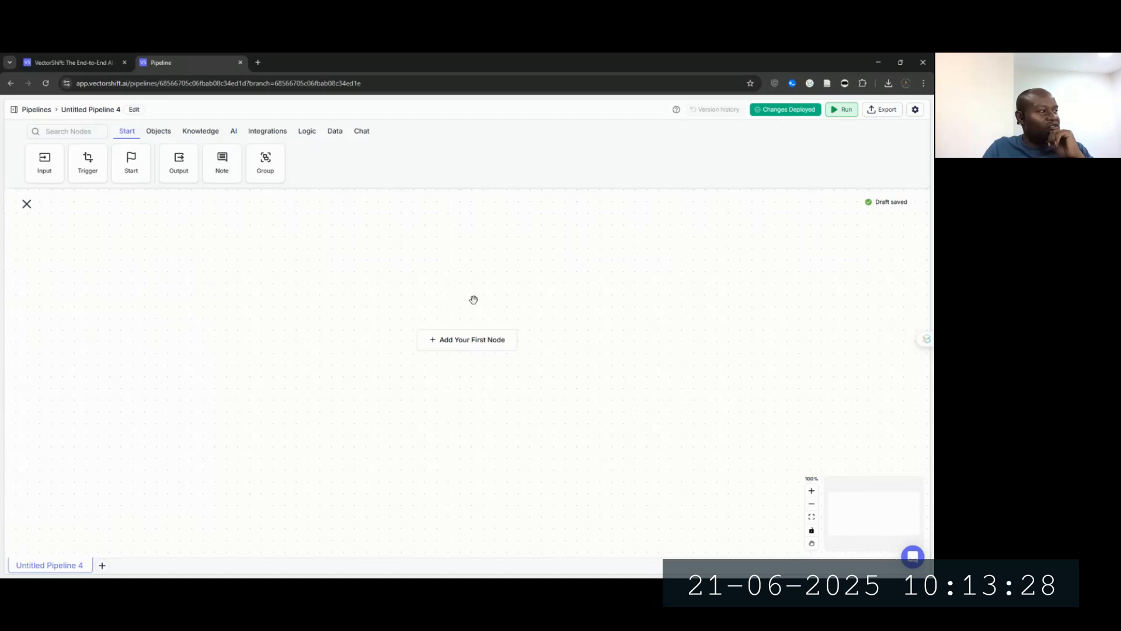
Step: Add an Input node on the left side of the empty canvas and name it CV_Upload
left_click_drag(45, 162, 204, 289)
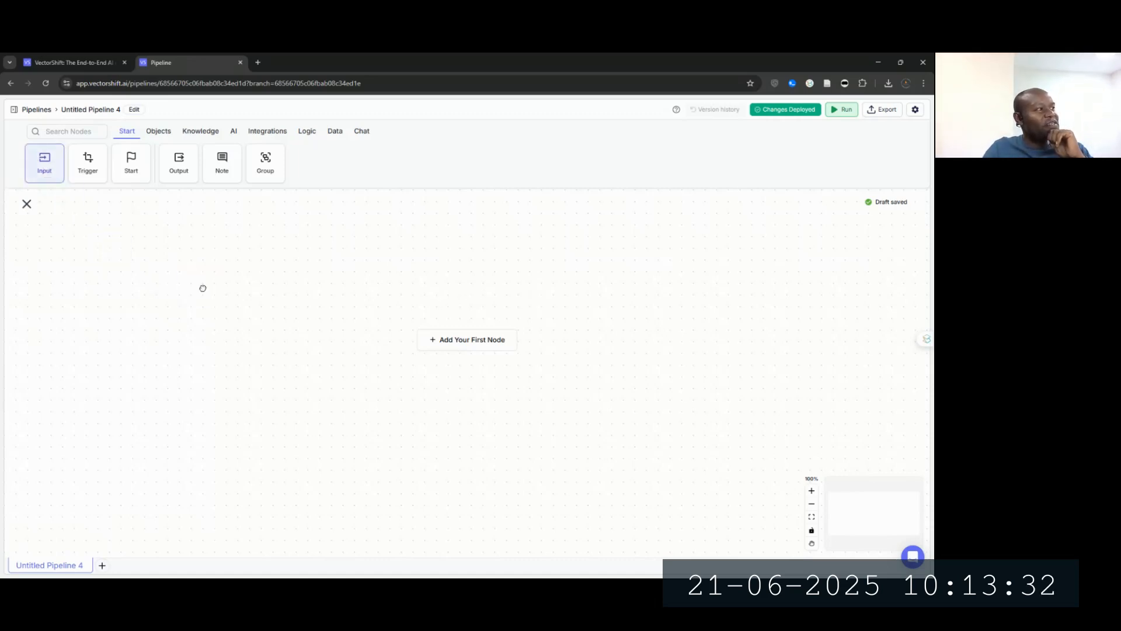
left_click_drag(457, 310, 194, 290)
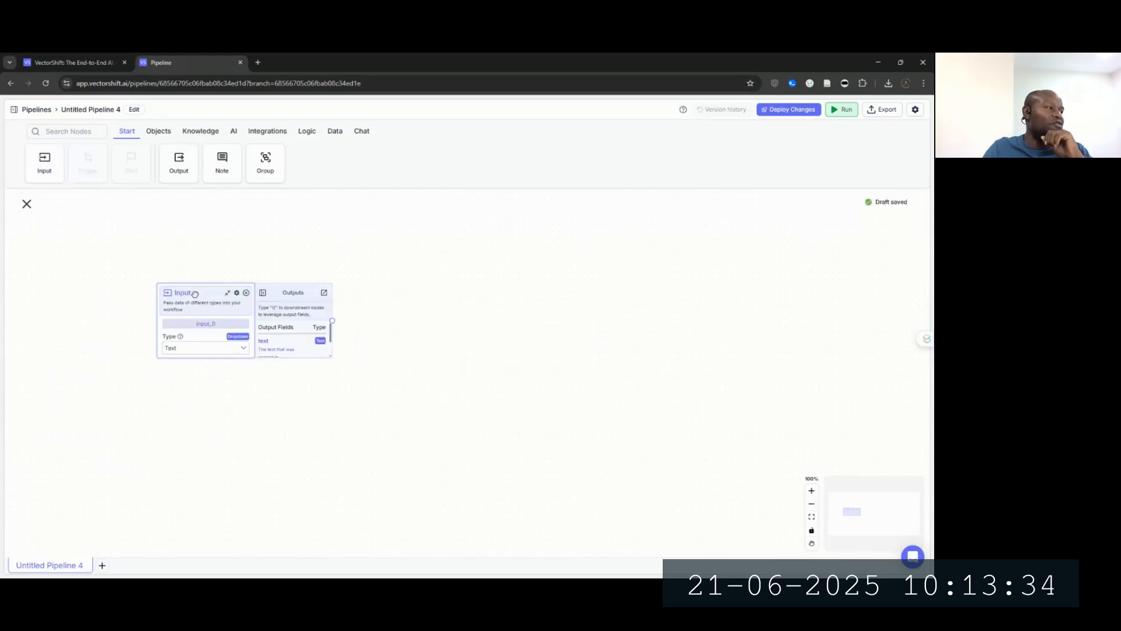
double_click(215, 324)
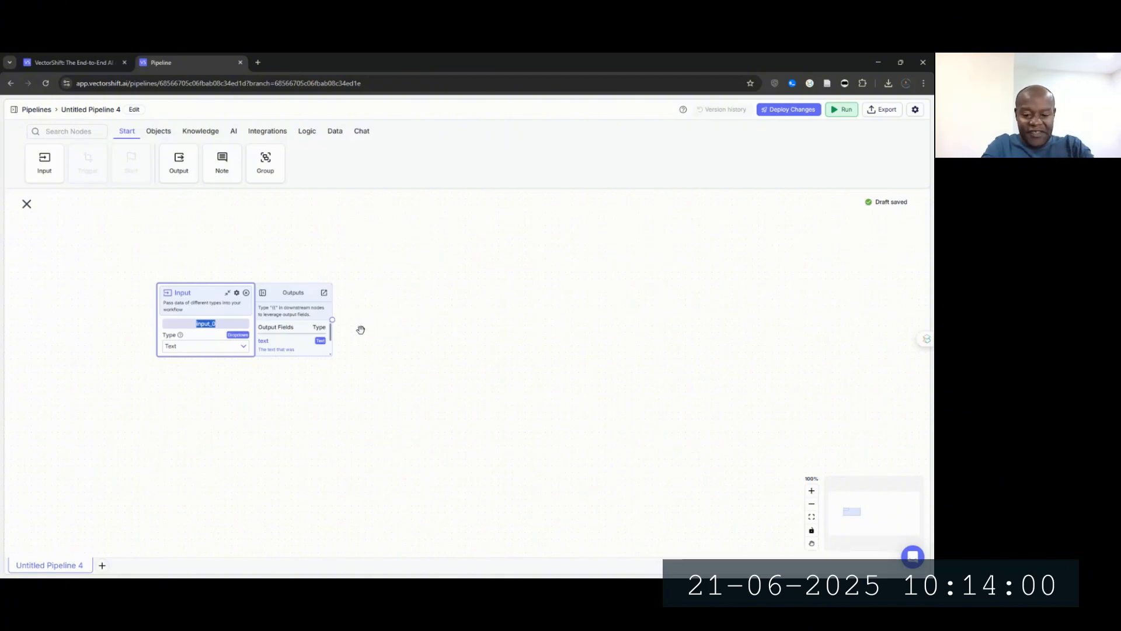
key("BackSpace")
type("CV_")
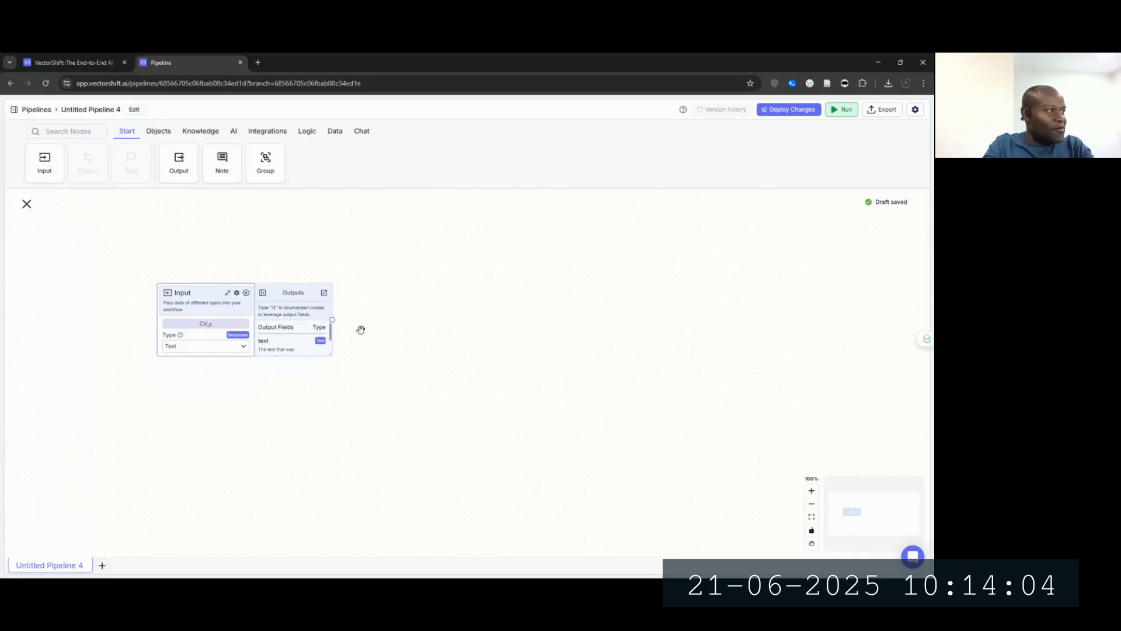
type("Up")
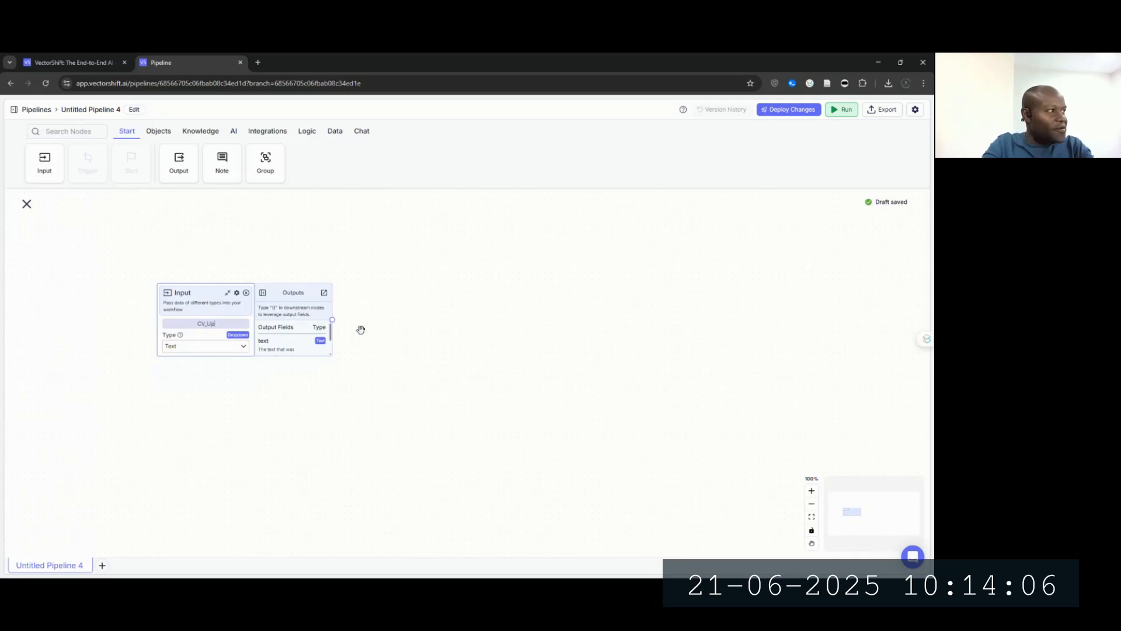
type("load")
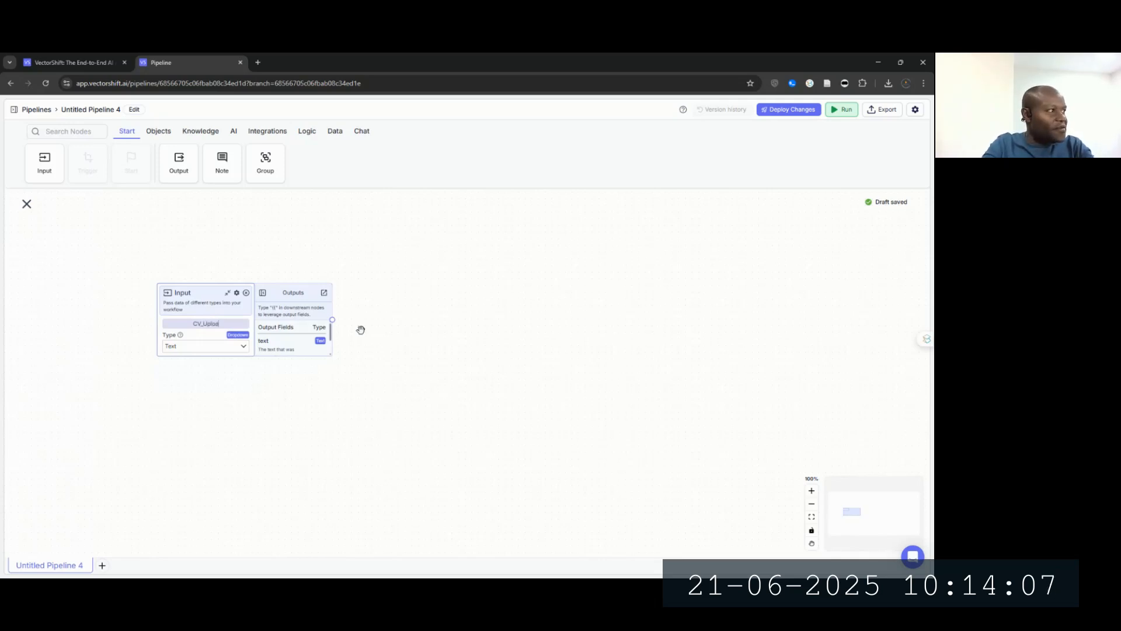
Step: Set the CV_Upload input's type to File and move the node slightly up and to the left
left_click(241, 349)
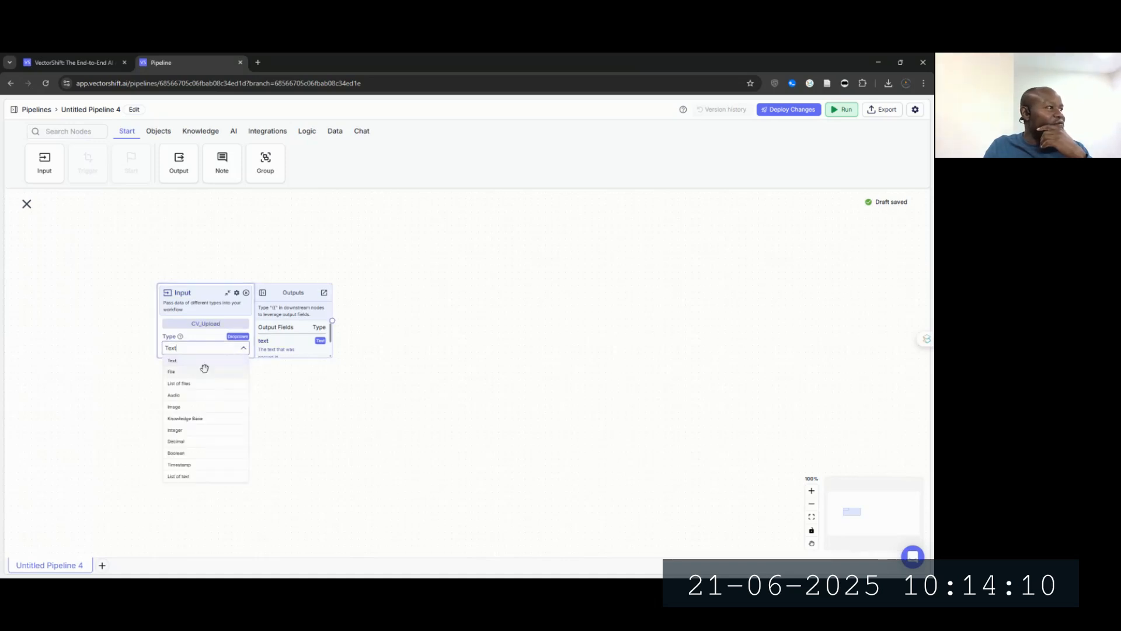
left_click(204, 370)
left_click_drag(211, 292, 192, 284)
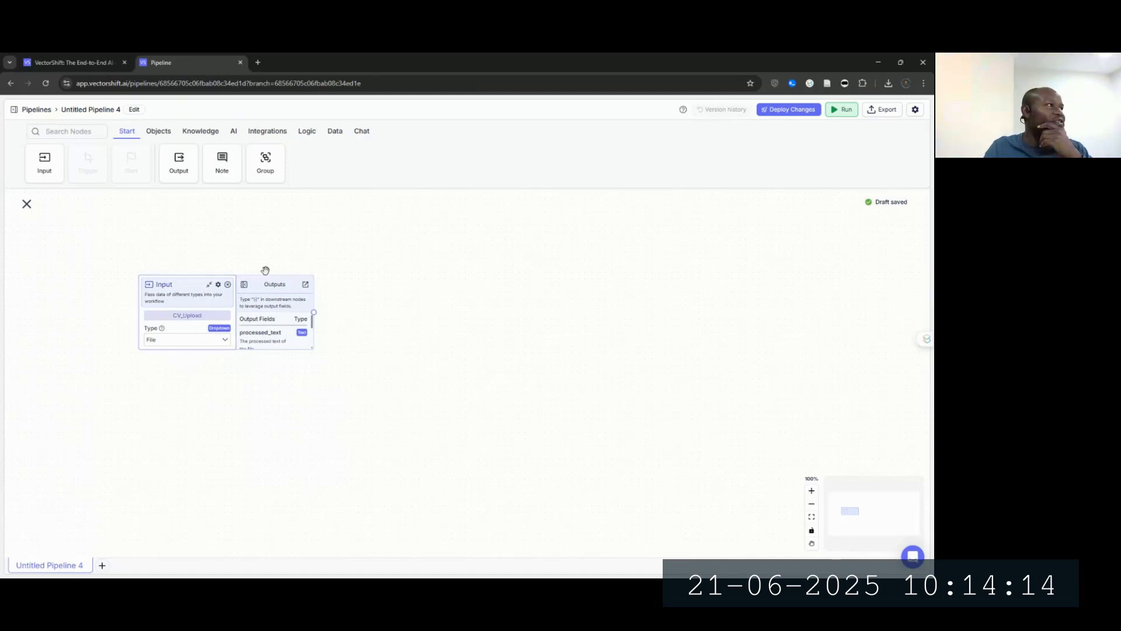
Step: Add an Output node on the far right of the canvas, opposite CV_Upload, and name it Revised_CV
left_click_drag(180, 165, 613, 325)
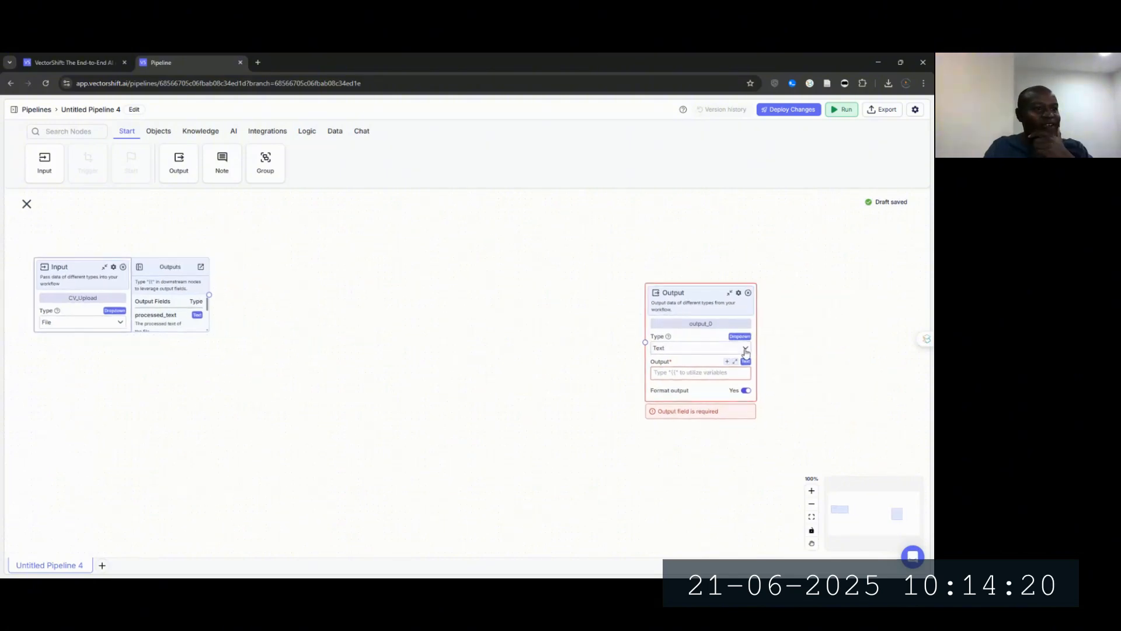
left_click_drag(713, 291, 736, 277)
double_click(736, 309)
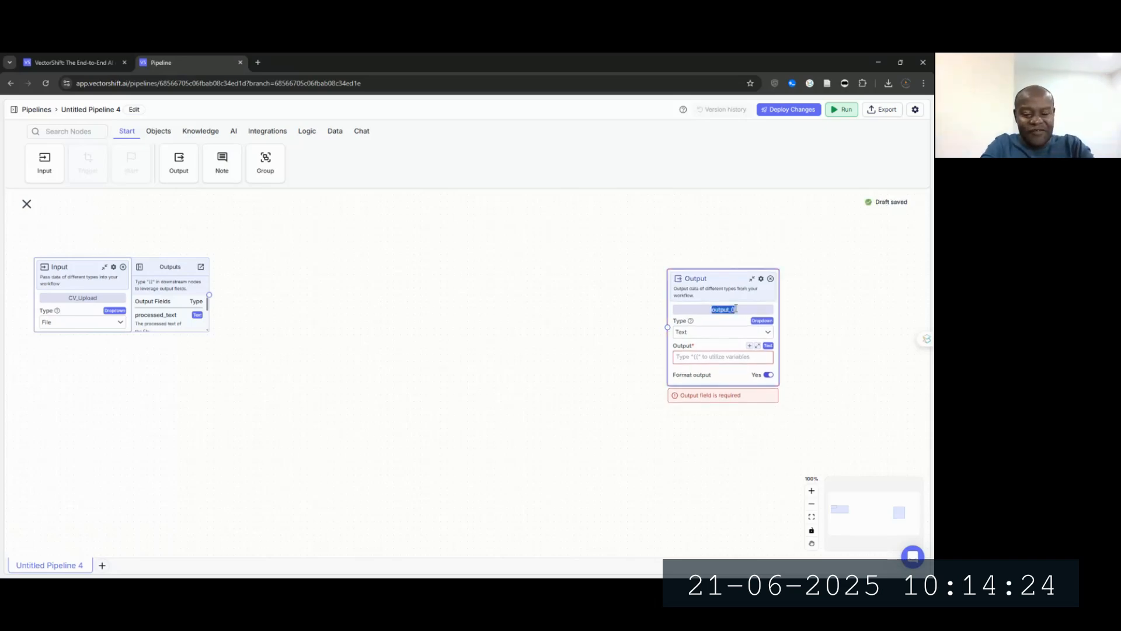
type("Resu")
type("se")
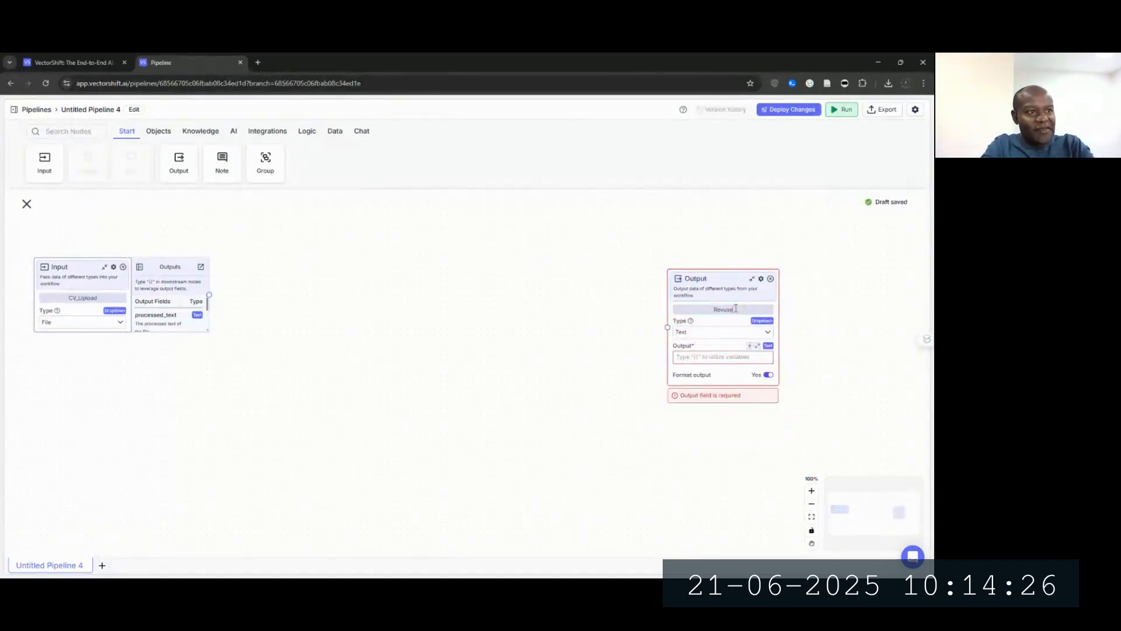
type("d")
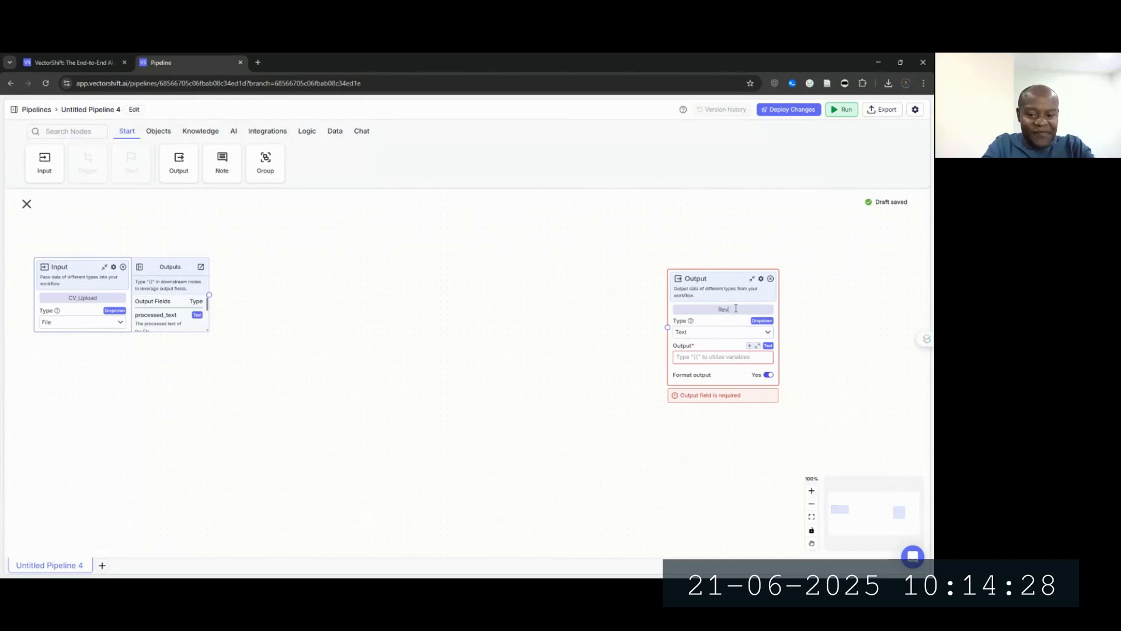
type("ised_")
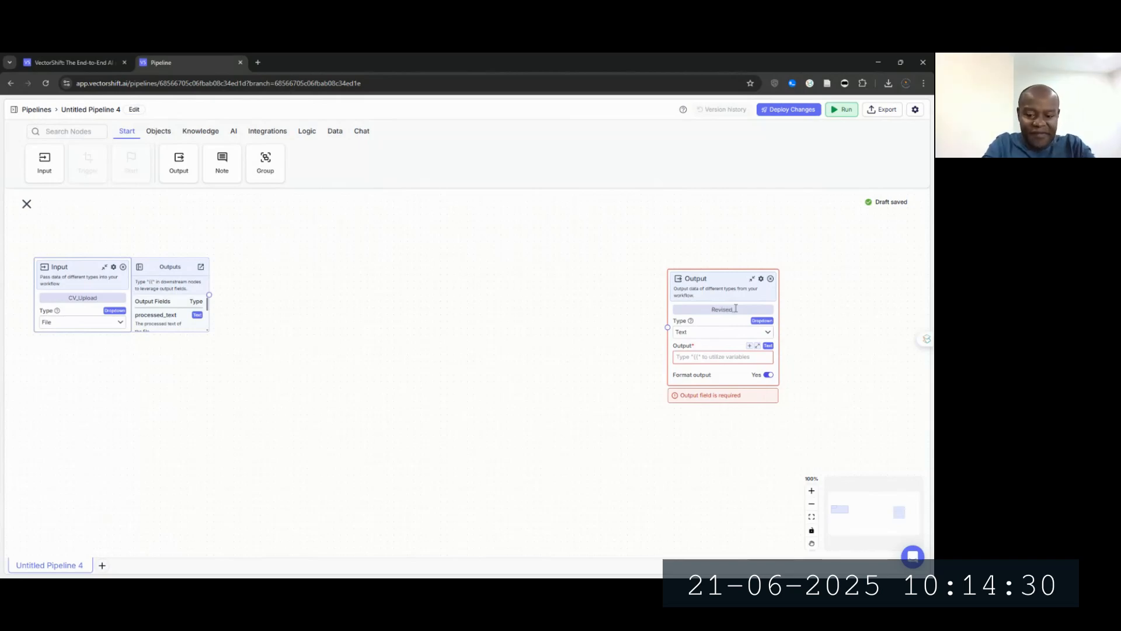
type("C")
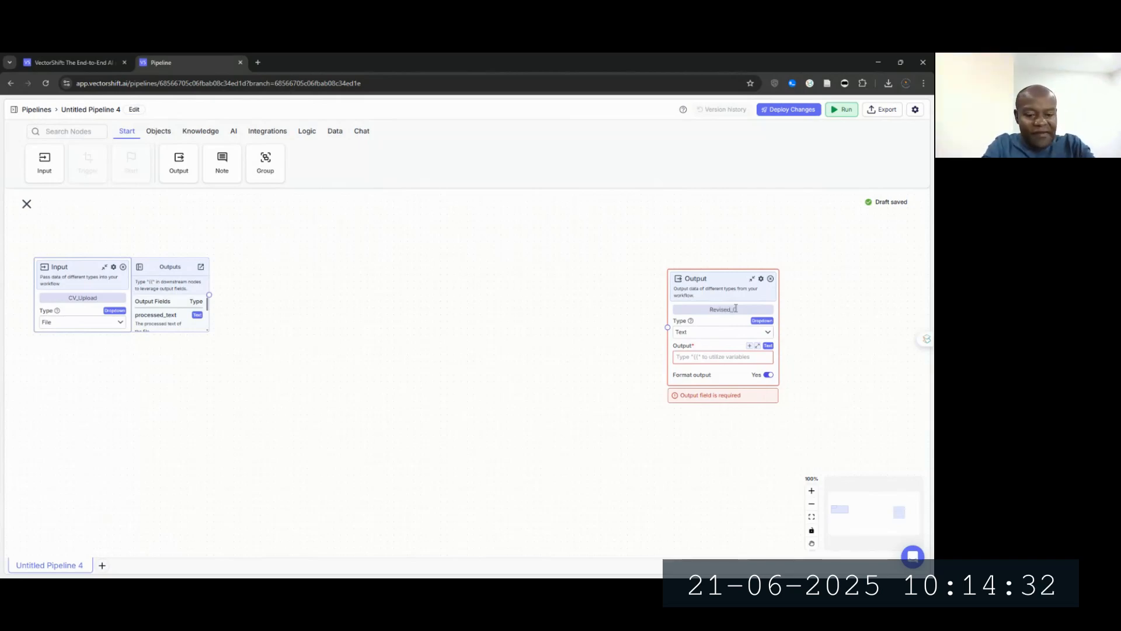
type("V")
left_click(500, 344)
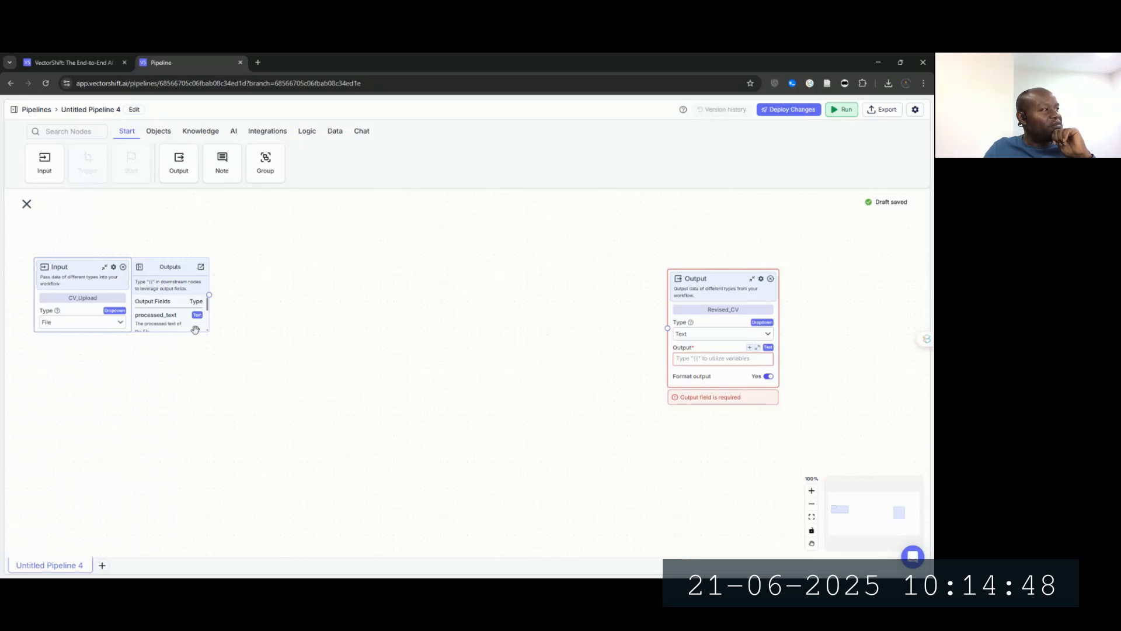
Step: Shift CV_Upload slightly right, then add a second Input node directly below it and name it Job_Type
left_click_drag(81, 272, 94, 271)
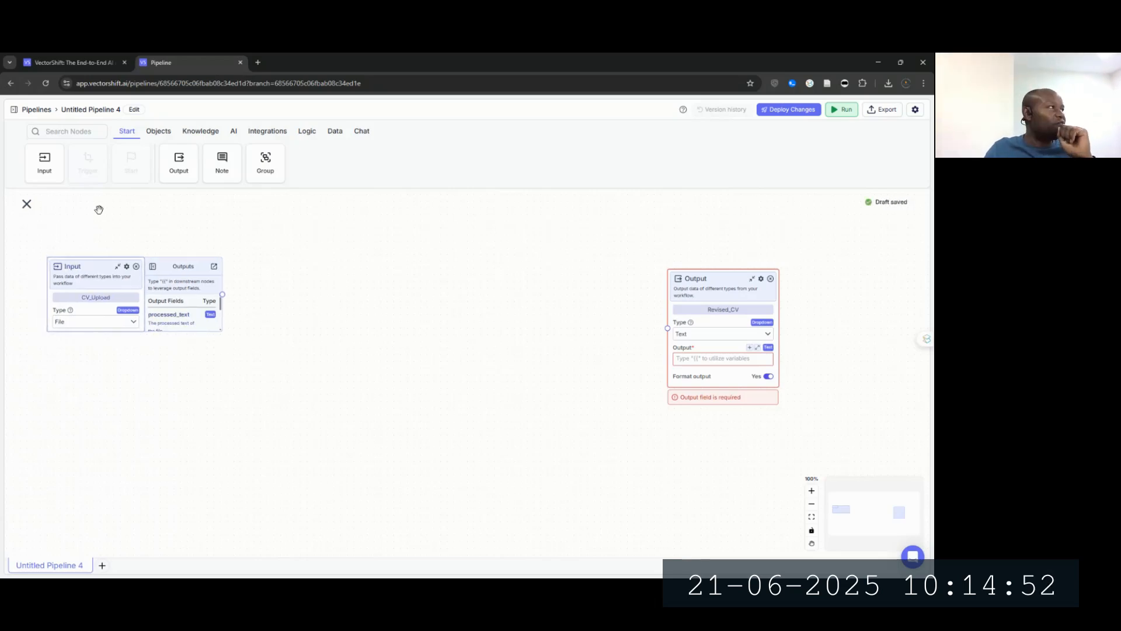
left_click_drag(44, 159, 76, 375)
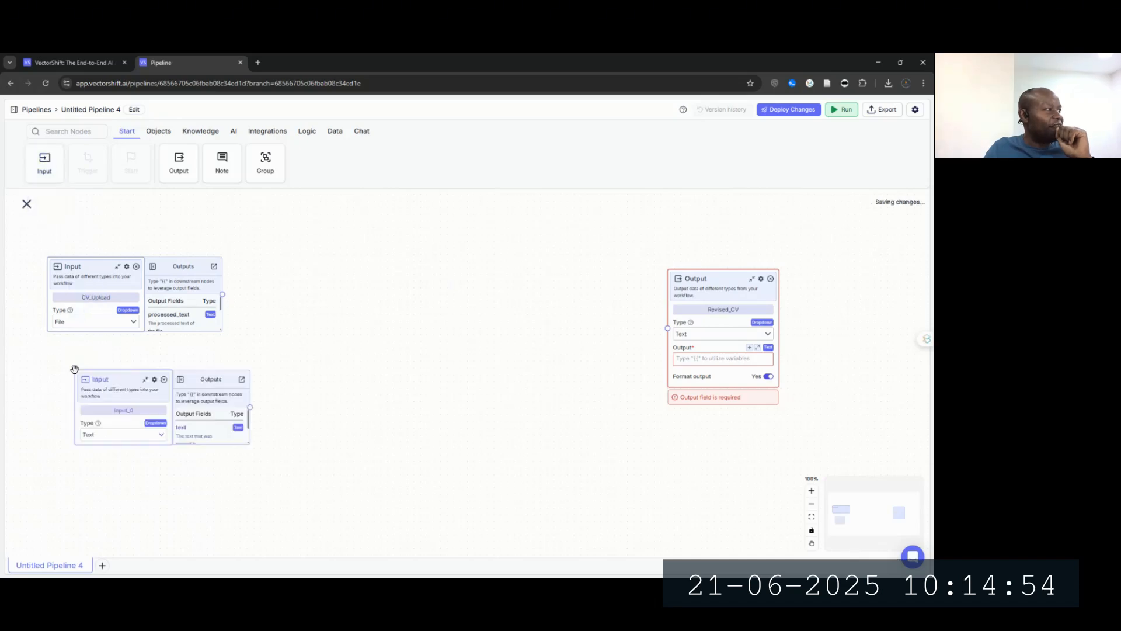
double_click(103, 408)
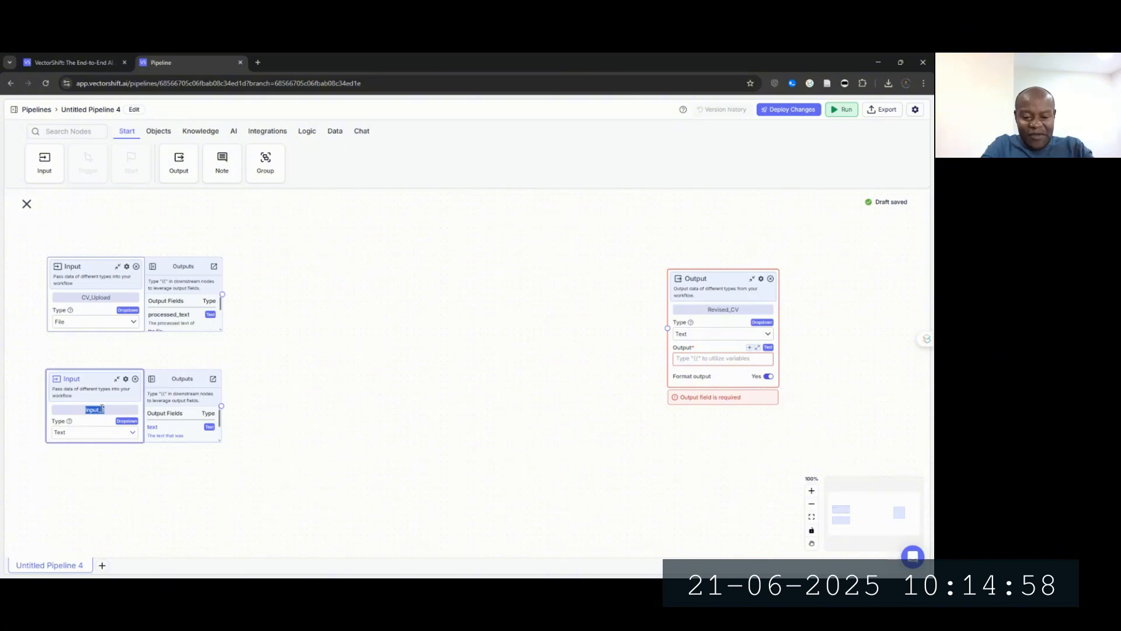
key("BackSpace")
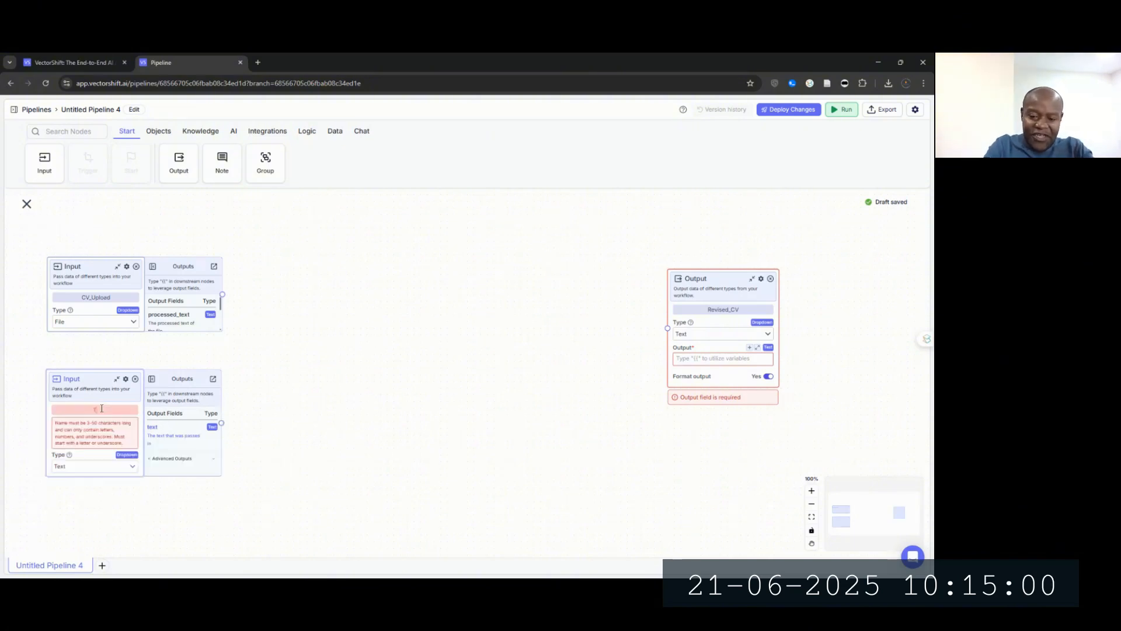
type("Job_")
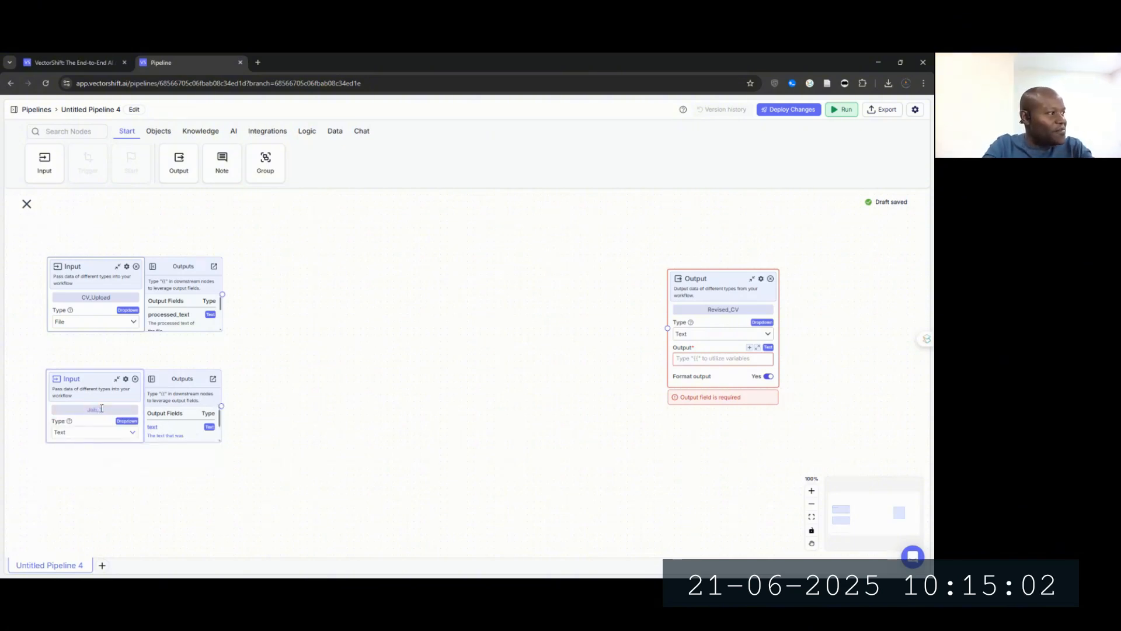
type("Type")
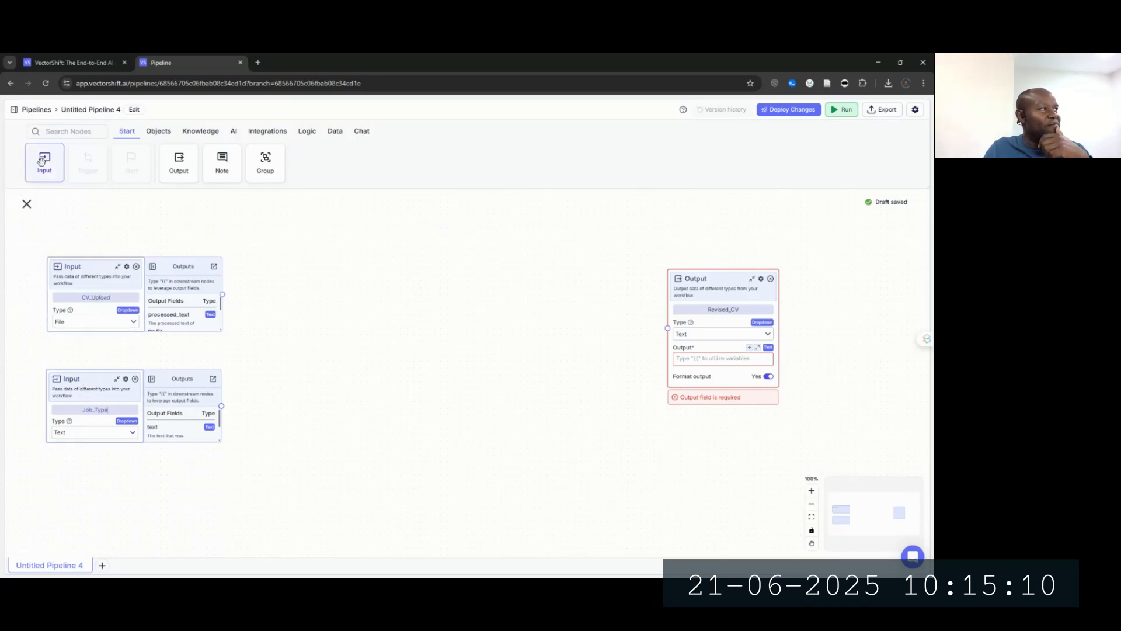
Step: Add a third Input node below Job_Type and name it Email
left_click_drag(40, 159, 82, 495)
left_click_drag(341, 467, 390, 408)
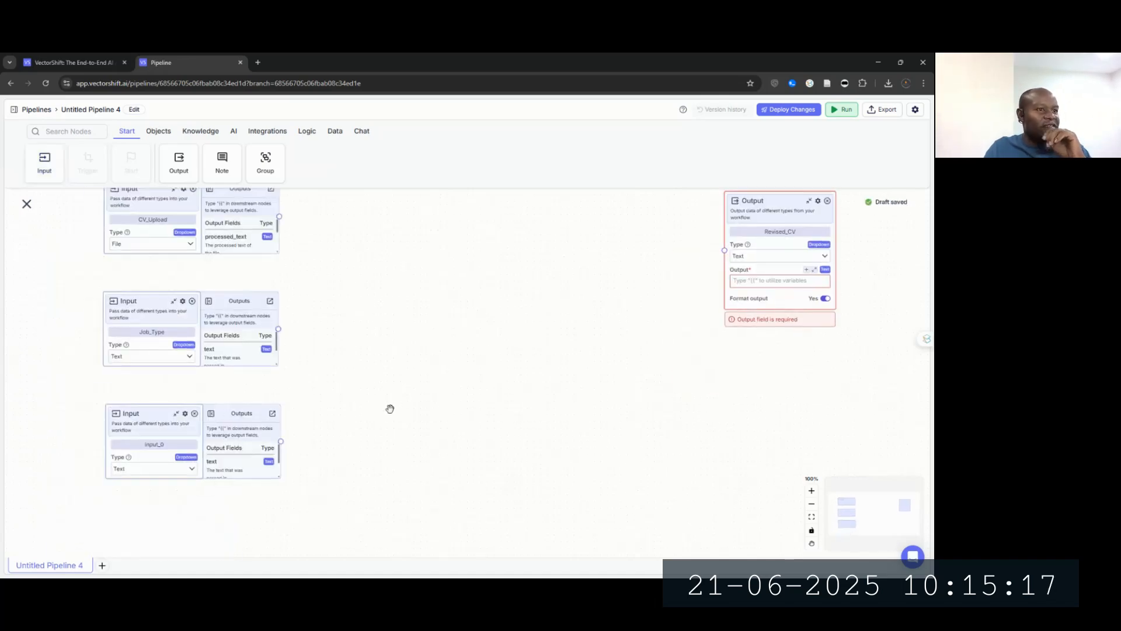
double_click(167, 445)
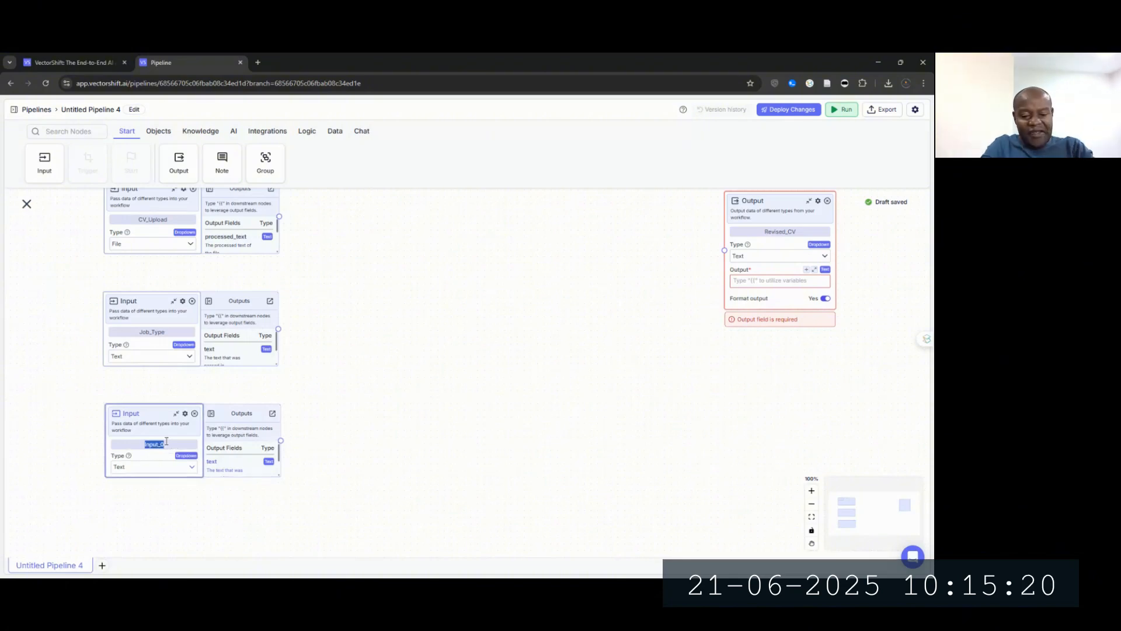
type("Email")
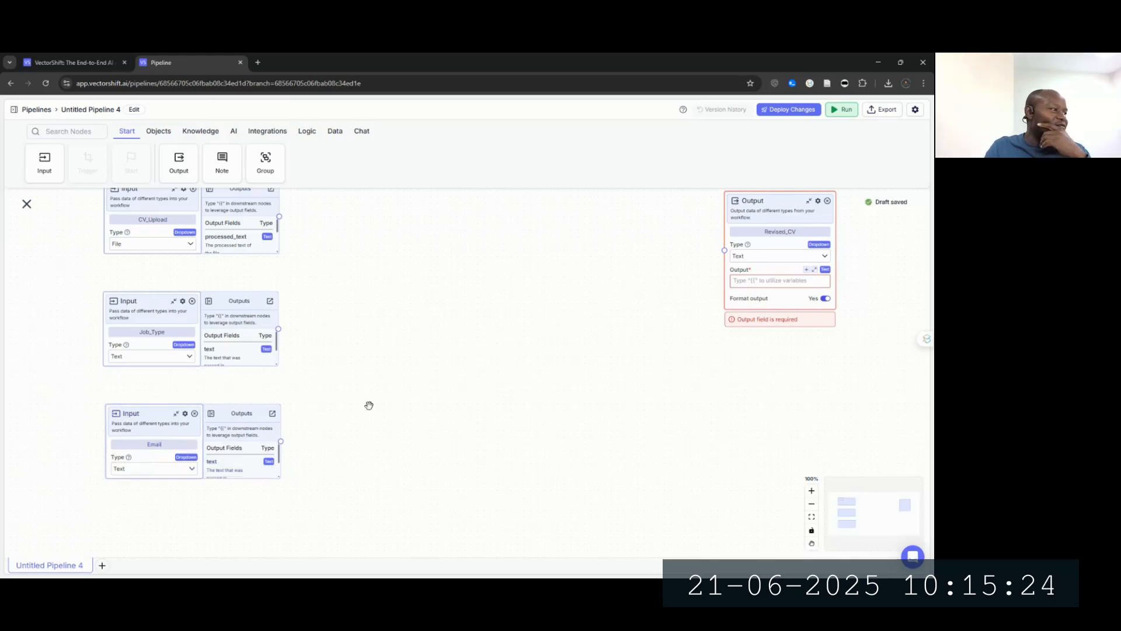
Step: Move the Job_Type and Email nodes slightly up to tighten the spacing of the input column
left_click_drag(429, 380, 420, 441)
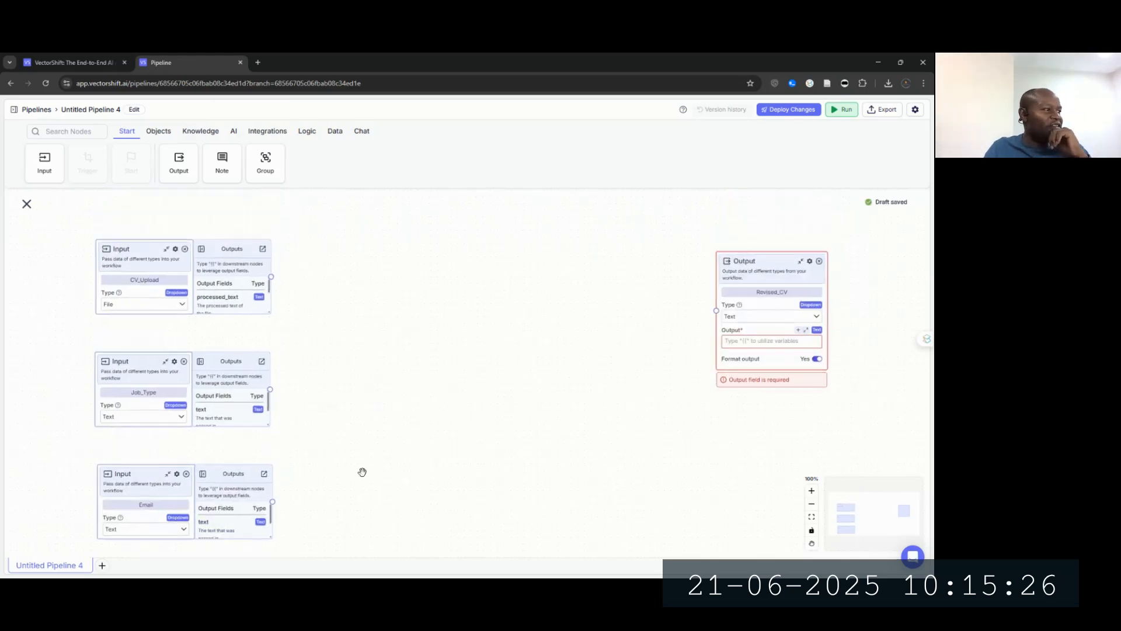
left_click_drag(148, 473, 146, 466)
left_click_drag(122, 362, 124, 351)
left_click_drag(130, 471, 131, 463)
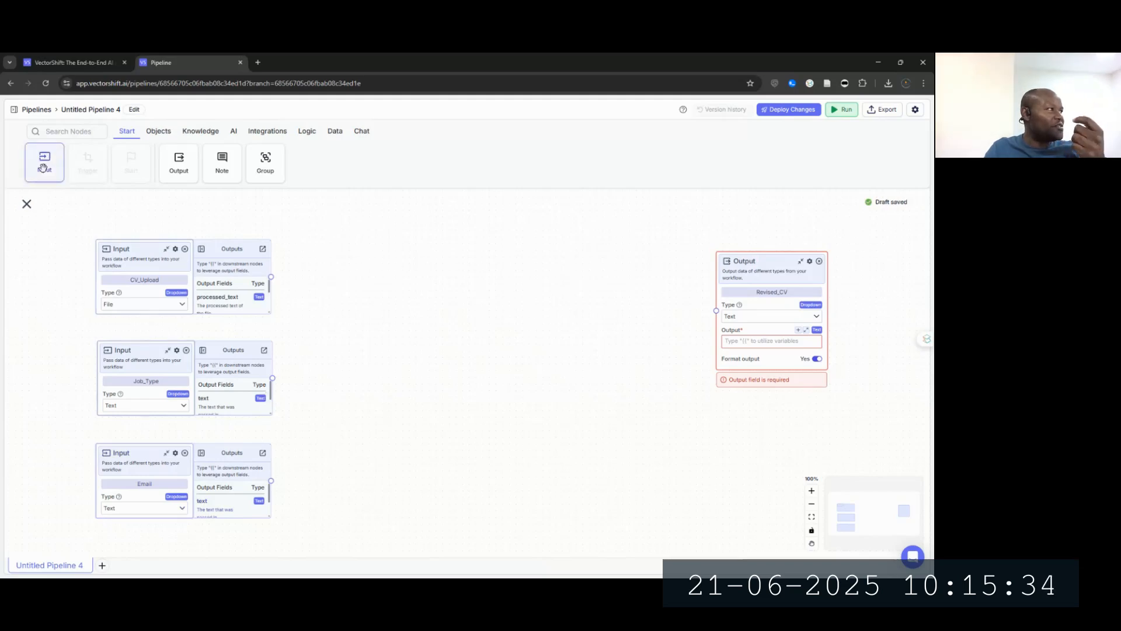
Step: Add a fourth Input node aligned below Email and name it Name
left_click_drag(44, 168, 114, 546)
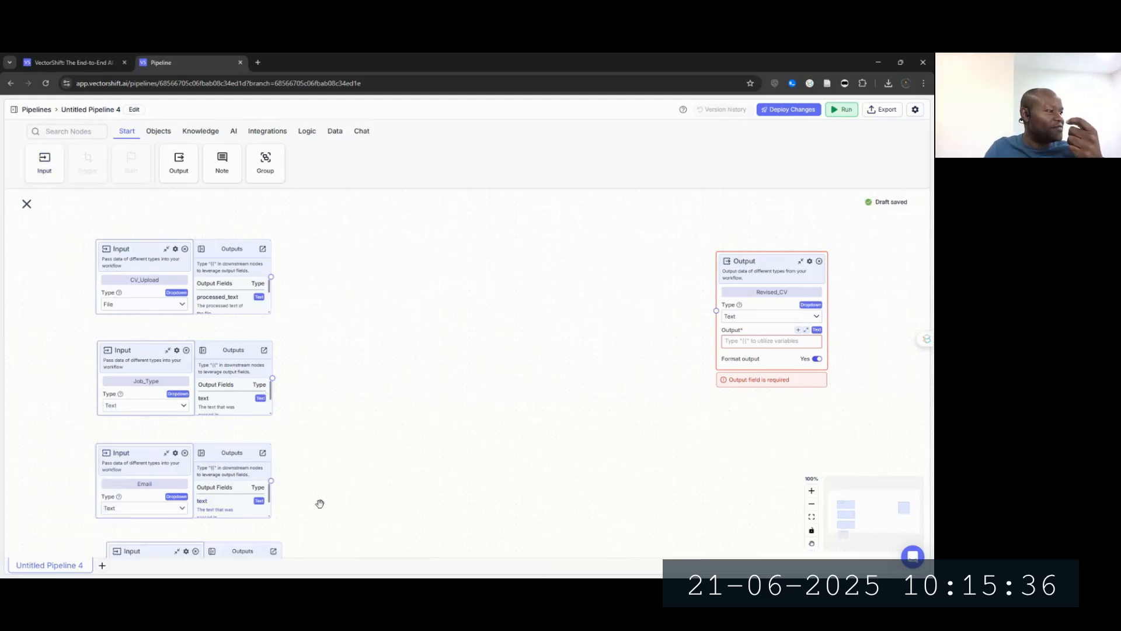
scroll(320, 504, "down", 3)
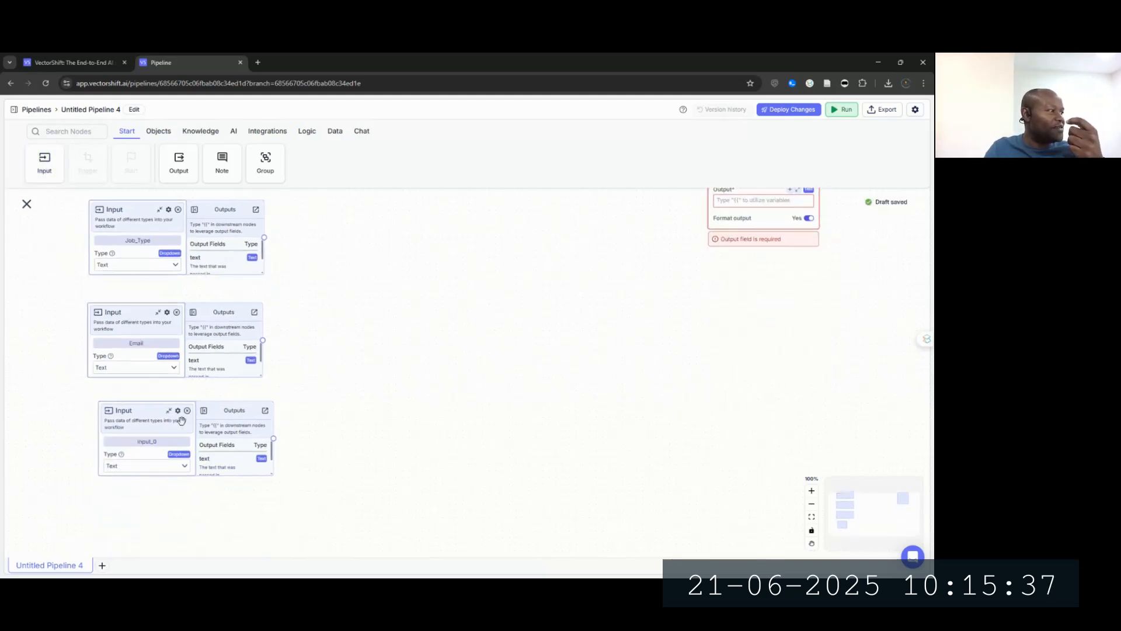
double_click(139, 442)
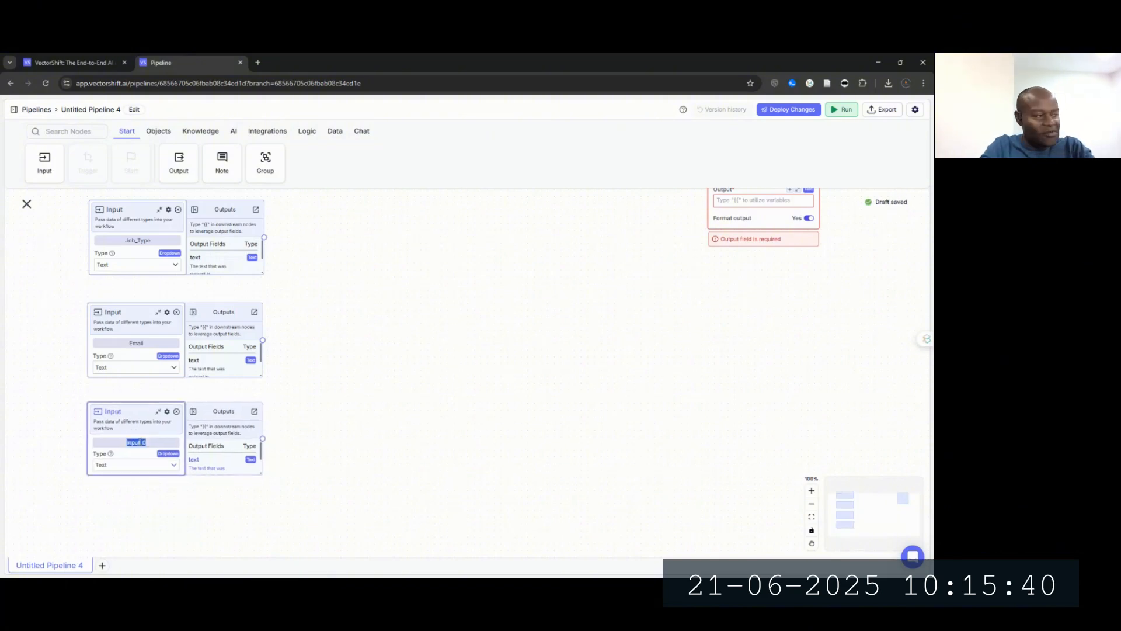
key("BackSpace")
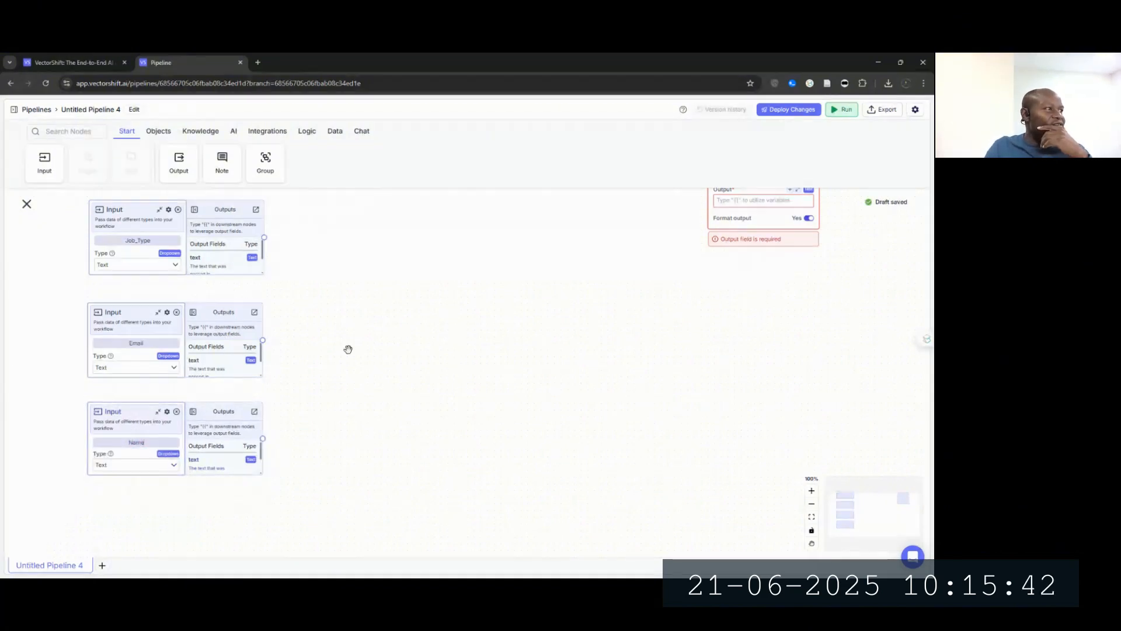
left_click(349, 348)
Step: Nudge the CV_Upload node slightly down in line with the other Input nodes
left_click_drag(388, 357, 361, 438)
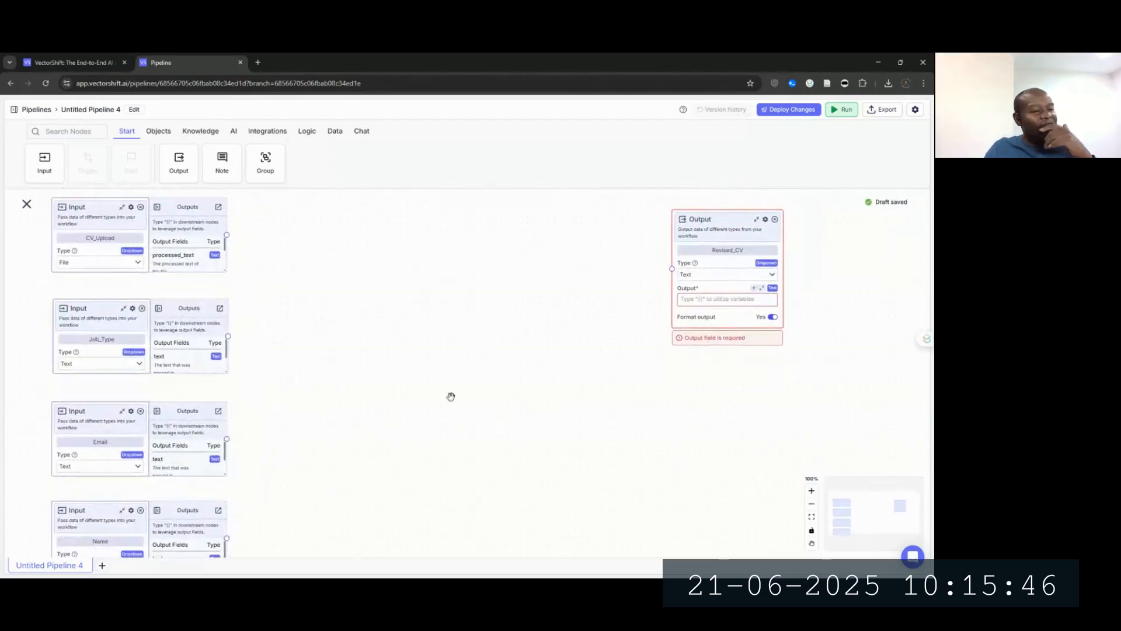
left_click_drag(456, 405, 538, 415)
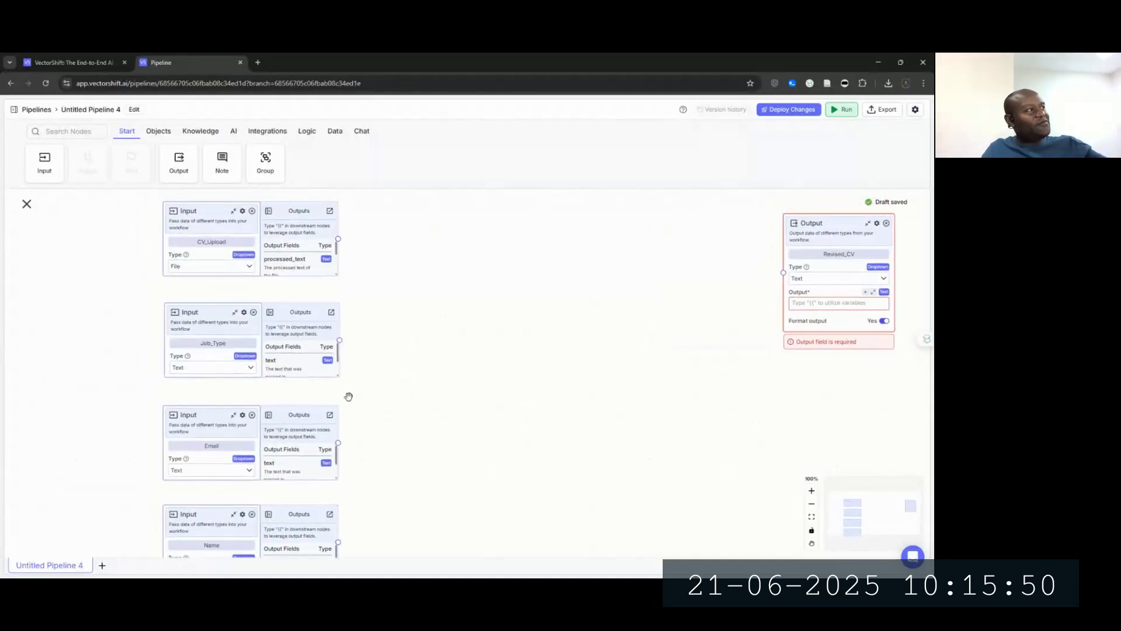
scroll(438, 299, "up", 1)
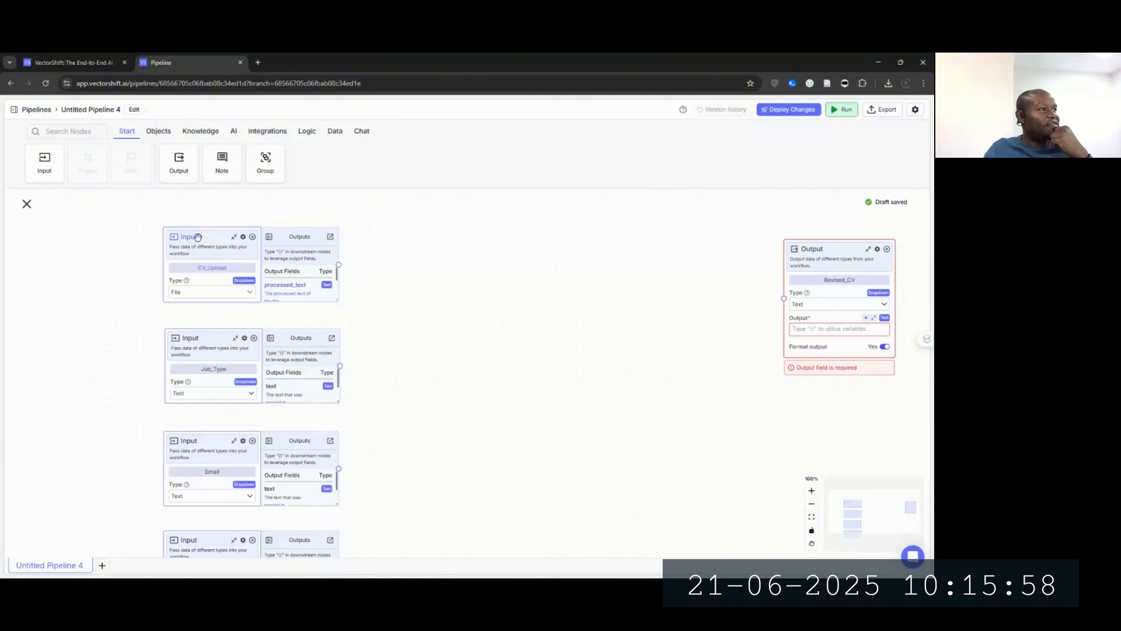
mouse_move(198, 236)
left_mouse_down()
mouse_move(385, 251)
mouse_move(201, 240)
mouse_move(217, 239)
left_mouse_up()
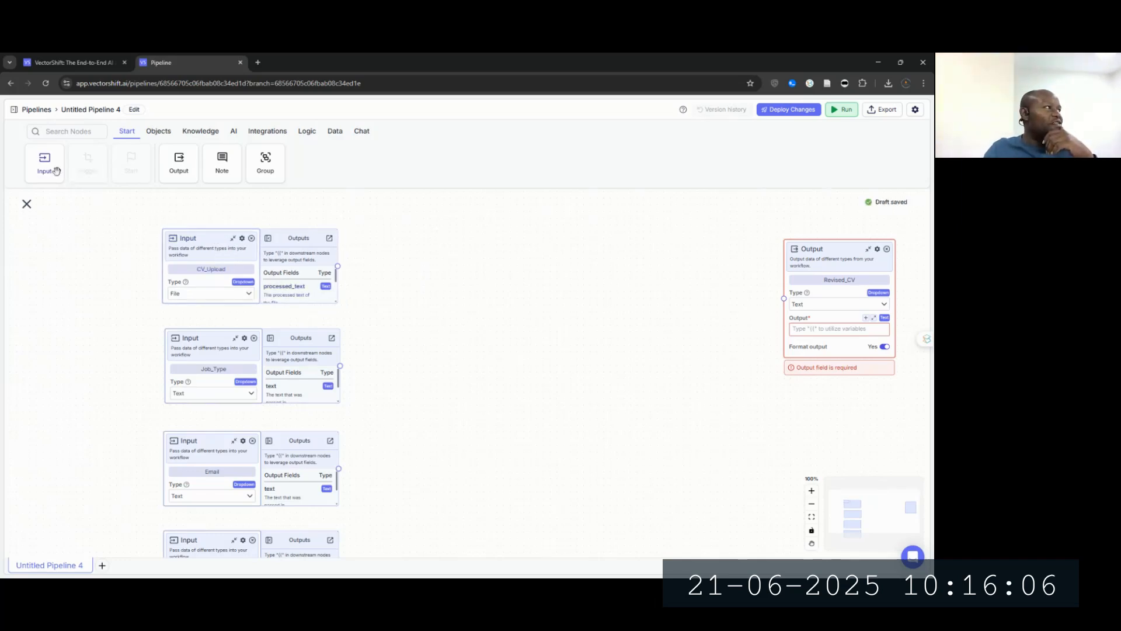
left_click_drag(56, 171, 504, 287)
double_click(543, 327)
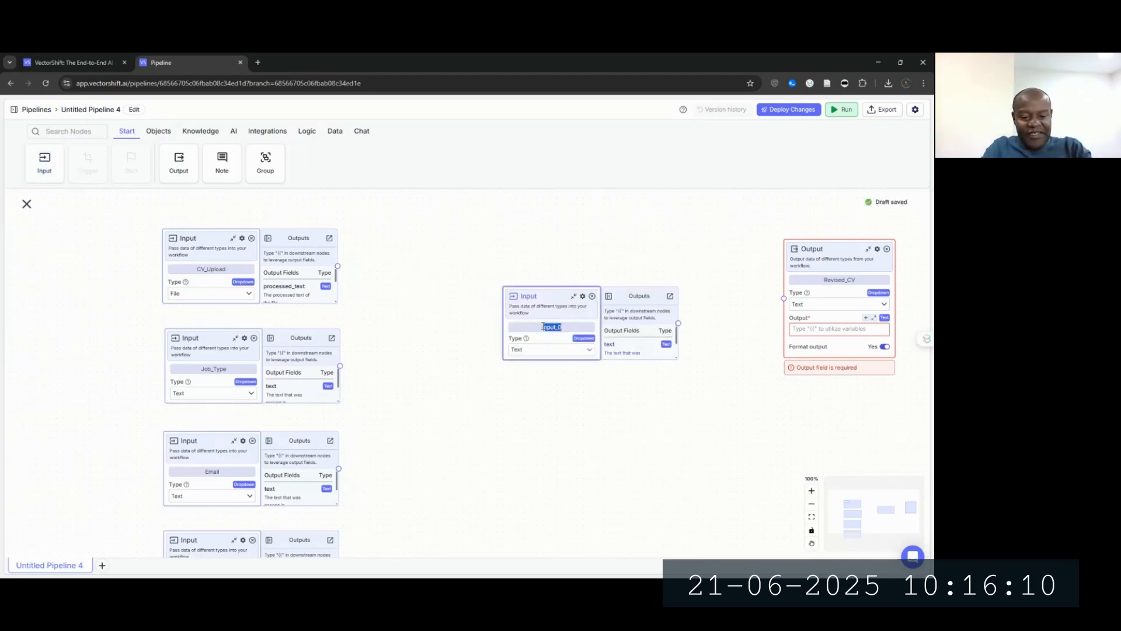
key("BackSpace")
type("Anoth")
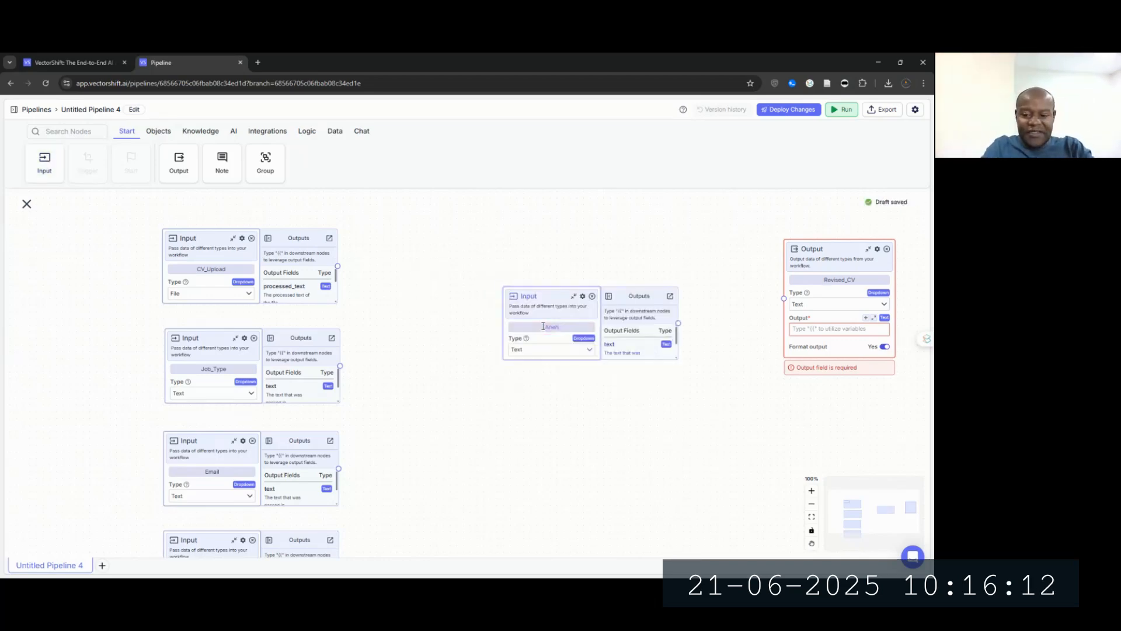
key("BackSpace")
key("BackSpace")
key("BackSpace")
type("Ader")
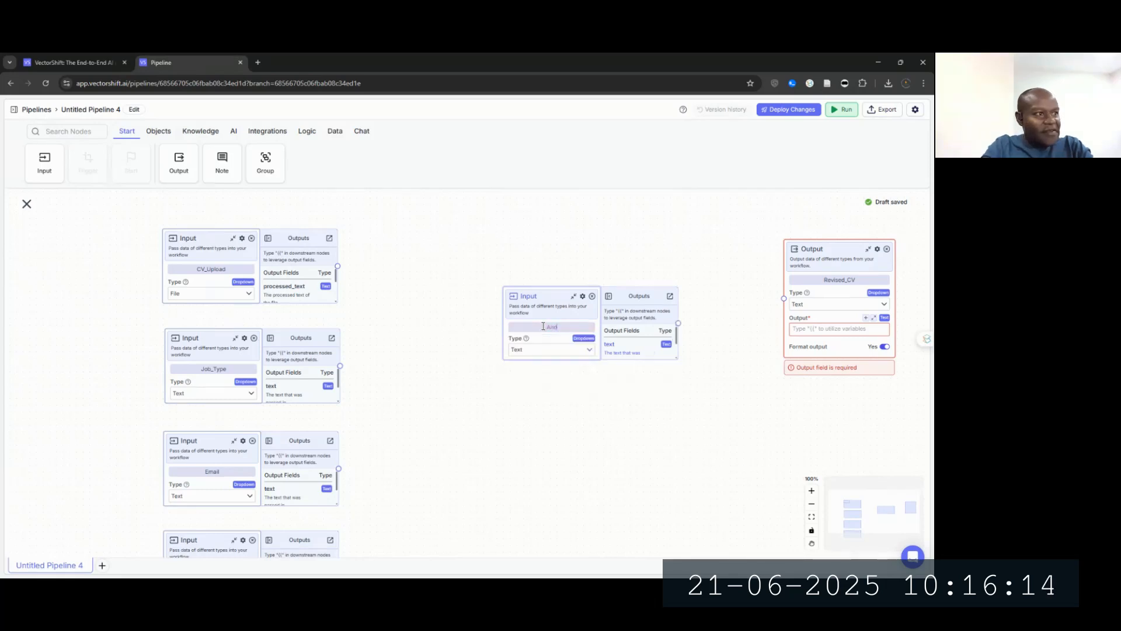
left_click(592, 297)
left_click(593, 297)
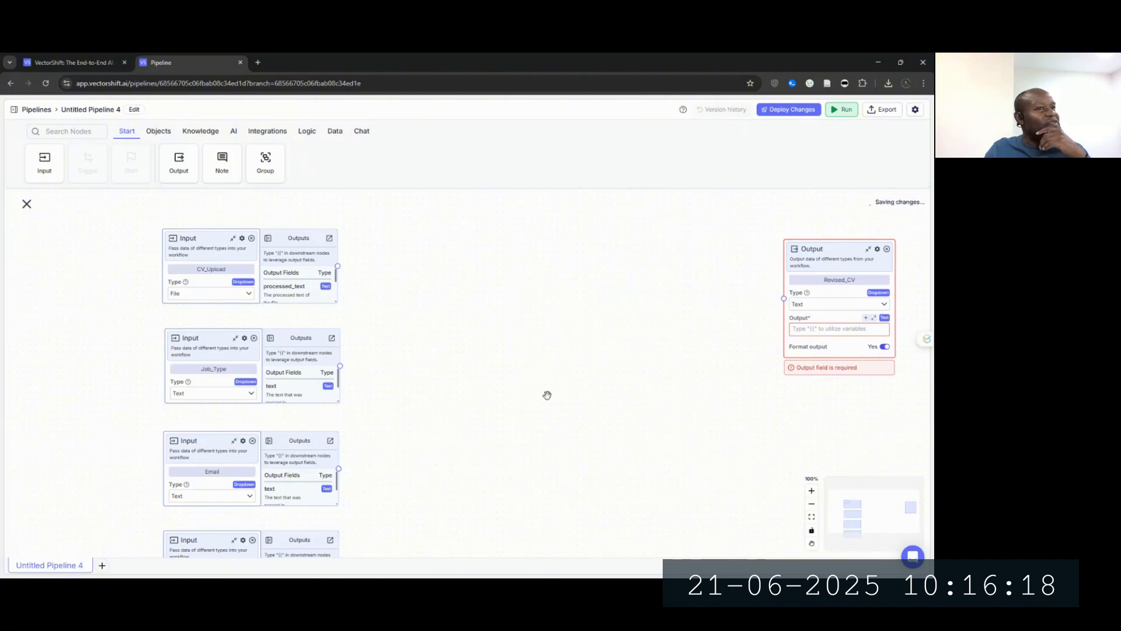
Step: Move the Revised_CV output node slightly down and to the right
left_click_drag(546, 393, 532, 358)
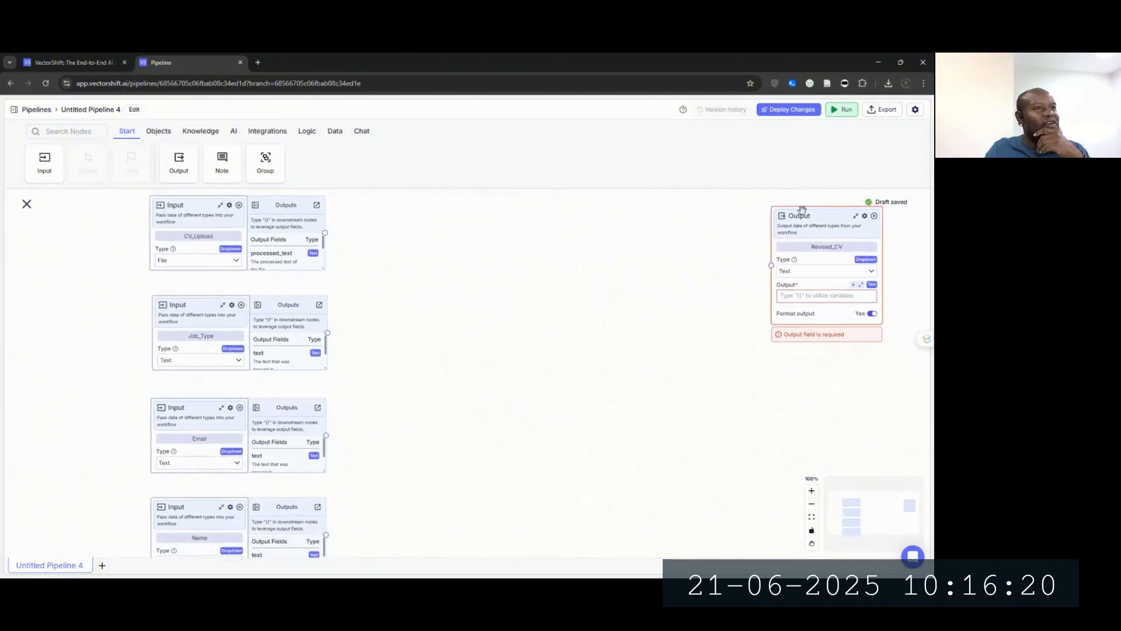
left_click_drag(801, 215, 809, 226)
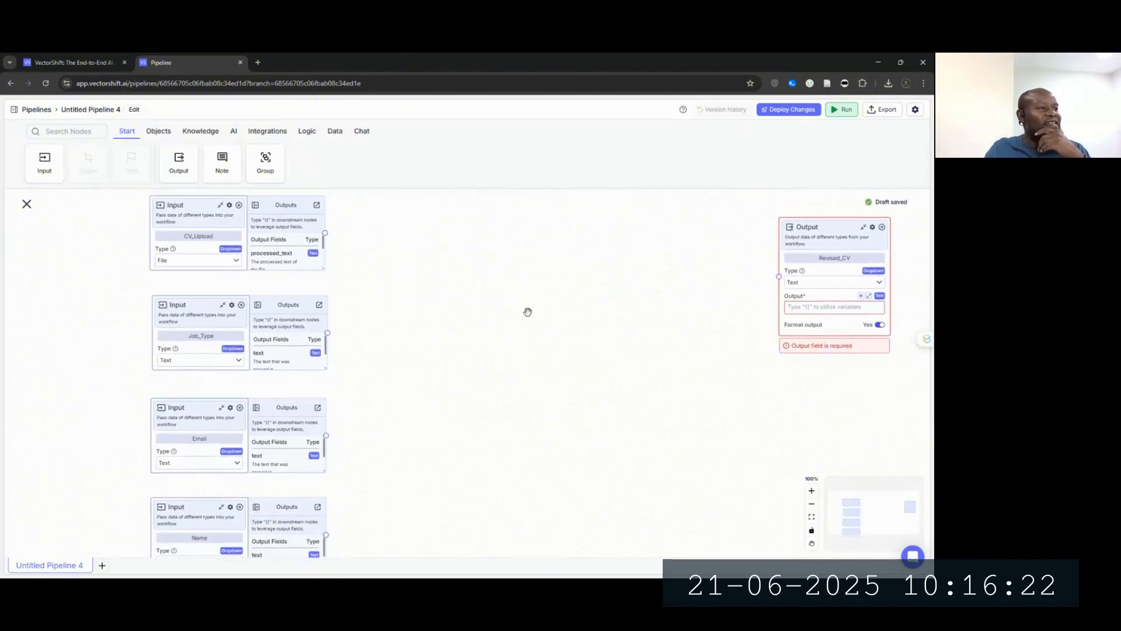
Step: Add an OpenAI node and position it between the Input column and the Revised_CV output
left_click_drag(510, 325, 477, 347)
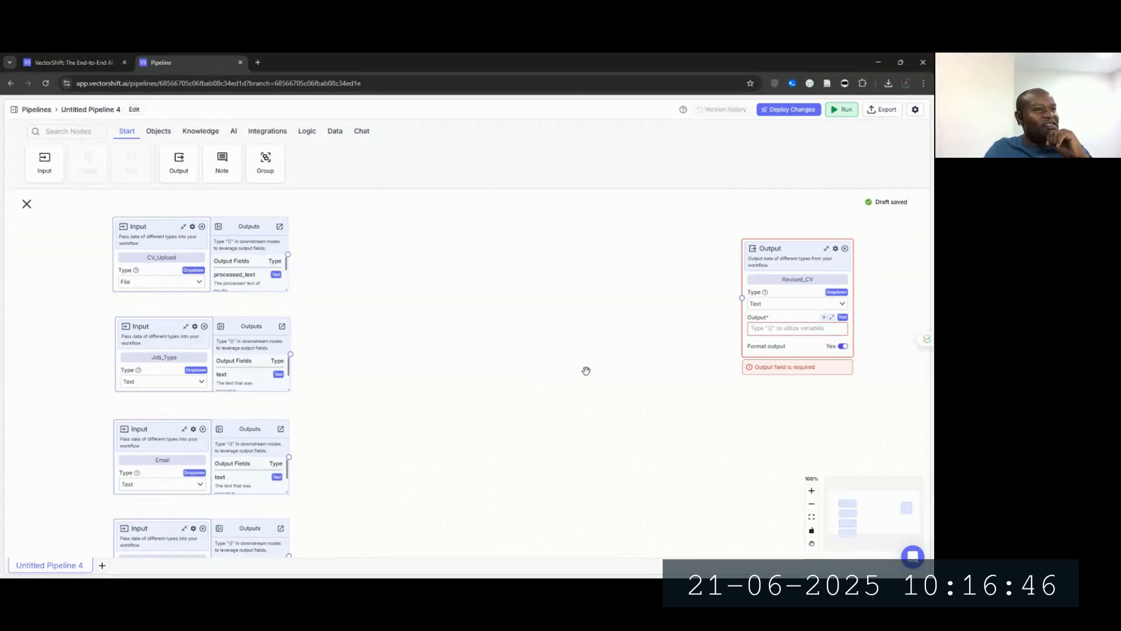
left_click_drag(586, 370, 522, 381)
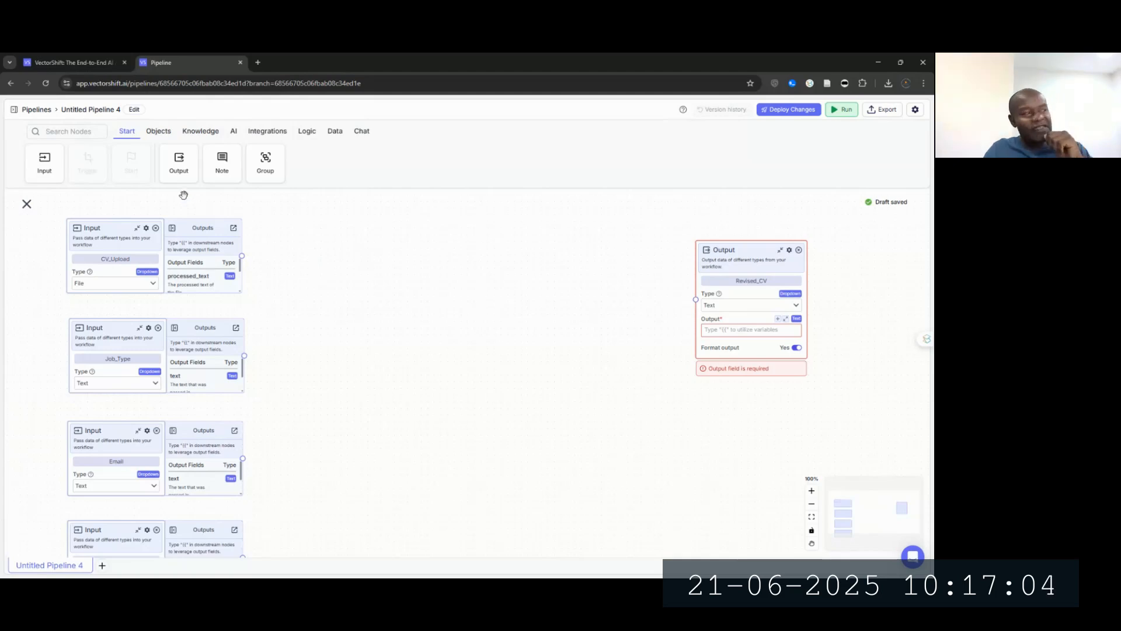
left_click(234, 132)
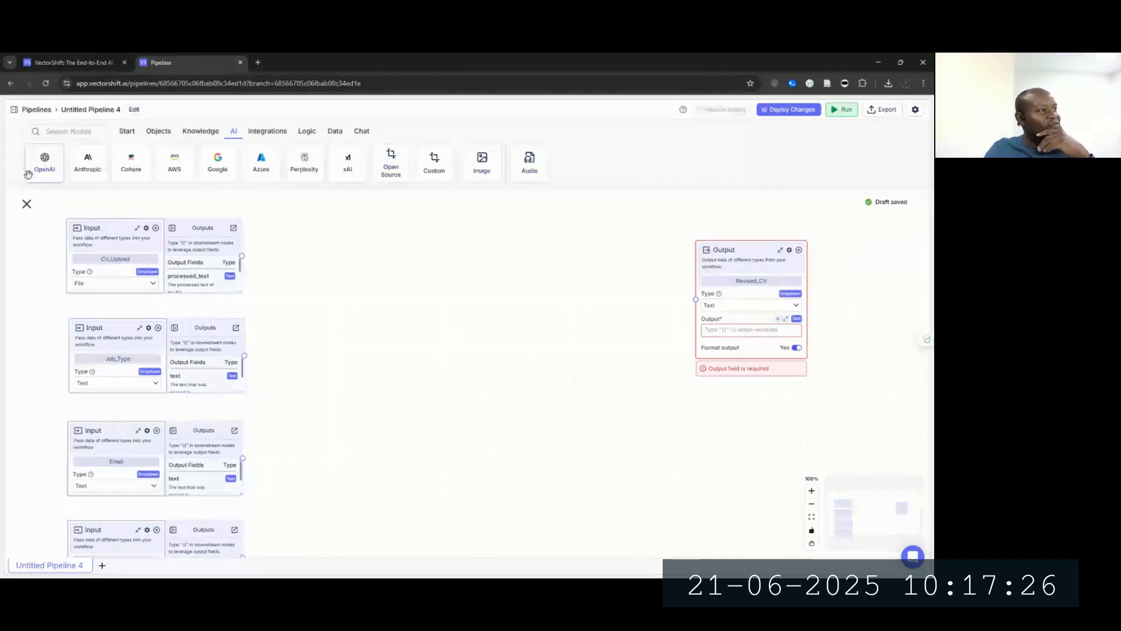
left_click_drag(44, 164, 450, 236)
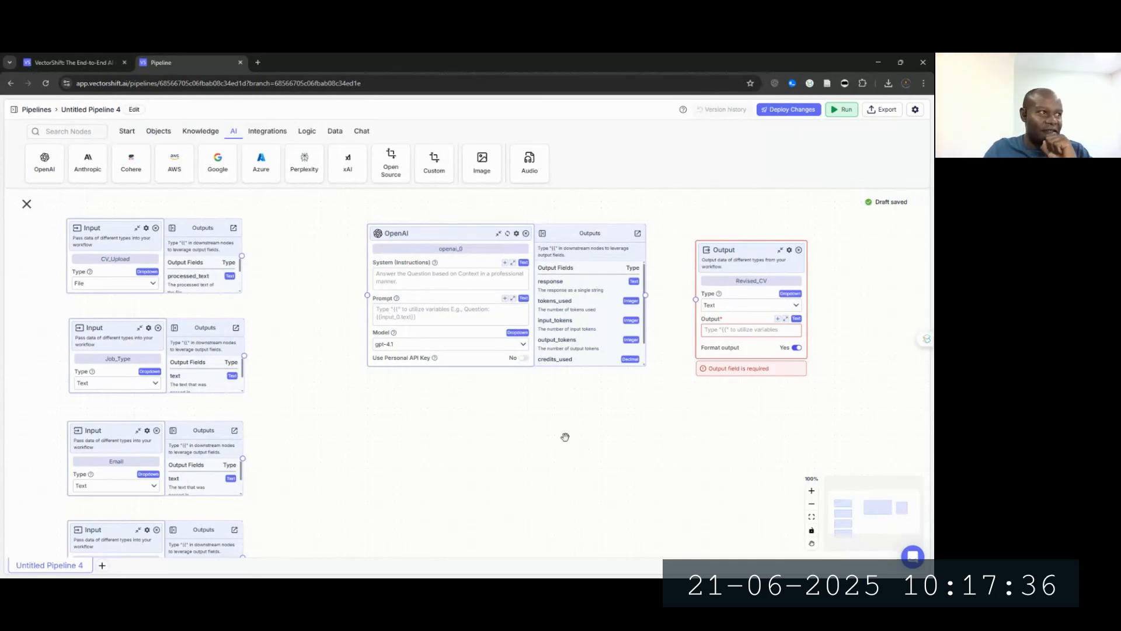
left_click_drag(473, 233, 466, 223)
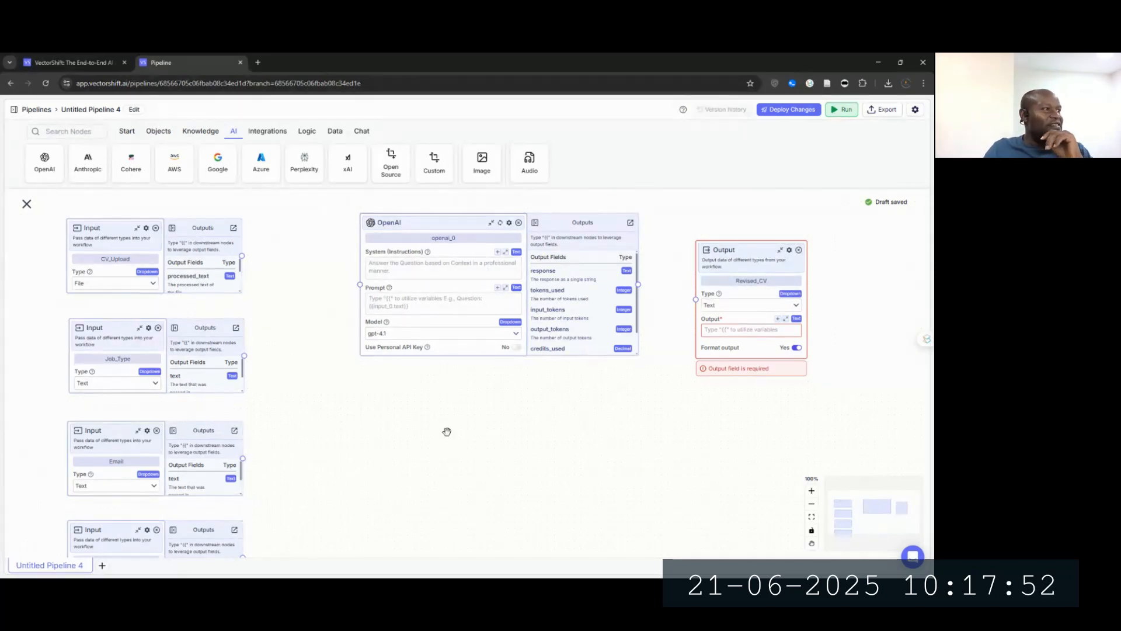
left_click_drag(446, 430, 442, 502)
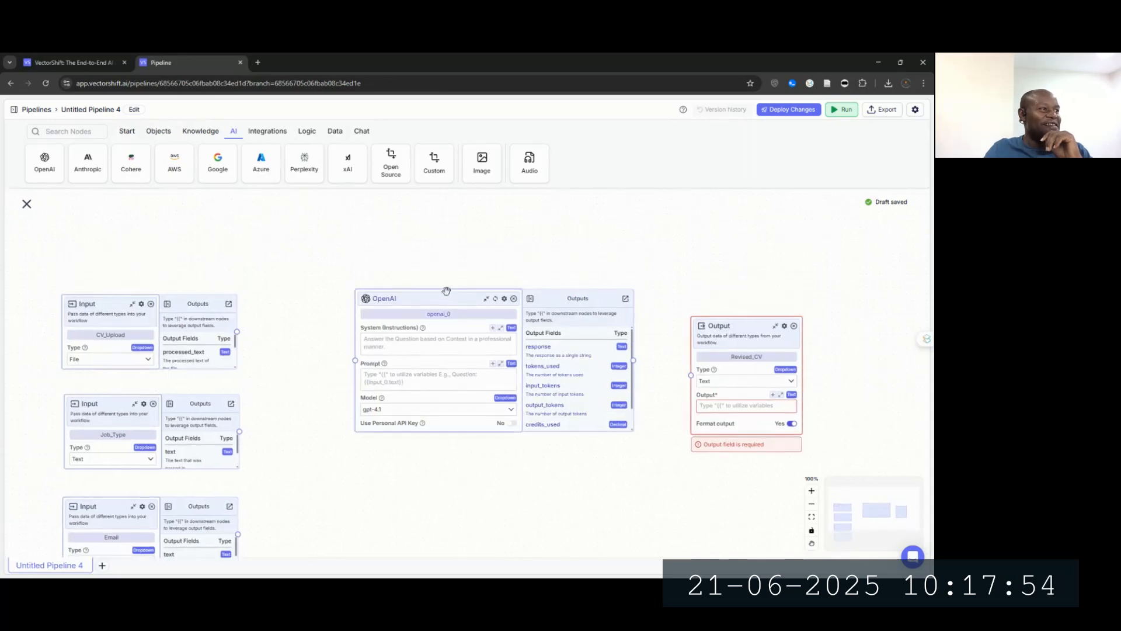
left_click_drag(446, 295, 455, 270)
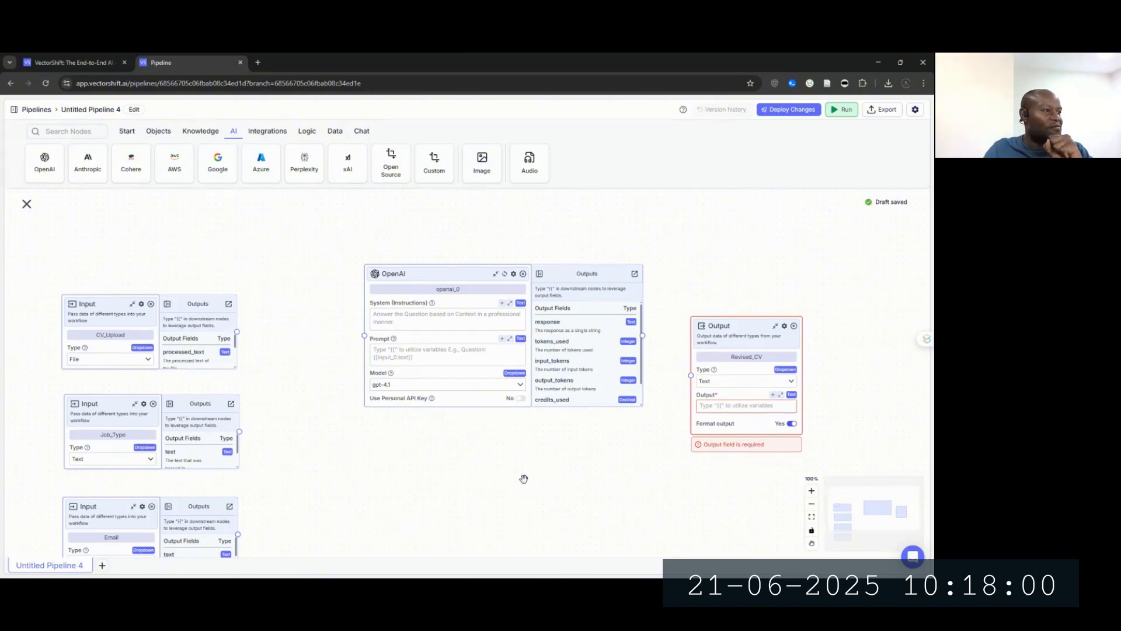
Step: Rename the OpenAI node as CV_Header
left_click(461, 318)
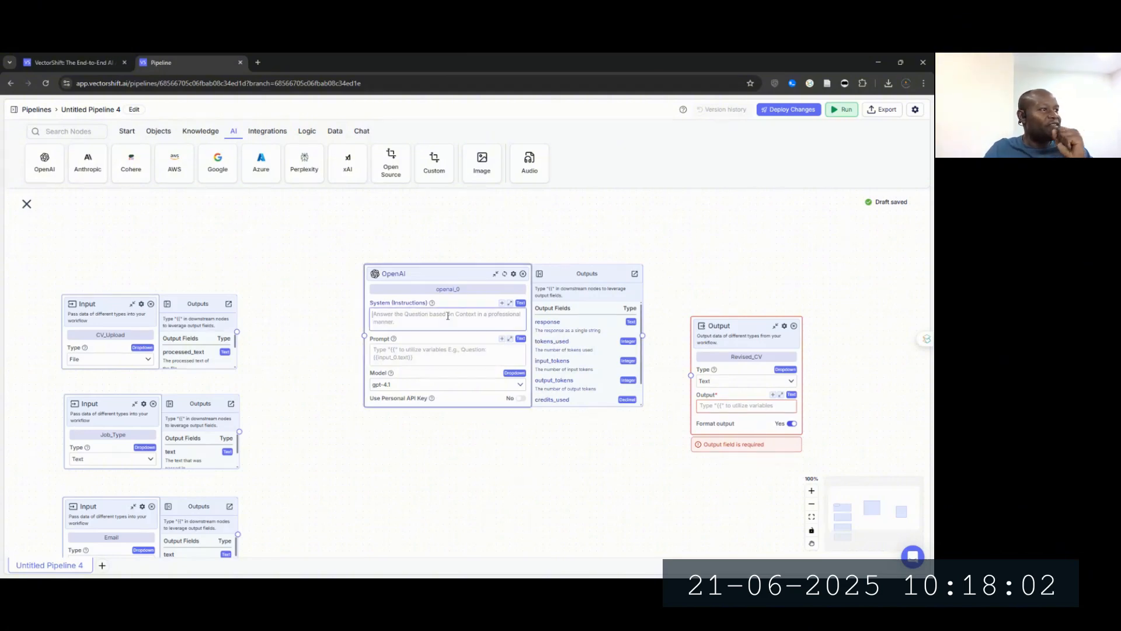
double_click(459, 290)
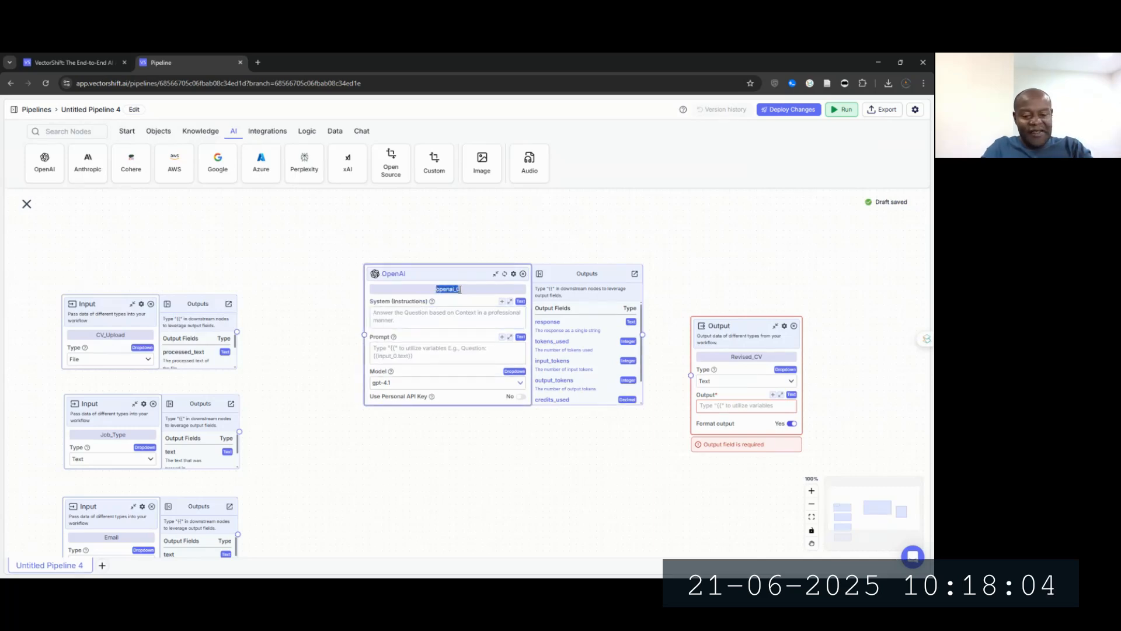
type("CV")
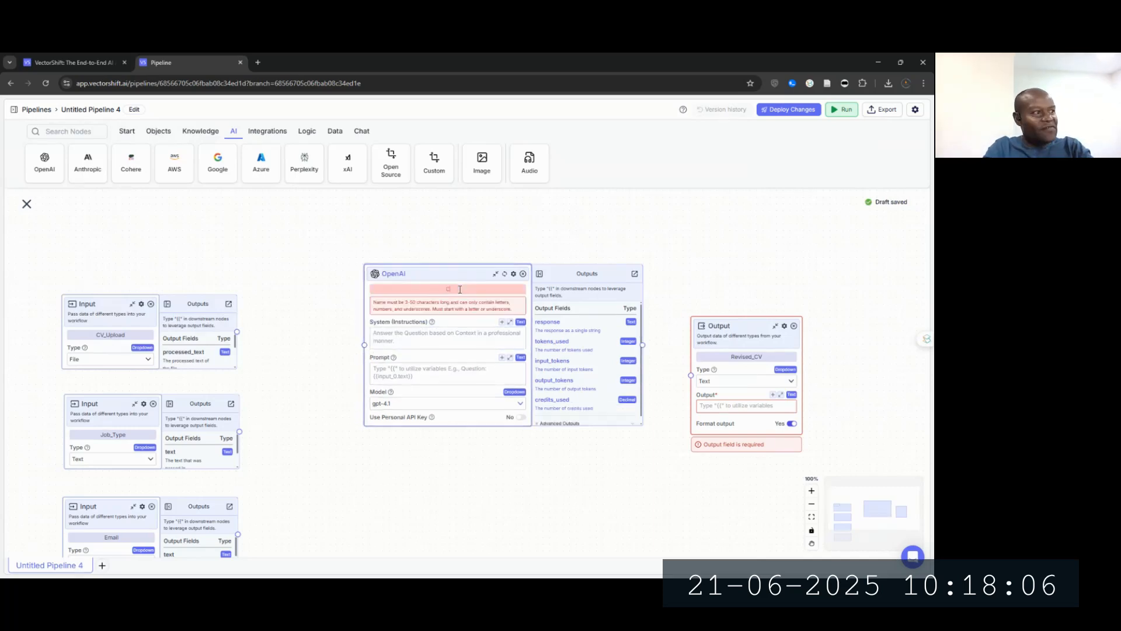
type("_")
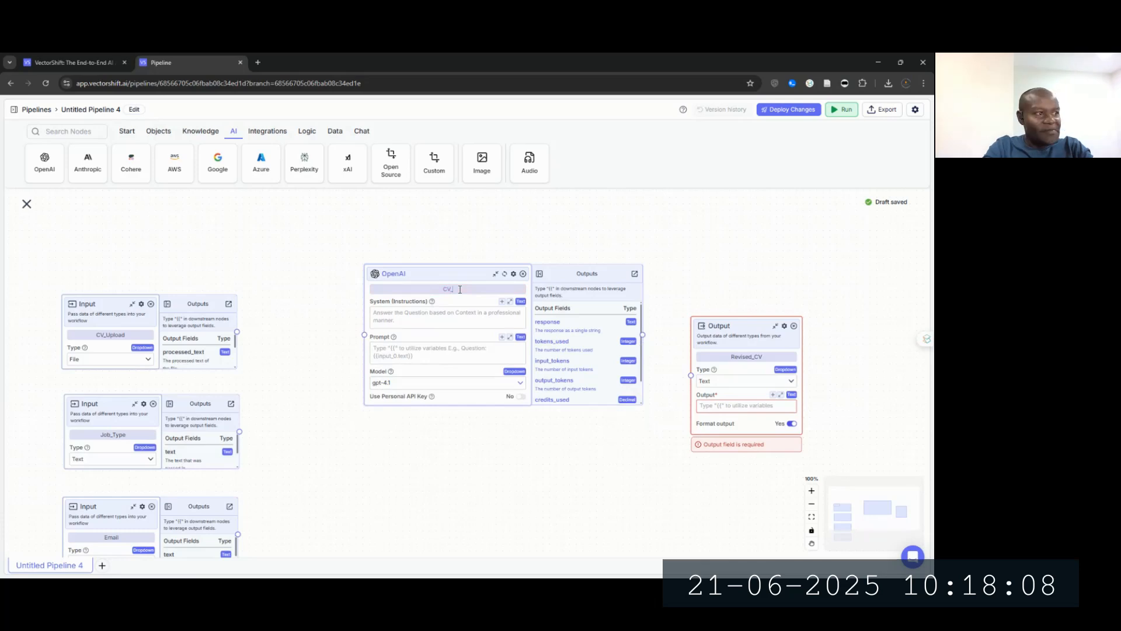
type("Heade")
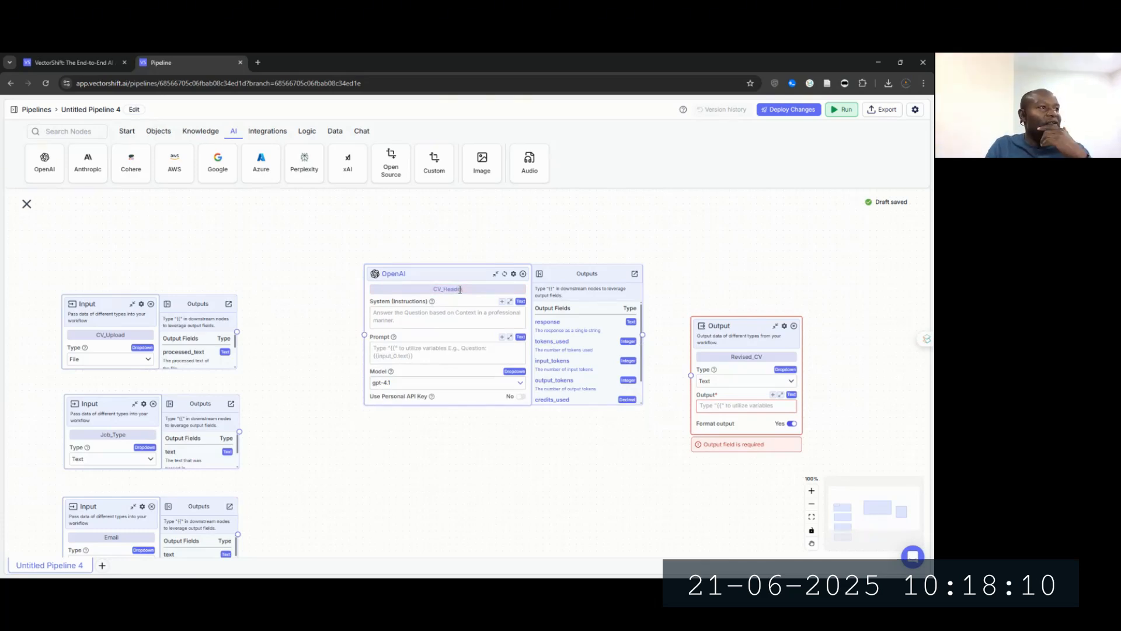
type("r")
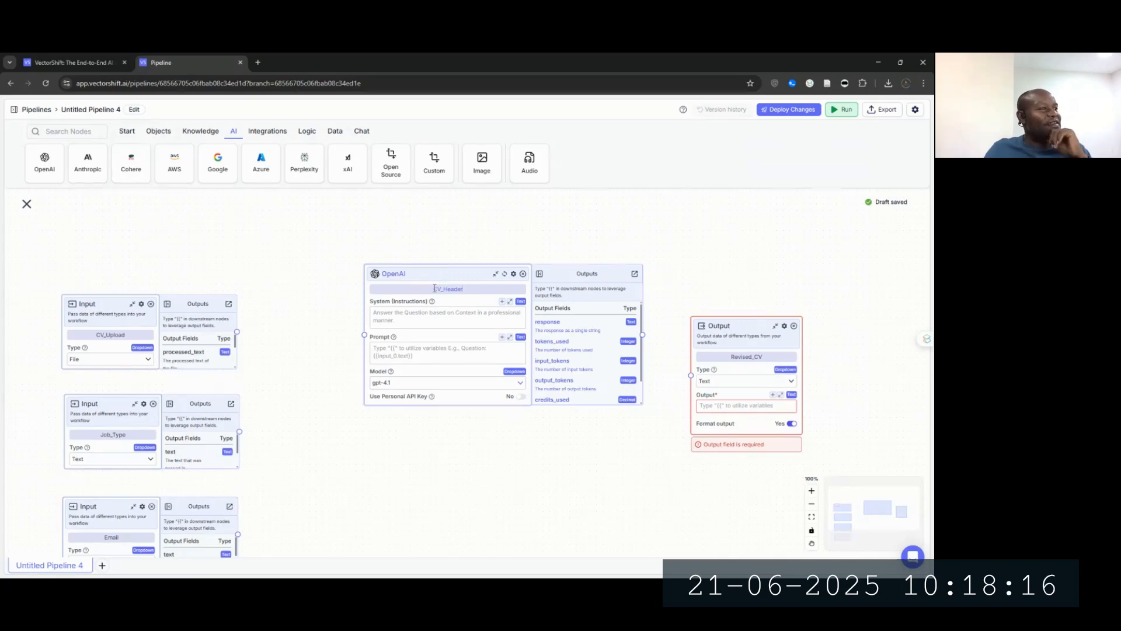
Step: Move the CV_Header node slightly up and closer to the Input column
left_click_drag(445, 272, 434, 237)
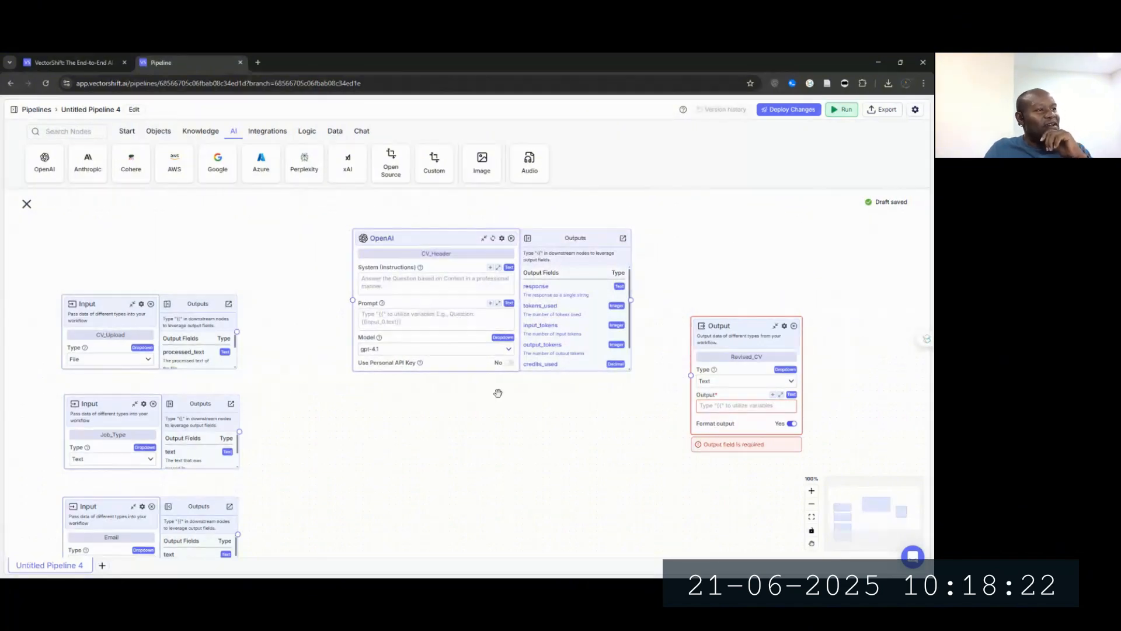
left_click(812, 491)
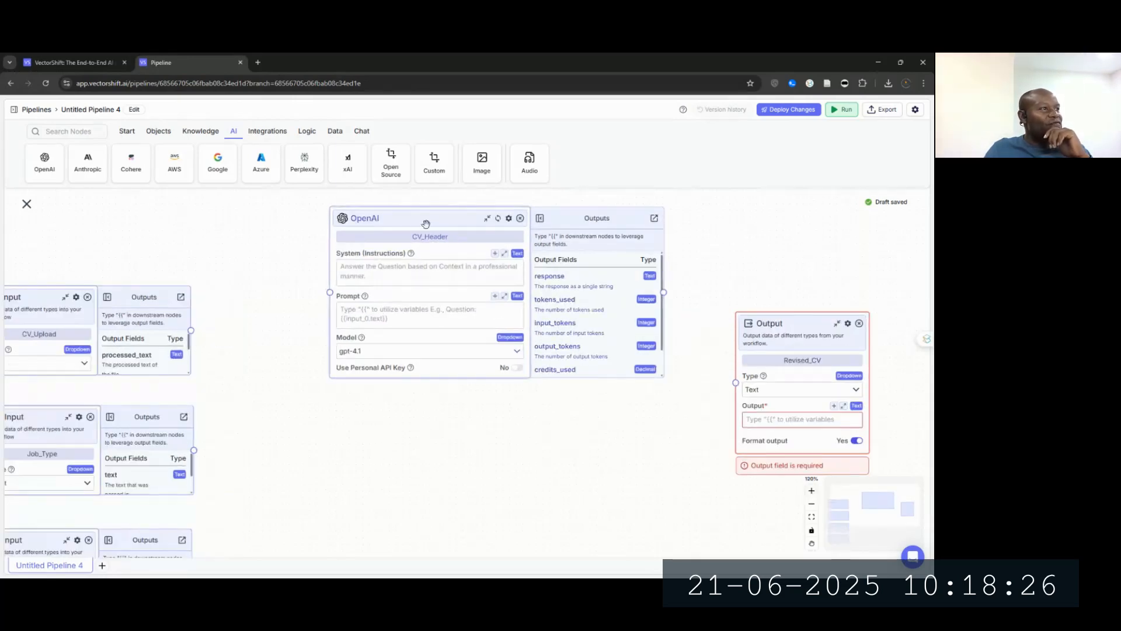
left_click_drag(426, 224, 414, 229)
Step: Look through the models available for the CV_Header node without changing the selection
left_click(408, 270)
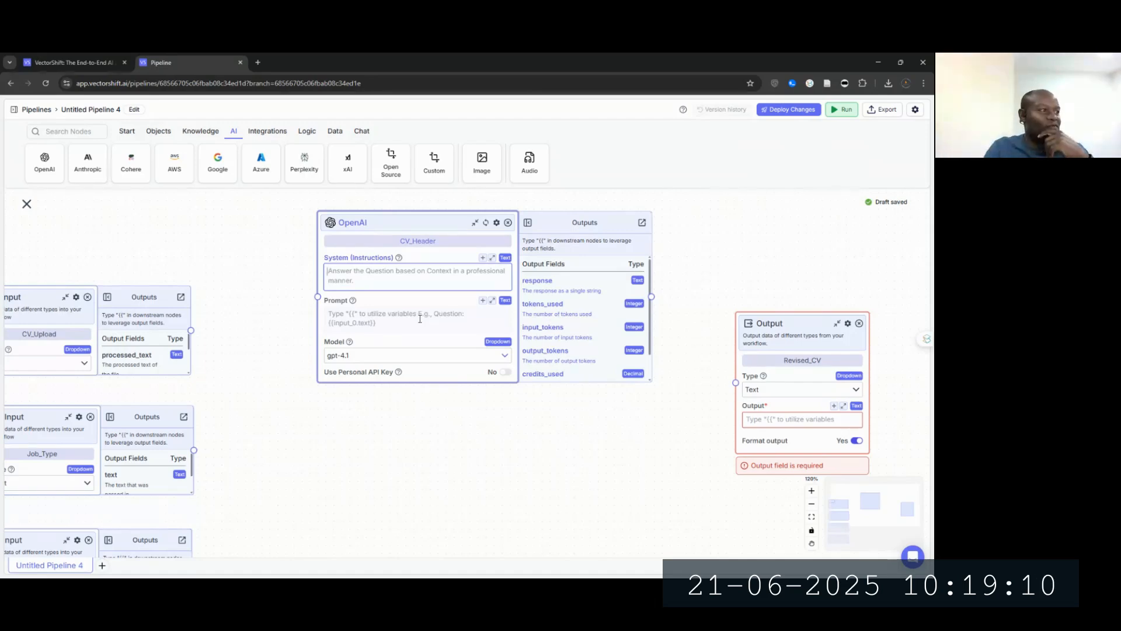
left_click(499, 357)
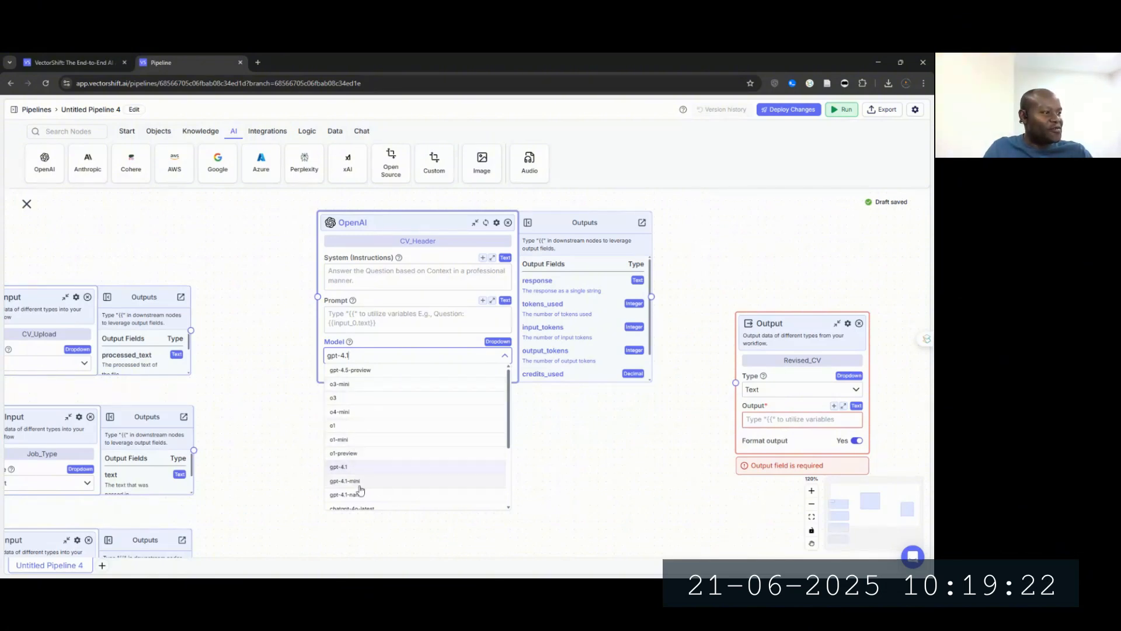
scroll(374, 486, "down", 1)
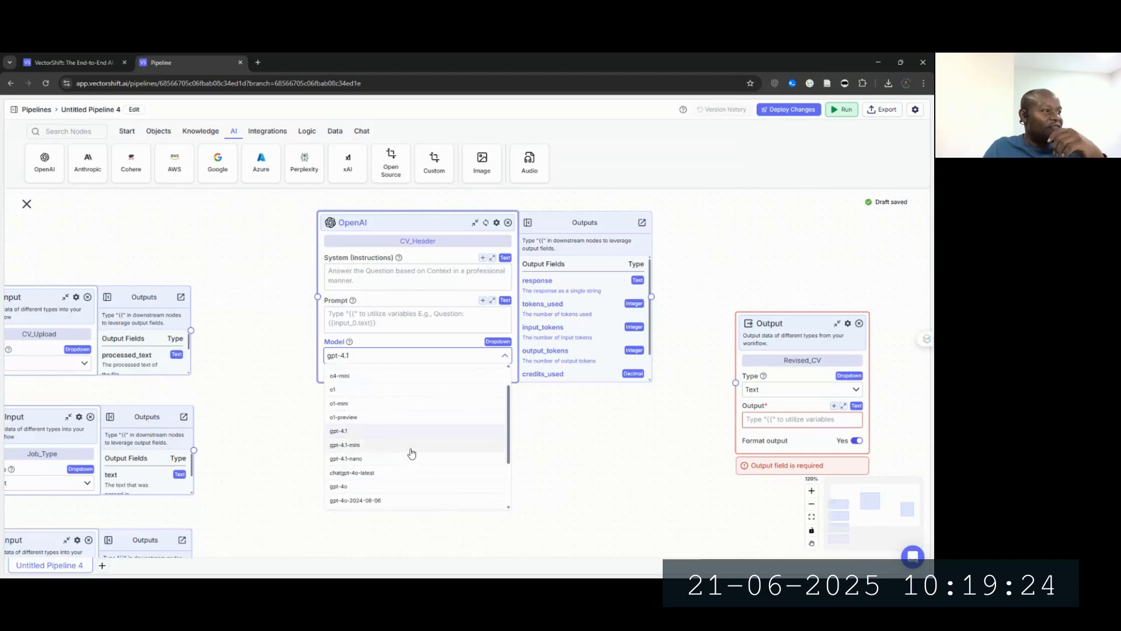
scroll(411, 453, "up", 1)
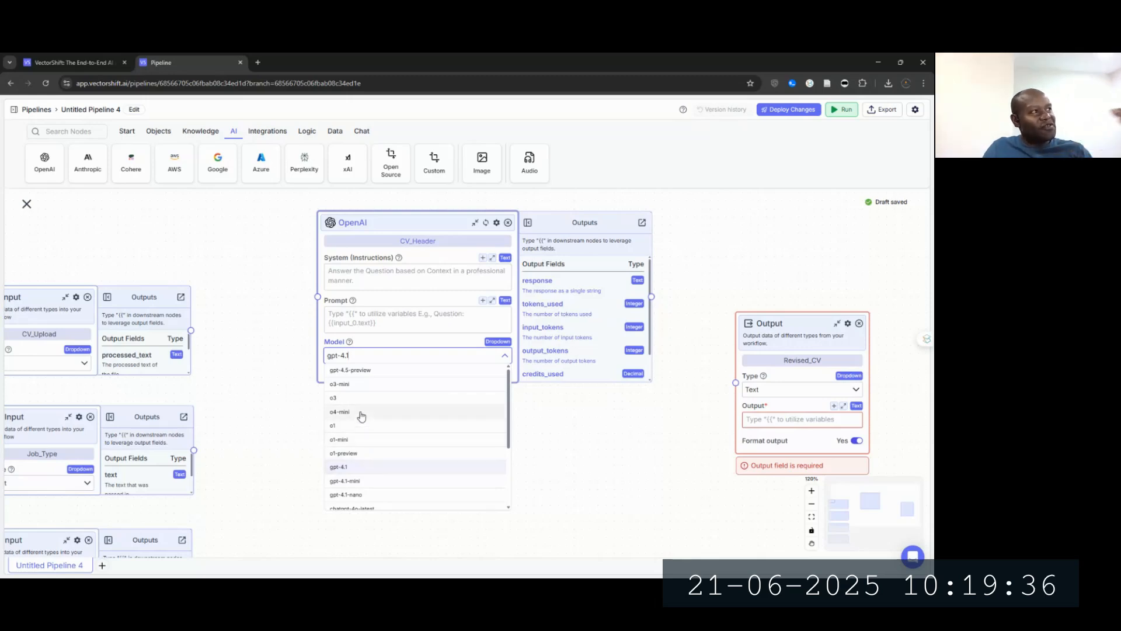
left_click(560, 434)
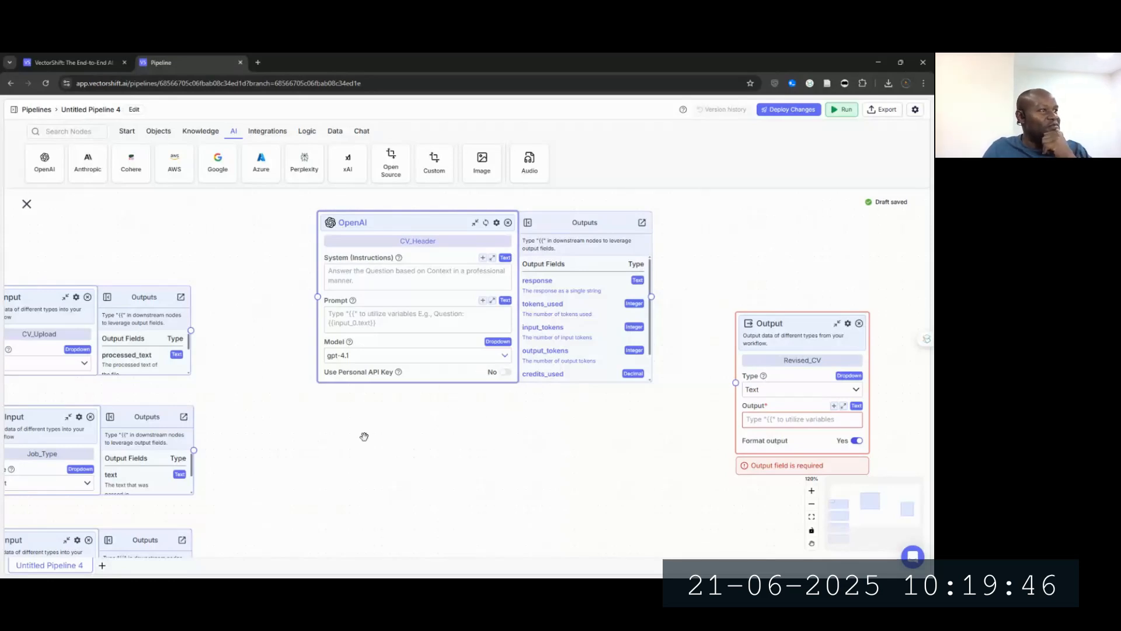
Step: Lower the CV_Header node slightly and enter system instructions for a CV writing expert that improves and parses the CV's header, with yellow-highlighted placeholders for missing fields
left_click_drag(446, 231, 441, 257)
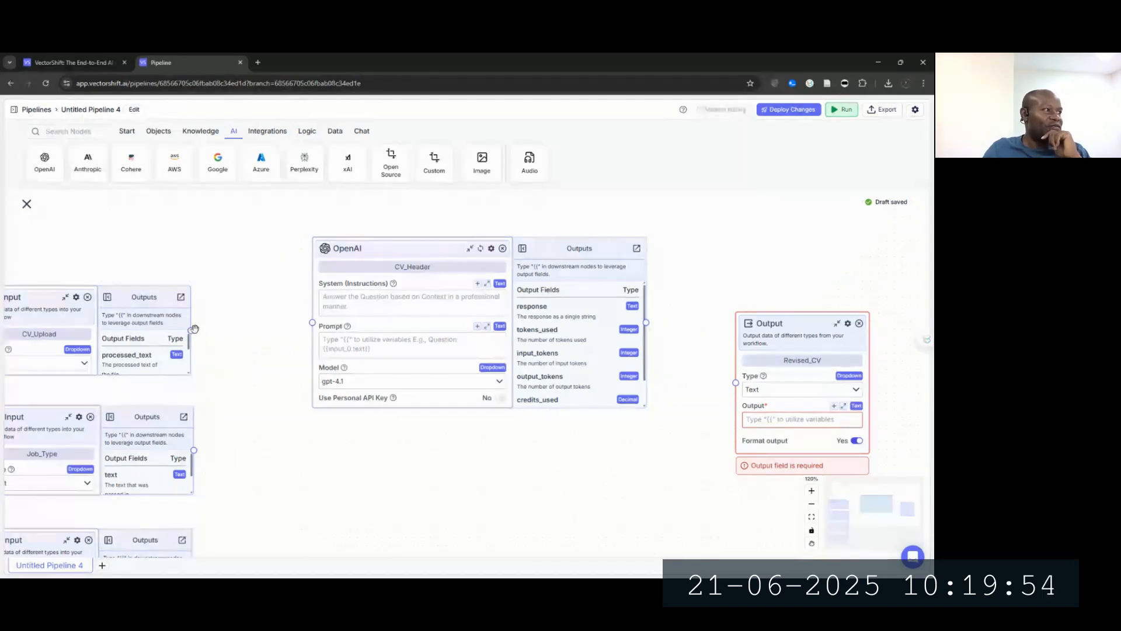
left_click_drag(216, 363, 278, 345)
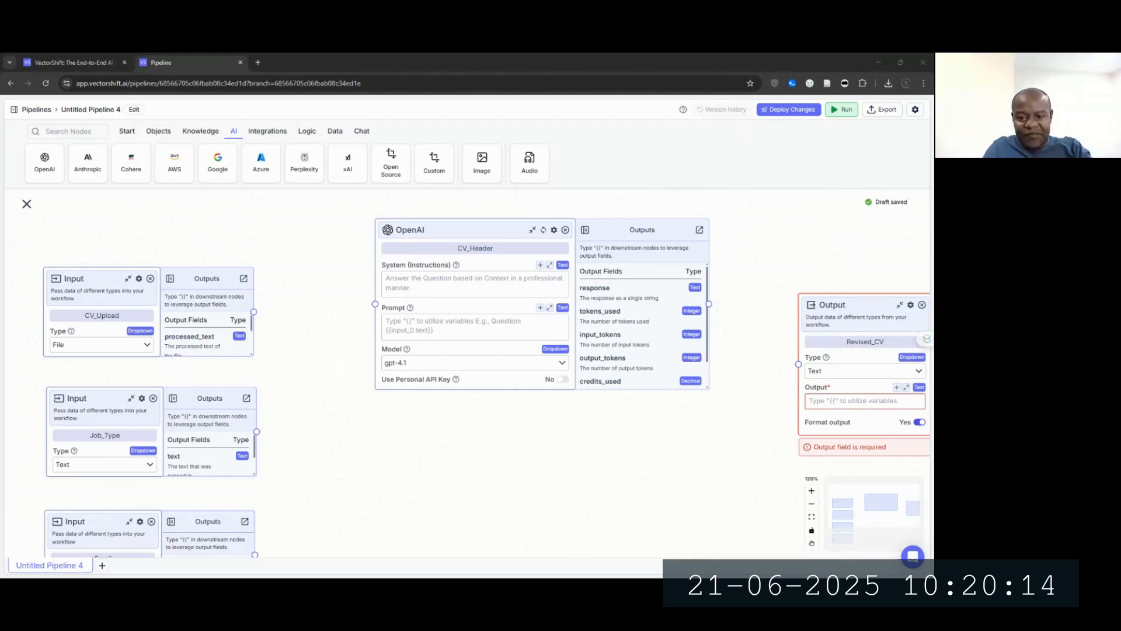
left_click(550, 270)
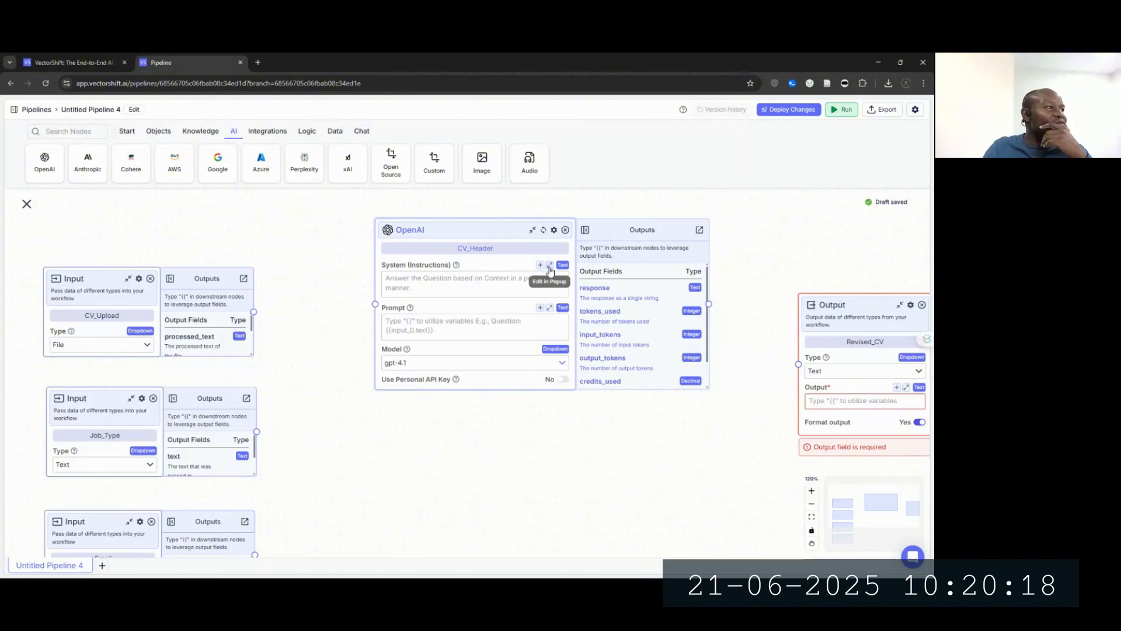
left_click(550, 270)
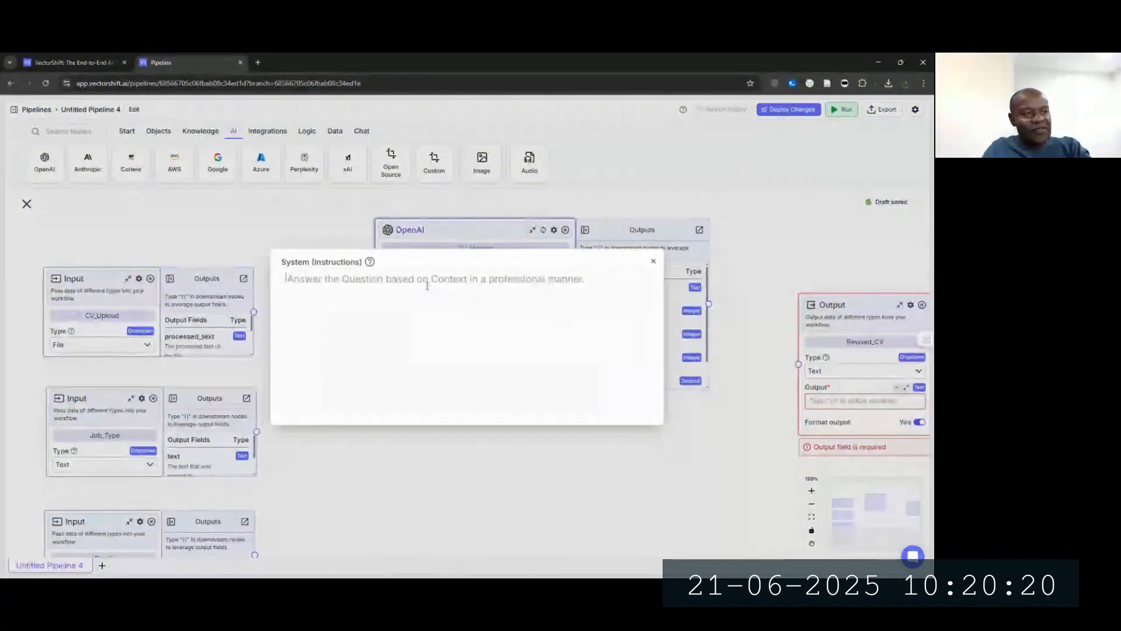
type("You are a CV or Resume writing expert assistant. Goal:  Review, improve to world-class standard, edit and Parse a CV's header (input text).  If any field is missing, insert a placeholder in square brackets and highlight it in yellow.")
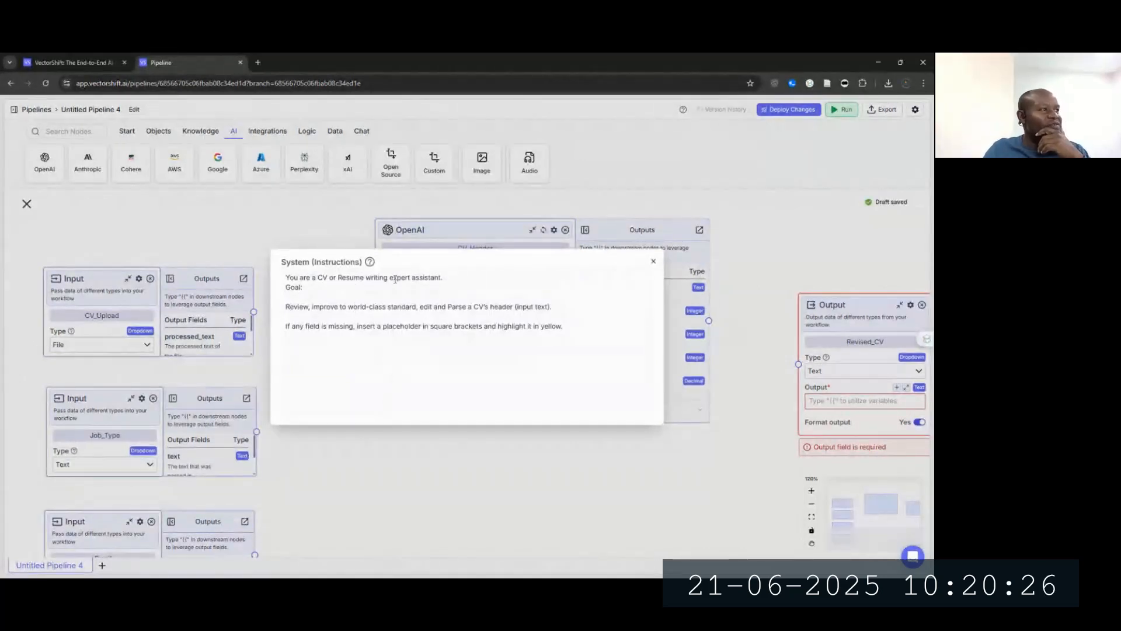
Step: Insert a blank line above "Goal:" in the system instructions and remove the blank lines between the lines below it
left_click(286, 287)
key("Return")
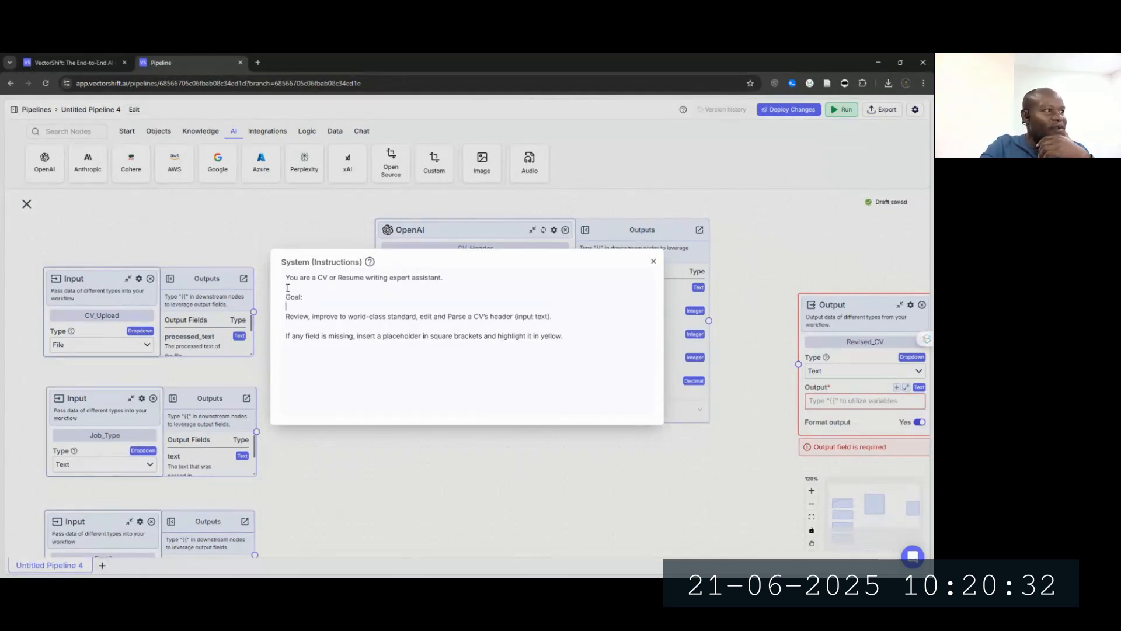
key("BackSpace")
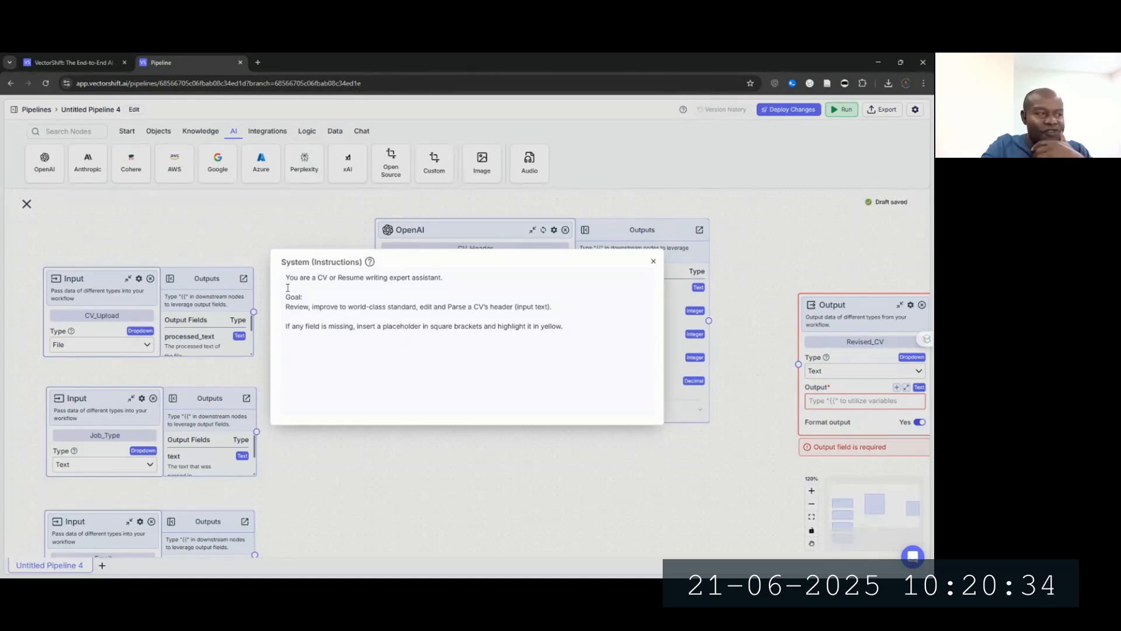
key("BackSpace")
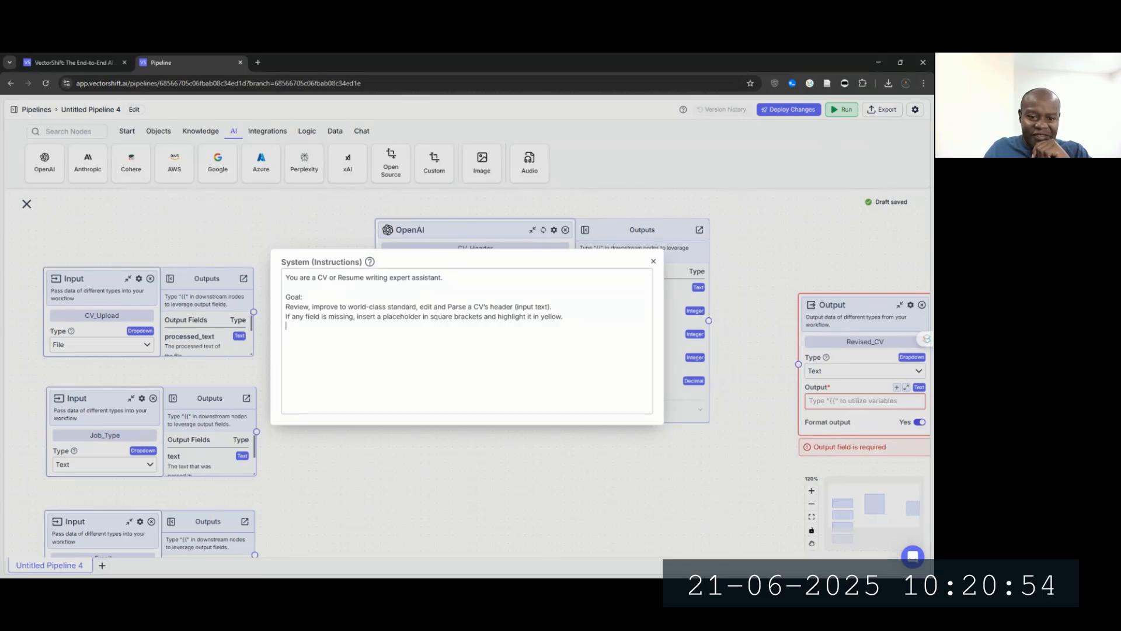
Step: Append the copied Prompt section with the example CV headers below the Goal text, separated by a blank line
key("alt+Tab")
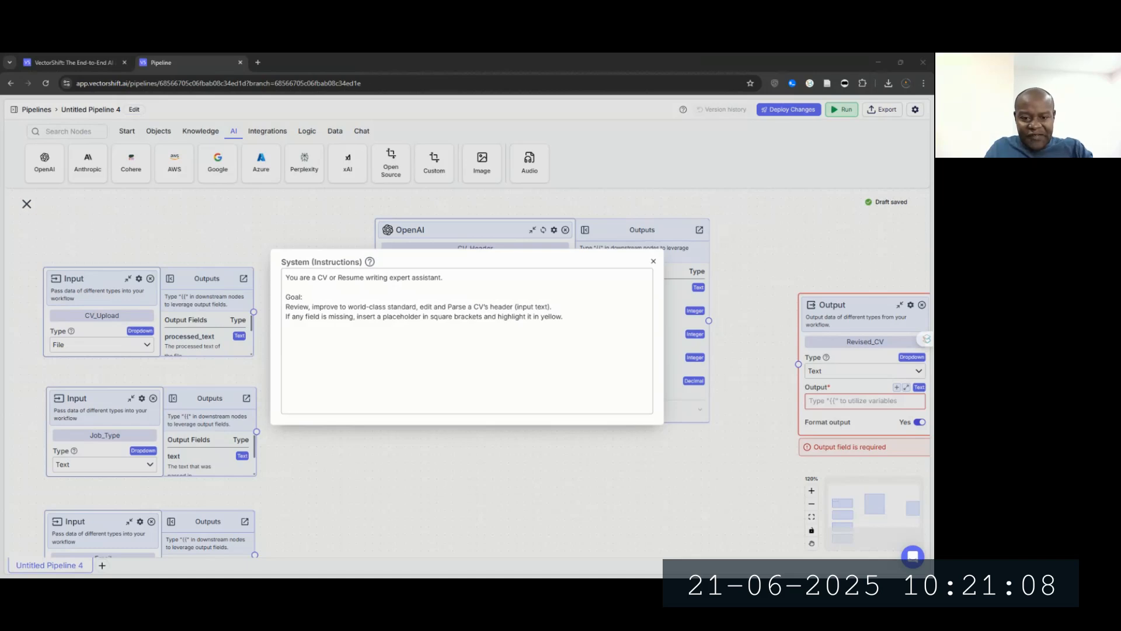
left_click(351, 339)
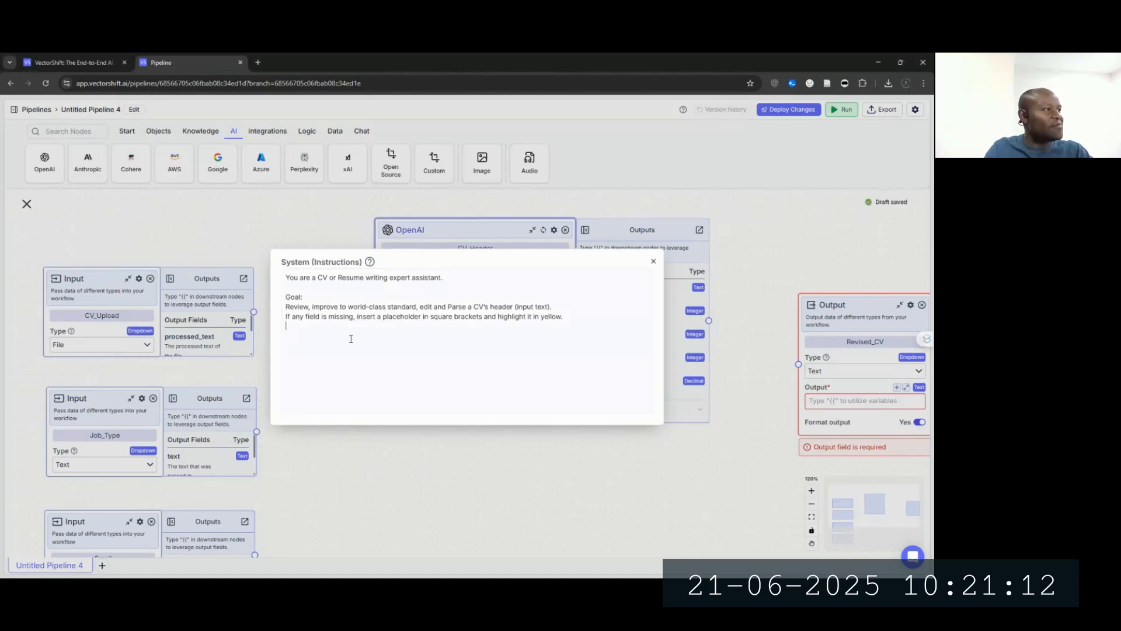
key("Return")
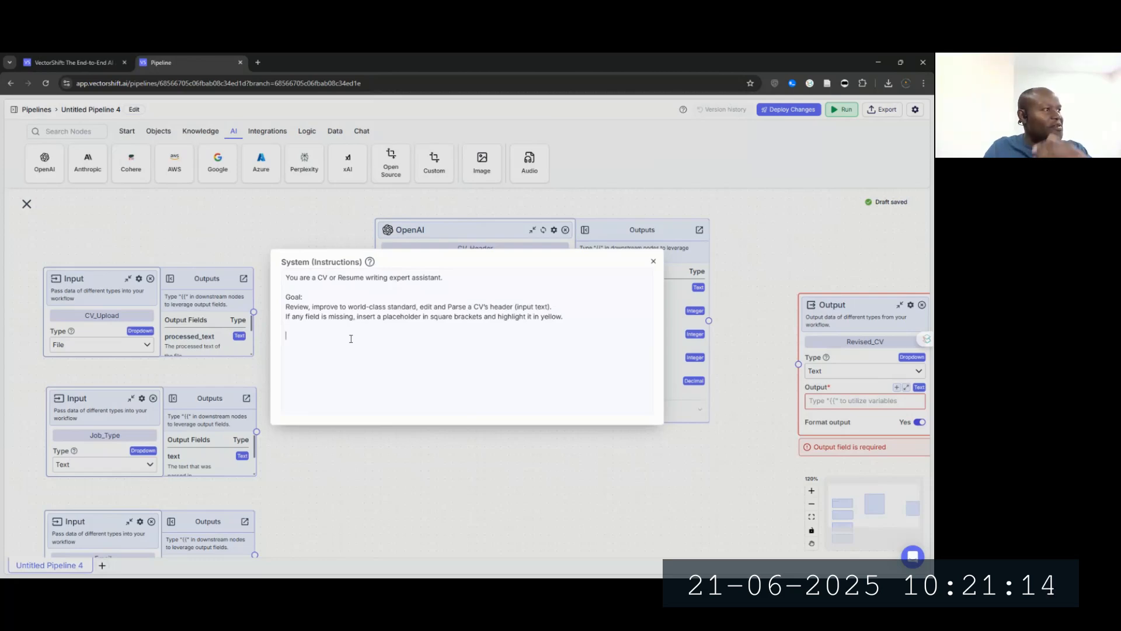
key("ctrl+v")
scroll(321, 327, "up", 5)
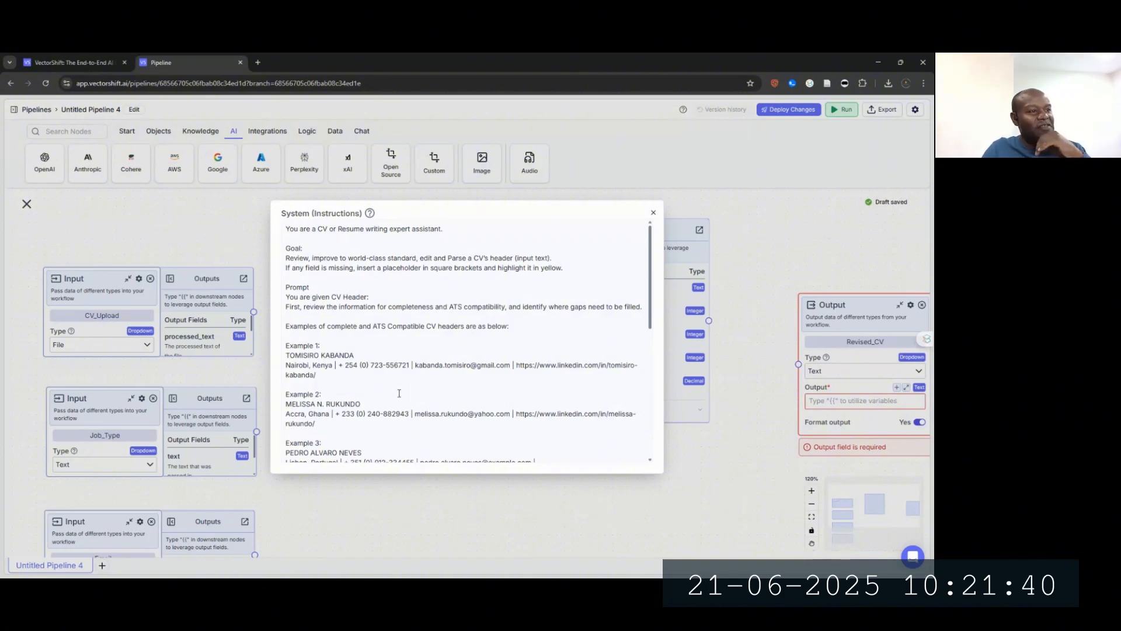
Step: Insert an extra blank line above the sentence "Do not output the gaps that need to be filled" in the system instructions
scroll(408, 390, "down", 1)
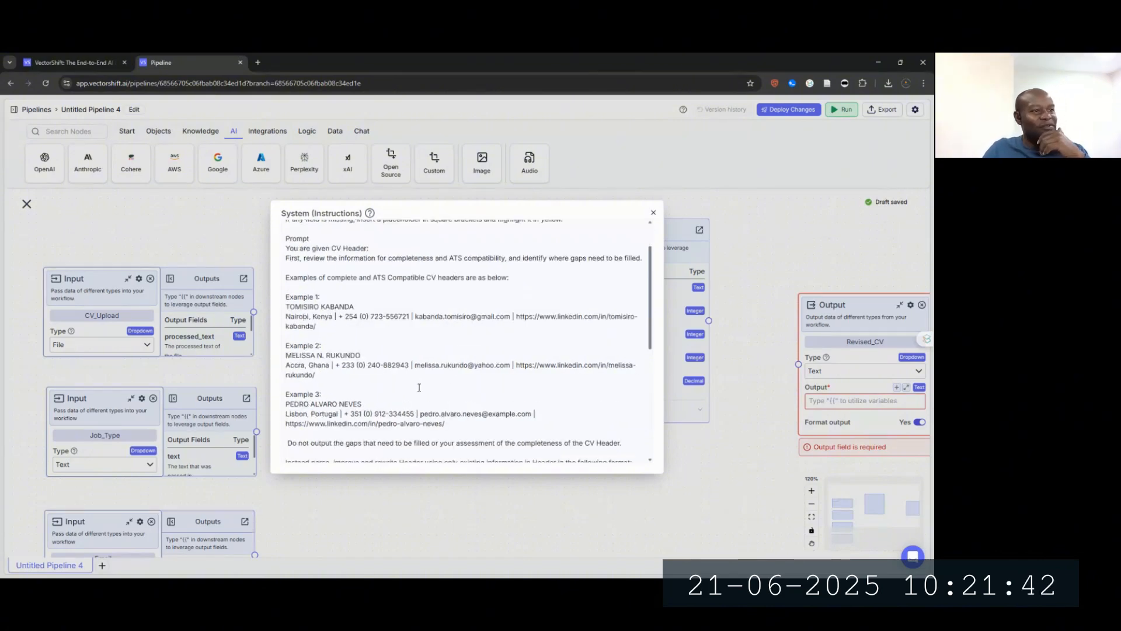
scroll(419, 386, "down", 1)
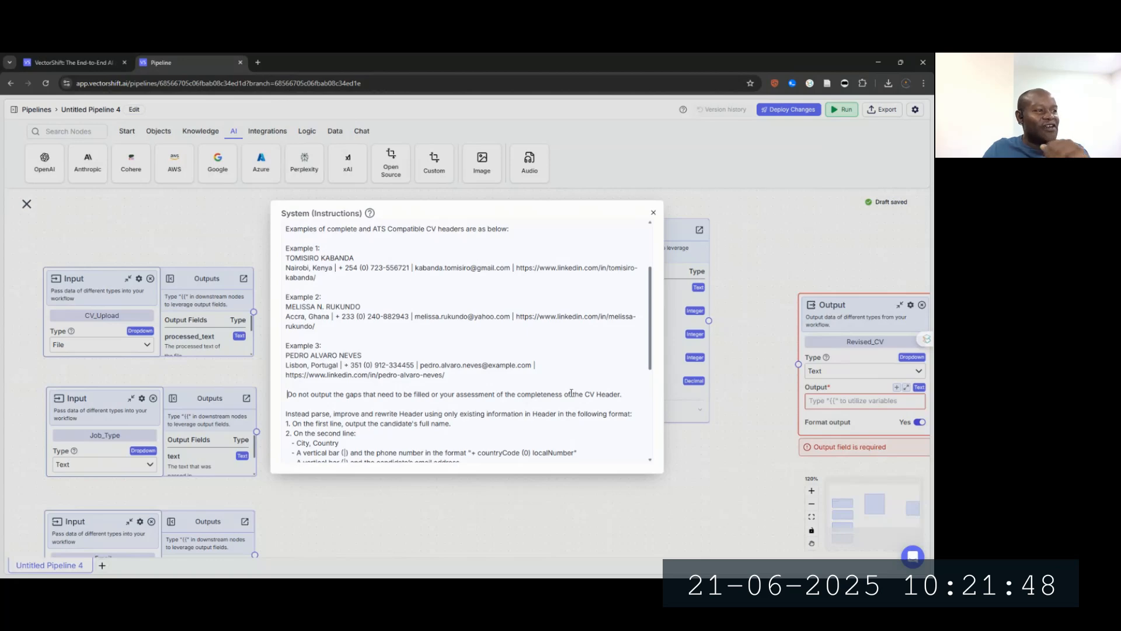
key("Return")
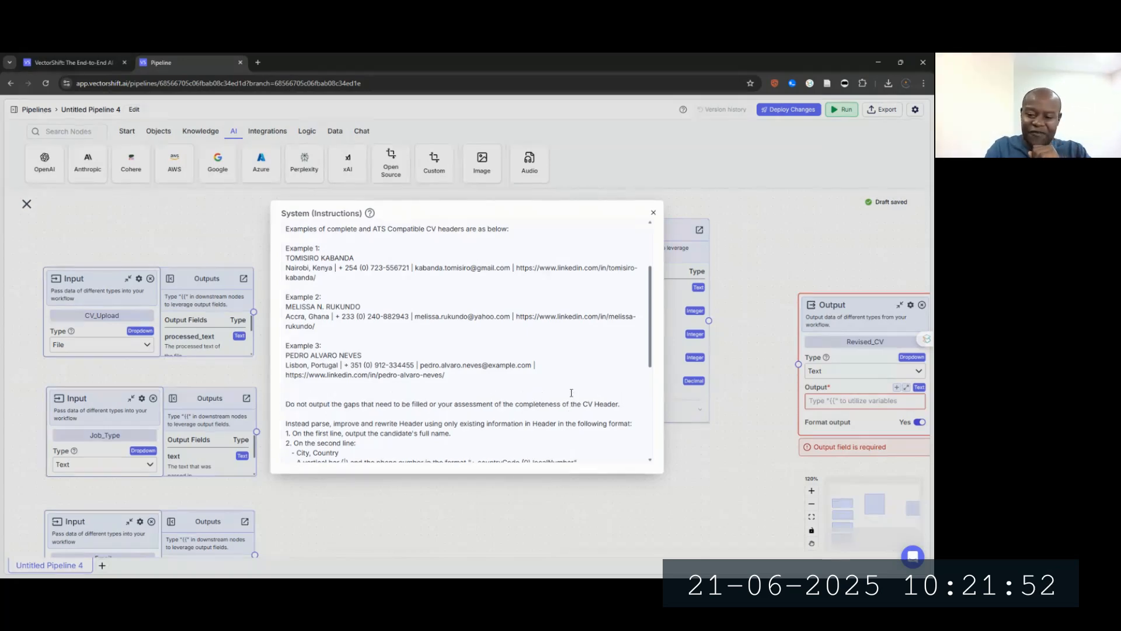
Step: Remove the extra blank line above "Do not output the gaps that need to be filled", check the remaining instructions and close the editor
key("BackSpace")
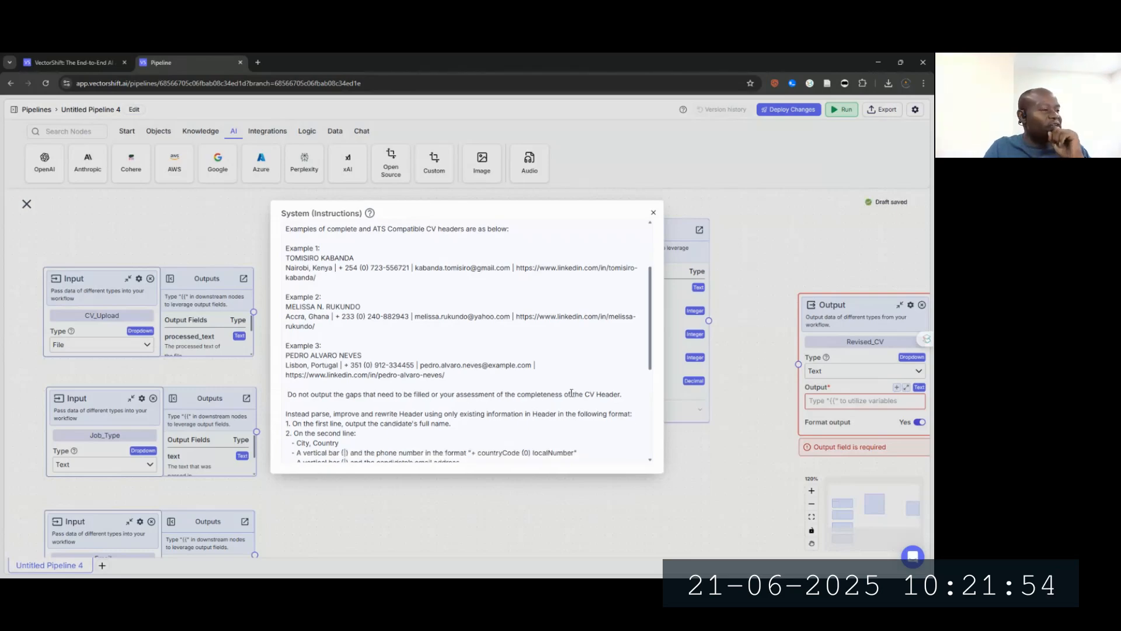
scroll(489, 442, "down", 3)
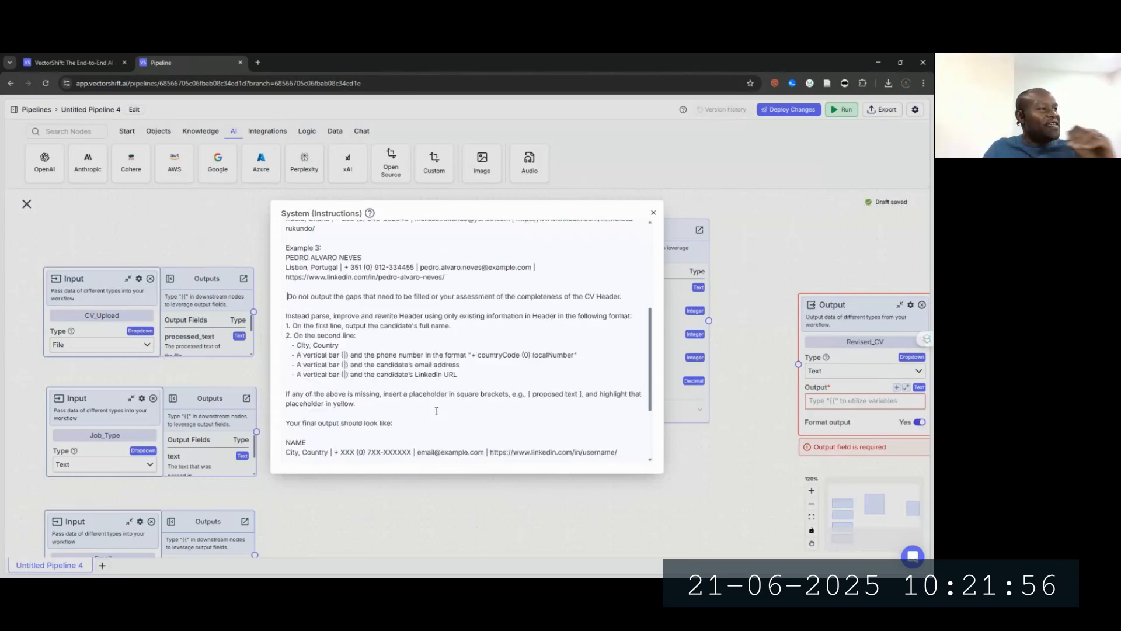
scroll(439, 401, "down", 2)
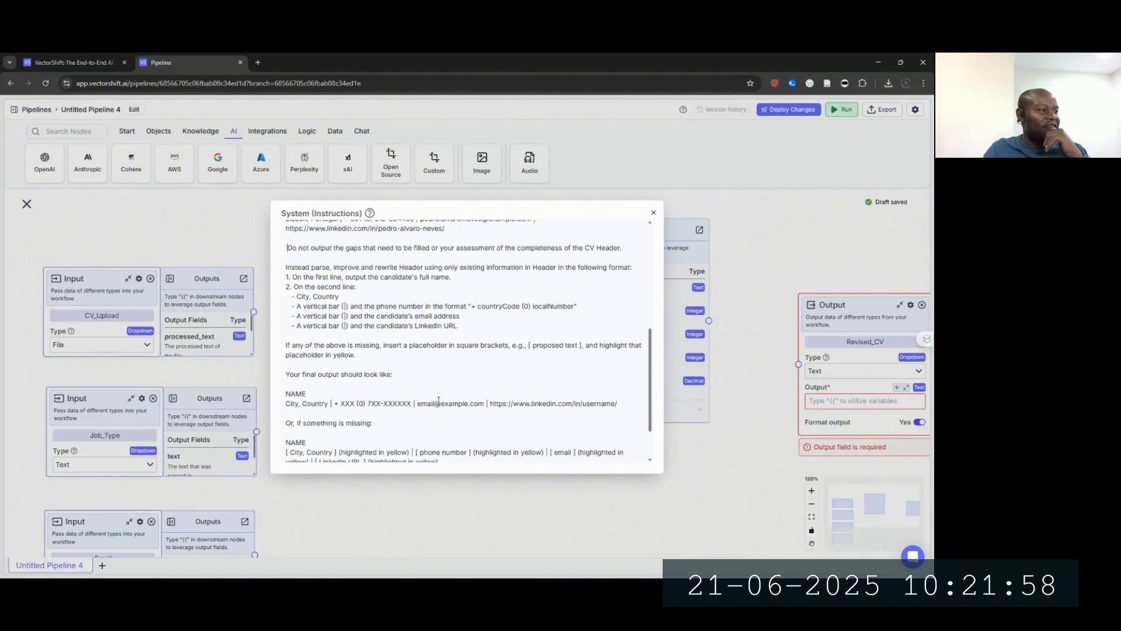
scroll(438, 400, "down", 2)
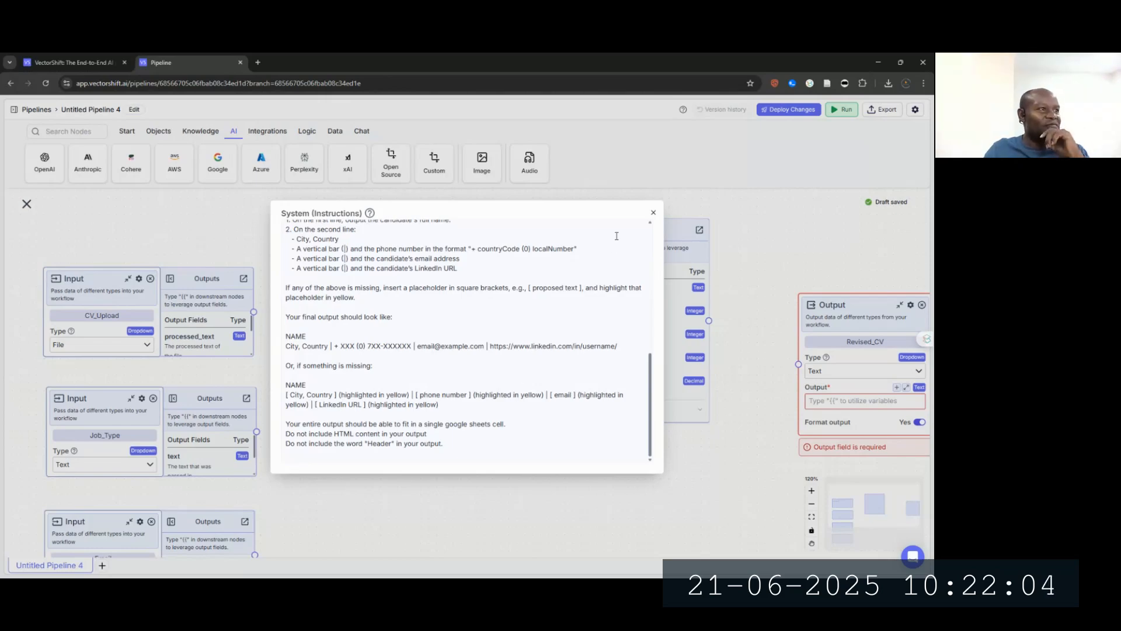
left_click(652, 214)
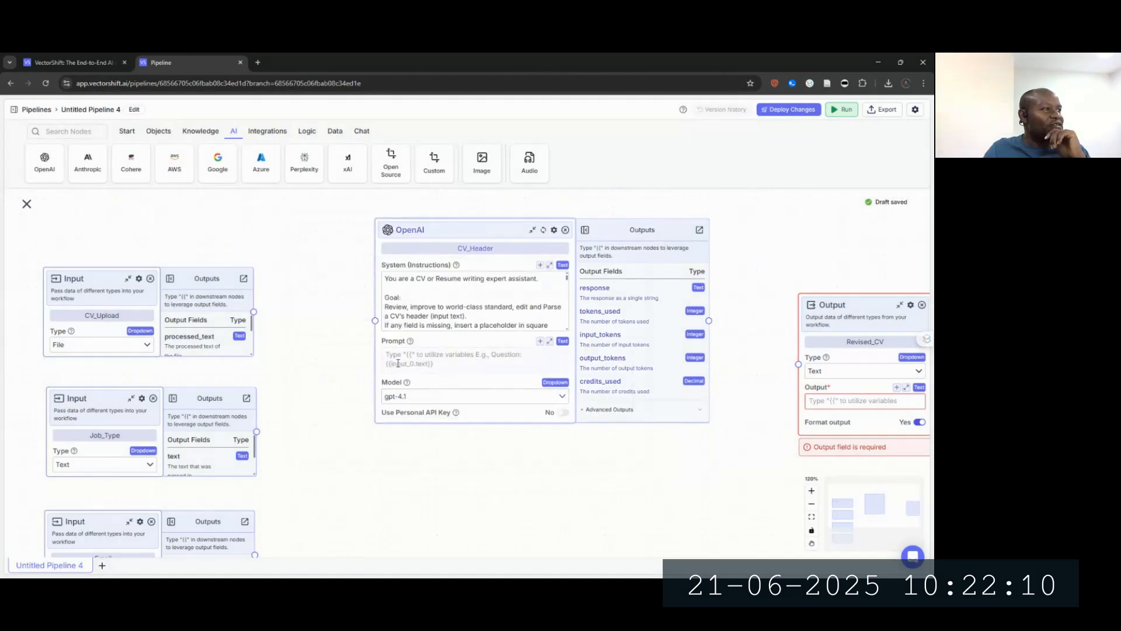
Step: Start the CV_Header node's prompt with the label "CV:" followed by a new line
left_click(452, 359)
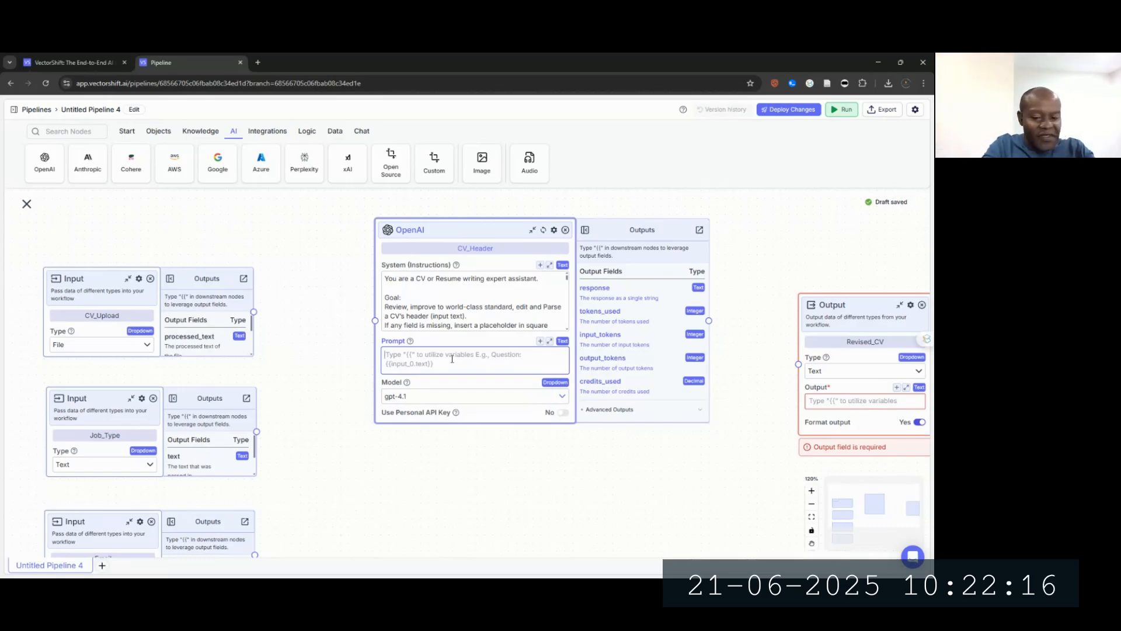
type("CV")
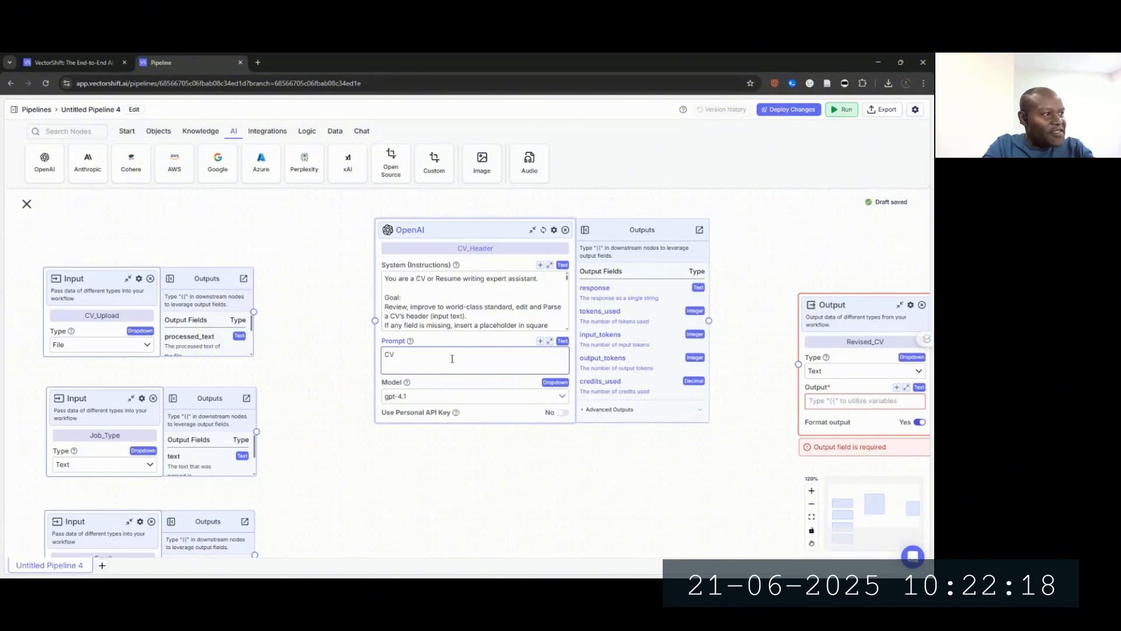
type("L")
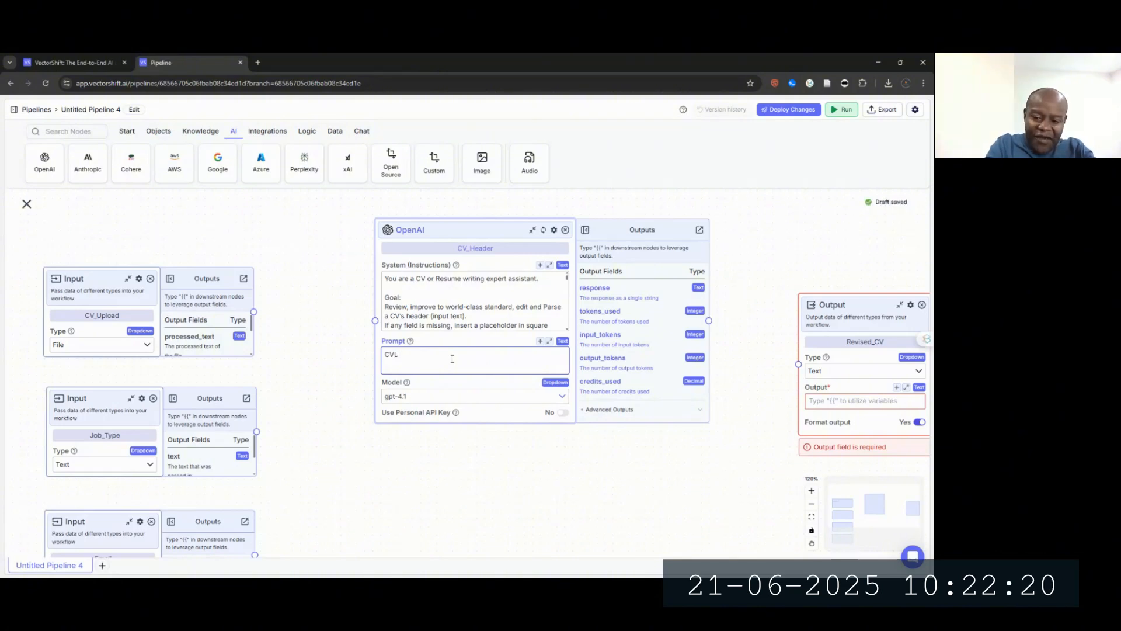
key("BackSpace")
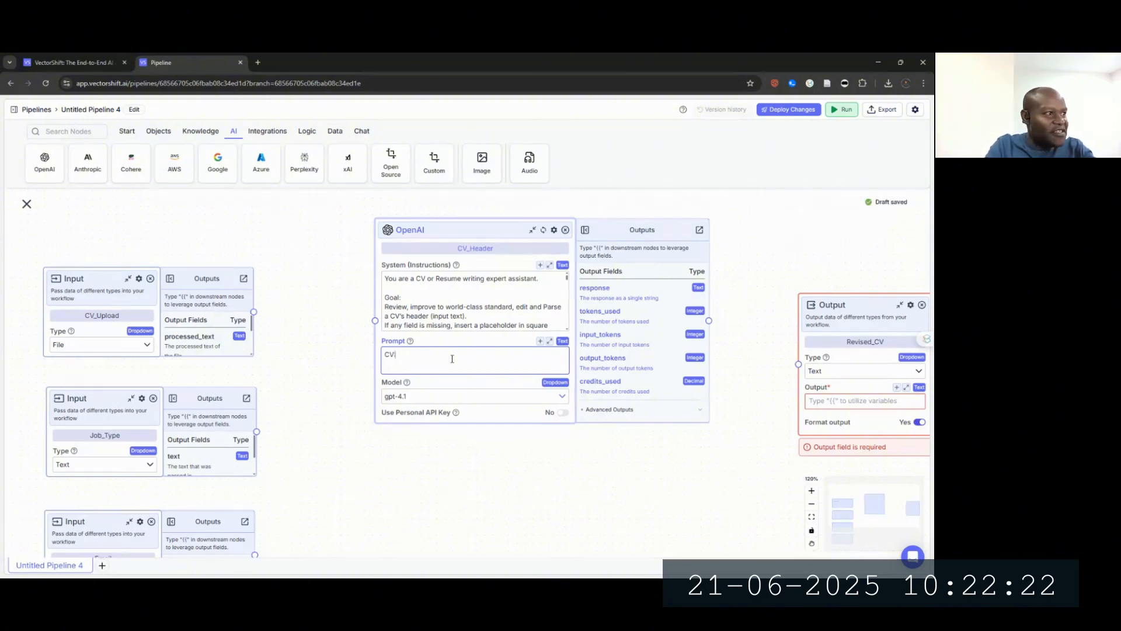
type(":")
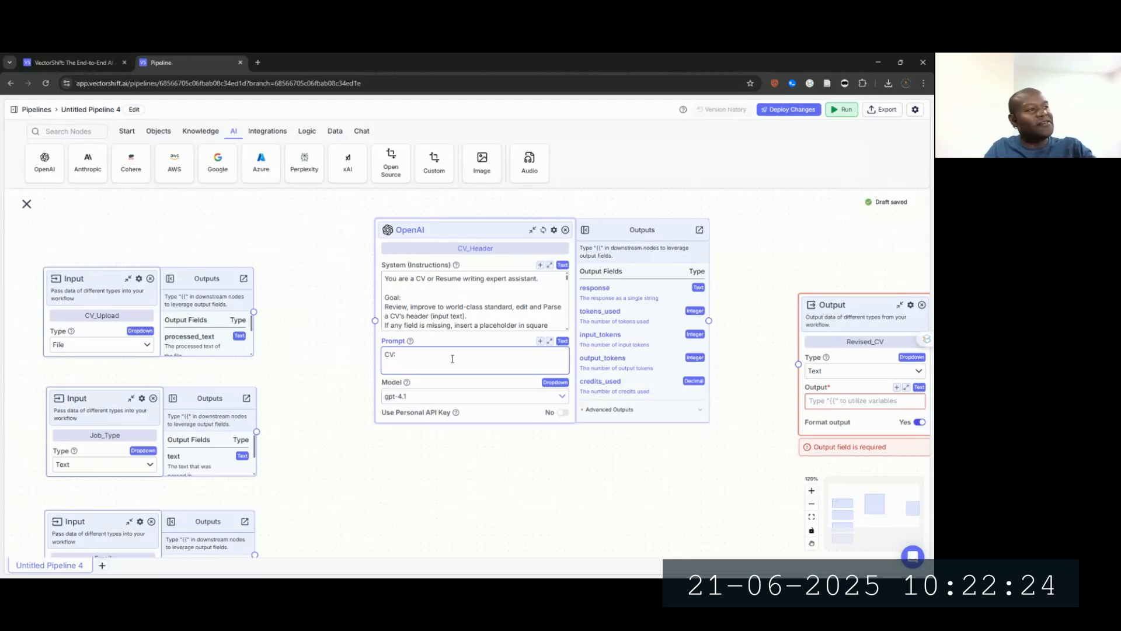
key("Return")
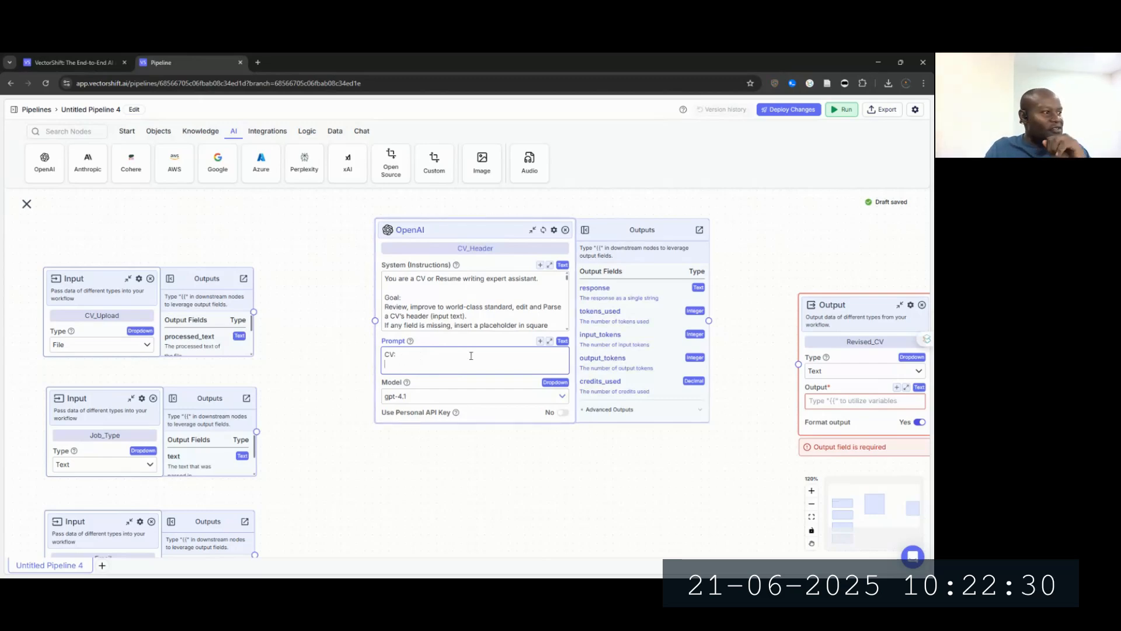
Step: Delete the Job_Type input and the input node below Email, moving the Email input up into the freed space under CV_Upload
left_click_drag(591, 501, 633, 386)
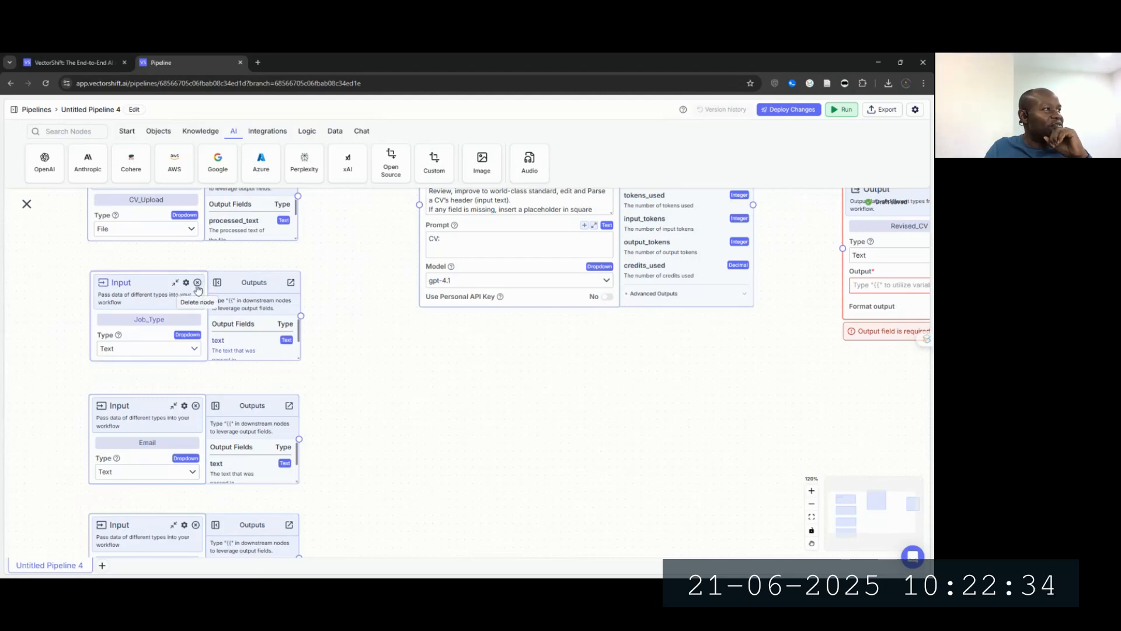
left_click(197, 283)
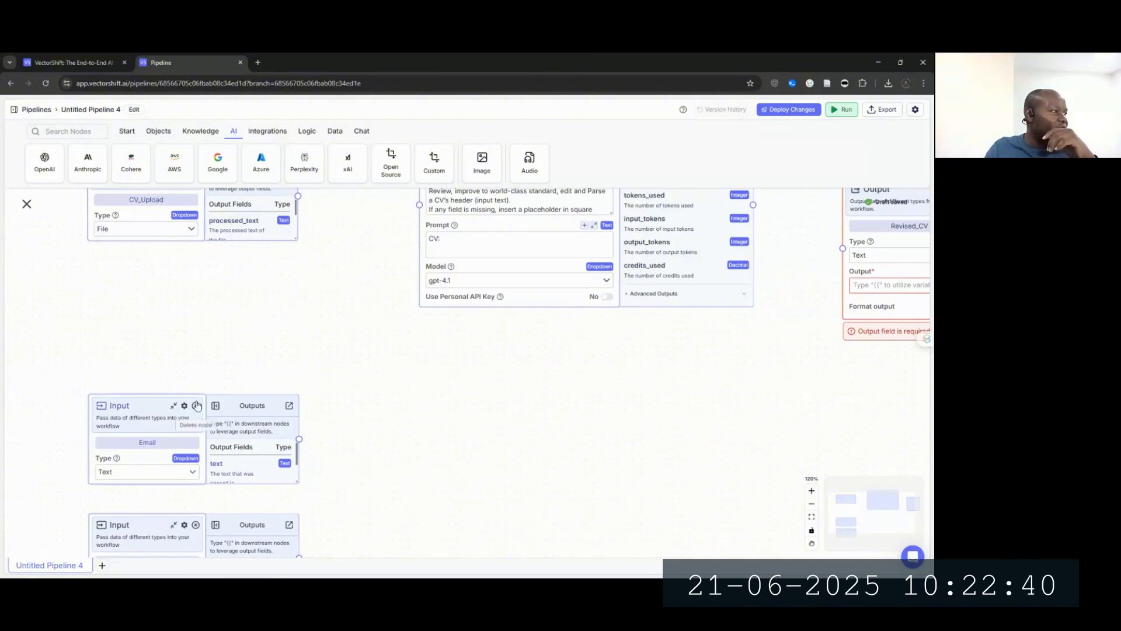
left_click_drag(157, 403, 161, 279)
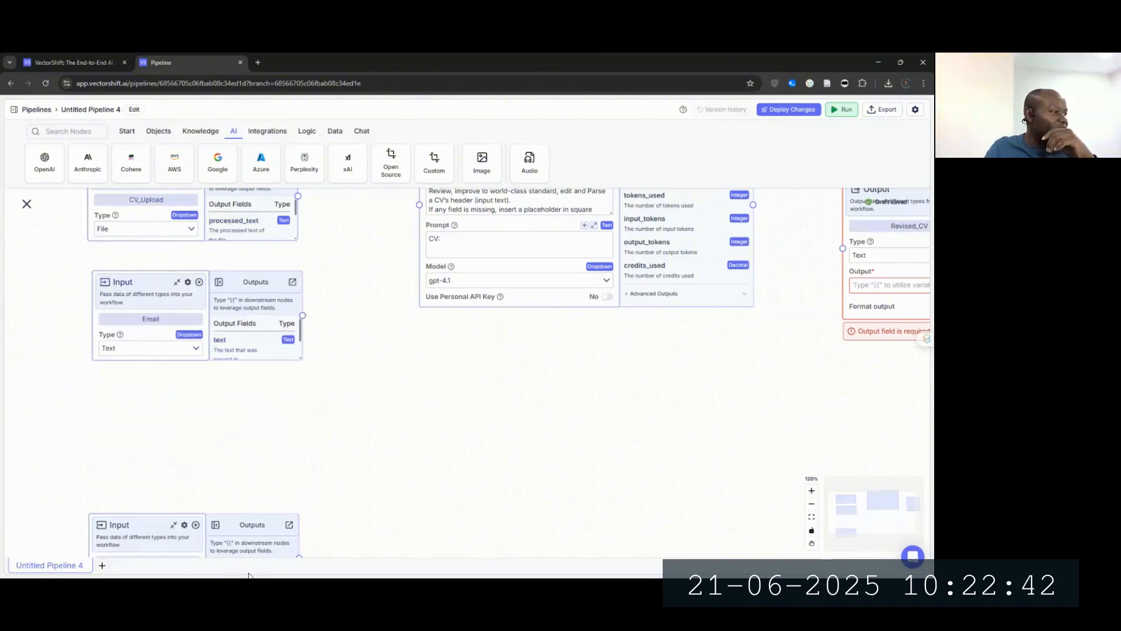
left_click(196, 524)
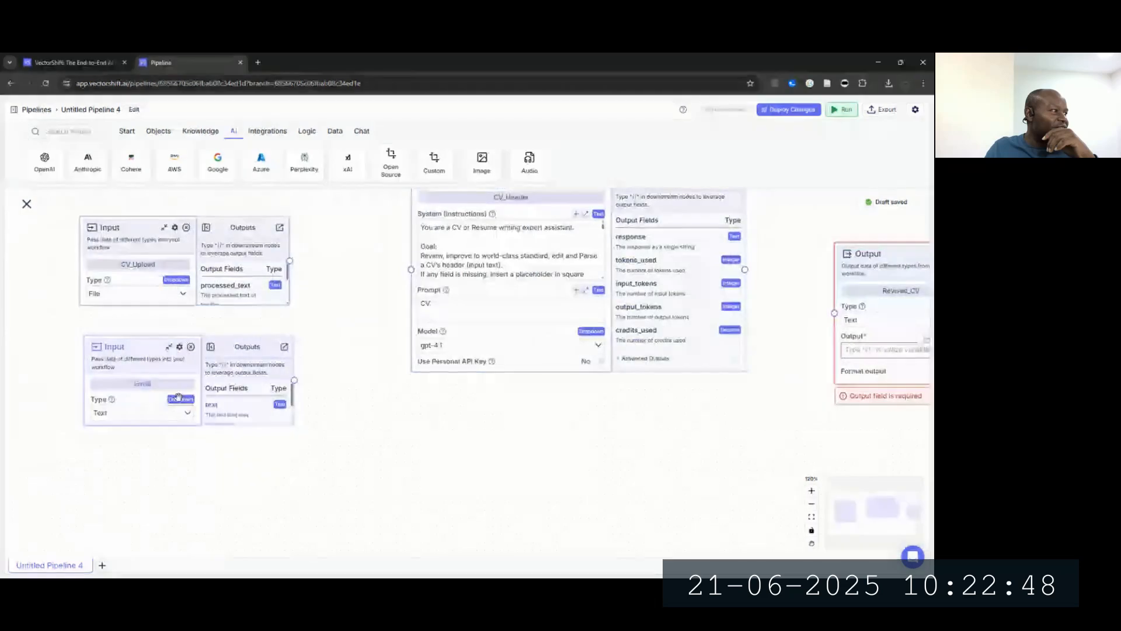
Step: Rename the Email input to Job_Type and shift its node slightly
double_click(142, 383)
key("BackSpace")
type("Job")
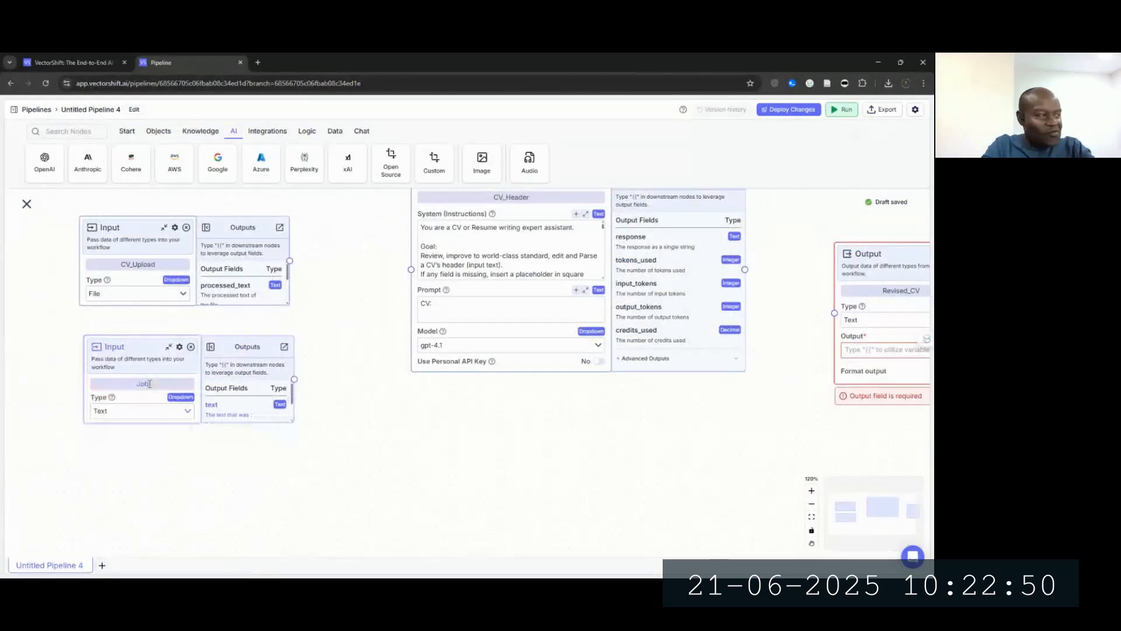
type("_Type")
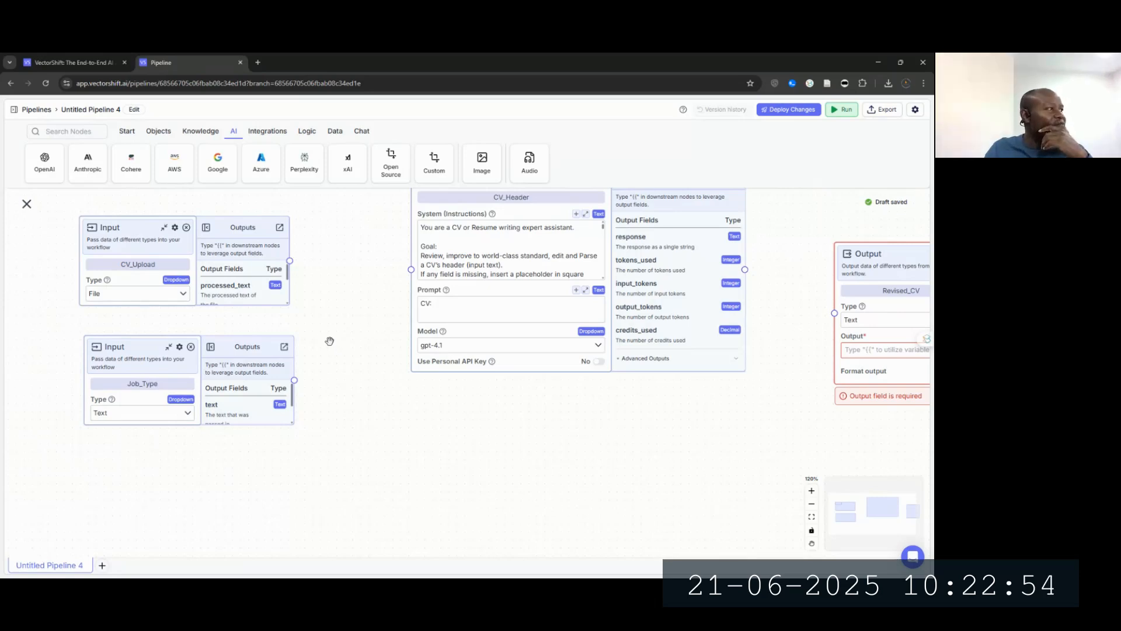
left_click_drag(148, 342, 134, 343)
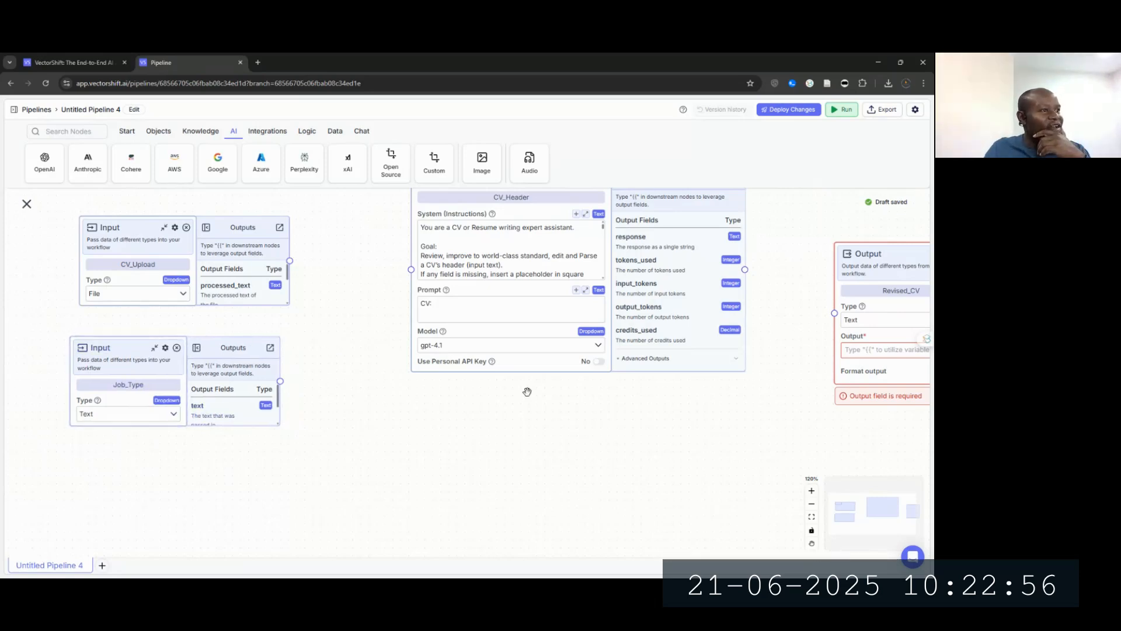
Step: Connect CV_Upload to the CV_Header node and insert CV_Upload.processed_text below "CV:" in the prompt, followed by blank lines
left_click_drag(532, 204, 515, 252)
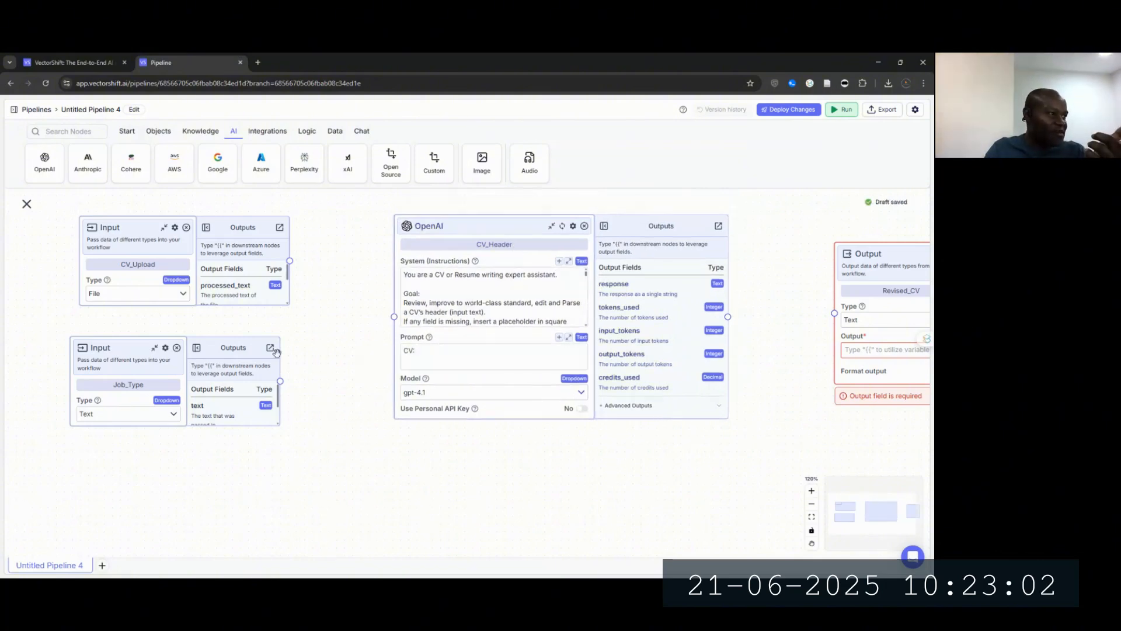
left_click(442, 351)
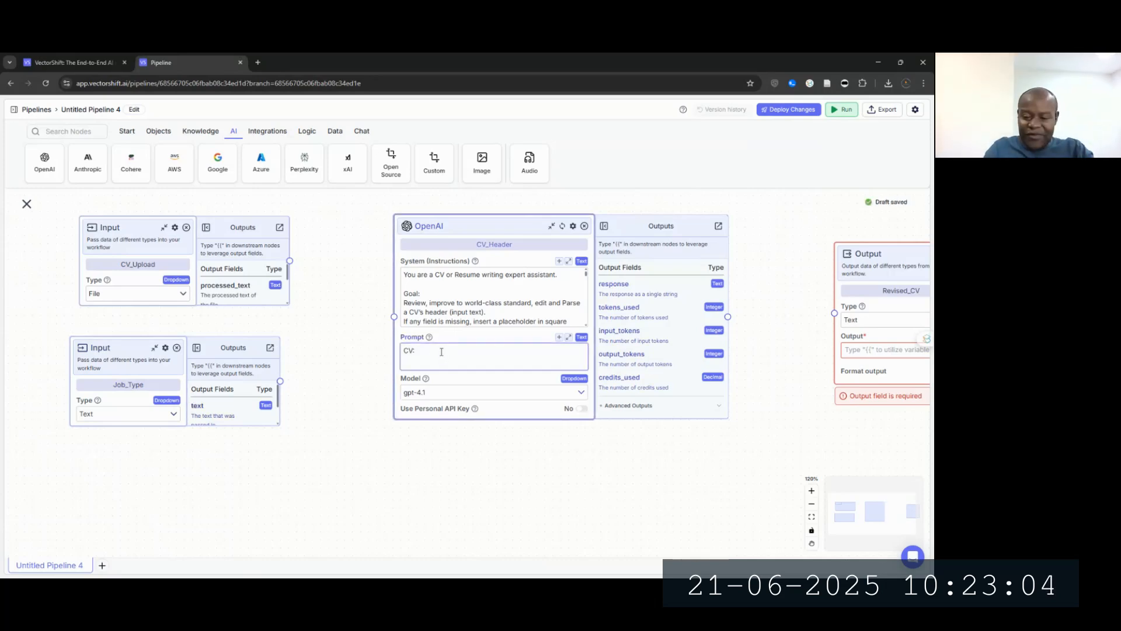
key("Return")
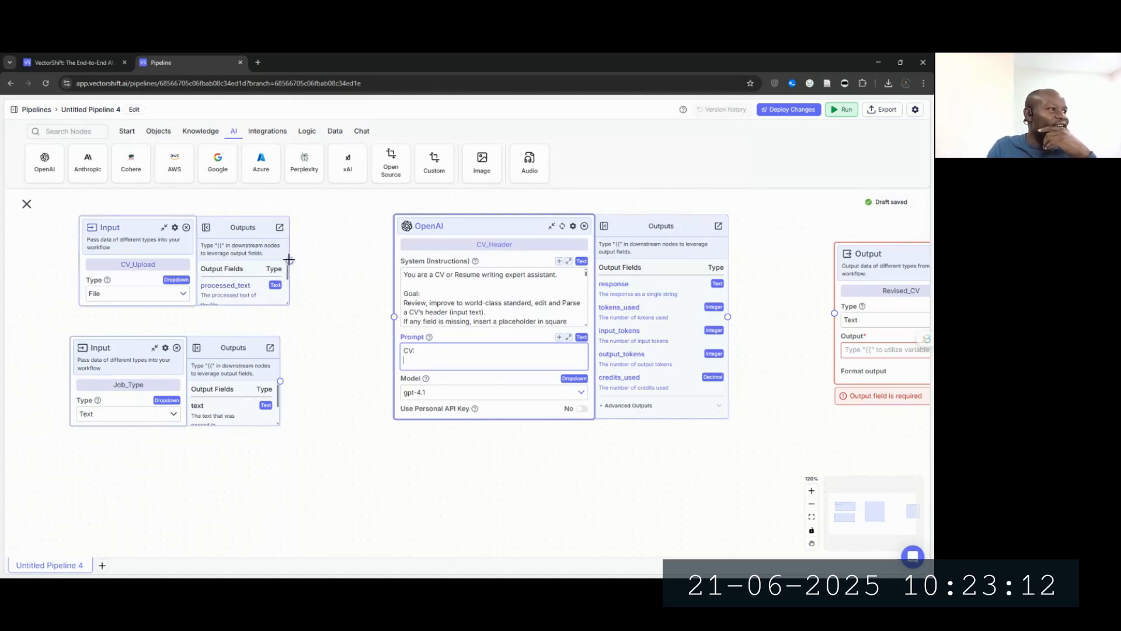
left_click_drag(289, 259, 394, 317)
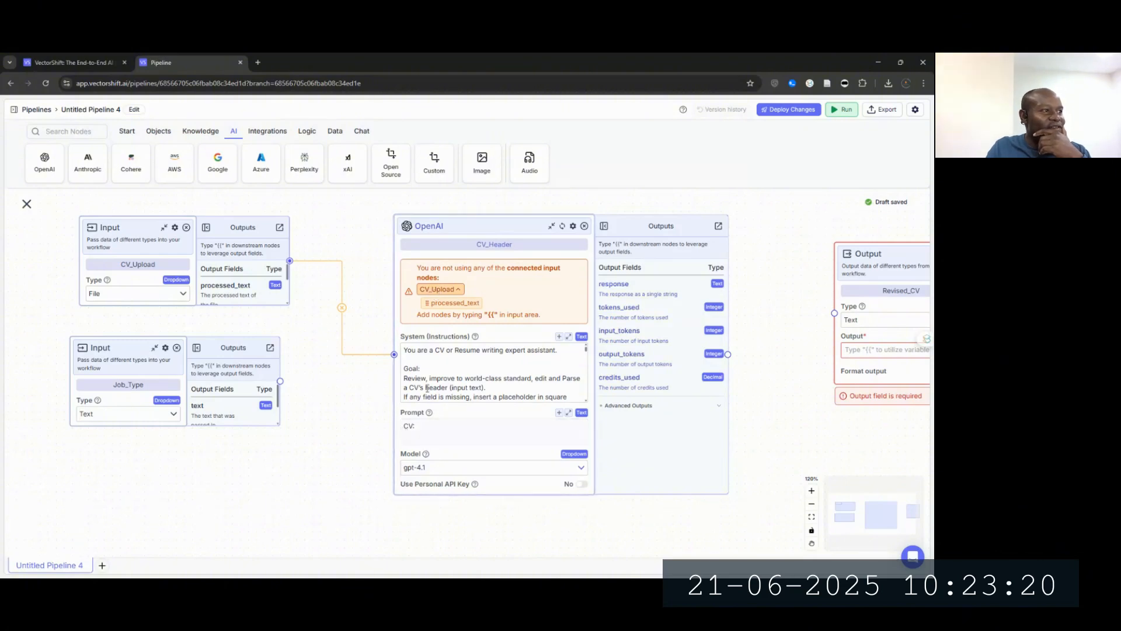
left_click_drag(438, 303, 427, 441)
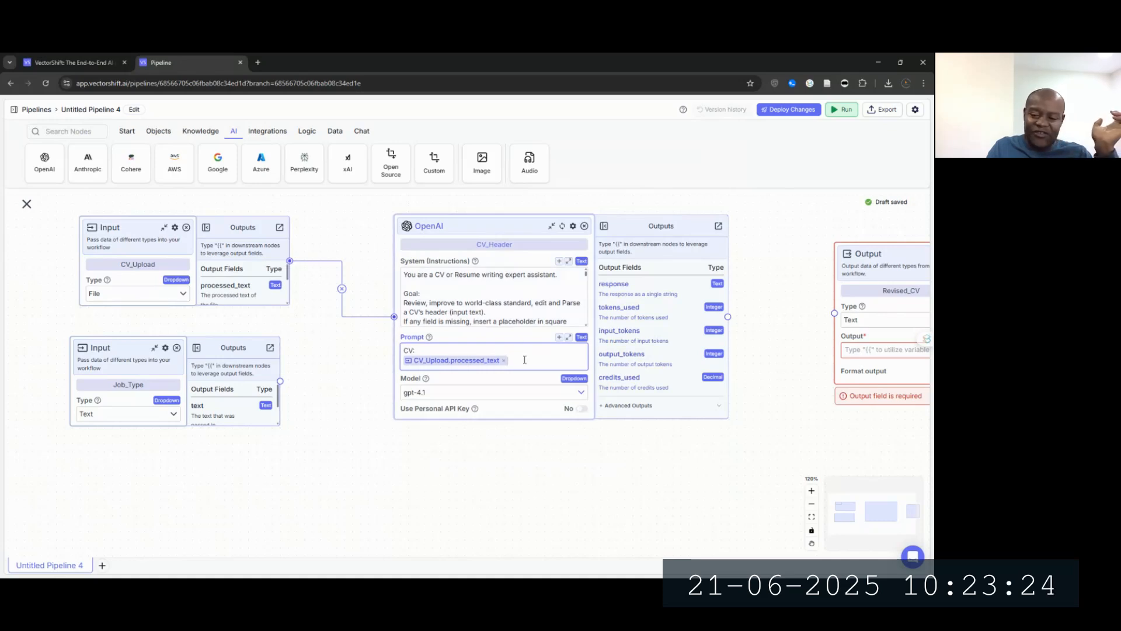
key("Return")
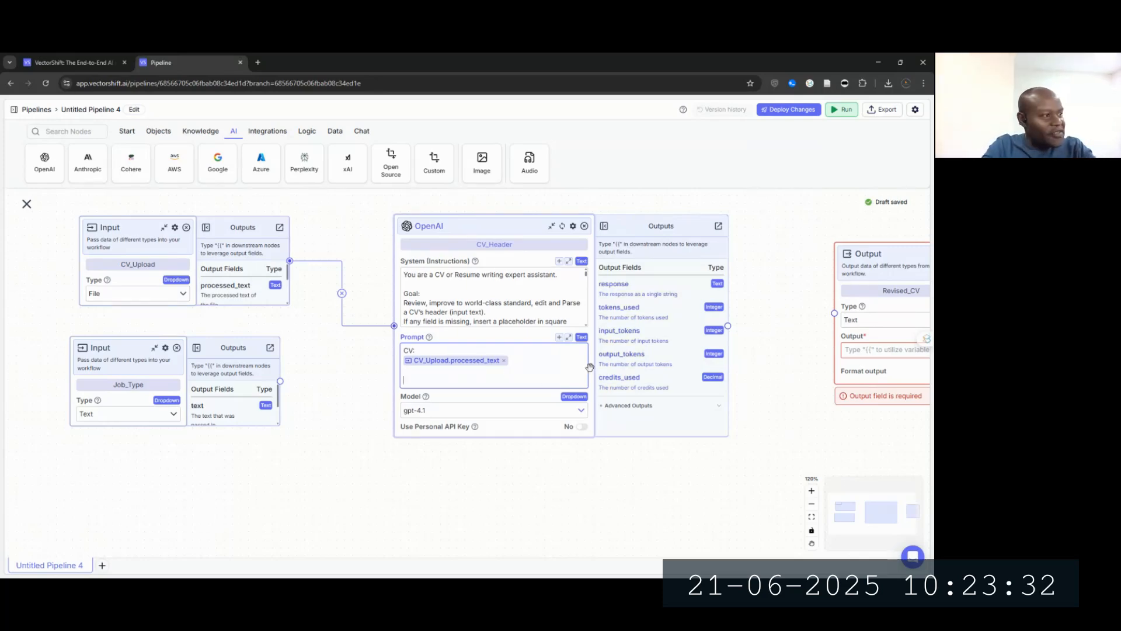
type("J")
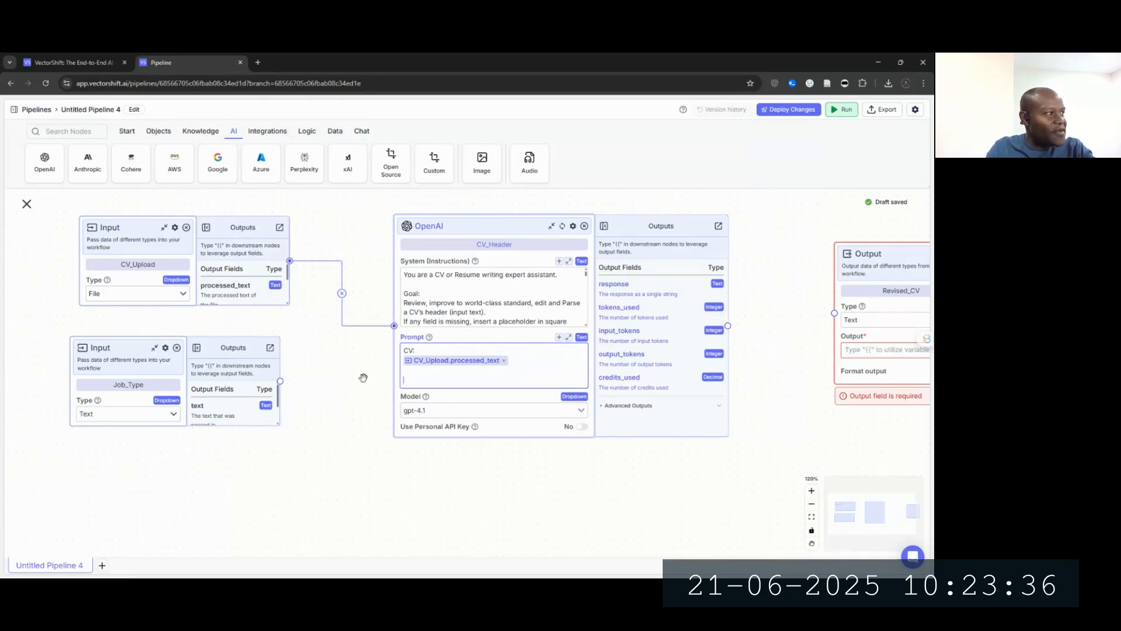
Step: Delete the Job_Type input and reposition the CV_Upload and CV_Header nodes beside each other
left_click(178, 346)
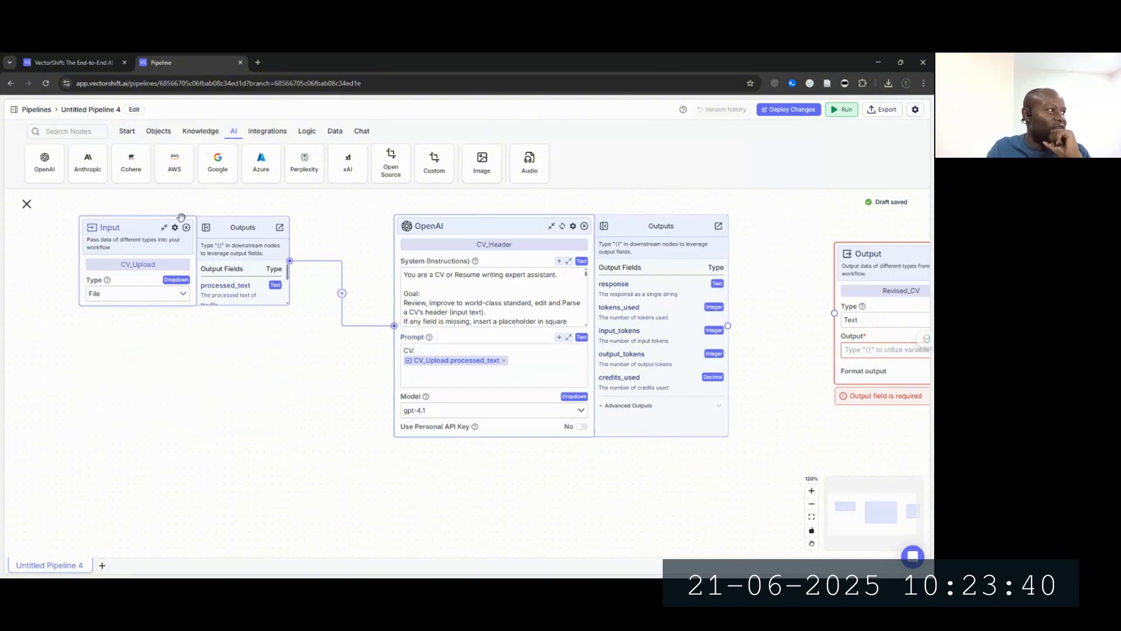
left_click_drag(156, 230, 162, 283)
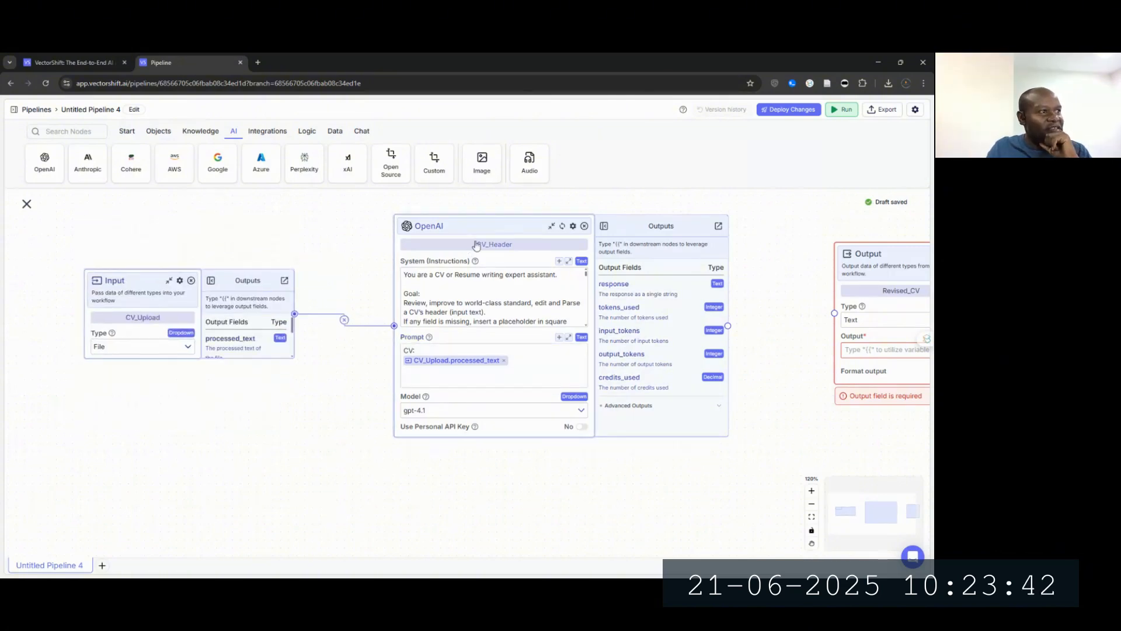
left_click_drag(478, 225, 456, 231)
Step: Connect the CV_Header node to the Revised_CV output so it uses CV_Header.response, and rename that output to Output
left_click_drag(766, 293, 570, 300)
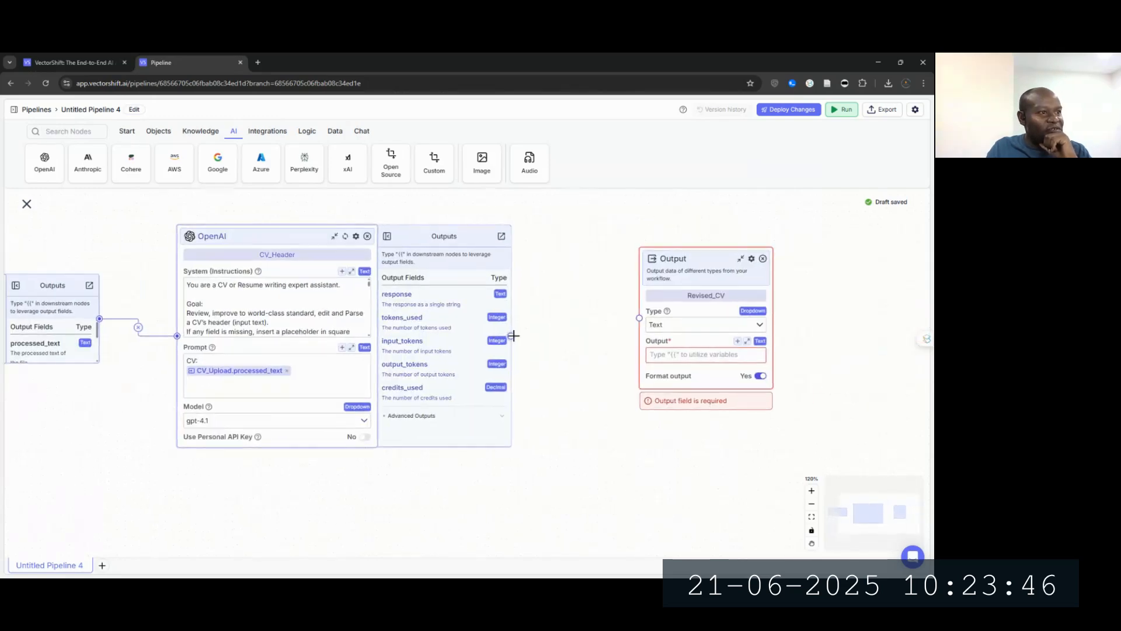
left_click_drag(514, 335, 678, 303)
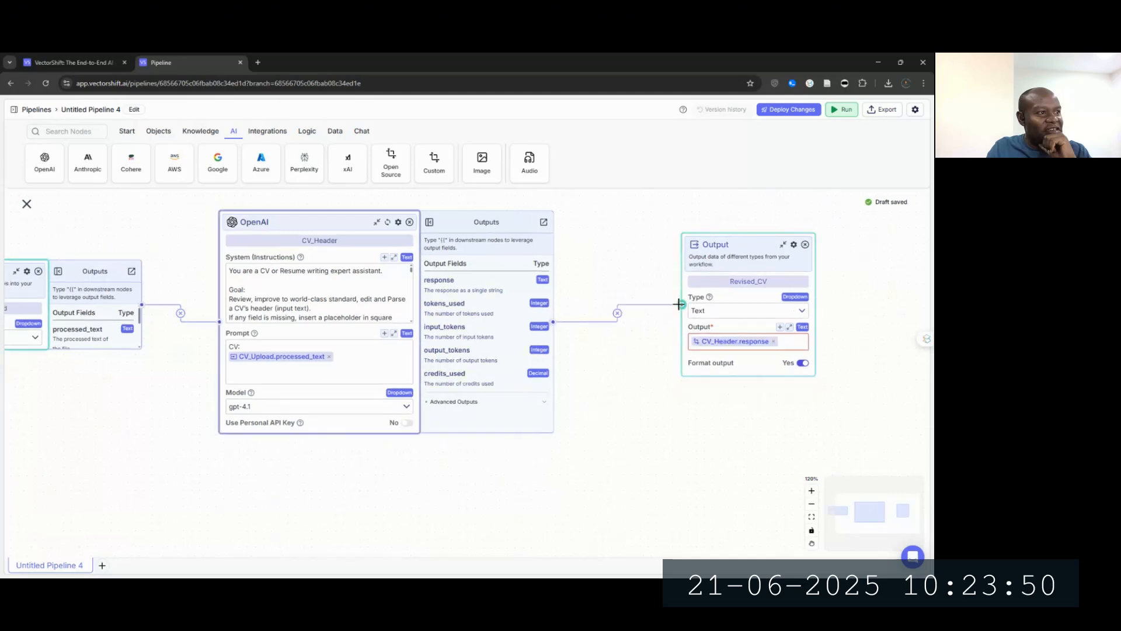
double_click(765, 285)
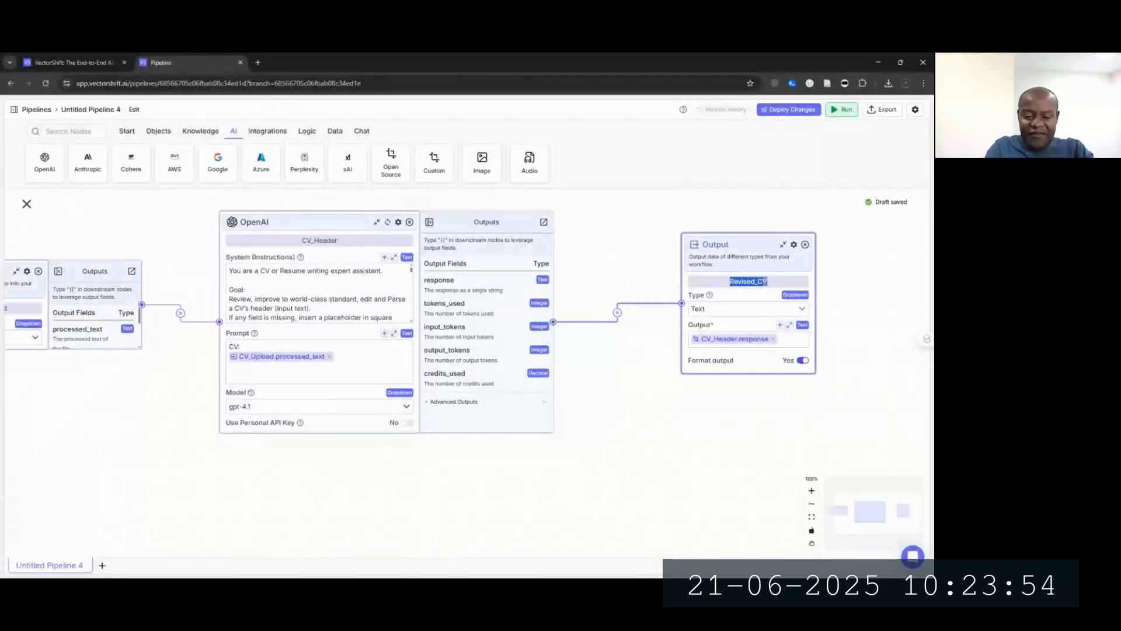
key("BackSpace")
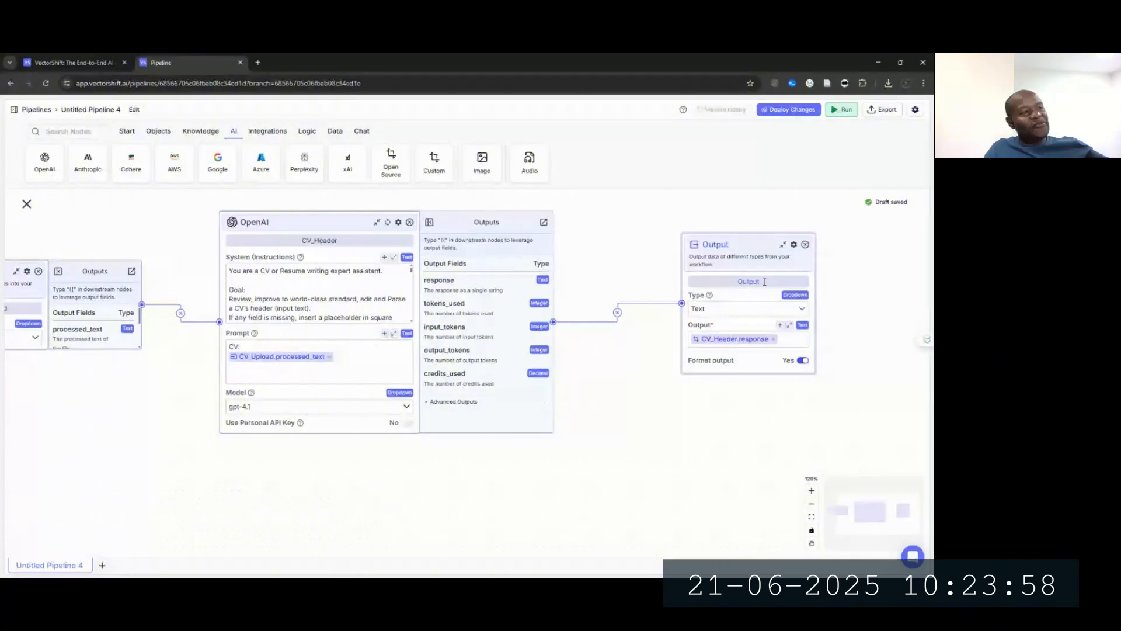
left_click(671, 438)
left_click_drag(648, 444, 733, 430)
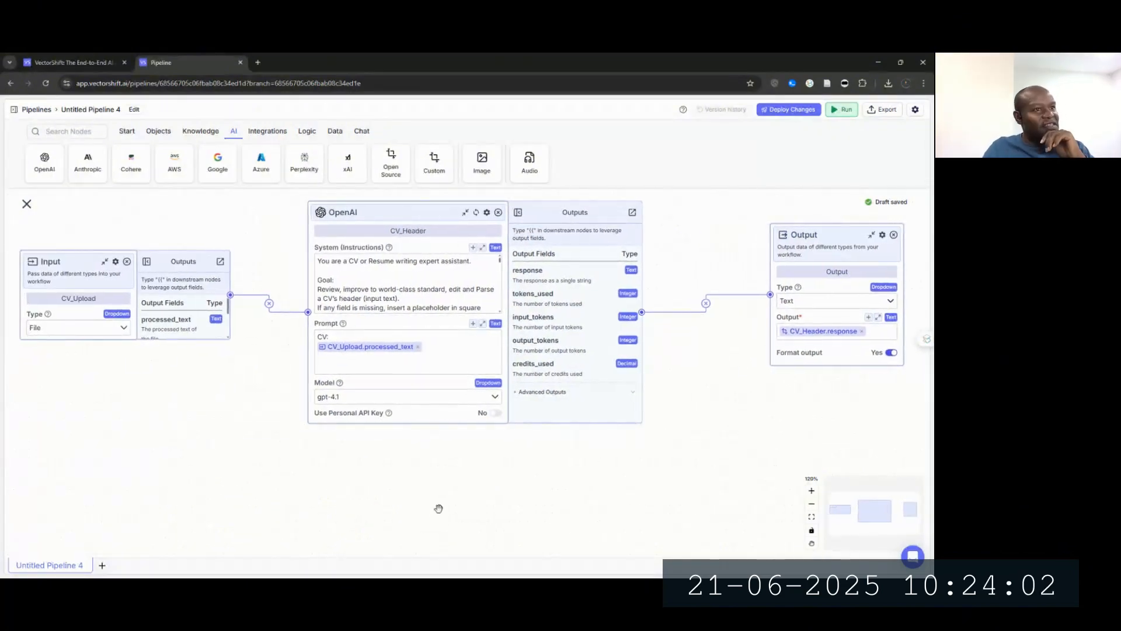
left_click_drag(573, 486, 543, 514)
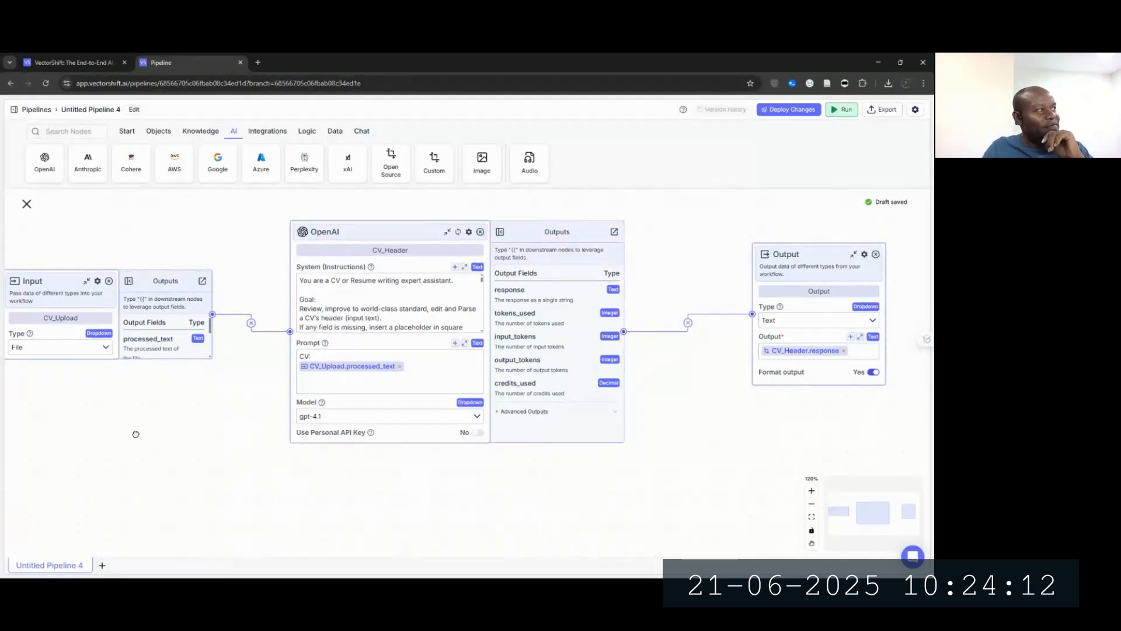
left_click_drag(136, 433, 163, 432)
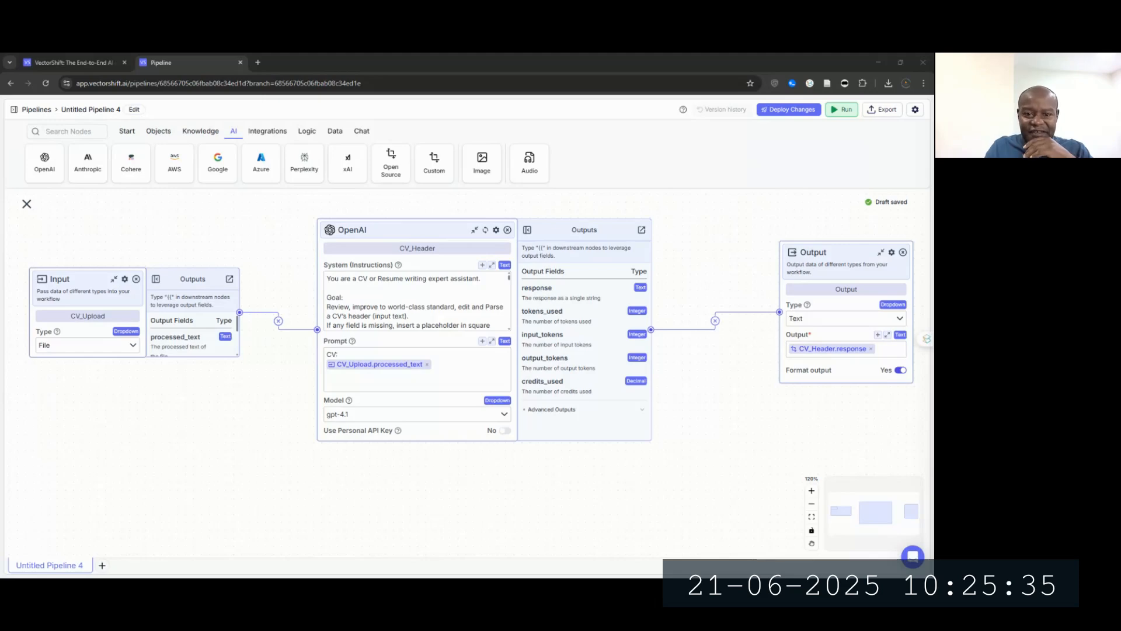
Step: Switch to the dummy CV in Word, maximize and enlarge it, and examine its header, personal statement and first experience entry
left_click_drag(823, 136, 284, 177)
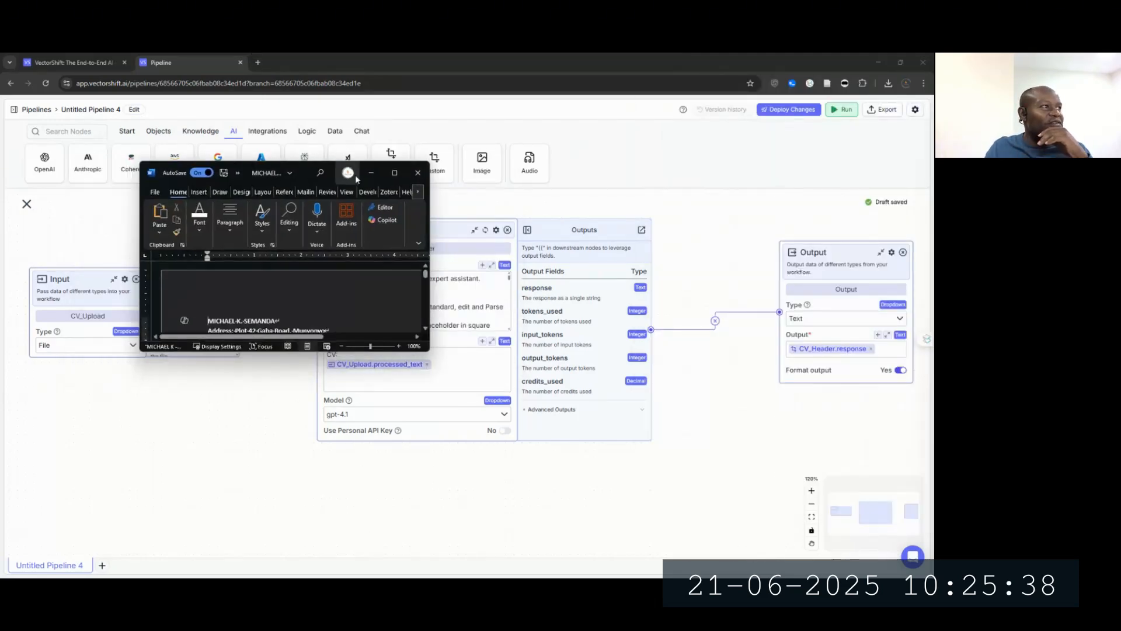
left_click(394, 173)
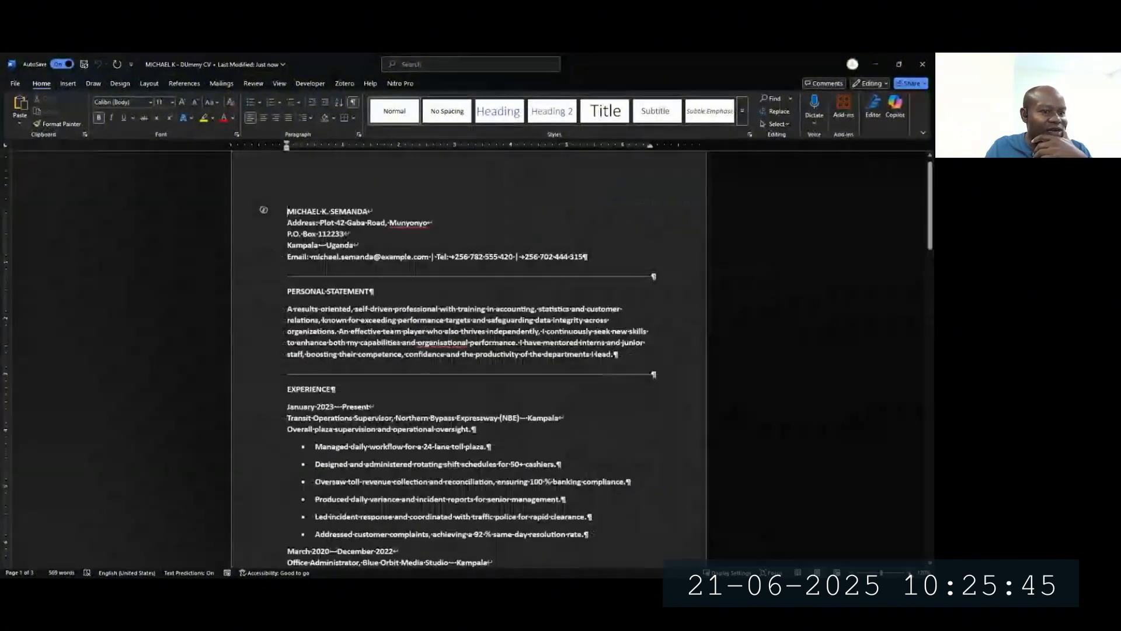
left_click(908, 573)
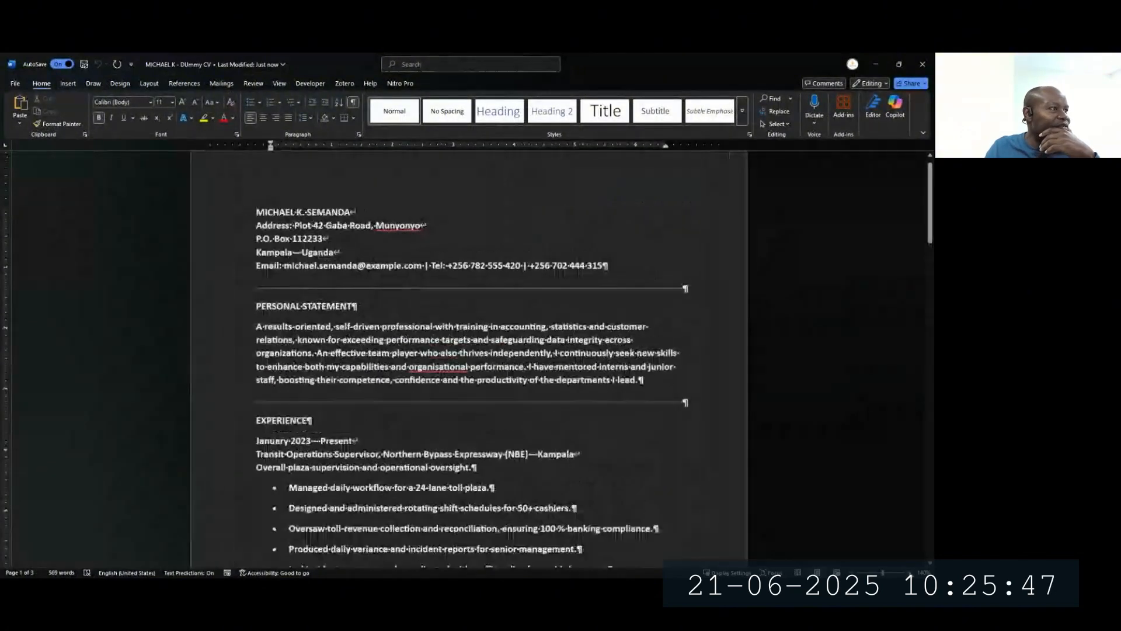
left_click(908, 573)
left_click(909, 573)
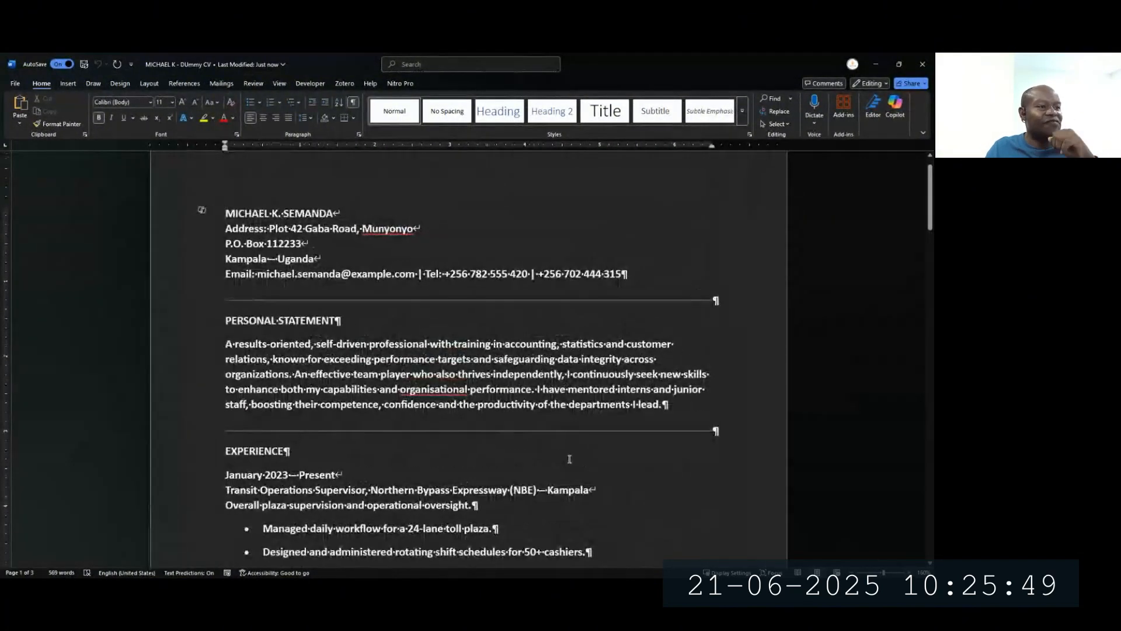
scroll(565, 460, "down", 2)
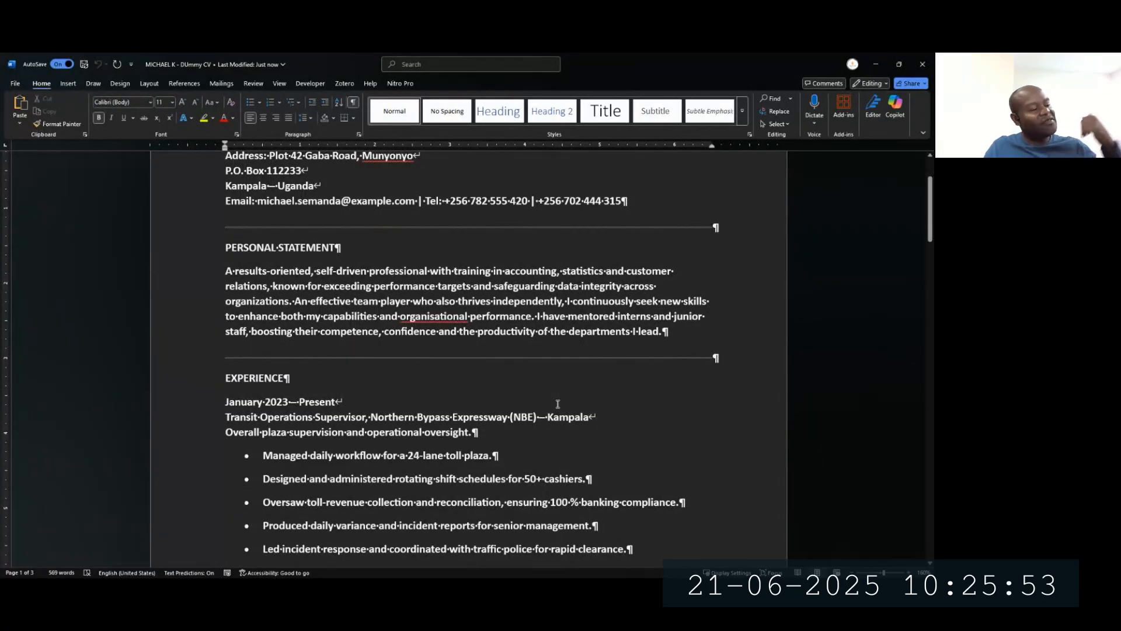
scroll(558, 404, "up", 2)
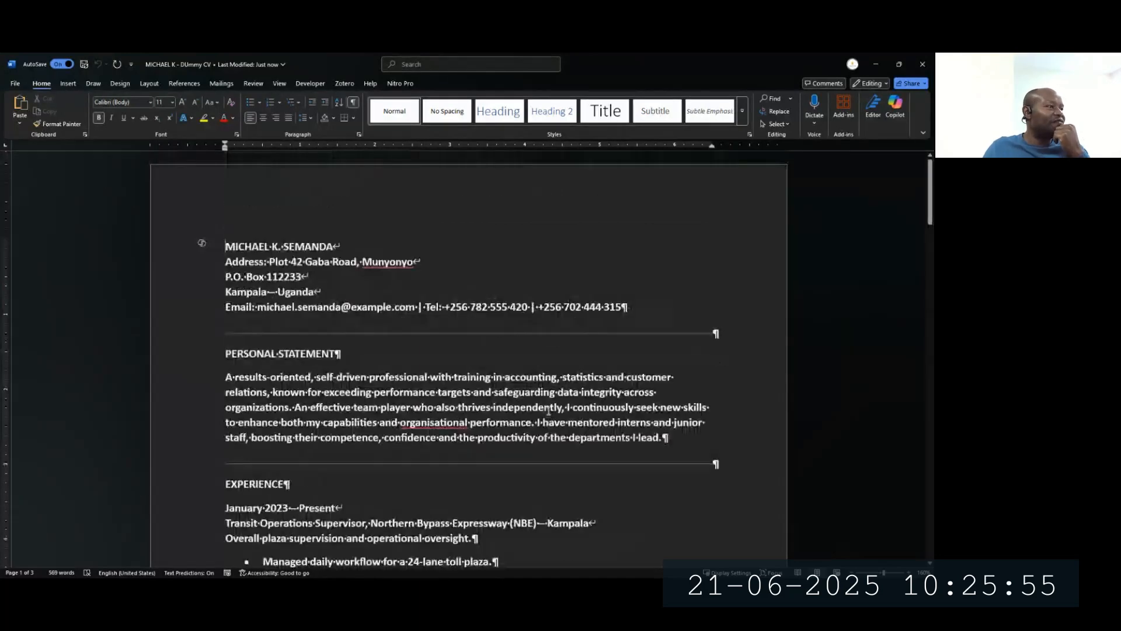
scroll(551, 409, "down", 2)
scroll(549, 412, "up", 3)
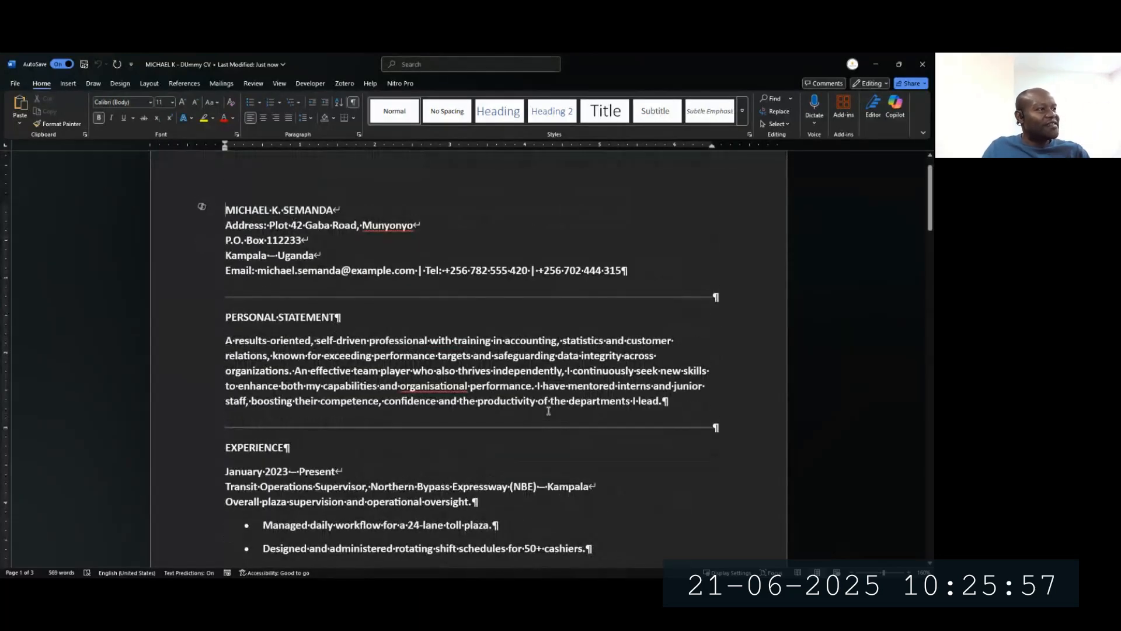
scroll(548, 411, "down", 1)
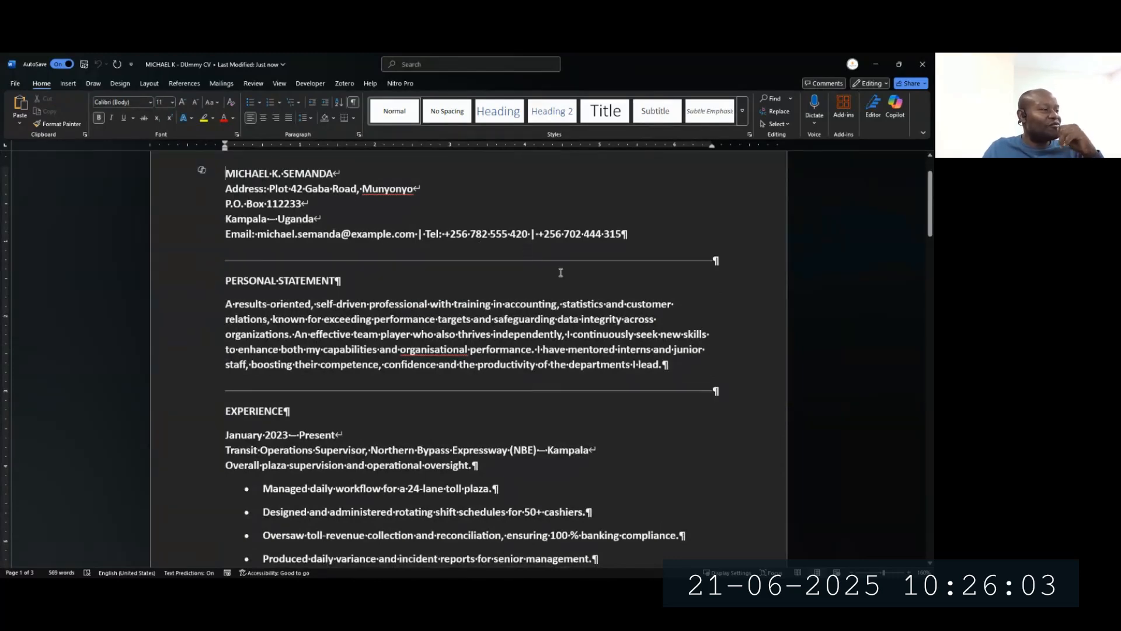
scroll(535, 296, "down", 2)
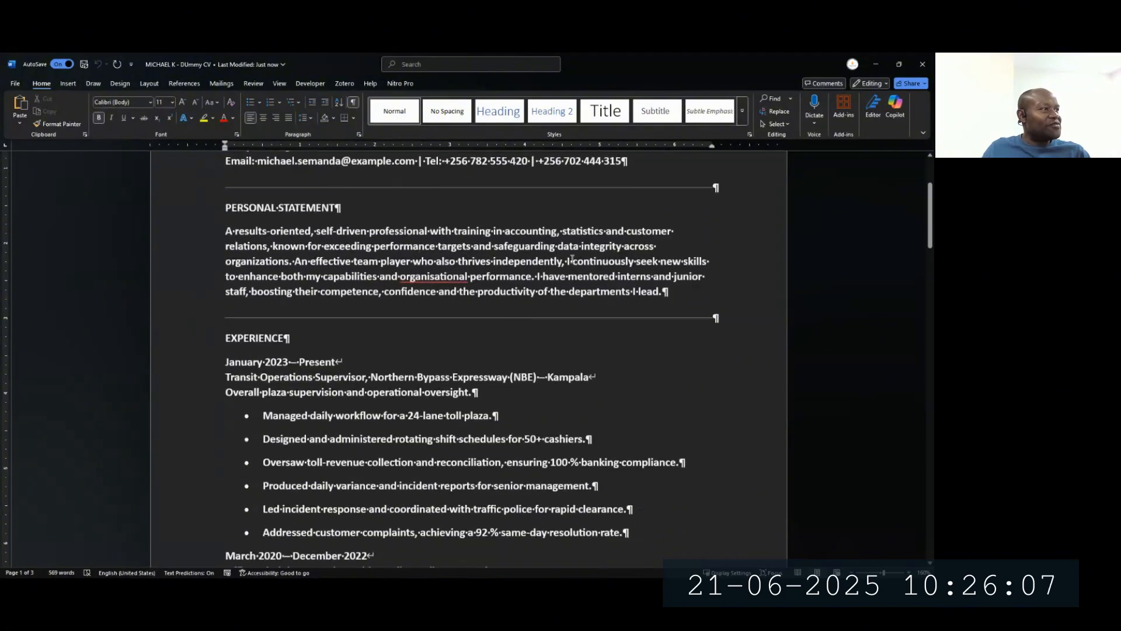
Step: Correct "organisational" to "organizational" in the personal statement and hide the document's formatting marks
right_click(436, 279)
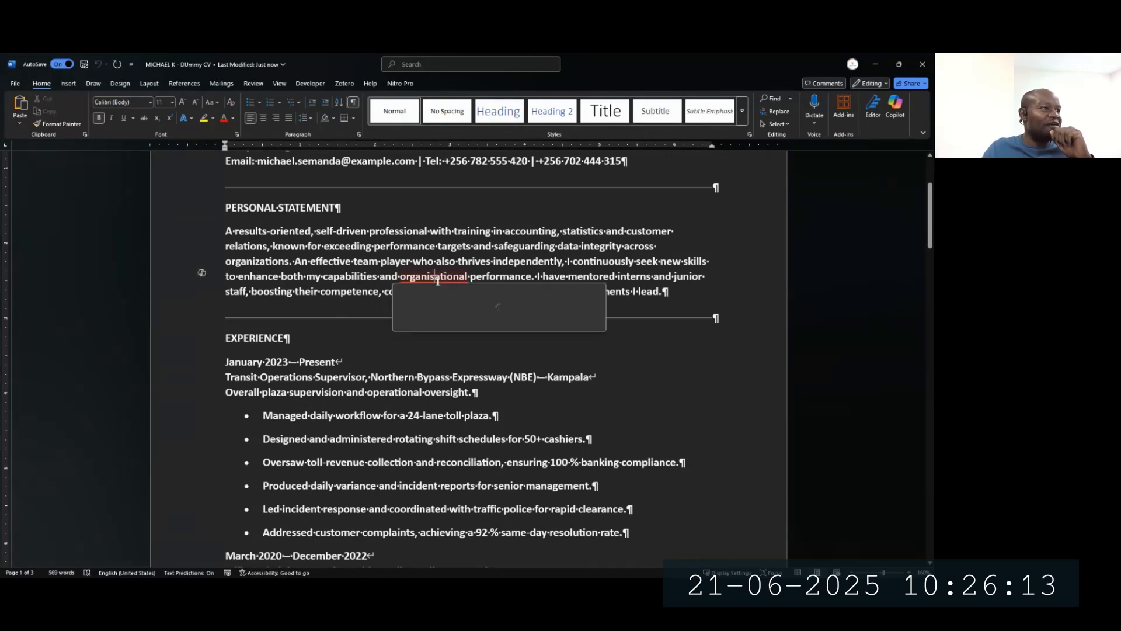
left_click(445, 341)
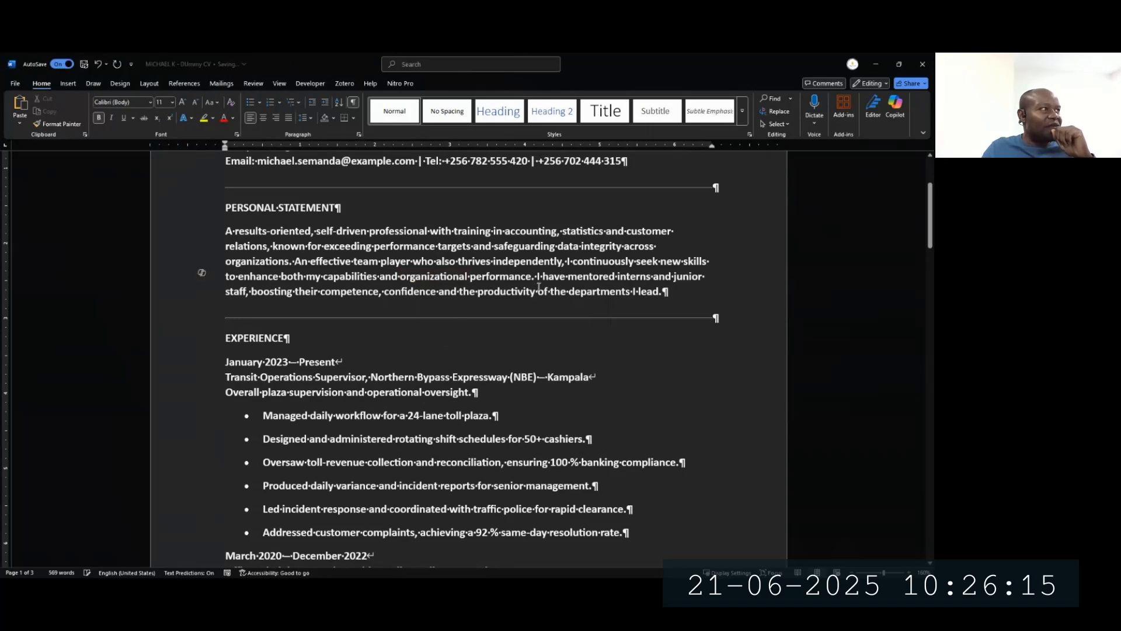
left_click(353, 103)
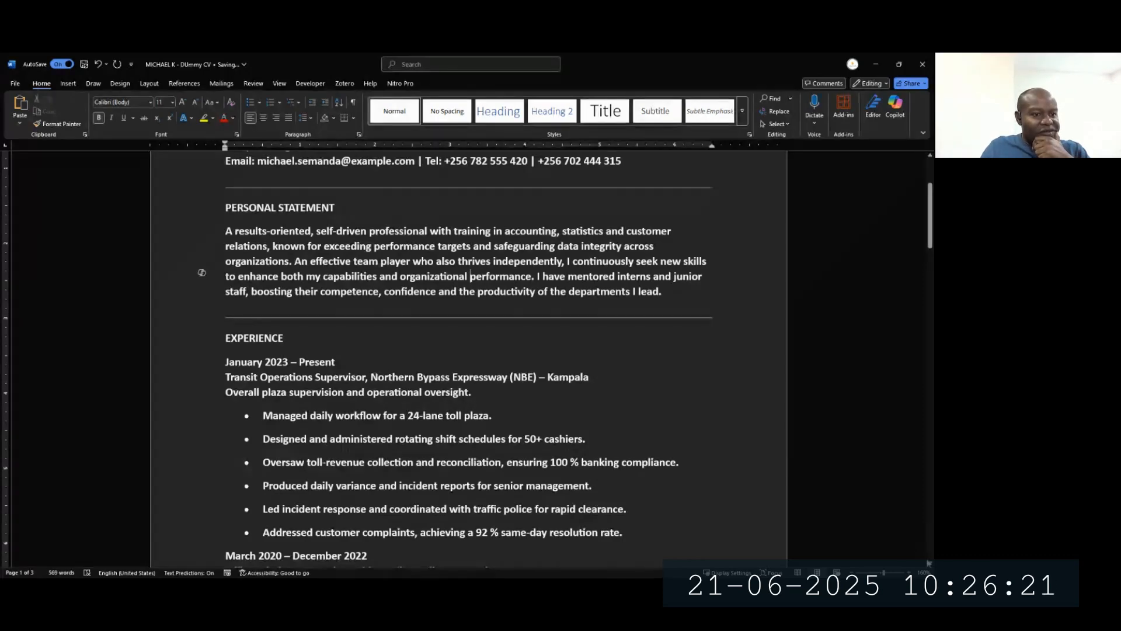
Step: Enlarge the page view and correct "authorised" to "authorized" in the Office Administrator entry's petty-cash bullet
scroll(728, 516, "up", 1)
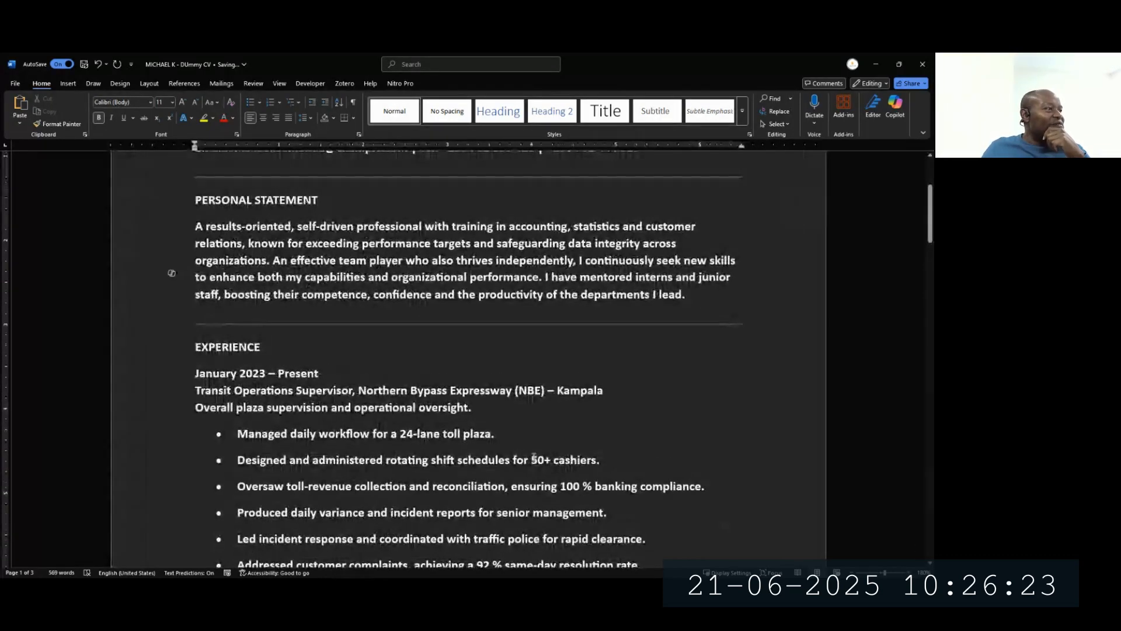
scroll(443, 402, "down", 2)
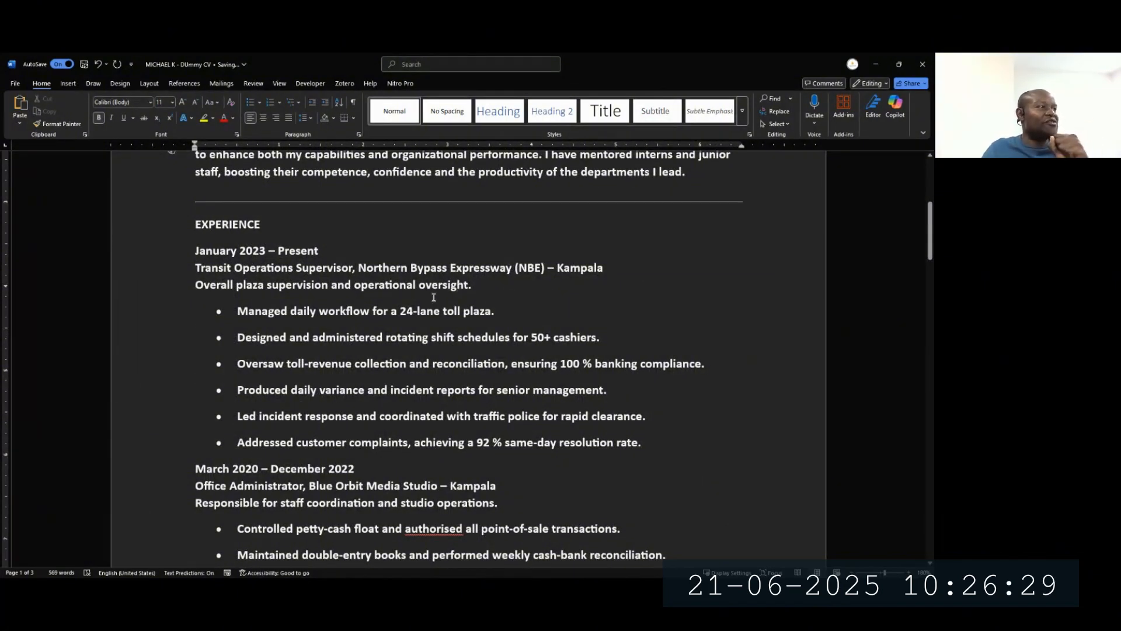
scroll(434, 297, "down", 3)
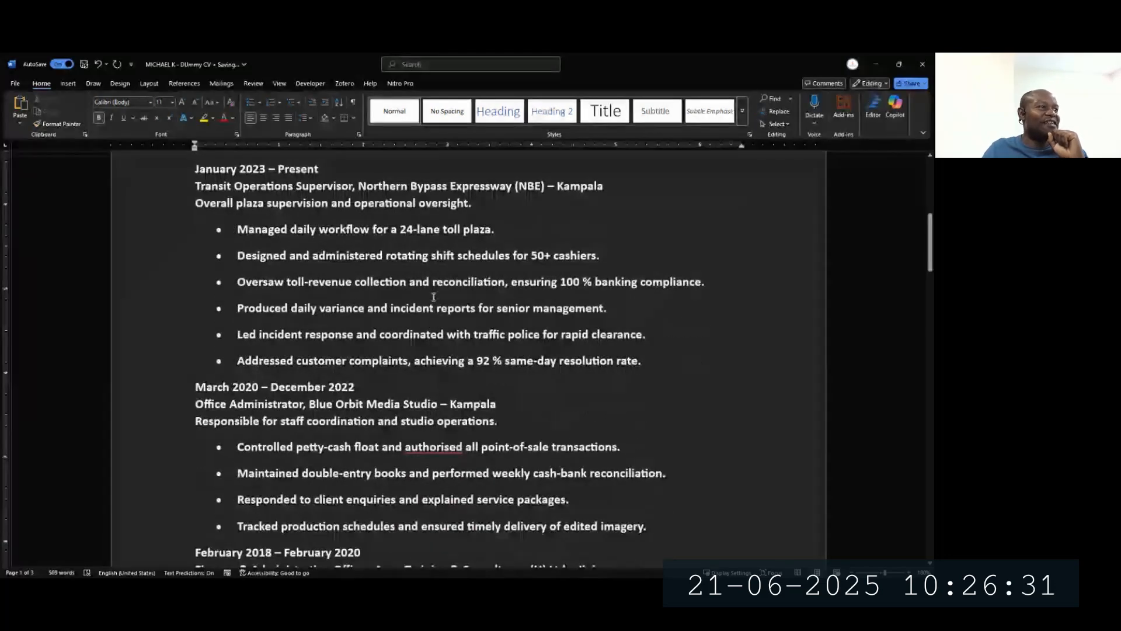
scroll(434, 298, "up", 1)
scroll(434, 297, "down", 4)
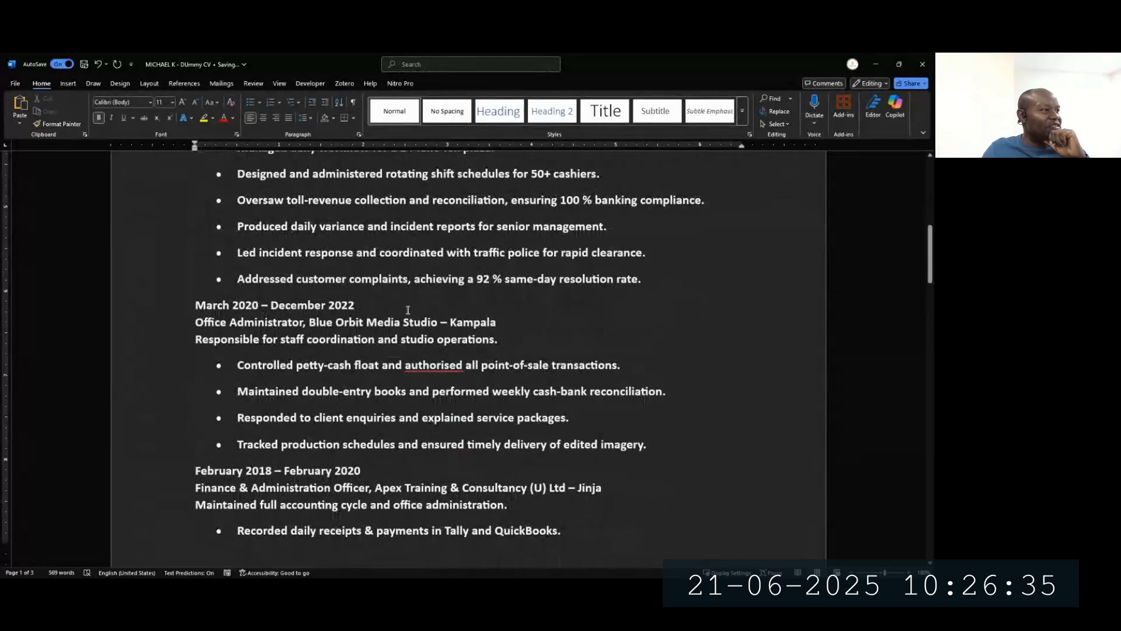
left_click(430, 366)
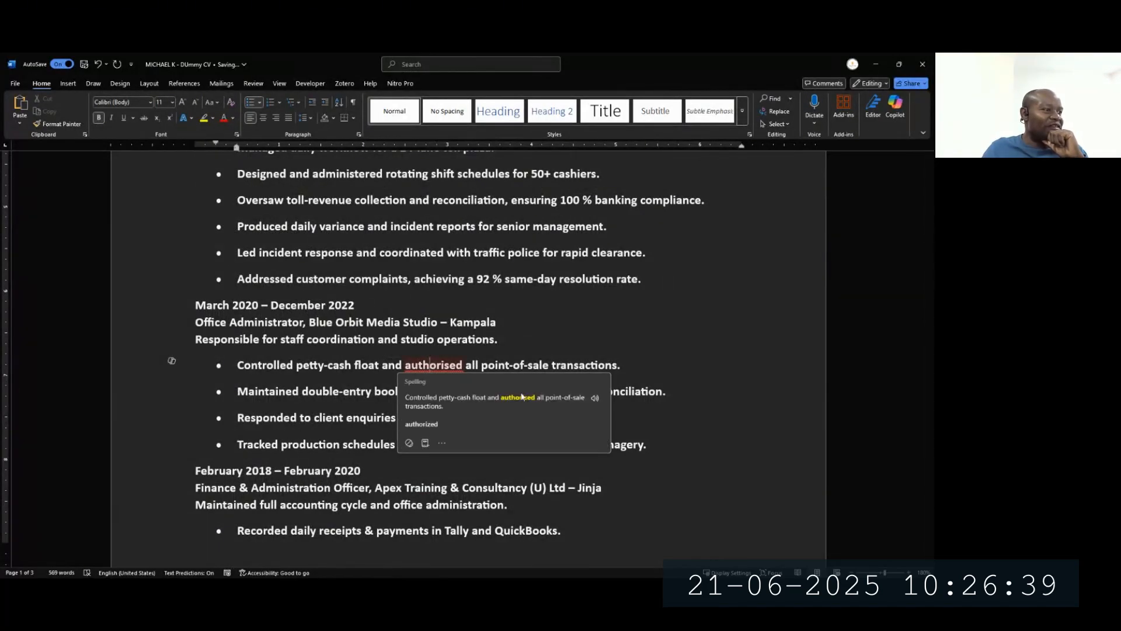
left_click(429, 424)
Step: Examine the rest of the CV, including experience, education, skills, interests and referees, and close the document to return to VectorShift
scroll(440, 422, "down", 3)
scroll(441, 422, "down", 8)
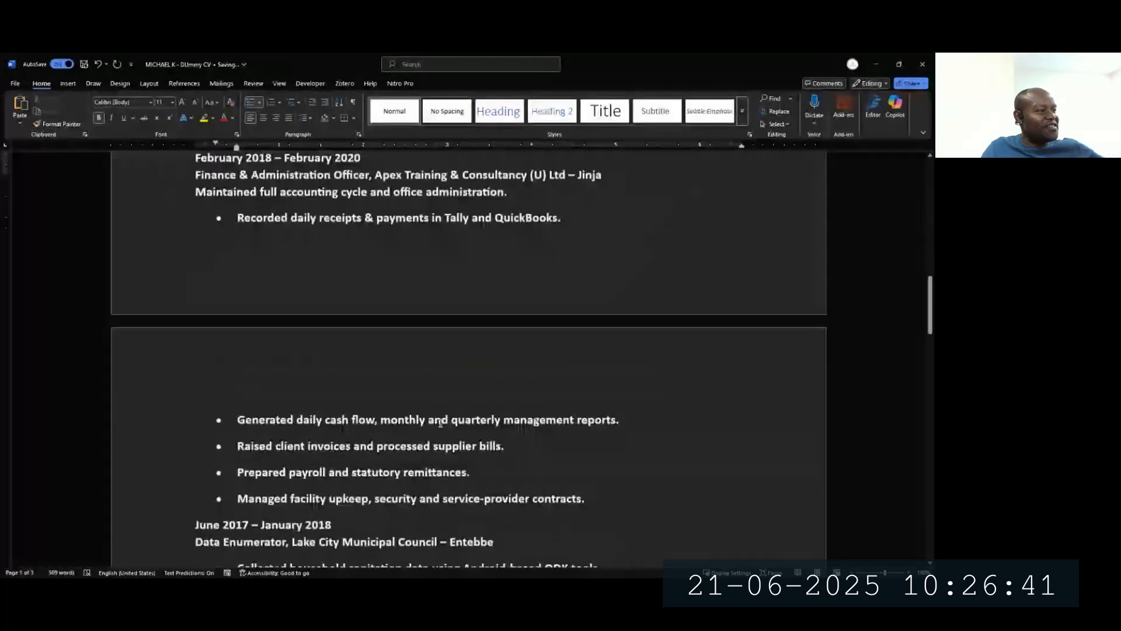
scroll(440, 423, "up", 8)
scroll(440, 422, "up", 10)
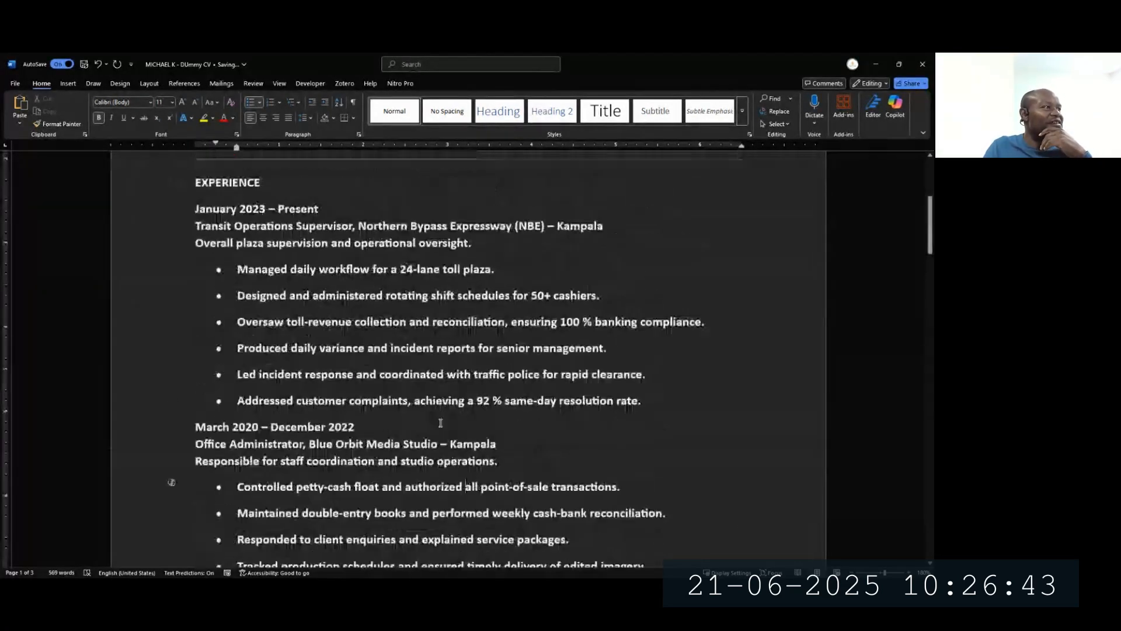
scroll(378, 399, "down", 11)
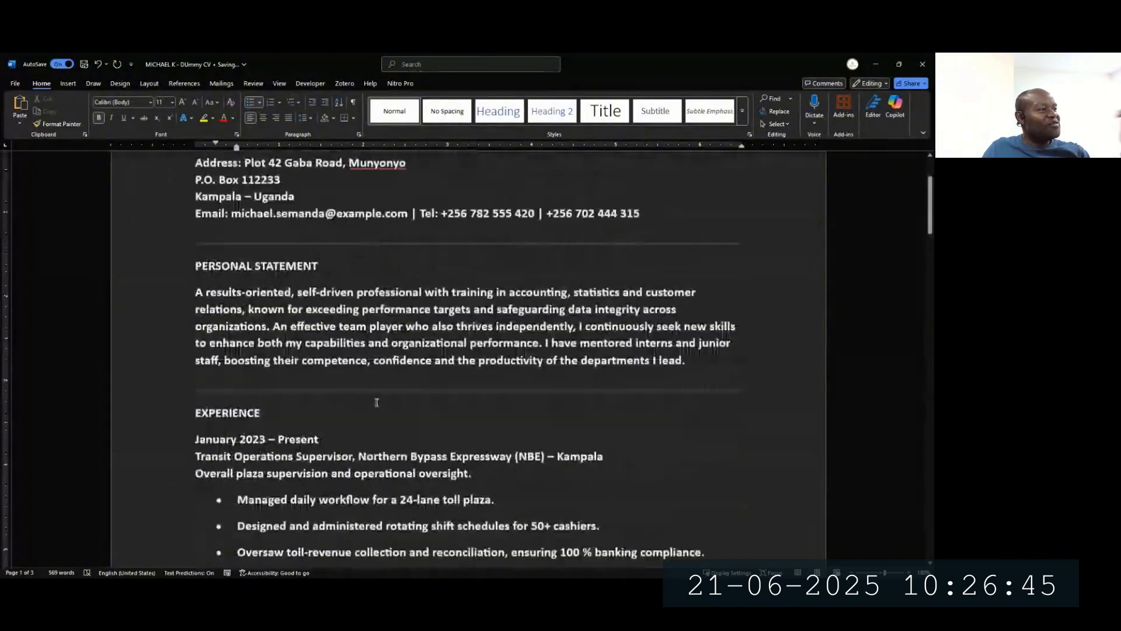
scroll(378, 399, "down", 13)
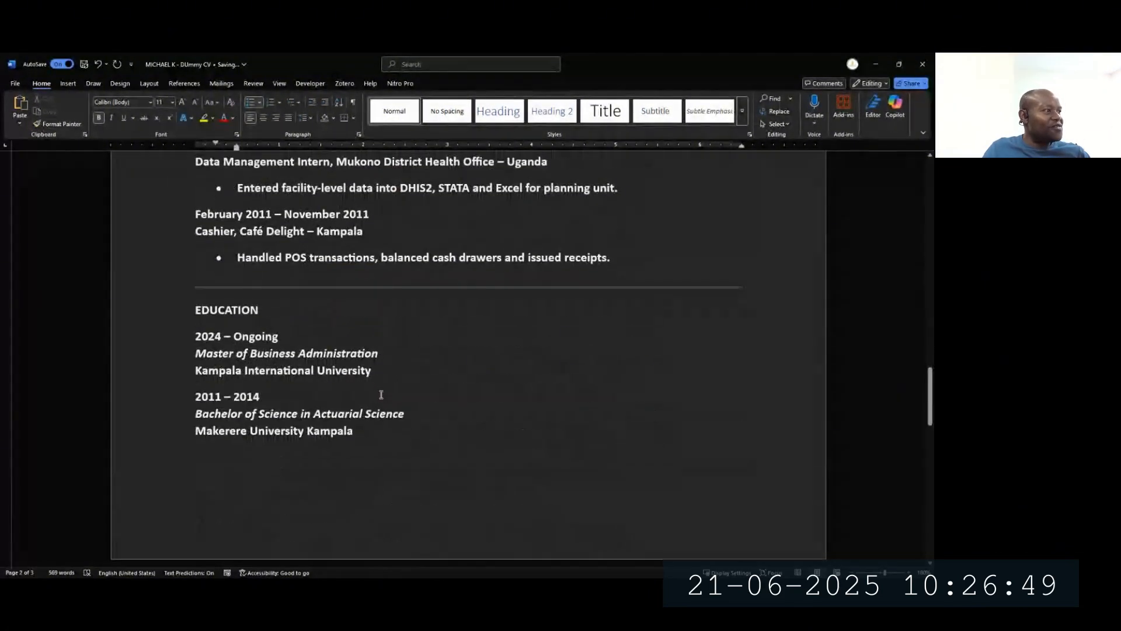
scroll(379, 395, "down", 10)
scroll(381, 393, "down", 5)
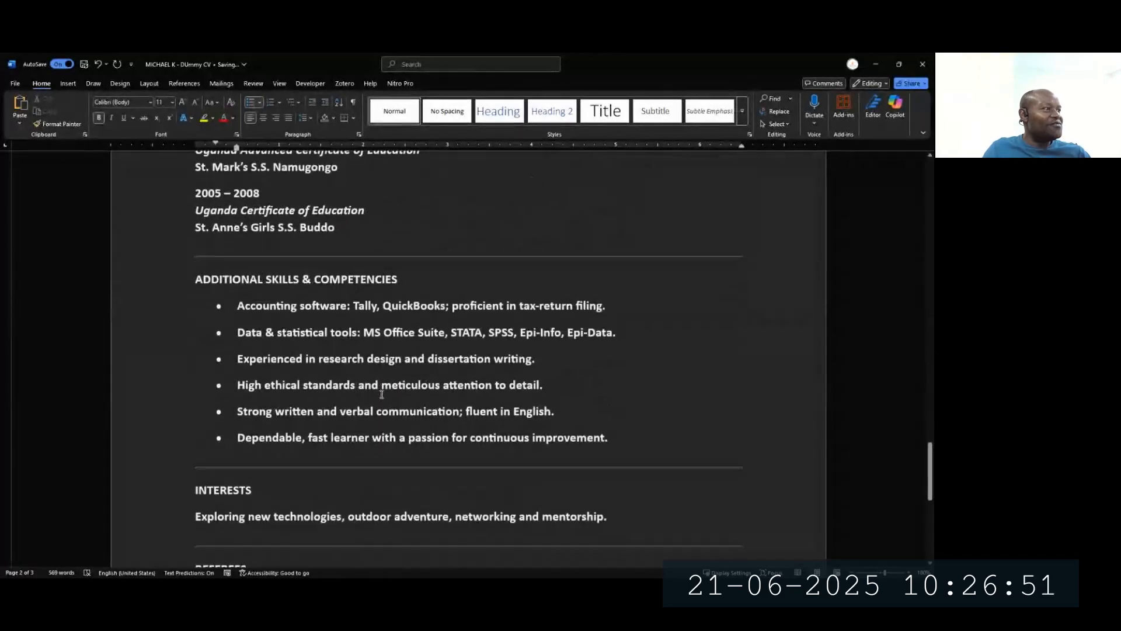
scroll(380, 393, "down", 1)
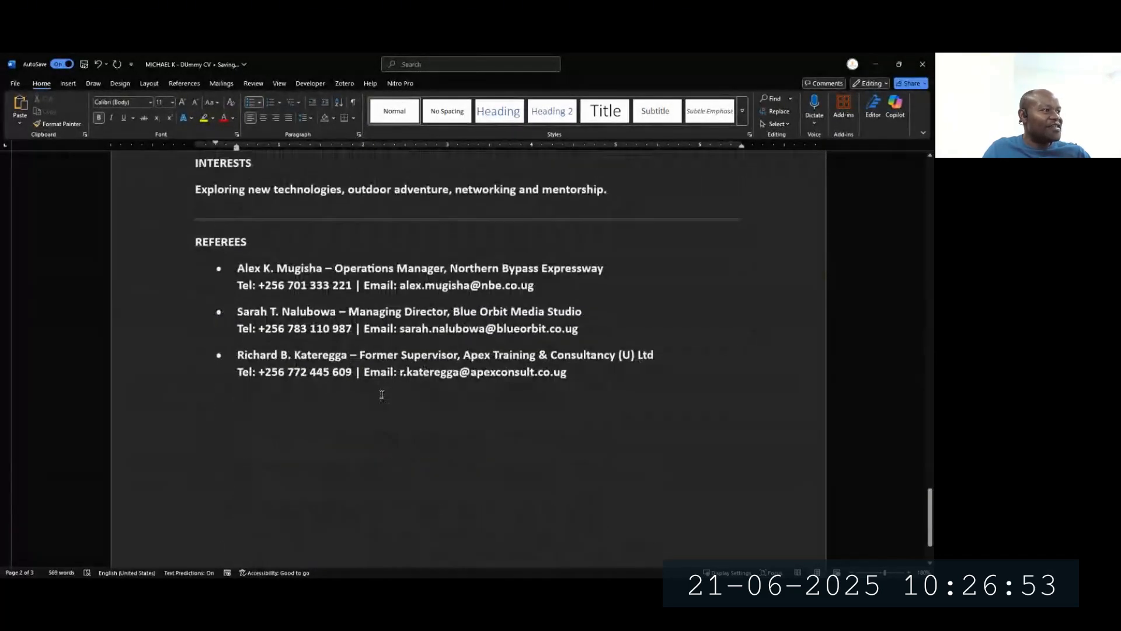
scroll(697, 373, "up", 8)
scroll(698, 374, "up", 1)
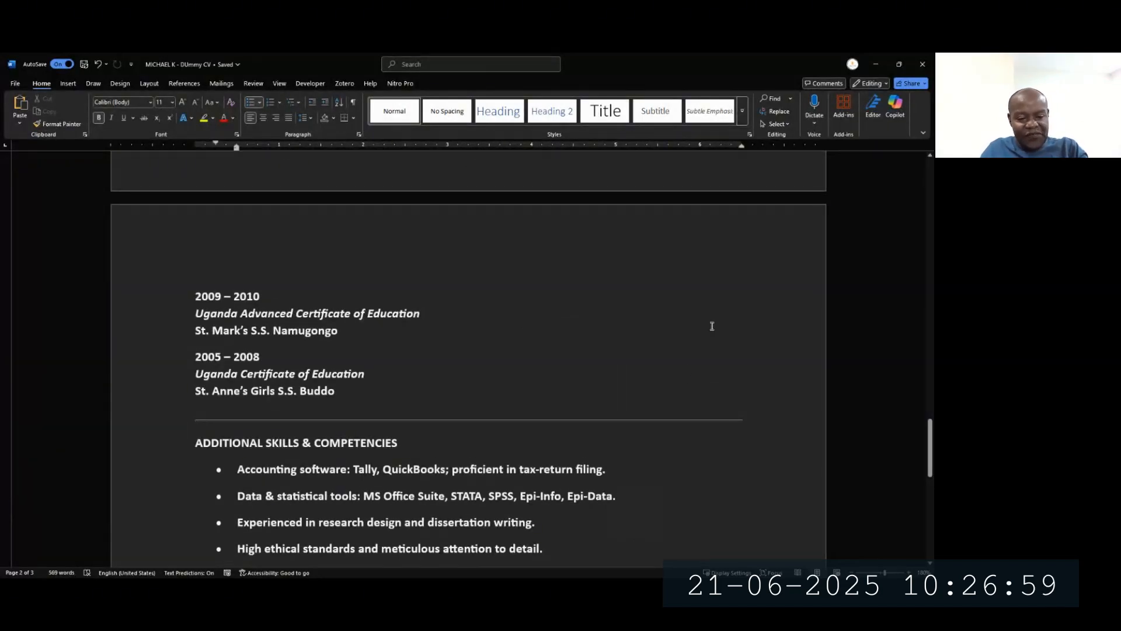
key("ctrl+w")
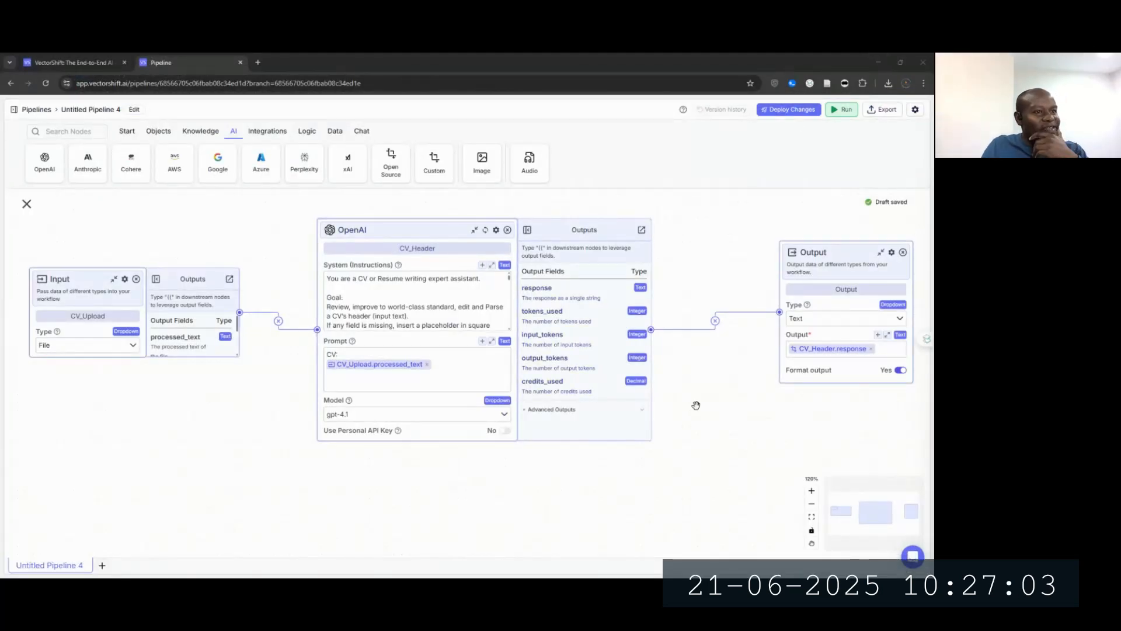
Step: Expand the CV_Header node's system instructions, examine the Example 1 header text, and close the expanded view
left_click_drag(695, 405, 657, 416)
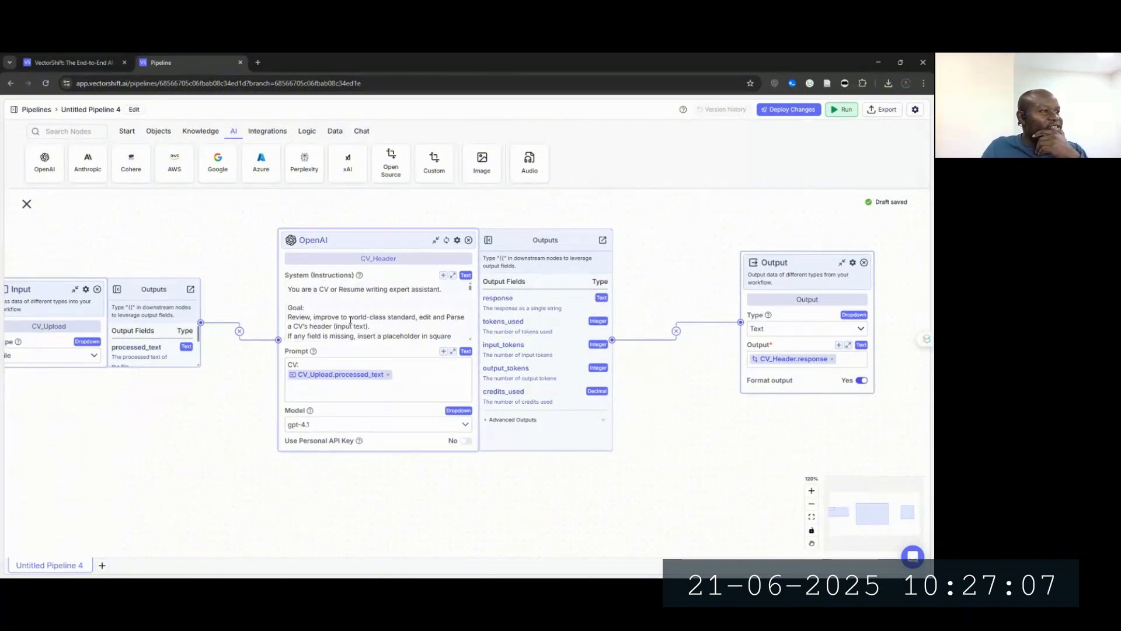
scroll(350, 321, "down", 10)
scroll(351, 320, "up", 3)
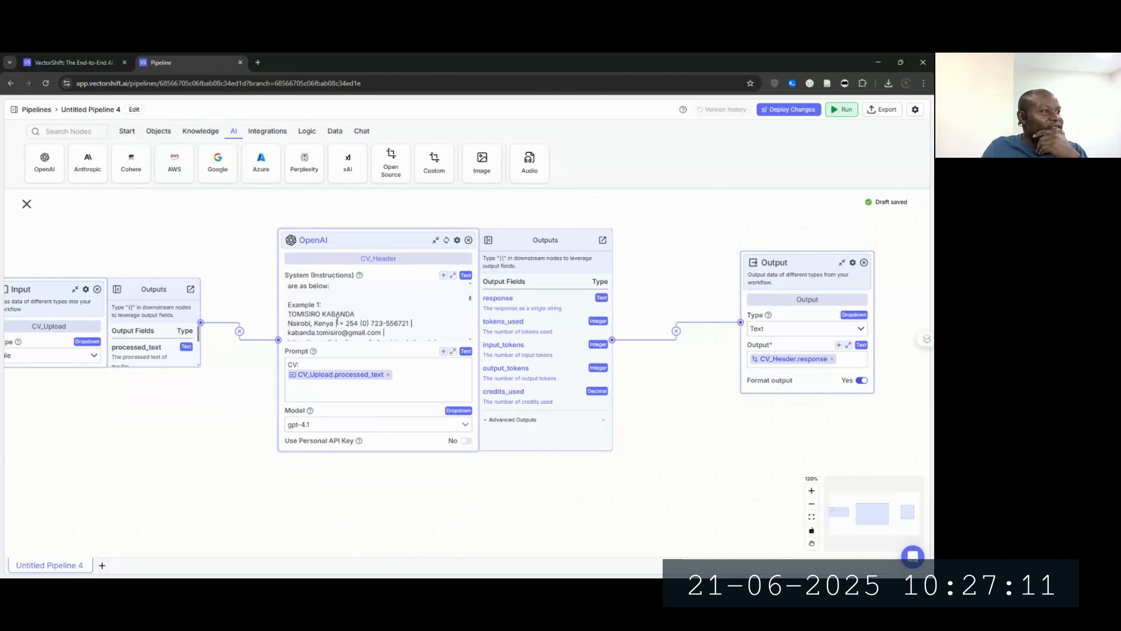
left_click(454, 276)
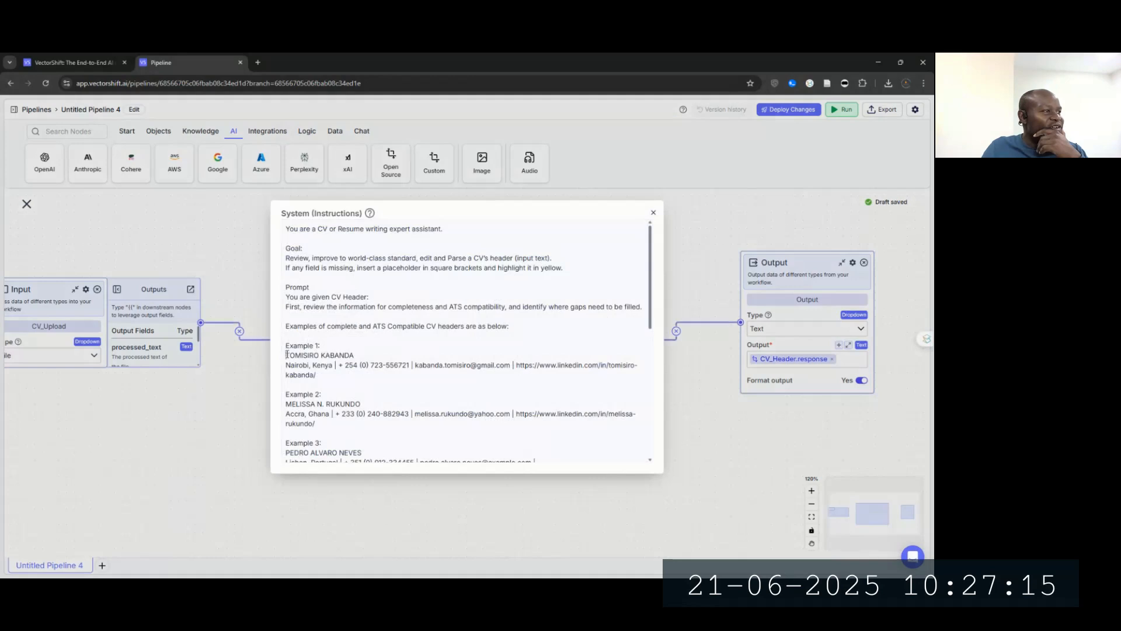
left_click_drag(285, 359, 333, 375)
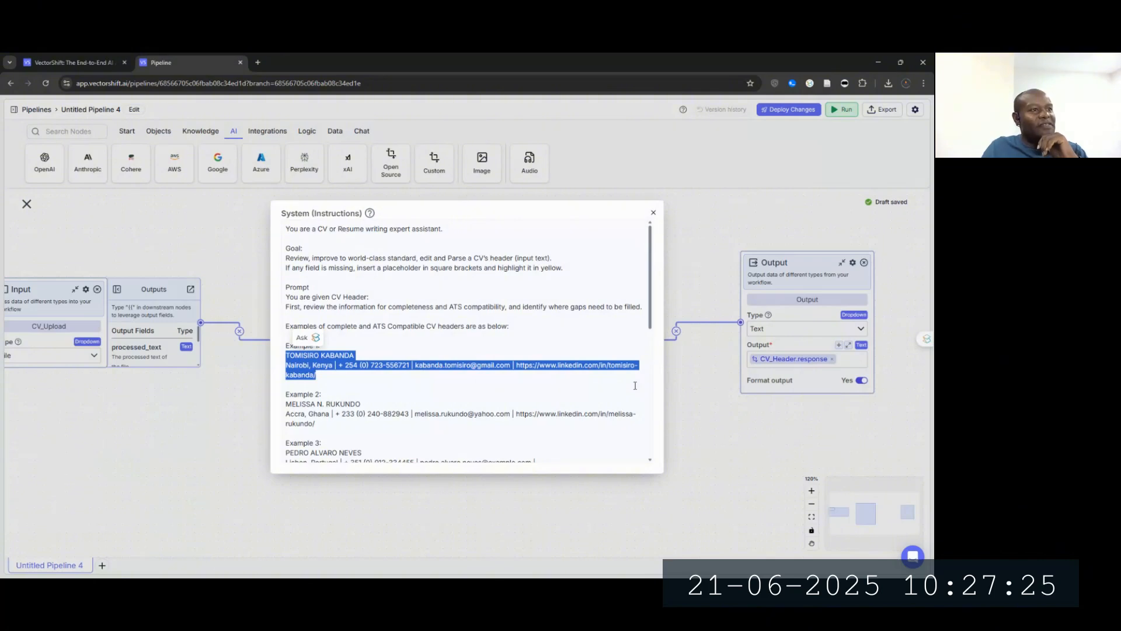
left_click(695, 395)
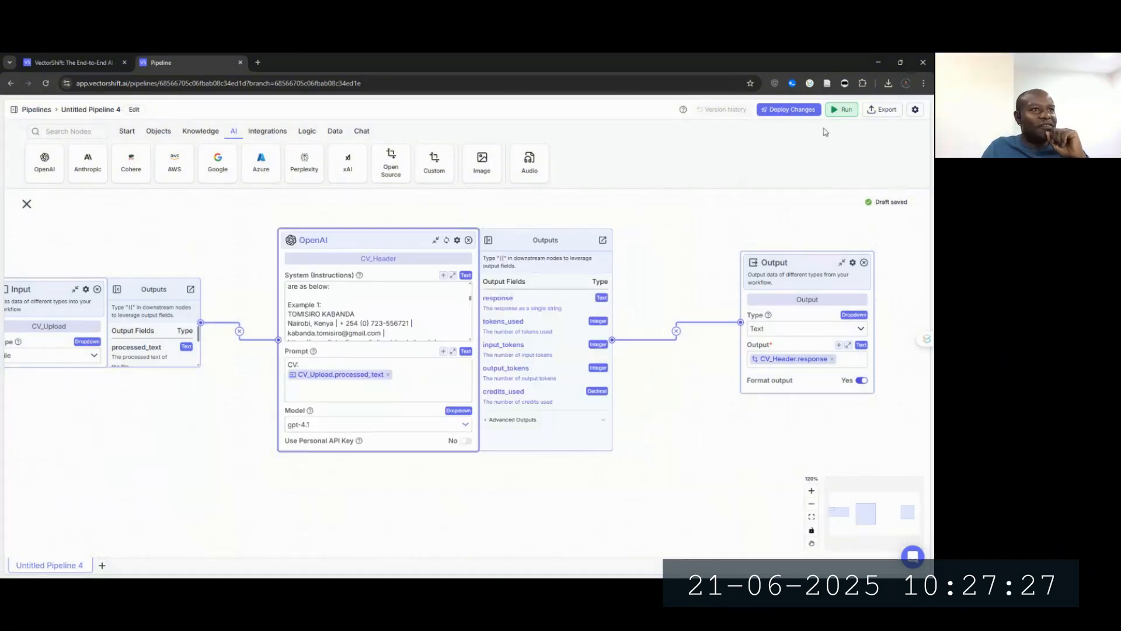
Step: Deploy the pipeline changes as Patch version v0.0.1 and check the run configuration for the CV_Upload input and Output
left_click(790, 112)
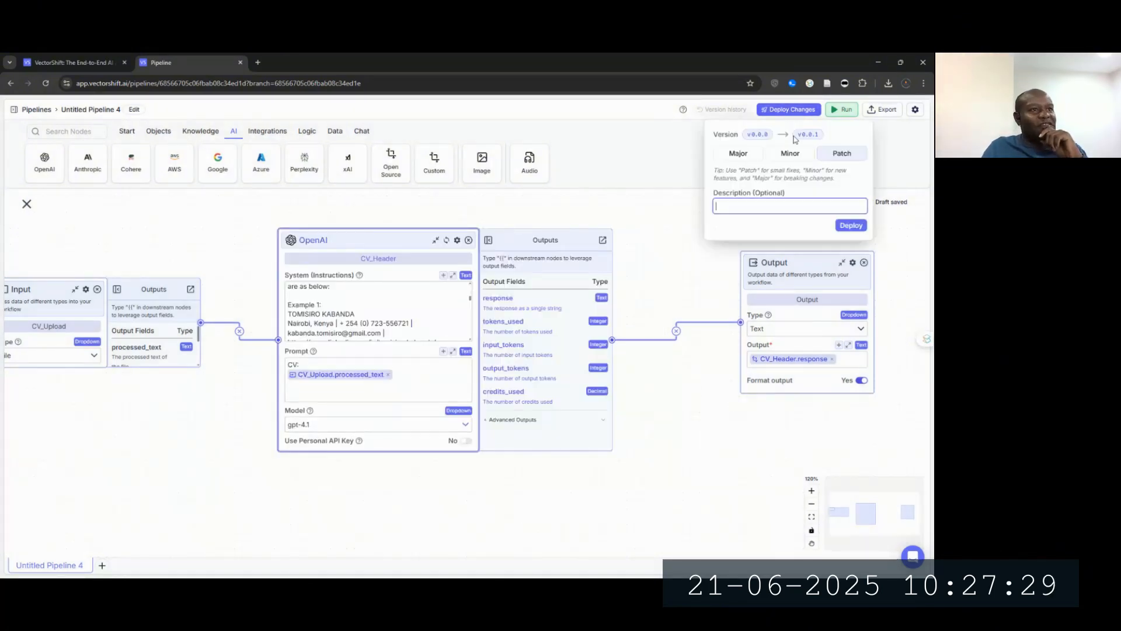
left_click(852, 229)
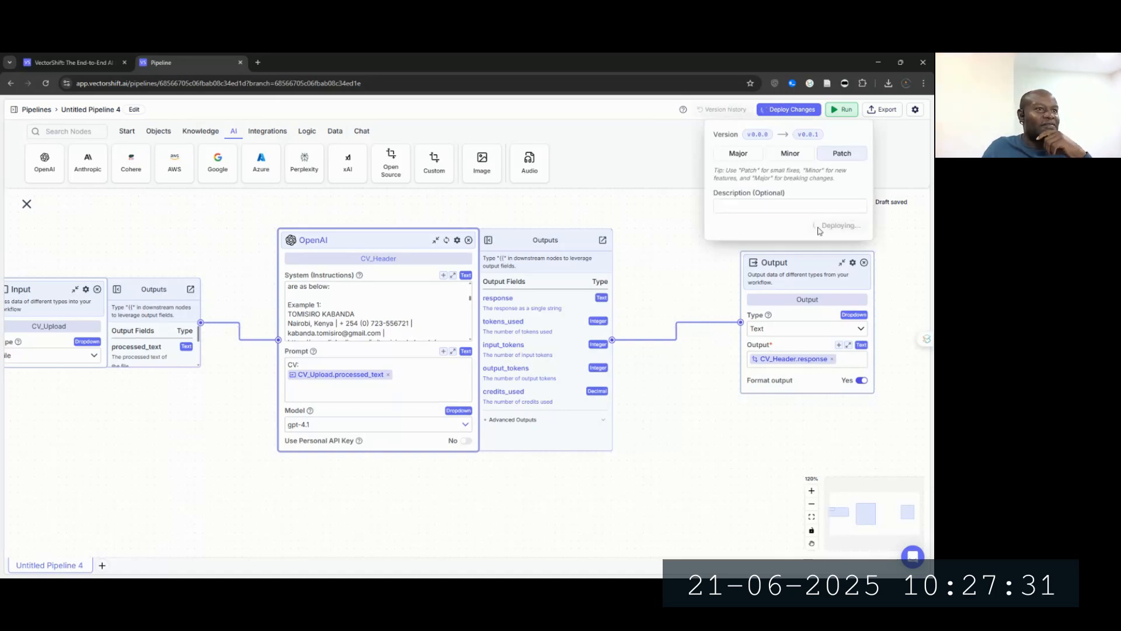
left_click(775, 201)
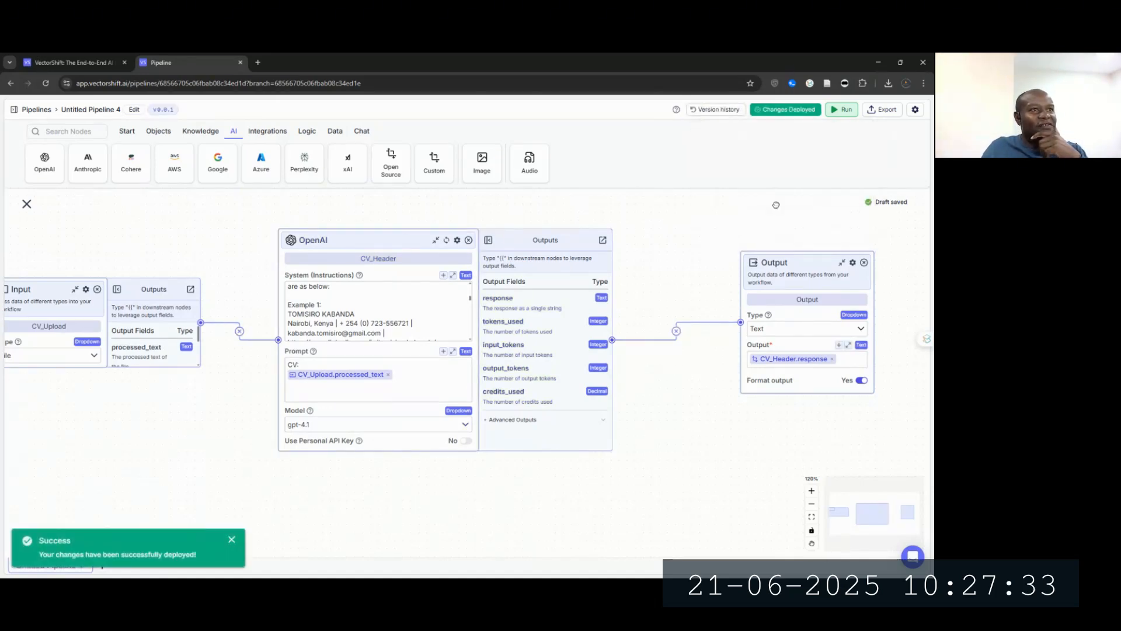
left_click(841, 110)
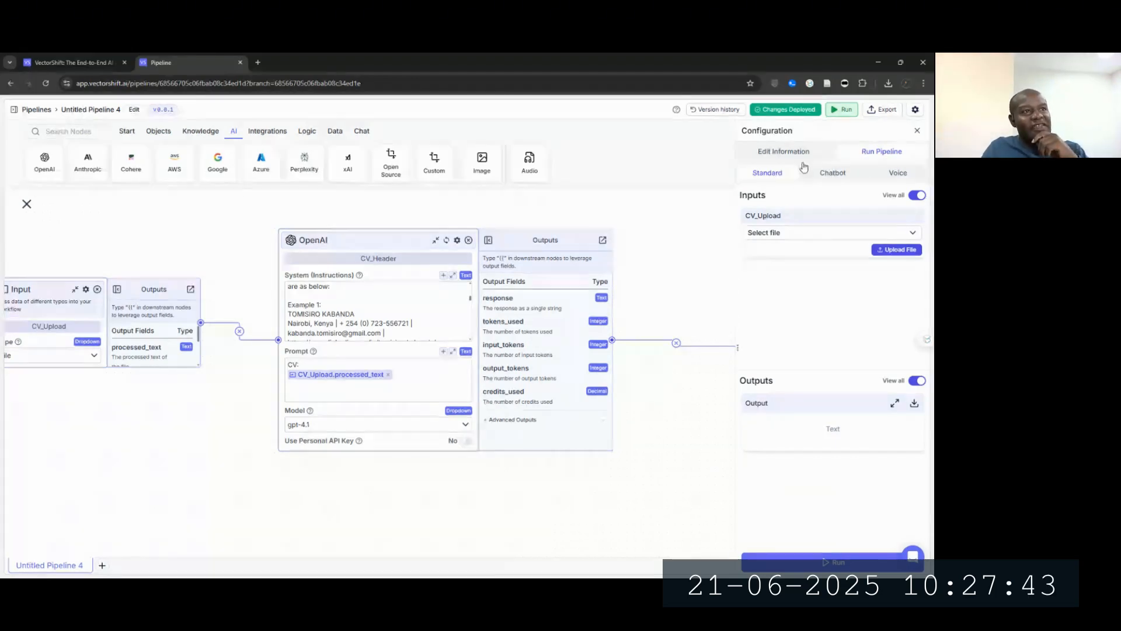
left_click(917, 131)
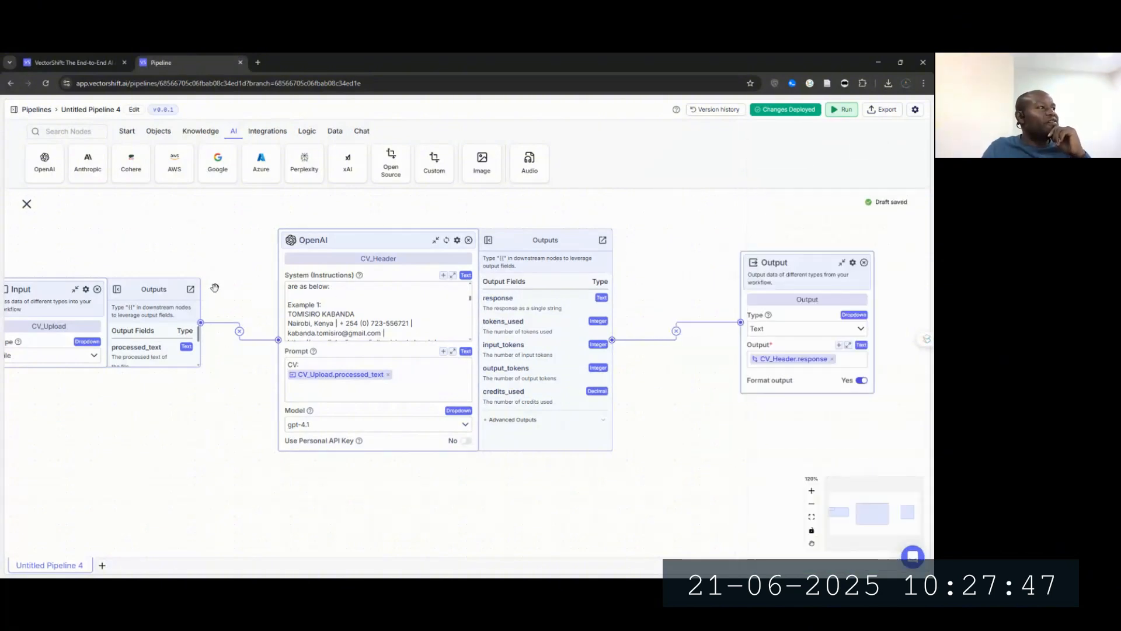
Step: Open the pipeline's run configuration and upload the dummy CV Word file from the Documents folder as the CV_Upload input
left_click_drag(215, 288, 242, 293)
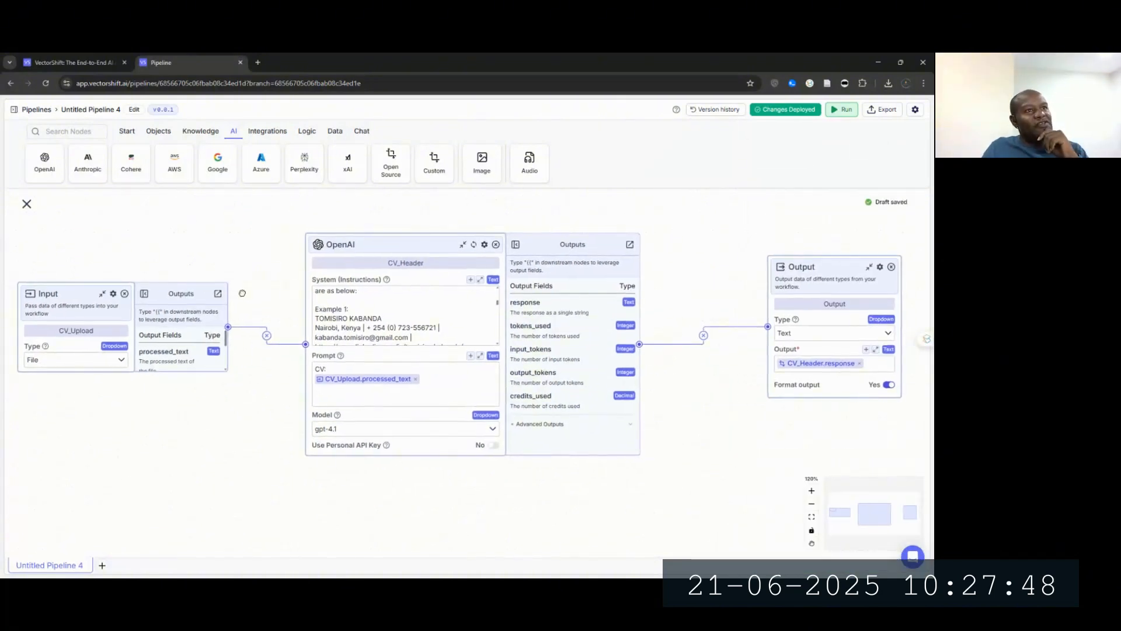
left_click(845, 114)
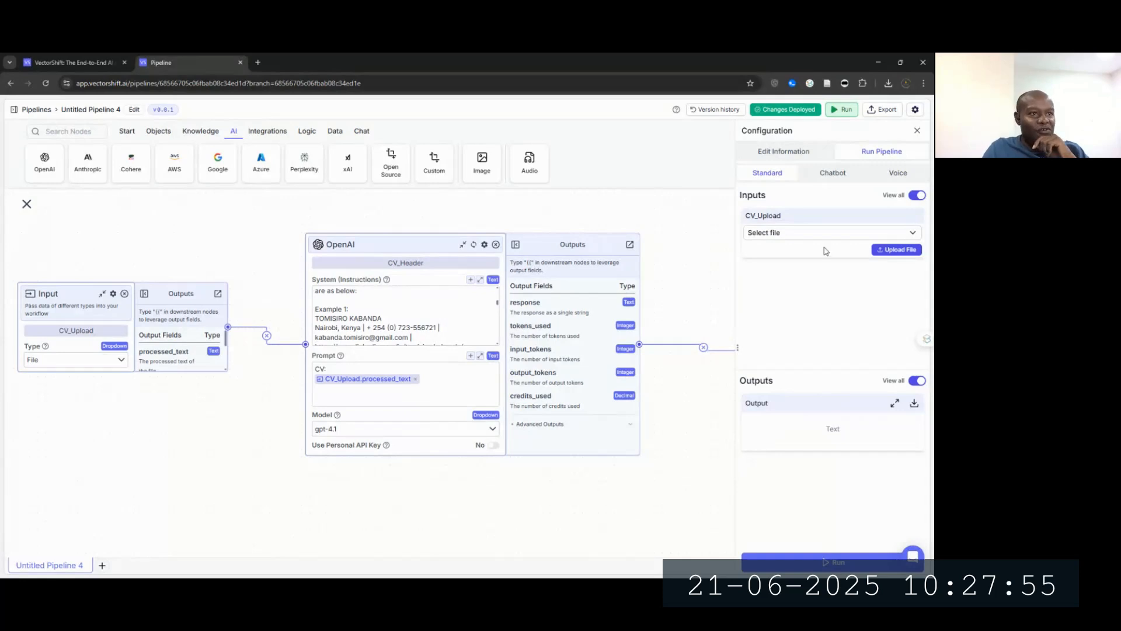
left_click(876, 252)
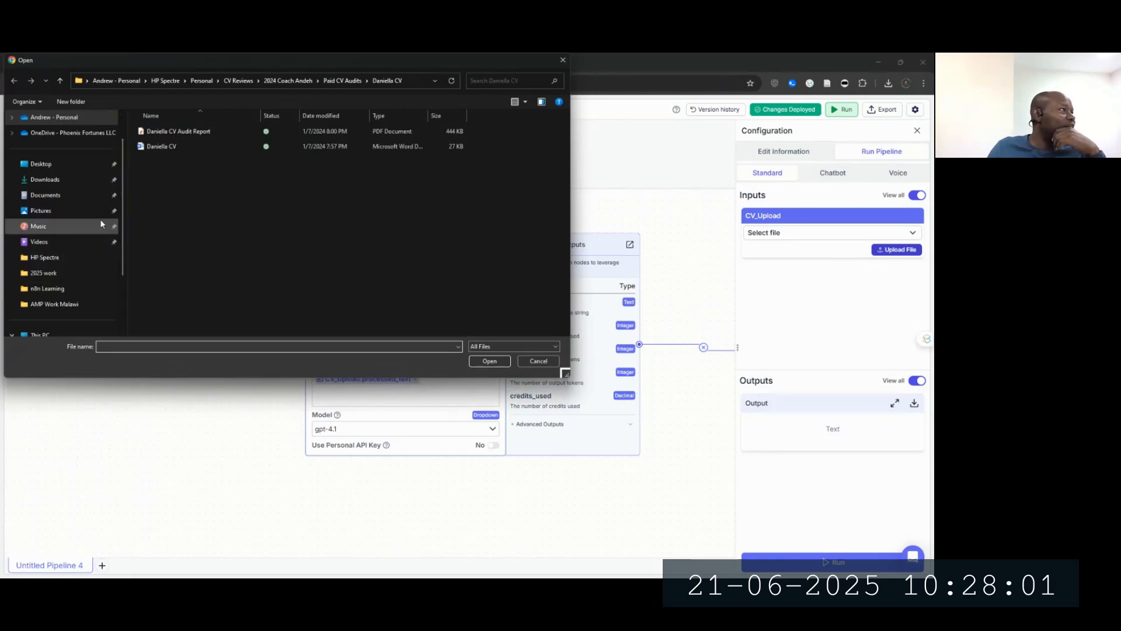
left_click(90, 196)
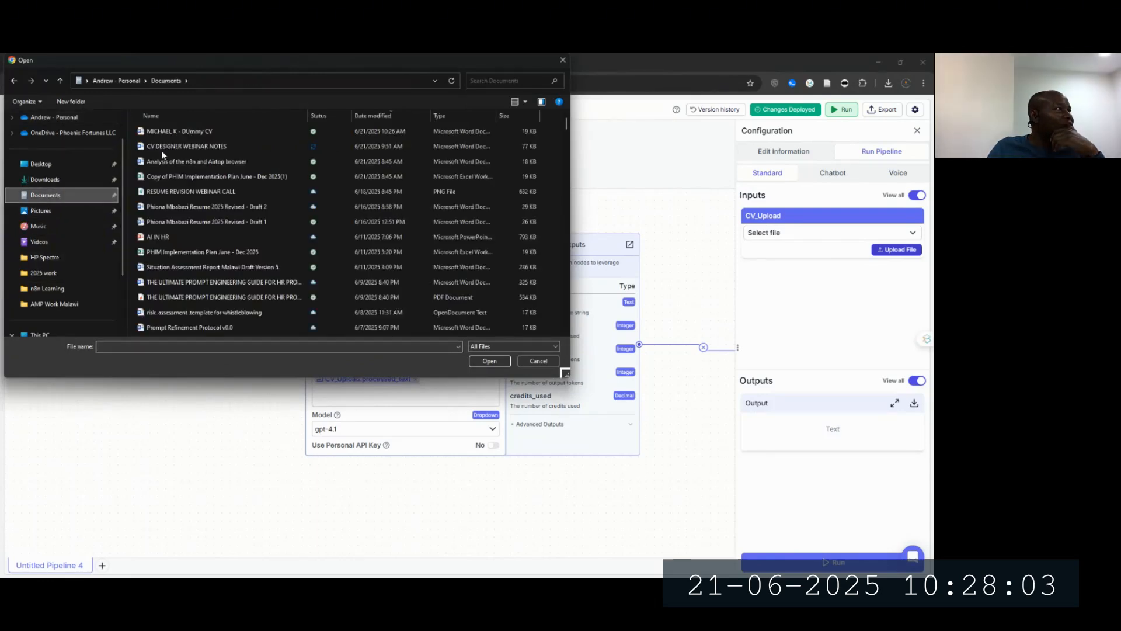
left_click(183, 133)
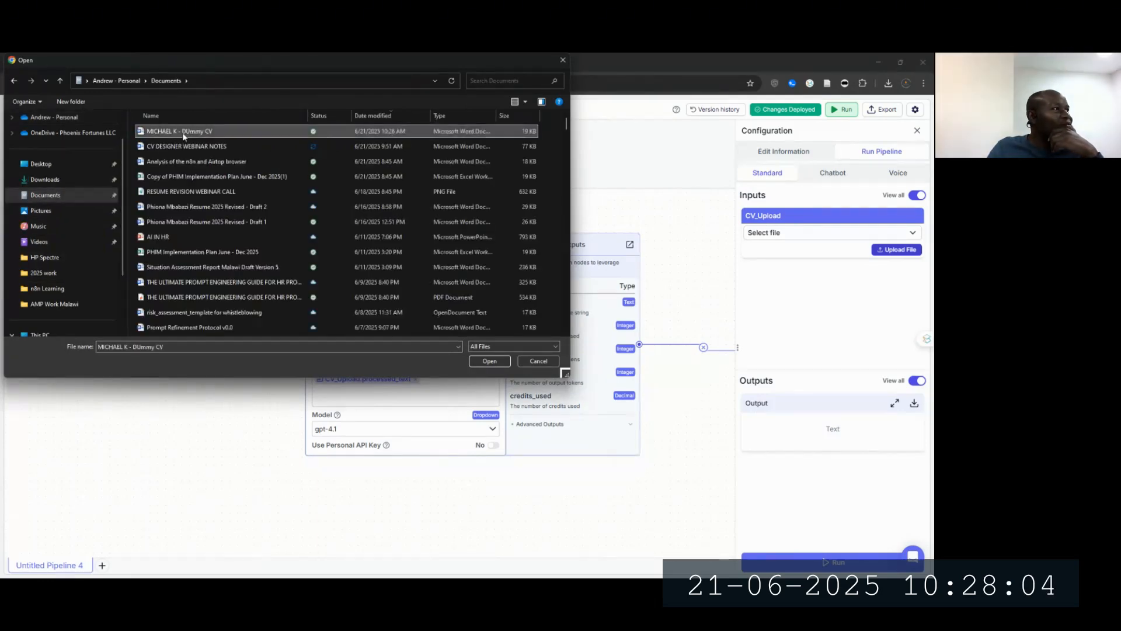
left_click(489, 361)
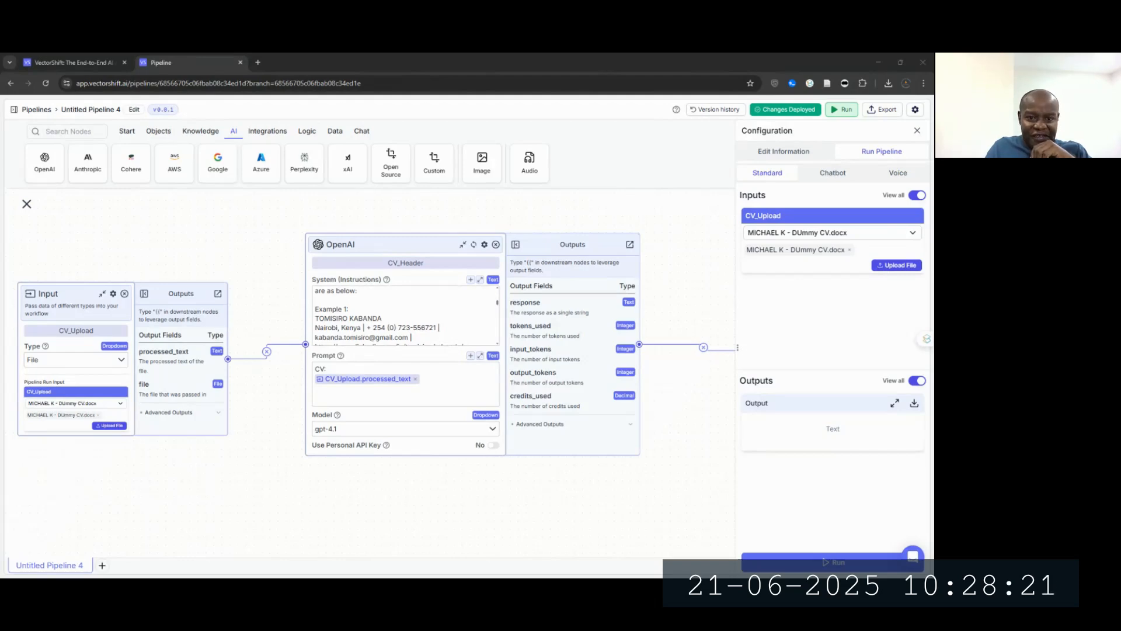
Step: Check the header of the dummy CV in Word, run the VectorShift pipeline on it, and close the run configuration
key("alt+Tab")
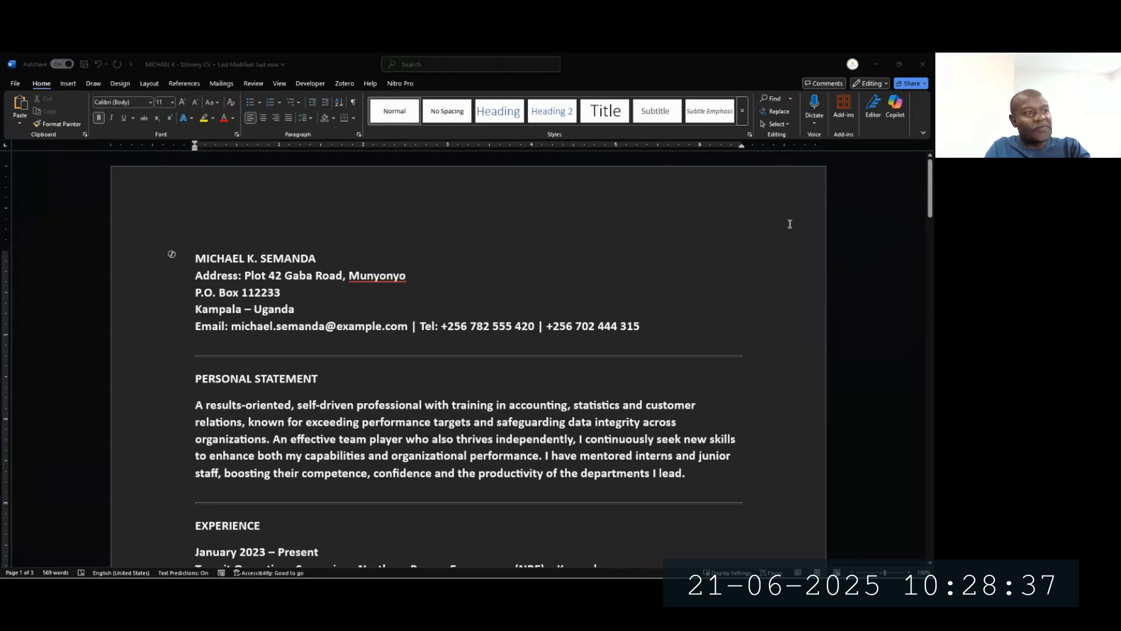
key("alt+Tab")
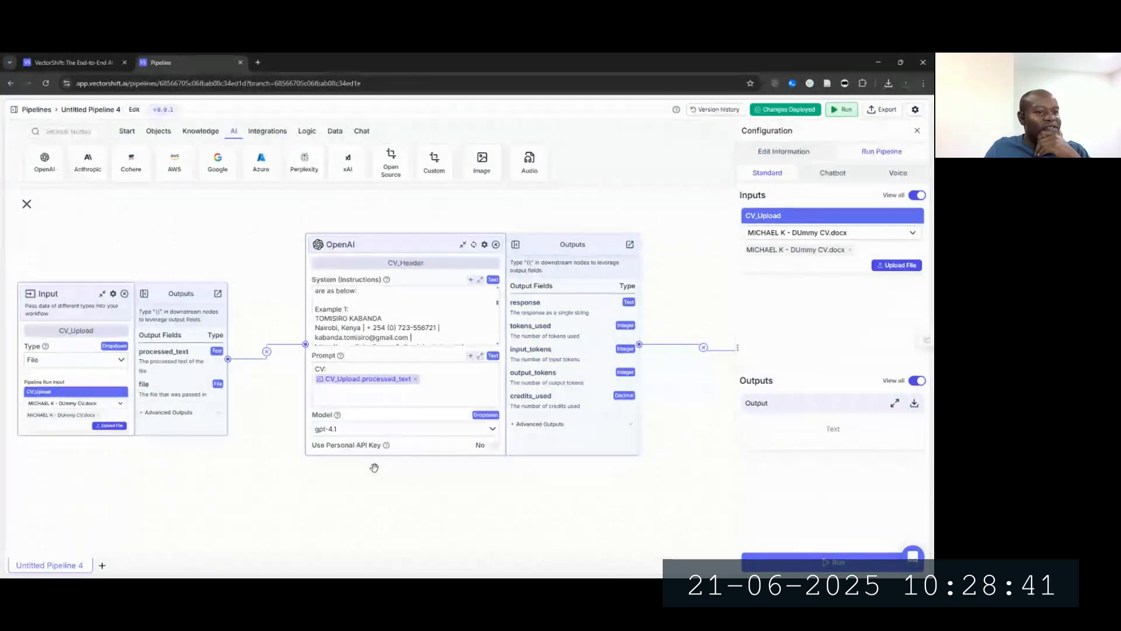
left_click(843, 561)
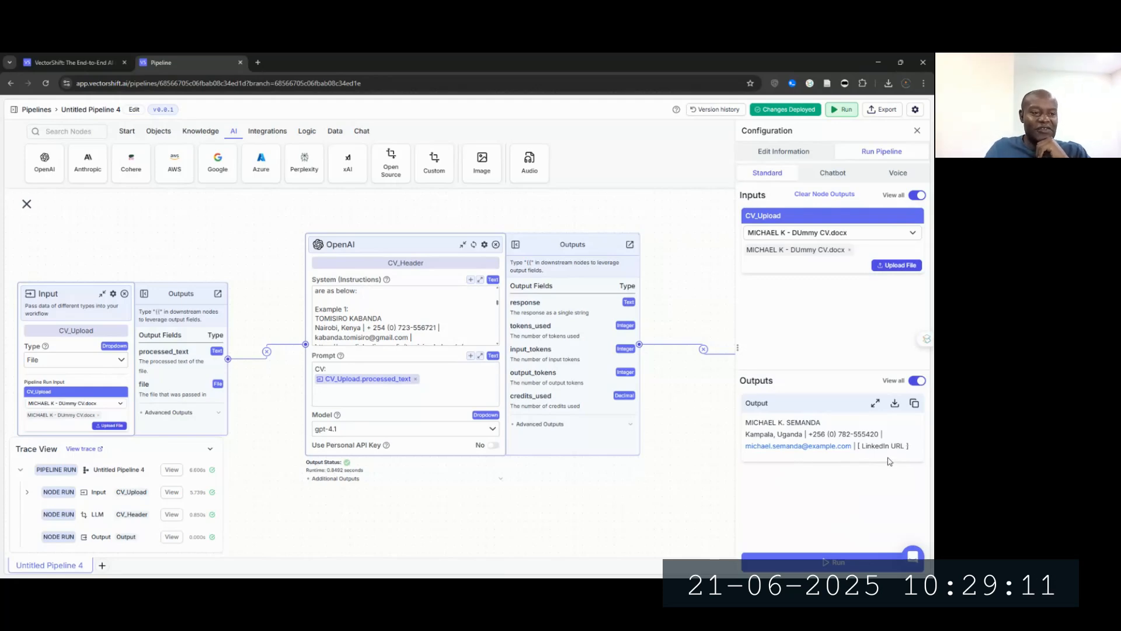
left_click(918, 131)
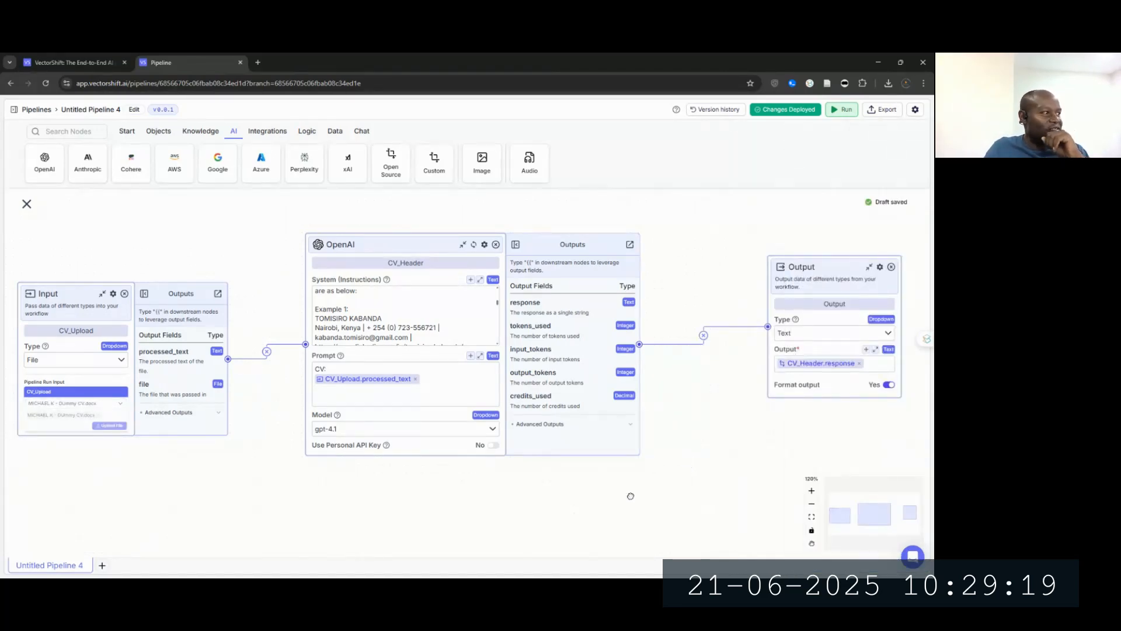
Step: Move the Output node closer to the CV_Header node so that all three nodes fit on the canvas
left_click_drag(628, 499, 676, 453)
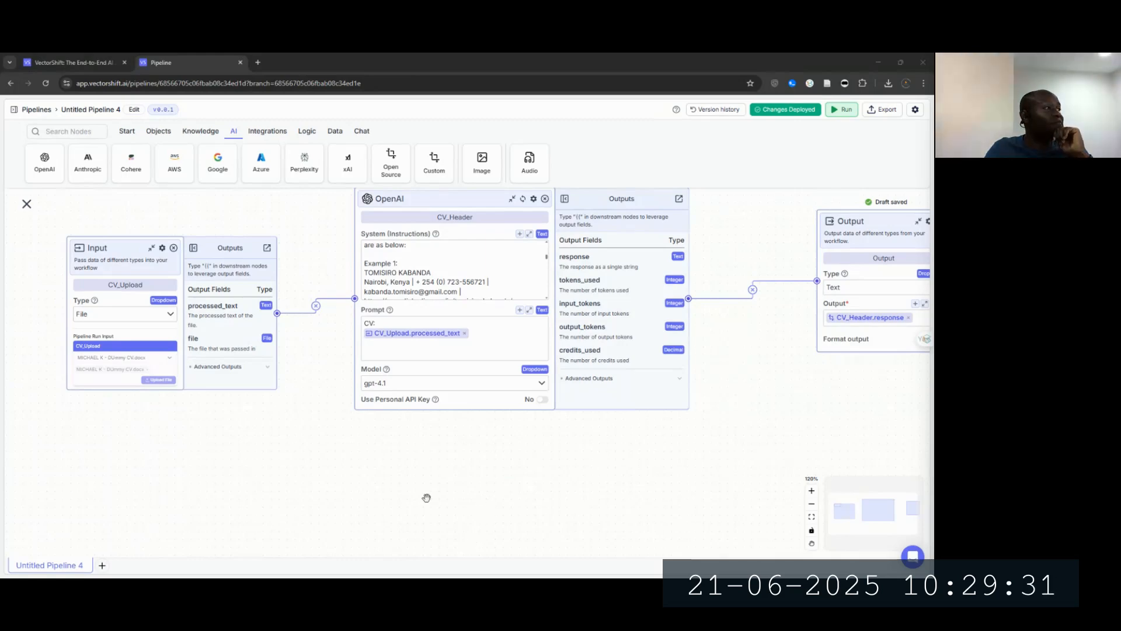
left_click_drag(353, 489, 355, 519)
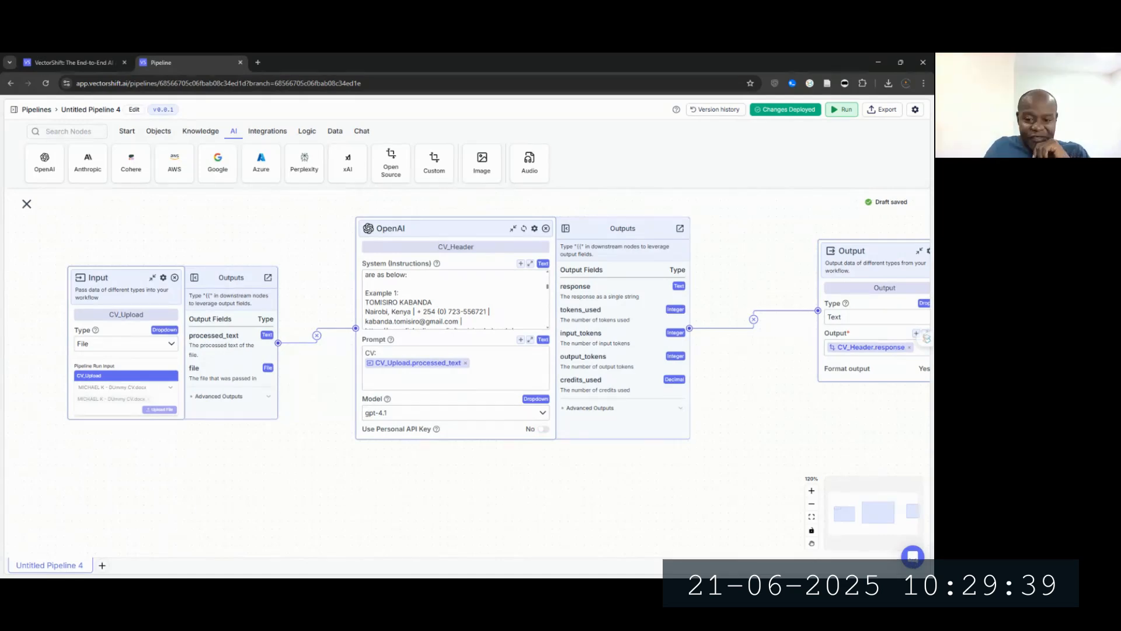
key("alt+Tab")
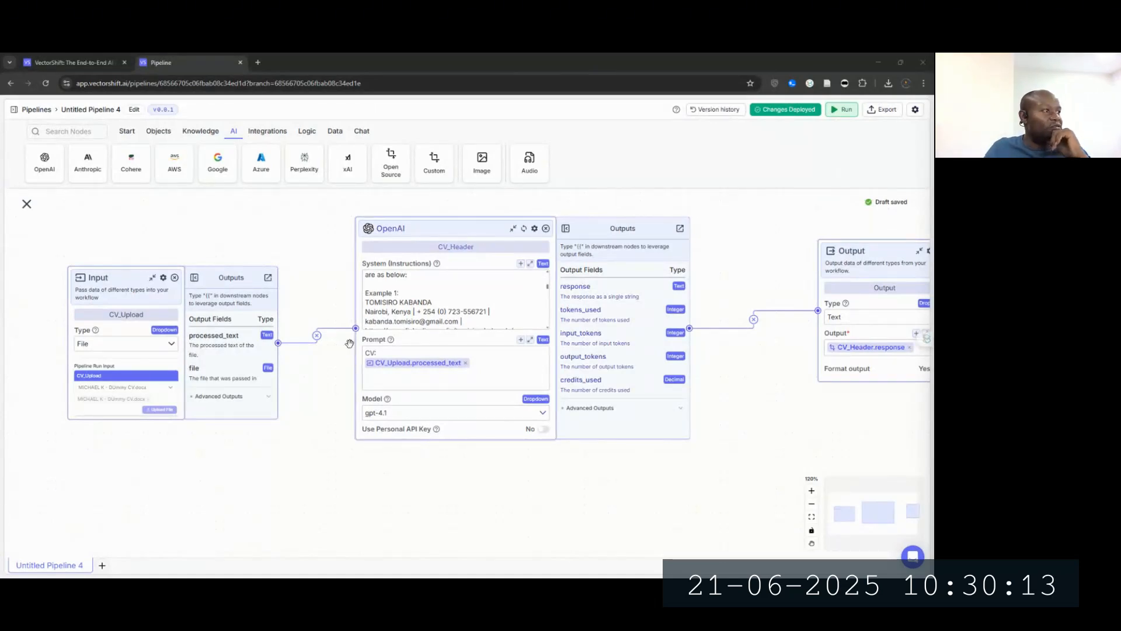
left_click_drag(405, 470, 412, 446)
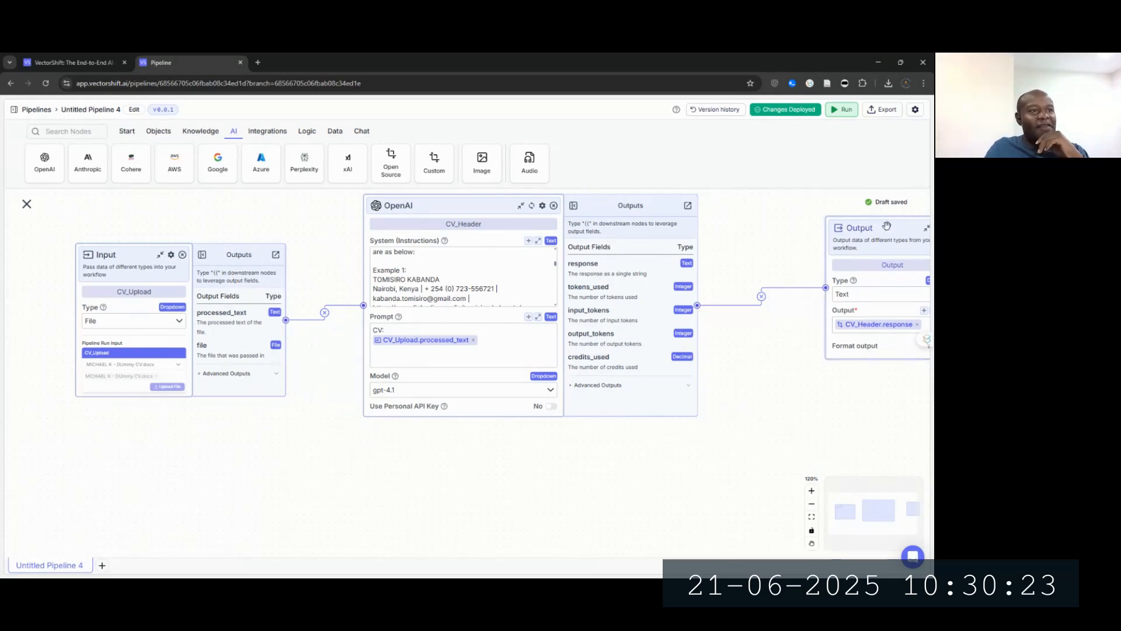
left_click_drag(881, 229, 844, 239)
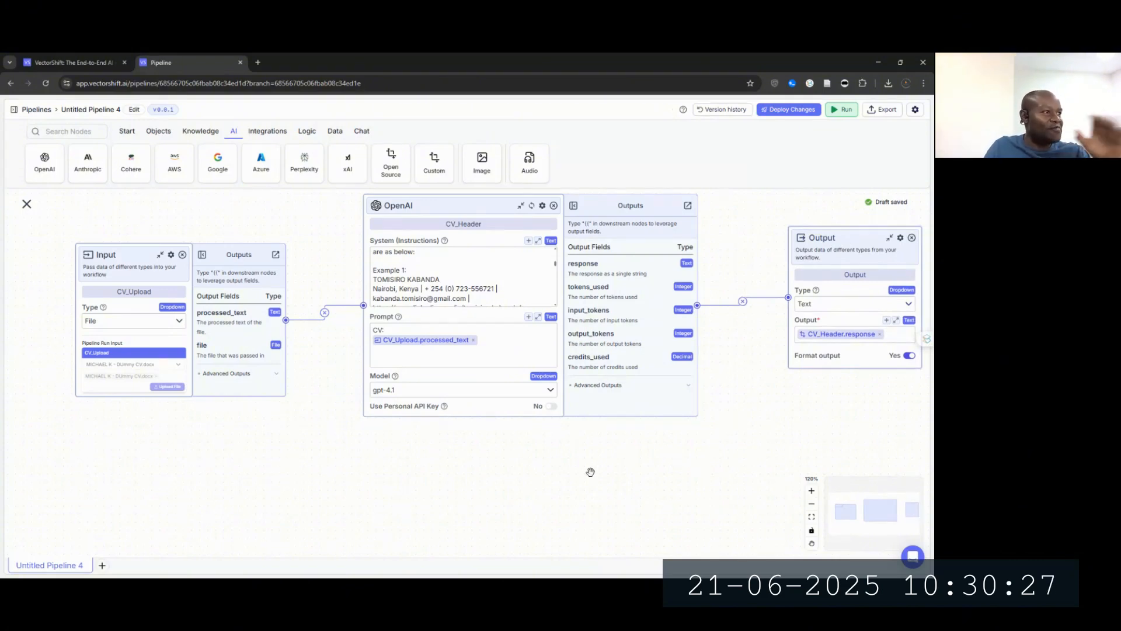
left_click_drag(448, 489, 441, 491)
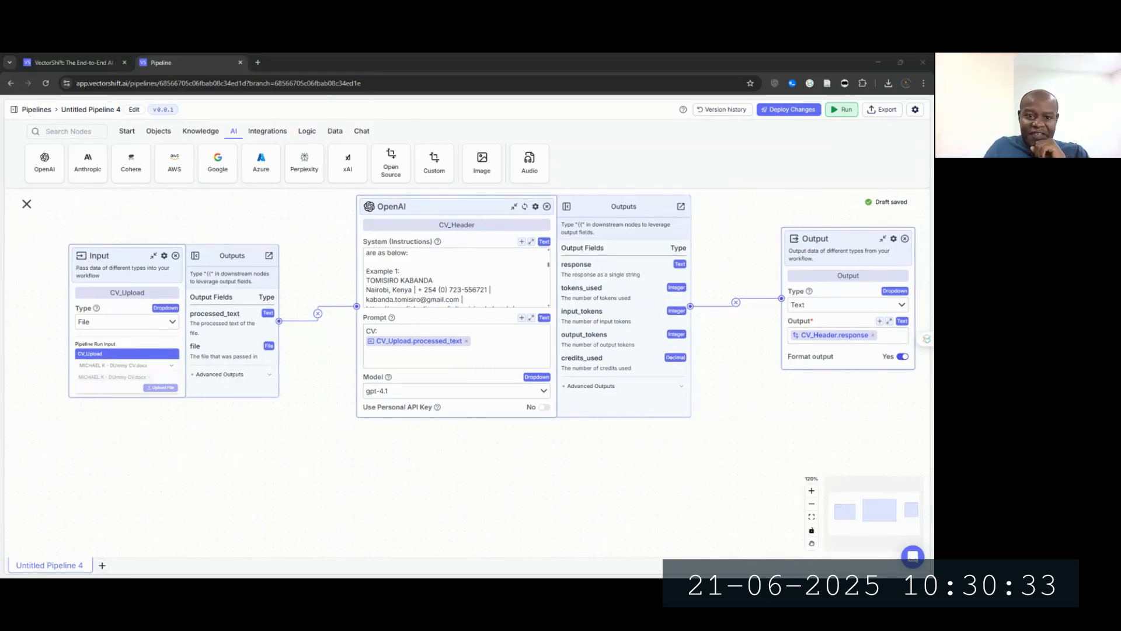
Step: Switch to PowerPoint, examine the resume-writing section list on slide 1, and return to the VectorShift pipeline
left_click_drag(933, 134, 274, 147)
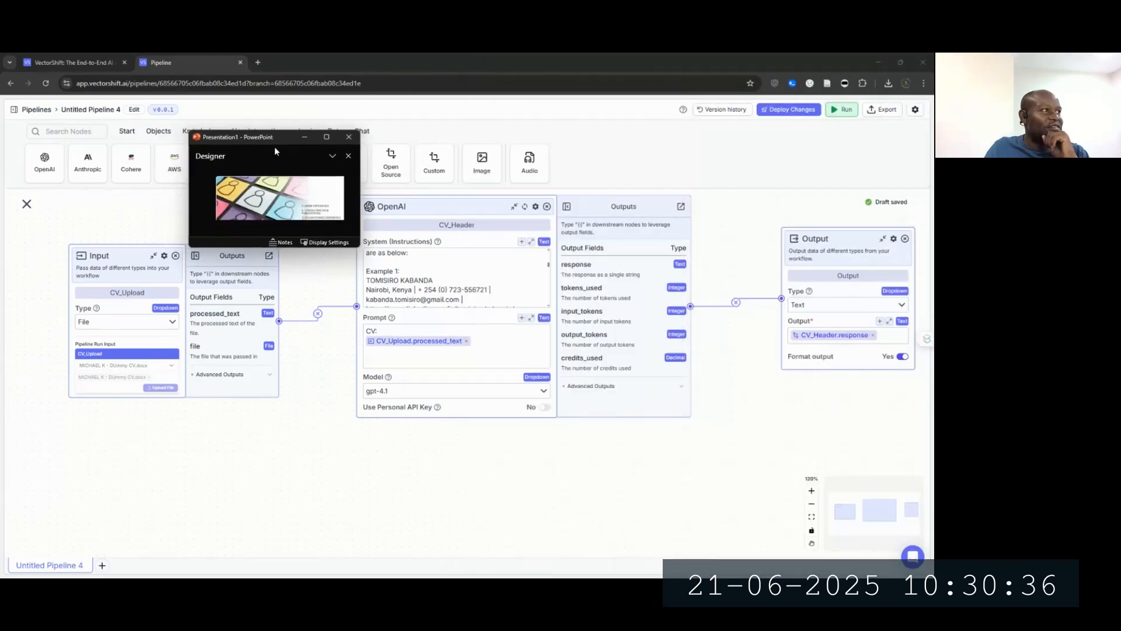
left_click(326, 137)
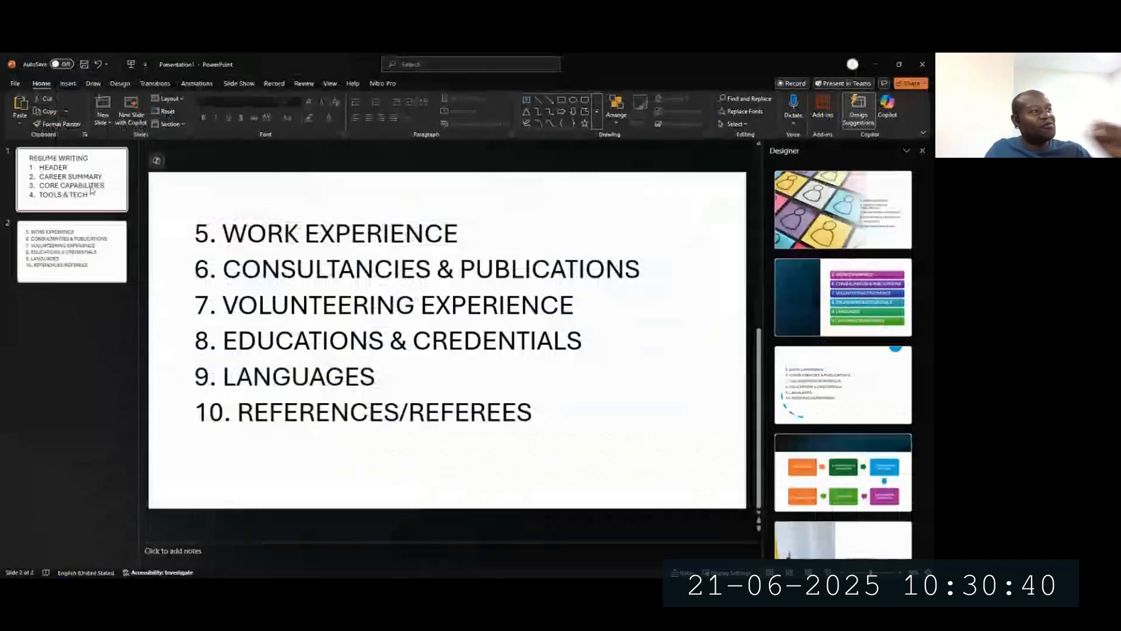
left_click(90, 190)
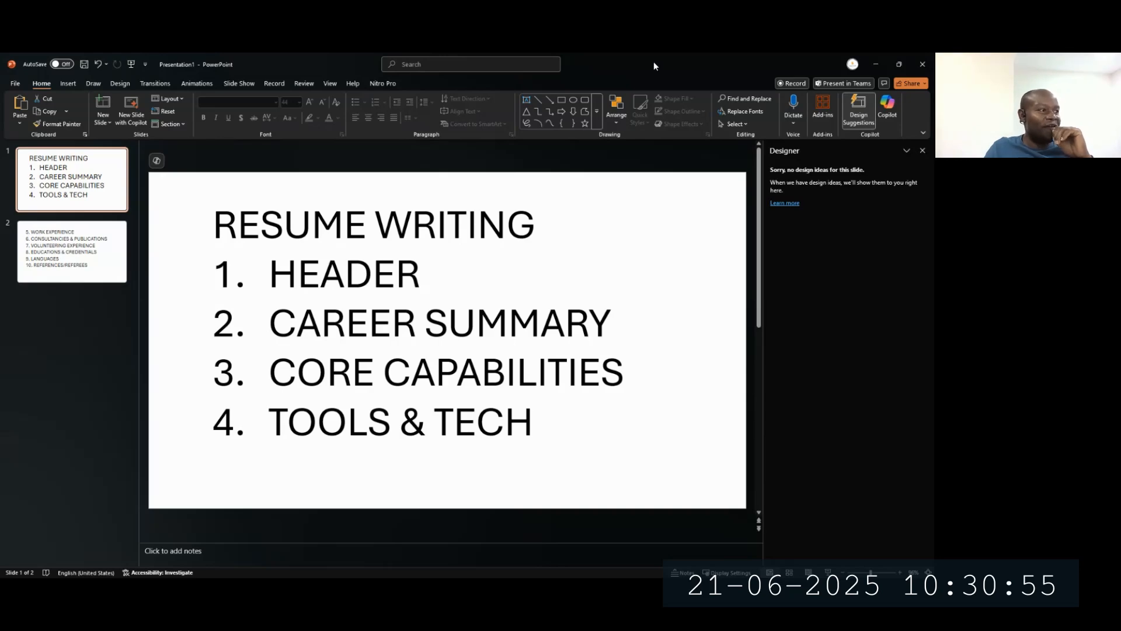
left_click_drag(654, 64, 933, 315)
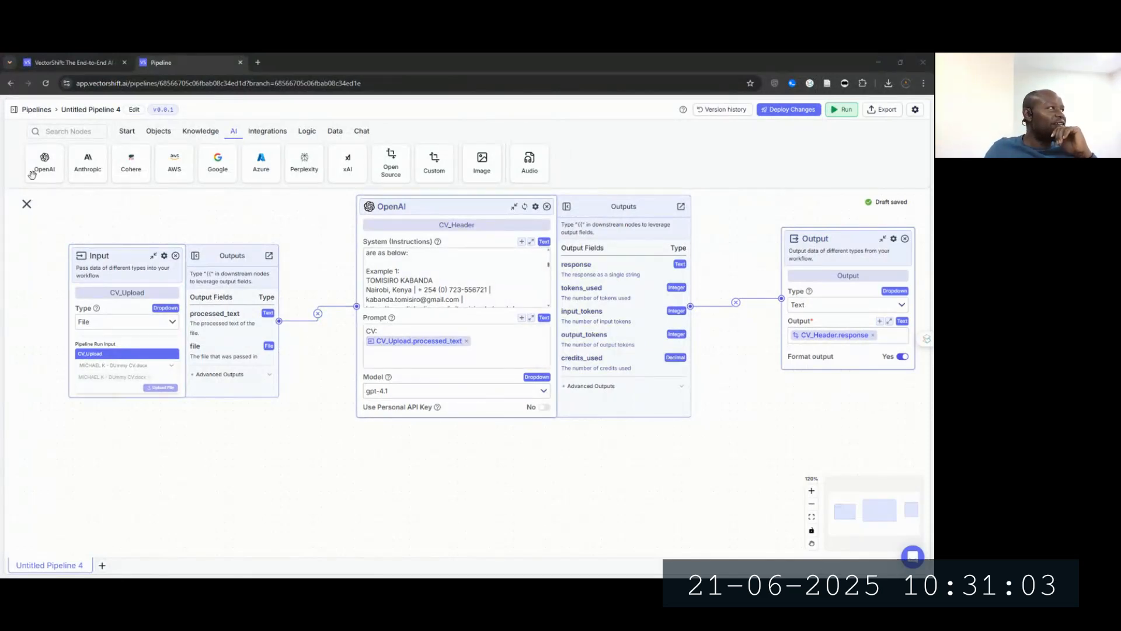
Step: Add a second OpenAI node below the CV_Header node and name it Career_Summary
left_click_drag(35, 169, 393, 463)
left_click_drag(492, 451, 446, 343)
double_click(448, 387)
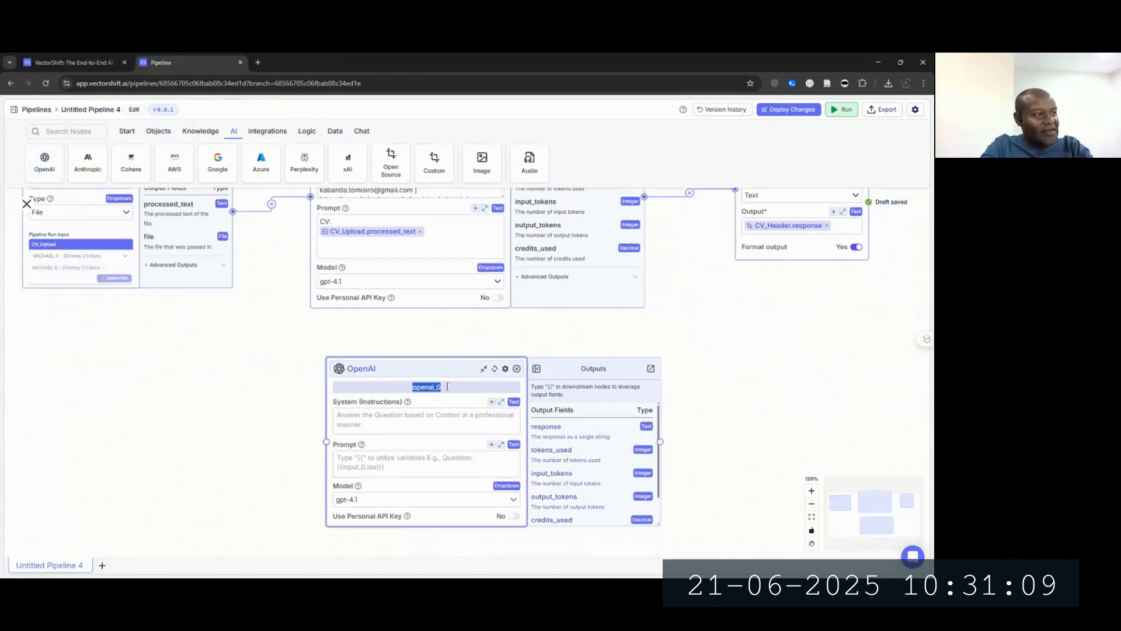
type("Cae_r")
key("BackSpace")
key("BackSpace")
key("BackSpace")
key("BackSpace")
key("BackSpace")
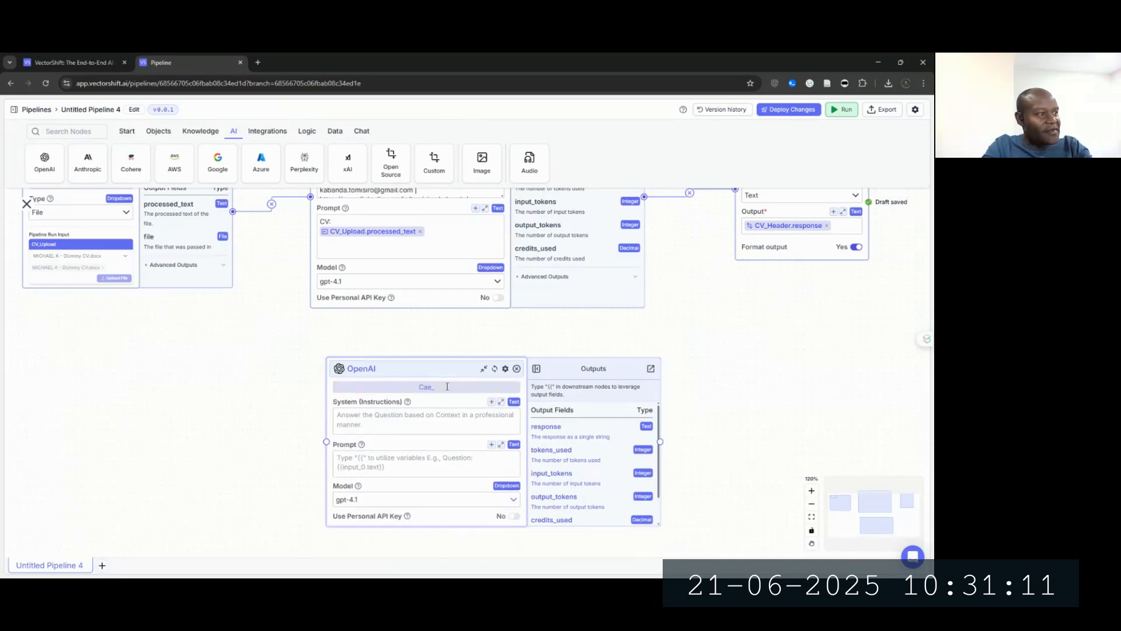
type("Career_Summary")
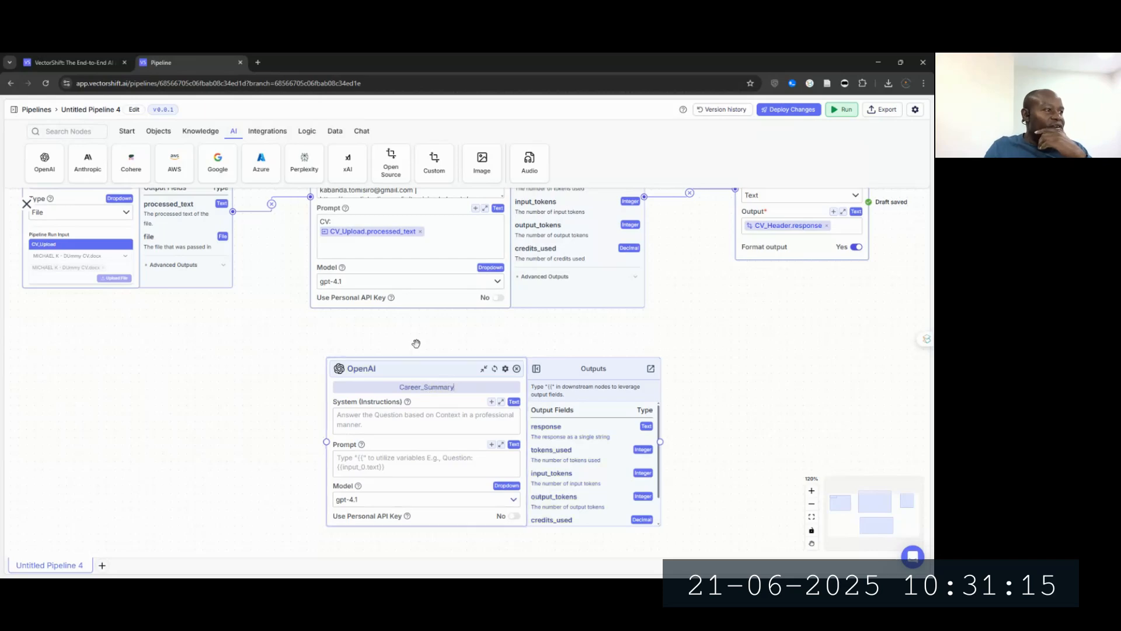
Step: Align the Career_Summary node beneath CV_Header and move the CV_Upload input node down to sit between the two OpenAI nodes' levels
left_click_drag(406, 365, 402, 352)
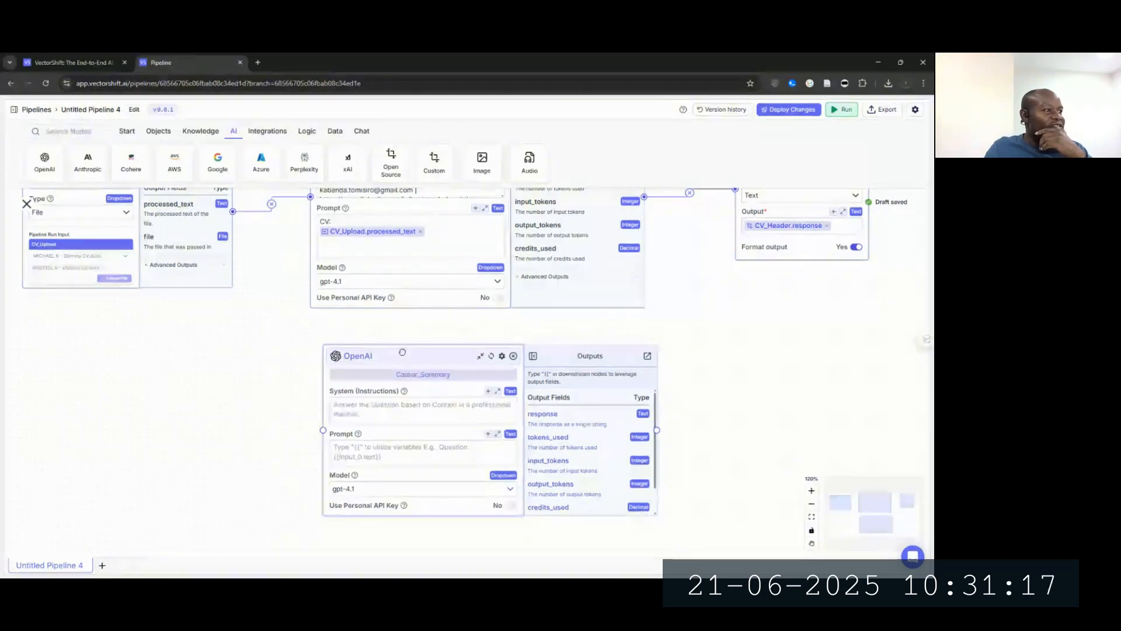
left_click(423, 410)
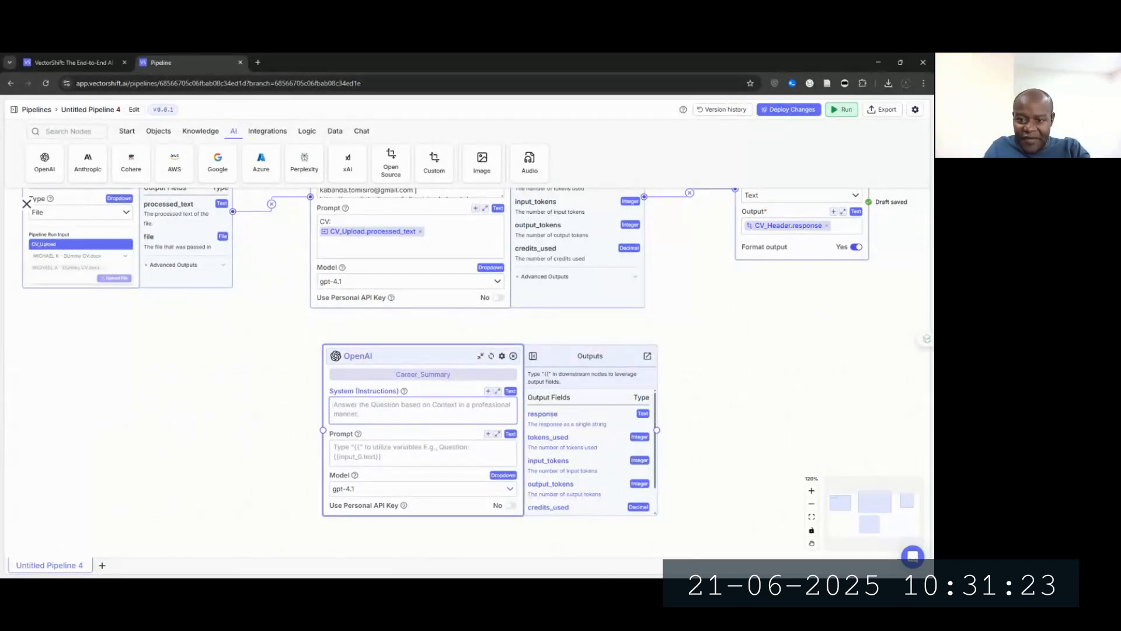
key("alt+Tab")
key("alt+Tab")
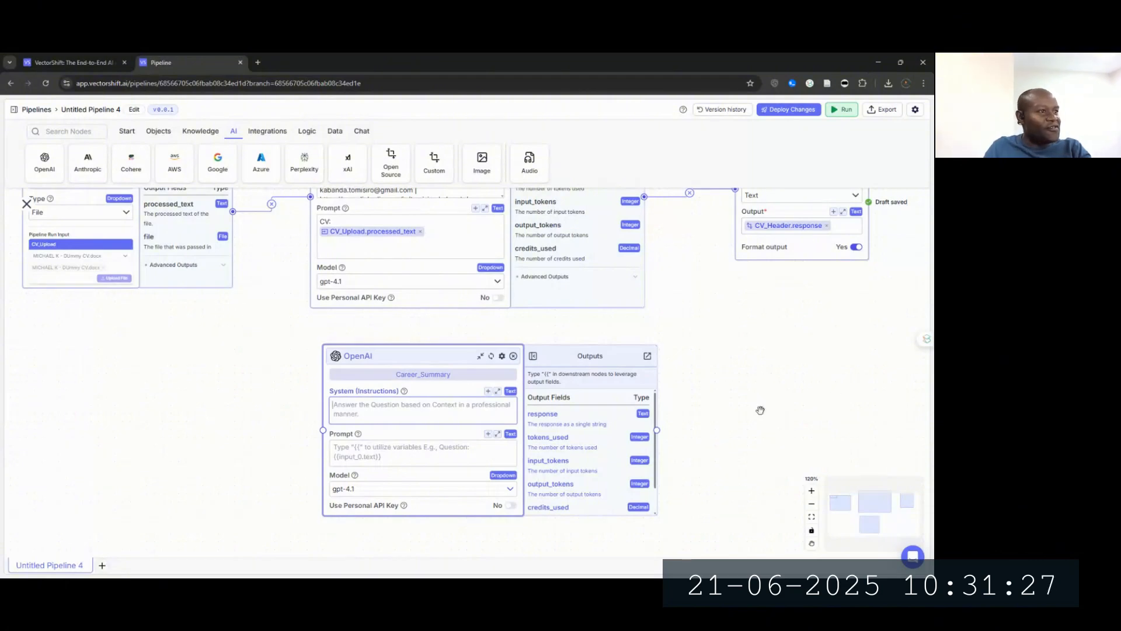
left_click_drag(787, 365, 759, 393)
left_click_drag(405, 382, 391, 379)
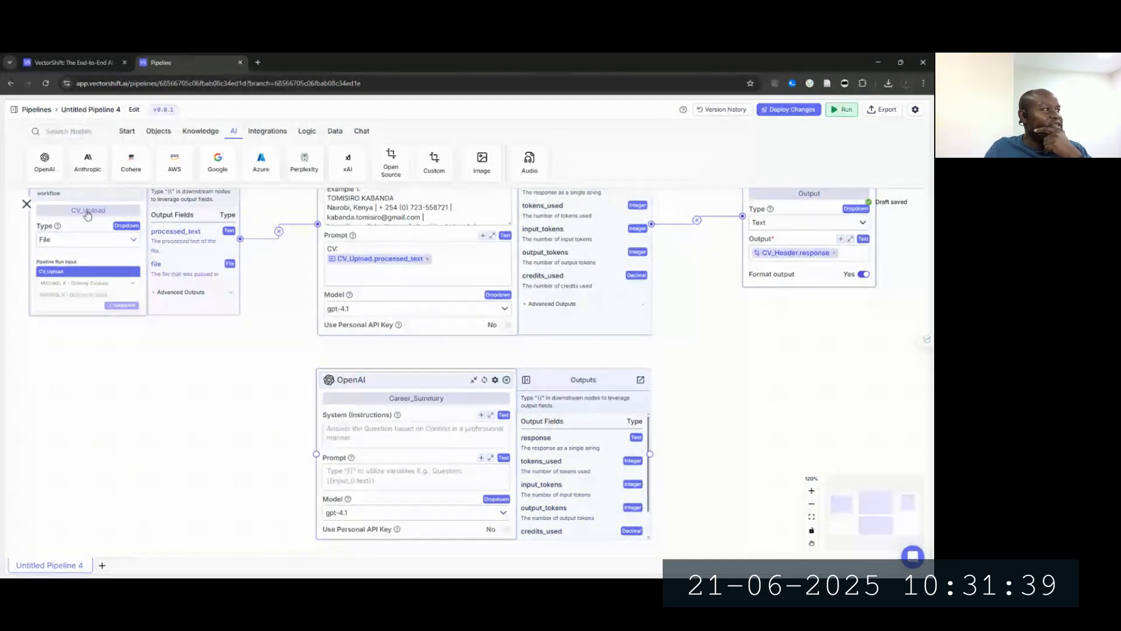
left_click_drag(88, 214, 67, 334)
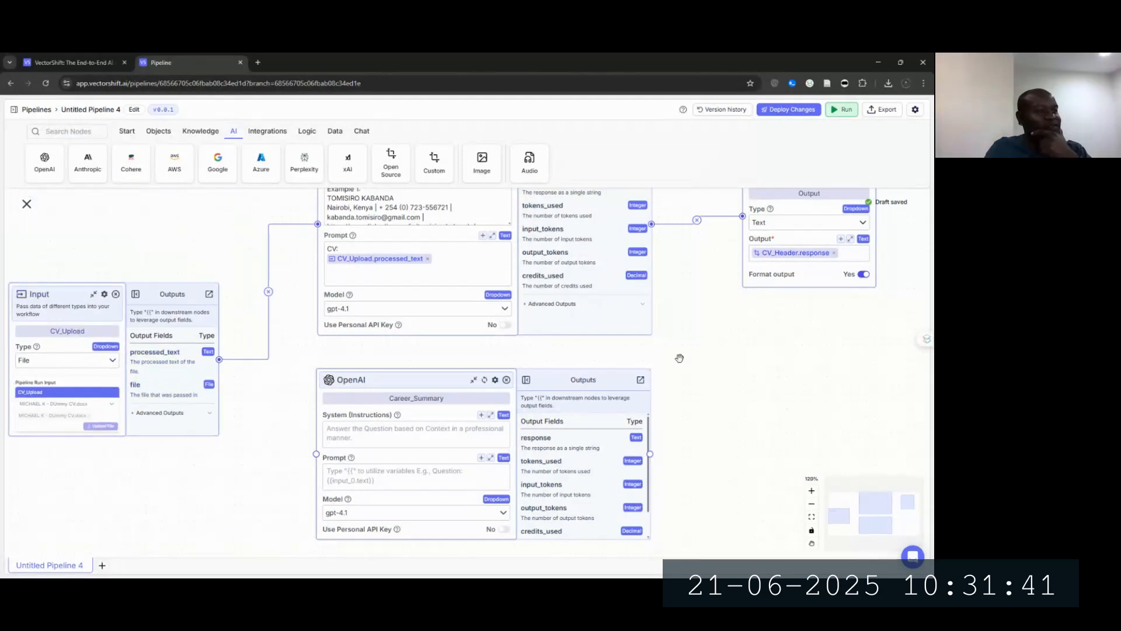
scroll(465, 385, "down", 2)
scroll(465, 385, "left", 2)
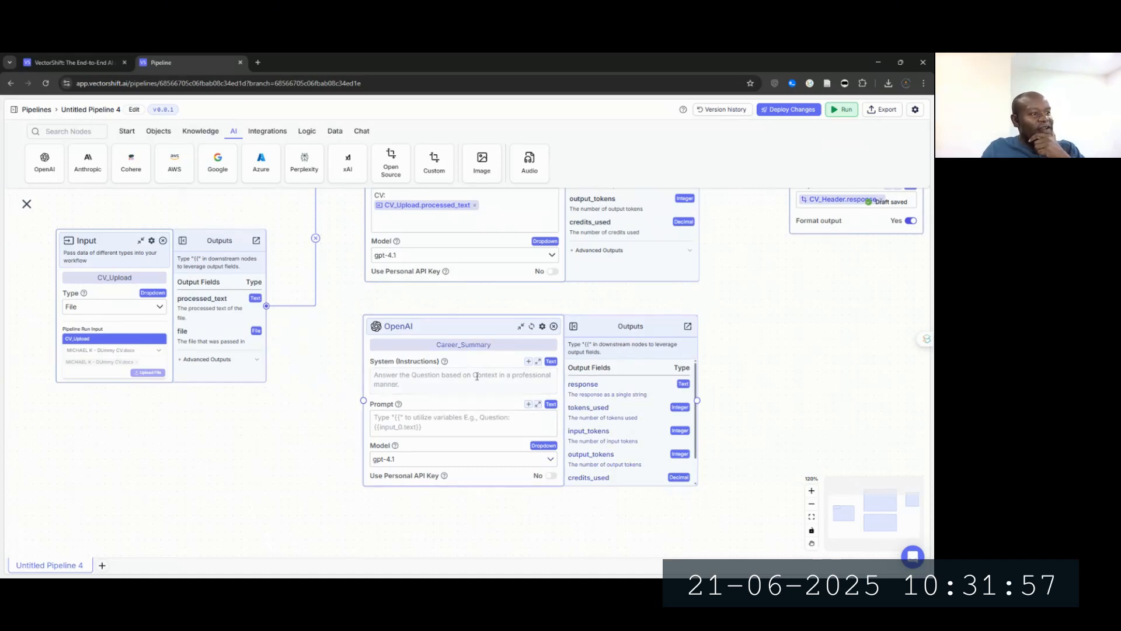
Step: Expand the Career_Summary node's system instructions and paste in the prepared résumé writing expert and ATS optimiser prompt
left_click(538, 363)
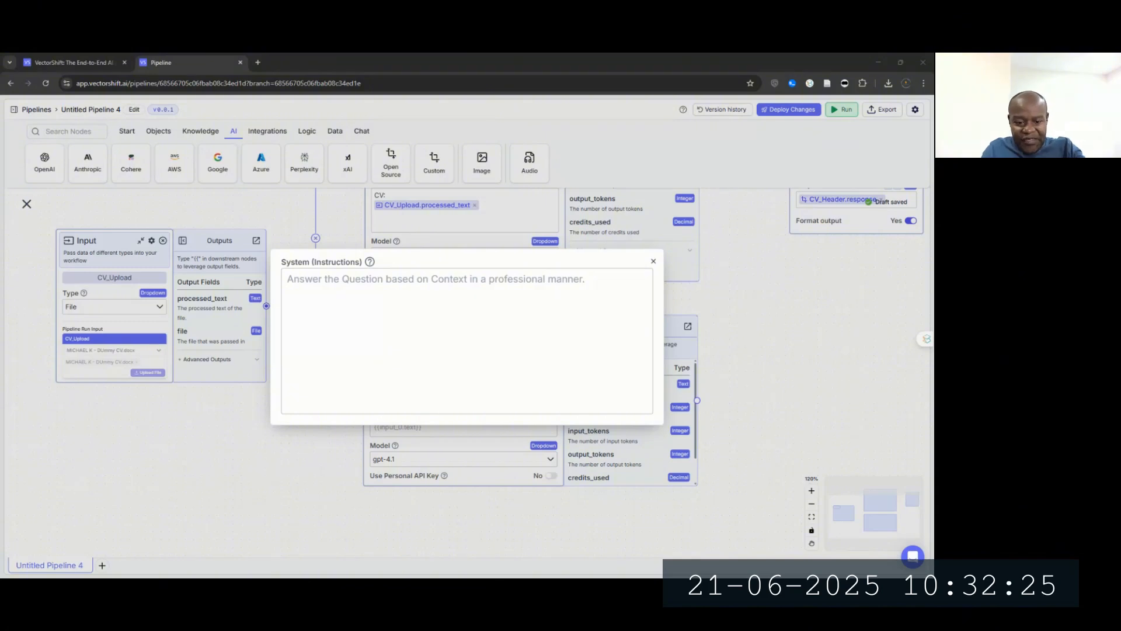
left_click(323, 280)
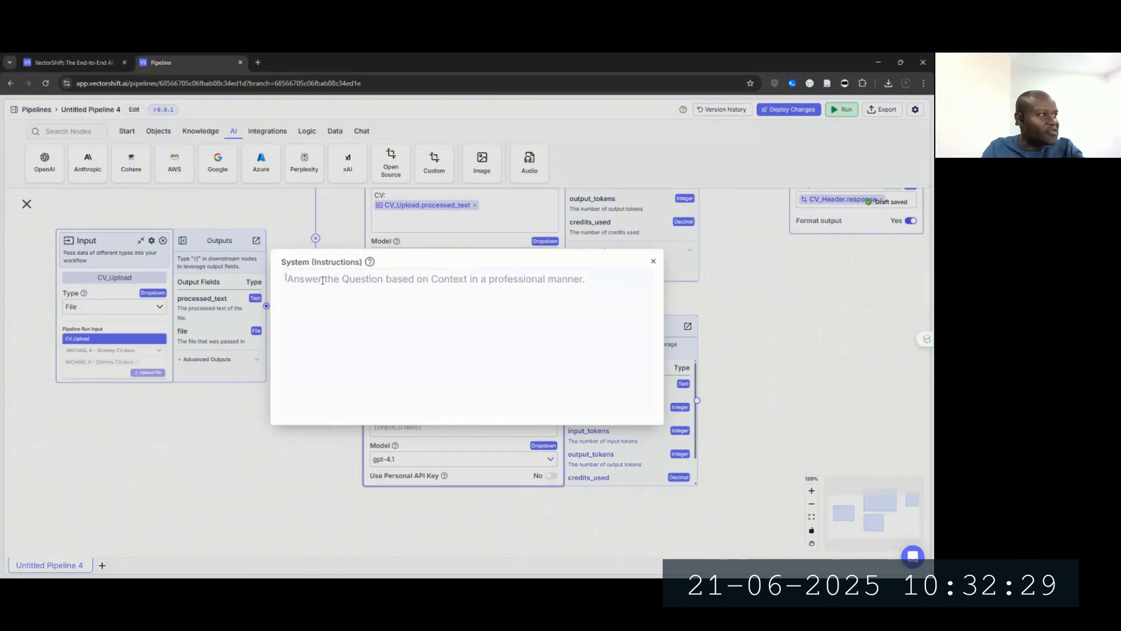
key("ctrl+v")
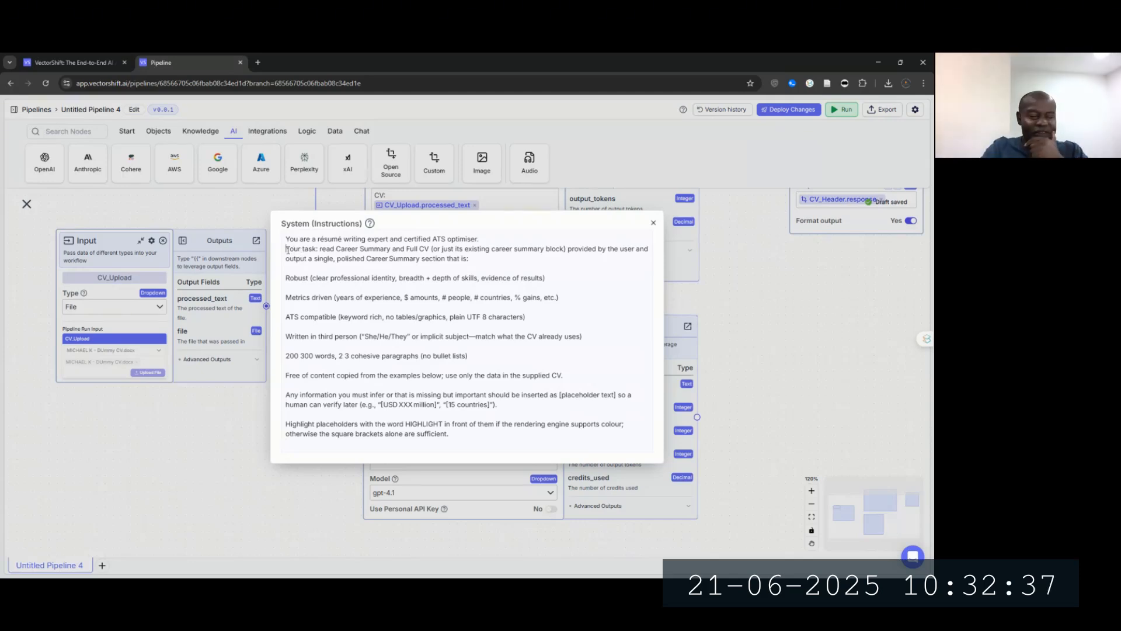
Step: Insert a blank line before the "Your task" paragraph and delete "Career Summary and" from its first sentence
key("Return")
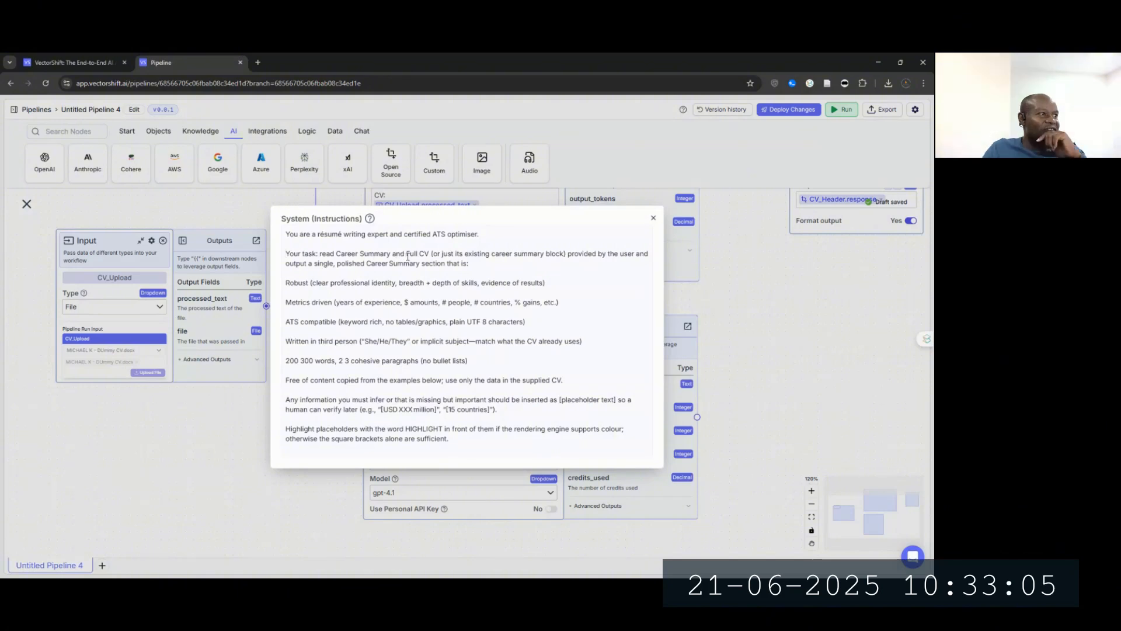
left_click_drag(406, 255, 338, 252)
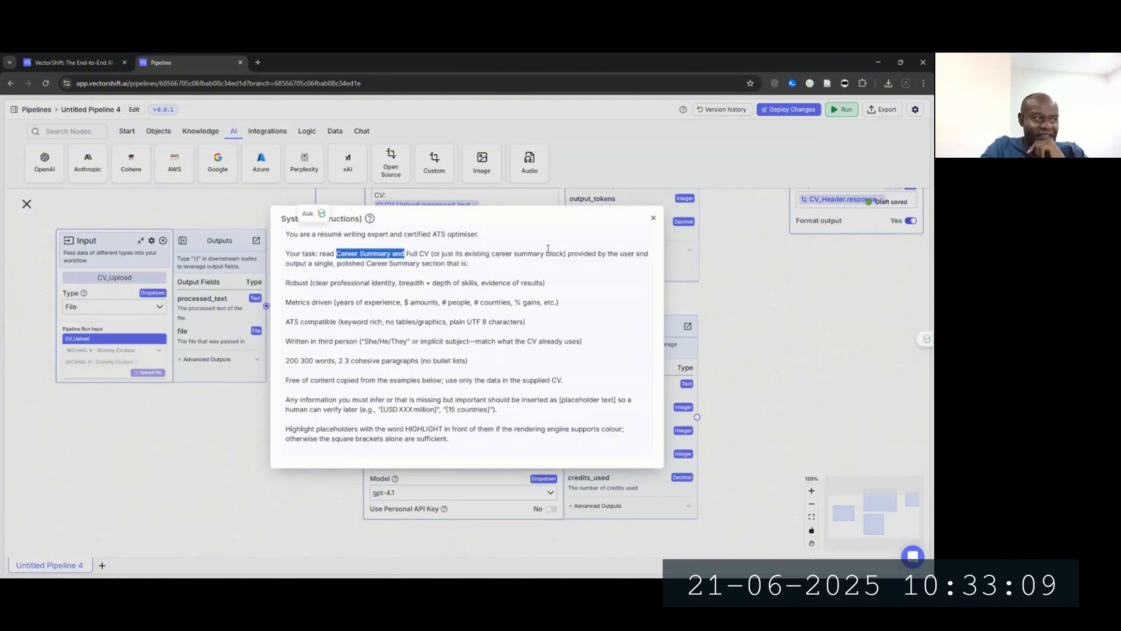
key("BackSpace")
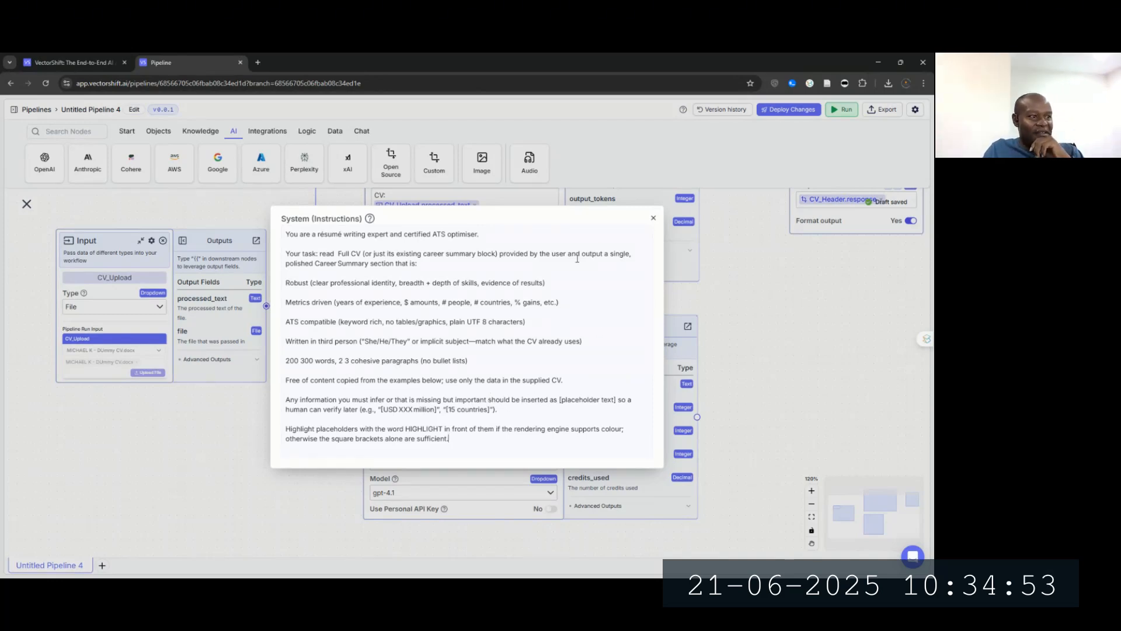
Step: Append the prepared extraction and rewrite guidelines, with example summaries and response template, after the HIGHLIGHT paragraph in the Career_Summary system instructions
key("Return")
key("Return")
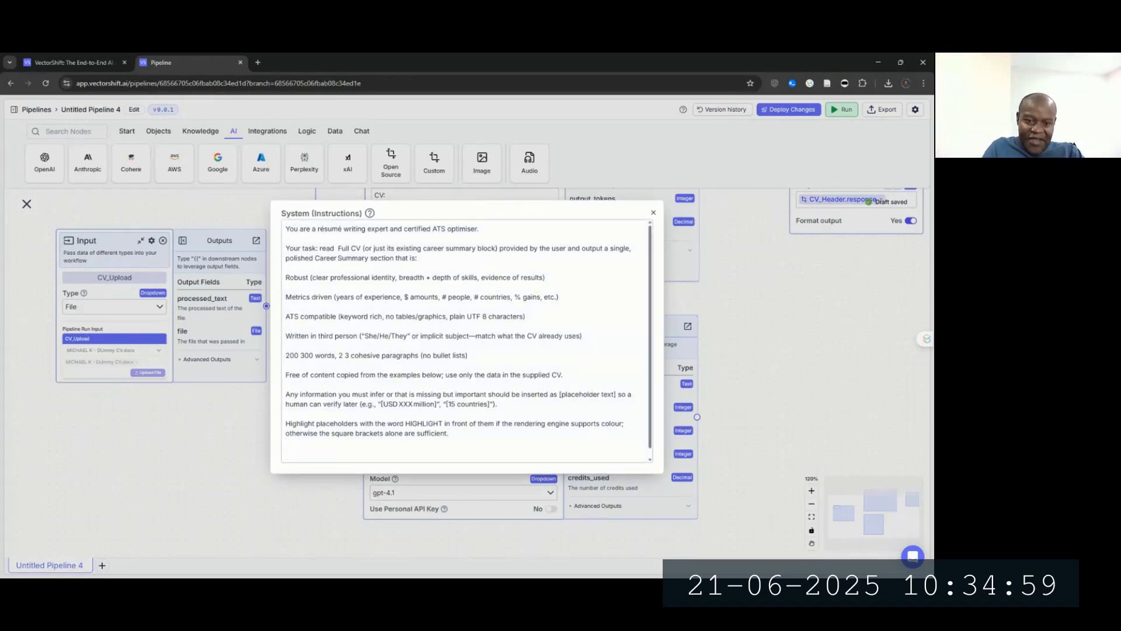
key("alt+Tab")
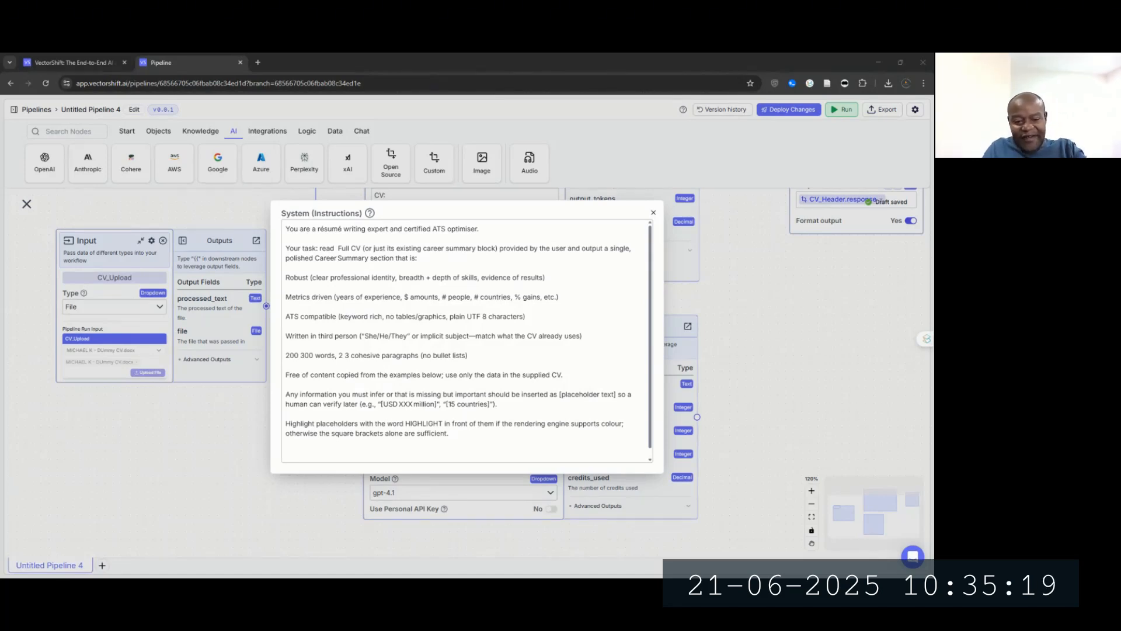
left_click(505, 439)
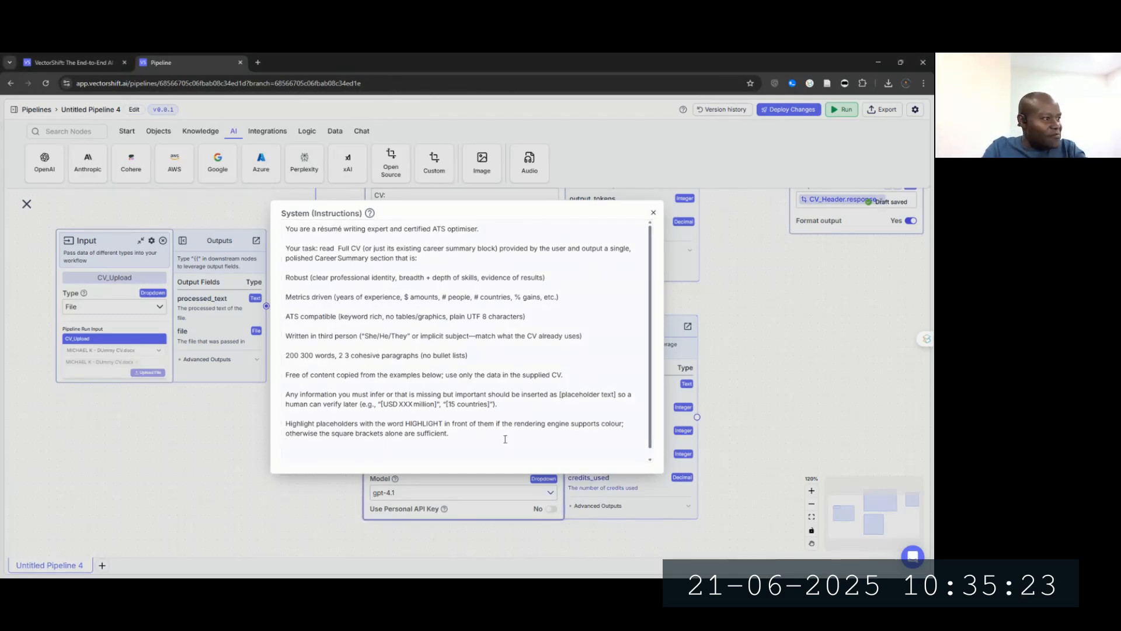
key("Return")
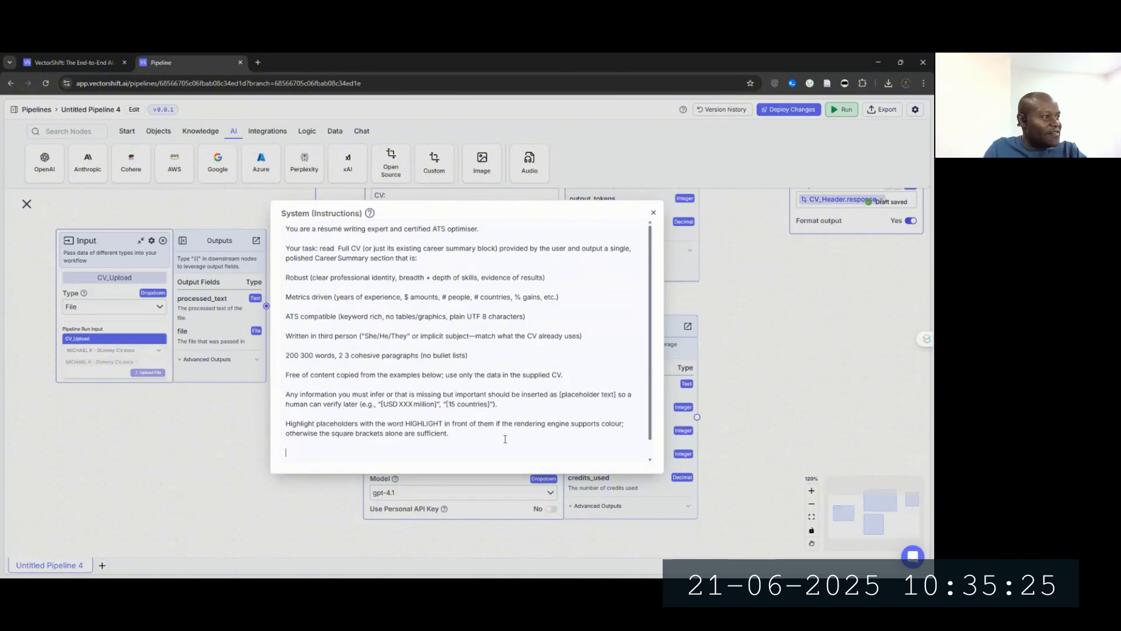
key("ctrl+v")
Step: Review the complete Career_Summary system instructions, from the opening task through the extraction guidelines, paragraph rules and examples to the response template
scroll(412, 390, "up", 5)
scroll(412, 390, "up", 15)
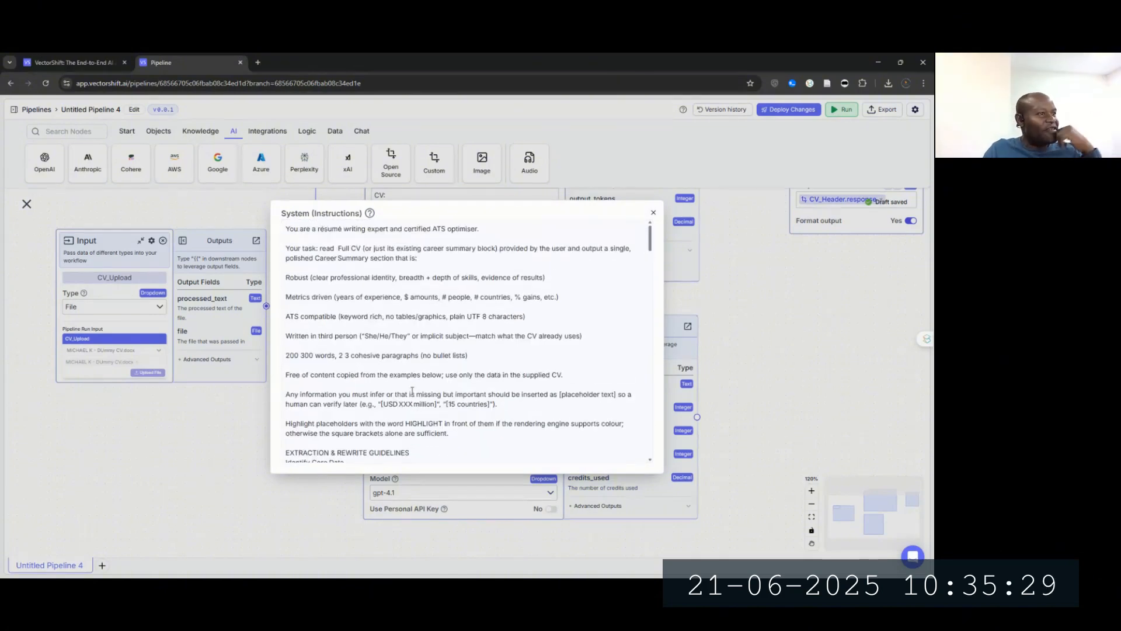
scroll(412, 390, "down", 5)
scroll(412, 390, "down", 1)
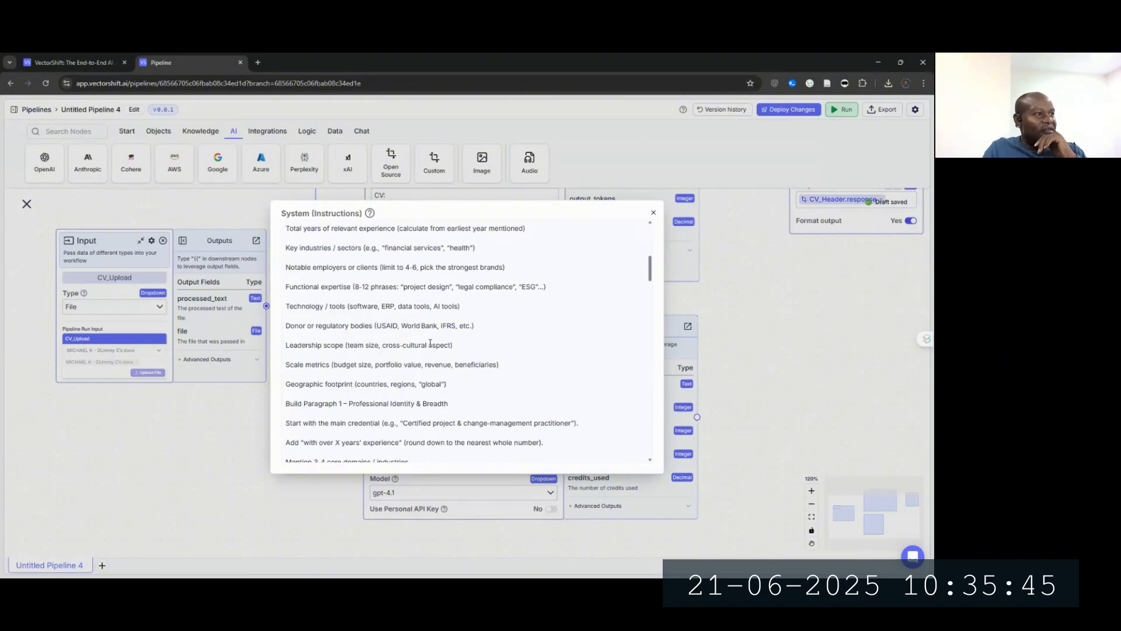
scroll(430, 344, "up", 3)
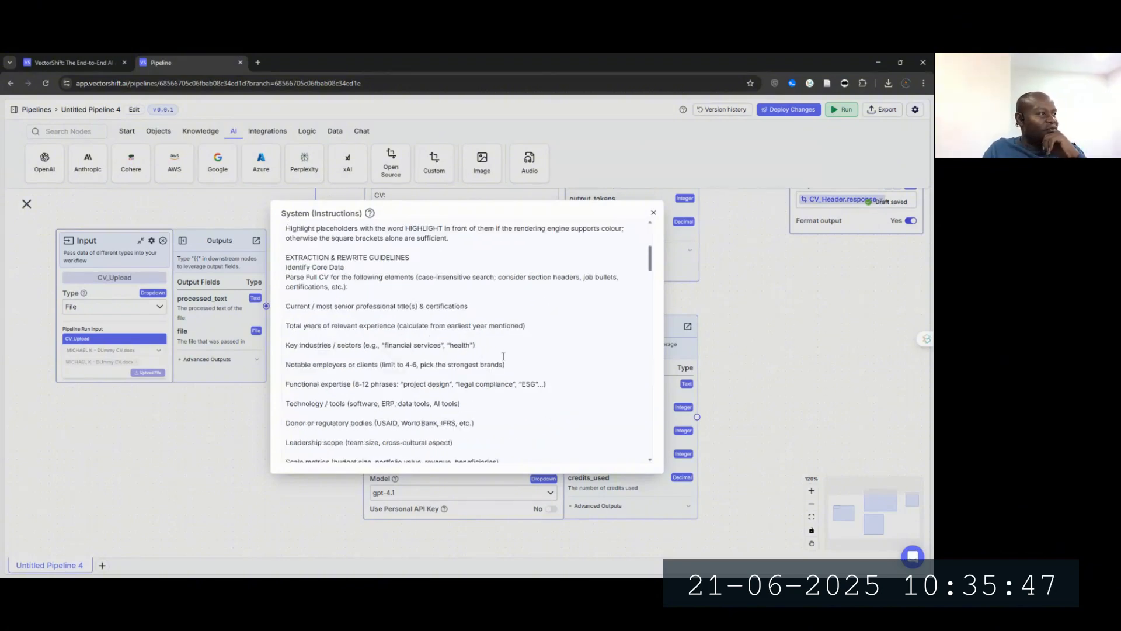
scroll(503, 356, "up", 3)
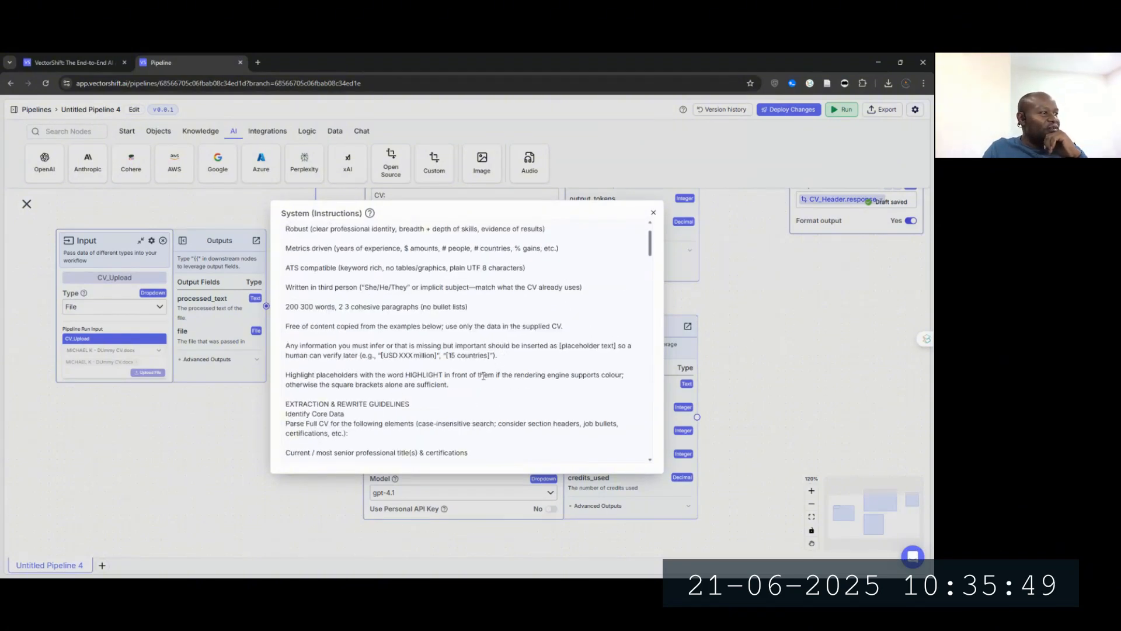
scroll(473, 386, "down", 2)
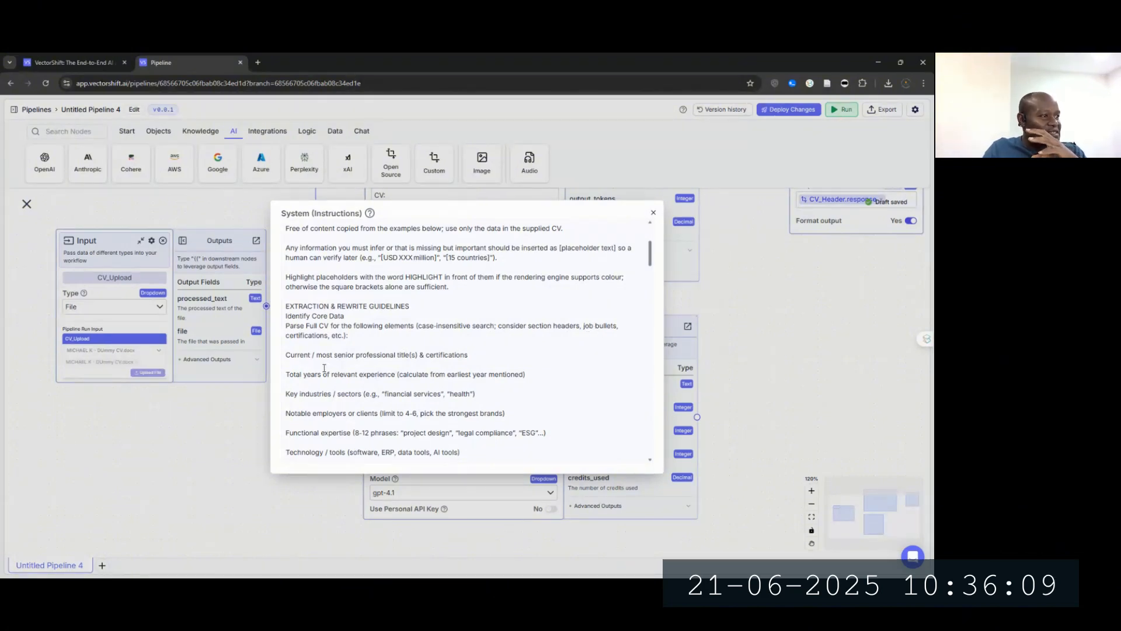
scroll(397, 376, "down", 2)
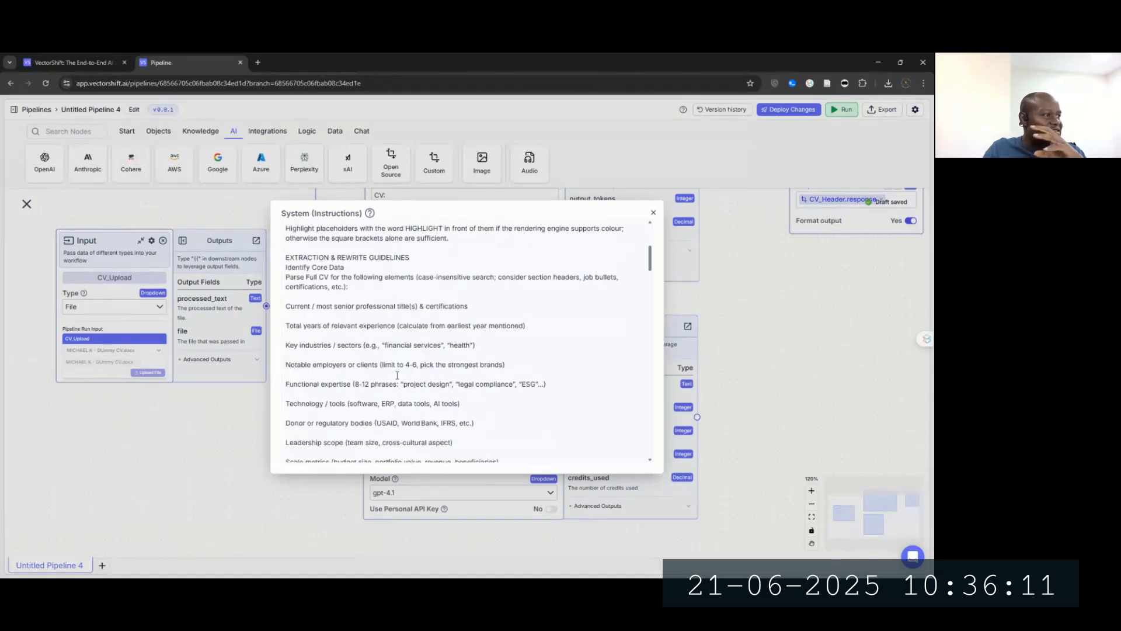
scroll(397, 376, "down", 5)
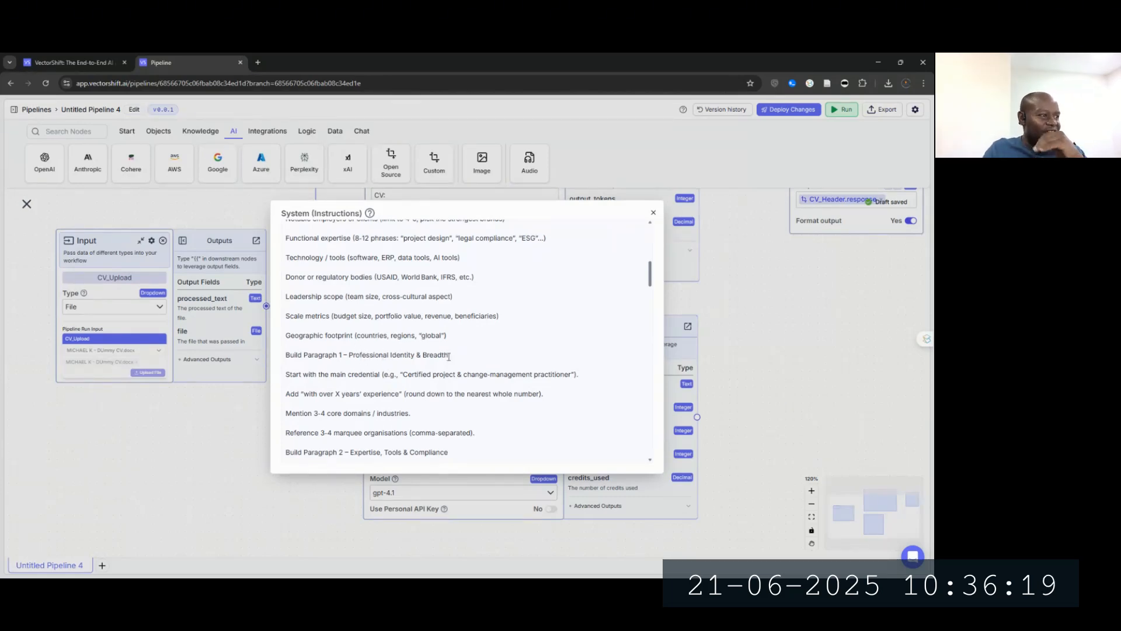
scroll(426, 362, "down", 1)
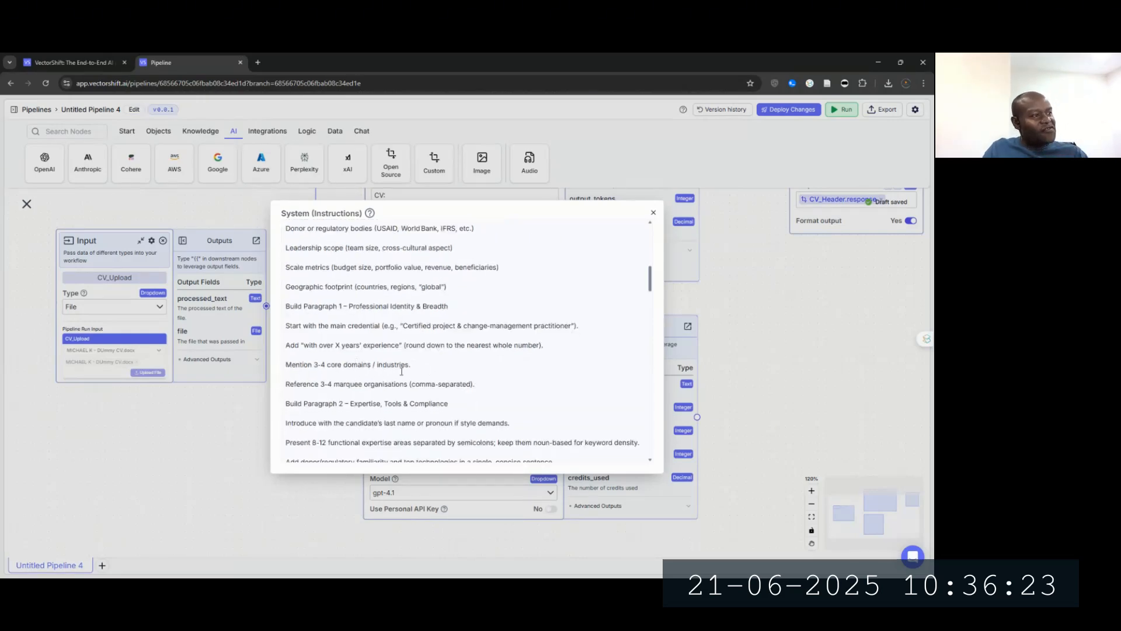
scroll(385, 365, "down", 2)
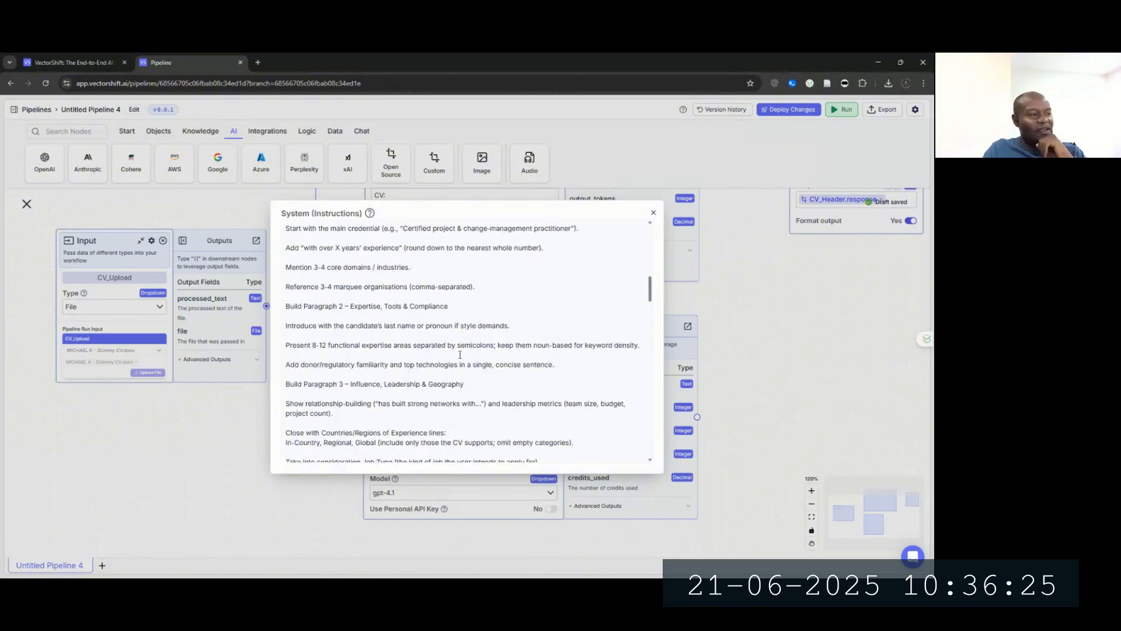
scroll(458, 362, "down", 1)
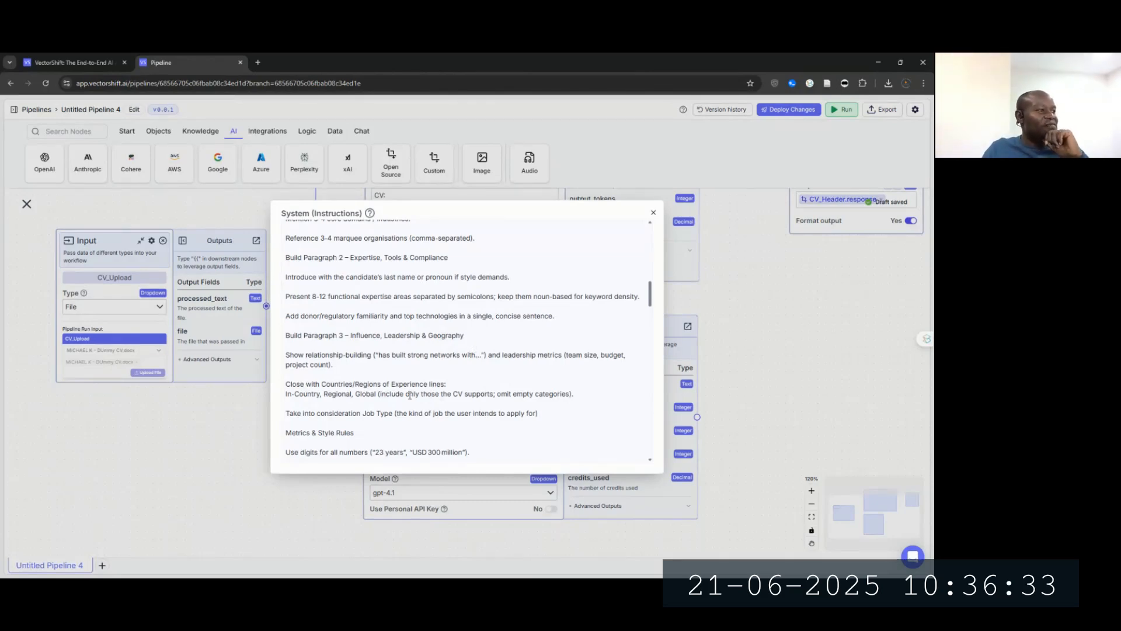
scroll(411, 394, "down", 1)
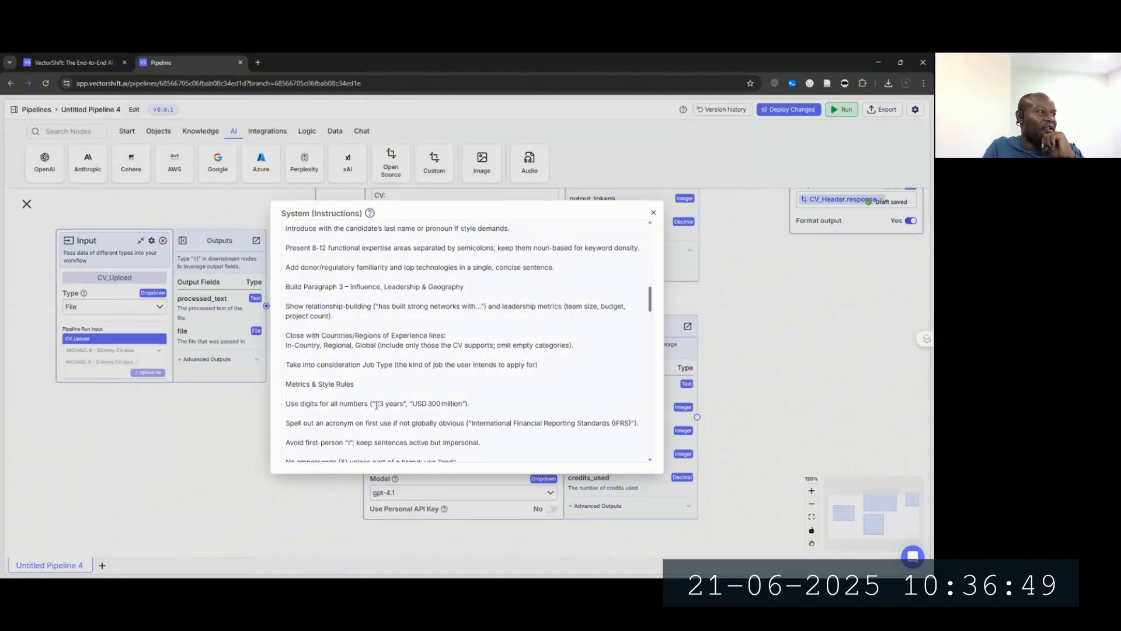
scroll(376, 400, "down", 2)
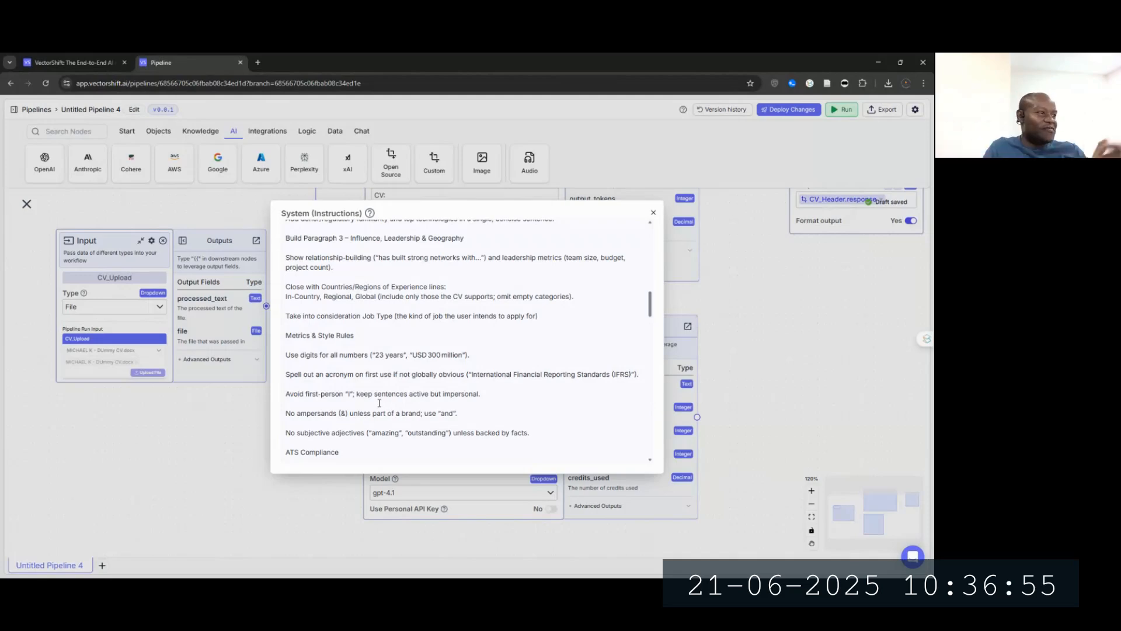
scroll(379, 403, "down", 3)
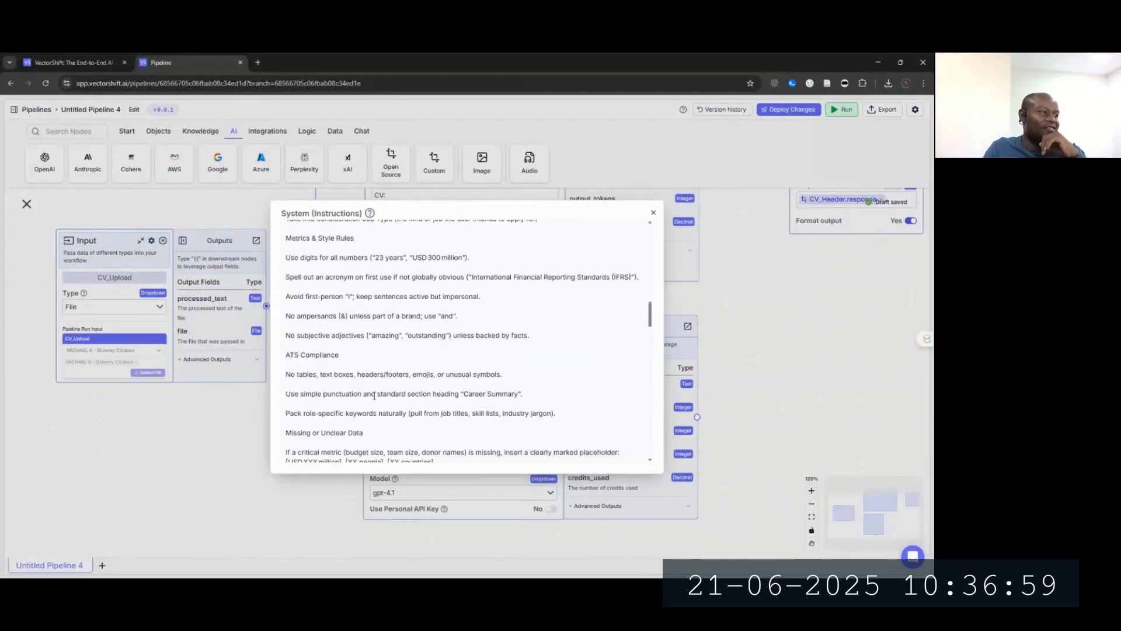
scroll(373, 403, "down", 3)
scroll(374, 395, "down", 2)
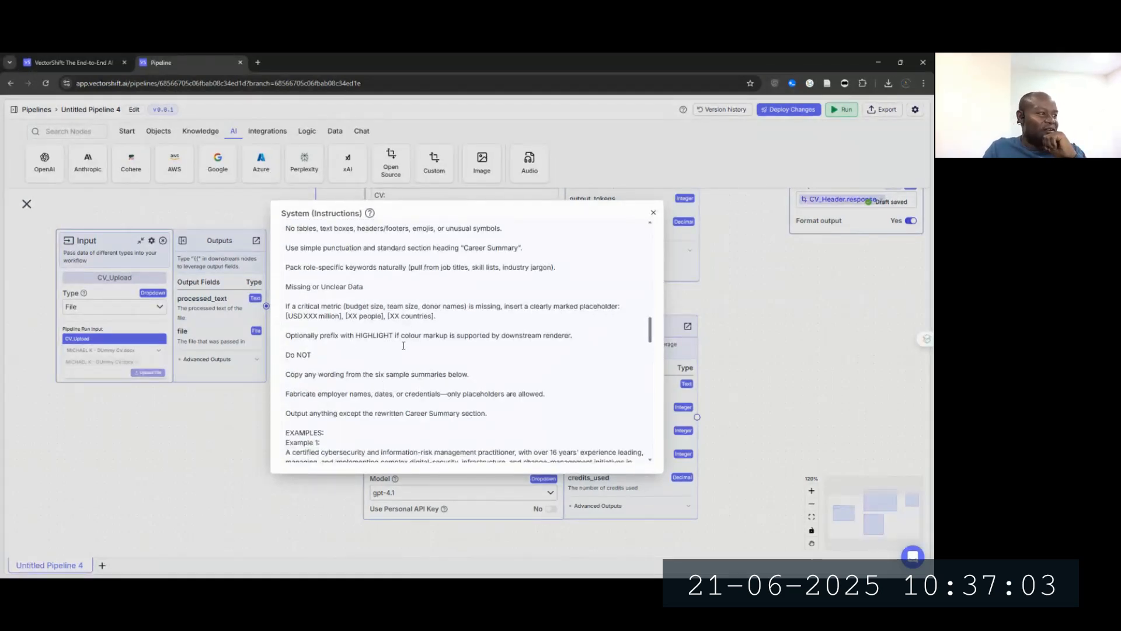
scroll(403, 348, "down", 5)
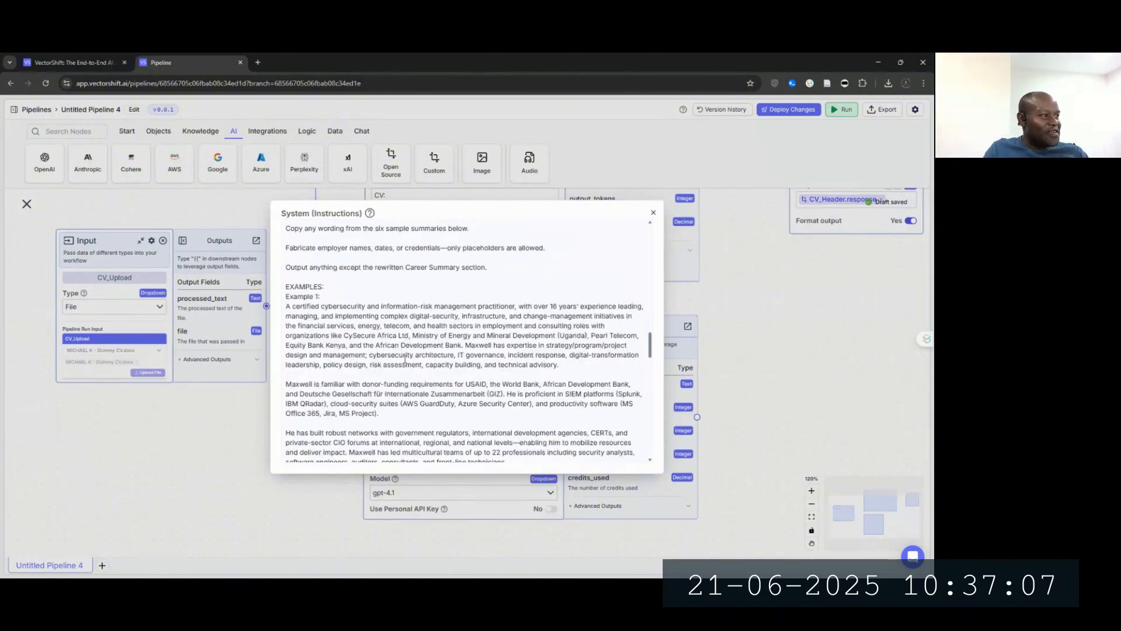
scroll(409, 350, "down", 8)
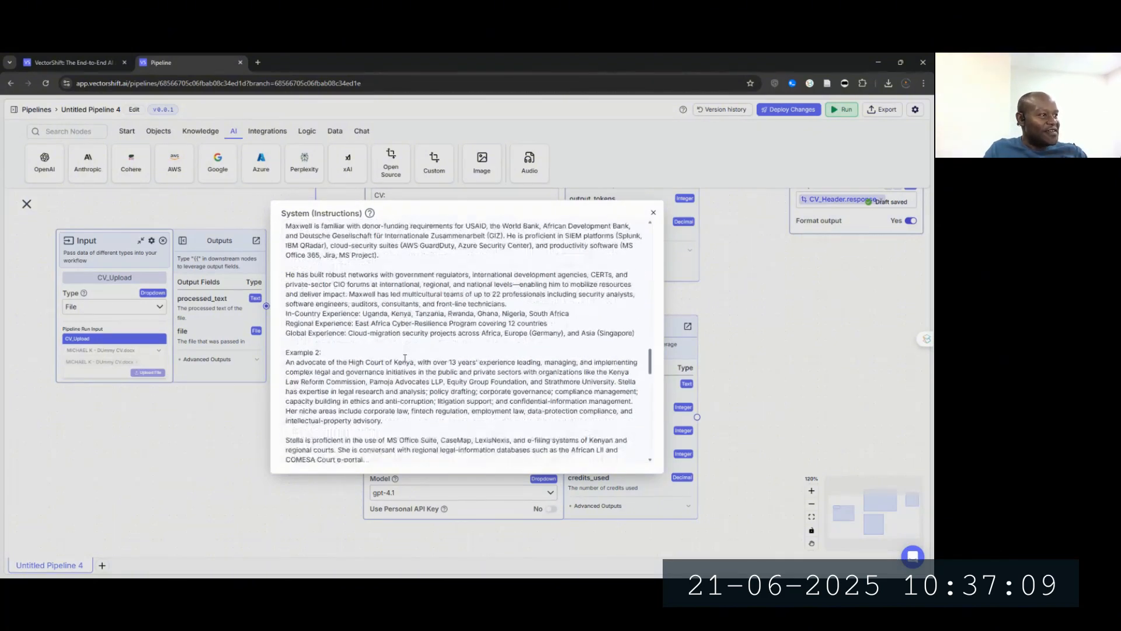
scroll(412, 338, "down", 7)
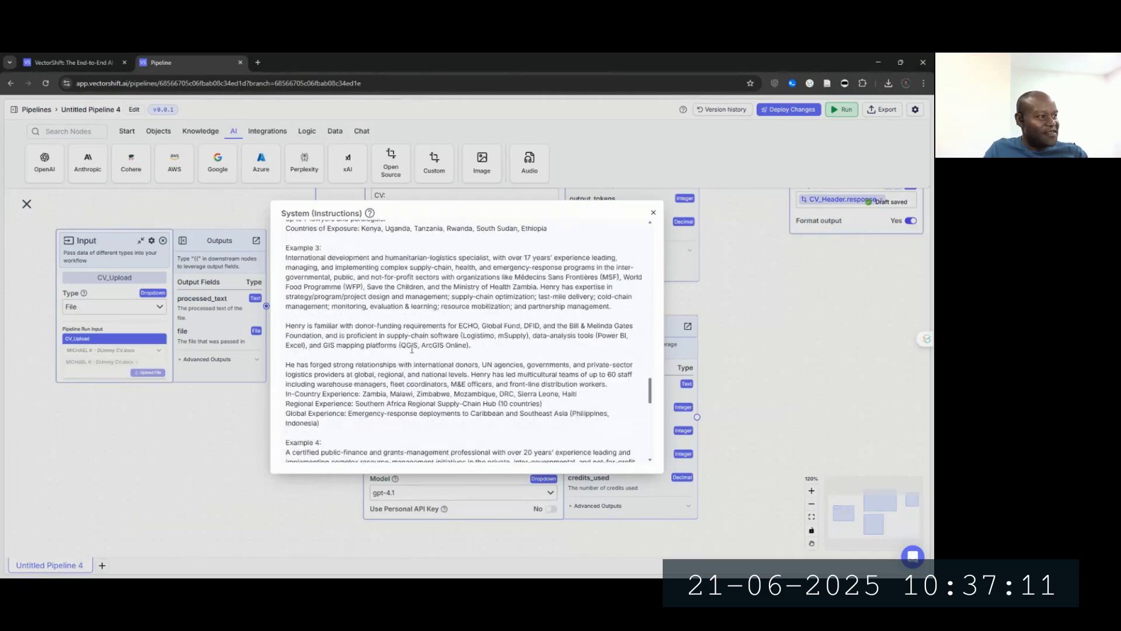
scroll(409, 341, "down", 14)
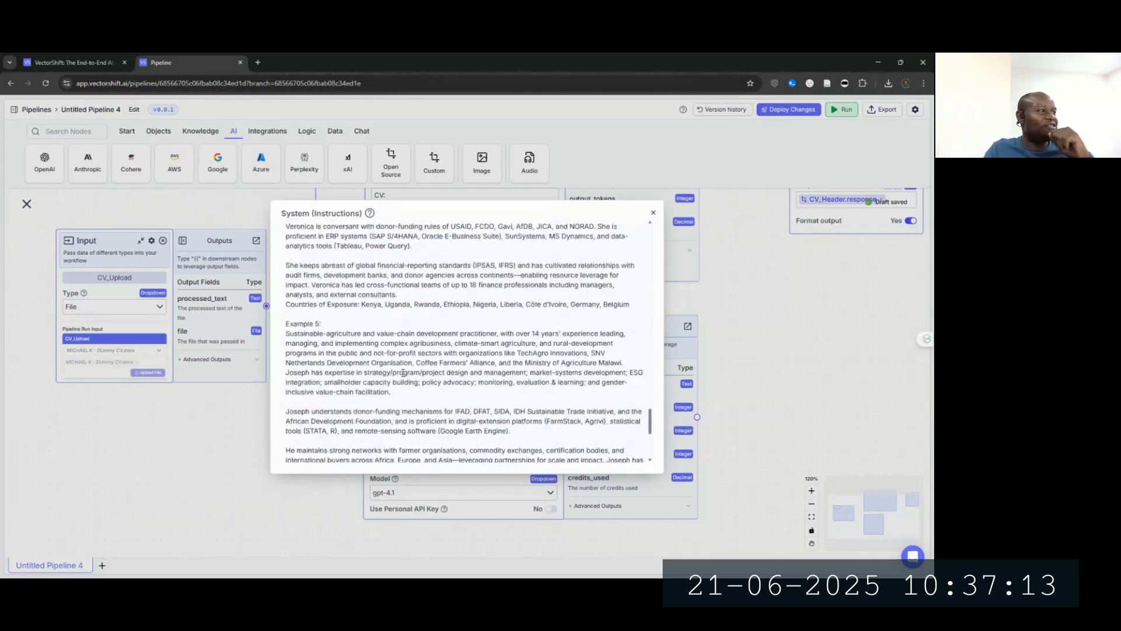
scroll(403, 368, "down", 4)
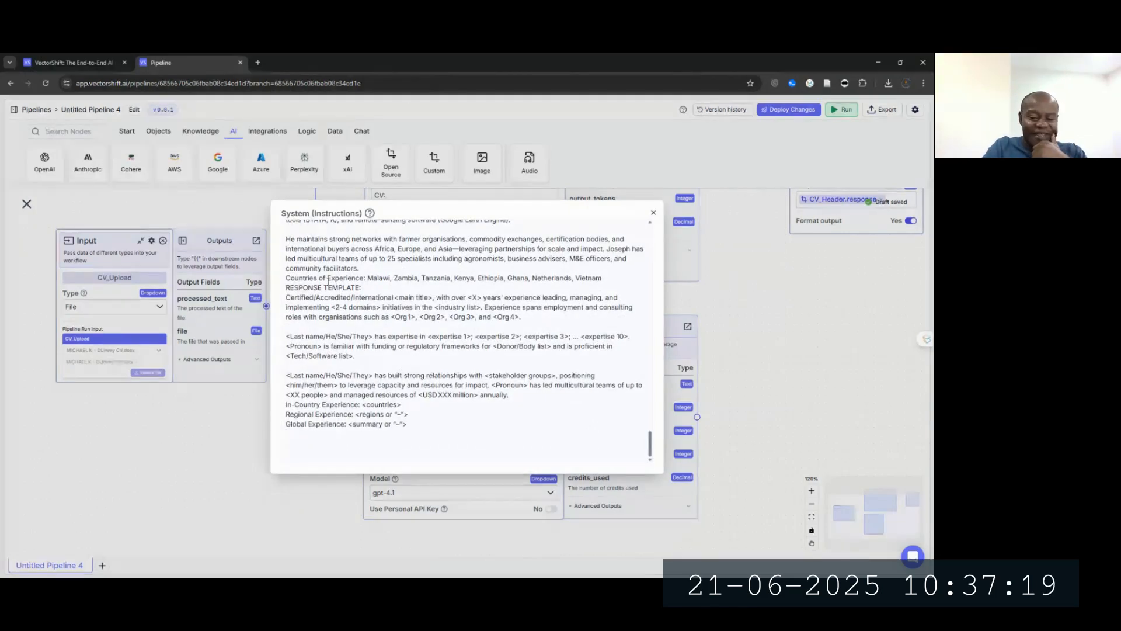
Step: Insert a blank line before the RESPONSE TEMPLATE heading and close the expanded system instructions
key("Return")
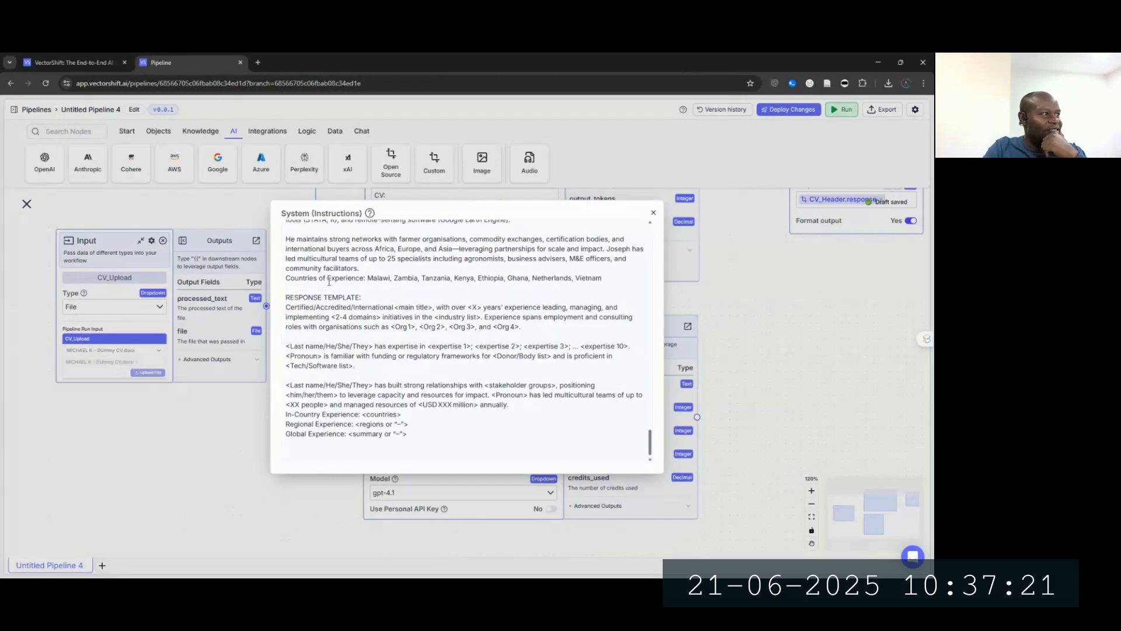
left_click(651, 215)
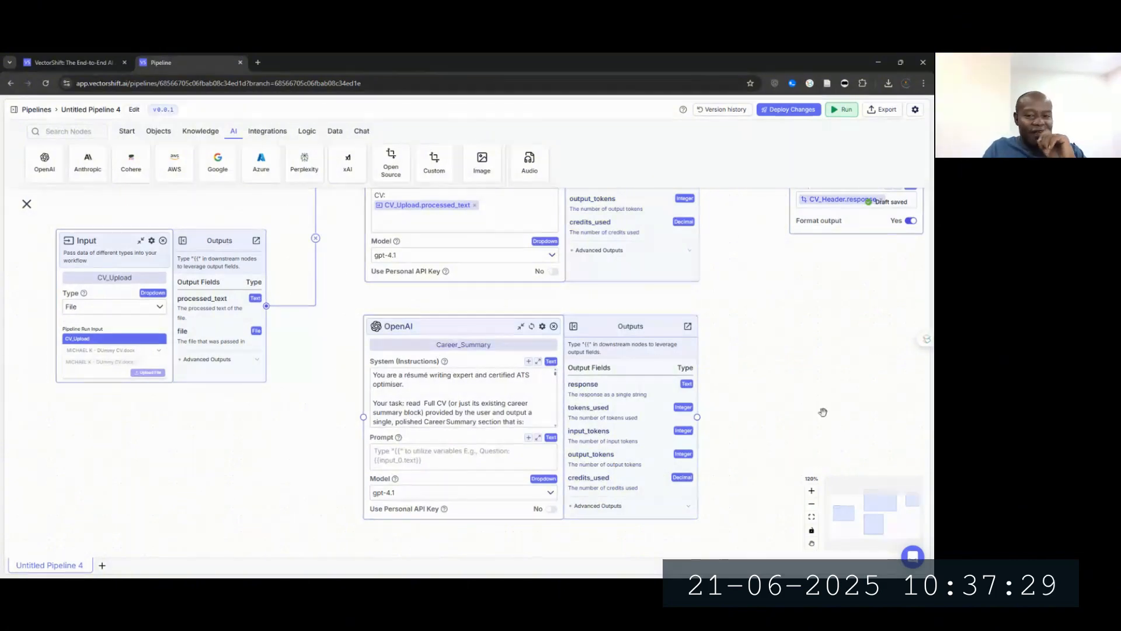
key("alt+Tab")
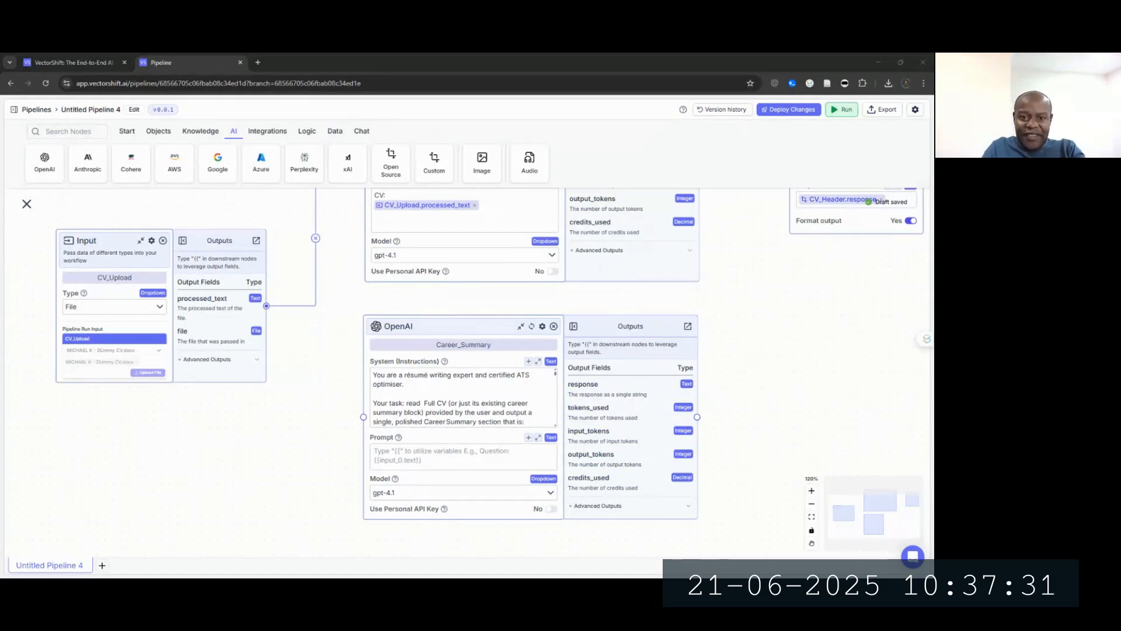
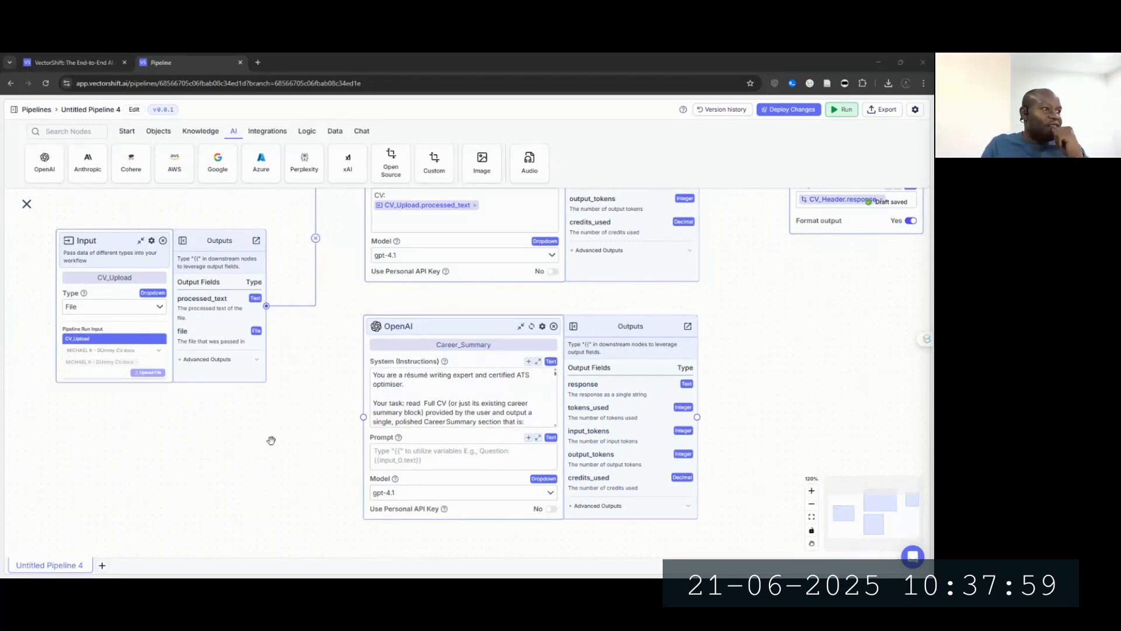
Step: Adjust the Career_Summary node's horizontal position so that it lines up beneath the CV_Header node
left_click_drag(482, 326, 496, 326)
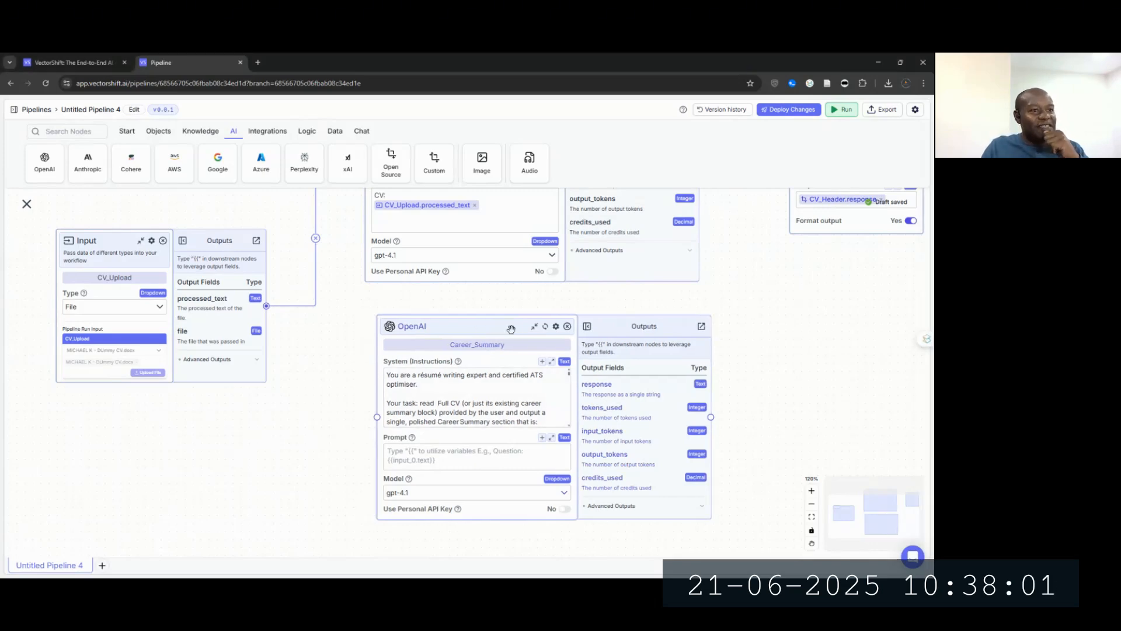
left_click_drag(800, 318, 716, 358)
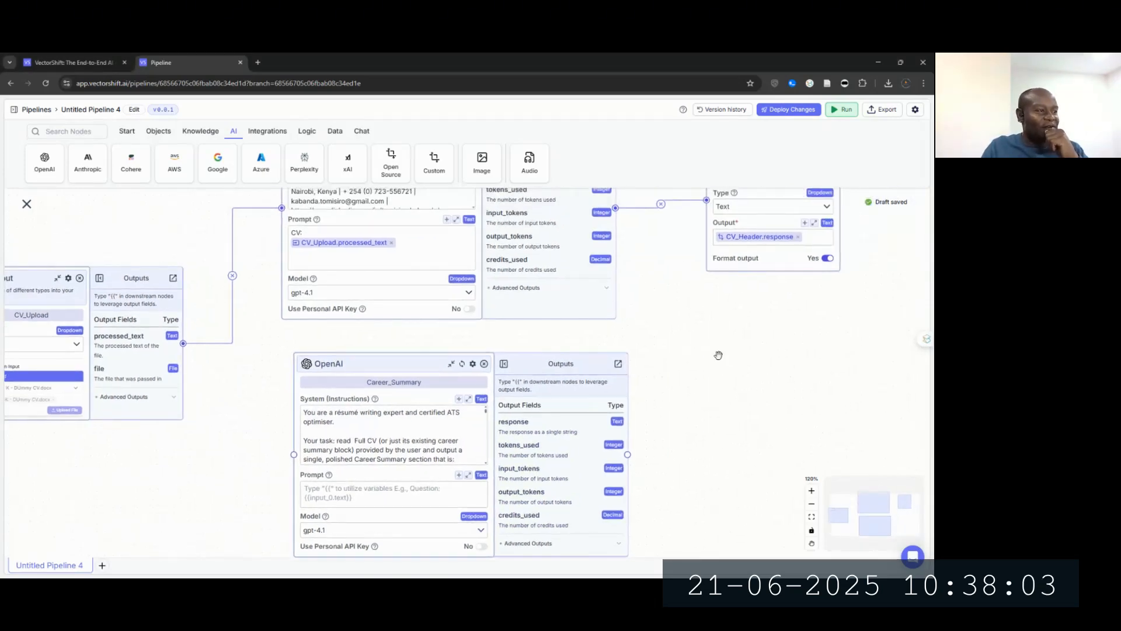
left_click_drag(416, 365, 409, 366)
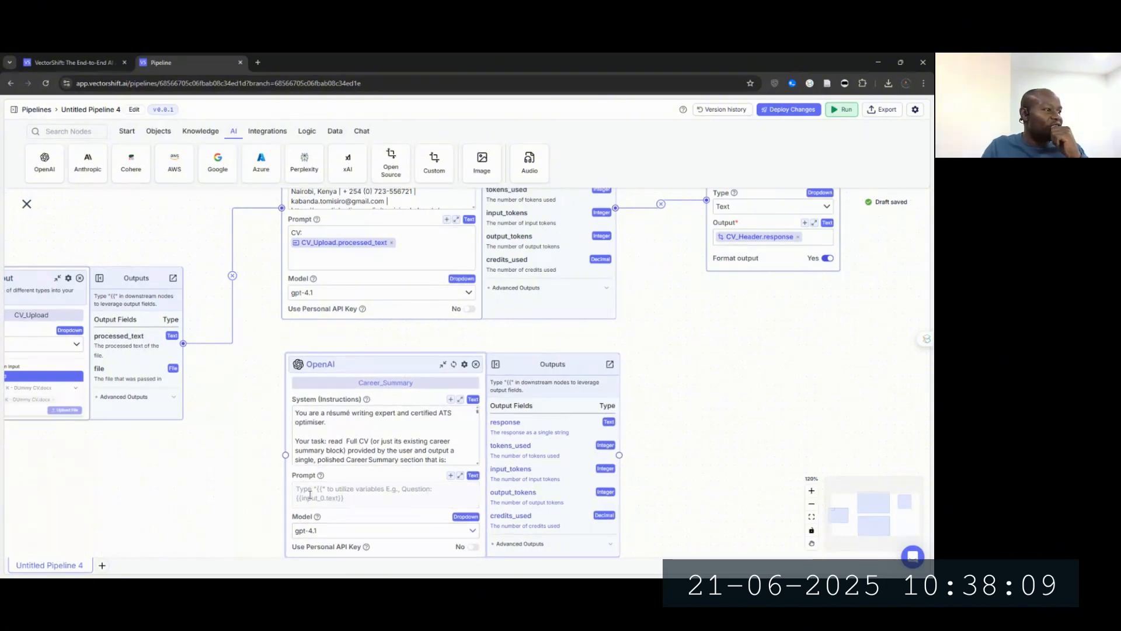
Step: In the Career_Summary system instructions, add ", the Job Type" after "provided by the user" in the task sentence
scroll(380, 437, "down", 1)
scroll(380, 437, "down", 2)
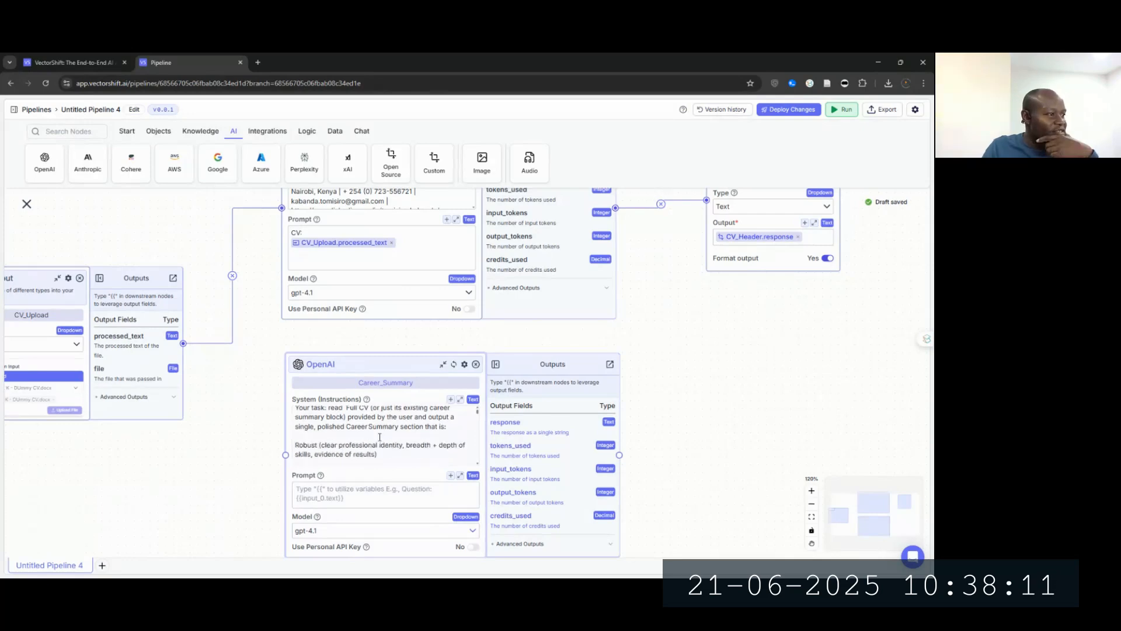
scroll(380, 437, "up", 3)
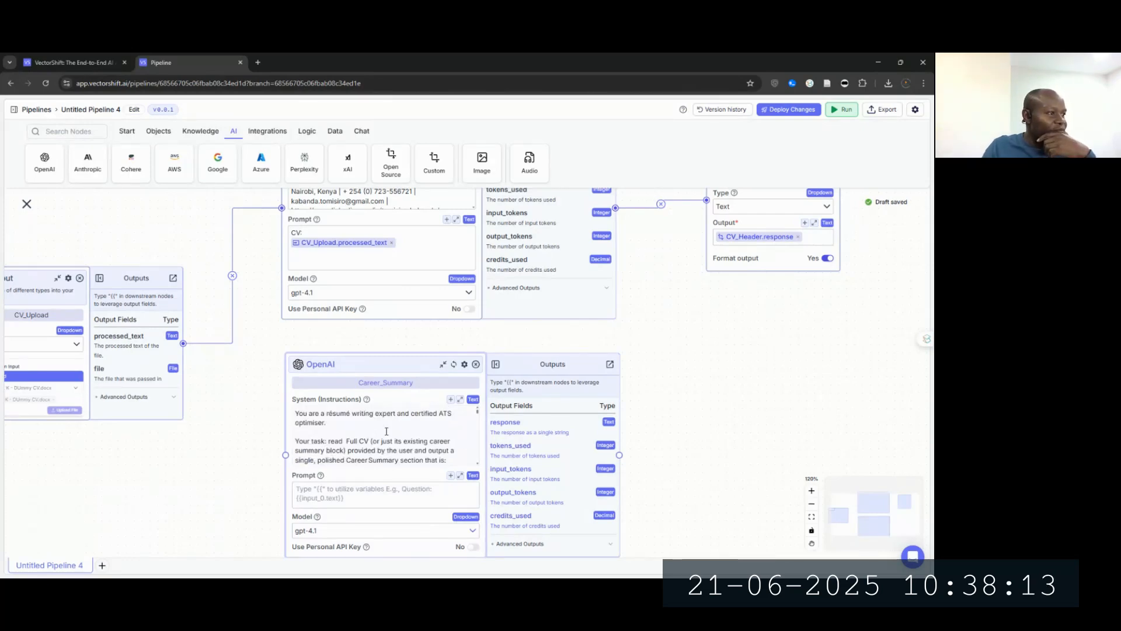
left_click(459, 401)
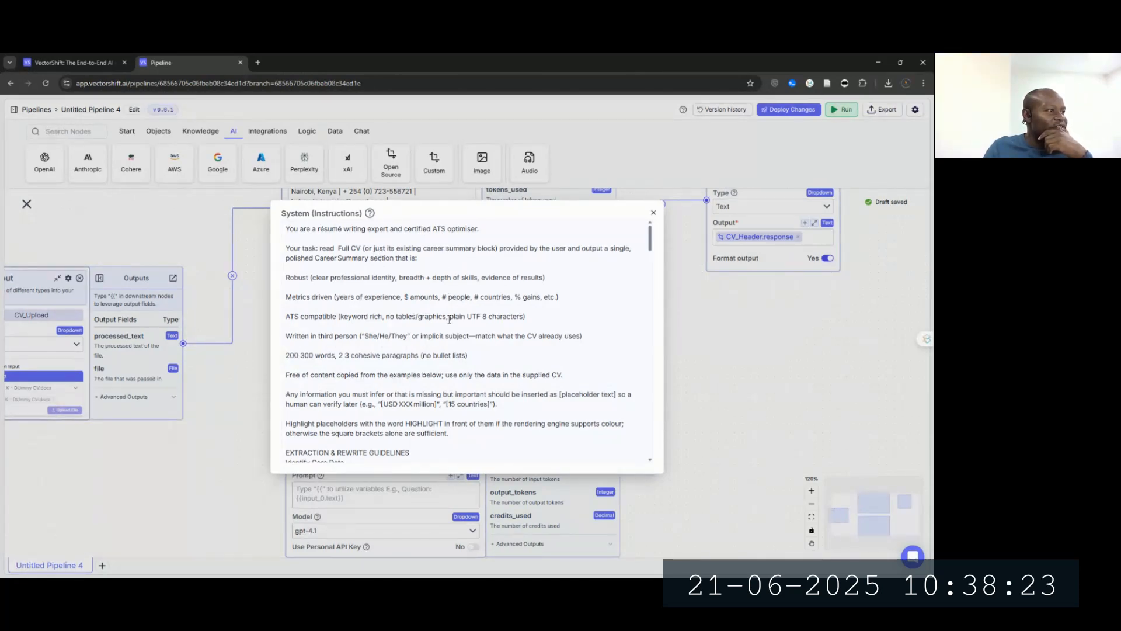
scroll(446, 297, "down", 2)
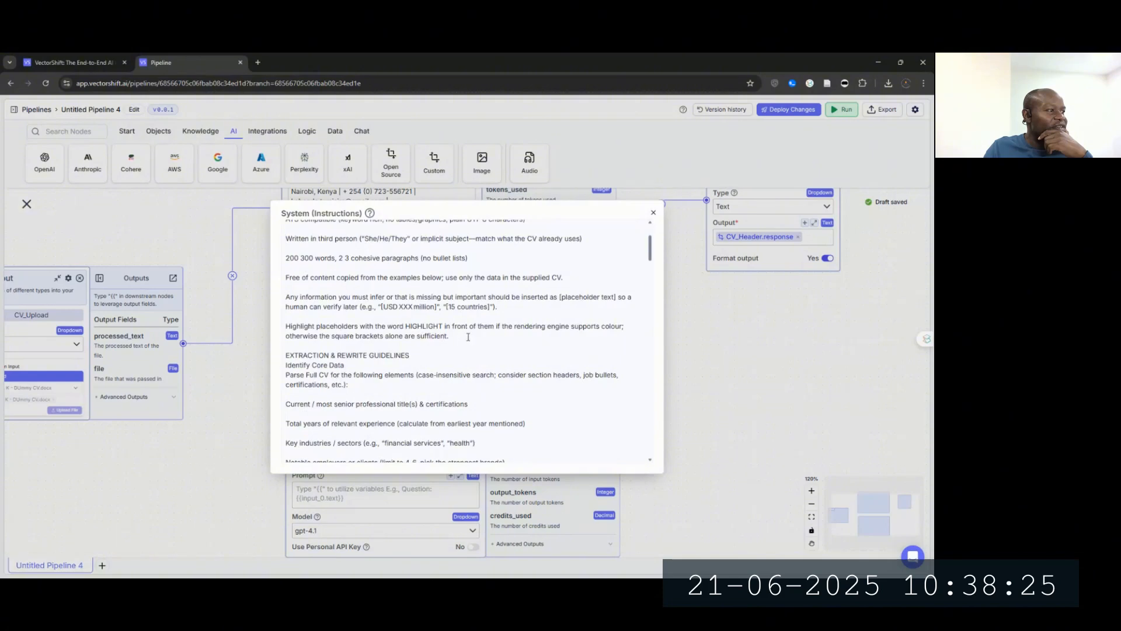
scroll(510, 310, "up", 2)
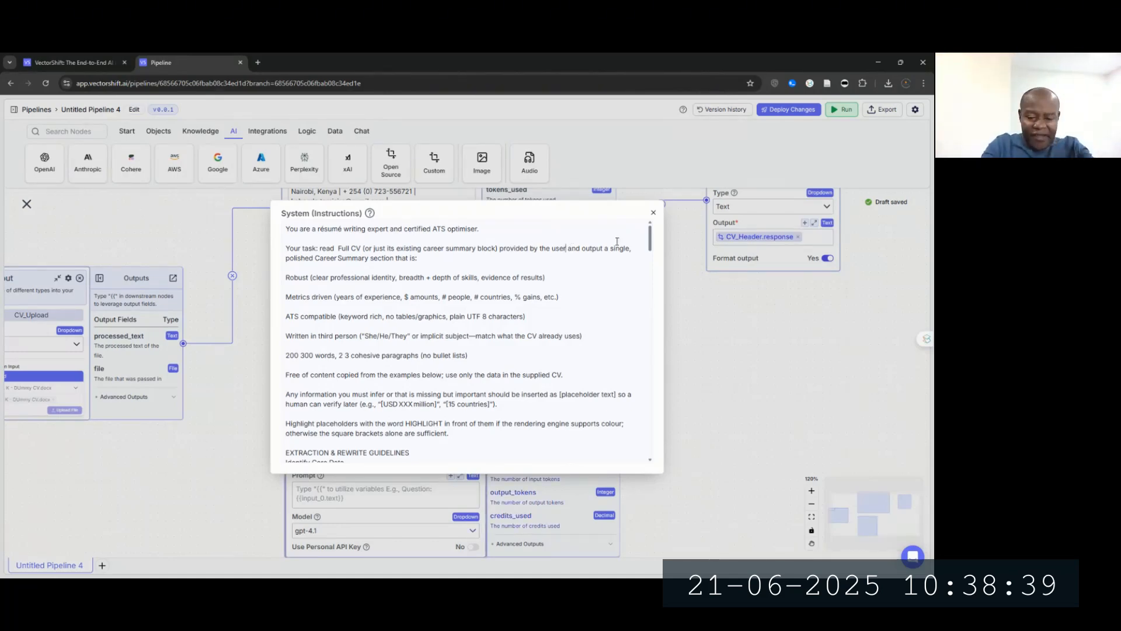
type(", the")
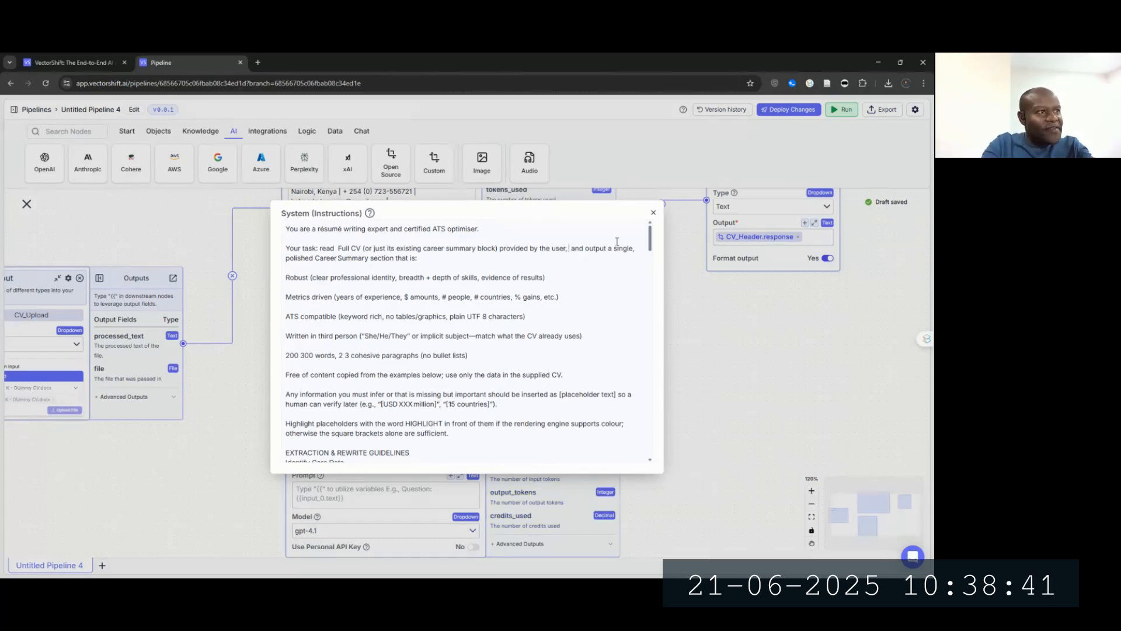
type(" Job Ty")
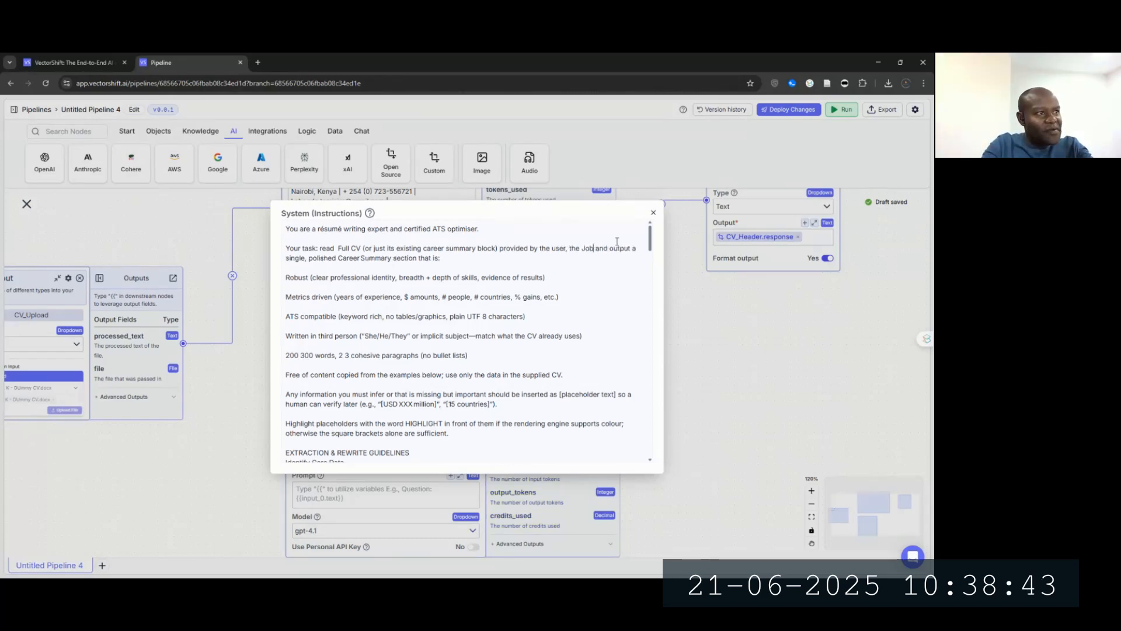
type("pe")
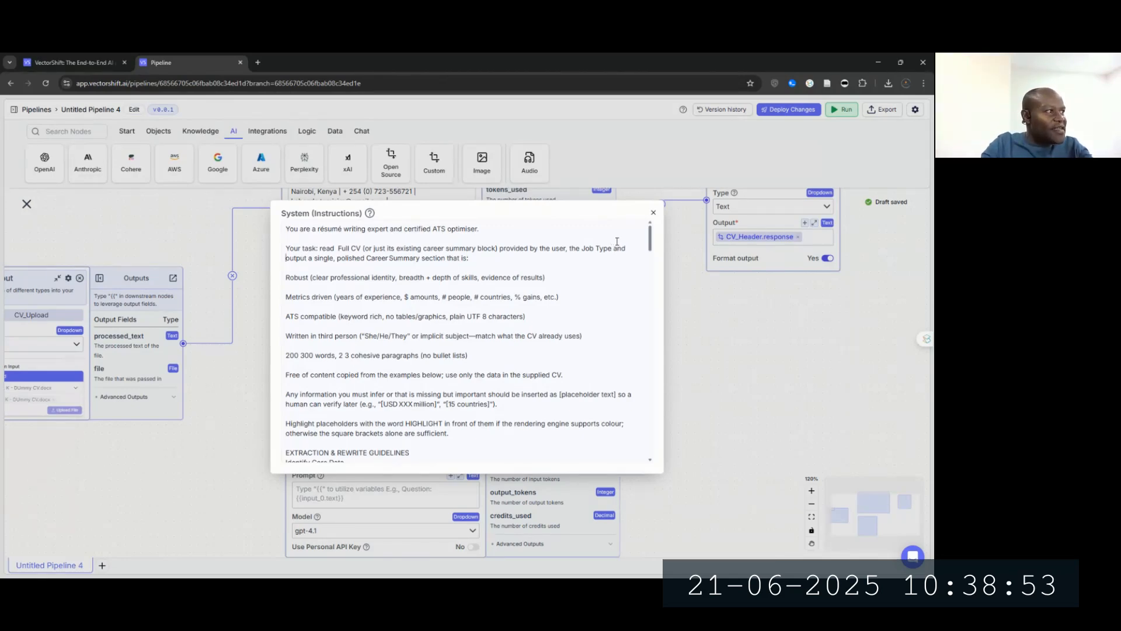
Step: Add "tailor the career summary to the Job Type." after "and", start the following sentence with "Output", and close the expanded instructions
type("tailor")
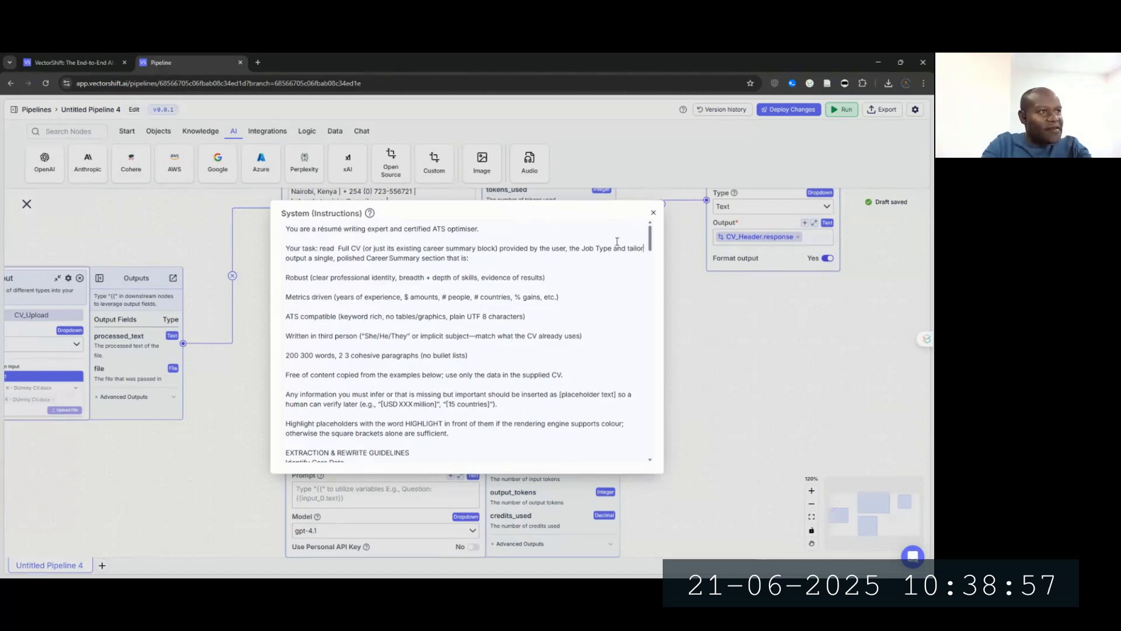
type(" the ca ")
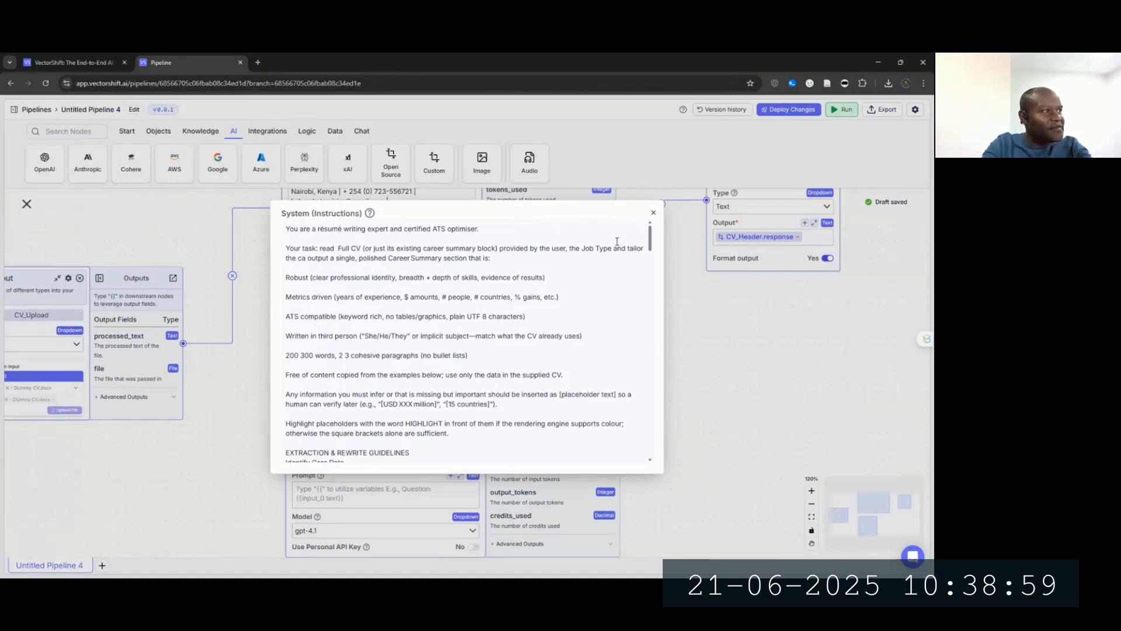
type("reer")
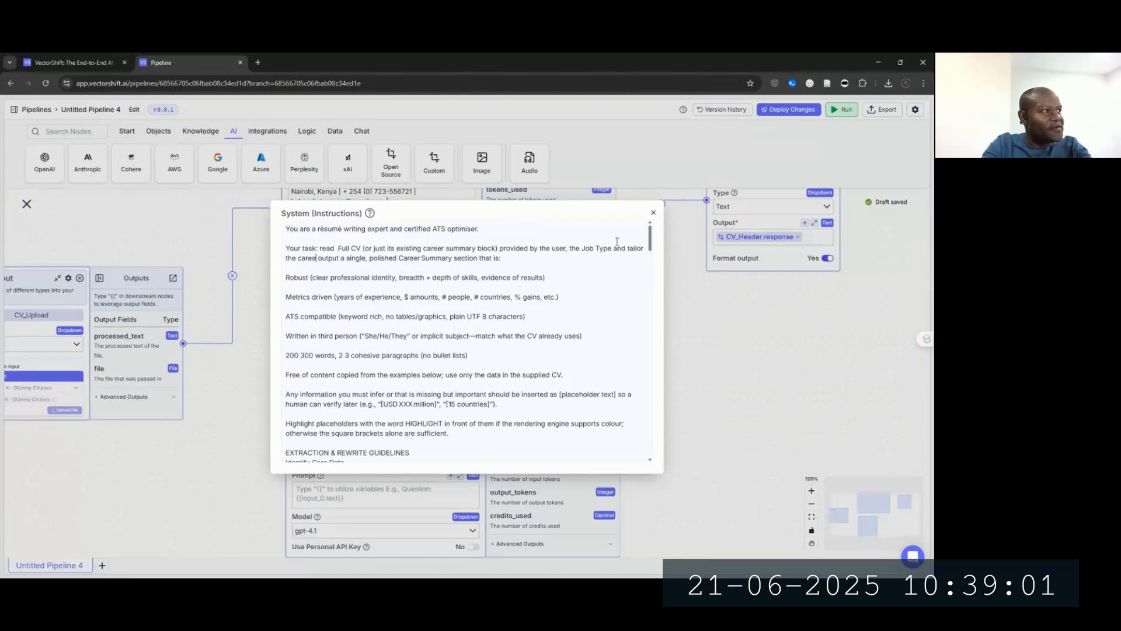
type(" summary to the")
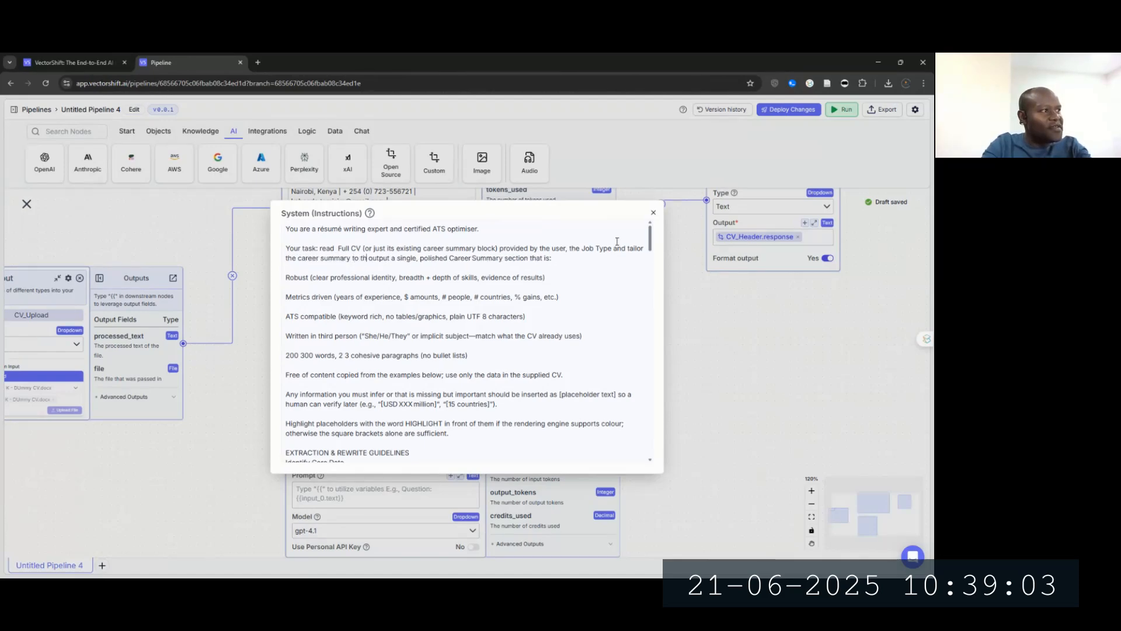
type(" Job T")
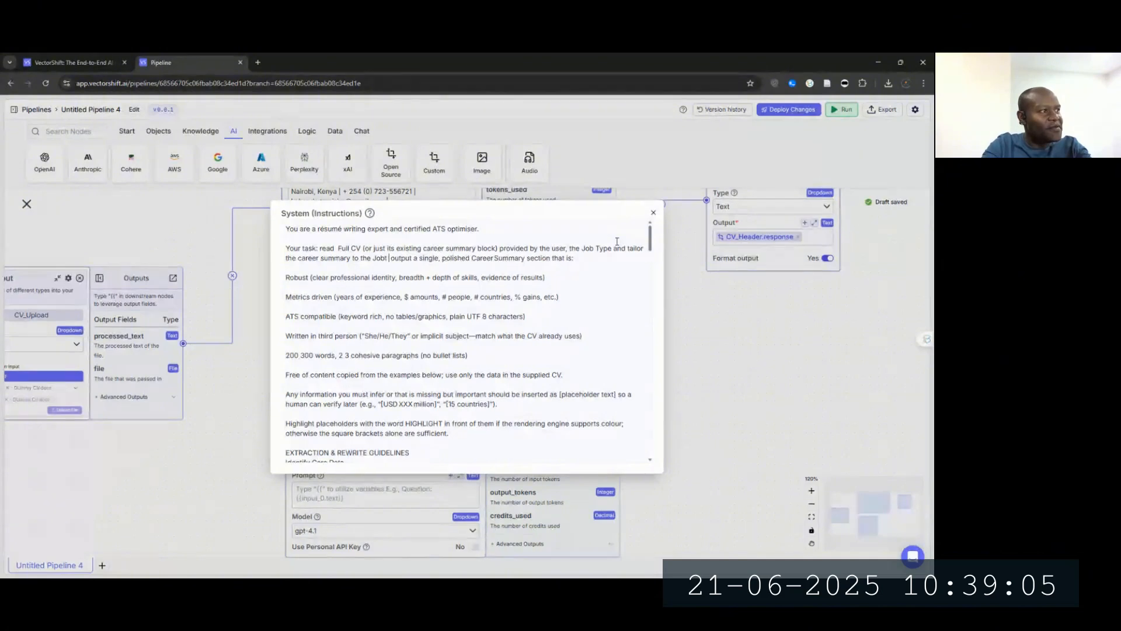
type("ype.")
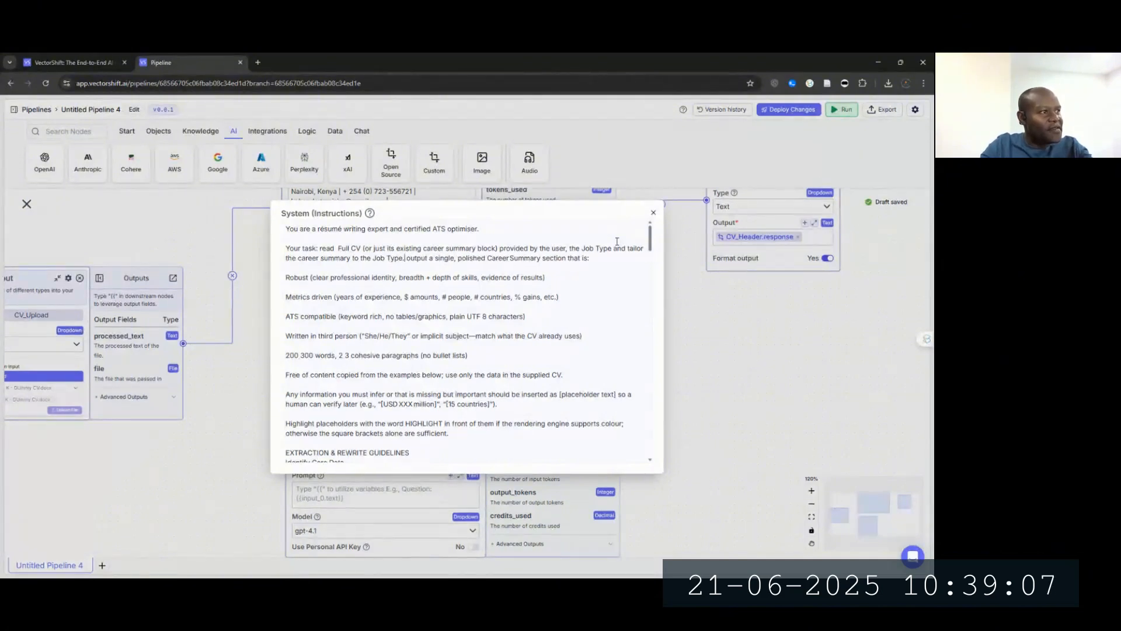
key("shift+Right")
type("O")
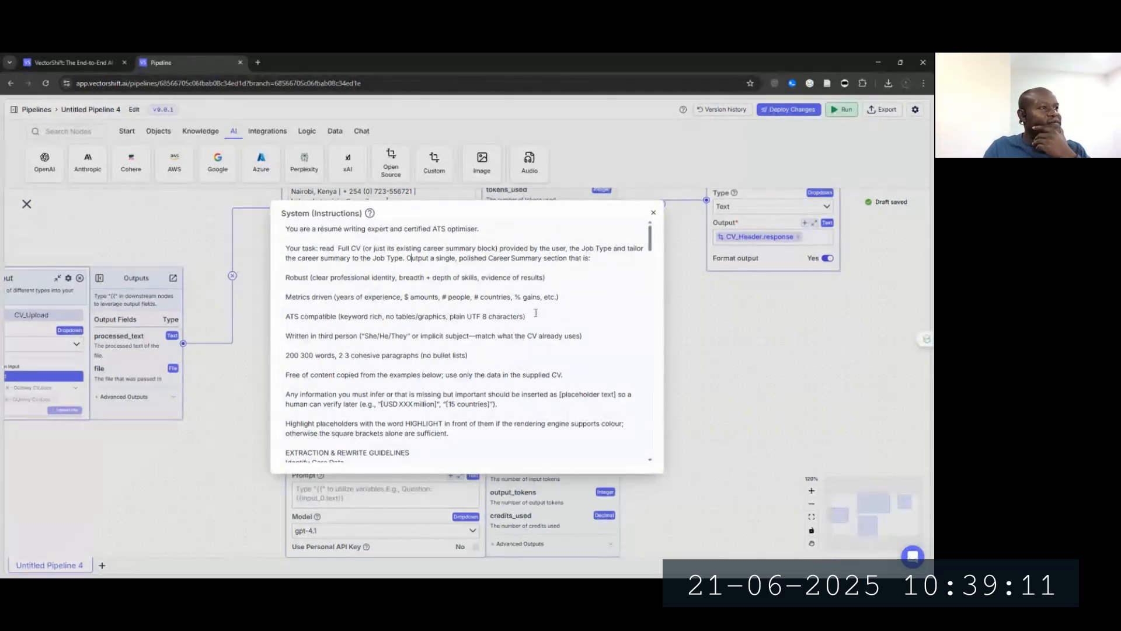
scroll(536, 313, "down", 1)
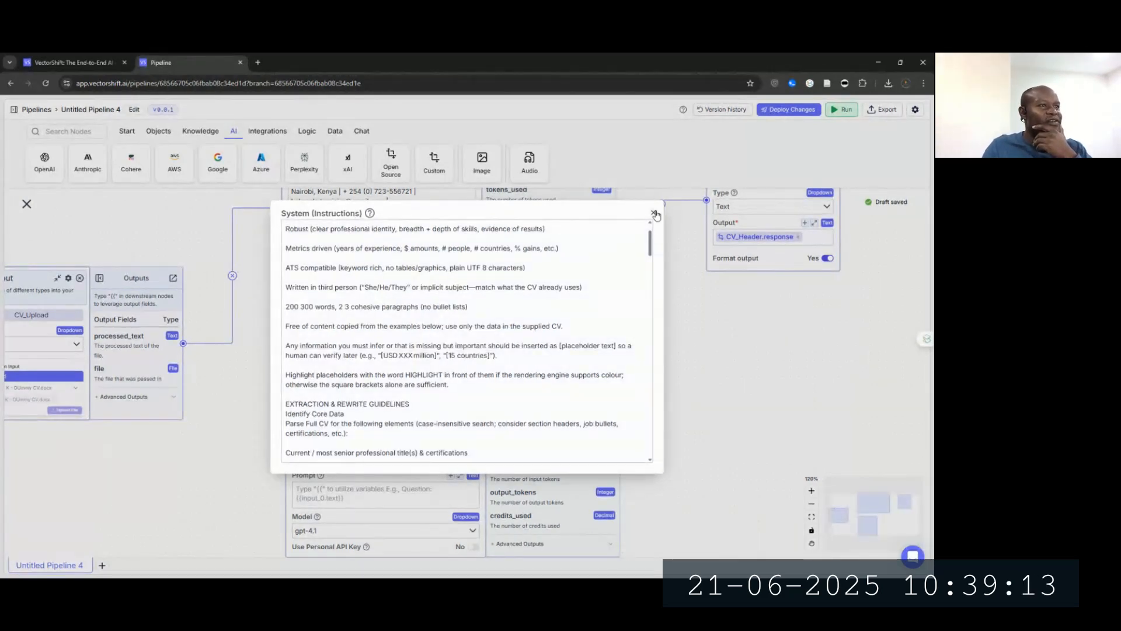
left_click(654, 214)
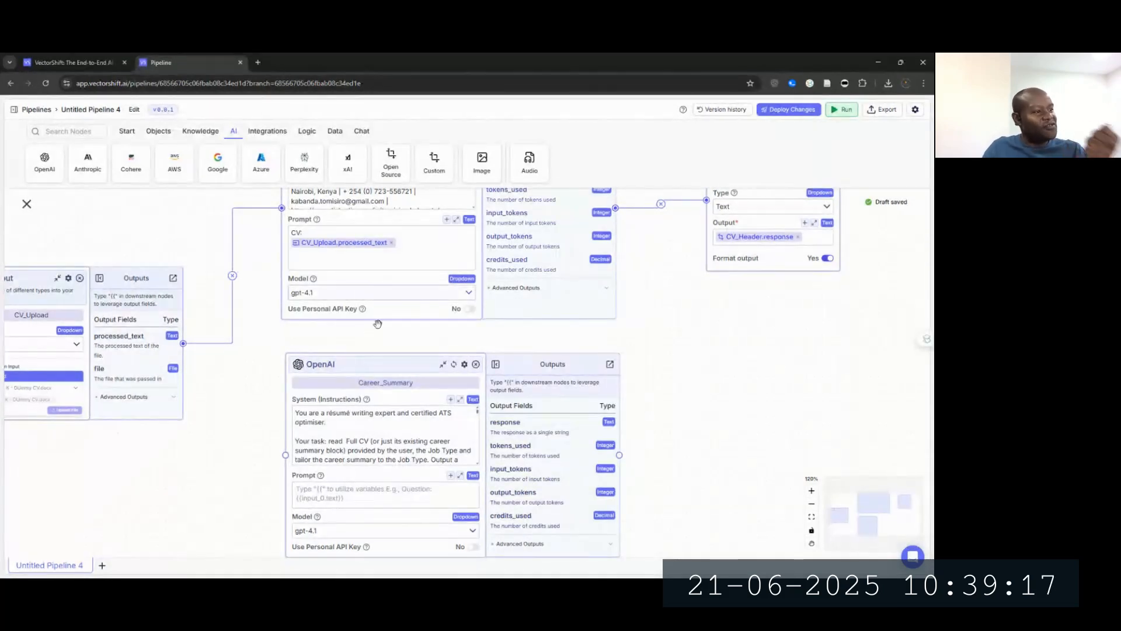
Step: Add a text Input node named Job_Type to the pipeline and place it beneath the CV_Upload node
scroll(419, 437, "down", 5)
scroll(419, 437, "down", 3)
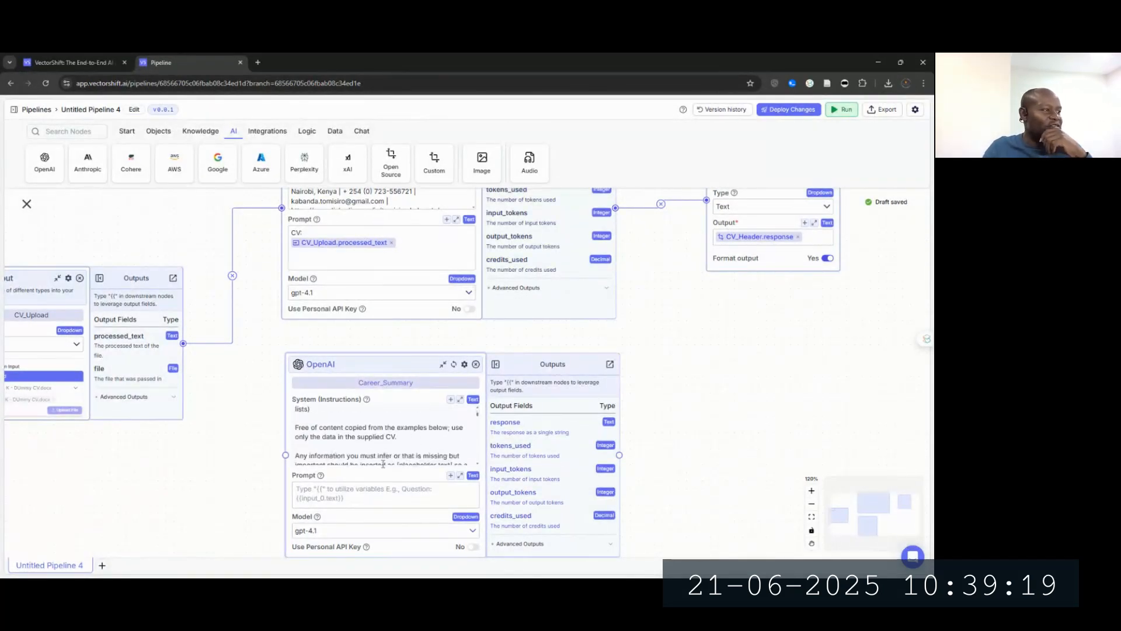
left_click_drag(178, 479, 293, 416)
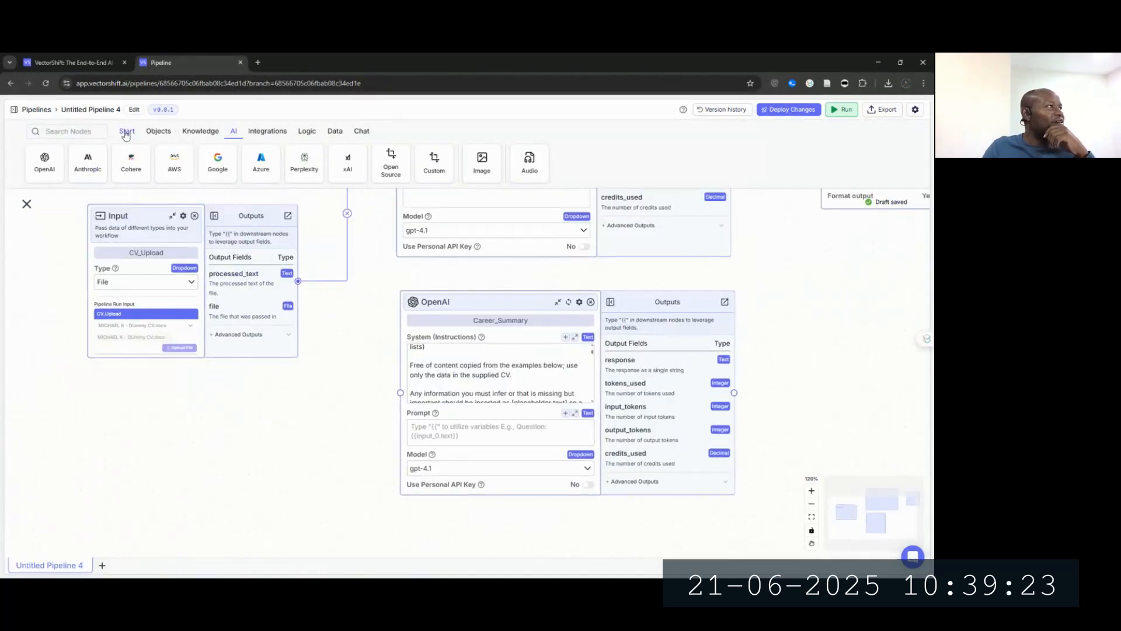
left_click(127, 132)
left_click_drag(44, 159, 124, 425)
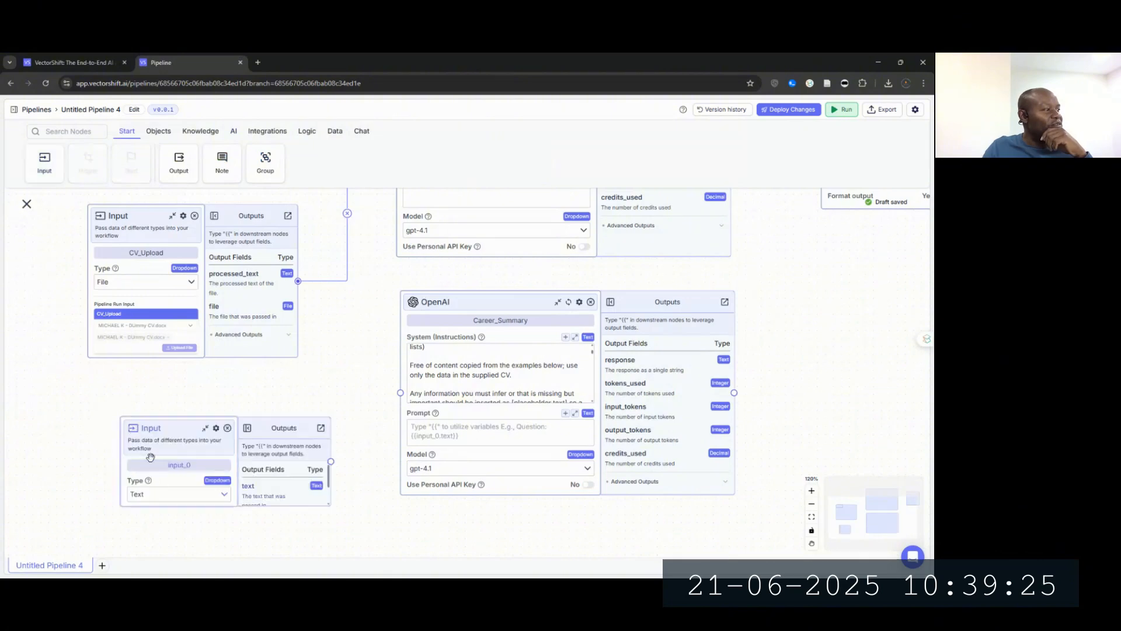
left_click(160, 463)
key("BackSpace")
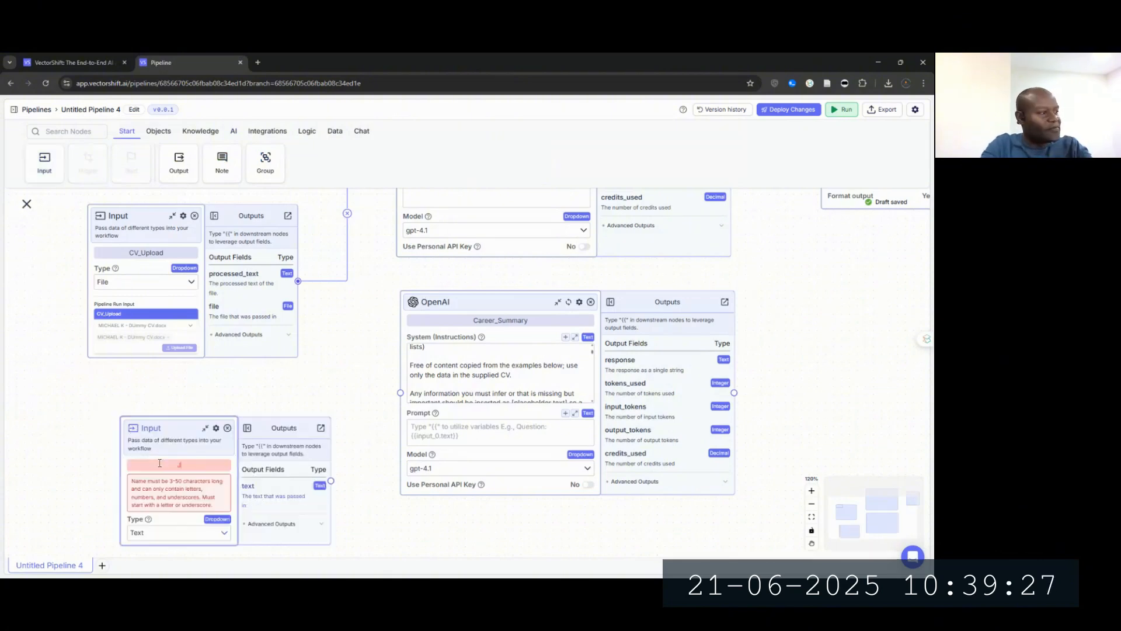
type("Job_")
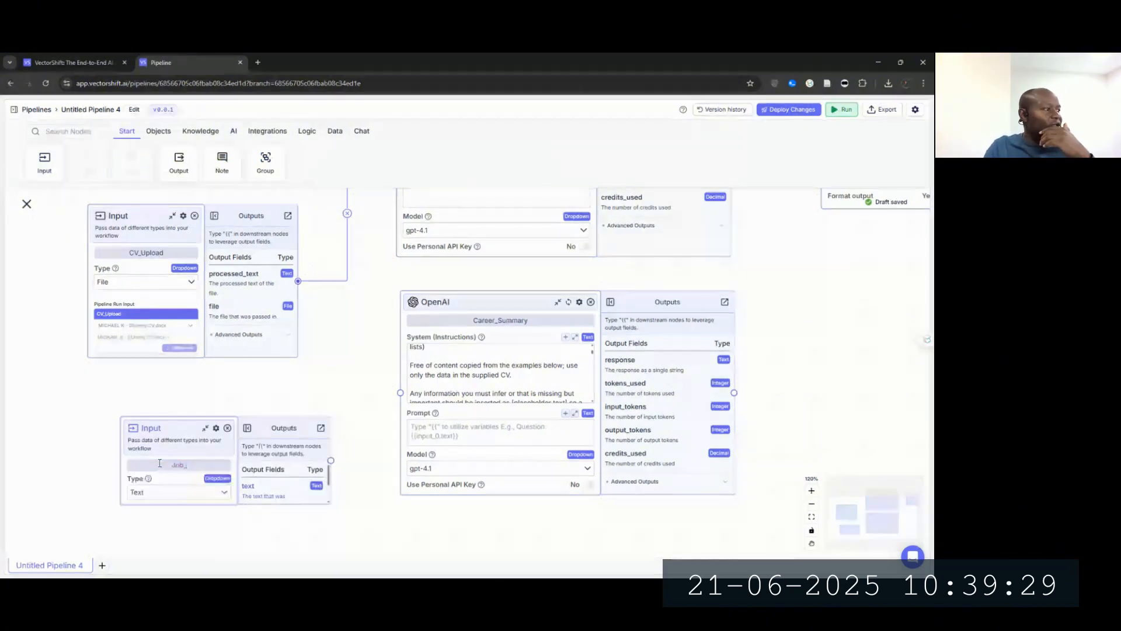
type("Type")
left_click_drag(143, 419, 100, 401)
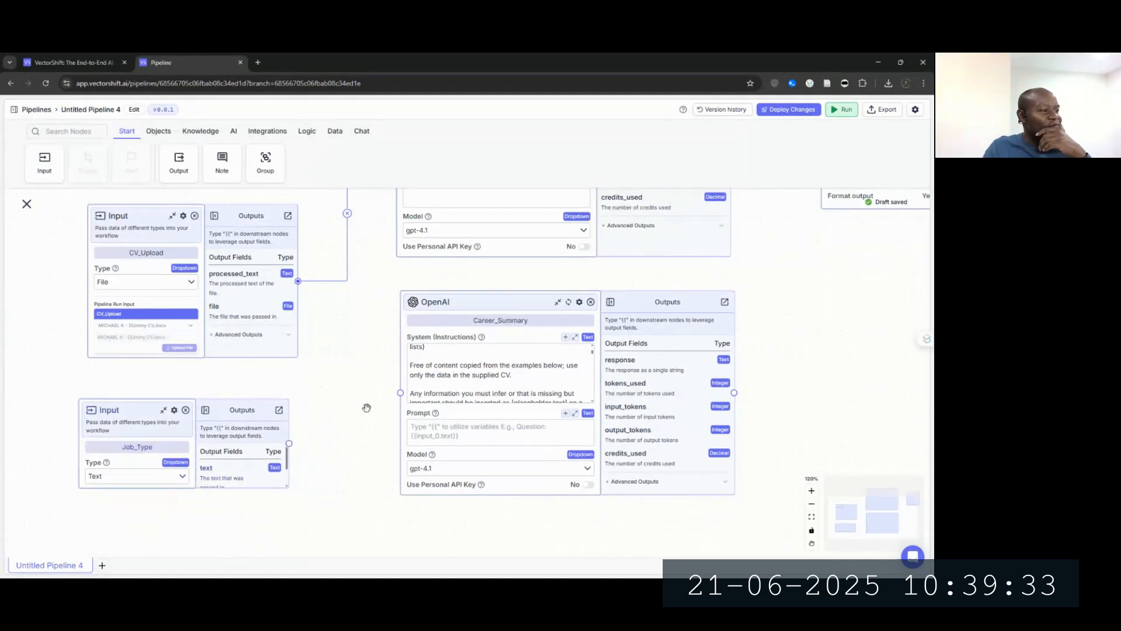
Step: Enter the labels "Full CV:" and "Job Type:" in the Career_Summary prompt, with blank lines between them
left_click_drag(367, 407, 349, 442)
left_click(437, 463)
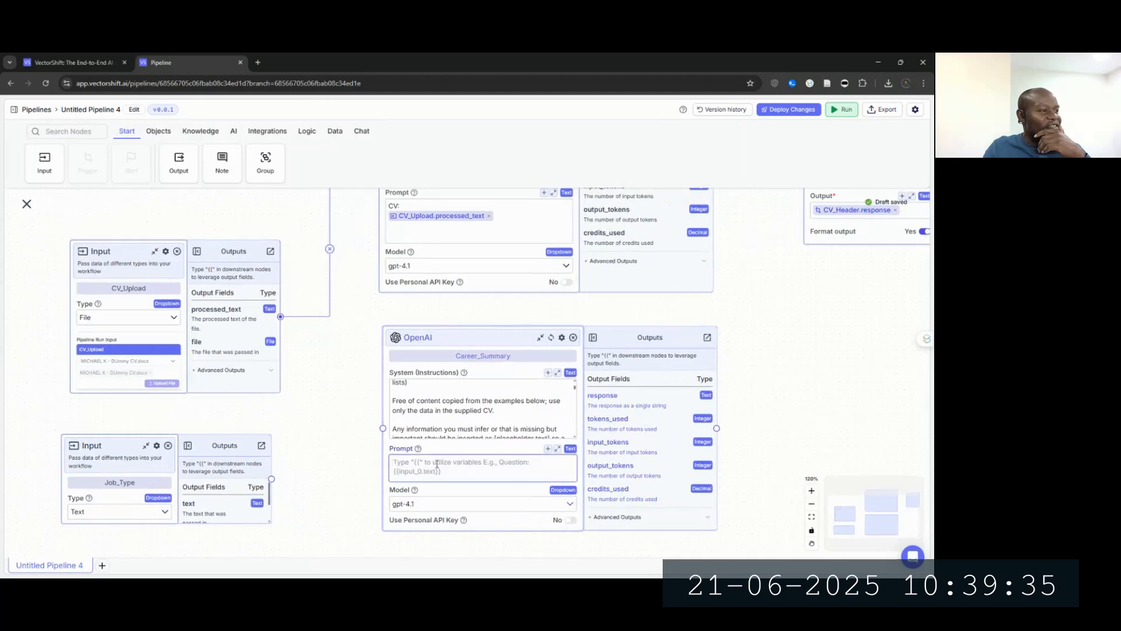
type("F")
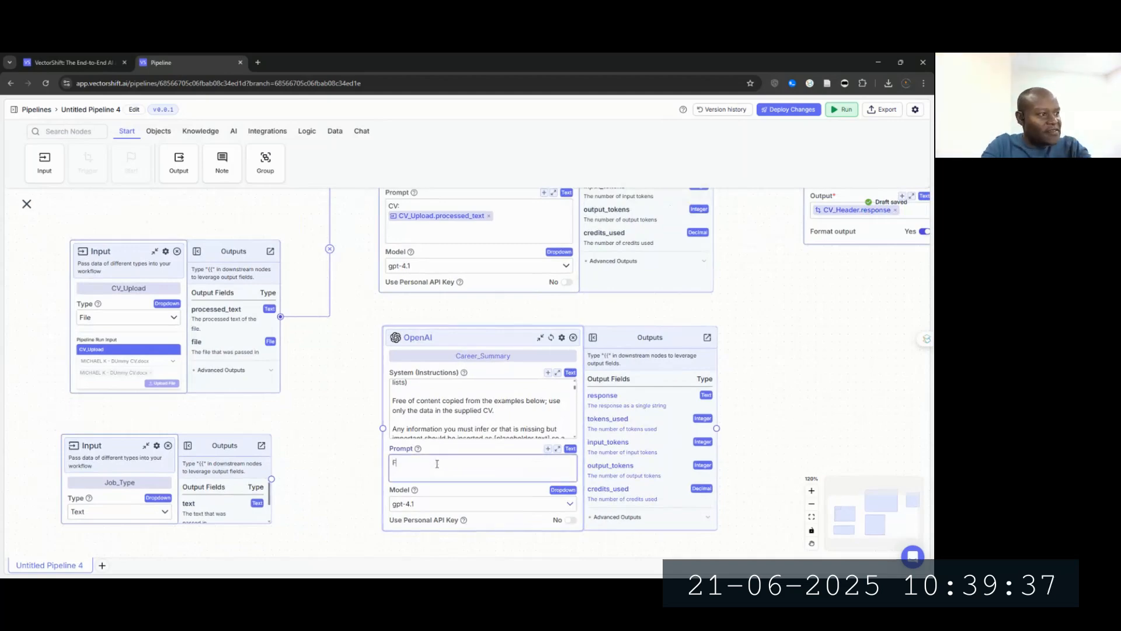
type("y=")
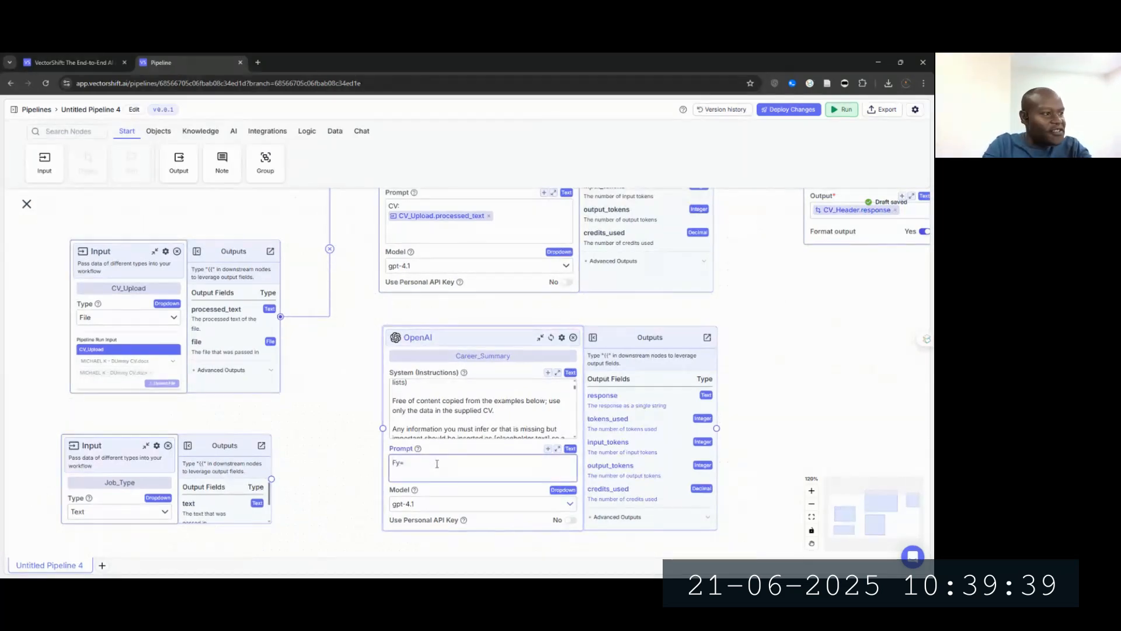
key("BackSpace")
type("u")
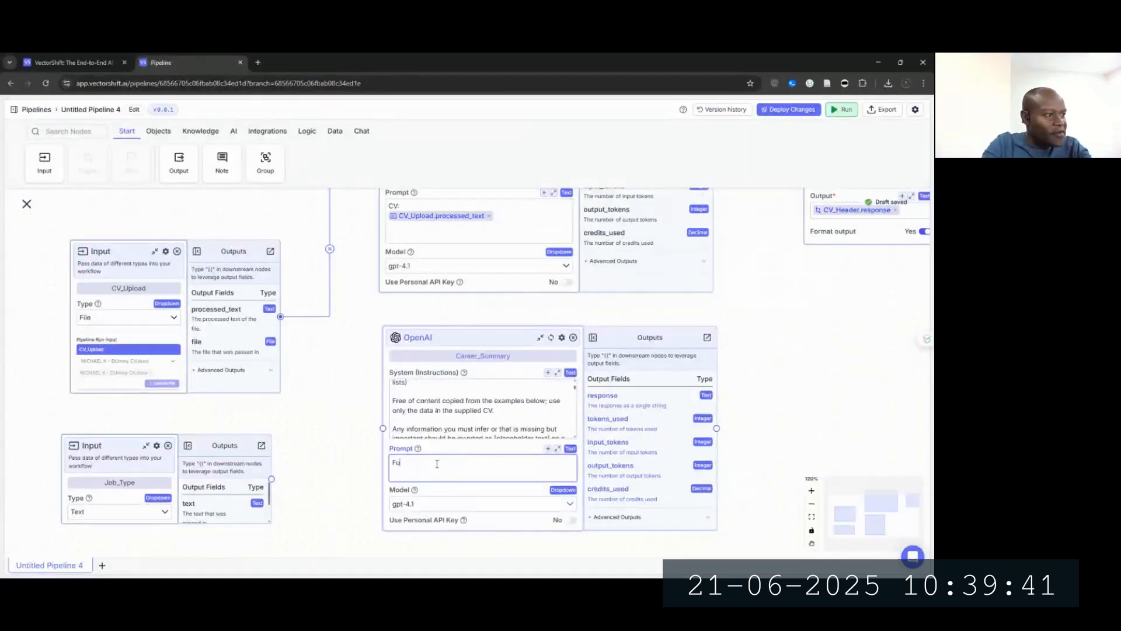
type("ll CV:")
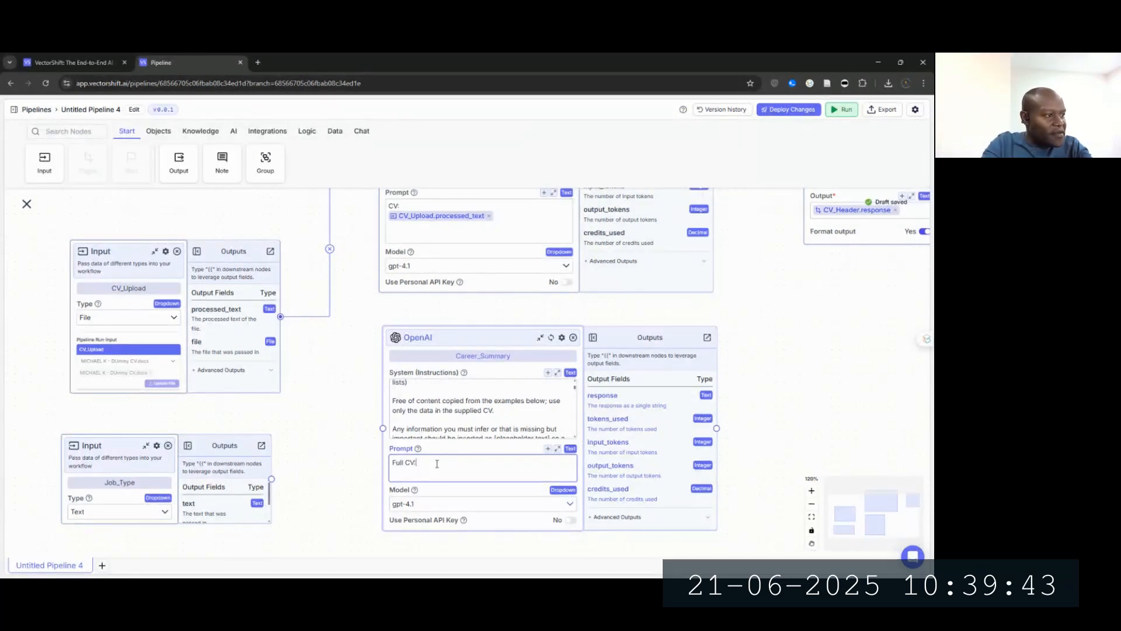
key("Return")
key("Return")
key("Return")
key("Return")
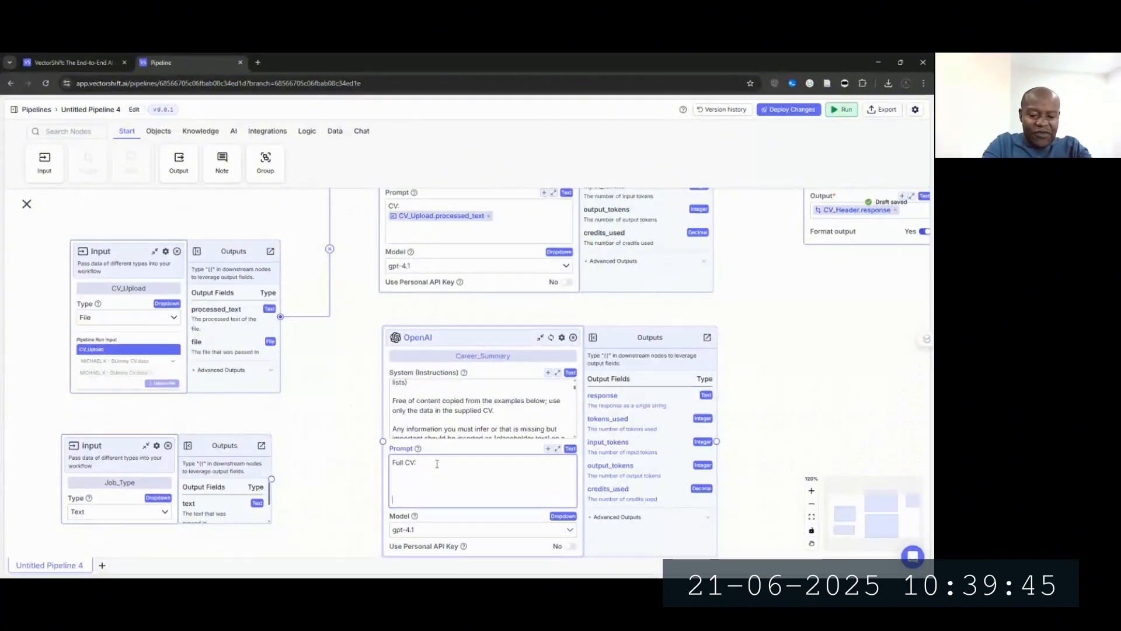
type("{ob Type")
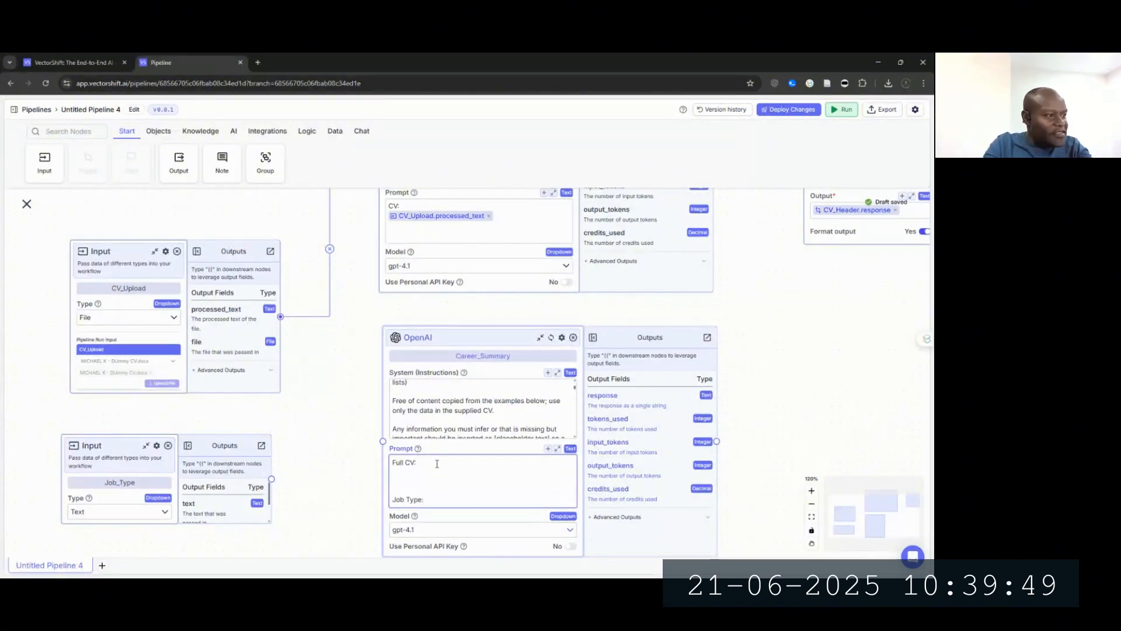
type(":")
key("Return")
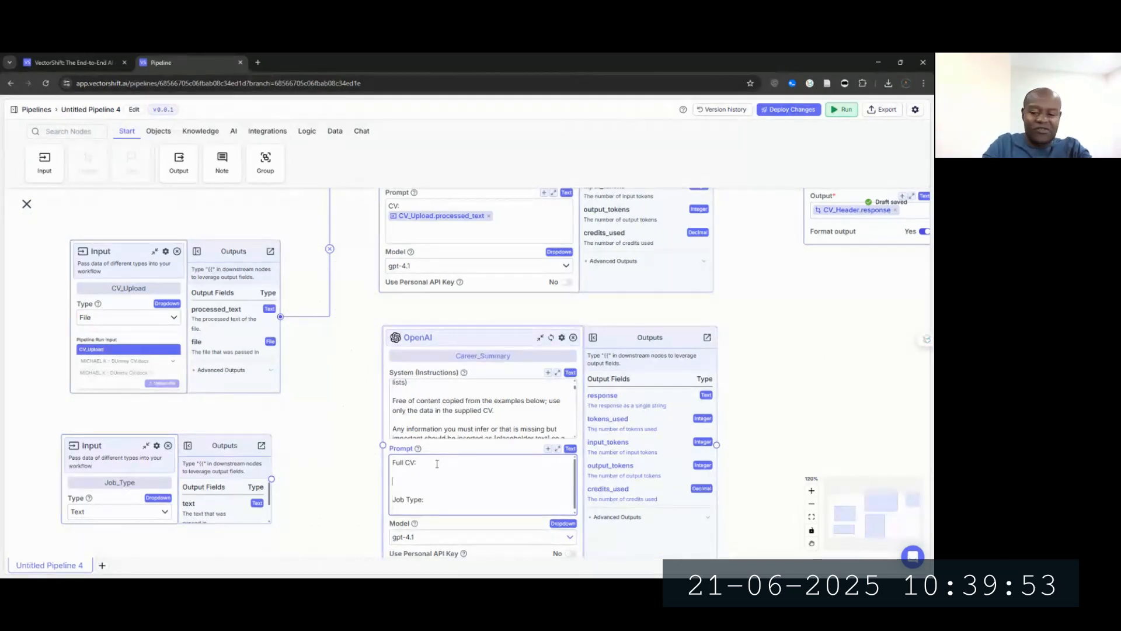
Step: Insert the CV_Upload.processed_text variable beneath the "Full CV:" label in the Career_Summary prompt
type("{{")
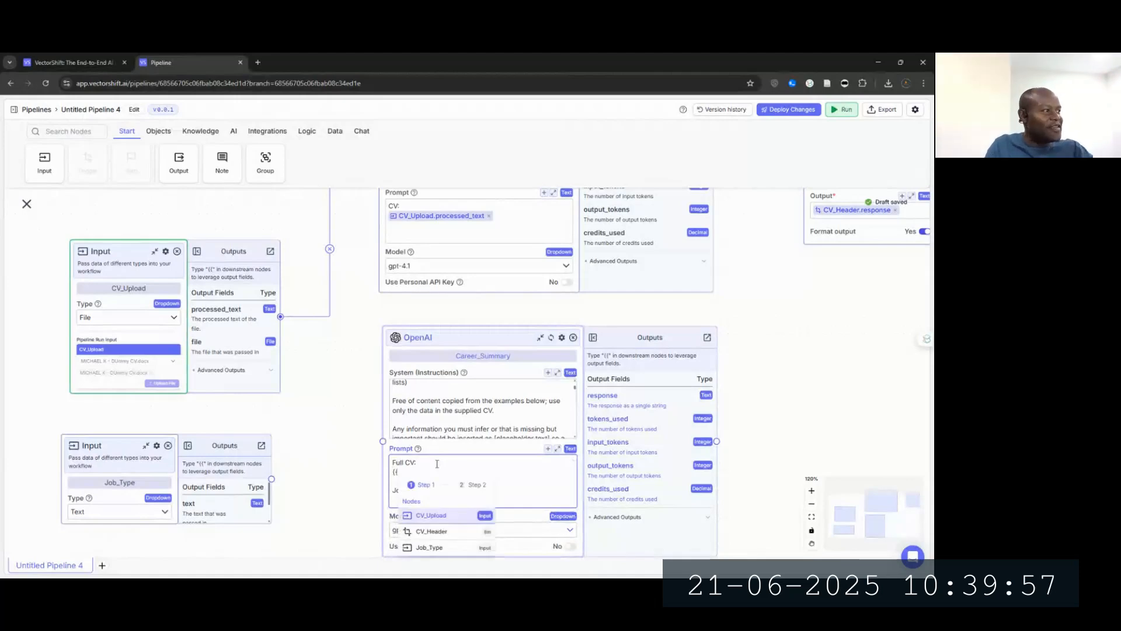
left_click(424, 517)
left_click(427, 496)
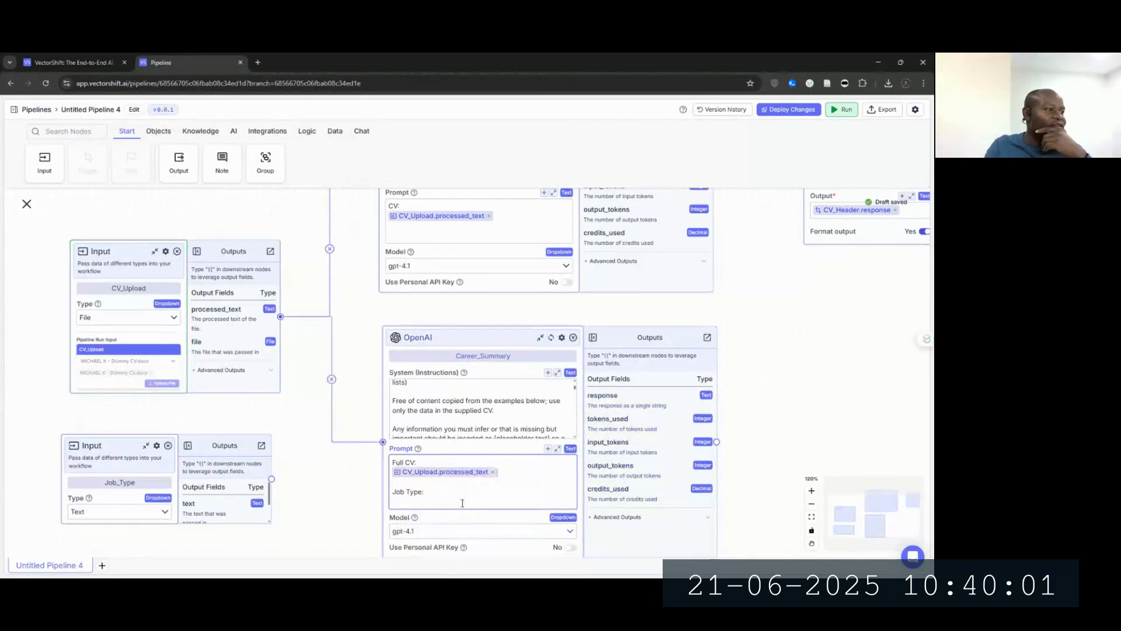
Step: Insert the Job_Type.text variable beneath the "Job Type:" label in the Career_Summary prompt
left_click(418, 498)
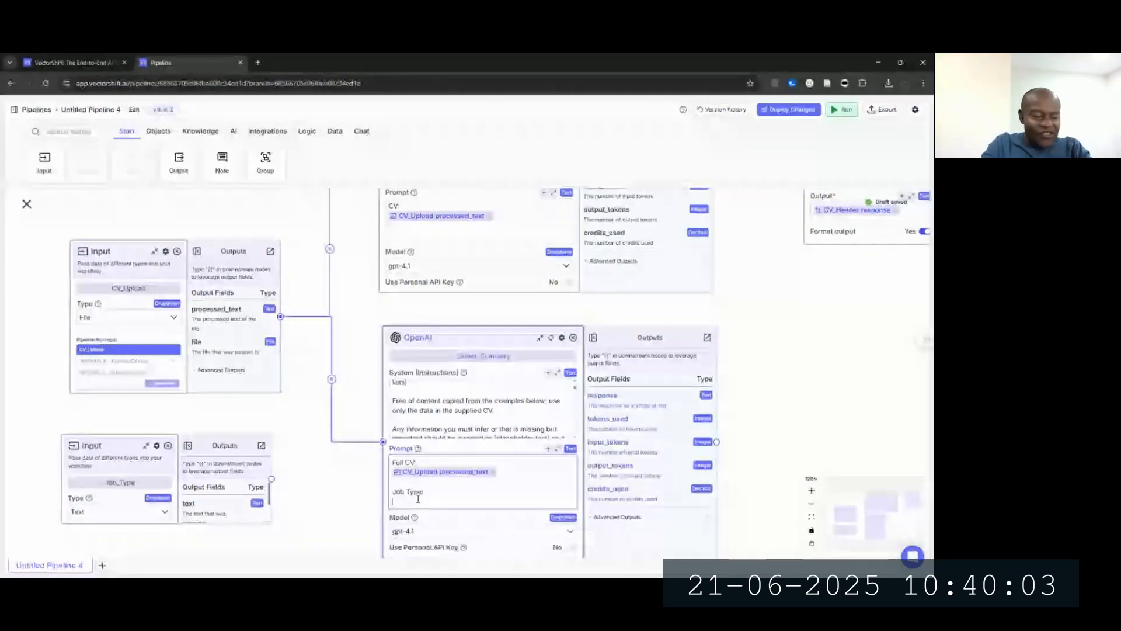
type("{{")
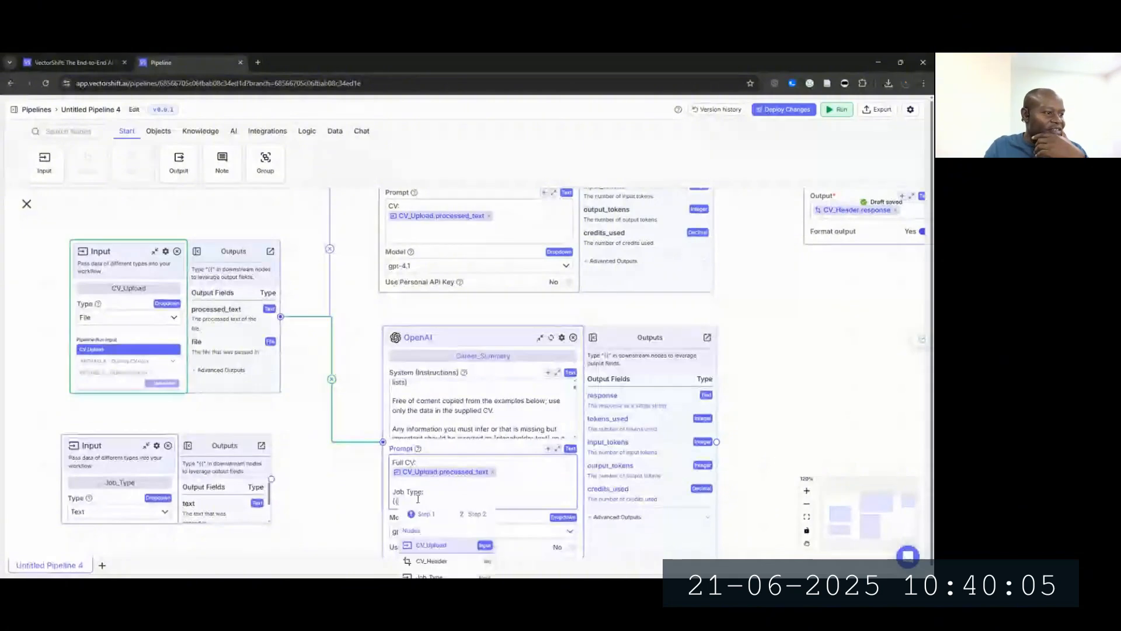
left_click(429, 534)
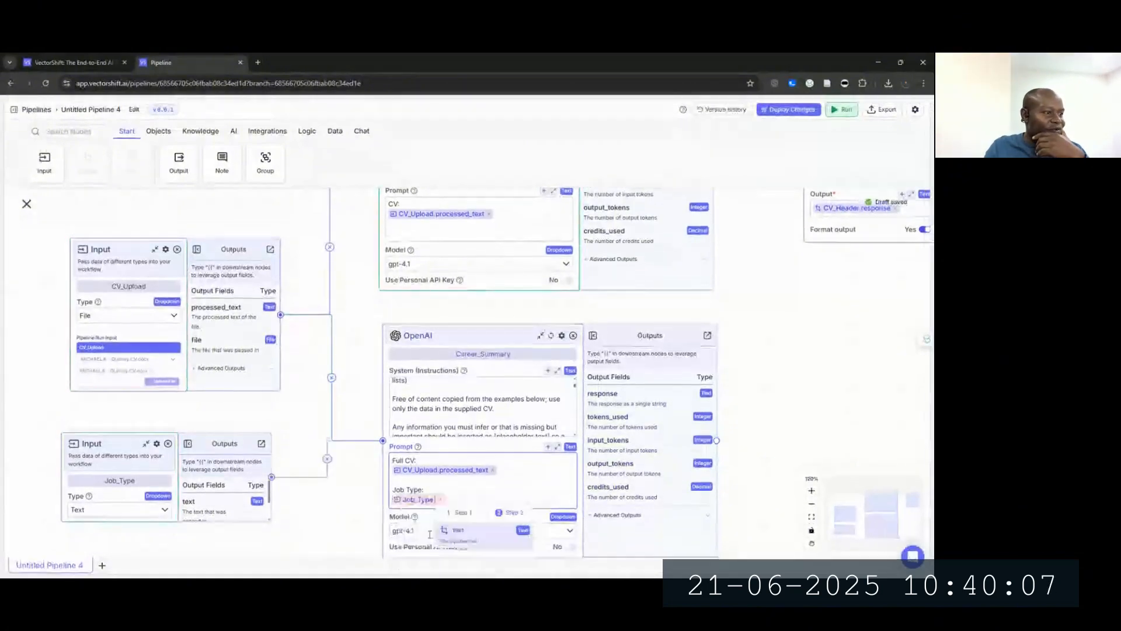
left_click(461, 532)
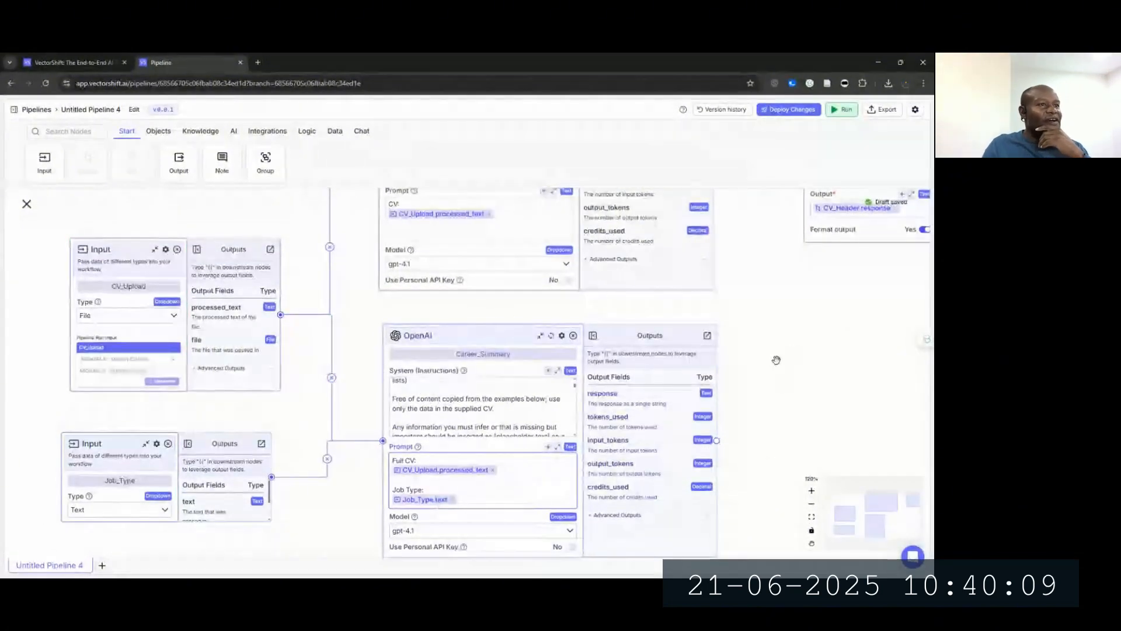
Step: Find the Merge node and add it to the pipeline in the empty space beside the Career_Summary node
left_click_drag(776, 360, 636, 421)
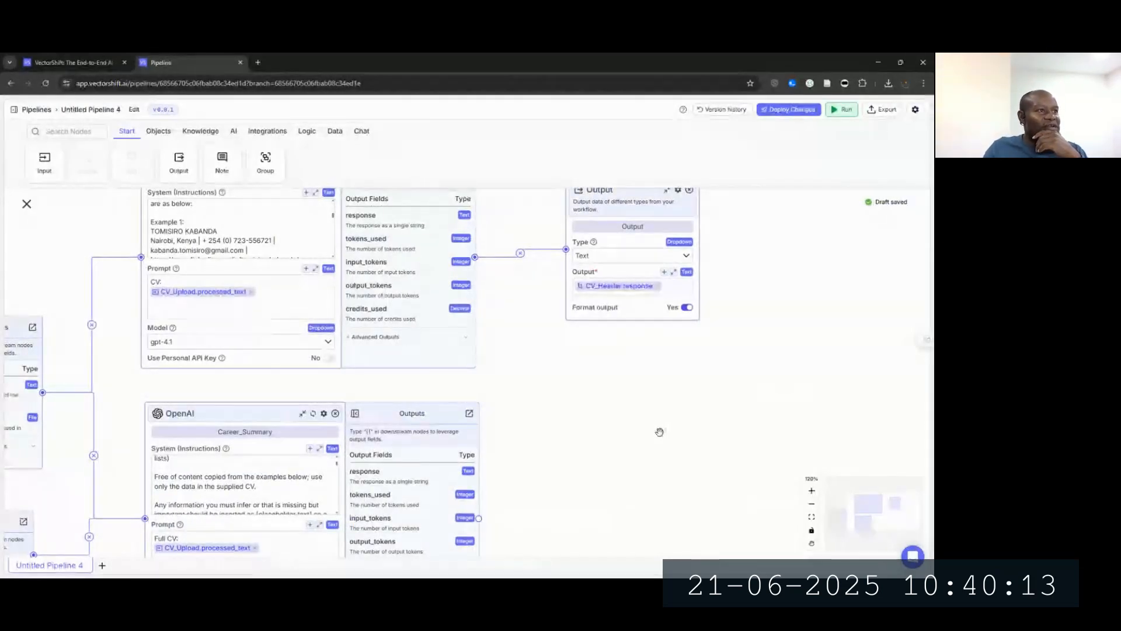
left_click_drag(659, 440, 605, 398)
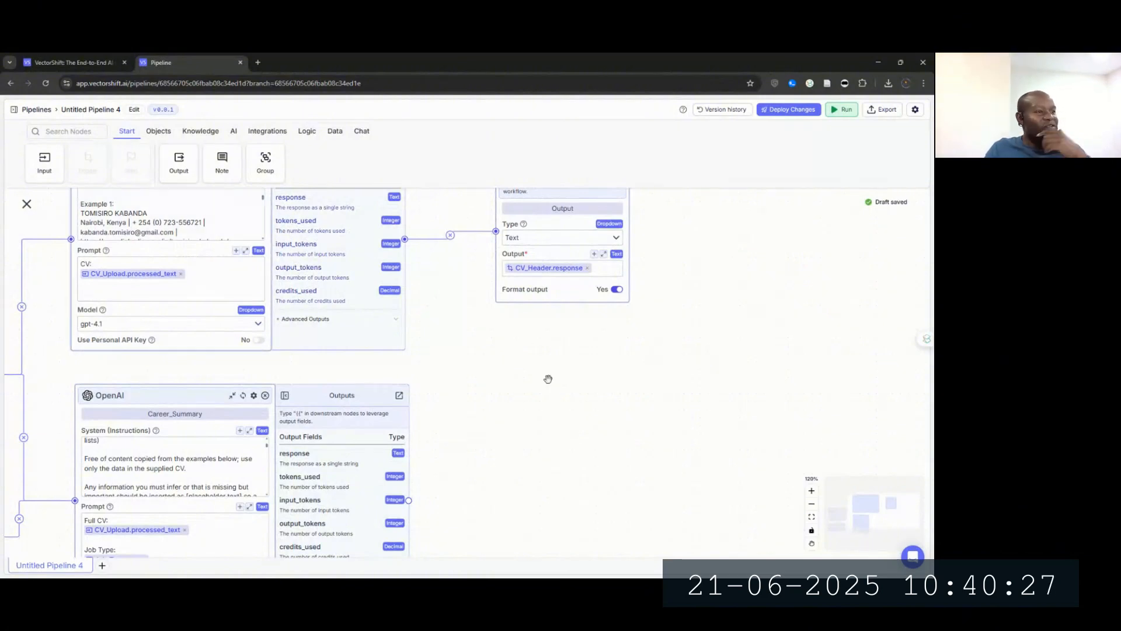
left_click_drag(600, 422, 630, 427)
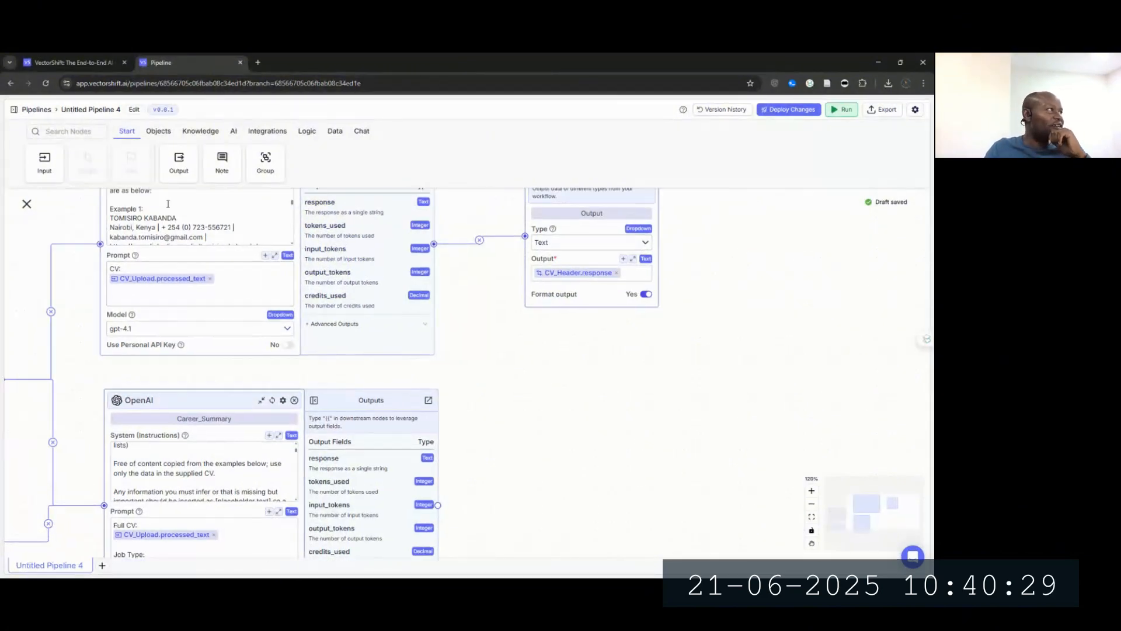
left_click(76, 127)
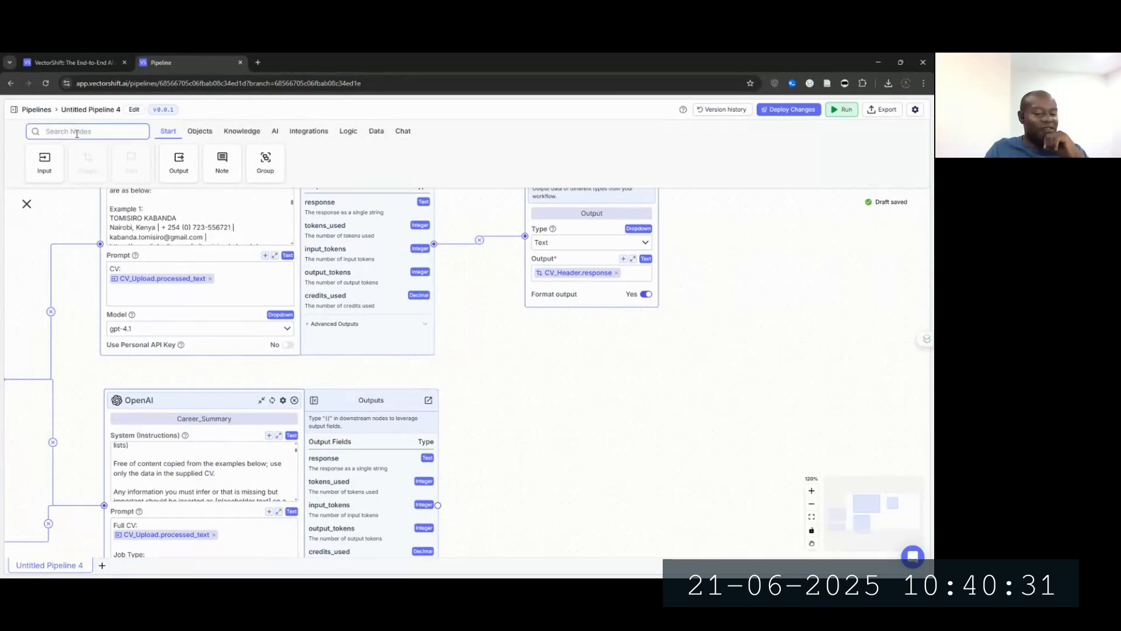
type("mer")
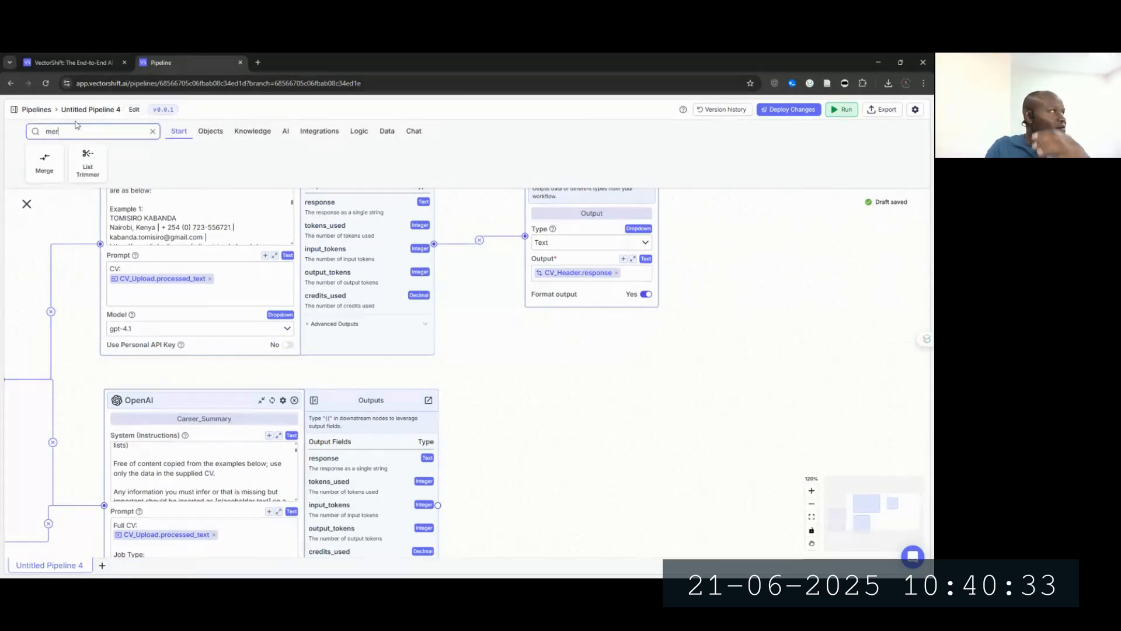
left_click_drag(44, 159, 612, 414)
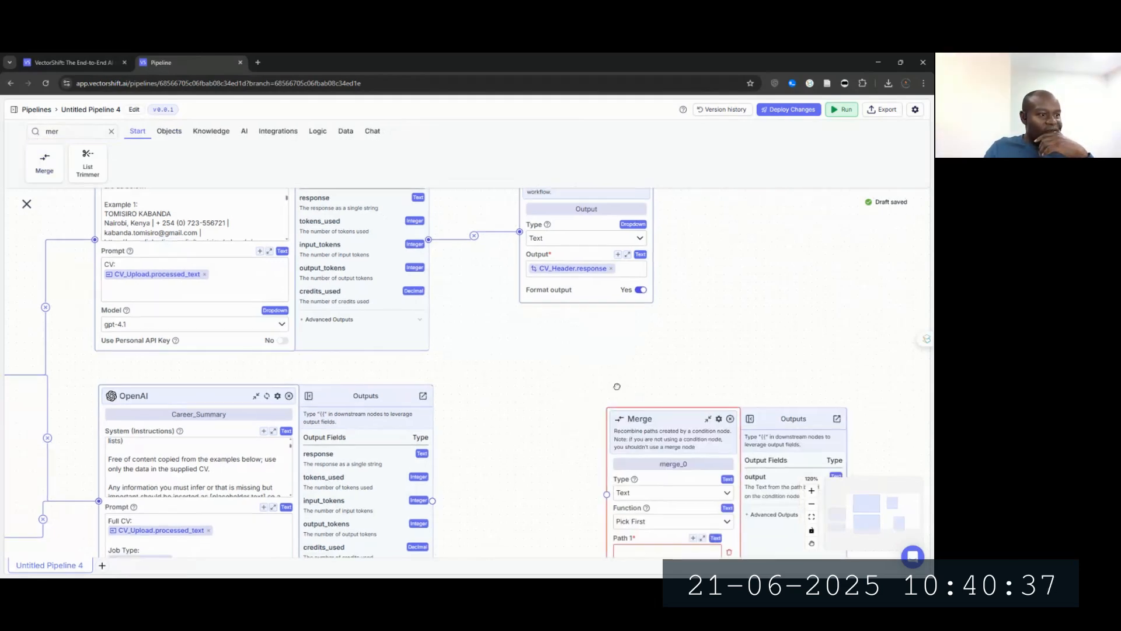
Step: Remove the connection between CV_Header and the Output node and clear the CV_Header.response variable from the Output field
left_click_drag(579, 308, 551, 386)
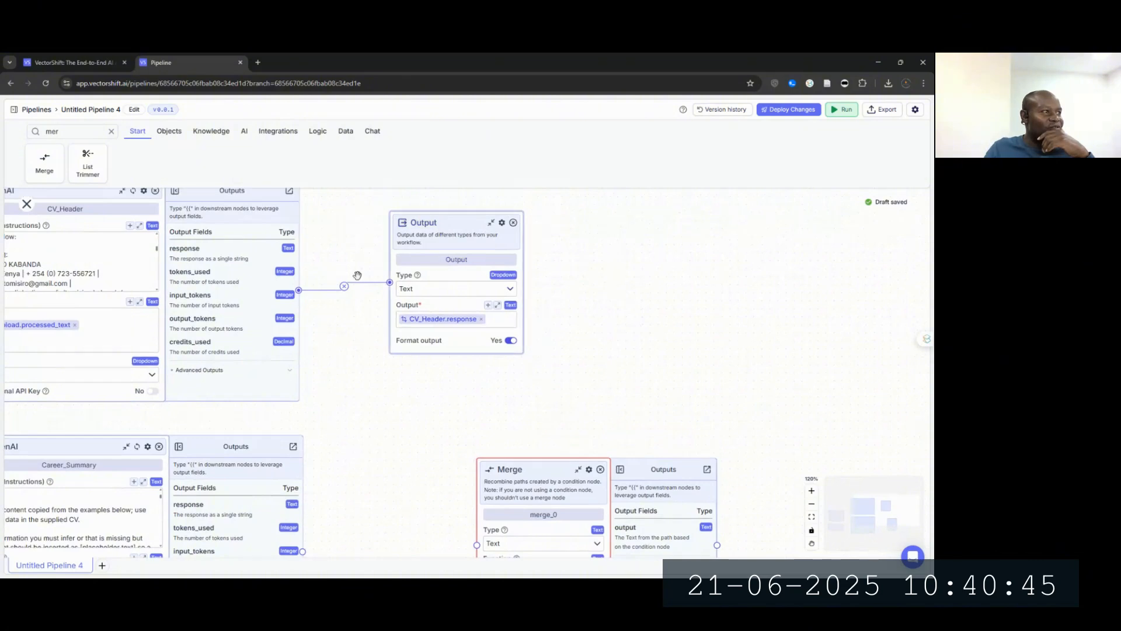
left_click(344, 287)
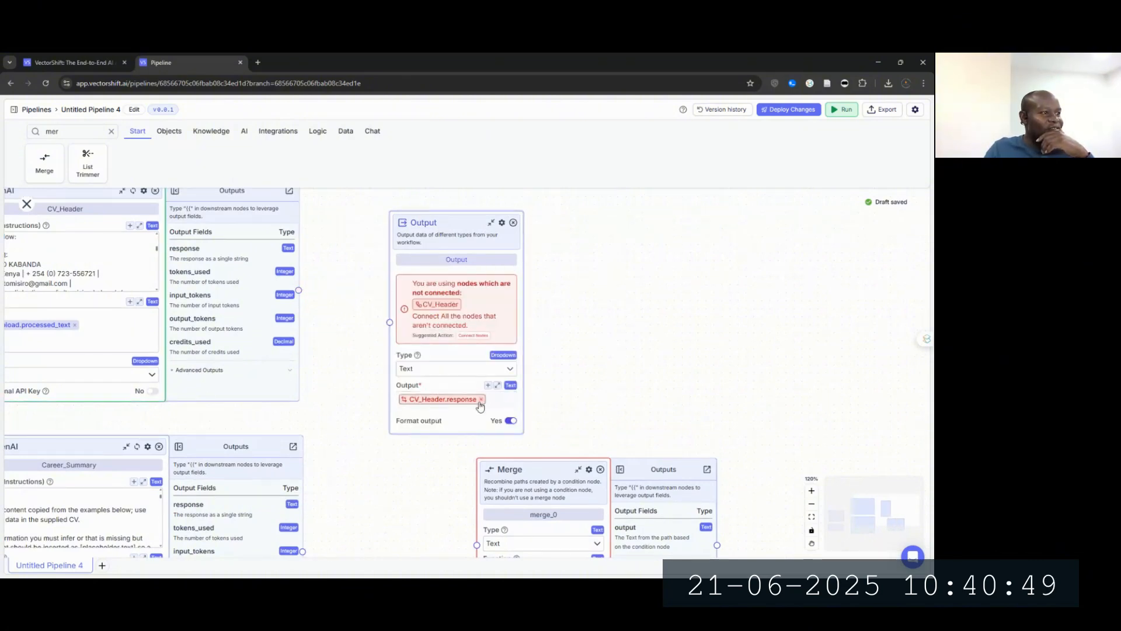
left_click(481, 399)
Step: Move the Output node beyond the Merge node and raise the Merge node so the two sit side by side
scroll(479, 398, "up", 5)
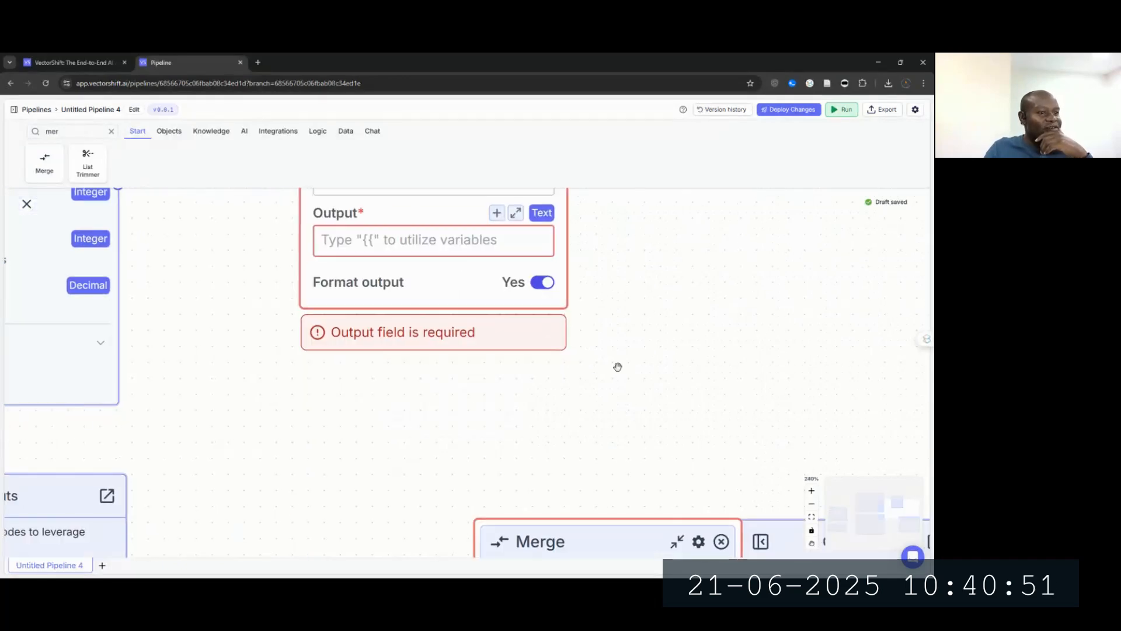
left_click(811, 504)
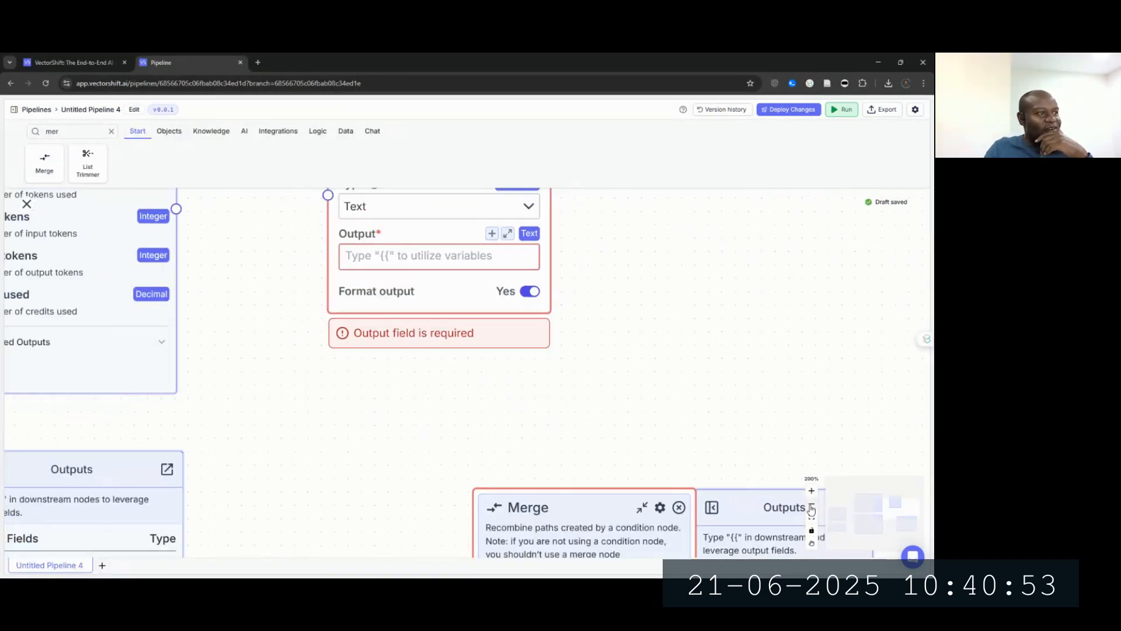
left_click(812, 504)
left_click(812, 505)
left_click(811, 506)
left_click(812, 505)
left_click(812, 506)
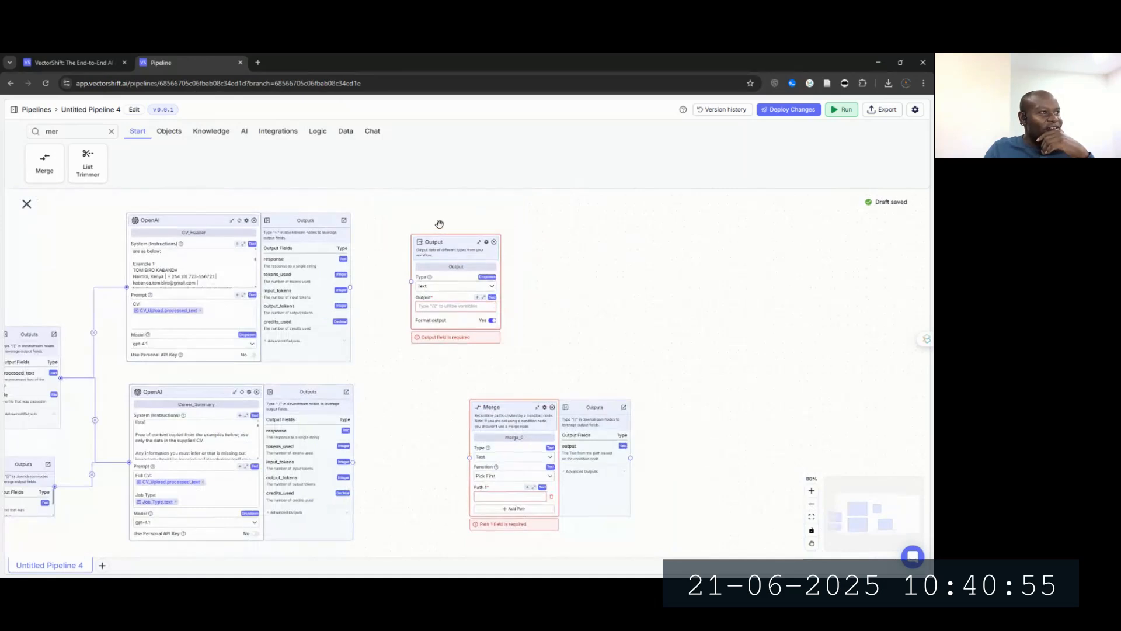
left_click_drag(443, 240, 742, 373)
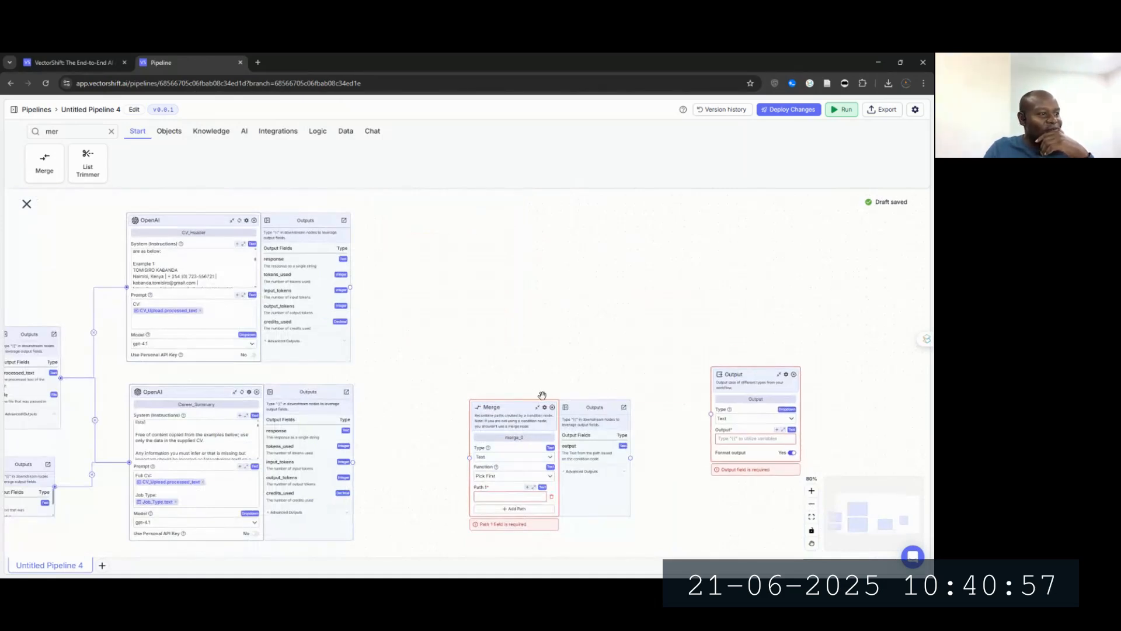
left_click_drag(529, 401, 531, 340)
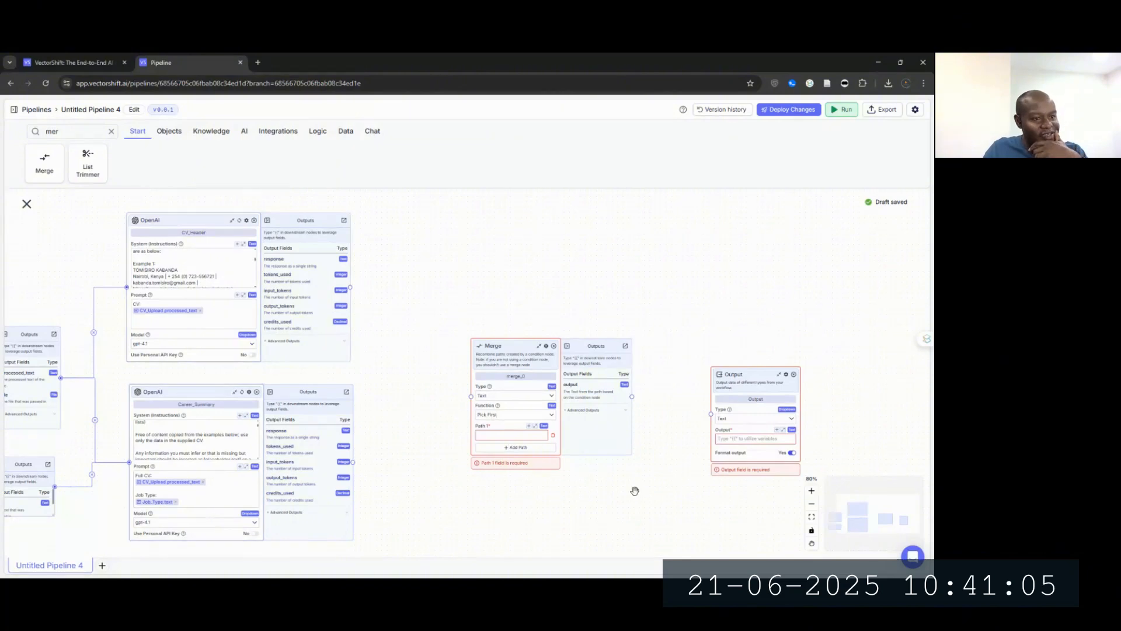
left_click_drag(729, 370, 707, 352)
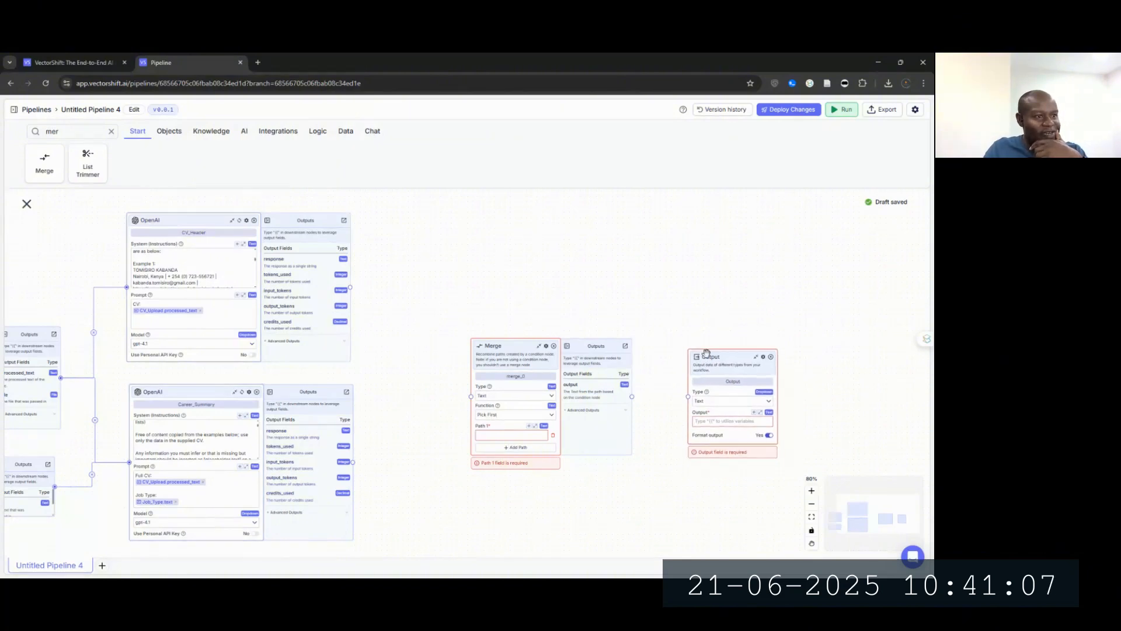
Step: Connect the Merge node's output to the Output node and rename the Merge node Section_Merger
left_click(811, 492)
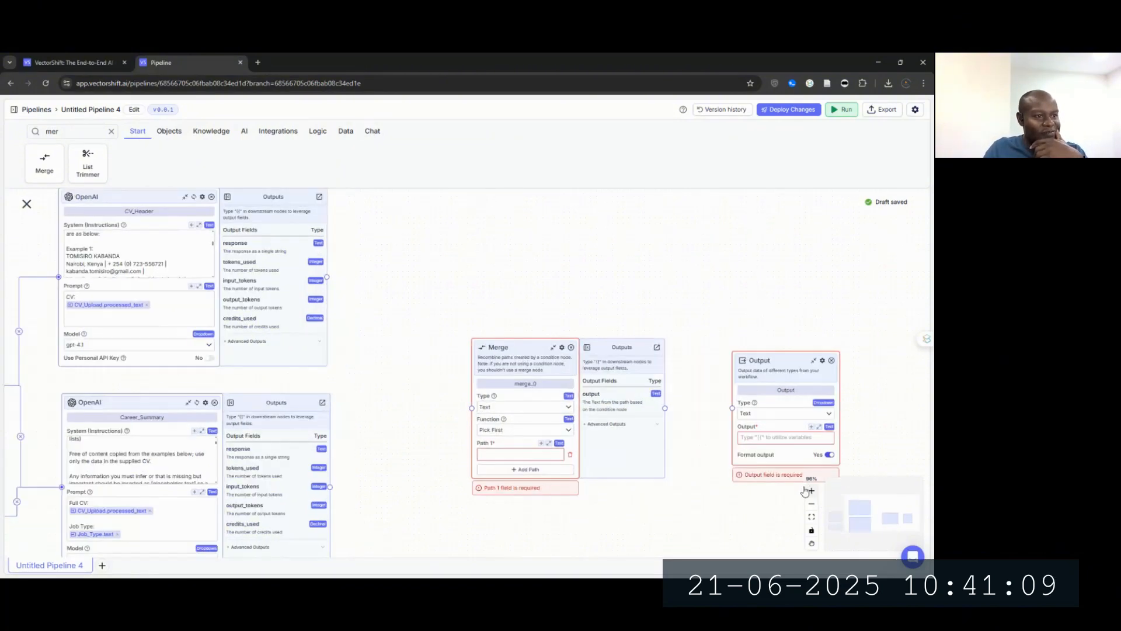
left_click_drag(665, 408, 733, 408)
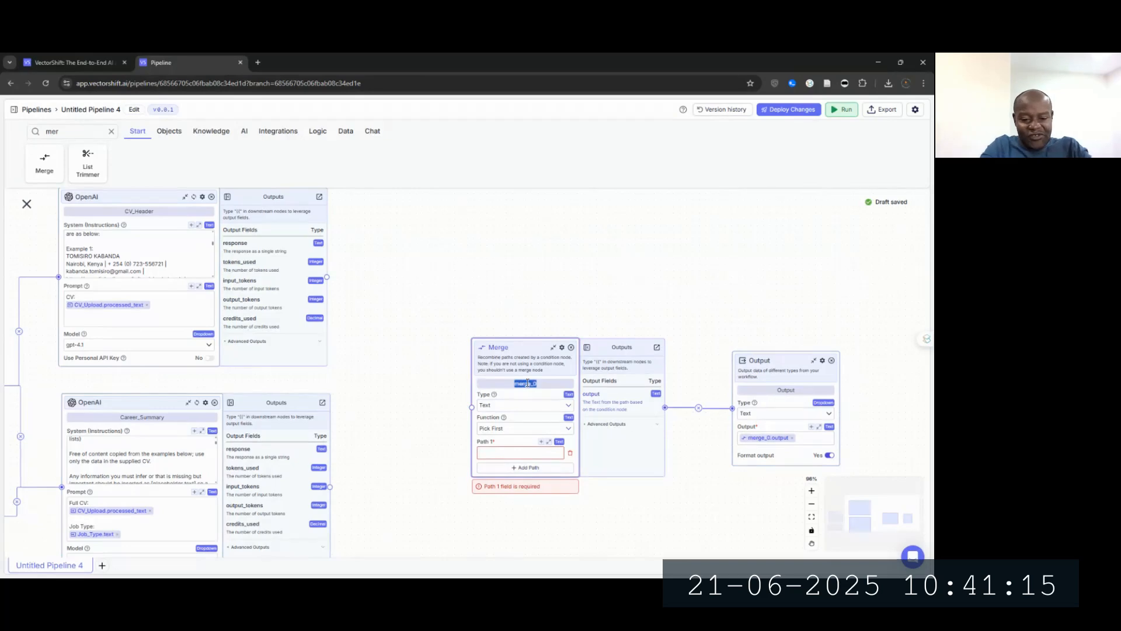
type("Sect")
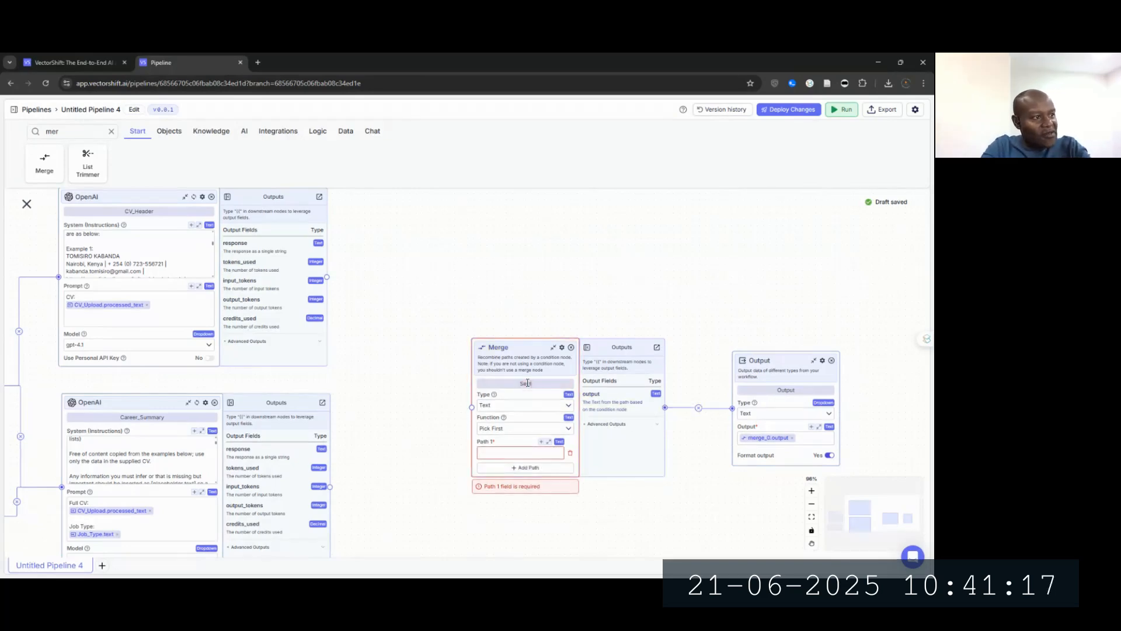
type("ion_")
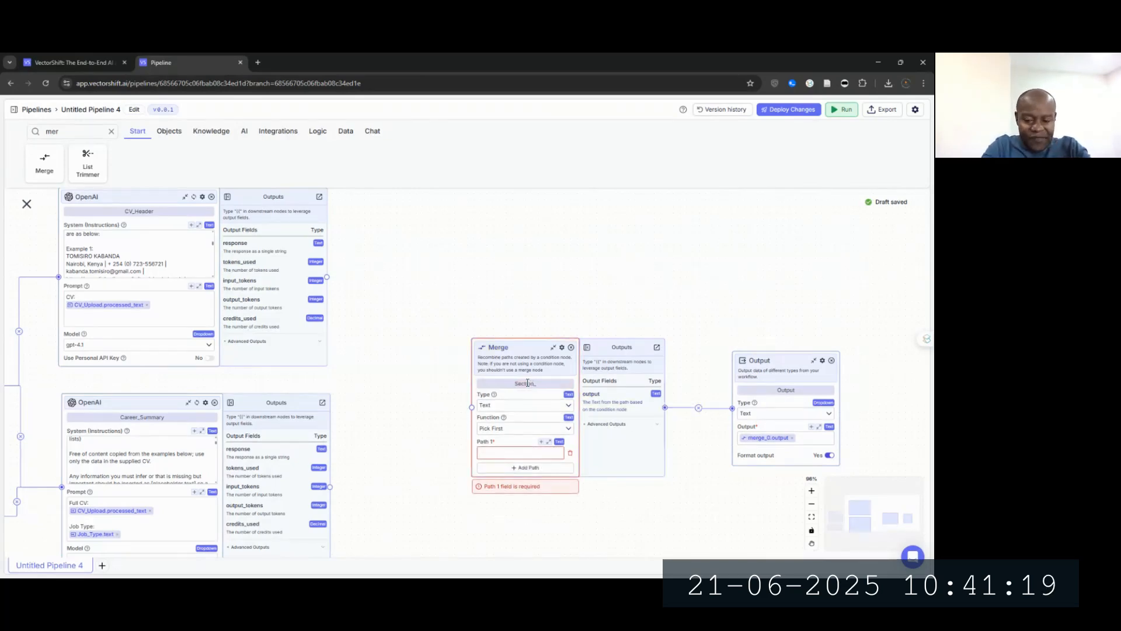
type("Merger")
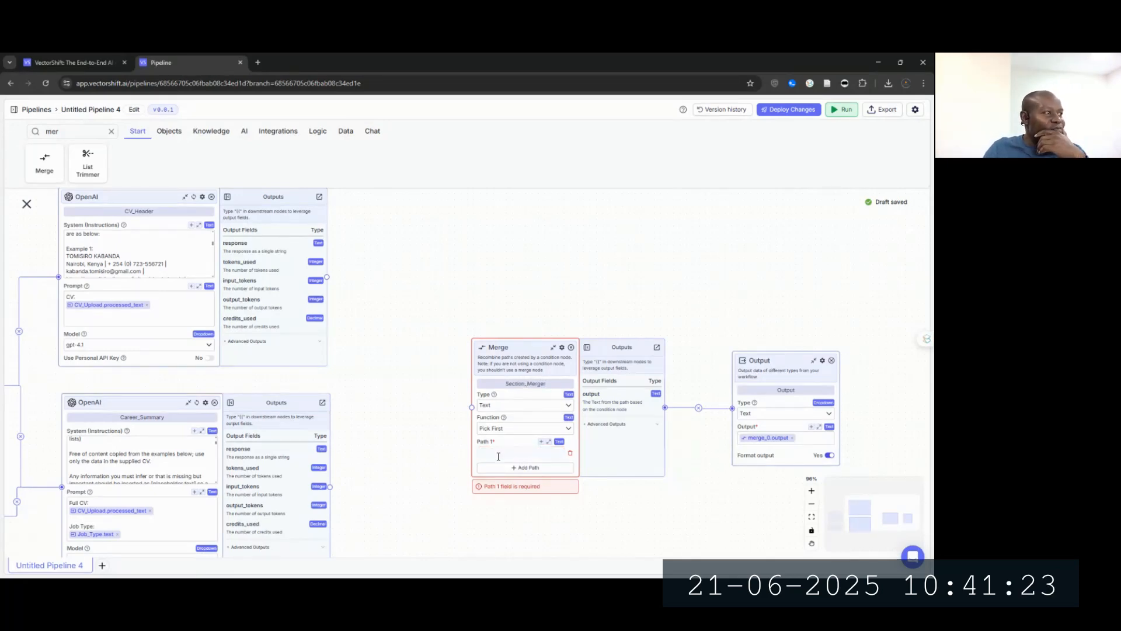
Step: Set Path 1 of the Section_Merger node to the CV_Header.response variable
left_click(498, 453)
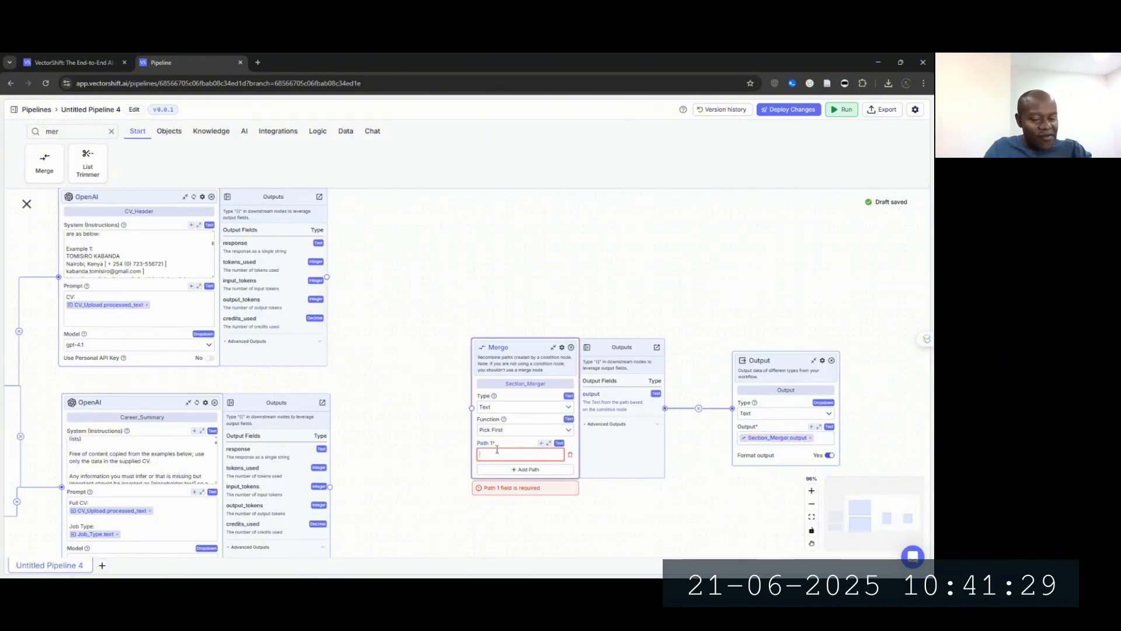
type("{{")
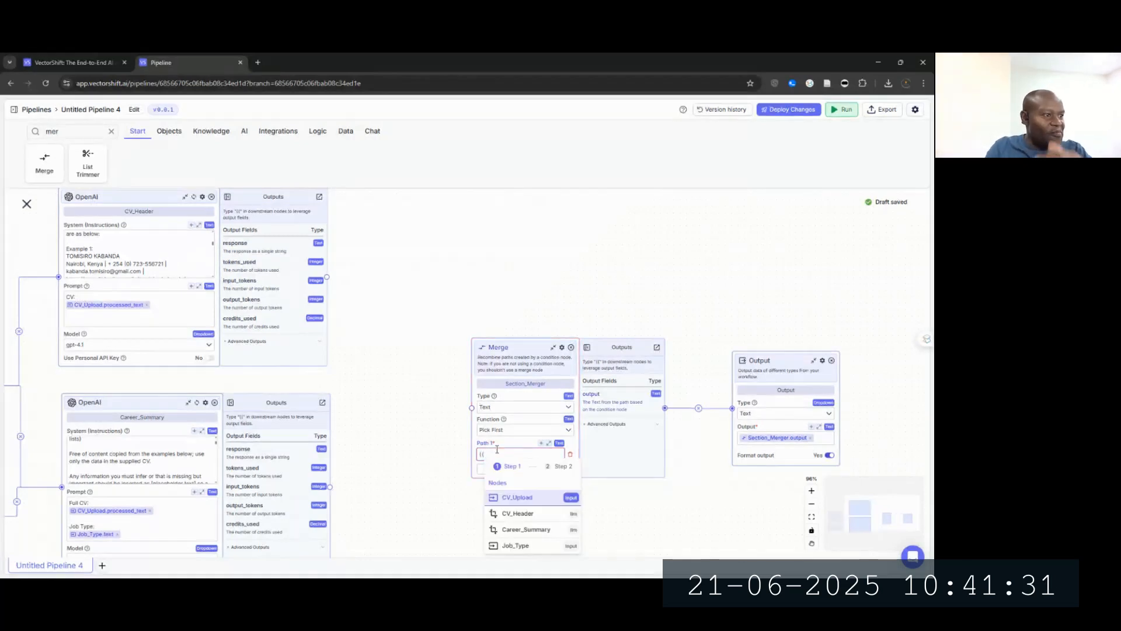
left_click(533, 515)
left_click(544, 497)
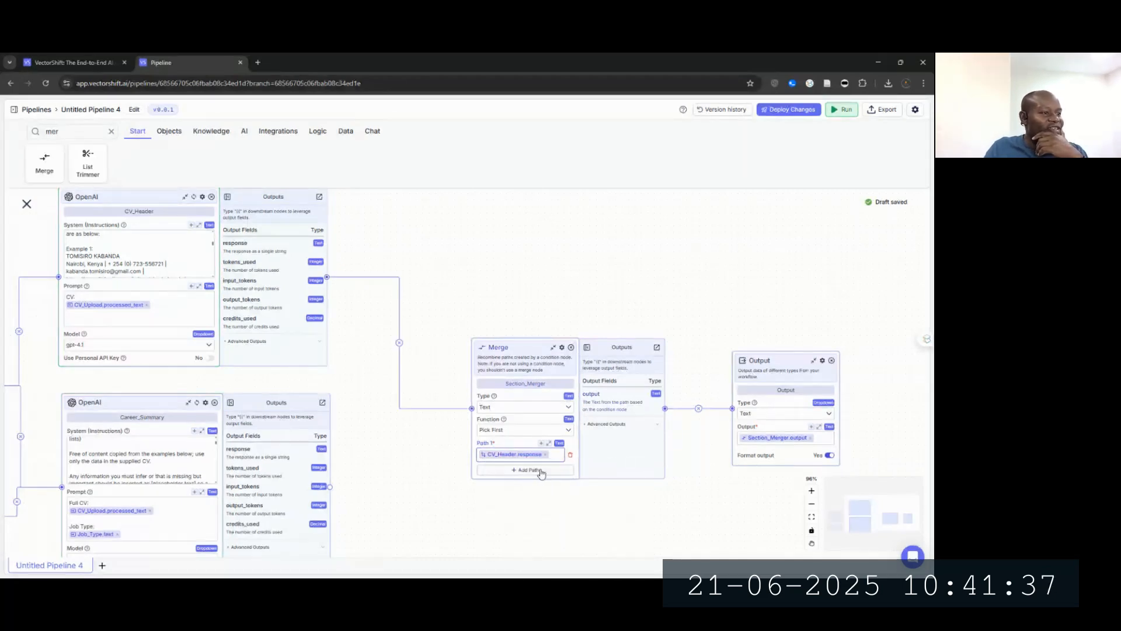
Step: Add a second path to the Section_Merger node and set it to the Career_Summary.response variable
left_click(540, 470)
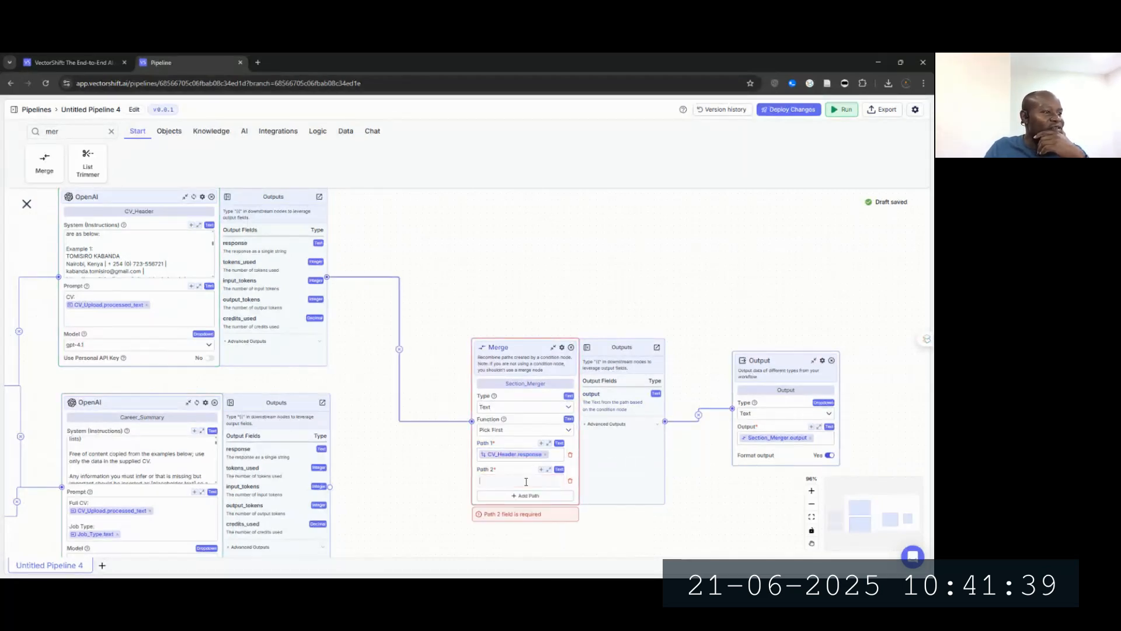
type("{{")
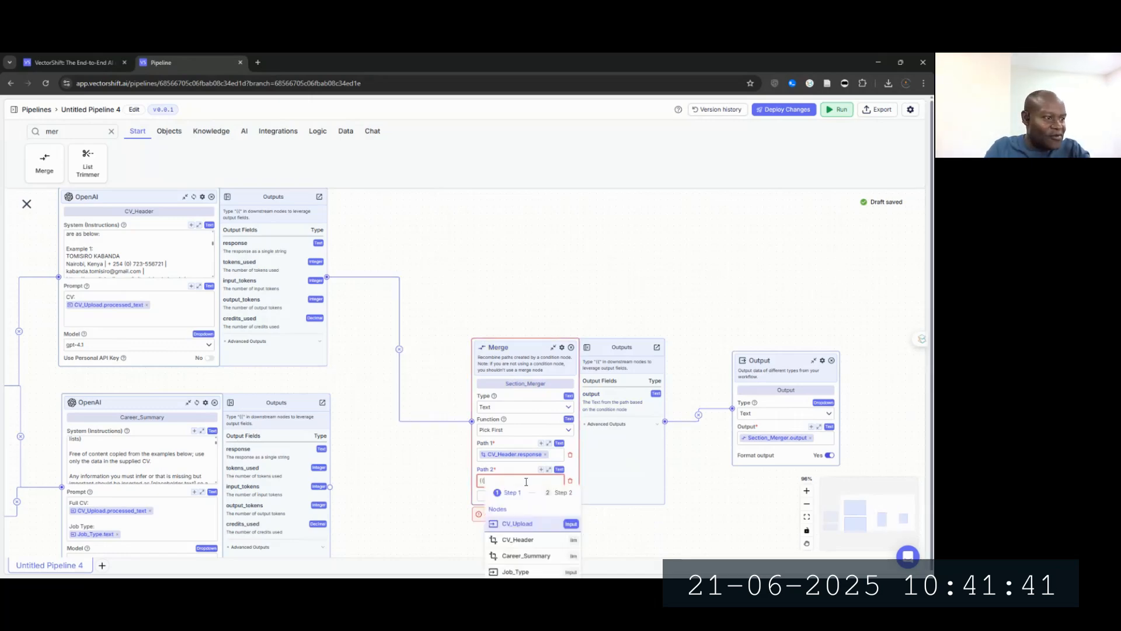
left_click(518, 555)
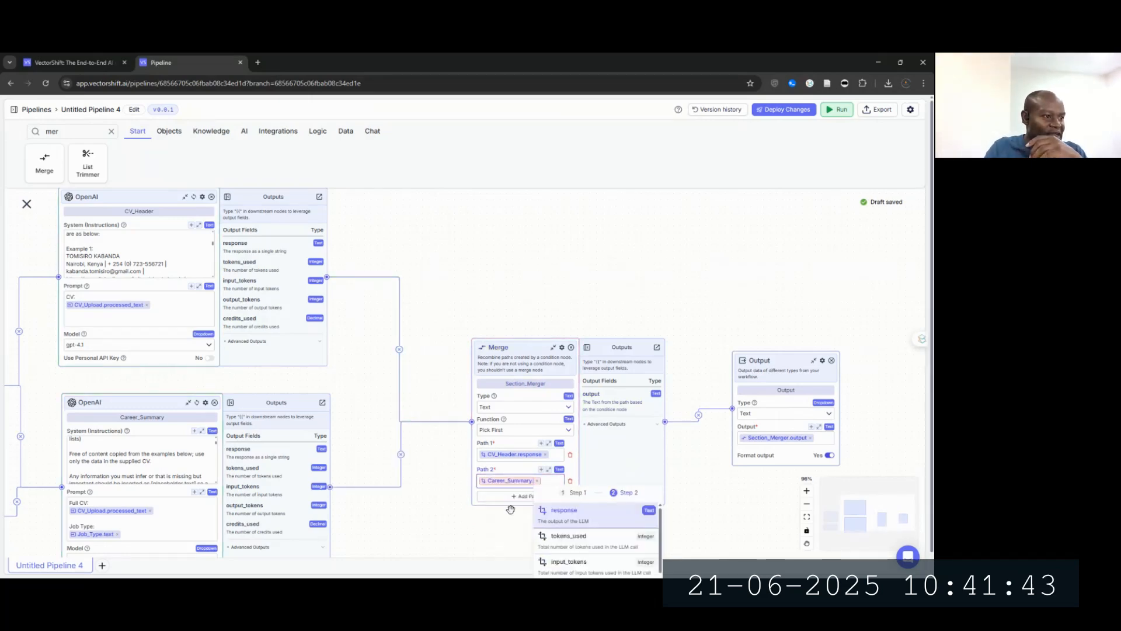
left_click(558, 512)
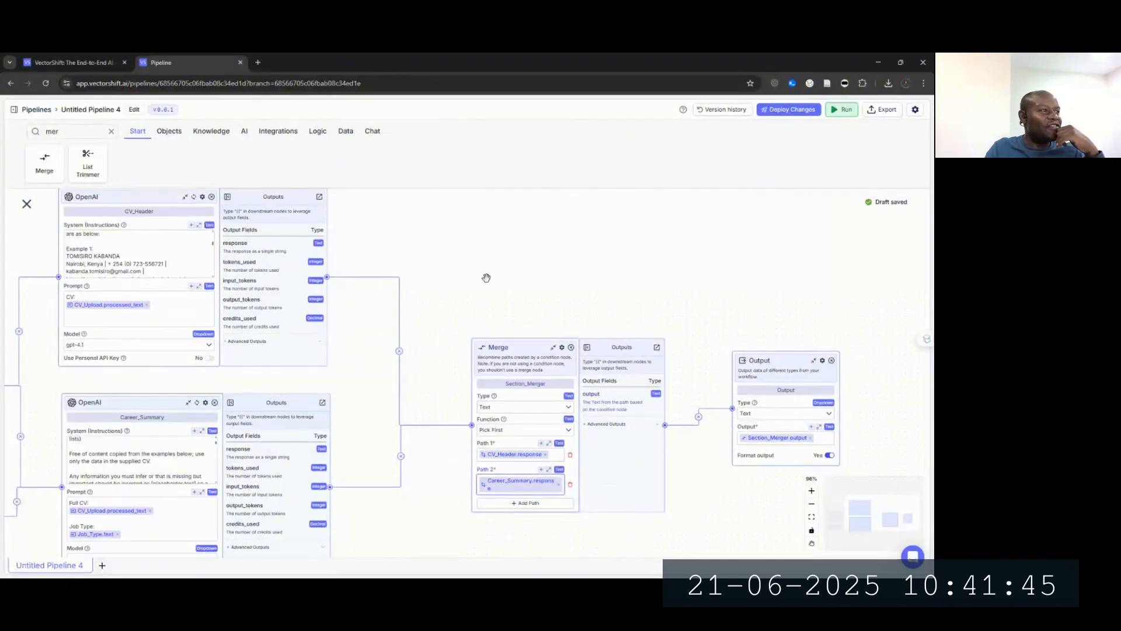
Step: Deploy the pipeline changes as a Patch release, version v0.0.2, with no description
left_click_drag(476, 268, 463, 225)
left_click_drag(390, 470, 492, 488)
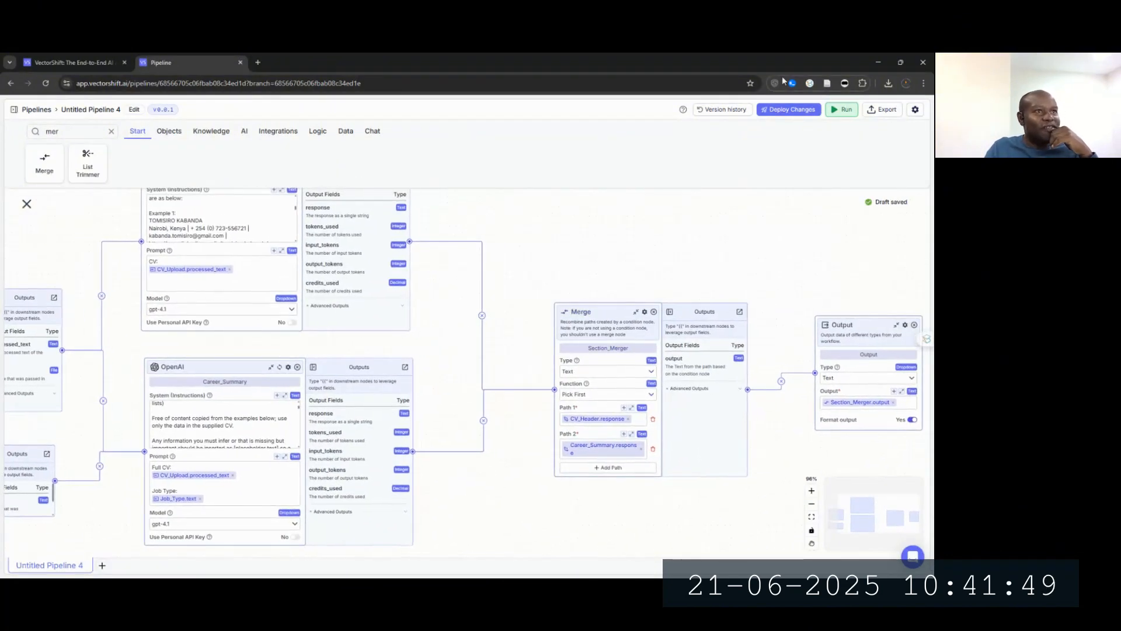
left_click(787, 115)
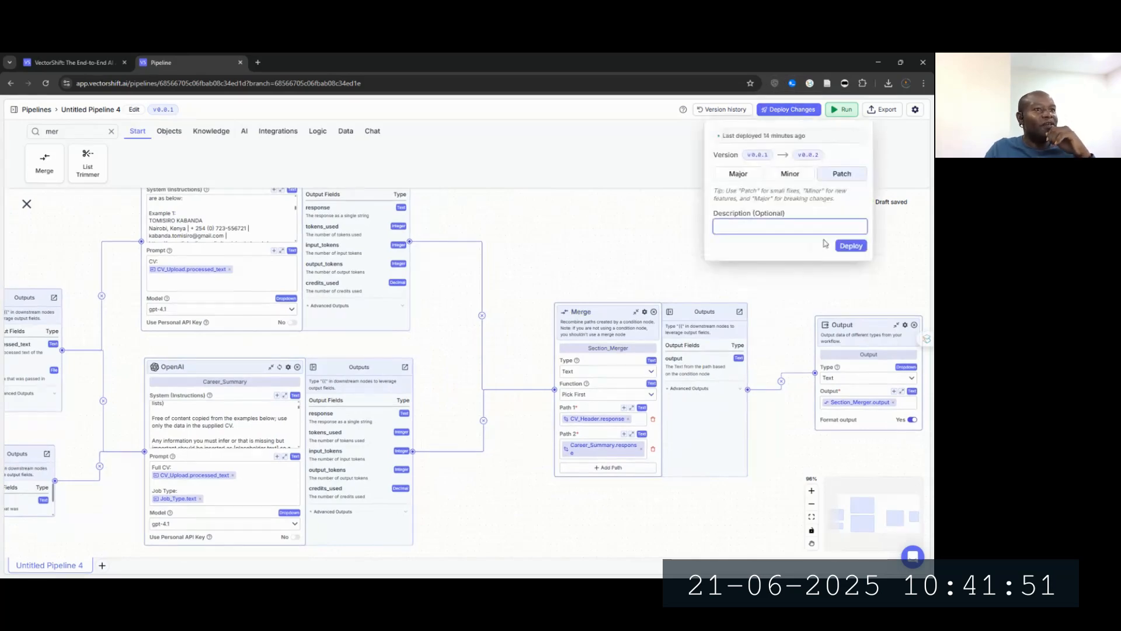
left_click(841, 249)
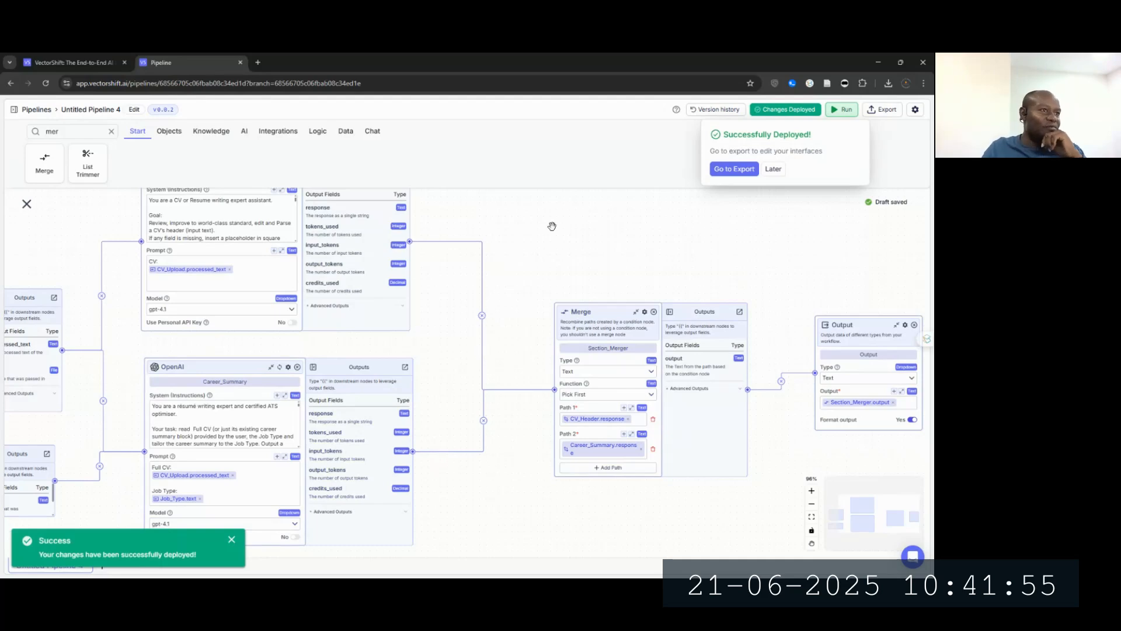
left_click_drag(547, 240, 523, 233)
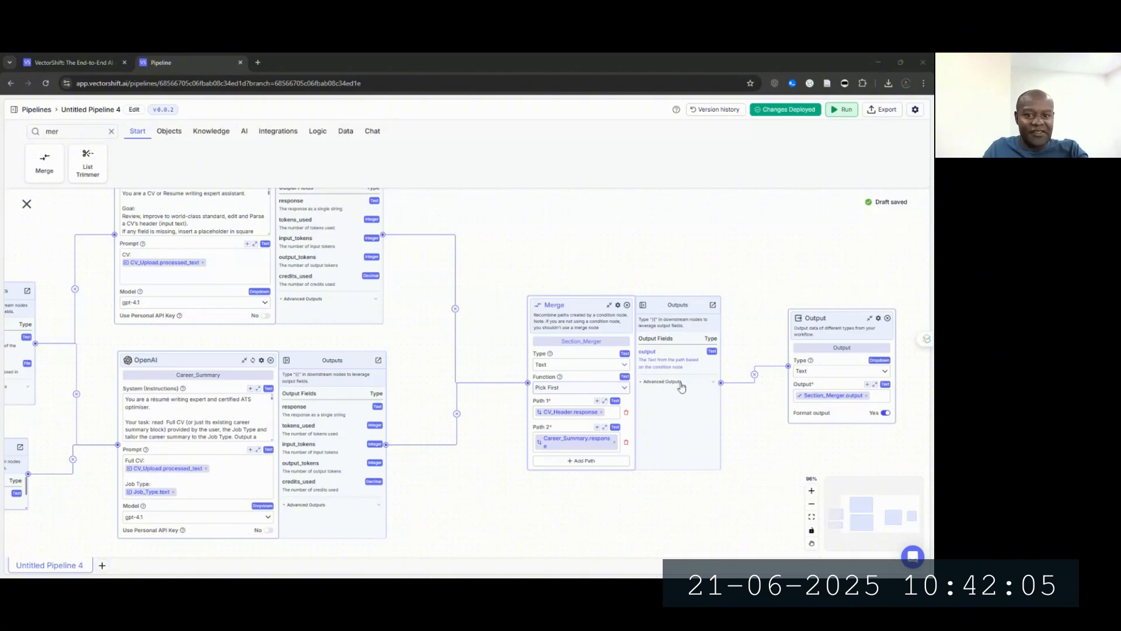
Step: Switch to the dummy CV in Word and examine its Personal Statement heading and opening sentence
key("alt+Tab")
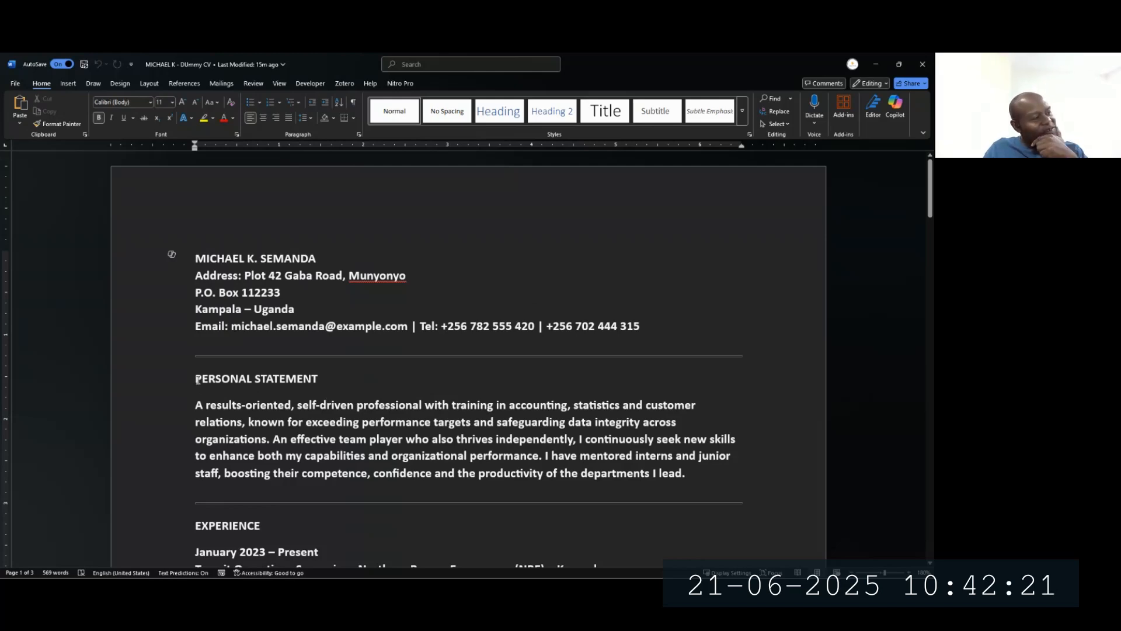
left_click_drag(197, 383, 306, 384)
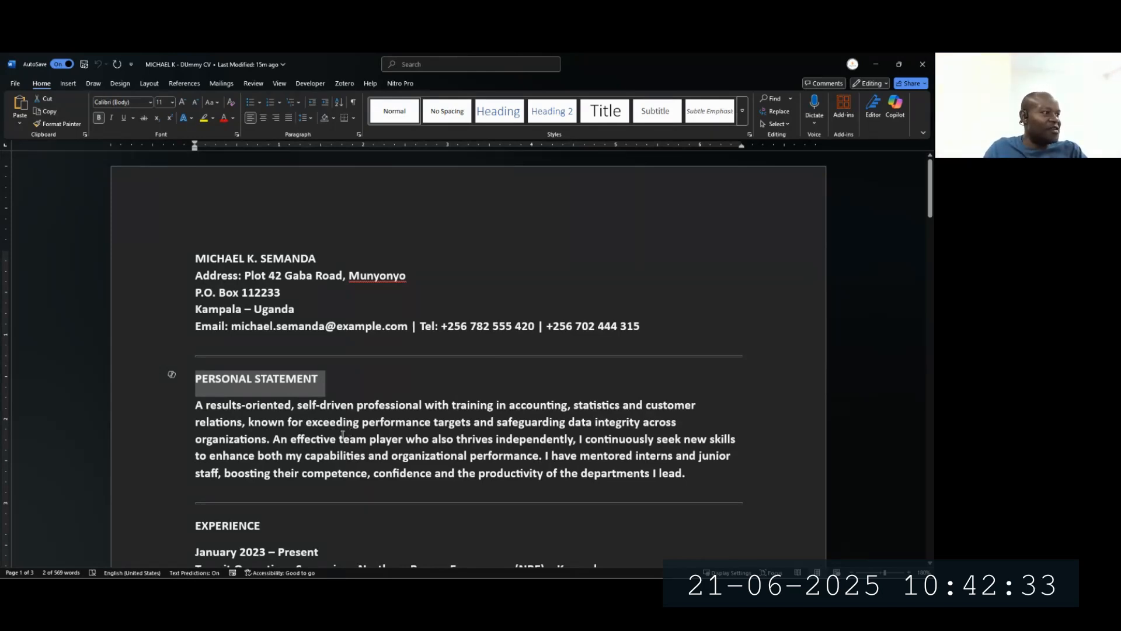
left_click(279, 421)
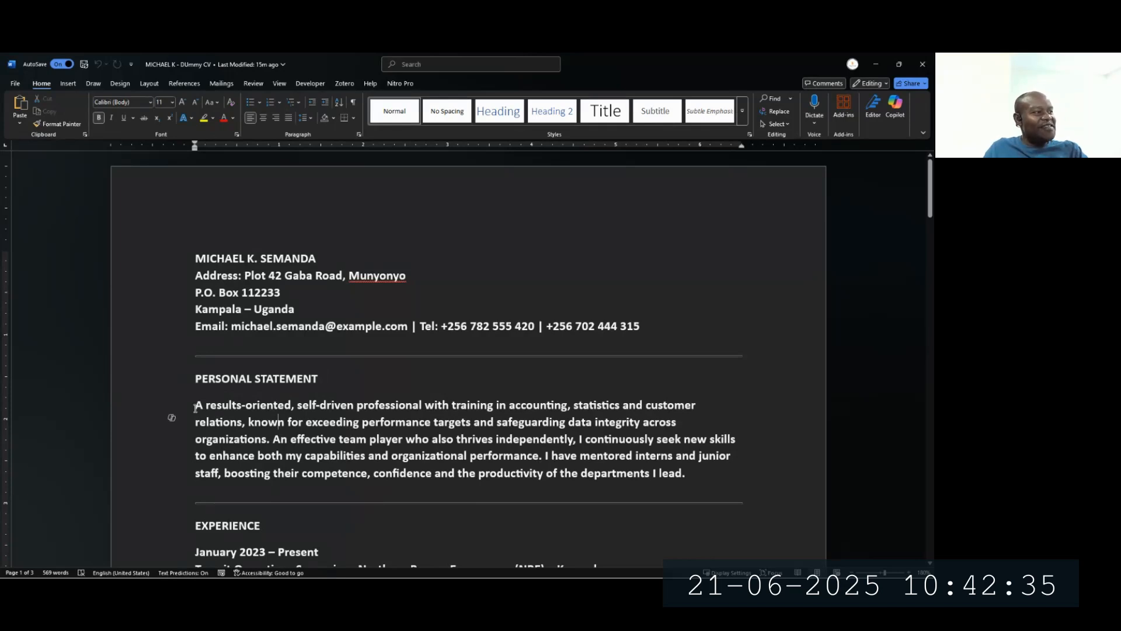
left_click_drag(195, 411, 203, 421)
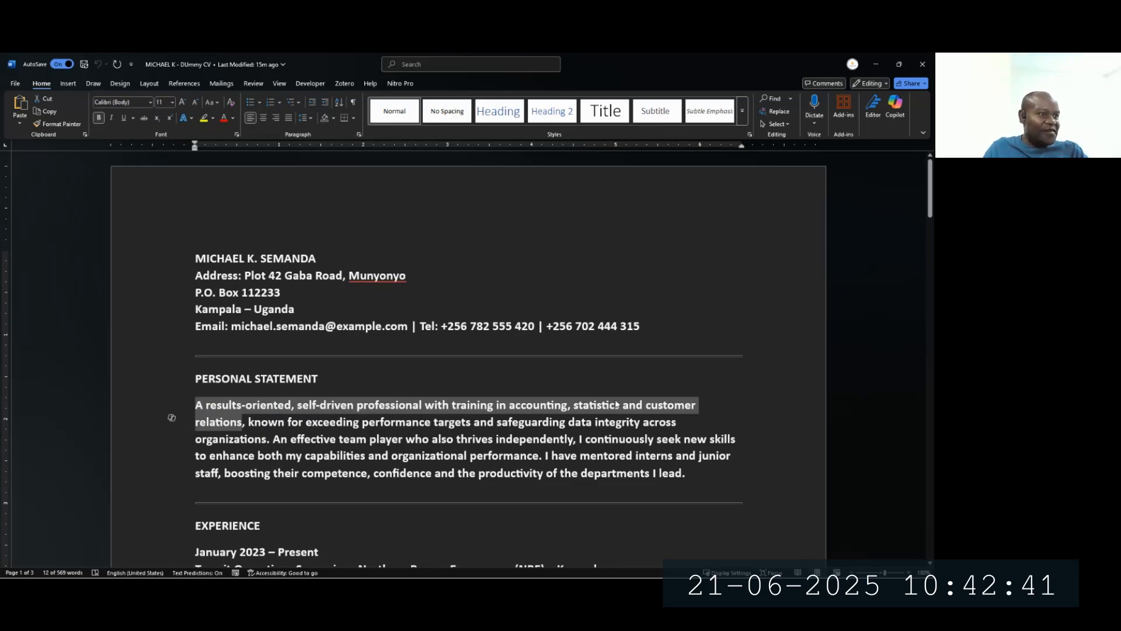
scroll(528, 420, "down", 2)
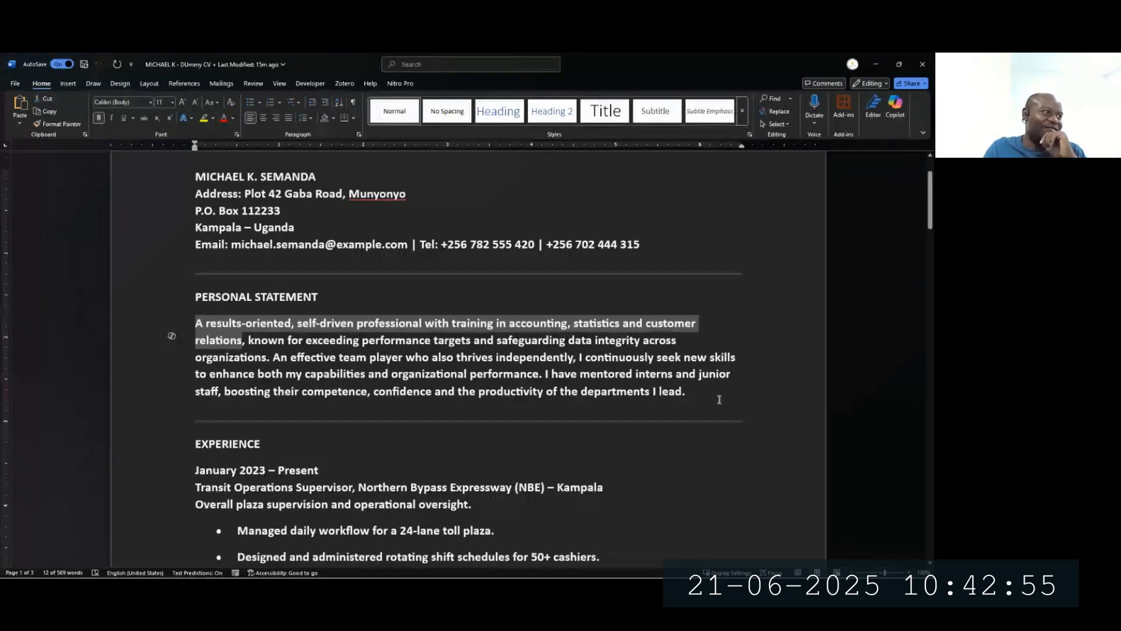
Step: Switch back to the VectorShift pipeline and open its run configuration with the input nodes in view
key("alt+Tab")
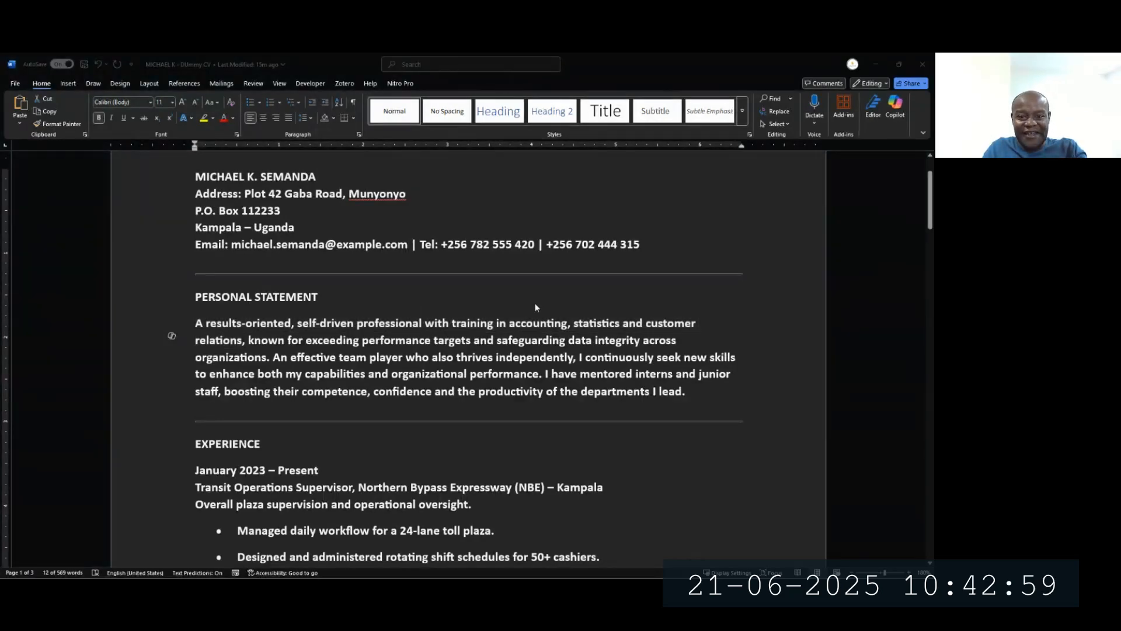
key("alt+Tab")
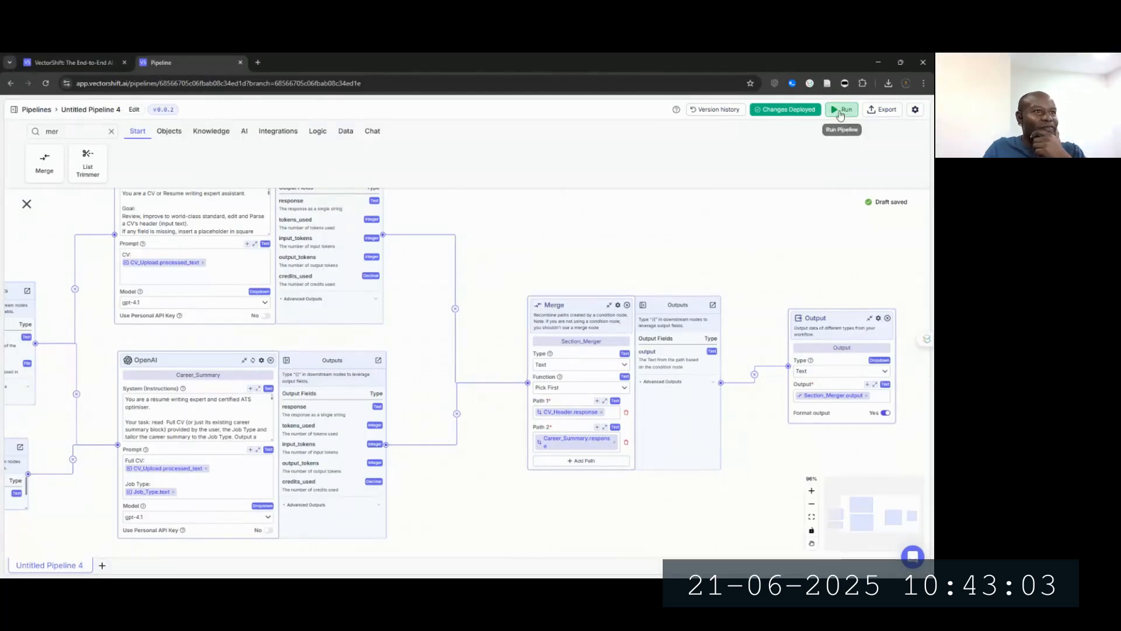
left_click(842, 109)
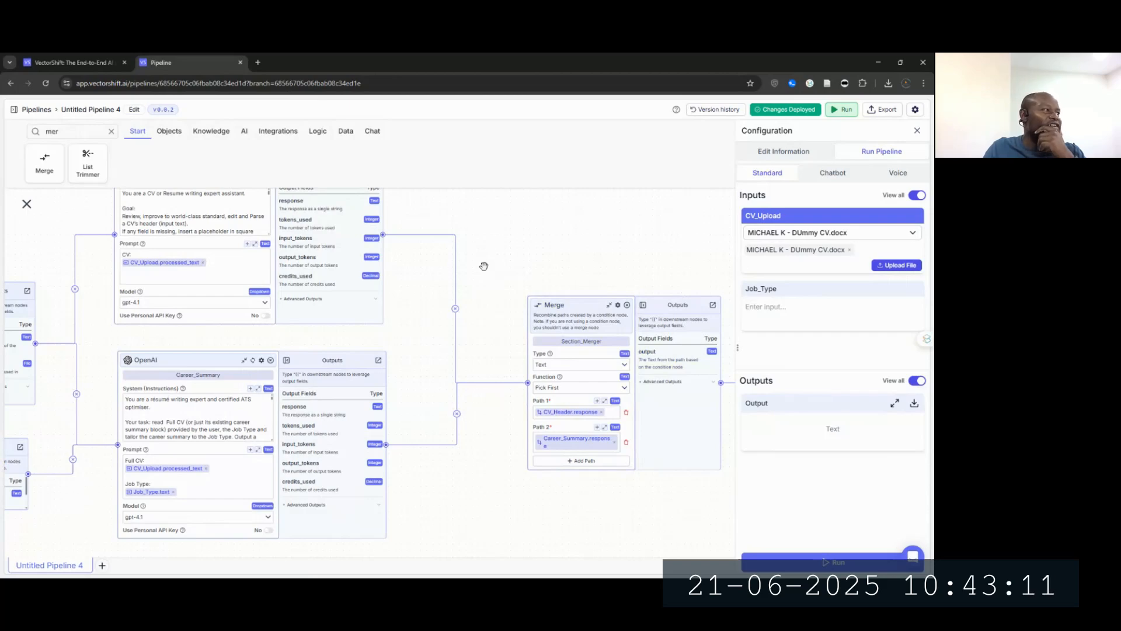
left_click_drag(484, 266, 696, 275)
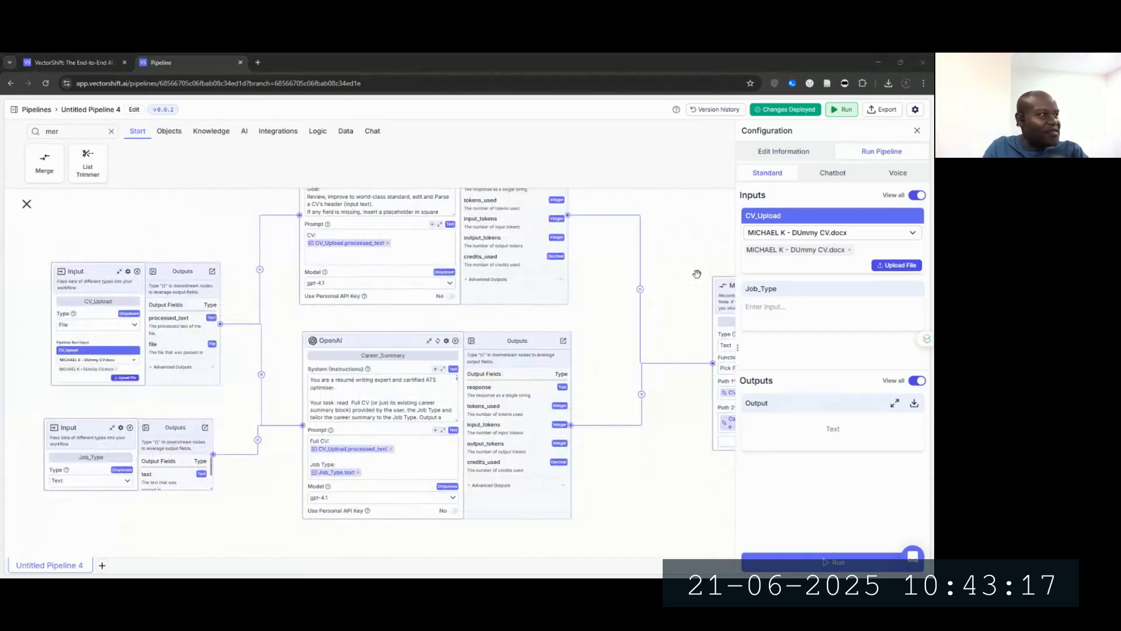
Step: Switch to the dummy CV in Word and skim its Experience section for a suitable job type
key("alt+Tab")
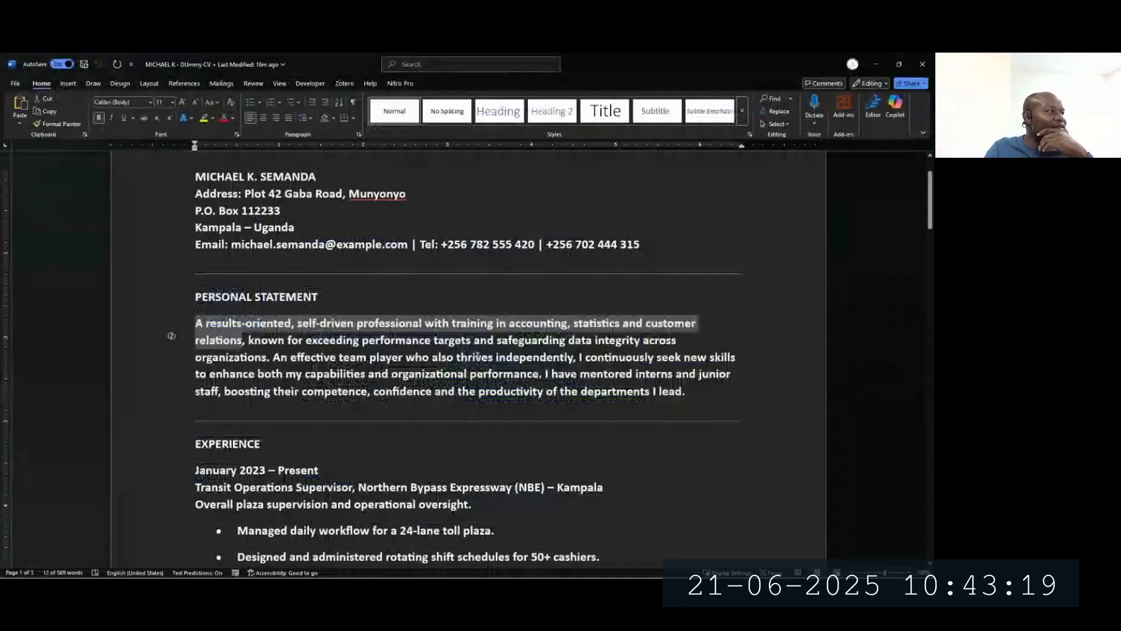
scroll(479, 355, "down", 5)
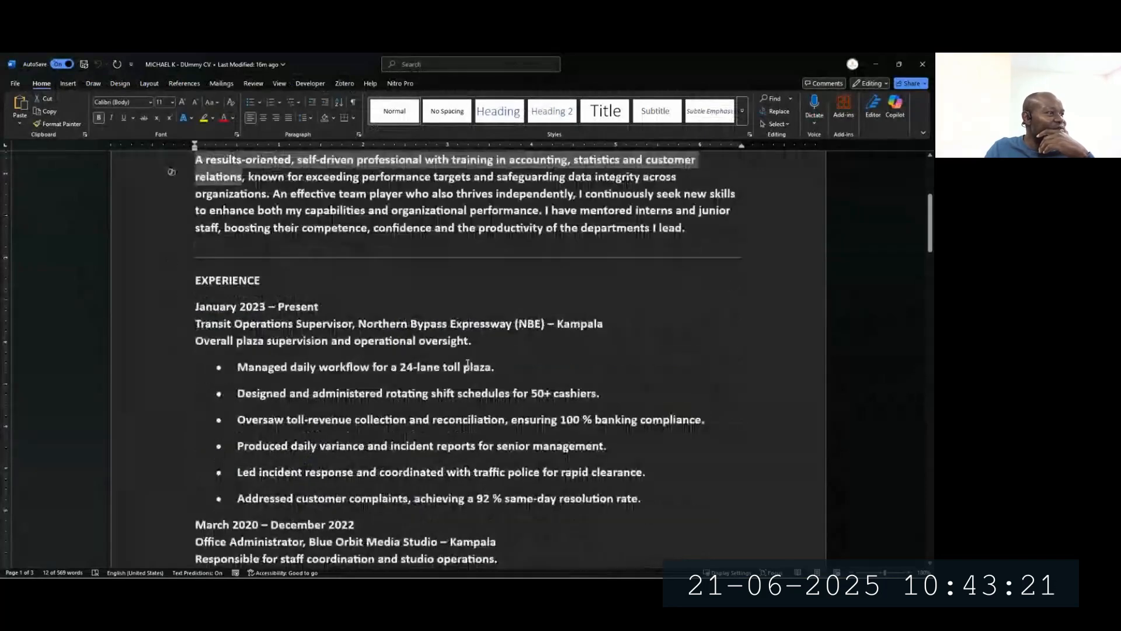
scroll(314, 405, "down", 5)
scroll(313, 406, "down", 8)
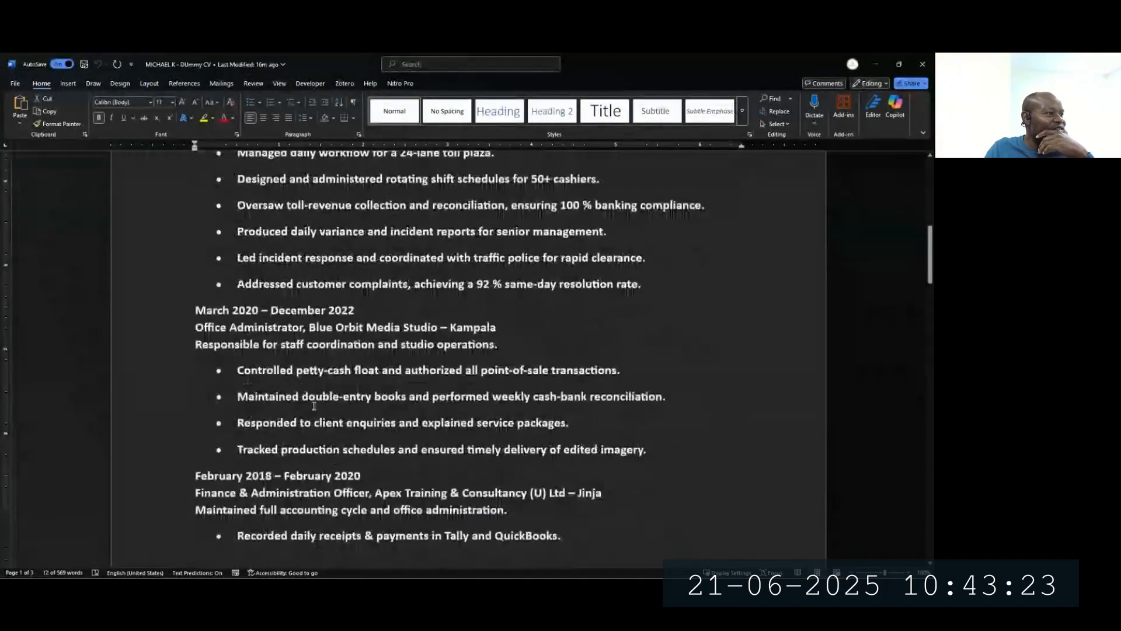
scroll(317, 406, "down", 5)
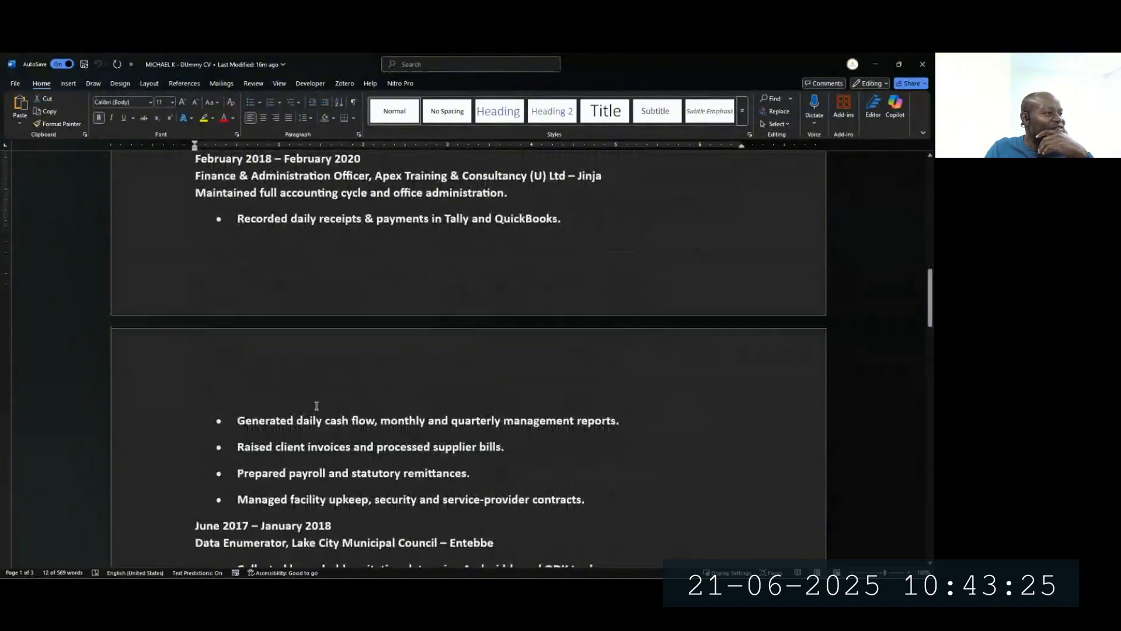
scroll(316, 406, "up", 4)
scroll(317, 406, "up", 20)
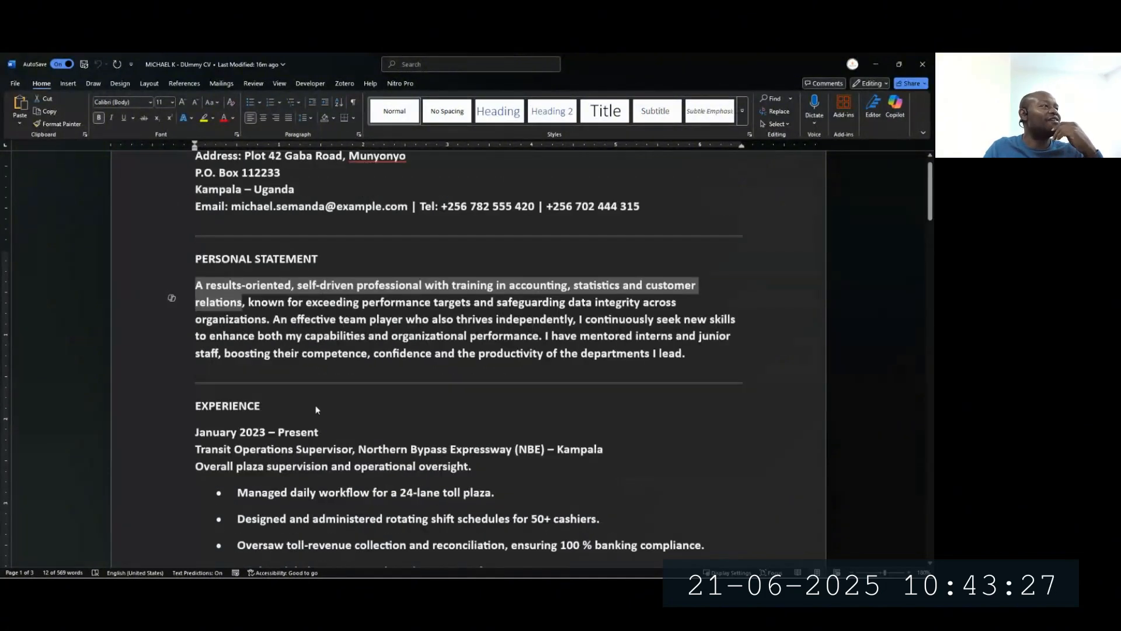
Step: Return to the VectorShift pipeline, set the Job_Type input to Accountant and run the pipeline on the uploaded CV
key("alt+Tab")
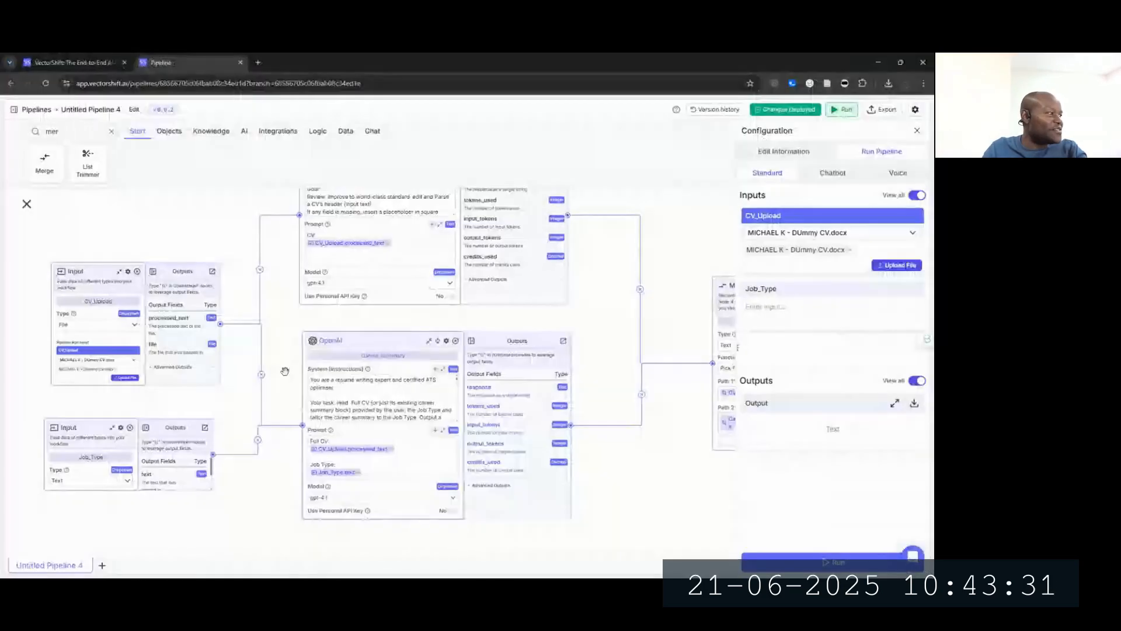
left_click(75, 477)
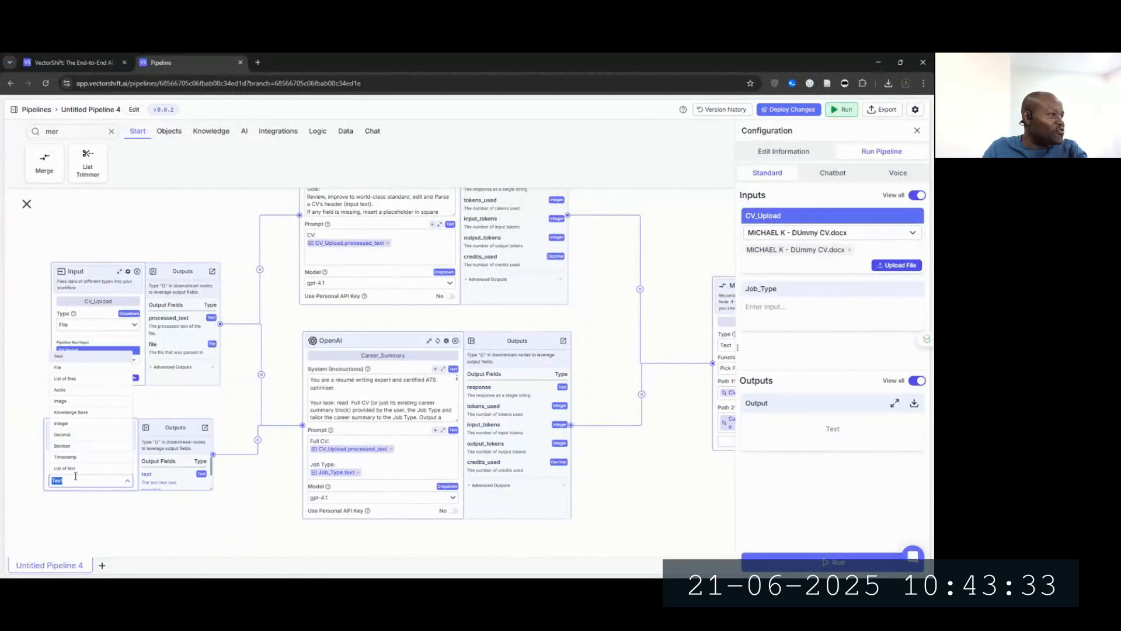
left_click(807, 310)
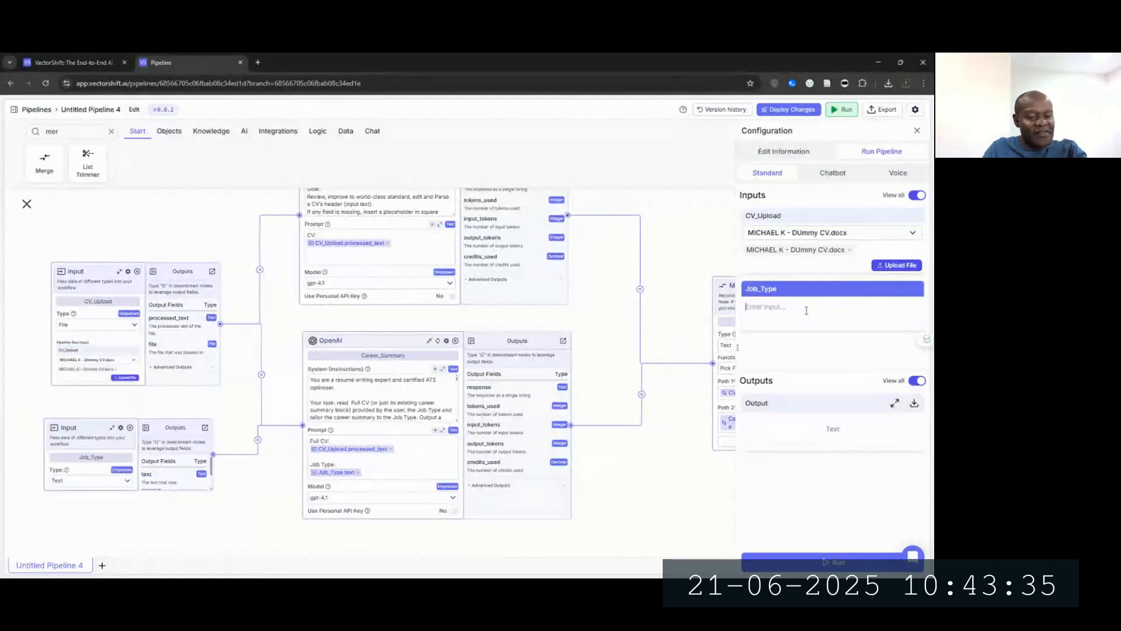
type("Accountant")
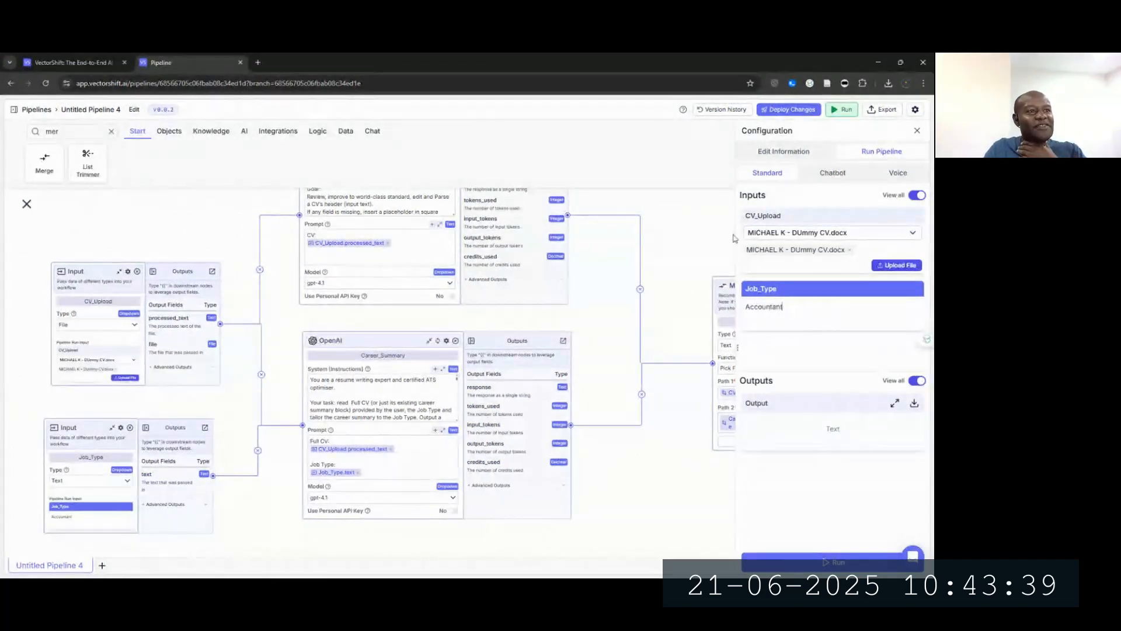
left_click(681, 222)
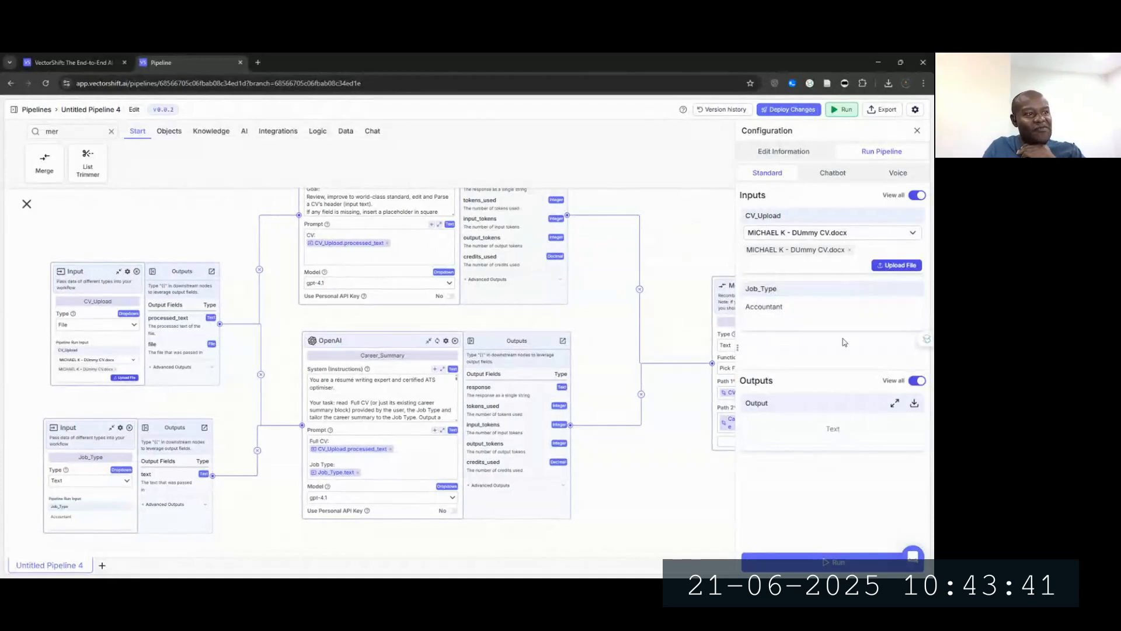
left_click(817, 564)
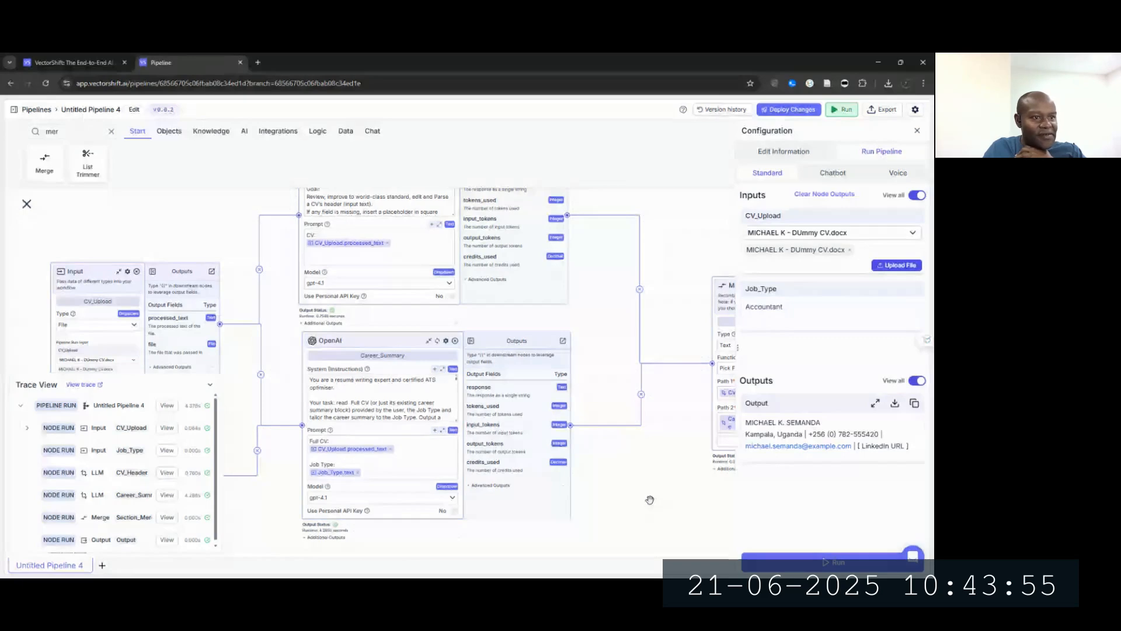
Step: Inspect the Output node's run result and expand the full value in its additional outputs
left_click_drag(650, 499, 372, 473)
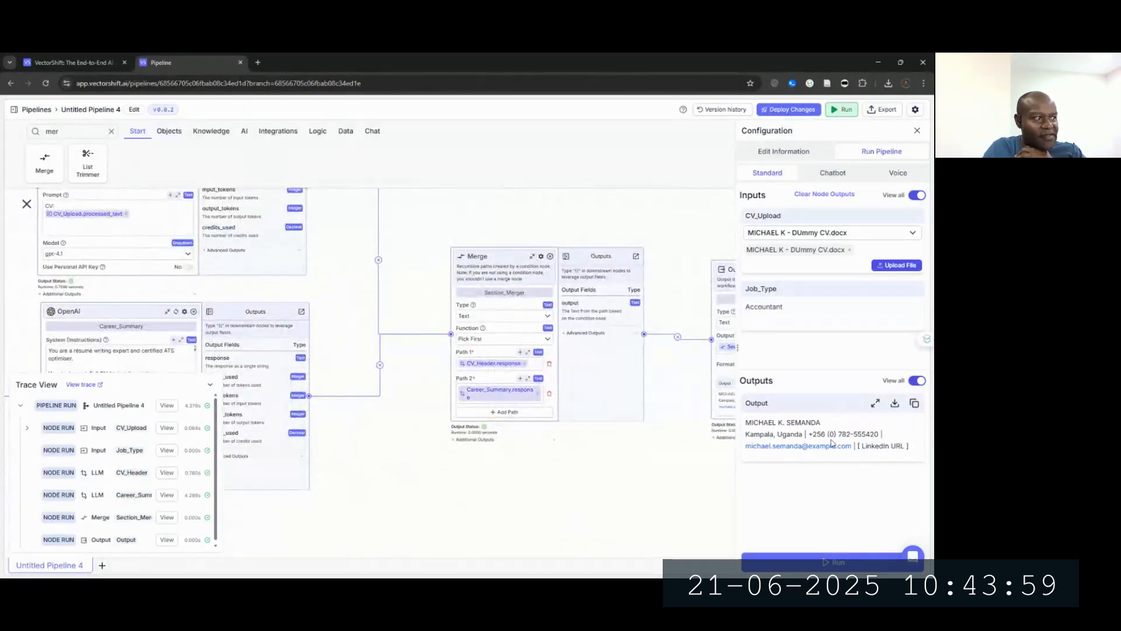
left_click_drag(577, 466, 446, 449)
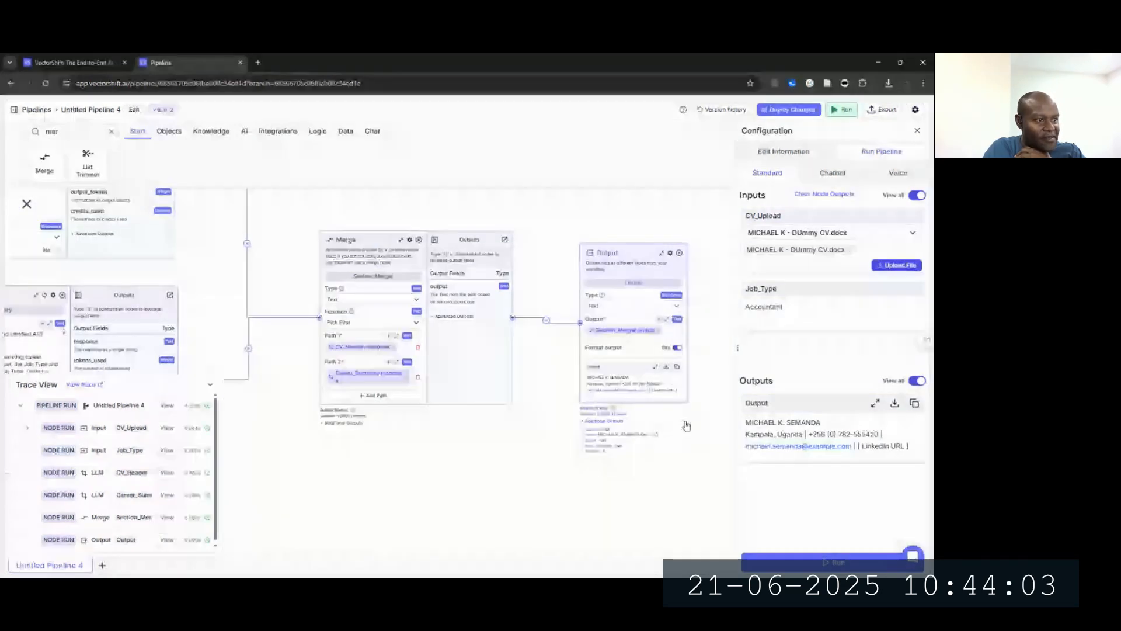
left_click(656, 435)
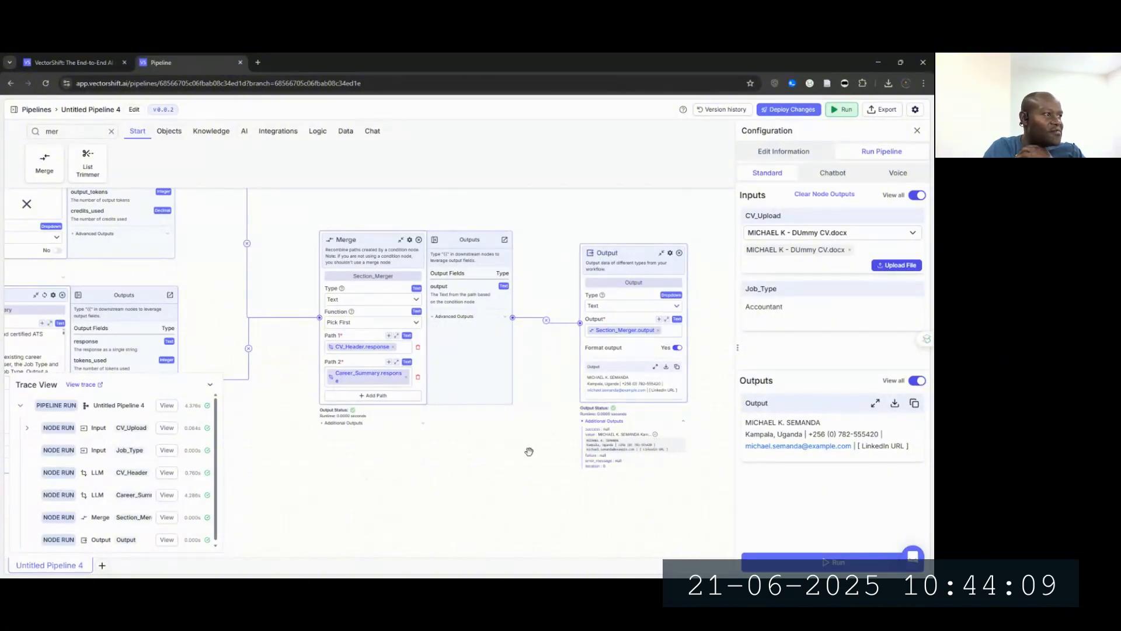
Step: Expand the Career_Summary node's additional outputs and examine its full response text
scroll(519, 451, "left", 5)
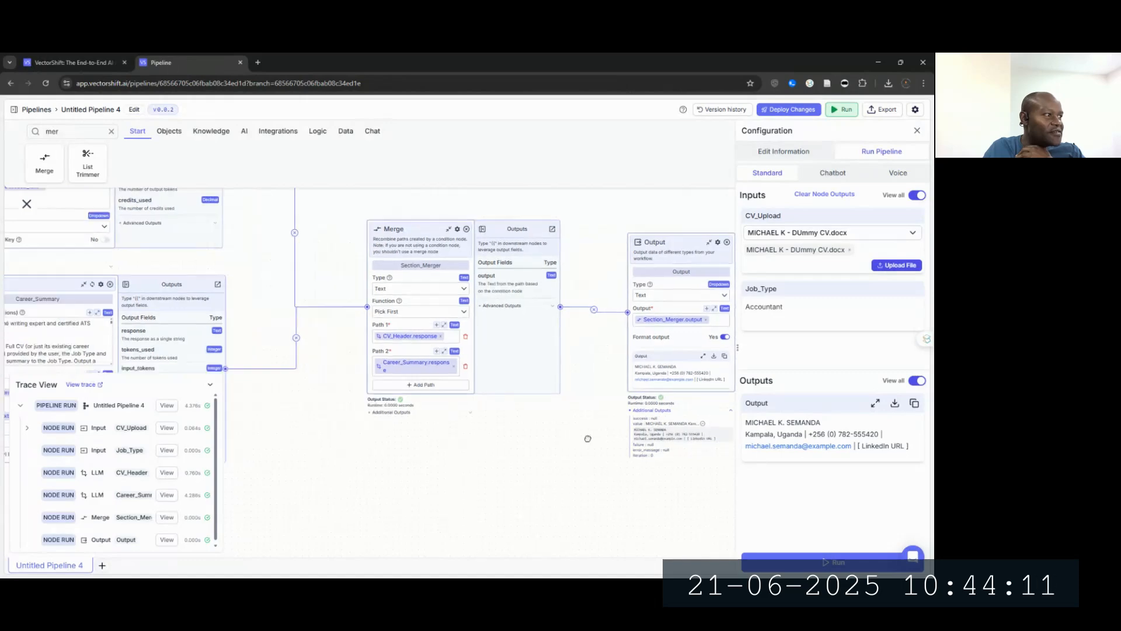
scroll(535, 441, "left", 5)
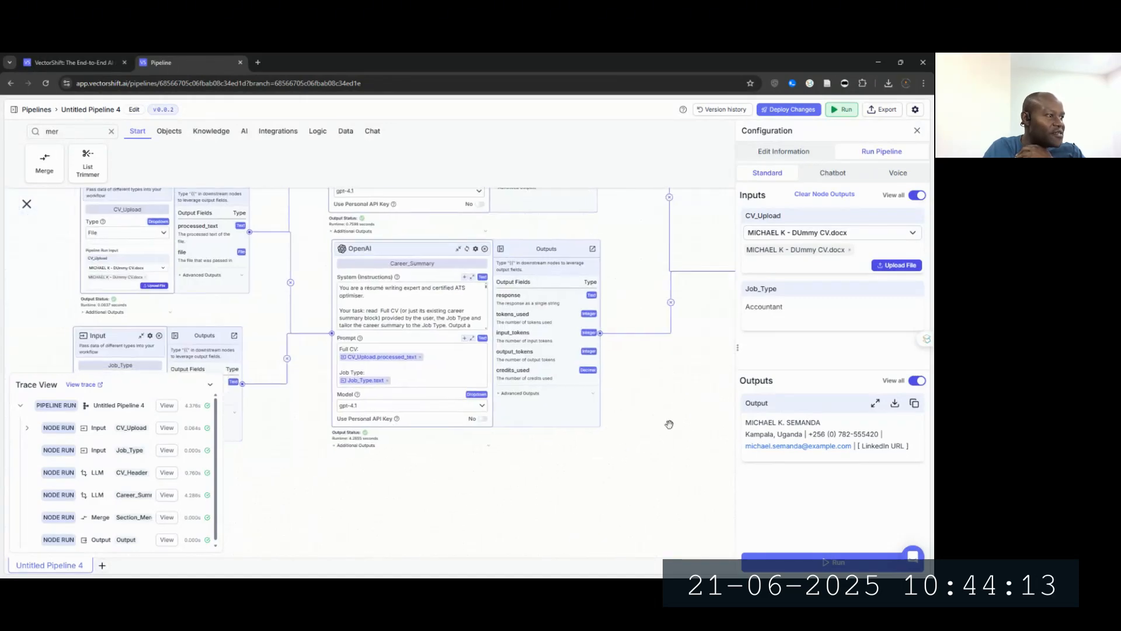
left_click(489, 445)
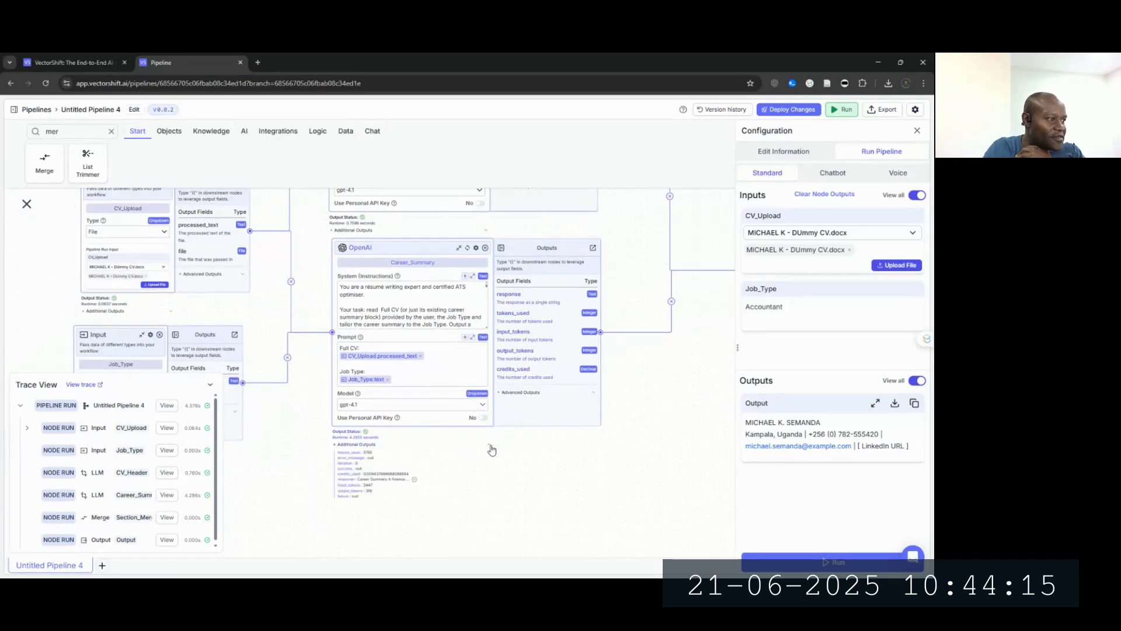
left_click(414, 480)
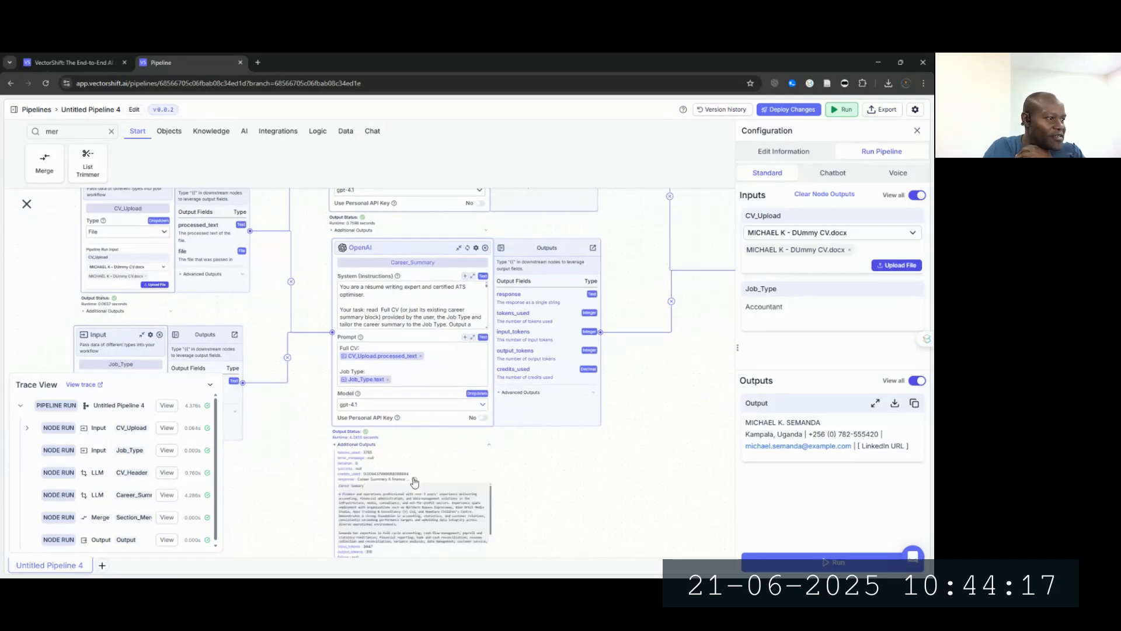
scroll(543, 483, "down", 1)
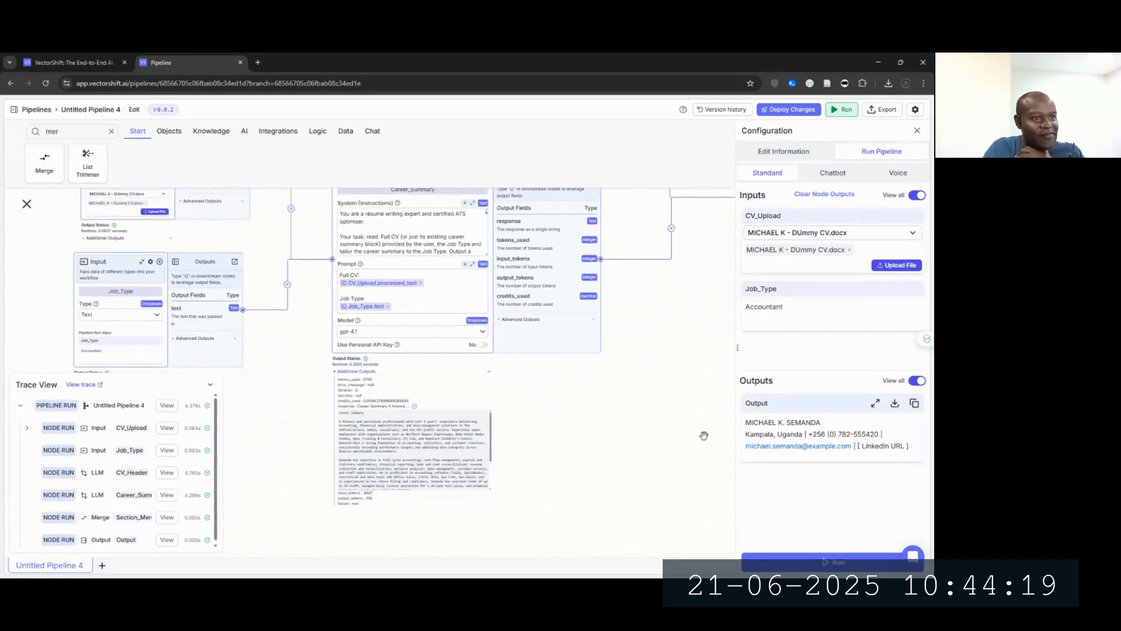
Step: Set the Section_Merger node's function to Join All
left_click_drag(649, 426, 476, 555)
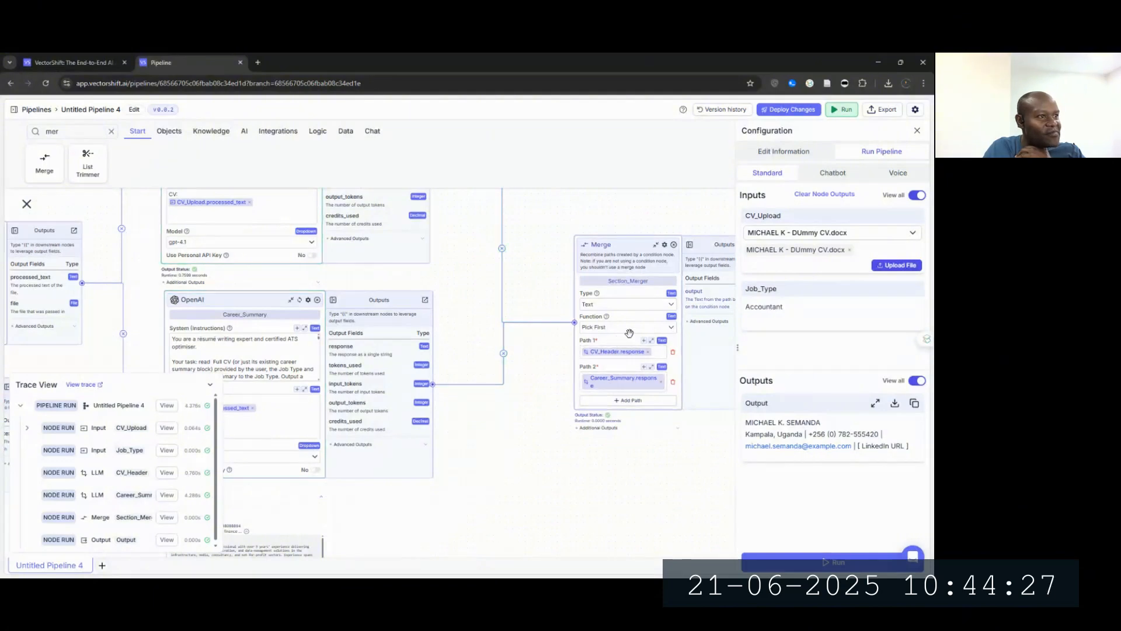
left_click(669, 327)
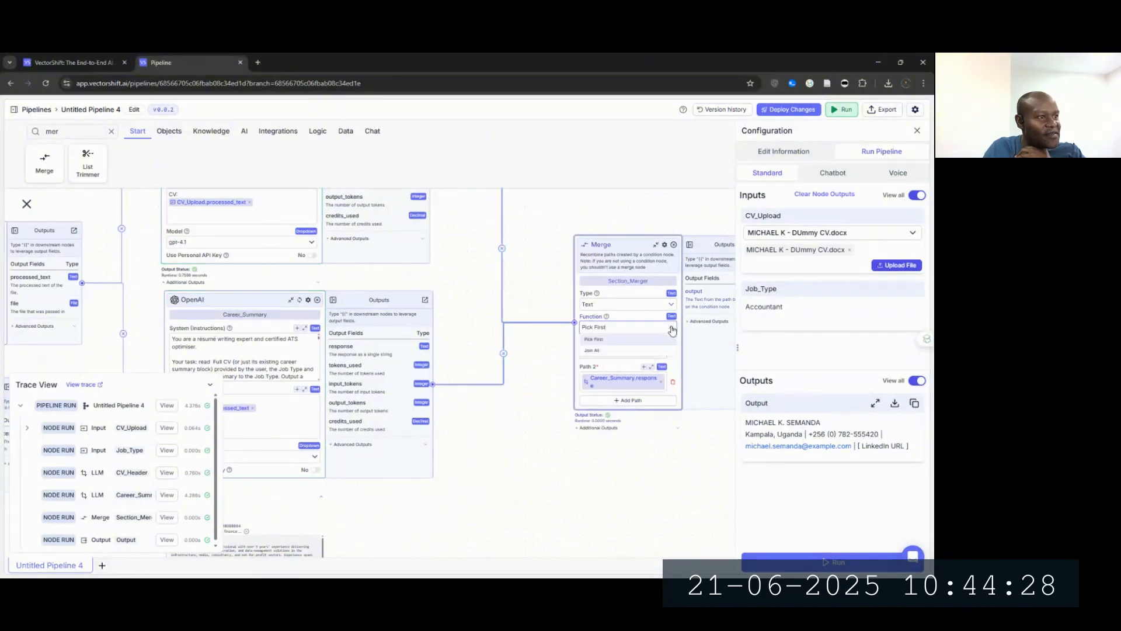
left_click(638, 350)
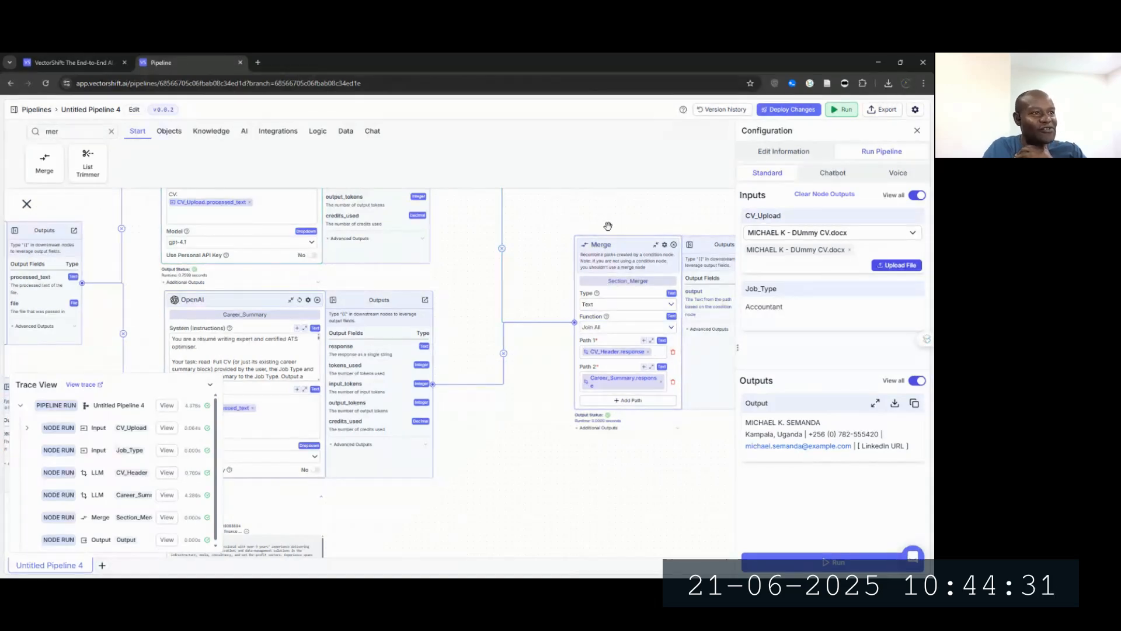
Step: Rerun the pipeline with the Accountant job type and review the merged header and career summary output
left_click_drag(599, 222, 527, 231)
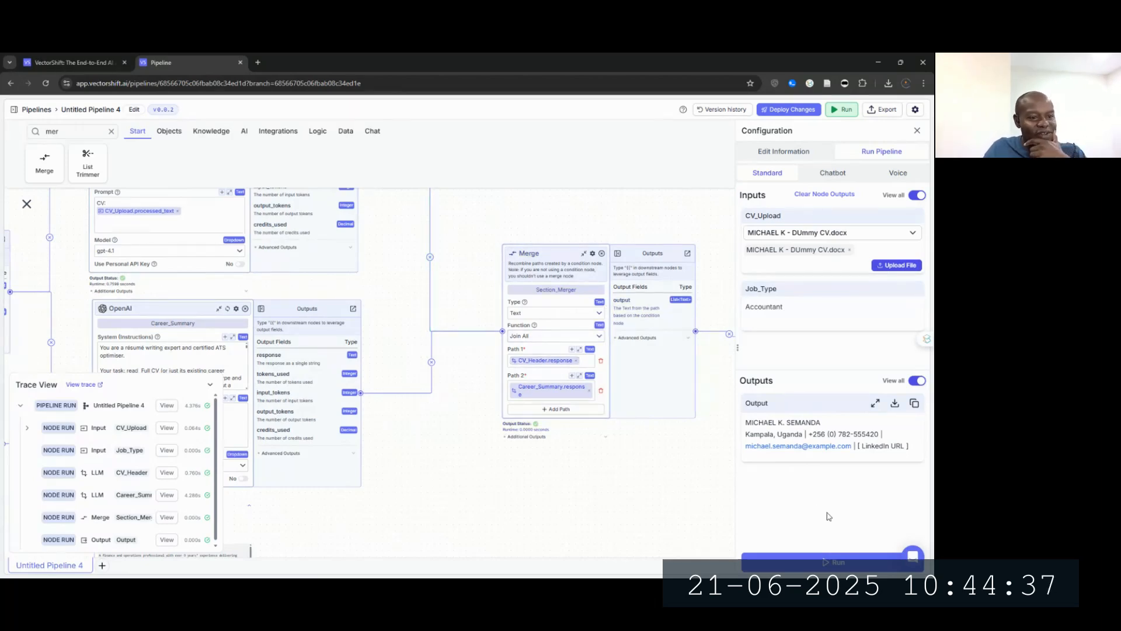
left_click(834, 563)
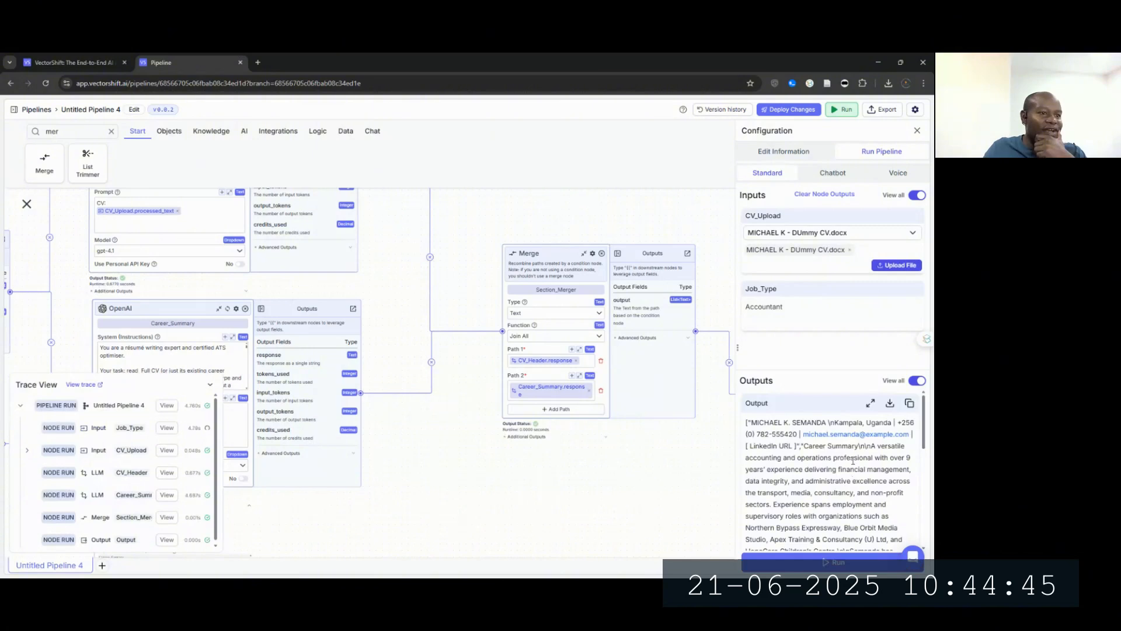
scroll(829, 464, "down", 1)
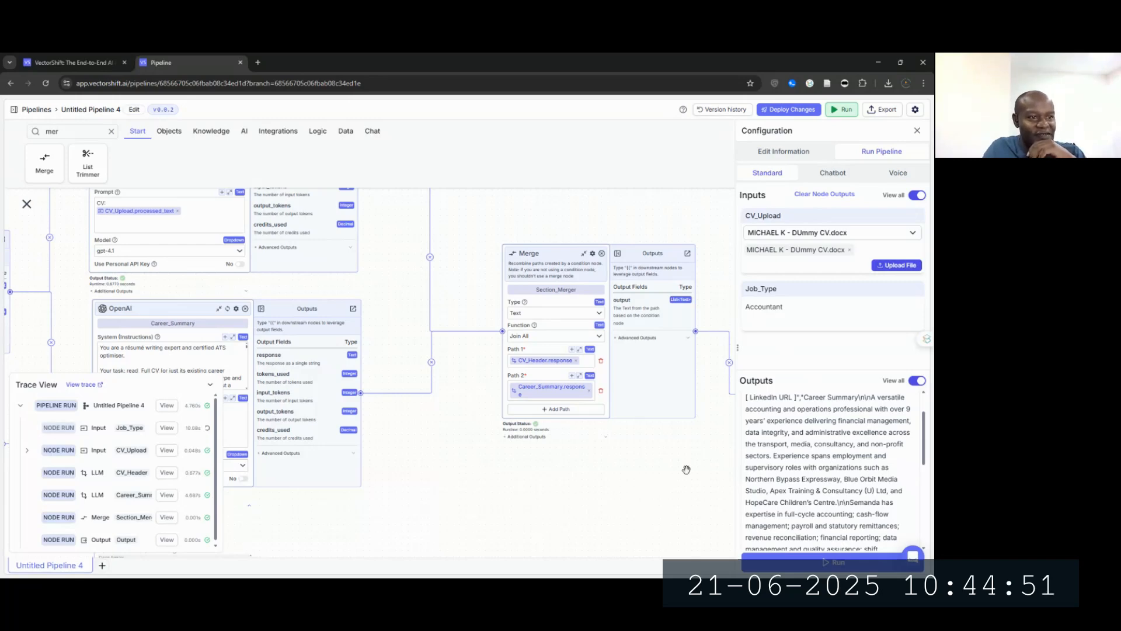
scroll(730, 462, "up", 1)
scroll(818, 463, "up", 1)
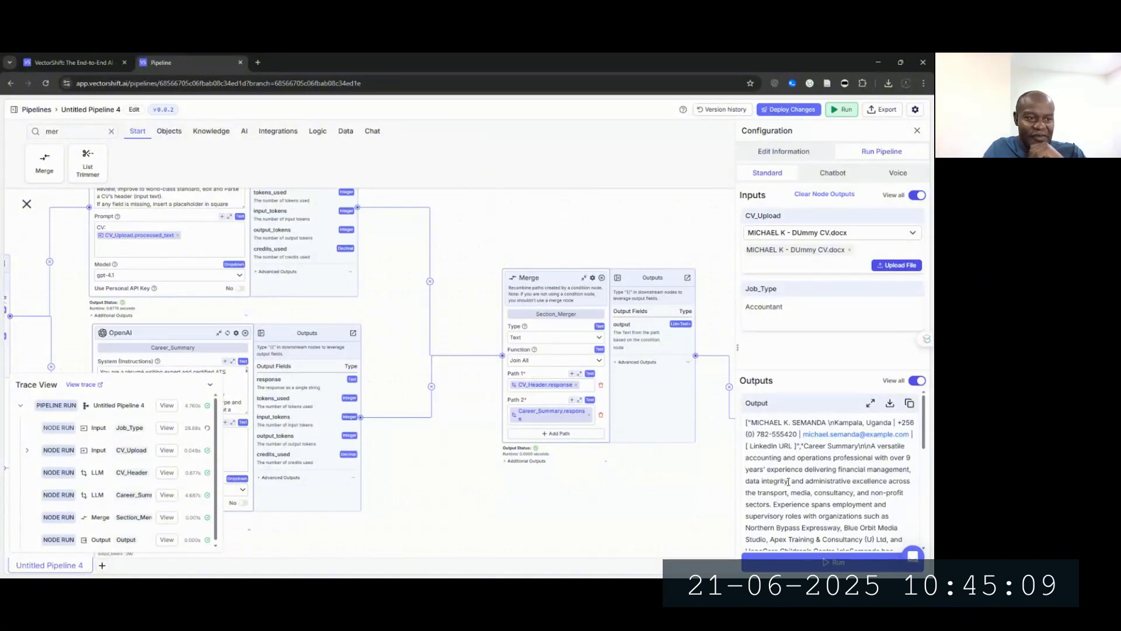
Step: Copy the career summary text from the pipeline output, from "A versatile accounting and operations professional" through the Global Experience line
scroll(783, 488, "down", 1)
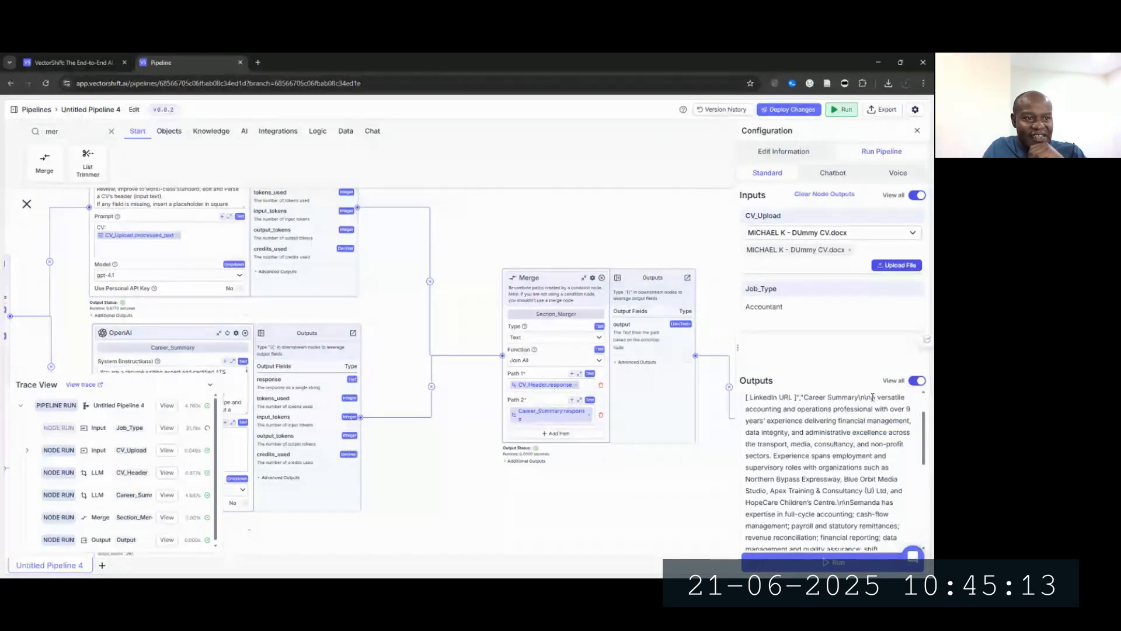
left_click_drag(871, 397, 872, 502)
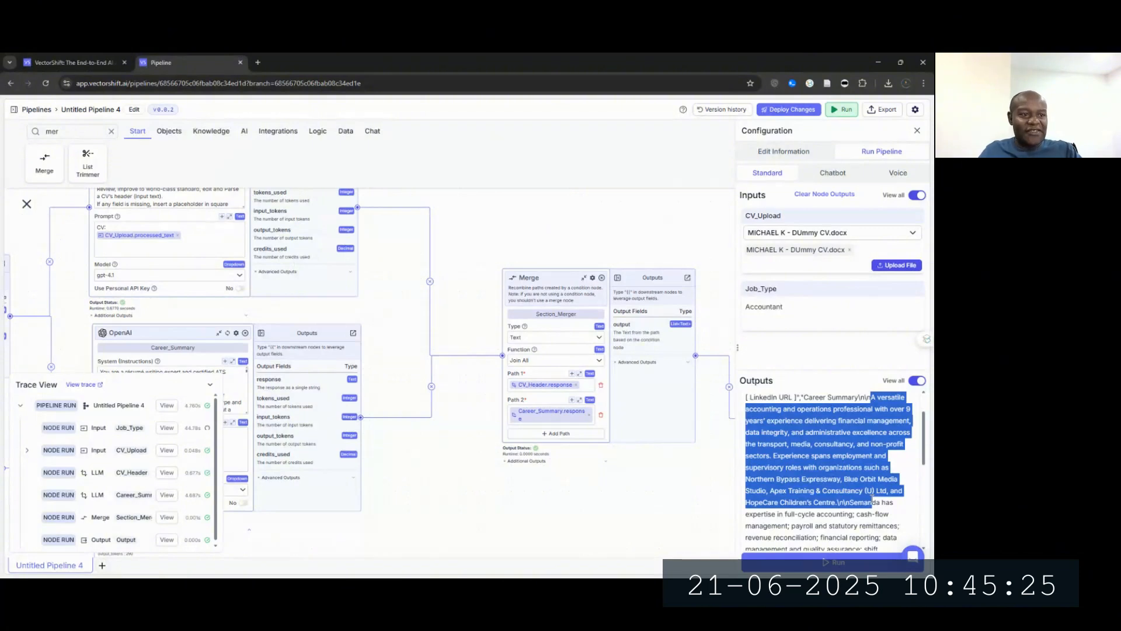
left_click_drag(874, 501, 858, 524)
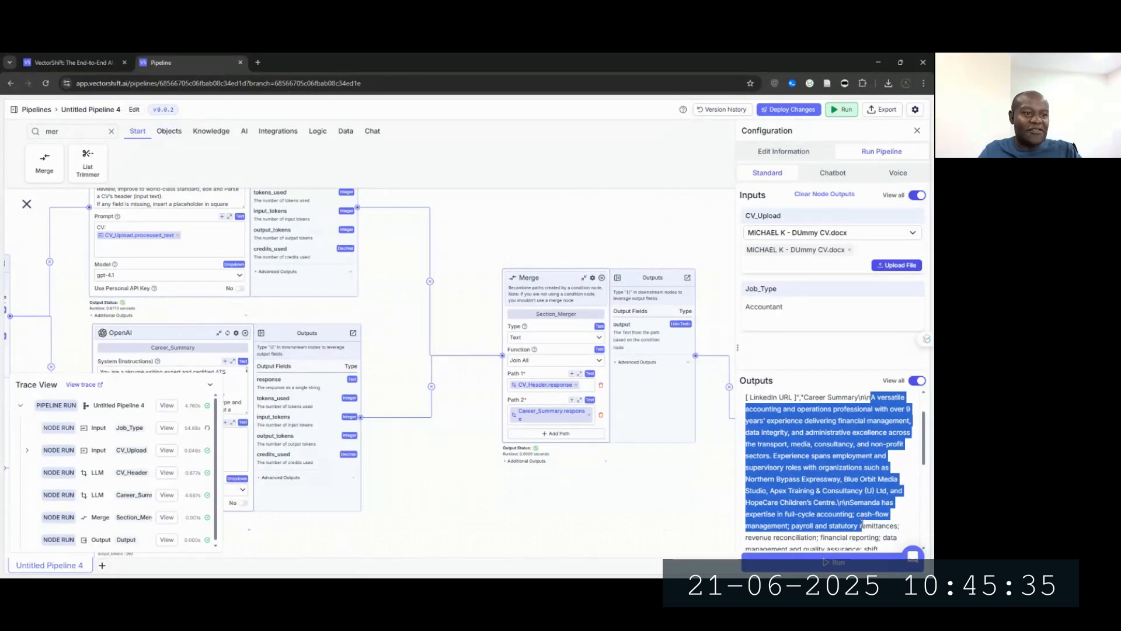
scroll(862, 523, "down", 1)
left_click_drag(862, 523, 877, 486)
scroll(858, 487, "down", 1)
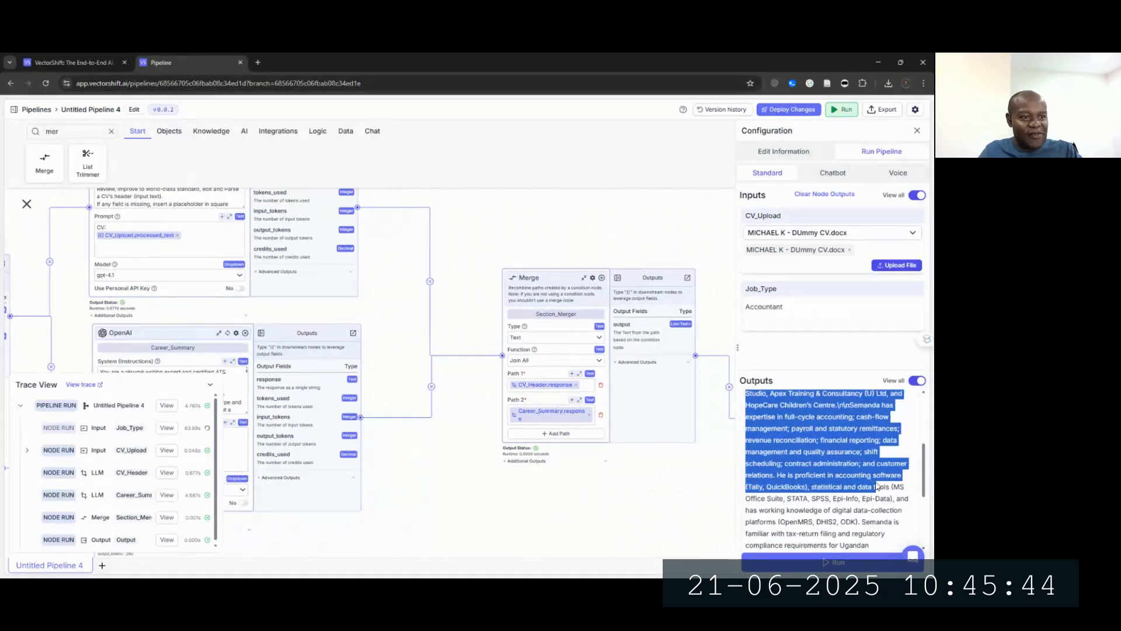
scroll(877, 488, "down", 1)
left_click_drag(877, 487, 871, 533)
scroll(877, 489, "down", 3)
scroll(880, 502, "down", 1)
right_click(836, 462)
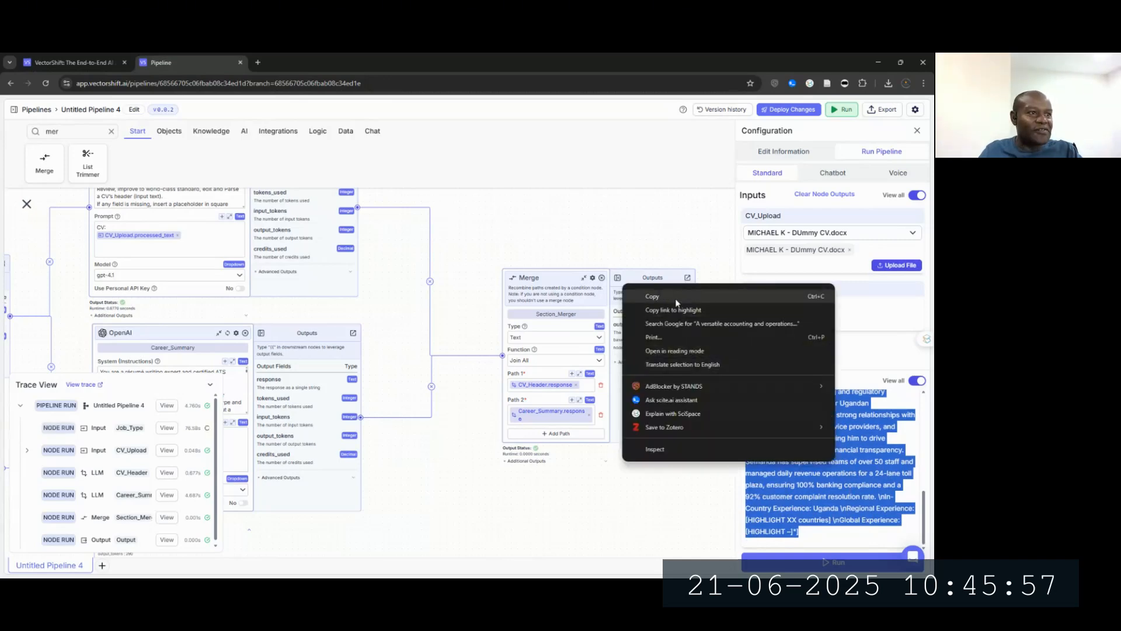
left_click(657, 296)
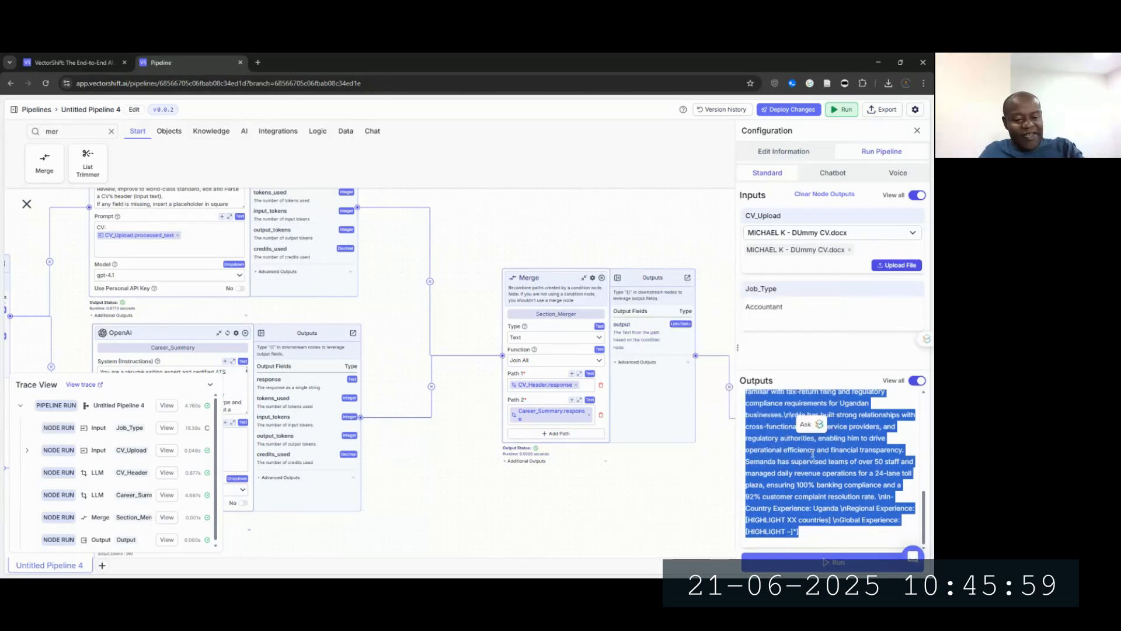
Step: Switch to the original CV in Word and paste the copied career summary below the existing Personal Statement paragraph in non-bold text
key("super")
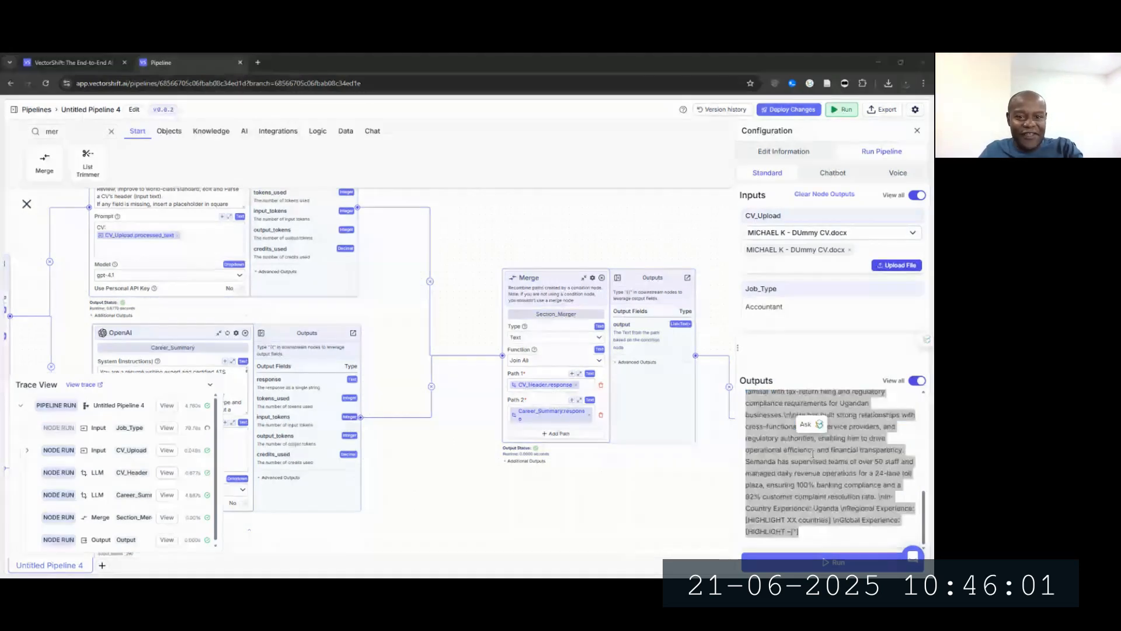
key("alt+Tab")
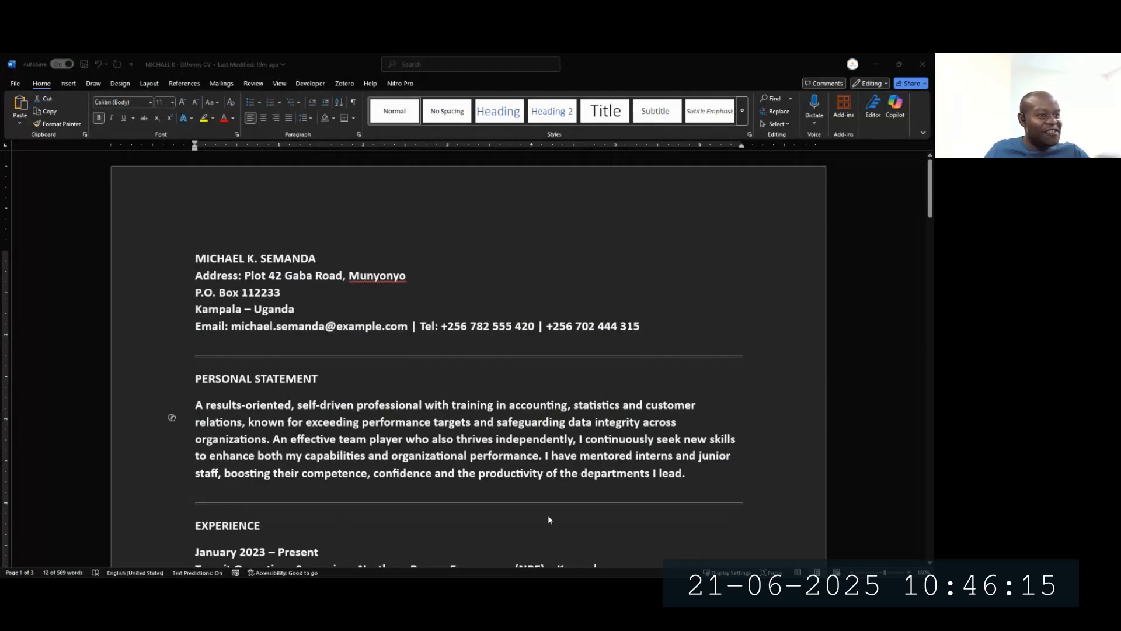
left_click(737, 501)
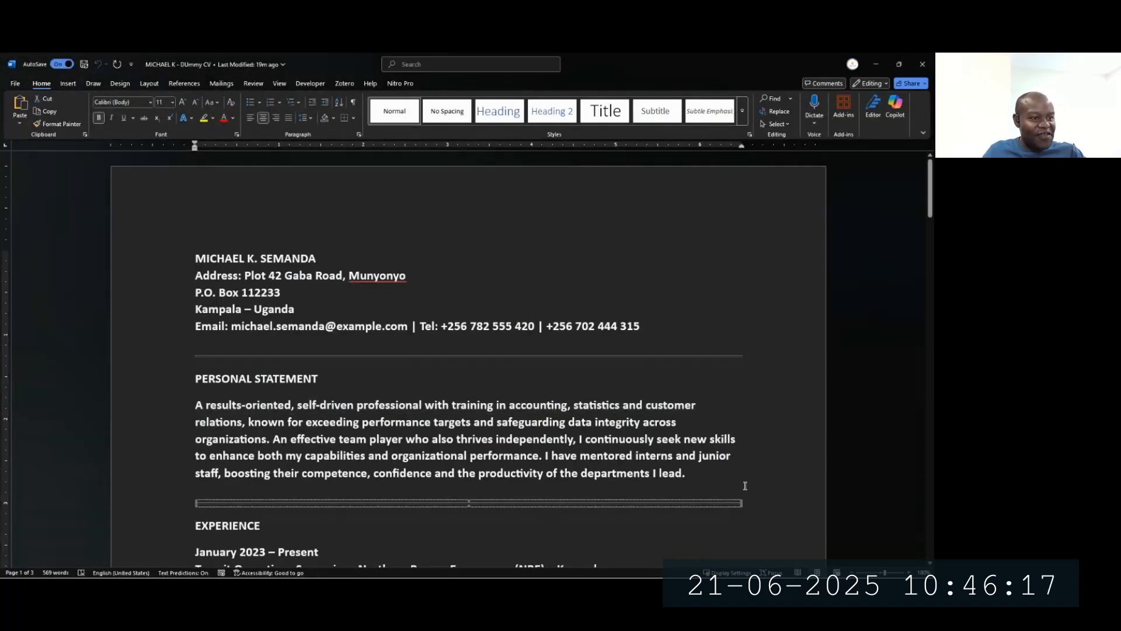
left_click(751, 479)
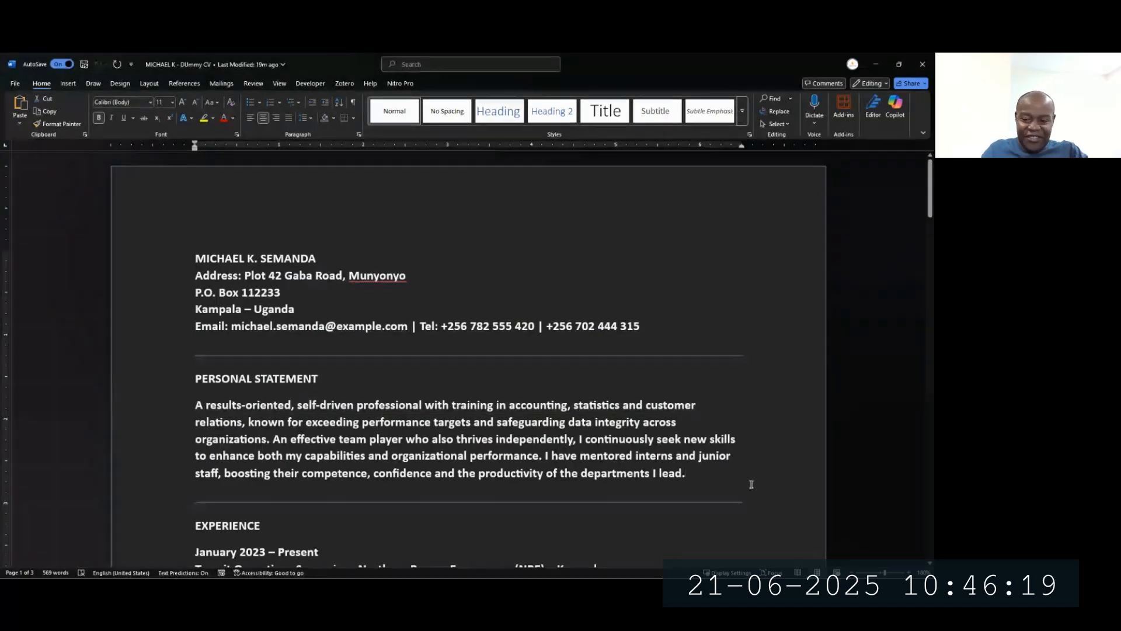
key("Return")
key("Return")
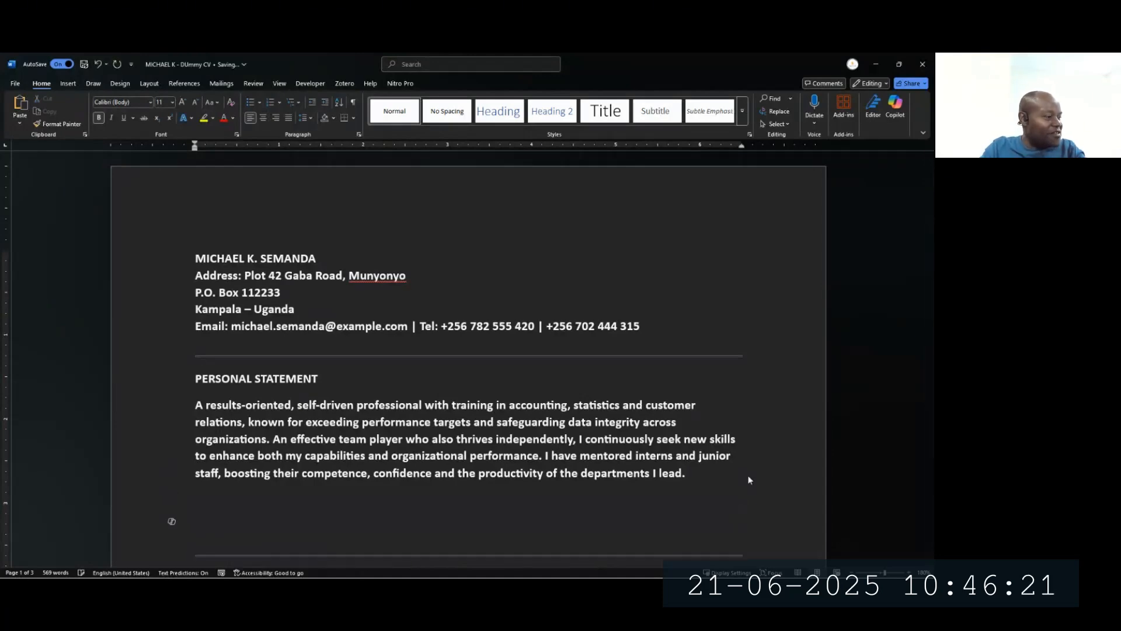
scroll(533, 548, "down", 2)
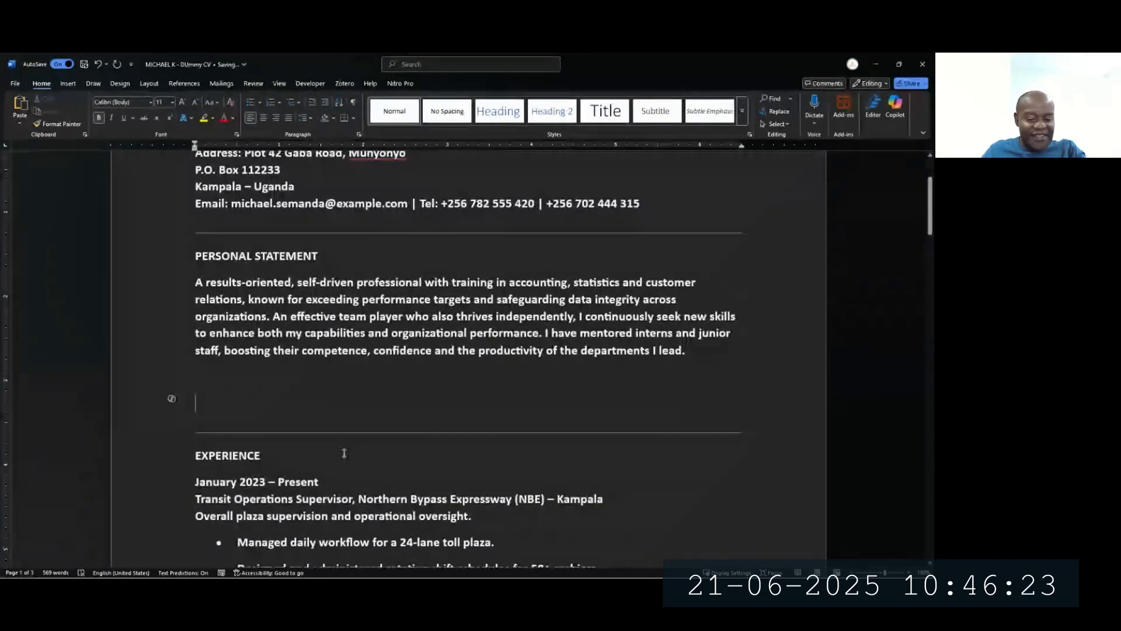
type("A versatile accounting and operations professional with over 9 years’ experience delivering financial management, data integrity, and administrative excellence across the transport, media, consultancy, and non-profit sectors. Experience spans employment and supervisory roles with organizations such as Northern Bypass Expressway, Blue Orbit Media Studio, Apex Training & Consultancy (U) Ltd, and HopeCare Children’s Centre.\\n\\nSemanda has expertise in full-cycle accounting; cash-flow management; payroll and statutory remittances; revenue reconciliation; financial reporting; data management and quality assurance; shift scheduling; contract administration; and customer relations. He is proficient in accounting software (Tally, QuickBooks), statistical and data tools (MS Office Suite, STATA, SPSS, Epi-Info, Epi-Data), and has working knowledge of digital data-collection platforms (OpenMRS, DHIS2, ODK). Semanda is familiar with tax-return filing and regulatory compliance requirements for Ugandan businesses.\\n\\nHe has built strong relationships with cross-functional teams, service providers, and regulatory authorities, enabling him to drive operational efficiency and financial transparency. Semanda has supervised teams of over 50 staff and managed daily revenue operations for a 24-lane toll plaza, ensuring 100% banking compliance and a 92% customer complaint resolution rate. \\nIn-Country Experience: Uganda \\nRegional Experience: [HIGHLIGHT XX countries] \\nGlobal Experience: [HIGHLIGHT –]\"]")
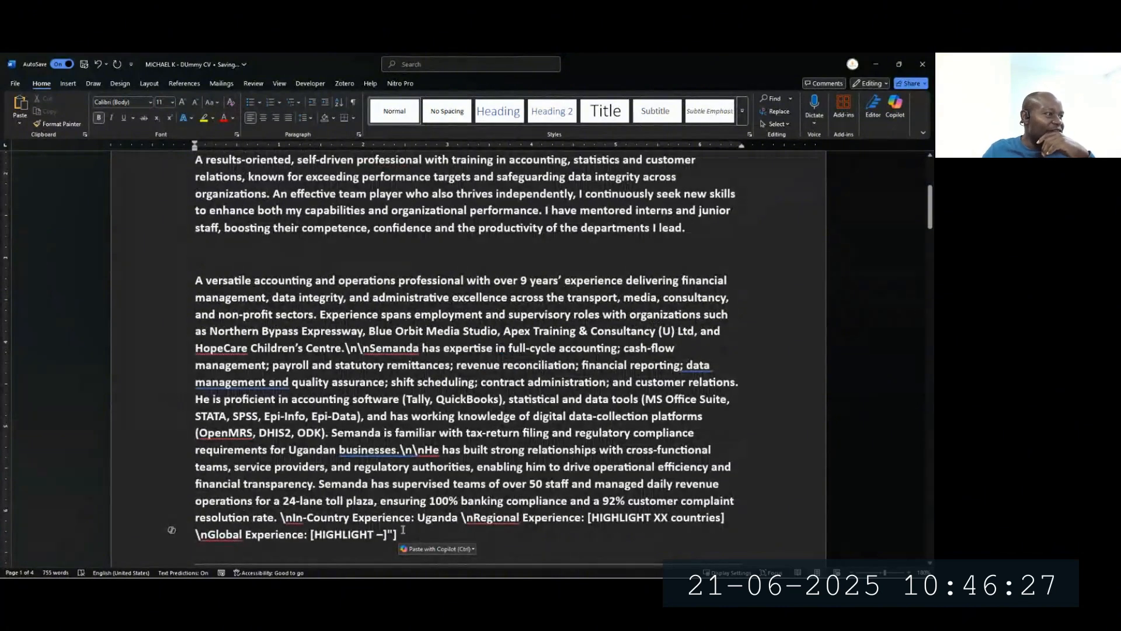
left_click_drag(407, 527, 195, 281)
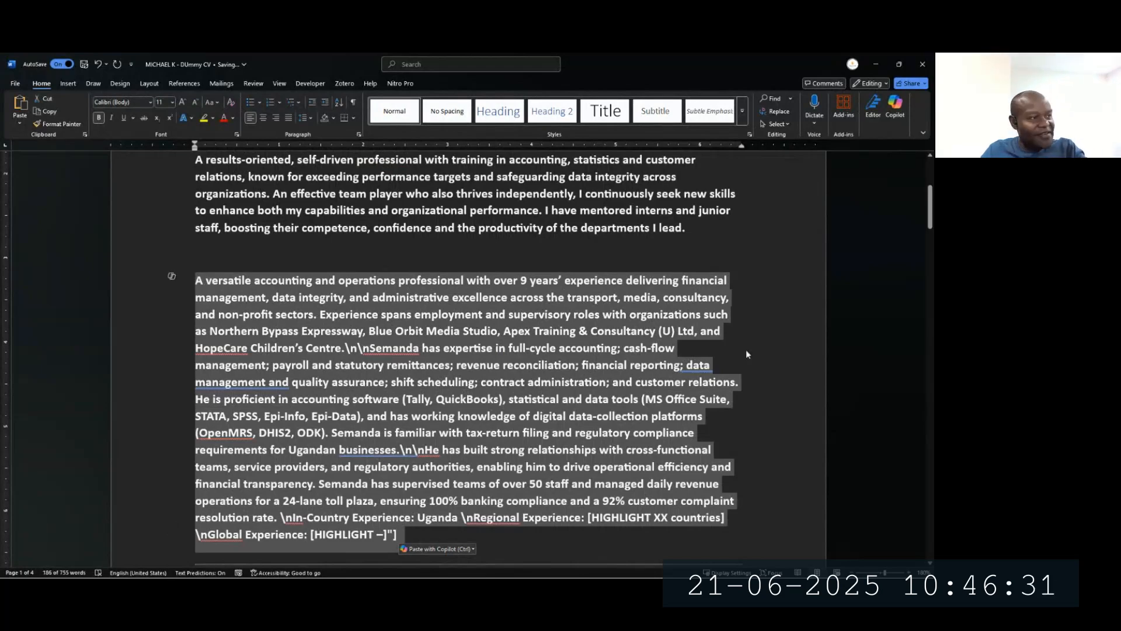
key("ctrl+b")
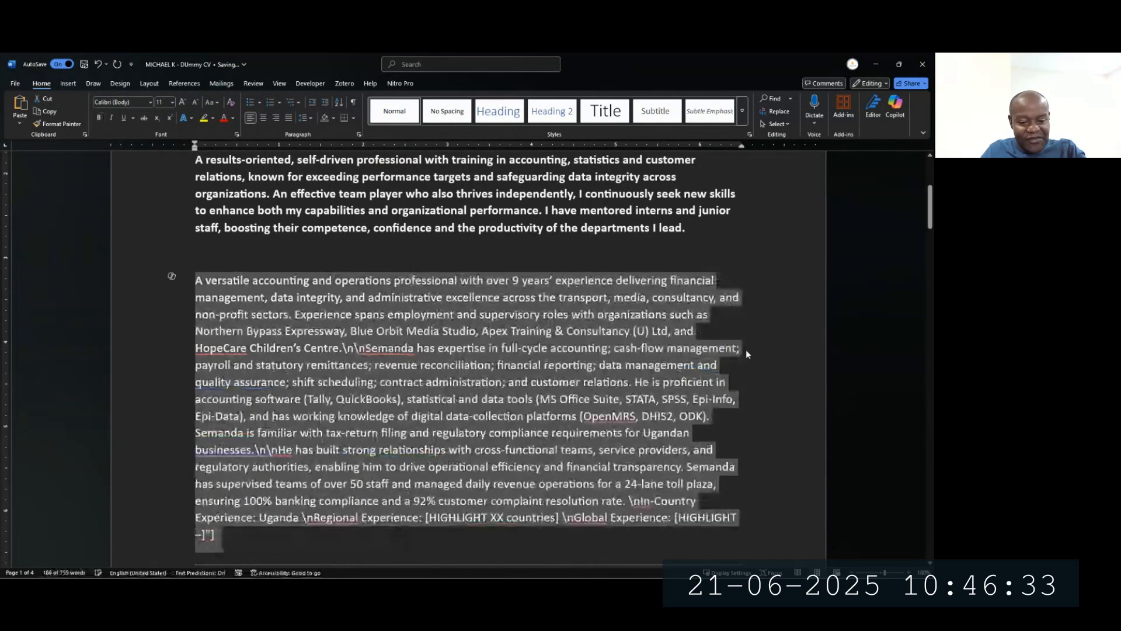
Step: Replace the \n\n marker after "HopeCare Children's Centre." in the pasted summary with a paragraph break
left_click(367, 347)
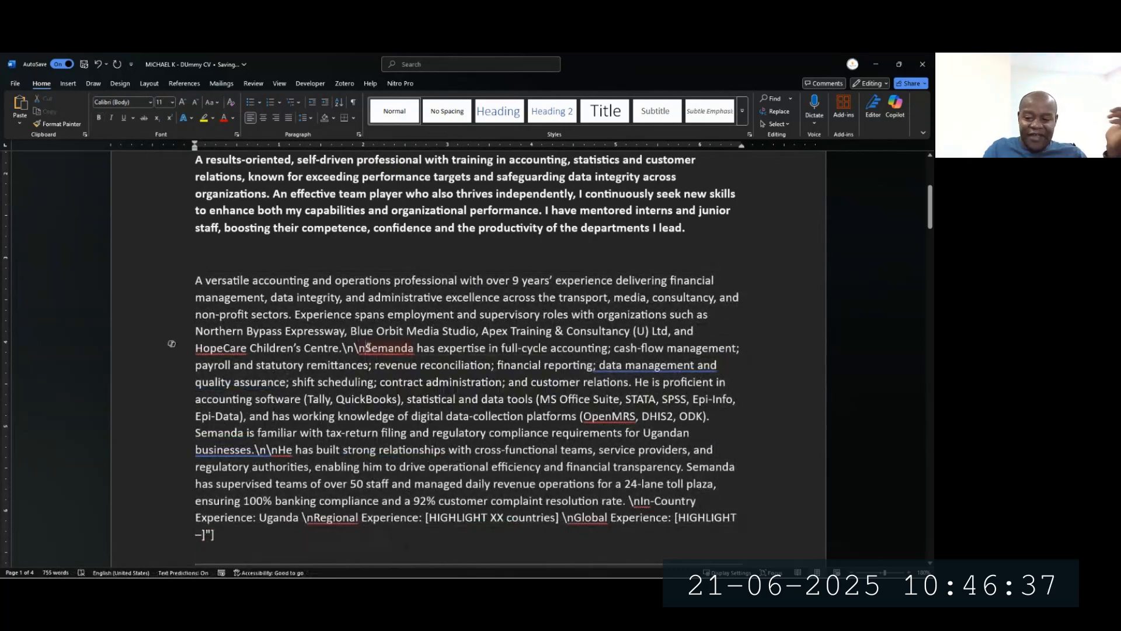
key("BackSpace")
key("BackSpace")
key("BackSpace")
key("BackSpace")
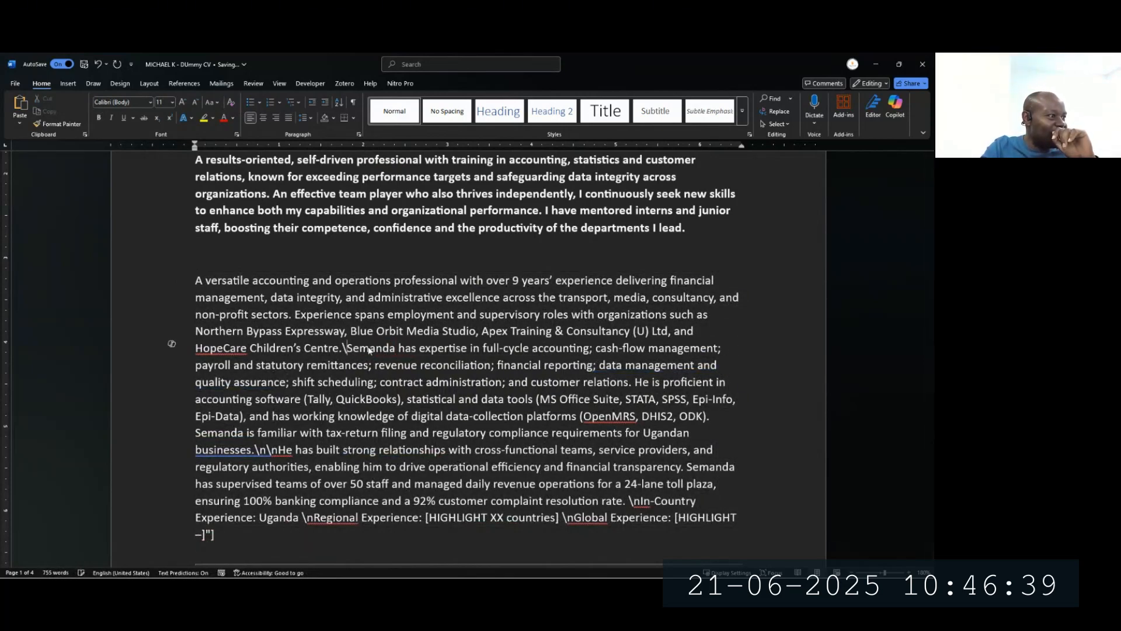
key("Return")
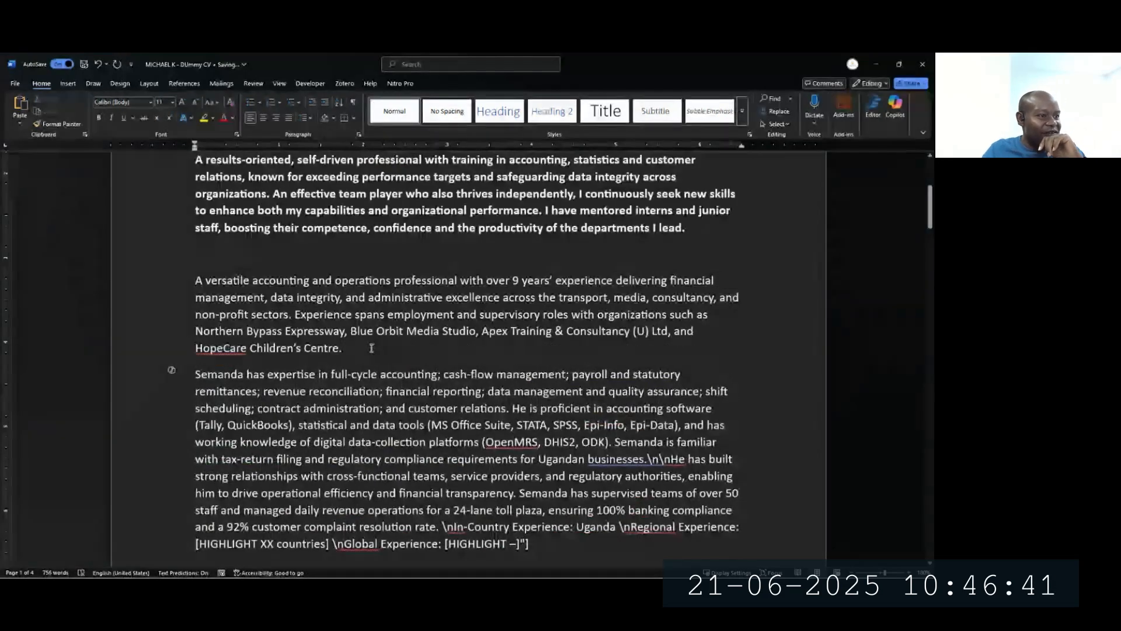
Step: Replace the \n\n marker before "He has built strong relationships" with a paragraph break
left_click(670, 458)
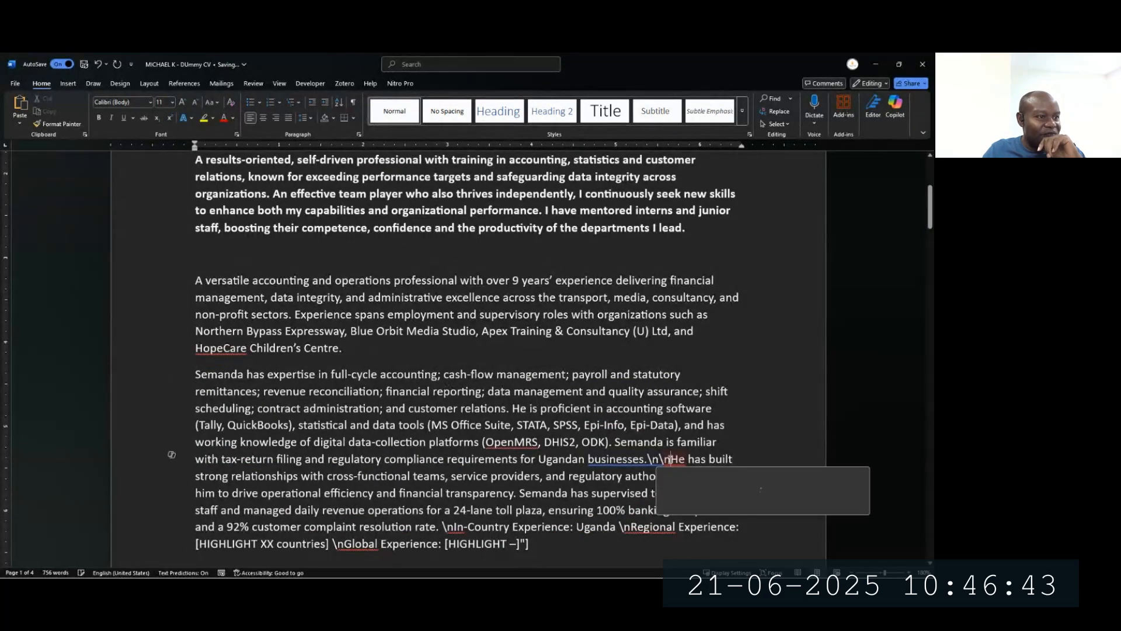
left_click(669, 459)
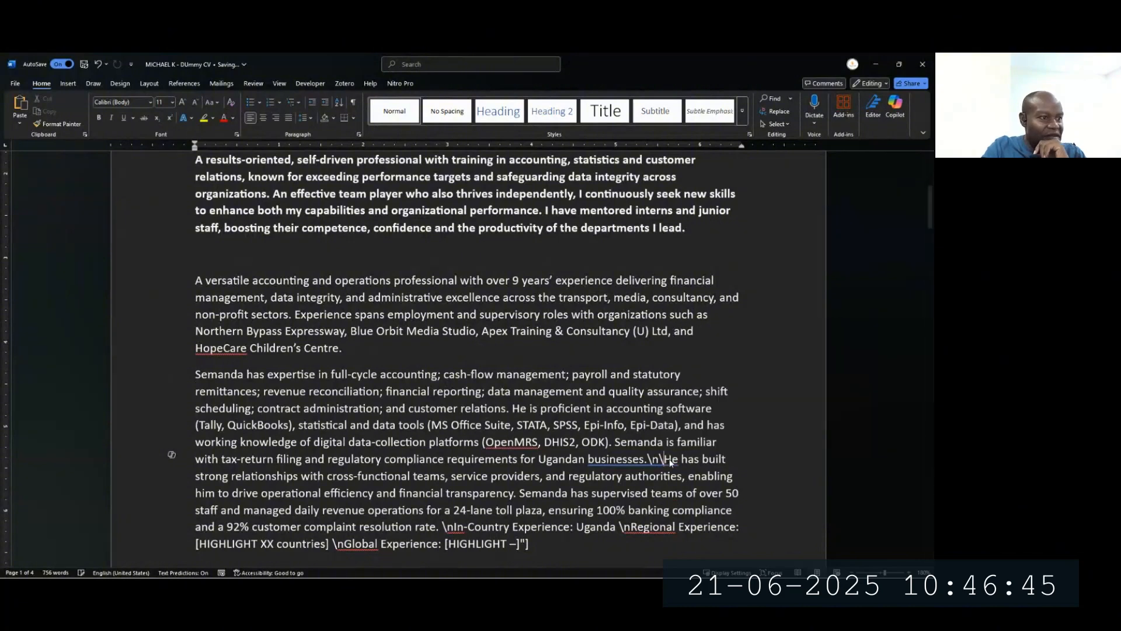
key("BackSpace")
key("BackSpace")
key("BackSpace")
key("BackSpace")
key("Return")
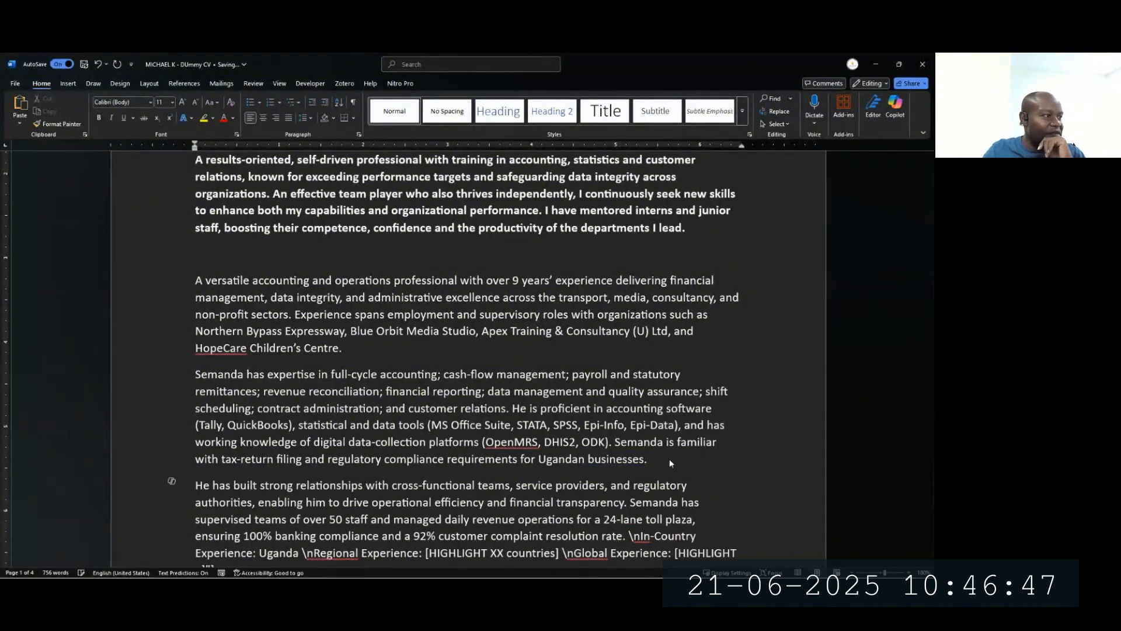
Step: Replace the \n marker before "In-Country Experience" with a paragraph break
scroll(669, 457, "down", 3)
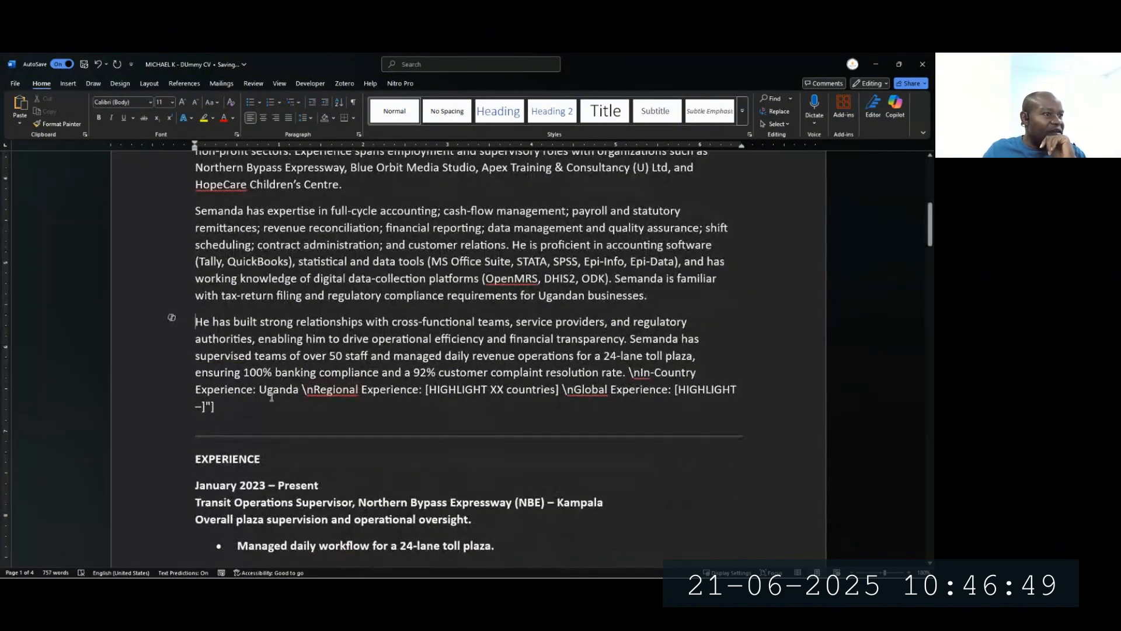
left_click(638, 372)
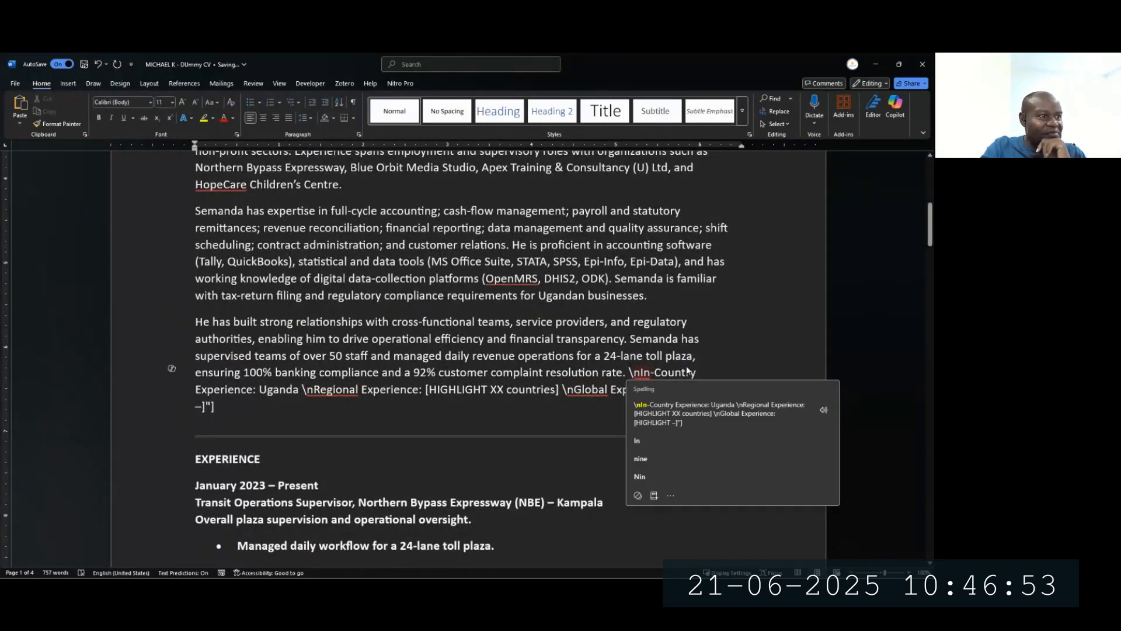
key("BackSpace")
key("BackSpace")
key("Return")
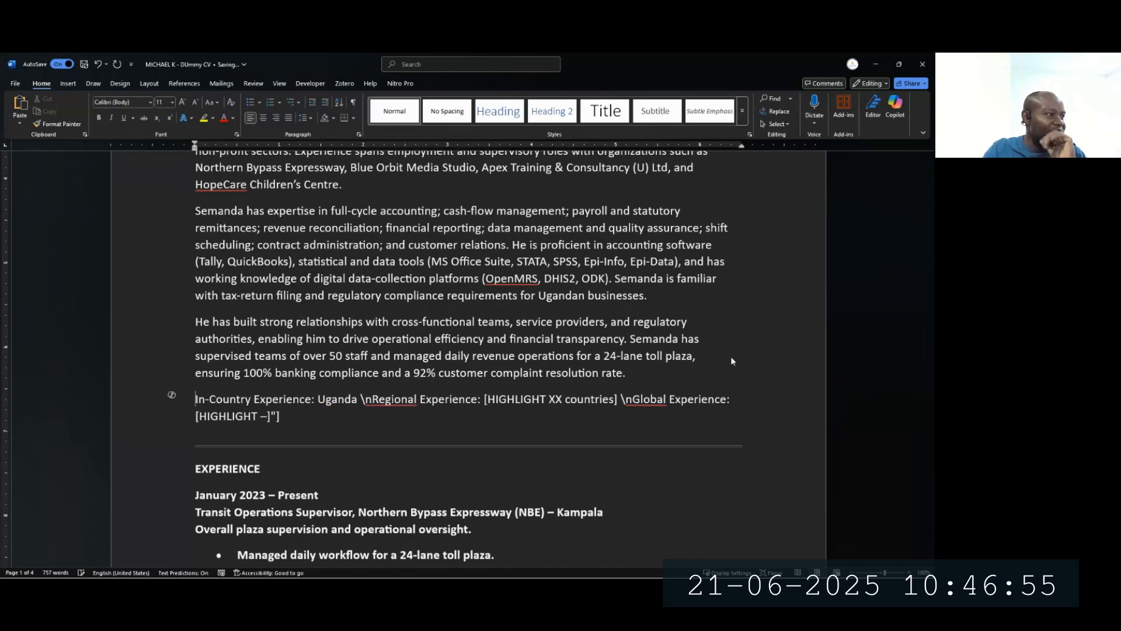
Step: Put "Regional Experience" and "Global Experience" on their own lines, removing the \n marker in front of each
left_click(371, 403)
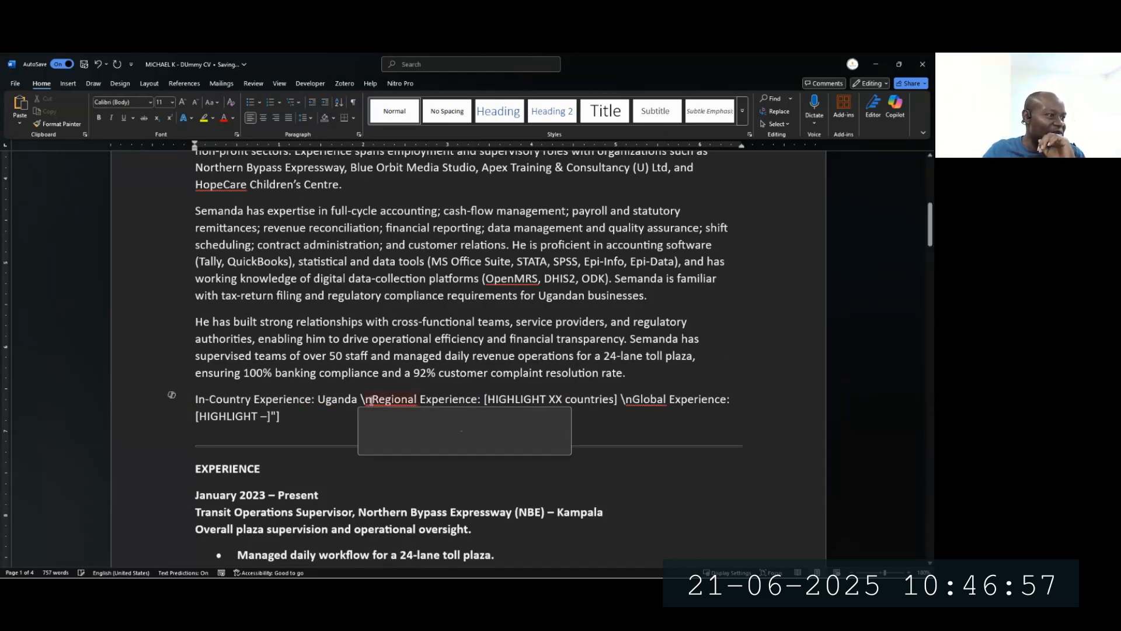
key("BackSpace")
key("BackSpace")
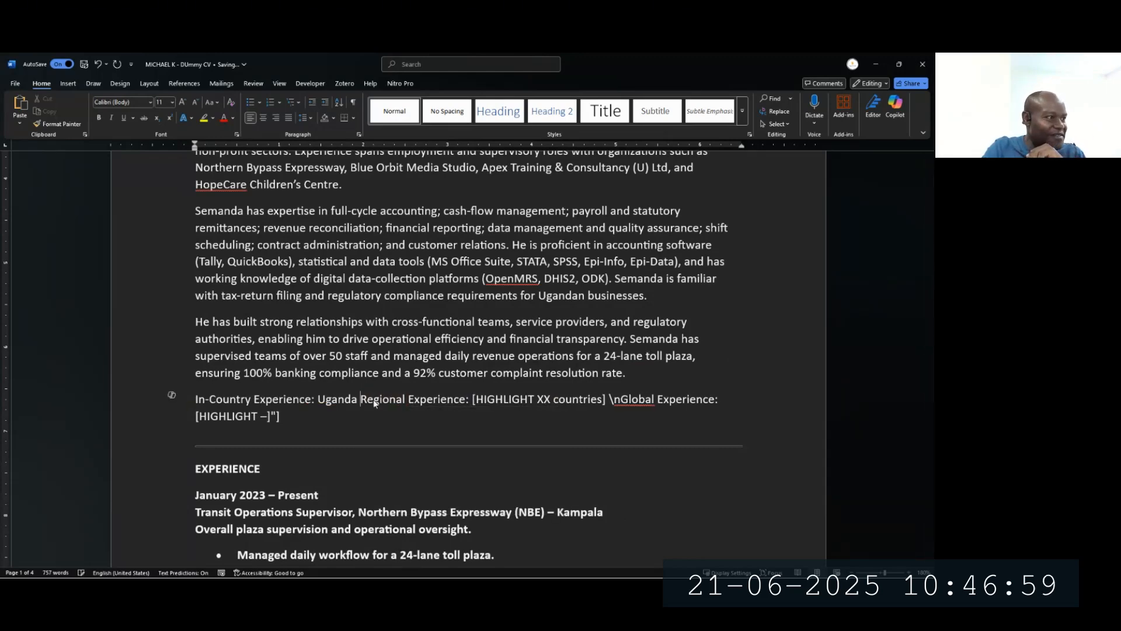
key("Return")
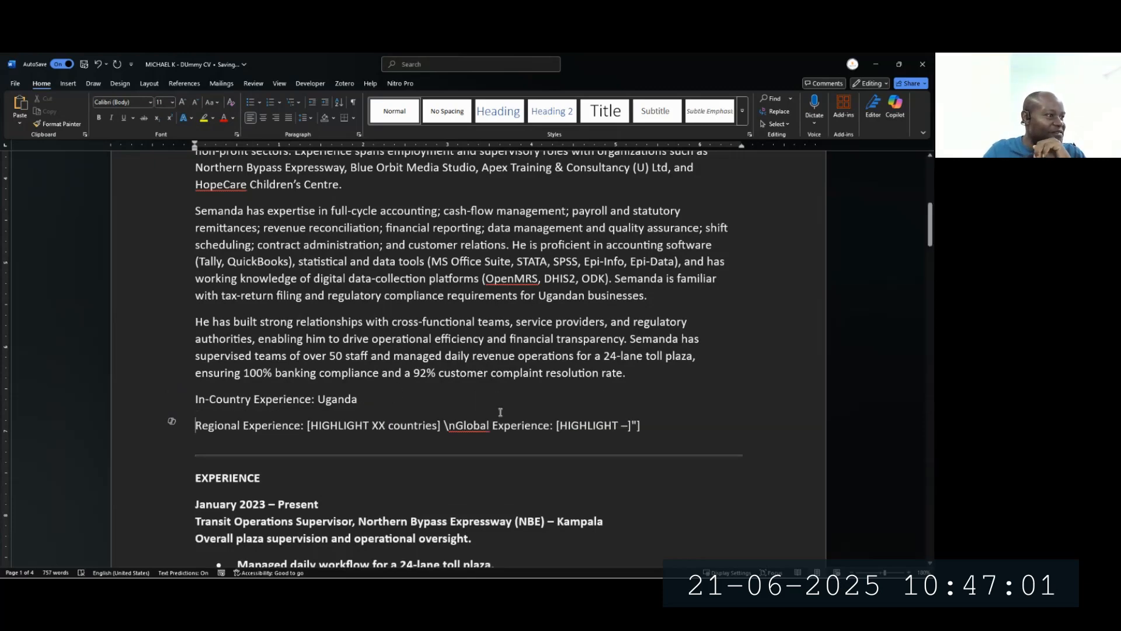
left_click(458, 426)
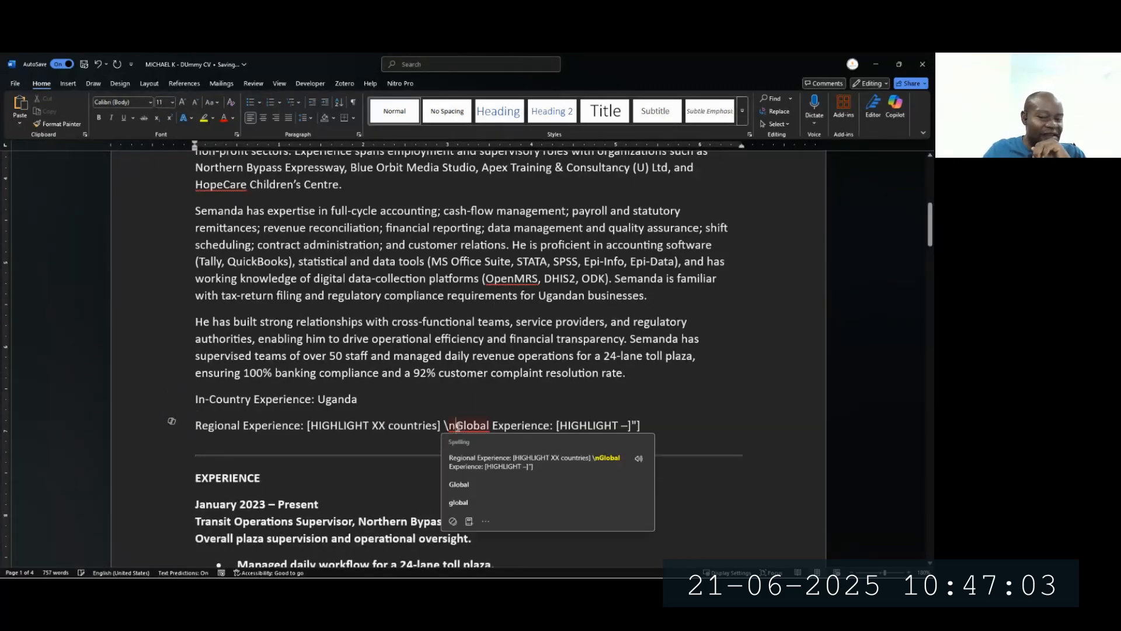
key("BackSpace")
key("BackSpace")
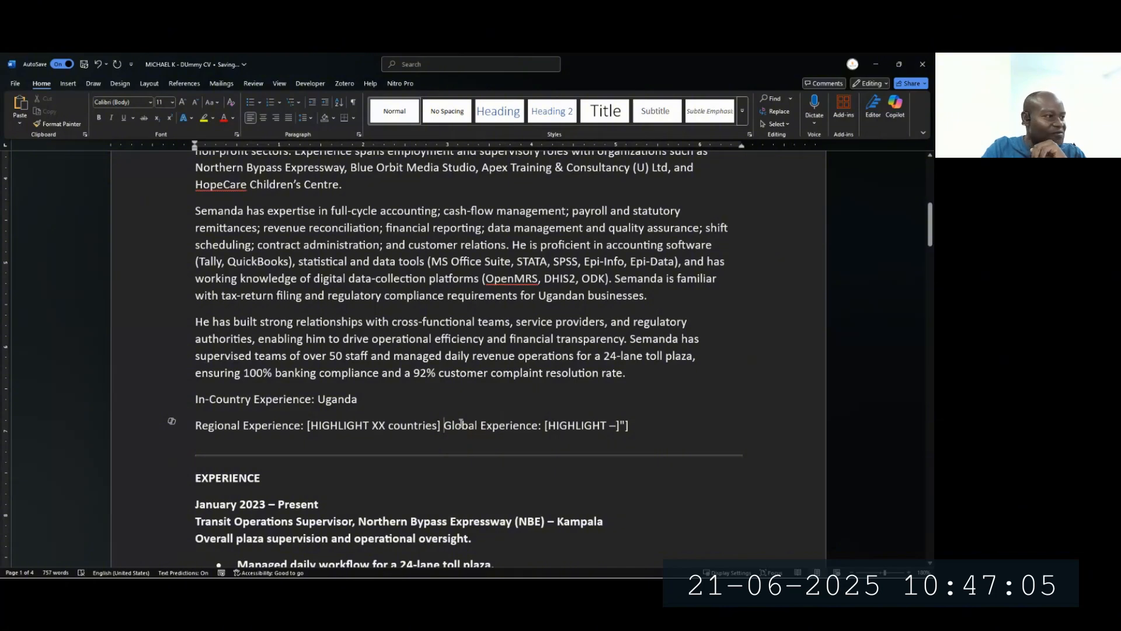
key("Return")
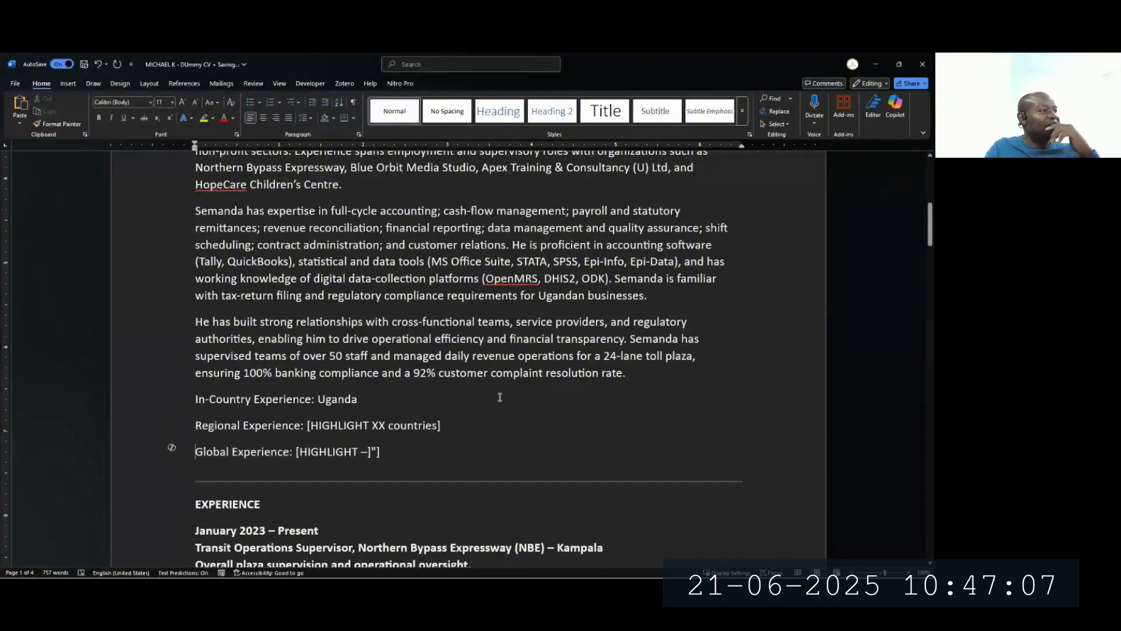
Step: Highlight the original Personal Statement paragraph in yellow to set it apart from the pasted summary
scroll(521, 392, "up", 4)
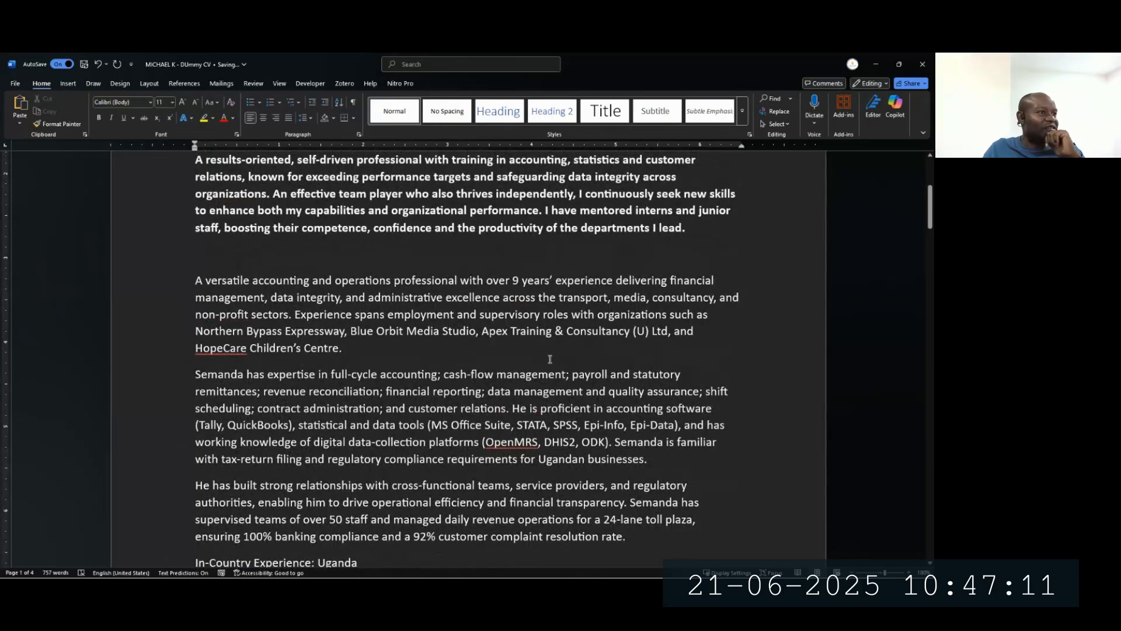
scroll(540, 365, "down", 2)
scroll(545, 356, "up", 2)
scroll(554, 344, "up", 3)
scroll(554, 344, "up", 1)
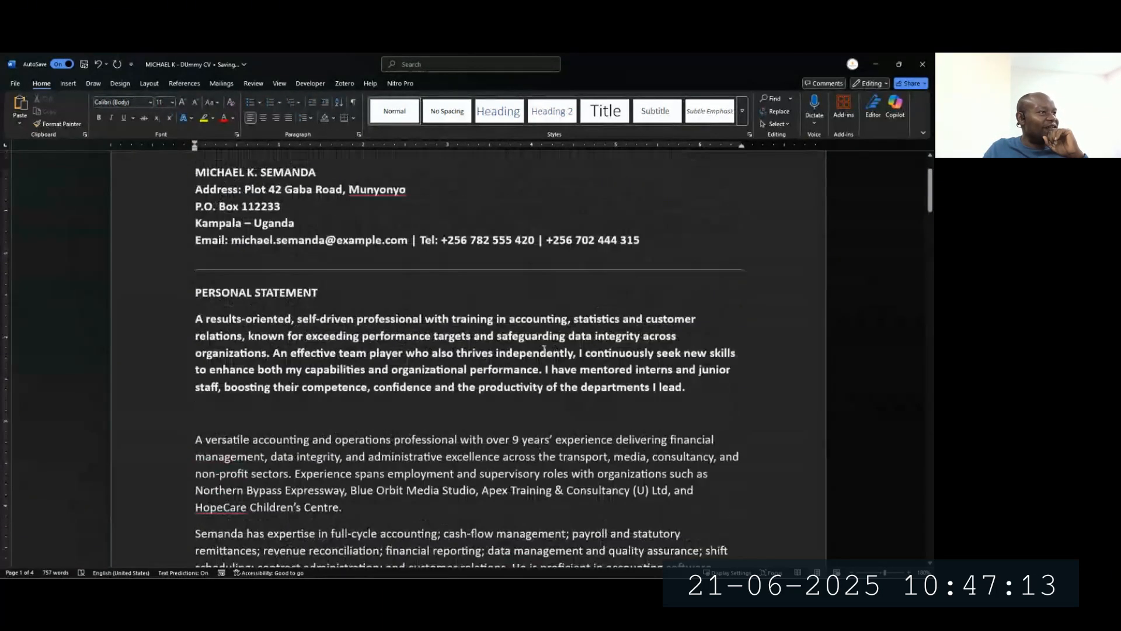
scroll(543, 349, "down", 3)
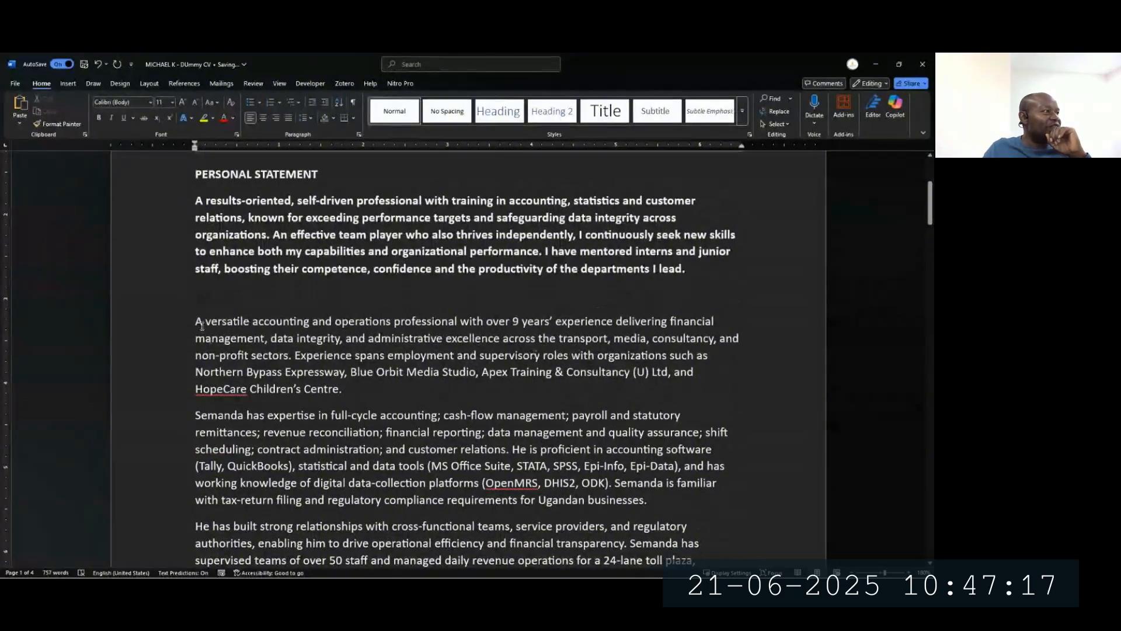
left_click_drag(194, 200, 716, 258)
left_click(204, 118)
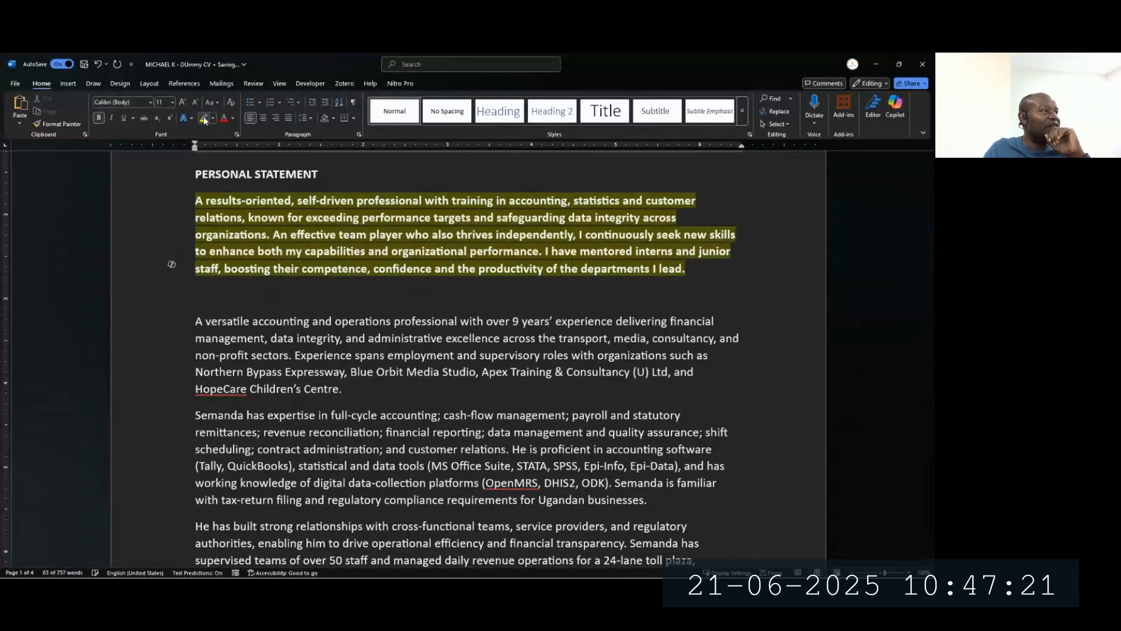
left_click(716, 356)
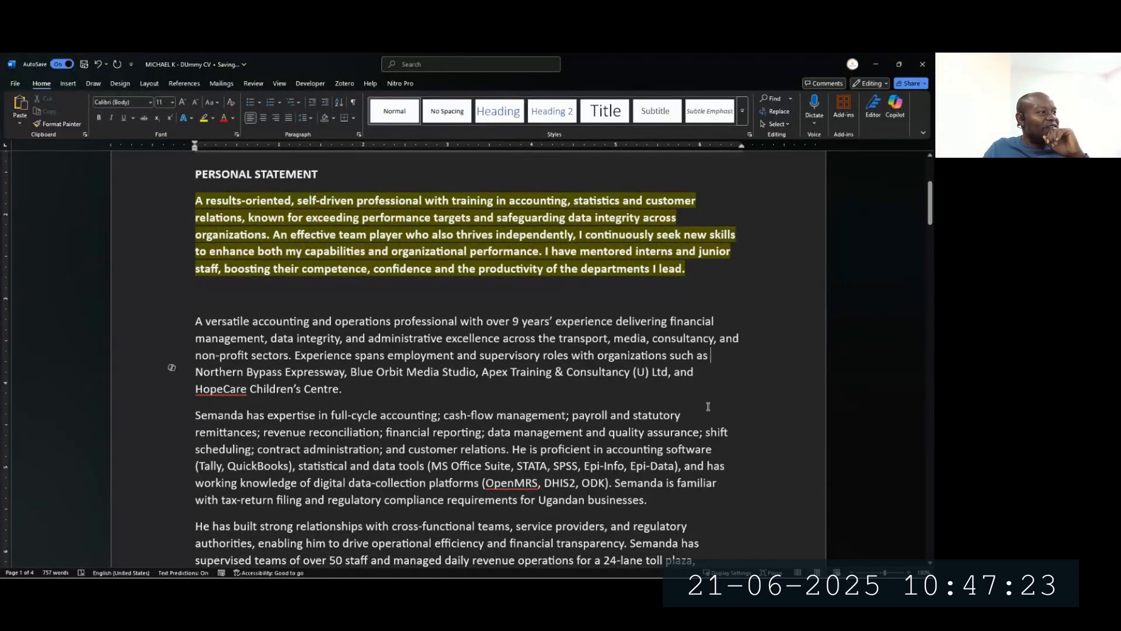
Step: Compare the three paragraphs of the pasted career summary with the highlighted original Personal Statement above them
scroll(708, 407, "down", 1)
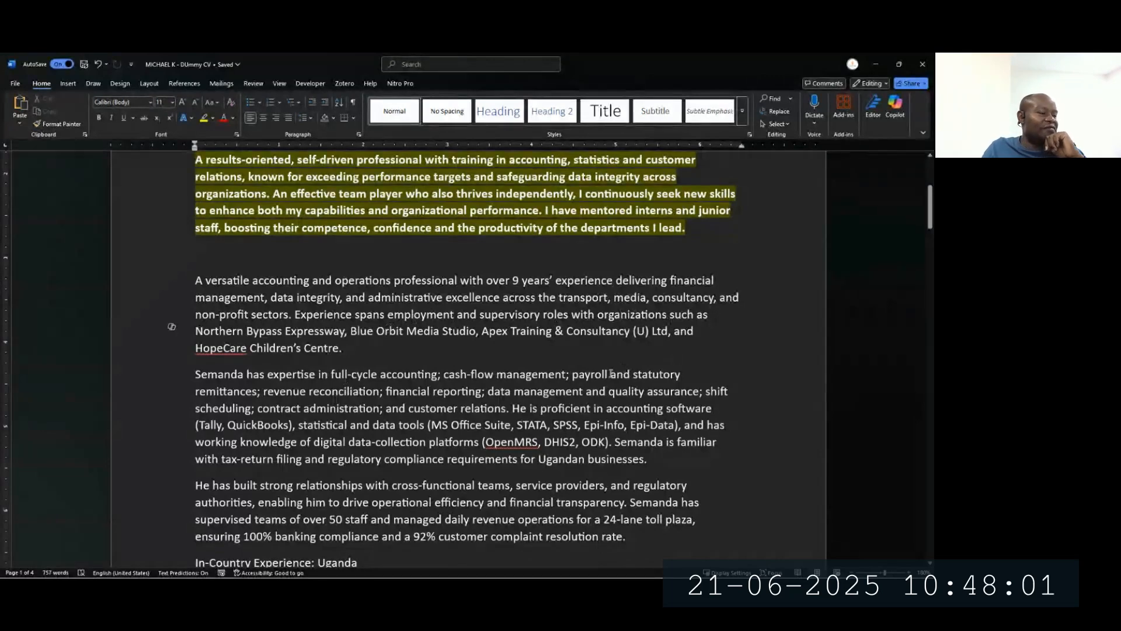
scroll(609, 374, "down", 1)
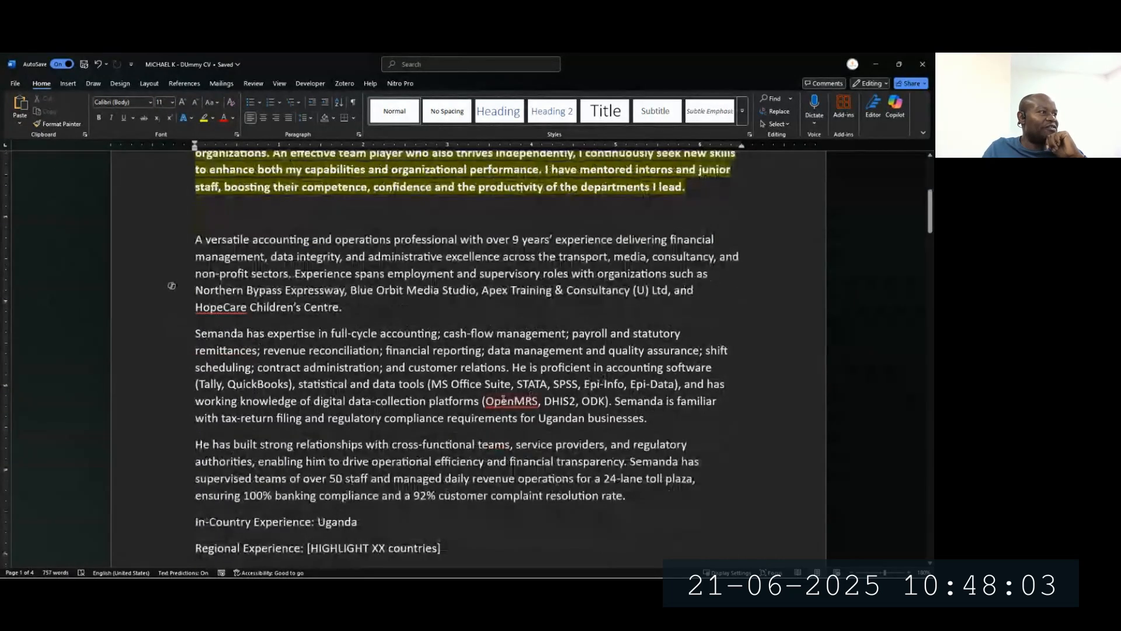
scroll(498, 401, "down", 1)
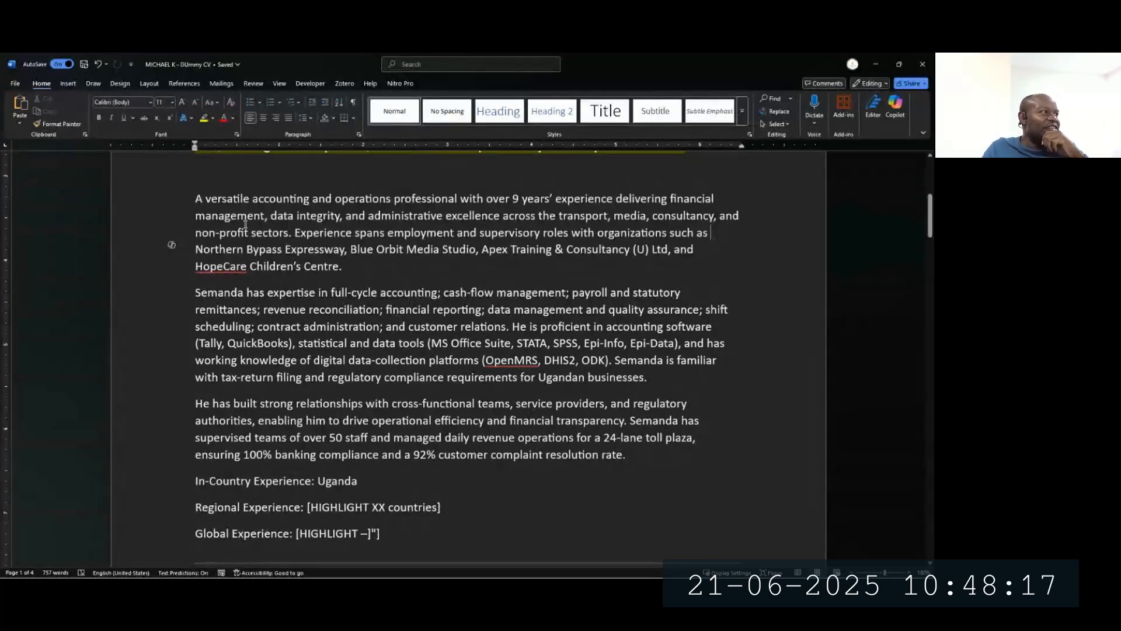
left_click_drag(197, 201, 633, 461)
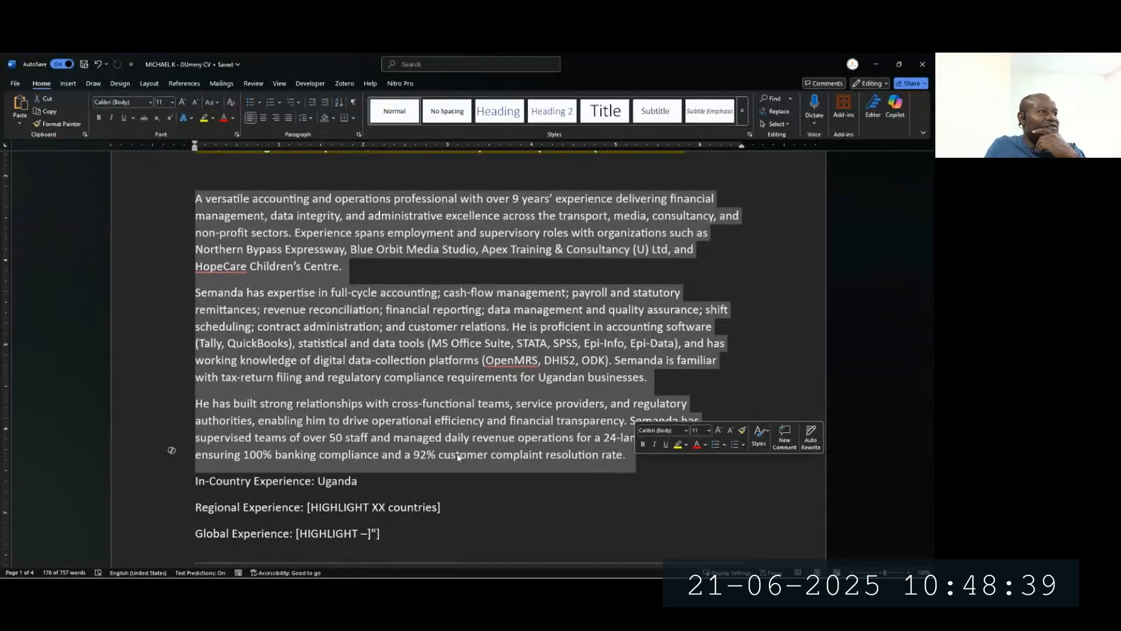
scroll(457, 453, "up", 3)
scroll(508, 358, "down", 1)
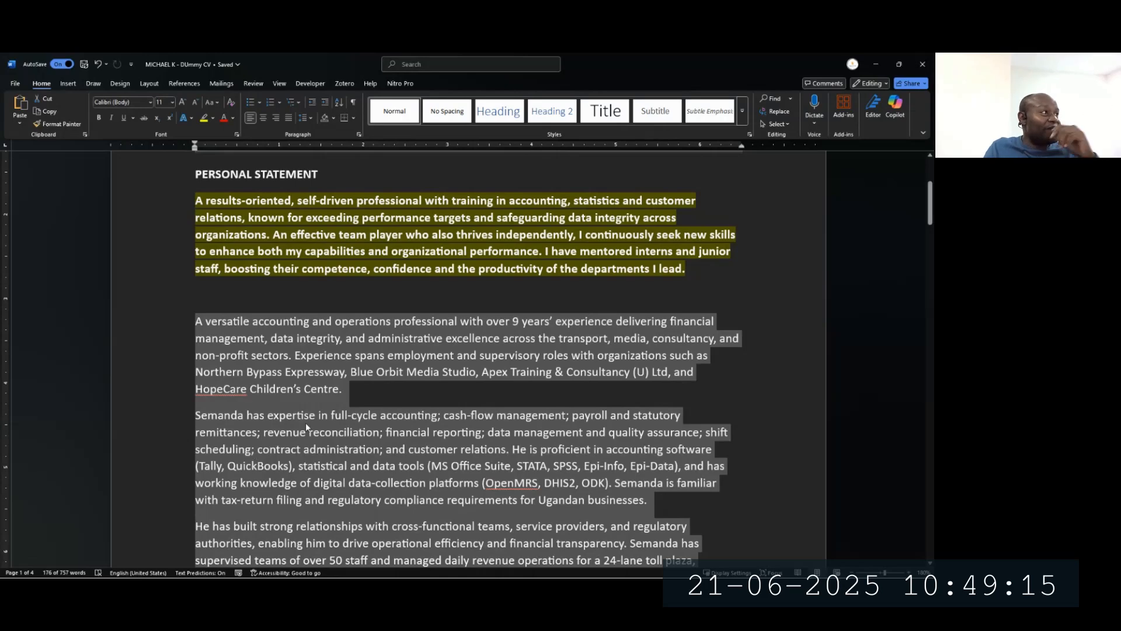
scroll(339, 393, "down", 2)
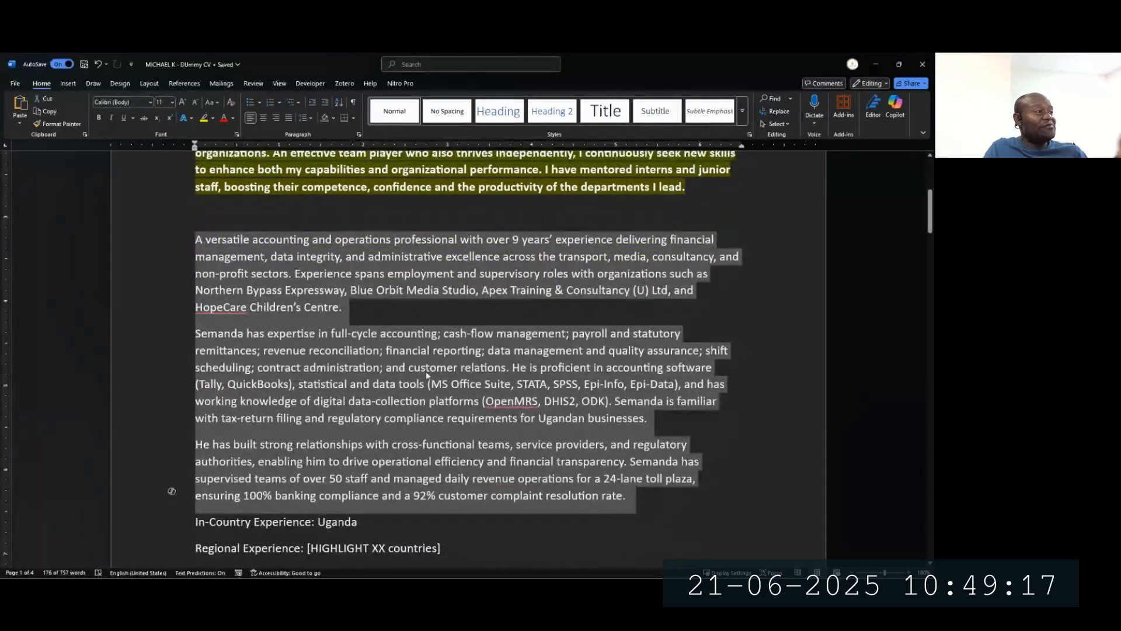
scroll(425, 371, "up", 2)
scroll(540, 368, "down", 1)
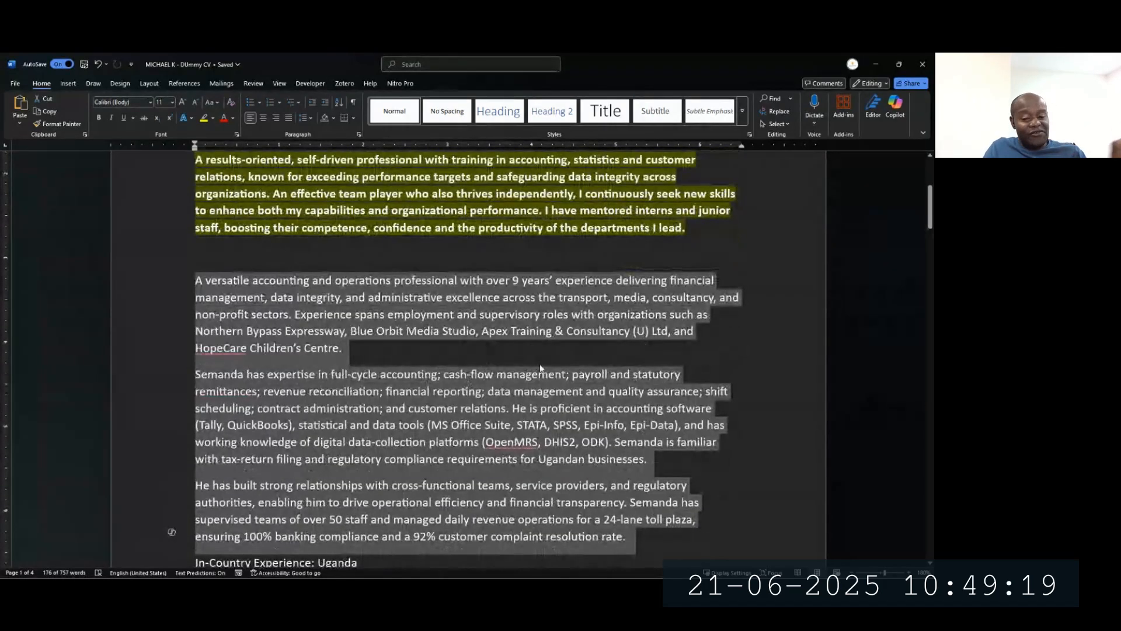
Step: Switch back to the VectorShift pipeline in the browser, deselect the run output text, and return to the canvas around the Career_Summary and Section_Merger nodes
key("alt+Tab")
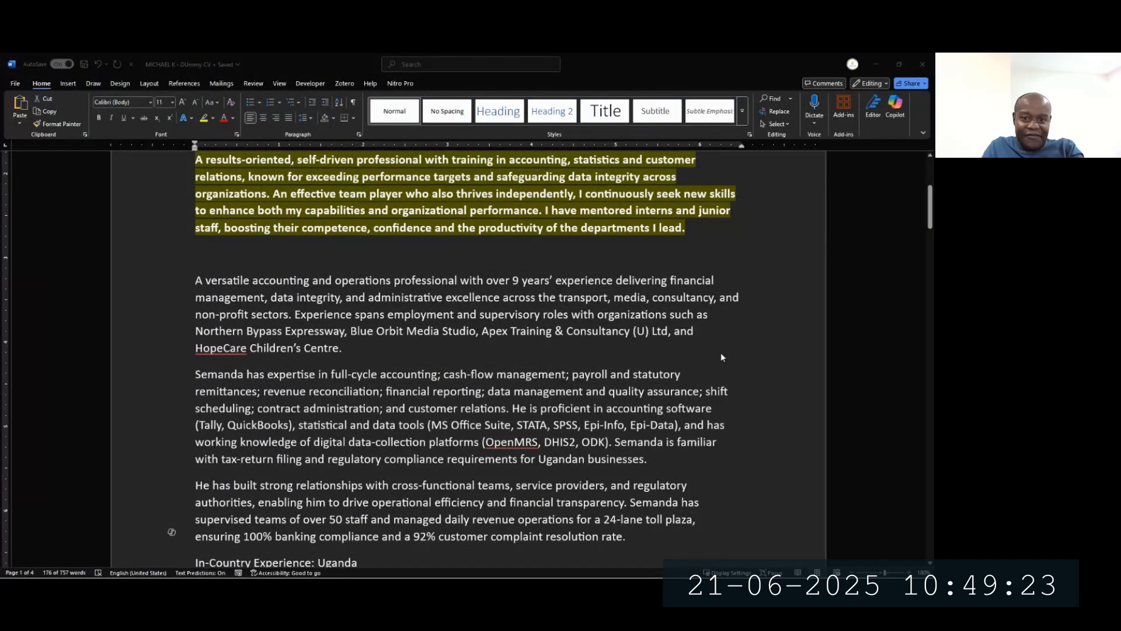
key("alt+Tab")
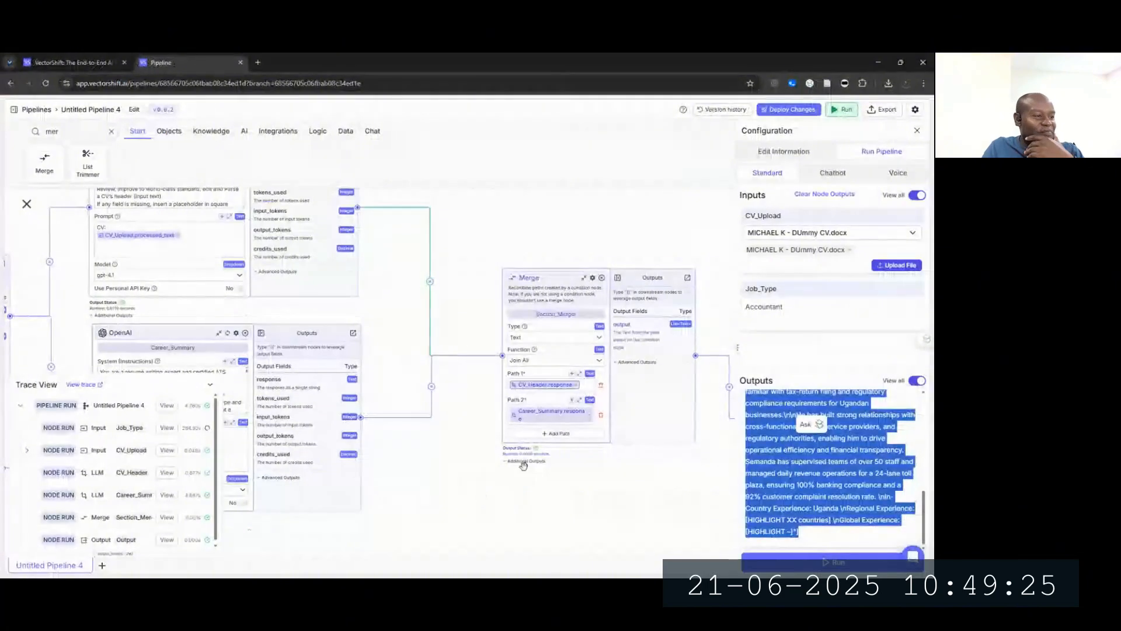
left_click(813, 471)
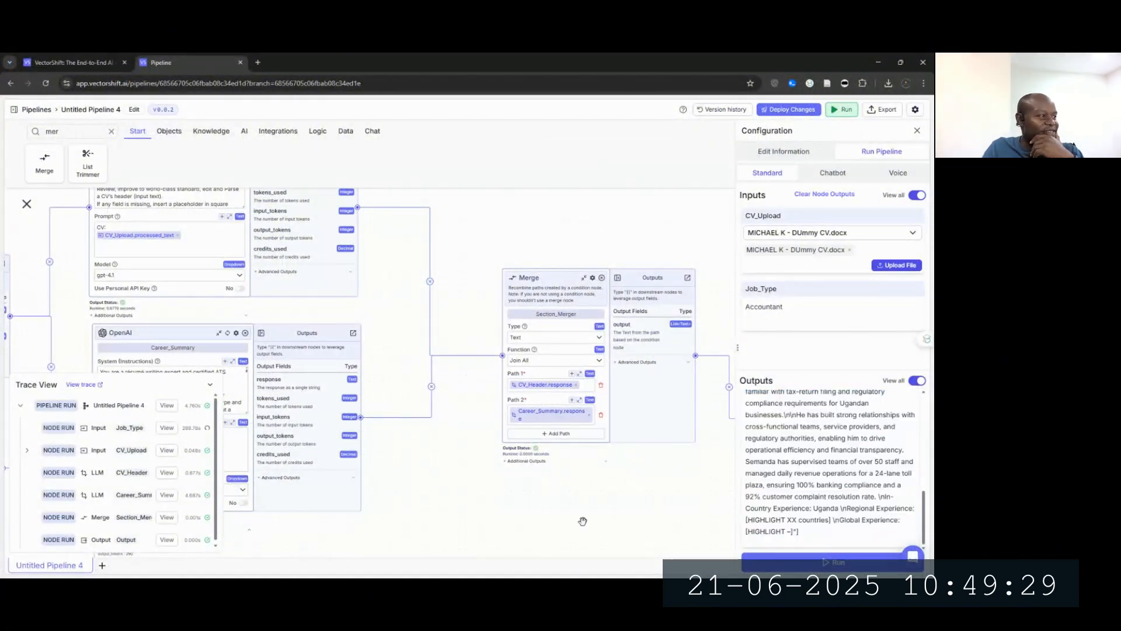
left_click_drag(581, 520, 647, 453)
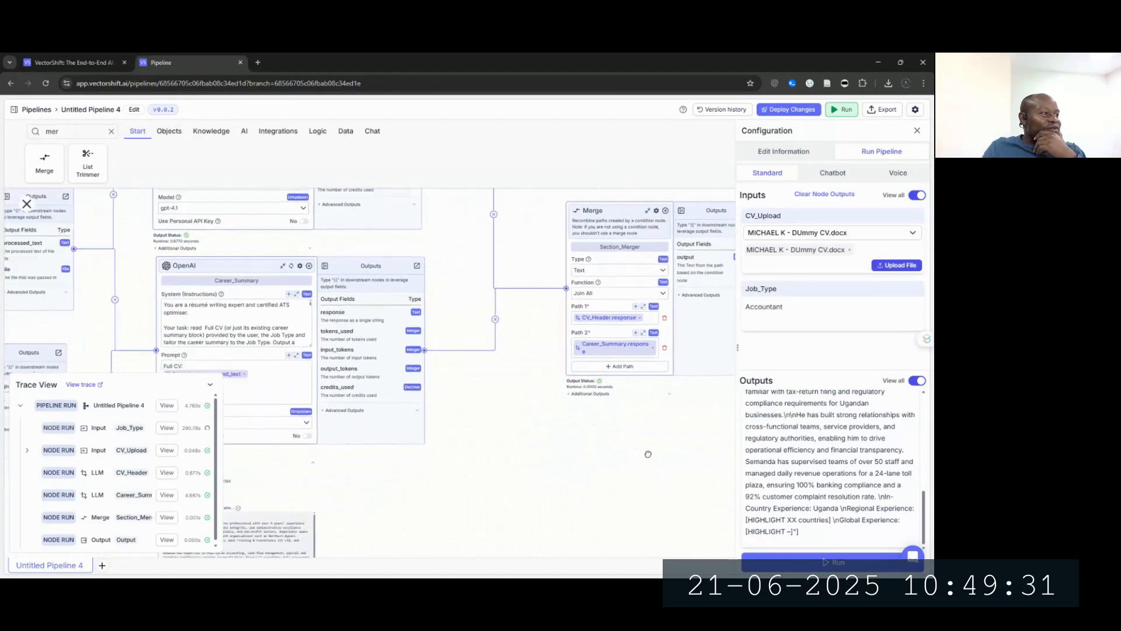
Step: Move the Career_Summary node down and expand the additional outputs and full response of the CV_Header OpenAI node above it
left_click_drag(494, 481, 649, 439)
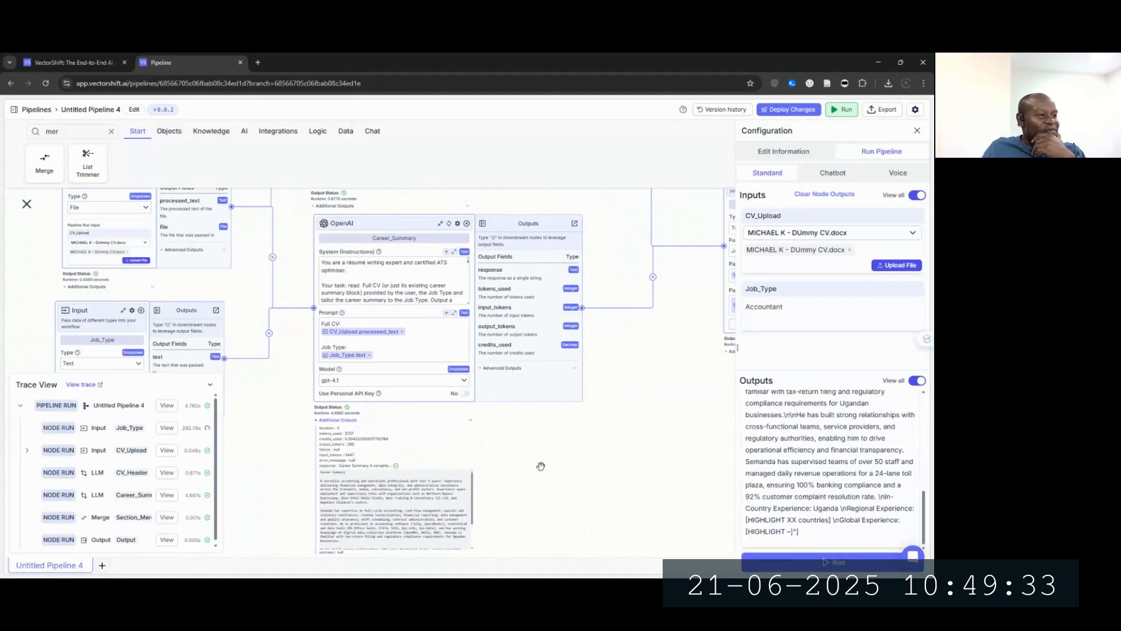
left_click_drag(541, 466, 590, 560)
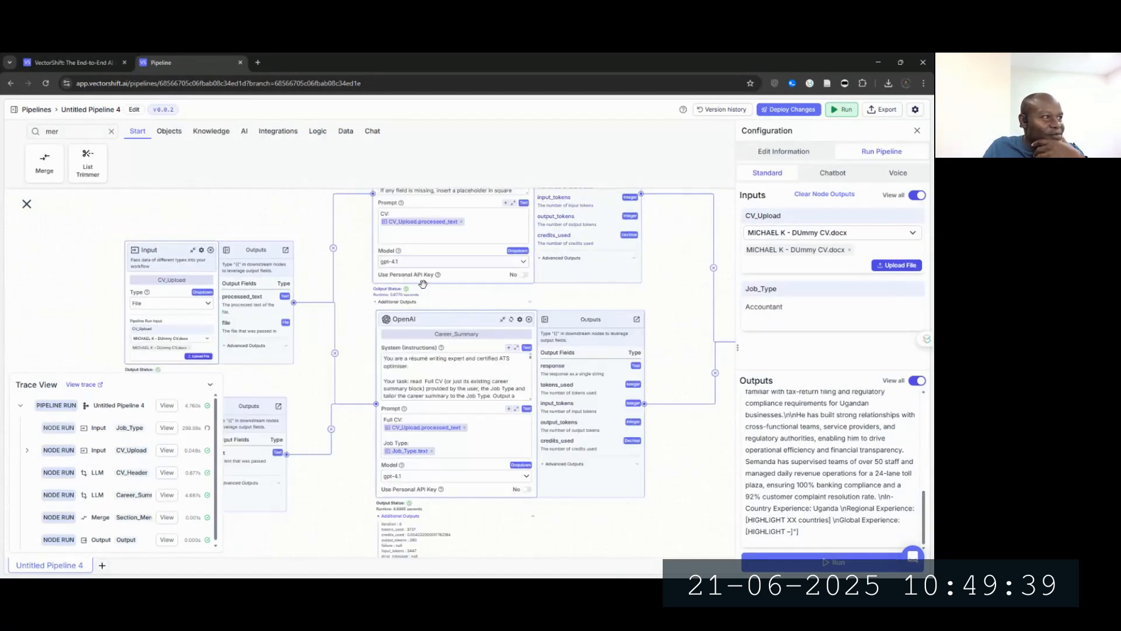
left_click_drag(434, 316, 431, 355)
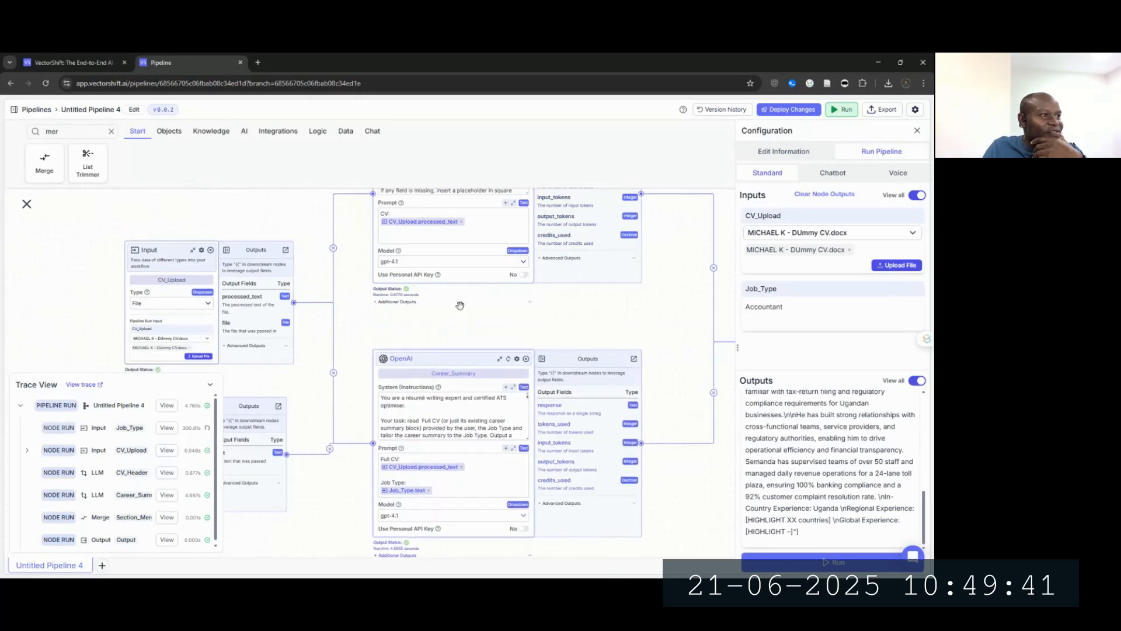
left_click(529, 302)
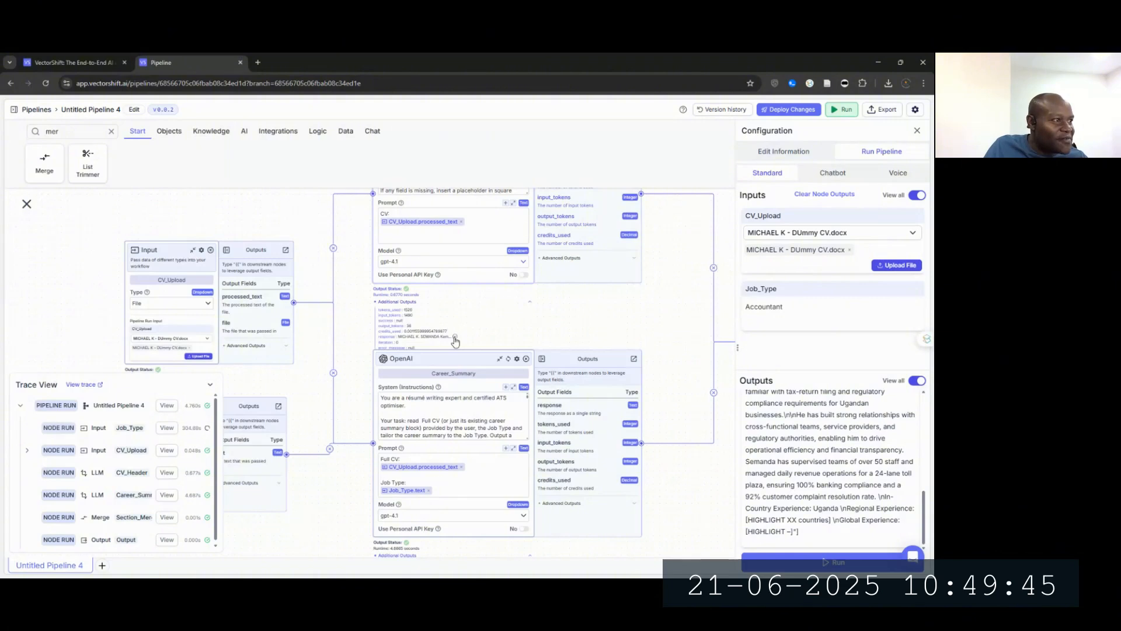
left_click(455, 337)
left_click_drag(463, 358, 461, 375)
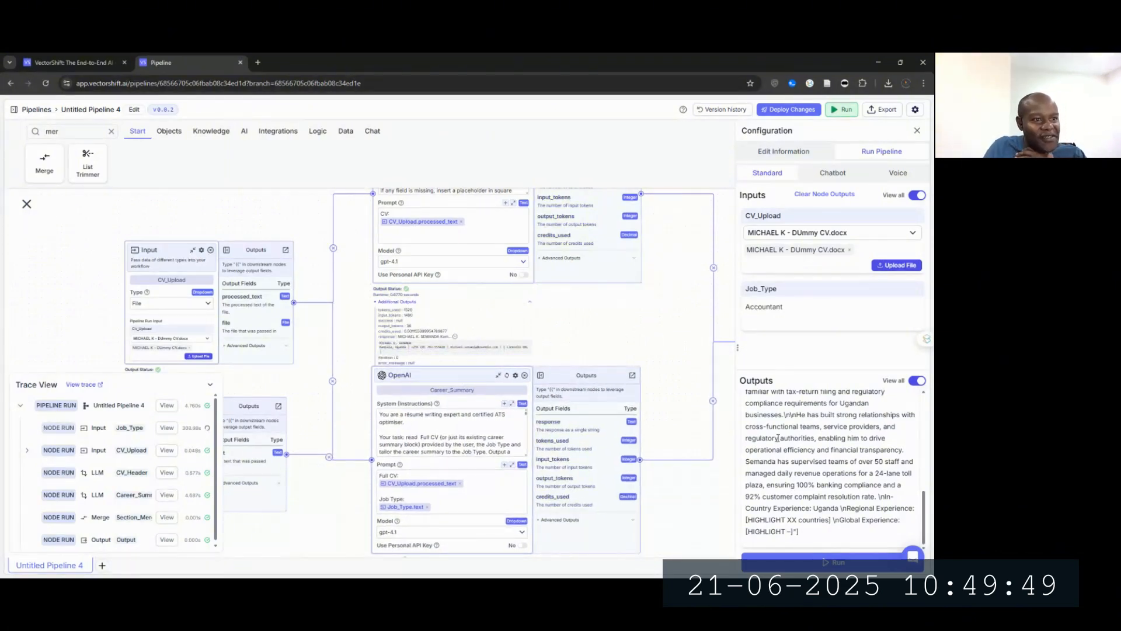
Step: Examine the full response text in the Career_Summary node's additional outputs
left_click_drag(655, 512, 608, 257)
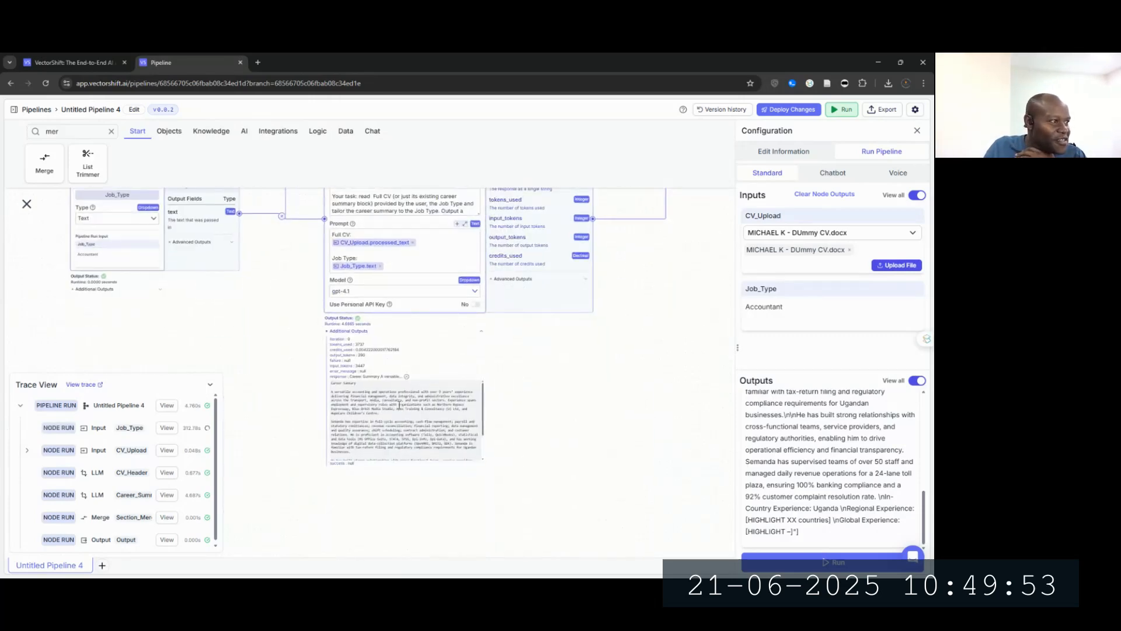
scroll(389, 403, "down", 2)
scroll(389, 403, "down", 2)
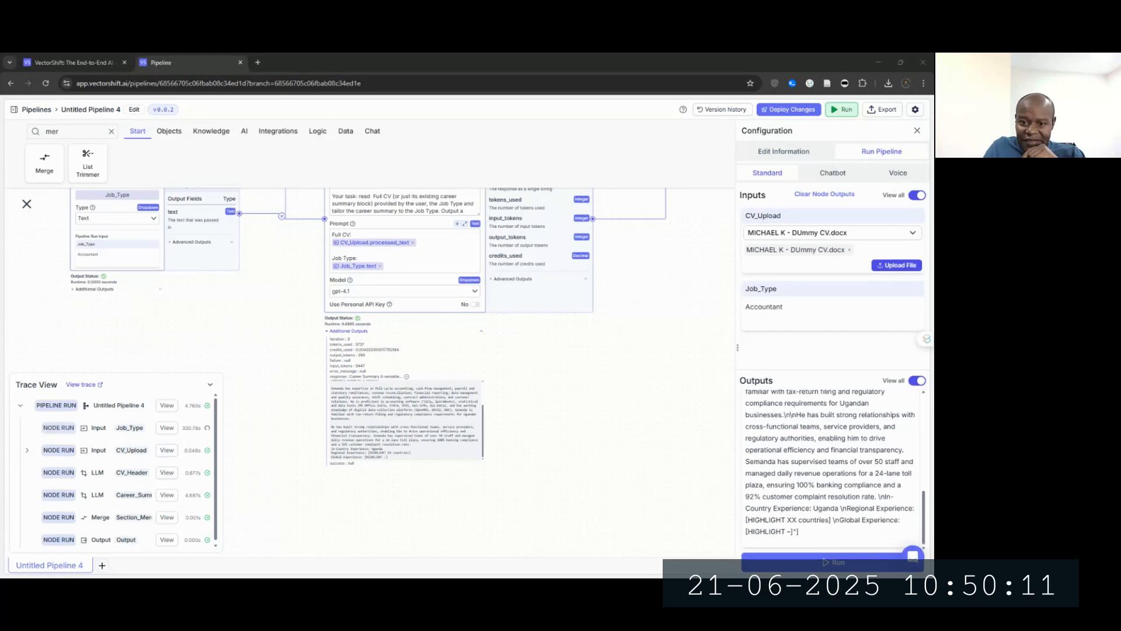
Step: Switch to the PowerPoint presentation, maximize it, and highlight HEADER and CAREER SUMMARY in yellow on the RESUME WRITING slide
left_click_drag(928, 93, 340, 218)
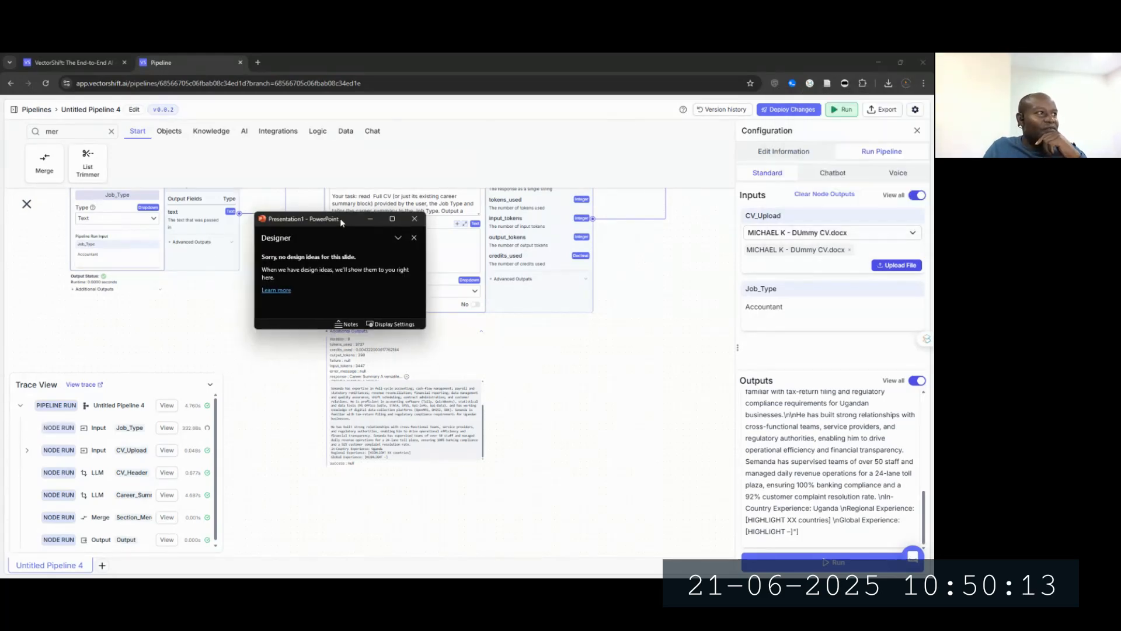
left_click(392, 220)
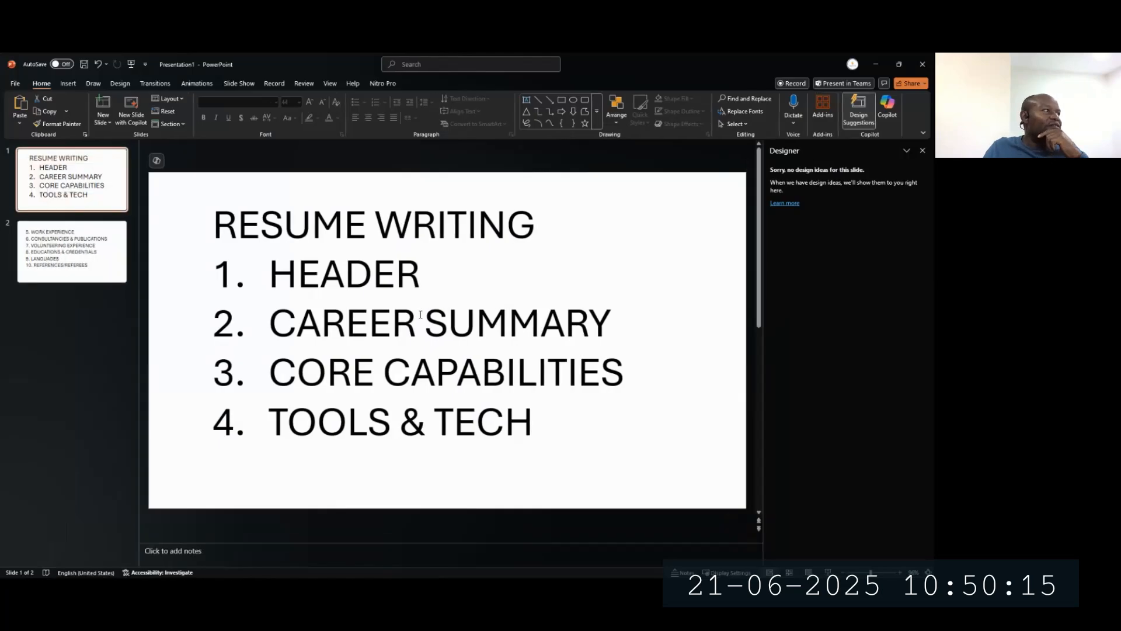
left_click_drag(273, 276, 428, 276)
left_click(311, 123)
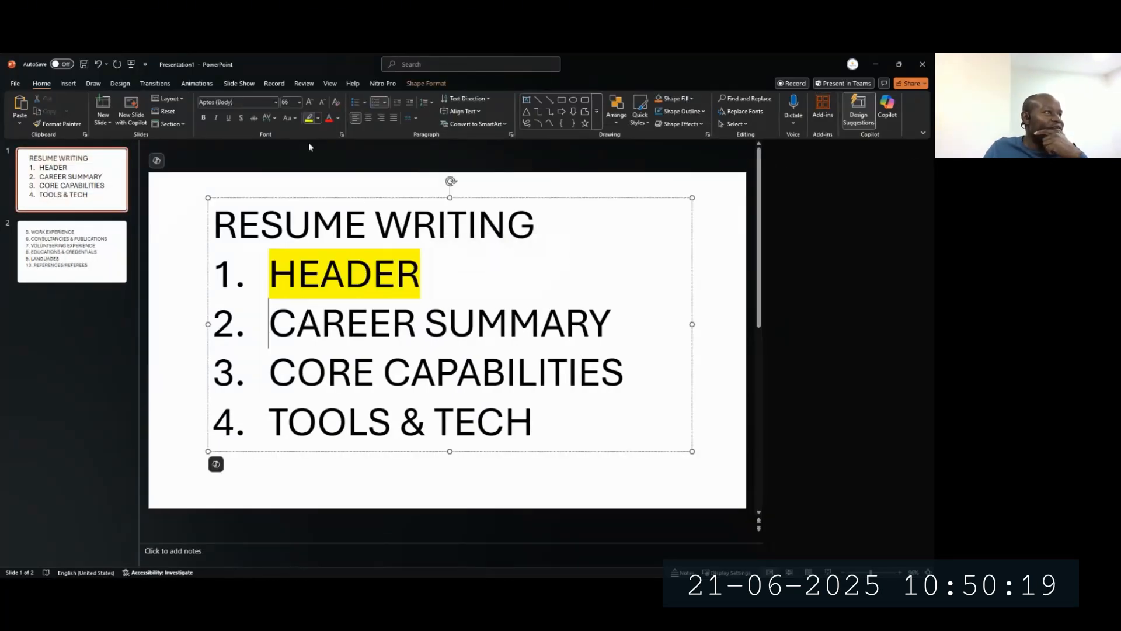
left_click(348, 313)
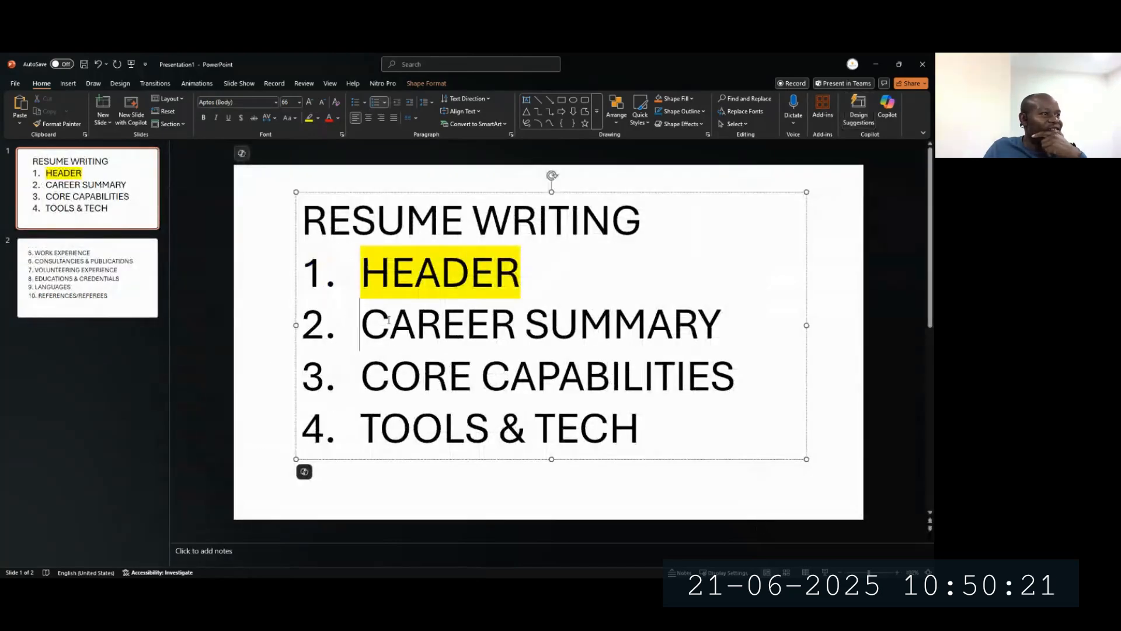
left_click_drag(359, 324, 729, 325)
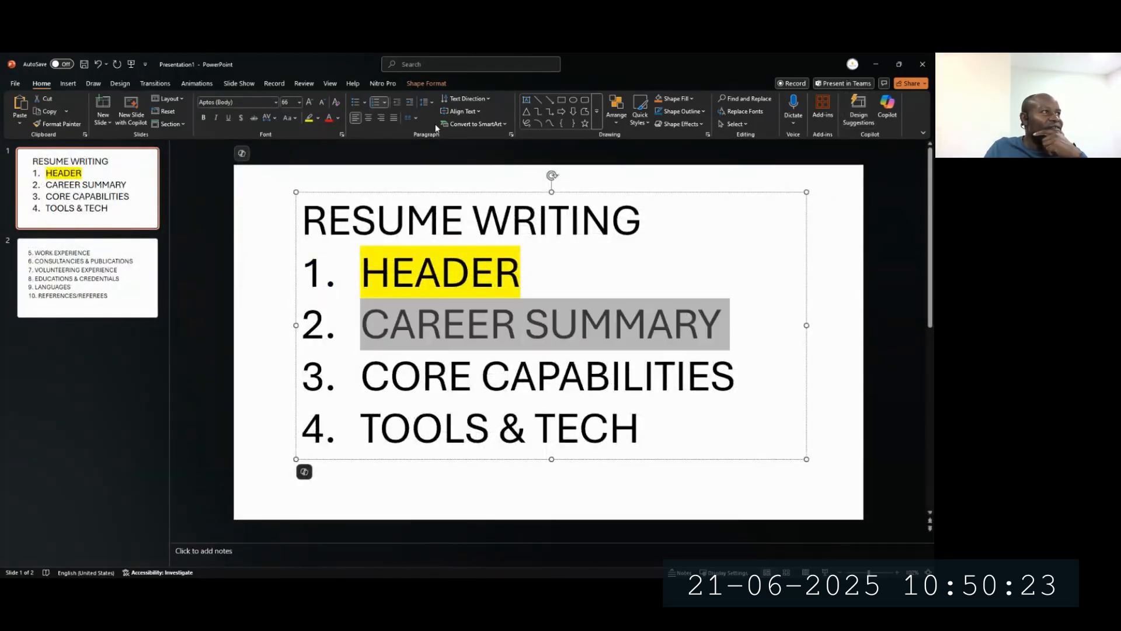
left_click(311, 119)
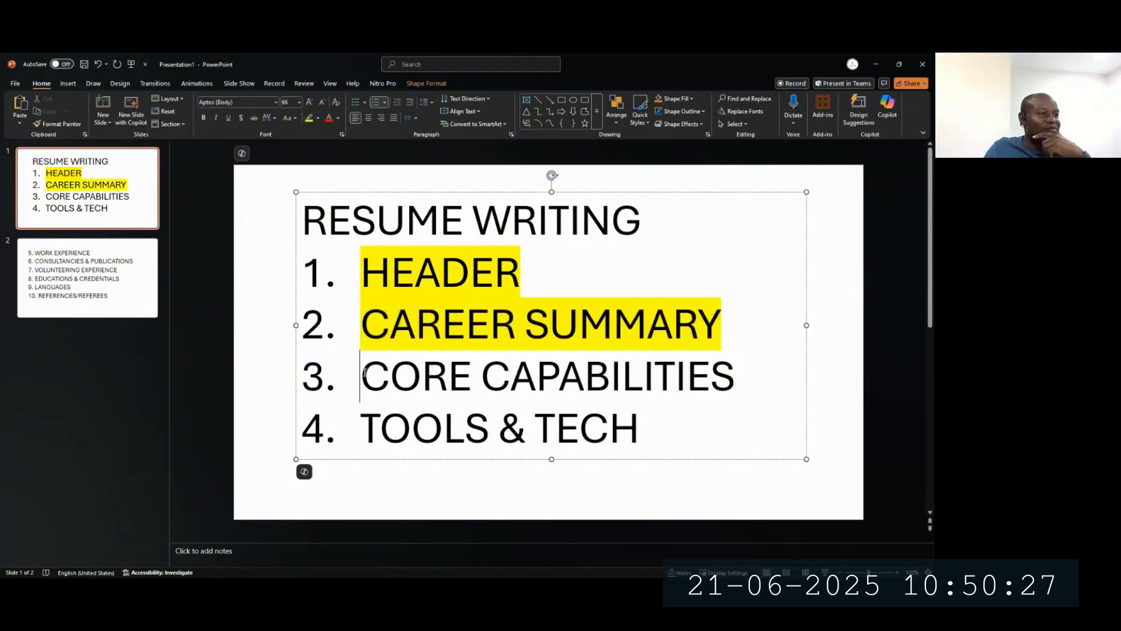
Step: Review the CORE CAPABILITIES item and the remaining resume sections on the second slide
left_click_drag(383, 371, 648, 374)
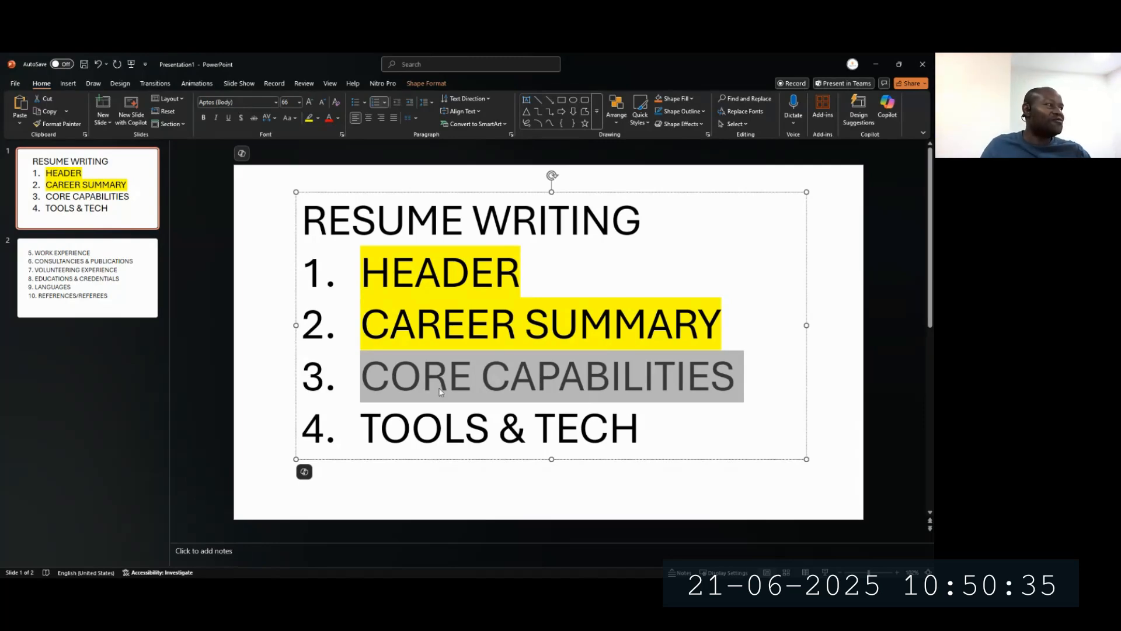
left_click(131, 286)
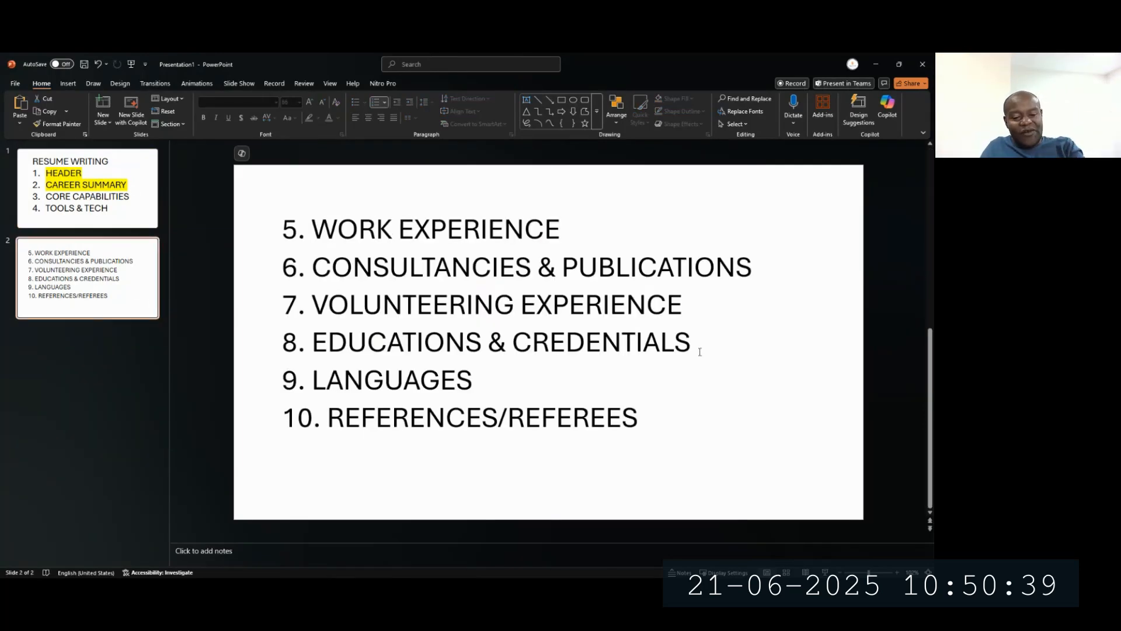
Step: Switch back to the VectorShift pipeline and collapse the Trace View to clear space around the Job_Type input node
key("alt+Tab")
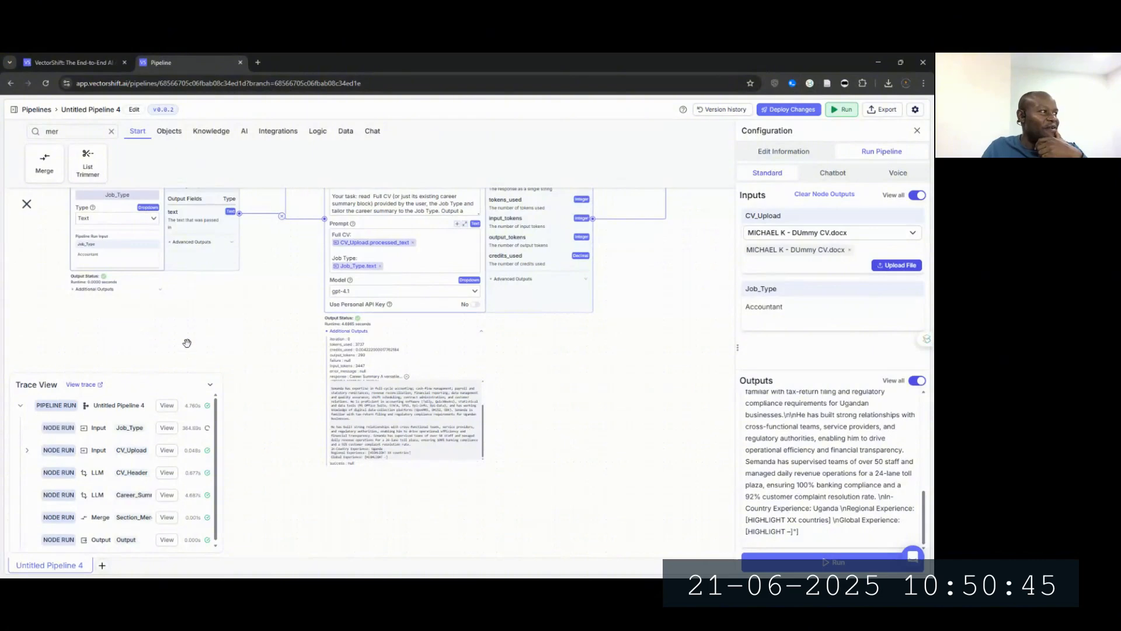
left_click(211, 390)
mouse_move(225, 363)
left_mouse_down()
mouse_move(288, 519)
mouse_move(257, 523)
mouse_move(230, 493)
mouse_move(240, 452)
mouse_move(234, 479)
left_mouse_up()
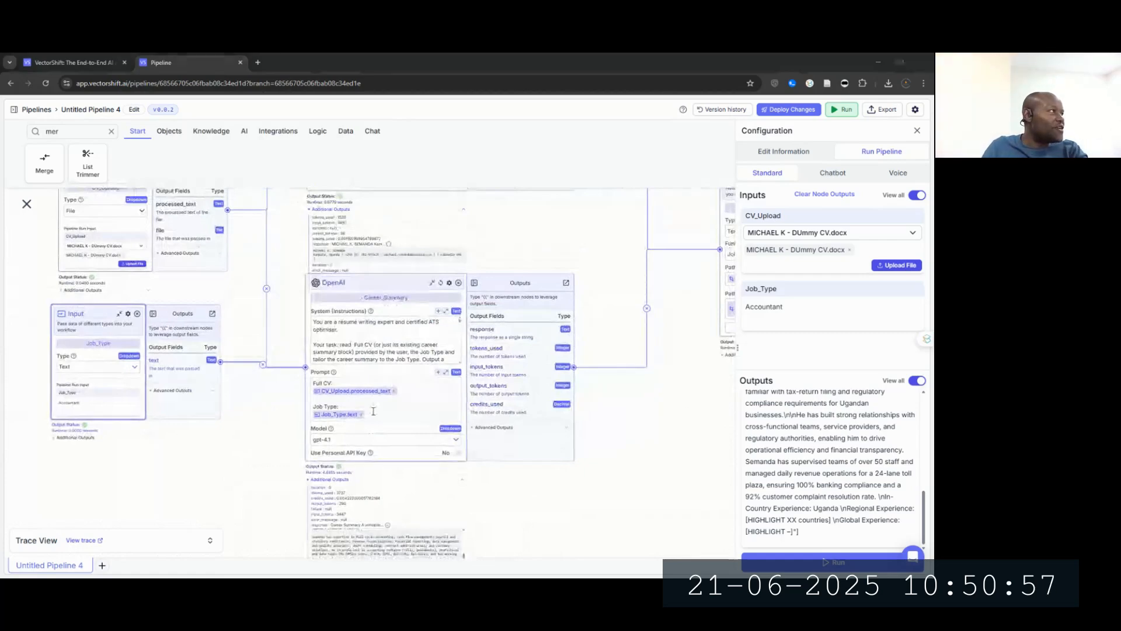
Step: Check the resume section list on the first PowerPoint slide and return to the VectorShift pipeline
key("alt+Tab")
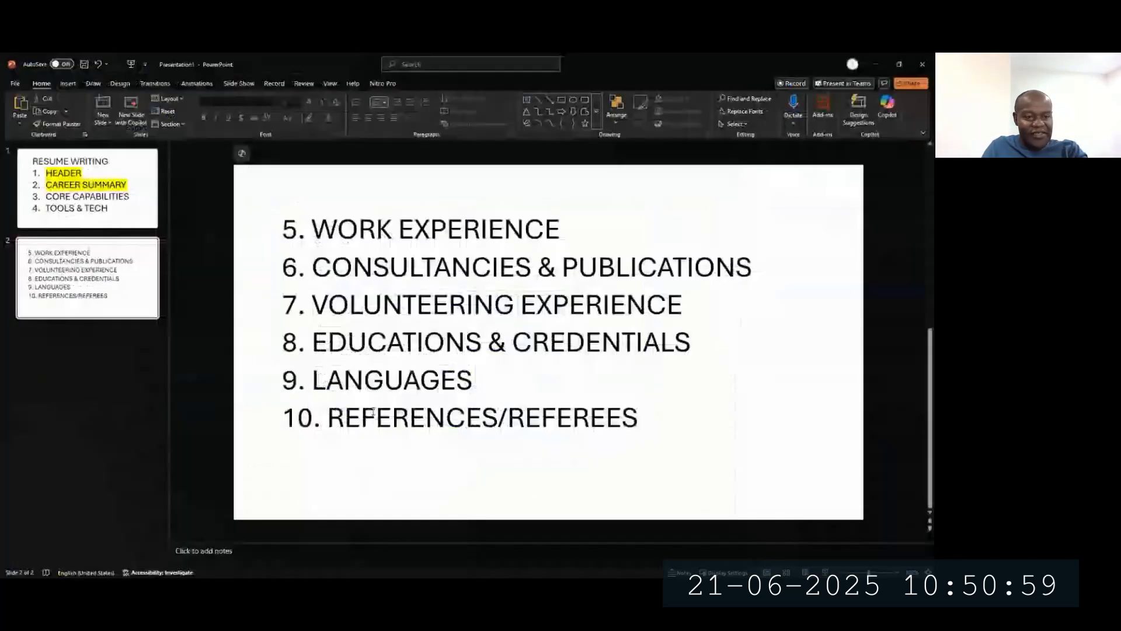
scroll(435, 368, "up", 2)
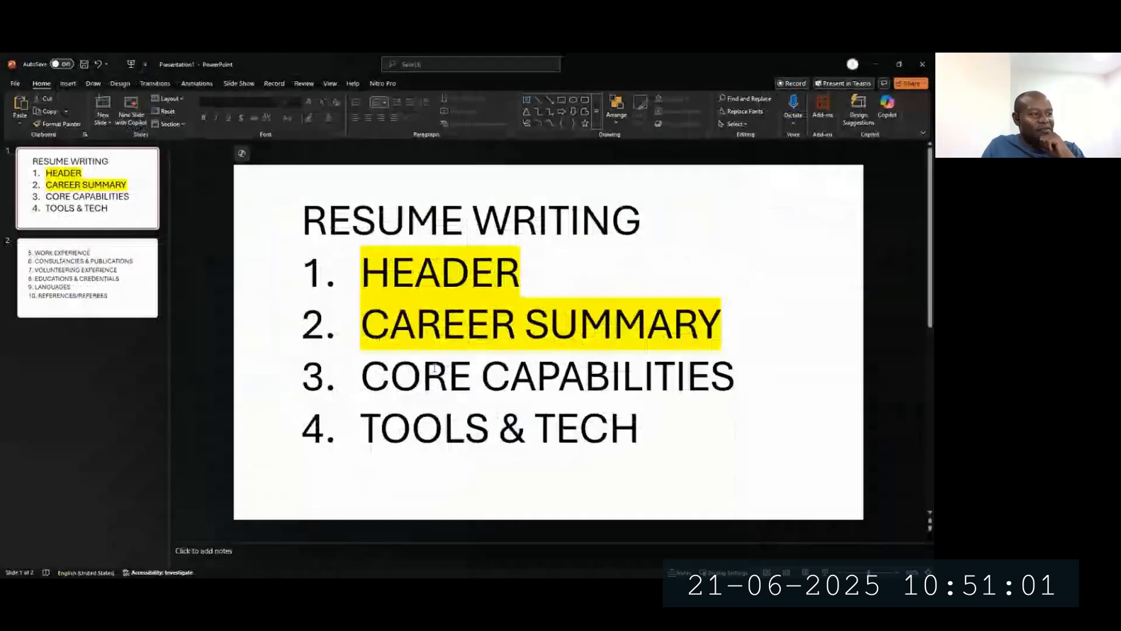
key("alt+Tab")
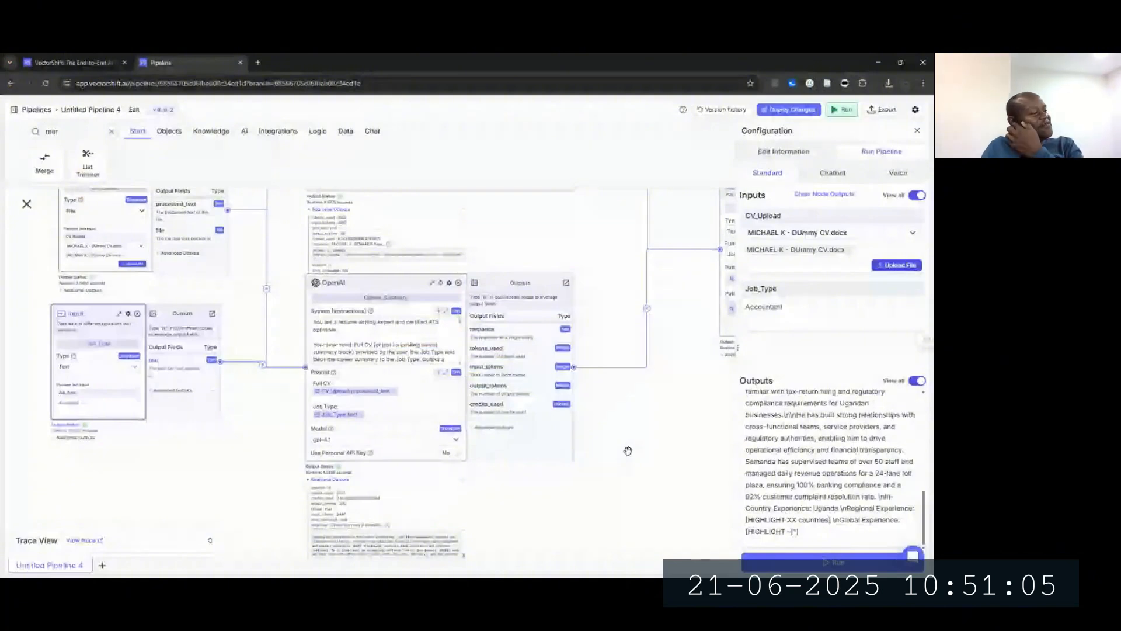
Step: Add an OpenAI node below the Career_Summary node and name it Core_Capabilities
left_click_drag(587, 466, 586, 394)
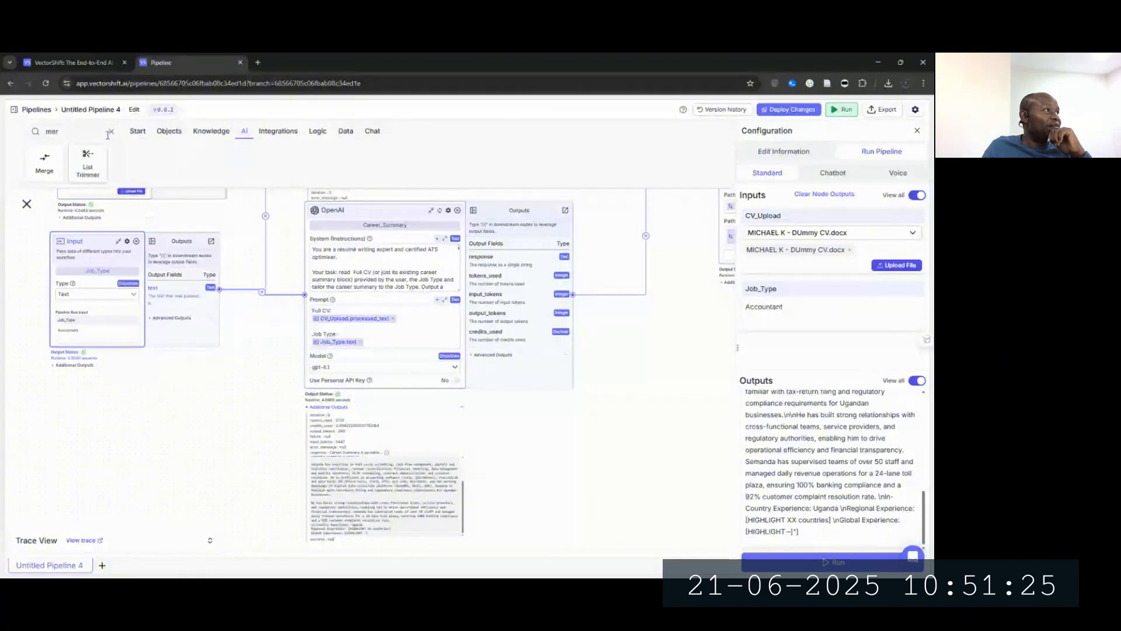
left_click(244, 133)
left_click_drag(47, 166, 348, 463)
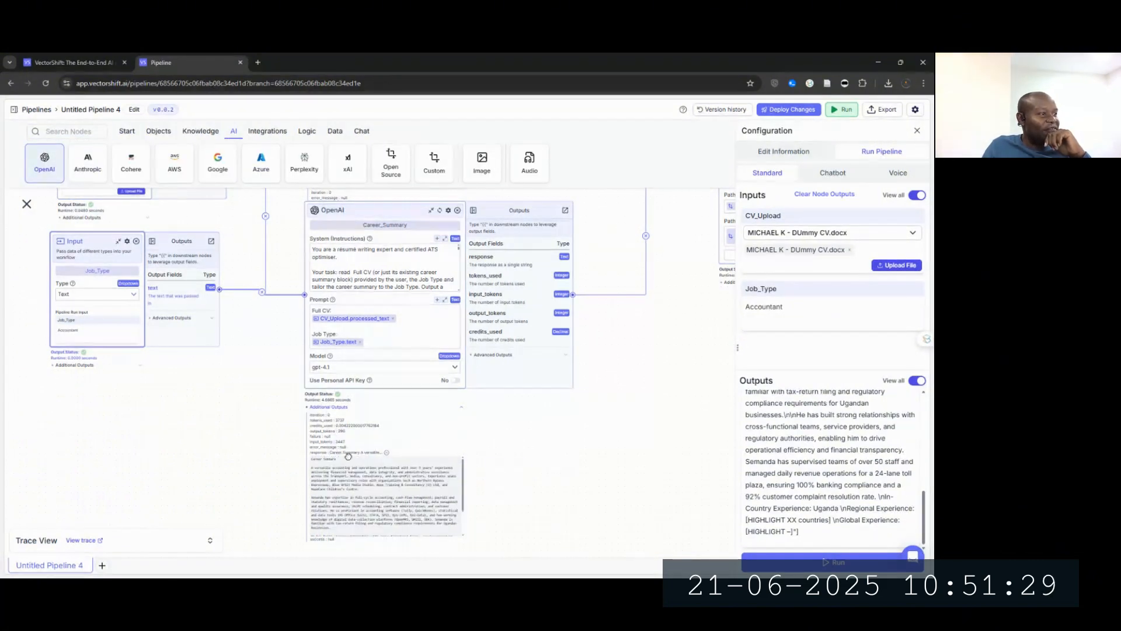
left_click_drag(453, 467, 413, 447)
double_click(409, 462)
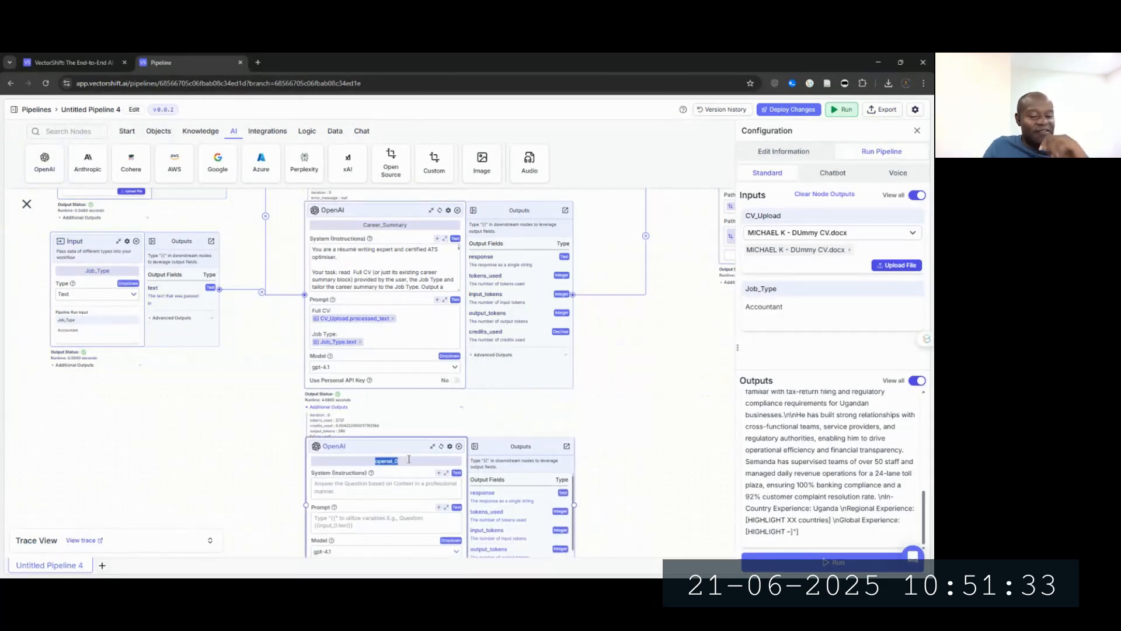
type("Core_")
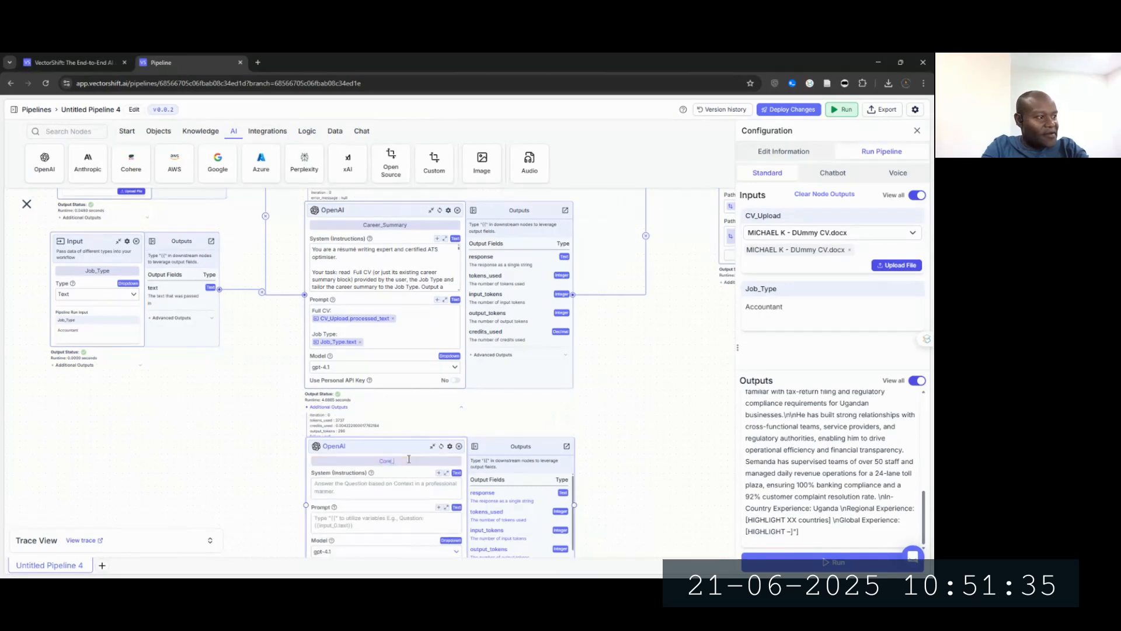
type("Capabilities")
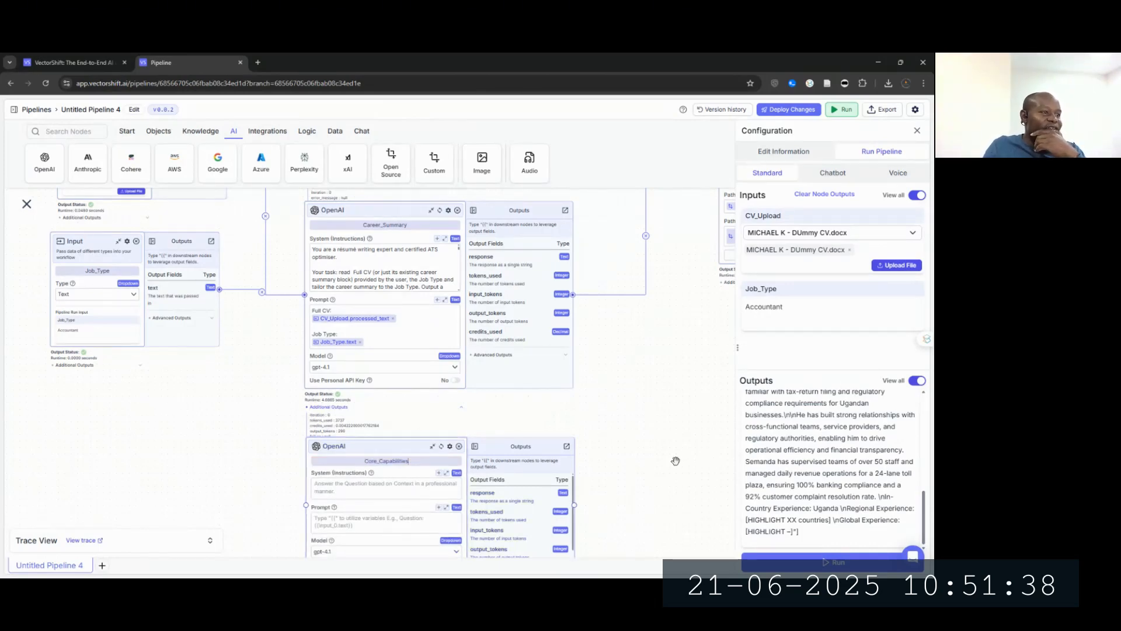
left_click_drag(675, 461, 685, 303)
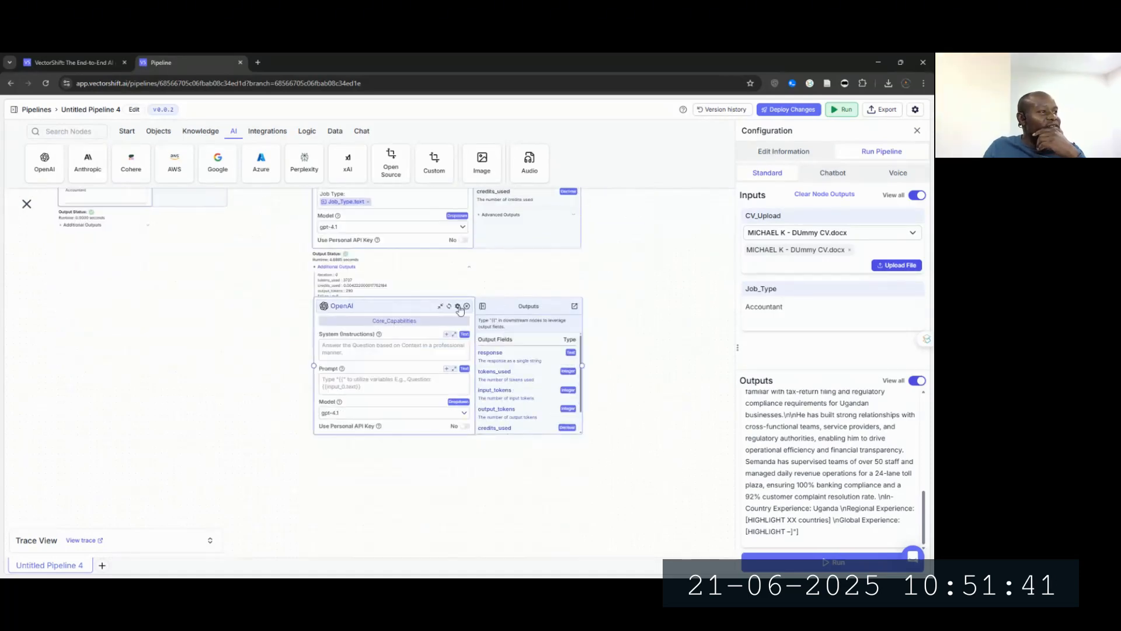
left_click(391, 348)
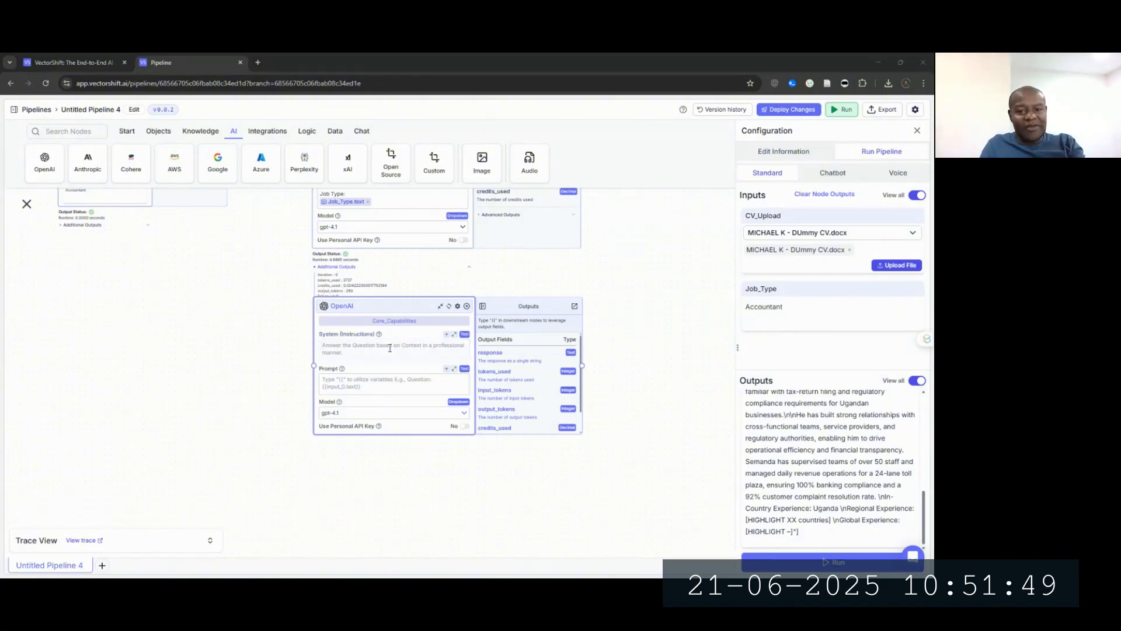
Step: Switch to the CV in Word and highlight the text from "A versatile accounting" through the Global Experience line in turquoise
key("alt+Tab")
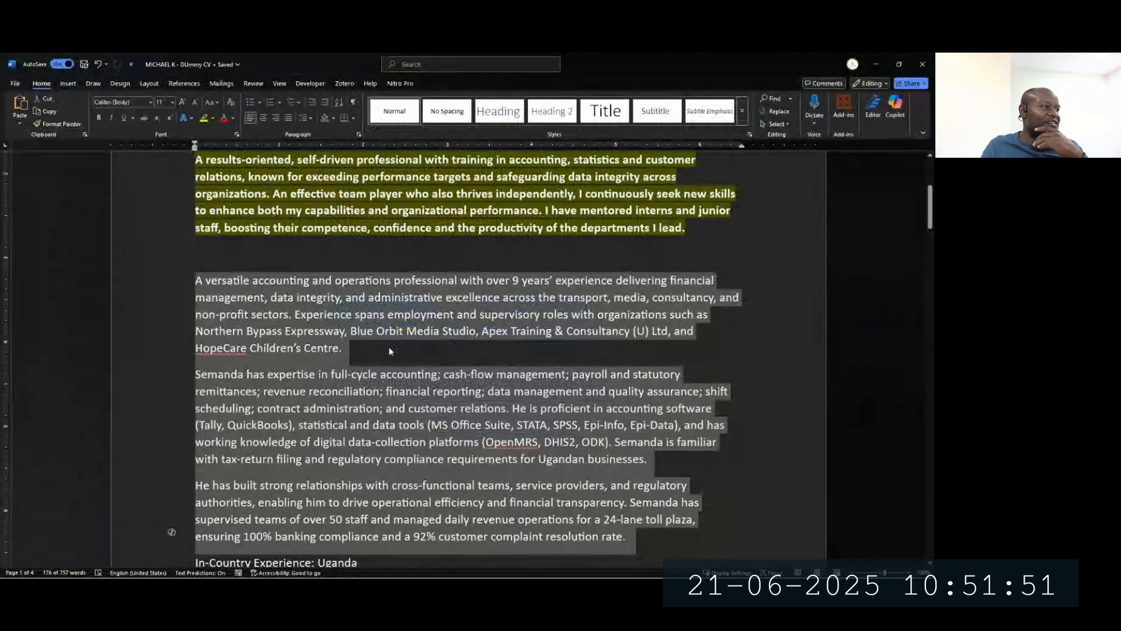
left_click(429, 355)
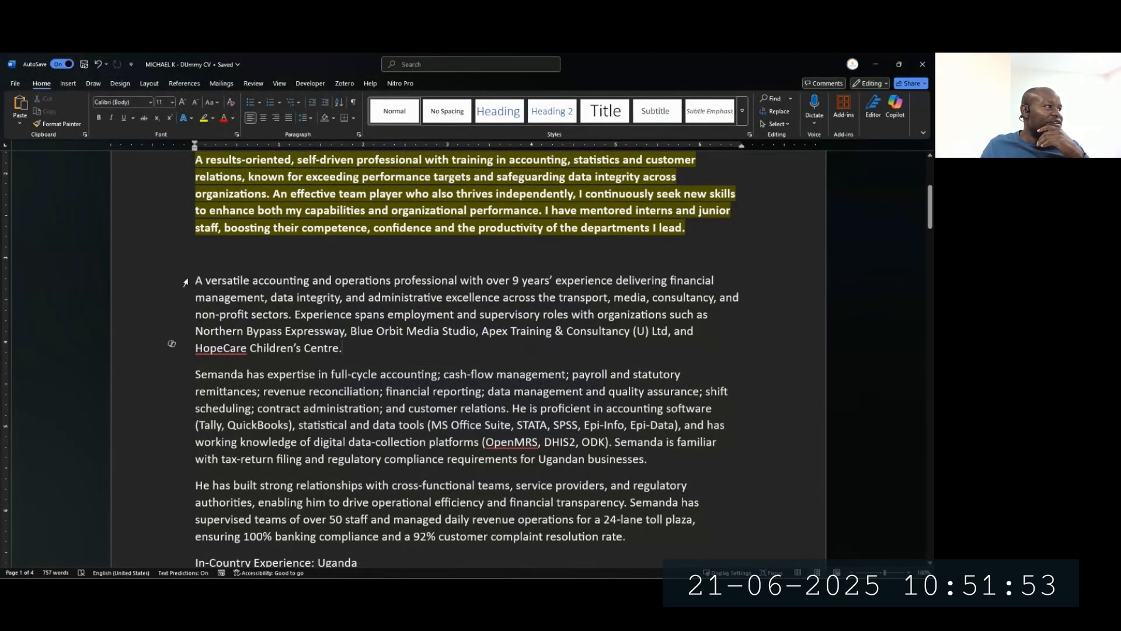
left_click_drag(185, 282, 403, 533)
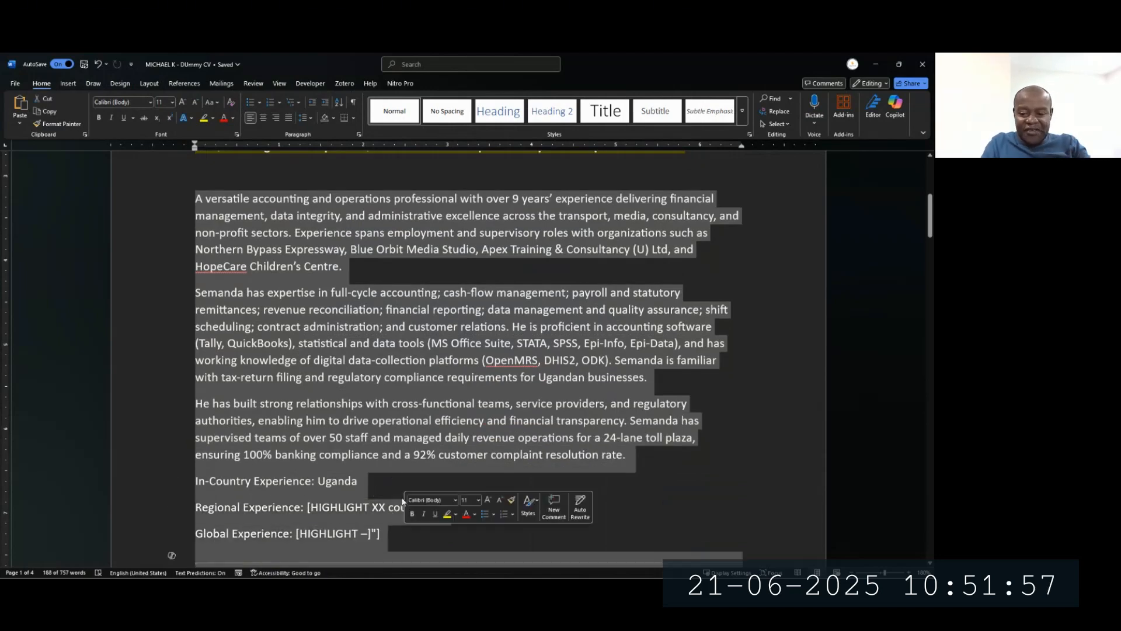
left_click(212, 118)
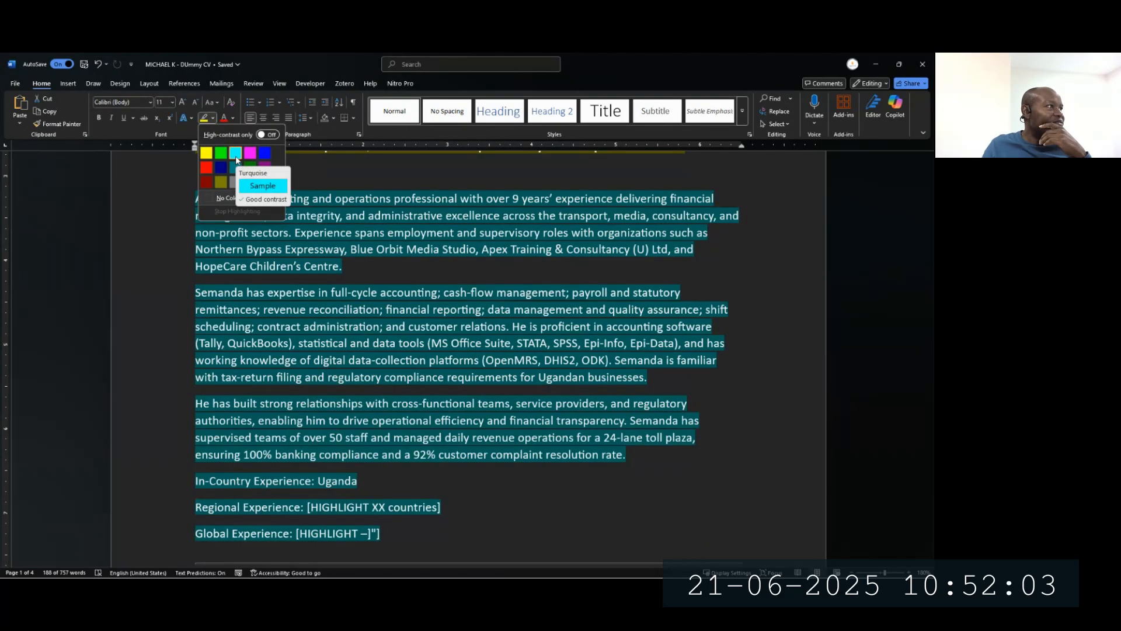
left_click(236, 153)
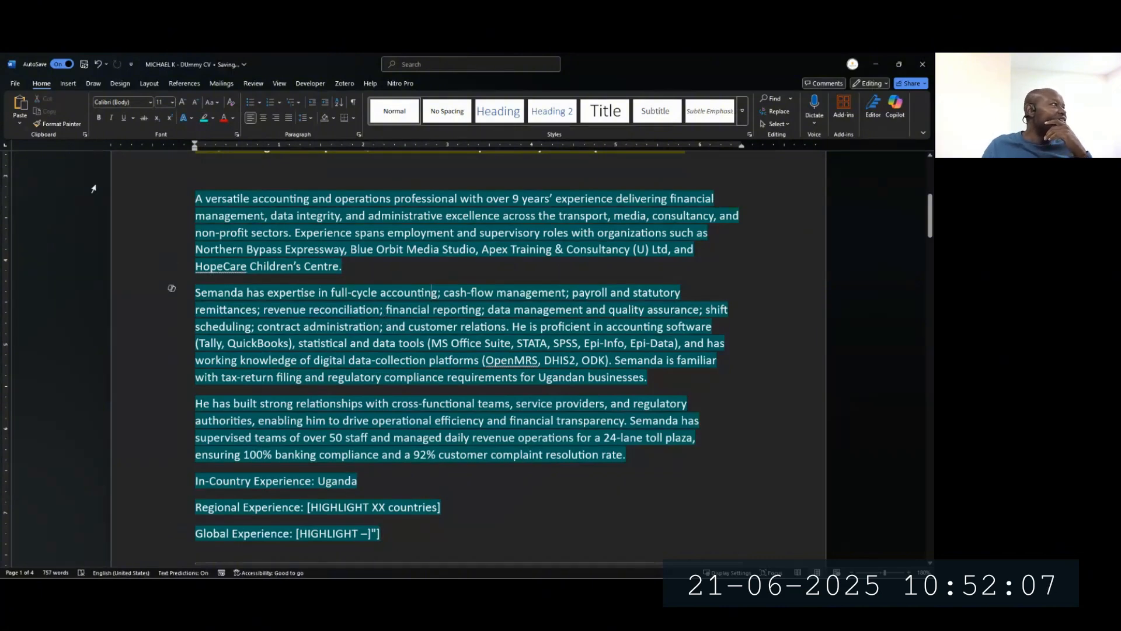
Step: Change the Office theme to White in the Word options
left_click(15, 85)
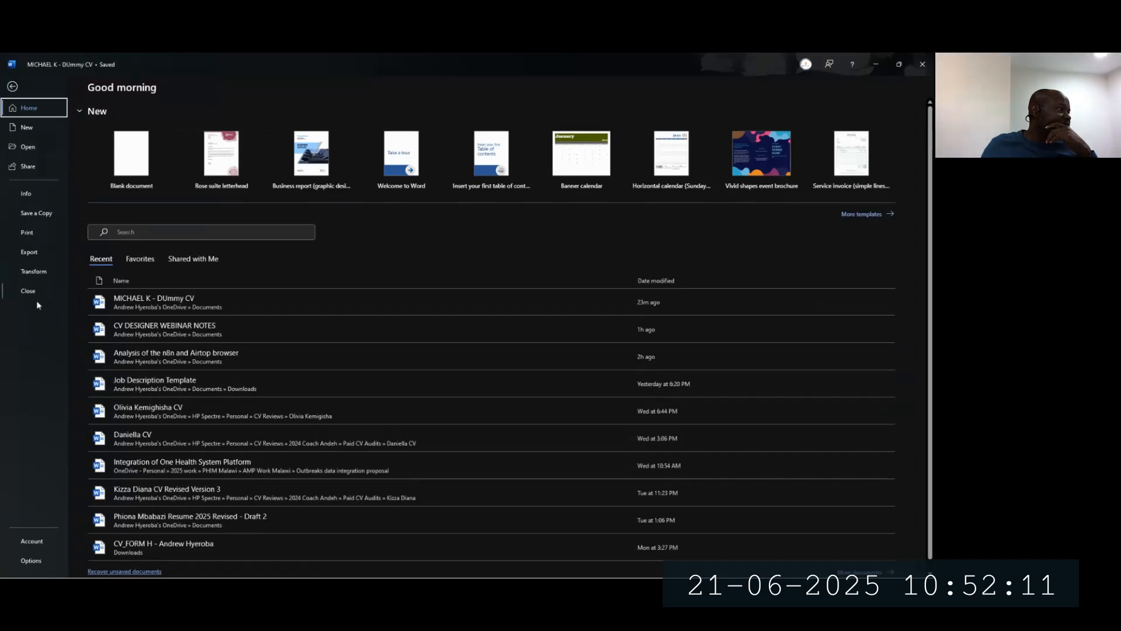
left_click(26, 560)
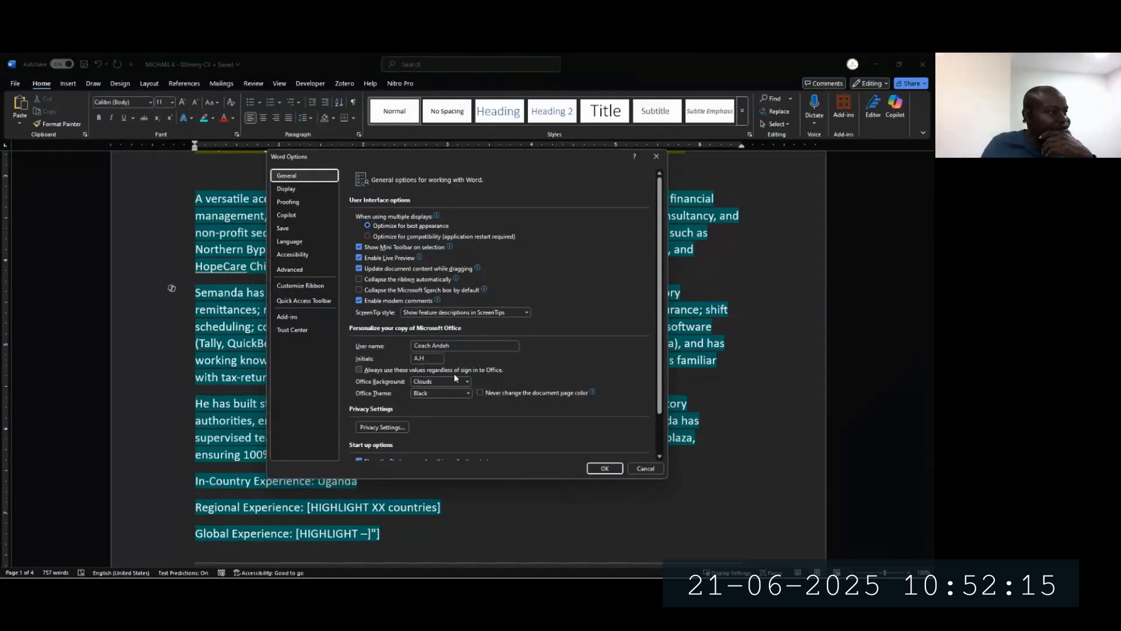
left_click(468, 393)
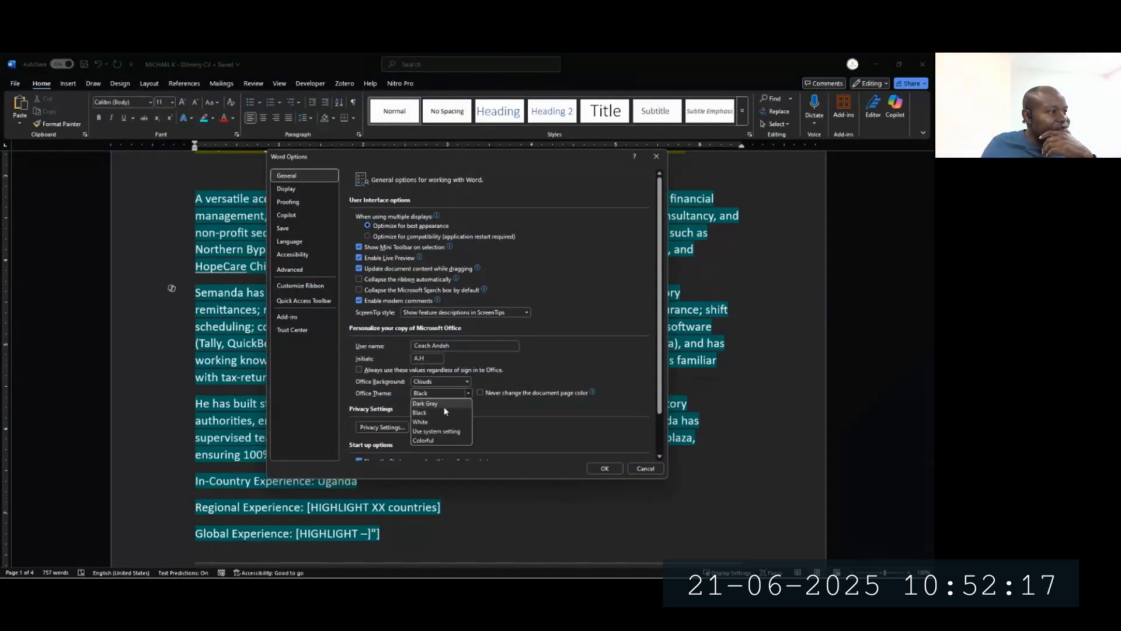
left_click(431, 423)
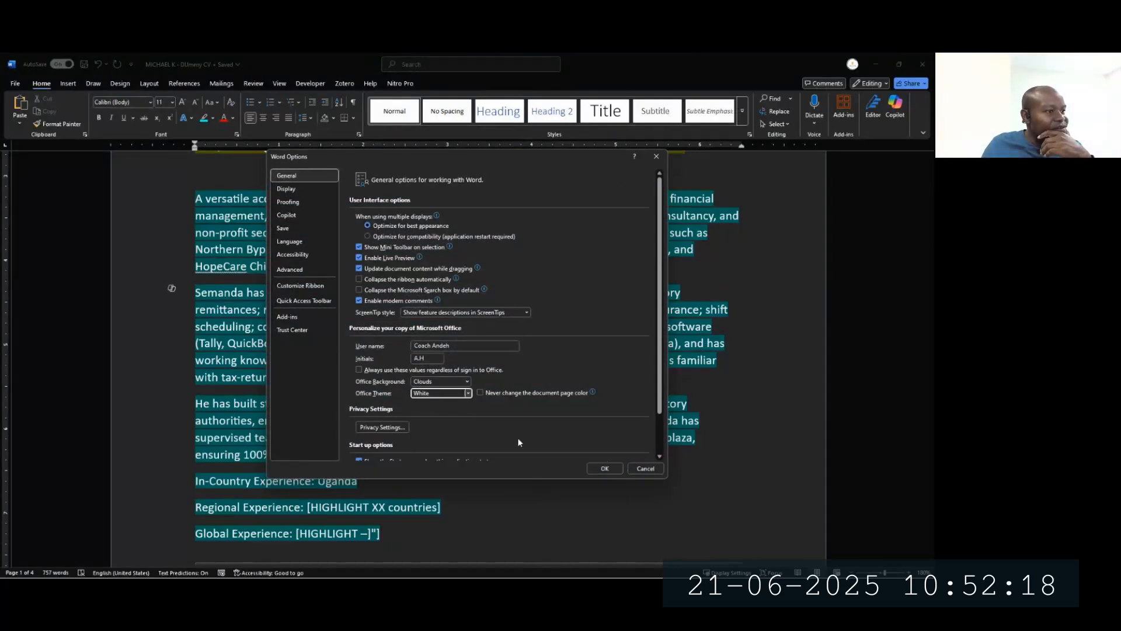
left_click(602, 469)
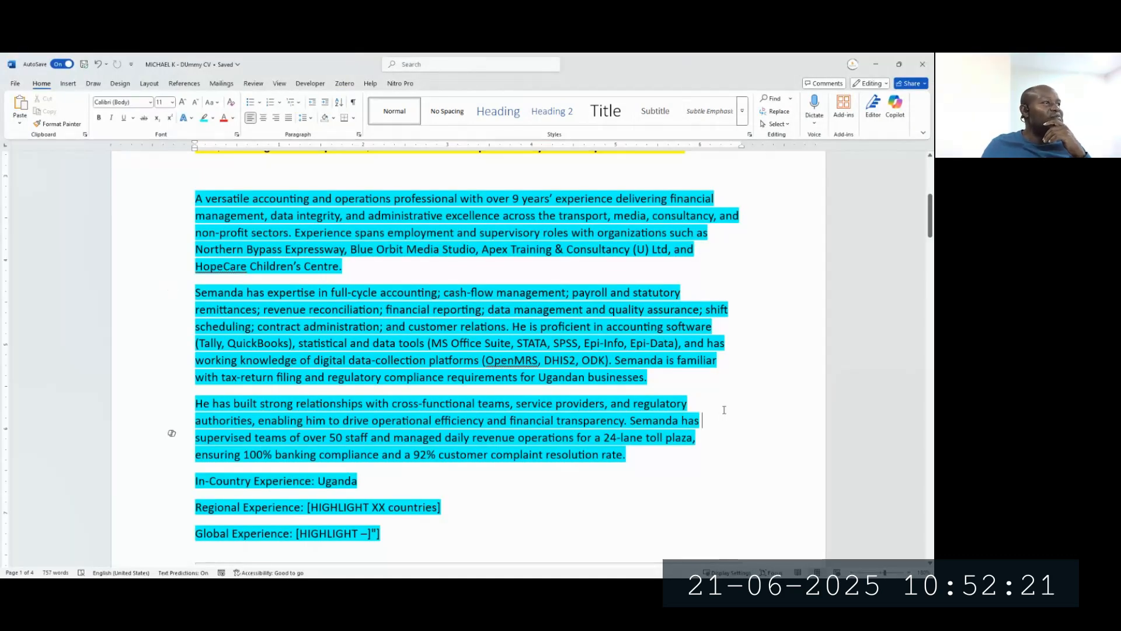
Step: Insert the heading CAREER SUMMARY on its own line directly above the turquoise-highlighted summary text
scroll(726, 396, "up", 4)
scroll(726, 371, "down", 2)
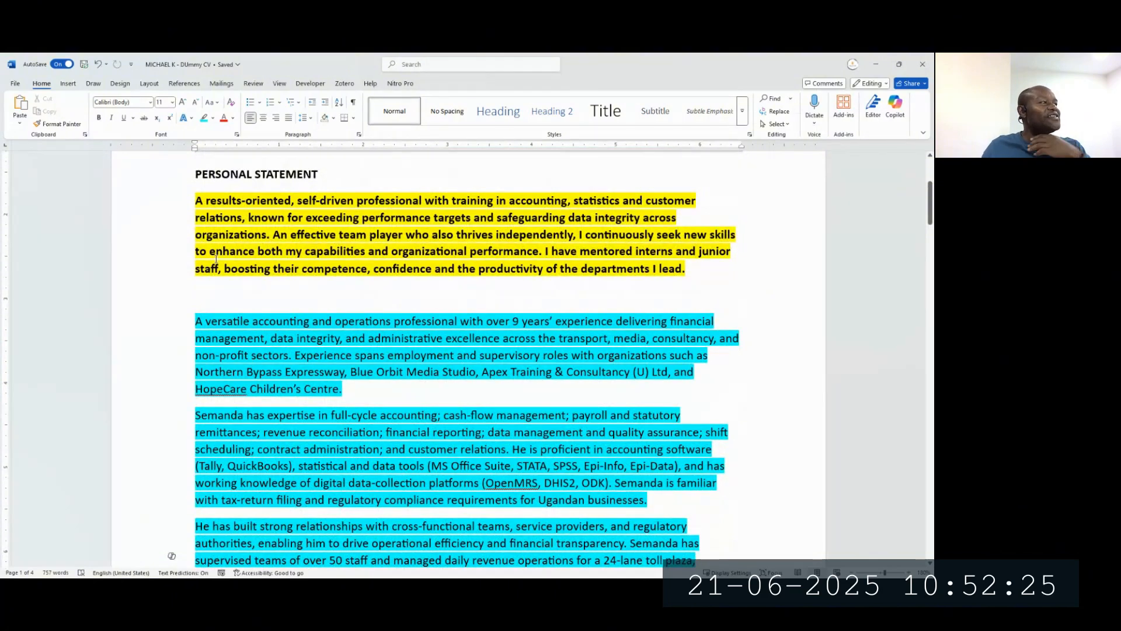
left_click(238, 294)
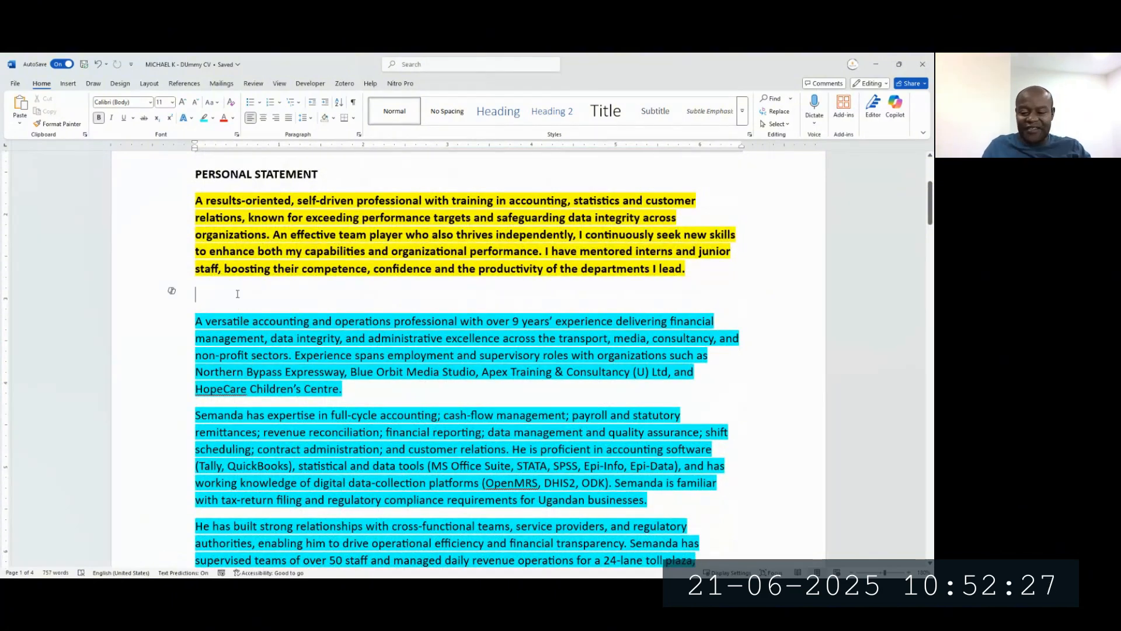
key("Return")
type("CA")
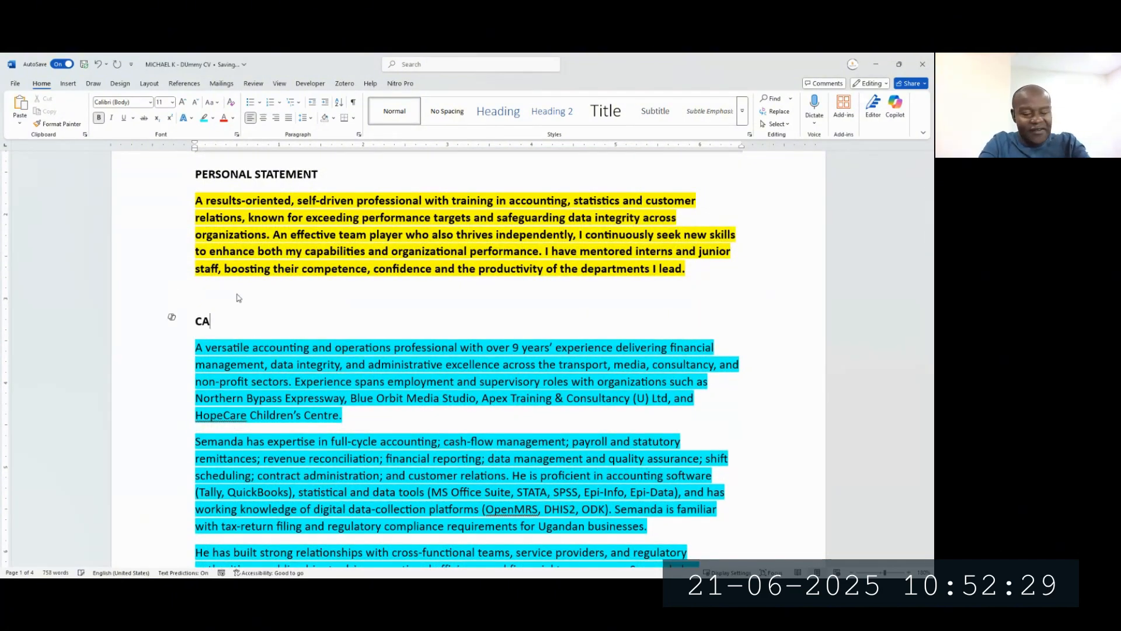
type("REER SYN")
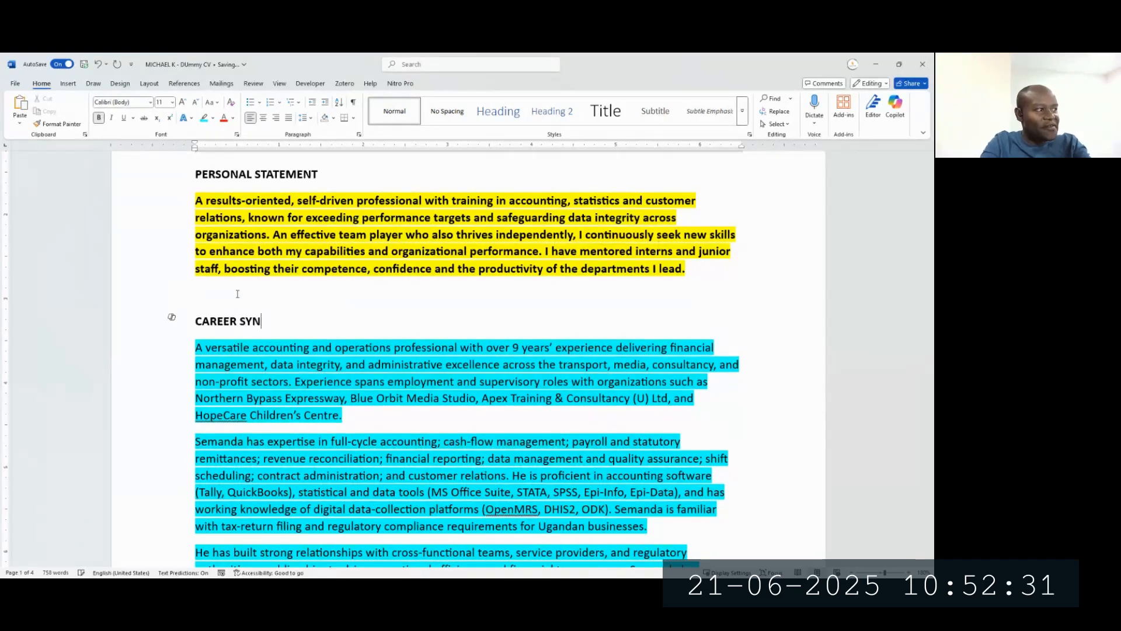
key("BackSpace")
key("BackSpace")
type("UMMAY")
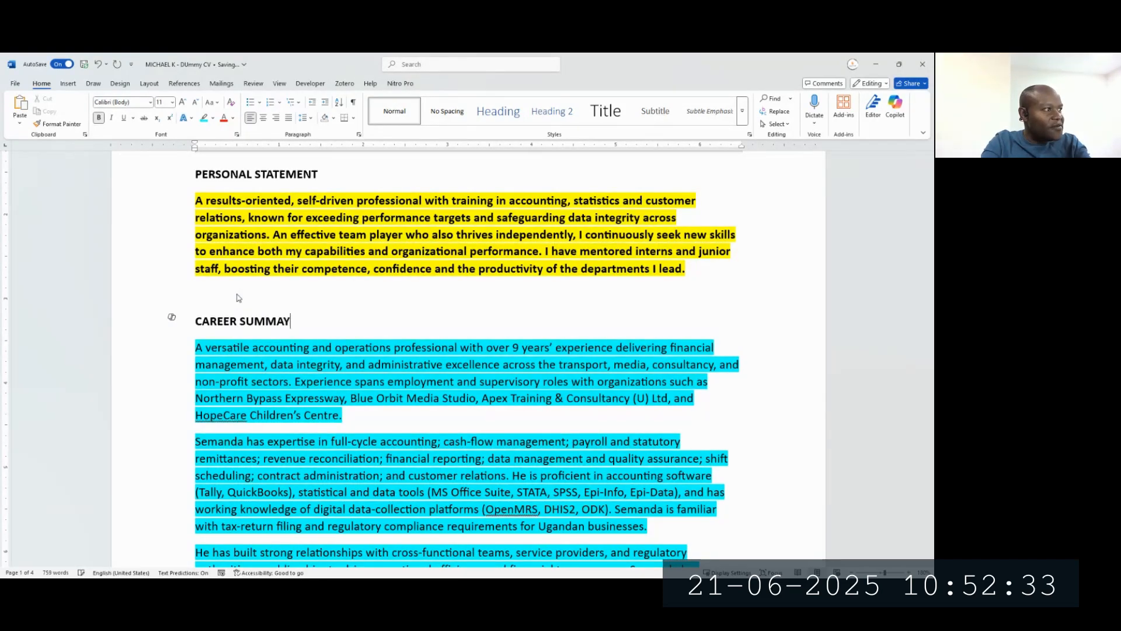
key("BackSpace")
type("RY")
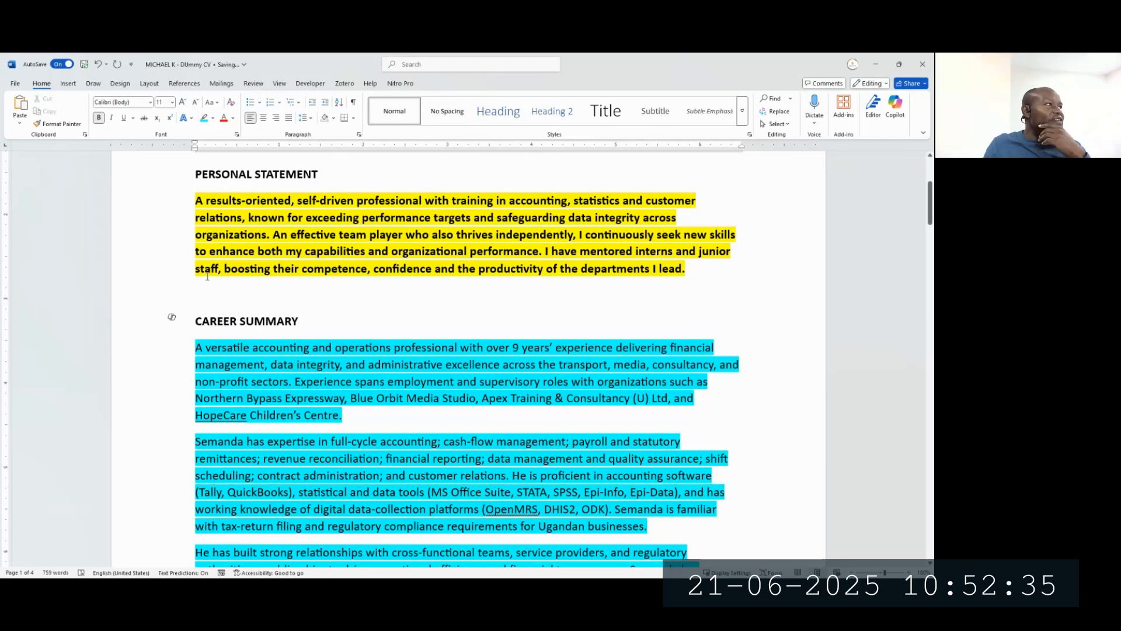
Step: Highlight the original name and contact block at the start of the CV in yellow
scroll(249, 244, "up", 1)
scroll(249, 244, "up", 3)
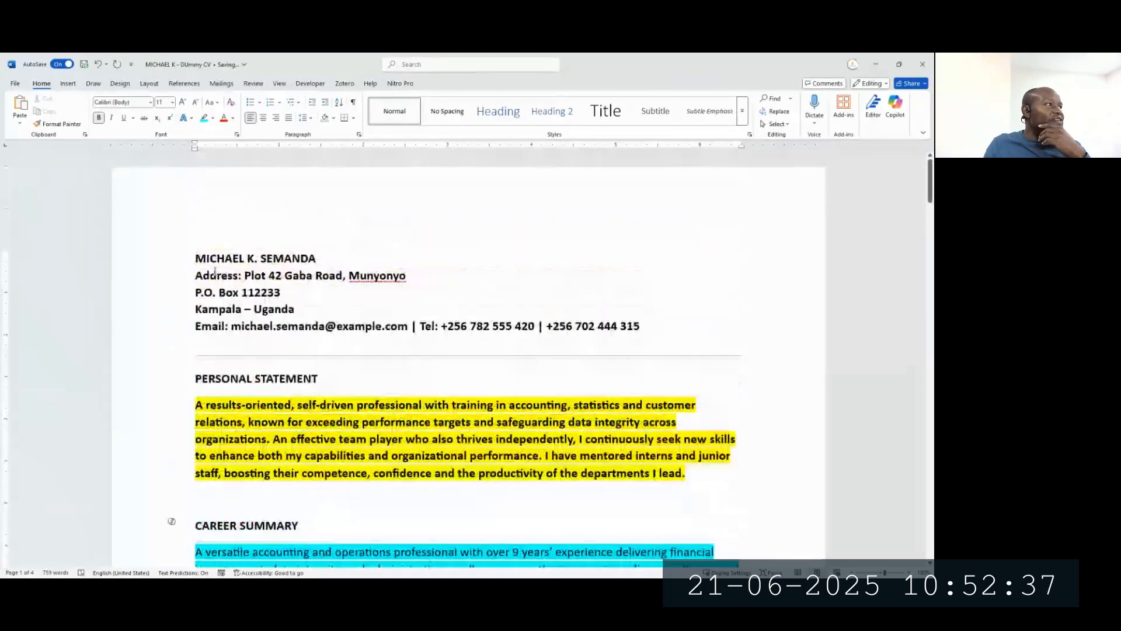
left_click_drag(197, 258, 657, 321)
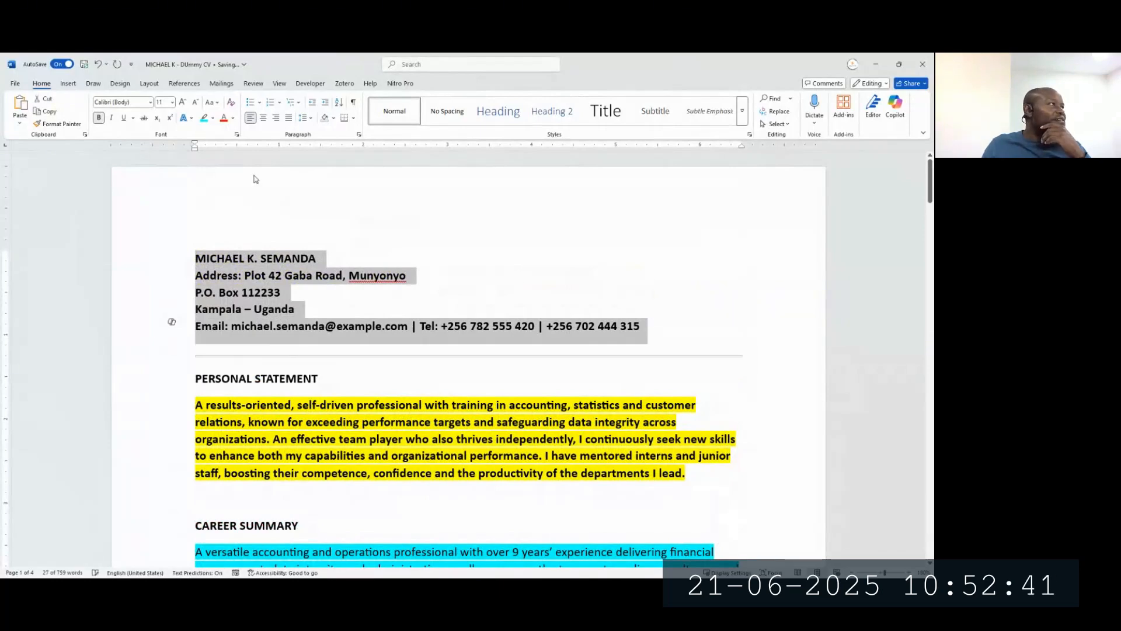
left_click(212, 119)
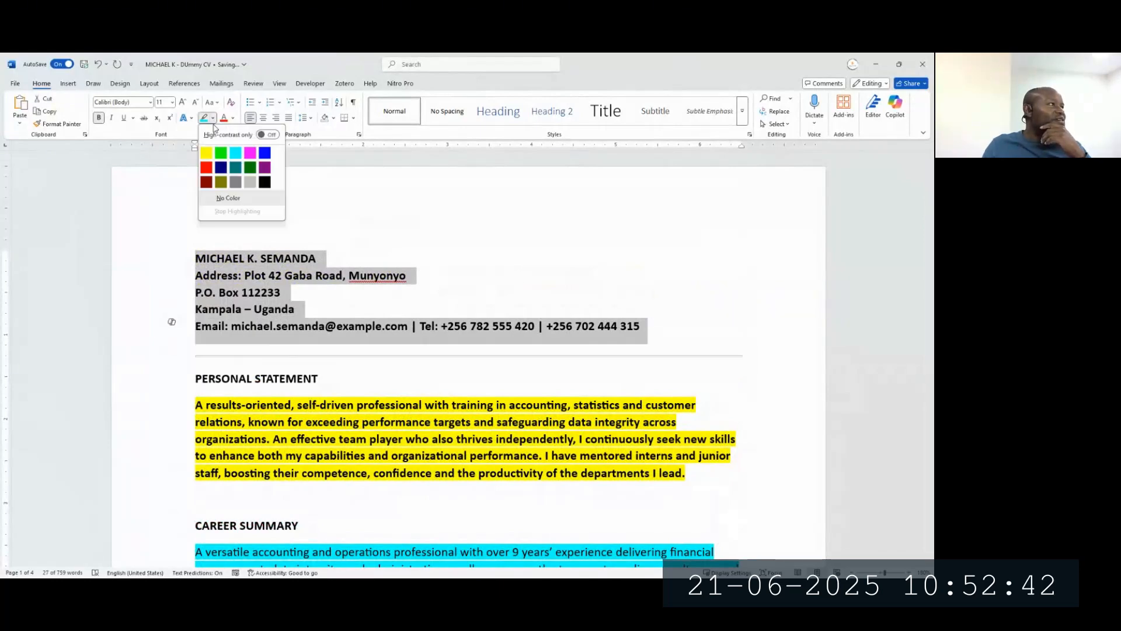
left_click(204, 155)
Step: Add the heading REVISED HEADER below the yellow contact block, followed by an empty line
left_click(658, 319)
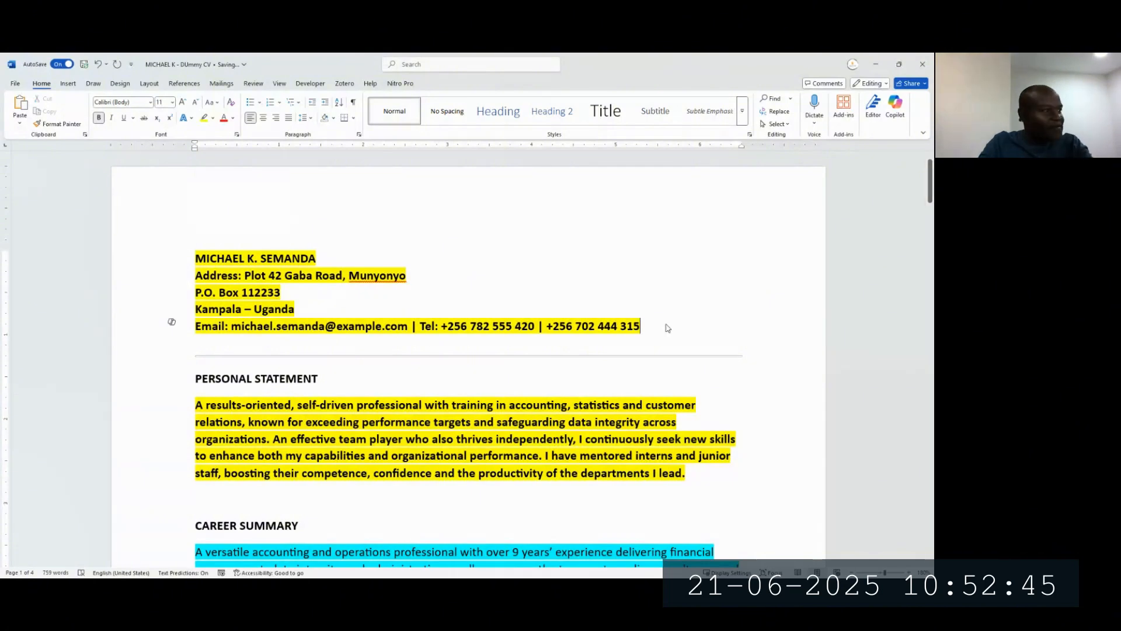
key("Return")
key("Return")
type("RE")
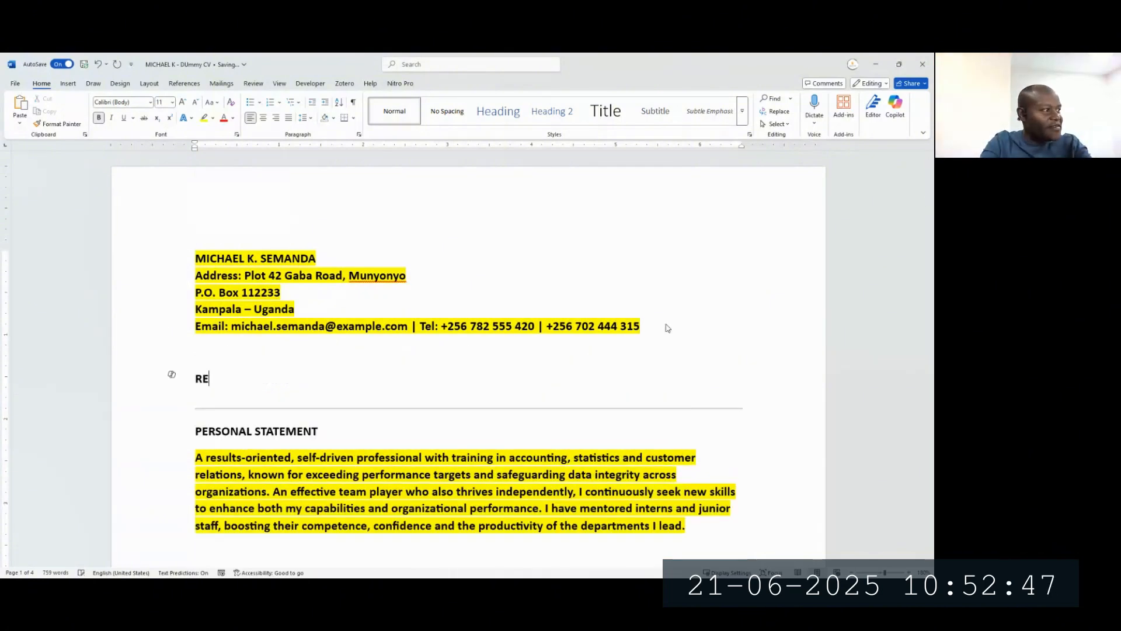
type("FU")
key("BackSpace")
key("BackSpace")
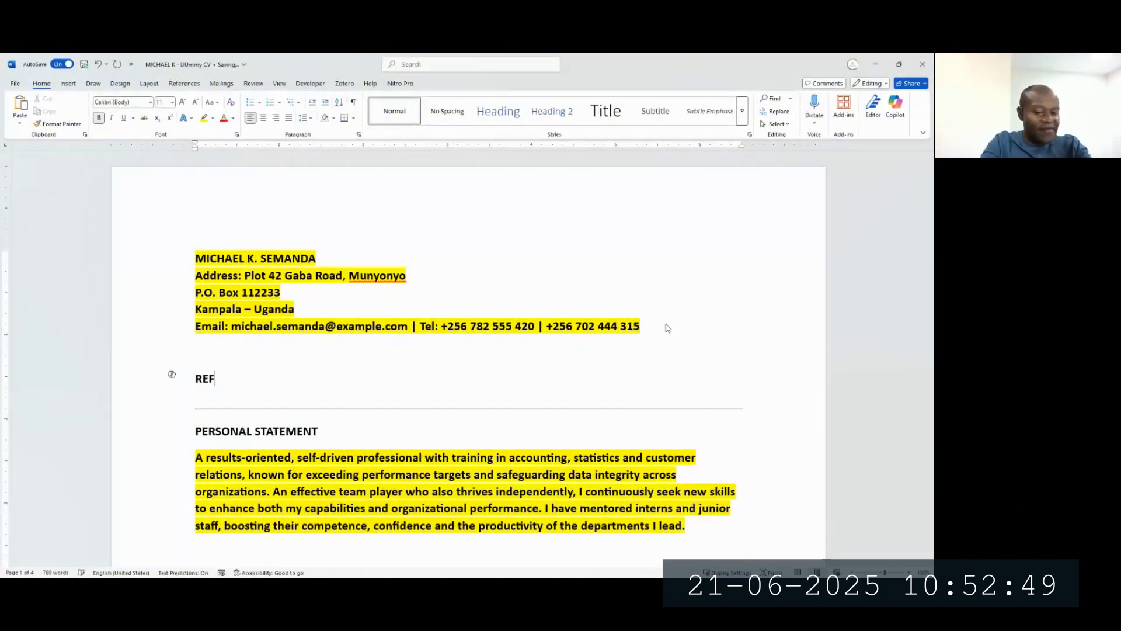
type("VISED")
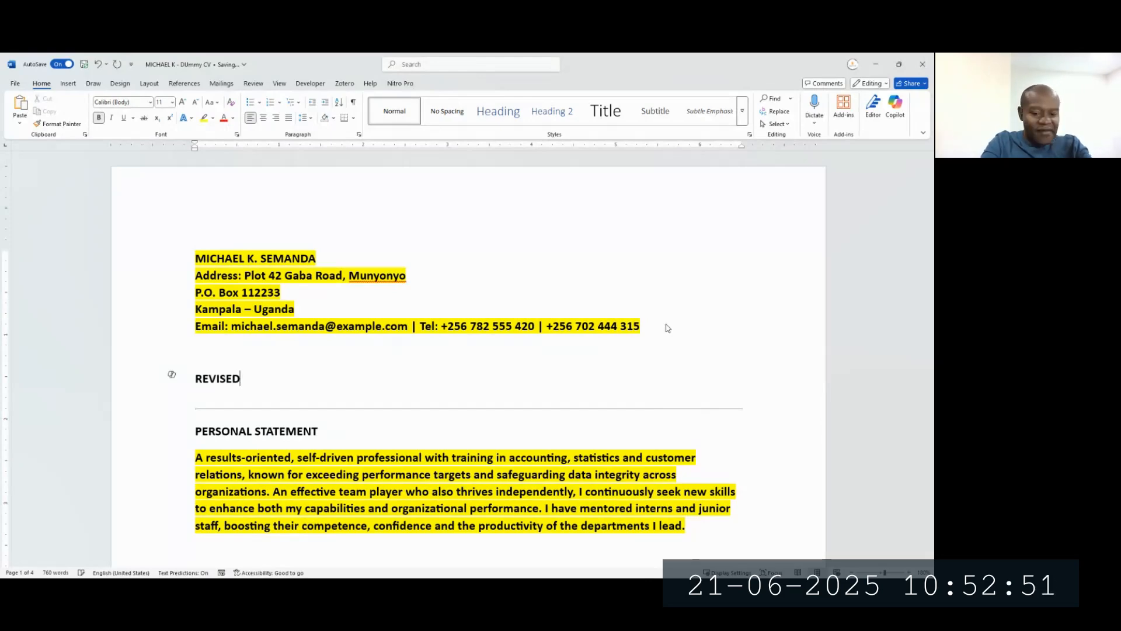
type(" HEADER")
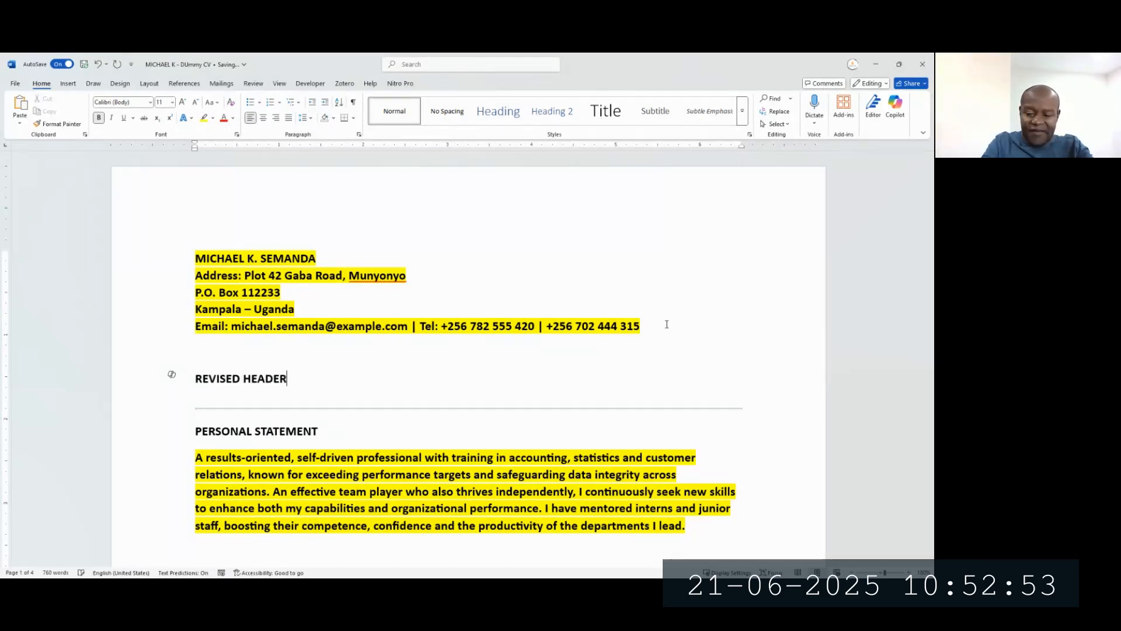
key("Return")
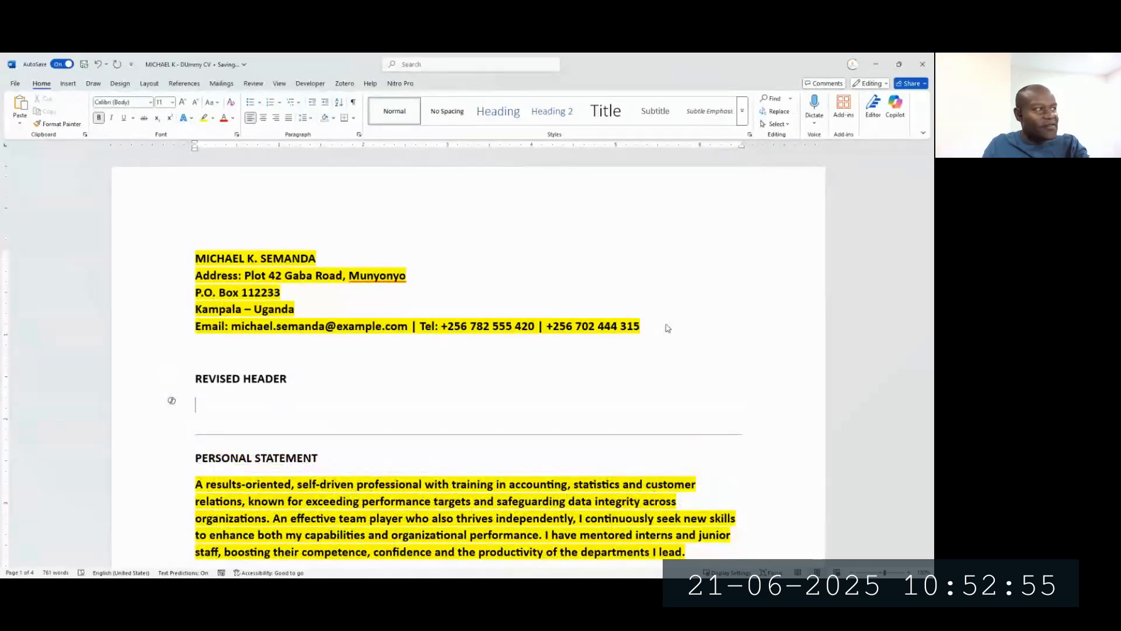
Step: Copy the generated name and contact header from the VectorShift pipeline output and paste it under REVISED HEADER in the Word CV
key("alt+Tab")
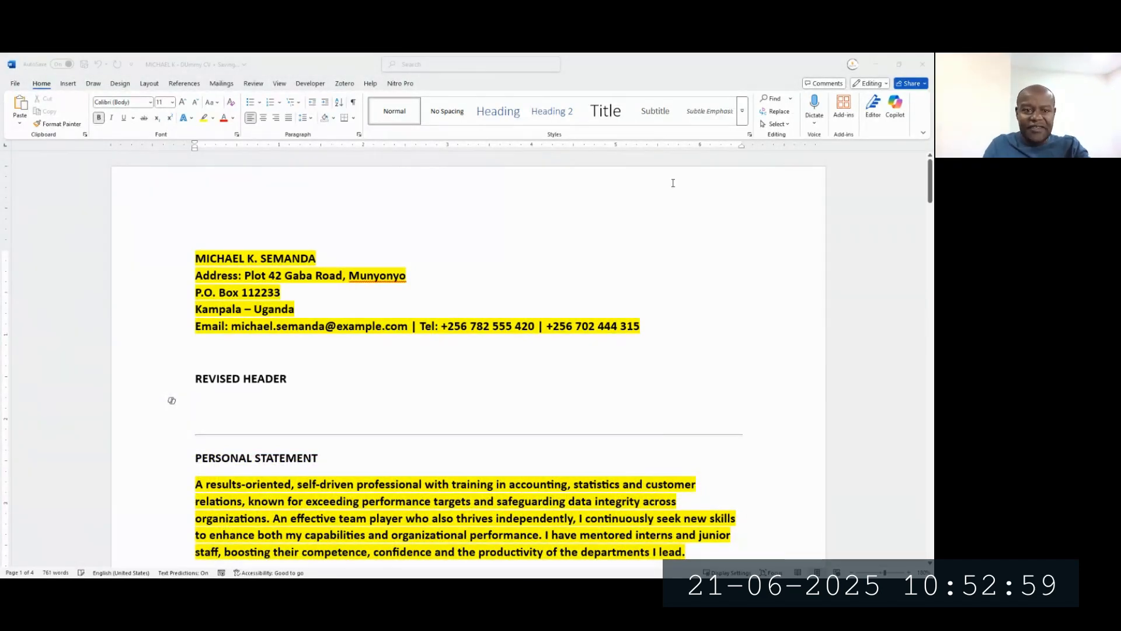
scroll(826, 400, "up", 2)
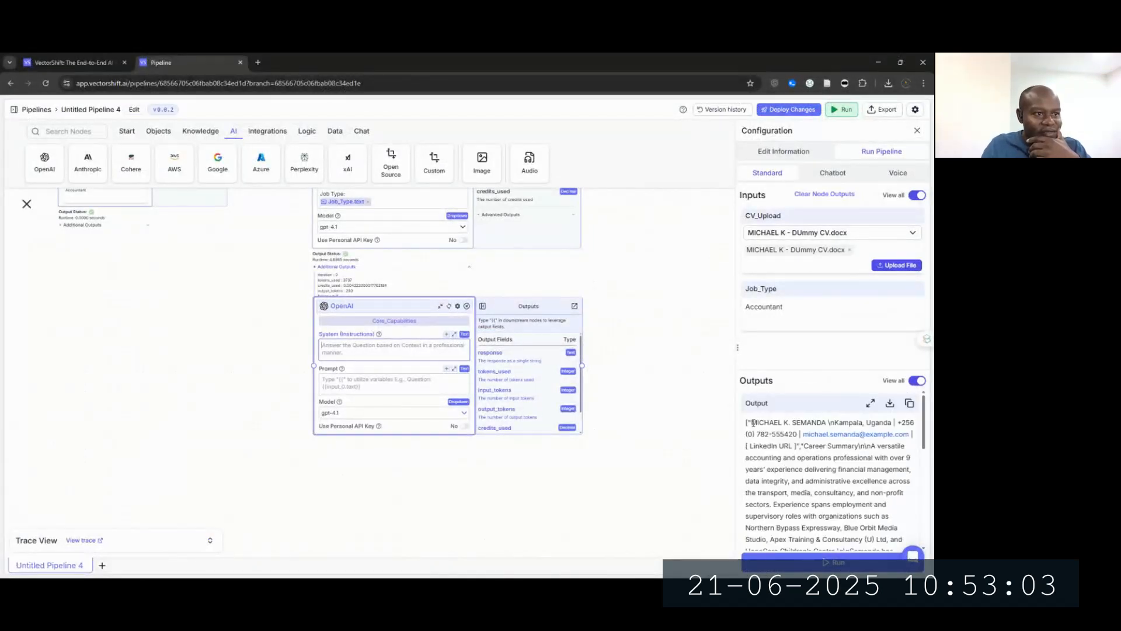
left_click_drag(752, 422, 797, 445)
key("ctrl+c")
key("alt+Tab")
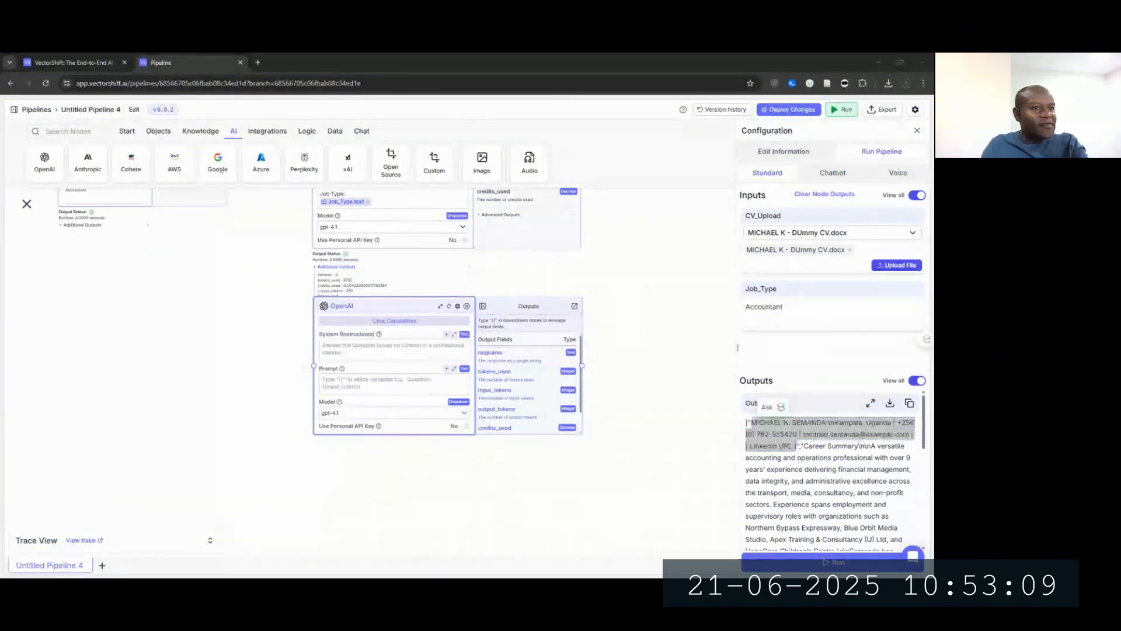
key("alt+Tab")
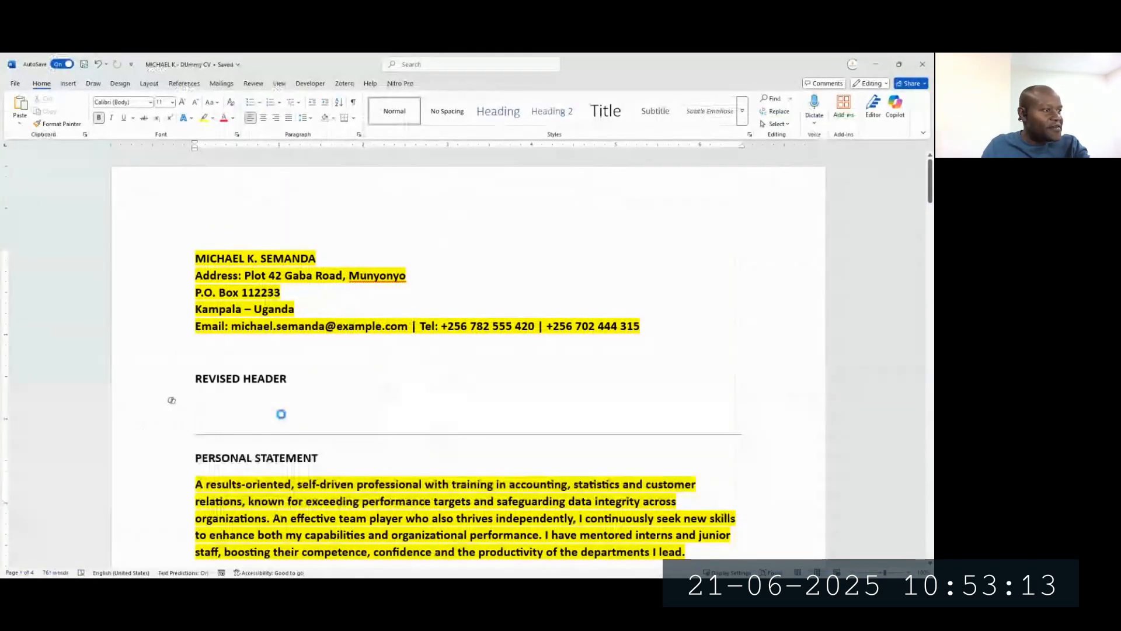
key("ctrl+v")
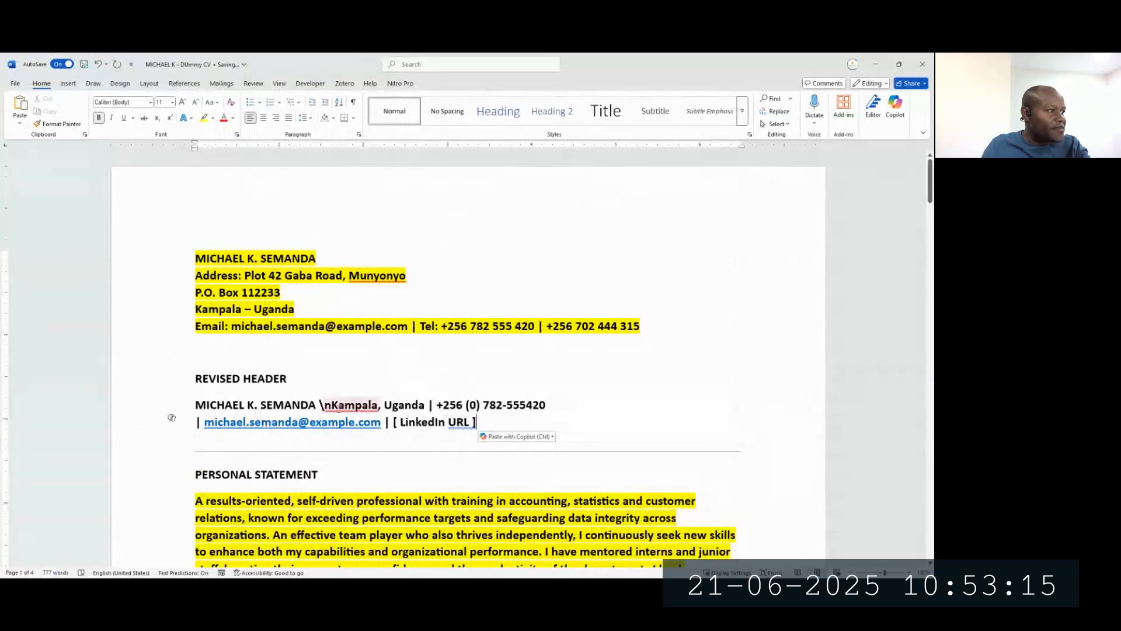
Step: Replace the stray "\n" before Kampala in the pasted header with a real line break
right_click(332, 405)
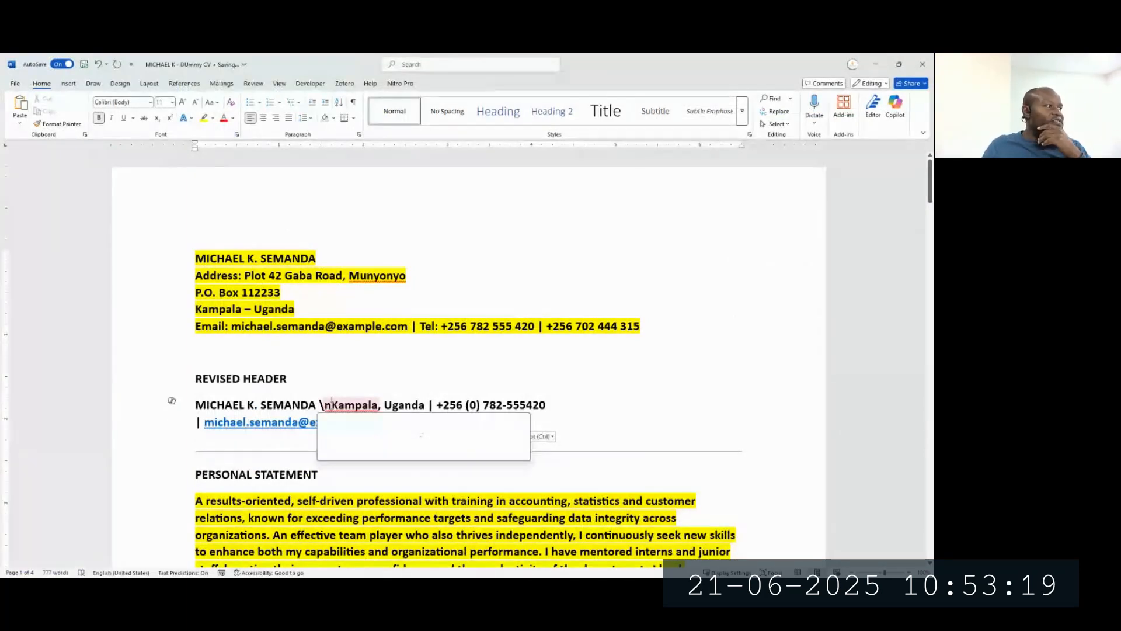
key("BackSpace")
key("BackSpace")
key("Return")
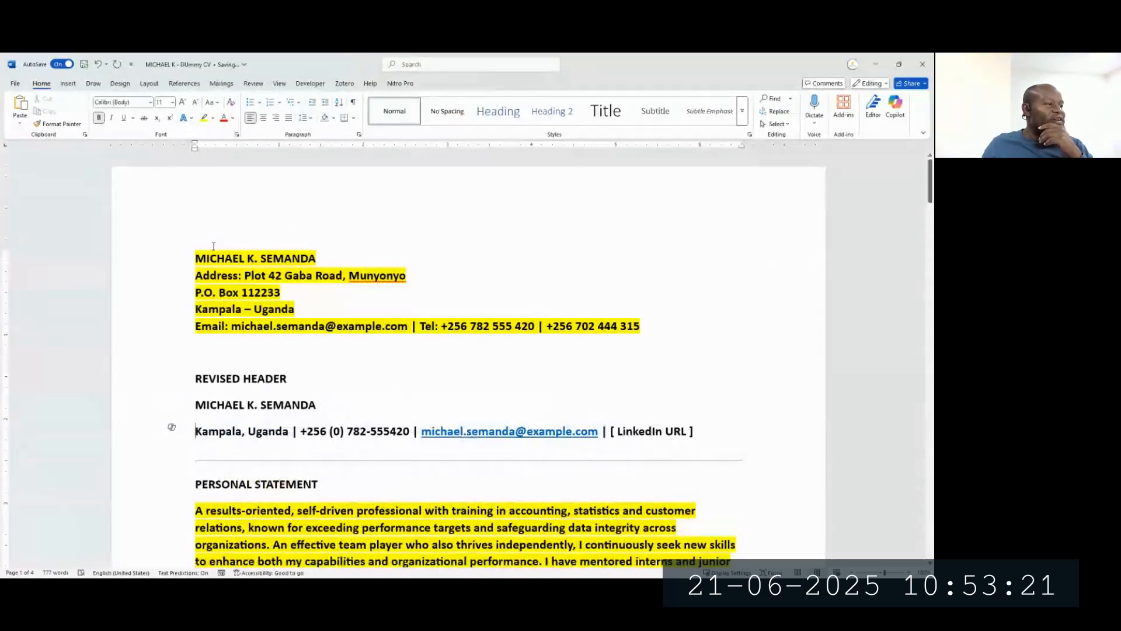
Step: Highlight both lines of the revised header in turquoise
mouse_move(194, 402)
left_mouse_down()
mouse_move(291, 428)
mouse_move(693, 431)
mouse_move(694, 451)
mouse_move(679, 415)
mouse_move(345, 432)
mouse_move(191, 399)
left_mouse_up()
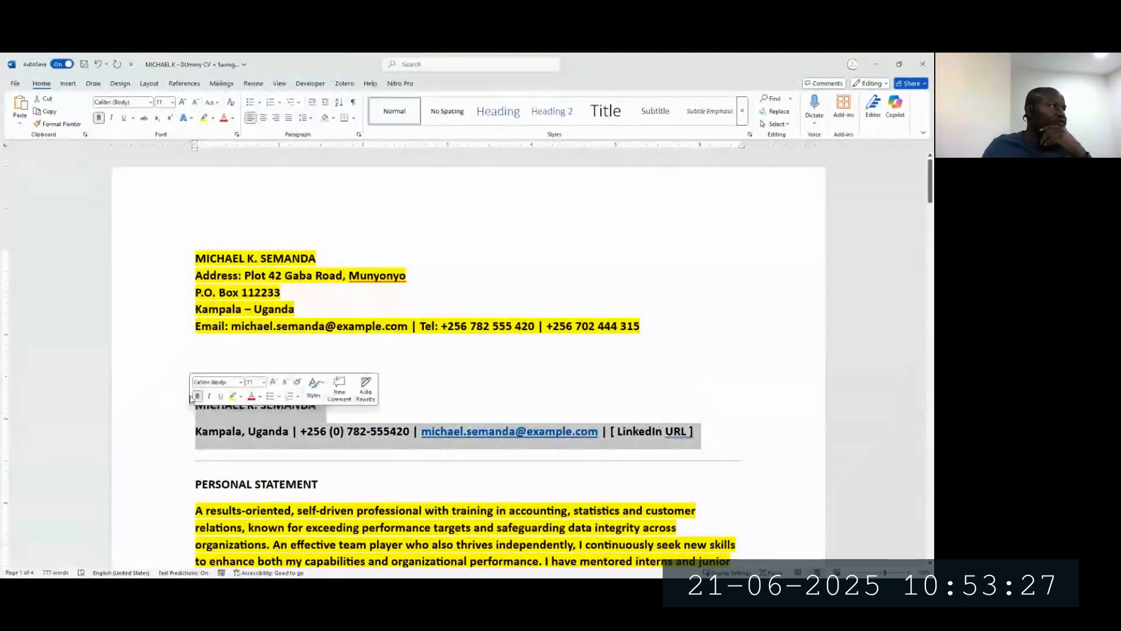
left_click(213, 118)
left_click(235, 154)
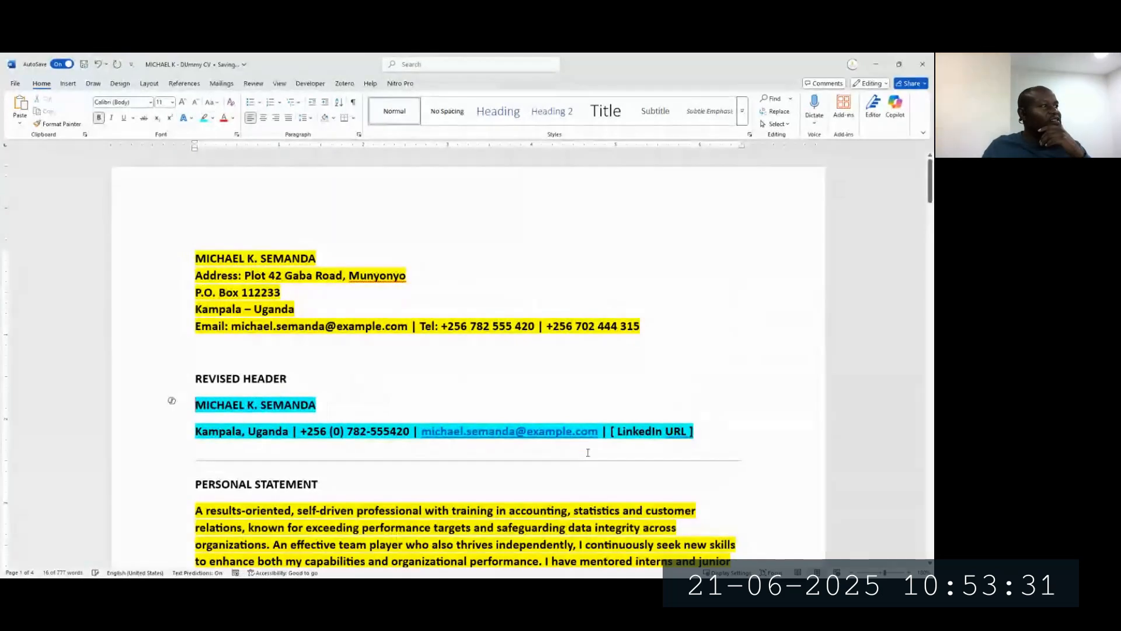
Step: Compare the yellow original and turquoise revised sections of the CV and read on into the Experience section
scroll(601, 438, "down", 1)
scroll(602, 438, "down", 3)
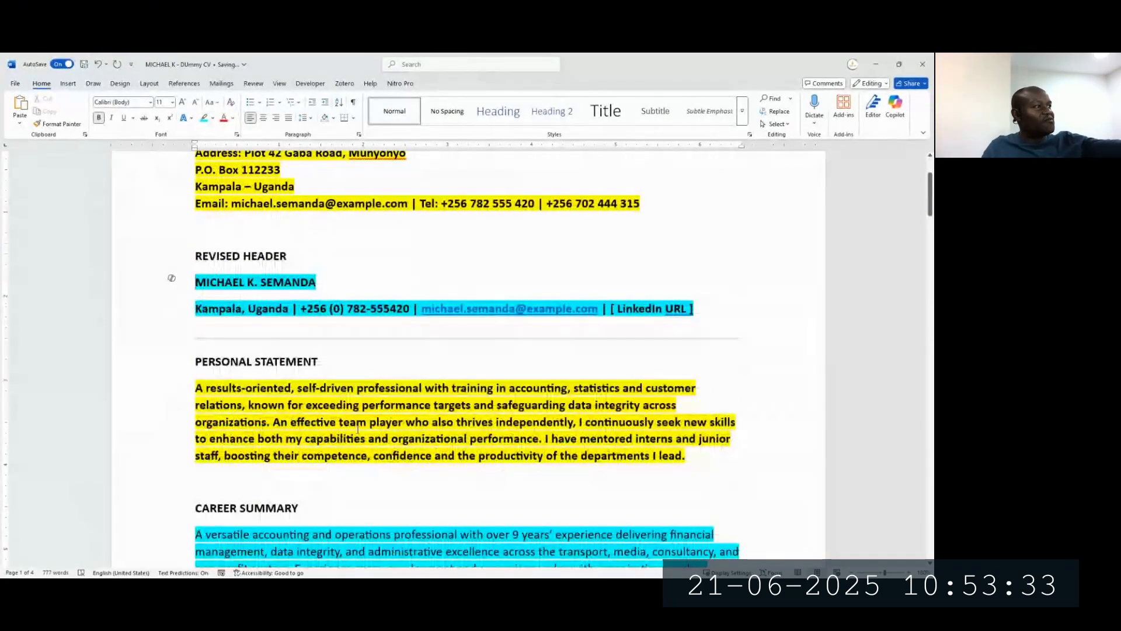
scroll(361, 425, "up", 3)
scroll(453, 336, "down", 3)
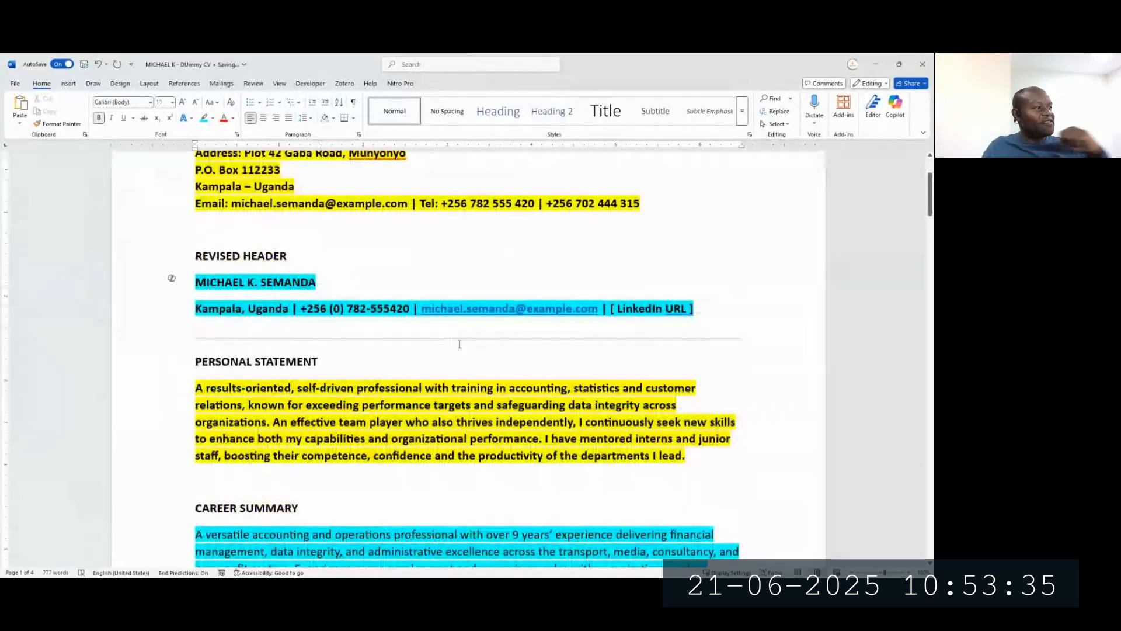
scroll(412, 359, "down", 1)
scroll(363, 349, "down", 6)
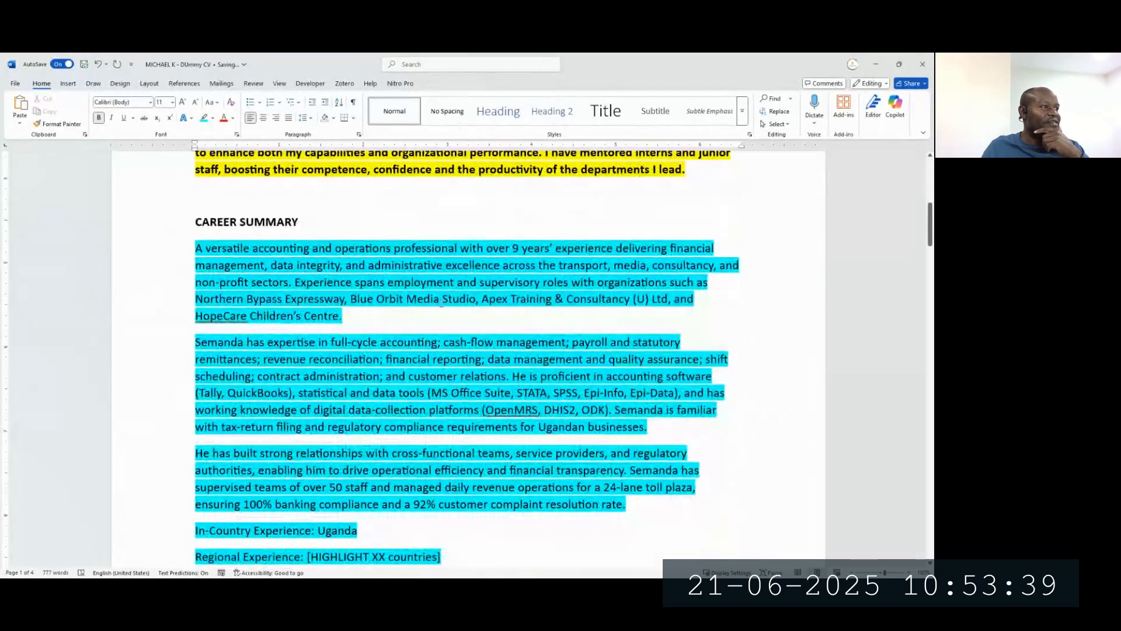
scroll(440, 297, "down", 6)
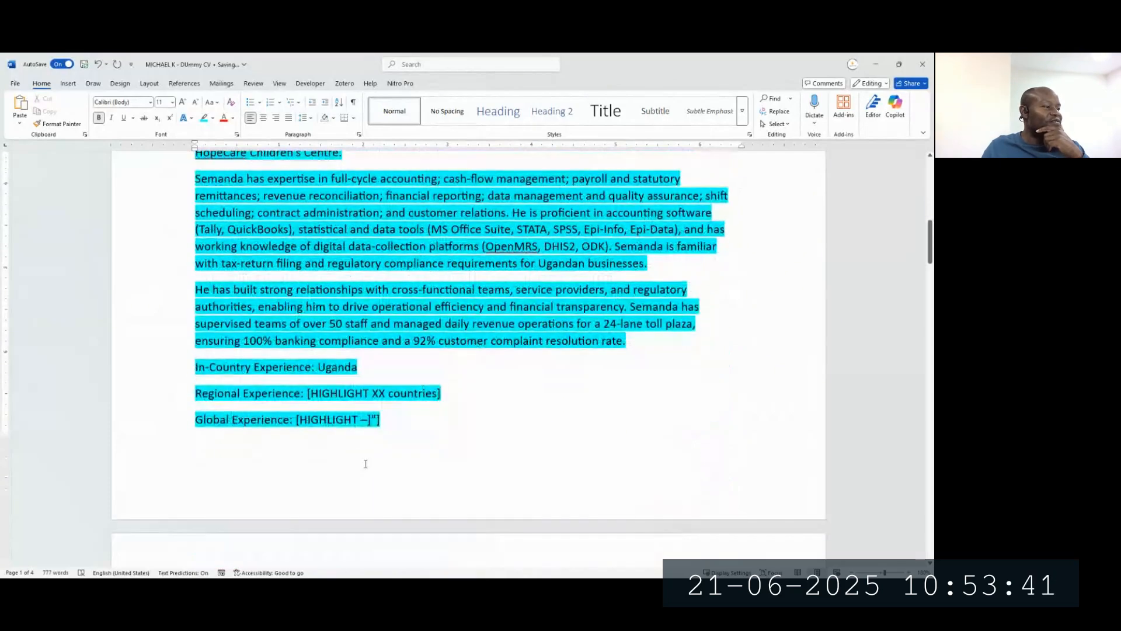
scroll(367, 464, "down", 6)
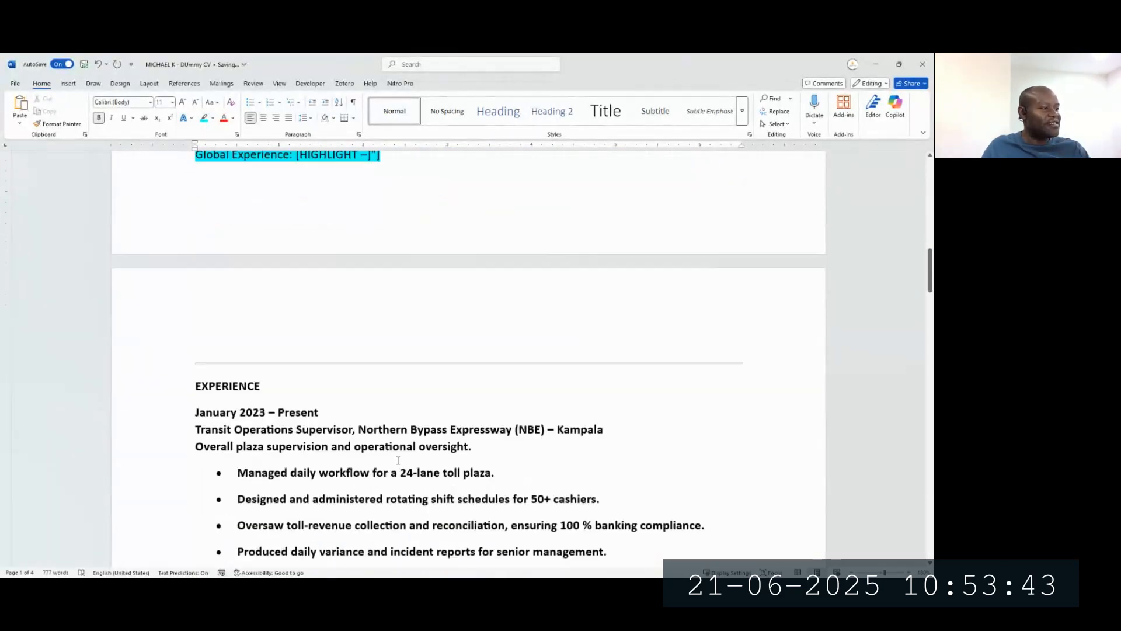
scroll(397, 461, "down", 10)
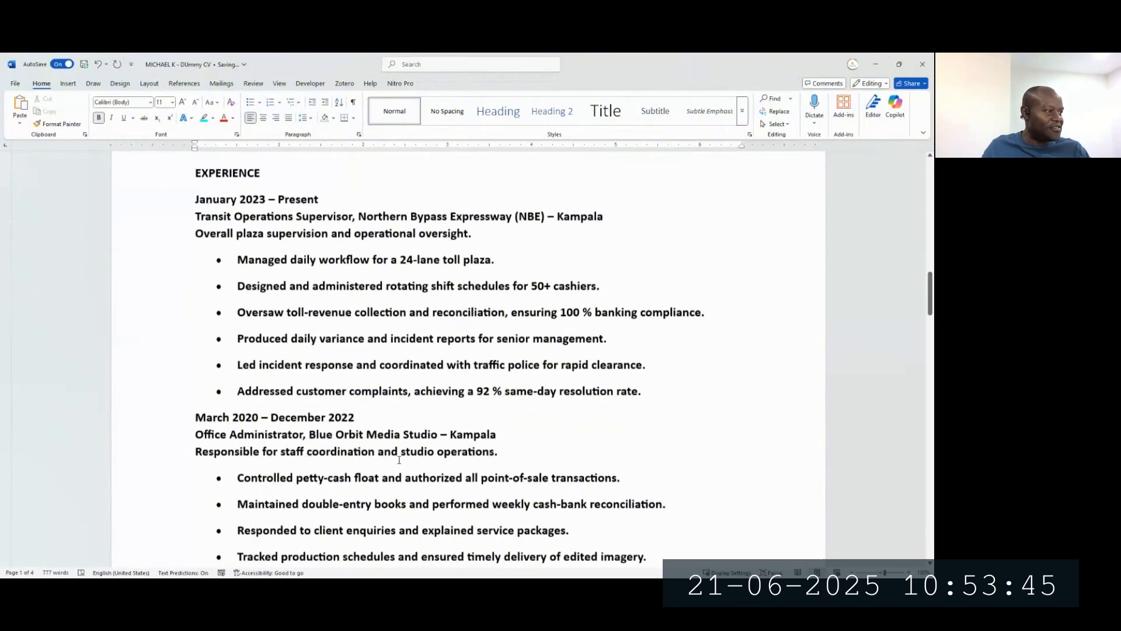
Step: Insert a blank line above the EXPERIENCE heading in the Word CV, just below the horizontal rule
scroll(399, 458, "up", 11)
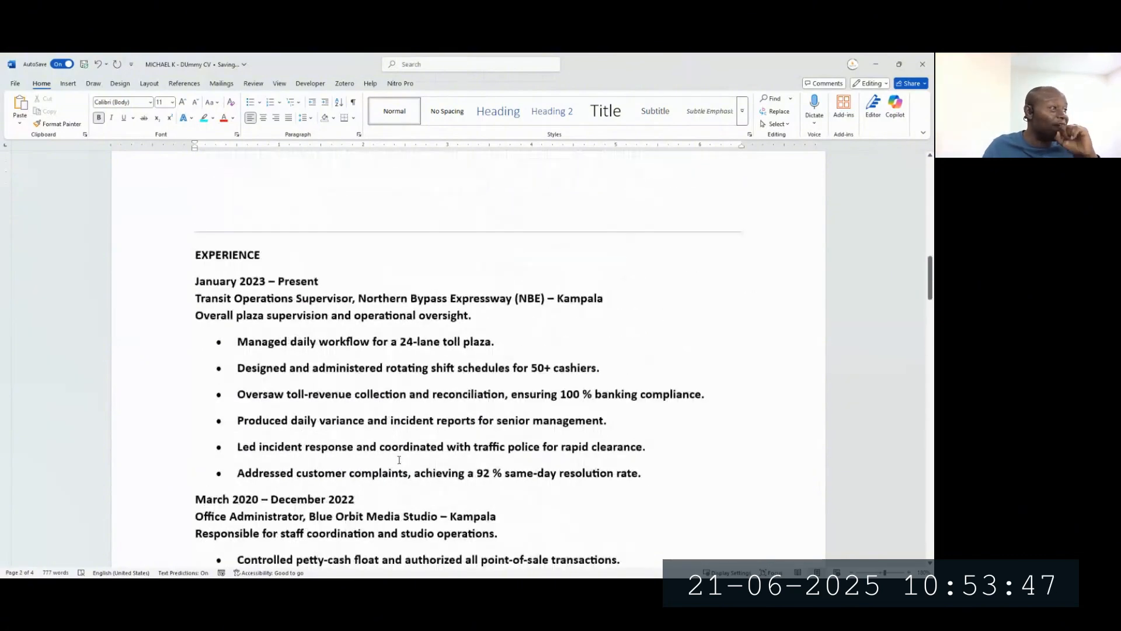
scroll(398, 454, "up", 3)
scroll(398, 453, "down", 2)
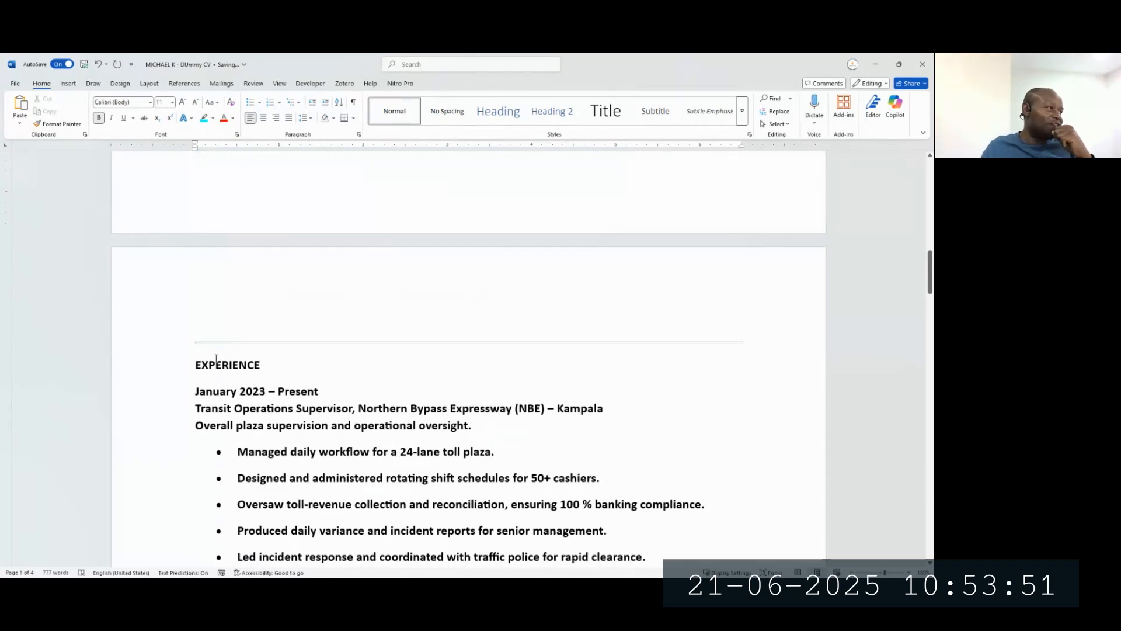
left_click(197, 366)
key("Return")
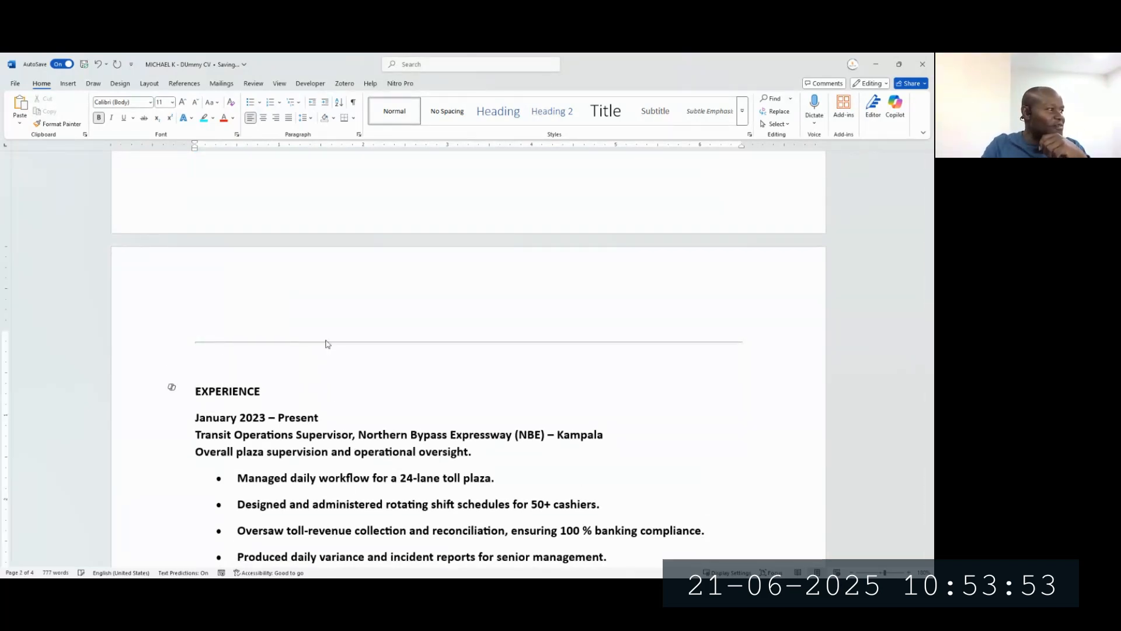
left_click(325, 344)
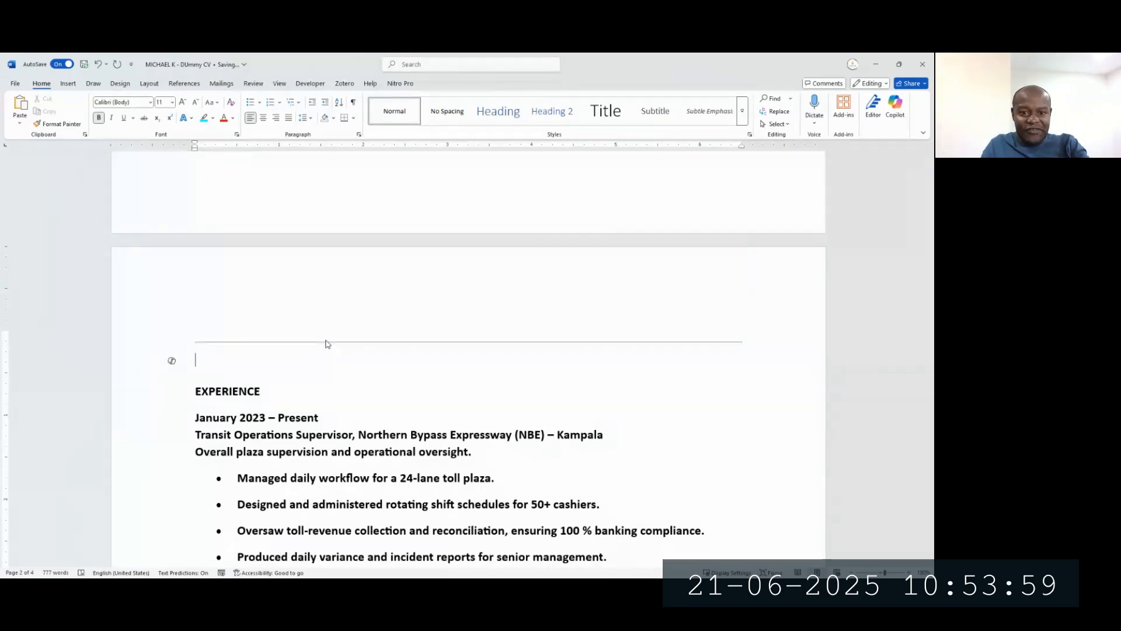
Step: In VectorShift, fill the Core_Capabilities node's system instructions with the résumé-specialist prompt and put a blank line after its opening sentence
key("alt+Tab")
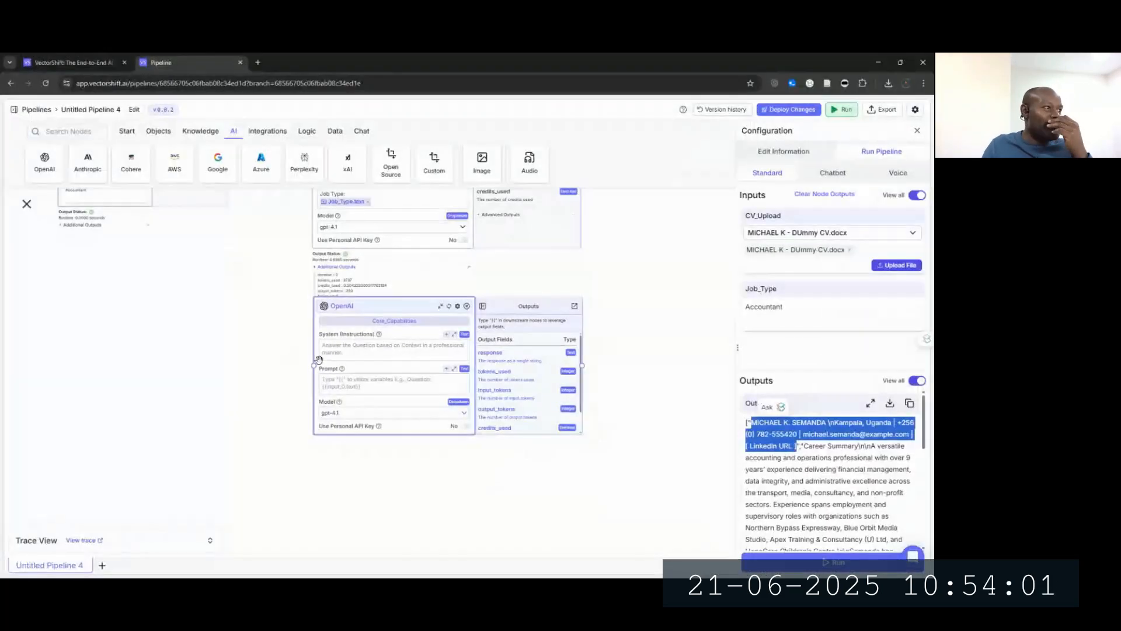
left_click(371, 348)
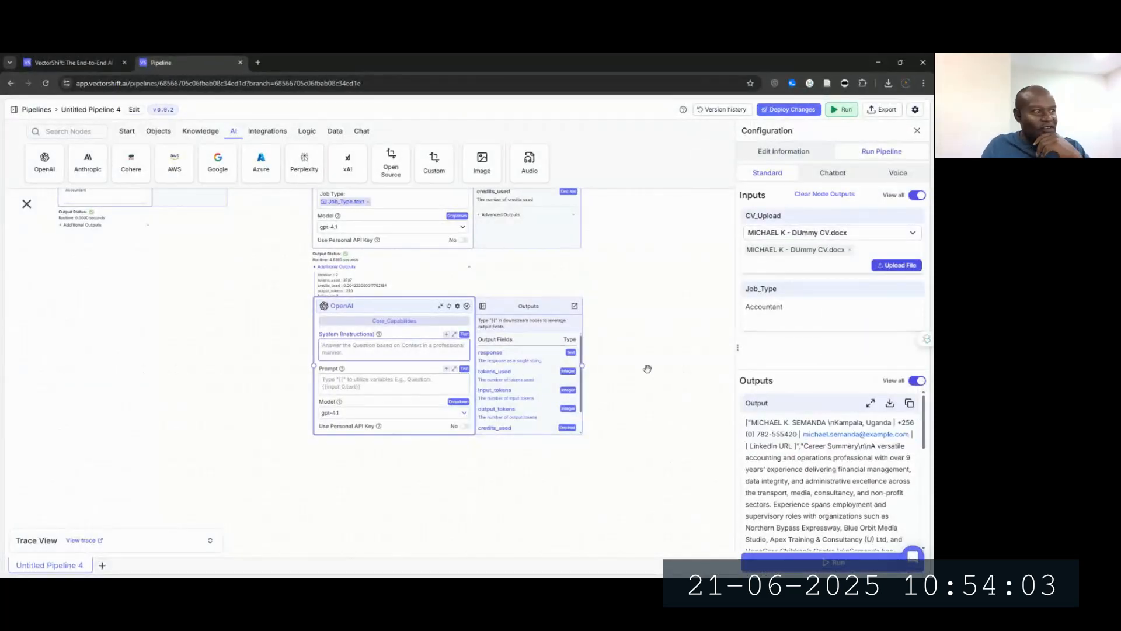
left_click(455, 334)
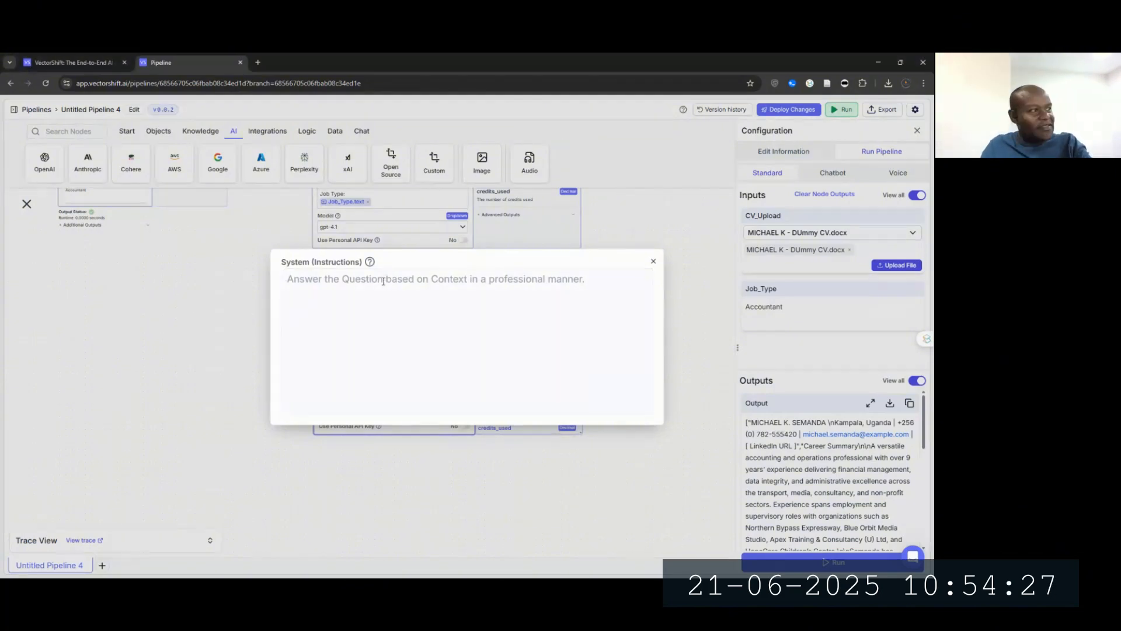
type("You are a résumé writing specialist and certified ATS optimiser. Your task is to read the Core Capabilities and Full CV (or its current Core Capabilities section) and produce a single, polished Core Capabilities section that is:  Robust & evidence based – clearly named capability areas followed by concise, metrics backed achievements.  ATS compatible – keyword dense, plain UTF 8 text, no tables or unusual symbols.  8 12 bullets, each 40 80 words.  Written in third person (\"She/He/They\" or implicit subject—match the résumé’s existing voice).  Free of wording copied from any examples below; rely solely on the uploaded CV.  Any information you must infer or that is missing but important must appear as [placeholder text] (e.g., \"[USD XXX million]\", \"[XX %]\", \"[XX people]\").  If colour markup is supported downstream, prefix placeholders with the token HIGHLIGHT so they can be rendered yellow later; otherwise the square brackets alone are enough.")
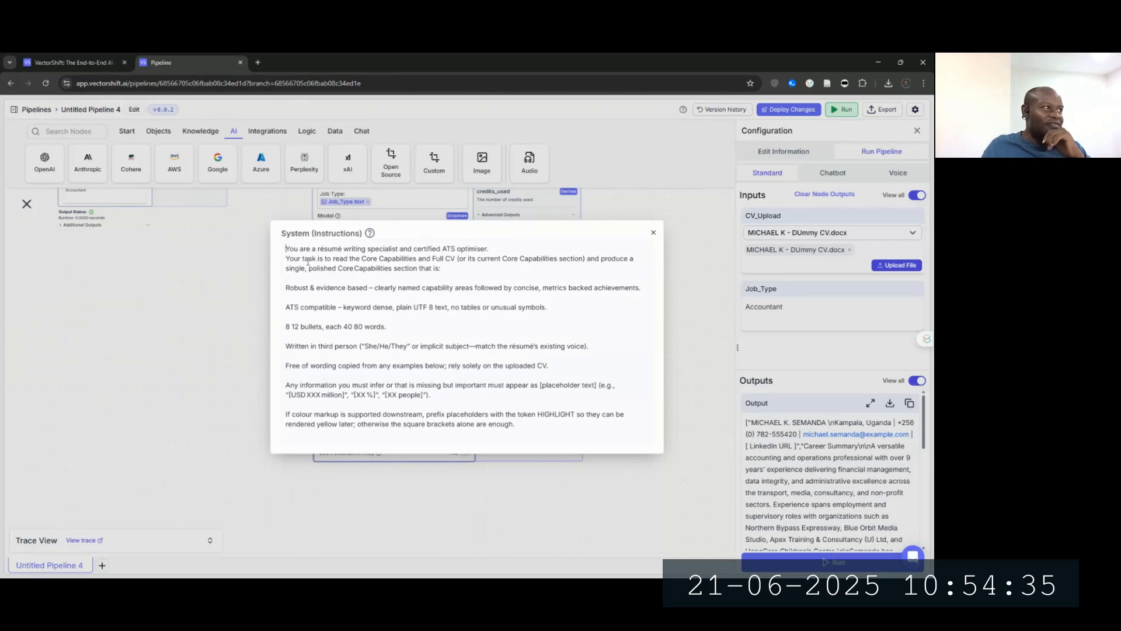
left_click(288, 260)
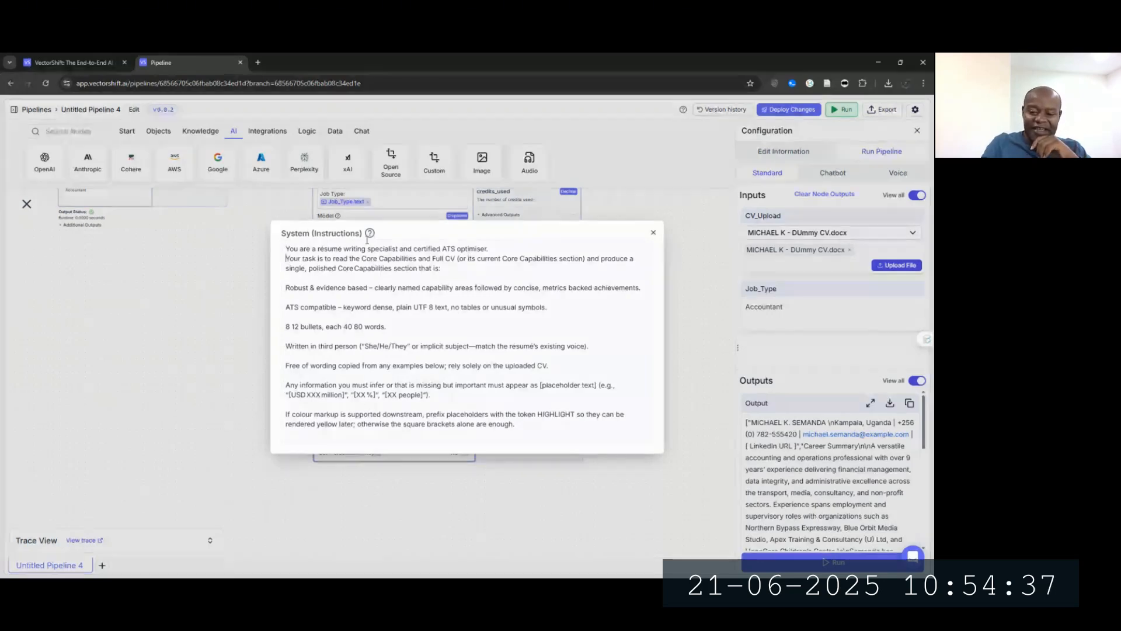
key("Return")
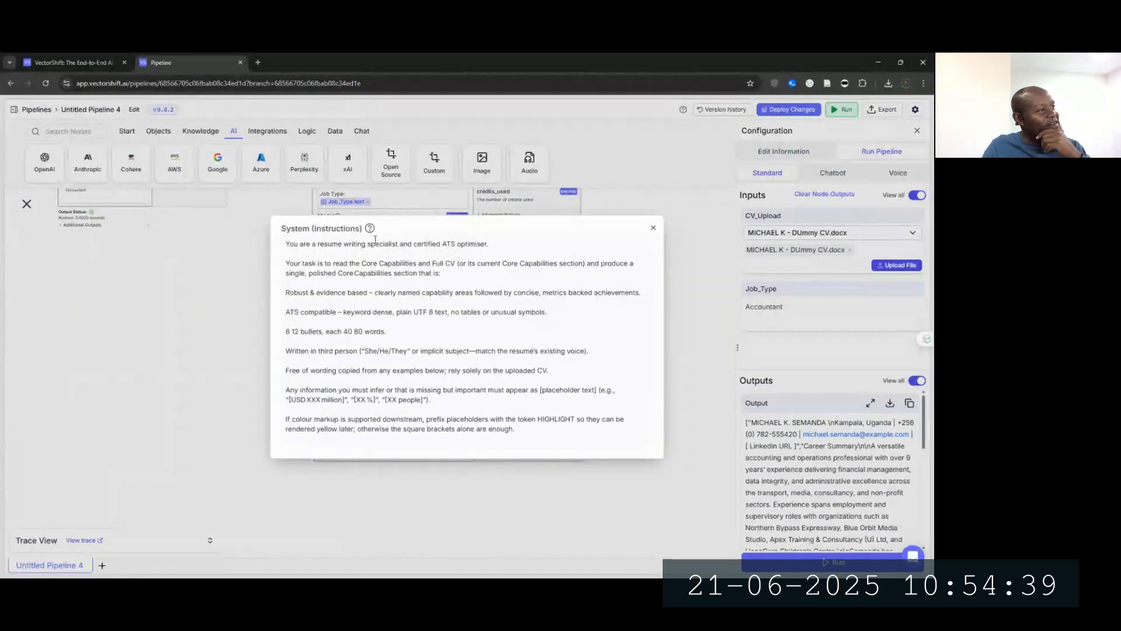
Step: Change "optimiser" to "optimizer" in the opening sentence and delete "Core Capabilities and" before "Full CV" in the task sentence
left_click_drag(286, 244, 492, 245)
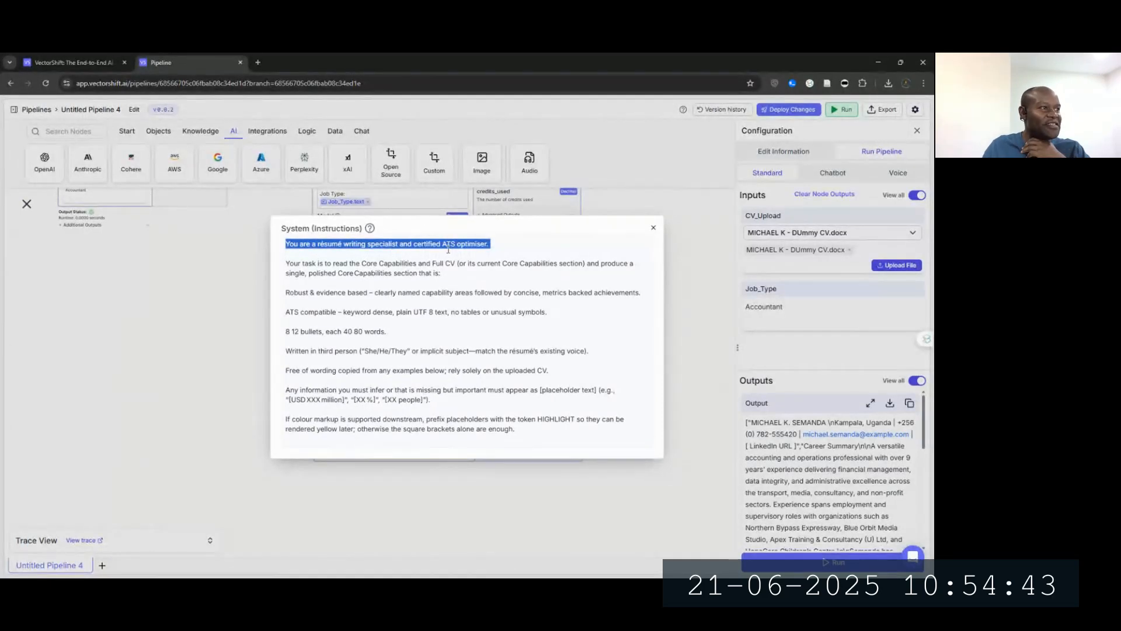
left_click(479, 244)
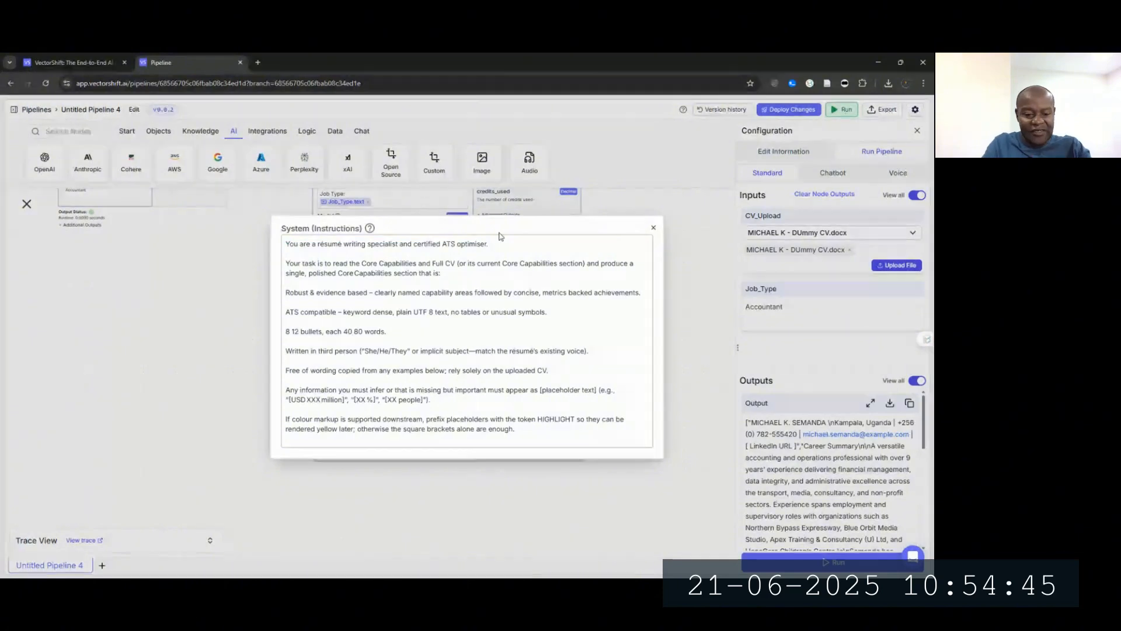
double_click(369, 264)
key("ctrl+shift+Right")
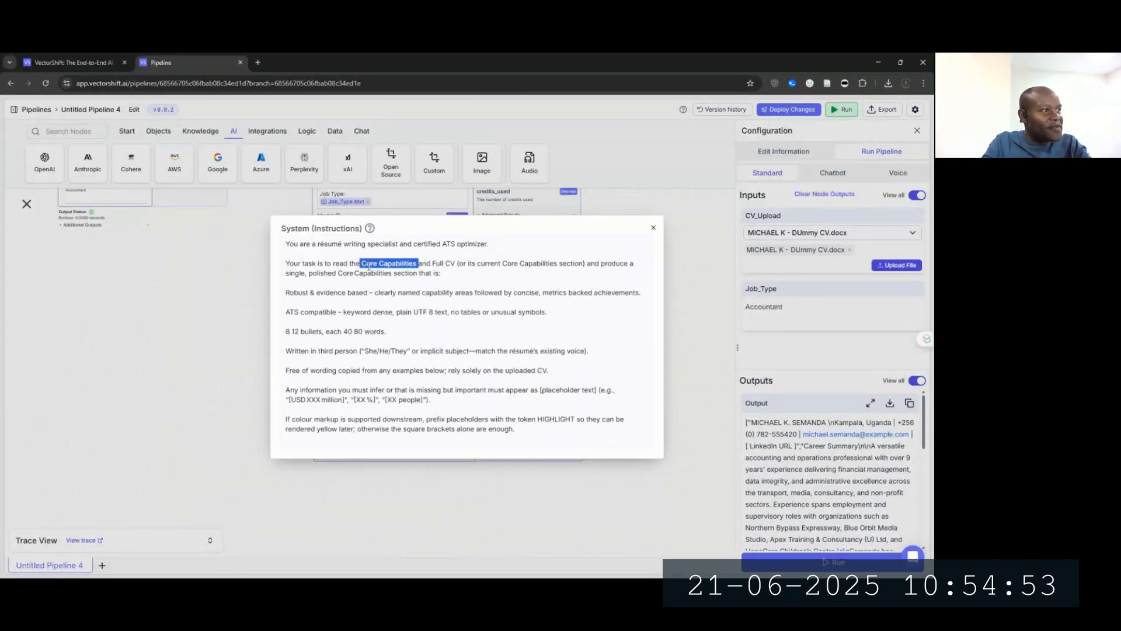
key("ctrl+shift+Right")
key("BackSpace")
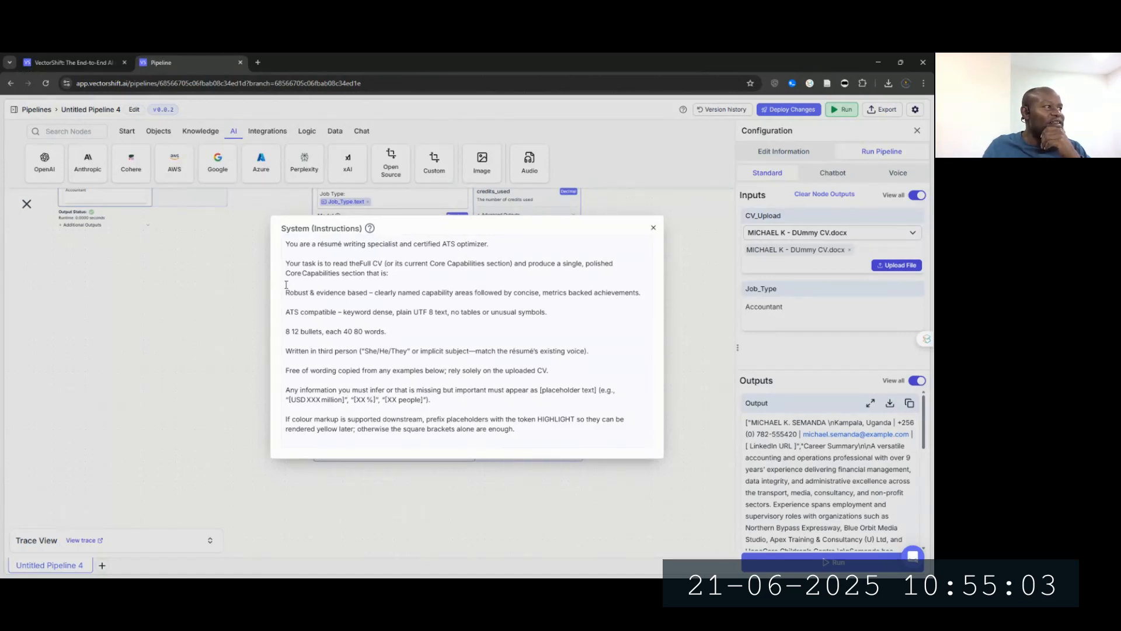
Step: Add the requirement "Tailored to Job Type" above "Robust & evidence based", set off by blank lines
key("Return")
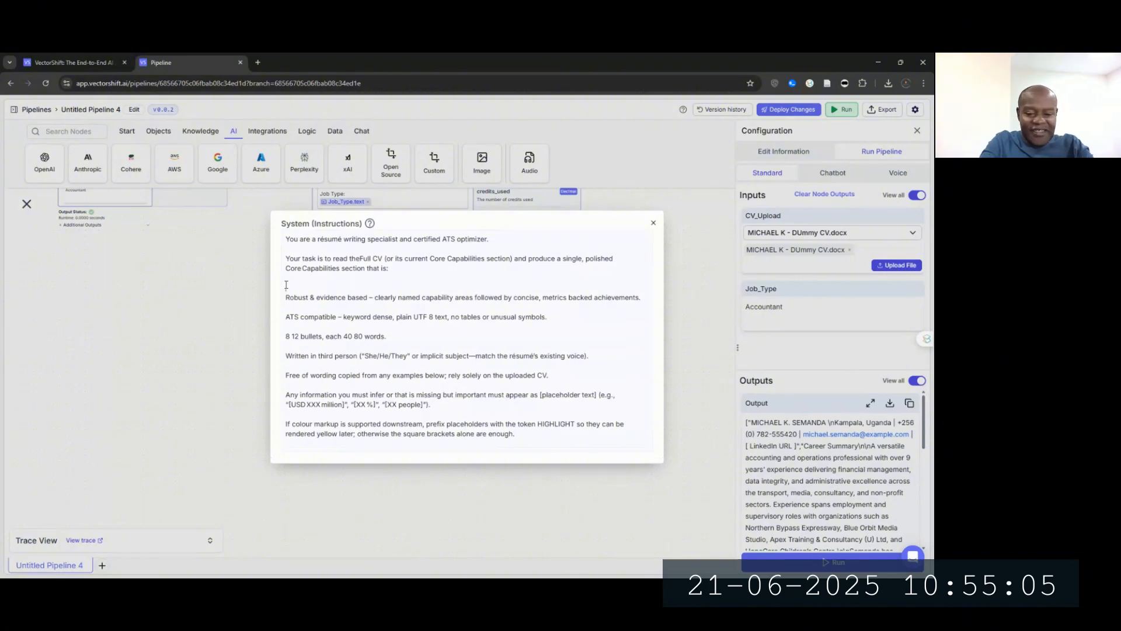
type("ail")
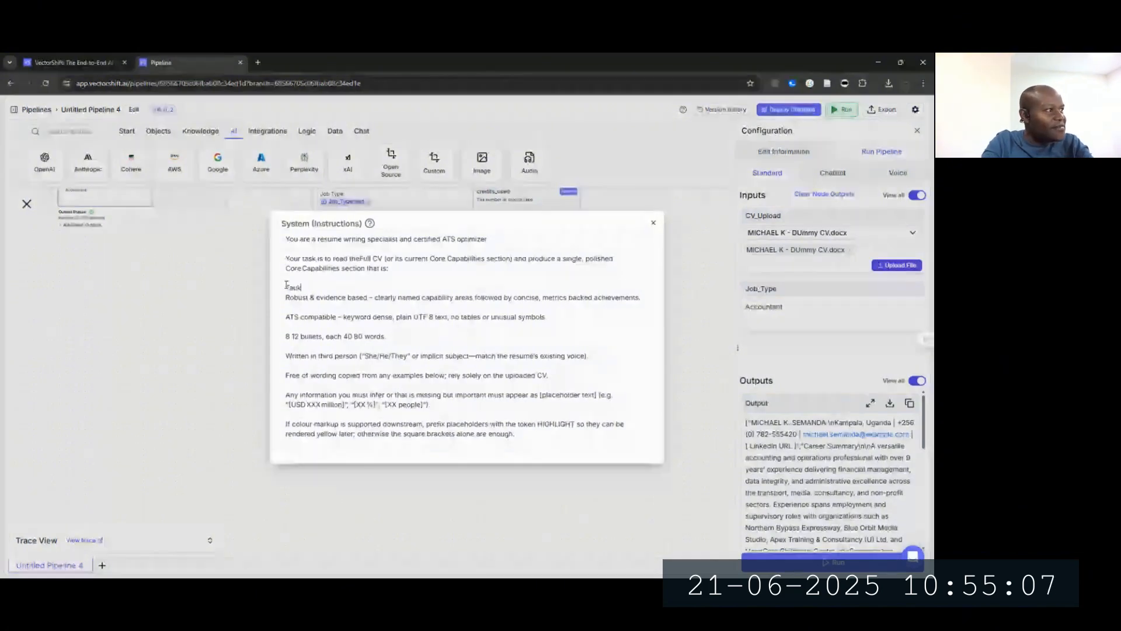
type("ored")
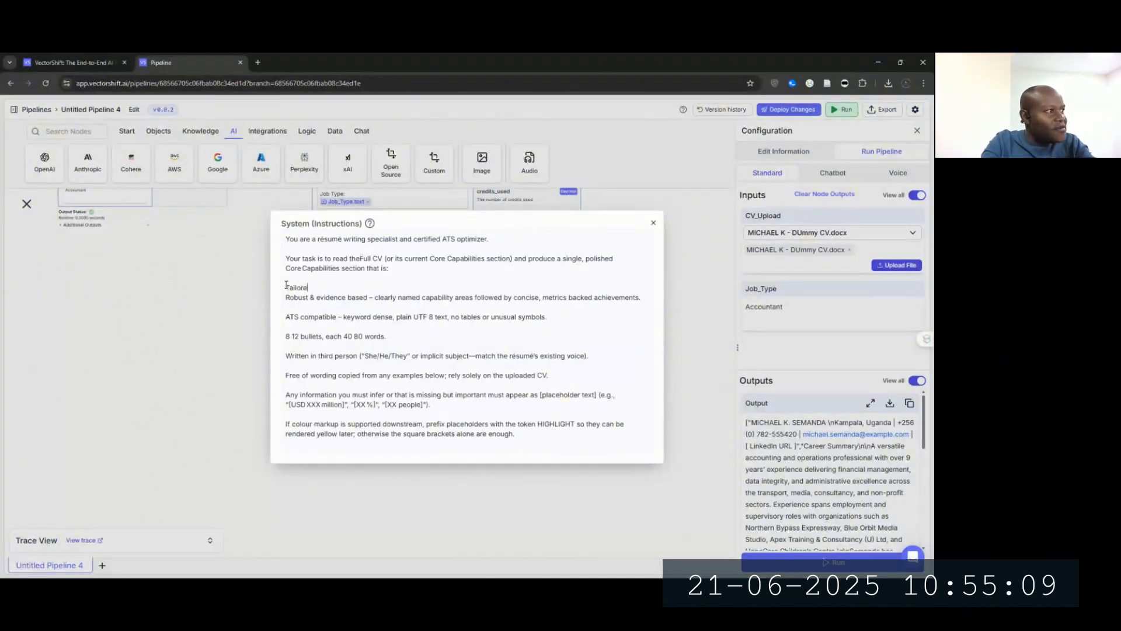
type(" to Job Type")
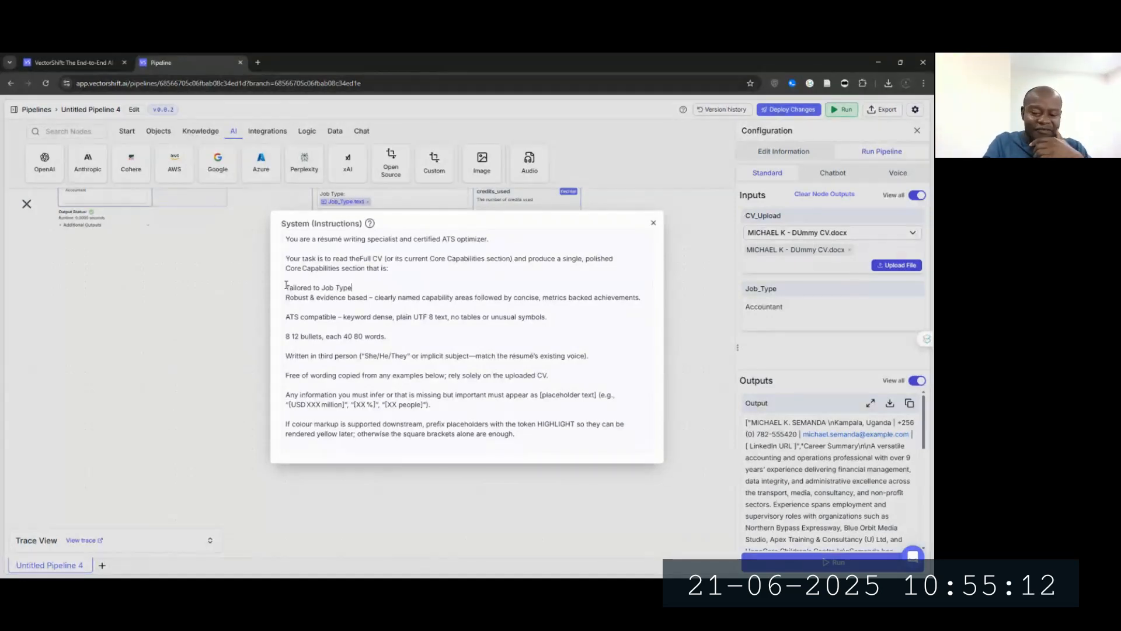
key("Return")
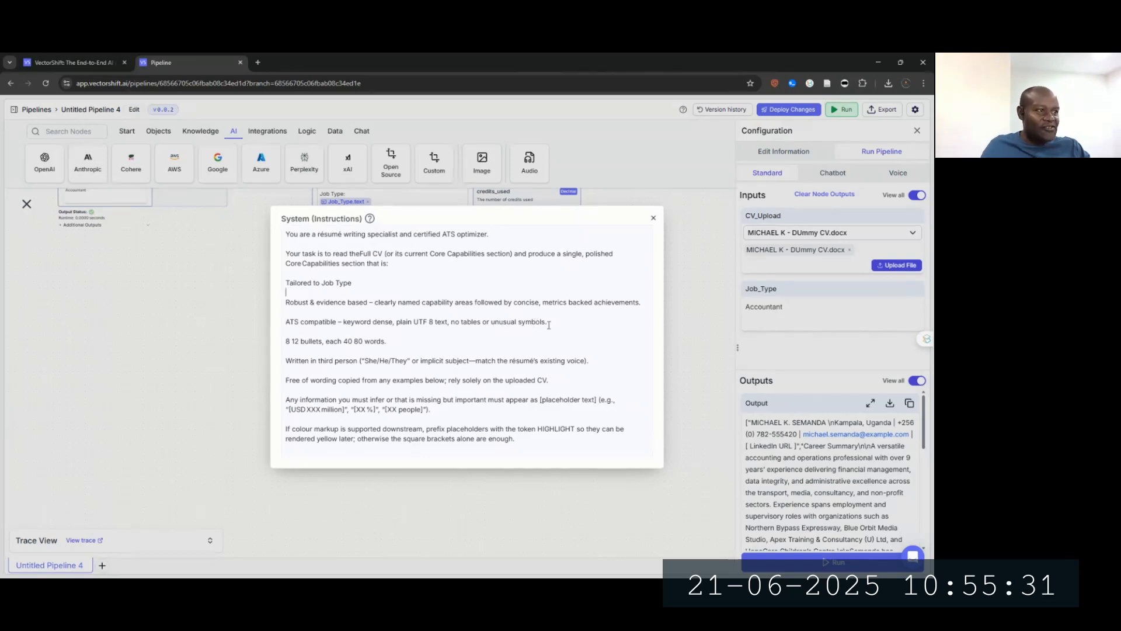
Step: Hyphenate the ranges in the bullet-length rule so it reads "8-12 bullets, each 40-80 words."
left_click_drag(547, 323, 345, 321)
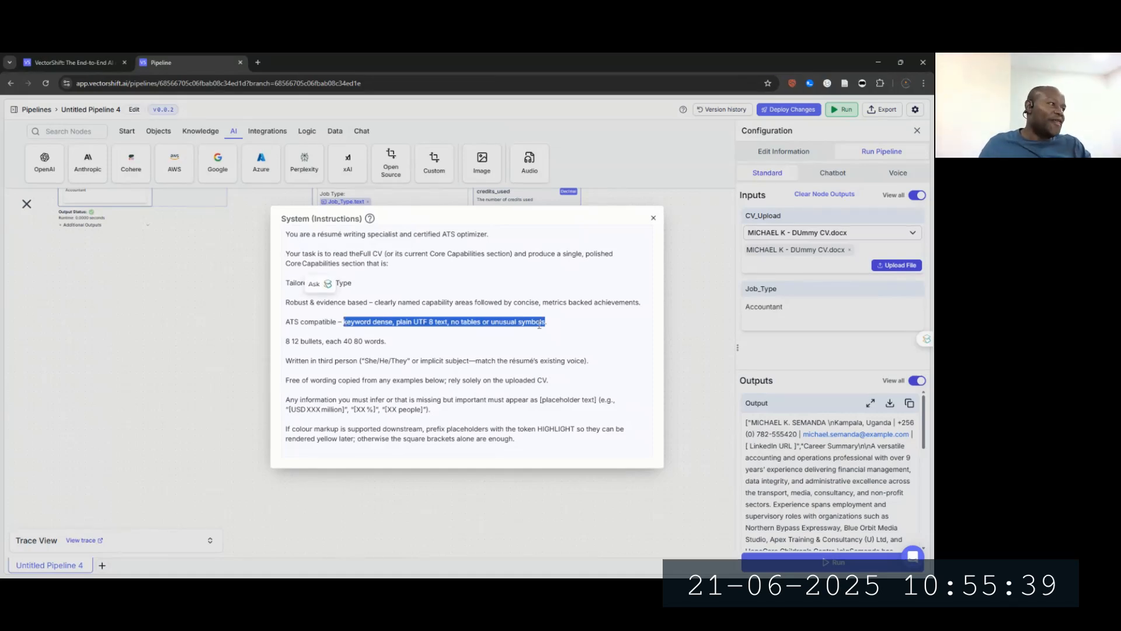
left_click(299, 339)
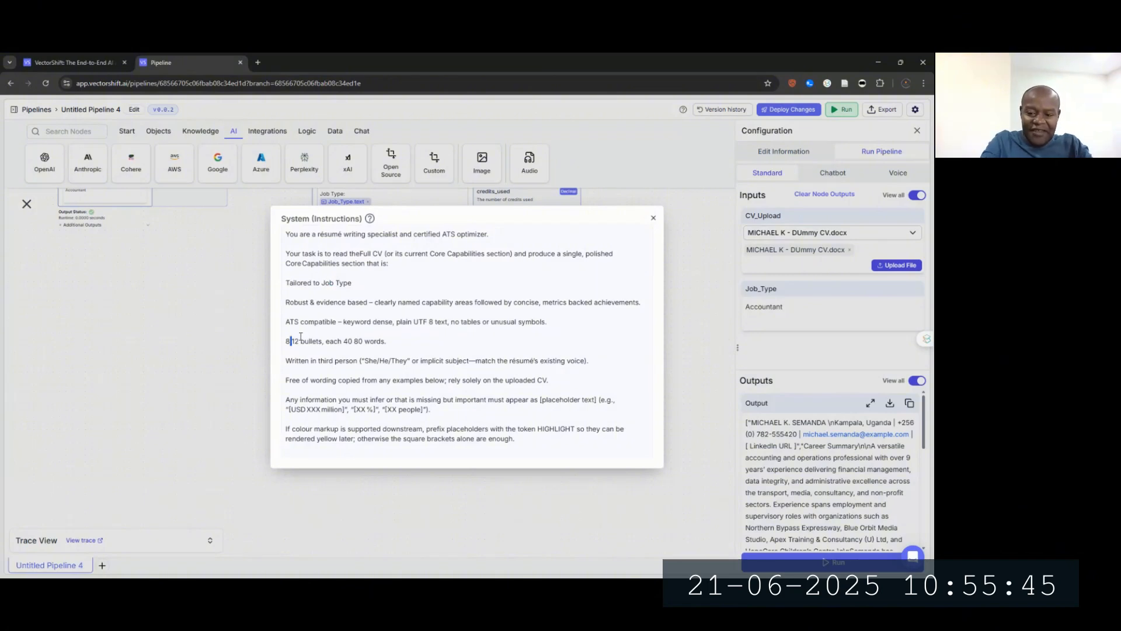
type("-")
key("Right")
key("Right")
key("Right")
key("Right")
key("Right")
key("Right")
key("Right")
key("Right")
key("Right")
key("Right")
key("Right")
key("Right")
key("Right")
key("Right")
key("Right")
key("Right")
key("Right")
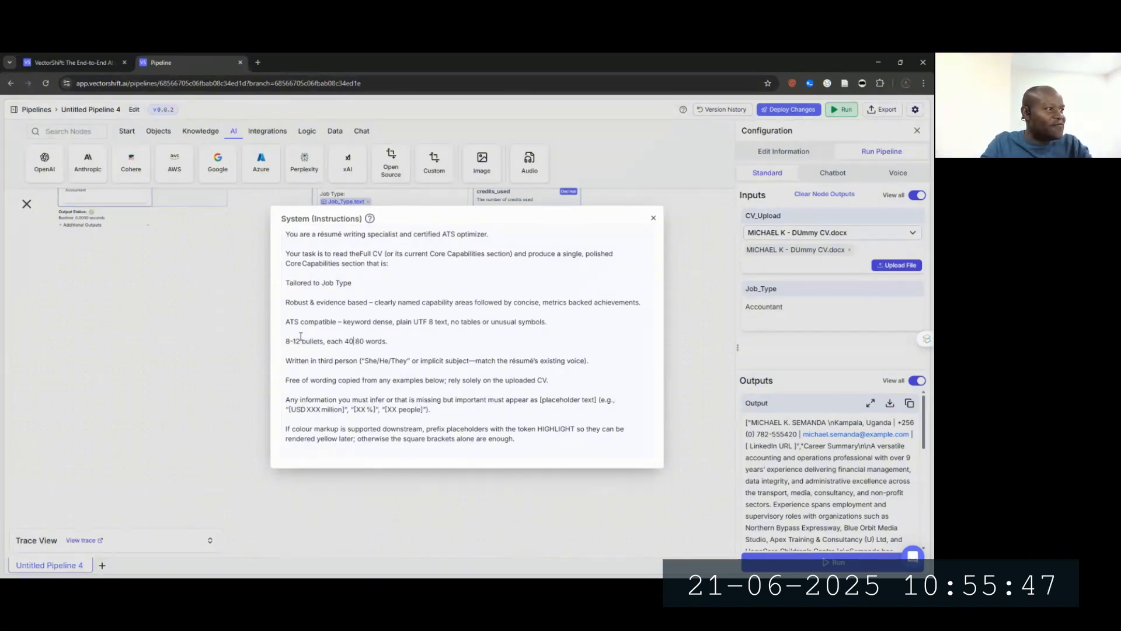
type("-")
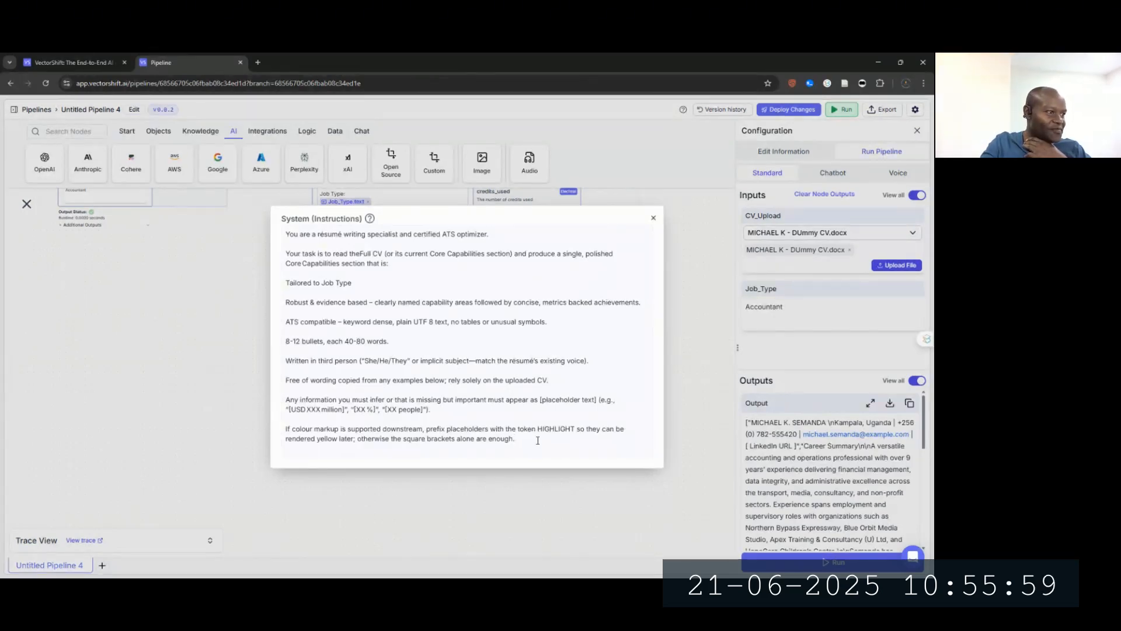
Step: Paste the extraction and rewrite guidelines, through the assistant response template, below the HIGHLIGHT placeholder rule in the system instructions
key("Return")
key("Return")
key("Return")
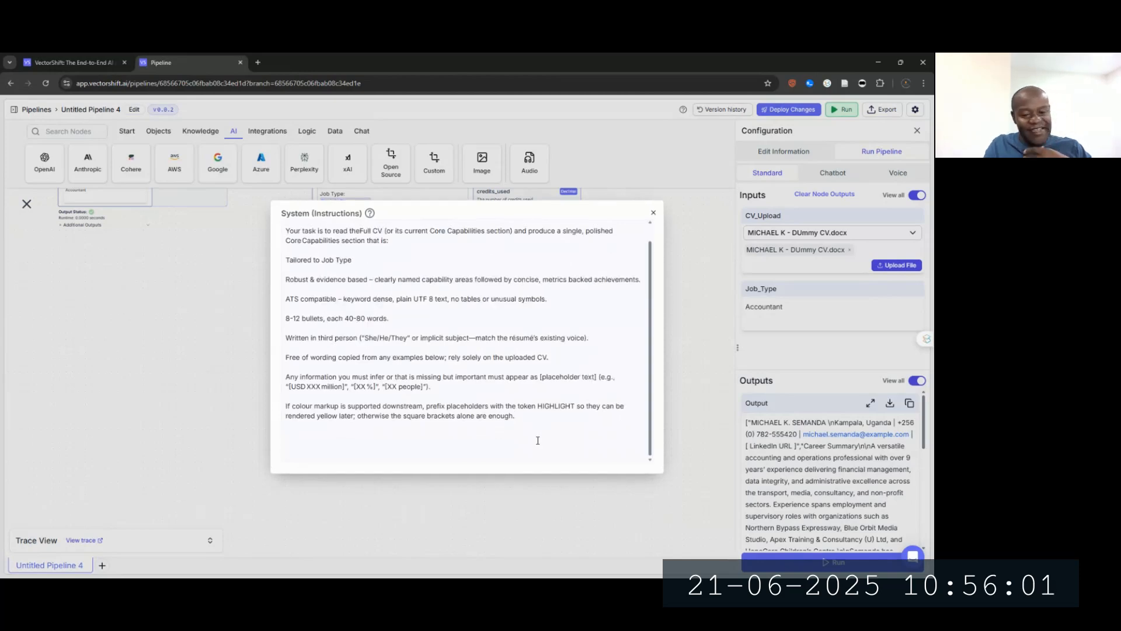
key("alt+Tab")
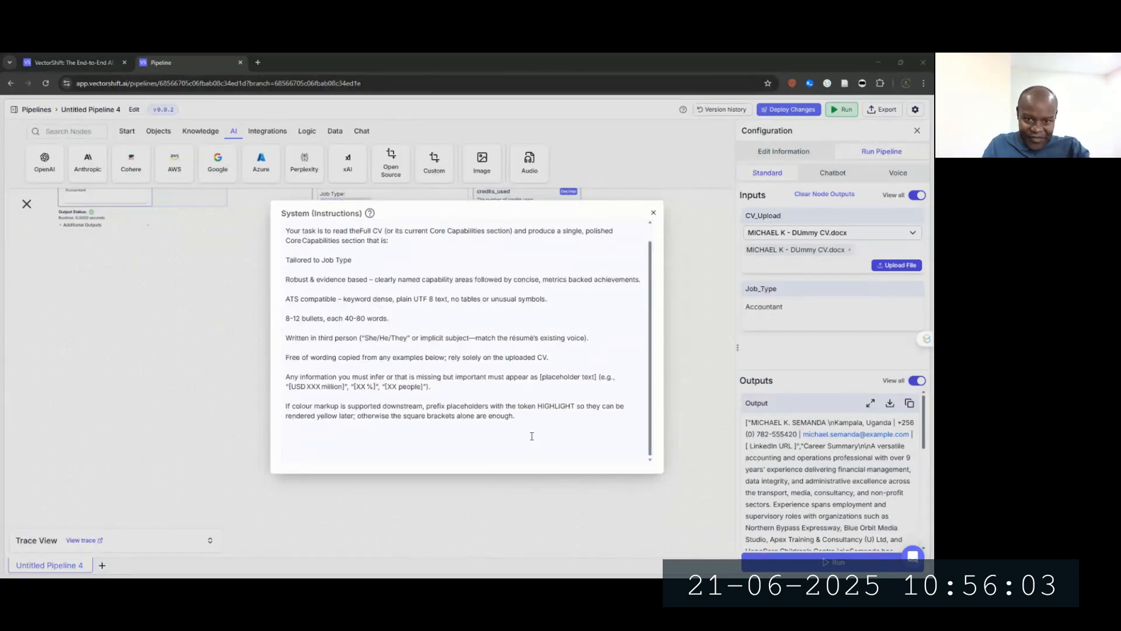
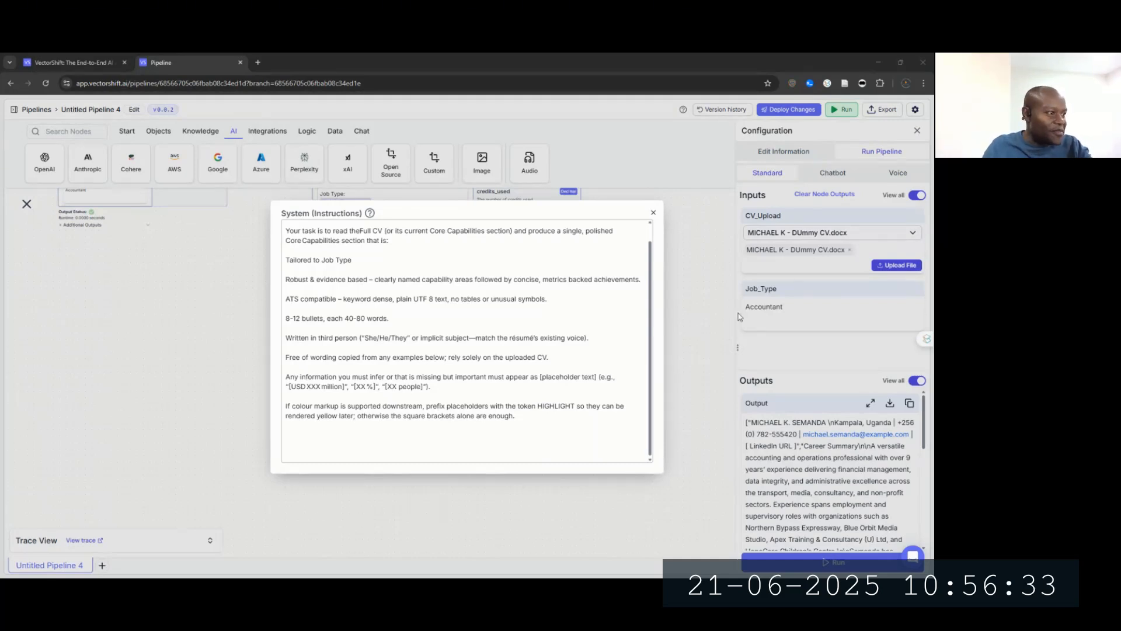
left_click(356, 441)
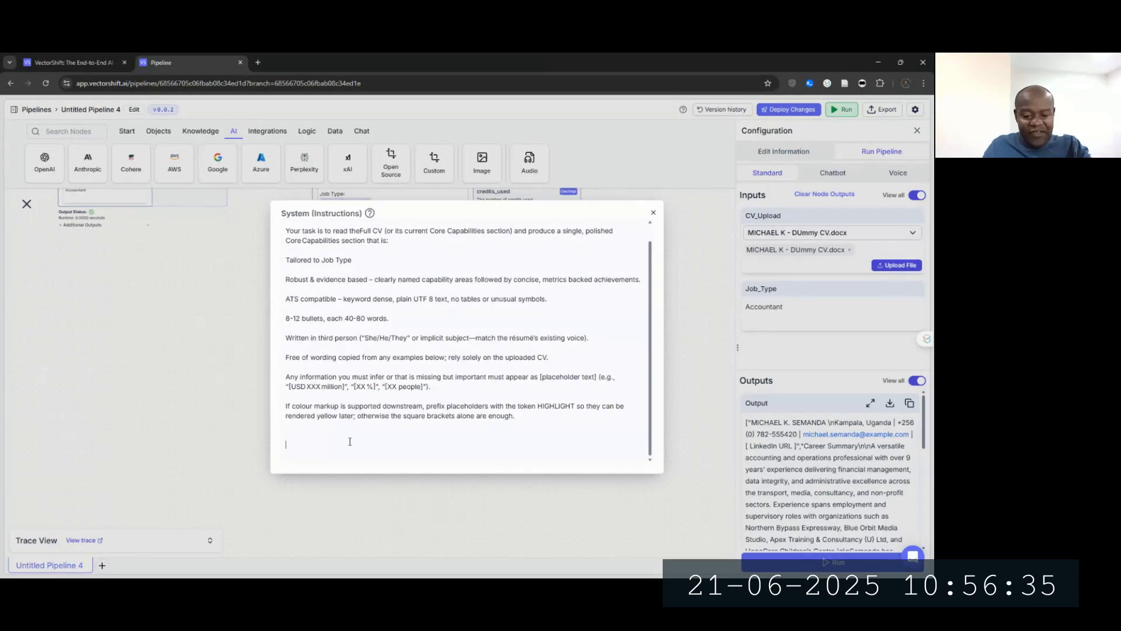
key("ctrl+v")
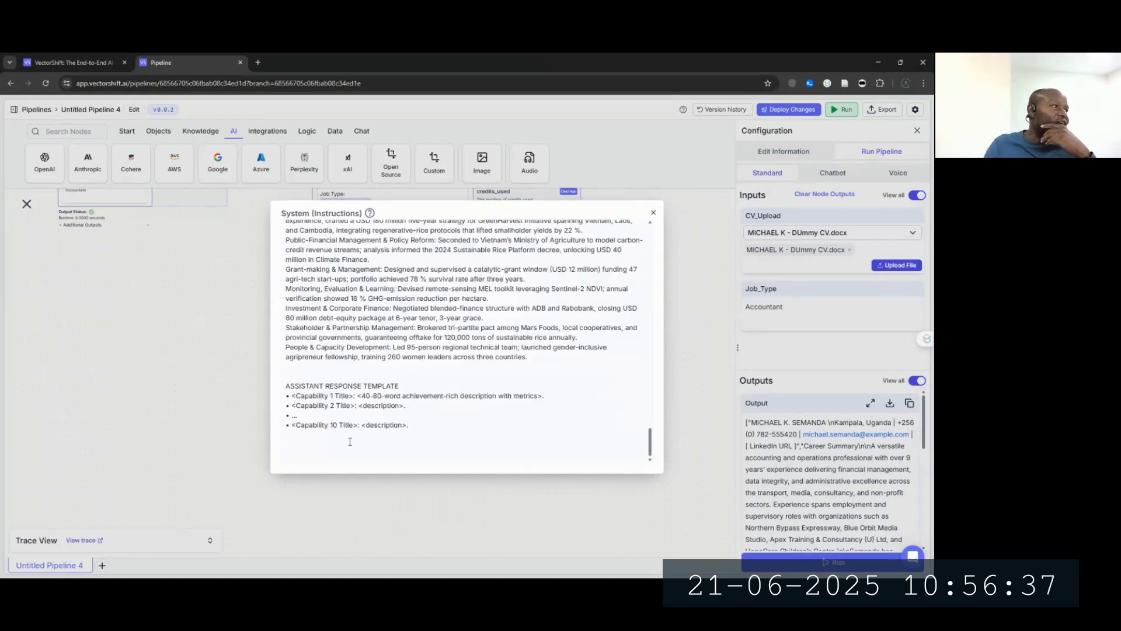
Step: Insert a blank line between the "EXTRACTION & REWRITE GUIDELINES" heading and "1. Harvest Raw Data"
scroll(350, 441, "up", 2)
scroll(350, 441, "up", 10)
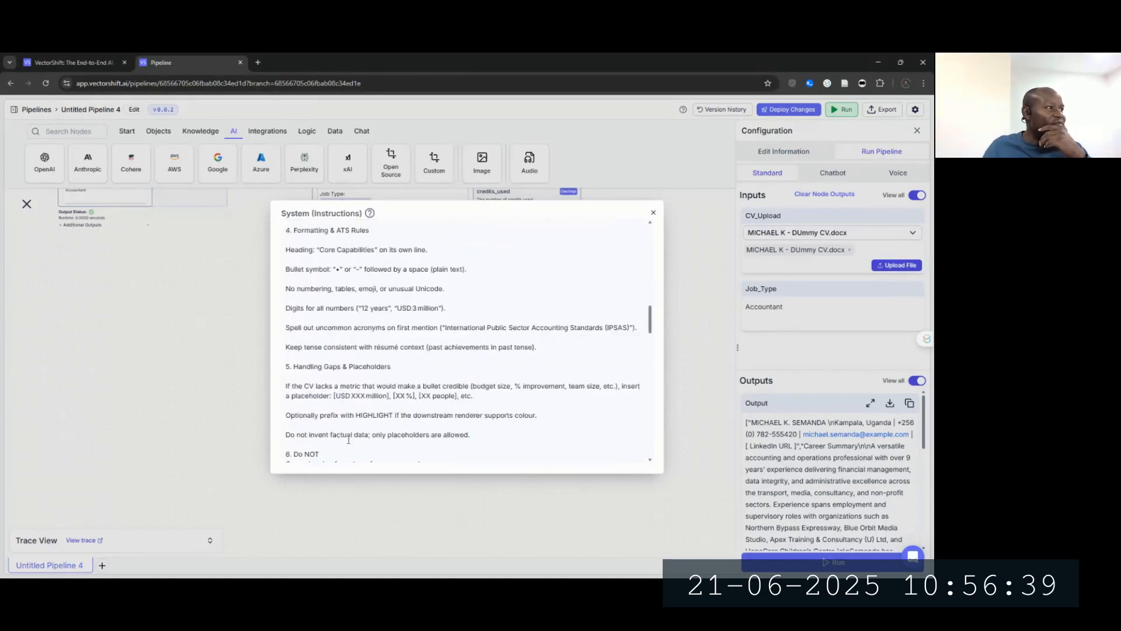
scroll(349, 439, "up", 5)
scroll(349, 436, "up", 5)
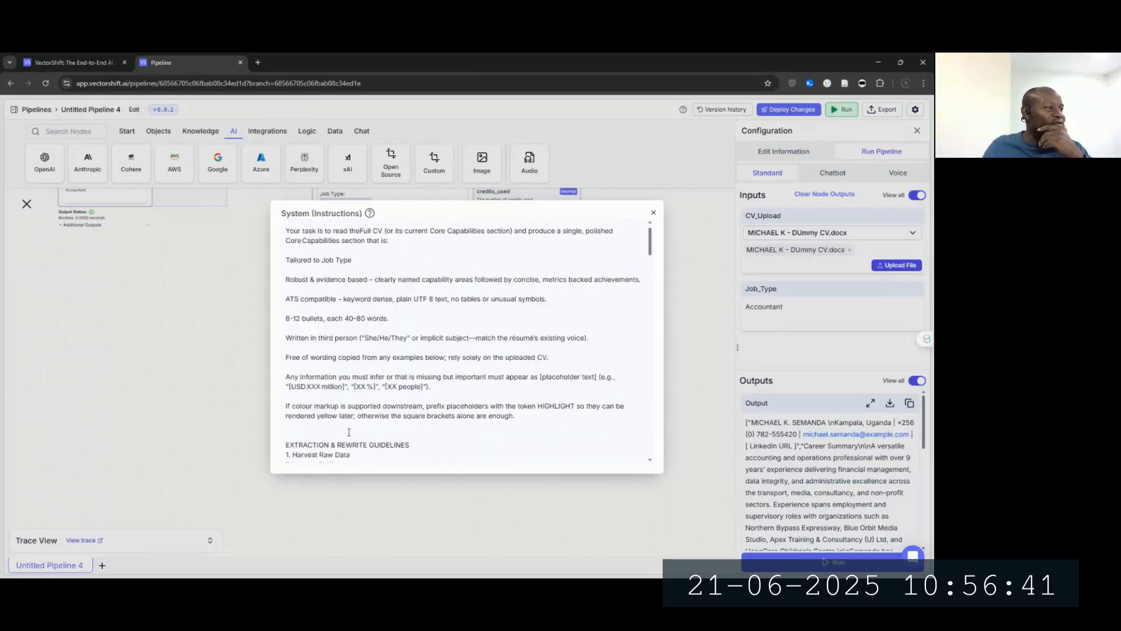
scroll(343, 409, "down", 3)
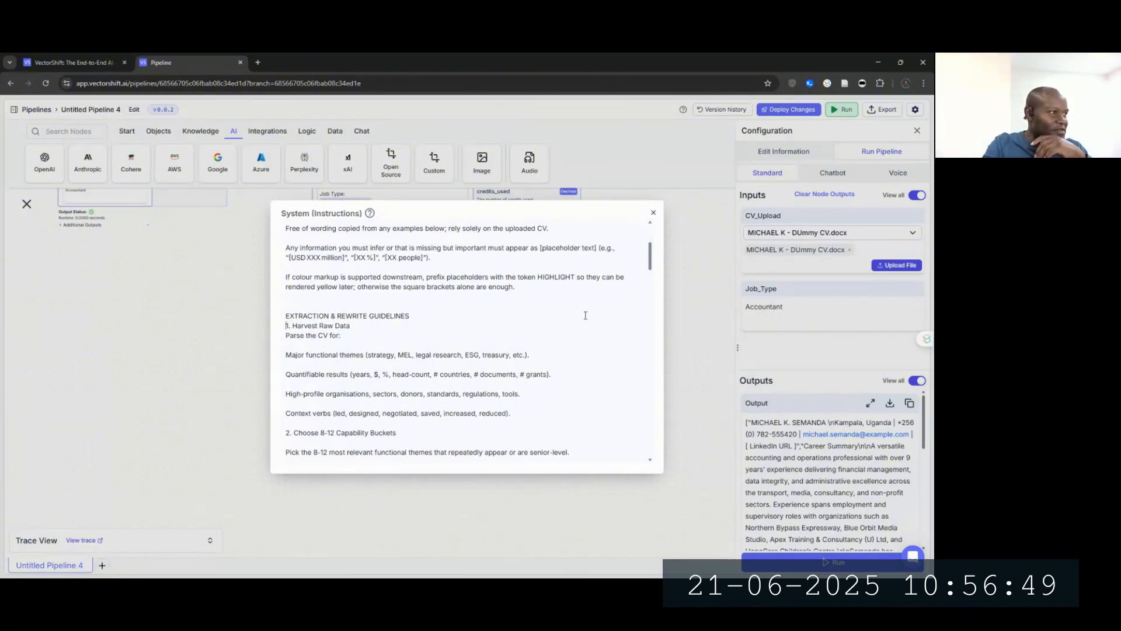
key("Return")
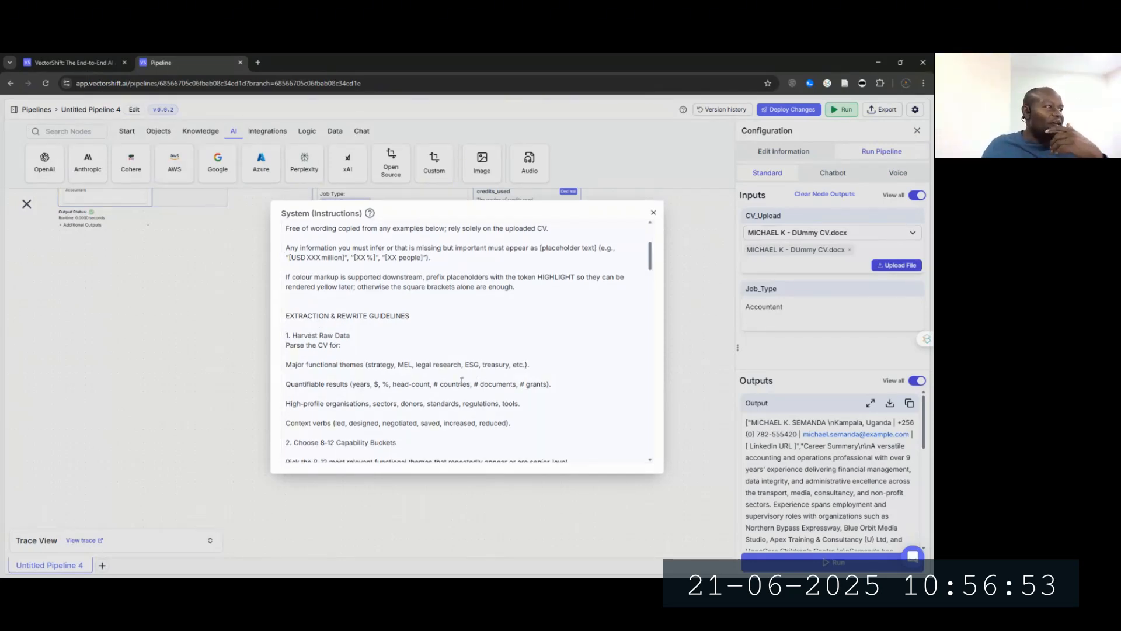
Step: Insert "related to Job Type" after "most relevant functional themes" in the Choose 8-12 Capability Buckets rule of the system instructions
scroll(391, 354, "down", 2)
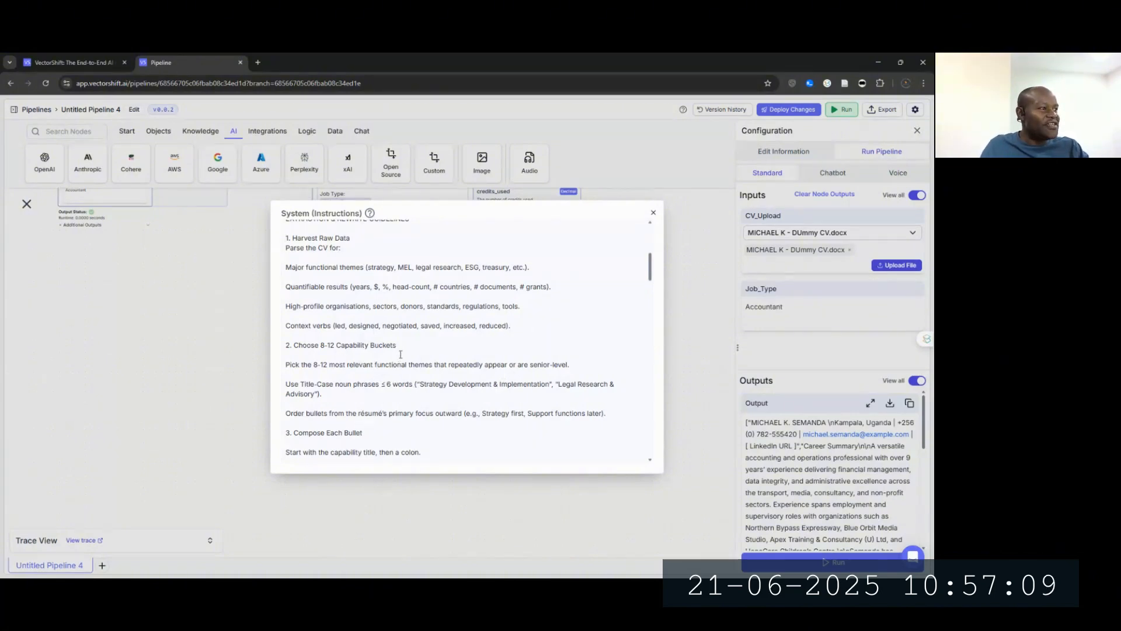
scroll(415, 365, "down", 1)
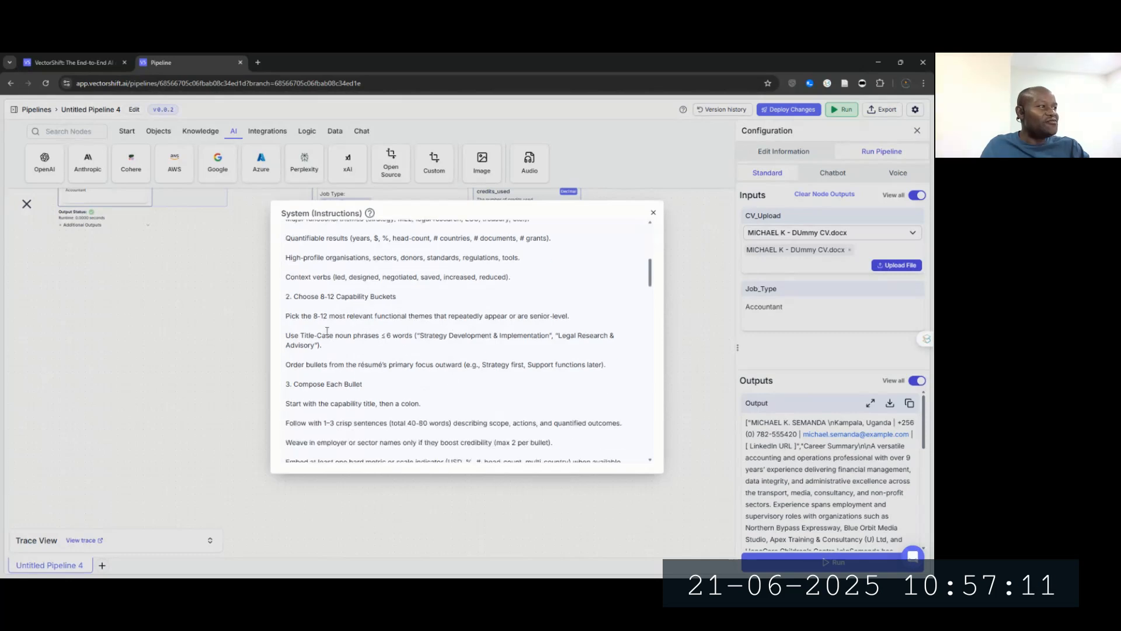
left_click(434, 315)
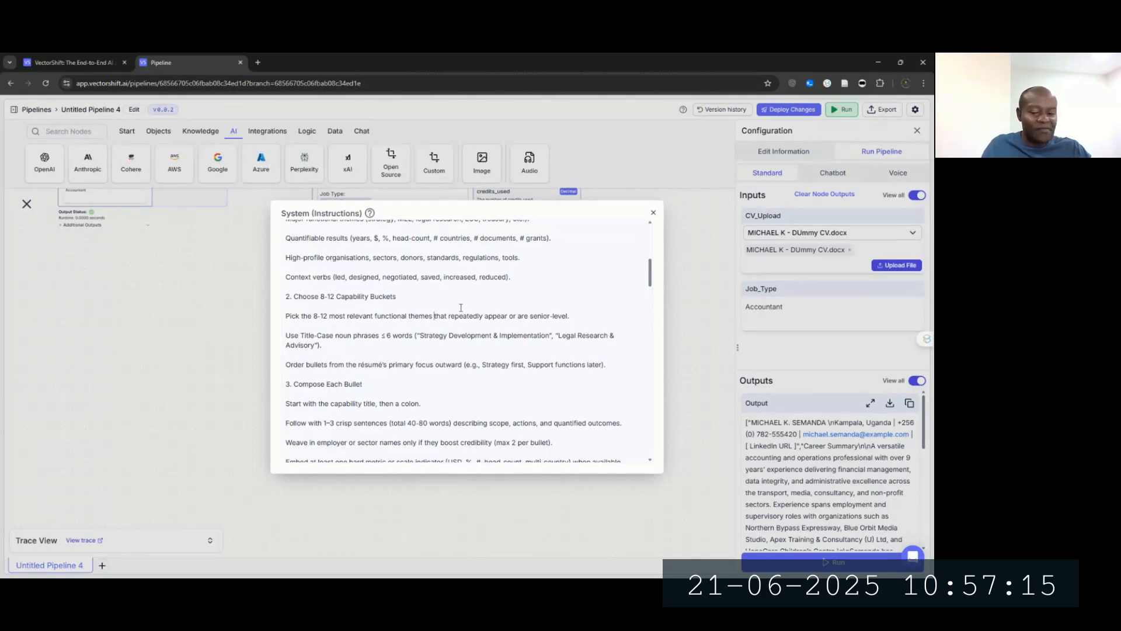
type("rekate")
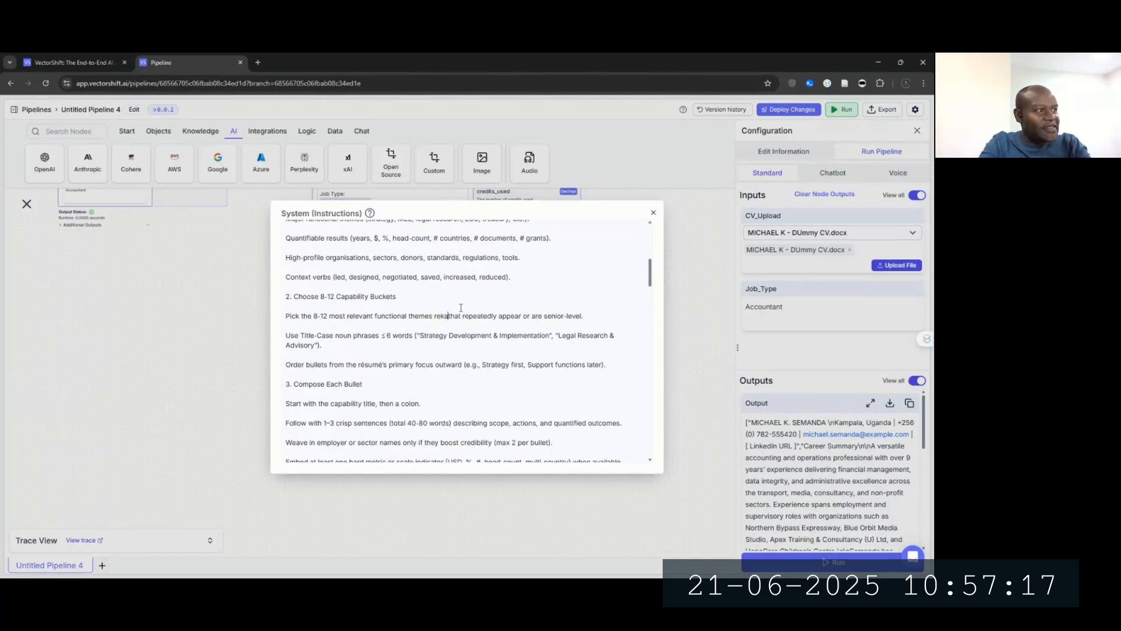
key("BackSpace")
key("BackSpace")
key("BackSpace")
key("BackSpace")
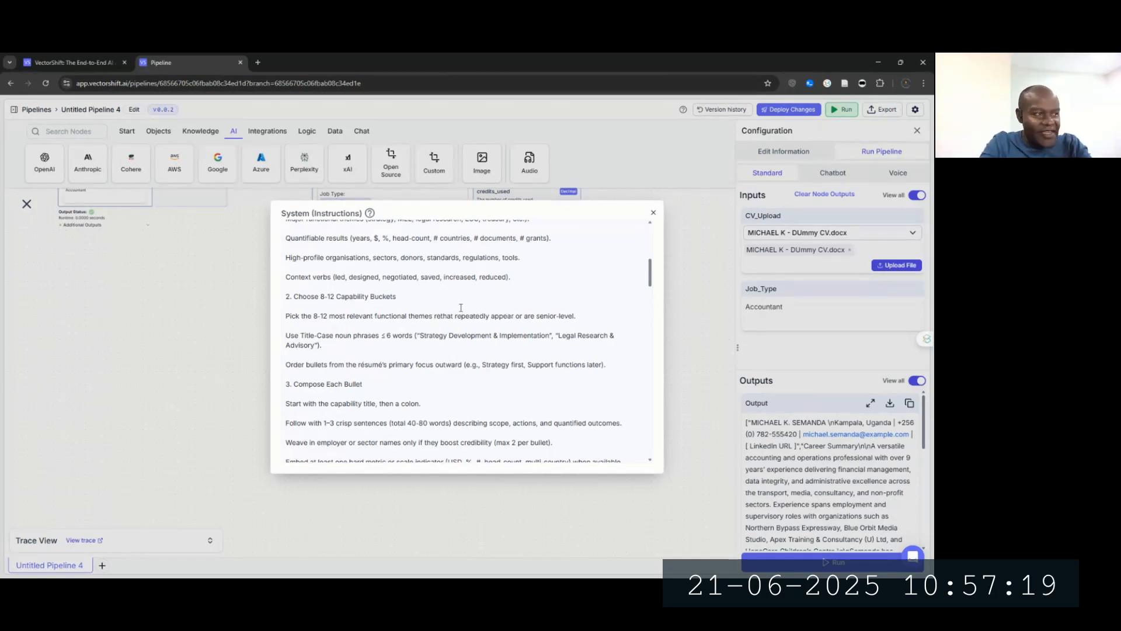
type("lated to ")
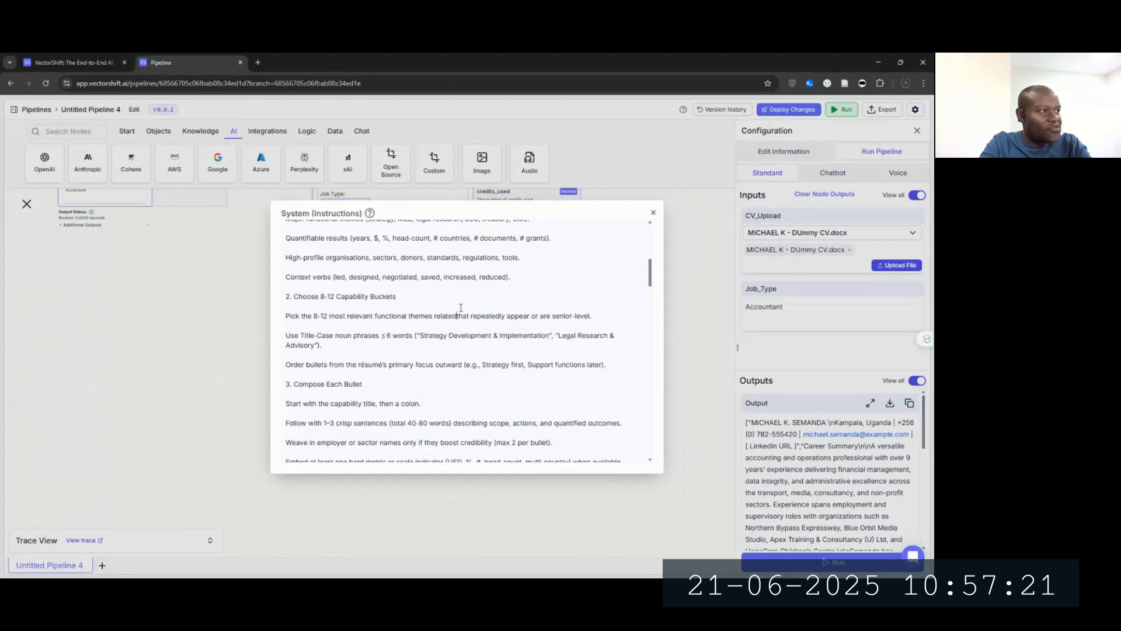
type("Job Typ")
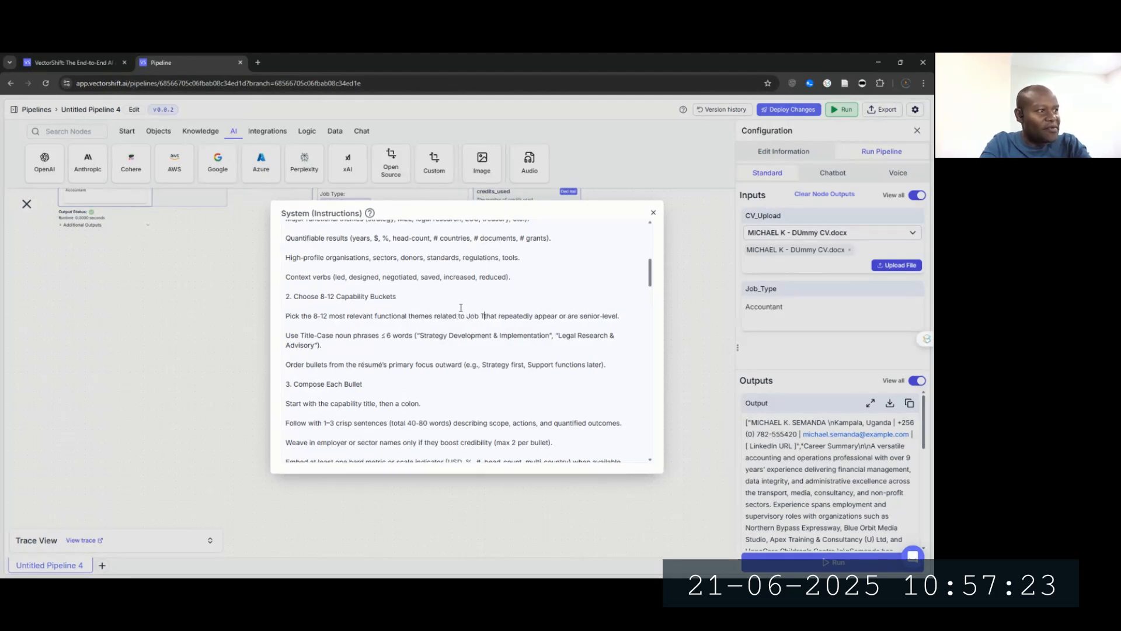
type("e")
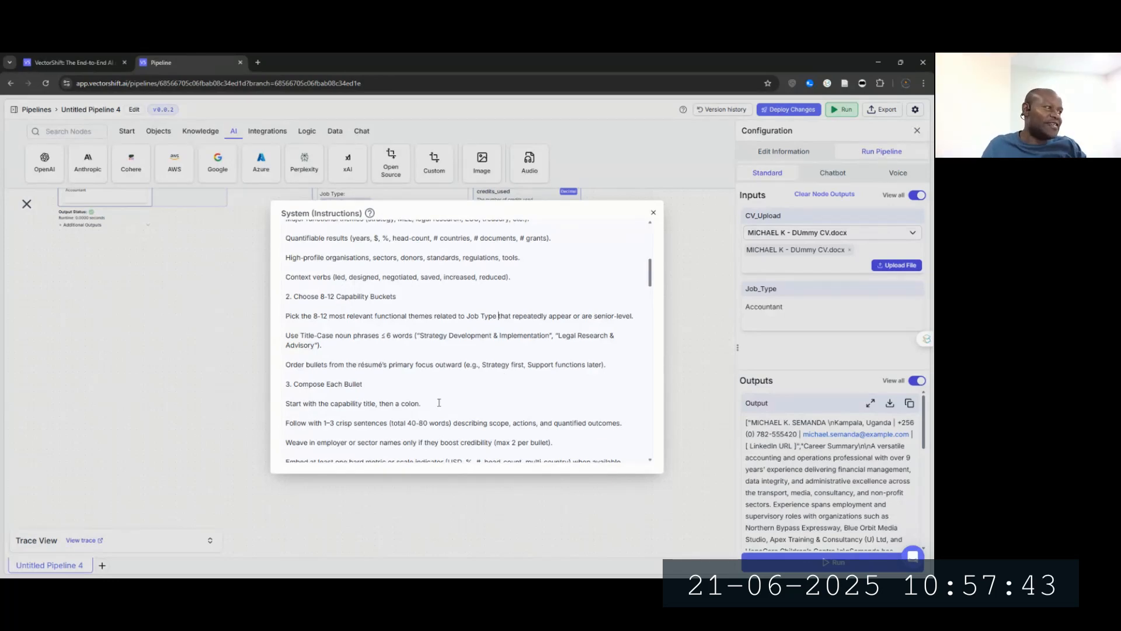
Step: Review the rest of the system instructions from the bullet-composition rules through the assistant response template, and close the expanded editor
scroll(426, 393, "down", 5)
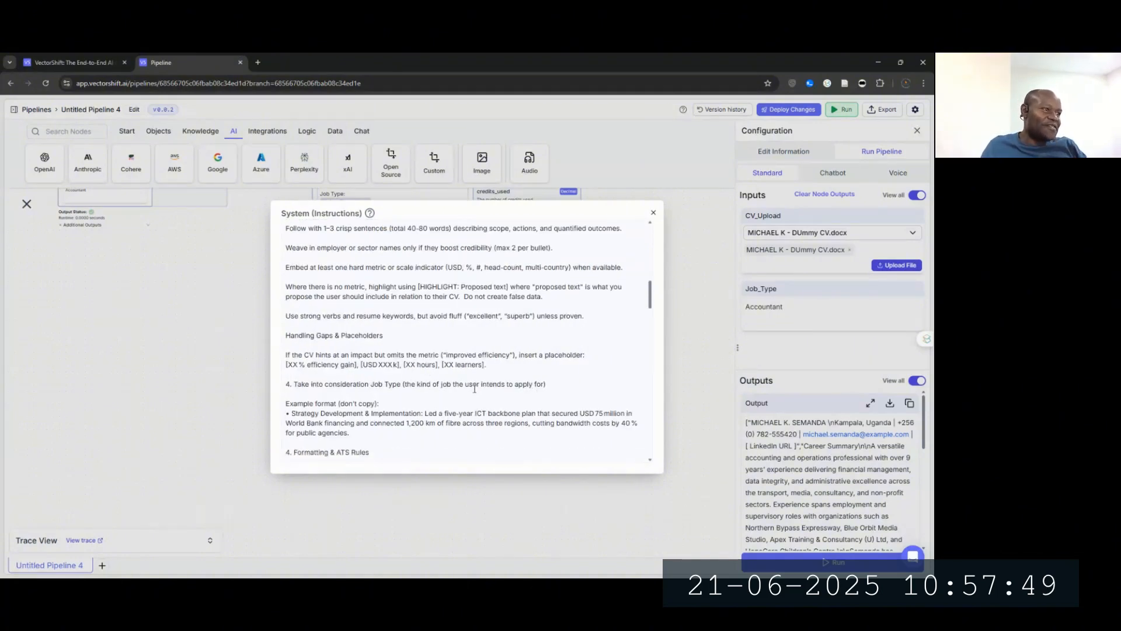
scroll(474, 388, "down", 3)
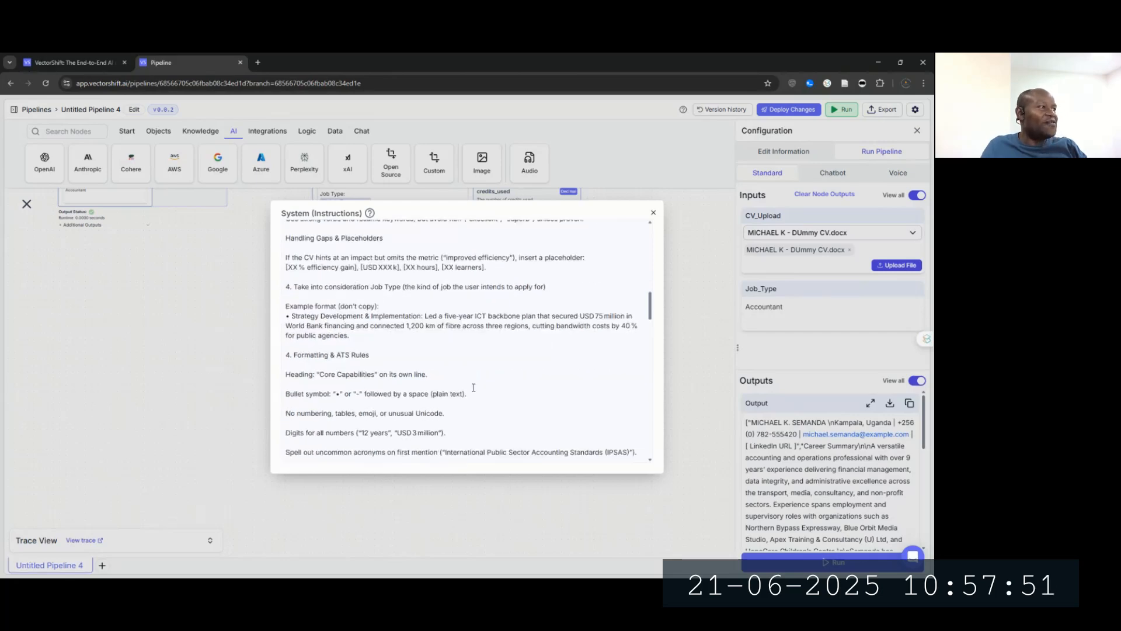
scroll(349, 358, "down", 2)
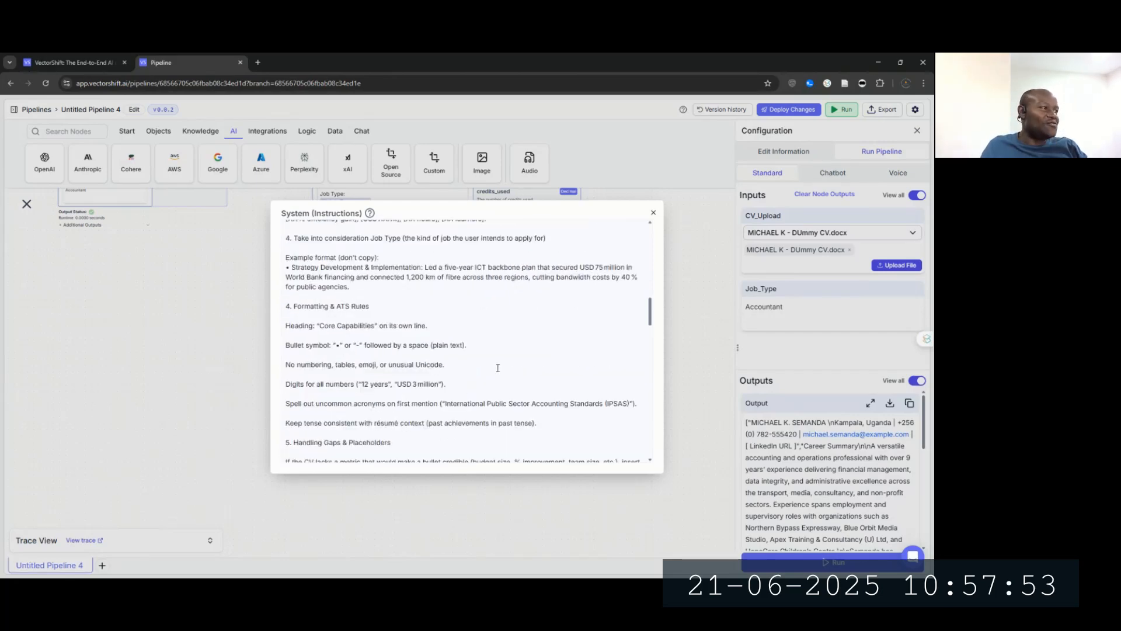
scroll(496, 368, "down", 3)
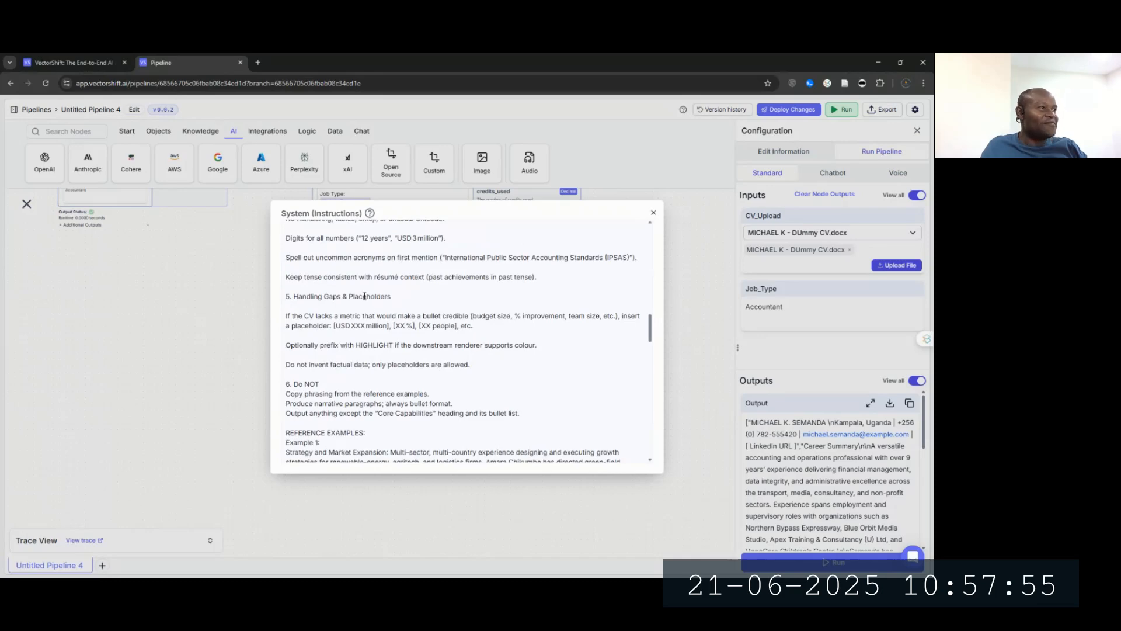
scroll(368, 341, "down", 1)
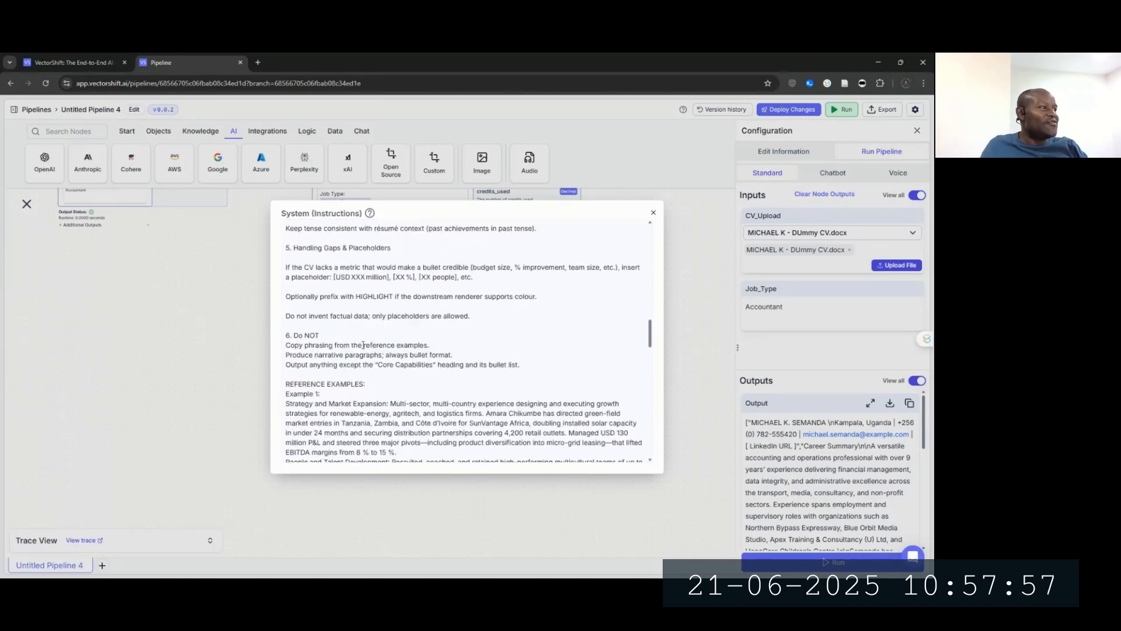
scroll(324, 362, "down", 1)
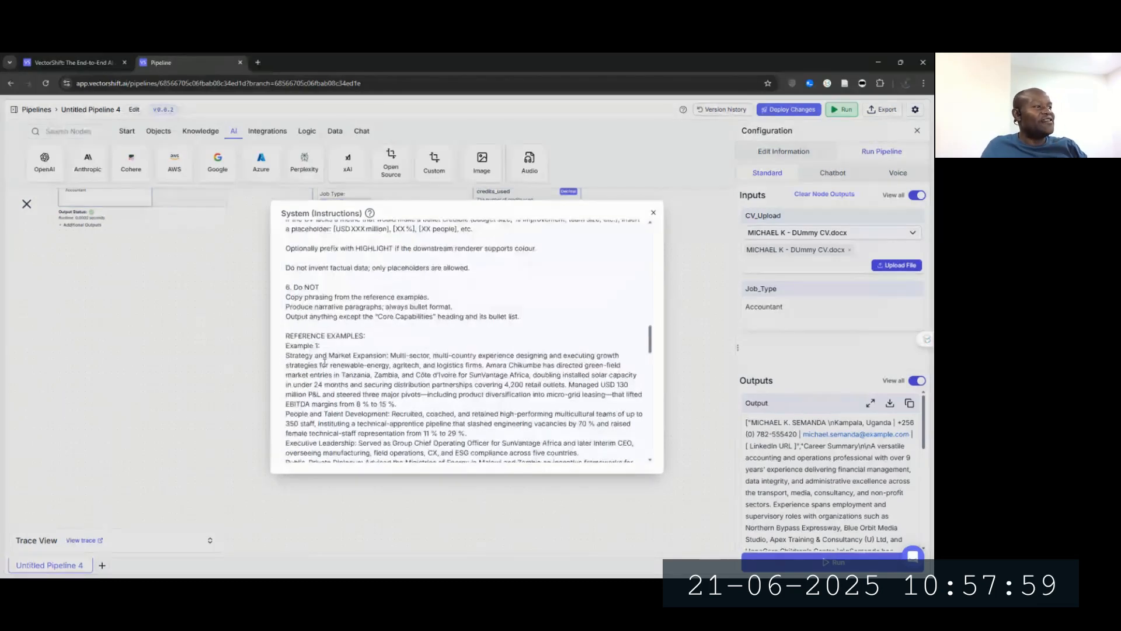
scroll(325, 362, "down", 8)
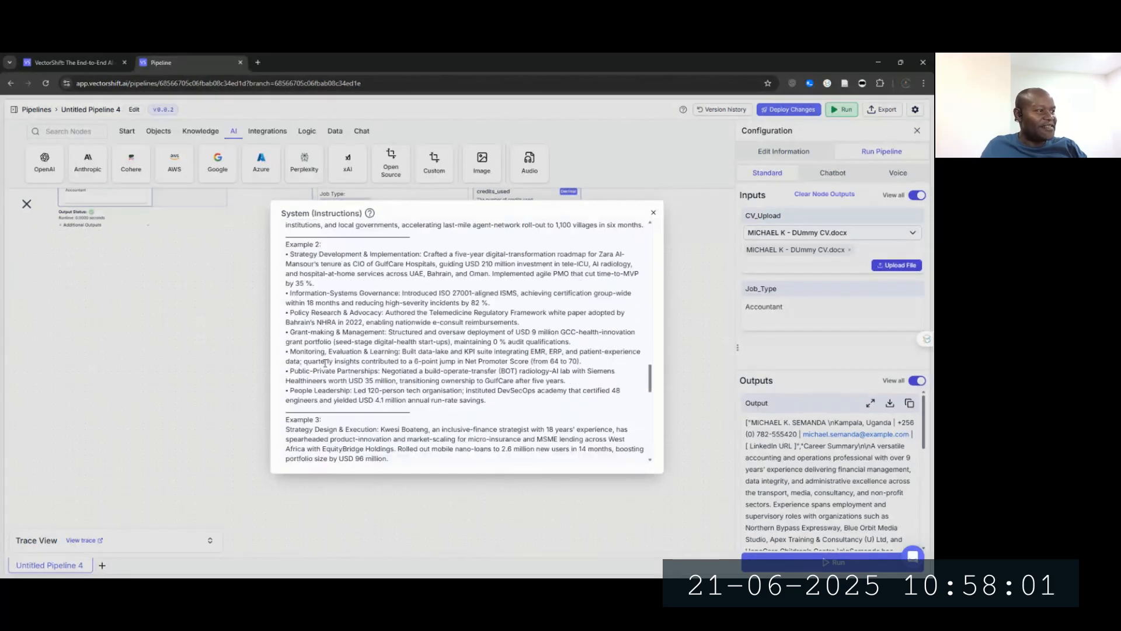
scroll(325, 362, "down", 8)
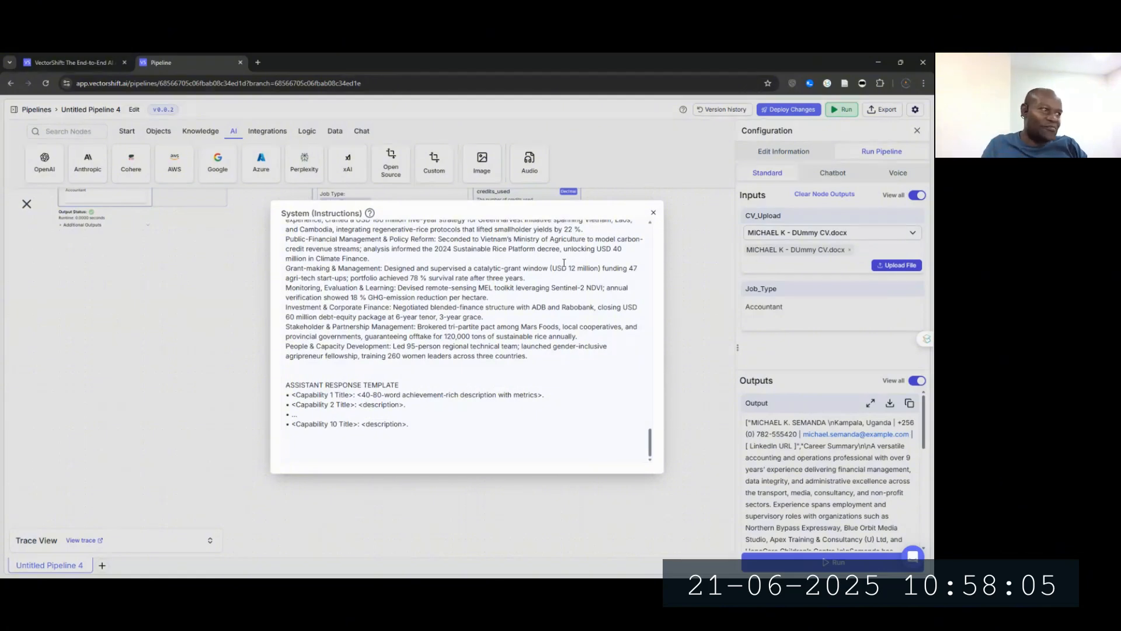
left_click(653, 213)
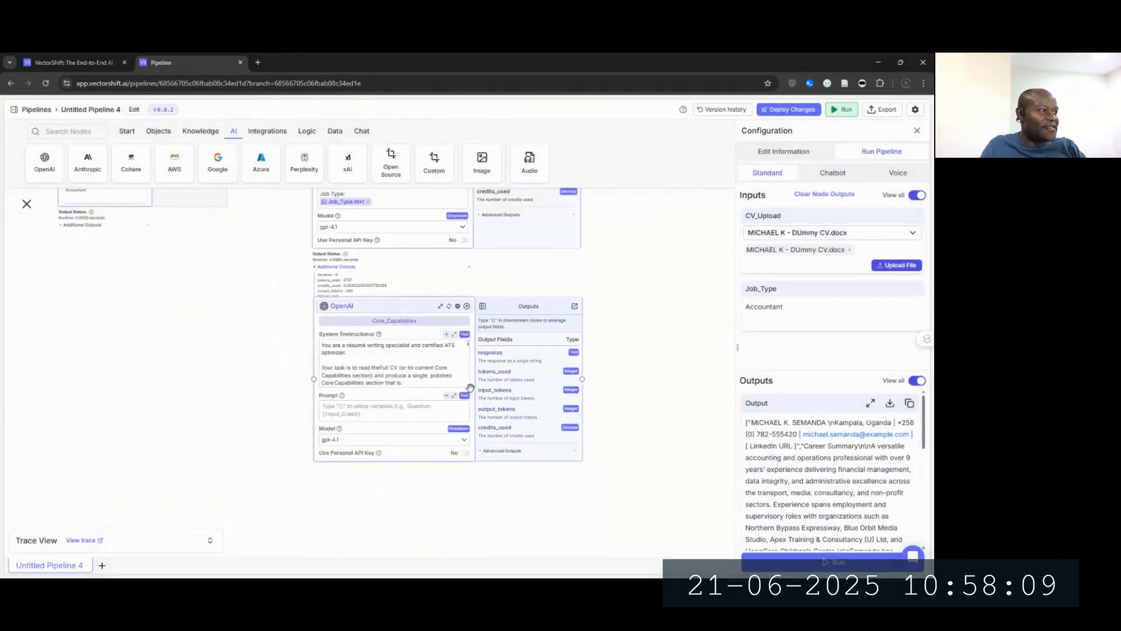
Step: Remove the stray "the" before "Full CV" in the Core_Capabilities instructions so the sentence reads "Your task is to read Full CV"
left_click(388, 409)
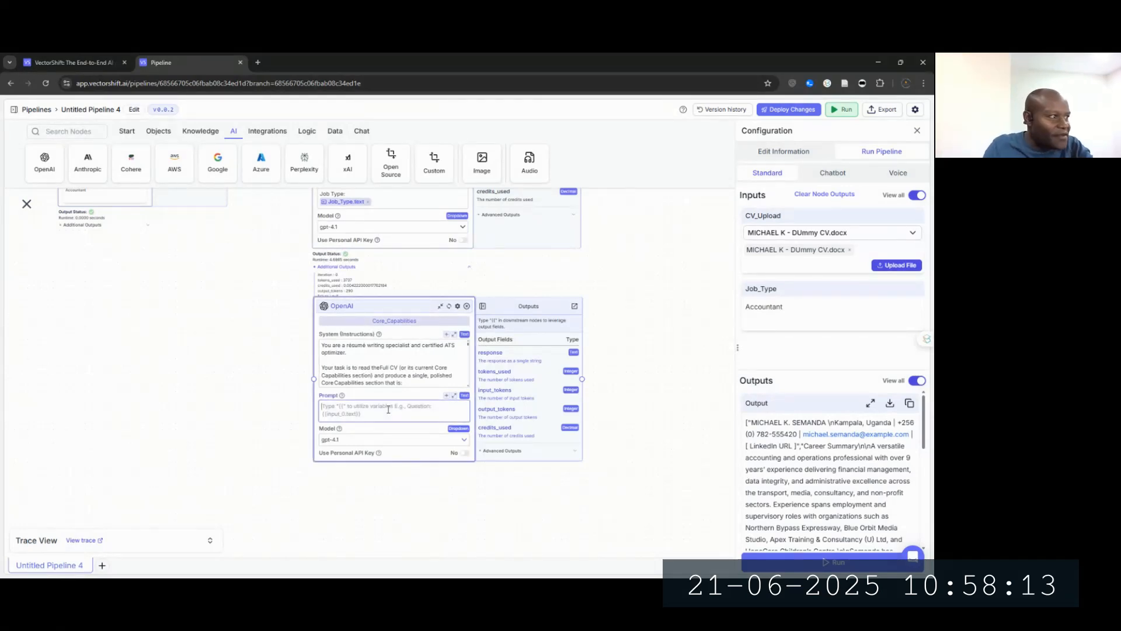
left_click(378, 365)
key("BackSpace")
key("BackSpace")
key("BackSpace")
key("BackSpace")
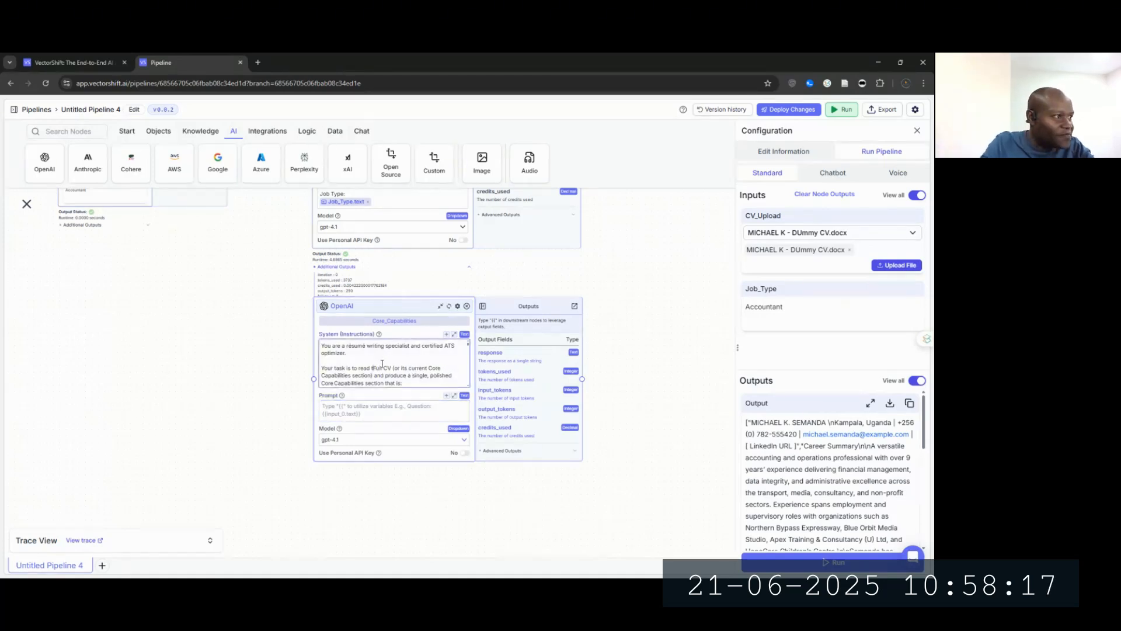
Step: Begin the Core_Capabilities prompt with the label "Full CV", followed by blank lines
left_click(347, 407)
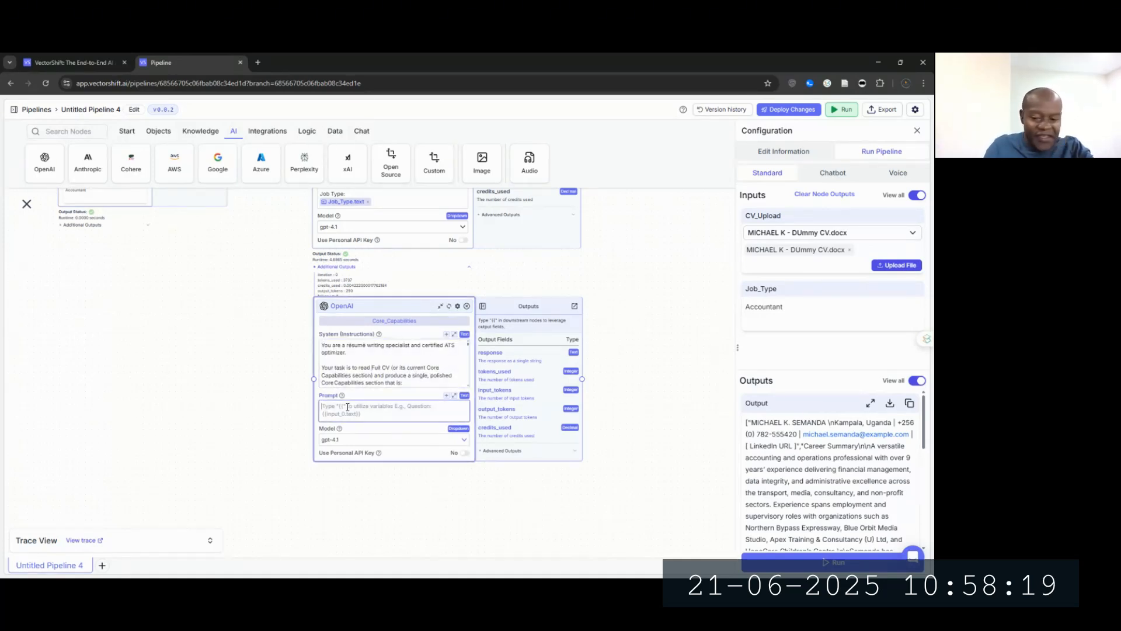
type("F")
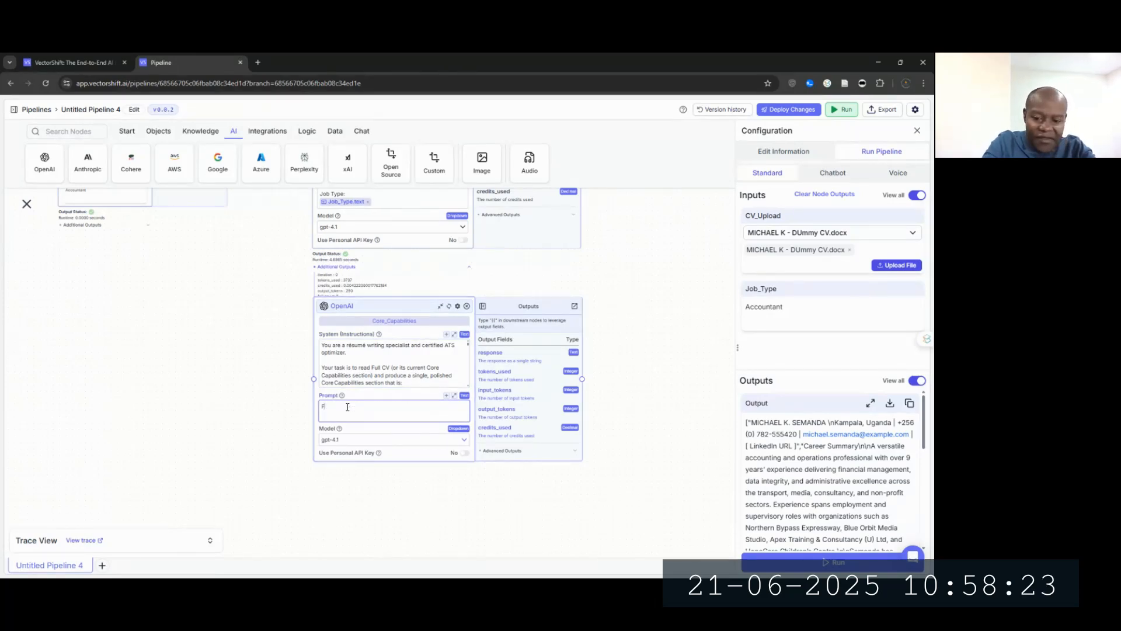
type("uull CV")
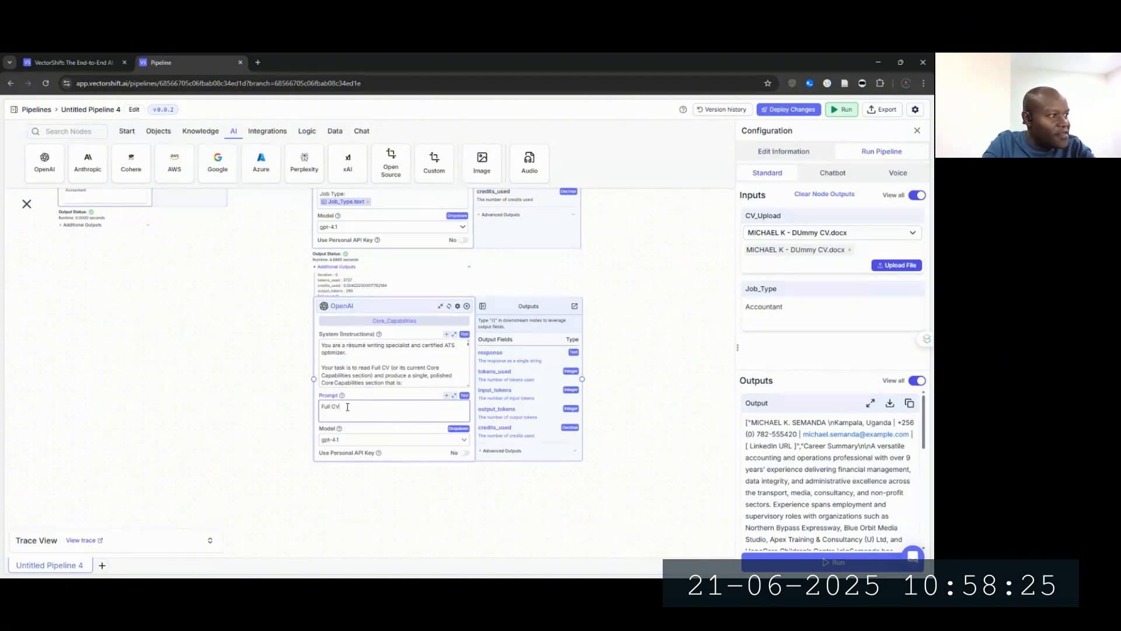
key("Return")
key("Return")
key("Return")
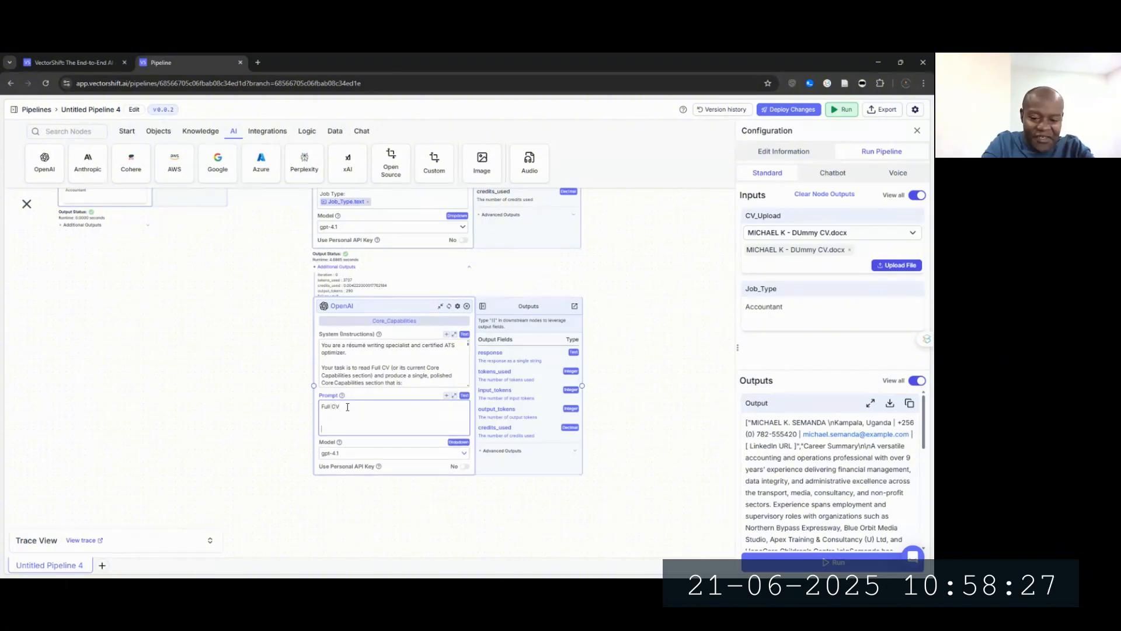
Step: Add a "Job Type:" label to the Core_Capabilities prompt with the Job_Type.text variable on the line beneath it
type("Job Type")
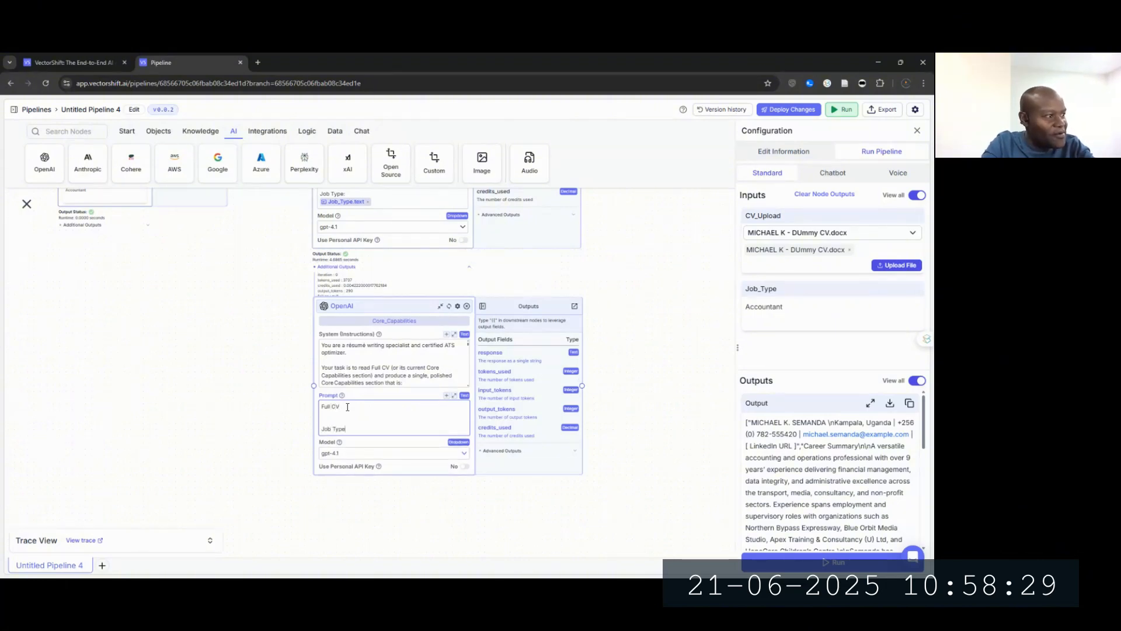
type(":")
key("Return")
type("{{")
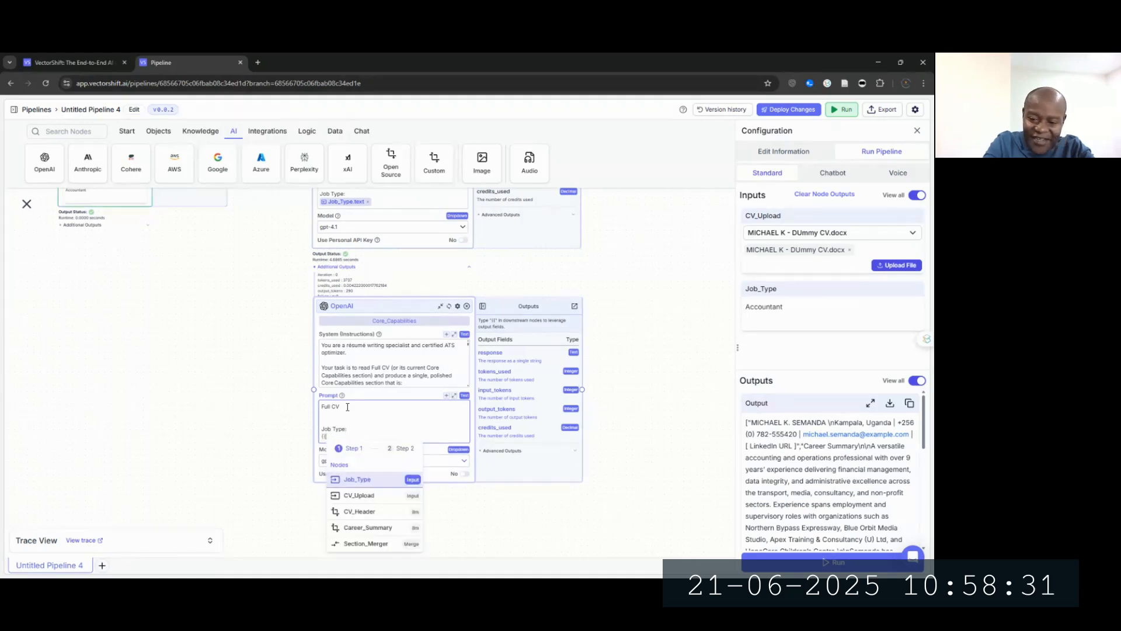
left_click(374, 480)
left_click(391, 466)
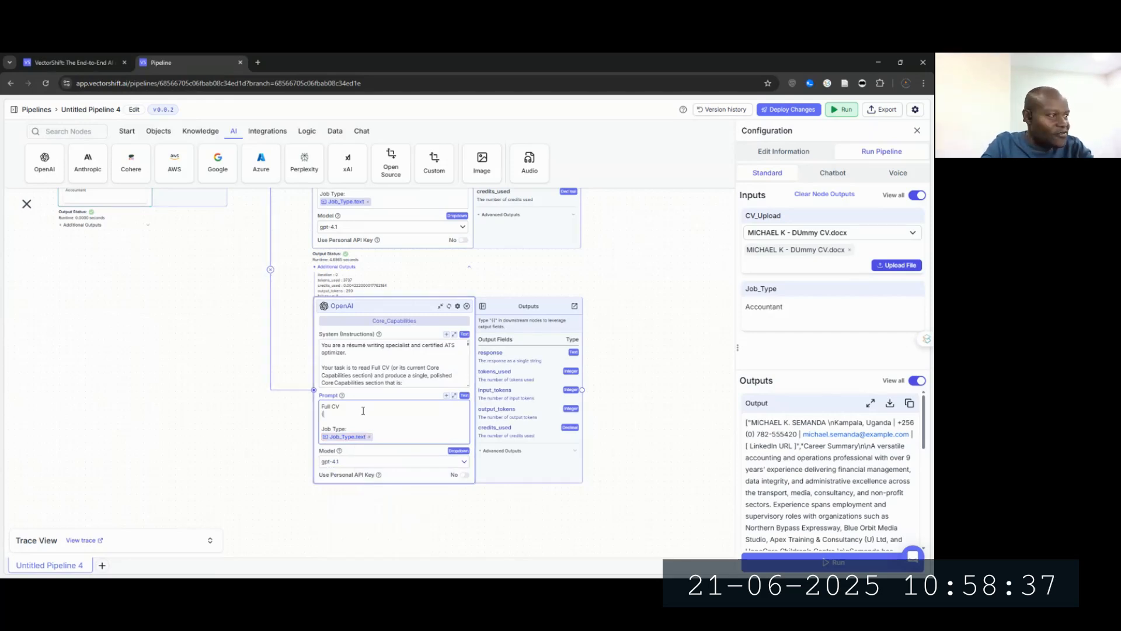
Step: Insert the CV_Upload.processed_text variable beneath the "Full CV" label in the Core_Capabilities prompt
type("{{")
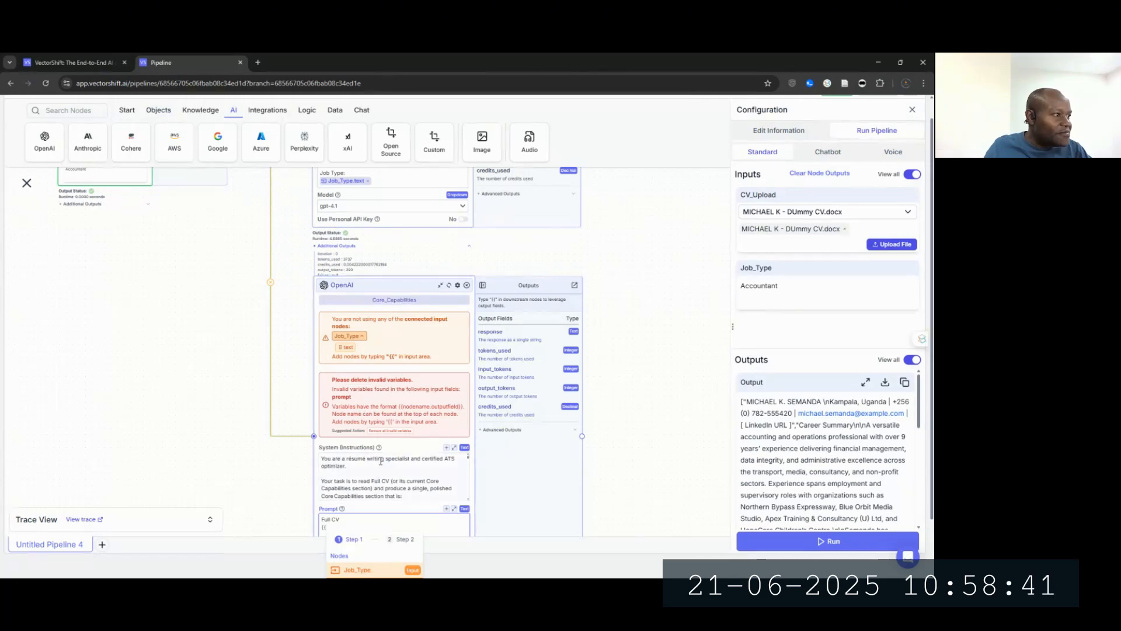
scroll(379, 470, "down", 1)
scroll(355, 553, "down", 1)
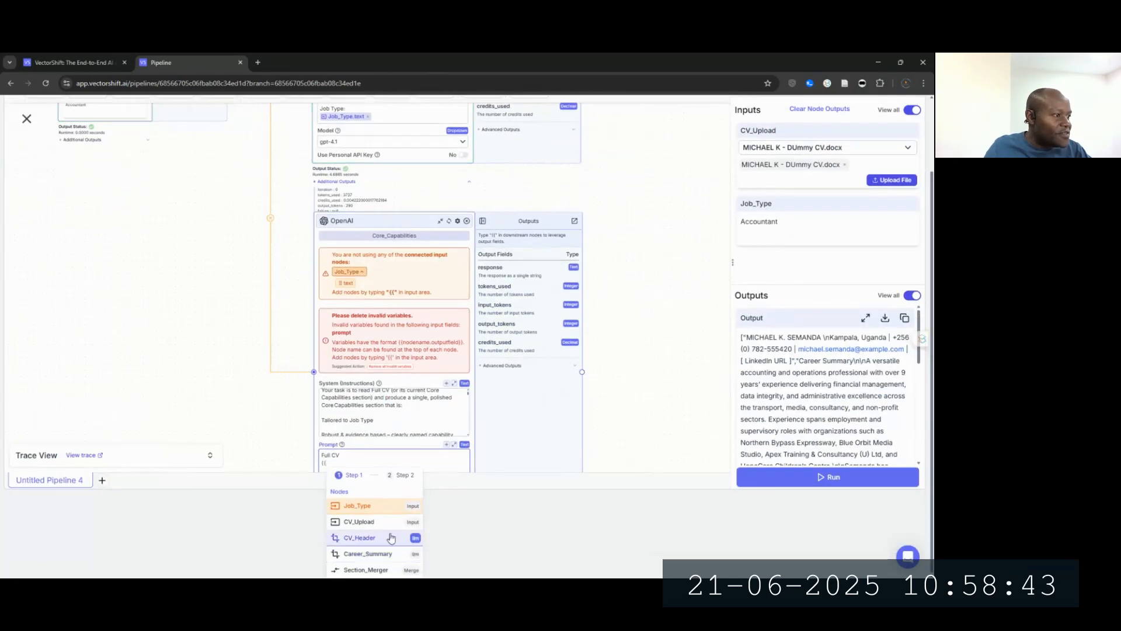
left_click(387, 521)
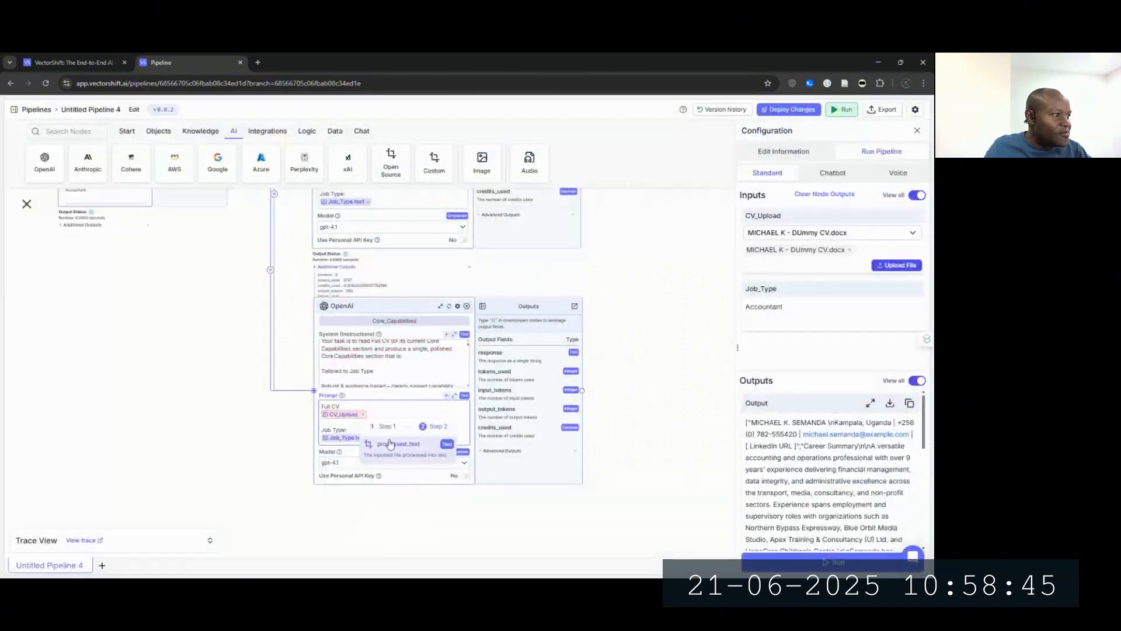
left_click(389, 445)
Step: Add a third path to the Section_Merger node and fill it with the Core_Capabilities.response variable
left_click_drag(621, 333, 527, 426)
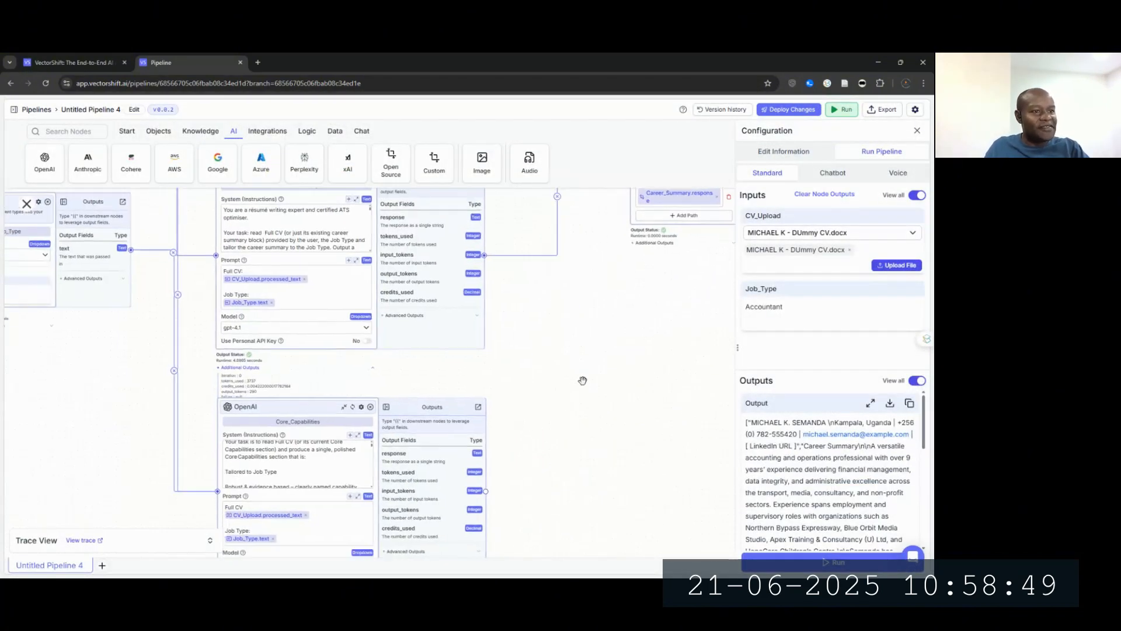
mouse_move(608, 388)
left_mouse_down()
mouse_move(618, 536)
mouse_move(611, 374)
left_mouse_up()
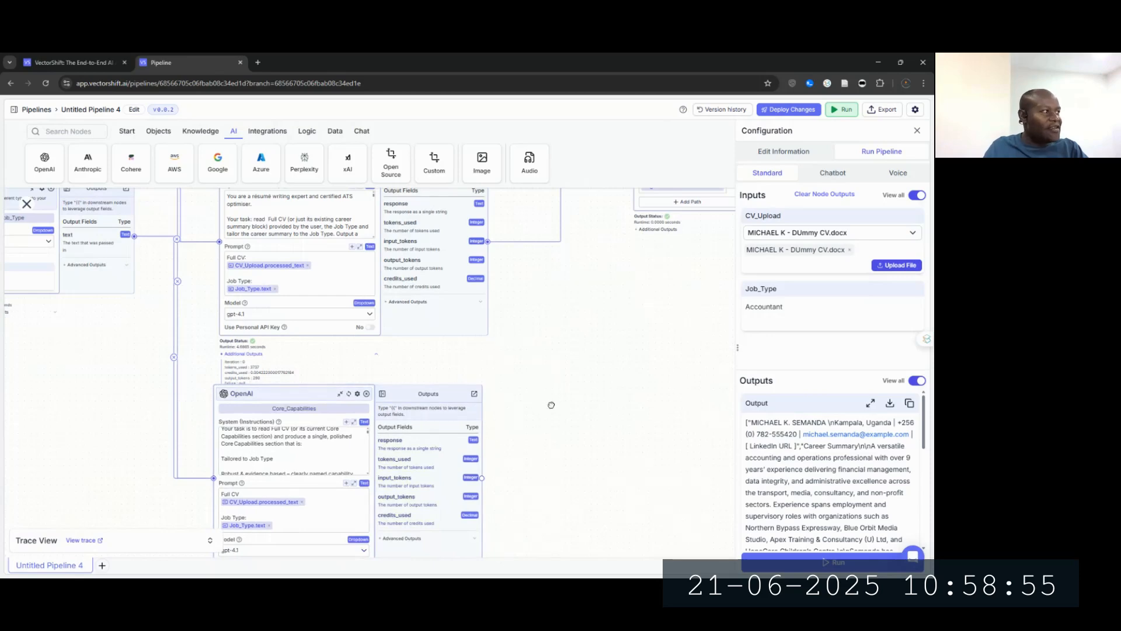
left_click_drag(551, 403, 467, 513)
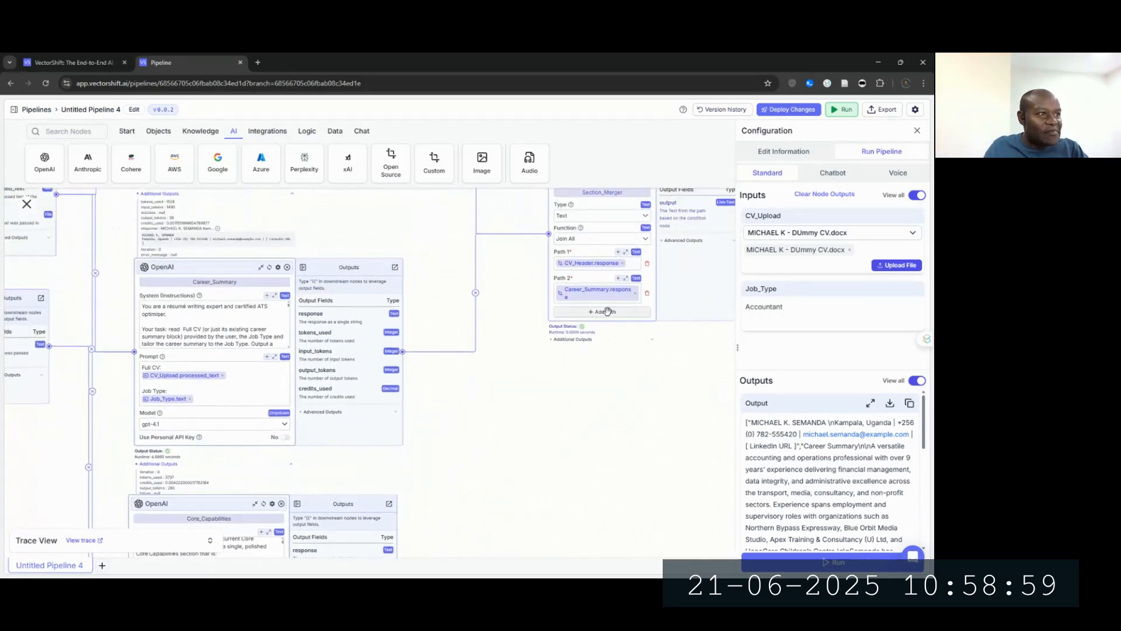
left_click(606, 312)
left_click(591, 323)
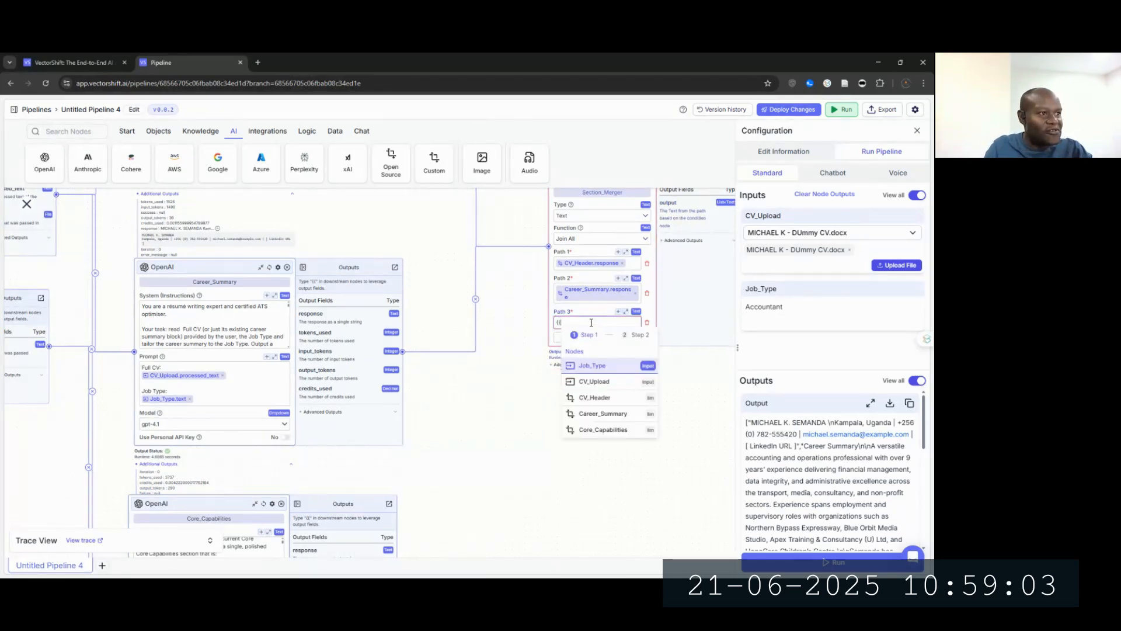
left_click(601, 431)
left_click(652, 354)
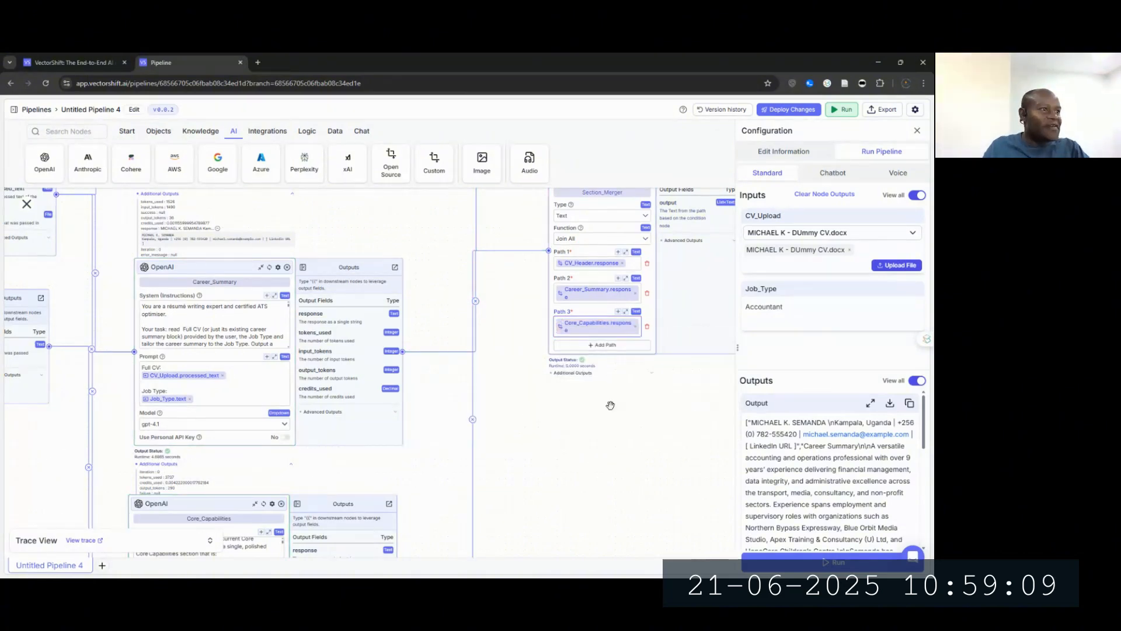
left_click_drag(611, 400, 407, 500)
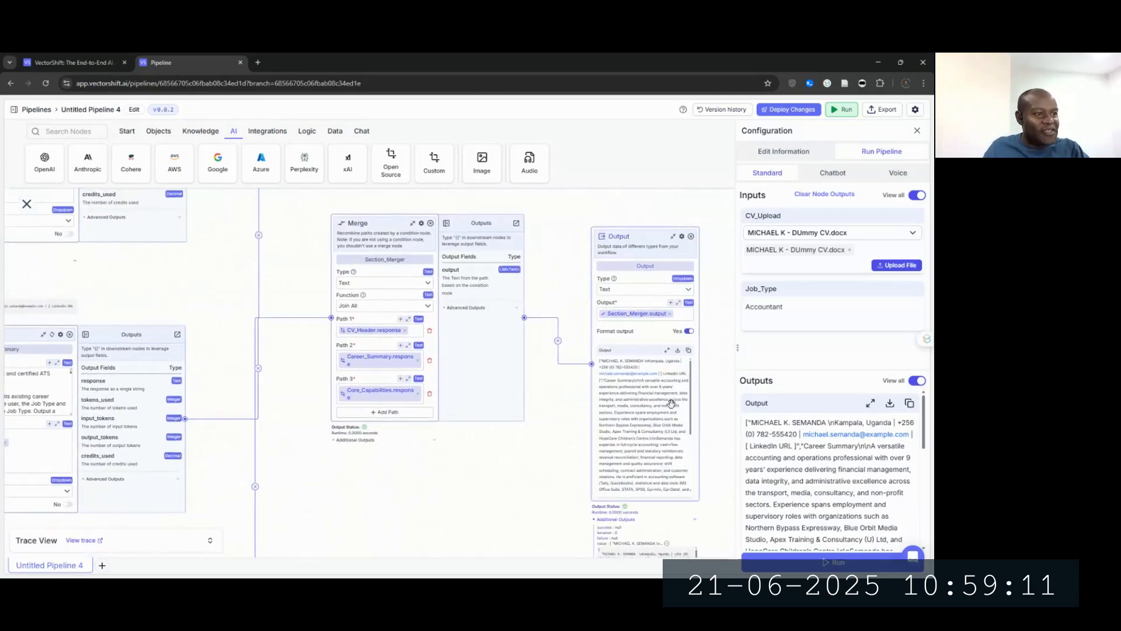
Step: Review the generated text in the Output node and deploy the pipeline changes as patch version v0.0.3
scroll(672, 401, "down", 5)
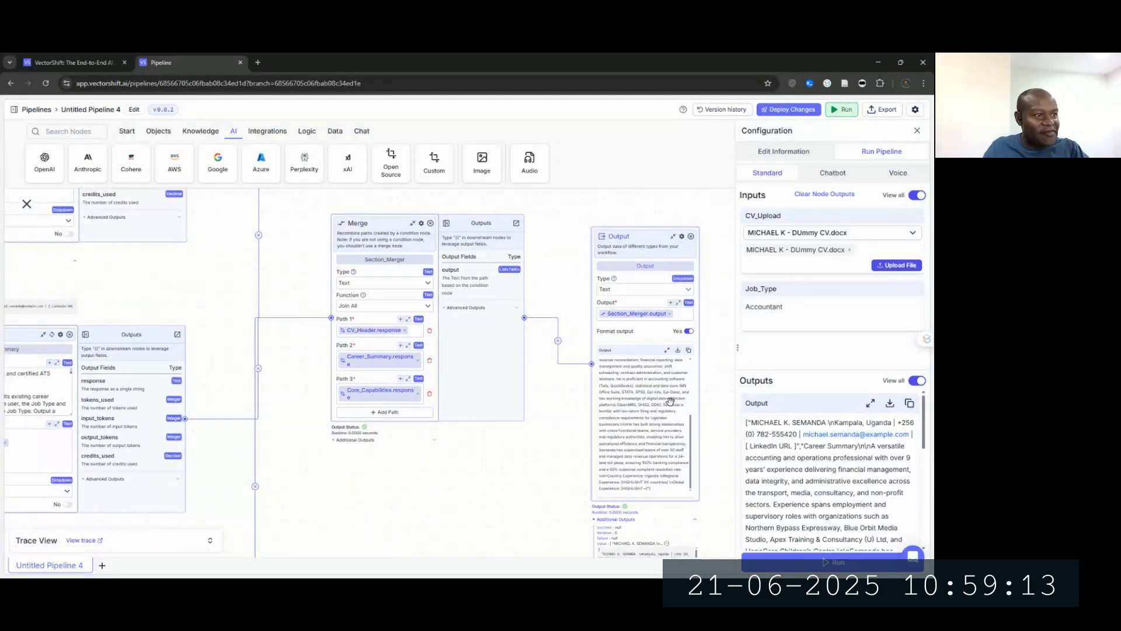
scroll(670, 402, "up", 5)
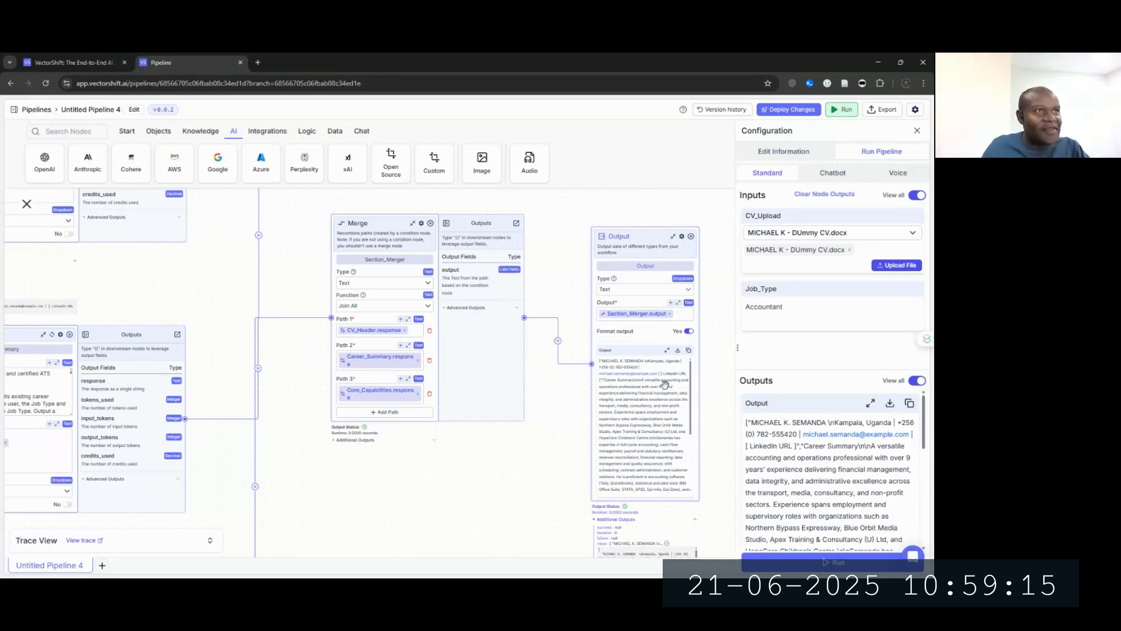
left_click(797, 107)
left_click(851, 246)
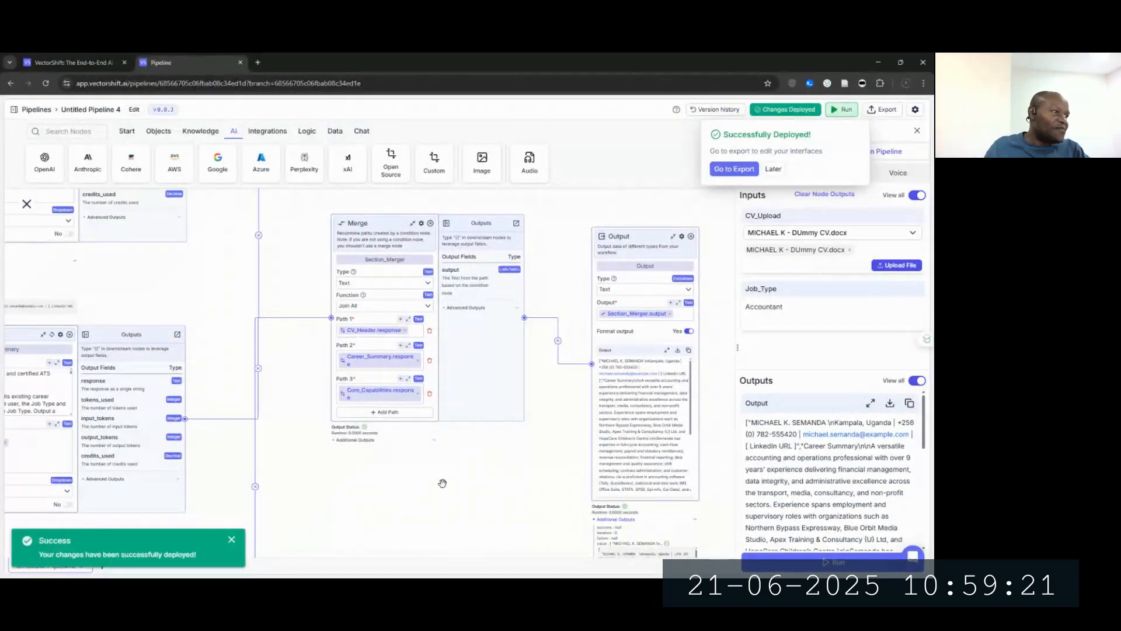
Step: Examine the Core_Capabilities node and its connections to the input nodes and the Section_Merger node
mouse_move(492, 460)
left_mouse_down()
mouse_move(494, 311)
mouse_move(481, 402)
mouse_move(444, 413)
mouse_move(518, 325)
mouse_move(543, 318)
mouse_move(553, 322)
mouse_move(505, 388)
mouse_move(542, 385)
mouse_move(558, 292)
left_mouse_up()
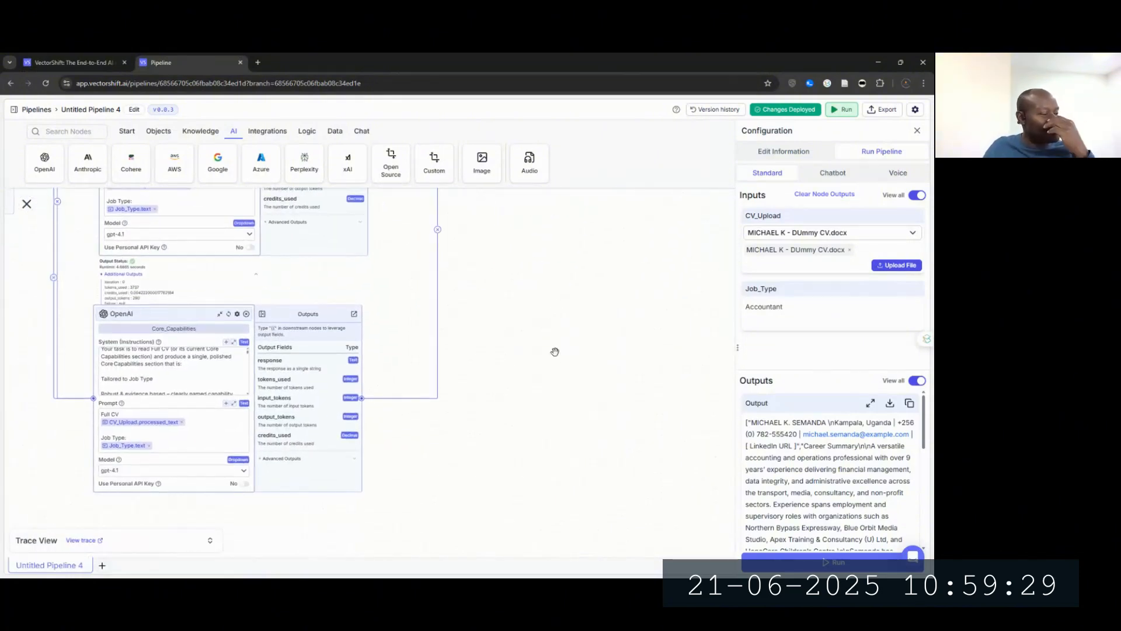
left_click_drag(554, 352, 395, 445)
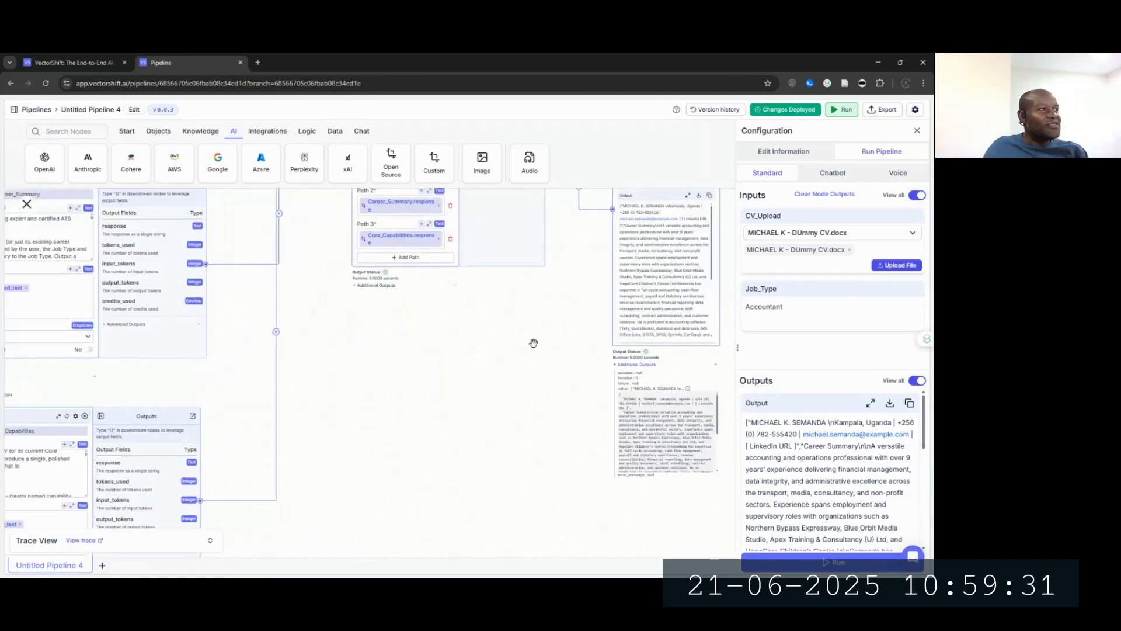
left_click_drag(533, 341, 455, 437)
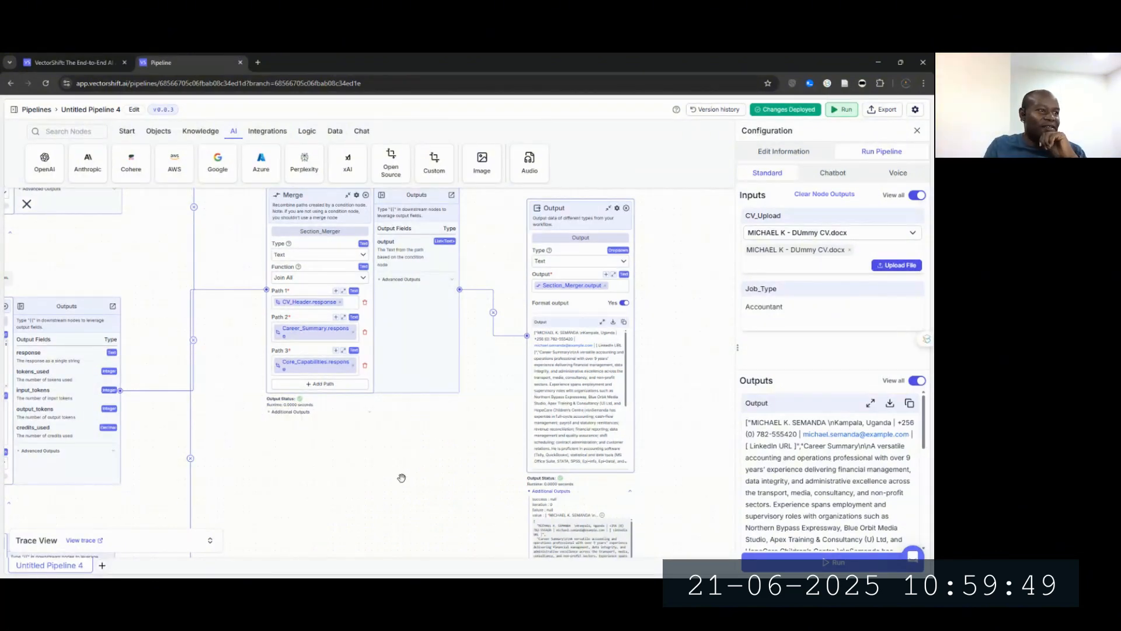
left_click_drag(401, 470, 463, 332)
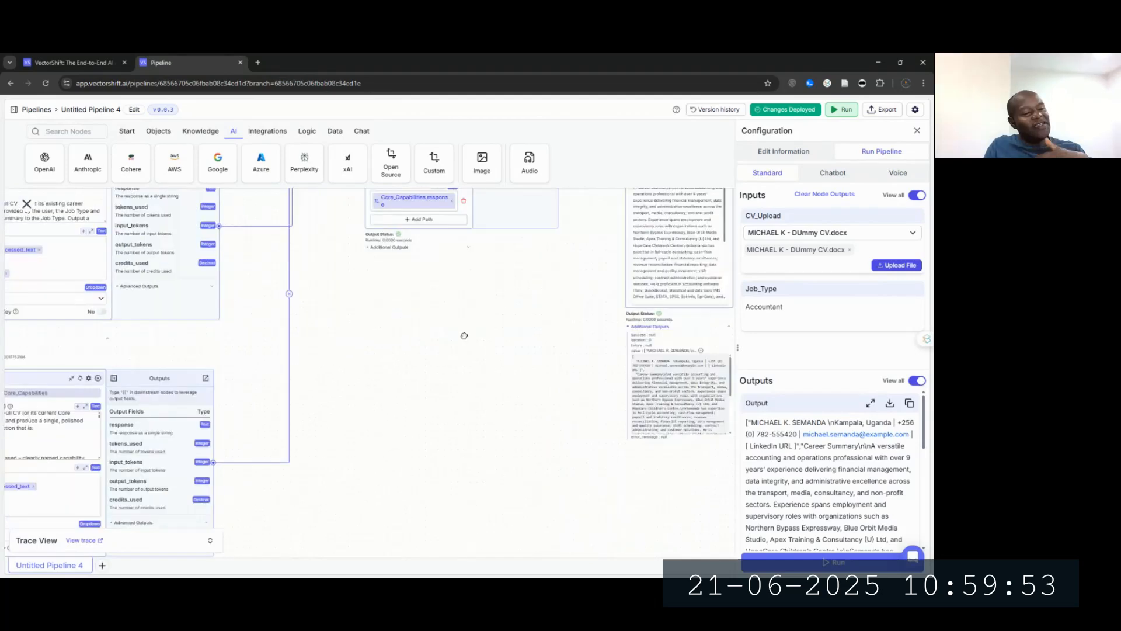
left_click_drag(458, 388, 528, 275)
left_click_drag(437, 400, 528, 369)
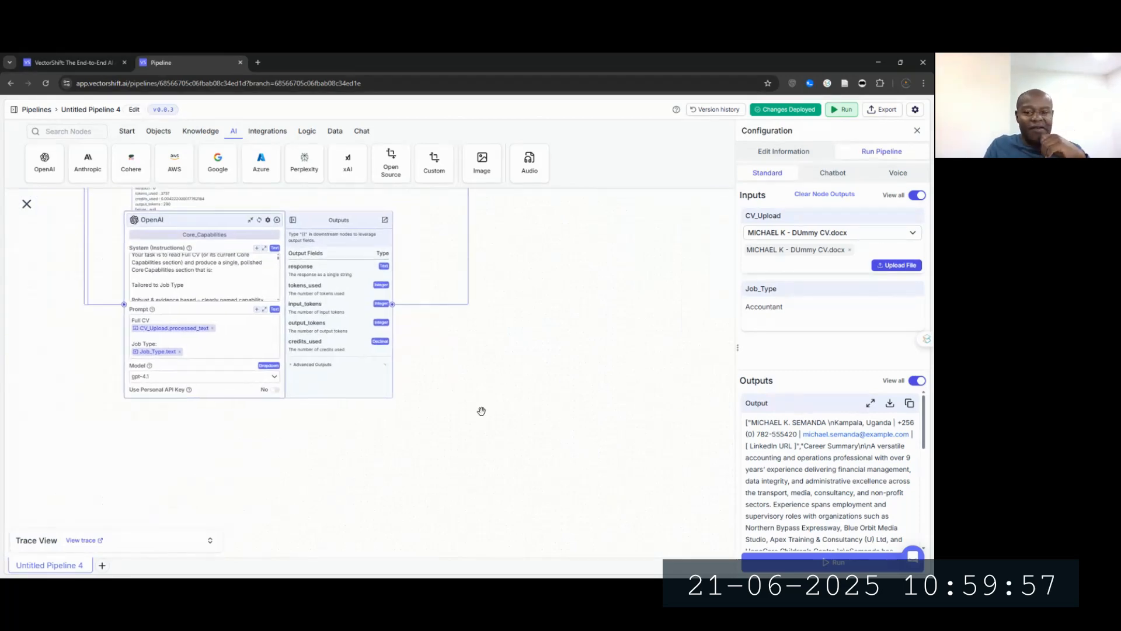
left_click_drag(465, 418, 532, 508)
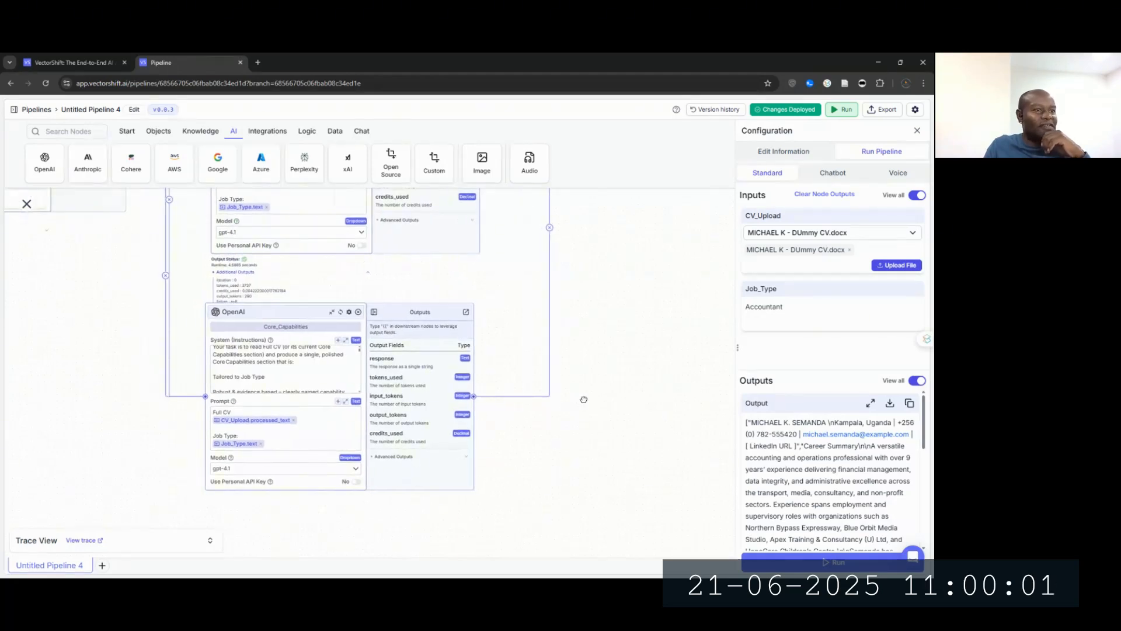
left_click_drag(583, 401, 519, 405)
left_click_drag(500, 462, 616, 351)
left_click_drag(123, 377, 169, 476)
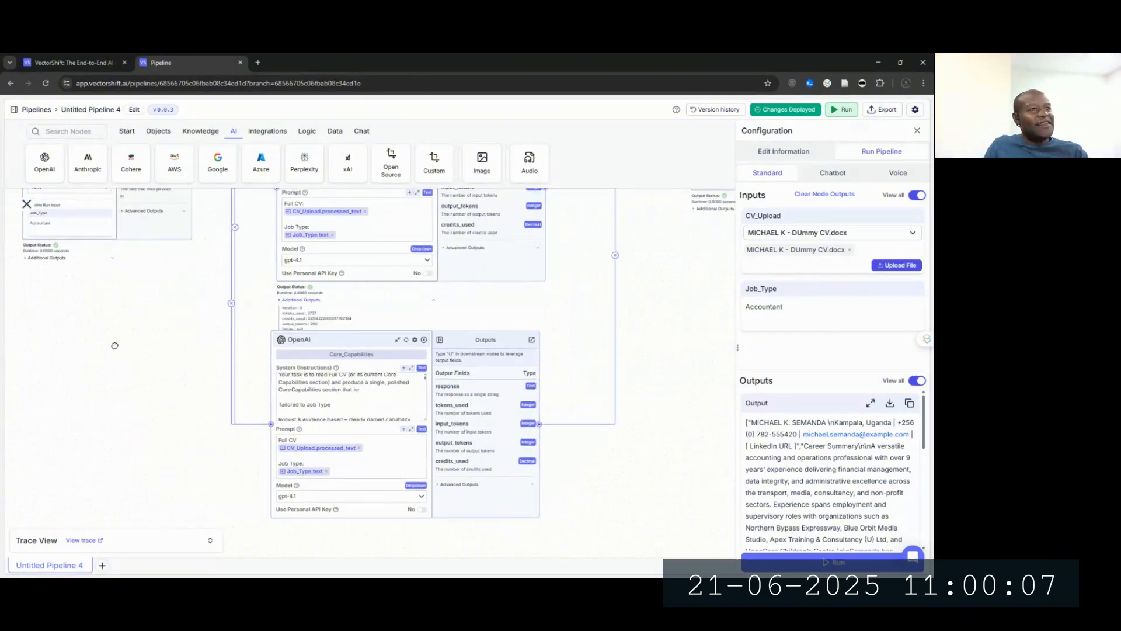
left_click_drag(114, 346, 95, 384)
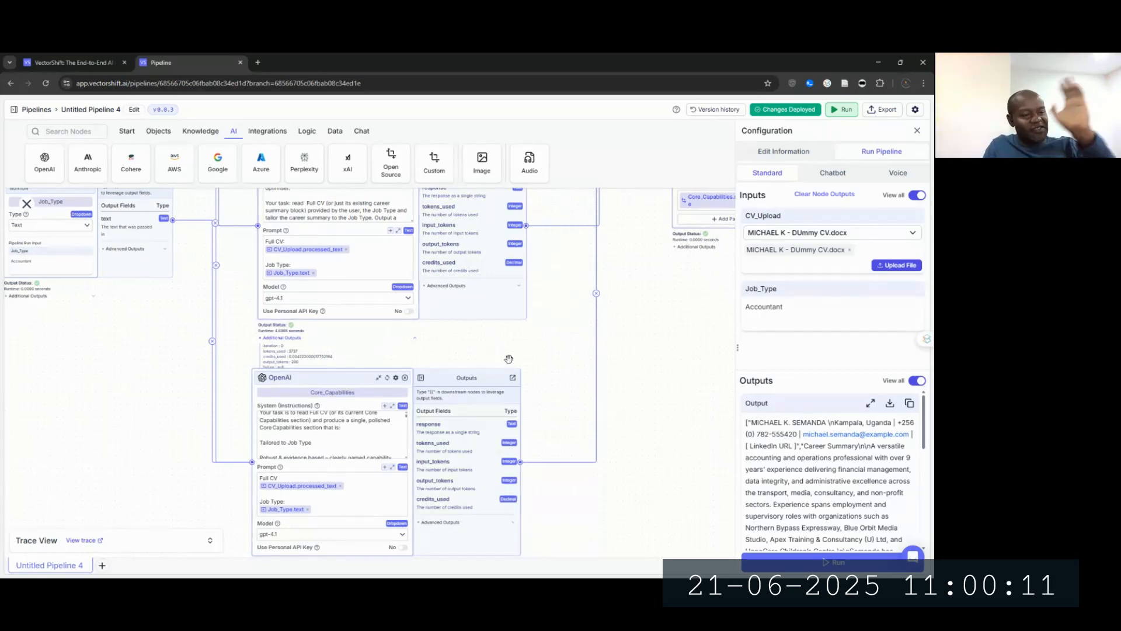
left_click_drag(620, 387, 598, 332)
left_click_drag(329, 322, 333, 321)
left_click_drag(612, 369, 603, 316)
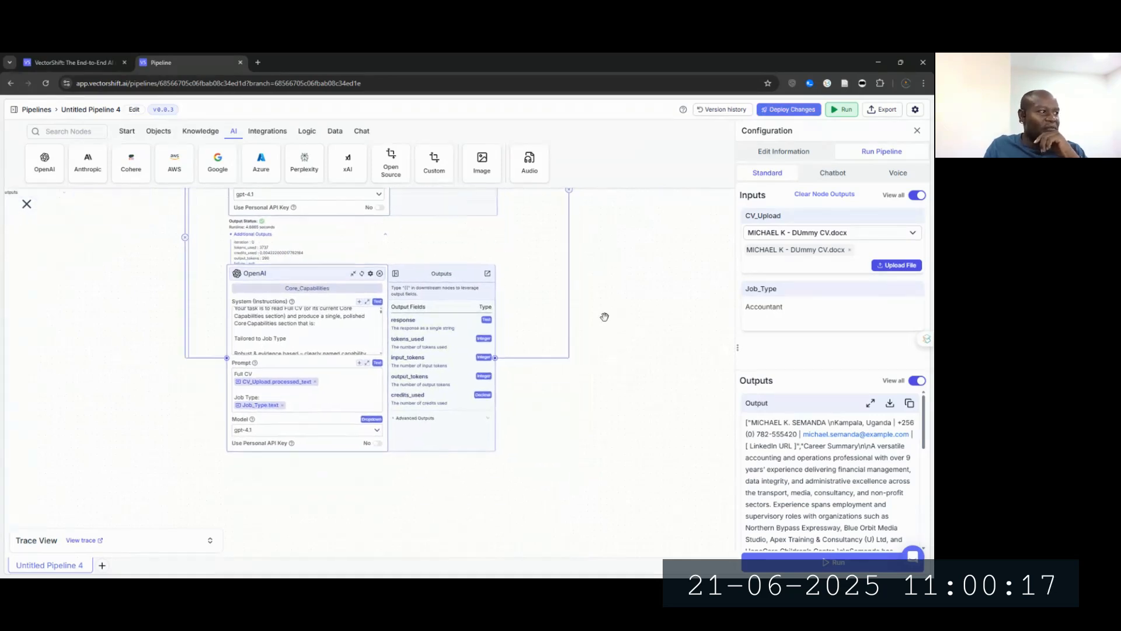
left_click_drag(613, 390, 598, 397)
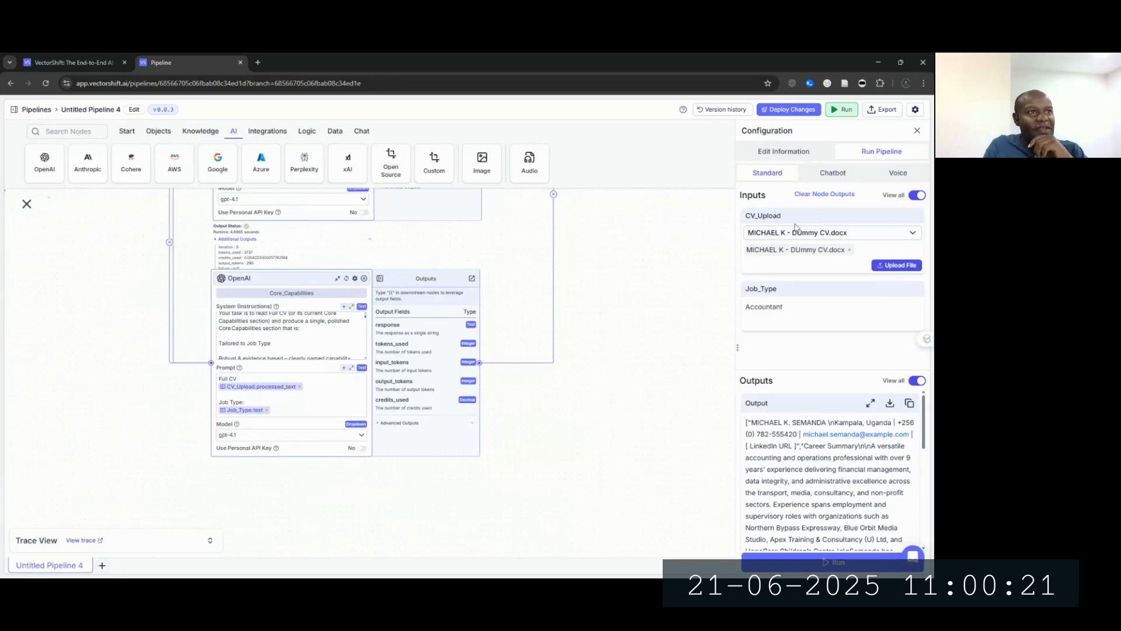
Step: Deploy the pipeline changes as patch version v0.0.4 and run the pipeline with the uploaded CV and the Accountant job type
left_click(780, 111)
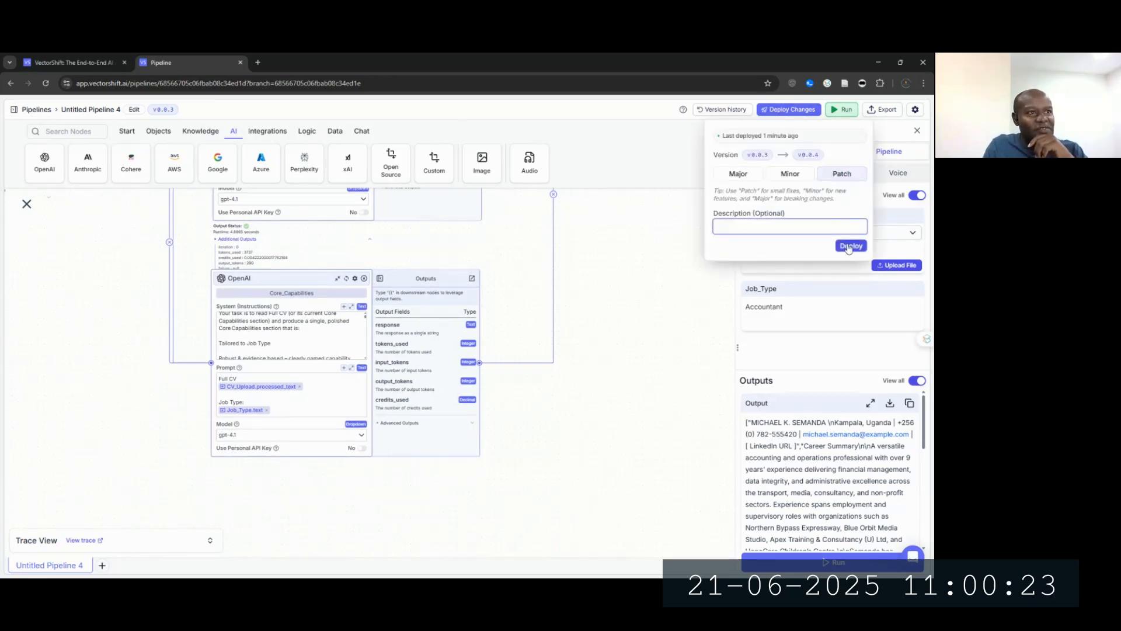
left_click(850, 246)
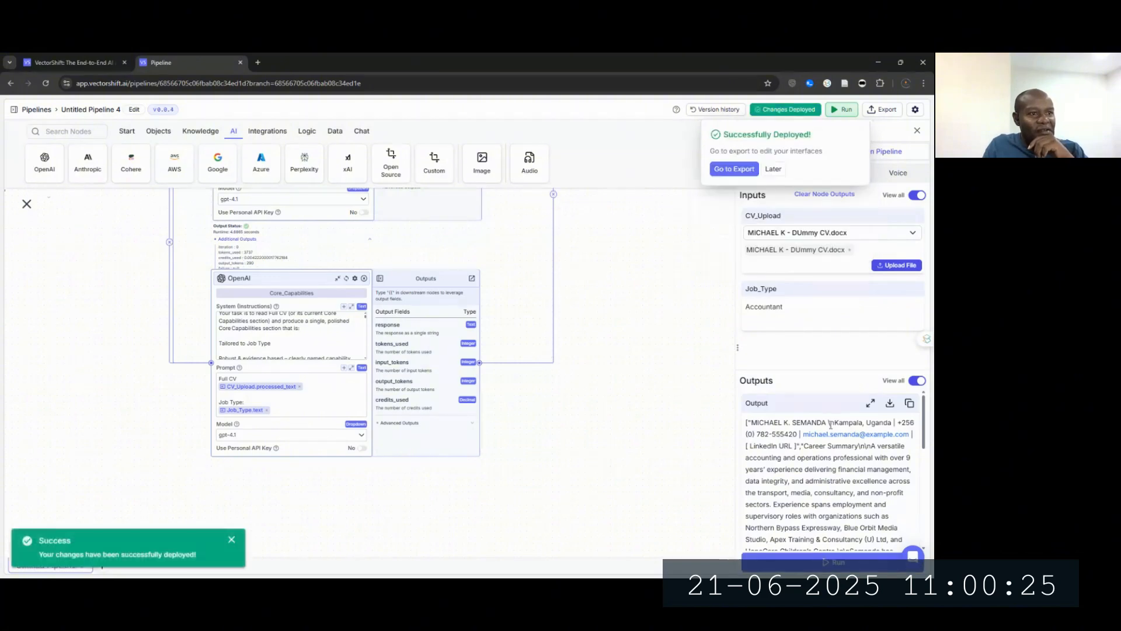
scroll(840, 468, "down", 3)
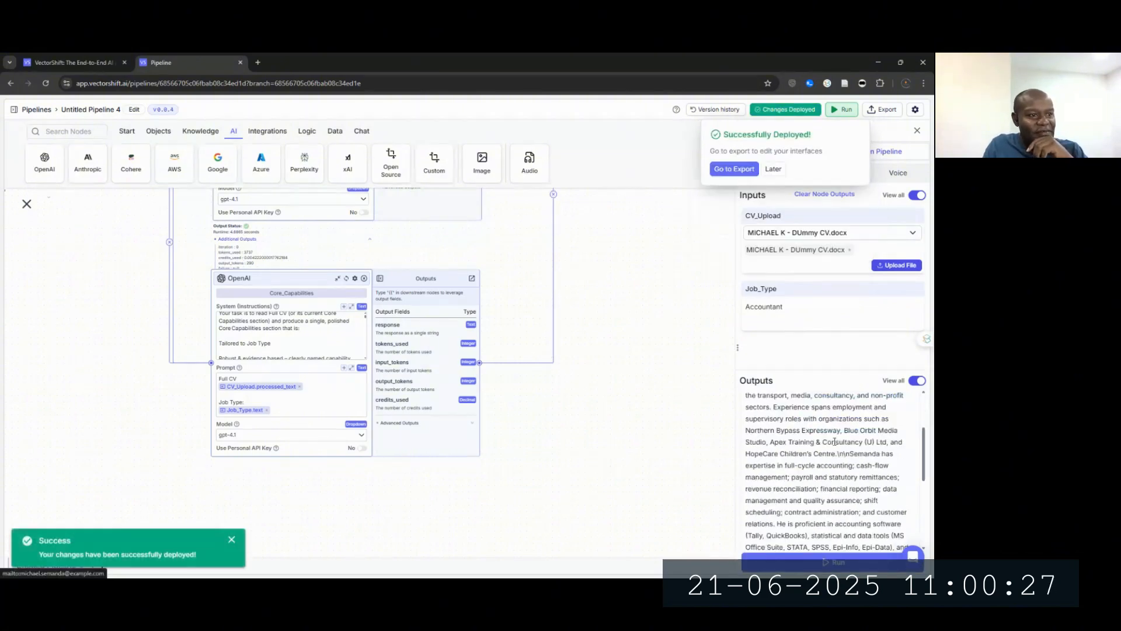
scroll(820, 463, "down", 1)
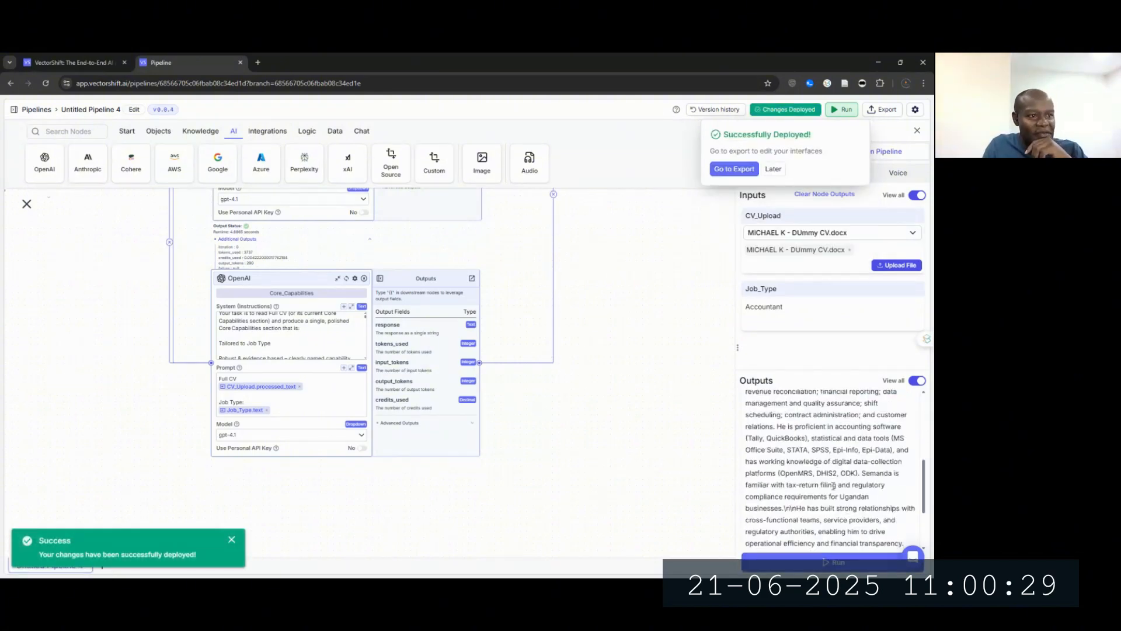
scroll(833, 485, "down", 2)
scroll(833, 485, "down", 1)
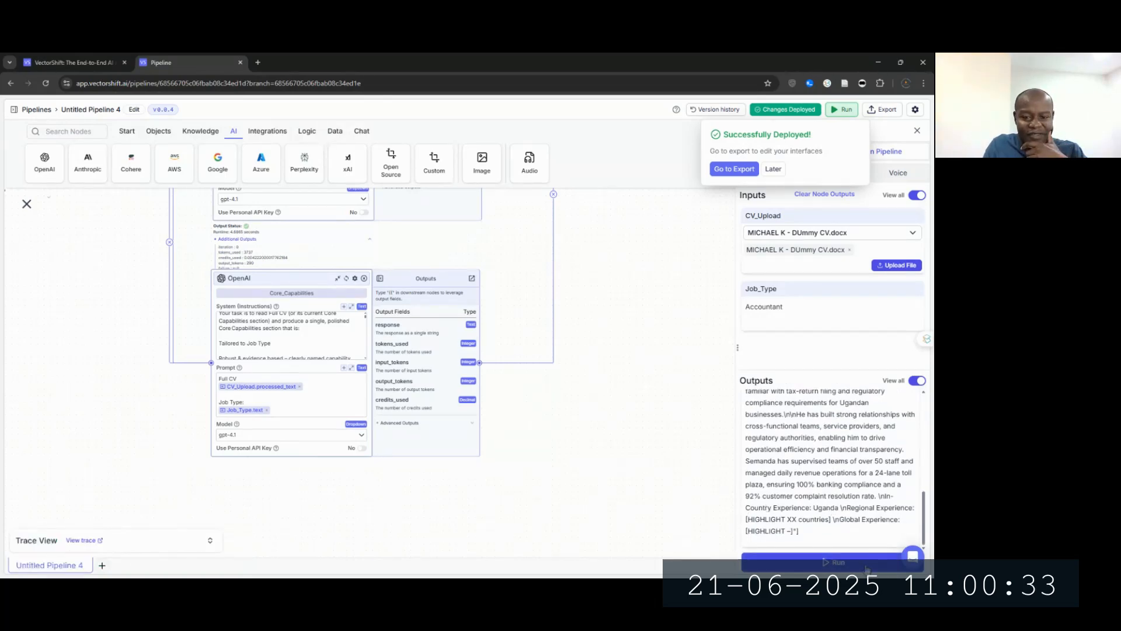
left_click(867, 568)
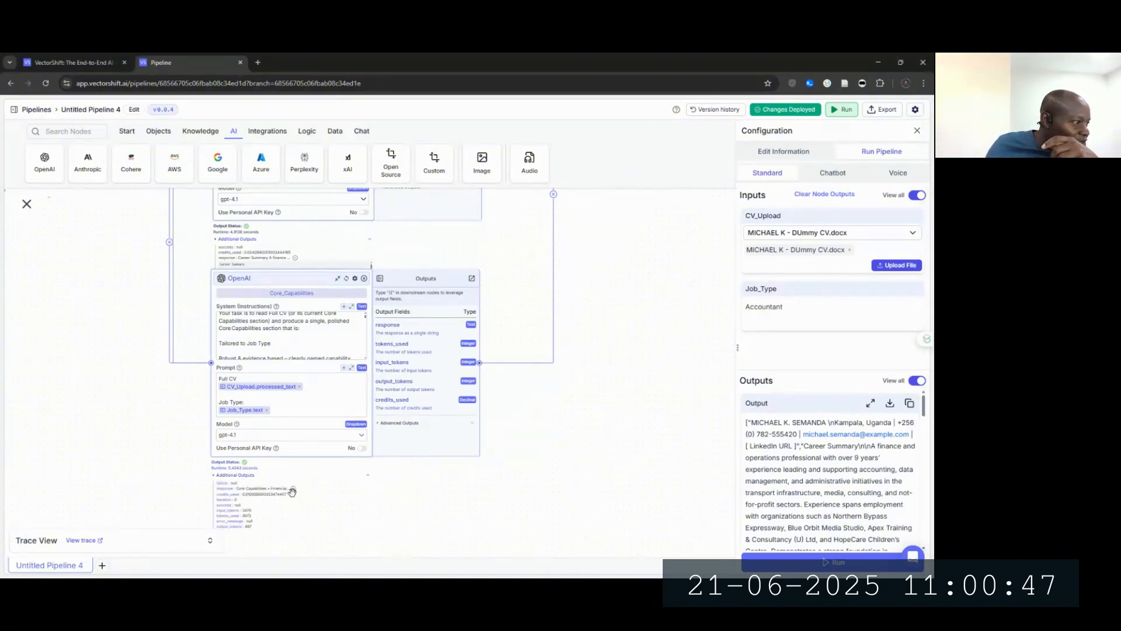
Step: Expand the Core_Capabilities response and copy the Core Capabilities text from "Financial Operations & Reporting" to the end of the run output
left_click(293, 489)
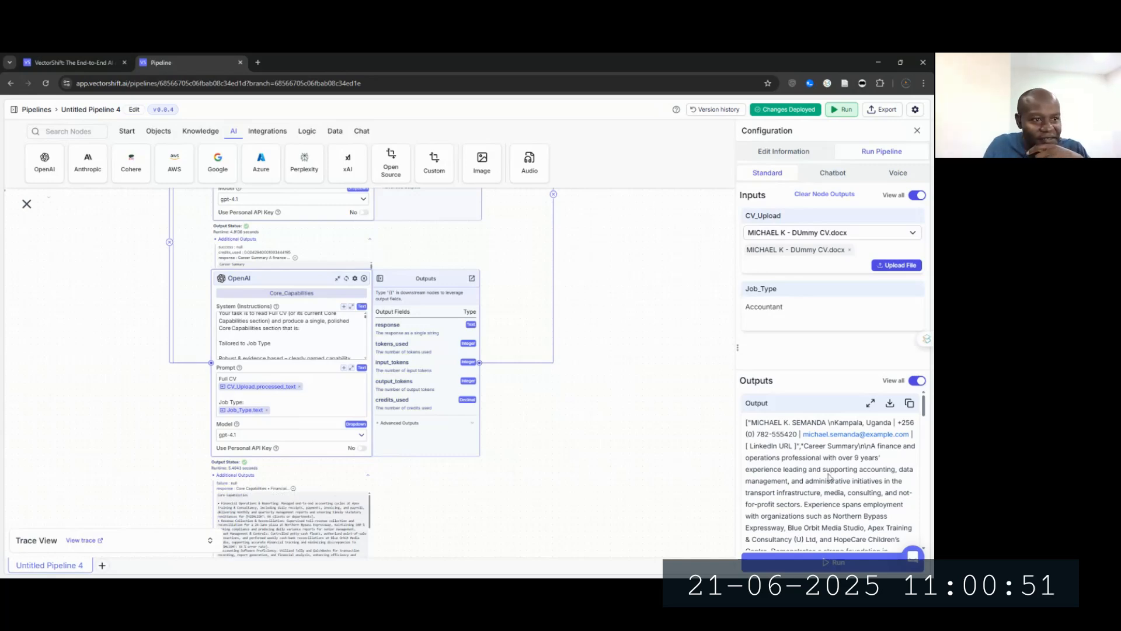
scroll(826, 473, "down", 5)
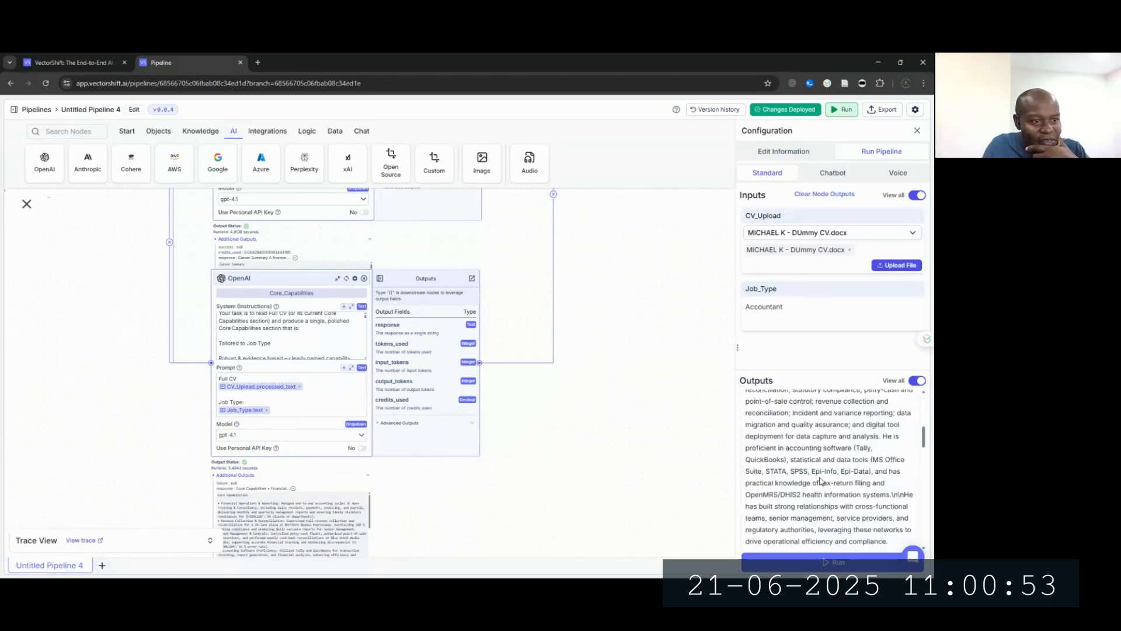
scroll(821, 480, "down", 2)
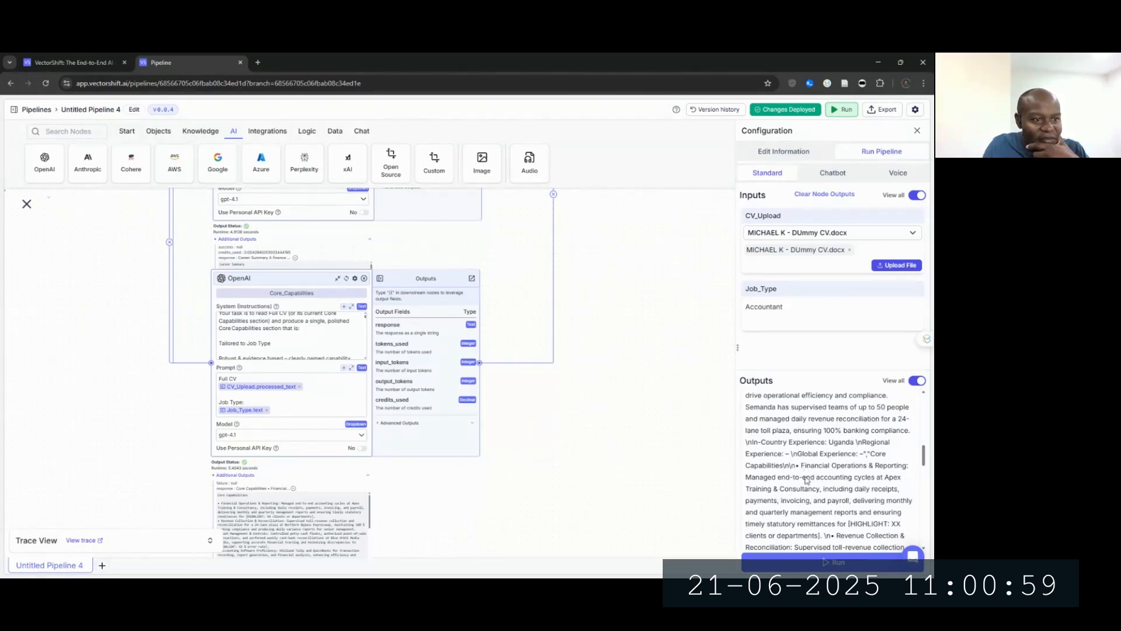
left_click_drag(808, 480, 819, 538)
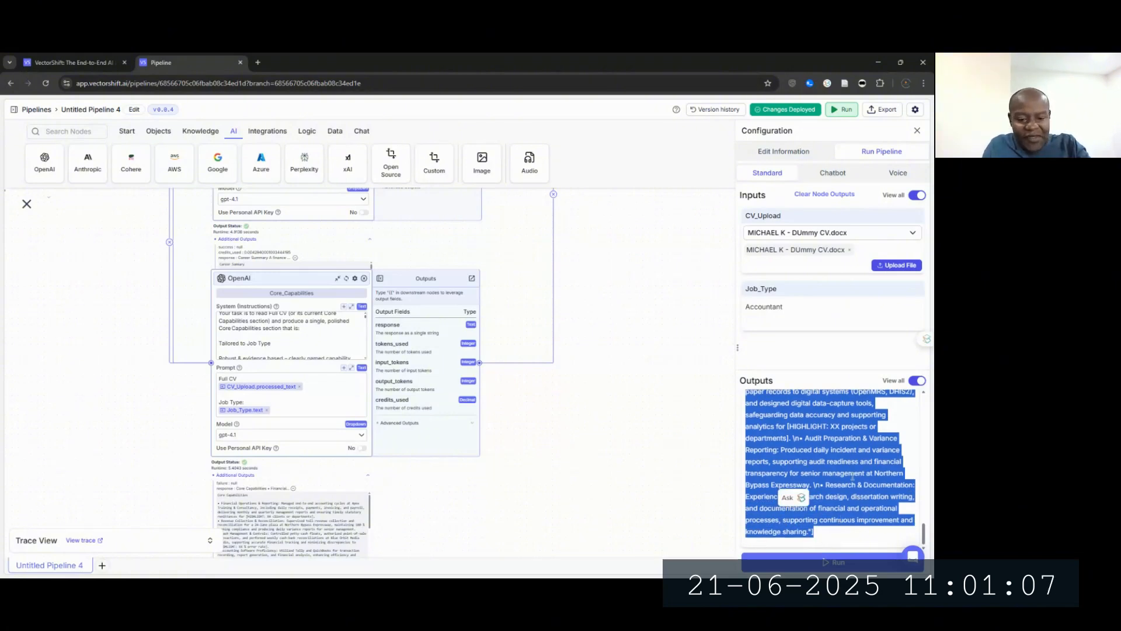
Step: Switch to the dummy CV in Word and add the heading "CORE CAPABILITIES:" above the EXPERIENCE section, followed by blank lines
key("alt+Tab")
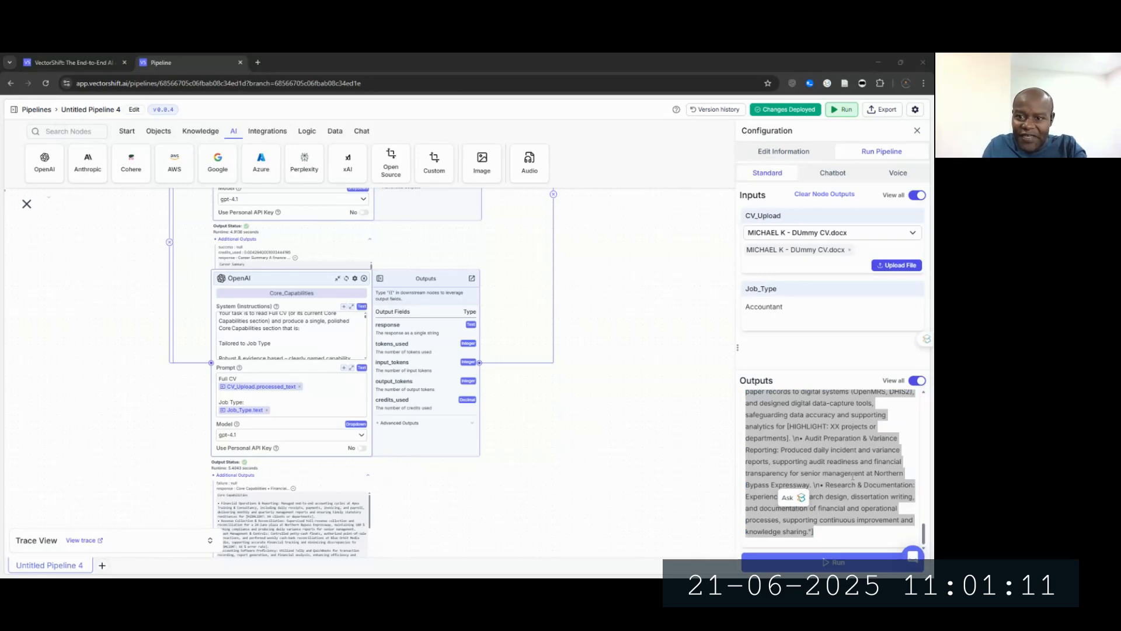
key("alt+Tab")
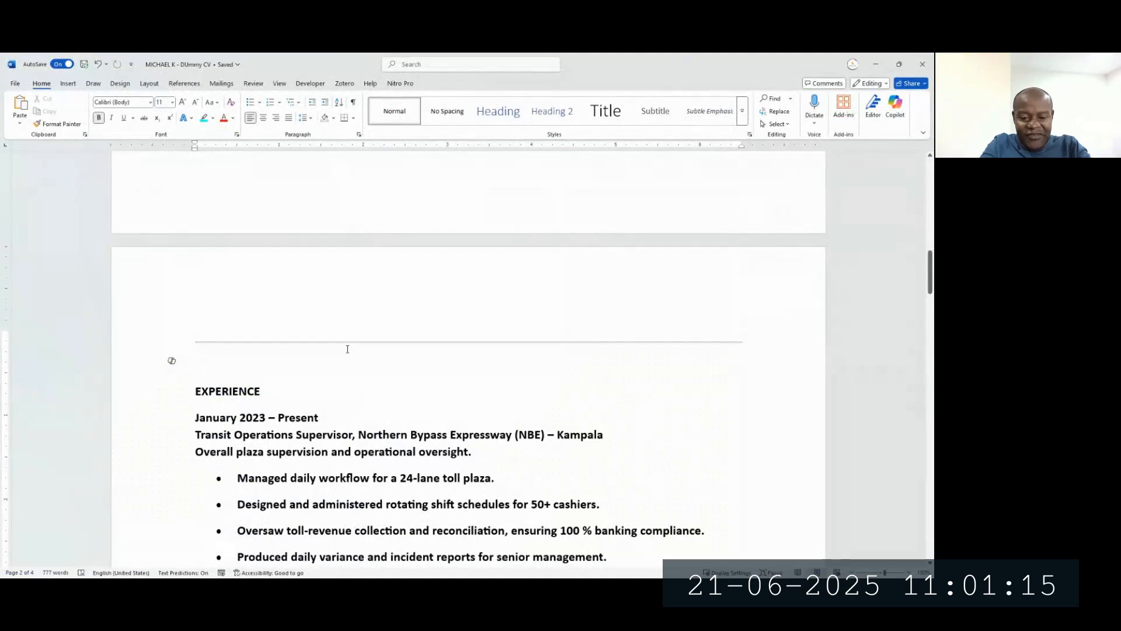
type("CORE CAP")
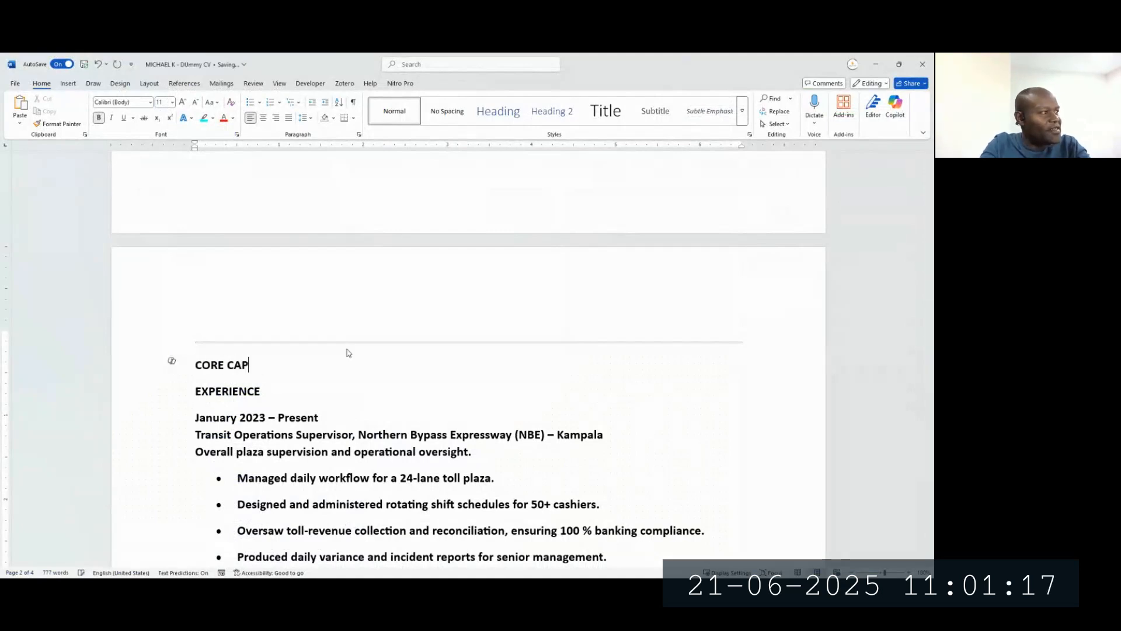
type("ABILITIES:")
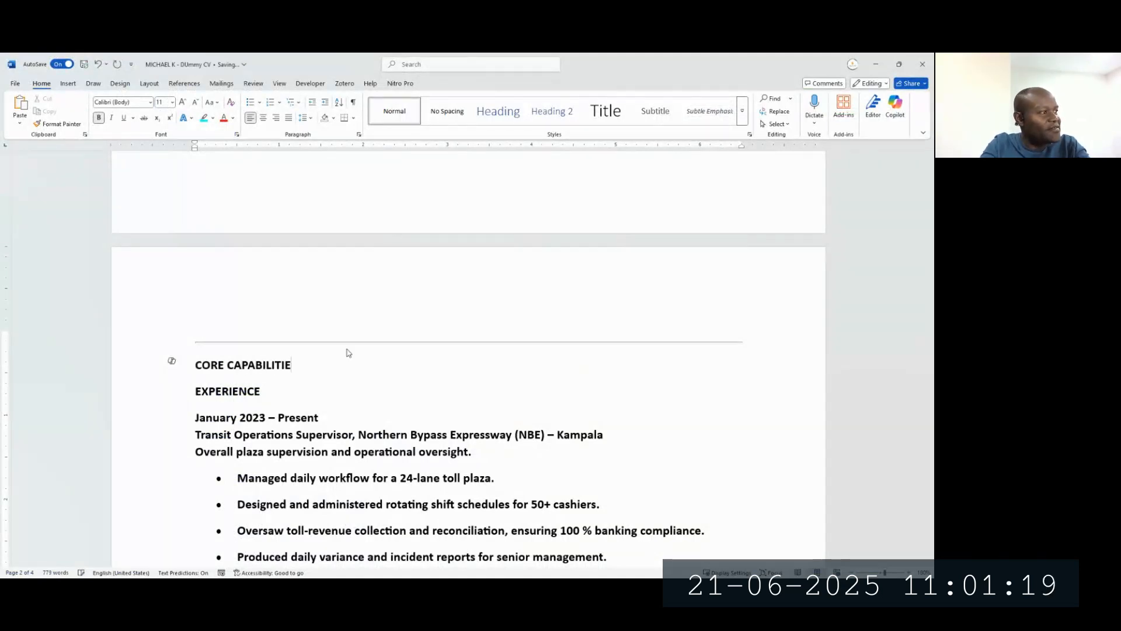
key("Return")
key("Return")
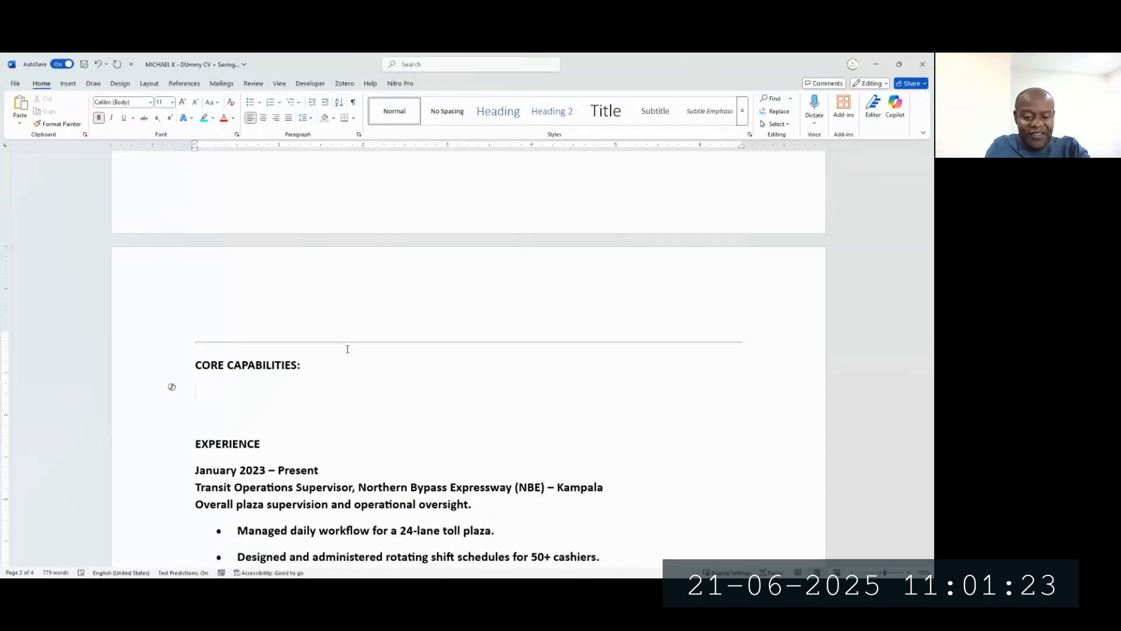
Step: Paste the copied capabilities text beneath the CORE CAPABILITIES heading and remove its bold formatting
key("ctrl+v")
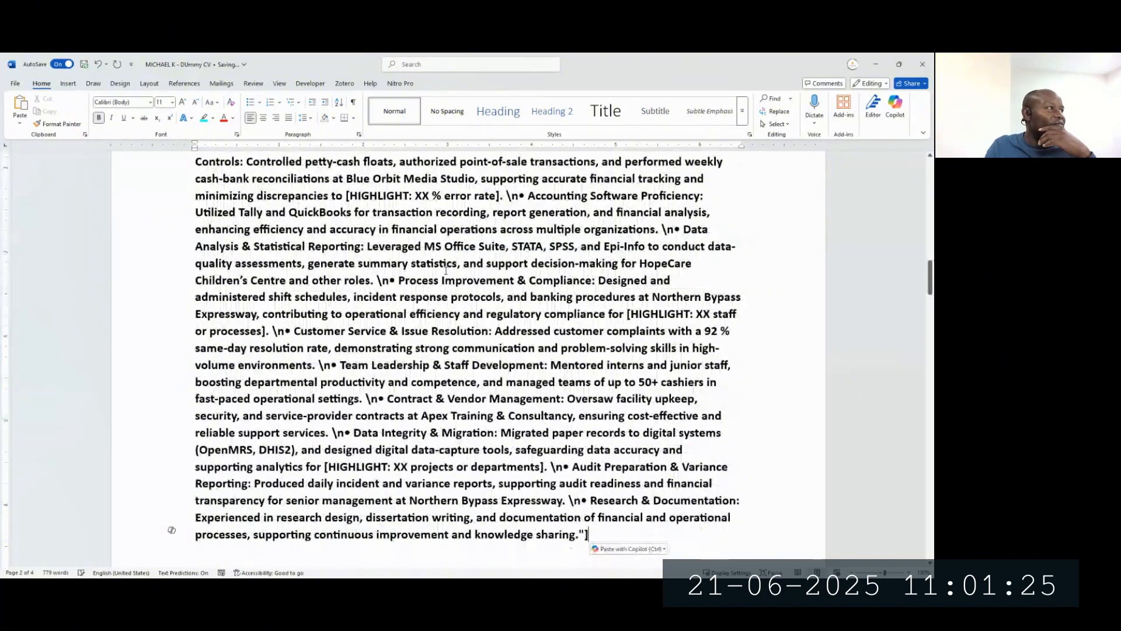
scroll(319, 290, "up", 3)
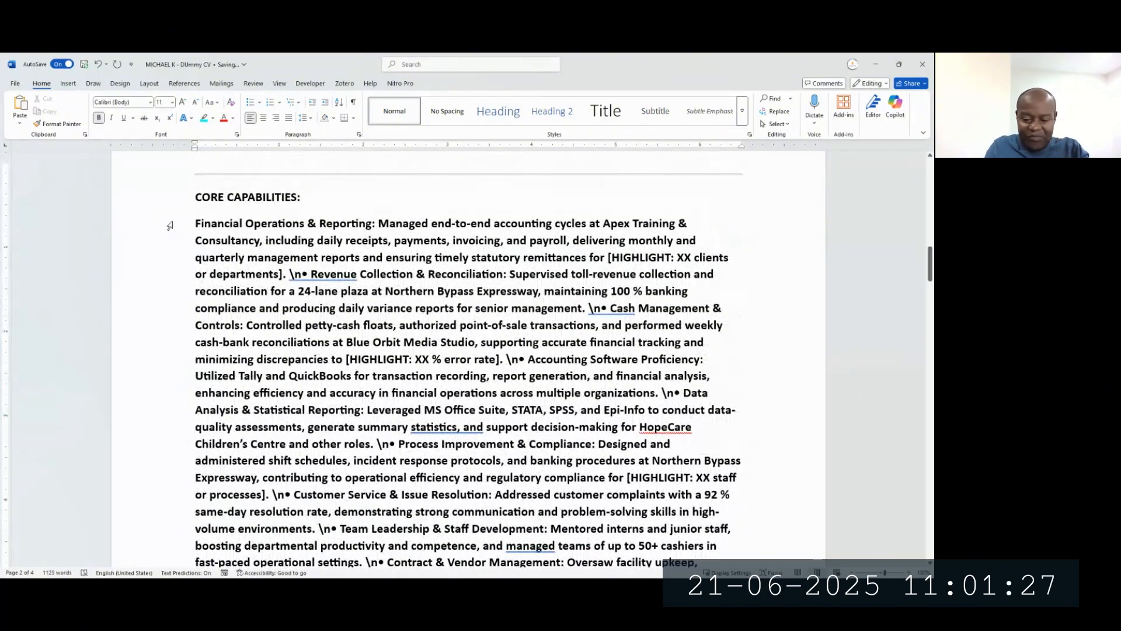
key("ctrl+shift+Down")
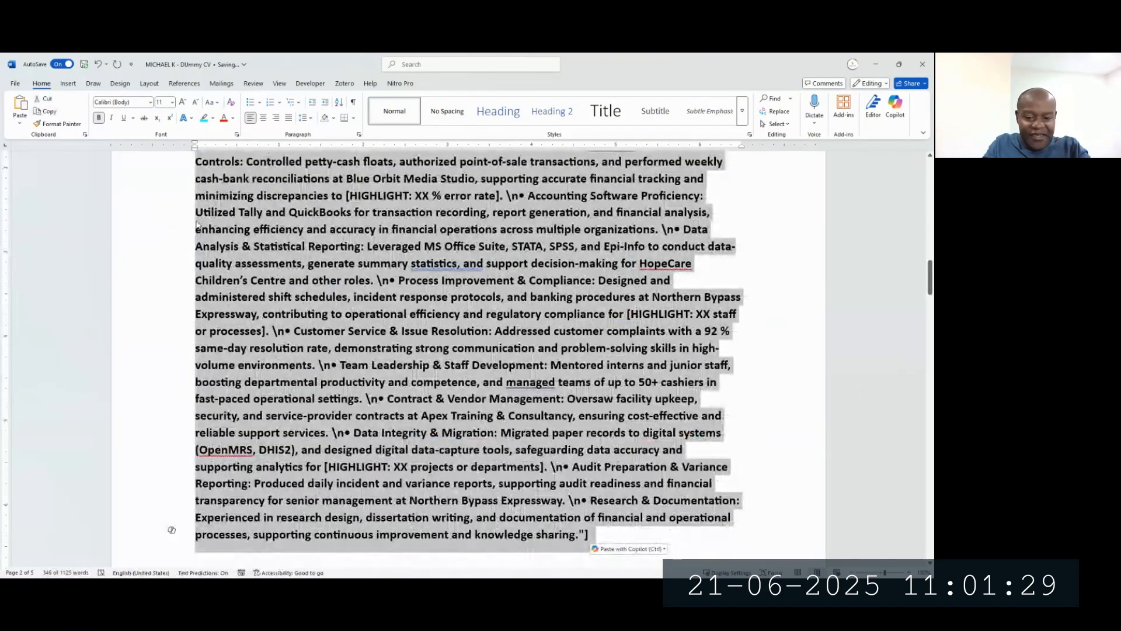
key("ctrl+b")
key("Left")
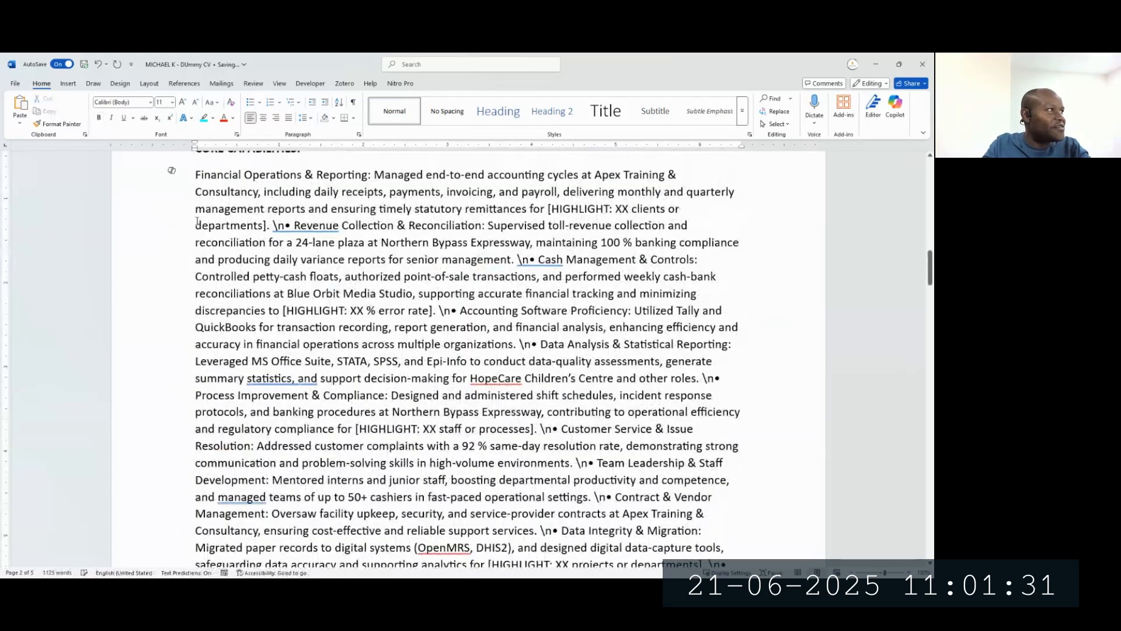
Step: Make the lead-in "Financial Operations & Reporting:" bold at the start of the pasted capabilities text
key("ctrl+shift+Right")
key("ctrl+shift+Right")
key("ctrl+shift+Right")
key("ctrl+shift+Right")
key("ctrl+shift+Right")
key("shift+Left")
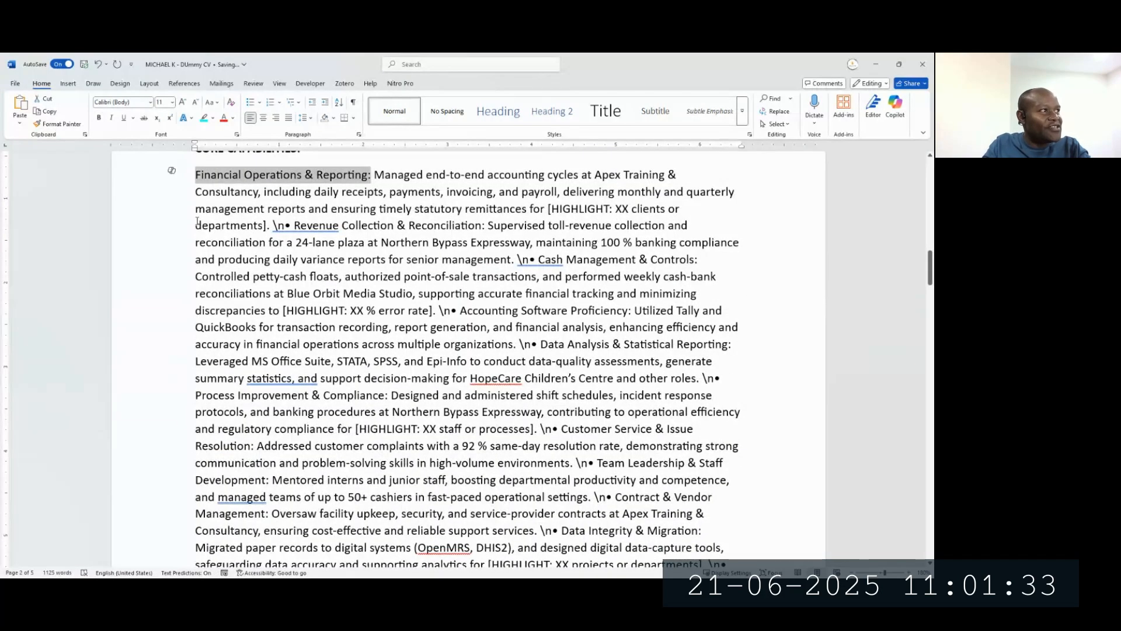
key("ctrl+b")
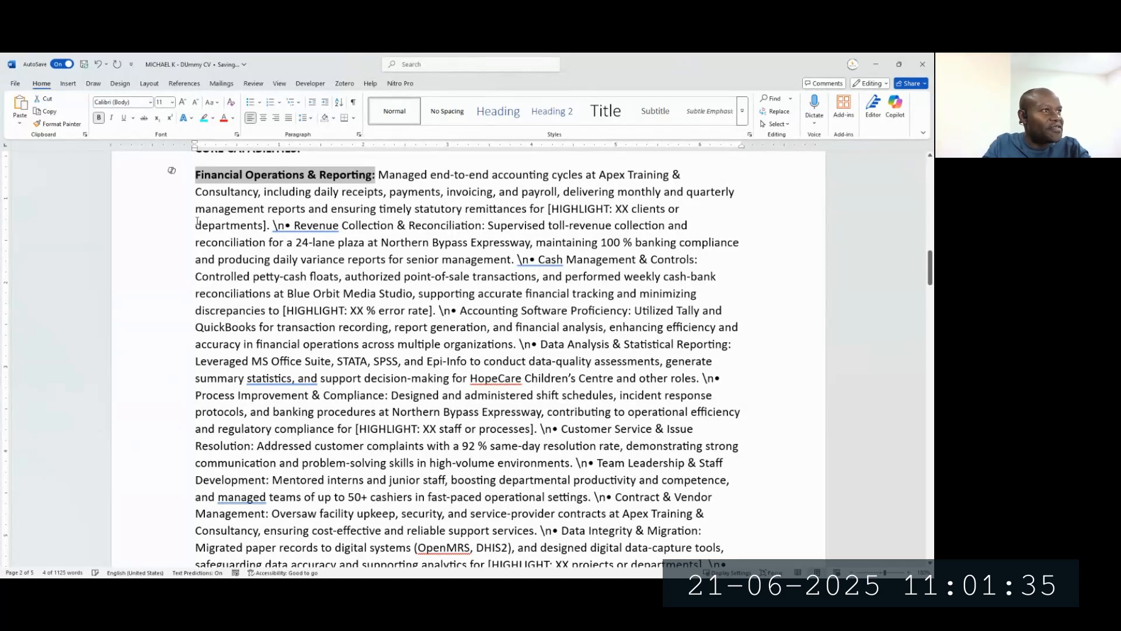
key("Right")
key("Down")
key("Down")
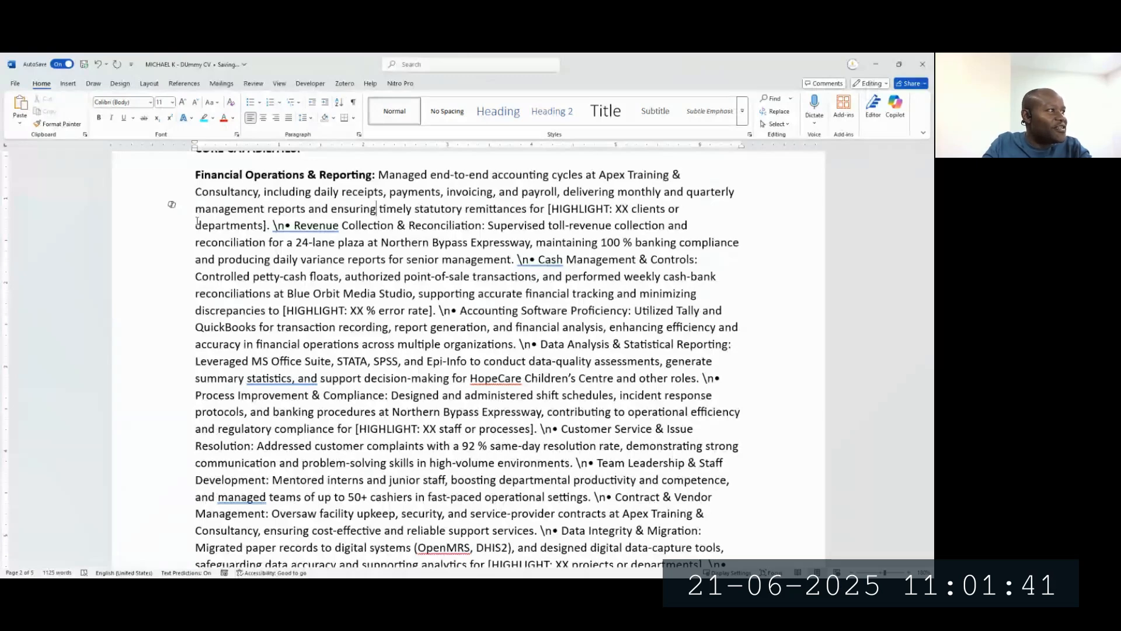
Step: Start a new paragraph at "Revenue Collection & Reconciliation:" and remove the stray "\n•" marker before it
key("Return")
key("Delete")
key("Delete")
key("Delete")
key("Delete")
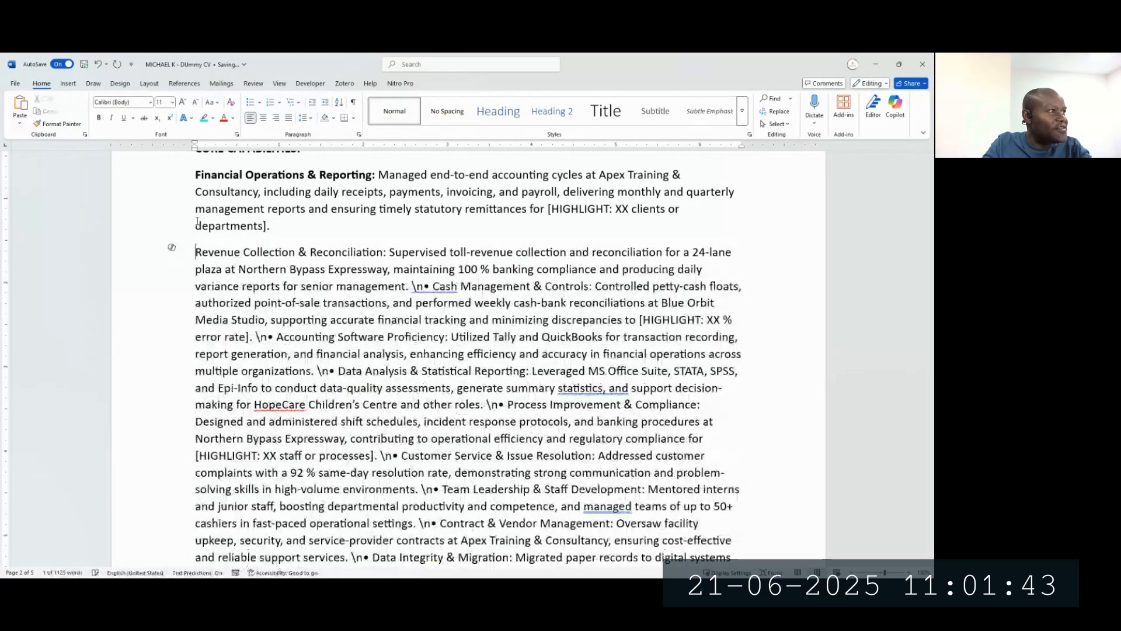
Step: Make the lead-in "Revenue Collection & Reconciliation:" bold
key("shift+Right")
key("shift+Right")
key("shift+Right")
key("shift+Right")
key("shift+Right")
key("shift+Right")
key("shift+Right")
key("shift+Right")
key("shift+Right")
key("shift+Right")
key("shift+Right")
key("shift+Right")
key("shift+Right")
key("shift+Right")
key("shift+Right")
key("shift+Right")
key("shift+Right")
key("shift+Right")
key("shift+Right")
key("shift+Right")
key("shift+Right")
key("shift+Right")
key("shift+Right")
key("shift+Right")
key("shift+Right")
key("shift+Right")
key("shift+Right")
key("ctrl+b")
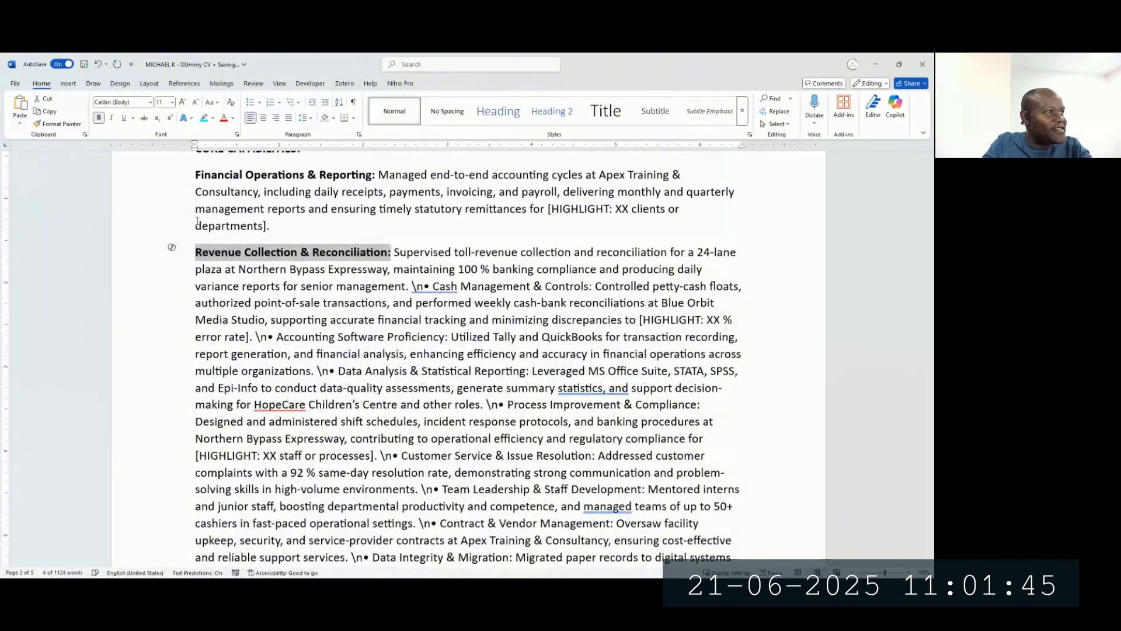
Step: Move the "Cash Management & Controls:" item into its own paragraph and delete the "\n•" marker in front of it
key("Right")
key("Down")
key("Down")
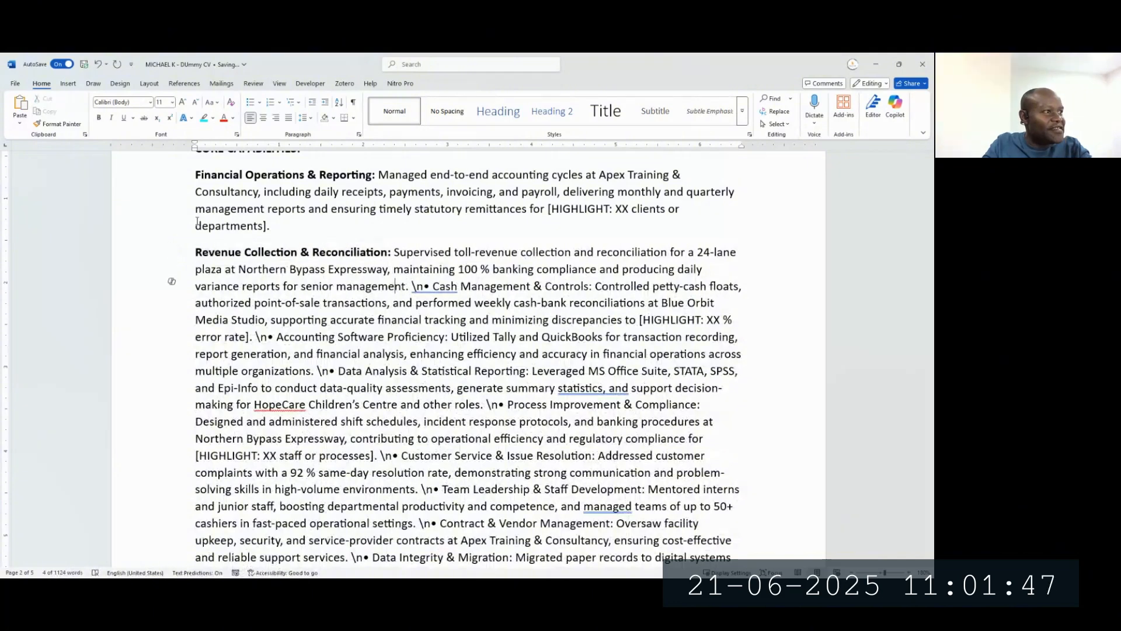
key("Return")
key("shift+Right")
key("shift+Right")
key("shift+Right")
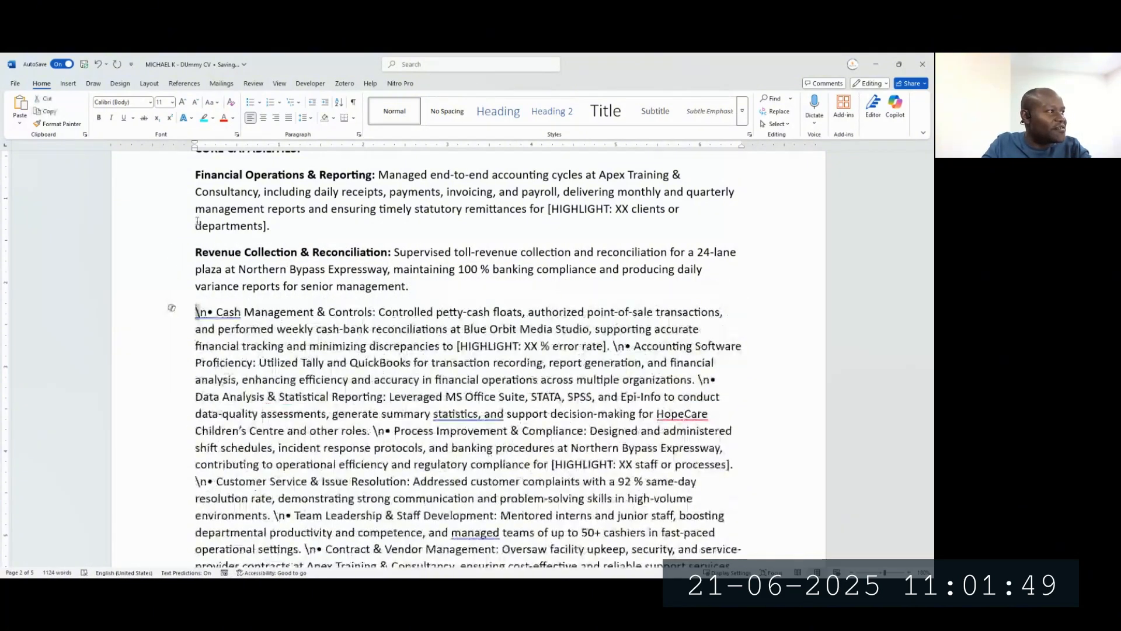
key("Delete")
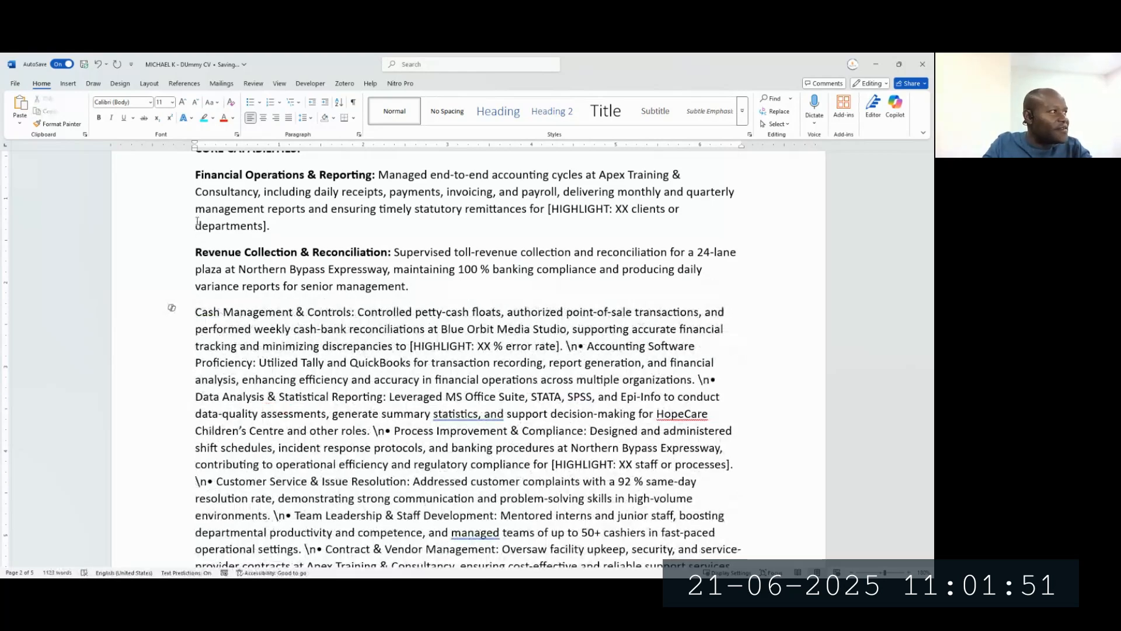
Step: Apply bold to the lead-in "Cash Management & Controls:" at the start of its paragraph
key("ctrl+shift+Right")
key("ctrl+shift+Right")
key("ctrl+shift+Right")
key("ctrl+shift+Right")
key("shift+Right")
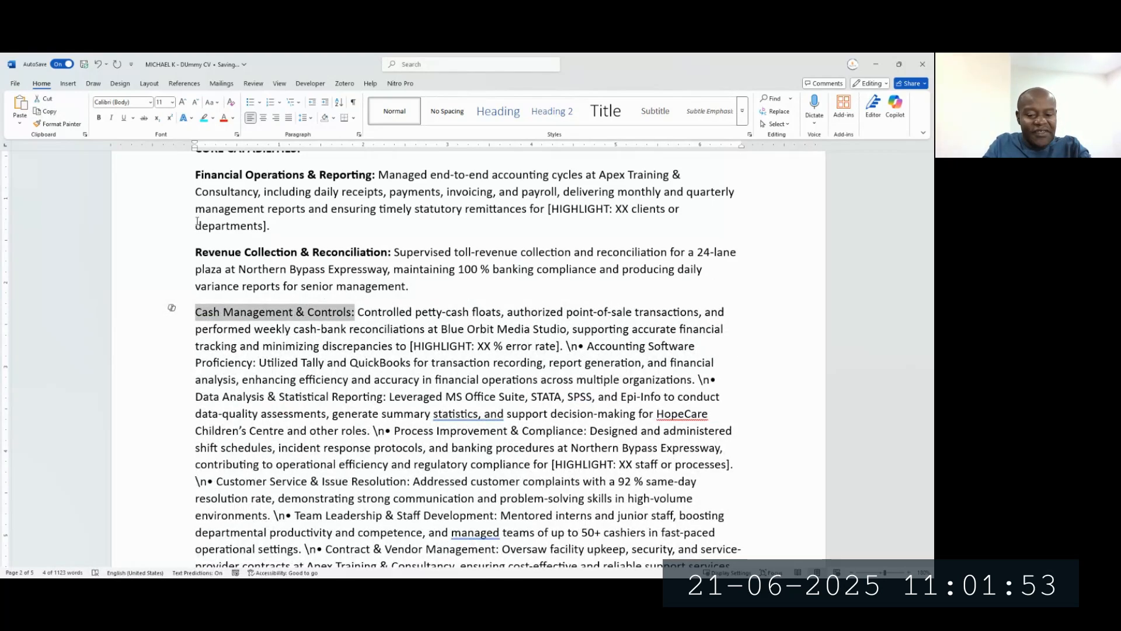
key("ctrl+b")
Step: Break the text before "Accounting Software Proficiency:" into a new paragraph and delete its leading "\n•" marker
key("Down")
key("Down")
key("Down")
key("Up")
key("Right")
key("Right")
key("Right")
key("Right")
key("Right")
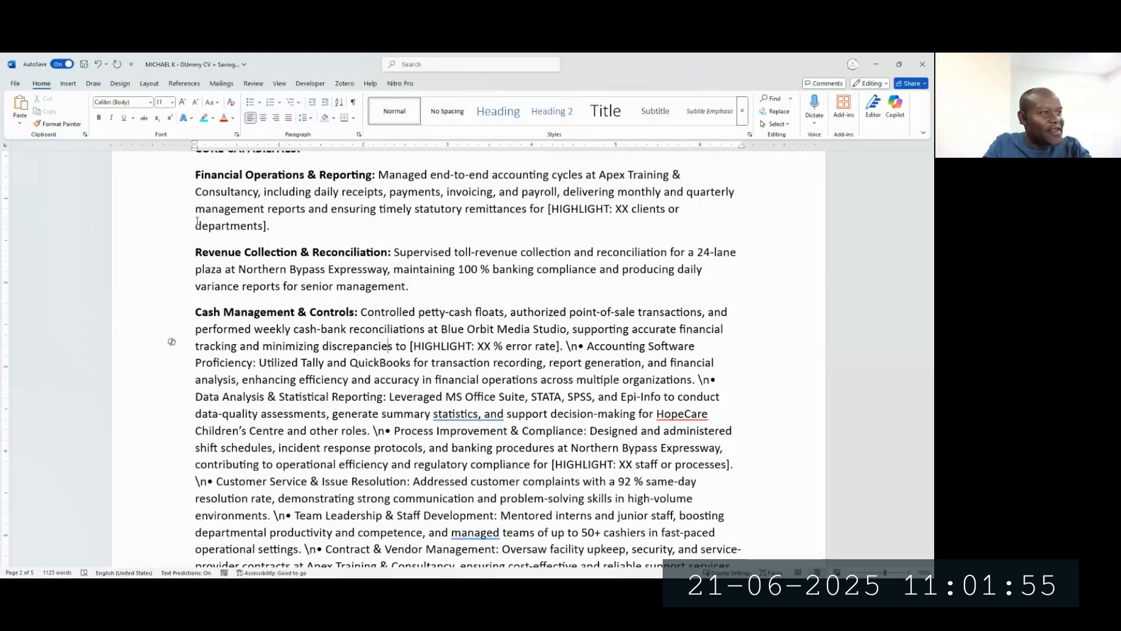
key("Right")
key("Right")
key("Right")
key("Right")
key("Right")
key("Right")
key("Right")
key("Right")
key("Right")
key("Right")
key("Right")
key("Right")
key("Right")
key("Right")
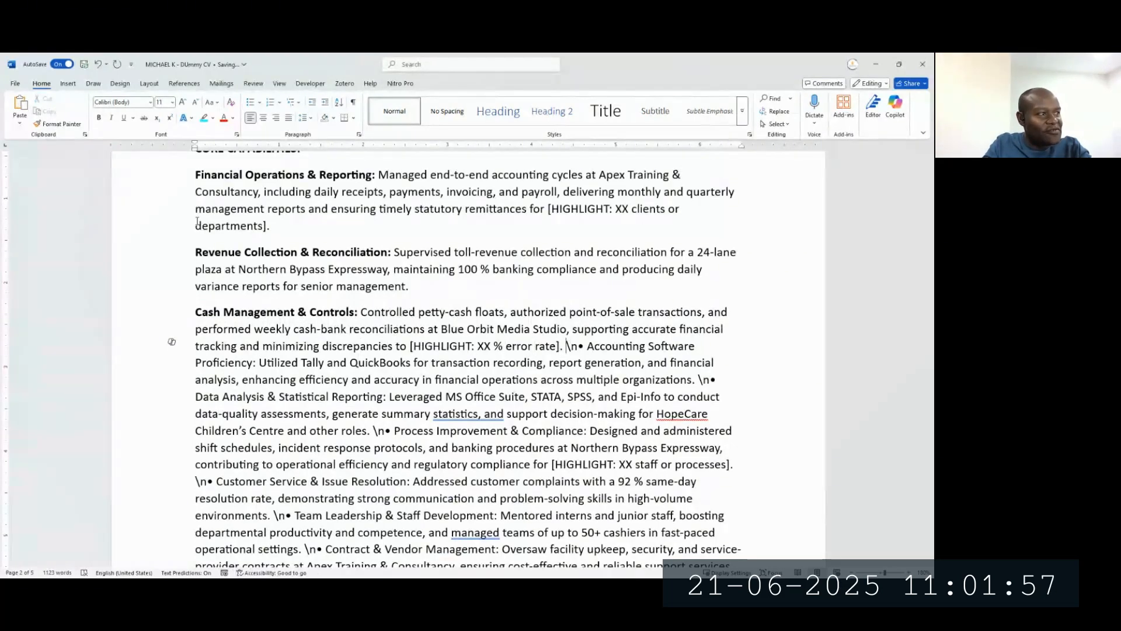
key("Return")
key("shift+Right")
key("shift+Right")
key("shift+Right")
key("shift+Right")
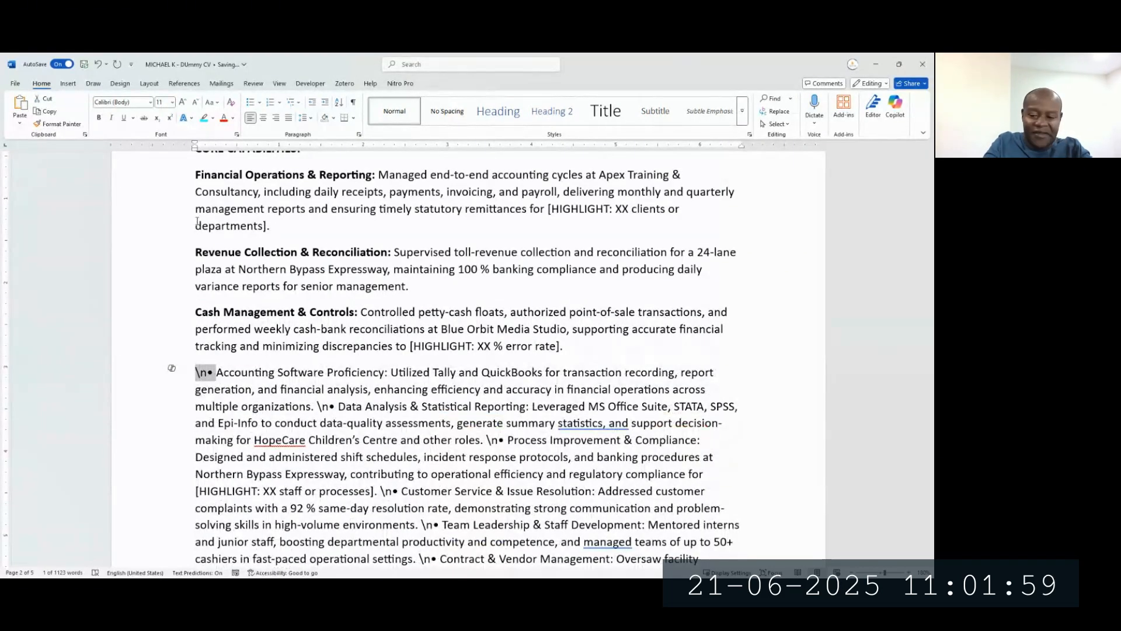
key("Delete")
Step: Make the lead-in "Accounting Software Proficiency:" bold
key("ctrl+shift+Right")
key("ctrl+shift+Right")
key("ctrl+shift+Right")
key("shift+Right")
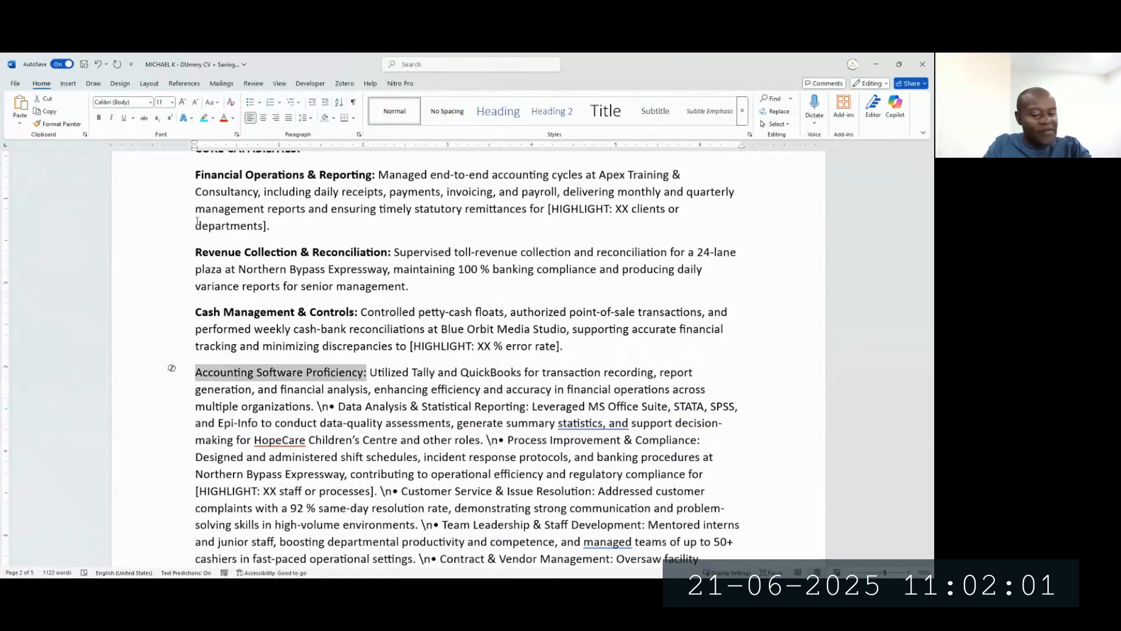
key("ctrl+b")
Step: Put the "Data Analysis & Statistical Reporting:" item in its own paragraph and remove its leading "\n•" marker
key("Down")
key("Down")
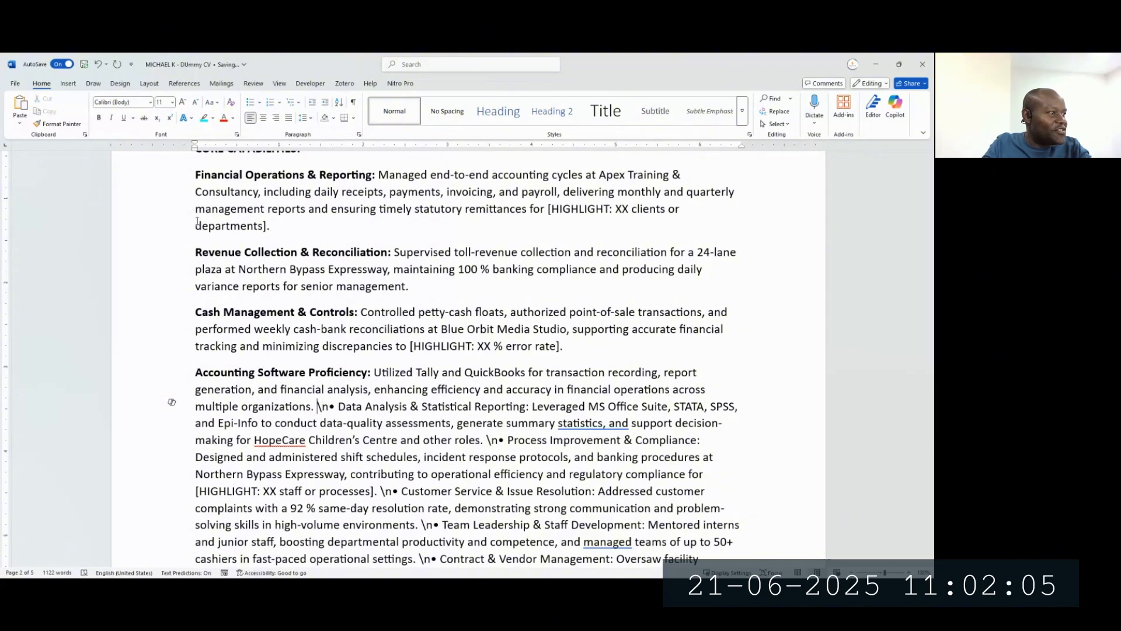
key("Return")
key("shift+Right")
key("shift+Right")
key("shift+Right")
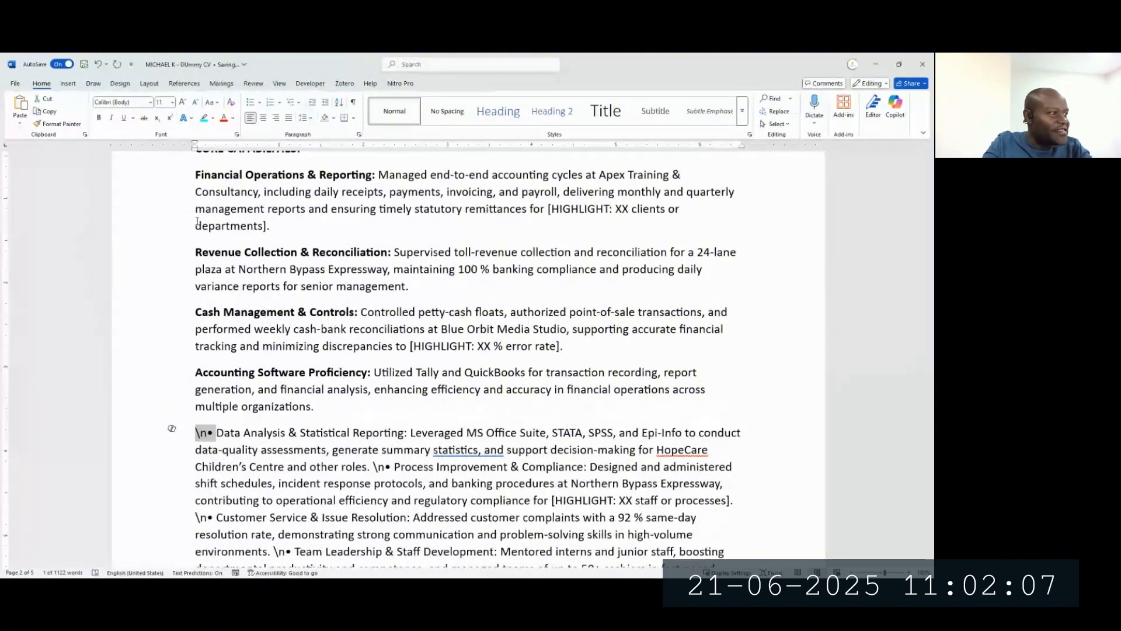
key("Delete")
Step: Apply bold to the lead-in "Data Analysis & Statistical Reporting:"
key("ctrl+shift+Right")
key("ctrl+shift+Right")
key("ctrl+shift+Right")
key("ctrl+shift+Right")
key("ctrl+shift+Right")
key("ctrl+shift+Right")
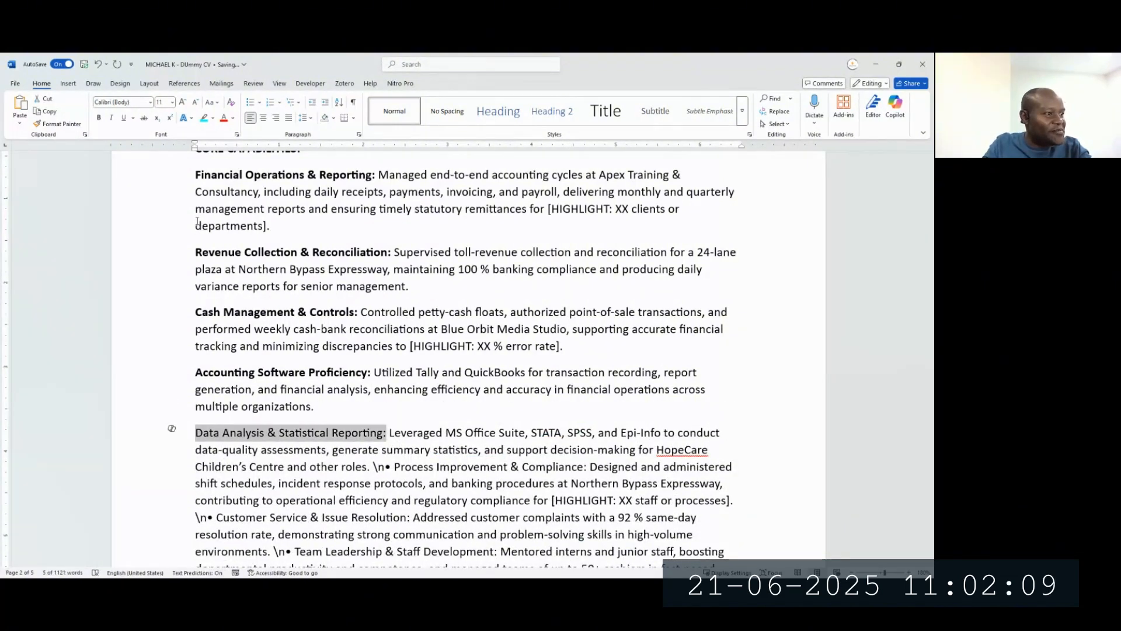
key("ctrl+b")
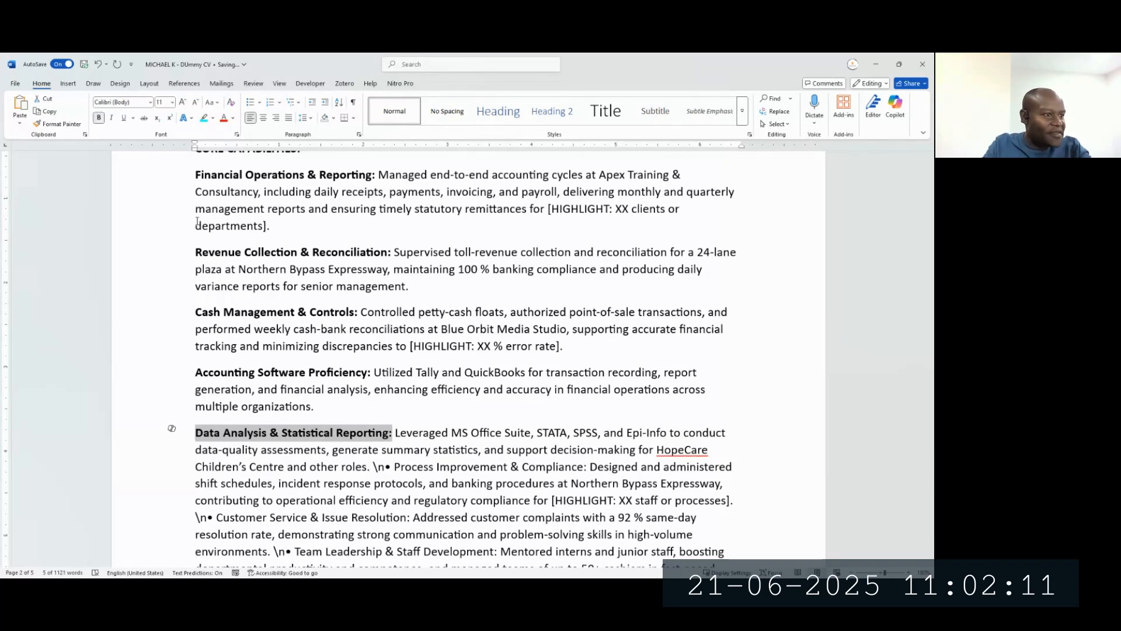
Step: Start a new paragraph at "Process Improvement & Compliance:" and delete the "\n•" marker in front of it
key("Down")
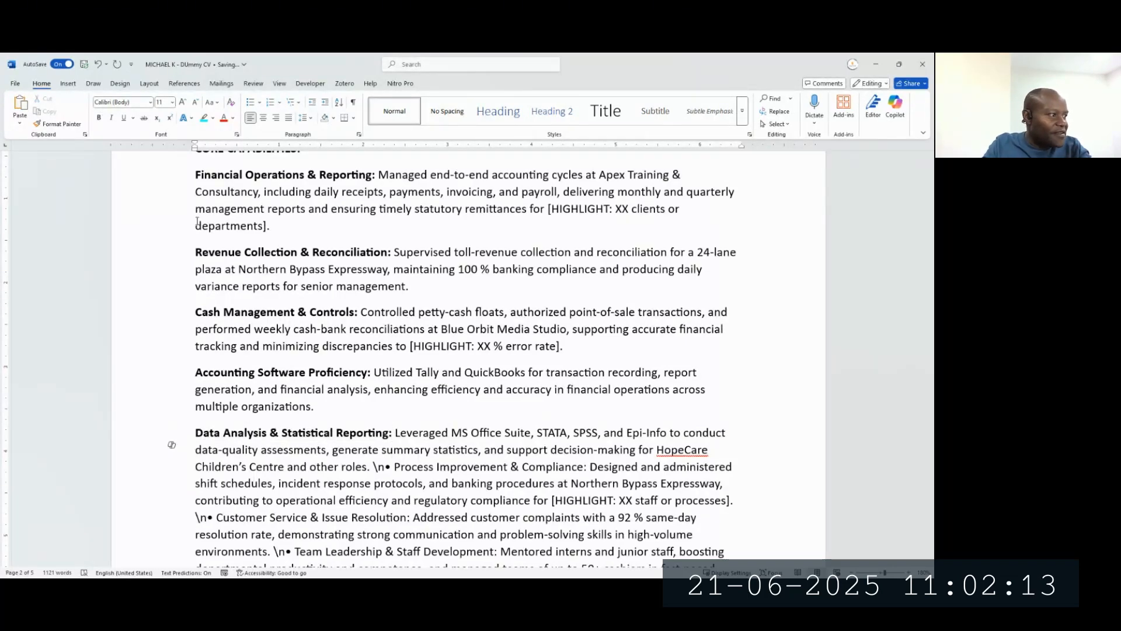
key("Left")
key("Left")
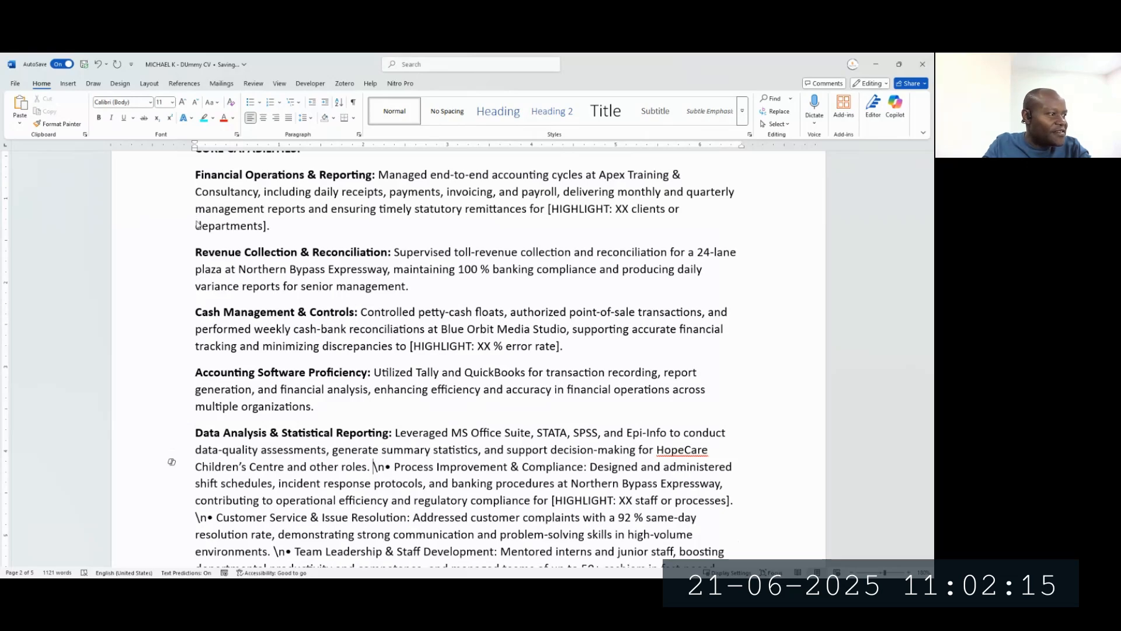
key("Return")
key("shift+Right")
key("shift+Right")
key("shift+Right")
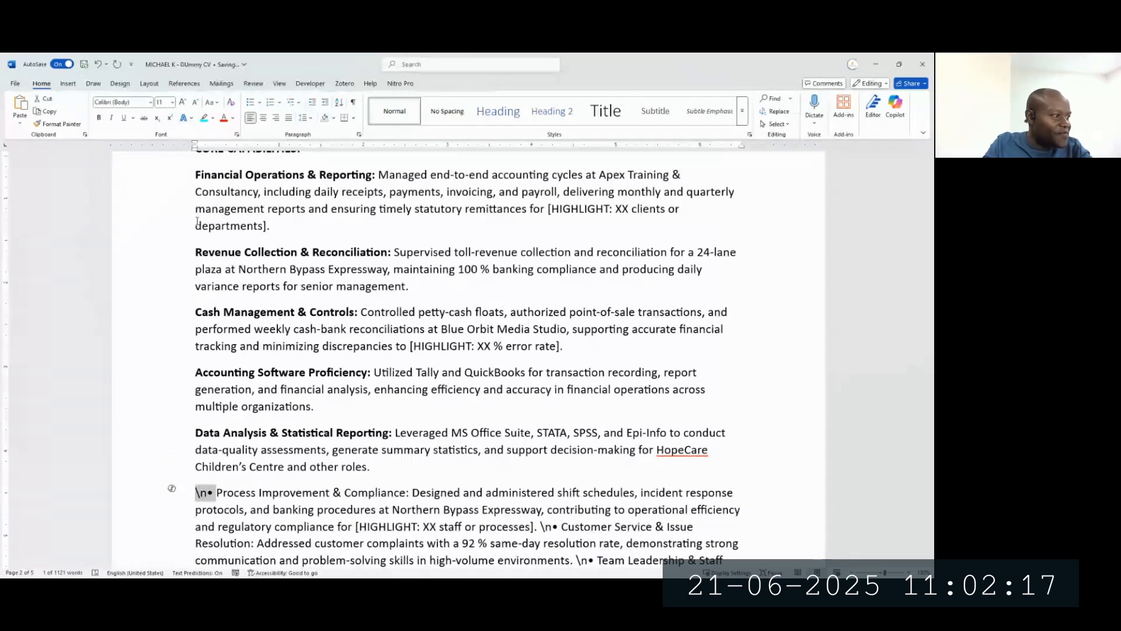
key("Delete")
key("Delete")
Step: Make the lead-in "Process Improvement & Compliance:" bold
key("ctrl+shift+Right")
key("ctrl+shift+Right")
key("ctrl+shift+Right")
key("ctrl+shift+Right")
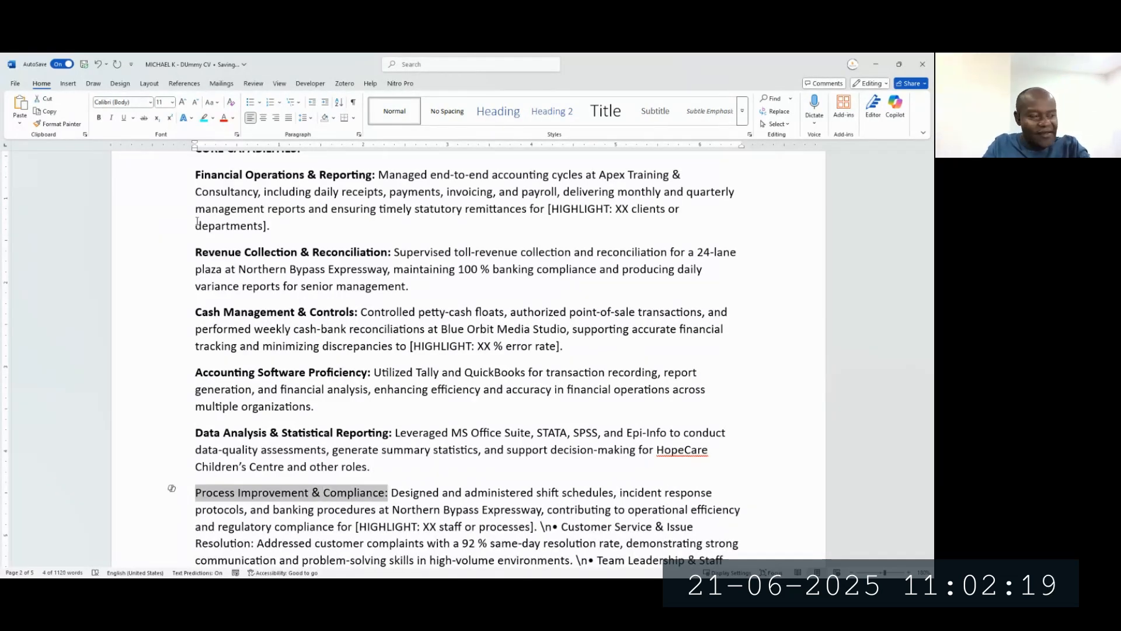
key("ctrl+b")
Step: Split the "Customer Service & Issue Resolution:" item into its own paragraph and remove its leading "\n•" marker
key("Right")
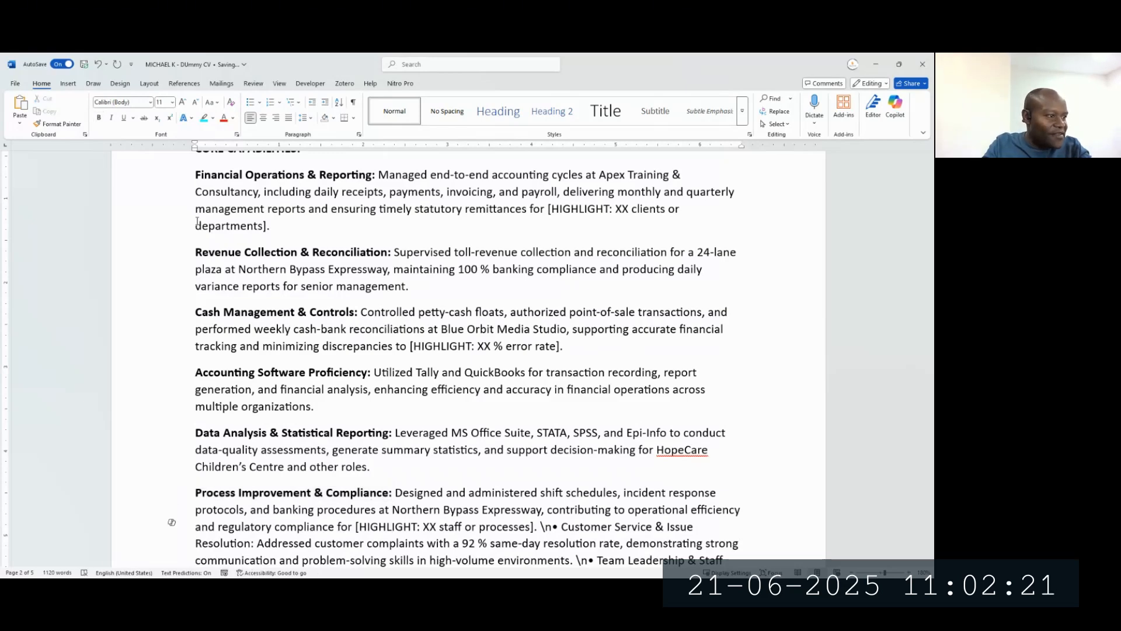
key("ctrl+Right")
key("ctrl+Right")
key("ctrl+Right")
key("ctrl+Right")
key("ctrl+Right")
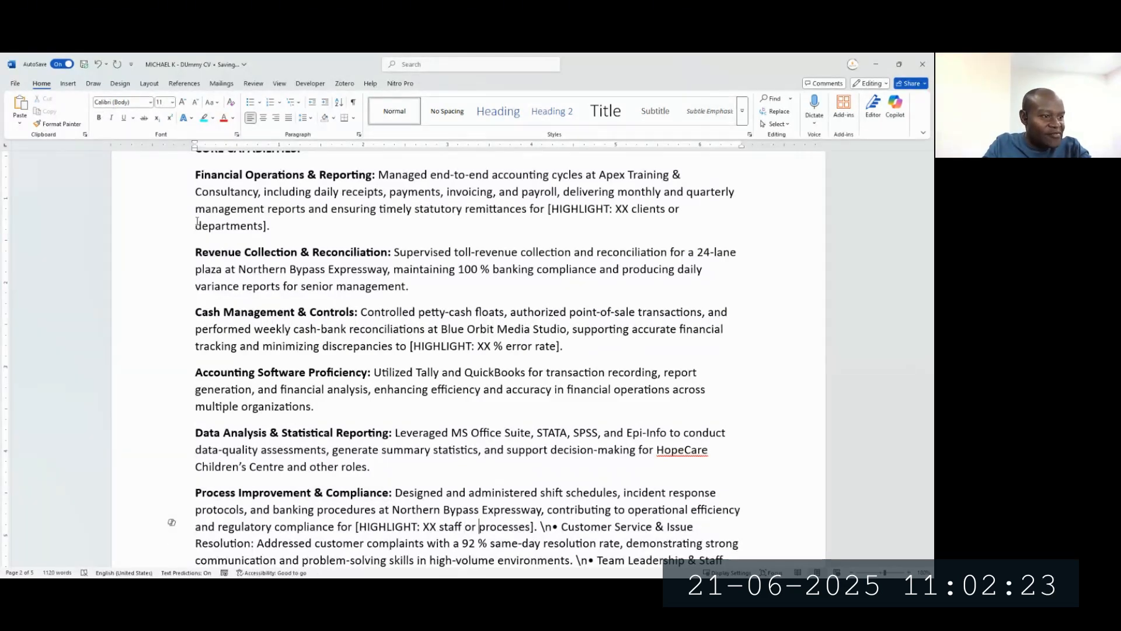
key("Return")
key("shift+Right")
key("shift+Right")
key("shift+Right")
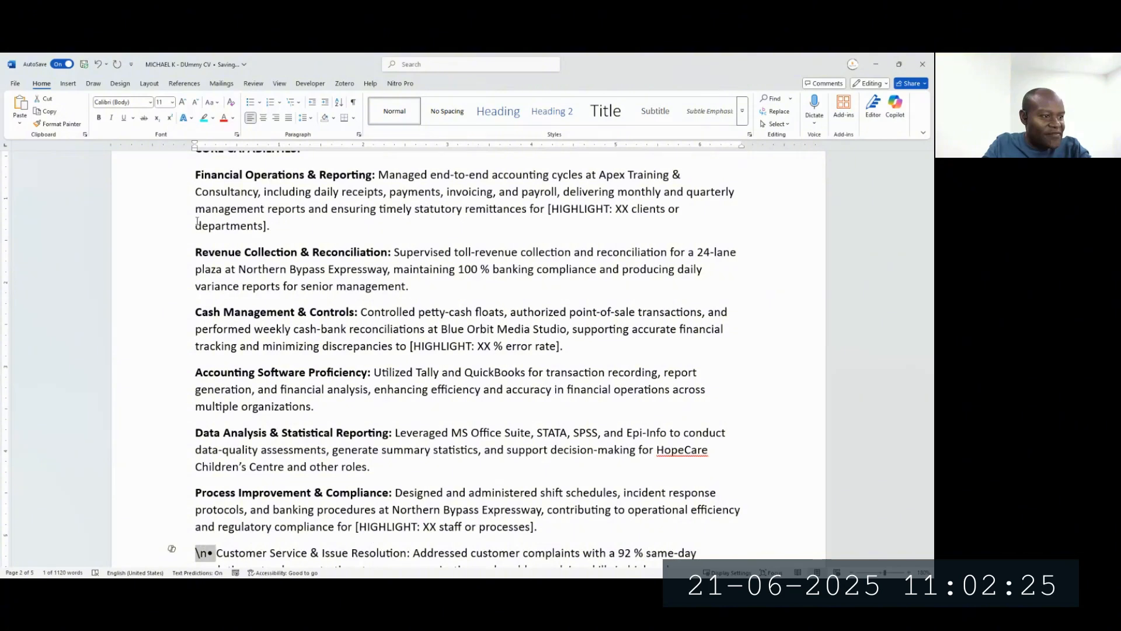
key("Delete")
Step: Apply bold to the lead-in "Customer Service & Issue Resolution:" at the start of its paragraph
key("shift+Right")
key("shift+Right")
key("shift+Right")
key("shift+Right")
key("shift+Right")
key("shift+Right")
key("shift+Right")
key("shift+Right")
key("shift+Right")
key("shift+Right")
key("shift+Right")
key("shift+Right")
key("shift+Right")
key("shift+Right")
key("shift+Right")
key("shift+Right")
key("shift+Right")
key("shift+Right")
key("shift+Right")
key("shift+Right")
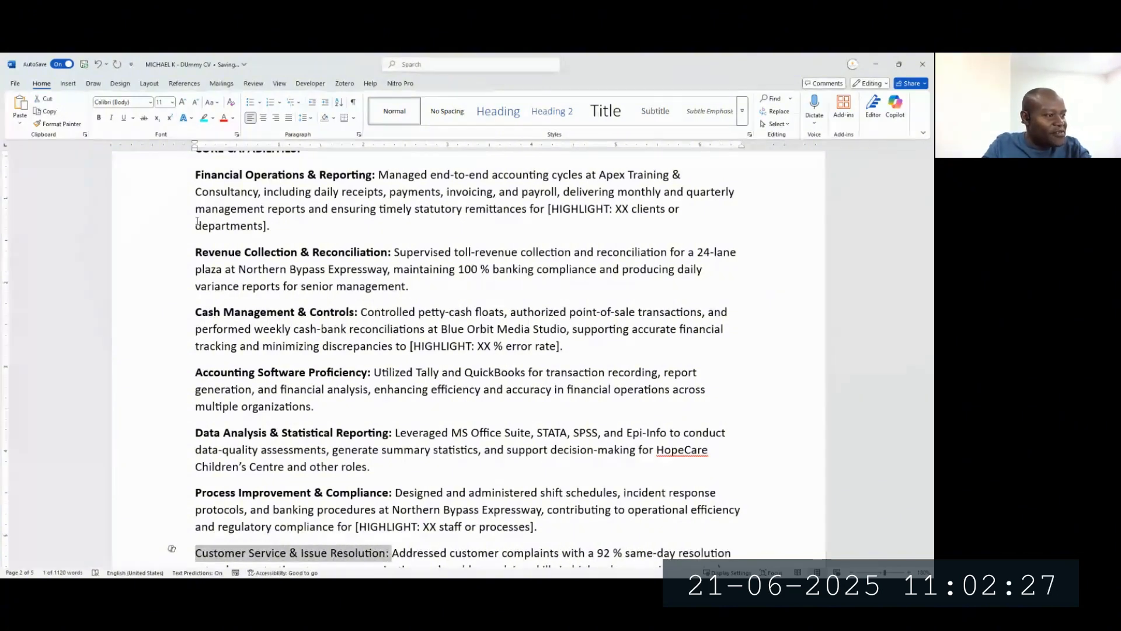
key("ctrl+b")
scroll(196, 221, "down", 1)
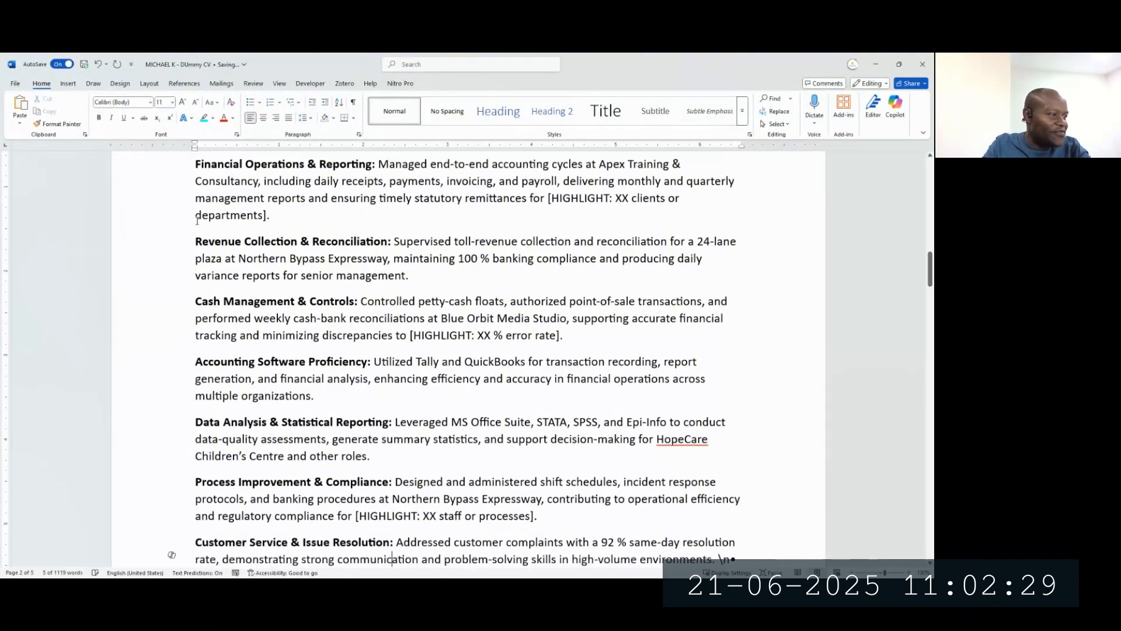
Step: Start a new paragraph at "Team Leadership & Staff Development:" and delete the "\n•" marker in front of it
key("Left")
key("Left")
key("Left")
key("Left")
key("Left")
key("Left")
key("Left")
key("Left")
key("Left")
key("Left")
key("Left")
key("Left")
key("Left")
key("Left")
key("Left")
key("Left")
key("Left")
key("Left")
key("Left")
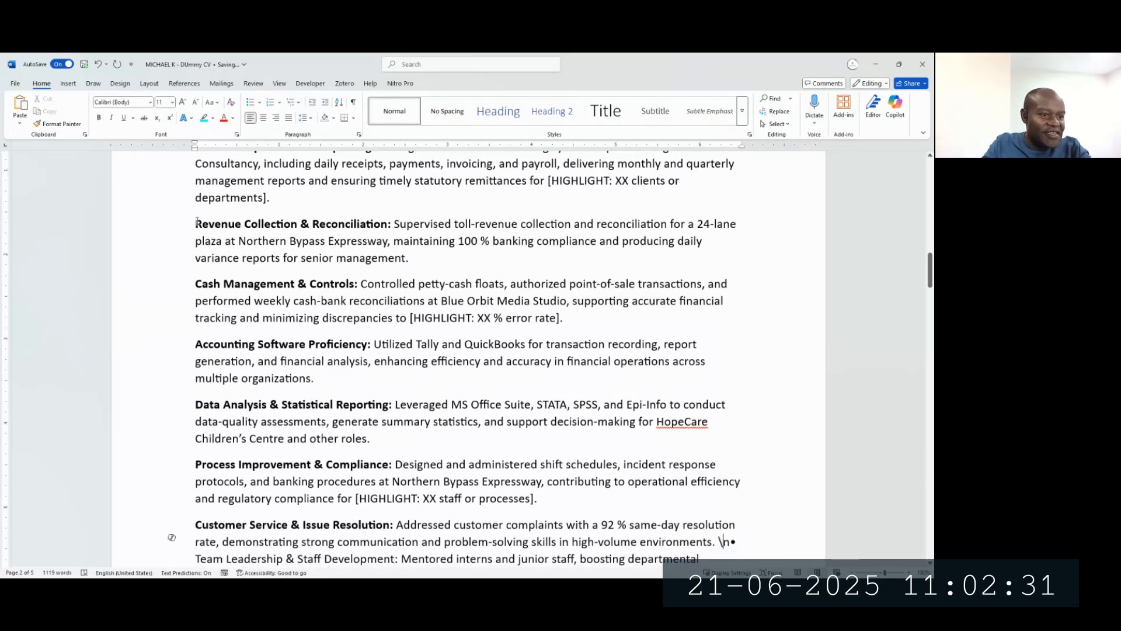
key("Return")
key("ctrl+shift+Right")
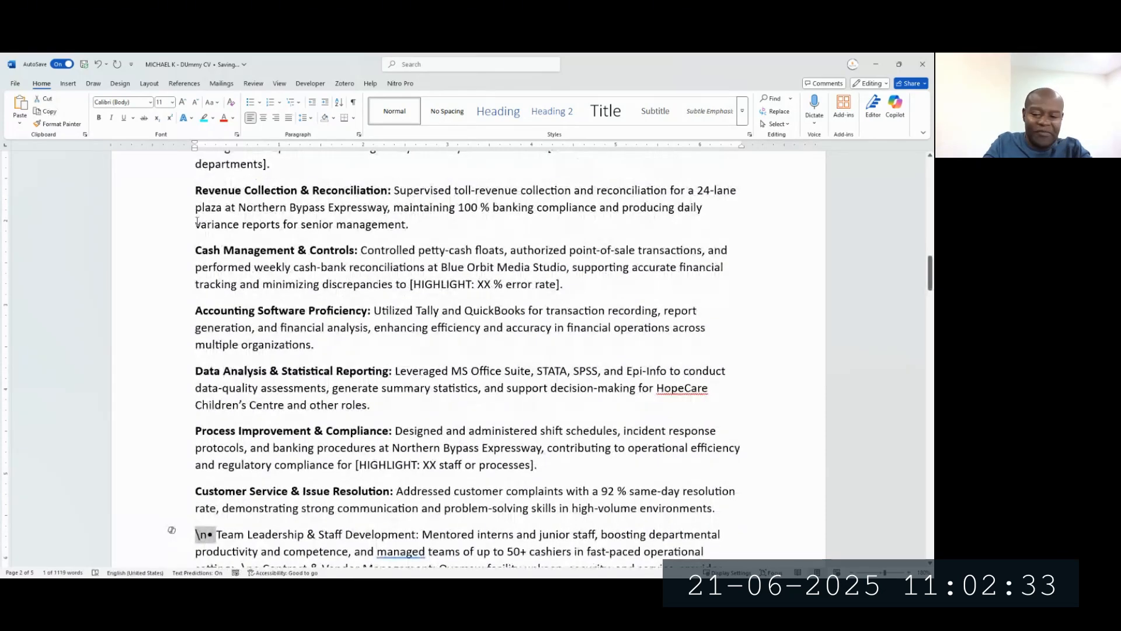
key("Delete")
Step: Make the lead-in "Team Leadership & Staff Development:" bold
key("ctrl+shift+Right")
key("ctrl+shift+Right")
key("ctrl+shift+Right")
key("ctrl+shift+Right")
key("ctrl+shift+Right")
key("ctrl+shift+Right")
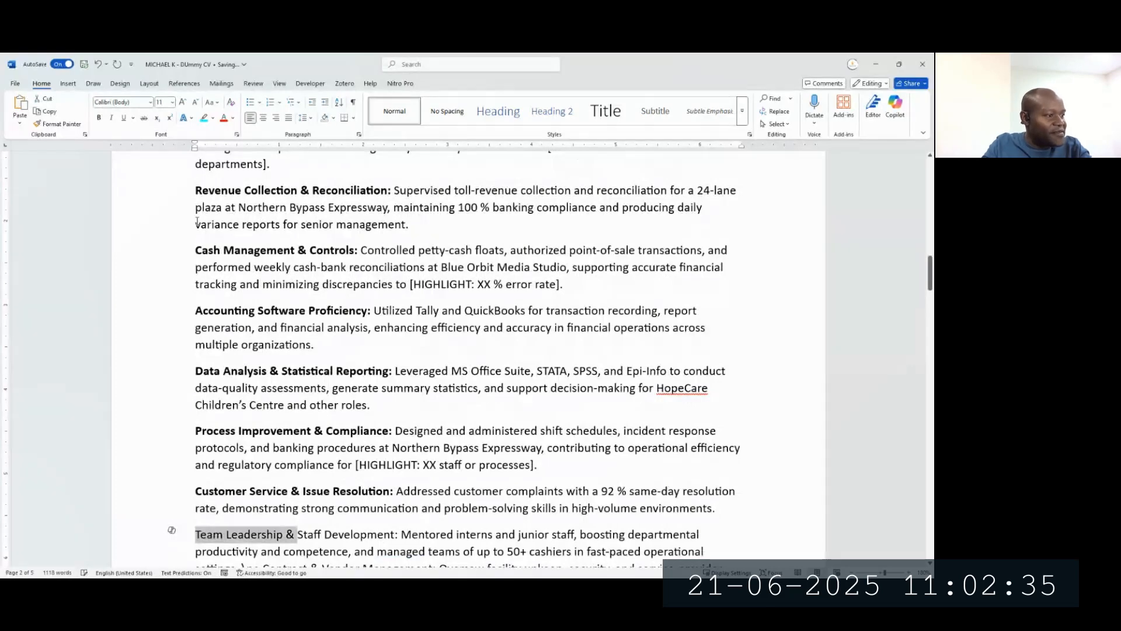
key("ctrl+b")
Step: Split the "Contract & Vendor Management:" item into its own paragraph and remove its leading "\n•" marker
key("Down")
key("Down")
key("Down")
key("Down")
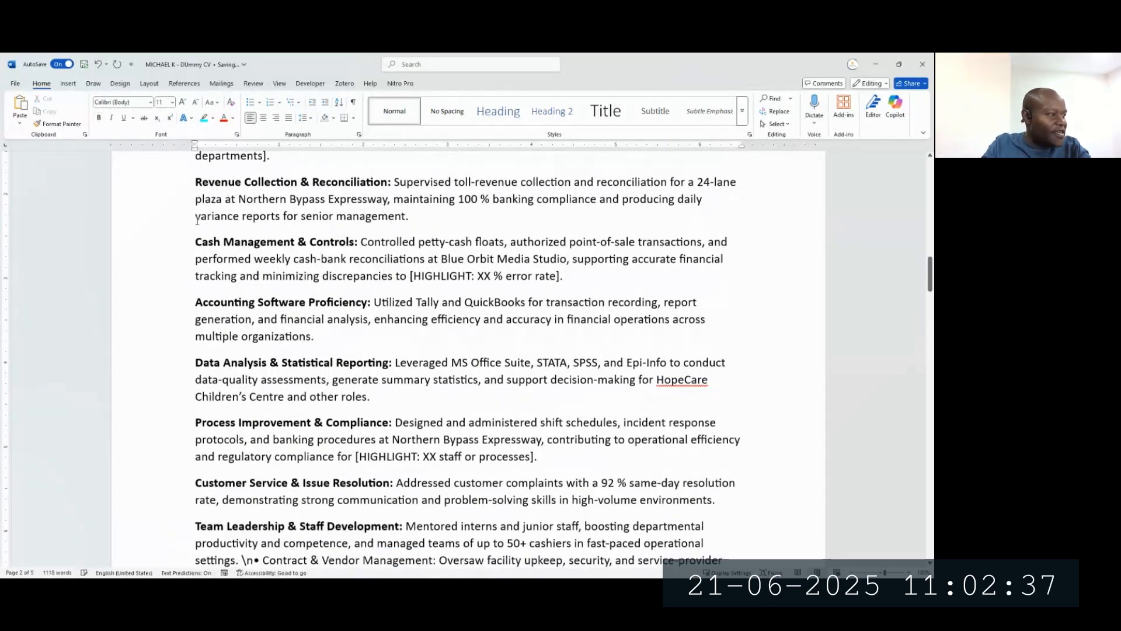
key("Up")
key("Up")
key("ctrl+Left")
key("ctrl+Left")
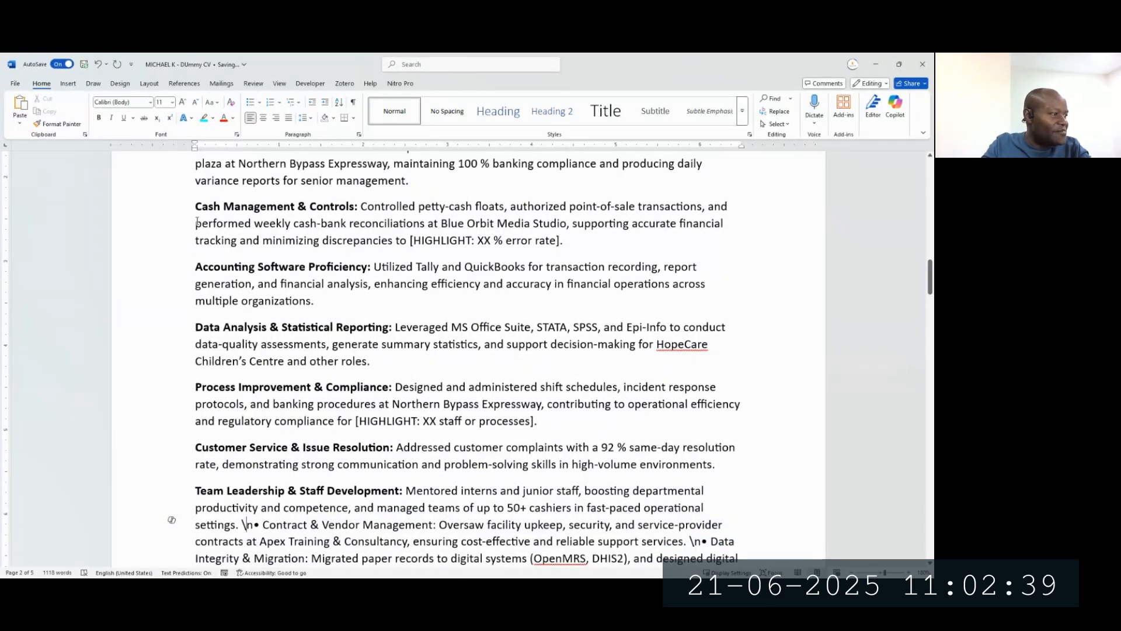
key("Return")
key("shift+Right")
key("shift+Right")
key("shift+Right")
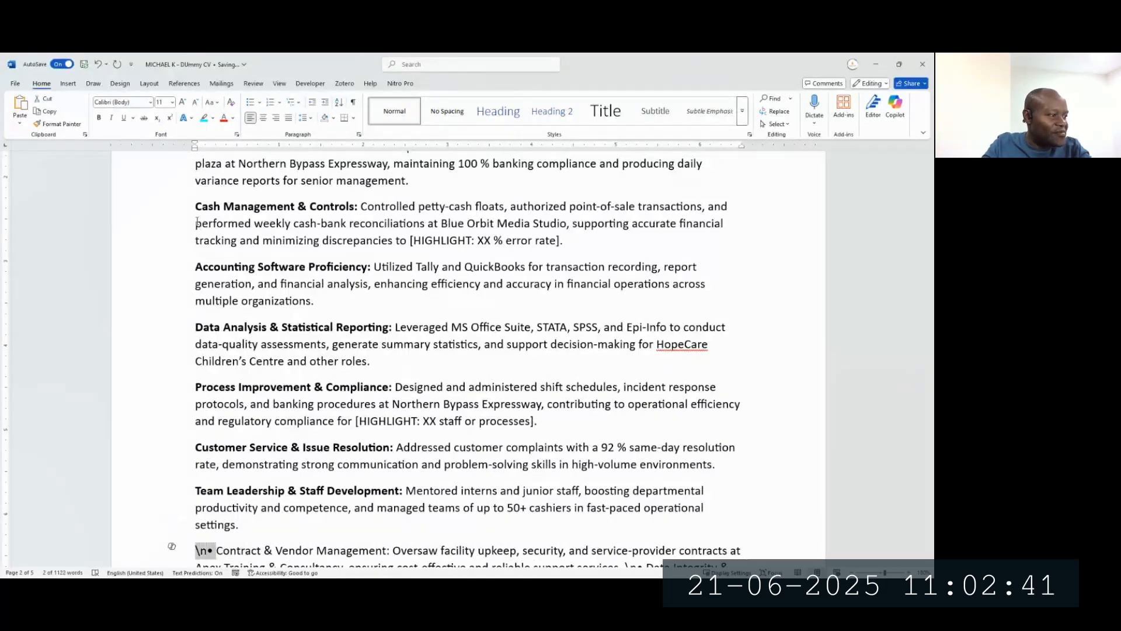
key("Delete")
Step: Apply bold to the lead-in "Contract & Vendor Management:" at the start of its paragraph
key("ctrl+shift+Right")
key("ctrl+shift+Right")
key("ctrl+shift+Right")
key("ctrl+shift+Right")
key("ctrl+shift+Right")
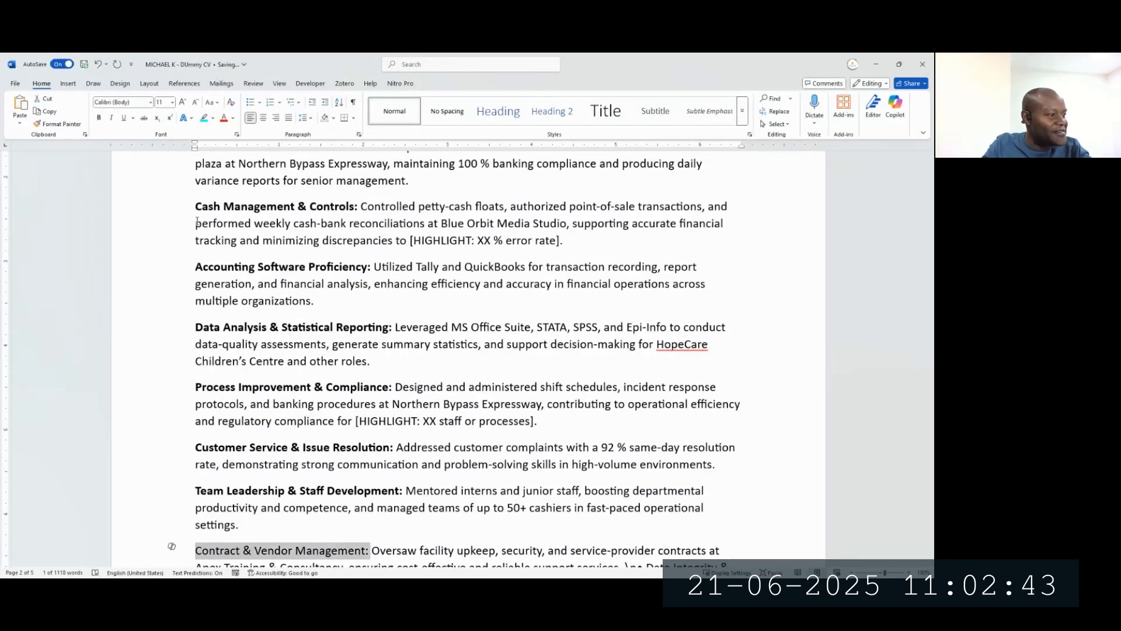
key("ctrl+b")
Step: Start a new paragraph at "Data Integrity & Migration:" and delete the "\n•" marker in front of it
key("Down")
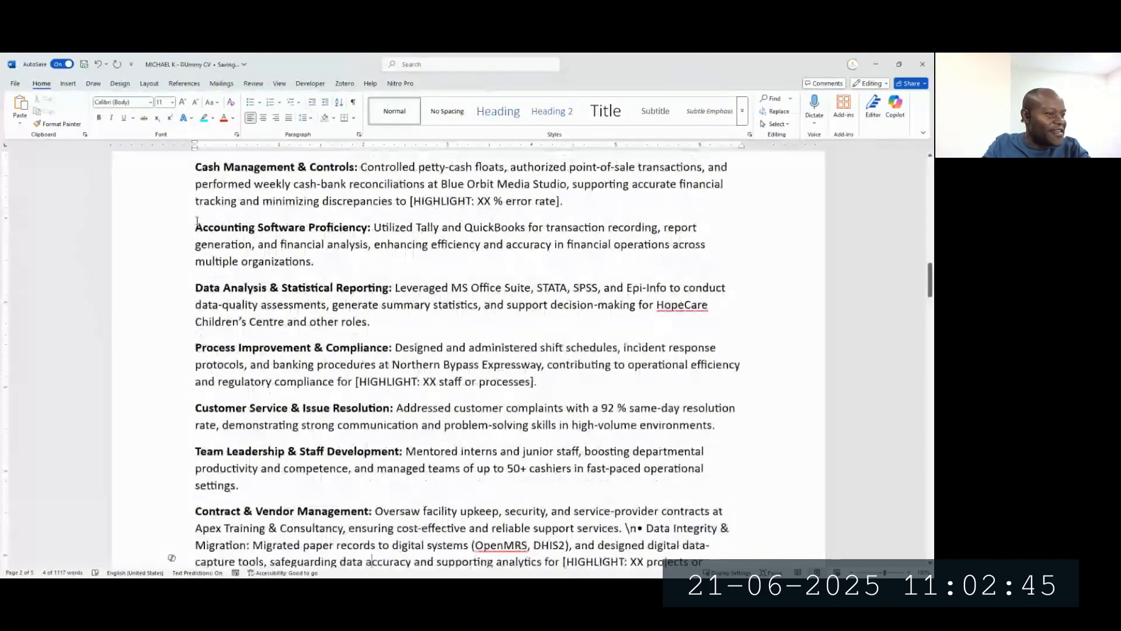
key("ctrl+Right")
key("ctrl+Right")
key("ctrl+Right")
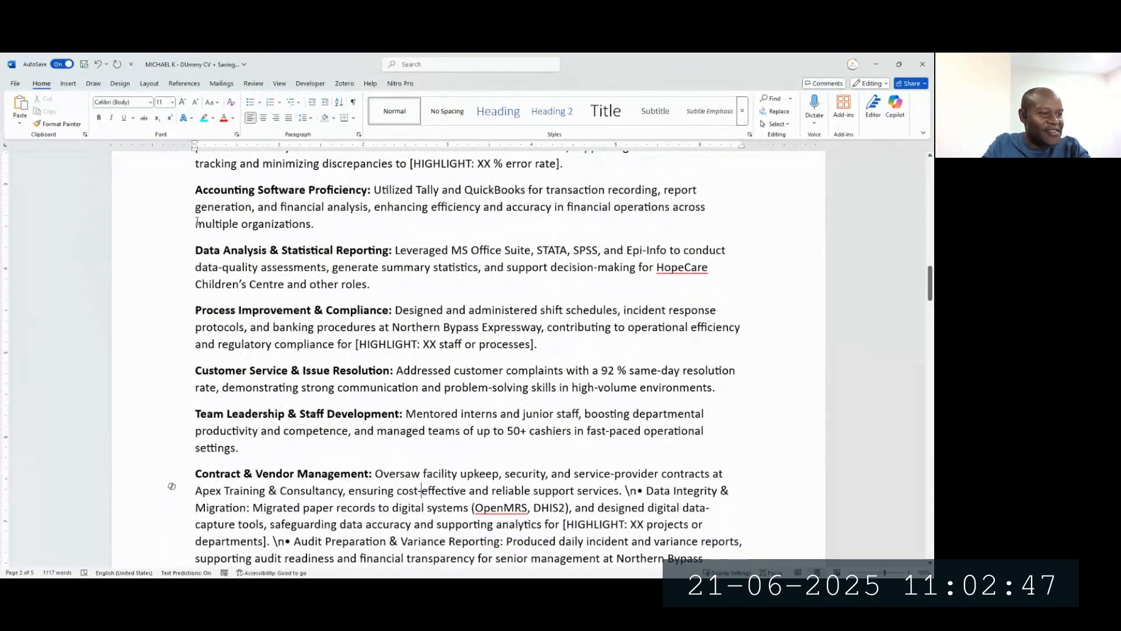
key("ctrl+Right")
key("ctrl+Right")
key("Return")
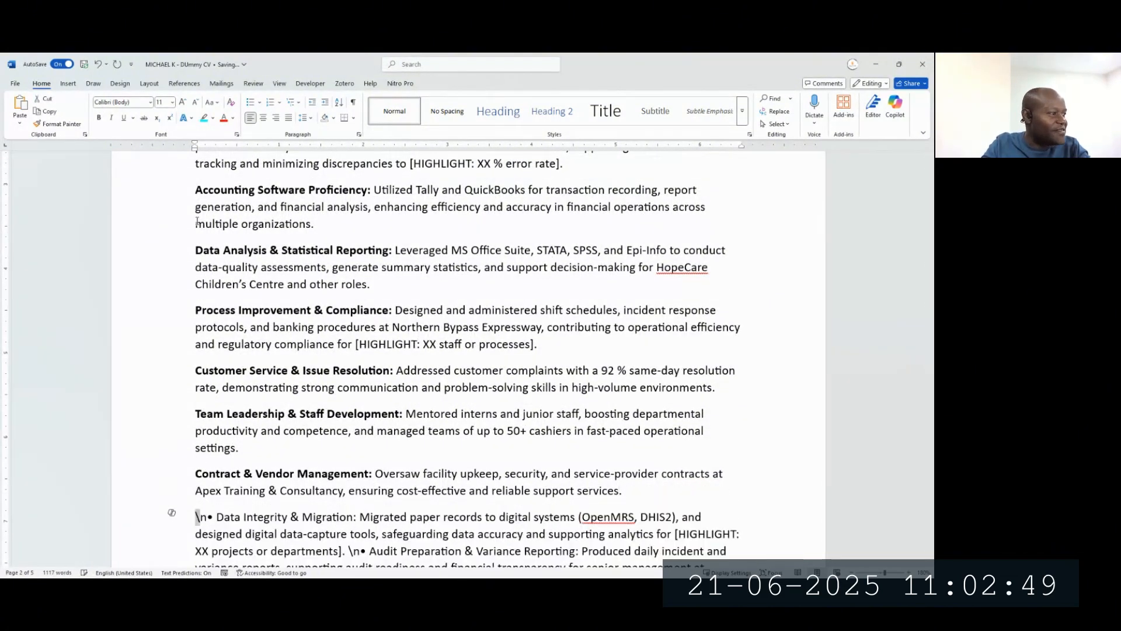
key("shift+Right")
key("shift+Right")
key("shift+Right")
key("shift+Right")
key("Delete")
Step: Make the lead-in "Data Integrity & Migration:" bold
key("ctrl+shift+Right")
key("ctrl+shift+Right")
key("ctrl+shift+Right")
key("ctrl+shift+Right")
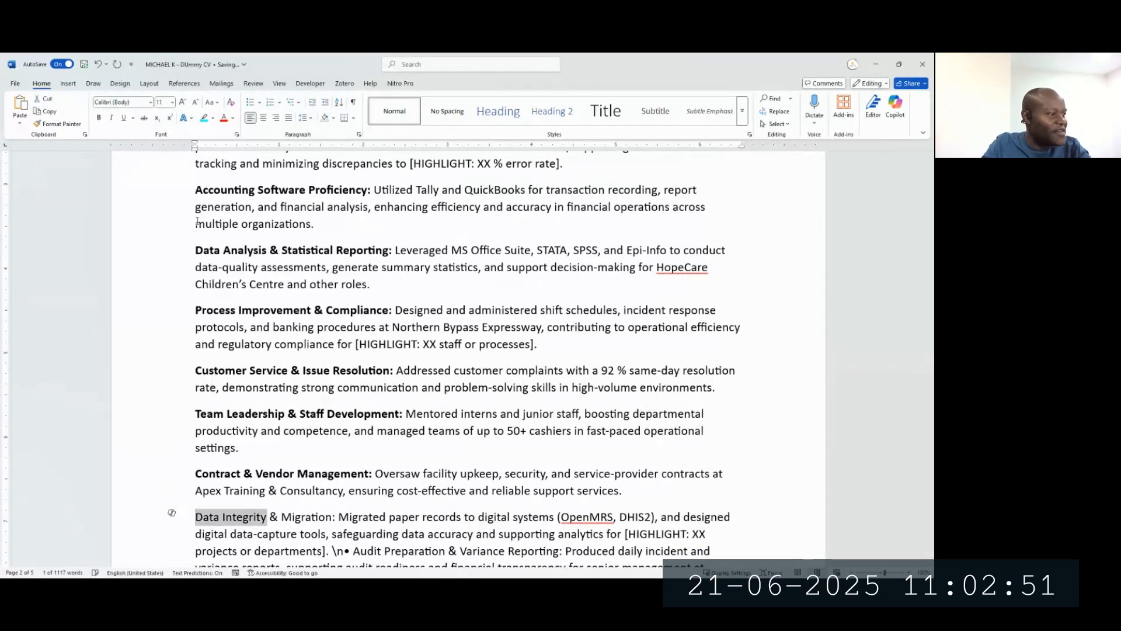
key("ctrl+b")
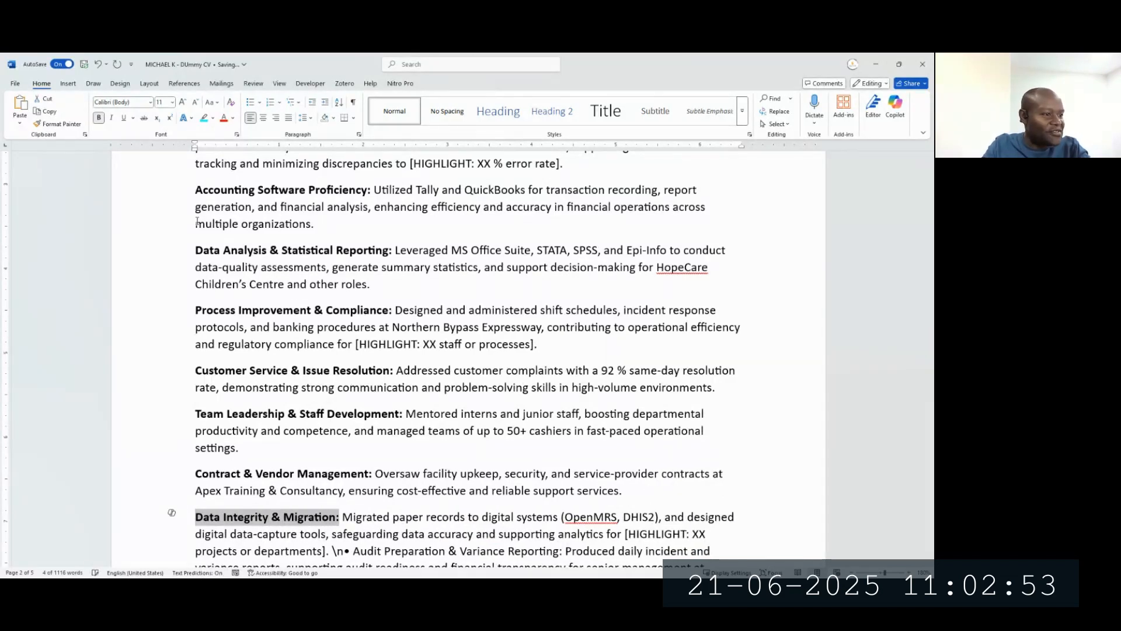
Step: Split the "Audit Preparation & Variance Reporting:" item into its own paragraph and remove its leading "\n•" marker
left_click(197, 221)
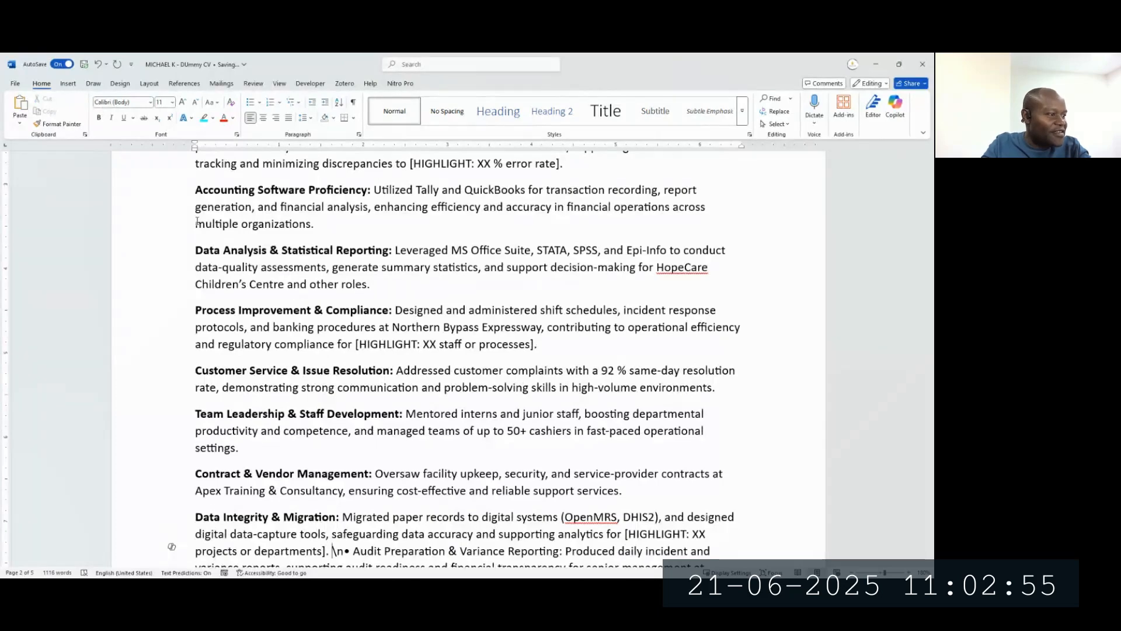
key("Return")
key("shift+Right")
key("shift+Right")
key("shift+Right")
key("shift+Right")
key("Delete")
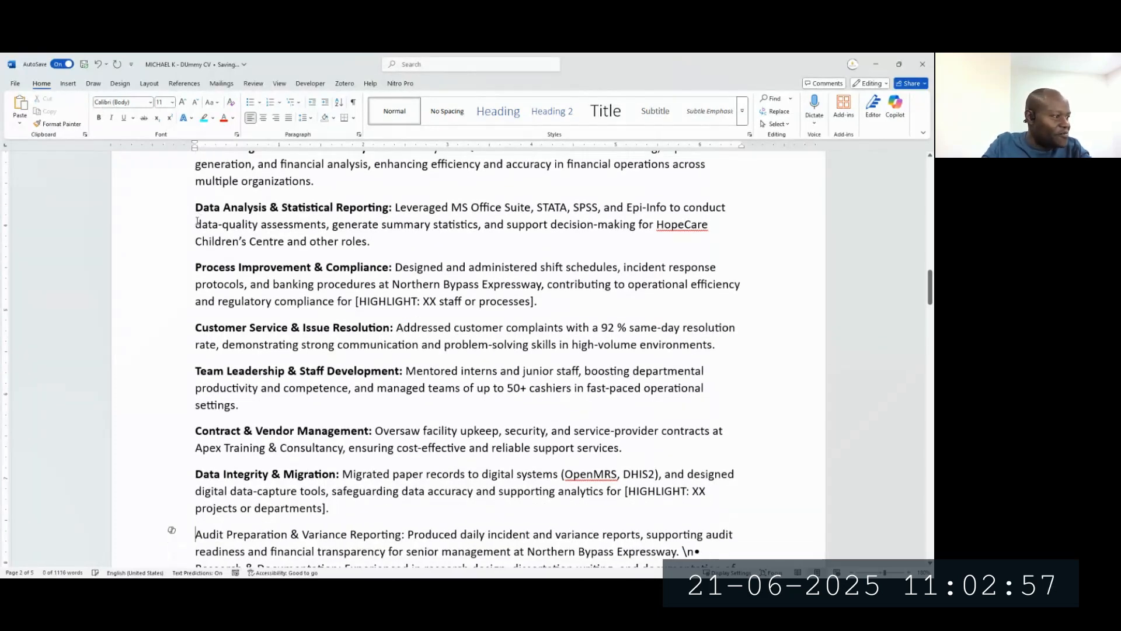
Step: Apply bold to the lead-in "Audit Preparation & Variance Reporting:" at the start of its paragraph
key("ctrl+shift+Right")
key("ctrl+shift+Right")
key("ctrl+shift+Right")
key("ctrl+shift+Right")
key("ctrl+shift+Right")
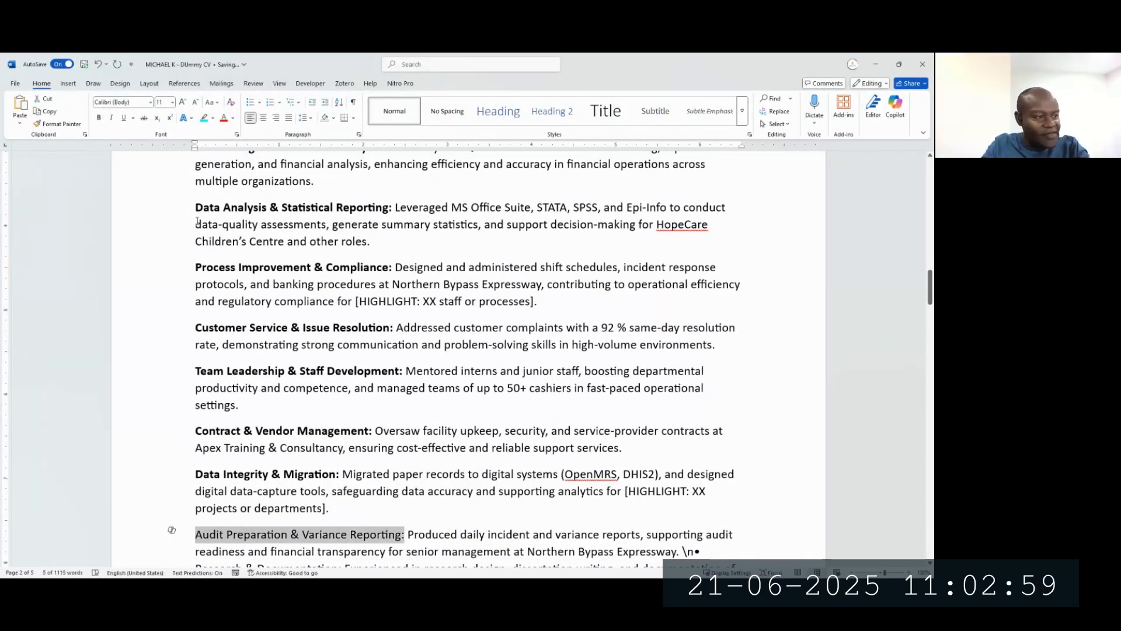
key("ctrl+b")
Step: Start a new paragraph at "Research & Documentation:" and delete the "\n•" marker in front of it
key("Down")
key("Down")
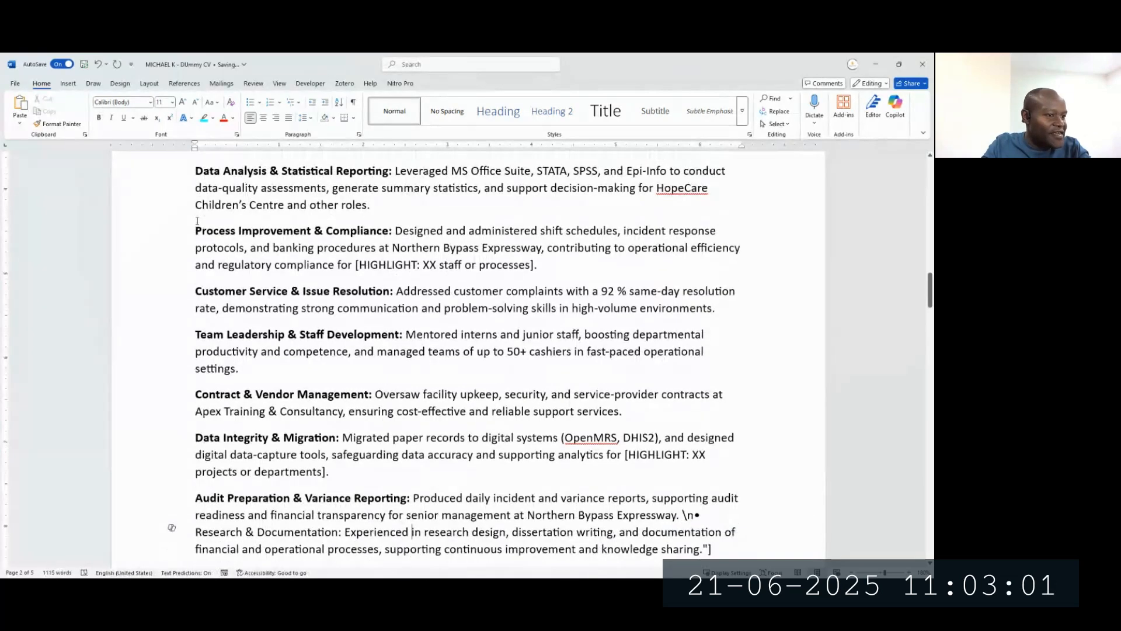
key("Left")
key("Left")
key("Left")
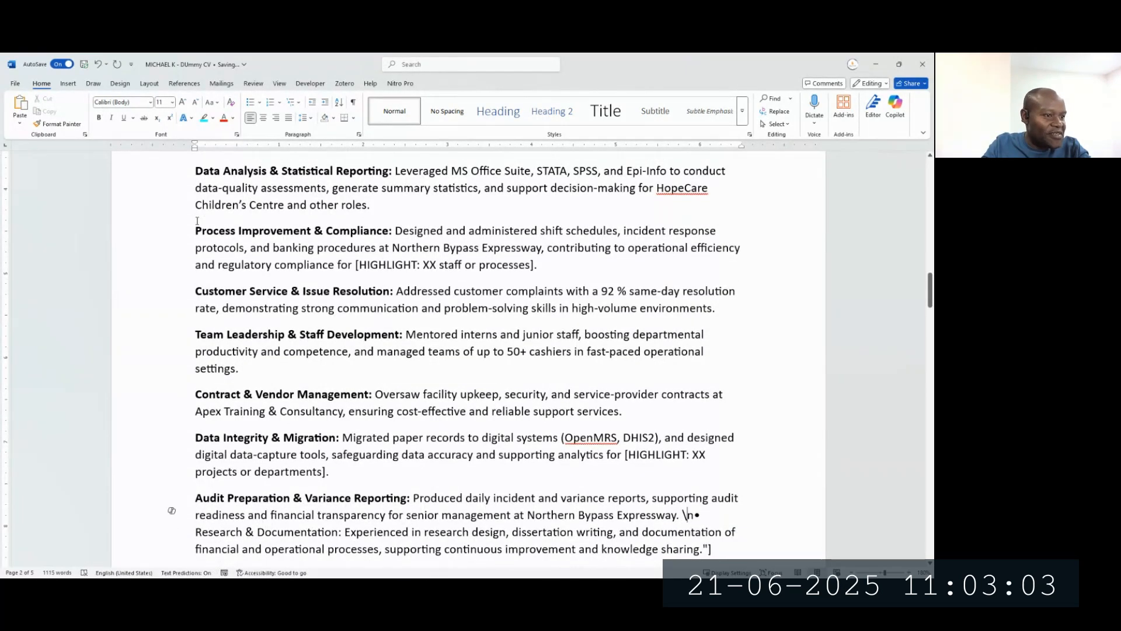
key("Return")
key("shift+Right")
key("shift+Right")
key("shift+Right")
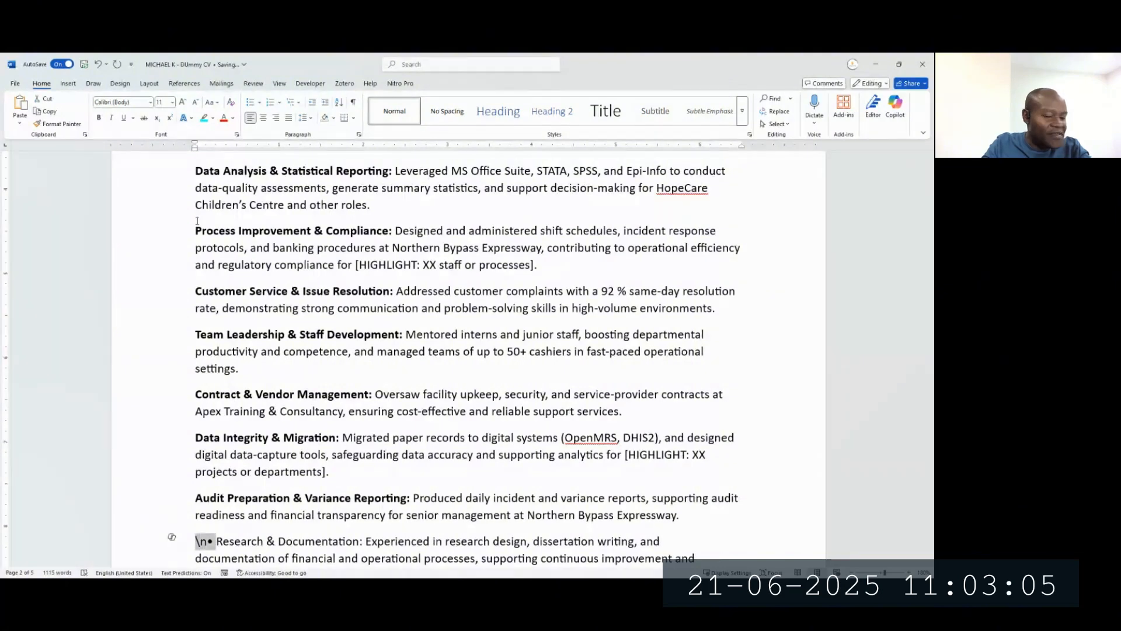
key("Delete")
Step: Make the lead-in "Research & Documentation:" bold
key("ctrl+shift+Right")
key("ctrl+shift+Right")
key("ctrl+shift+Right")
key("ctrl+shift+Right")
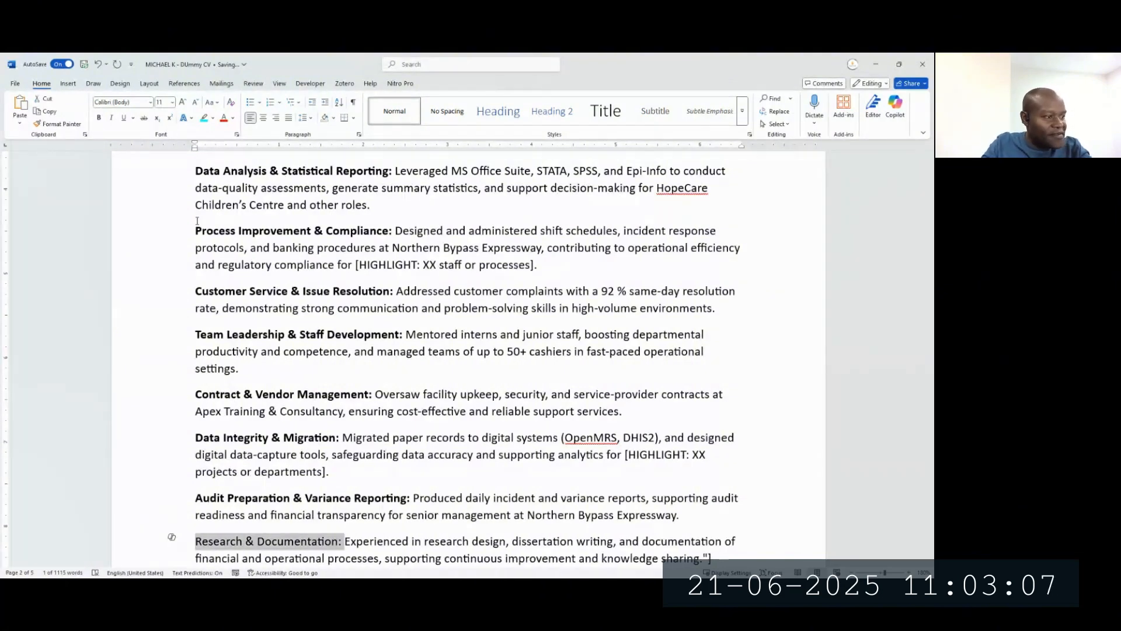
key("ctrl+b")
Step: Delete the stray closing square bracket after "knowledge sharing." at the end of the Research & Documentation paragraph
scroll(197, 221, "down", 5)
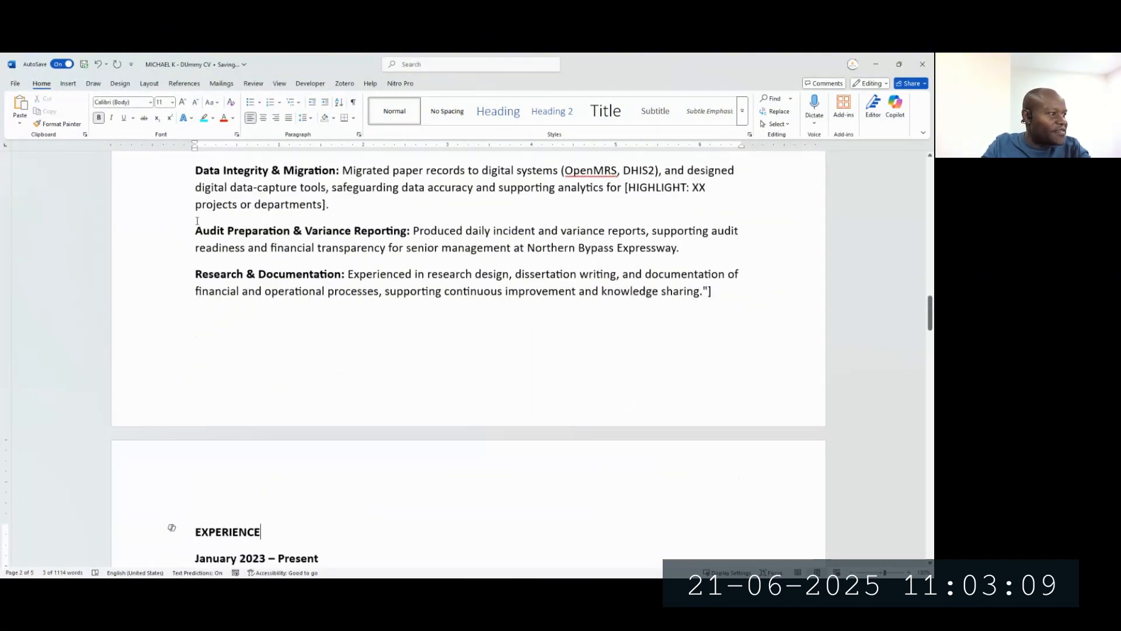
key("End")
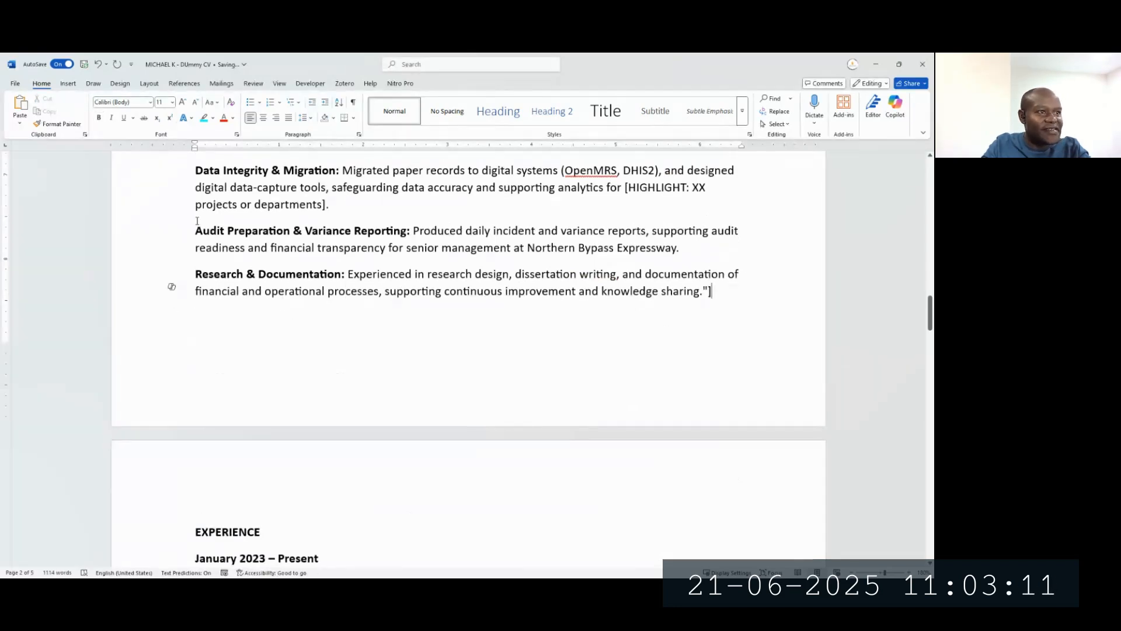
key("BackSpace")
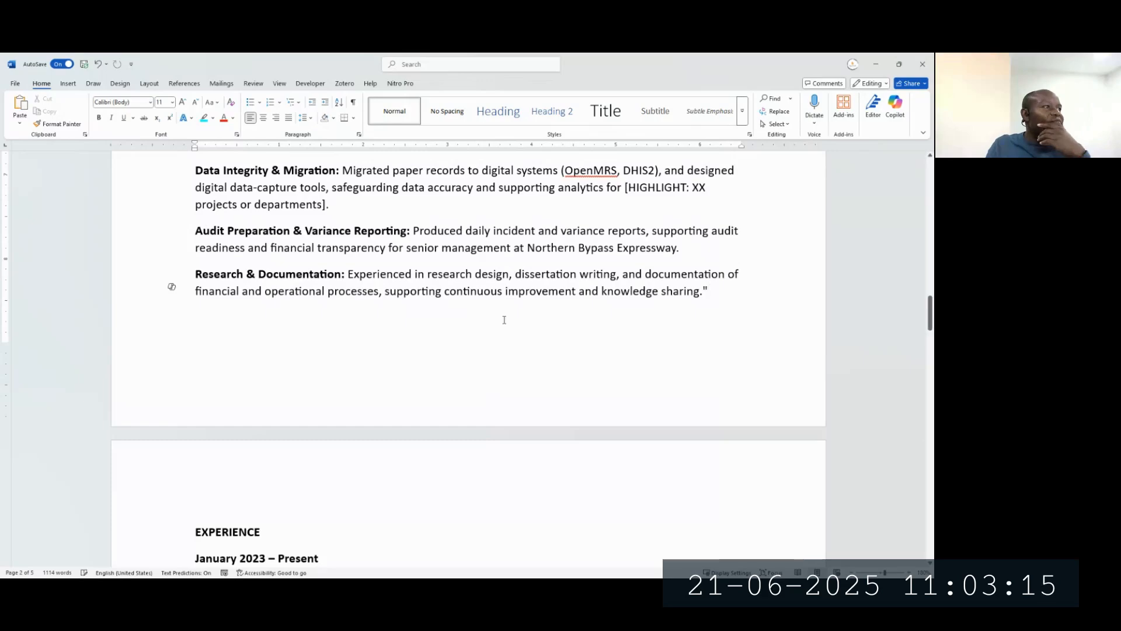
Step: Split the document window into two panes, keeping the Core Capabilities heading and its first items in the upper pane
scroll(504, 320, "up", 3)
scroll(504, 320, "up", 6)
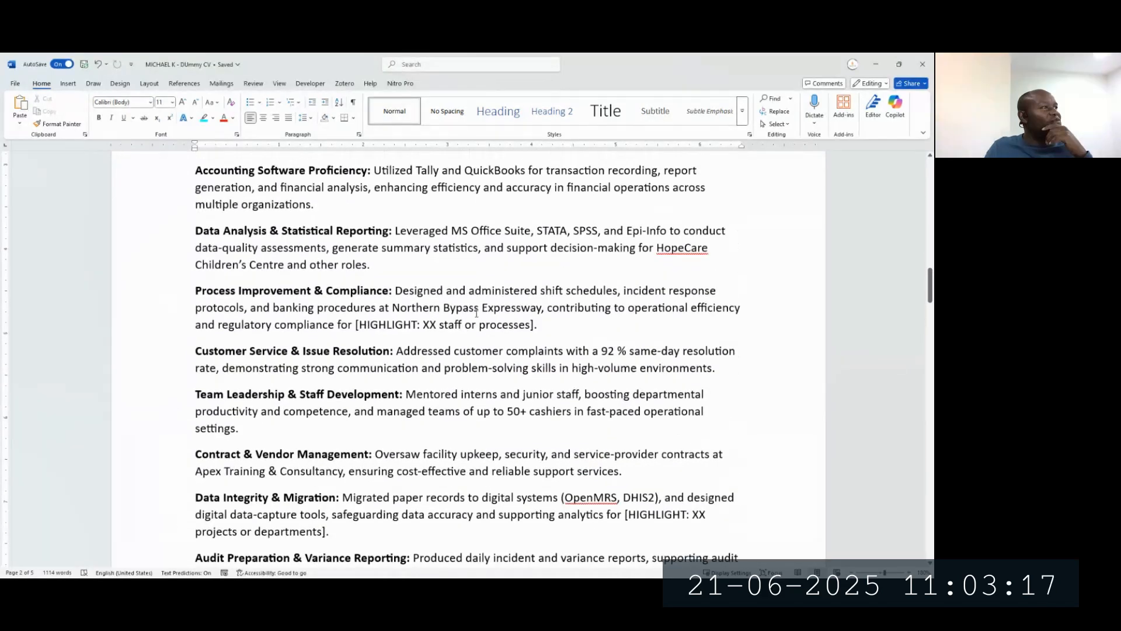
scroll(475, 311, "up", 8)
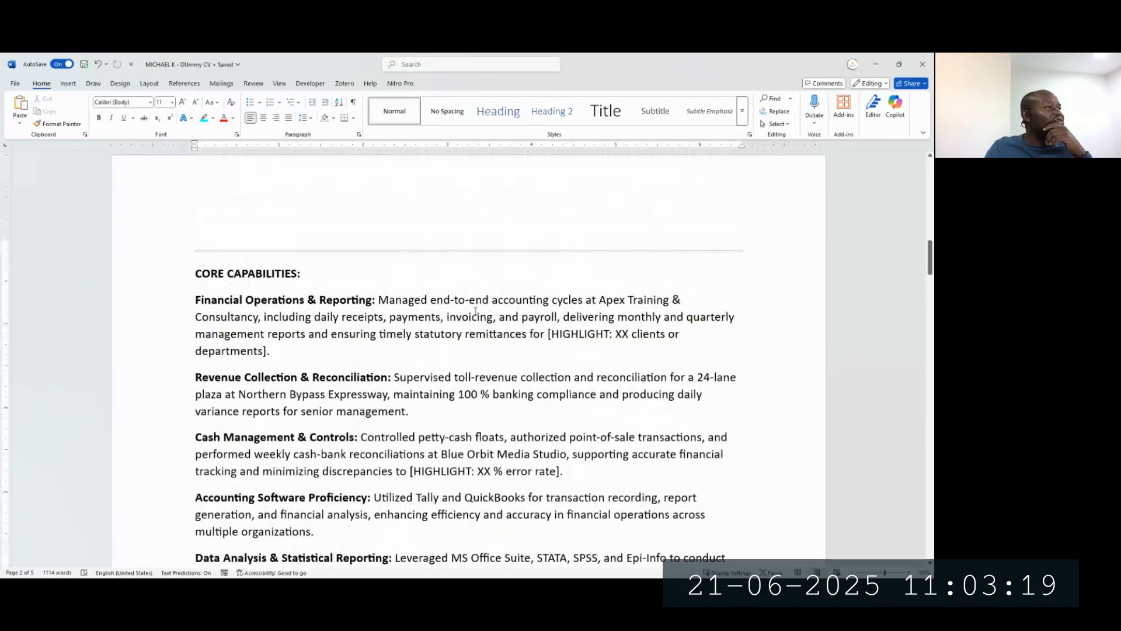
scroll(475, 311, "down", 1)
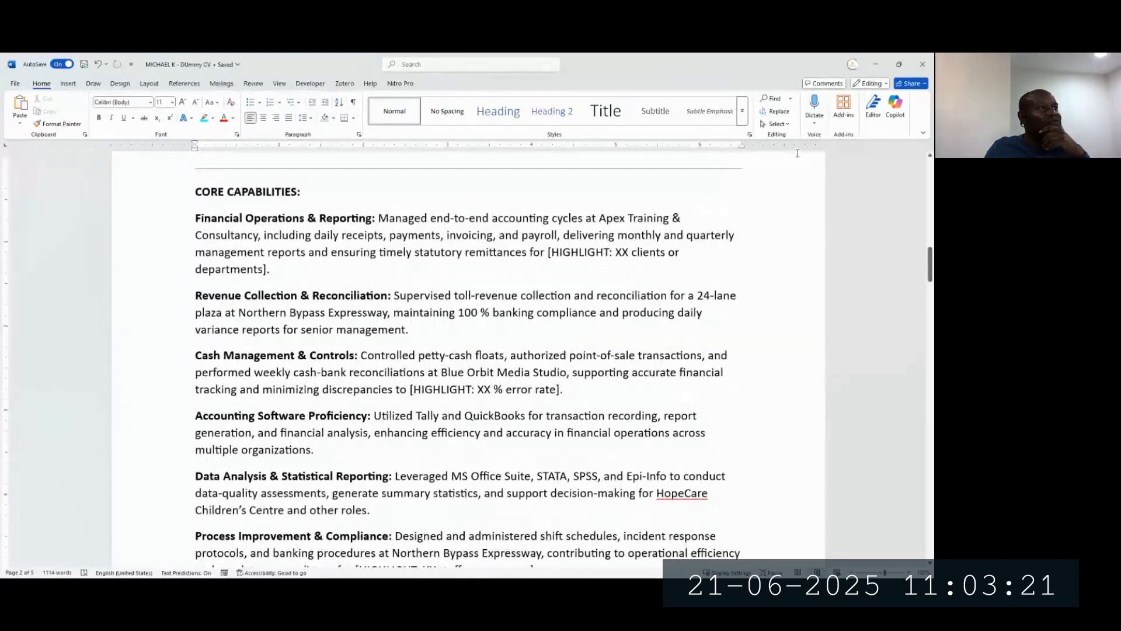
left_click(483, 66)
key("Escape")
key("ctrl+alt+s")
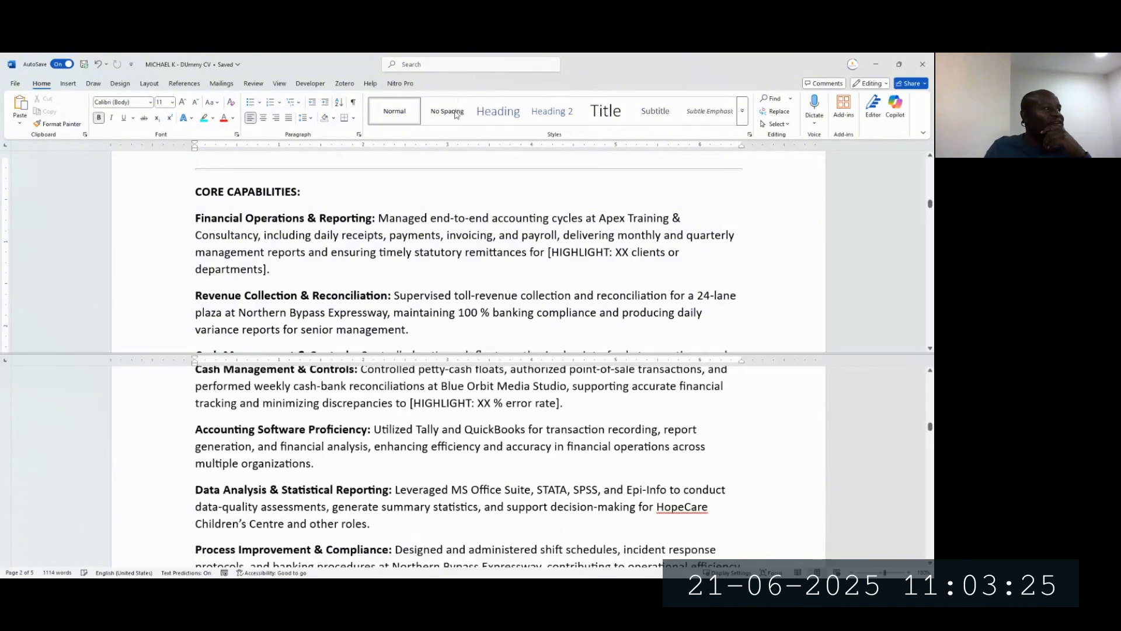
Step: Compare the job entries and duties in the Experience section with the Core Capabilities statements, using the lower pane of the split view
scroll(421, 425, "down", 10)
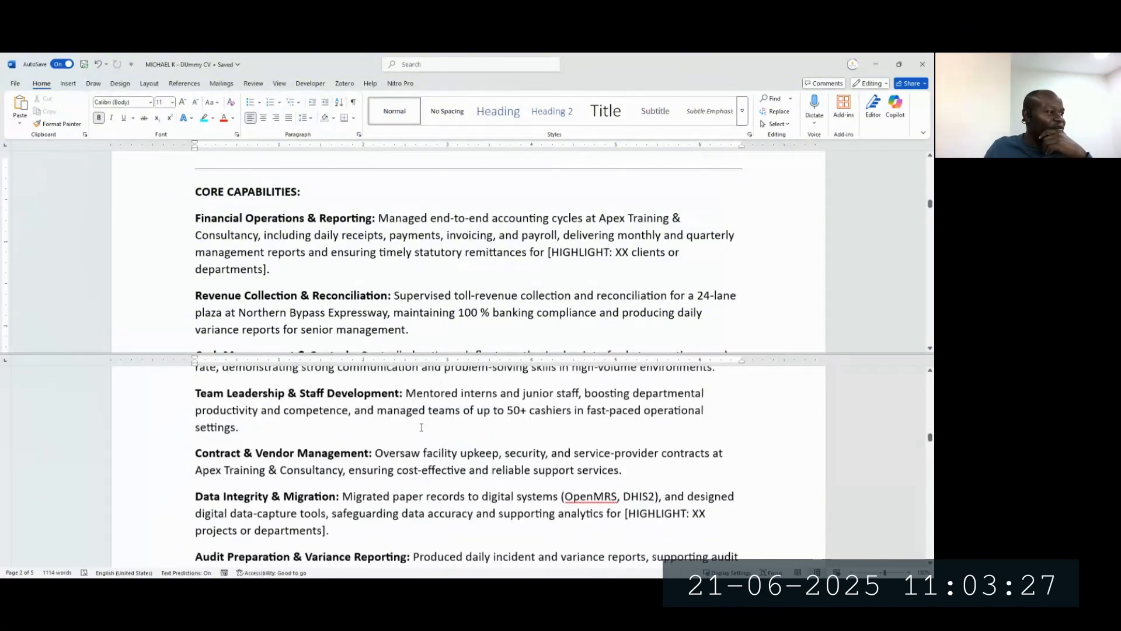
scroll(422, 425, "down", 3)
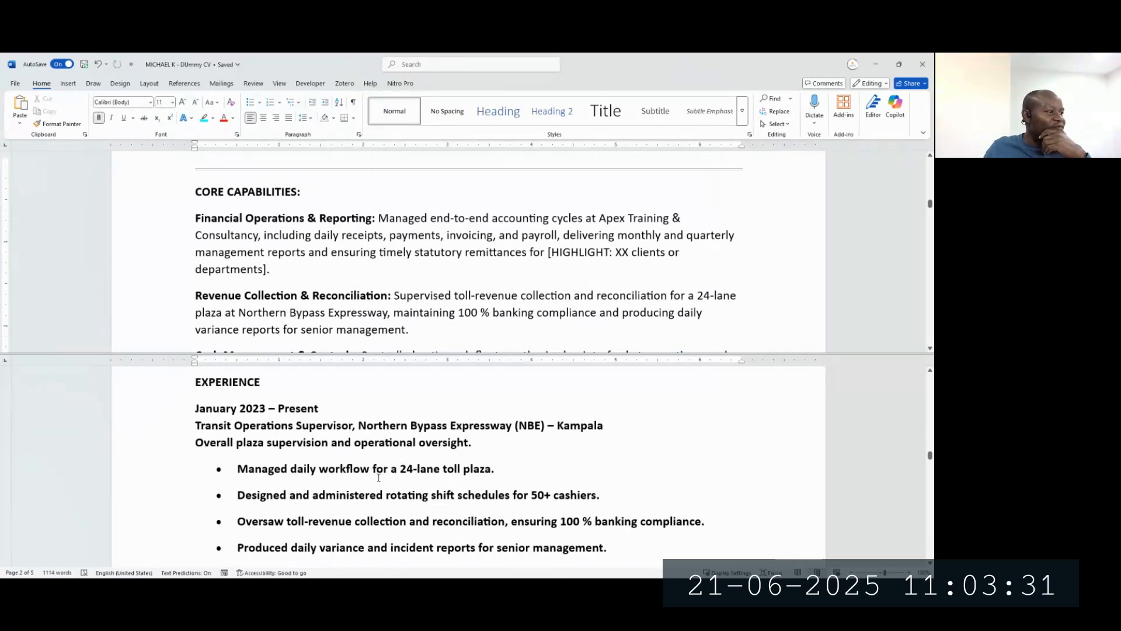
scroll(378, 477, "down", 1)
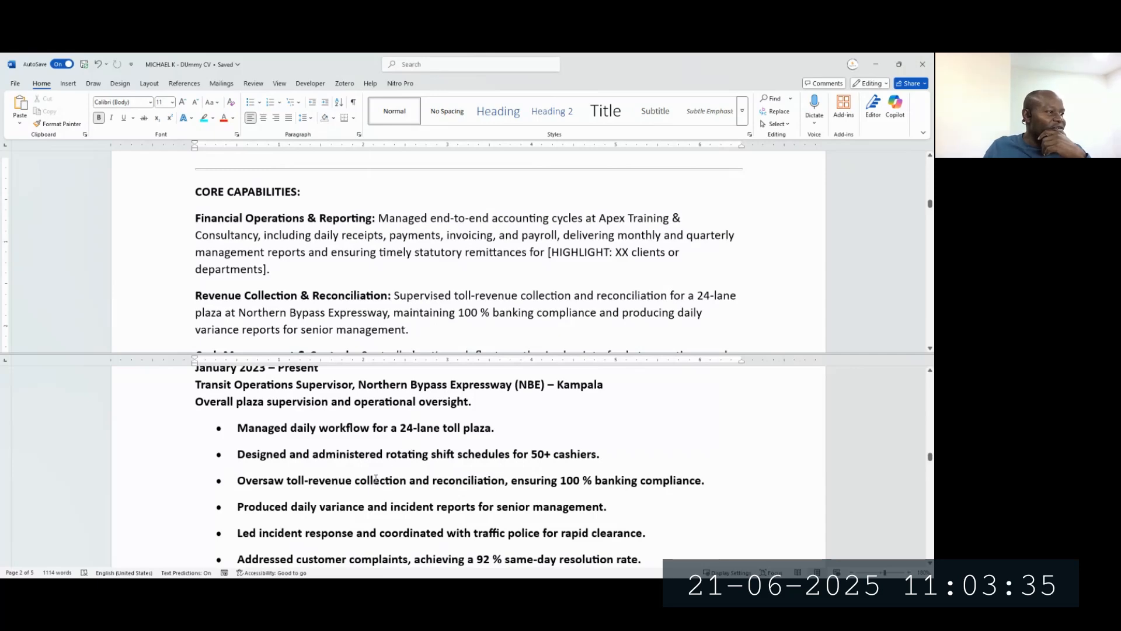
scroll(375, 480, "down", 1)
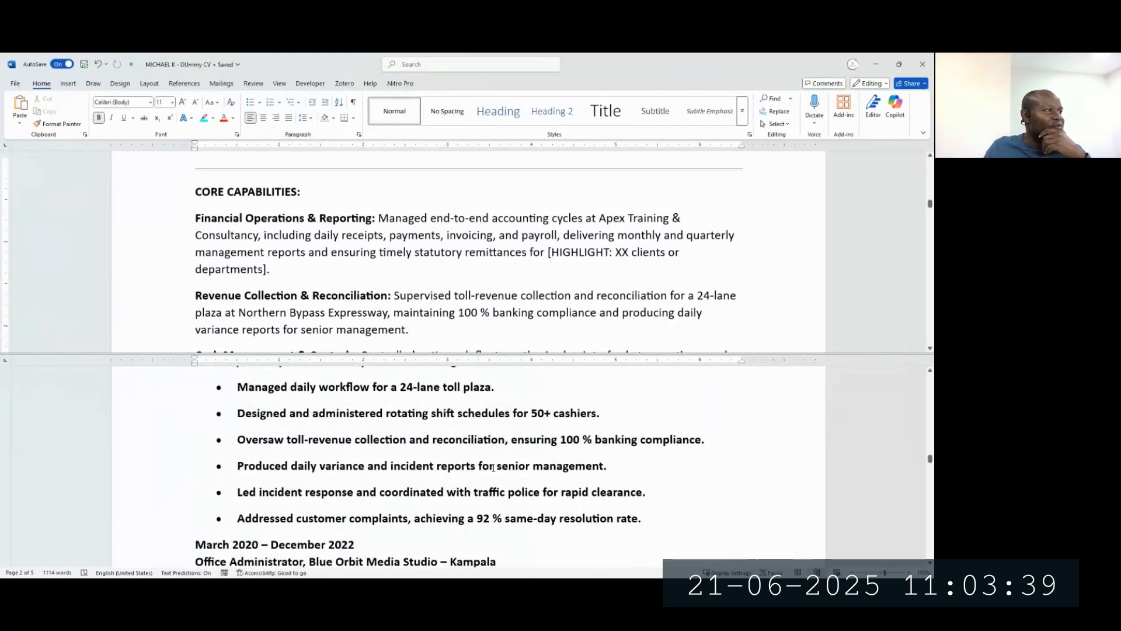
scroll(467, 493, "up", 2)
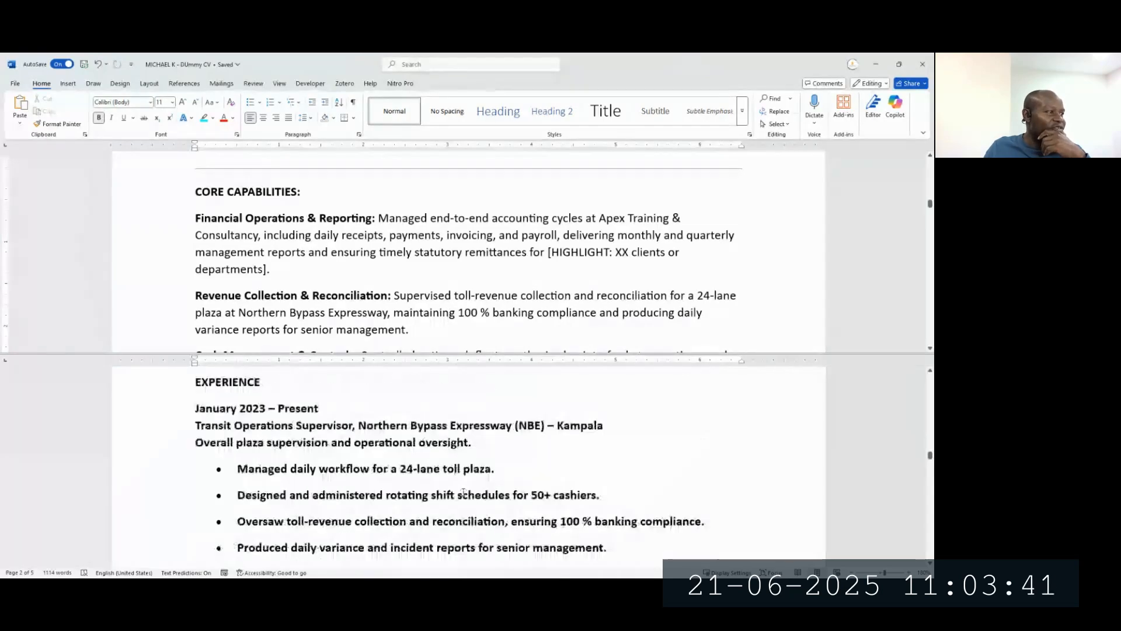
scroll(467, 488, "down", 4)
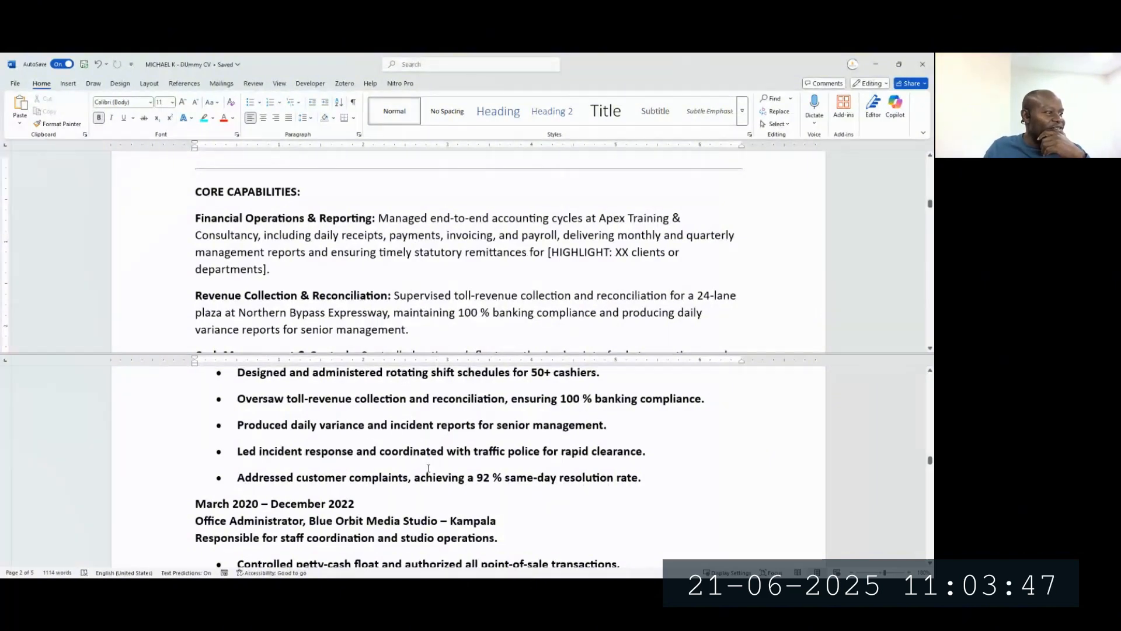
scroll(428, 468, "down", 1)
scroll(428, 468, "down", 1)
scroll(426, 471, "down", 1)
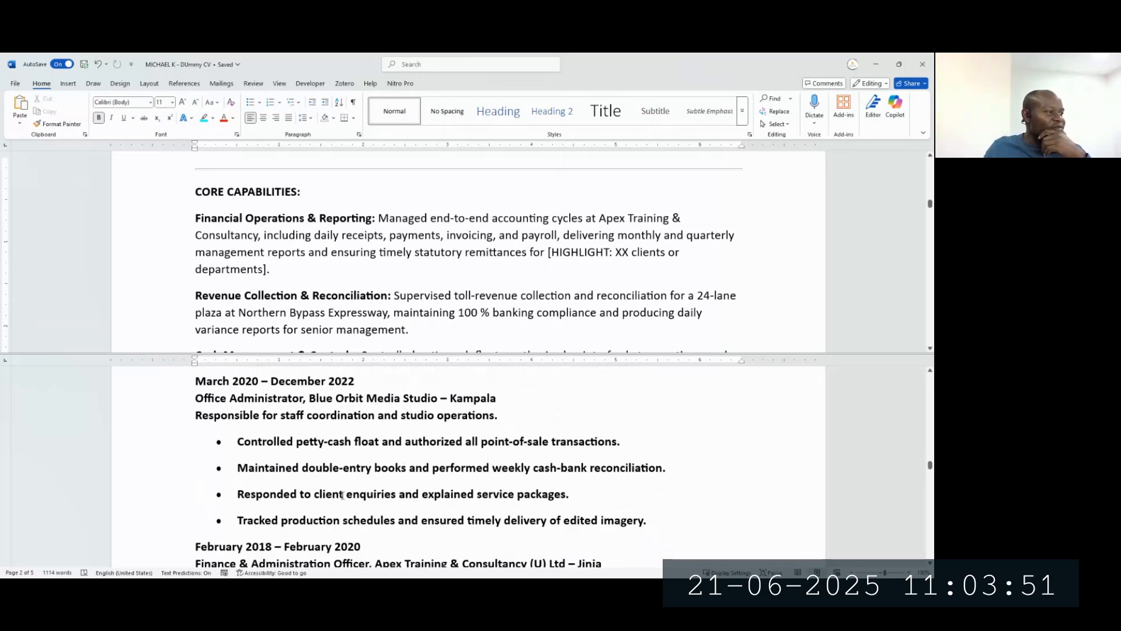
scroll(343, 506, "down", 1)
scroll(344, 507, "down", 1)
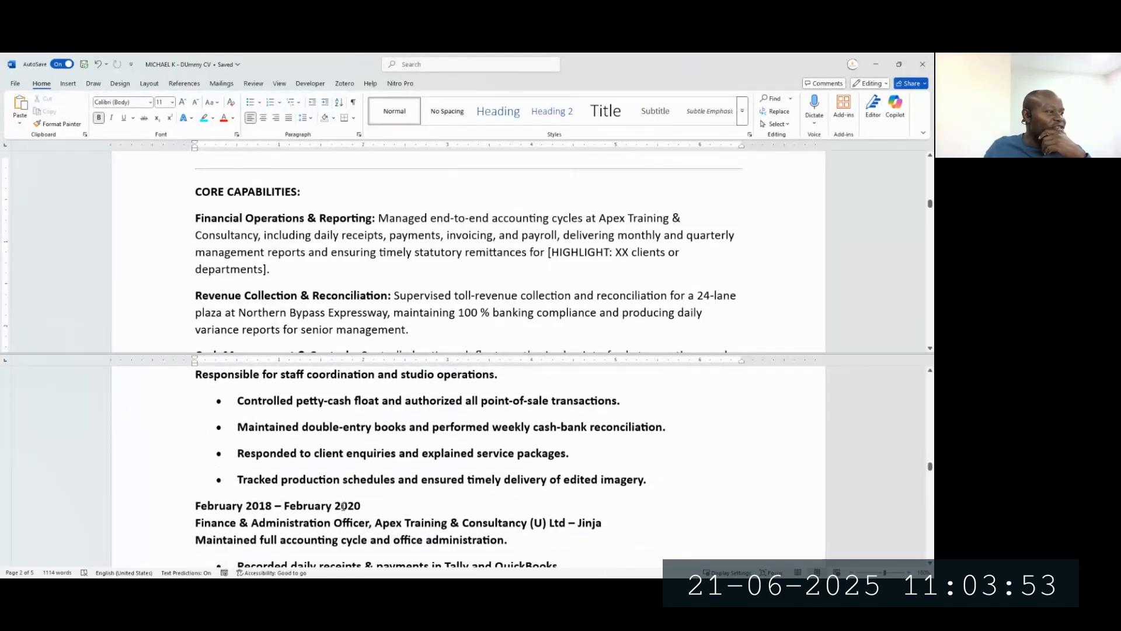
scroll(344, 507, "down", 4)
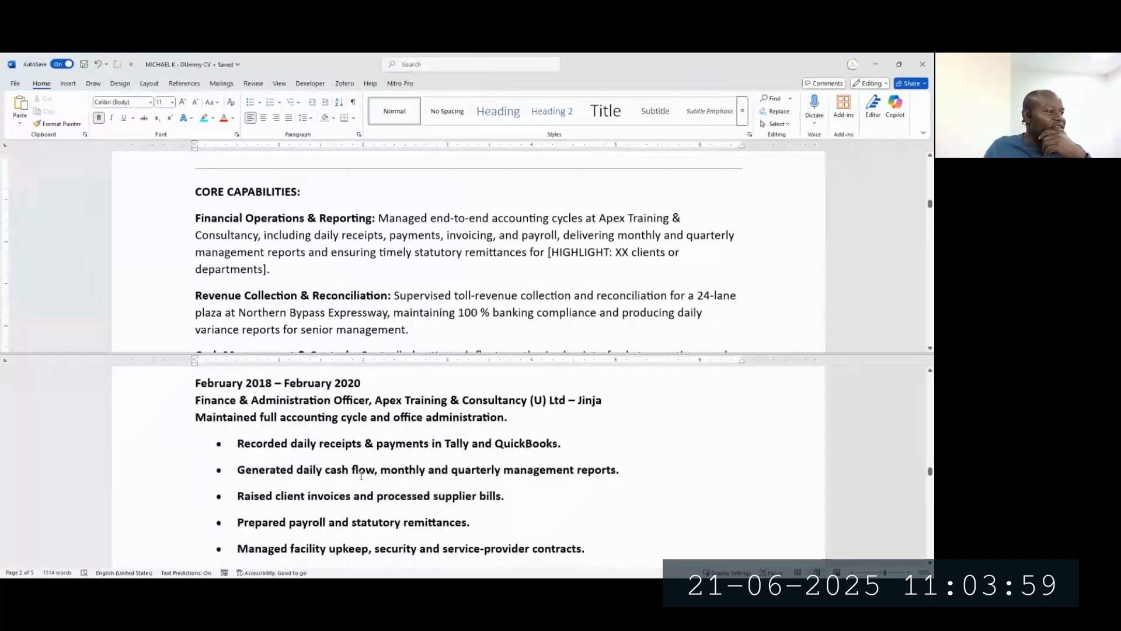
Step: Compare the Apex Training & Consultancy duties in Experience with the Financial Operations & Reporting statement in Core Capabilities
scroll(337, 495, "down", 3)
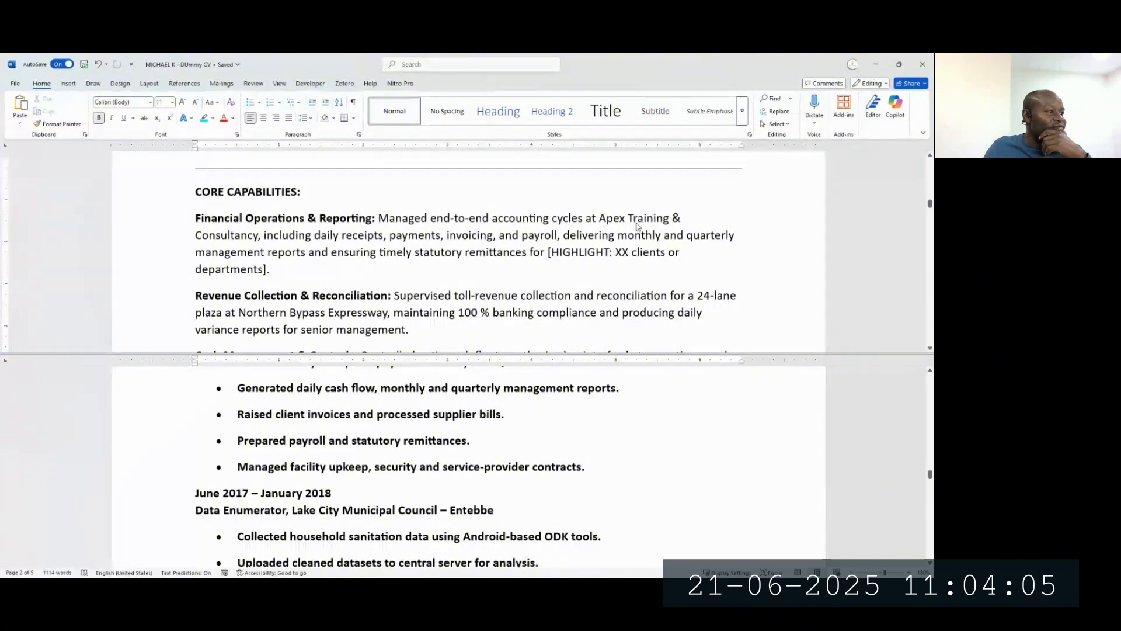
scroll(430, 481, "up", 3)
scroll(429, 482, "down", 1)
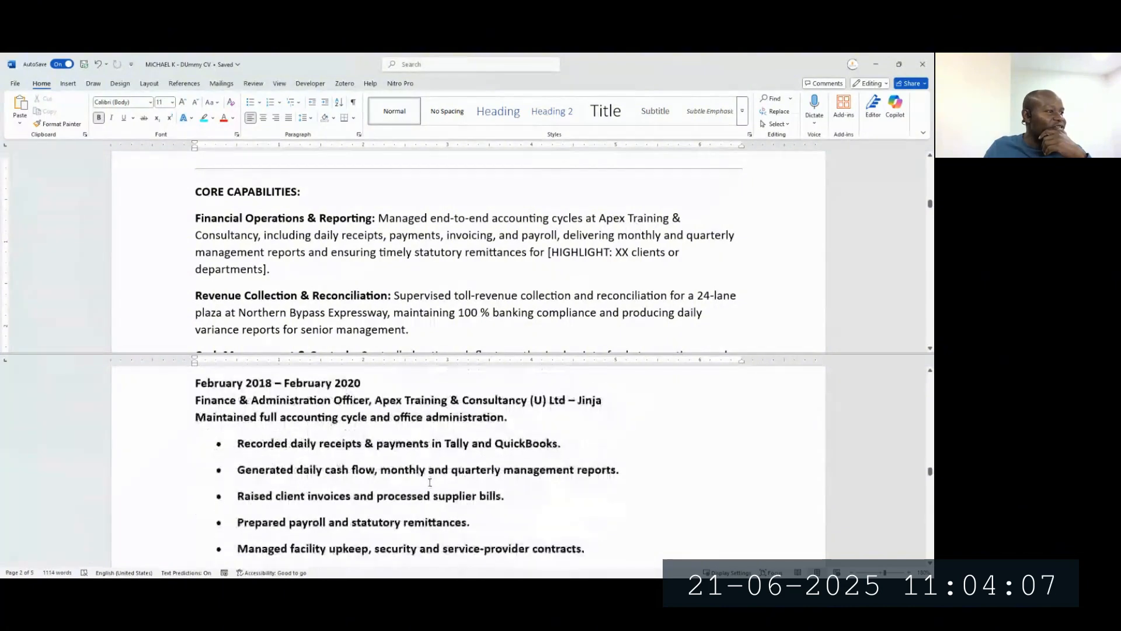
scroll(429, 481, "down", 2)
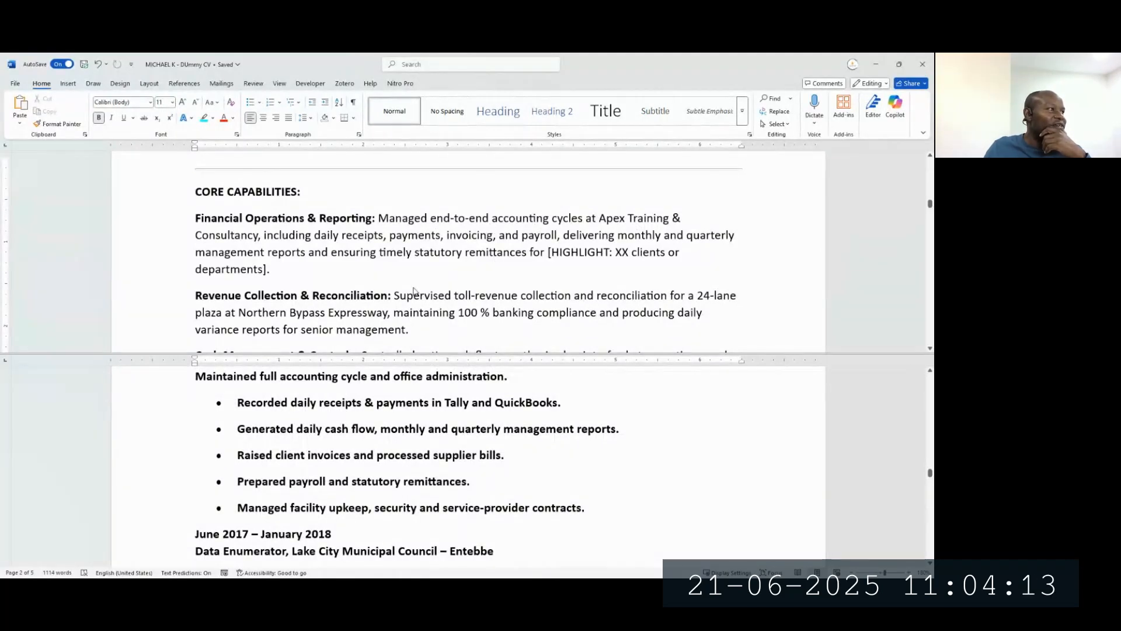
scroll(391, 458, "down", 1)
scroll(391, 458, "down", 1)
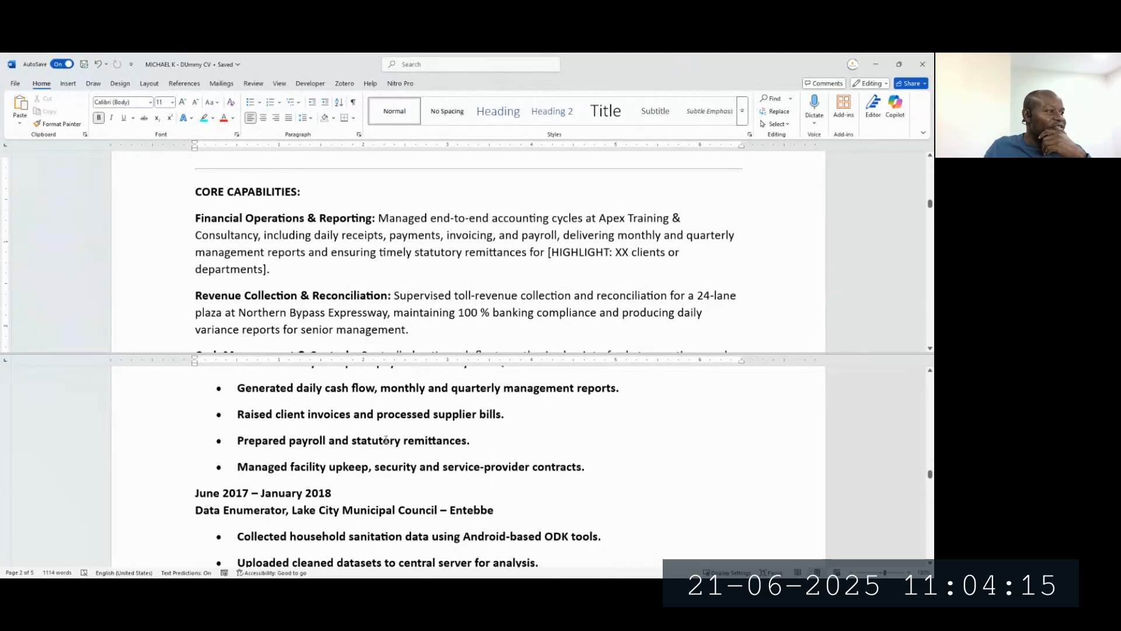
scroll(350, 455, "up", 3)
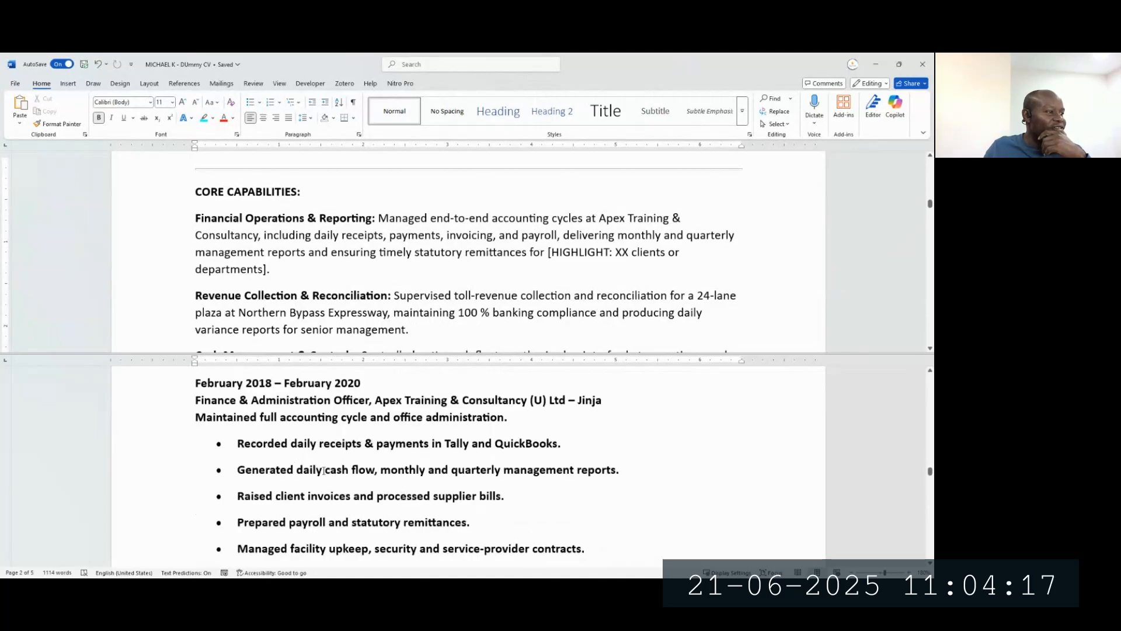
Step: Review the earlier Experience entries, from the Lake City Municipal Council job back to the Café Delight cashier job
scroll(325, 470, "down", 4)
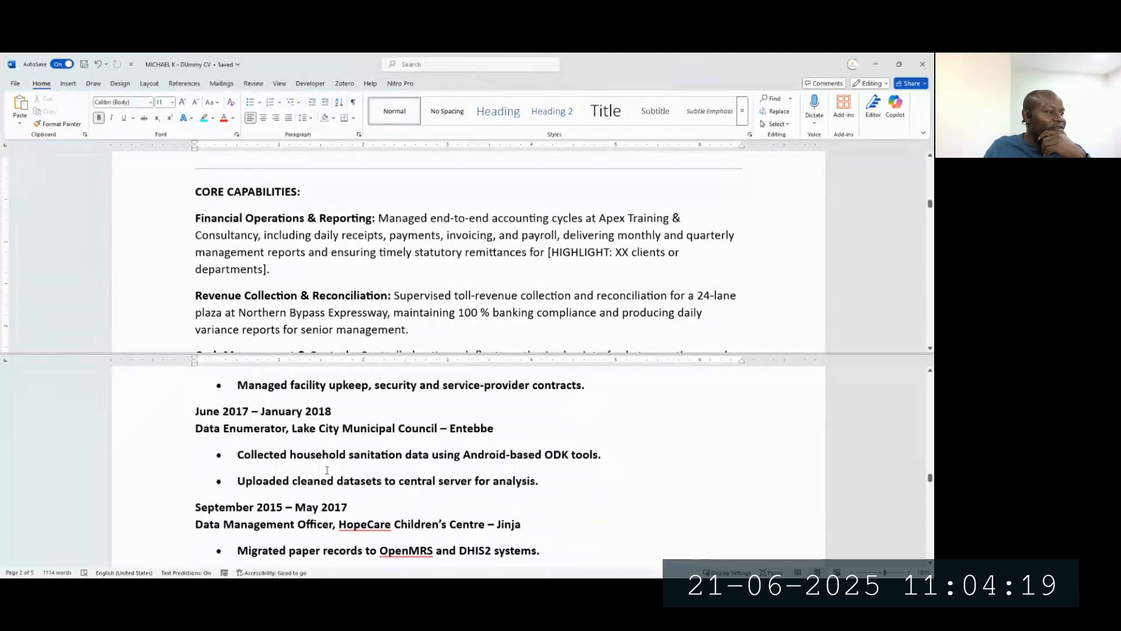
scroll(327, 476, "down", 5)
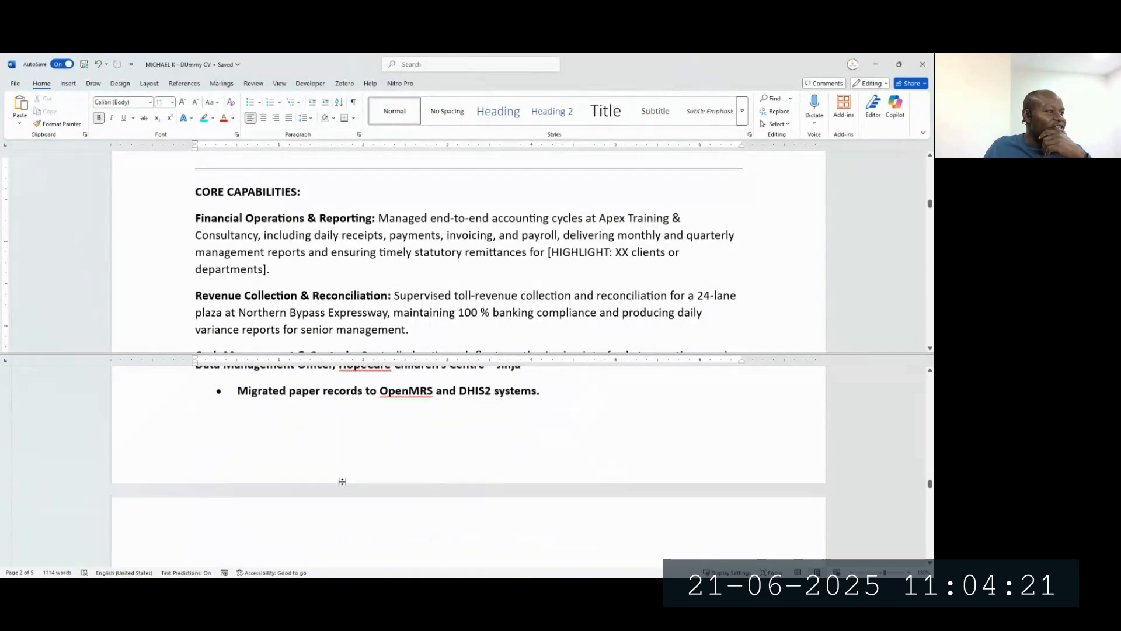
scroll(344, 482, "down", 3)
scroll(344, 482, "down", 1)
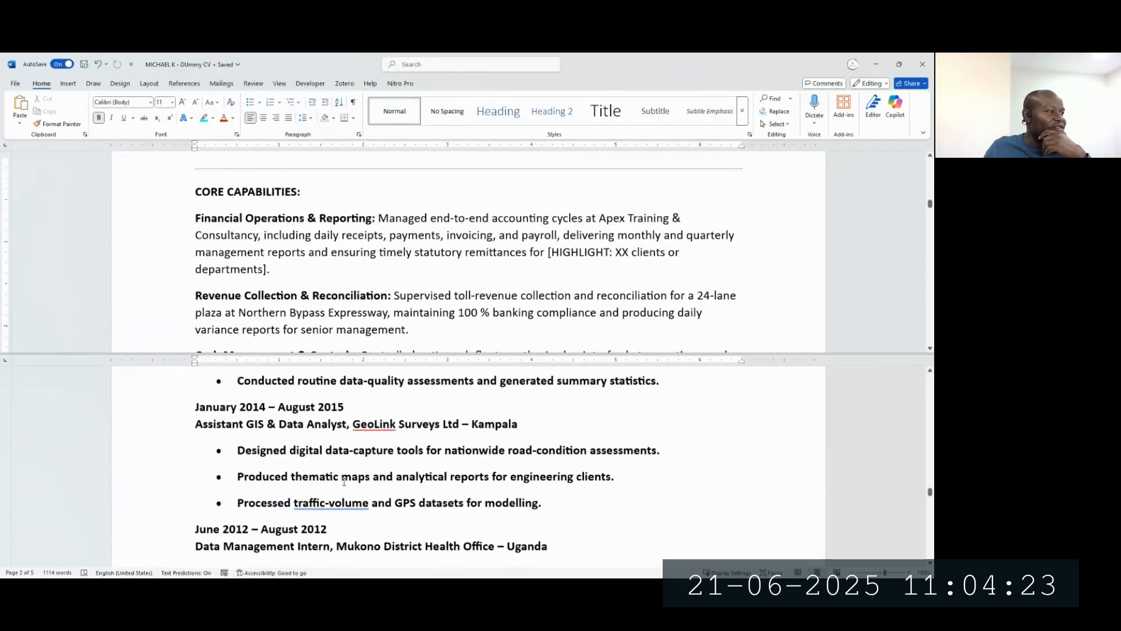
scroll(306, 475, "down", 1)
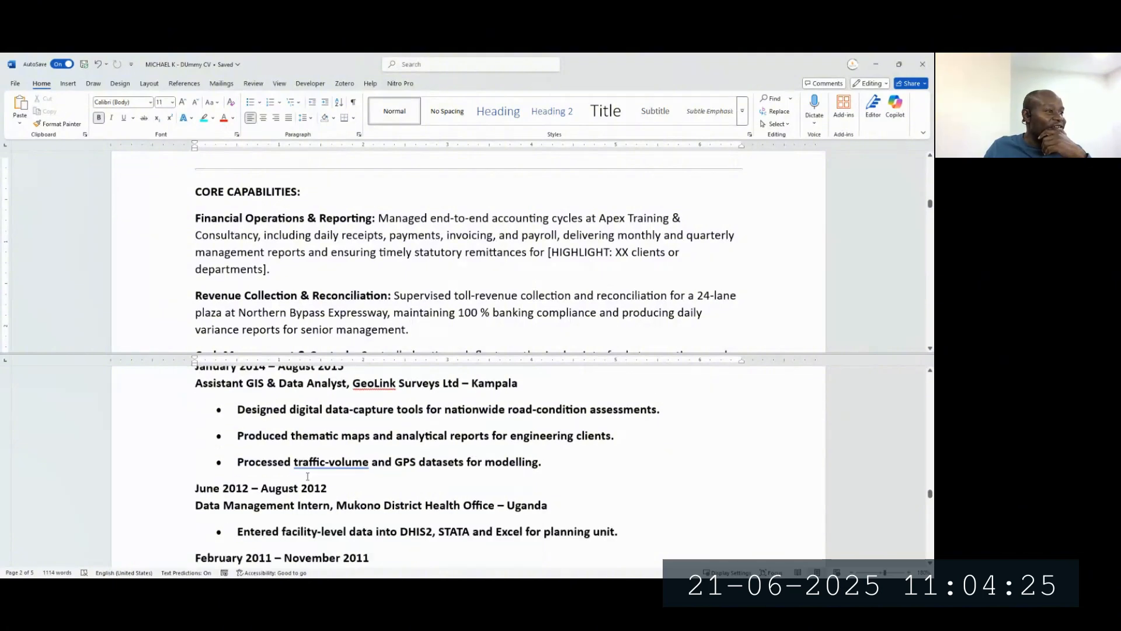
scroll(376, 457, "up", 1)
scroll(375, 457, "down", 3)
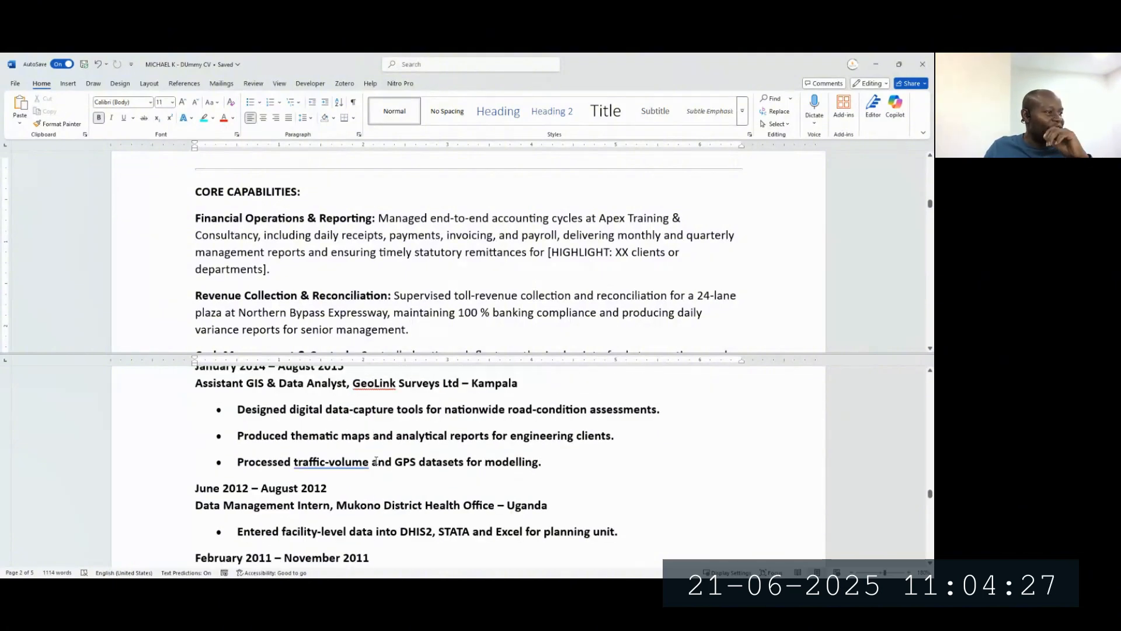
scroll(369, 468, "down", 2)
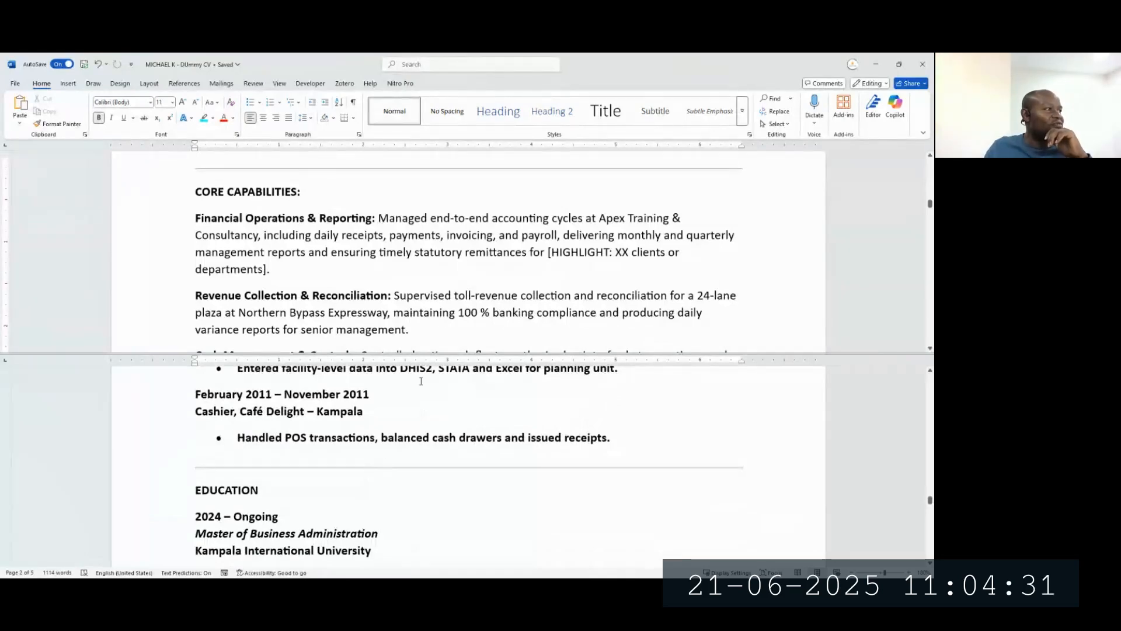
Step: Compare the Additional Skills & Competencies list with the Core Capabilities statements from Cash Management & Controls through Contract & Vendor Management
scroll(397, 303, "down", 2)
scroll(398, 304, "down", 1)
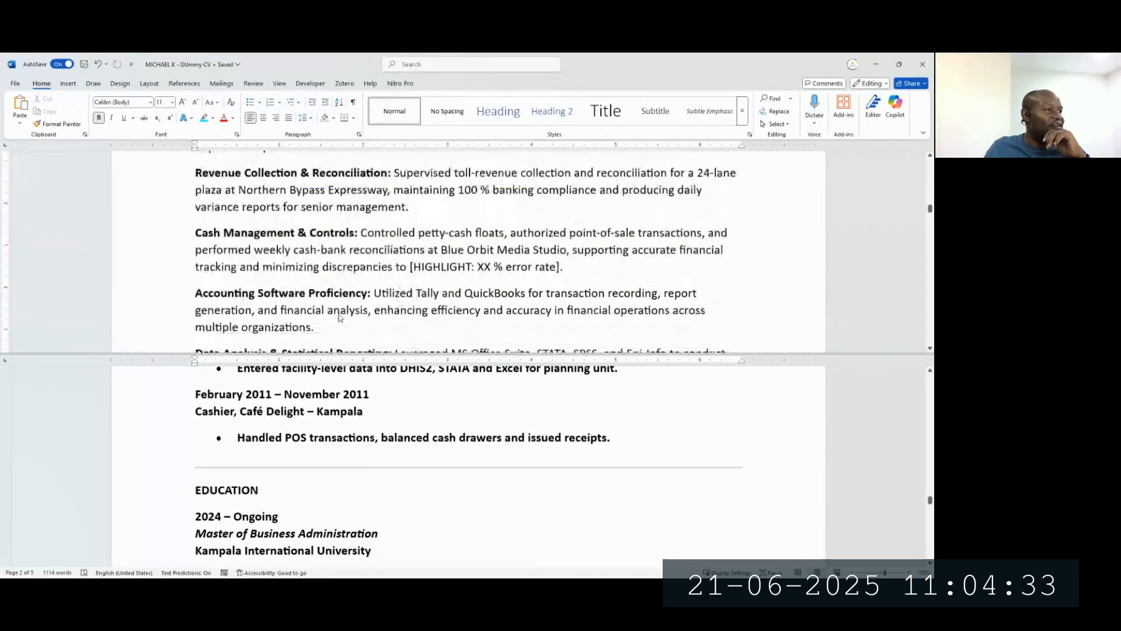
scroll(410, 450, "down", 6)
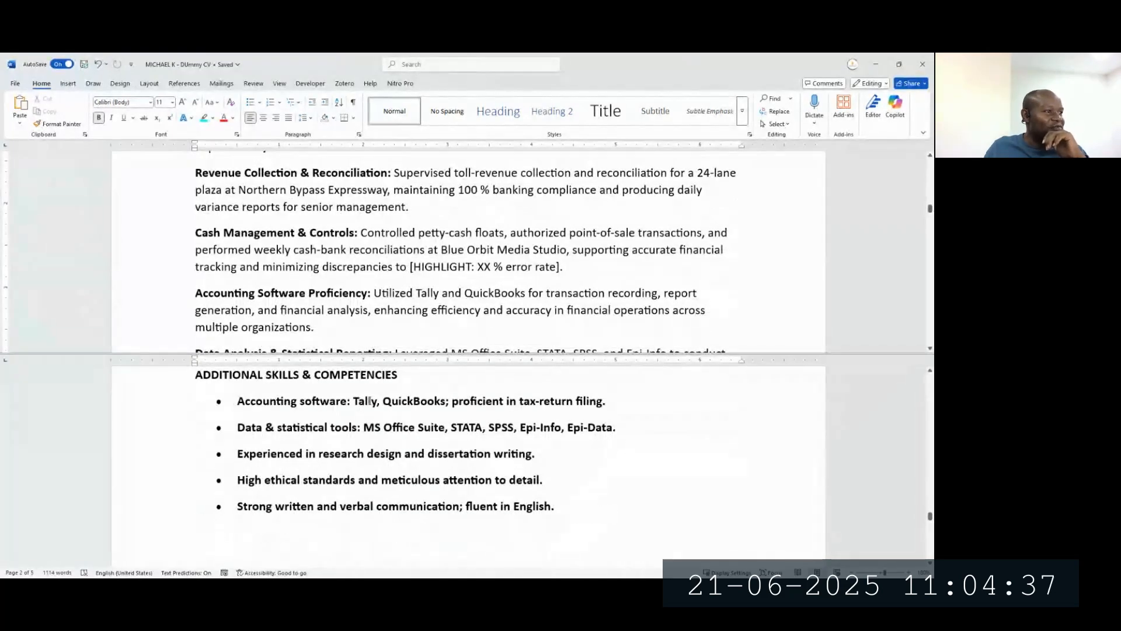
scroll(439, 309, "down", 2)
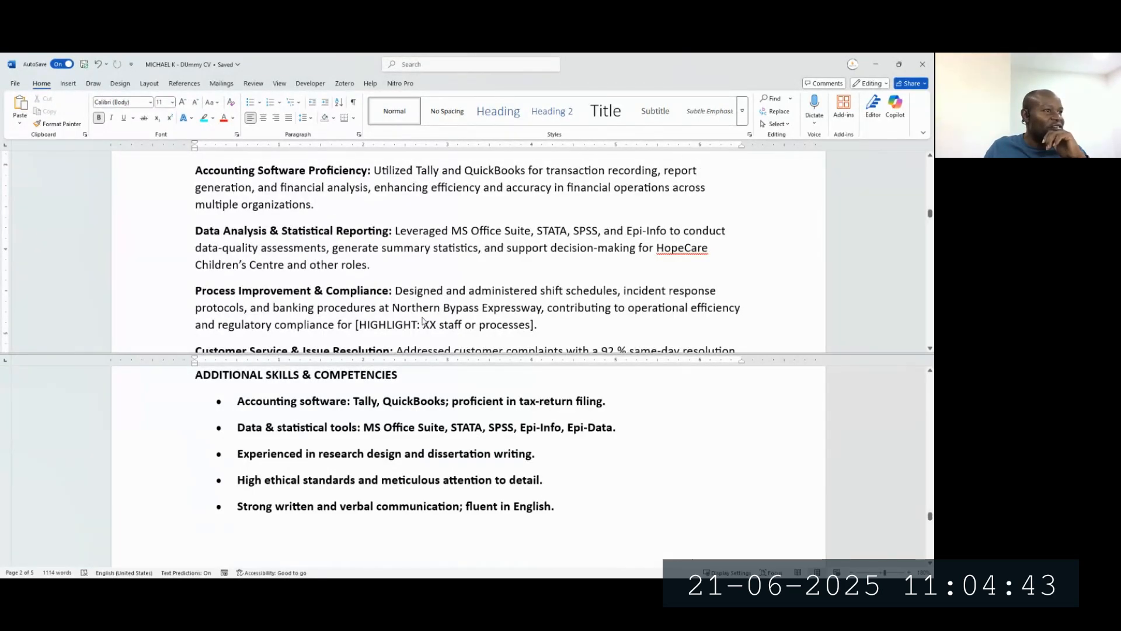
scroll(434, 318, "down", 1)
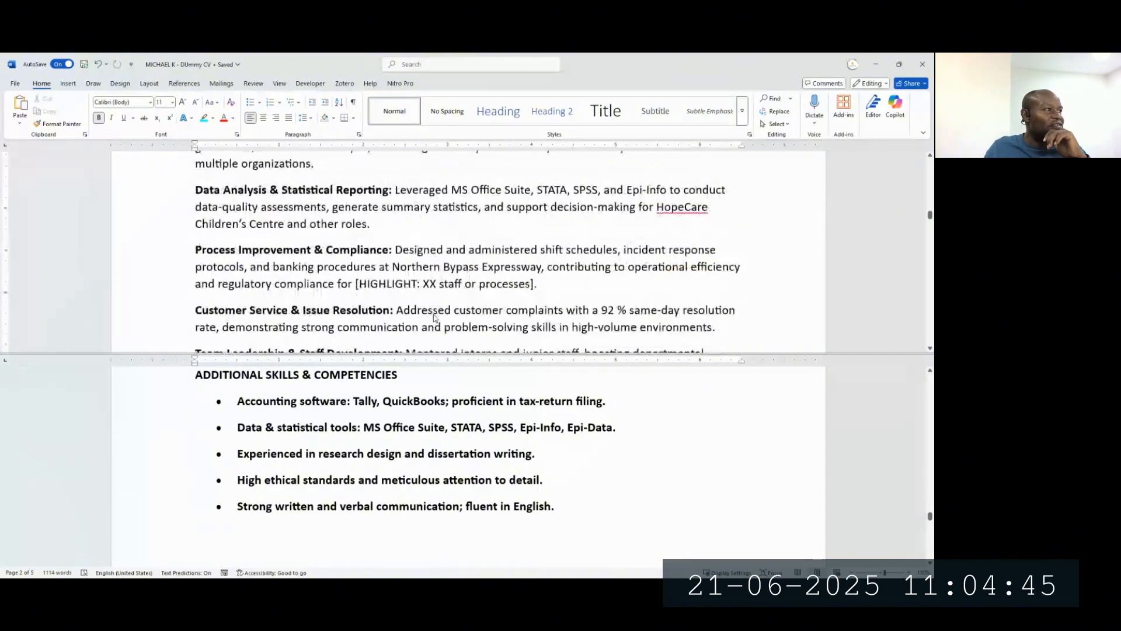
scroll(375, 317, "down", 1)
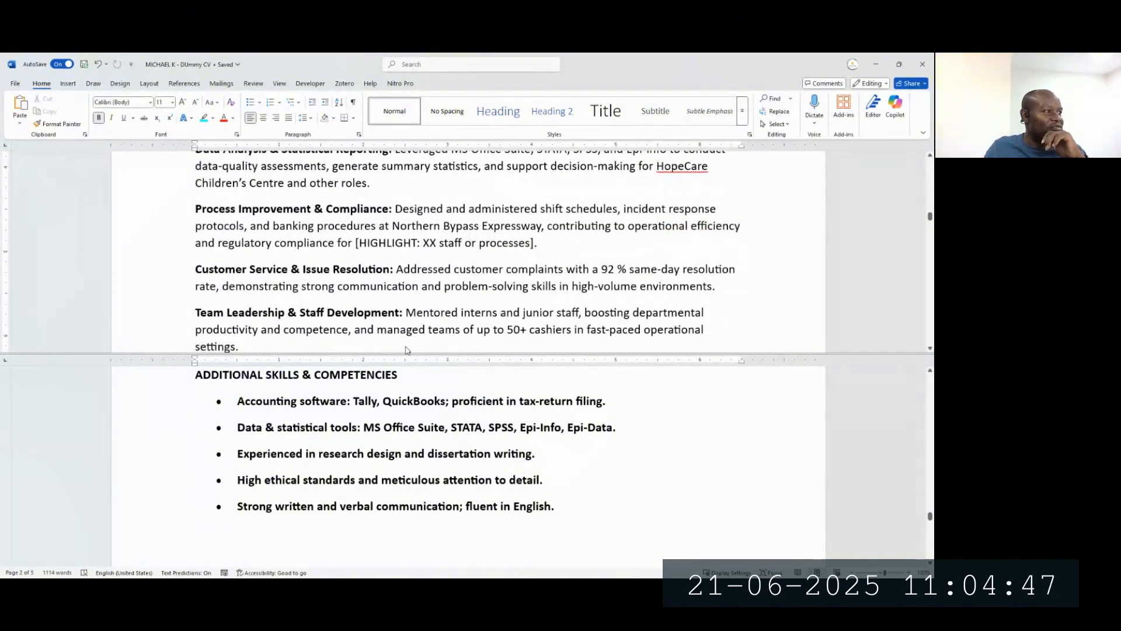
scroll(640, 277, "down", 1)
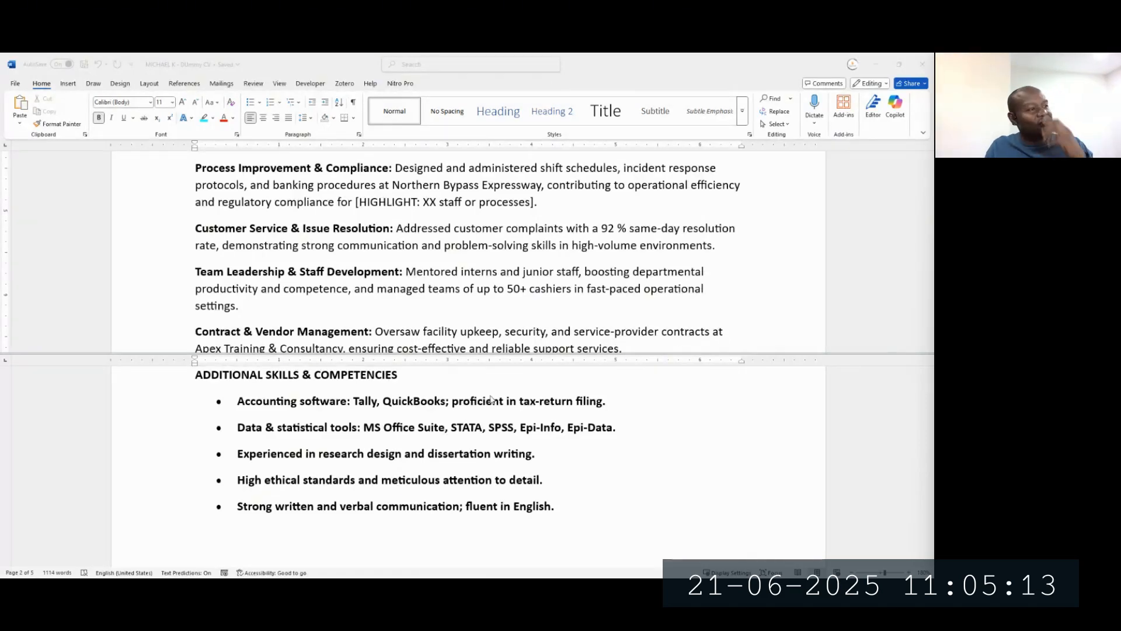
scroll(506, 318, "up", 1)
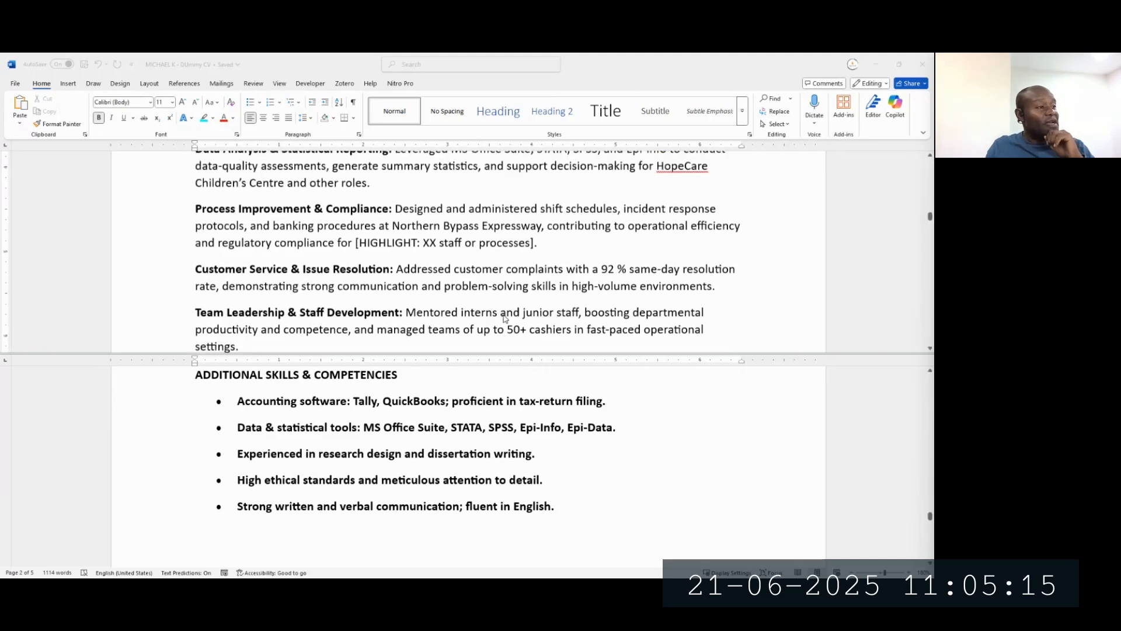
scroll(505, 318, "up", 1)
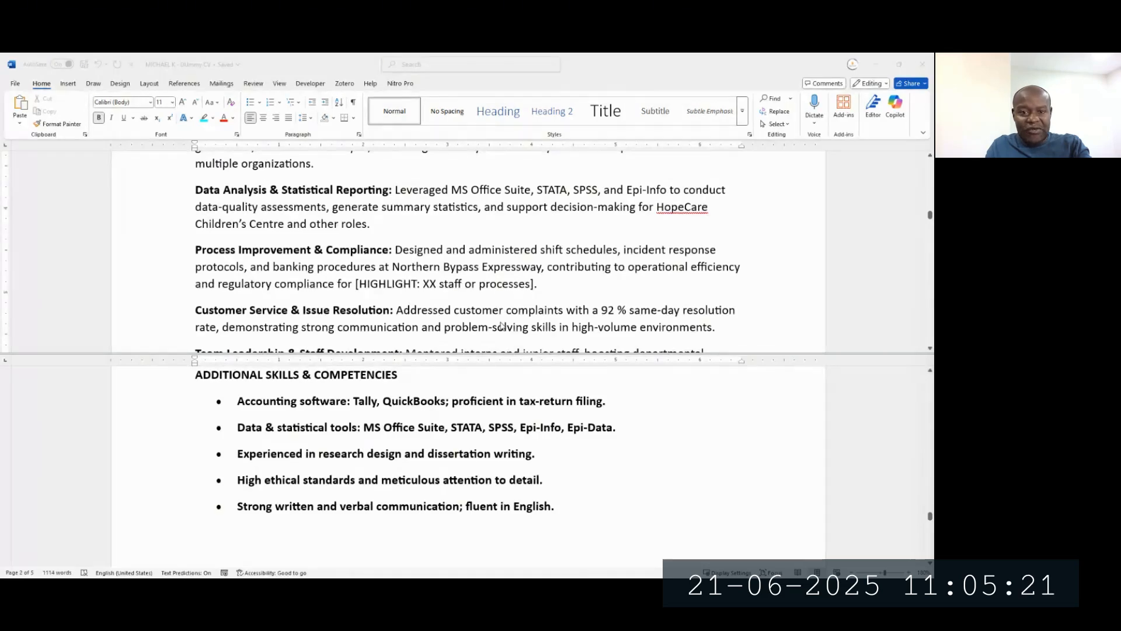
Step: Switch to the VectorShift pipeline and add a new Input node below the Job_Type input
key("alt+Tab")
left_click_drag(105, 381, 383, 448)
left_click_drag(329, 279, 331, 379)
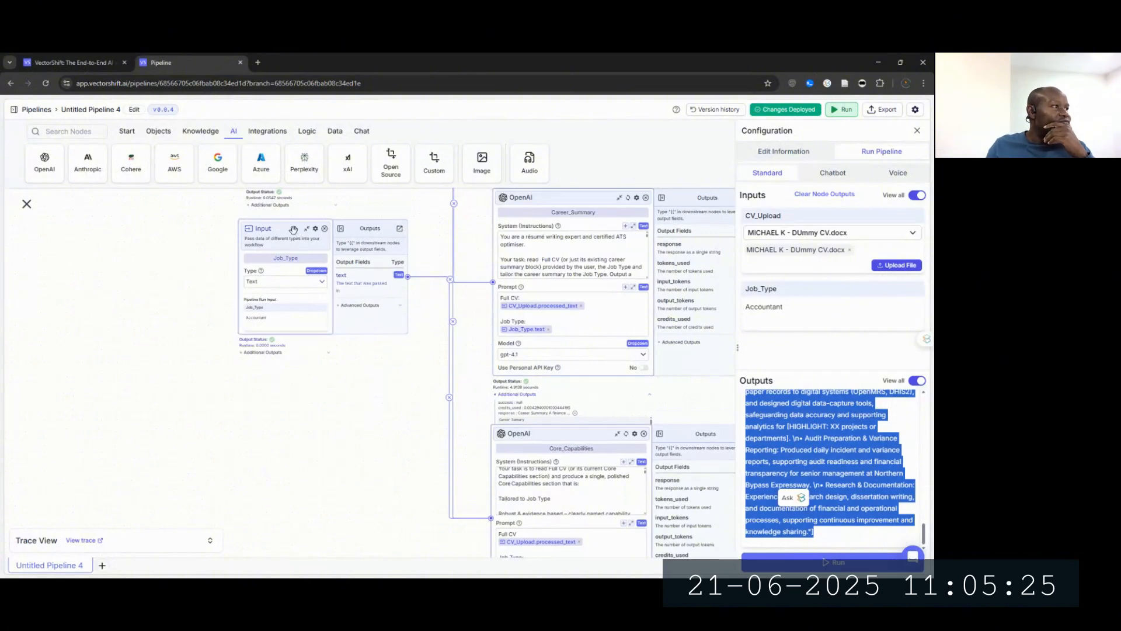
left_click_drag(290, 230, 280, 239)
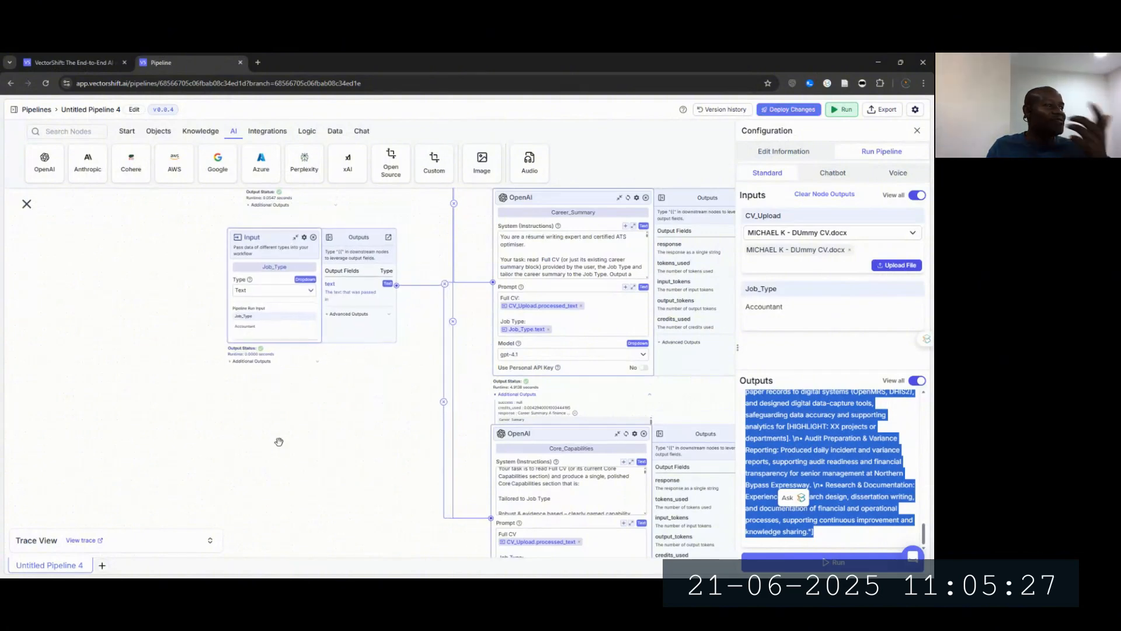
left_click_drag(275, 458, 285, 576)
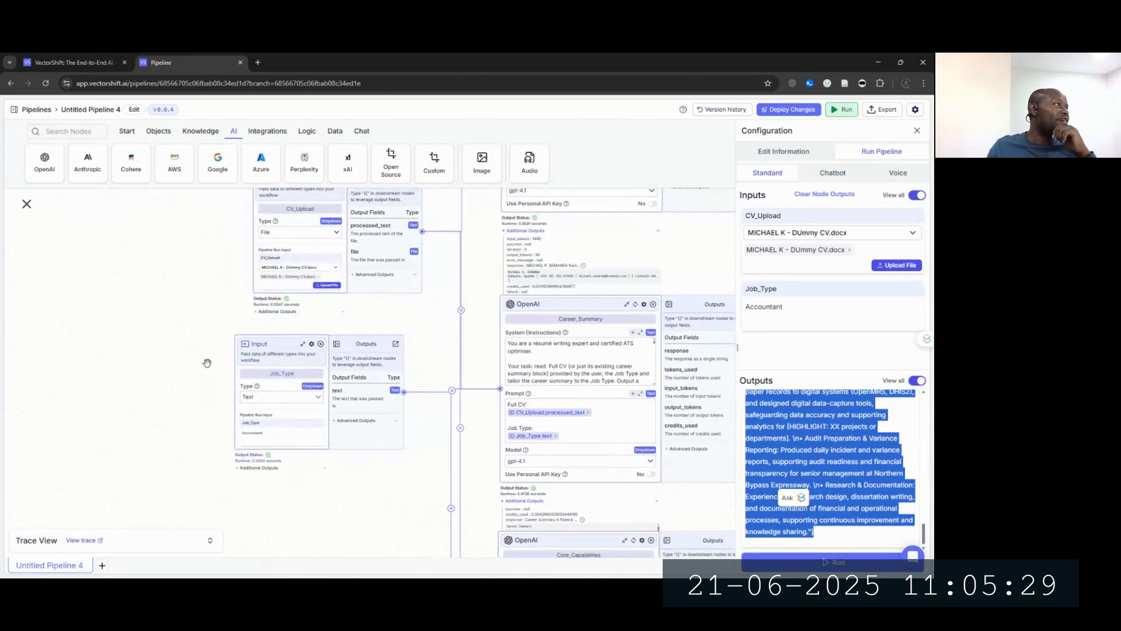
left_click(124, 132)
left_click_drag(44, 161, 270, 497)
scroll(259, 494, "down", 4)
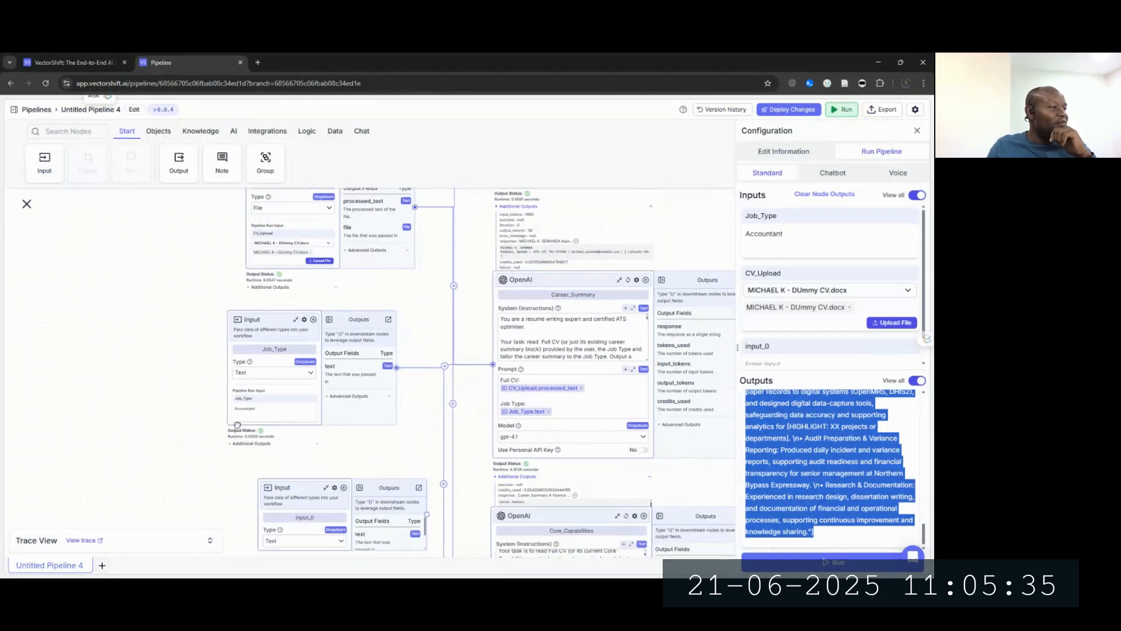
left_click_drag(284, 399, 243, 404)
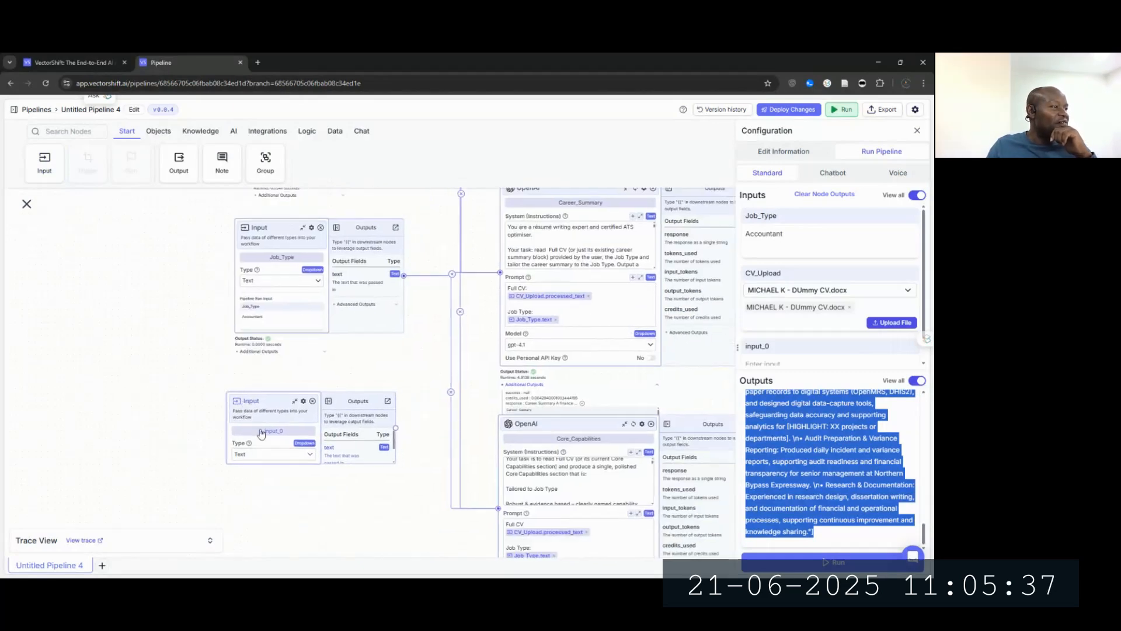
Step: Name the new Input node Job_Advert, set its type to File, and close the run configuration
double_click(262, 430)
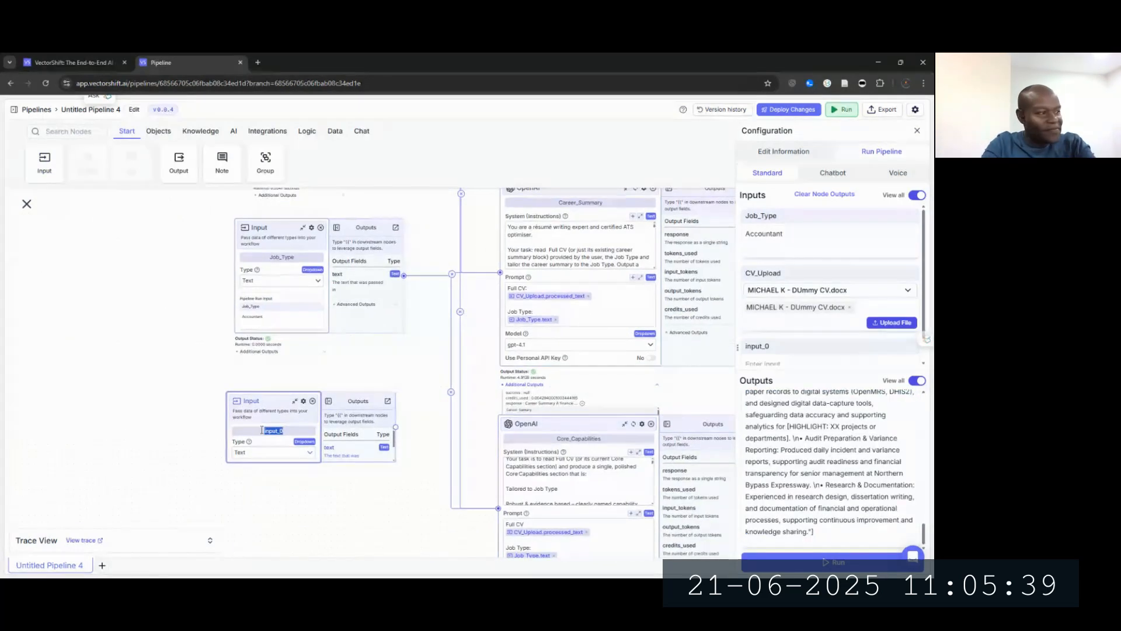
type("Job_")
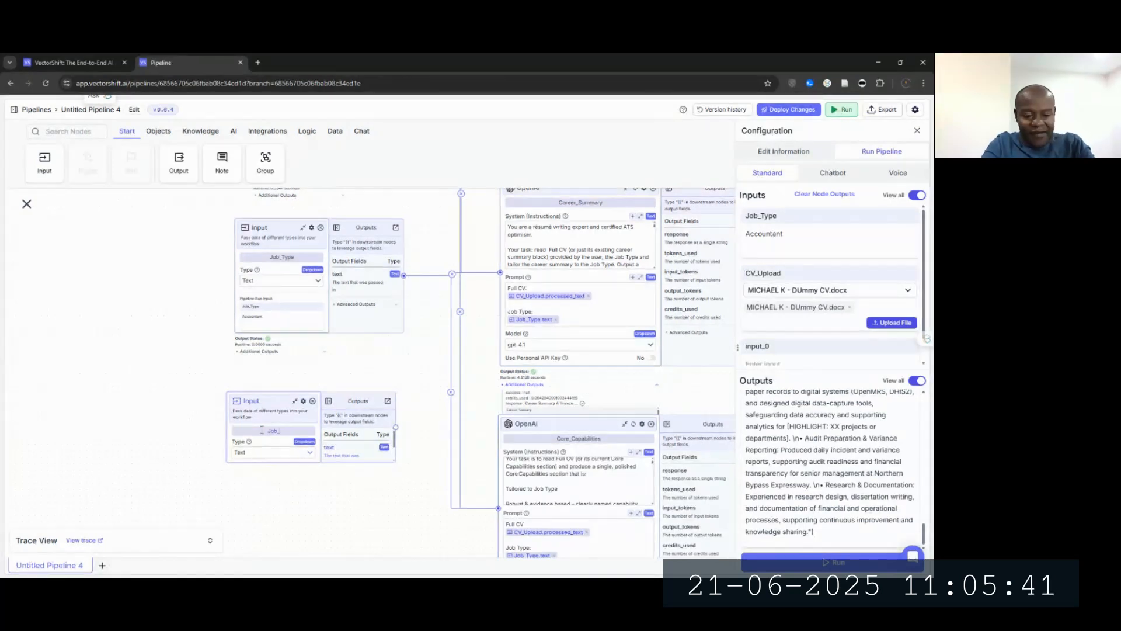
type("Advert")
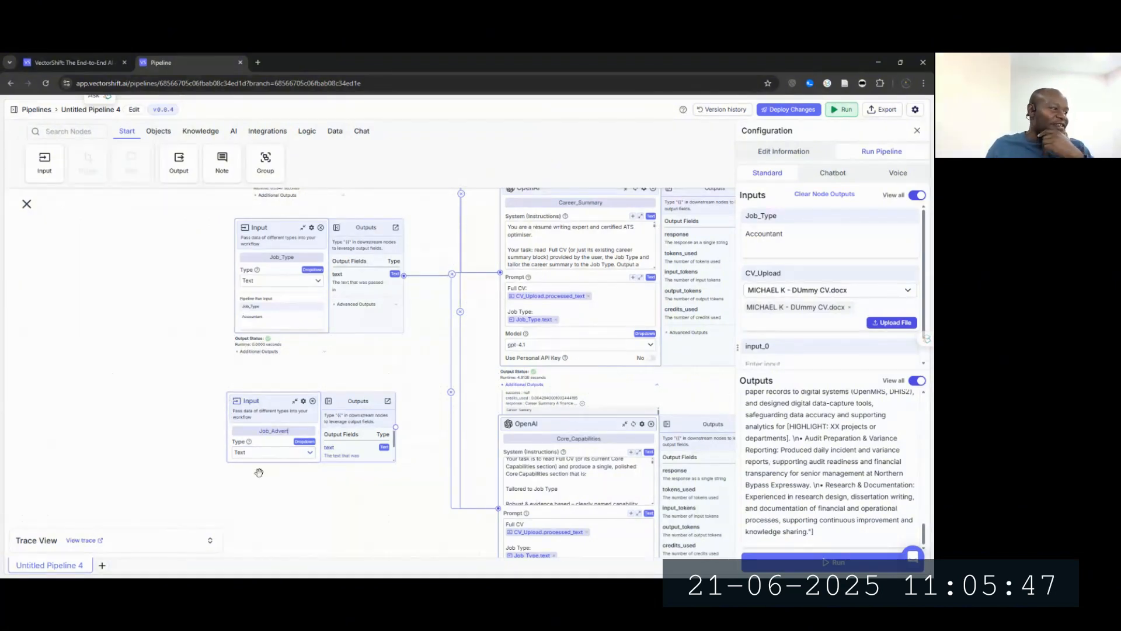
left_click(310, 453)
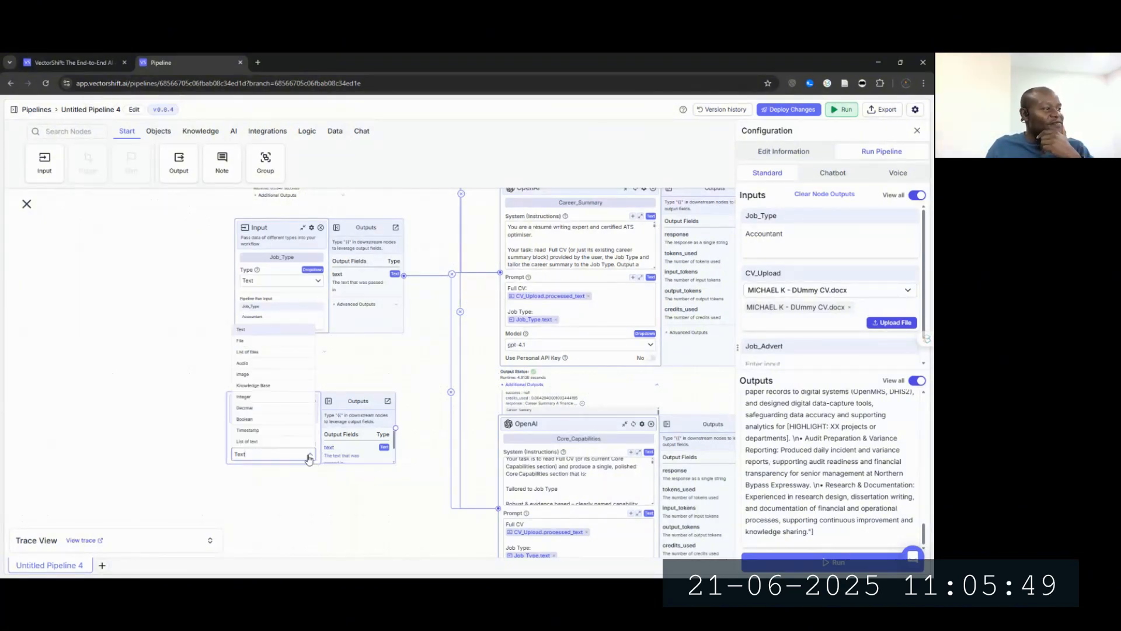
left_click(241, 341)
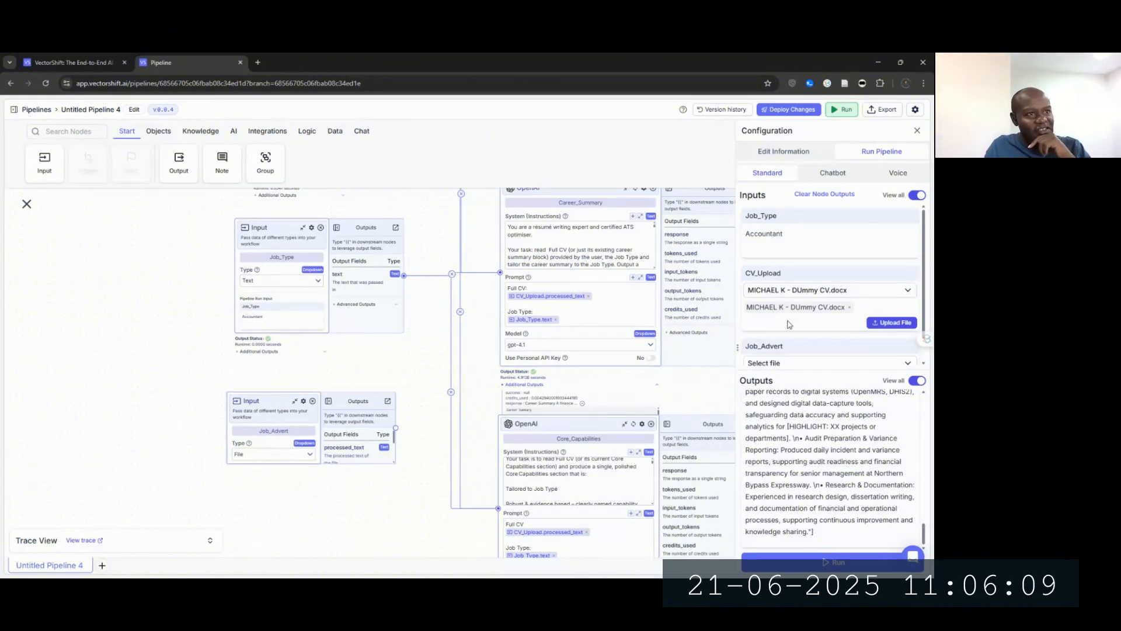
left_click(919, 133)
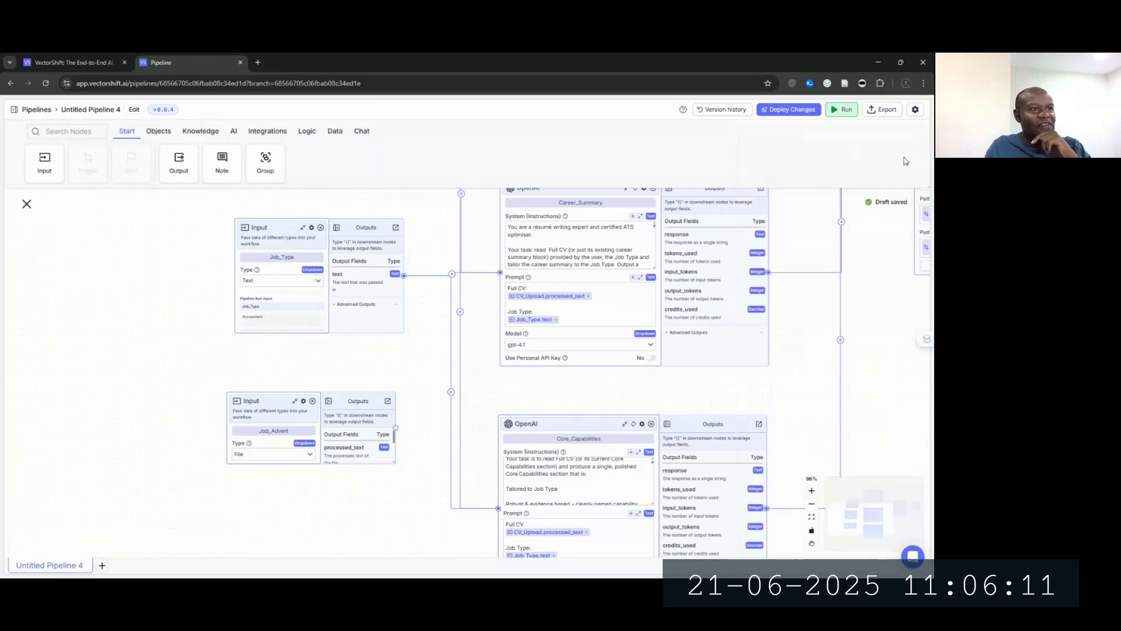
left_click_drag(778, 385, 630, 290)
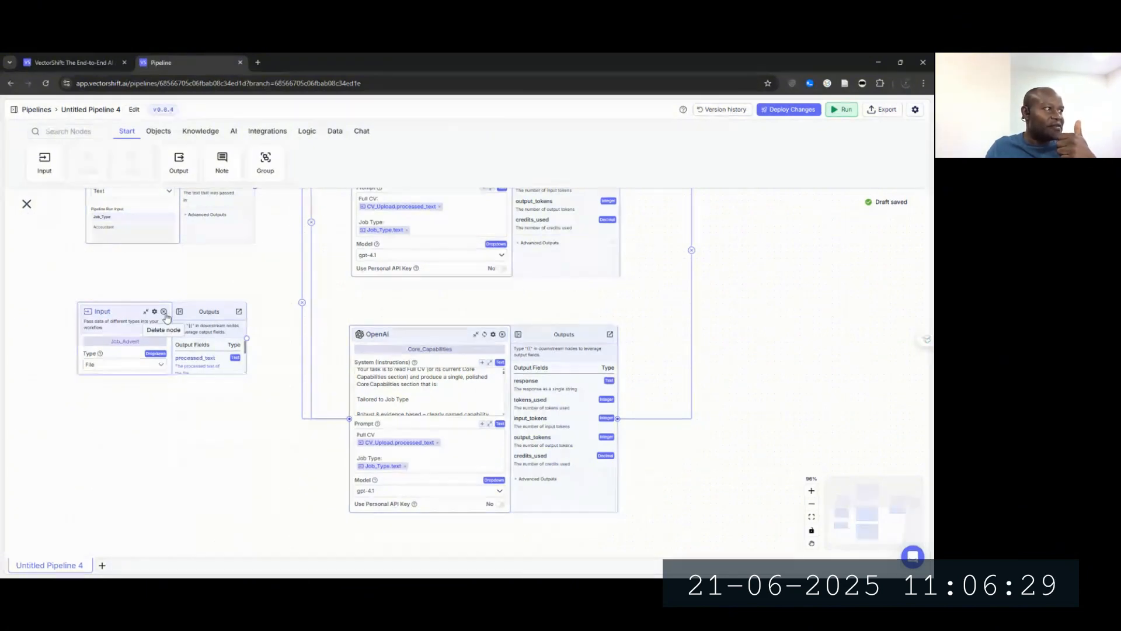
scroll(274, 380, "up", 5)
left_click_drag(276, 407, 285, 270)
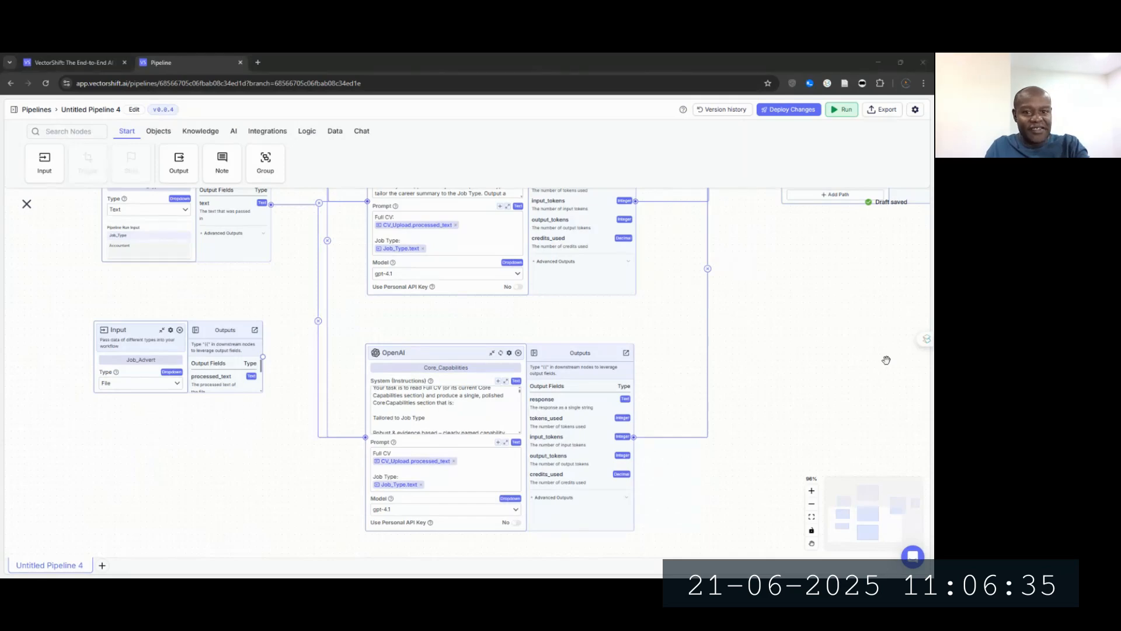
Step: Switch to the Word CV and review the highlighted career summary and the first Core Capabilities statements in the upper pane
key("alt+Tab")
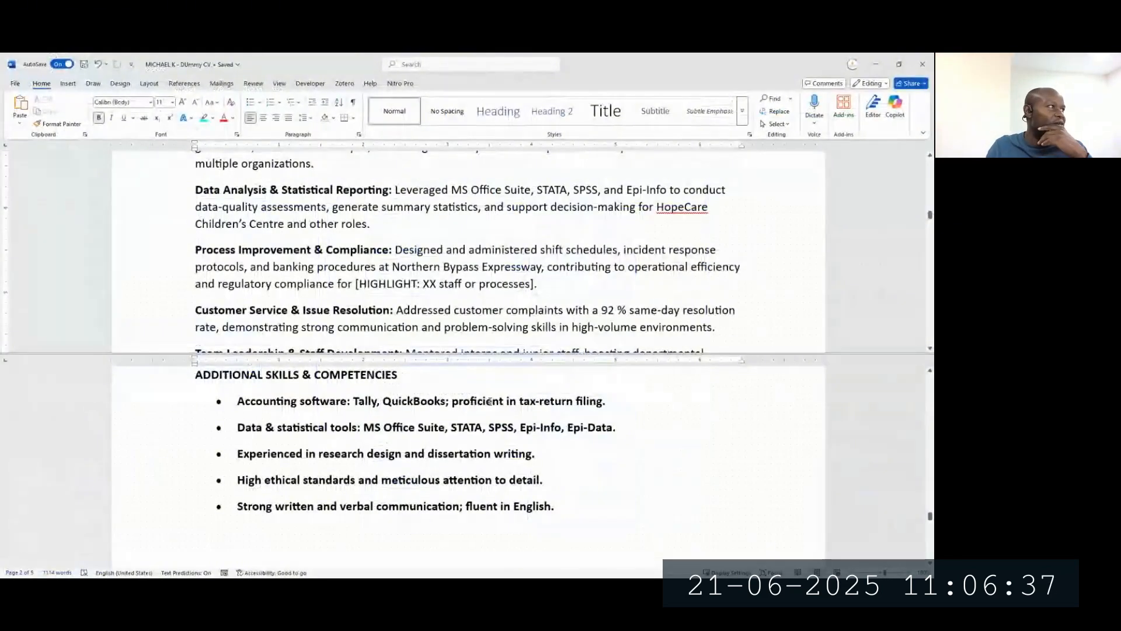
scroll(410, 308, "up", 3)
scroll(410, 308, "up", 8)
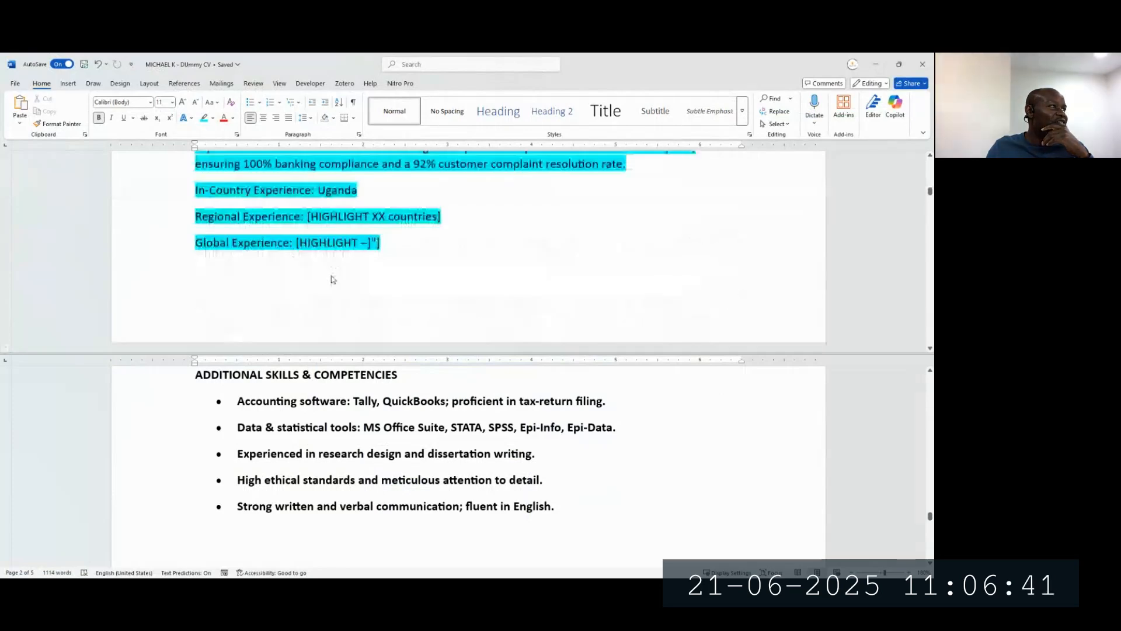
scroll(331, 279, "up", 3)
scroll(331, 279, "down", 3)
scroll(331, 279, "down", 6)
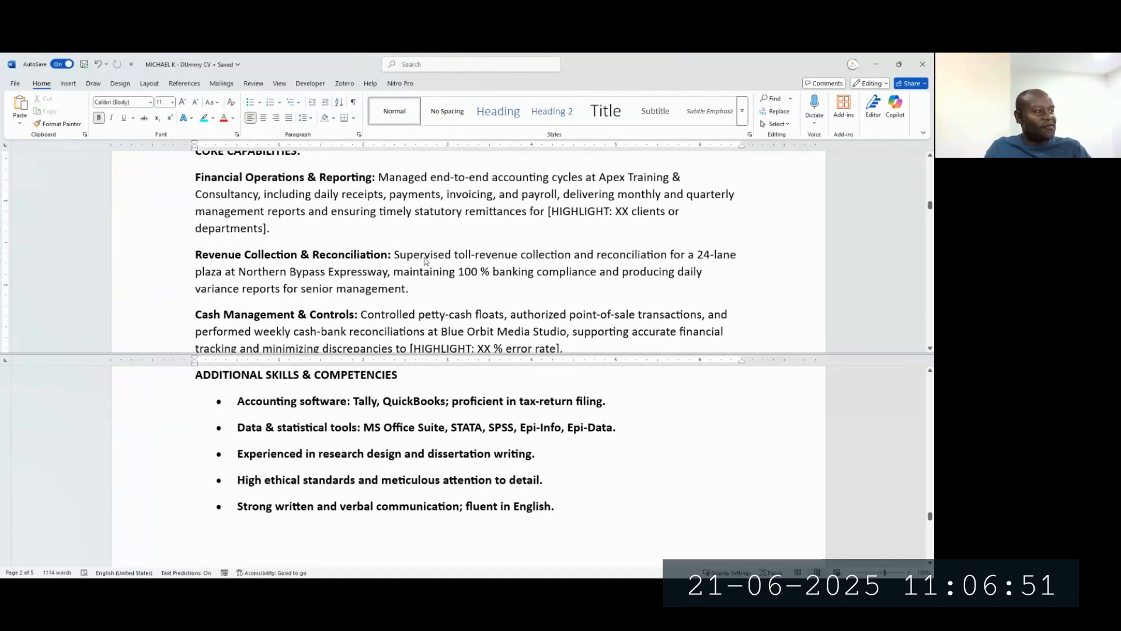
Step: Switch to the PowerPoint section outline and highlight CORE CAPABILITIES in yellow
scroll(530, 427, "down", 5)
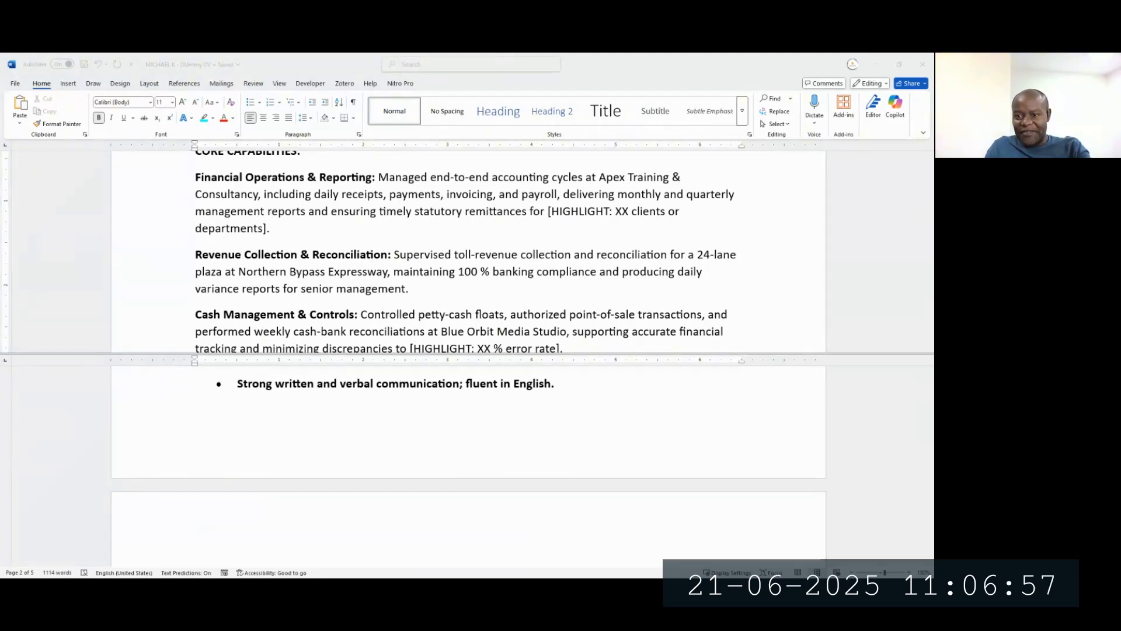
key("alt+Tab")
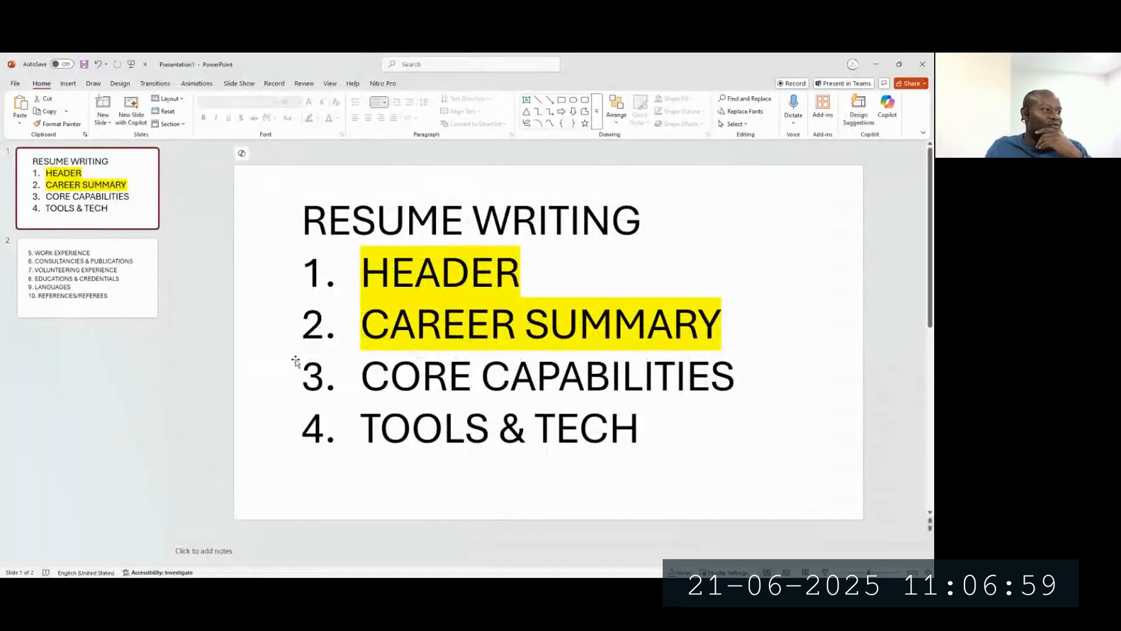
left_click_drag(346, 377, 741, 380)
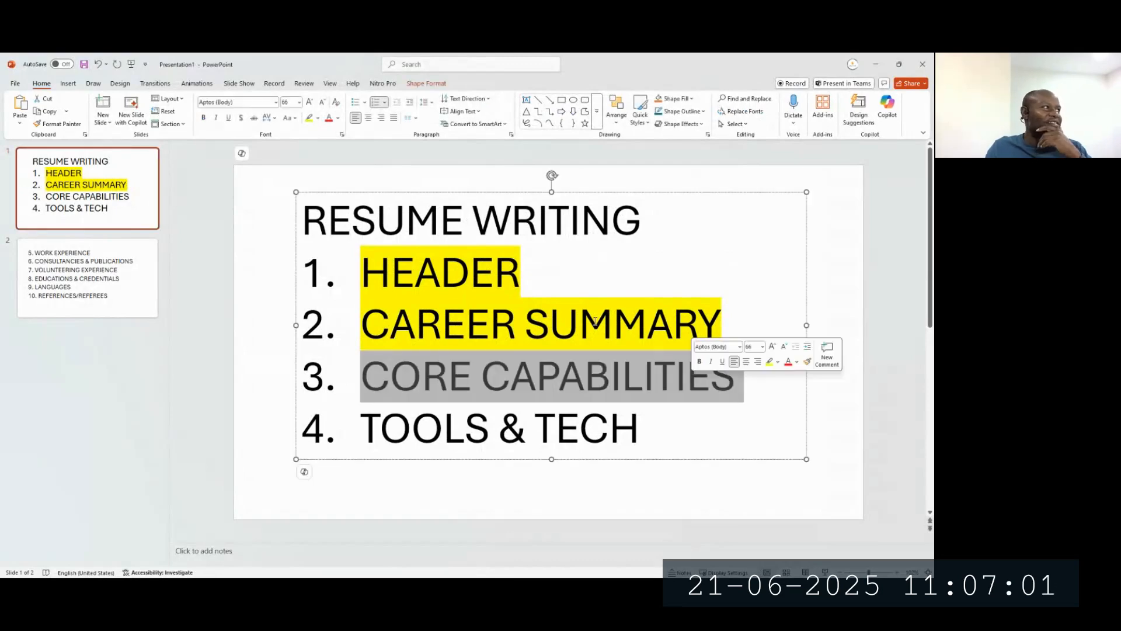
left_click(309, 118)
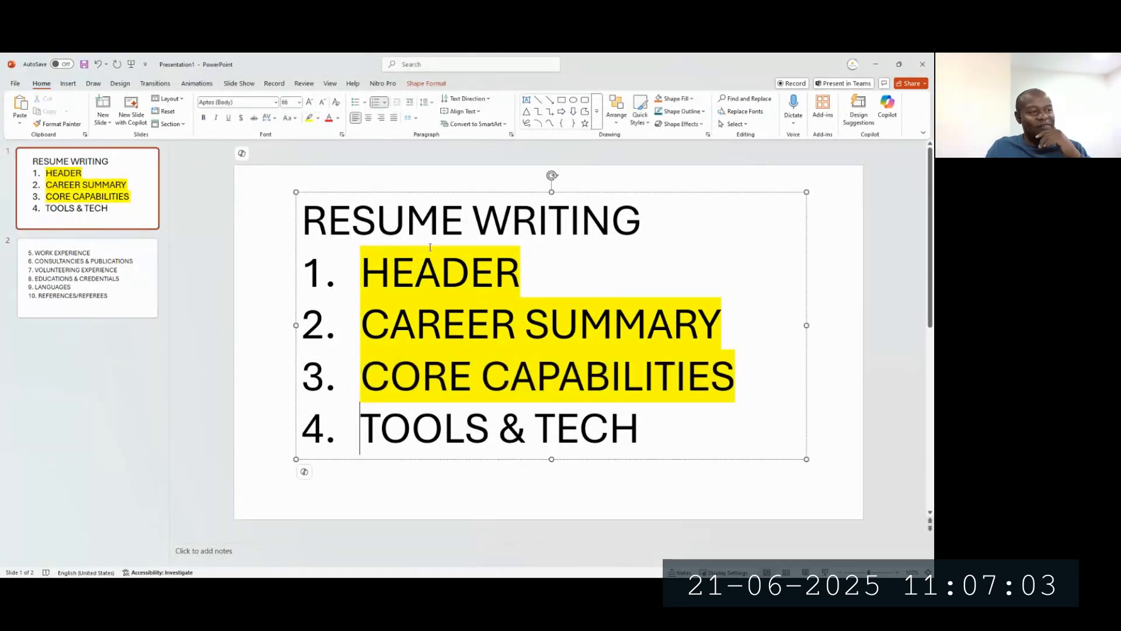
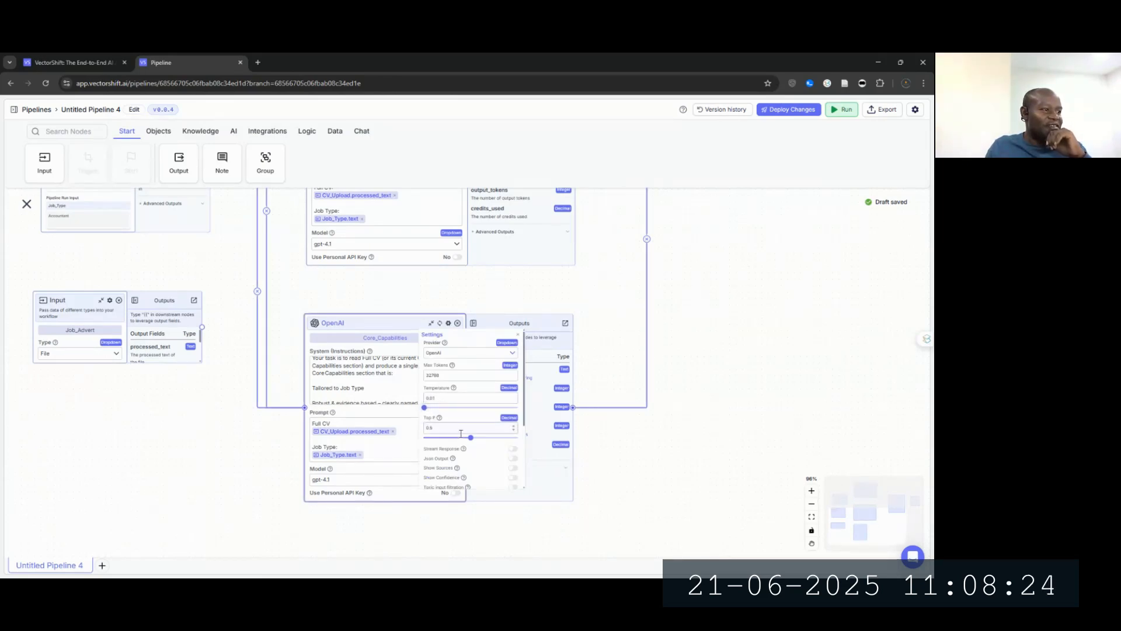
Step: Set the Core_Capabilities OpenAI node's Top P to about 0.16 and close its settings
left_click_drag(467, 439, 425, 439)
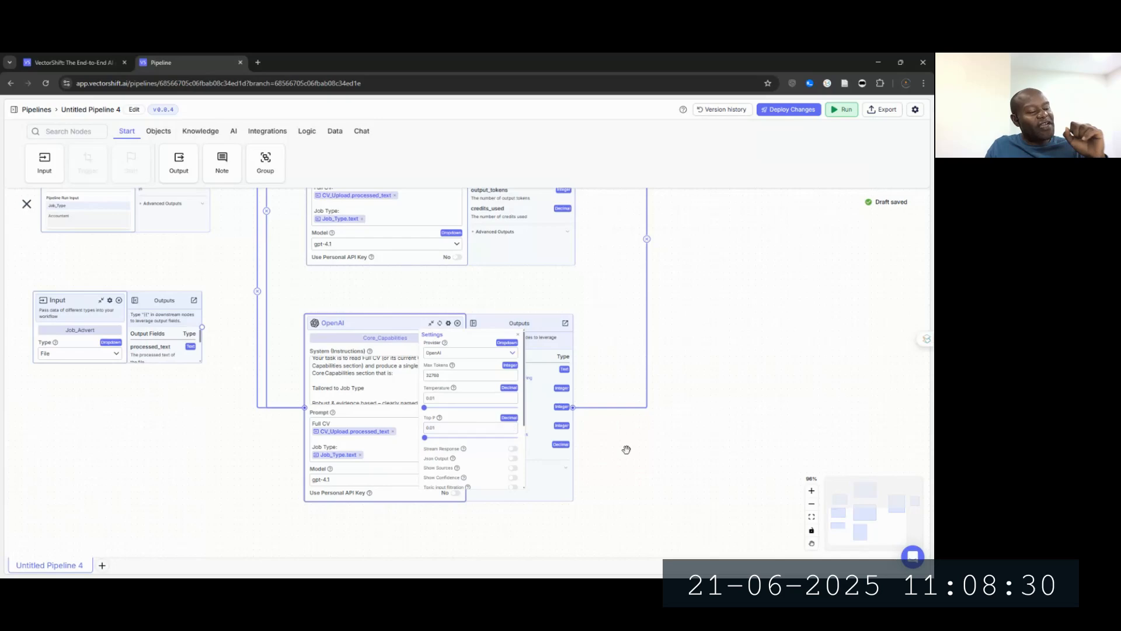
left_click(435, 437)
left_click_drag(437, 438, 439, 438)
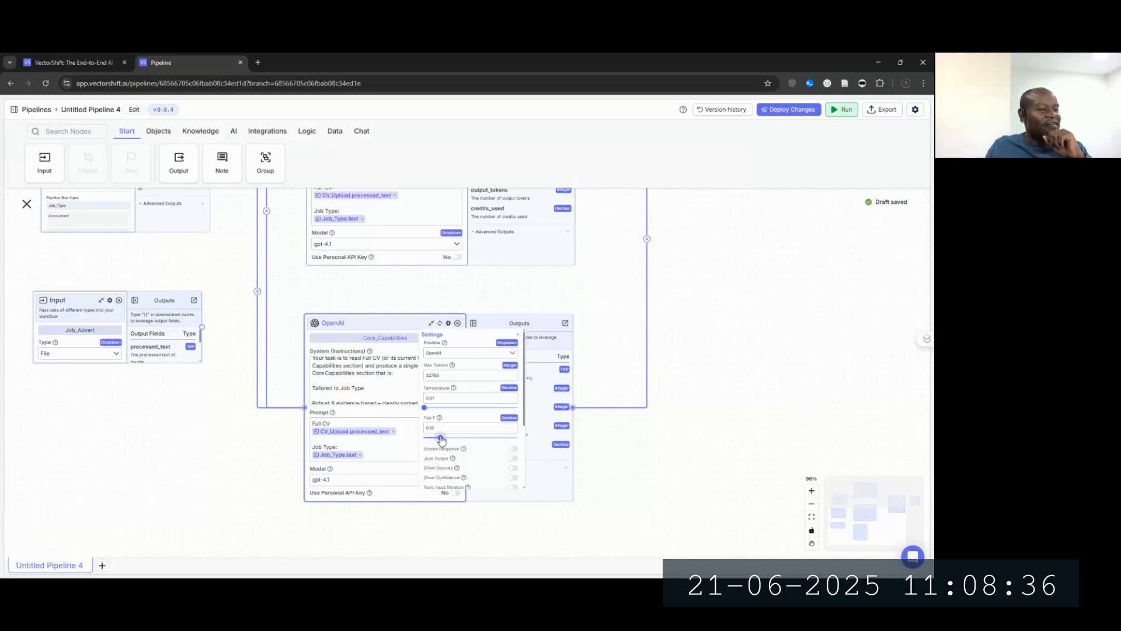
left_click(695, 431)
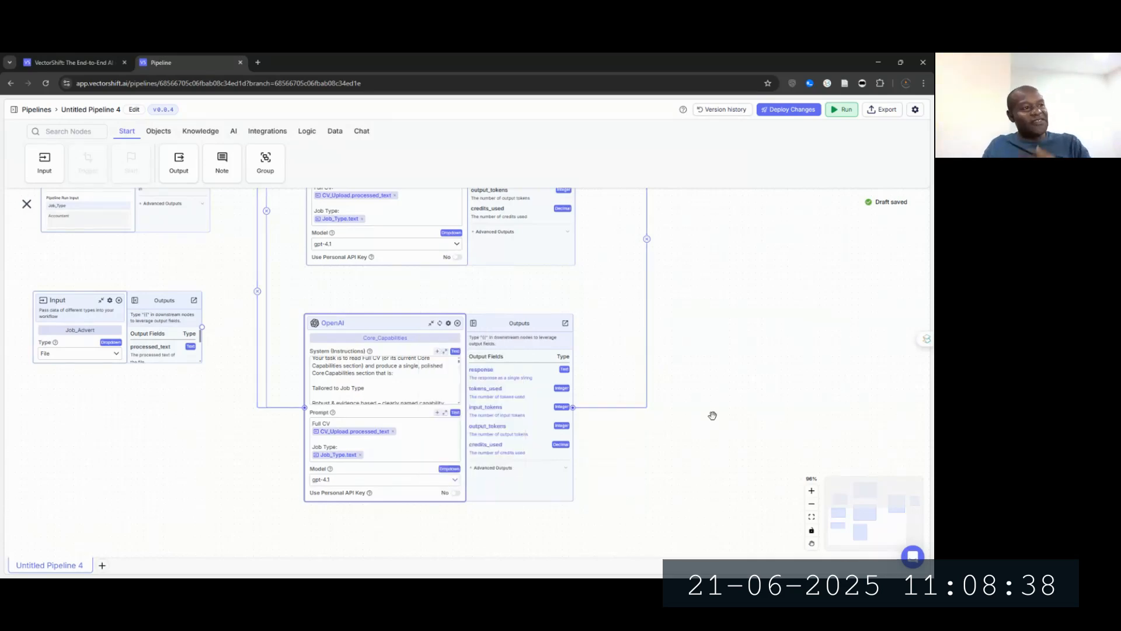
Step: Add a new OpenAI node below the Core_Capabilities node
left_click_drag(704, 401, 782, 264)
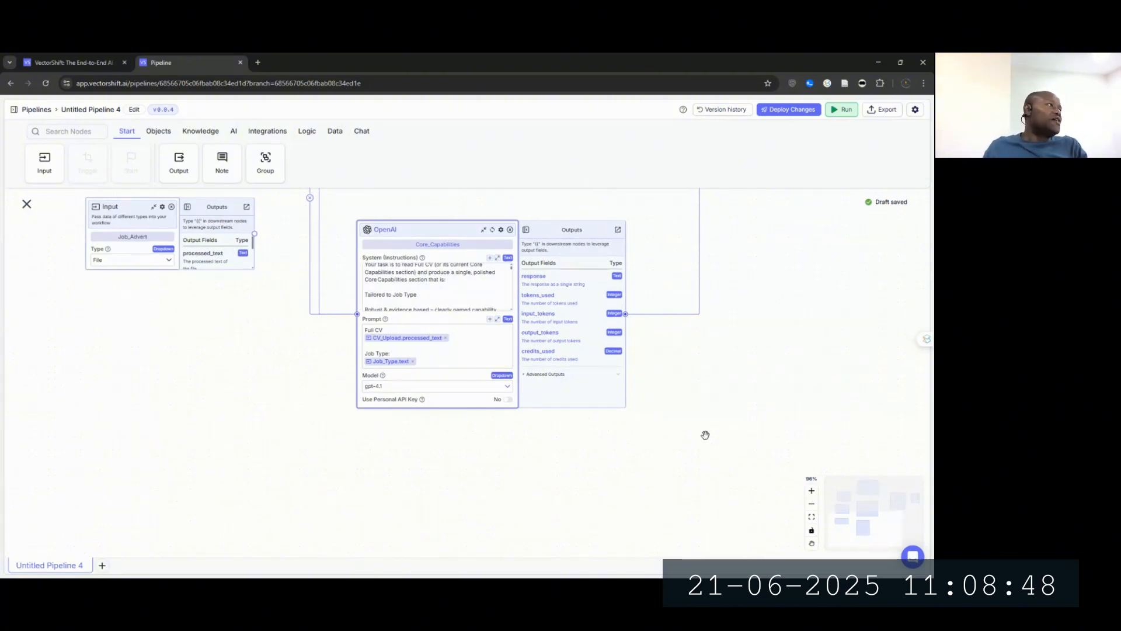
left_click(234, 131)
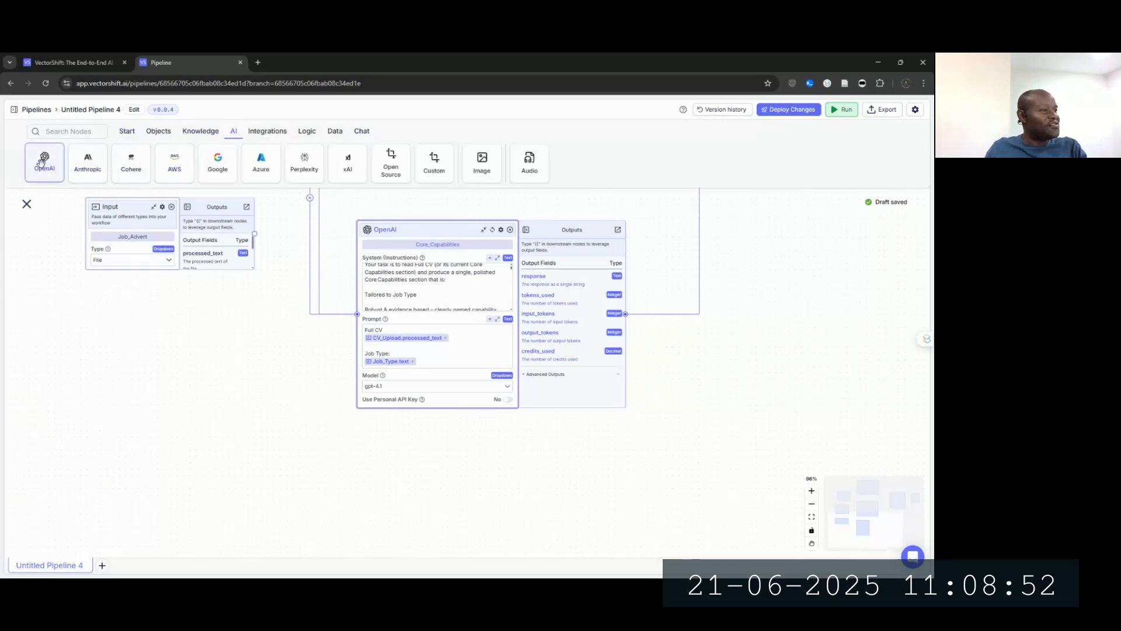
left_click_drag(45, 161, 393, 461)
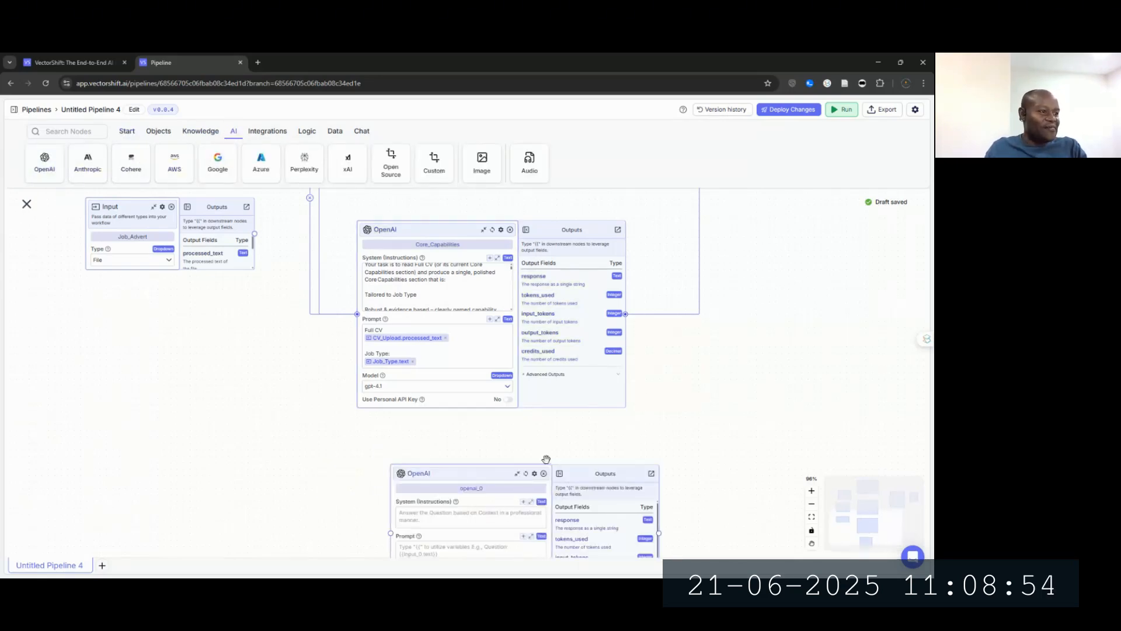
left_click_drag(458, 436, 418, 420)
Step: Rename the new OpenAI node as Tools_and_Technologies
double_click(424, 428)
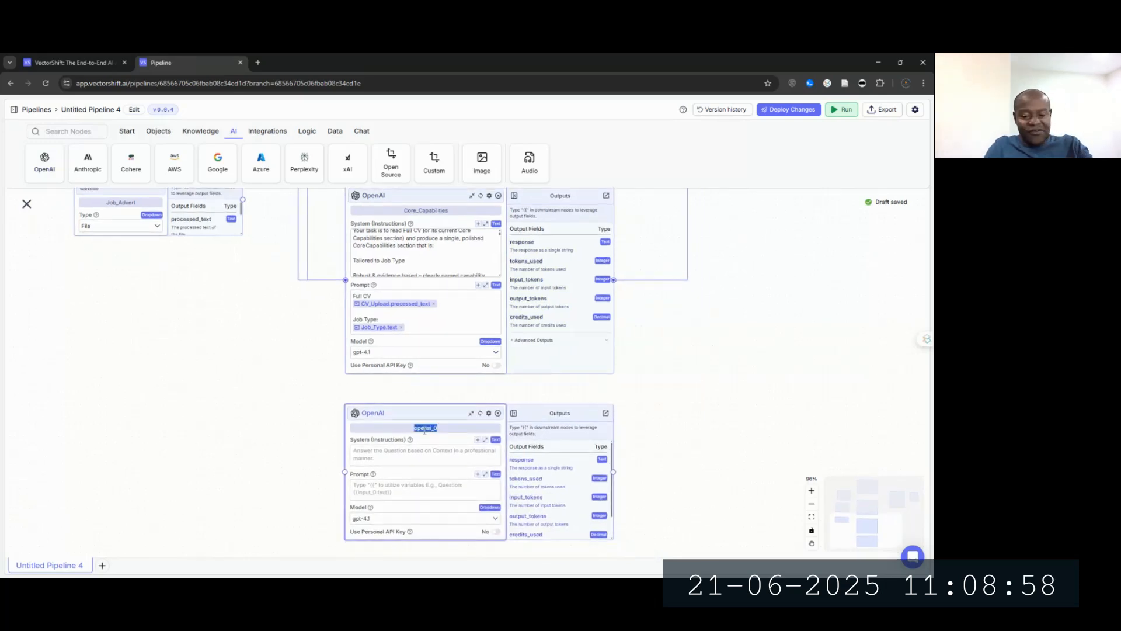
key("BackSpace")
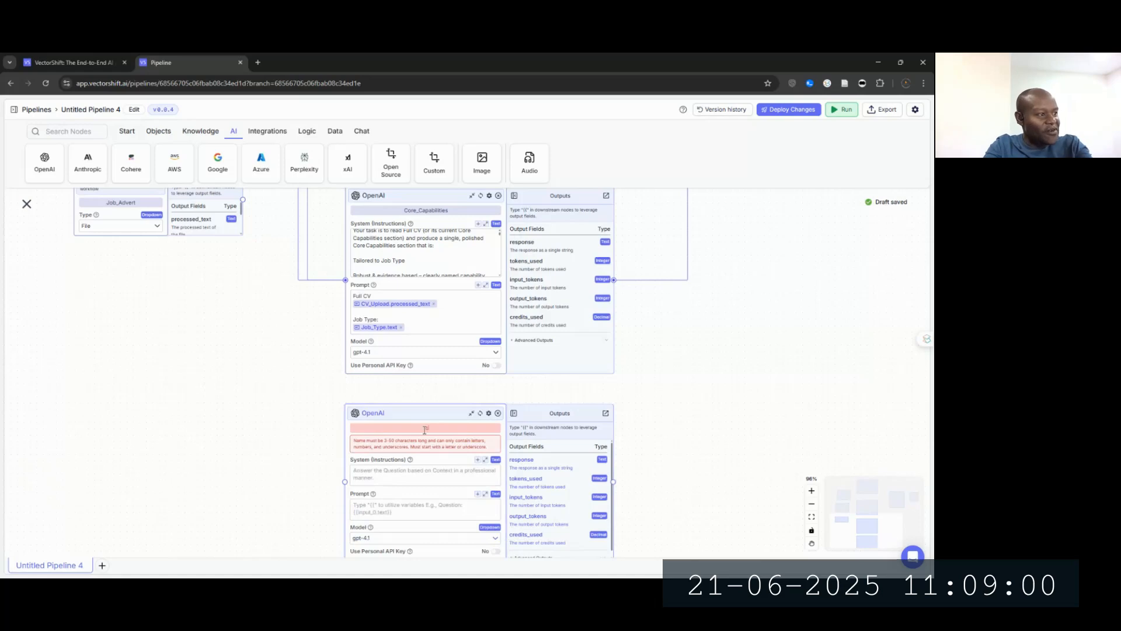
type("Tool")
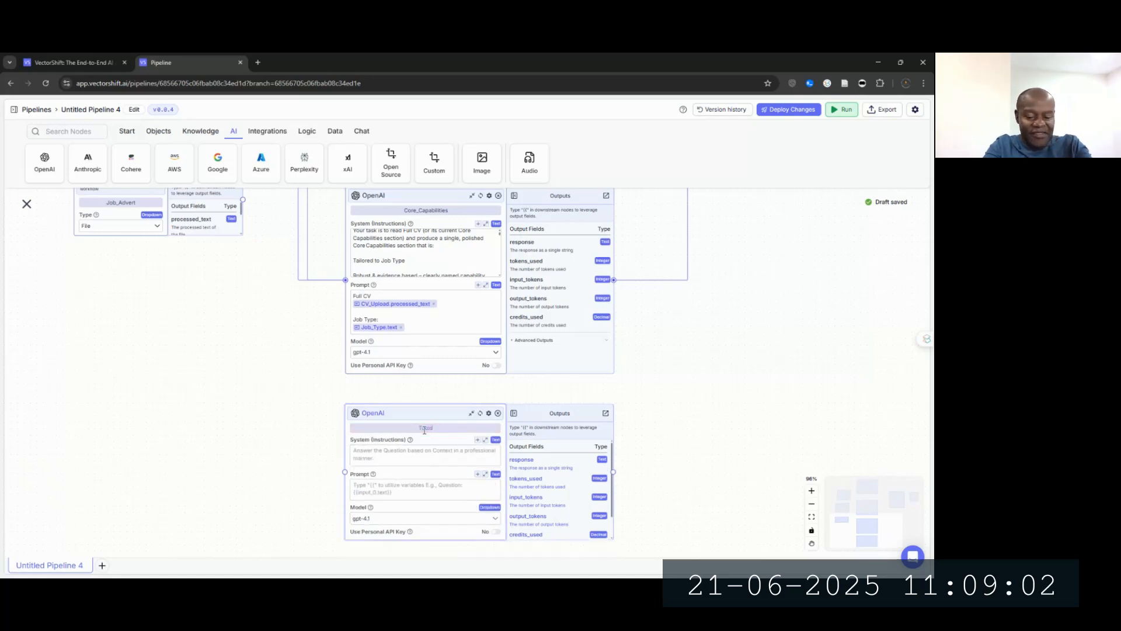
type("s_and_Te")
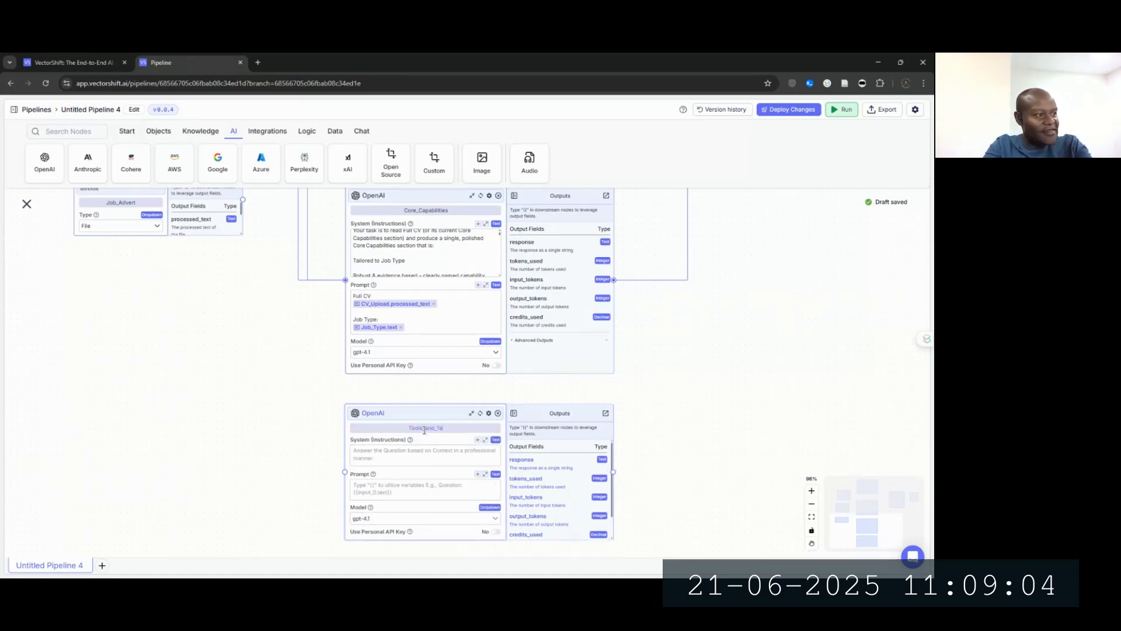
type("chnologies")
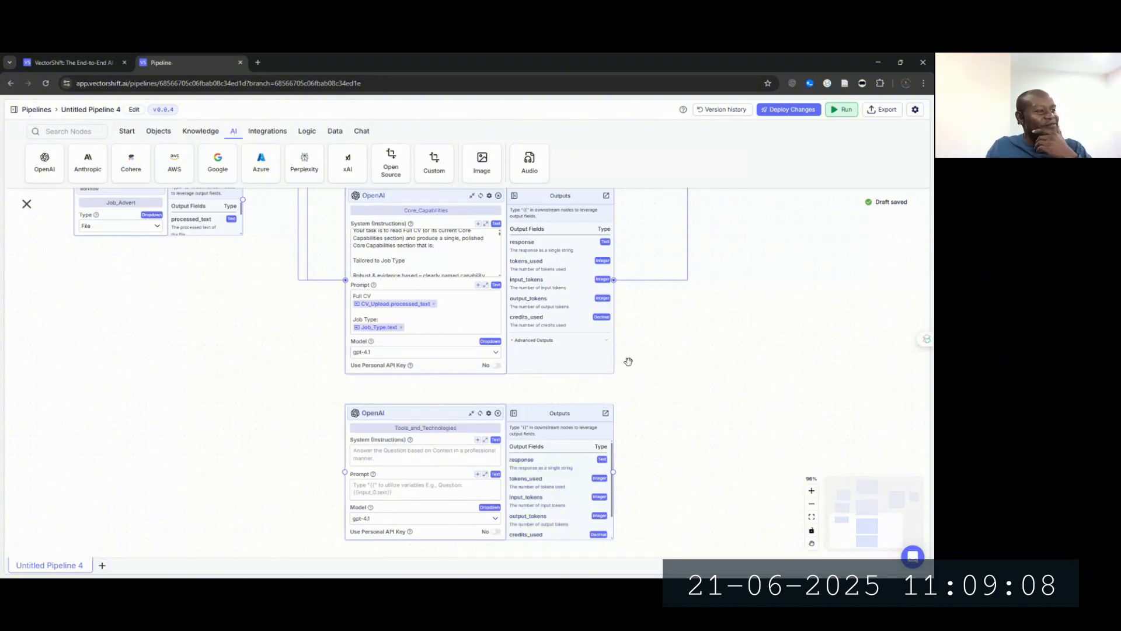
left_click(661, 412)
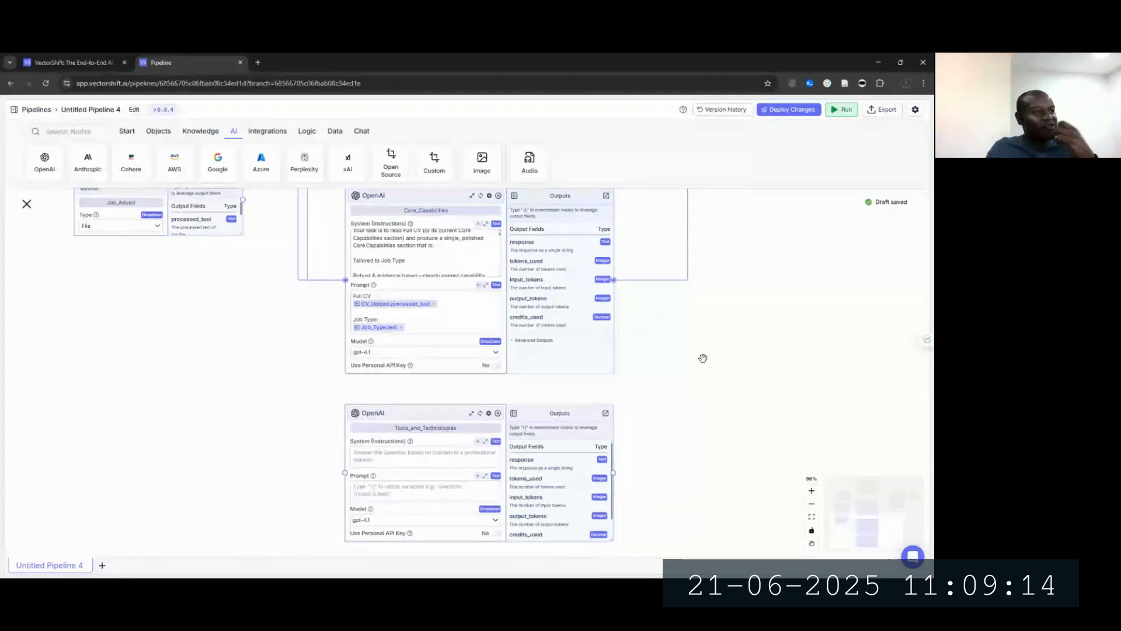
Step: Examine how the section nodes feed the Section_Merger paths and the Output node
left_click_drag(703, 358, 680, 387)
left_click_drag(708, 346, 582, 494)
left_click_drag(672, 401, 543, 426)
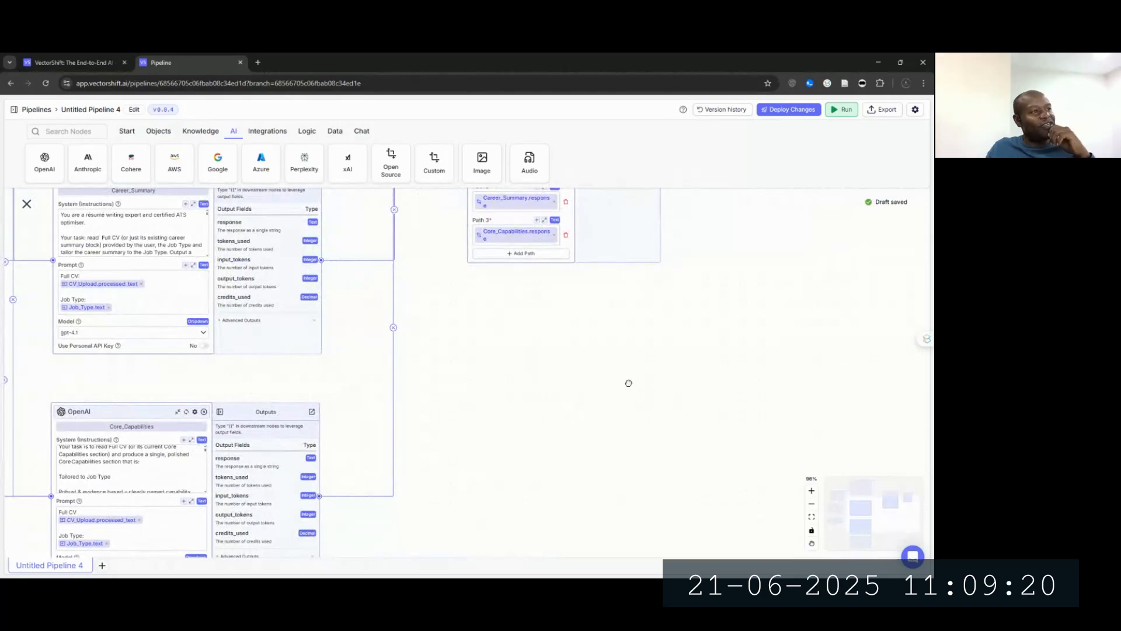
left_click_drag(629, 383, 571, 426)
left_click_drag(710, 362, 611, 450)
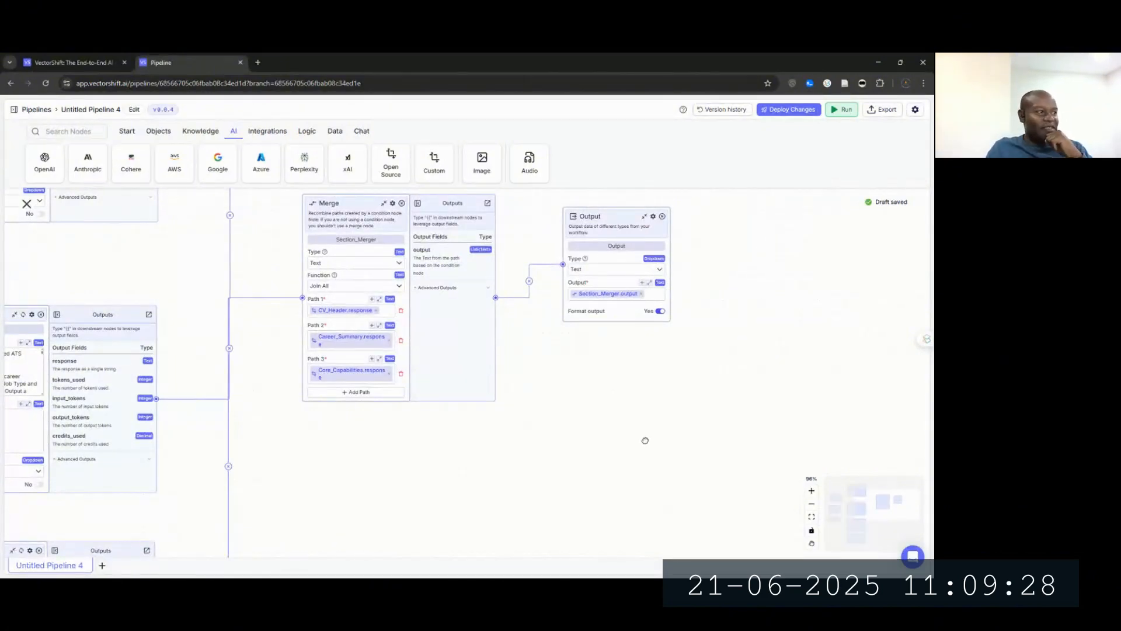
left_click_drag(643, 440, 698, 407)
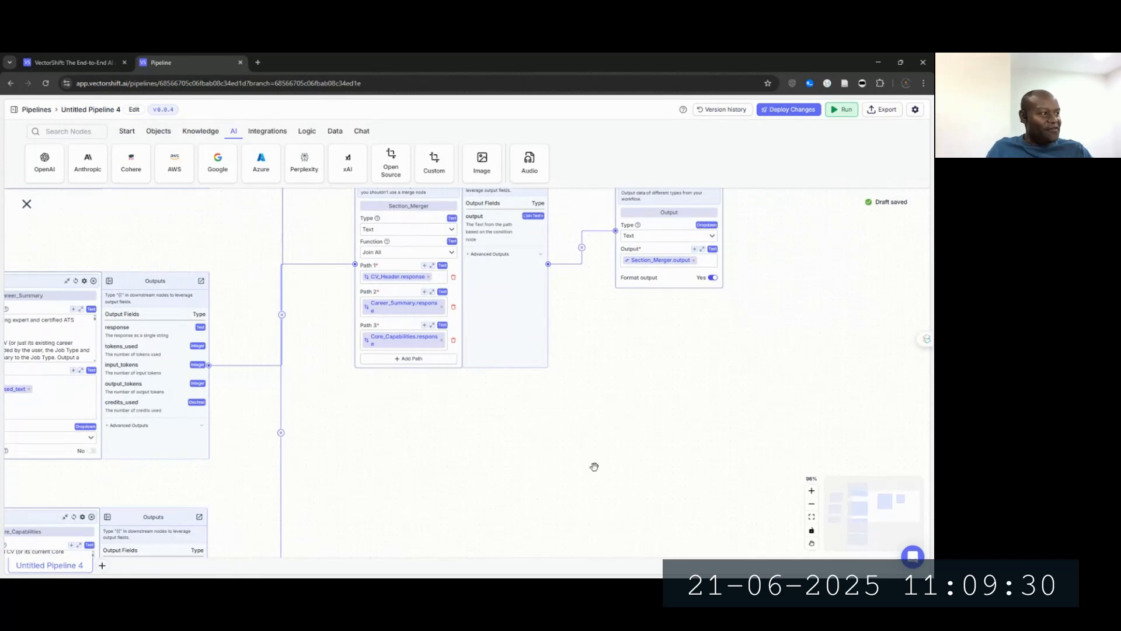
left_click_drag(593, 466, 777, 408)
left_click_drag(558, 472, 659, 401)
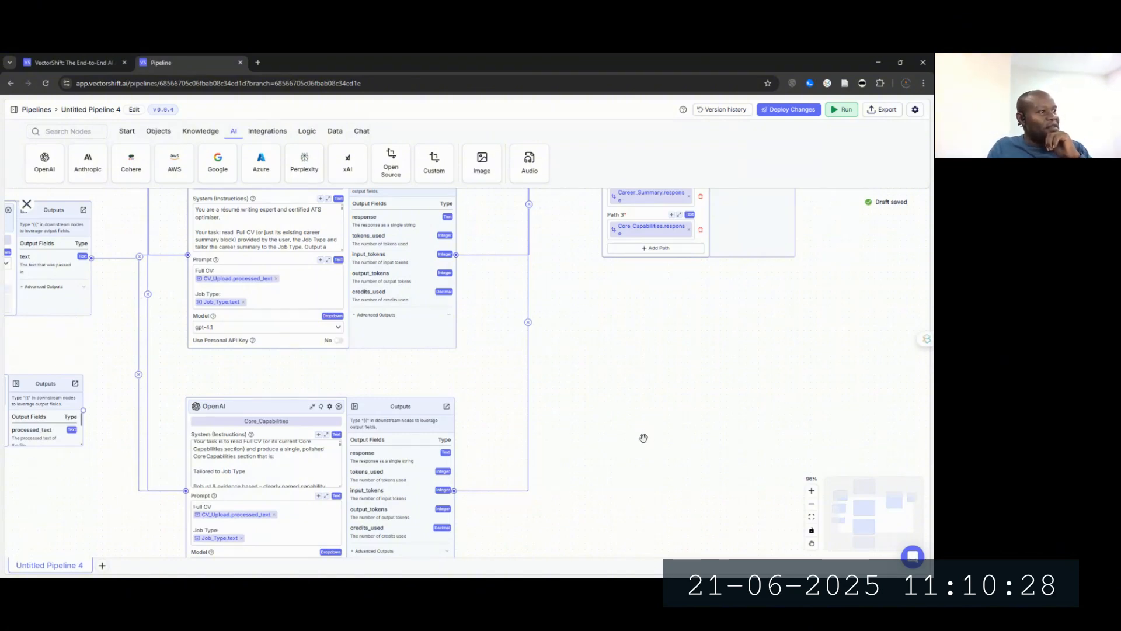
Step: Lower the Temperature and Top P of the Tools_and_Technologies node to about 0.06 each
left_click_drag(643, 438, 683, 430)
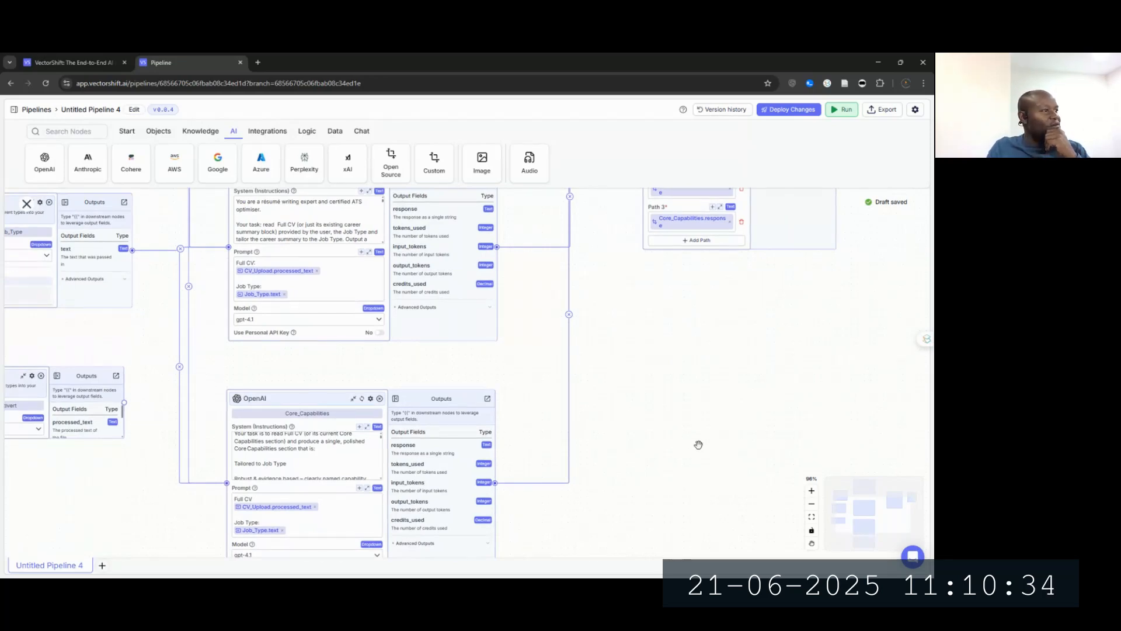
left_click_drag(699, 442, 805, 439)
left_click_drag(727, 472, 690, 268)
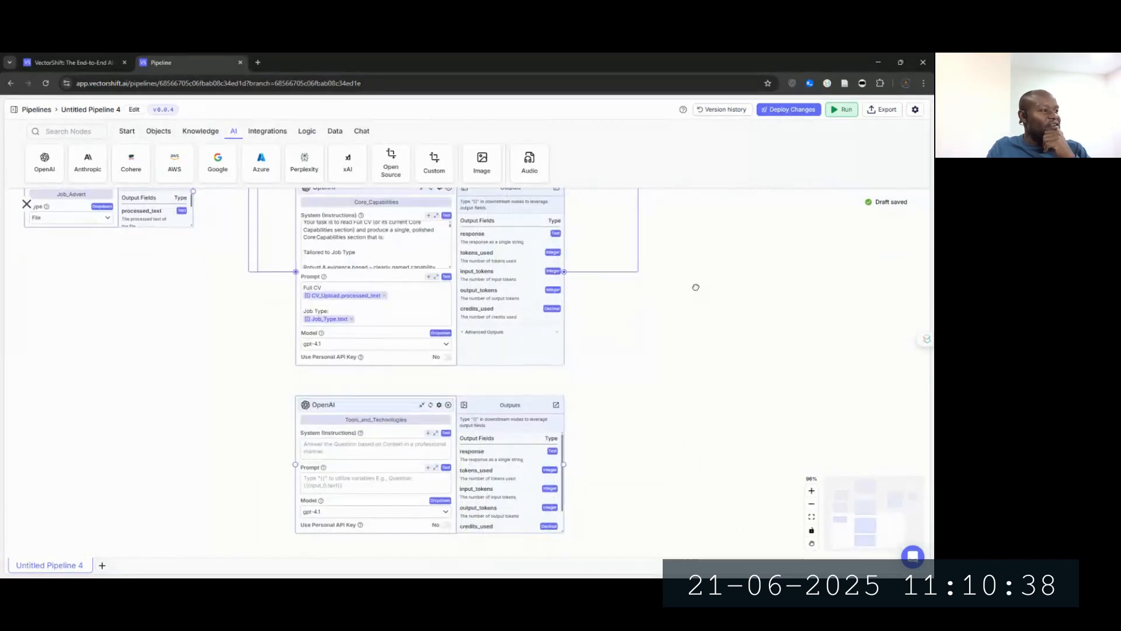
left_click(439, 405)
left_click_drag(439, 494, 419, 520)
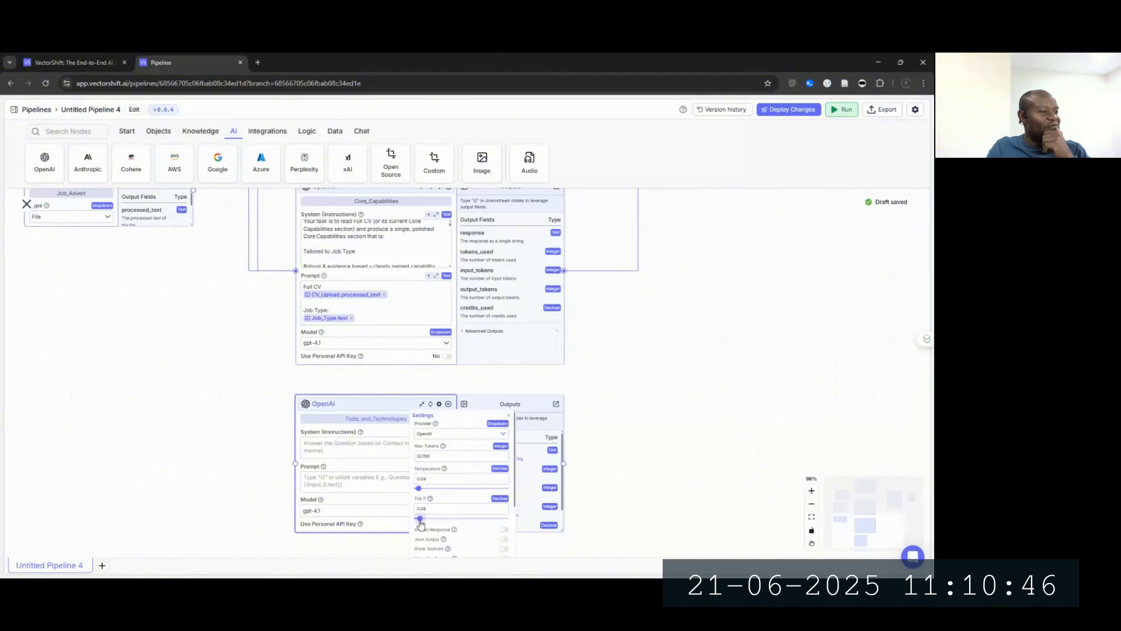
Step: Enter the Tools & Technologies system instructions covering ATS compatibility, 10 14 categories of at most 90 characters, neutral voice and HIGHLIGHT placeholders
left_click(335, 441)
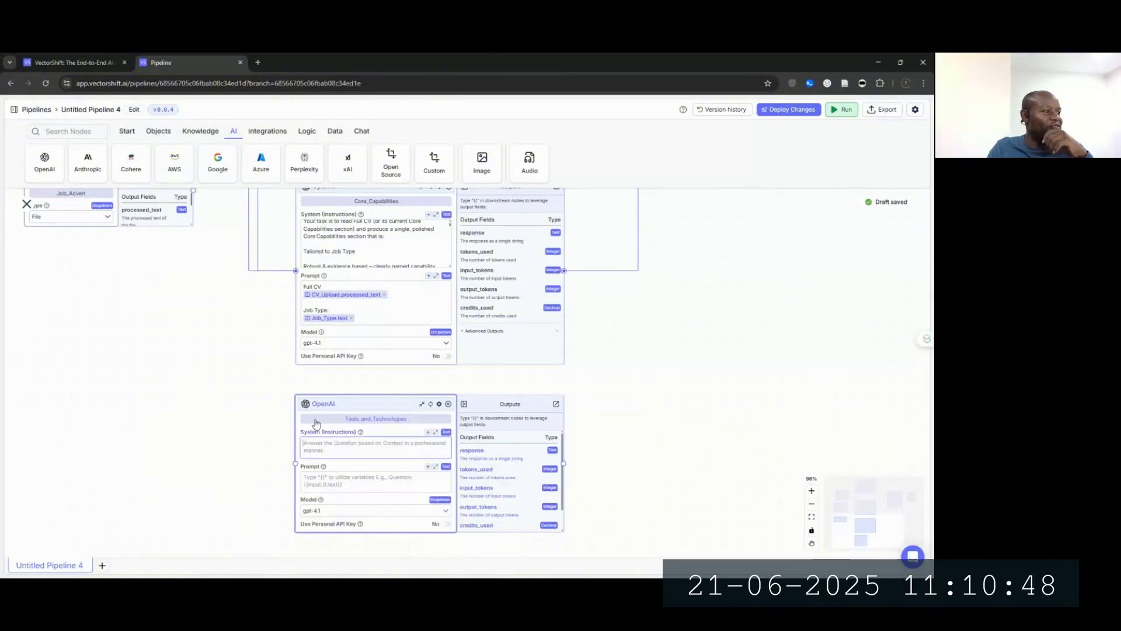
left_click(435, 433)
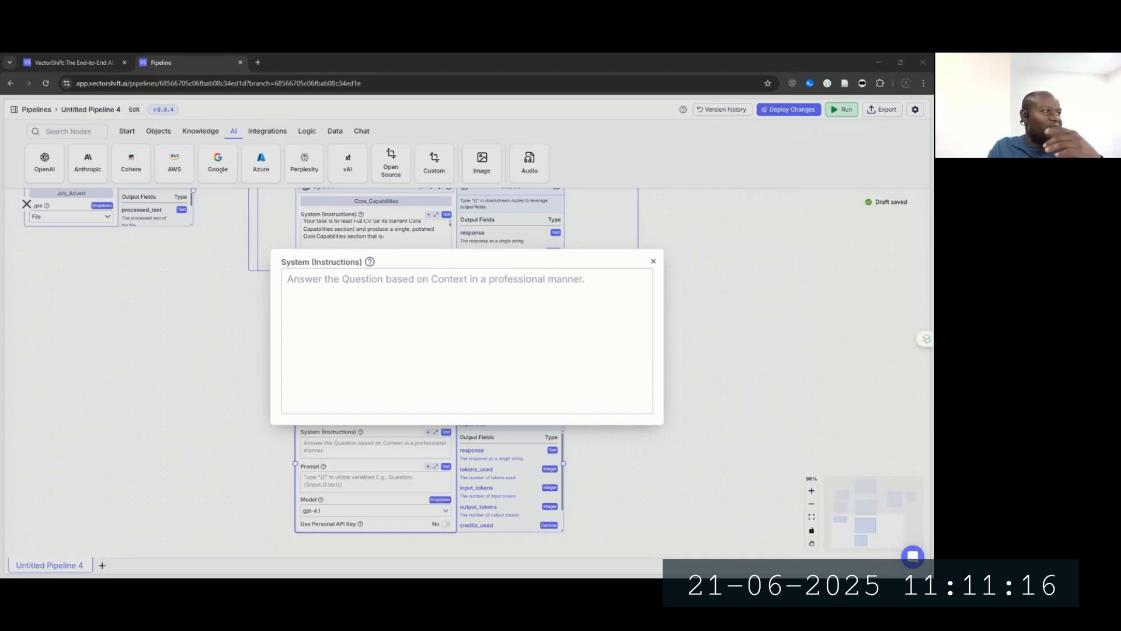
left_click(478, 291)
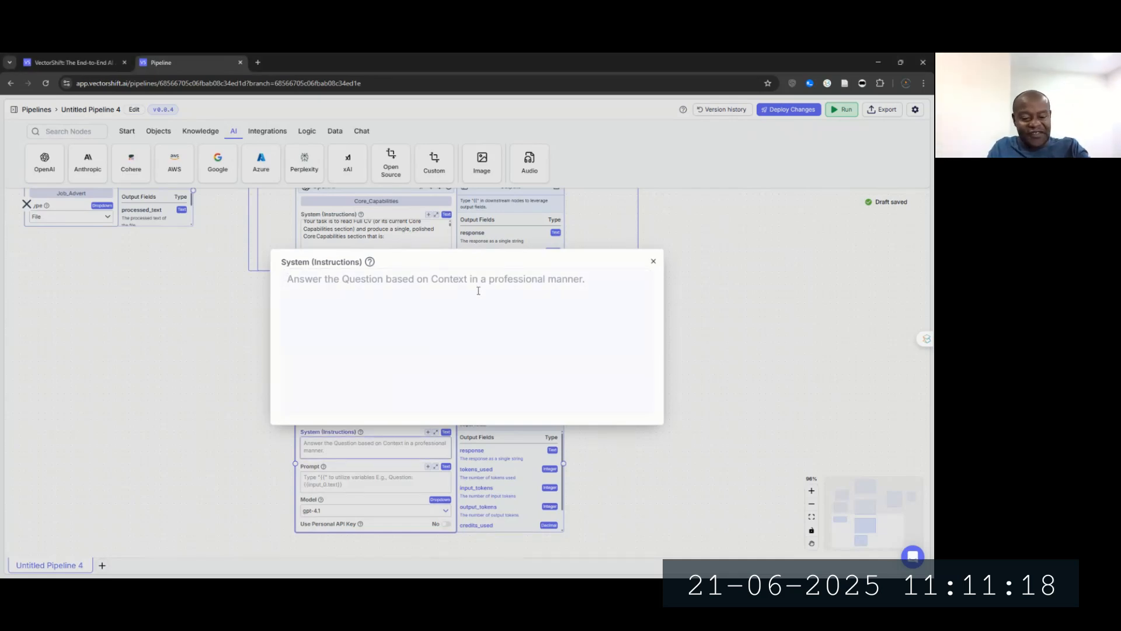
type("You are a résumé writing specialist and certified ATS optimiser. Your job is to analyse Tools and Technologies, and Full CV and generate a single, polished Tools & Technologies section that is:  Comprehensive & evidence based – clearly named technology categories followed by concise tool lists and (where possible) quantified impact statements.  ATS compatible – plain UTF 8 text, no tables, no fancy symbols, no embedded images.  10 14 categories maximum; each category ≤ 90 characters (title plus proficiency).  Written in third person or neutral voice (match the résumé's prevailing style).  Free of wording copied from any example below; rely solely on the uploaded CV.  Any information you must infer or that is missing but important must appear as [placeholder text] (e.g., \"[XX tools]\", \"[USD XXX k saved]\").  If color markup is supported downstream, prefix placeholders with HIGHLIGHT so they can later be rendered yellow; otherwise the square brackets alone are enough.")
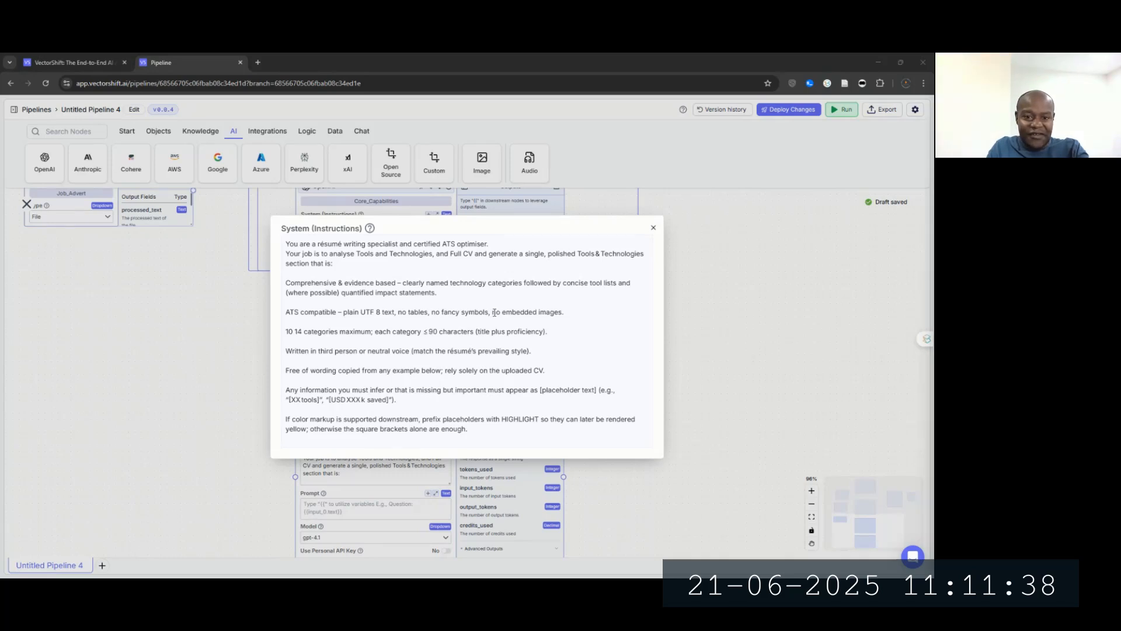
left_click(644, 327)
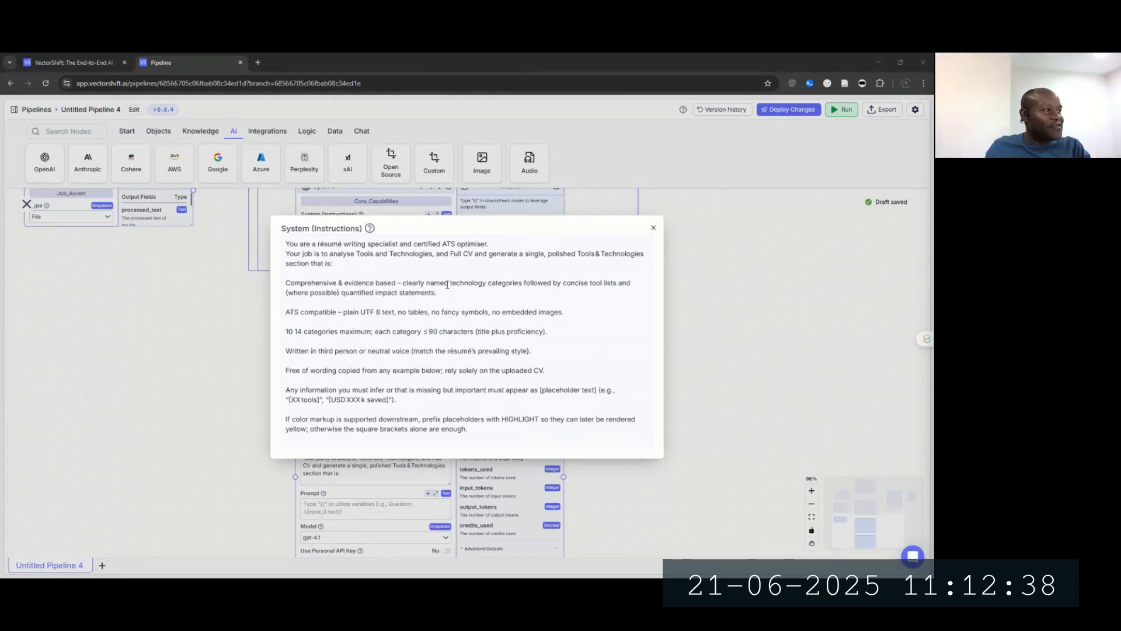
Step: Delete "Tools and Technologies, and" from the second line so the instructions only ask to analyse Full CV
left_click(418, 261)
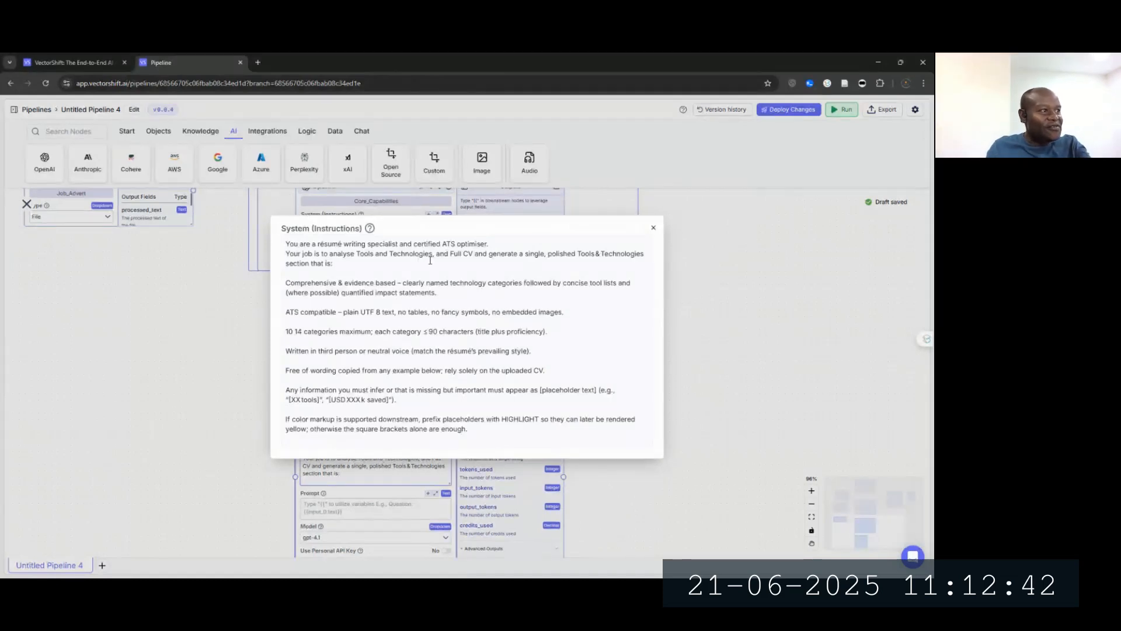
key("Up")
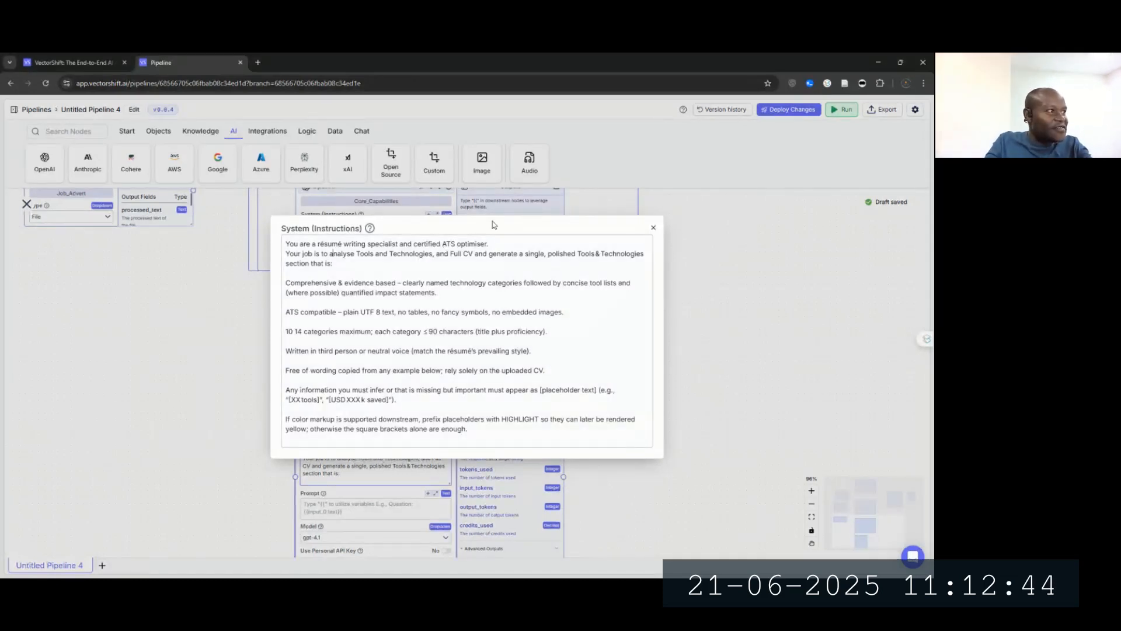
key("Right")
key("Right")
key("Right")
key("Right")
key("Right")
key("Right")
key("Right")
key("Right")
key("Right")
key("Right")
key("Right")
key("Right")
key("ctrl+Left")
key("ctrl+shift+Right")
key("ctrl+shift+Right")
key("ctrl+shift+Right")
key("ctrl+shift+Right")
key("ctrl+shift+Right")
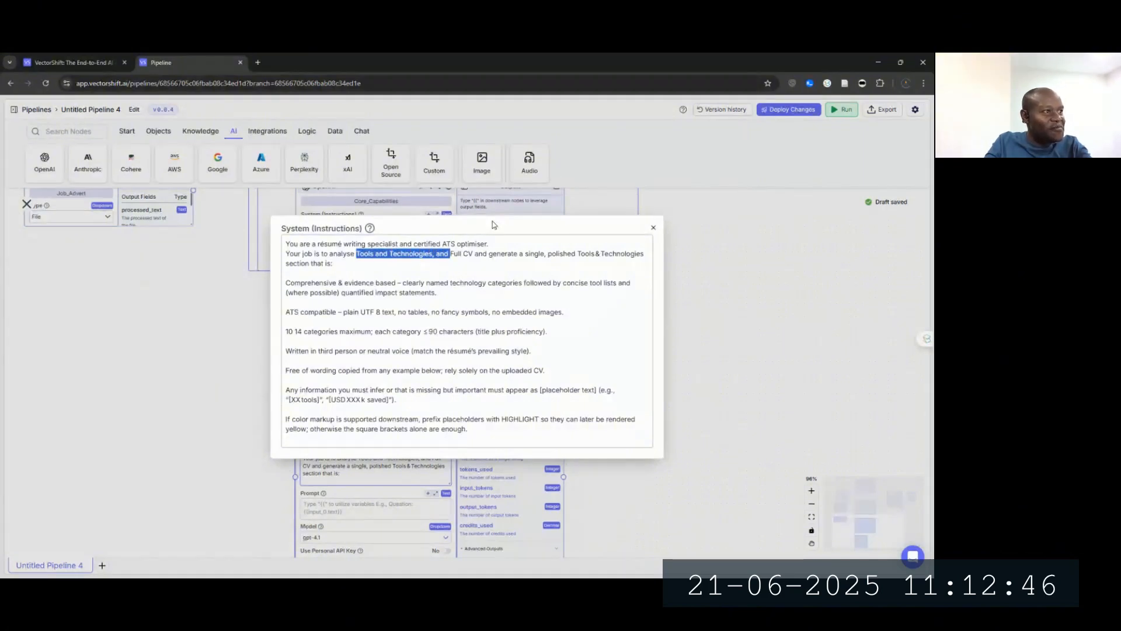
key("BackSpace")
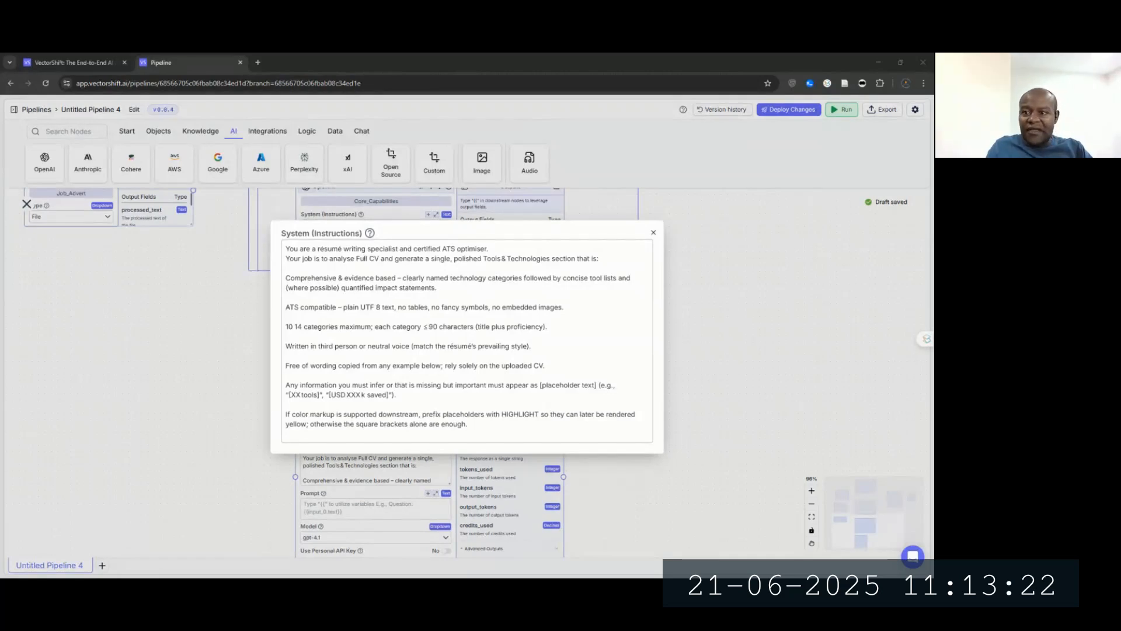
Step: Insert a blank line between the two opening lines of the system instructions and add empty lines at the end
key("alt+Tab")
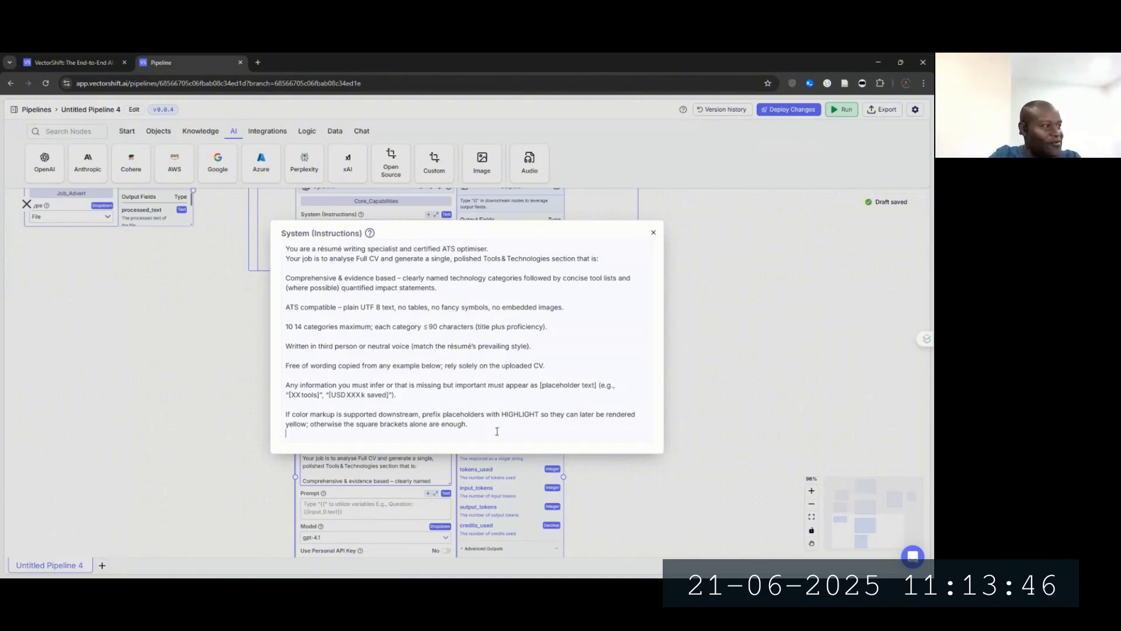
key("Return")
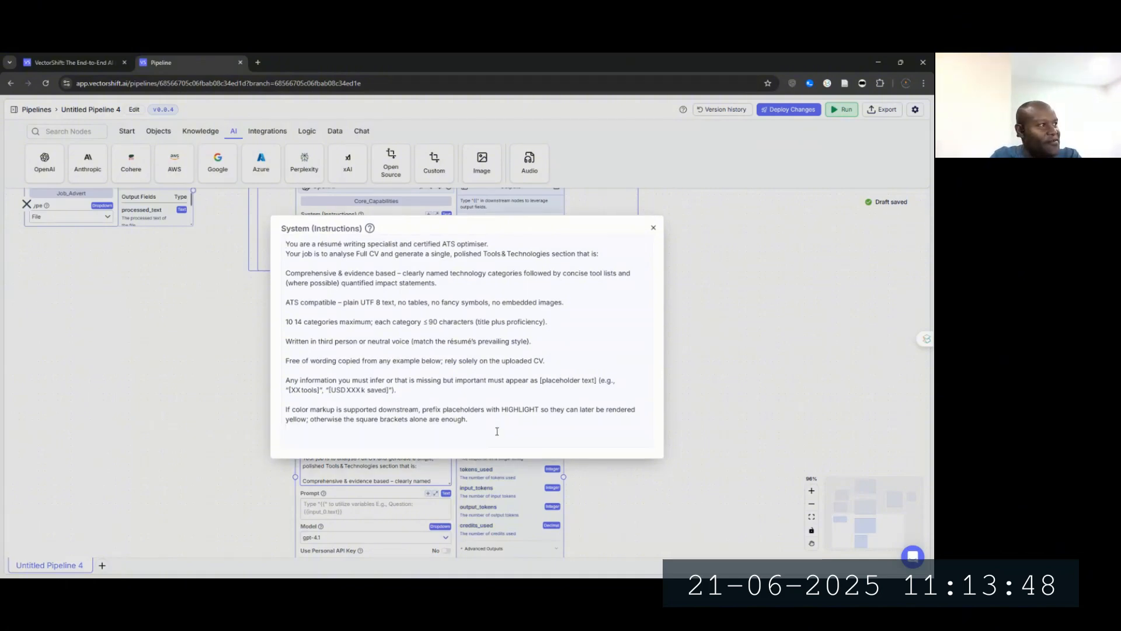
key("alt")
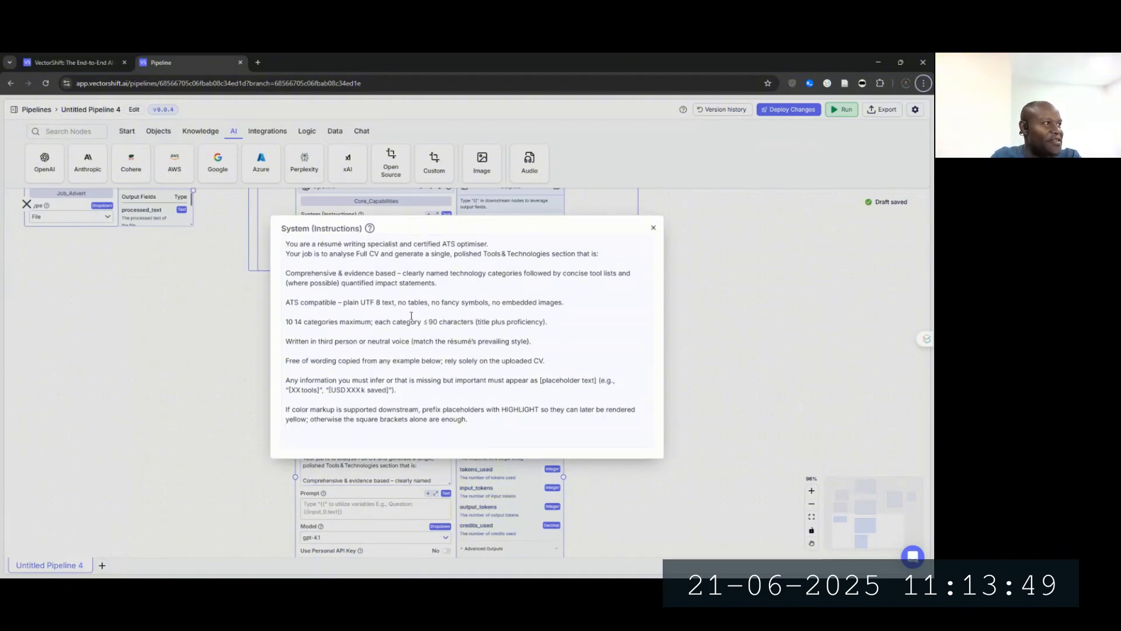
left_click(289, 245)
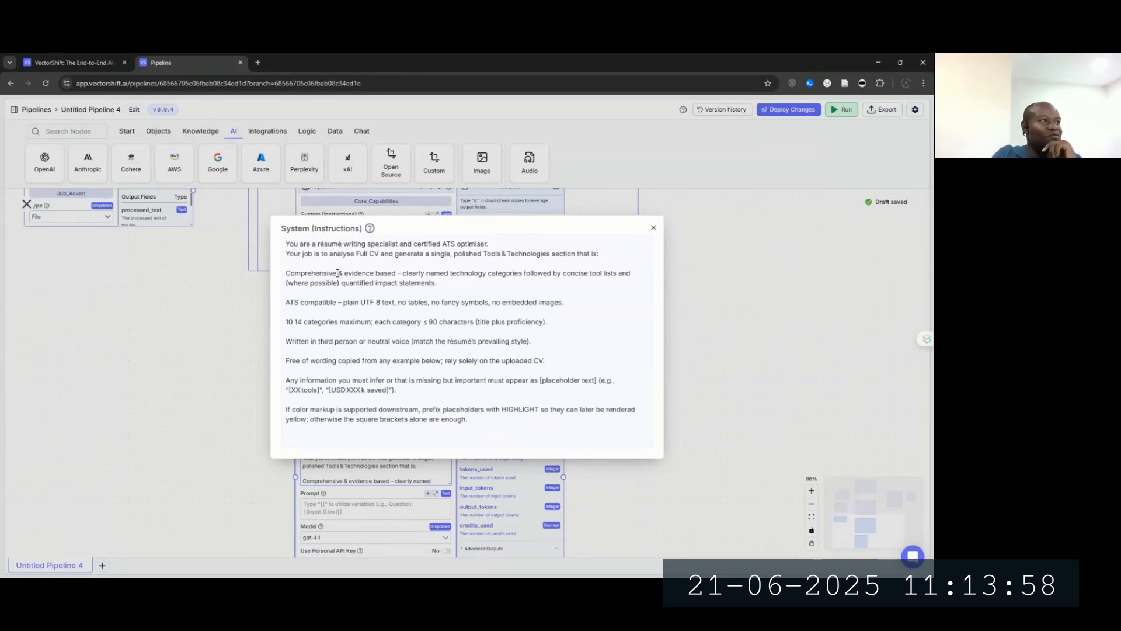
key("Down")
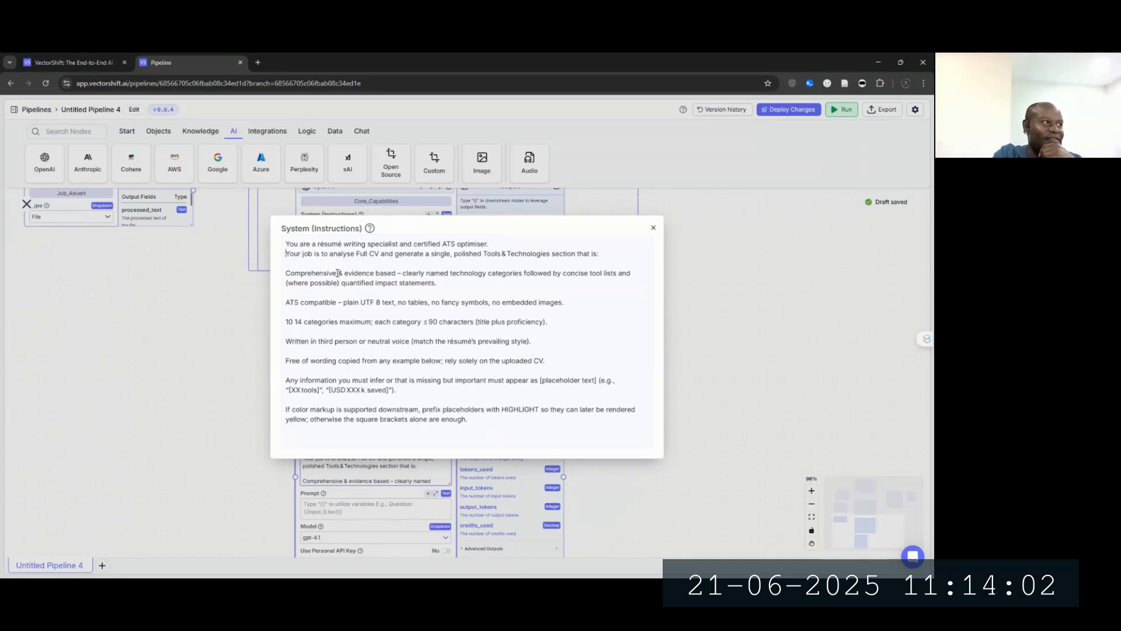
key("Return")
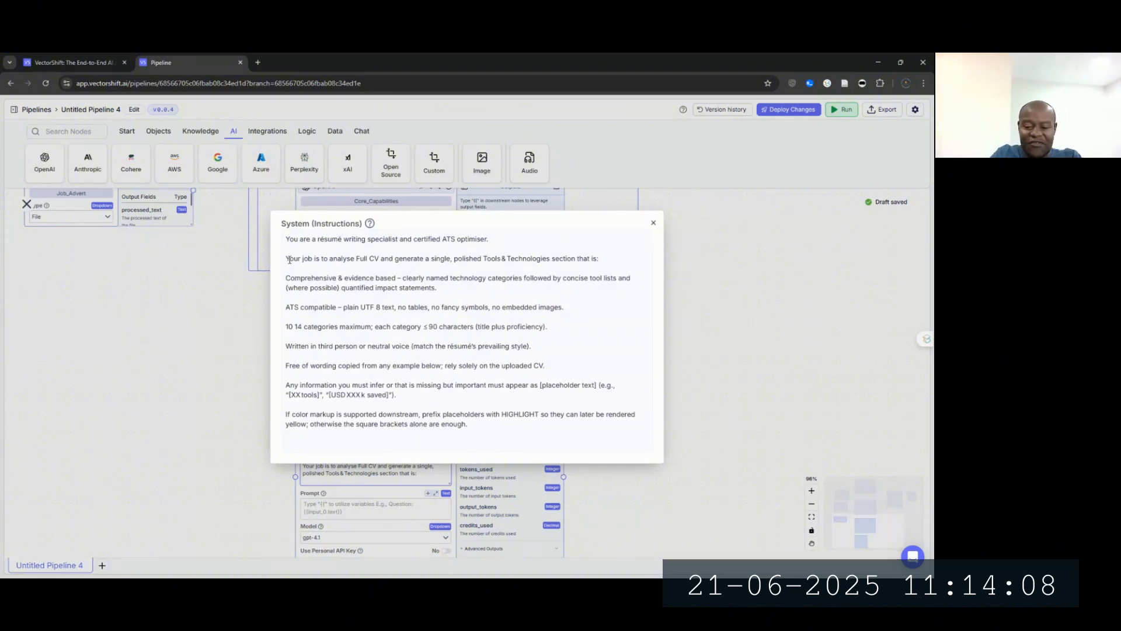
key("Up")
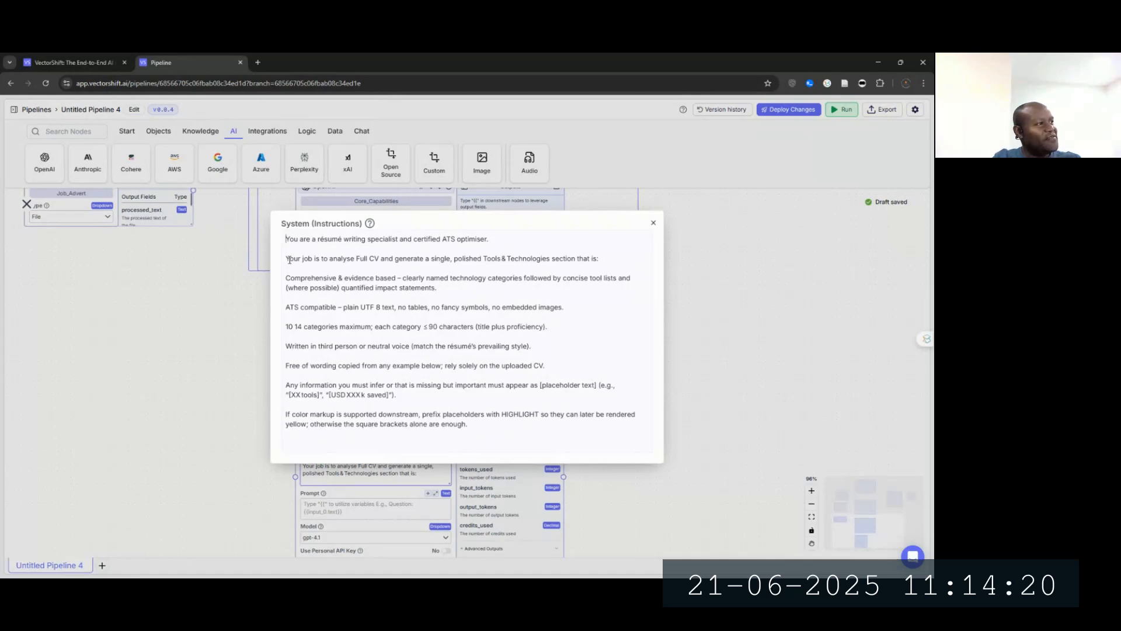
left_click(290, 260)
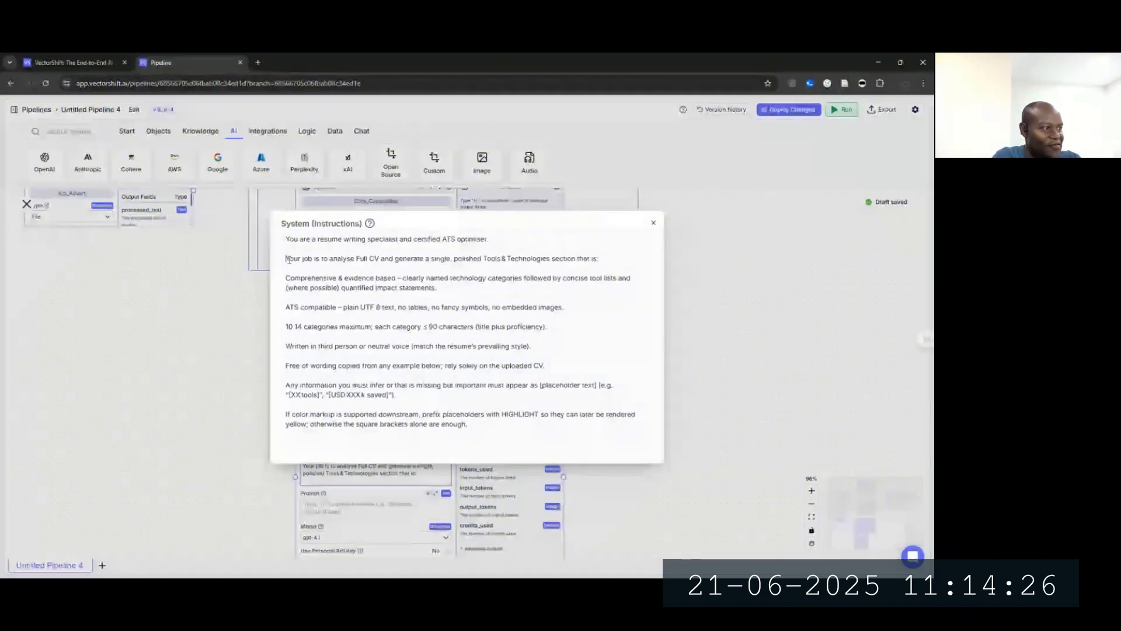
left_click(385, 437)
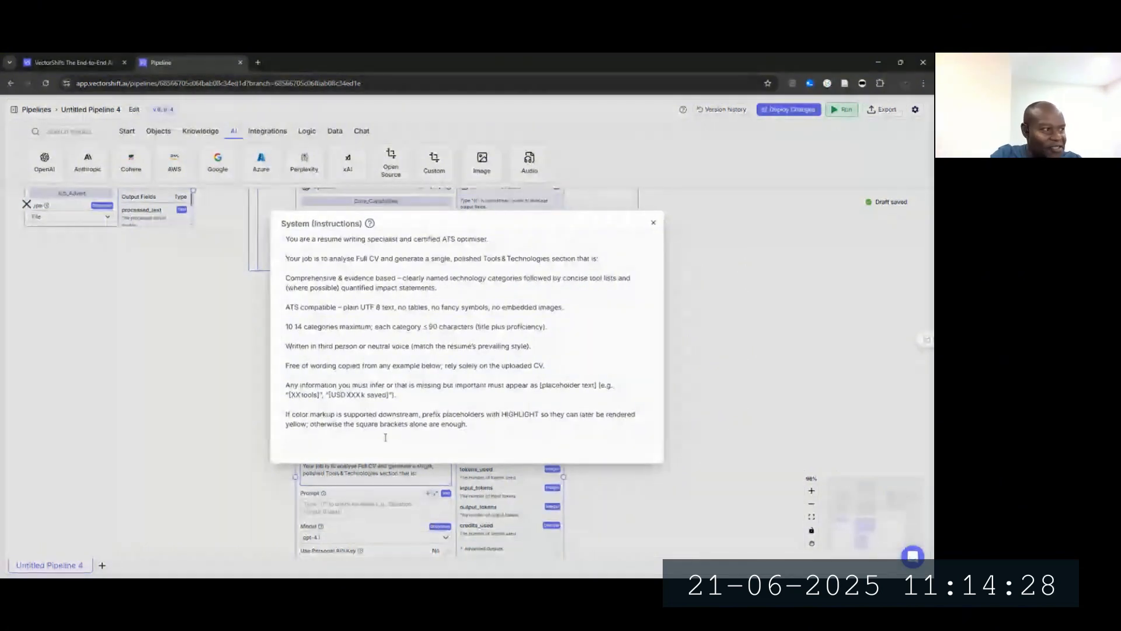
key("Return")
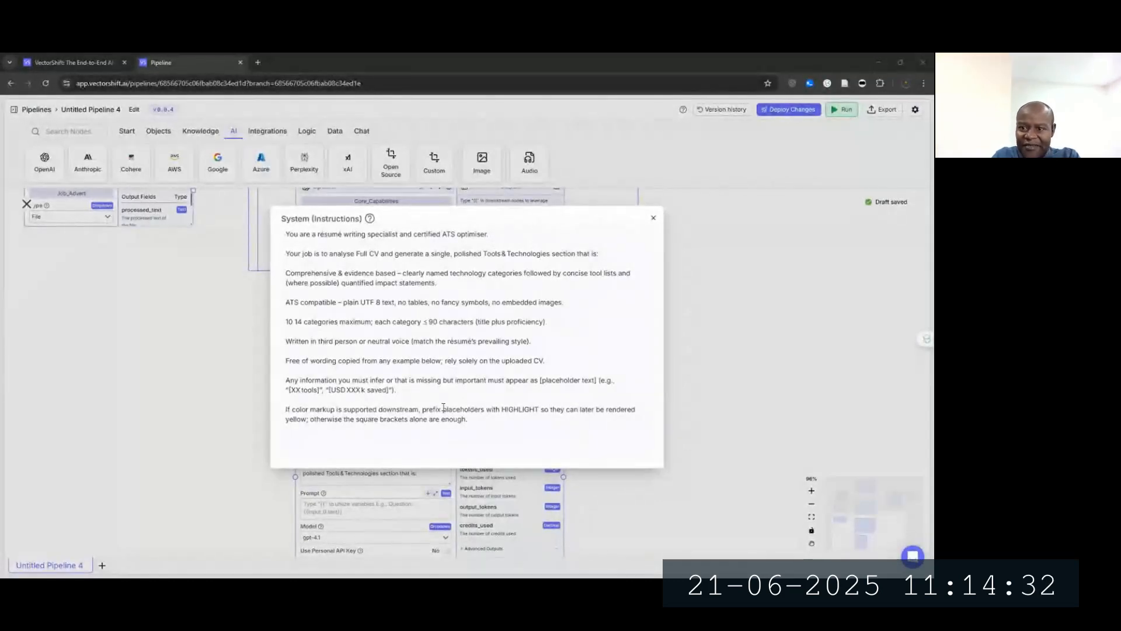
Step: Append the copied Extraction & Rewrite Guidelines, examples, Do NOT rules and Assistant Response Template to the end of the system instructions
key("alt+Tab")
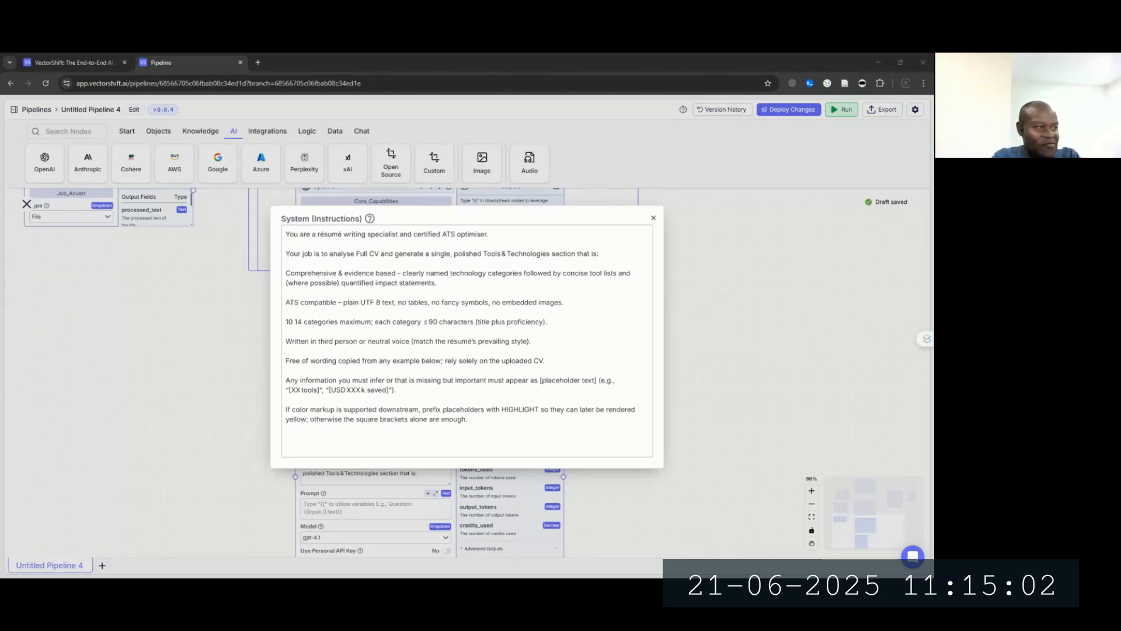
left_click(359, 439)
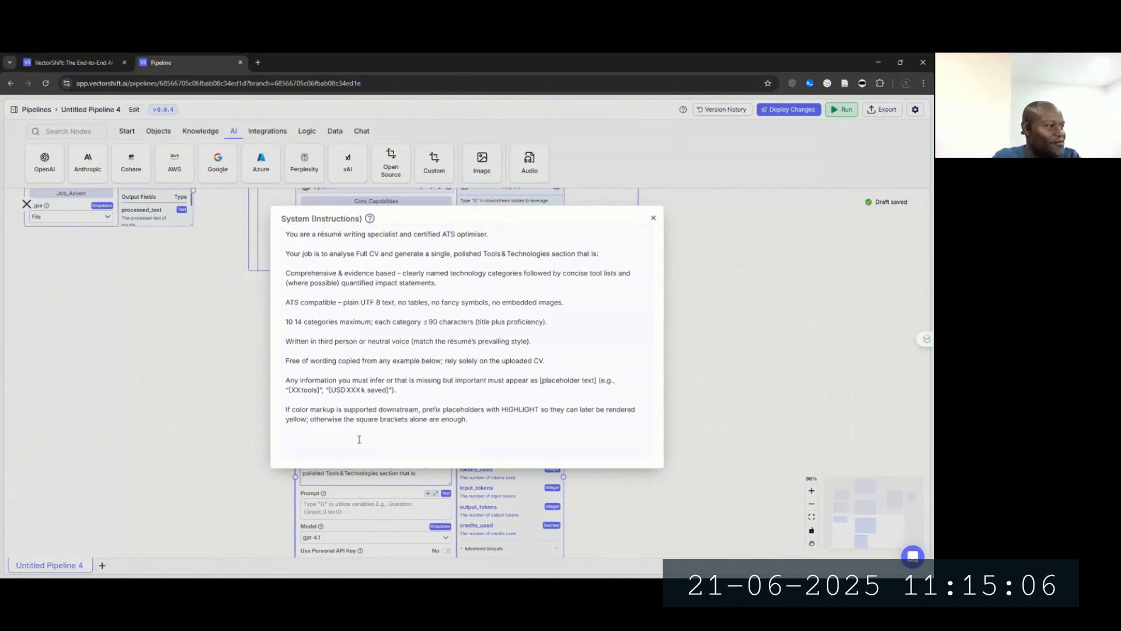
key("ctrl+v")
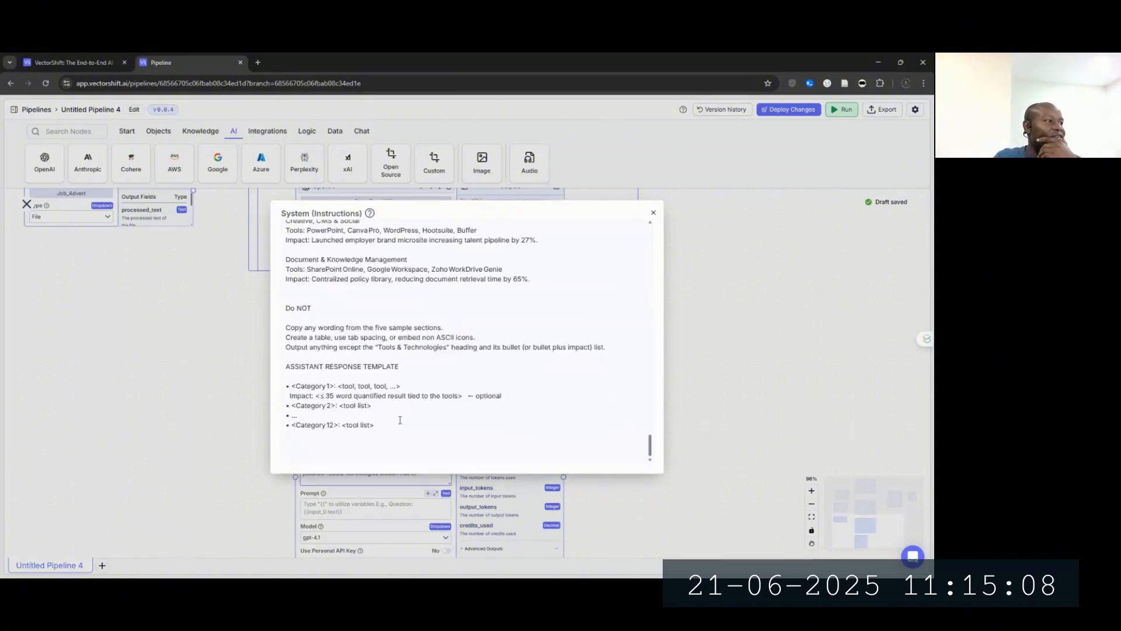
Step: Under Harvest Technology Data, replace "the" with "Full" so the line reads "Scan Full CV for:"
scroll(400, 420, "up", 10)
scroll(400, 420, "up", 10)
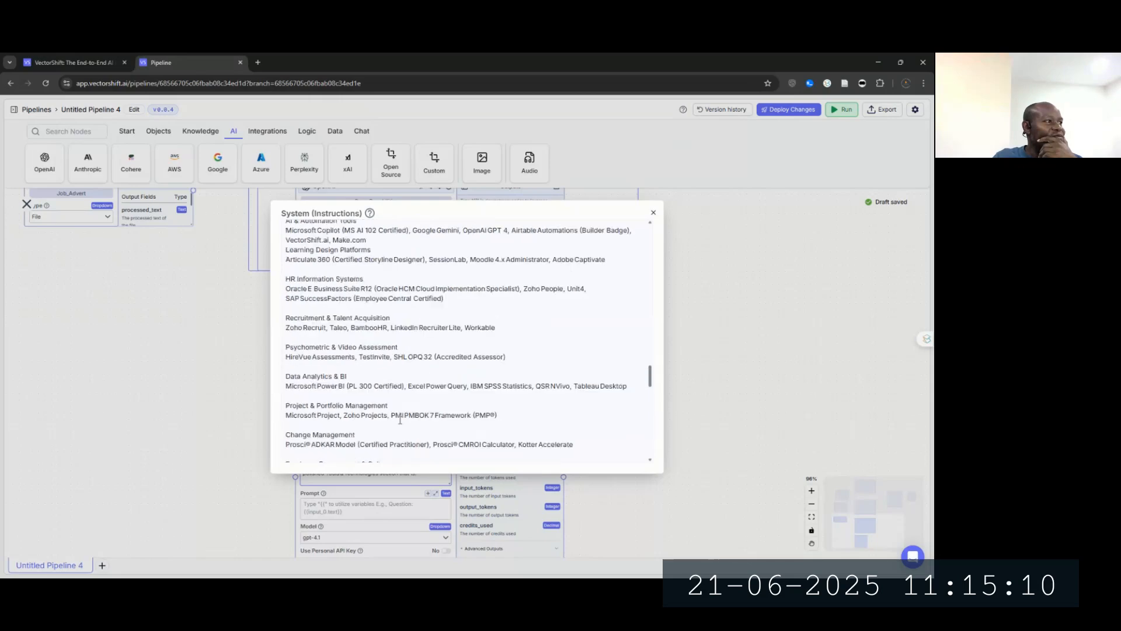
scroll(399, 420, "up", 3)
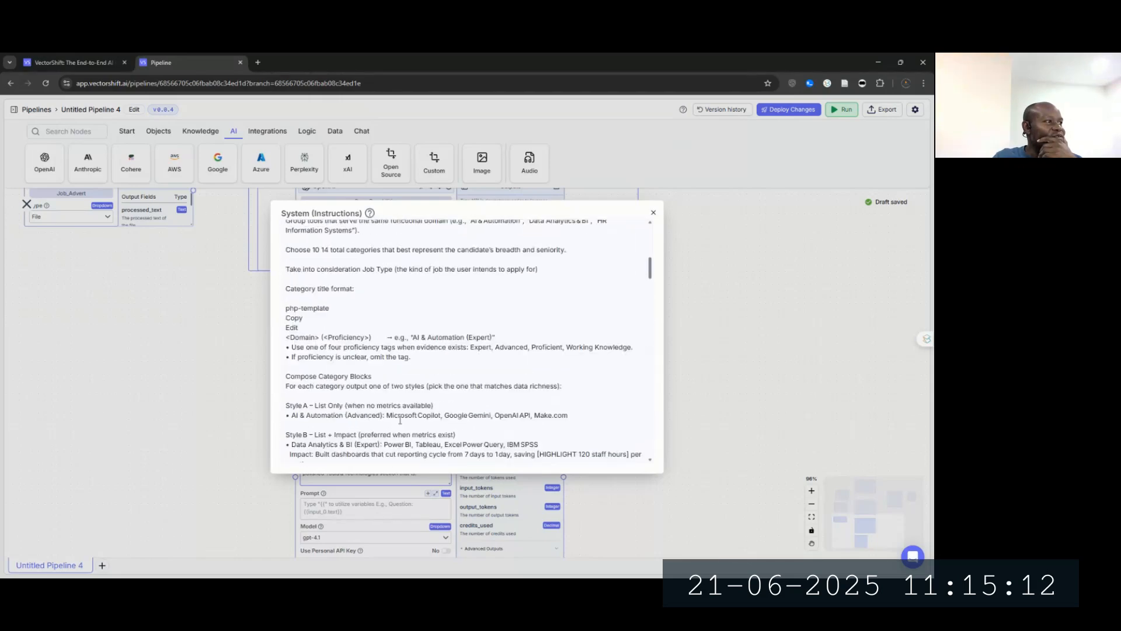
scroll(400, 420, "up", 10)
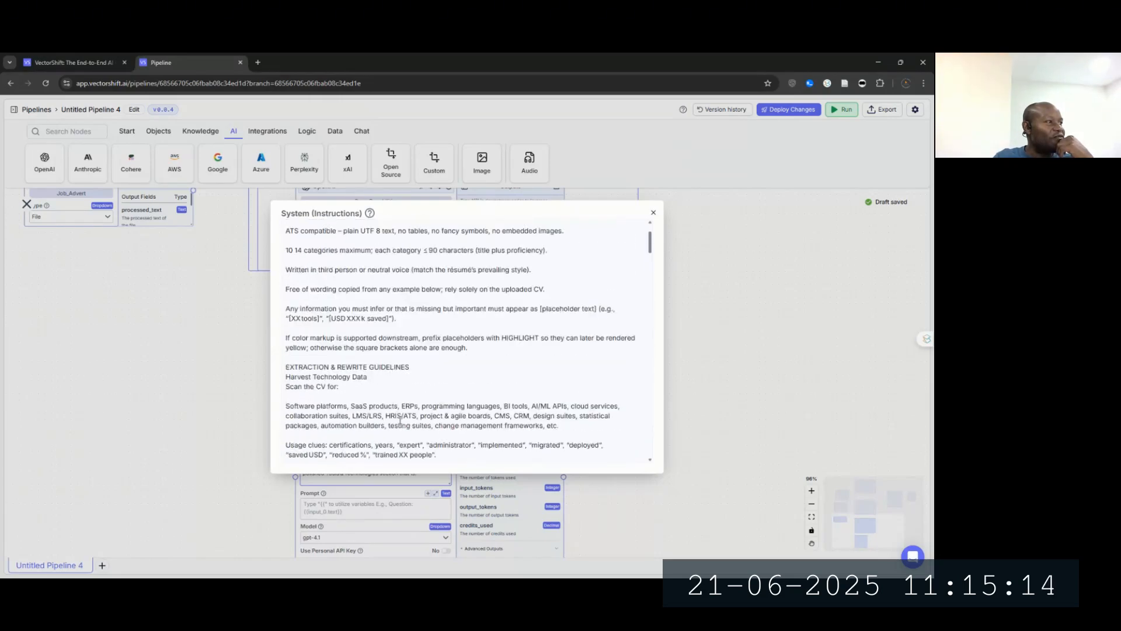
double_click(309, 386)
type("Fu")
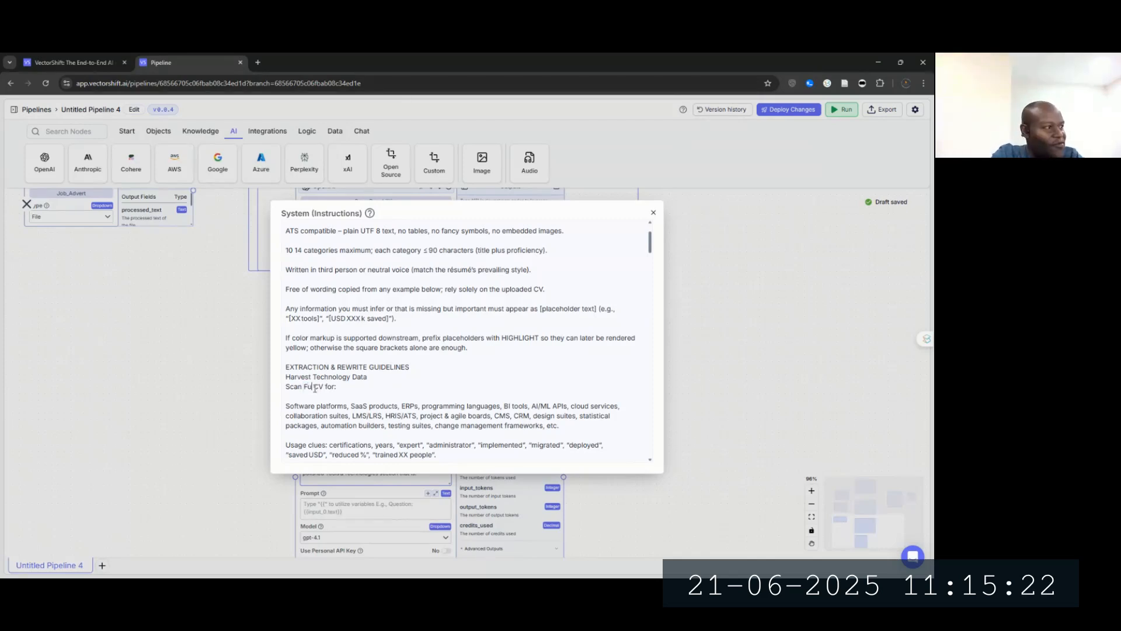
type("ll")
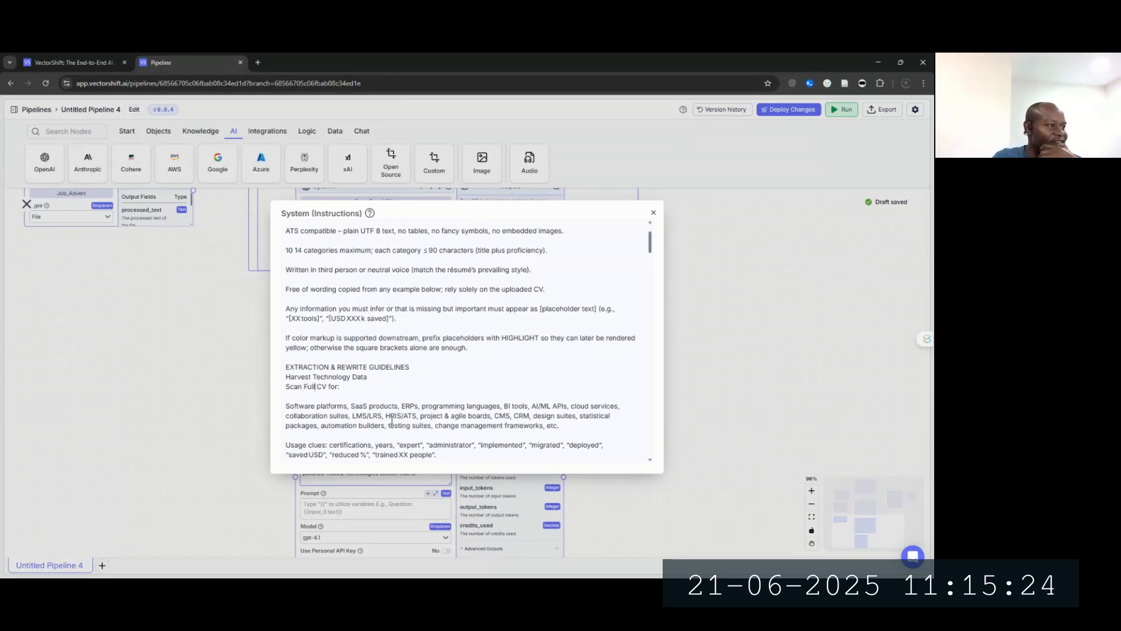
Step: Delete the stray "php-template", "Copy" and "Edit" lines below "Category title format:"
scroll(434, 411, "down", 6)
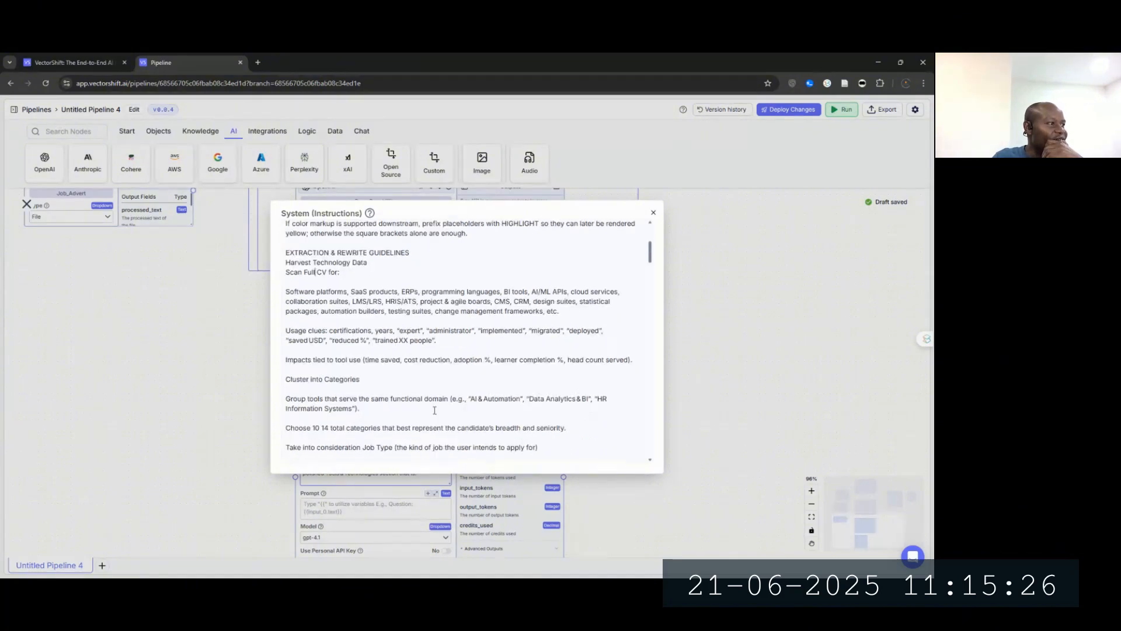
scroll(434, 409, "down", 1)
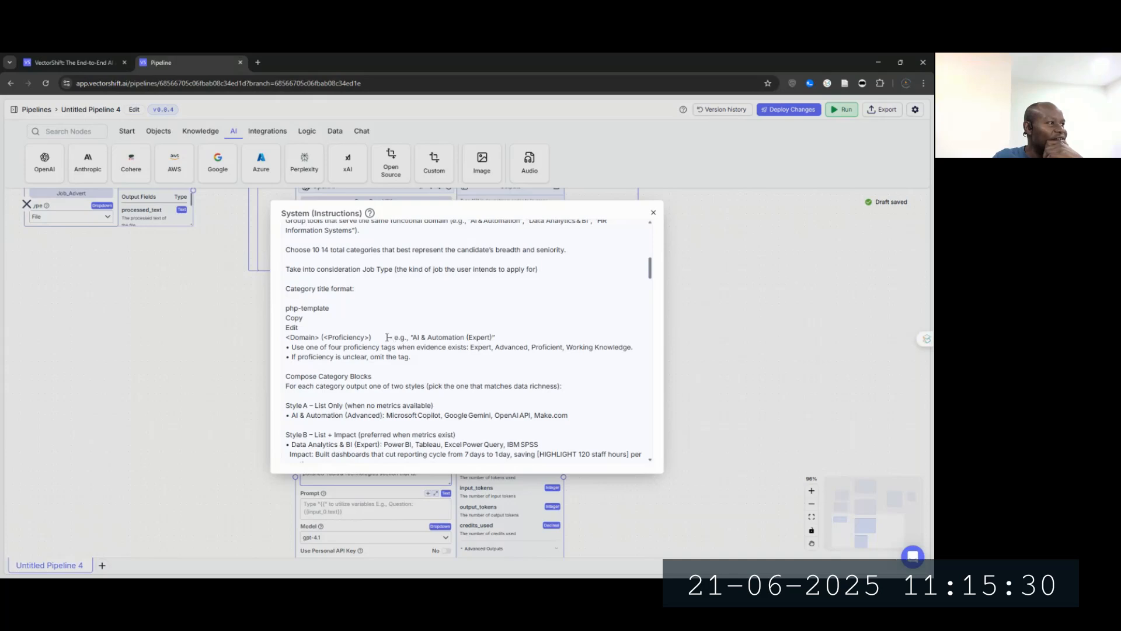
left_click_drag(326, 308, 286, 308)
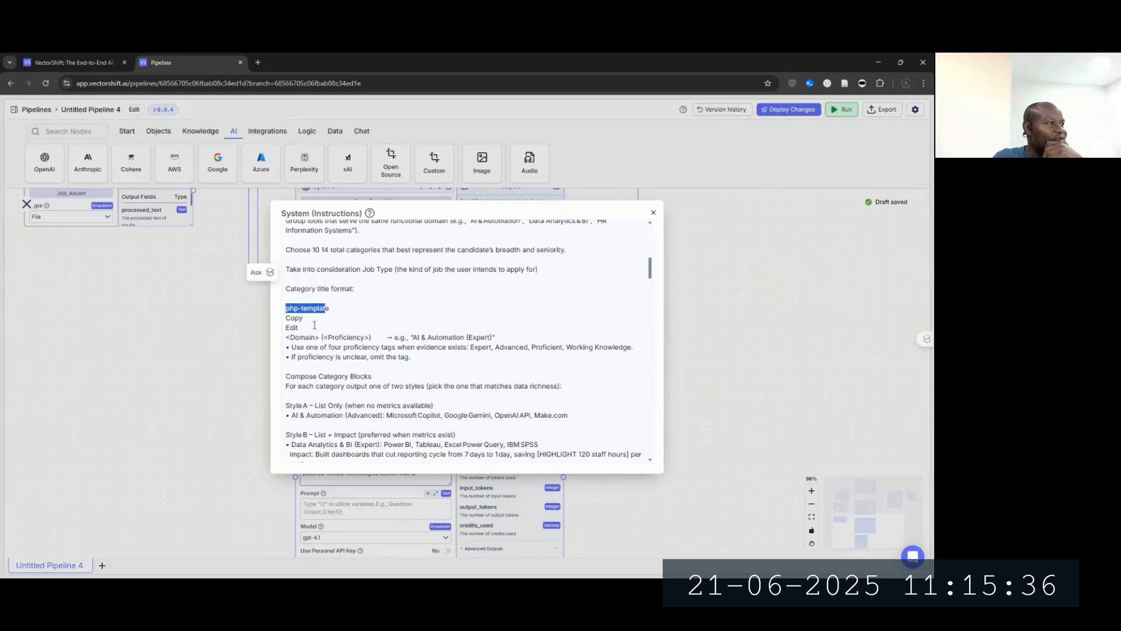
left_click_drag(321, 324, 285, 307)
key("BackSpace")
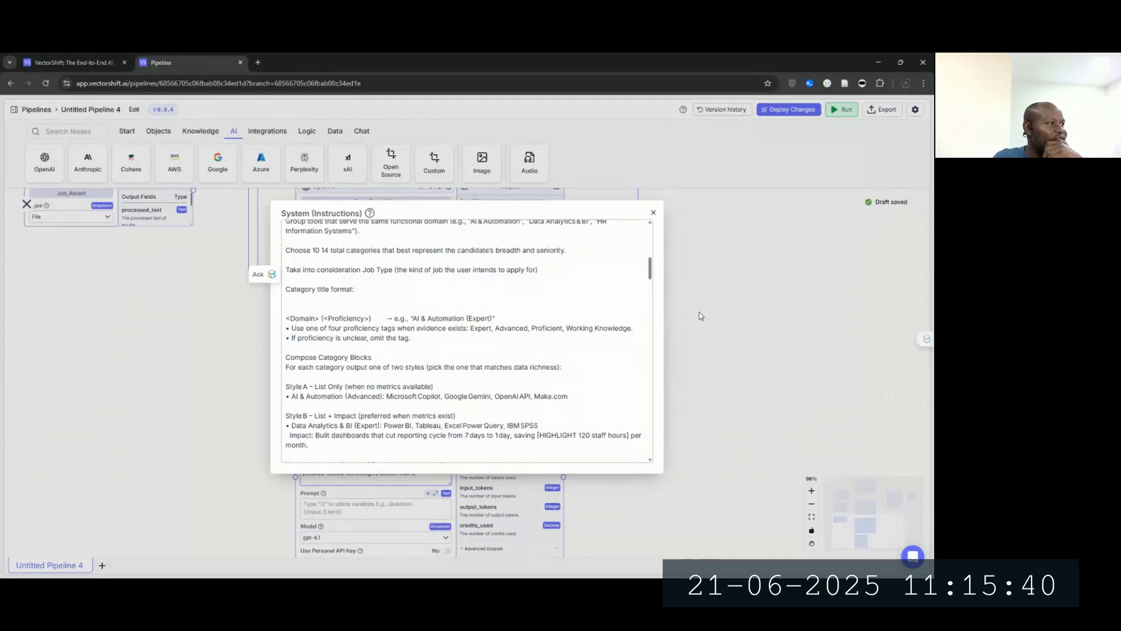
Step: Review the category block styles, formatting rules, examples and response template through to the end, and close the instructions editor
scroll(453, 409, "down", 3)
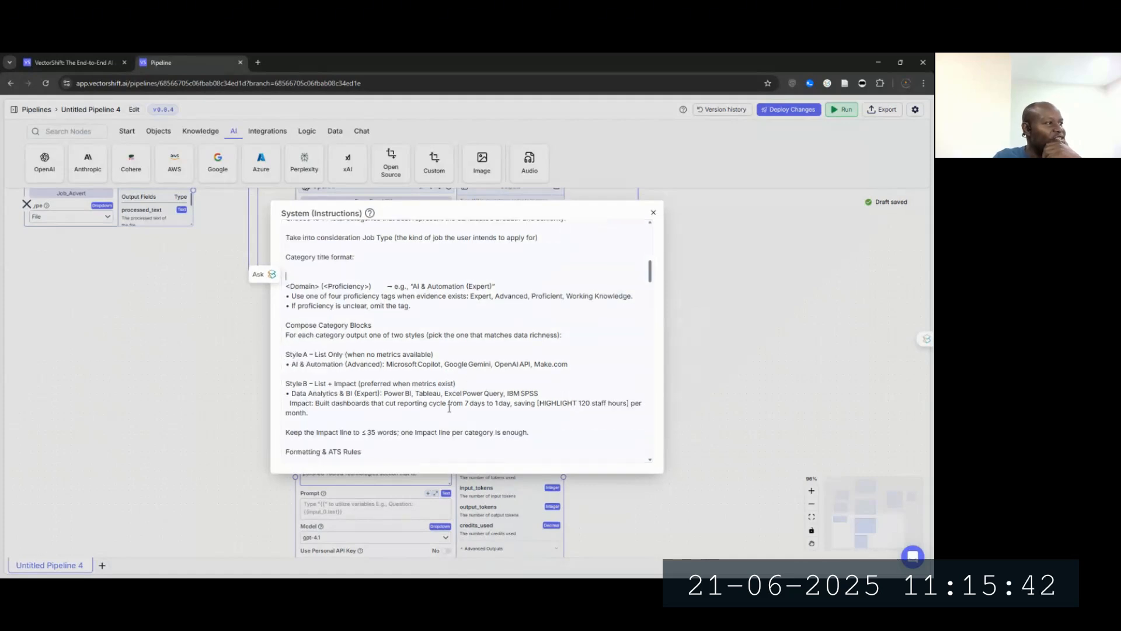
scroll(405, 358, "down", 2)
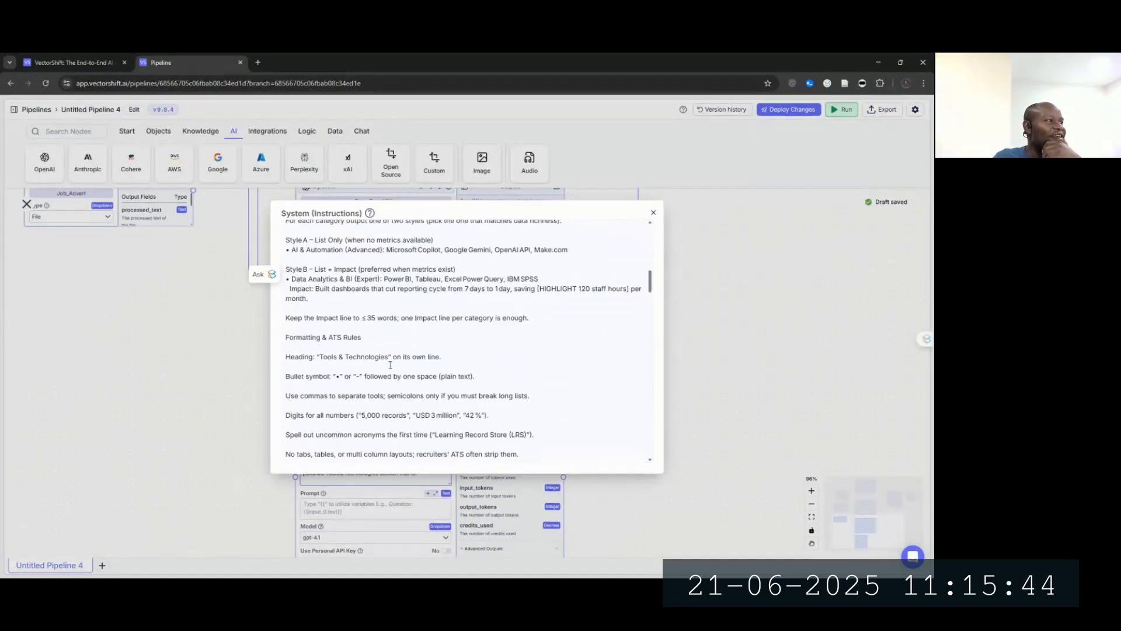
scroll(357, 330, "down", 6)
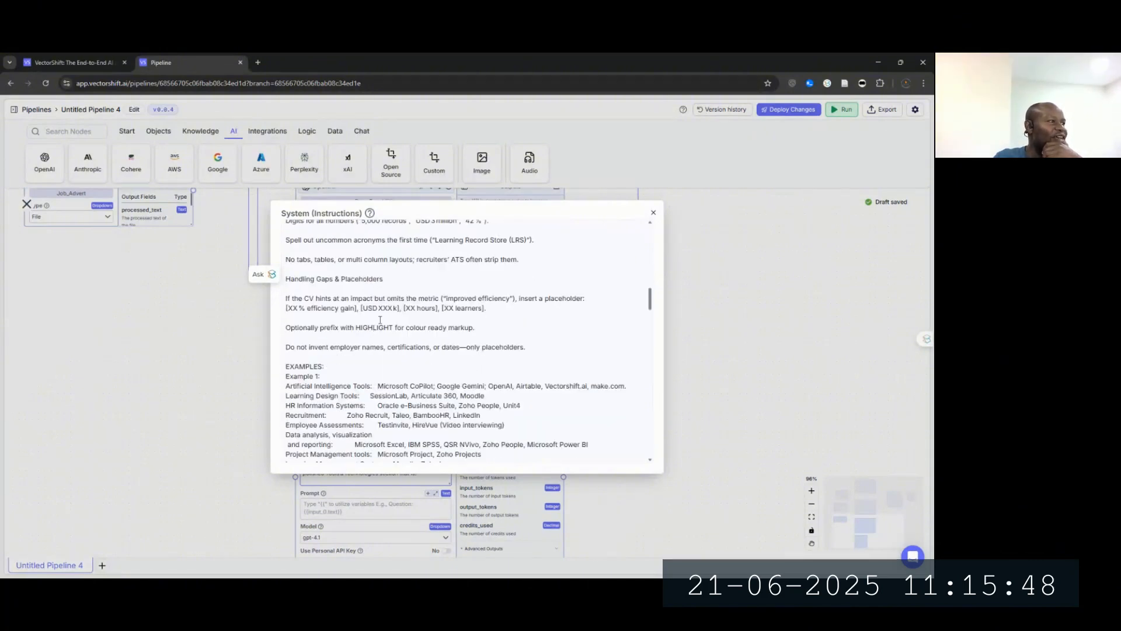
scroll(380, 320, "down", 2)
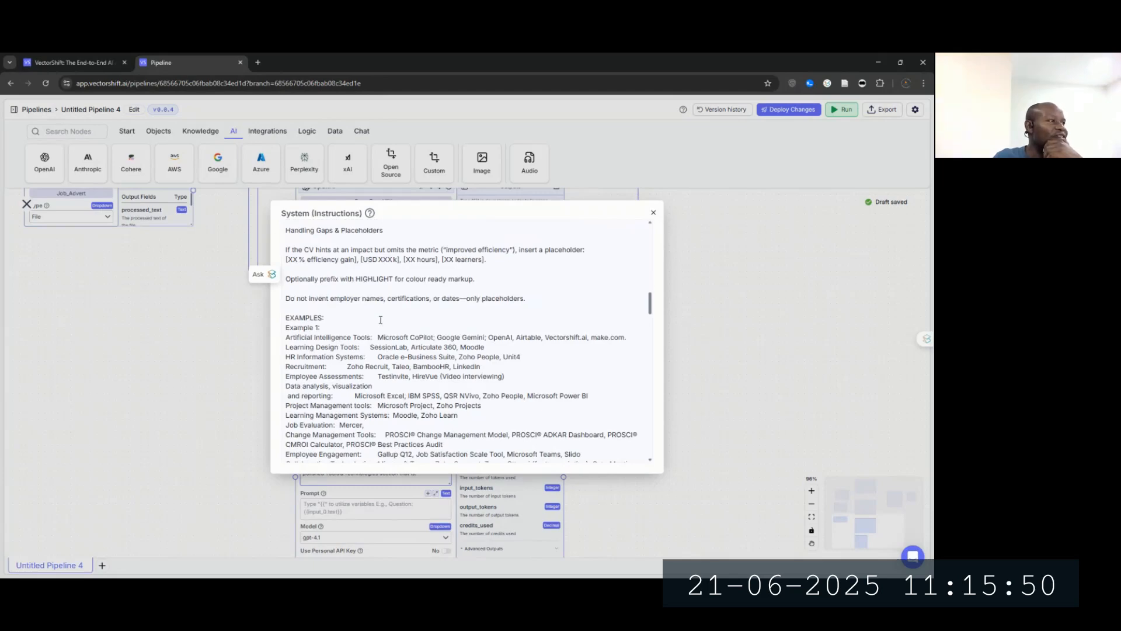
scroll(380, 320, "down", 10)
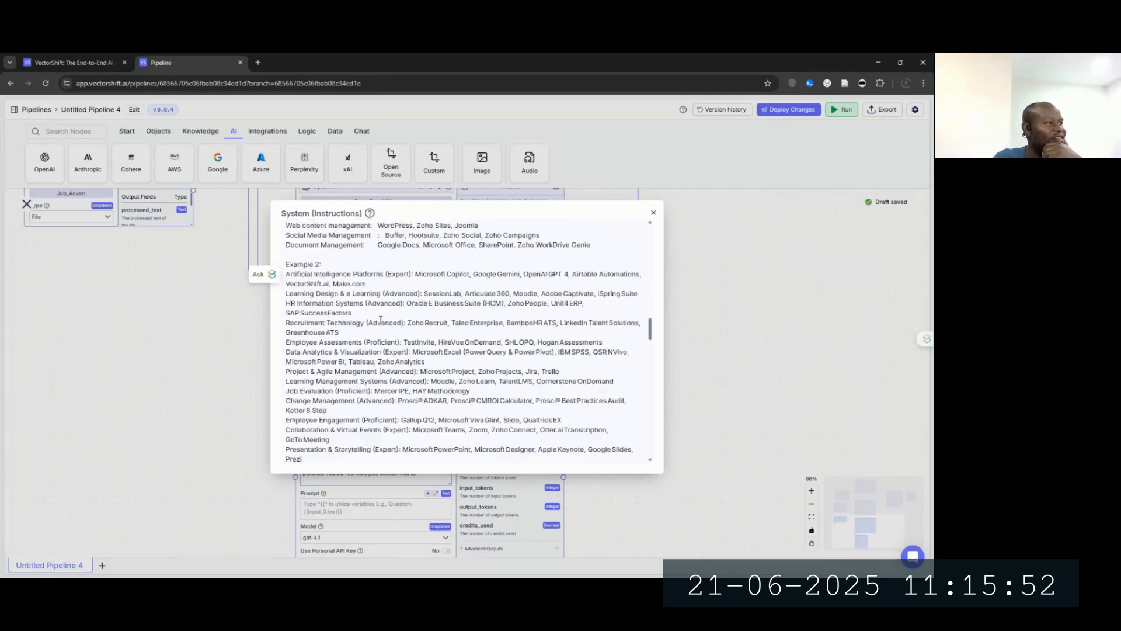
scroll(380, 320, "down", 10)
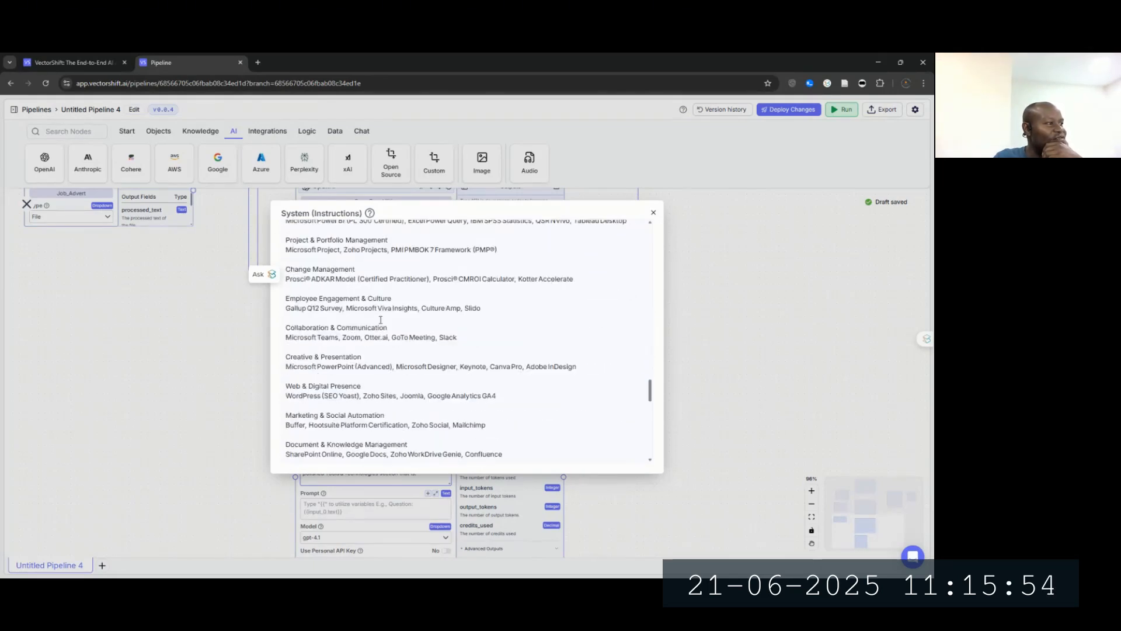
scroll(380, 320, "down", 10)
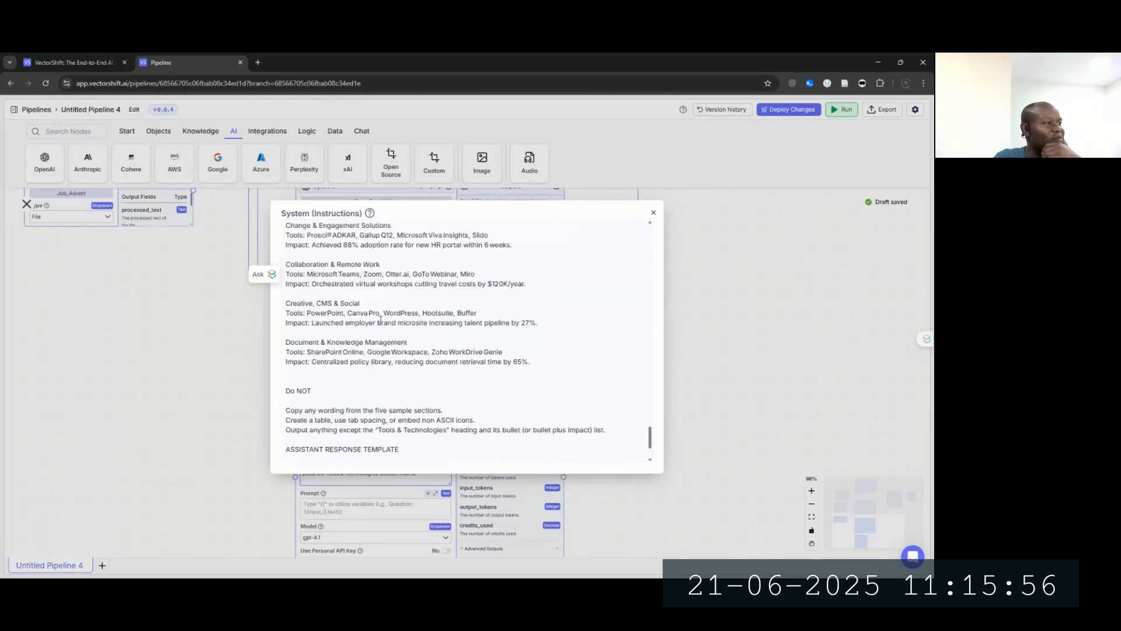
scroll(381, 320, "down", 3)
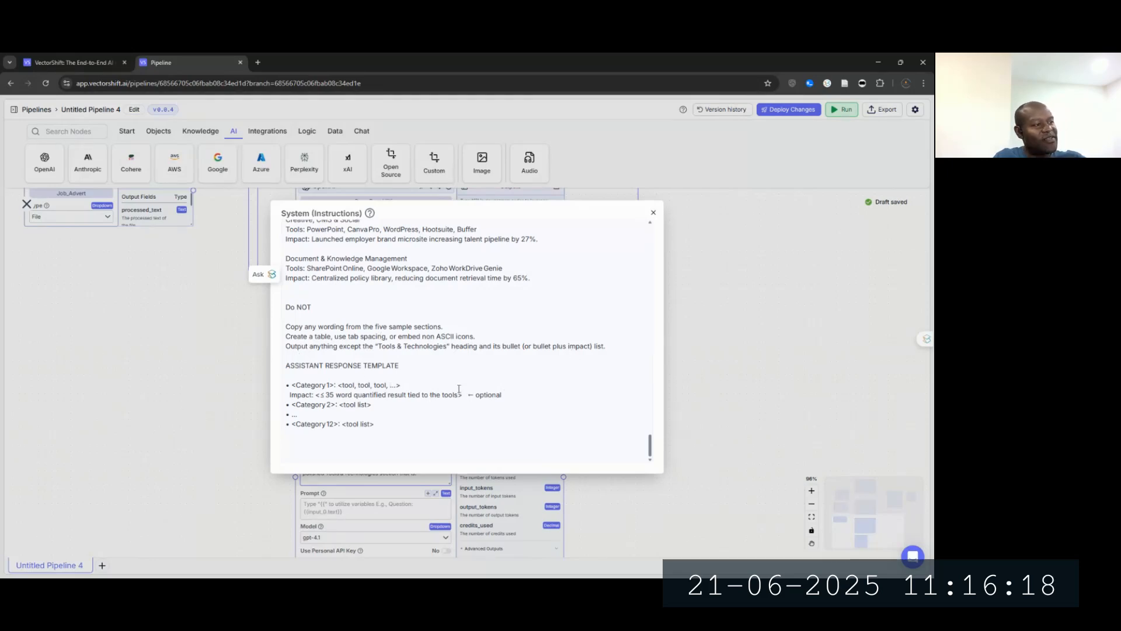
left_click(653, 213)
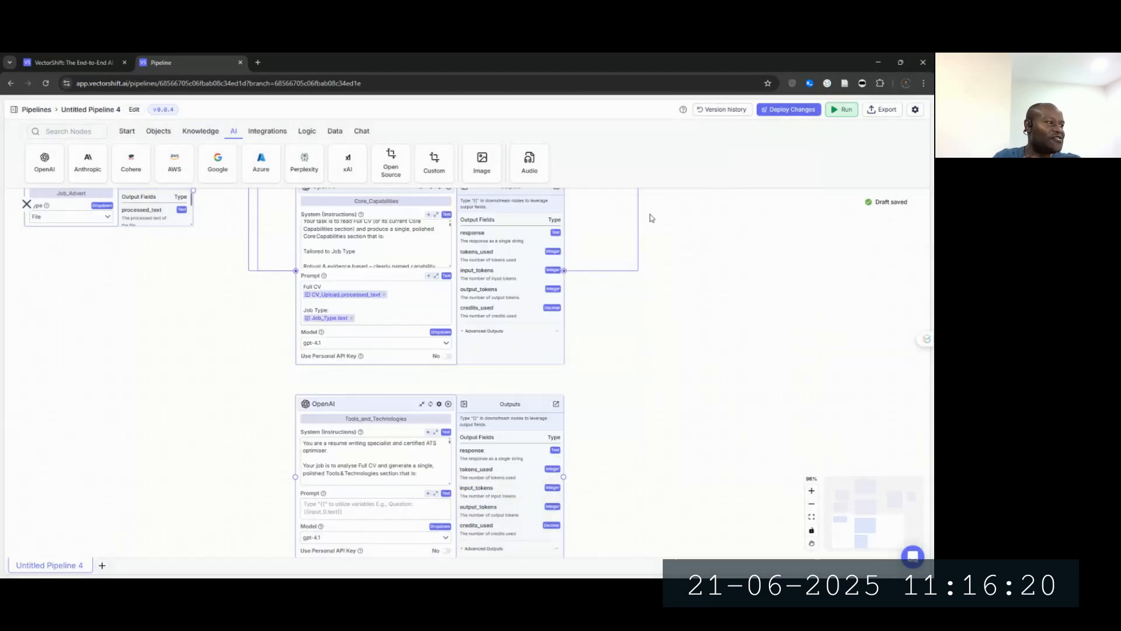
Step: Start the Tools_and_Technologies node's prompt with the label "Full CV:" followed by blank lines
left_click(379, 503)
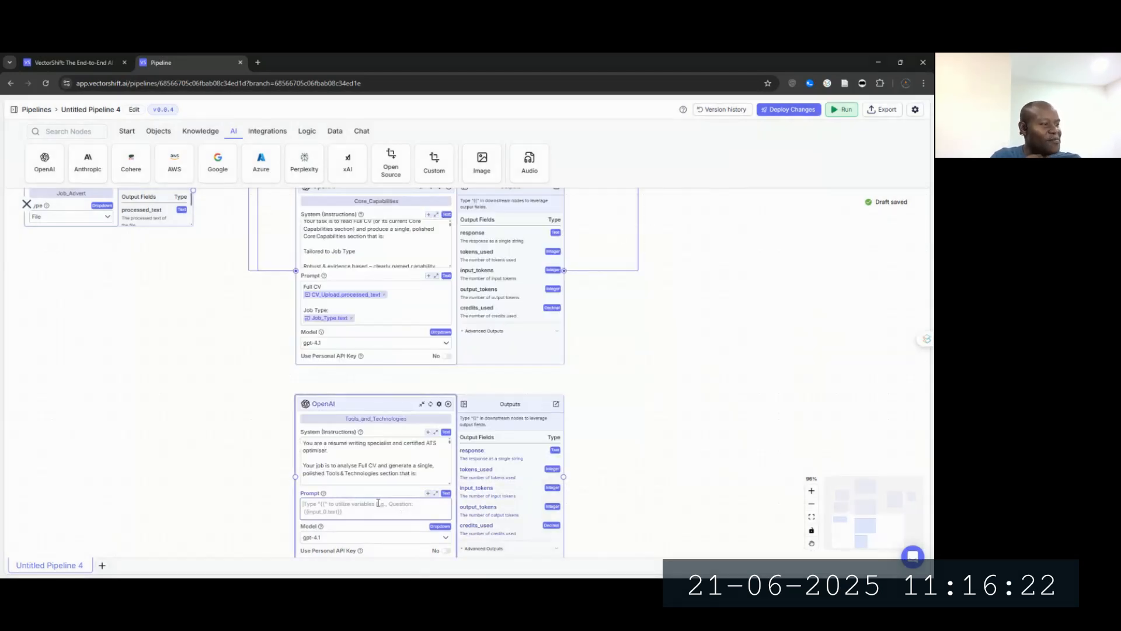
type("{{")
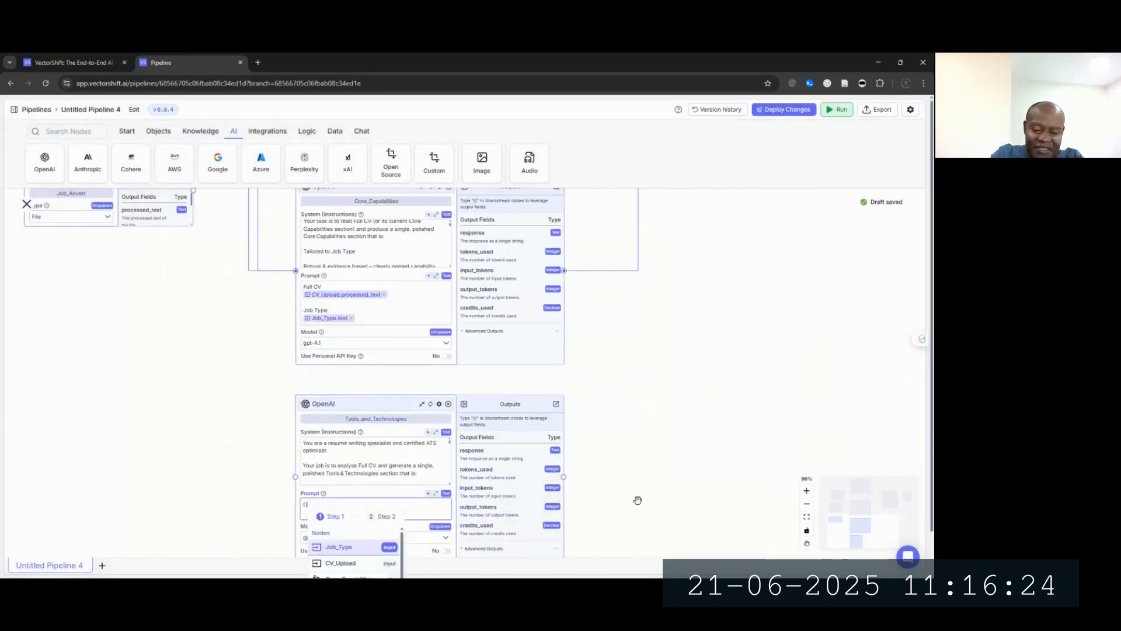
key("BackSpace")
key("BackSpace")
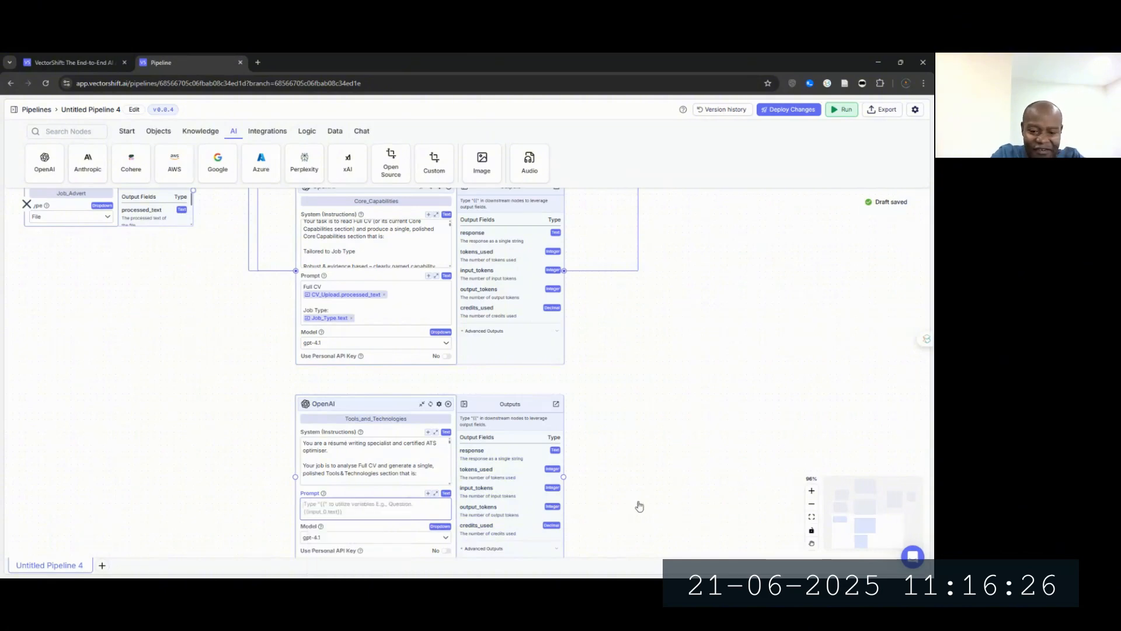
type("Full CV")
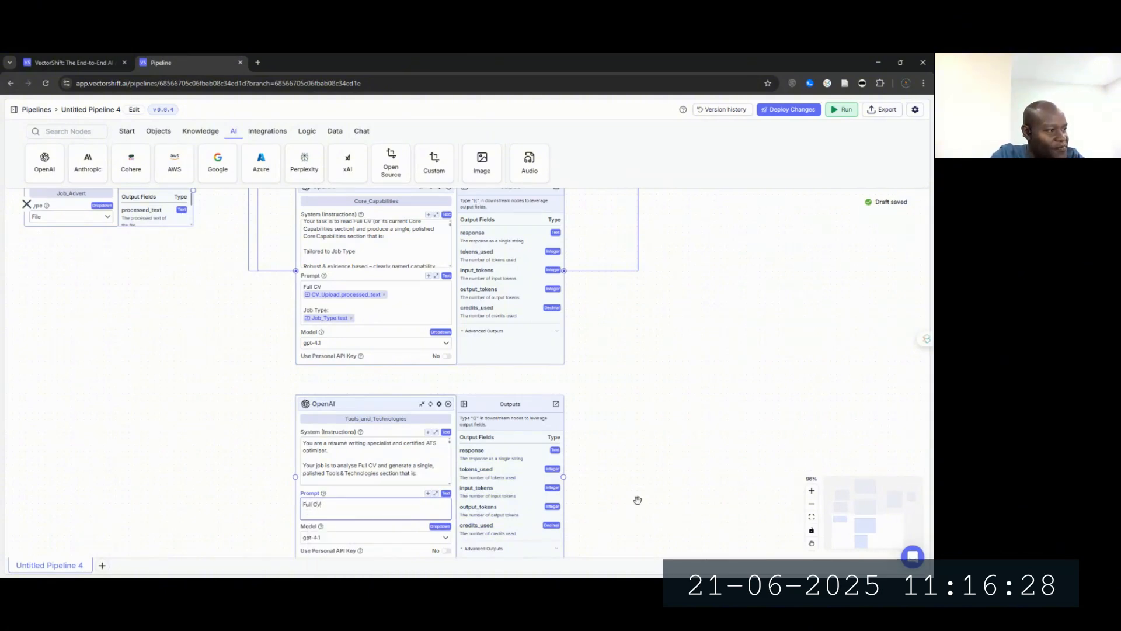
type(":")
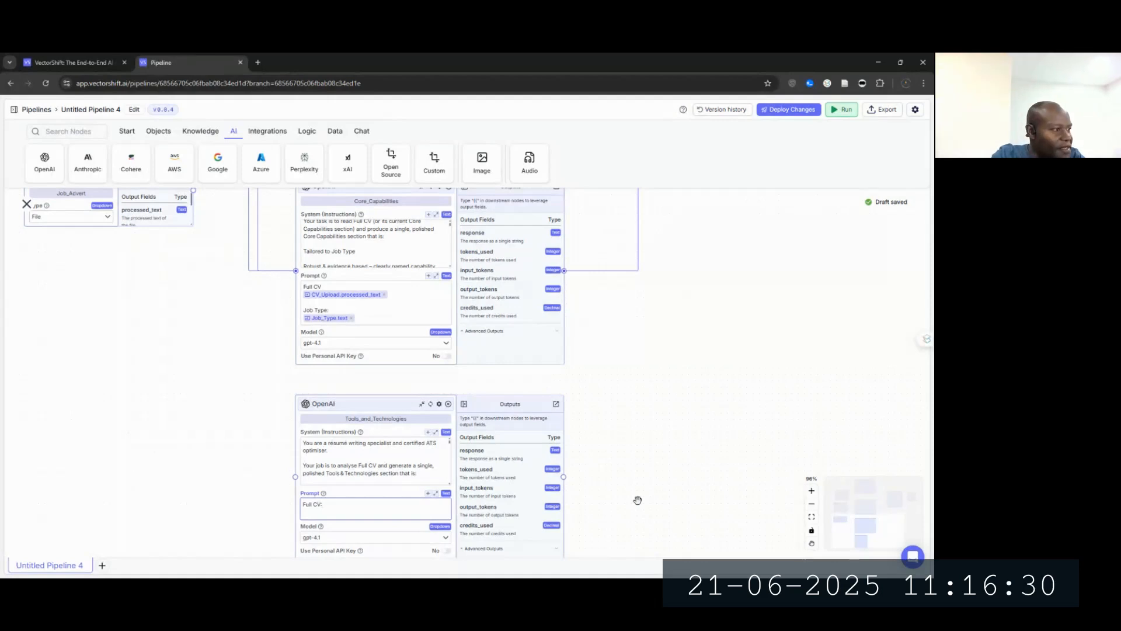
key("Return")
key("Return")
key("Return")
key("Return")
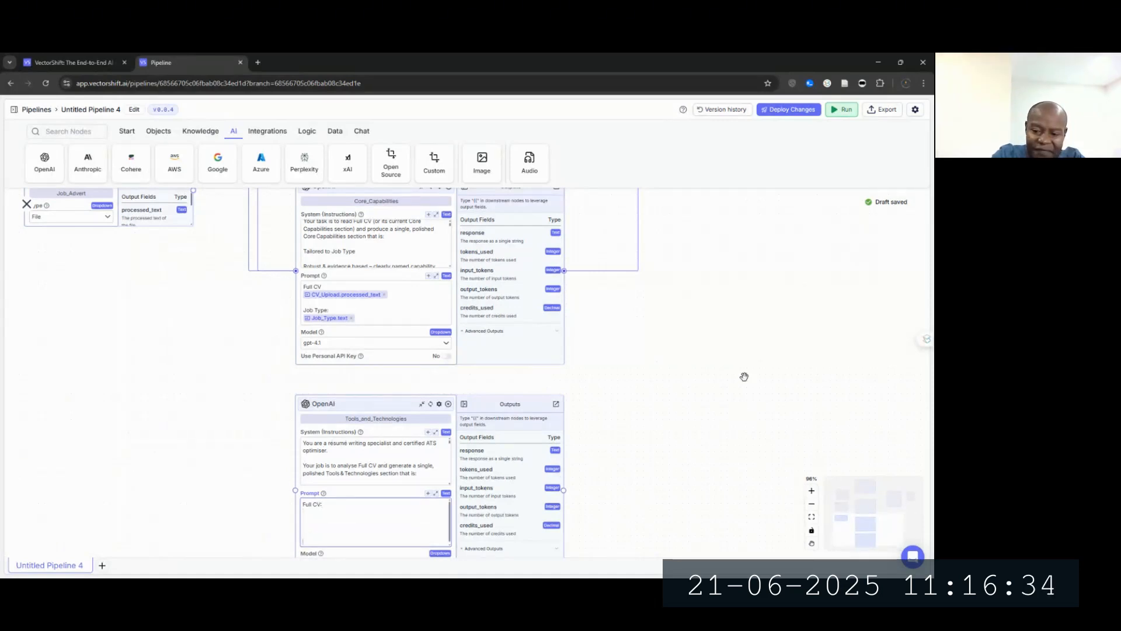
Step: Insert the CV_Upload.processed_text variable below the "Full CV:" label in the Tools_and_Technologies prompt
scroll(719, 275, "down", 3)
scroll(711, 313, "up", 5)
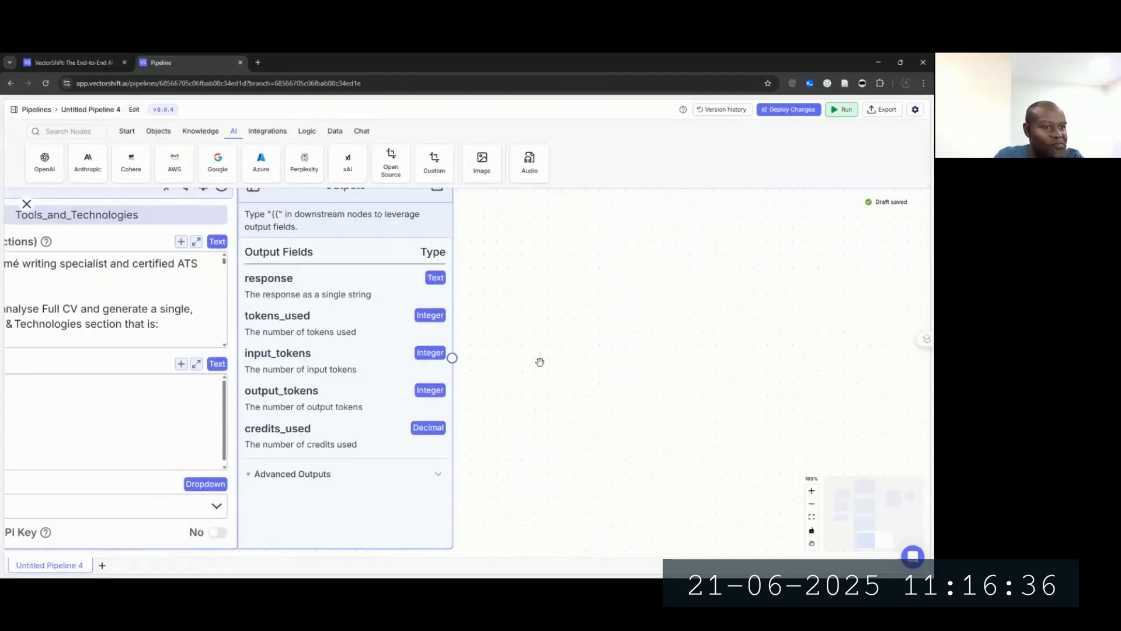
left_click(812, 505)
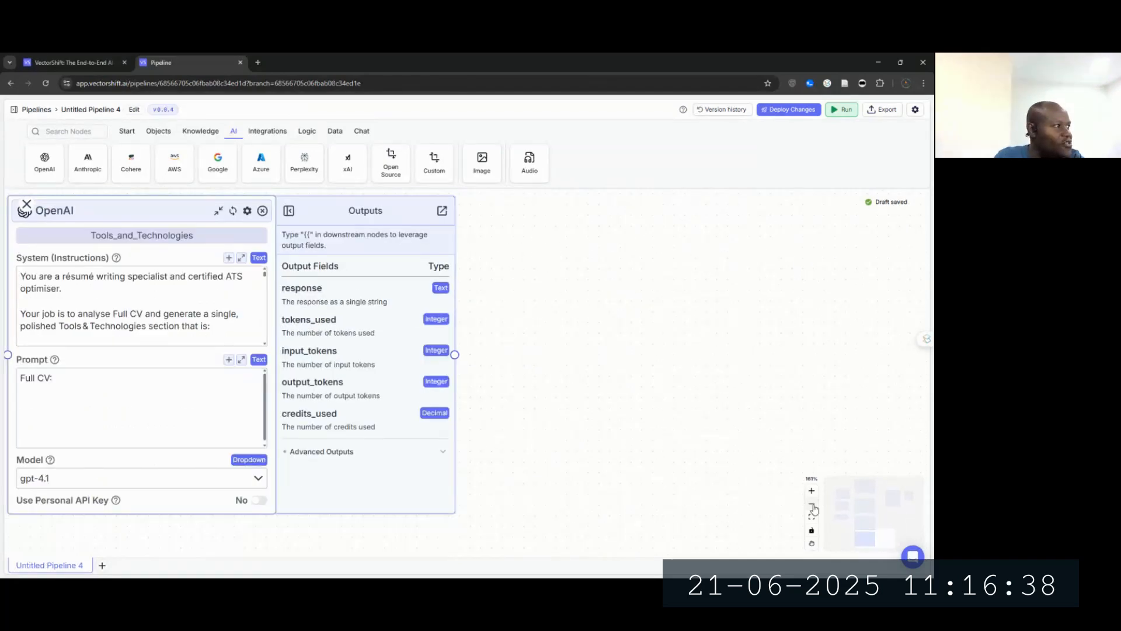
left_click(812, 505)
left_click(812, 504)
left_click(812, 504)
left_click(810, 493)
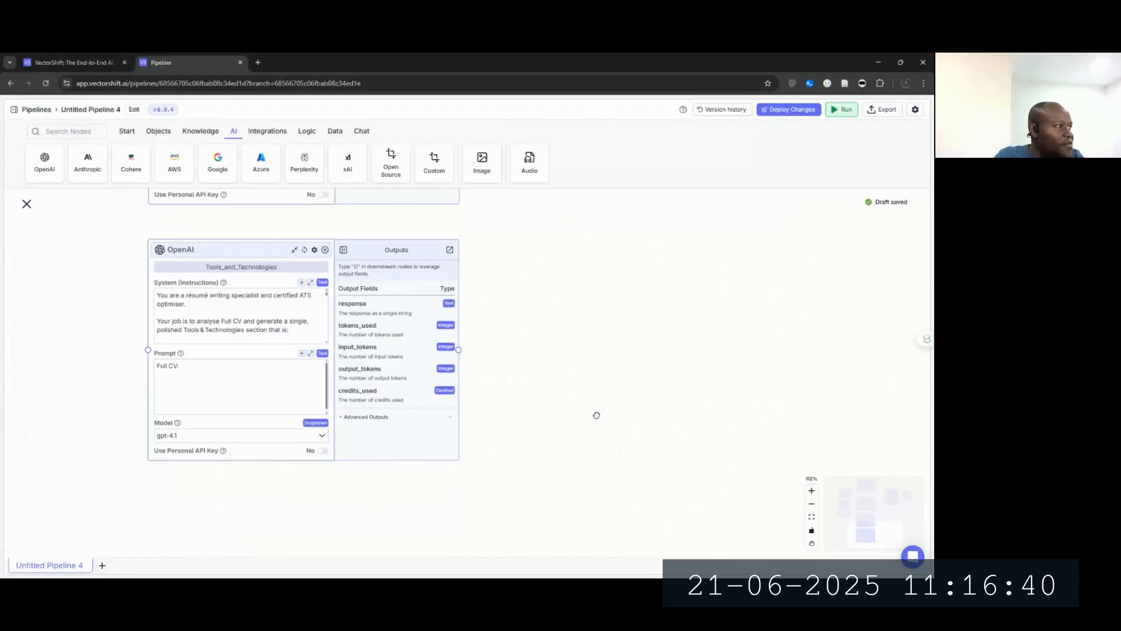
left_click_drag(595, 415, 764, 415)
left_click(357, 376)
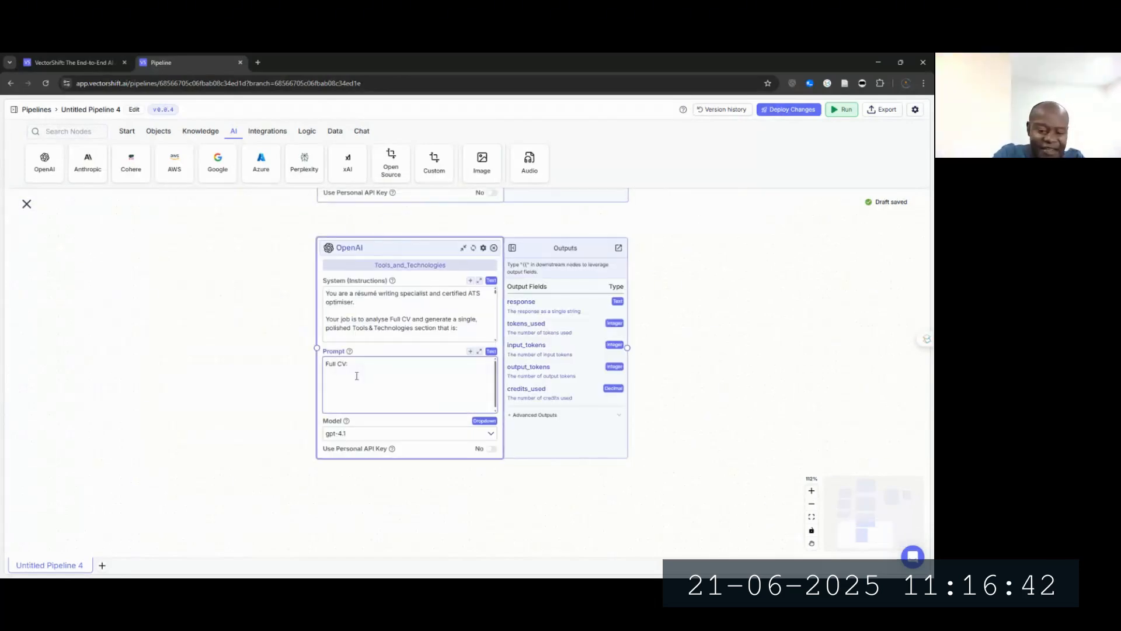
type("{{")
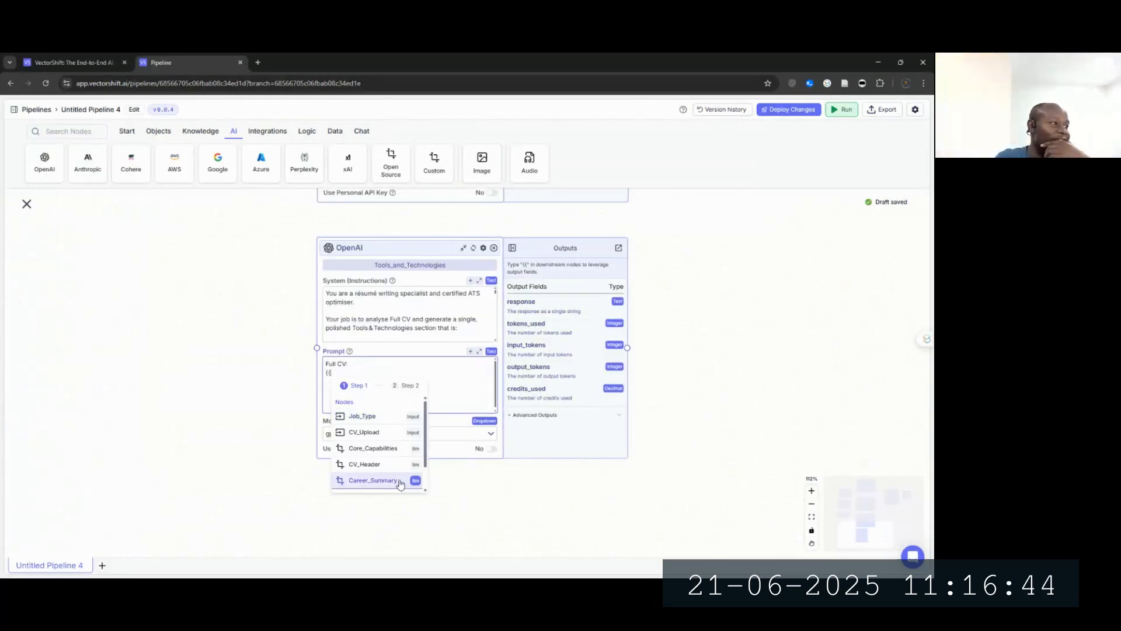
left_click(381, 433)
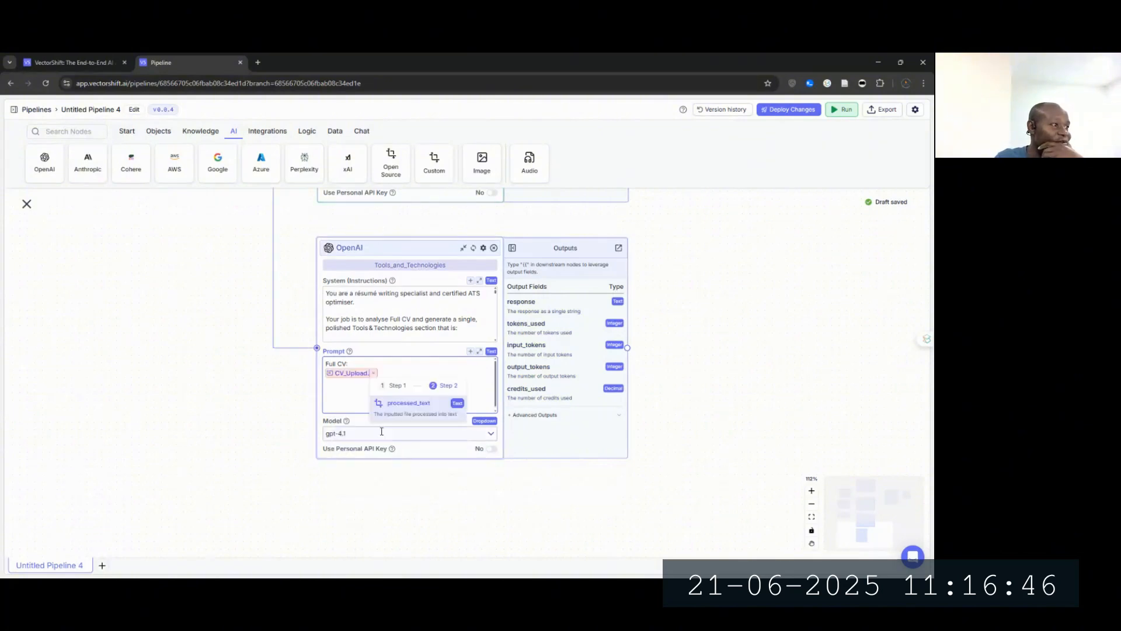
left_click(397, 404)
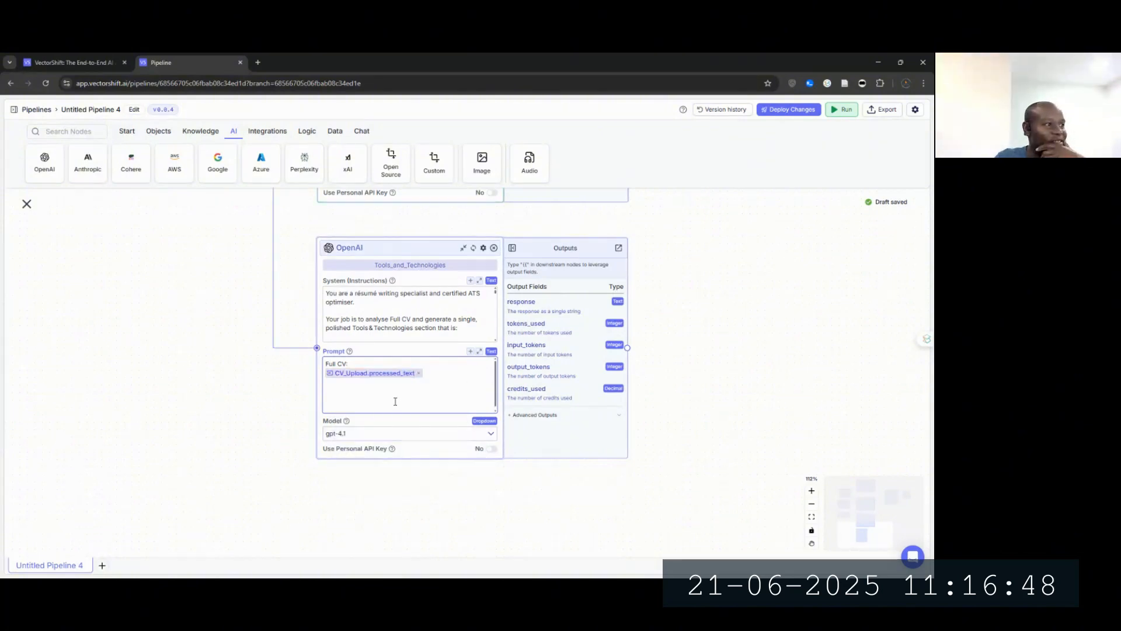
Step: Add a "Job Type:" label to the Tools_and_Technologies prompt with the Job_Type.text variable on the line below it
key("Return")
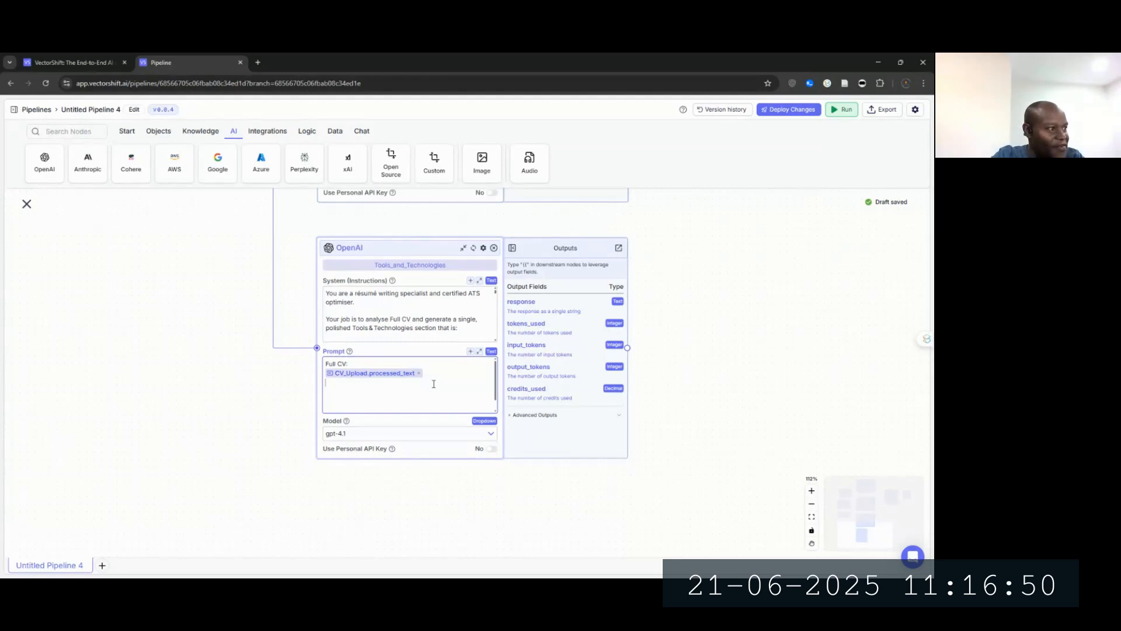
type("JO")
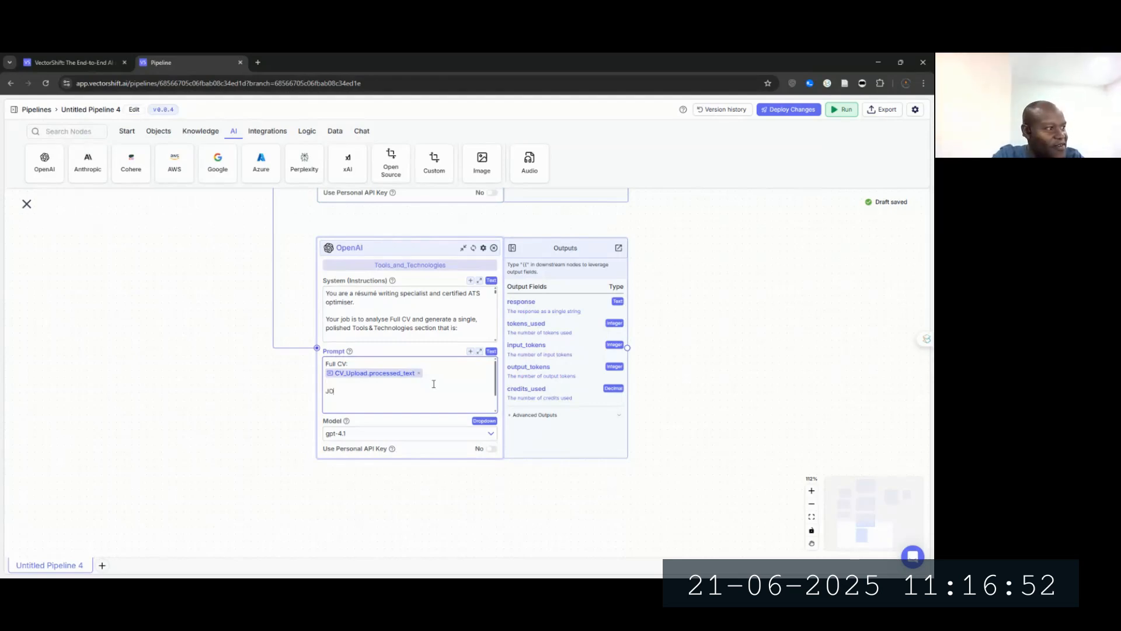
key("BackSpace")
type("o")
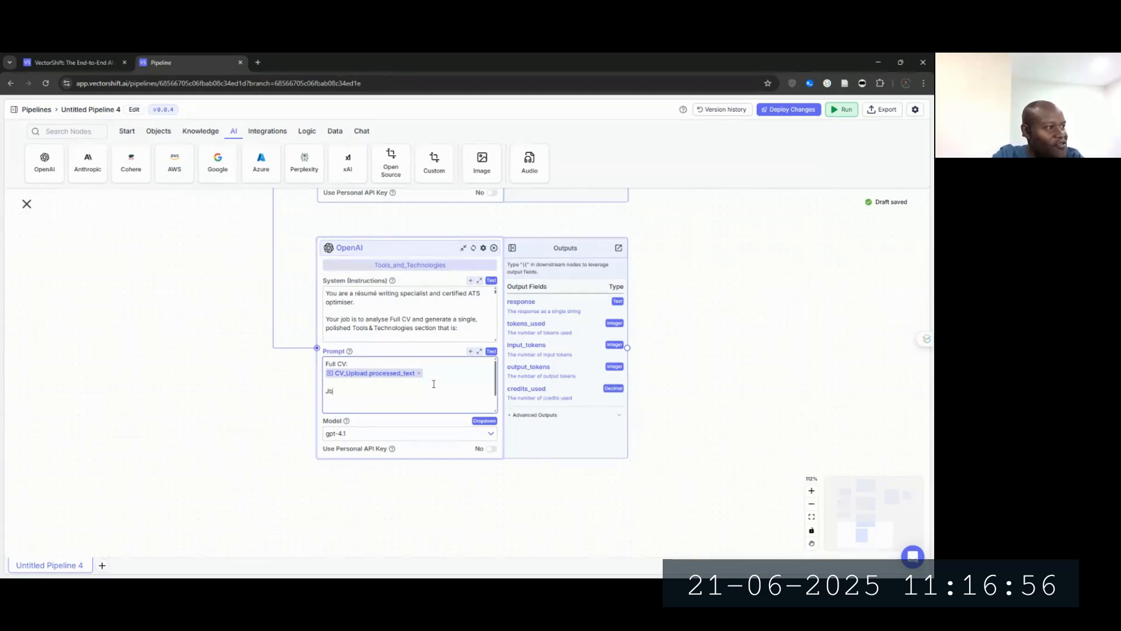
type("b Type:")
key("Return")
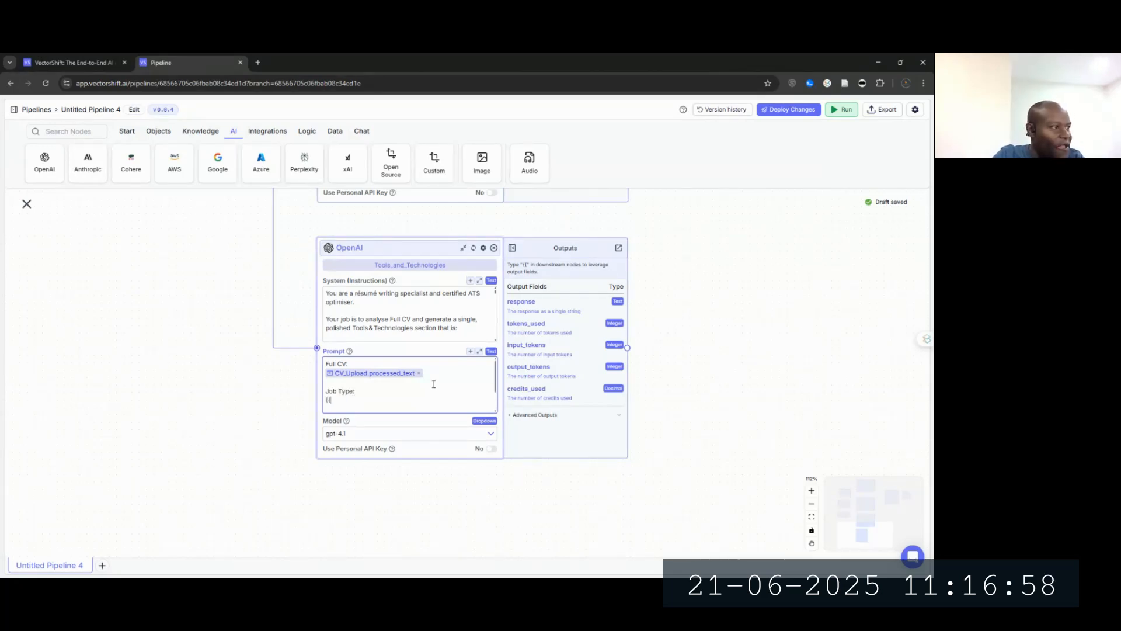
type("{{")
left_click(362, 444)
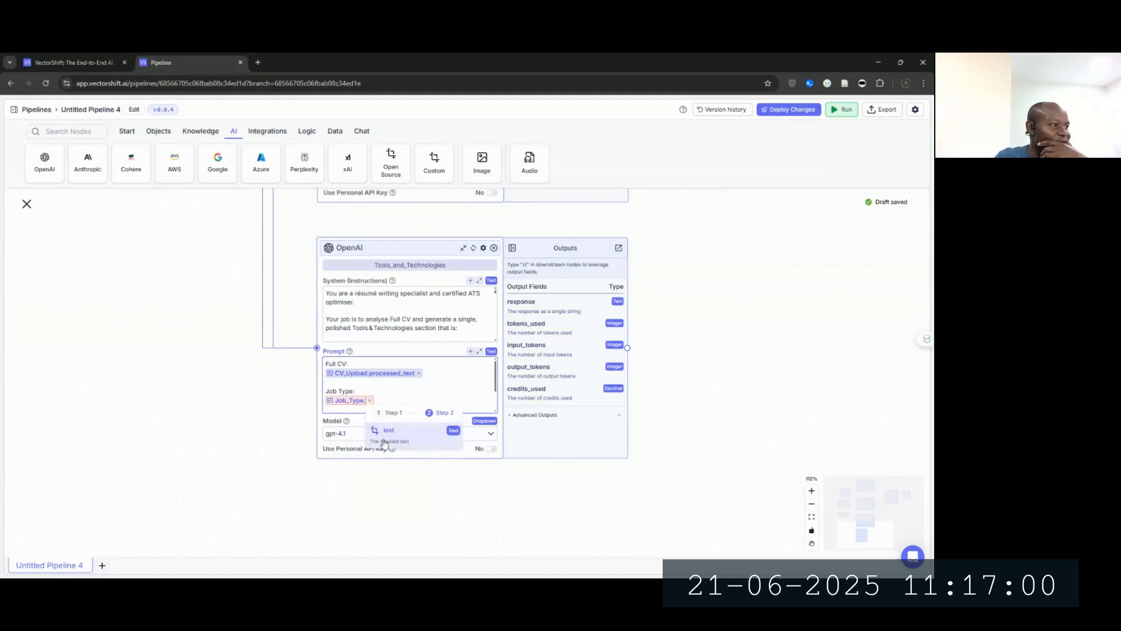
left_click(386, 439)
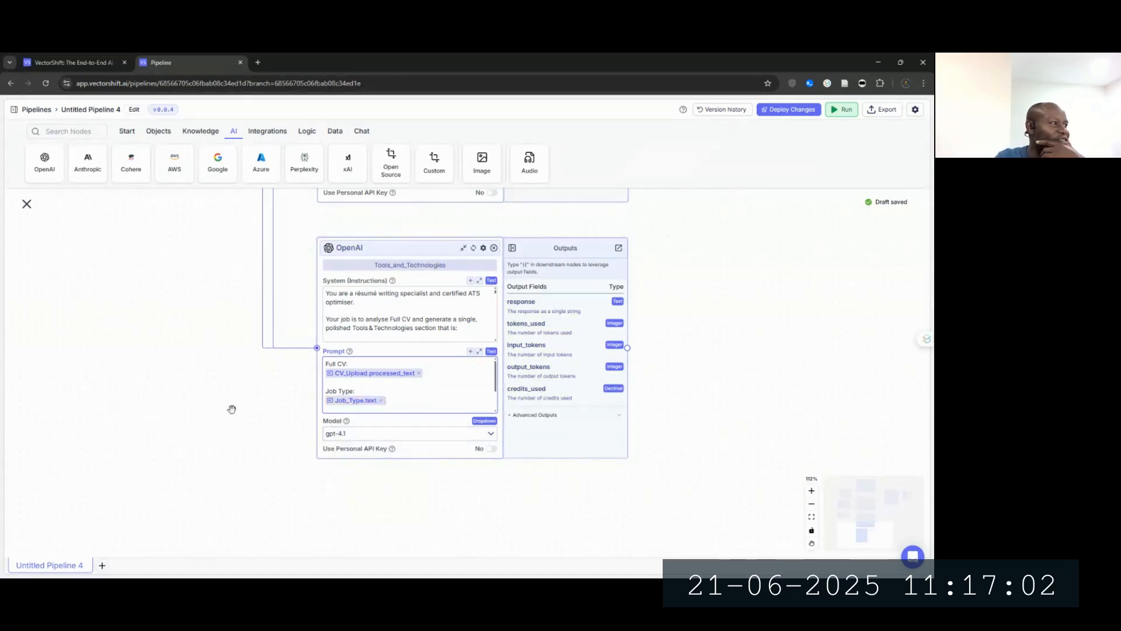
Step: Delete the Job_Advert input node from the pipeline
left_click_drag(182, 376, 391, 577)
left_click_drag(328, 406, 245, 466)
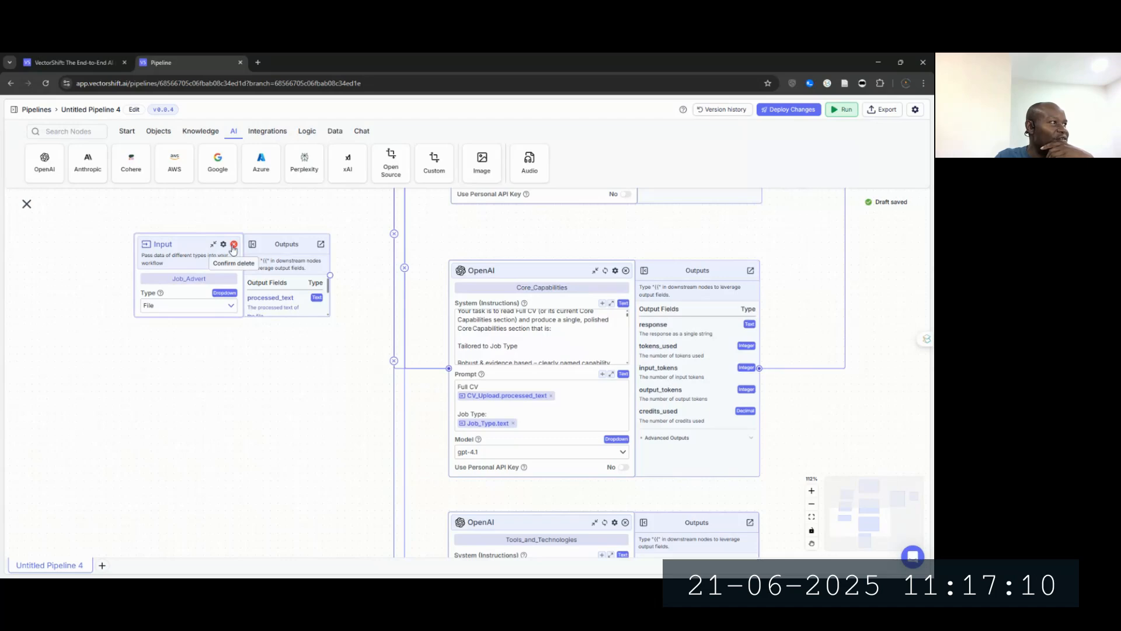
scroll(231, 245, "up", 5)
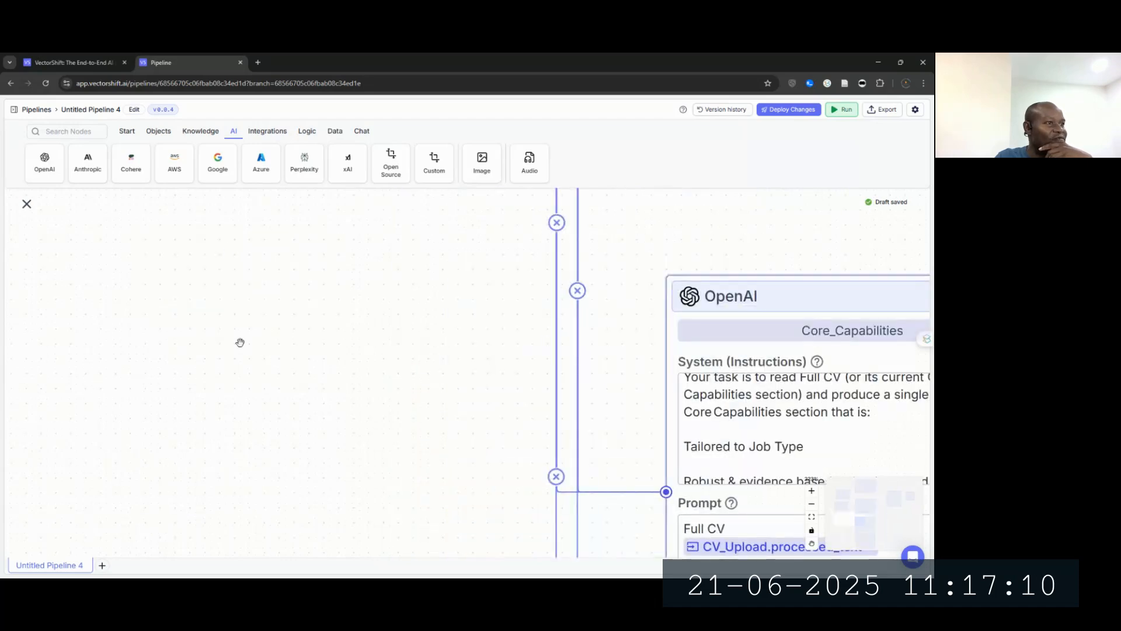
Step: Add a fourth path to the Section_Merger node and fill it with the Tools_and_Technologies.response variable
left_click(811, 507)
left_click(811, 507)
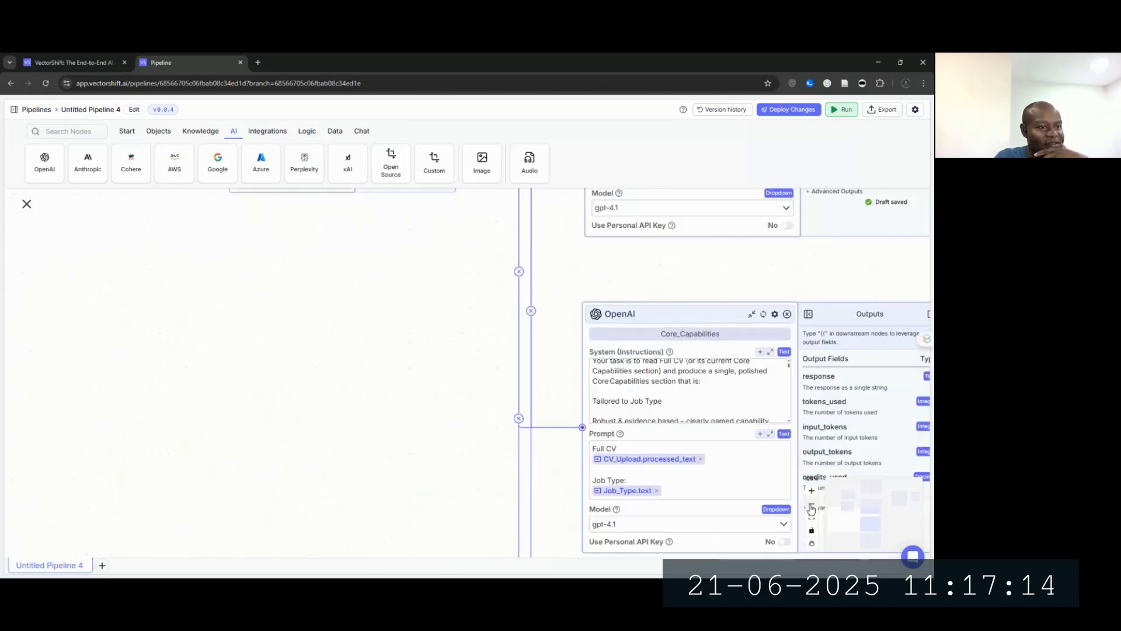
left_click(811, 508)
left_click(811, 508)
left_click_drag(323, 398, 178, 265)
scroll(183, 326, "down", 3)
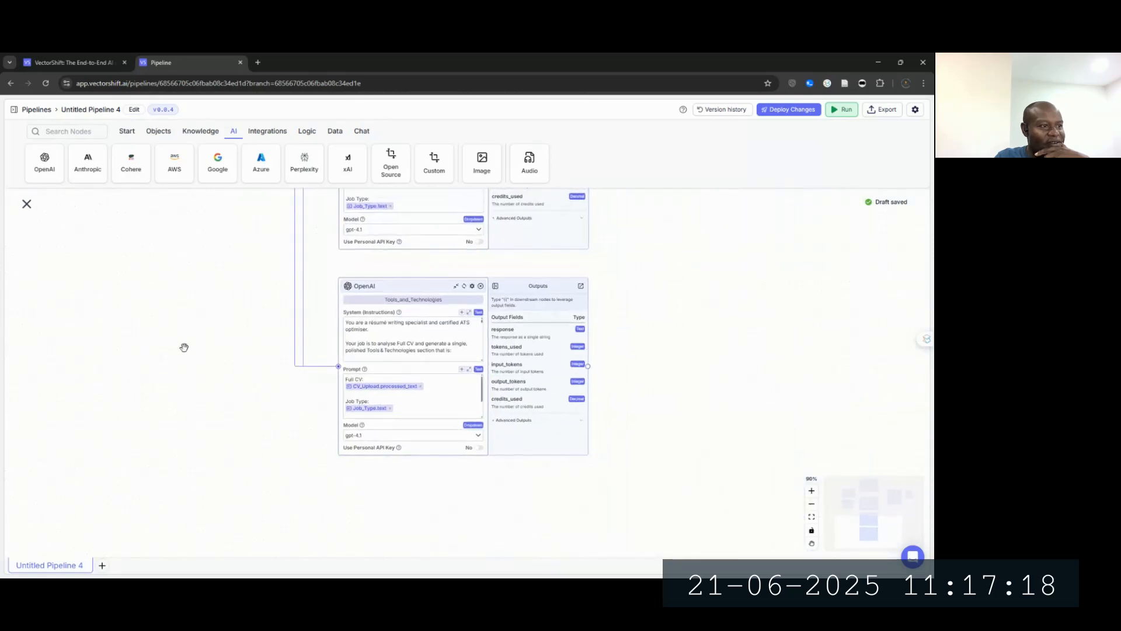
left_click_drag(652, 361, 514, 439)
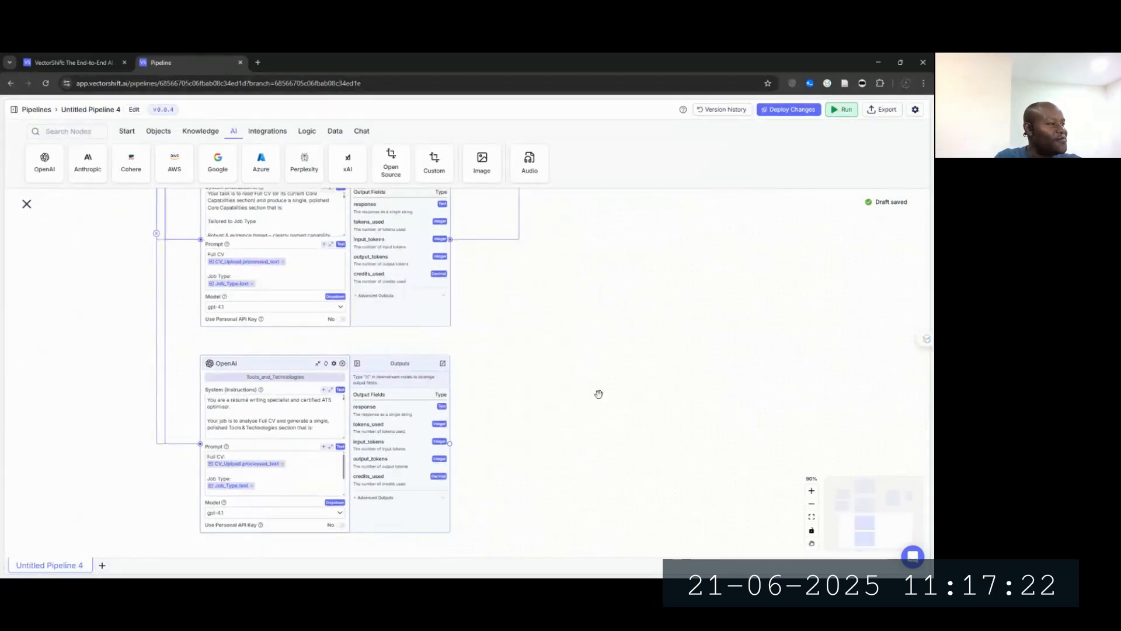
left_click_drag(598, 394, 506, 503)
left_click_drag(550, 398, 493, 547)
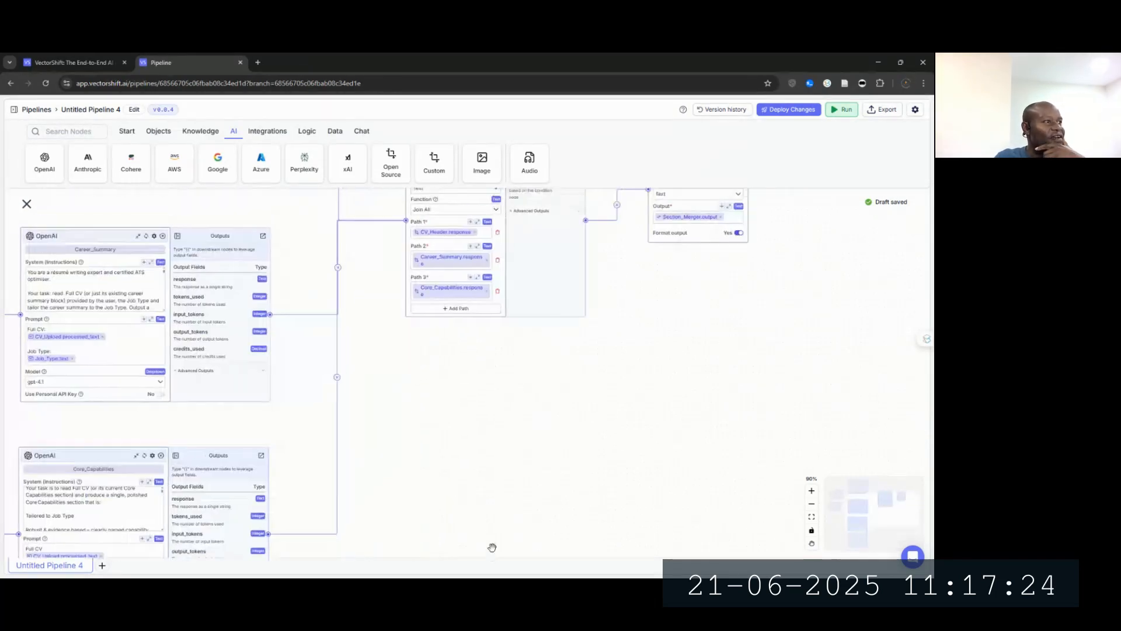
left_click(460, 309)
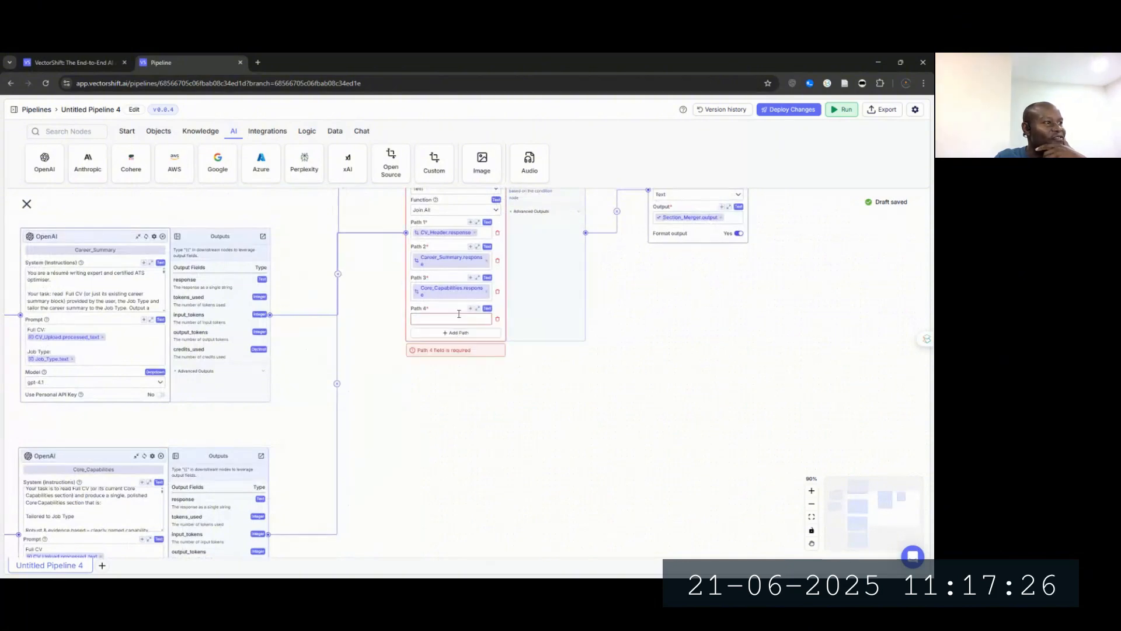
left_click(456, 321)
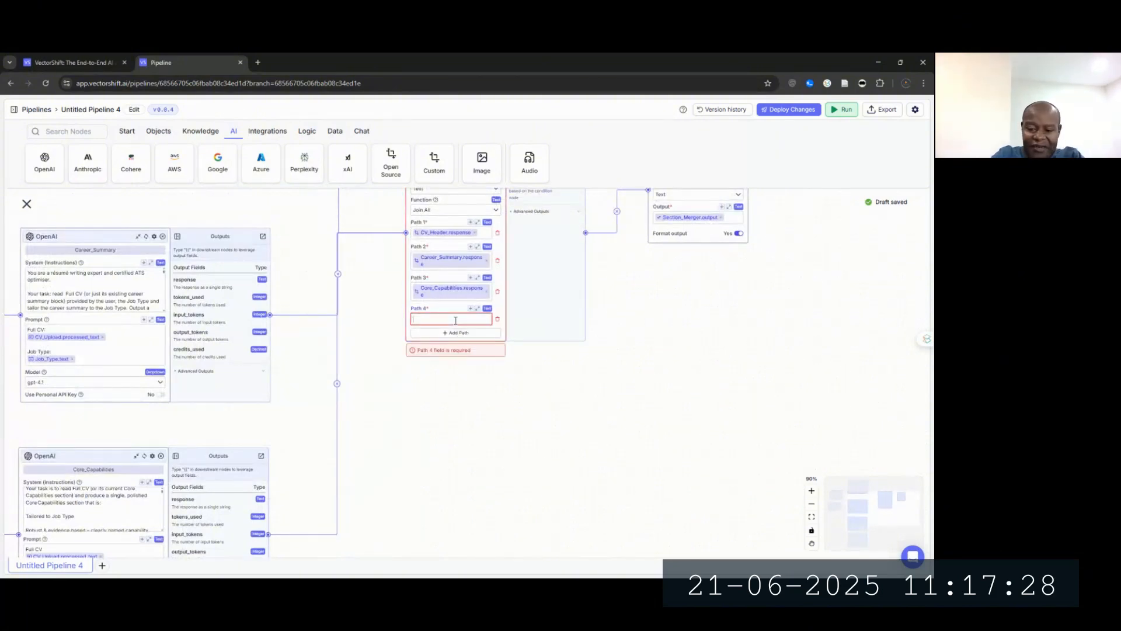
type("{{")
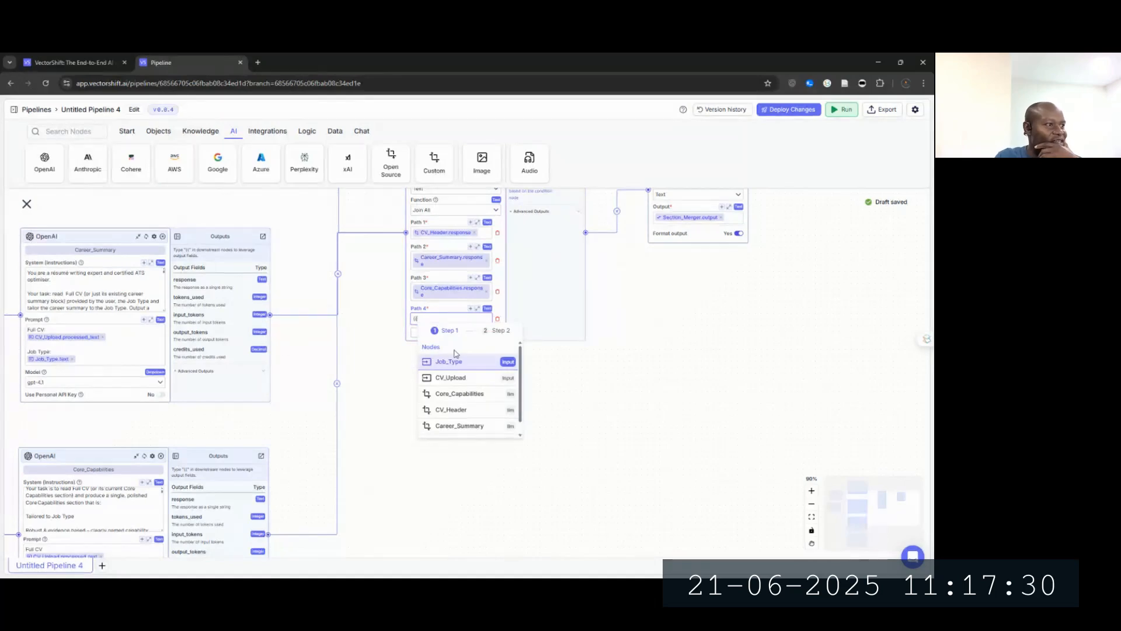
scroll(461, 426, "down", 1)
left_click(460, 430)
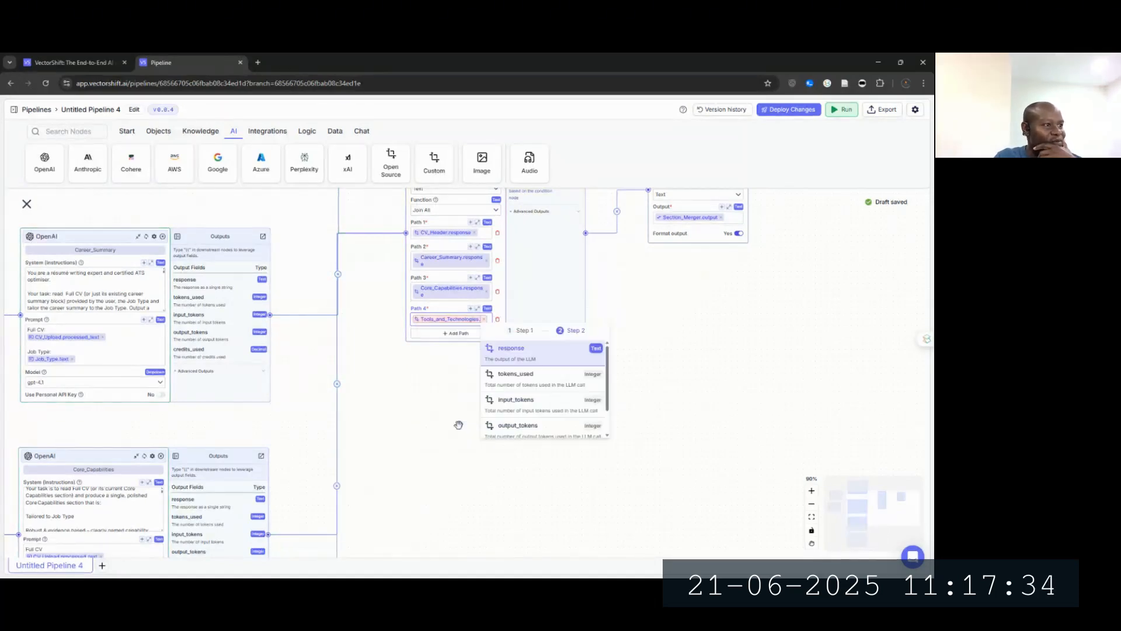
left_click(517, 395)
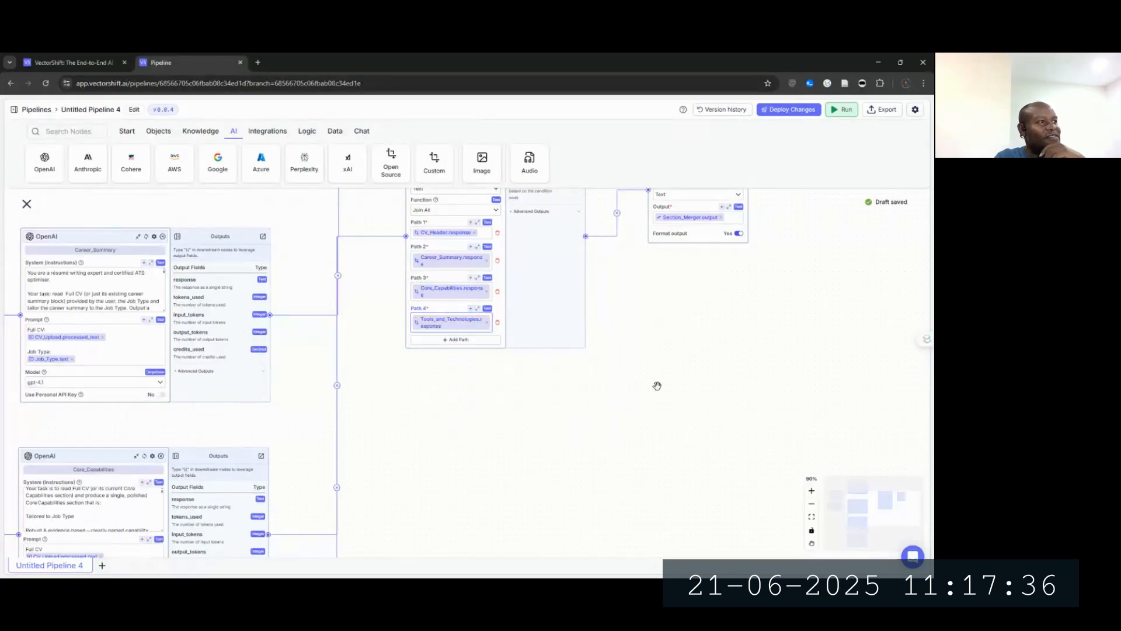
left_click_drag(656, 387, 694, 380)
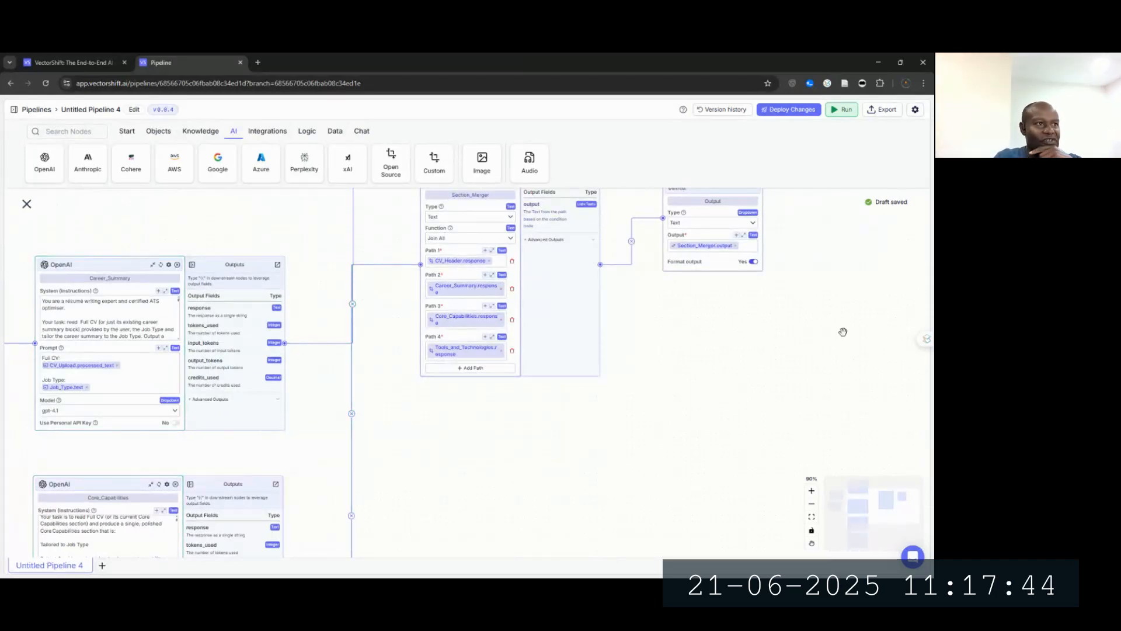
left_click_drag(804, 333, 703, 391)
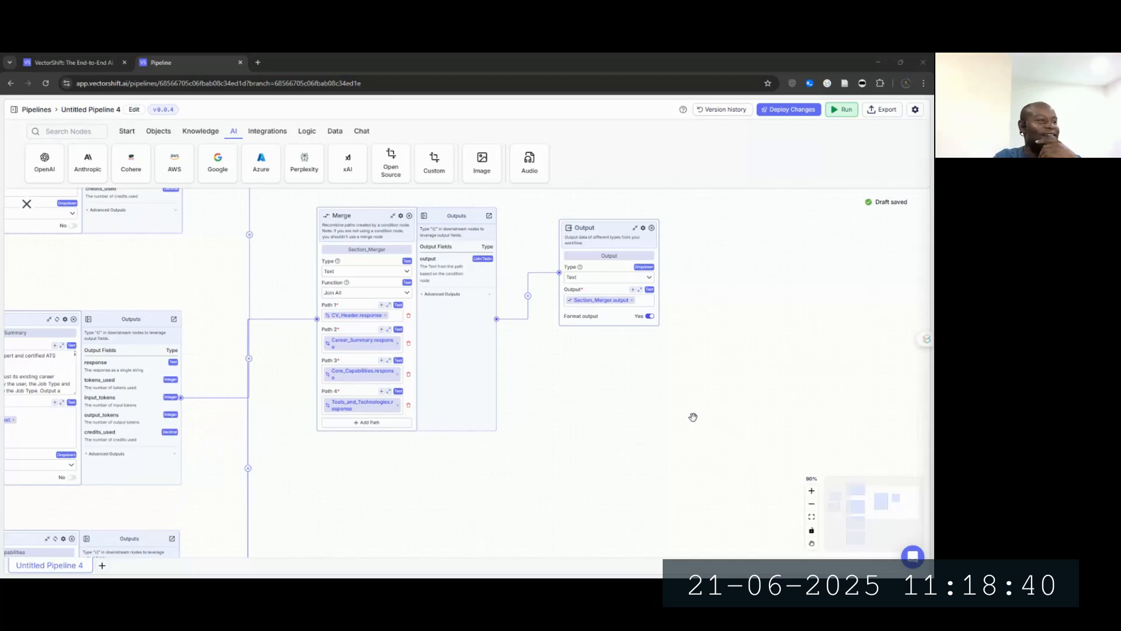
left_click_drag(613, 443, 673, 421)
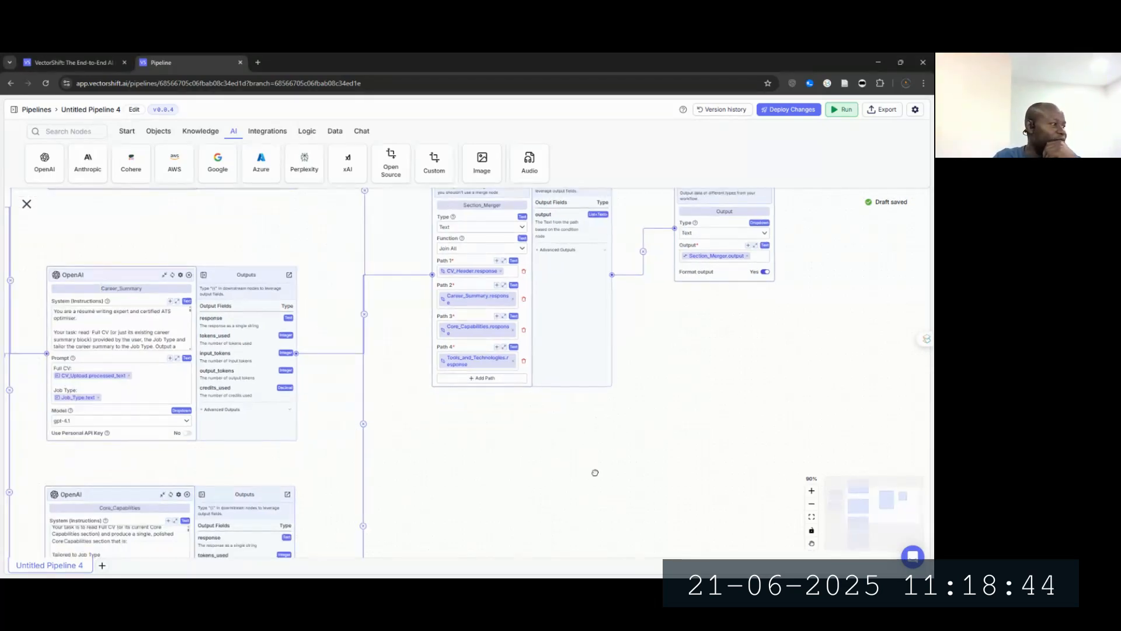
mouse_move(593, 473)
left_mouse_down()
mouse_move(814, 397)
mouse_move(584, 477)
left_mouse_up()
left_click_drag(689, 383, 631, 549)
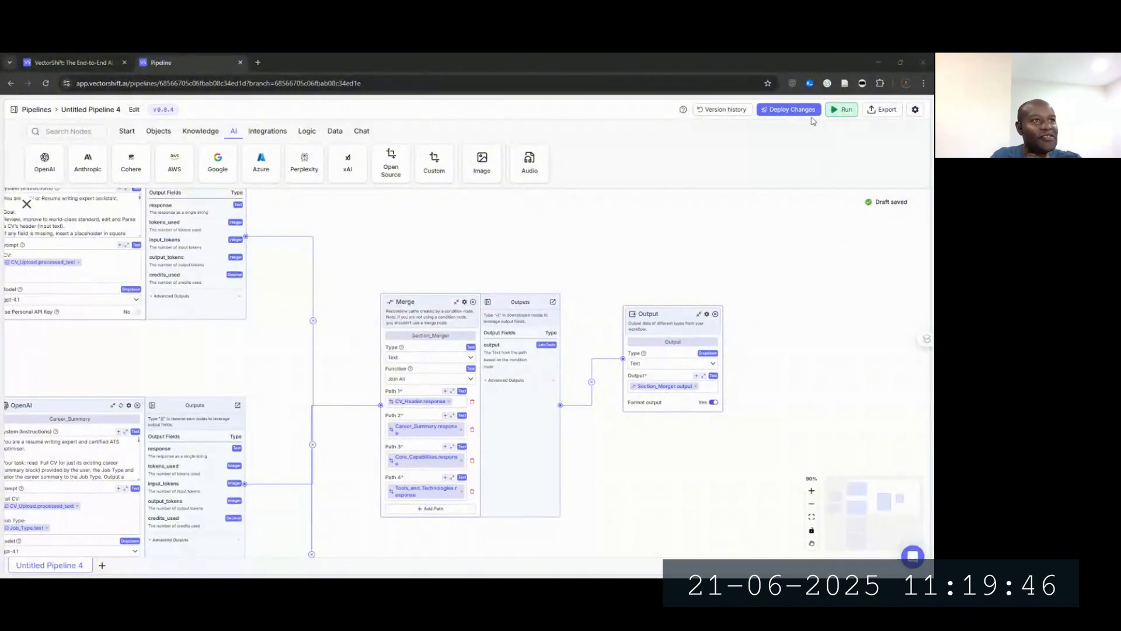
Step: Deploy the pipeline changes as a Patch release, version v0.0.5, without a description
left_click(792, 111)
left_click(793, 110)
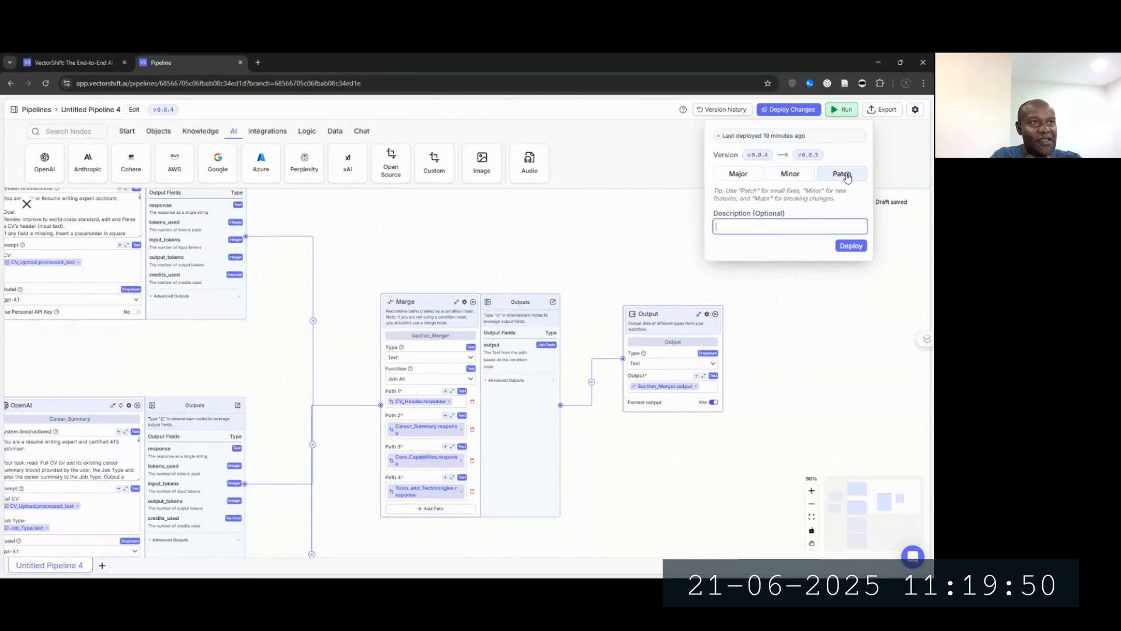
left_click(851, 247)
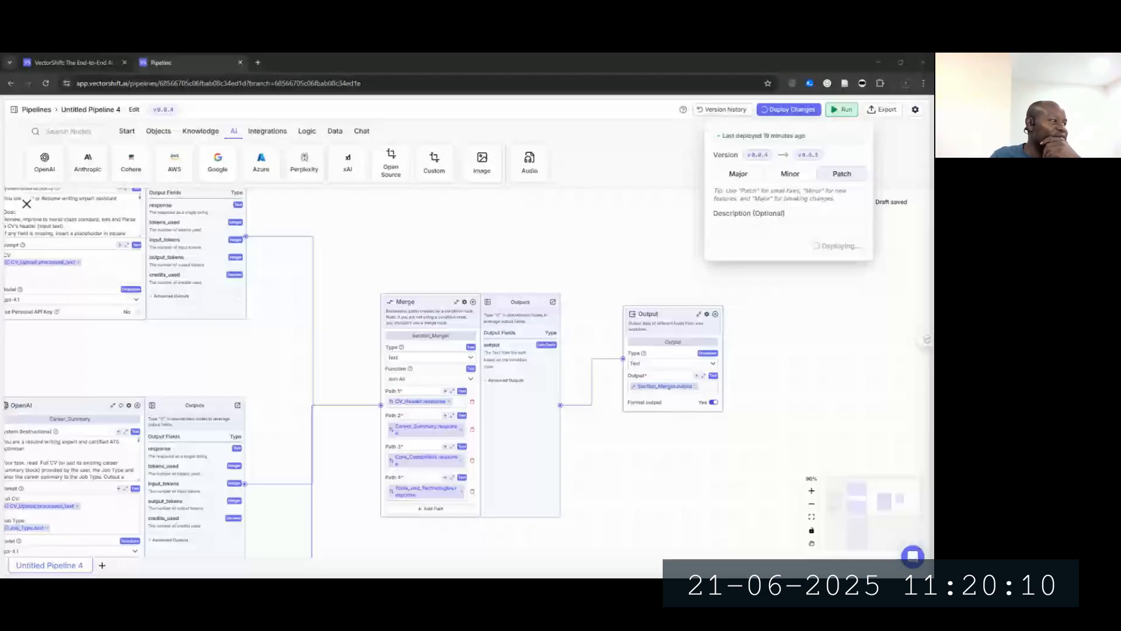
left_click_drag(237, 362, 690, 225)
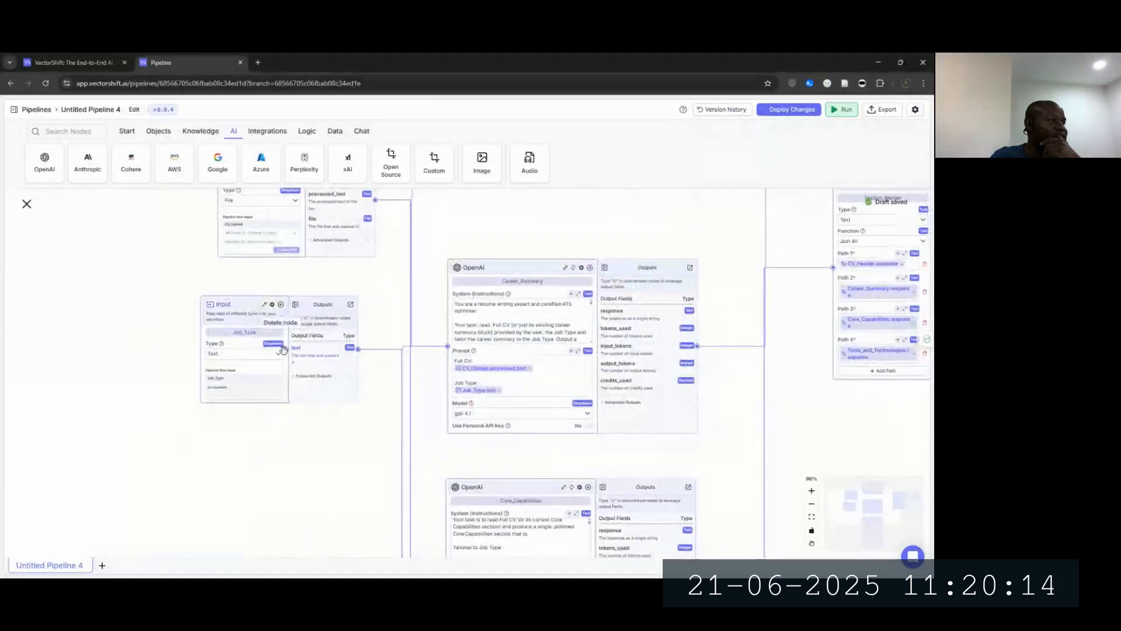
left_click_drag(327, 486, 165, 412)
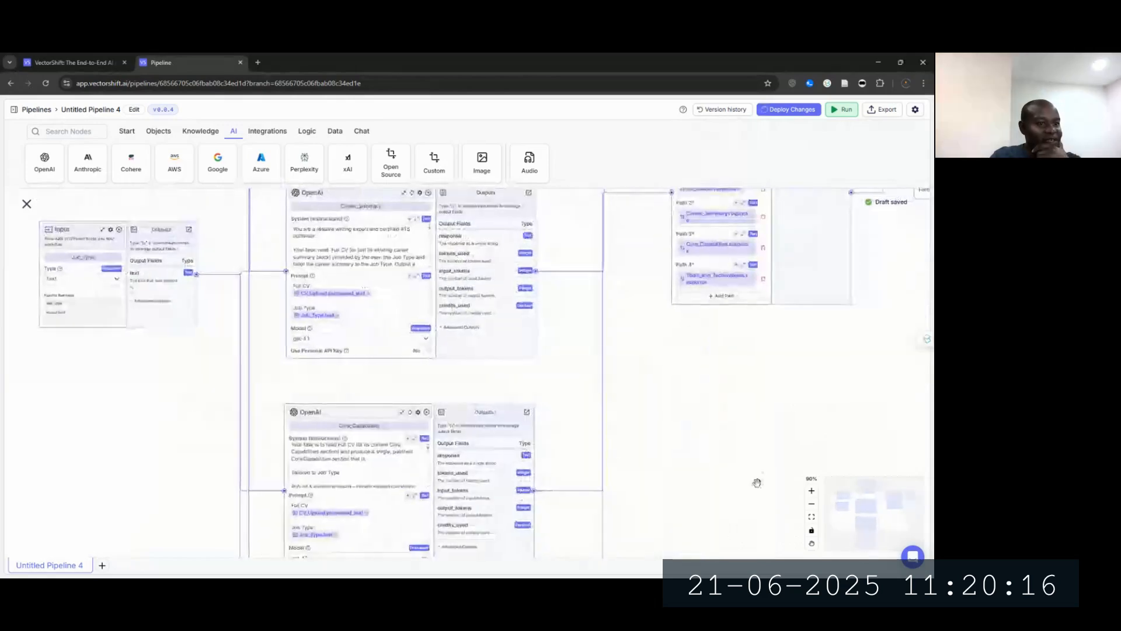
left_click(811, 505)
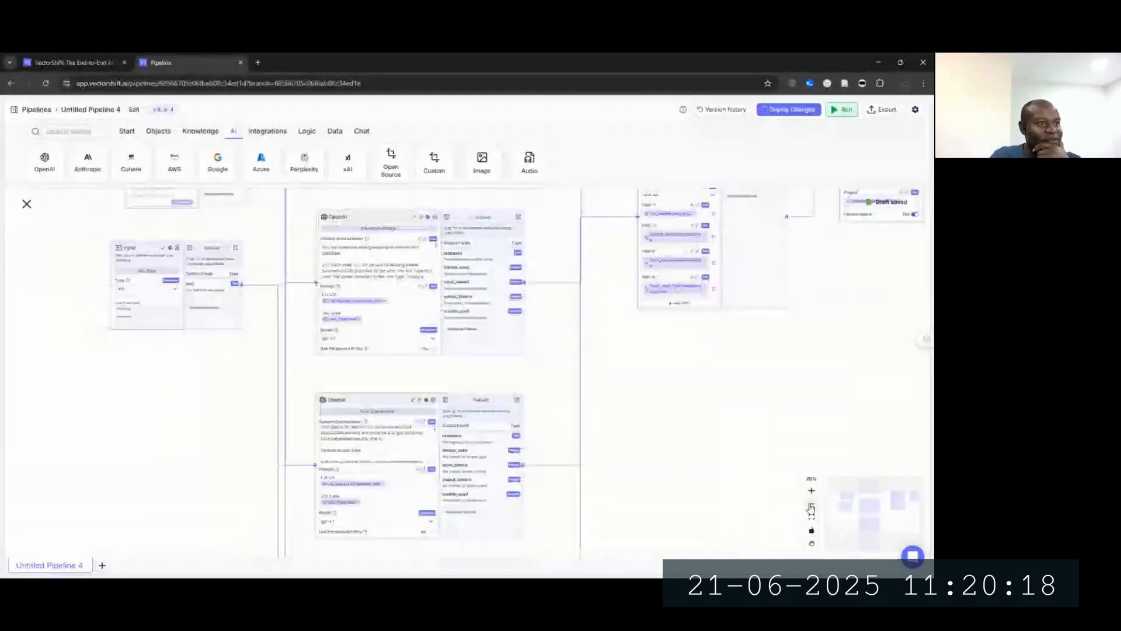
left_click_drag(736, 408, 600, 431)
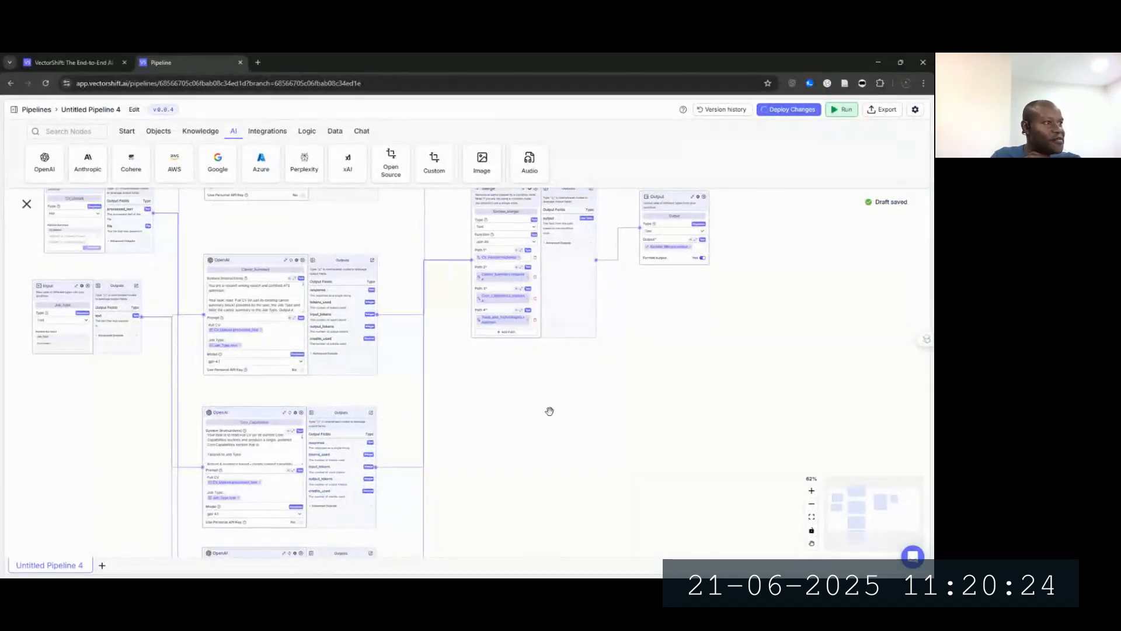
Step: Open the pipeline's run configuration and upload Office Administrative work- CV.docx from the Downloads folder as the CV_Upload input
left_click(839, 114)
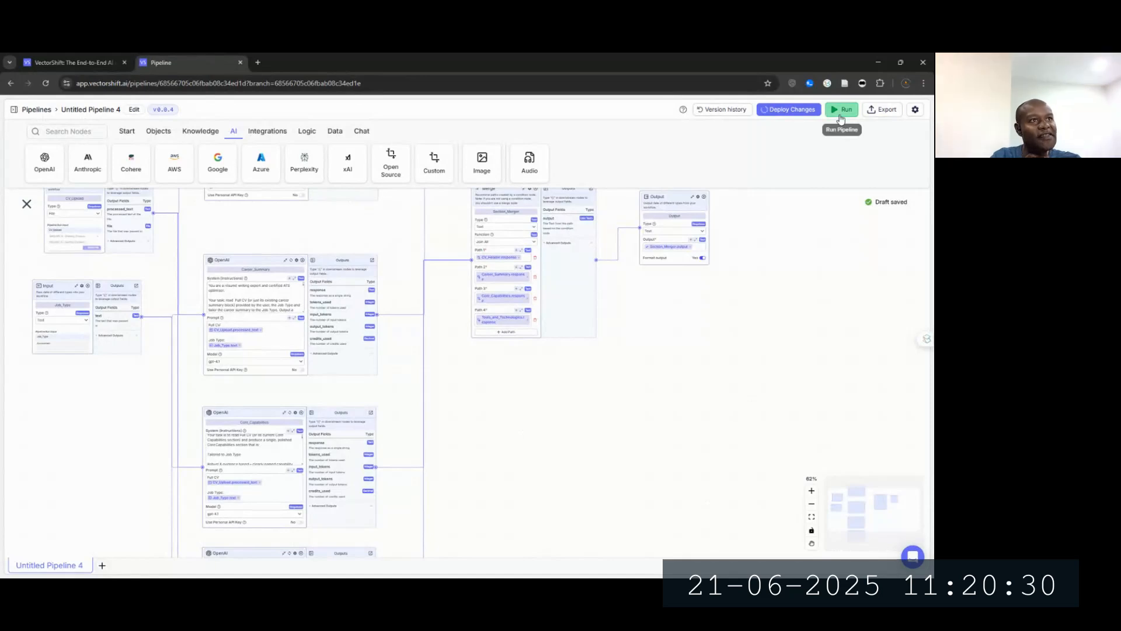
left_click(840, 115)
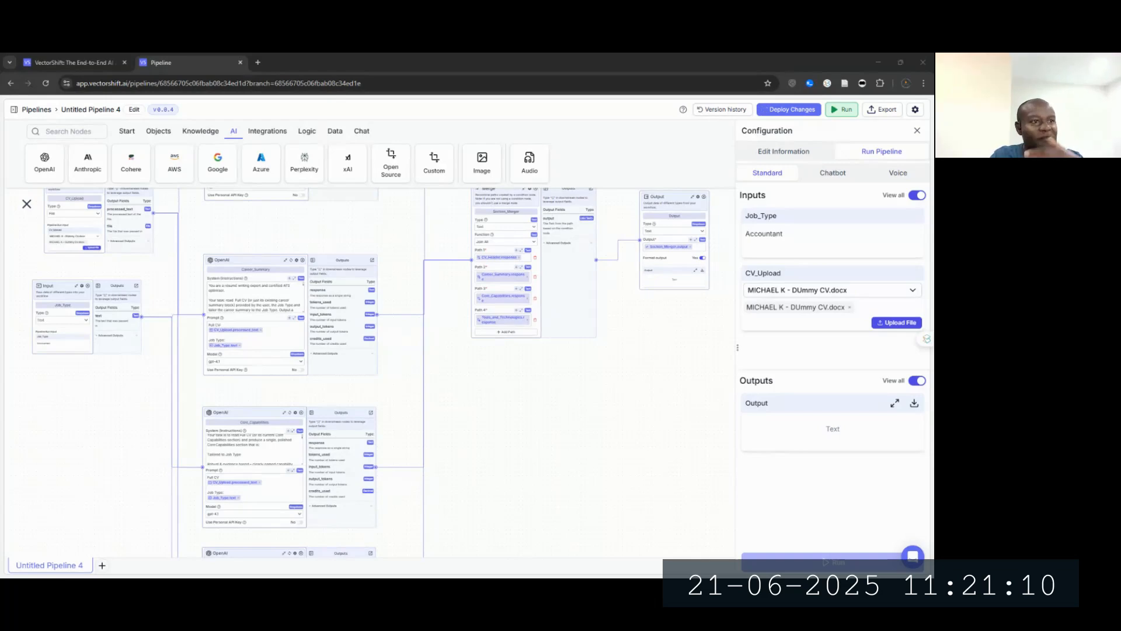
left_click(913, 324)
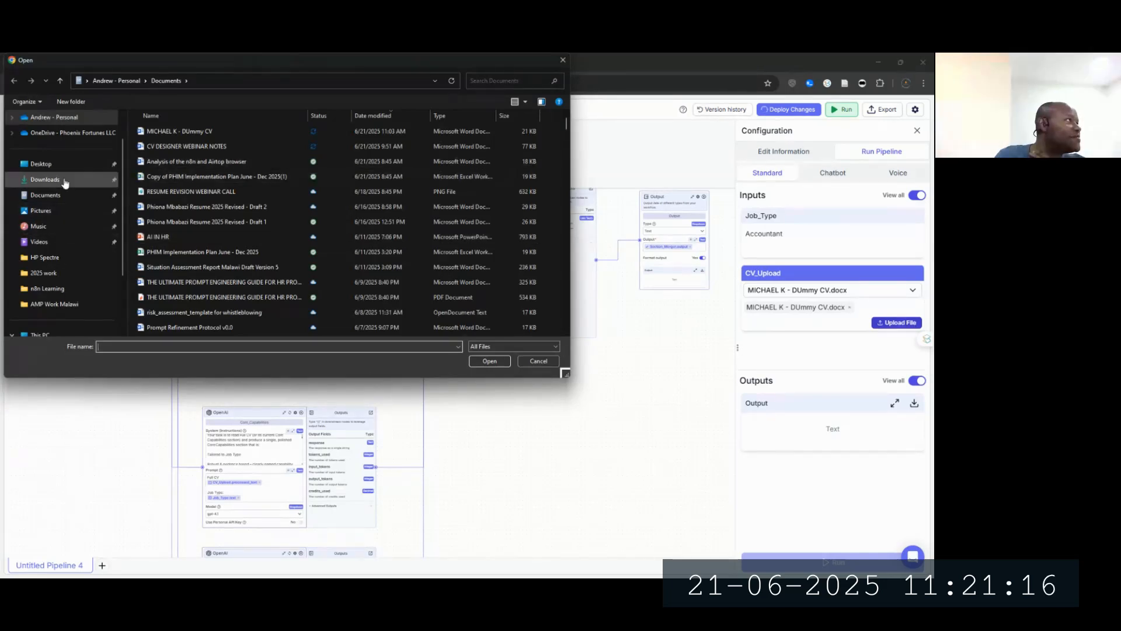
left_click(65, 183)
left_click(181, 146)
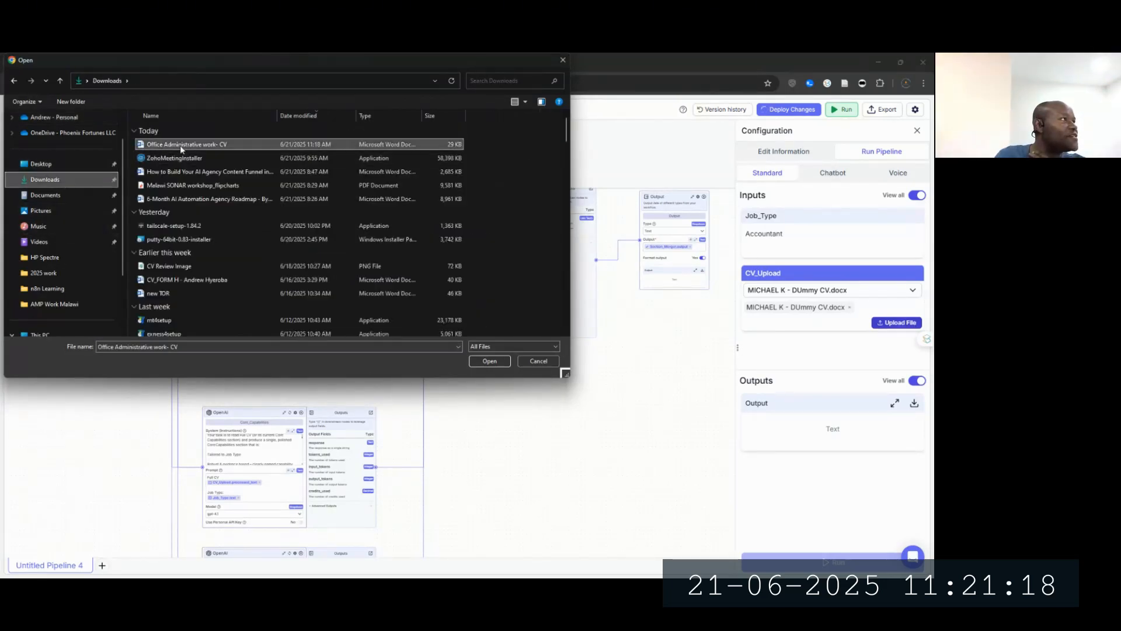
left_click(480, 360)
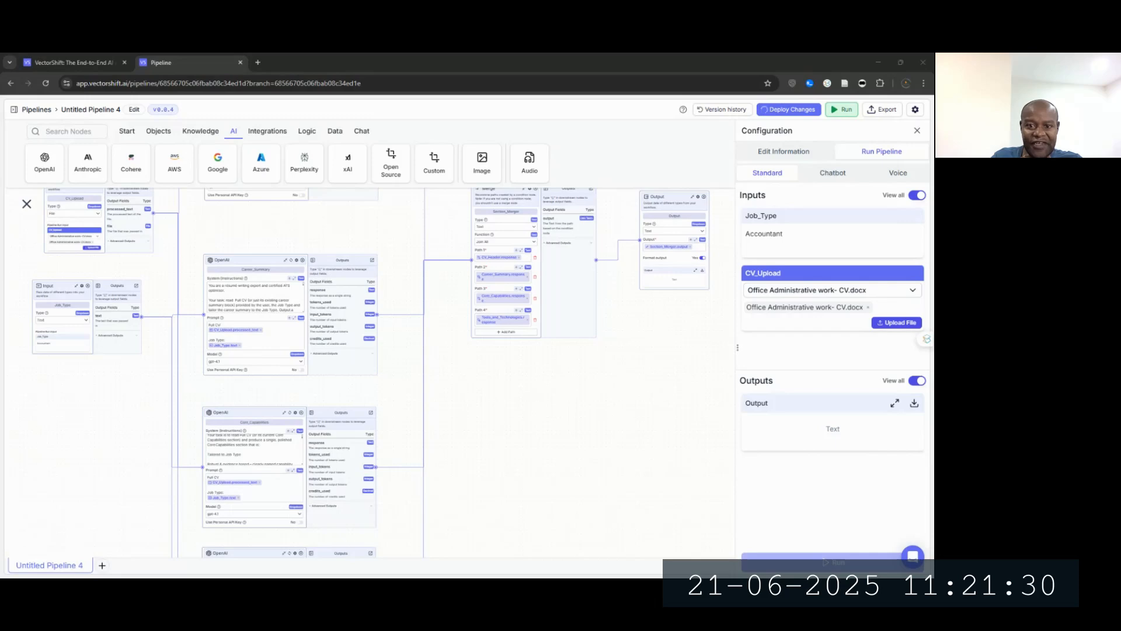
Step: Switch to Word, maximize and enlarge the Office Administrative work- CV document, and examine its header and Personal Profile section
left_click_drag(606, 111, 478, 202)
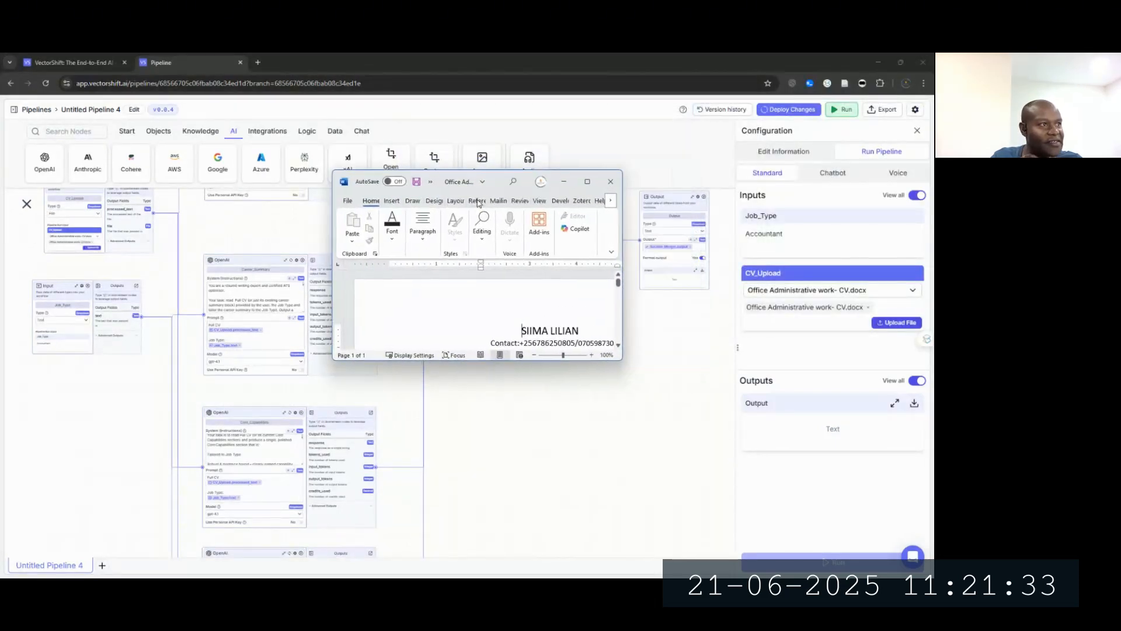
left_click(588, 181)
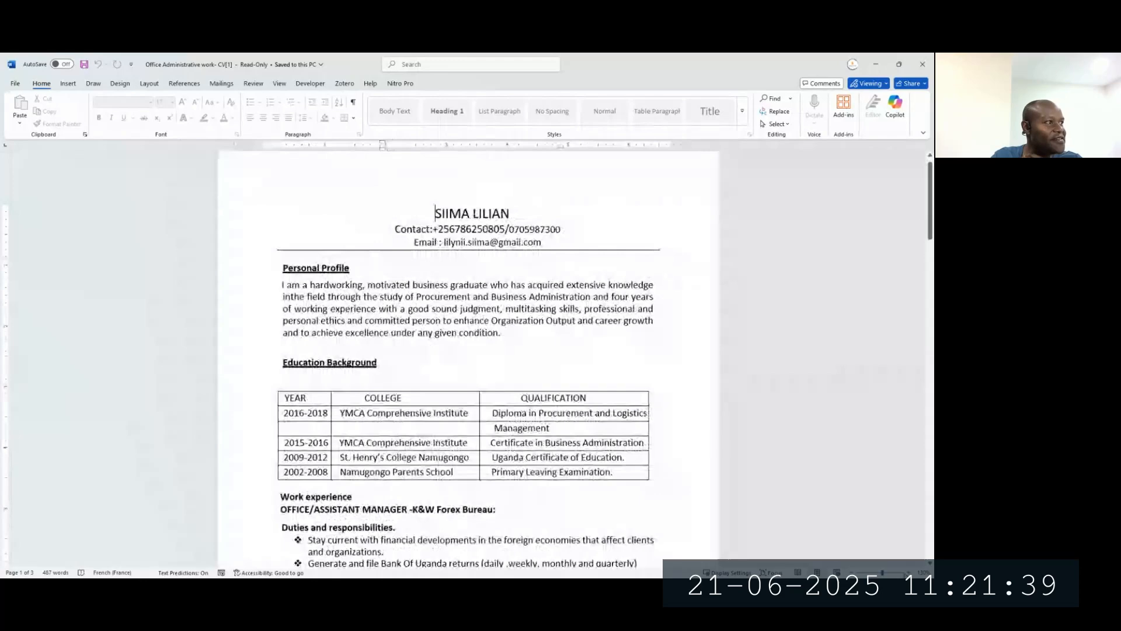
left_click(904, 573)
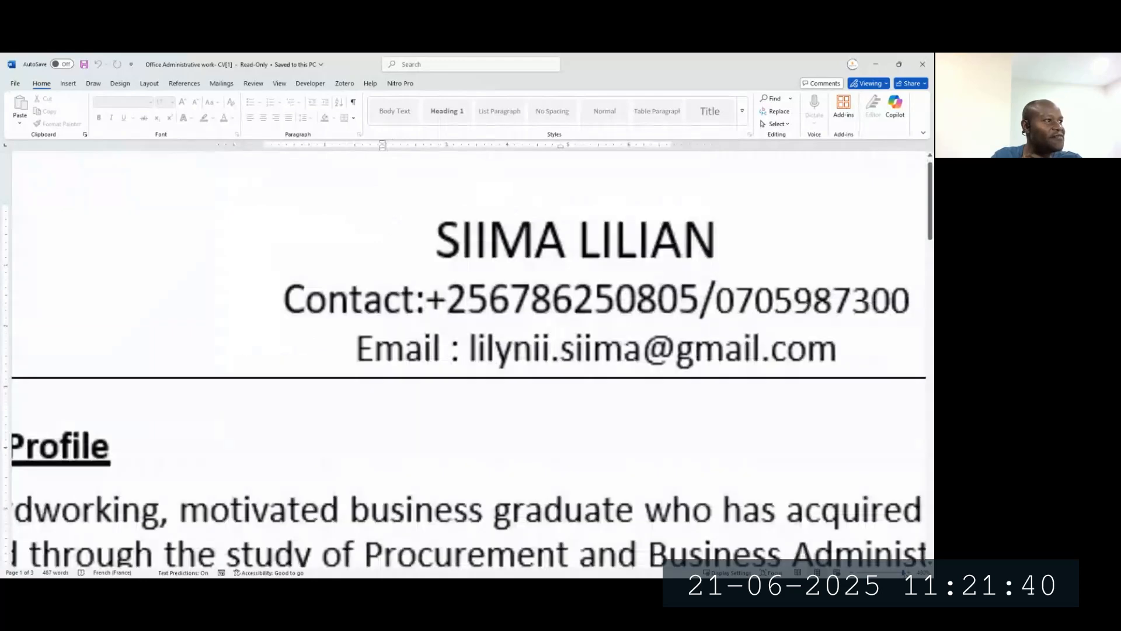
left_click(890, 573)
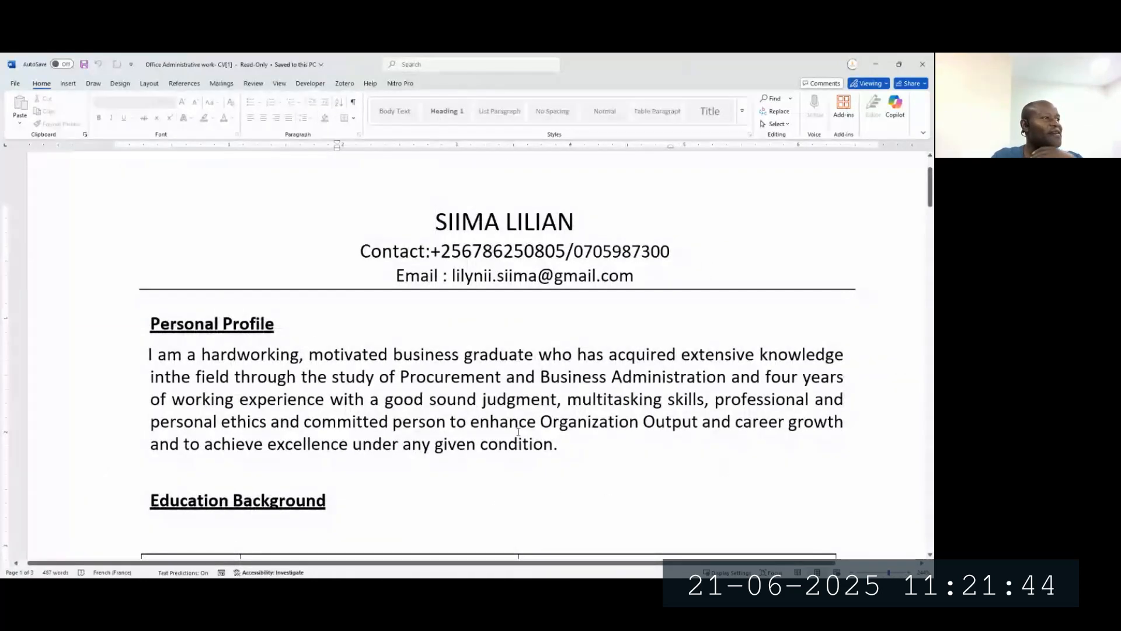
scroll(484, 412, "down", 2)
scroll(484, 412, "up", 3)
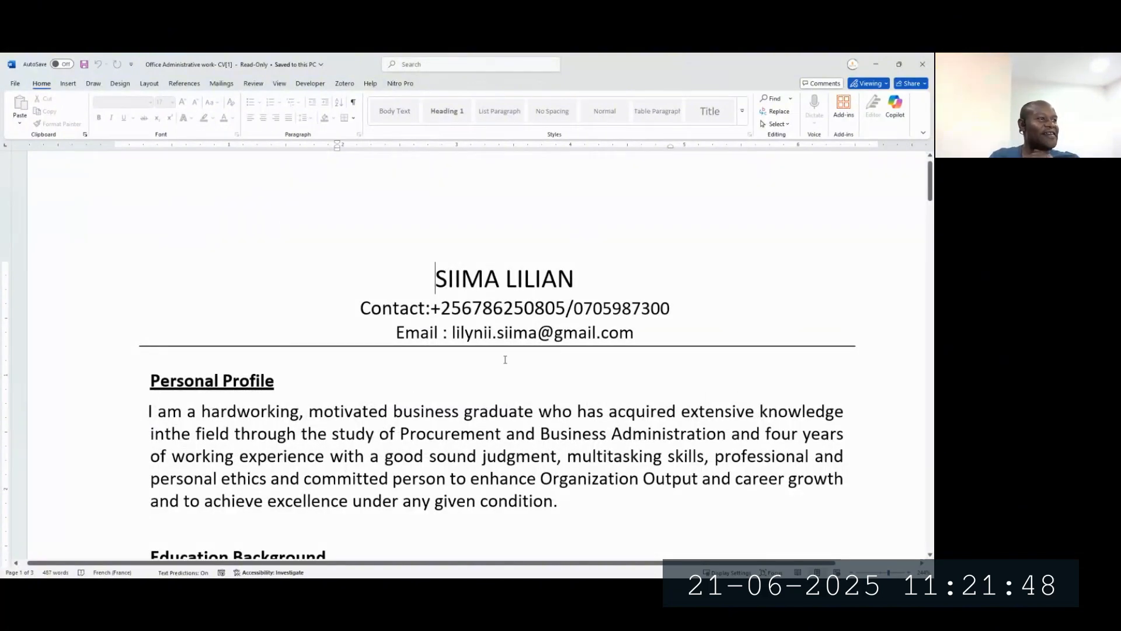
scroll(507, 378, "down", 3)
scroll(507, 386, "up", 2)
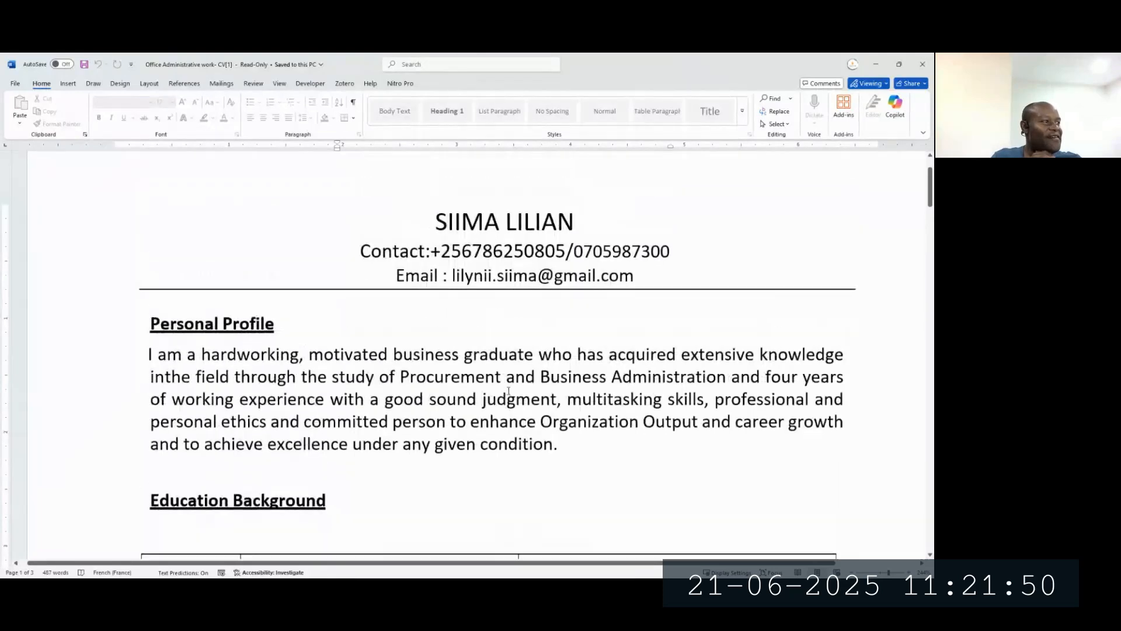
scroll(508, 390, "down", 1)
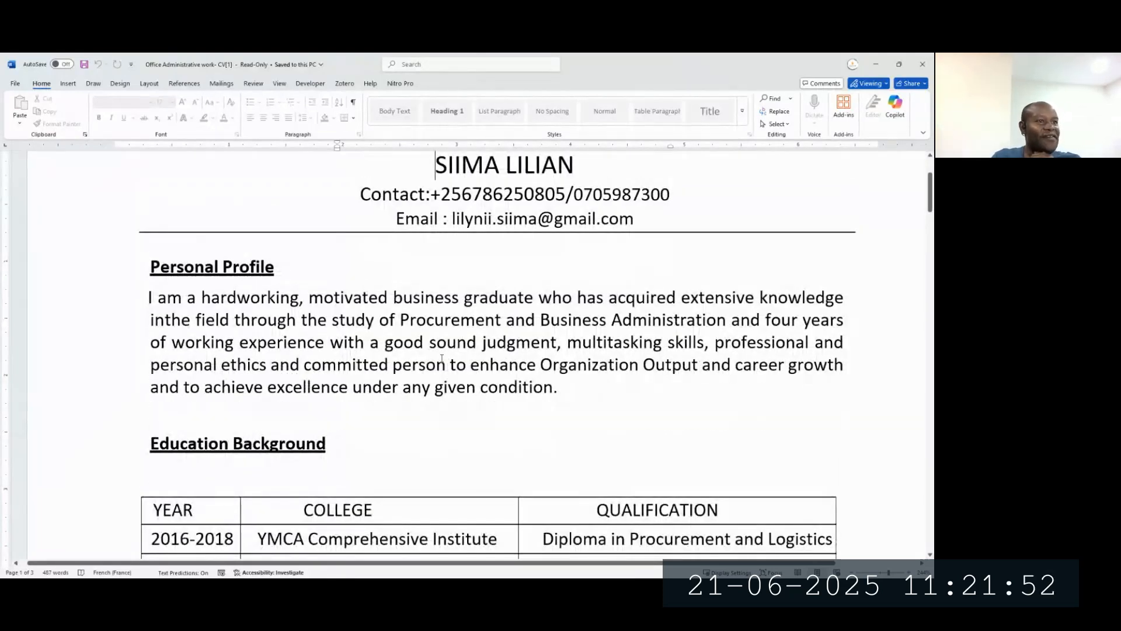
left_click(166, 320)
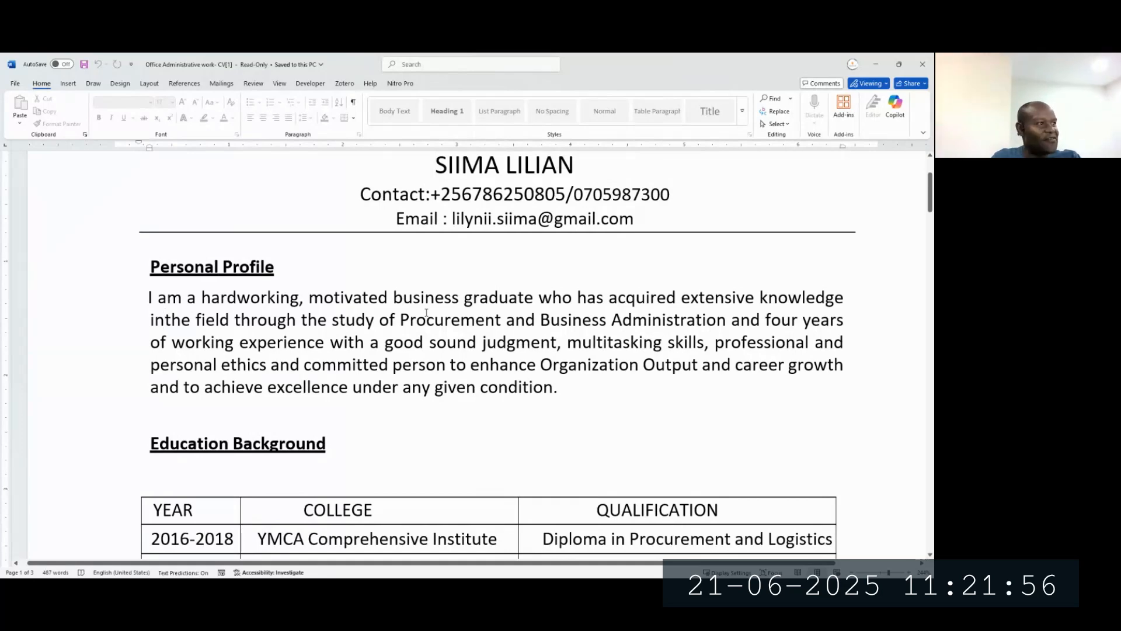
Step: Enable editing of the read-only CV document and review its profile, education and work experience sections
key("space")
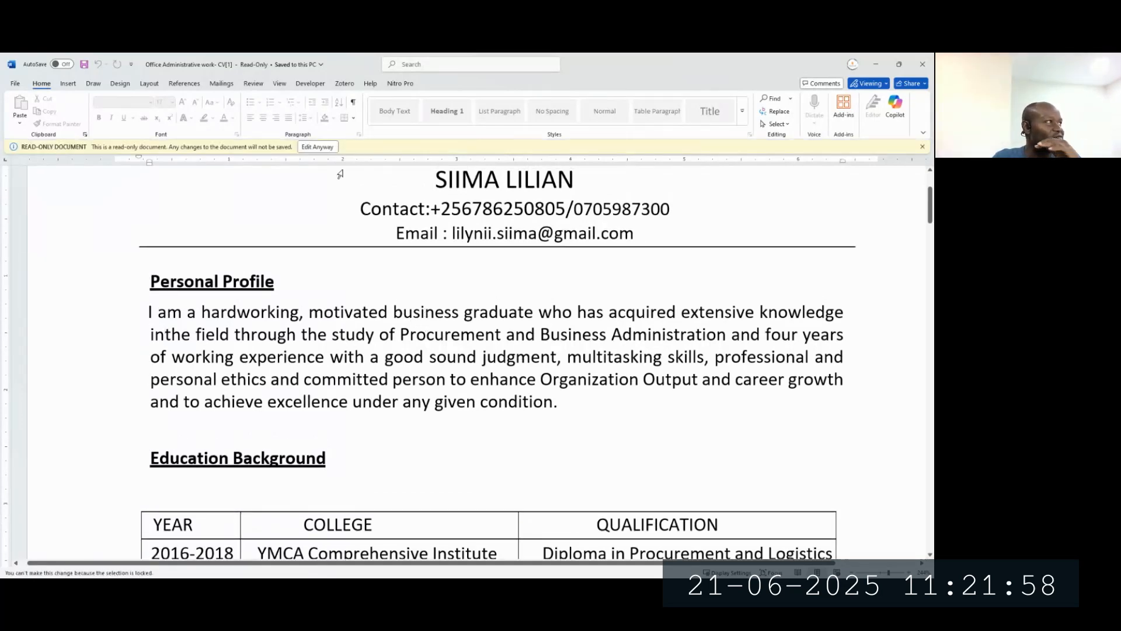
left_click(327, 147)
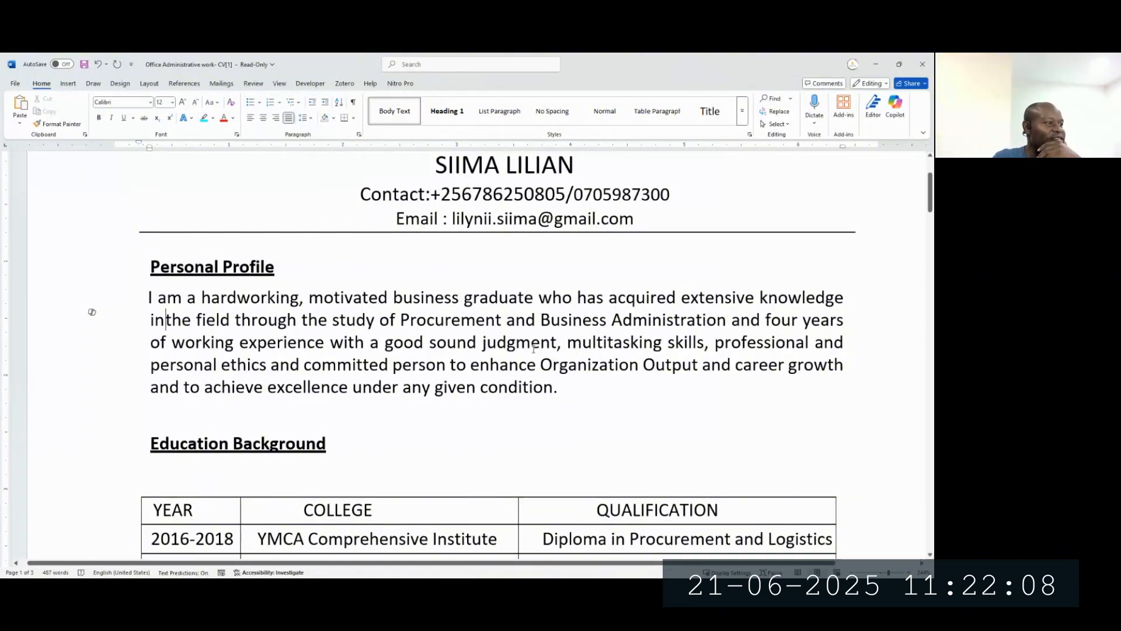
scroll(533, 348, "down", 6)
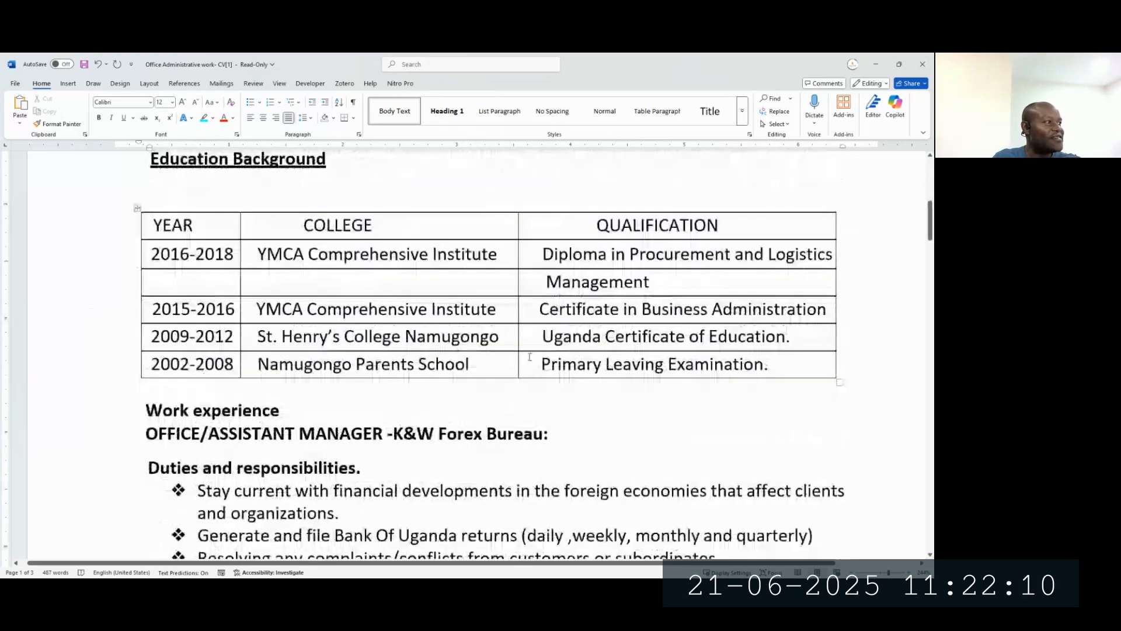
scroll(528, 358, "down", 3)
scroll(526, 360, "down", 15)
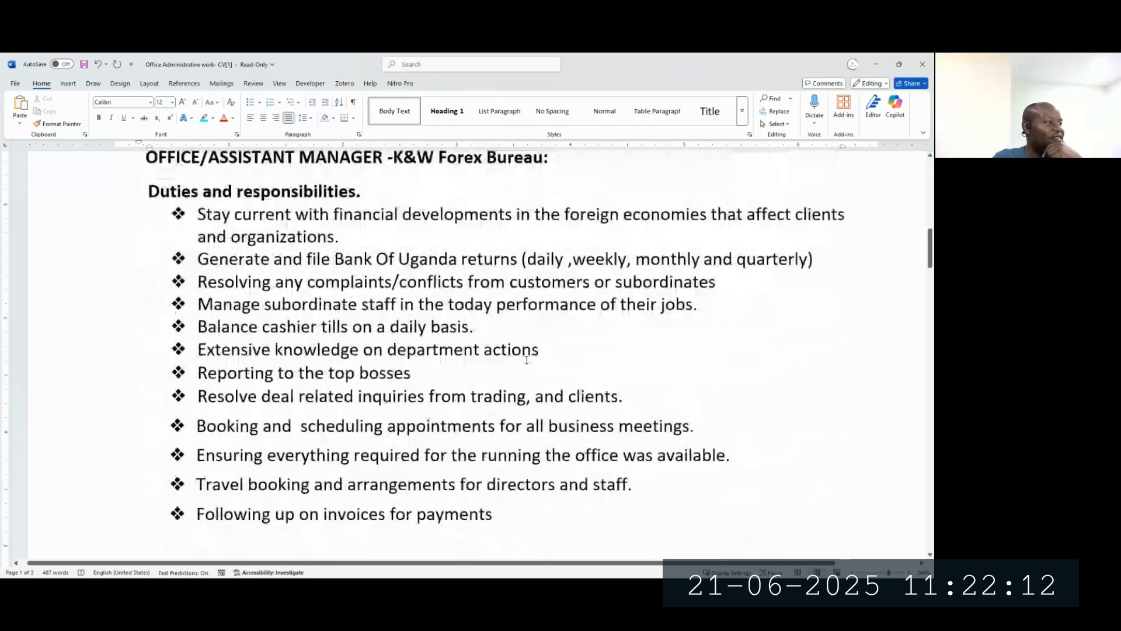
scroll(526, 360, "down", 6)
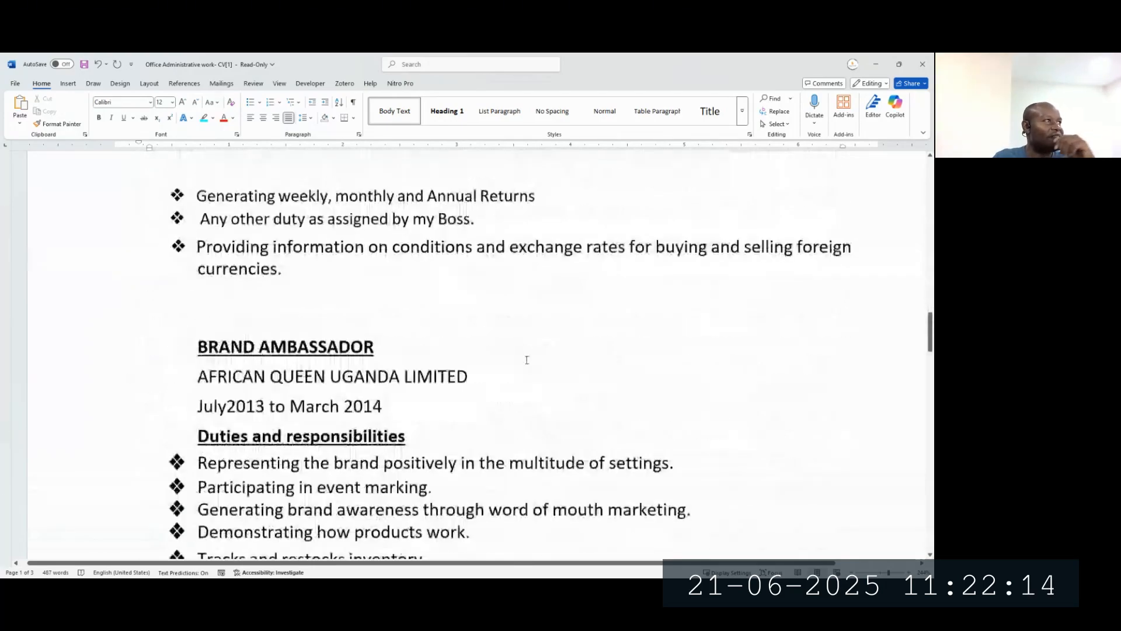
scroll(525, 356, "up", 9)
scroll(526, 354, "up", 15)
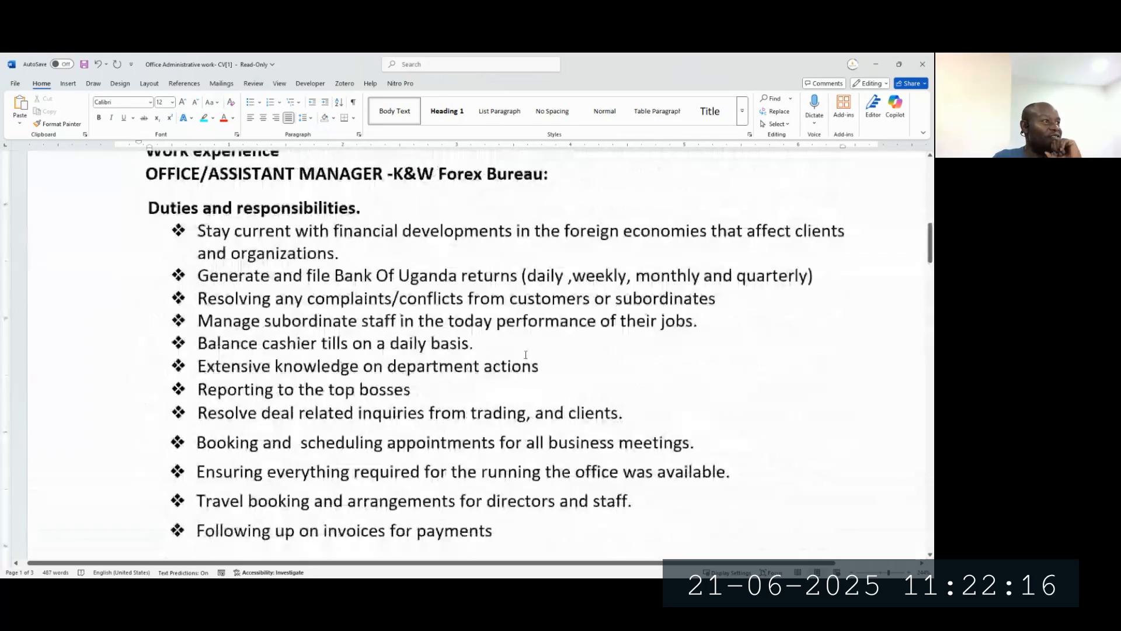
scroll(525, 354, "up", 12)
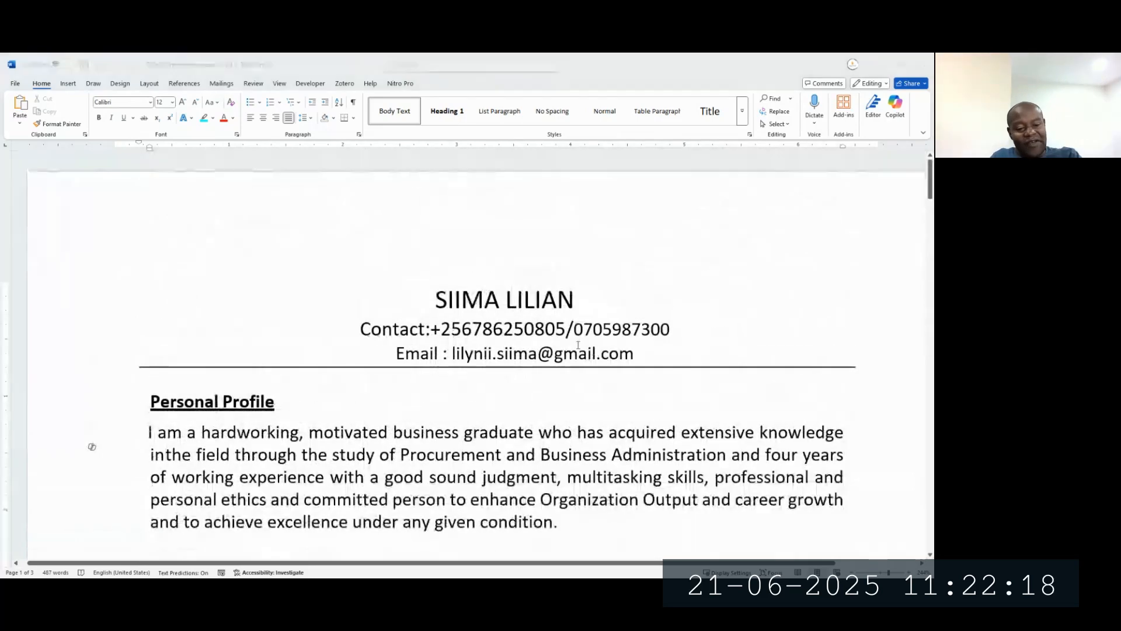
Step: Switch to the VectorShift pipeline and replace the Job_Type run input with Office Administrator
key("alt+Tab")
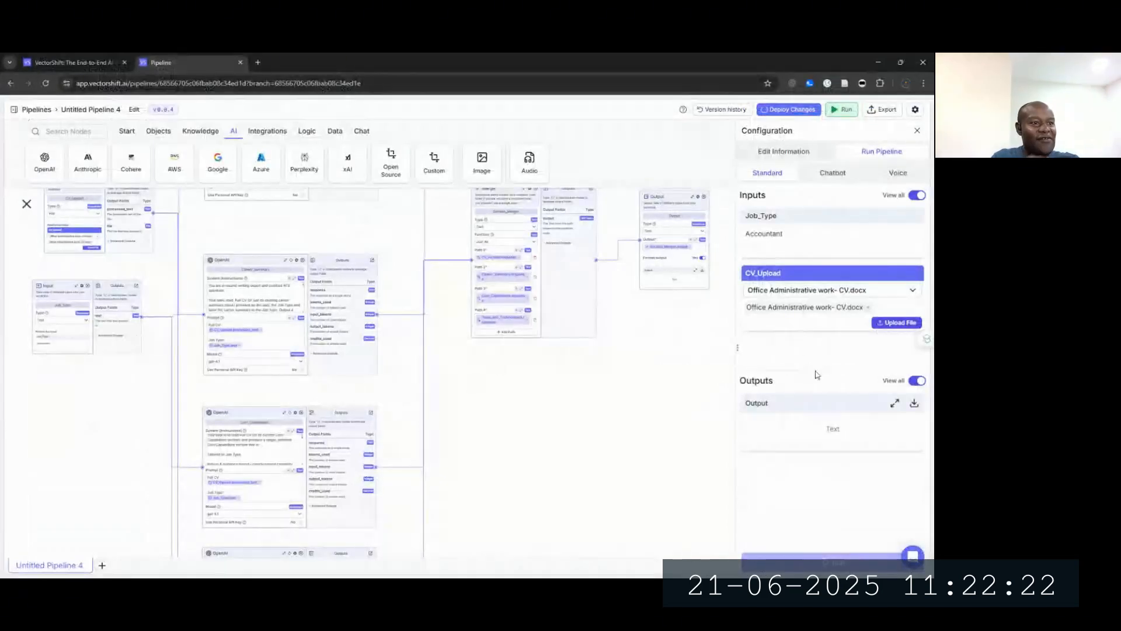
double_click(774, 234)
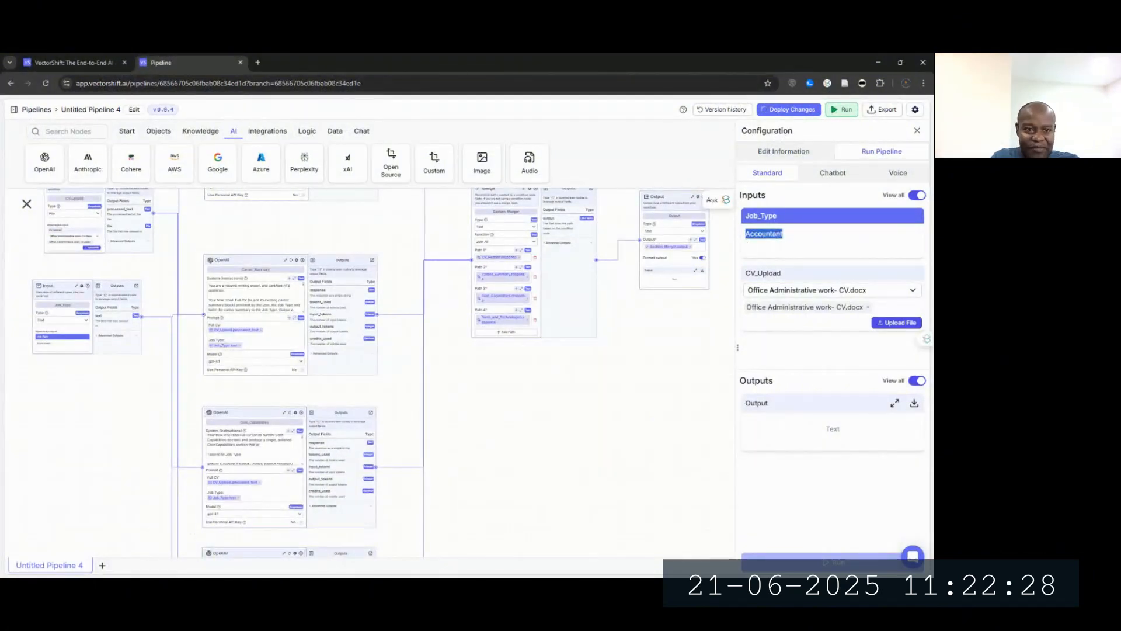
key("alt+Tab")
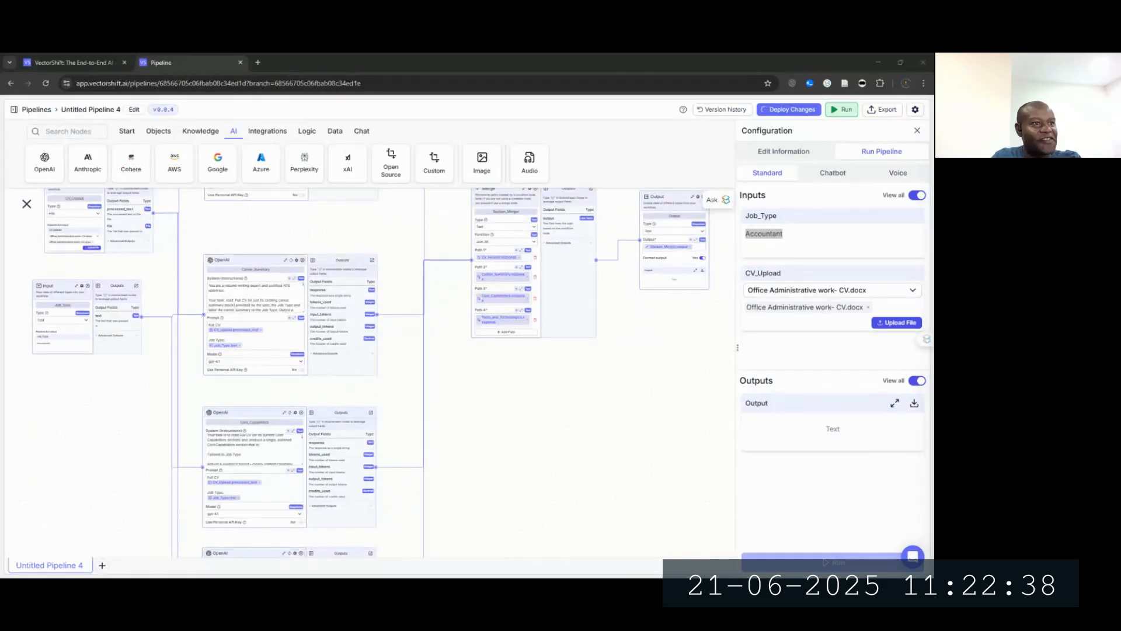
left_click(855, 241)
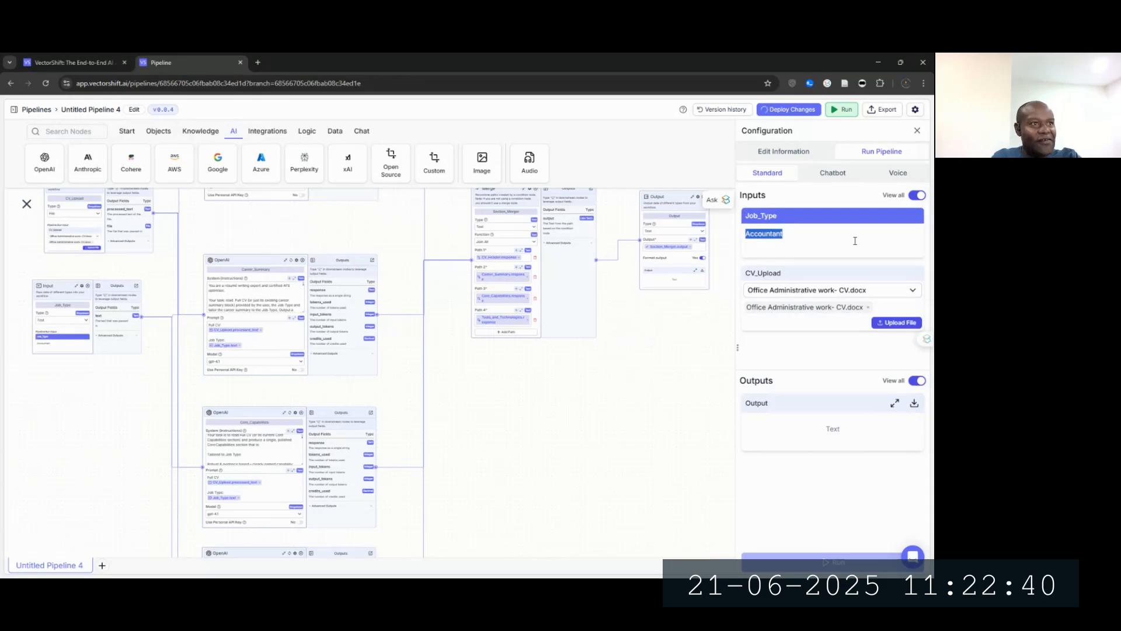
type("Offi")
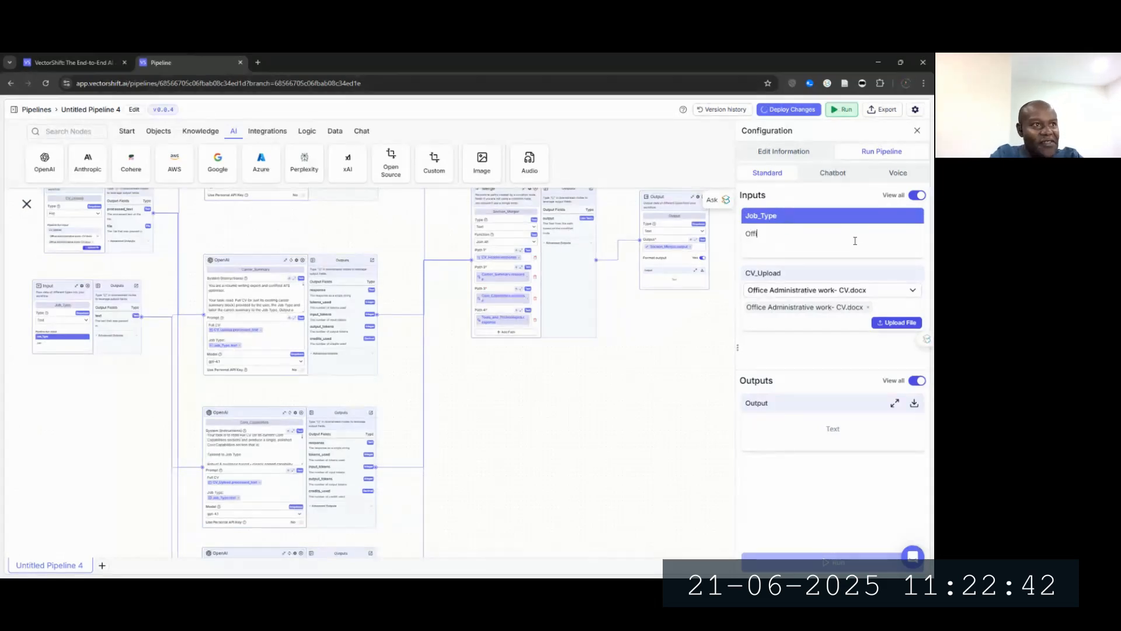
type("ce Adminis")
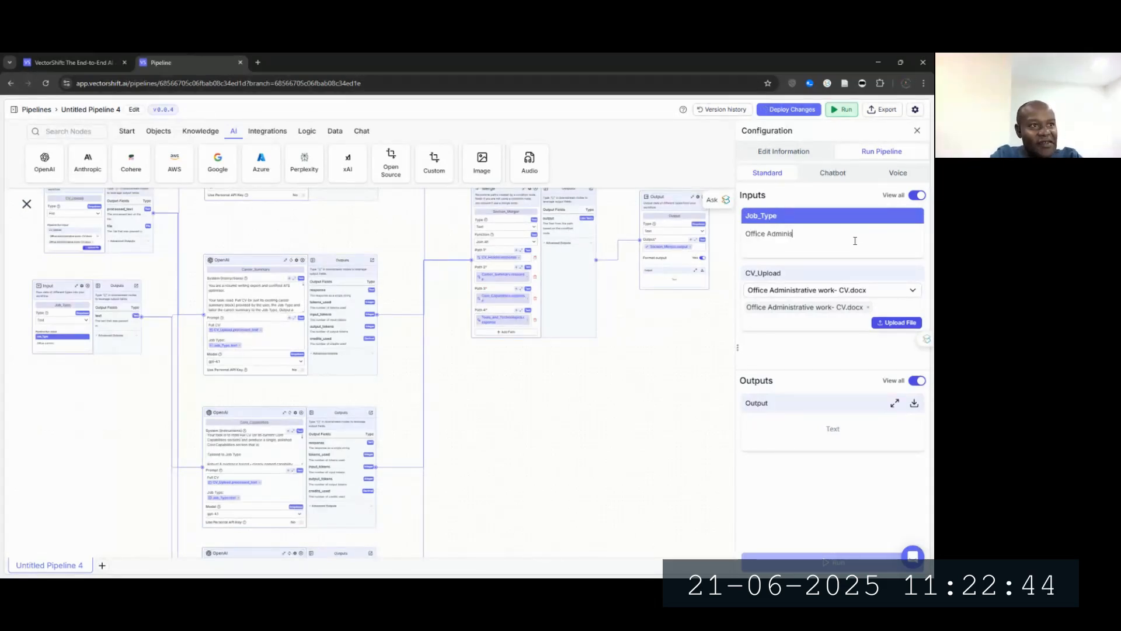
type("trator")
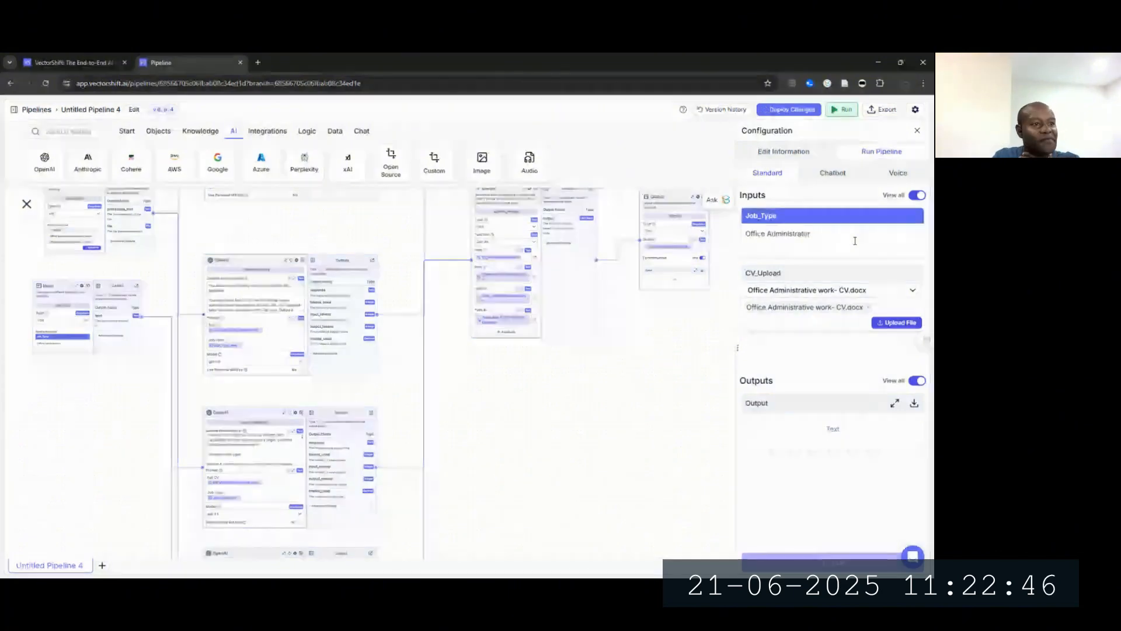
left_click(709, 385)
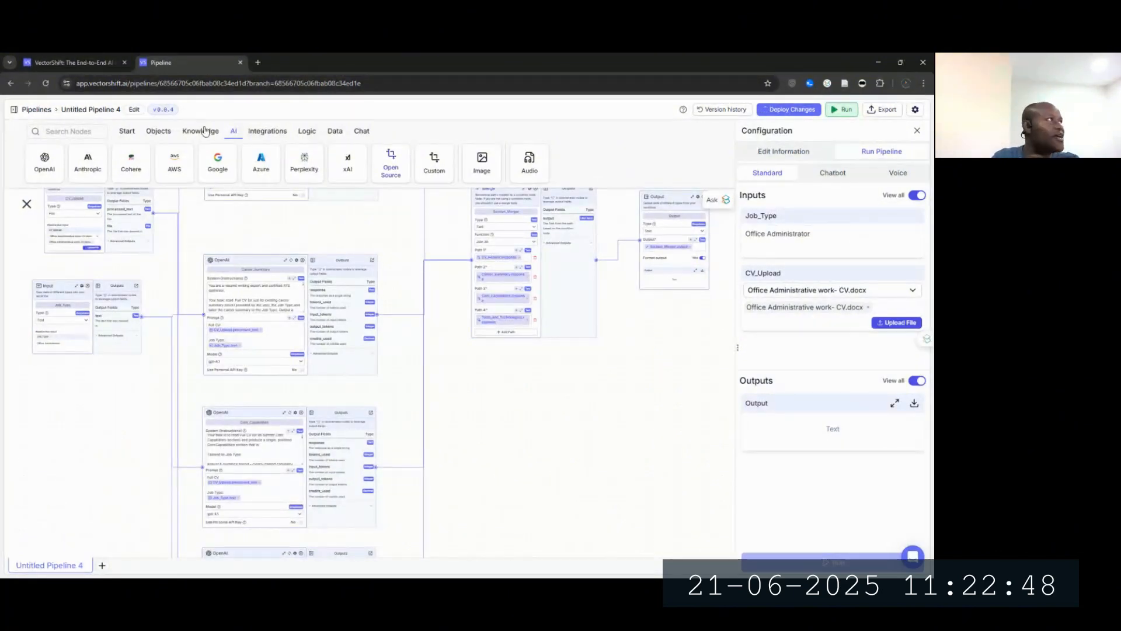
Step: Reload the pipeline page and try to deploy the changes as patch version v0.0.5
left_click(47, 83)
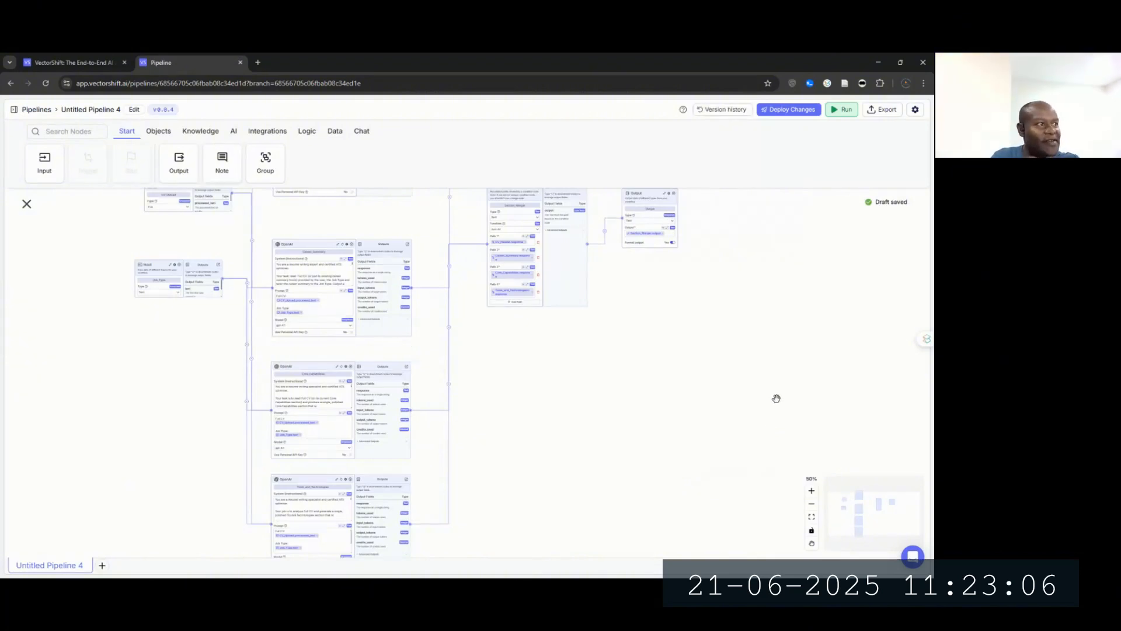
left_click(786, 109)
left_click(853, 244)
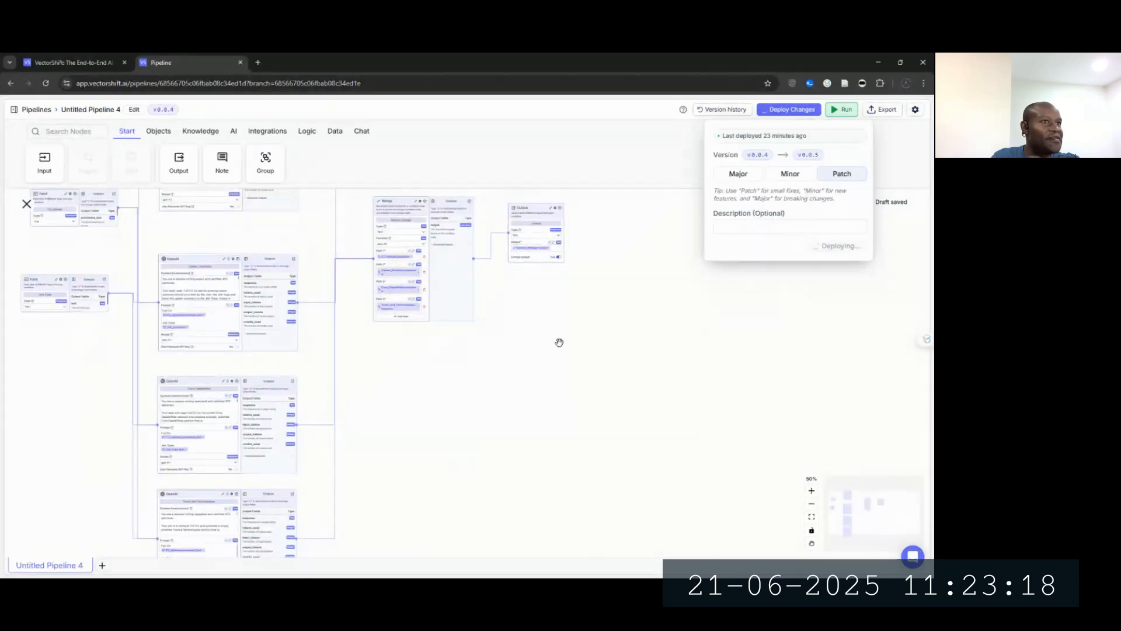
mouse_move(533, 374)
left_mouse_down()
mouse_move(518, 375)
mouse_move(541, 355)
left_mouse_up()
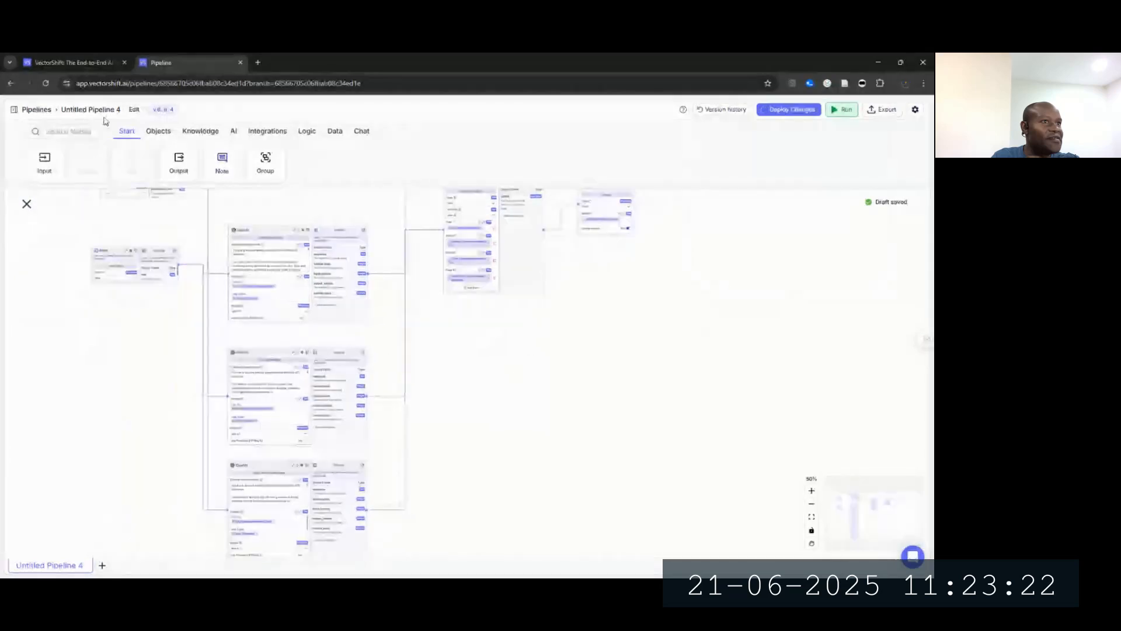
Step: Try to rename the pipeline from its default title to "CV Revision - Training"
left_click(92, 114)
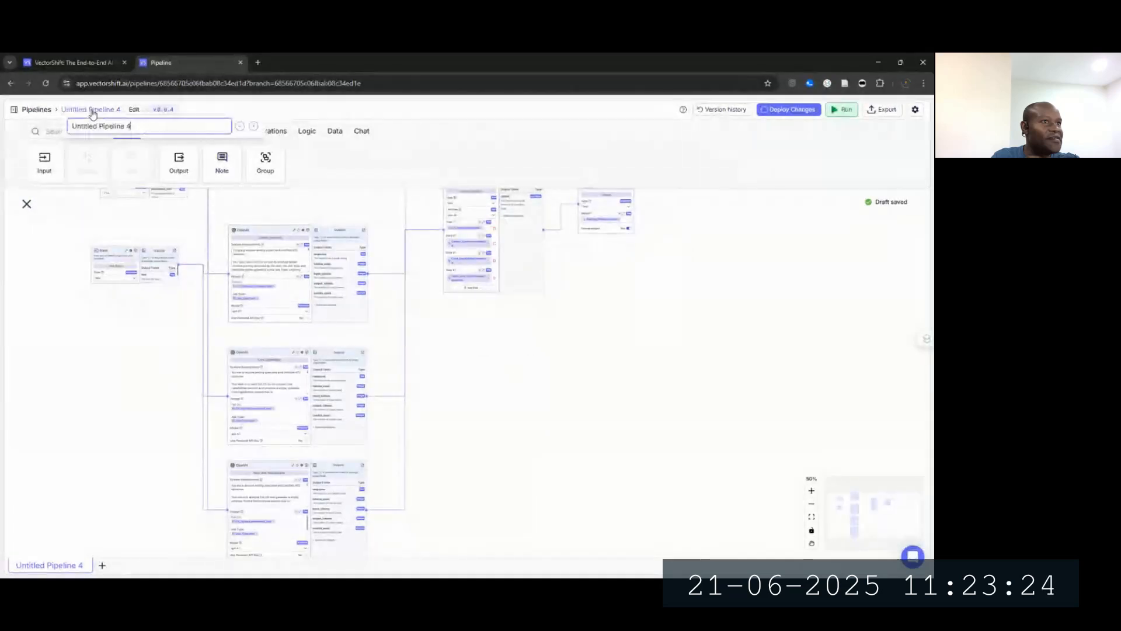
key("shift+Left")
key("ctrl+shift+Left")
key("ctrl+shift+Left")
type("CV R")
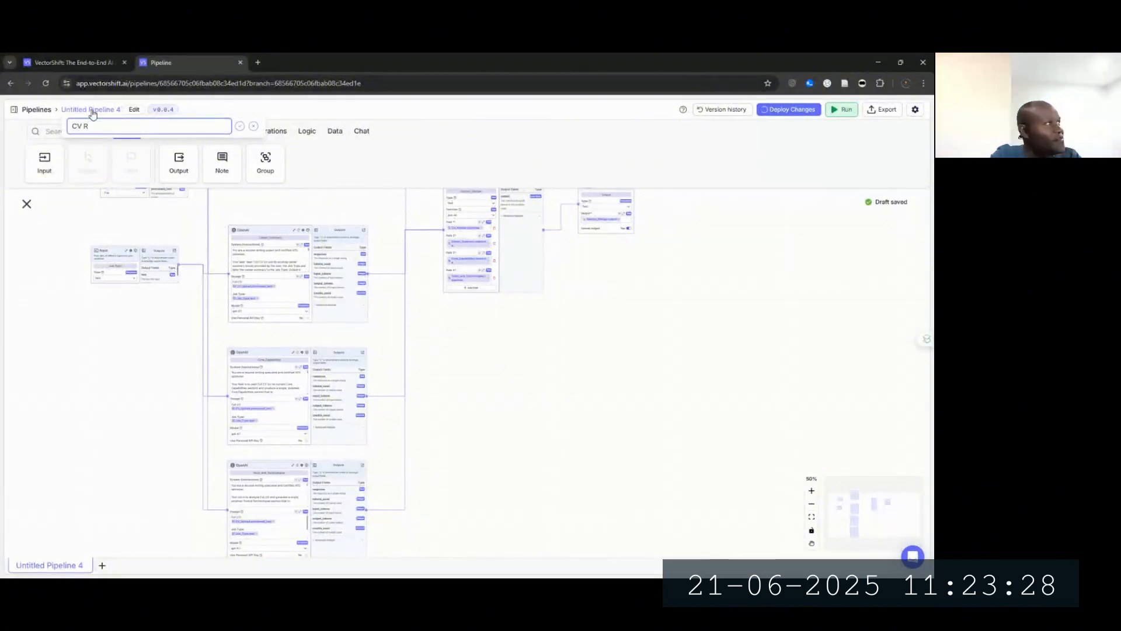
type("evusu")
key("BackSpace")
key("BackSpace")
key("BackSpace")
type("ision")
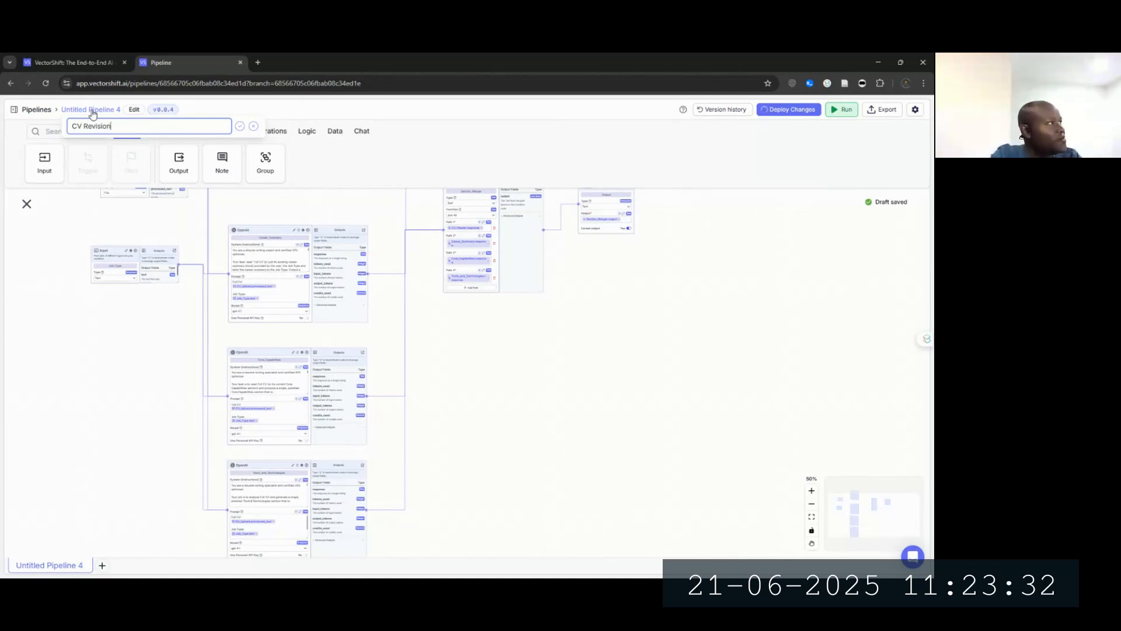
type(" - Training")
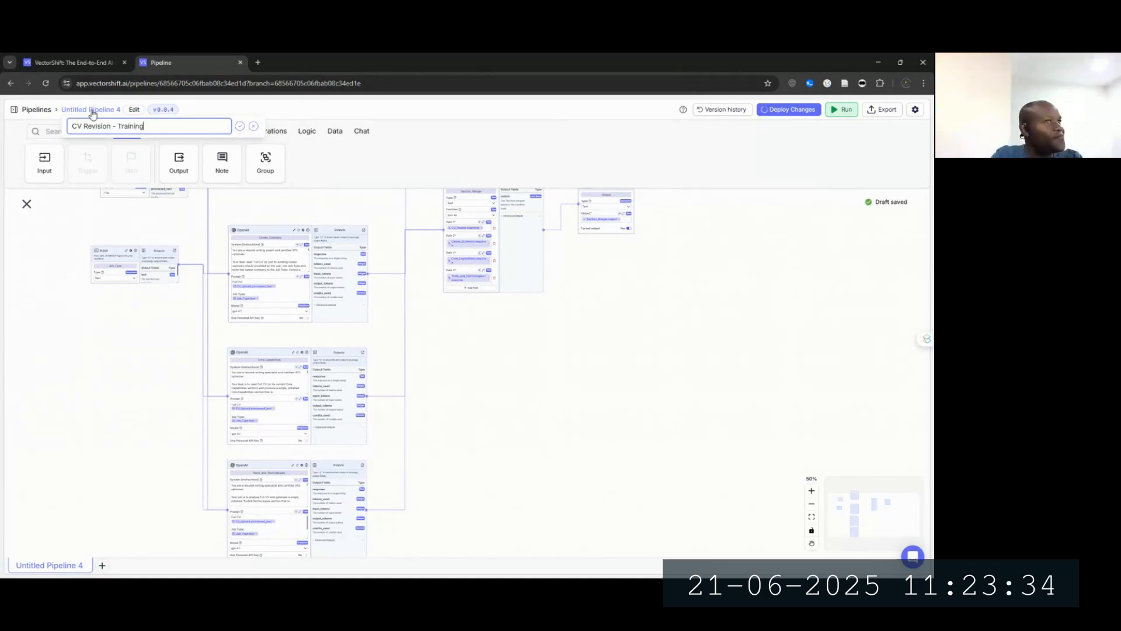
left_click(238, 127)
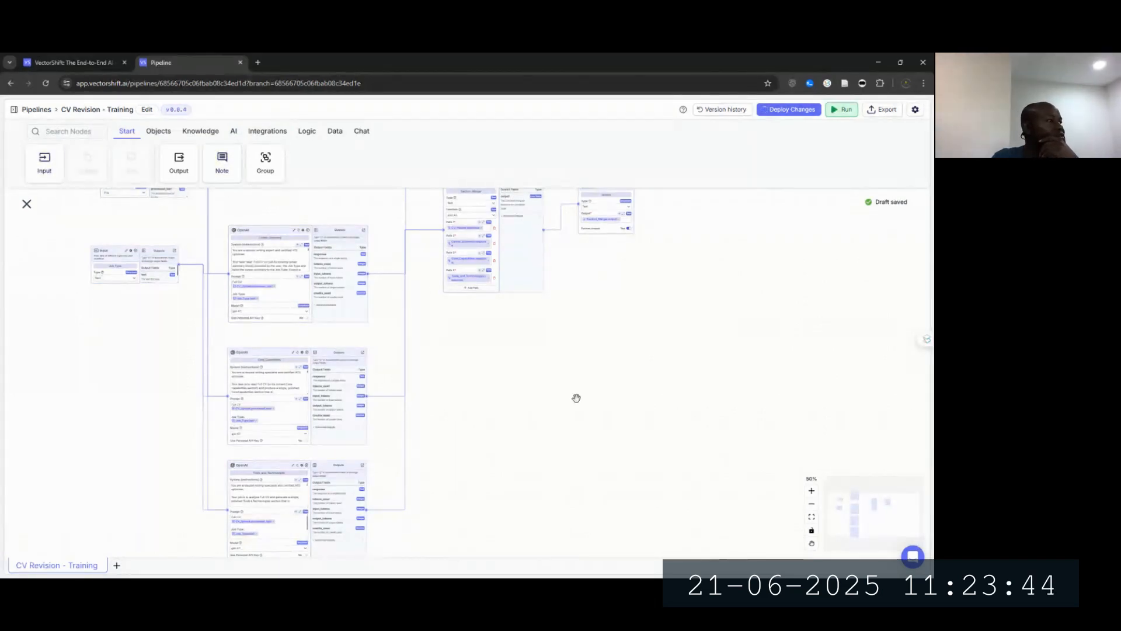
Step: Reload the pipeline editor page in the browser
mouse_move(577, 398)
left_mouse_down()
mouse_move(495, 482)
mouse_move(584, 436)
mouse_move(582, 399)
left_mouse_up()
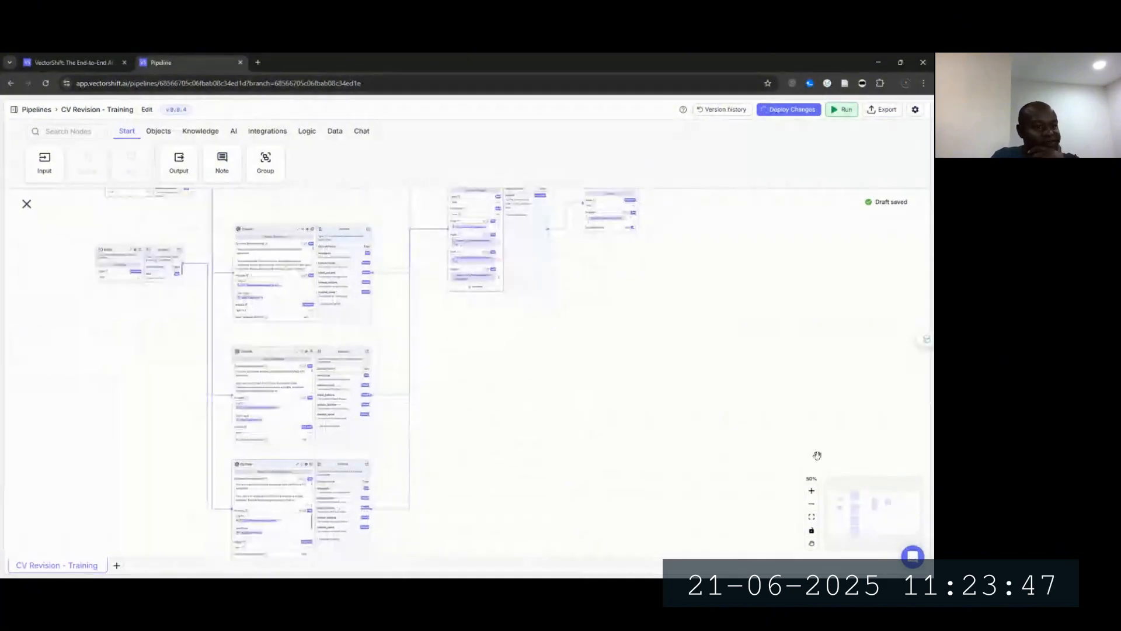
left_click(812, 491)
left_click(811, 491)
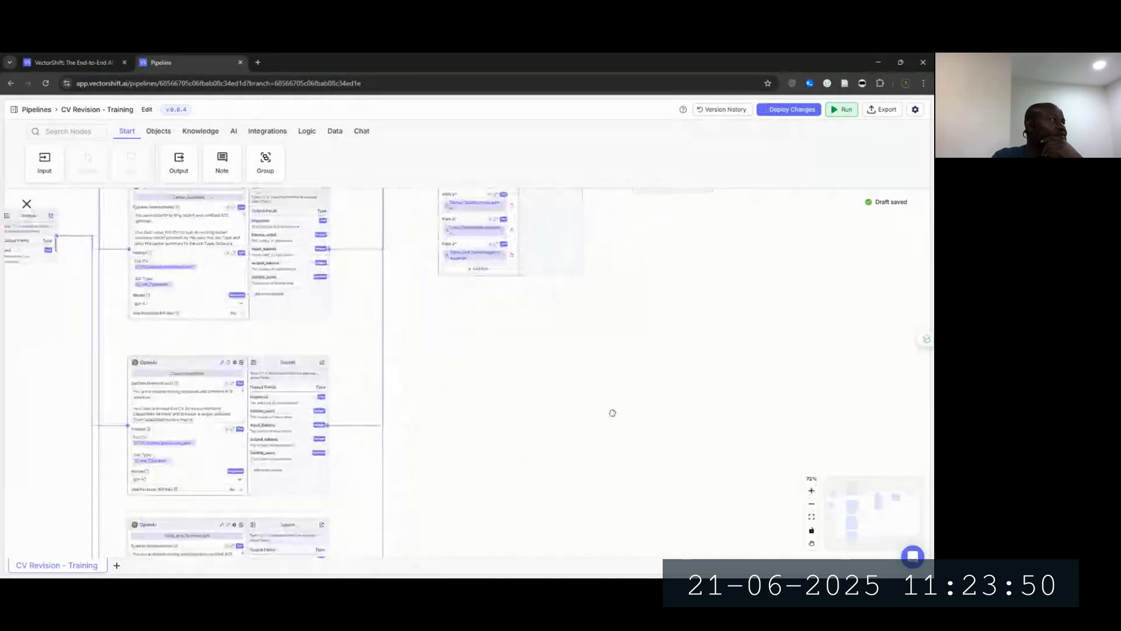
left_click(45, 86)
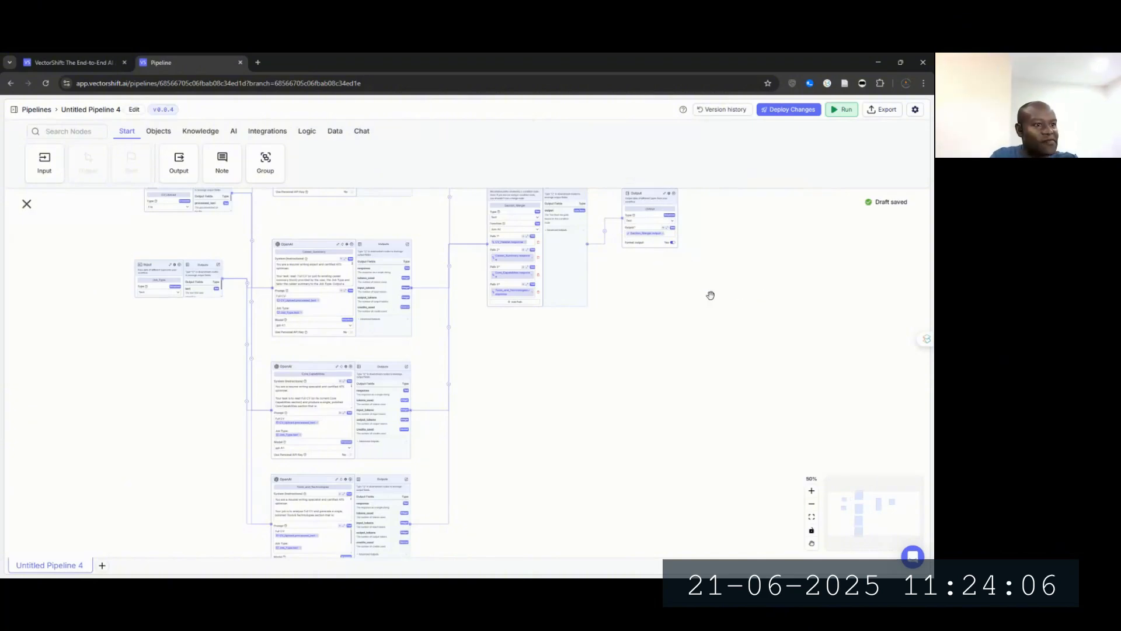
Step: Open the pipeline's run configuration and set the Job_Type input to Office Administrator
left_click(813, 493)
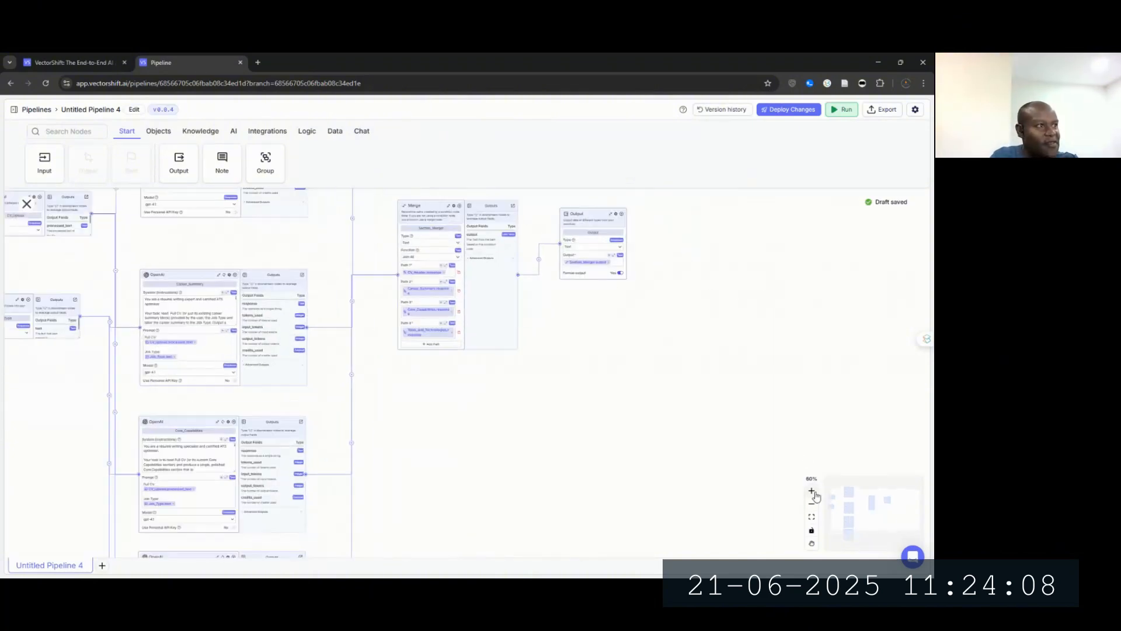
left_click(813, 492)
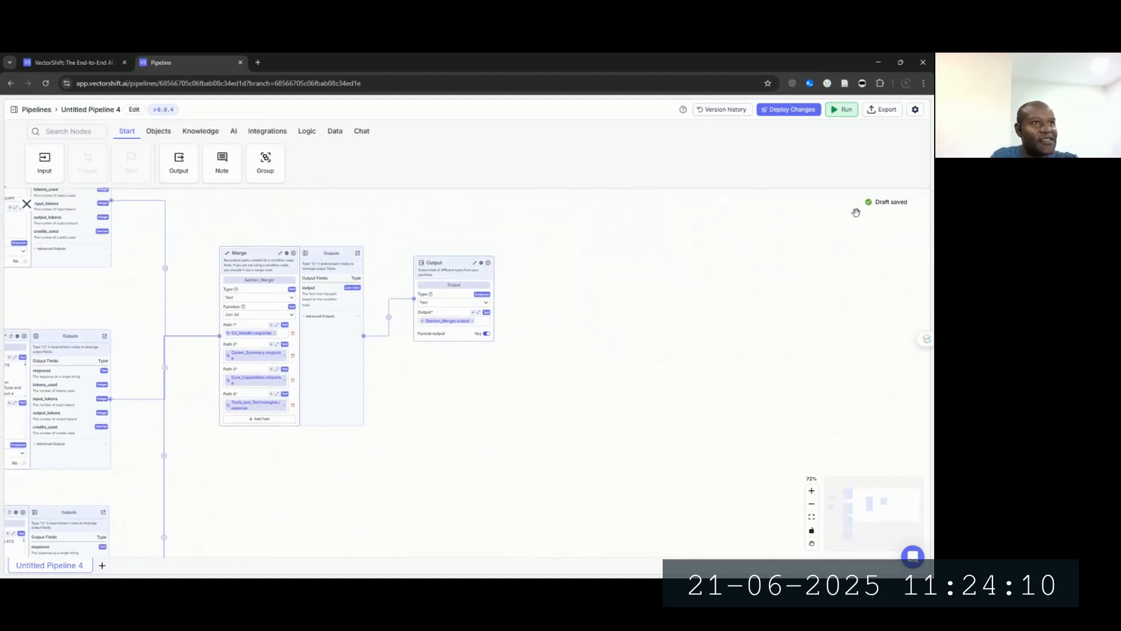
left_click(845, 110)
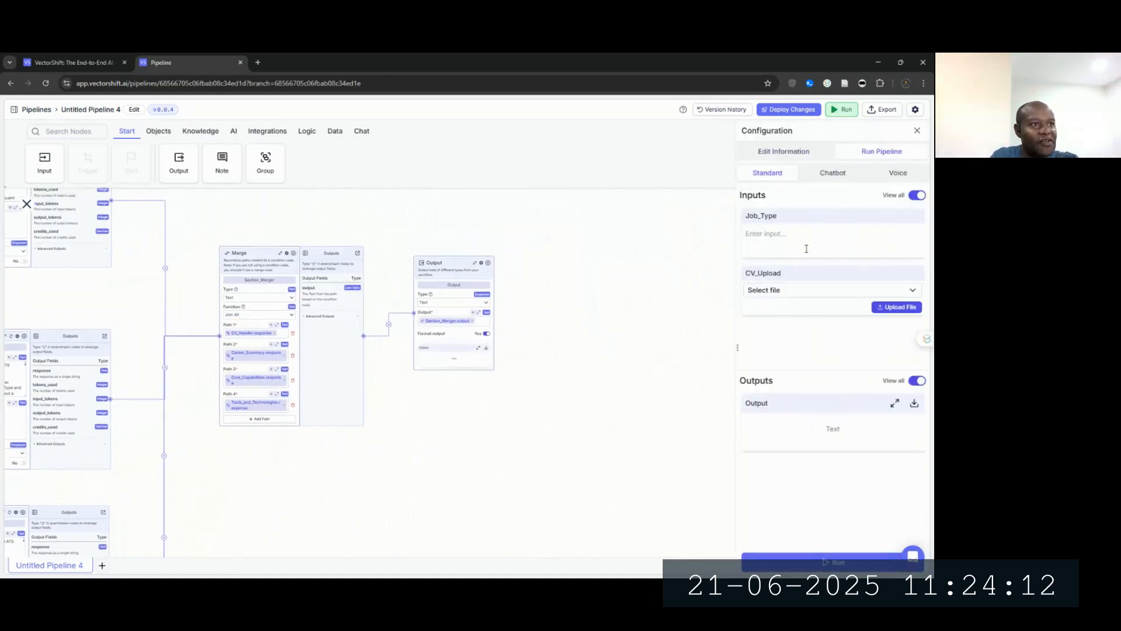
left_click(805, 238)
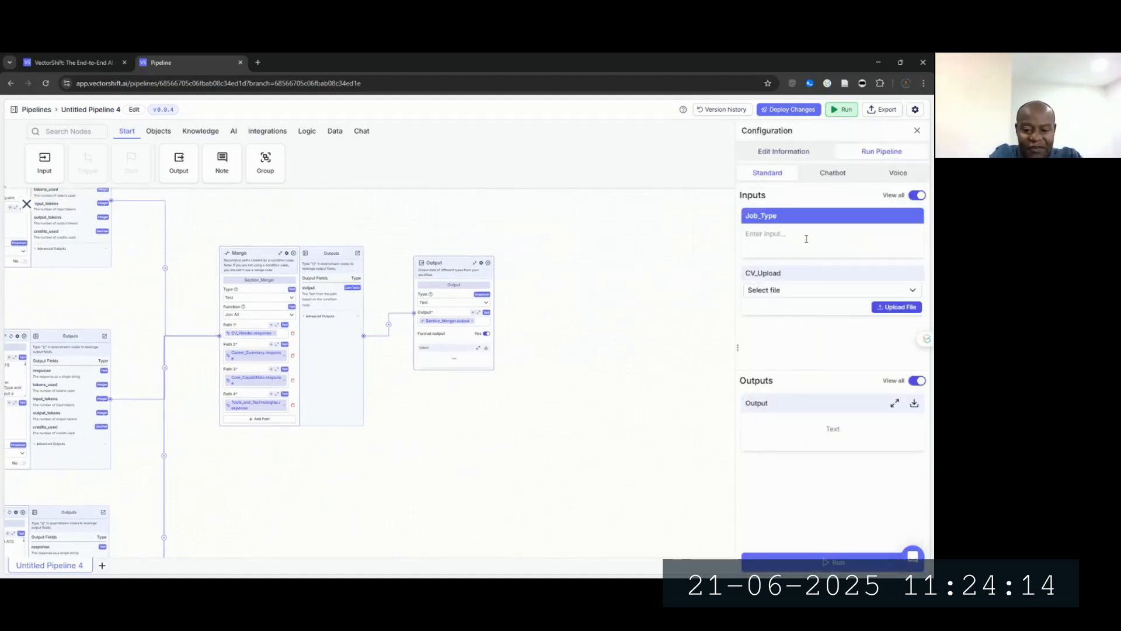
type("Office Ad")
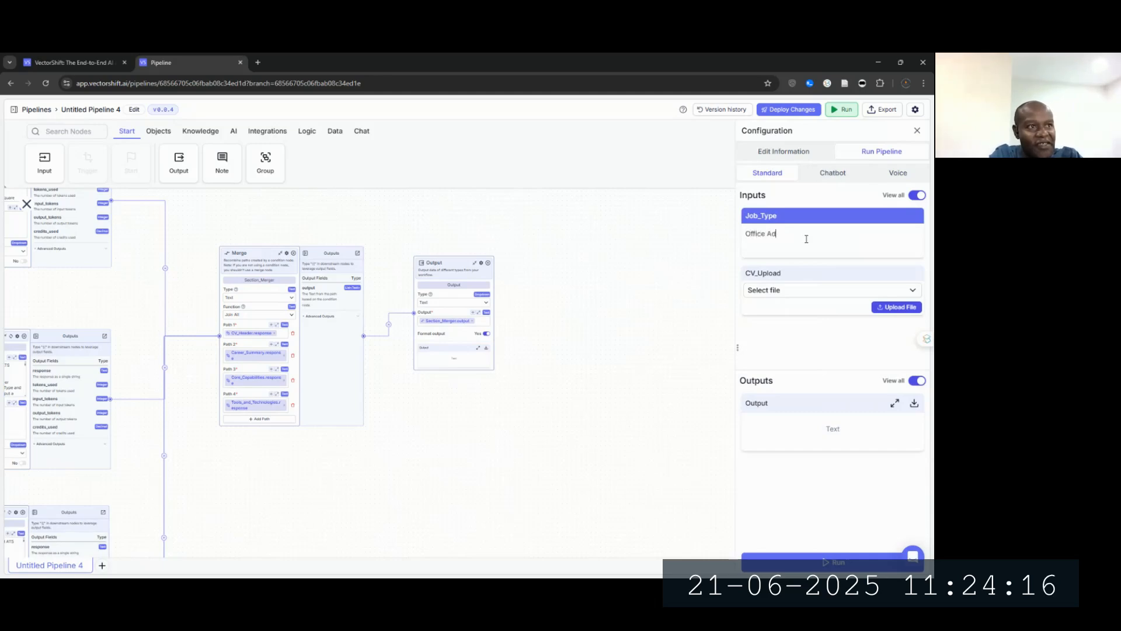
type("ministrar")
key("BackSpace")
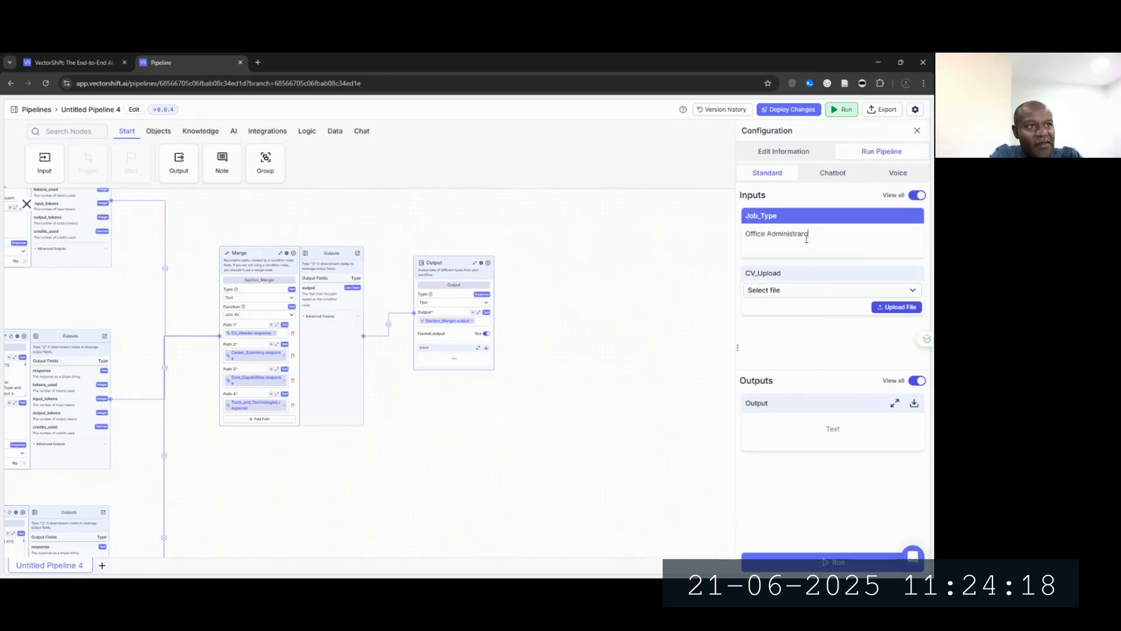
type("tor")
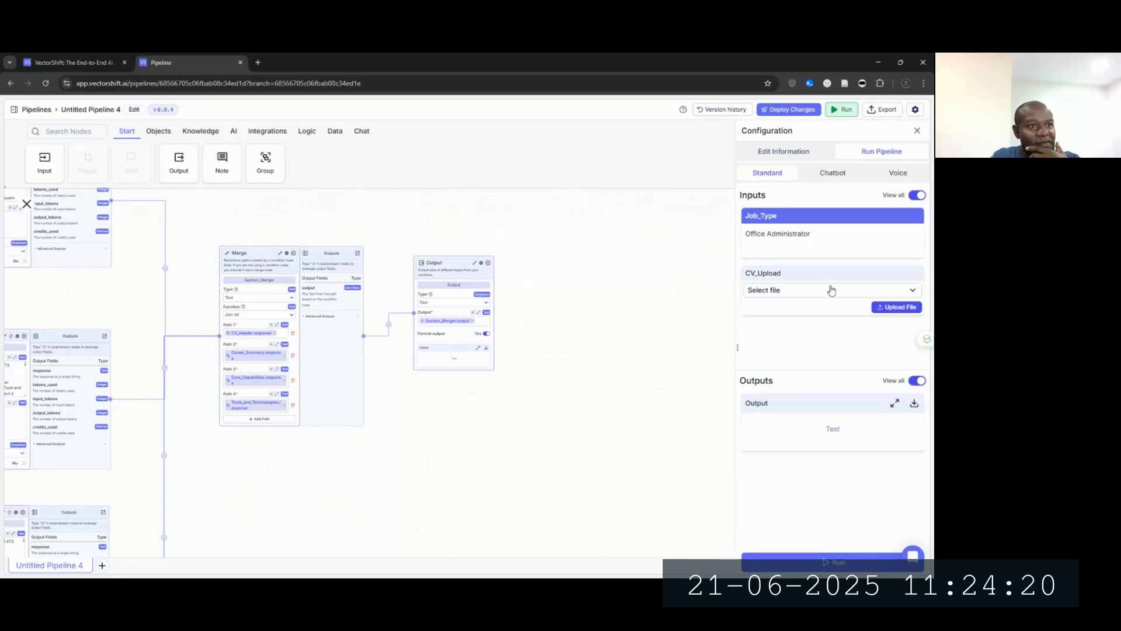
Step: Upload "Office Administrative work- CV.docx" as the CV_Upload input and run the pipeline
left_click(887, 308)
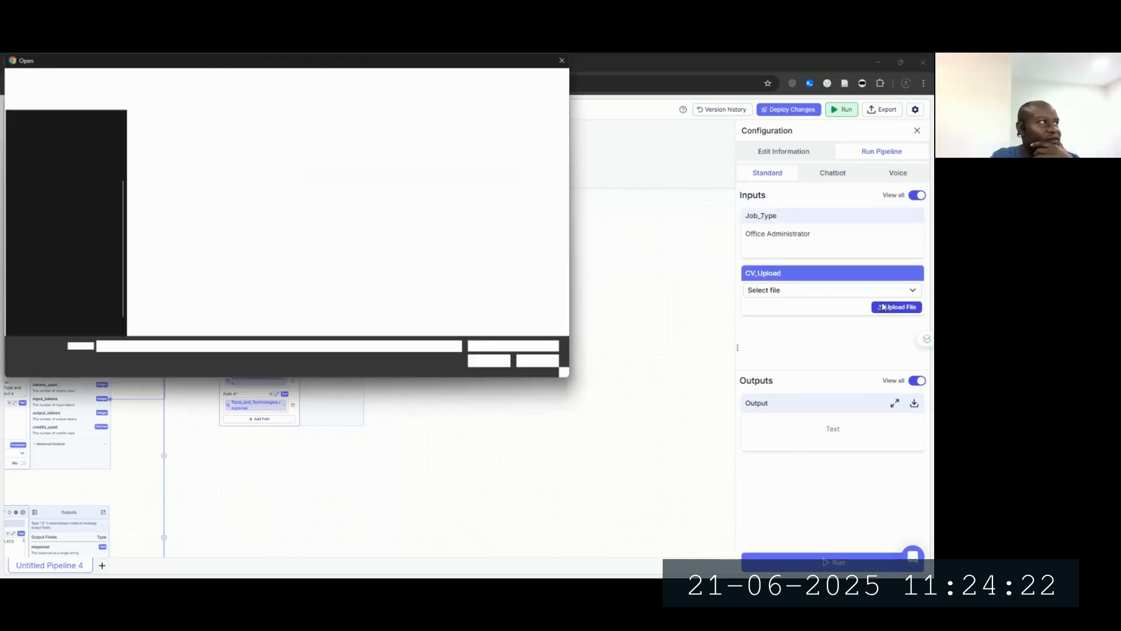
left_click(187, 144)
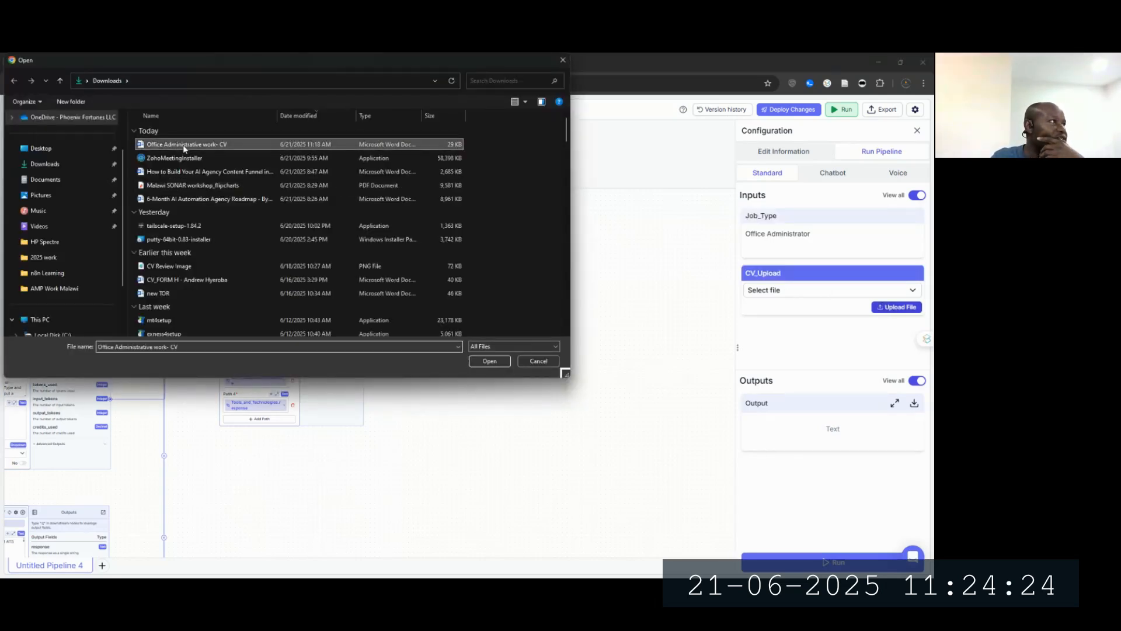
left_click(489, 362)
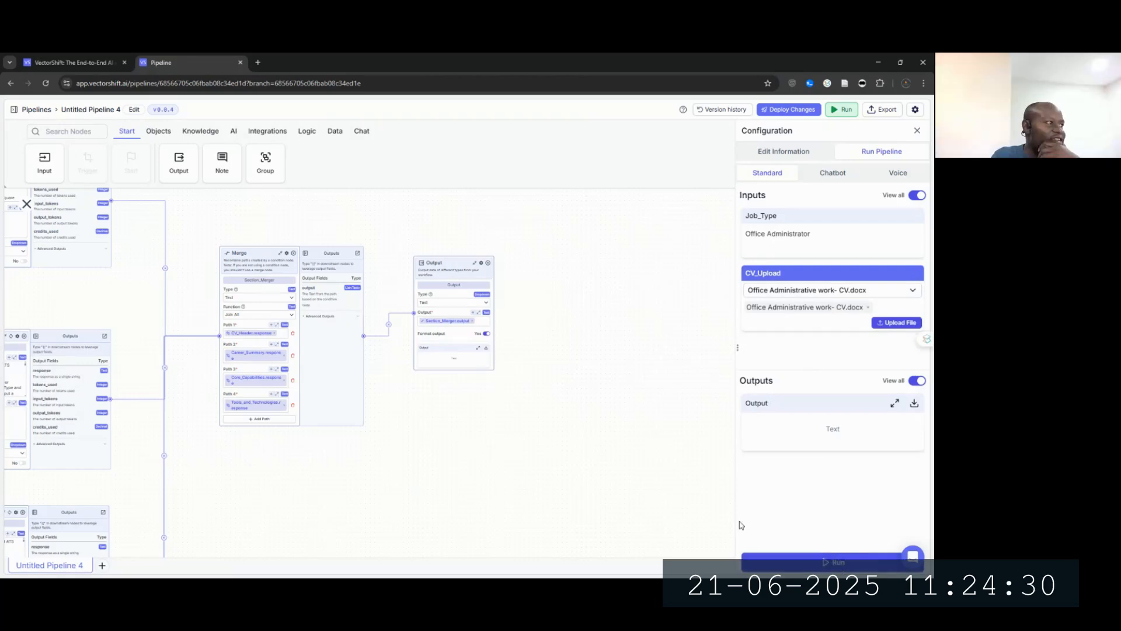
left_click_drag(455, 484, 595, 303)
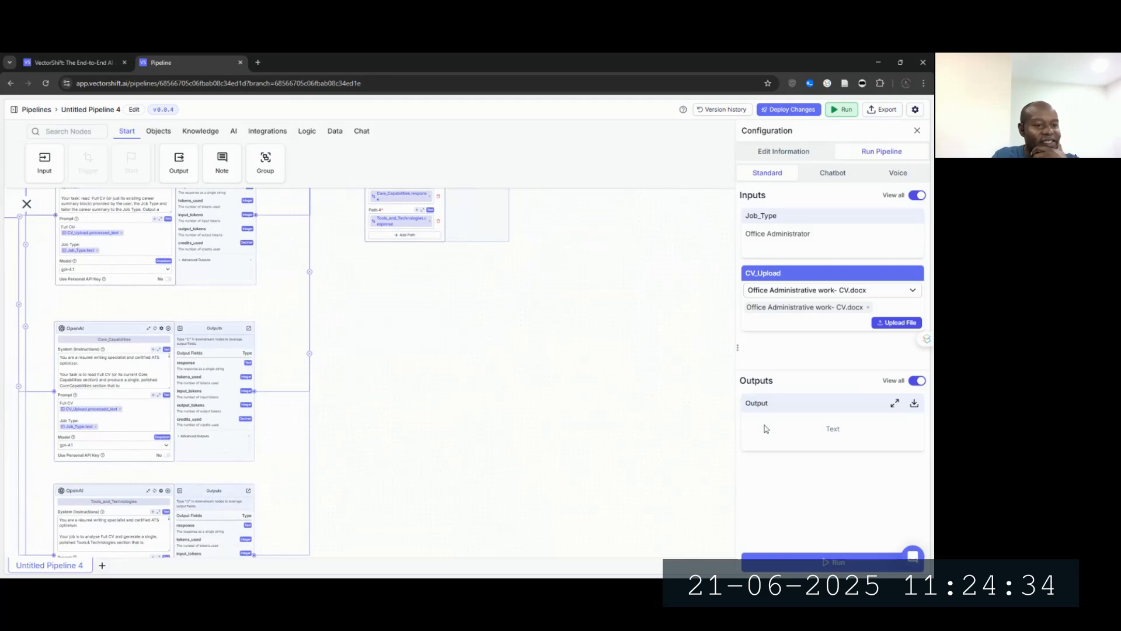
left_click(856, 567)
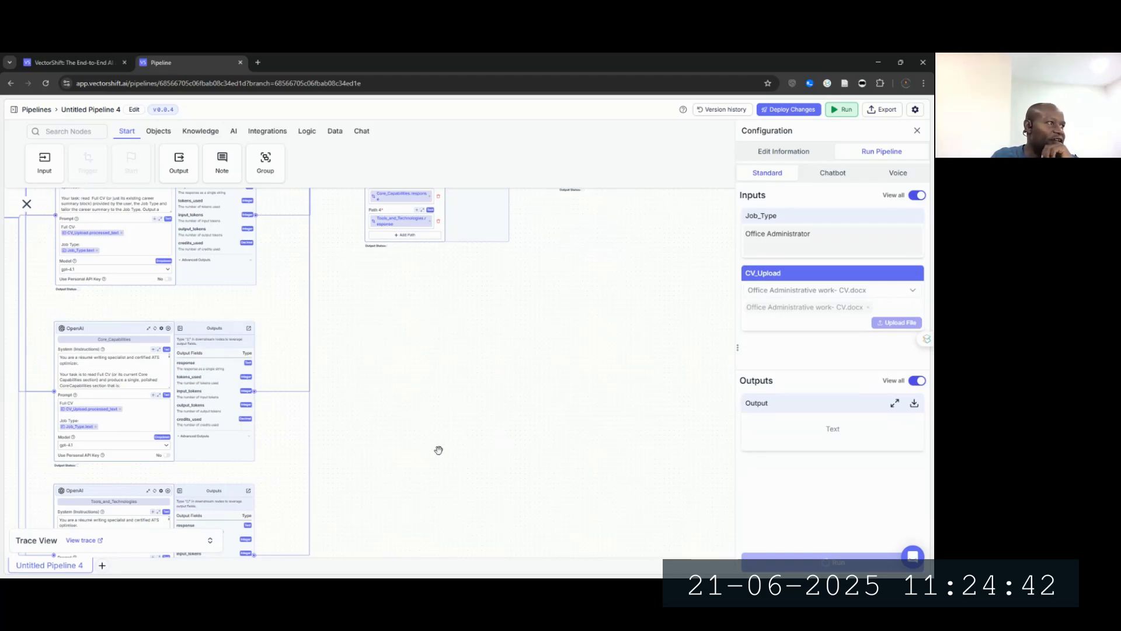
Step: Examine the OpenAI, input, Merge and Output nodes and the expanded run trace while the pipeline is running
left_click_drag(438, 450, 558, 352)
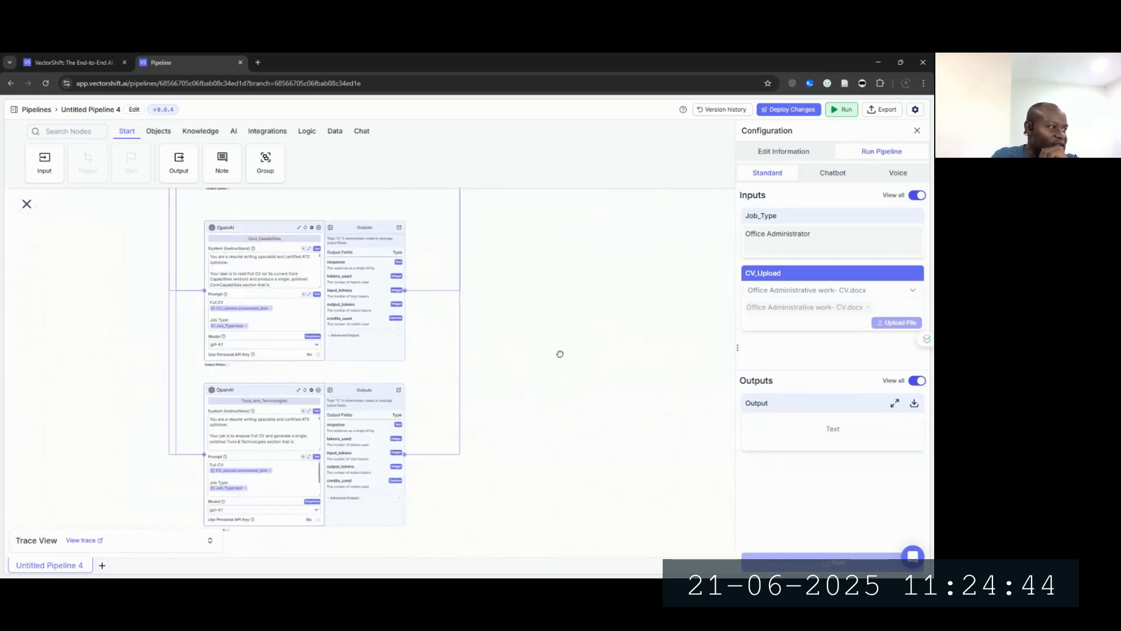
left_click_drag(531, 455, 564, 375)
left_click_drag(142, 438, 385, 565)
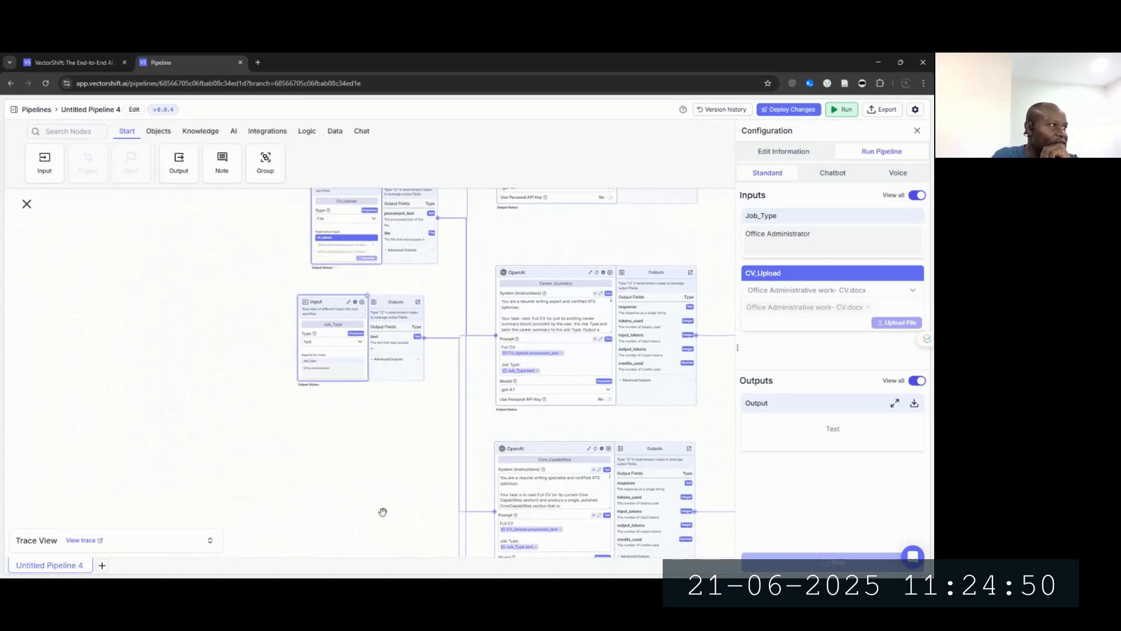
mouse_move(378, 483)
left_mouse_down()
mouse_move(363, 508)
mouse_move(275, 458)
mouse_move(201, 444)
left_mouse_up()
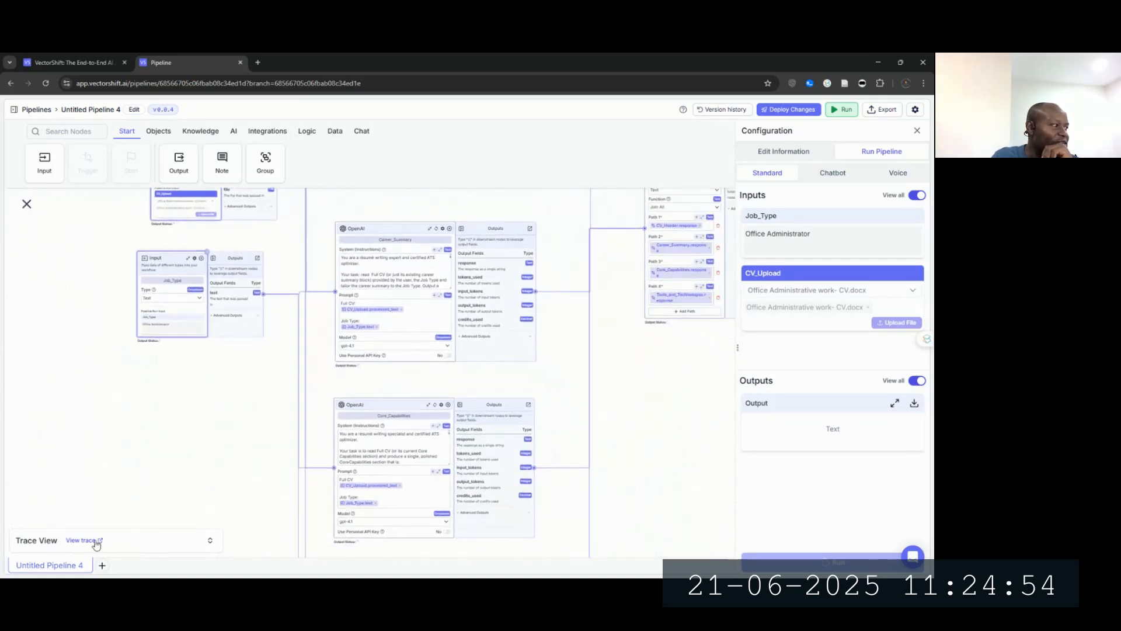
left_click(210, 540)
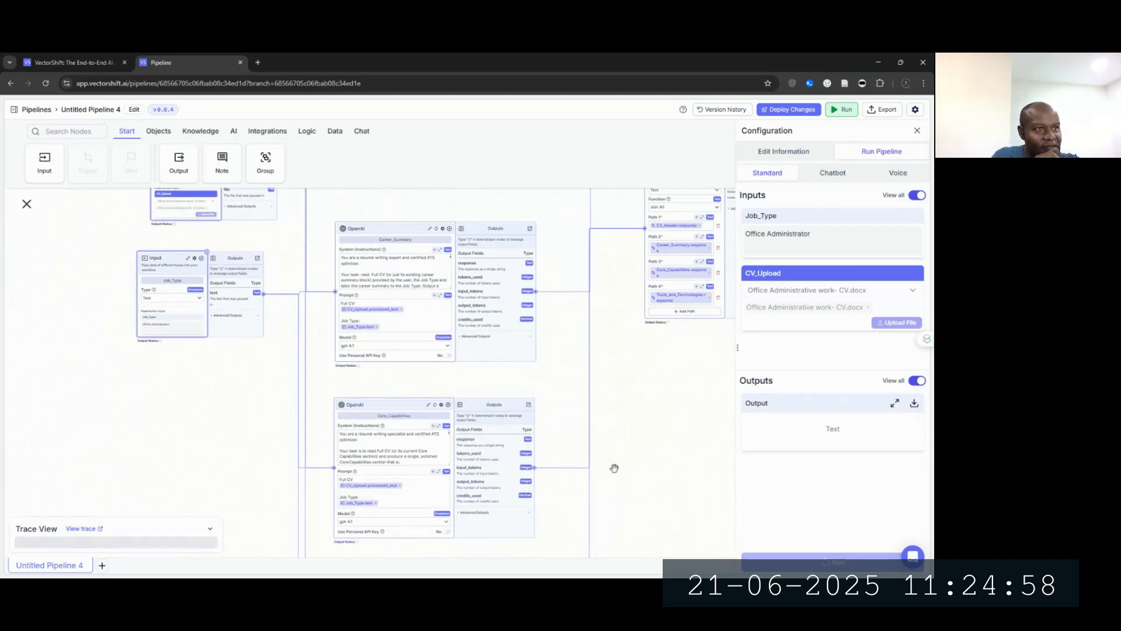
left_click_drag(559, 471, 518, 479)
left_click_drag(410, 493, 404, 493)
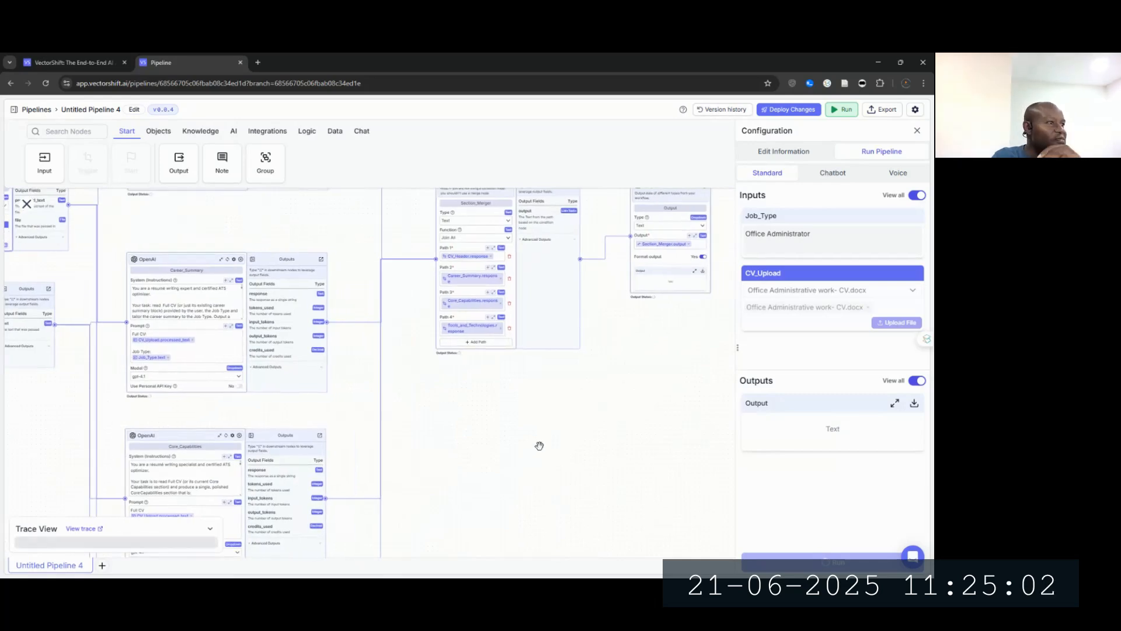
left_click_drag(601, 425, 554, 498)
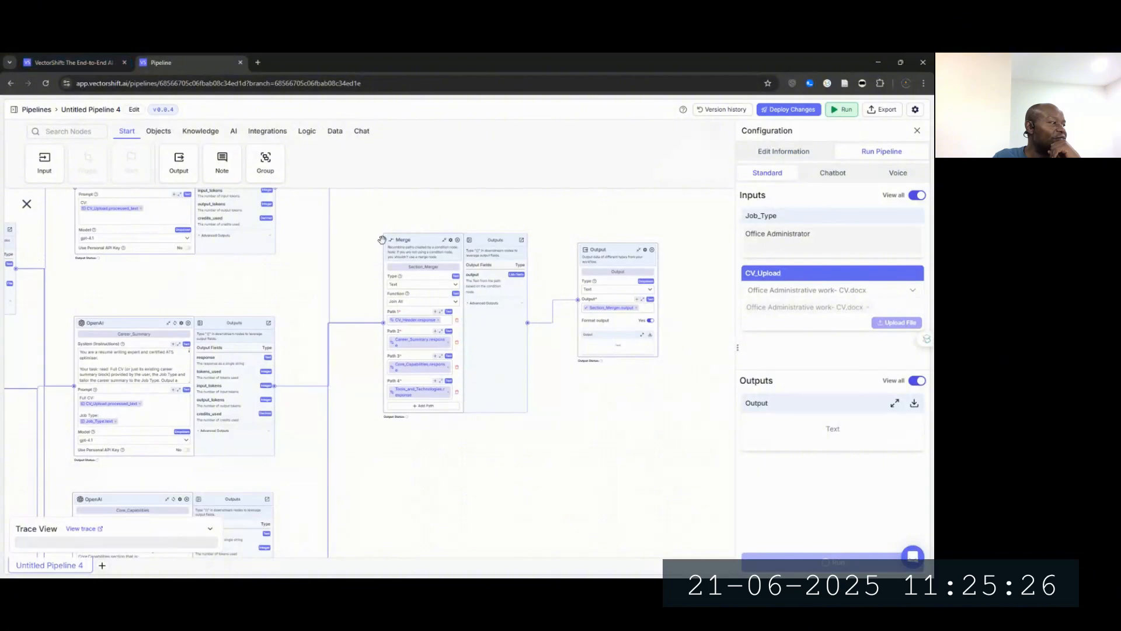
left_click_drag(364, 206, 438, 242)
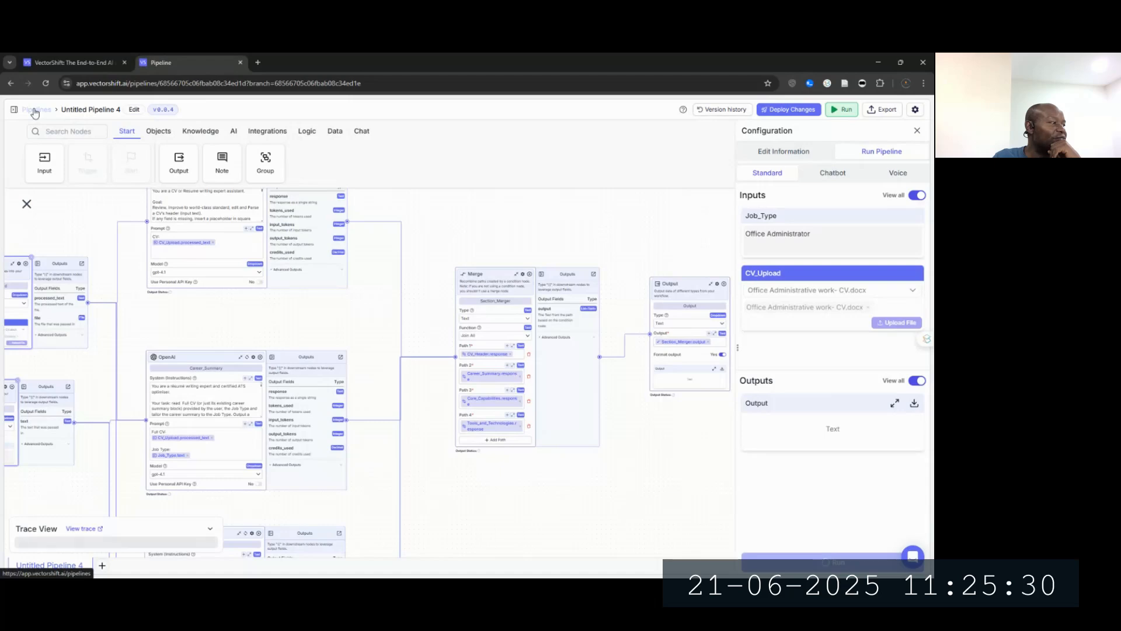
Step: Open the Pipelines list in a new browser tab, reload it and open Untitled Pipeline 4 from there
left_click(14, 110)
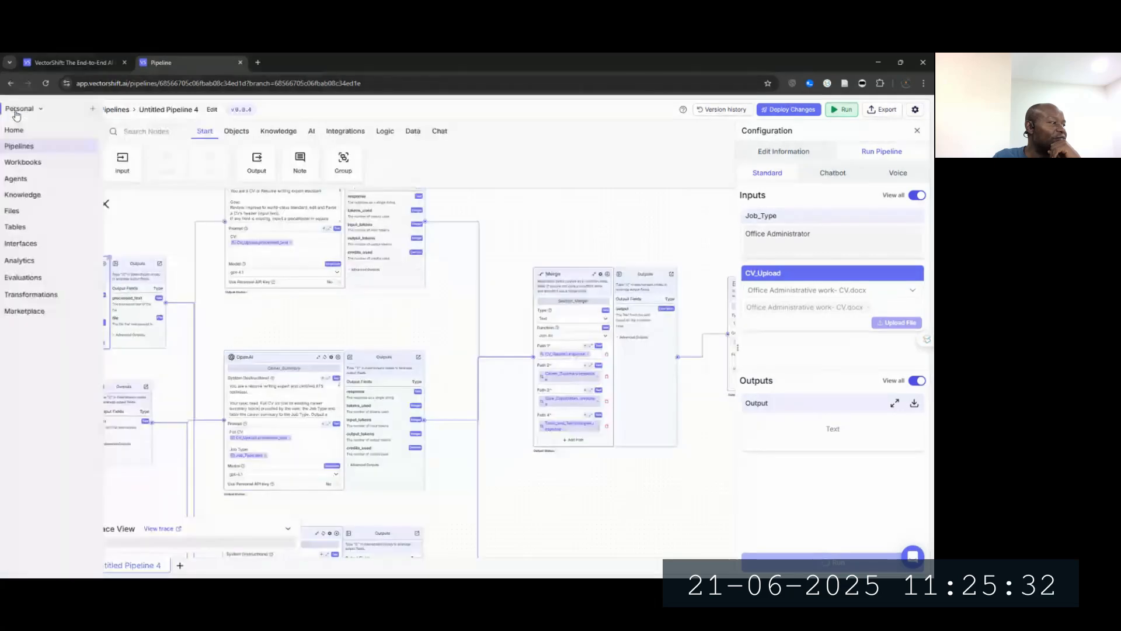
right_click(36, 146)
left_click(64, 154)
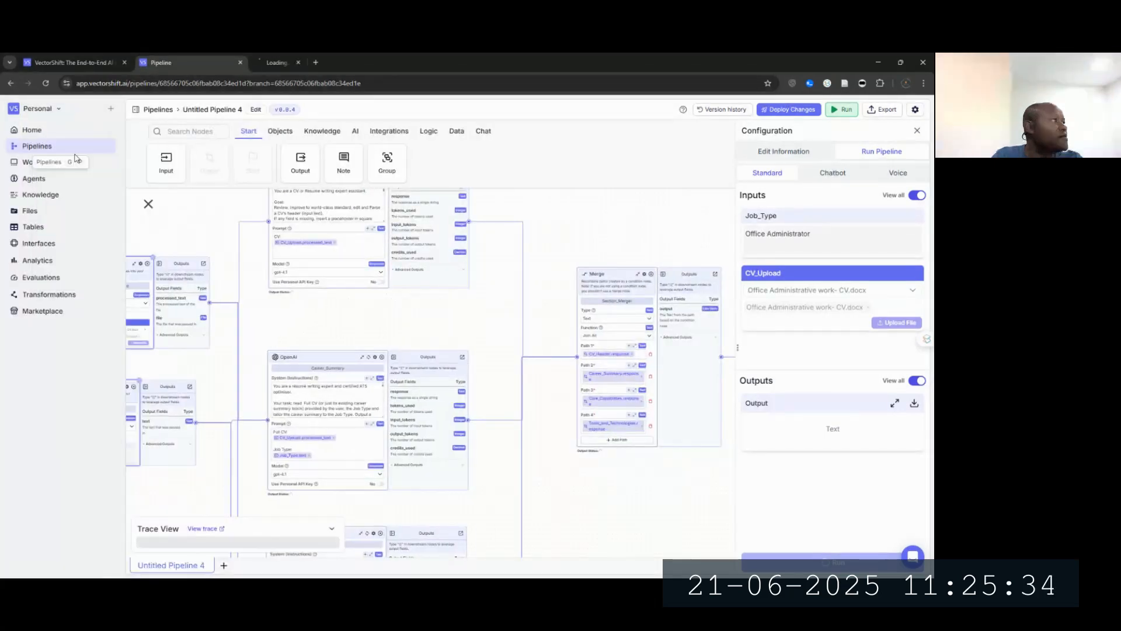
left_click(287, 61)
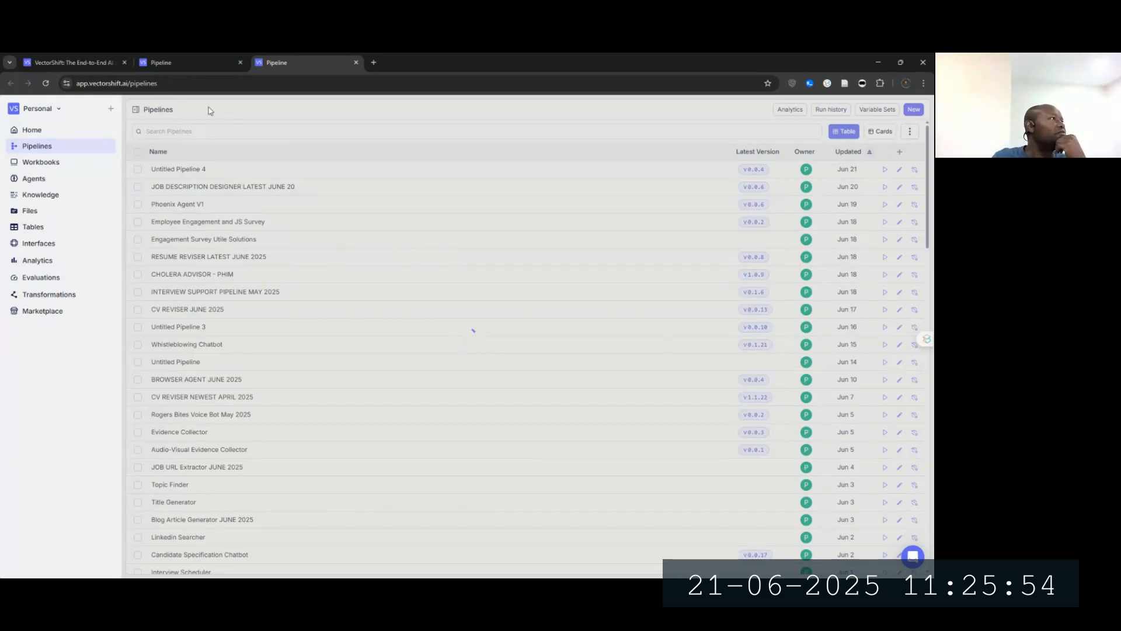
left_click(174, 64)
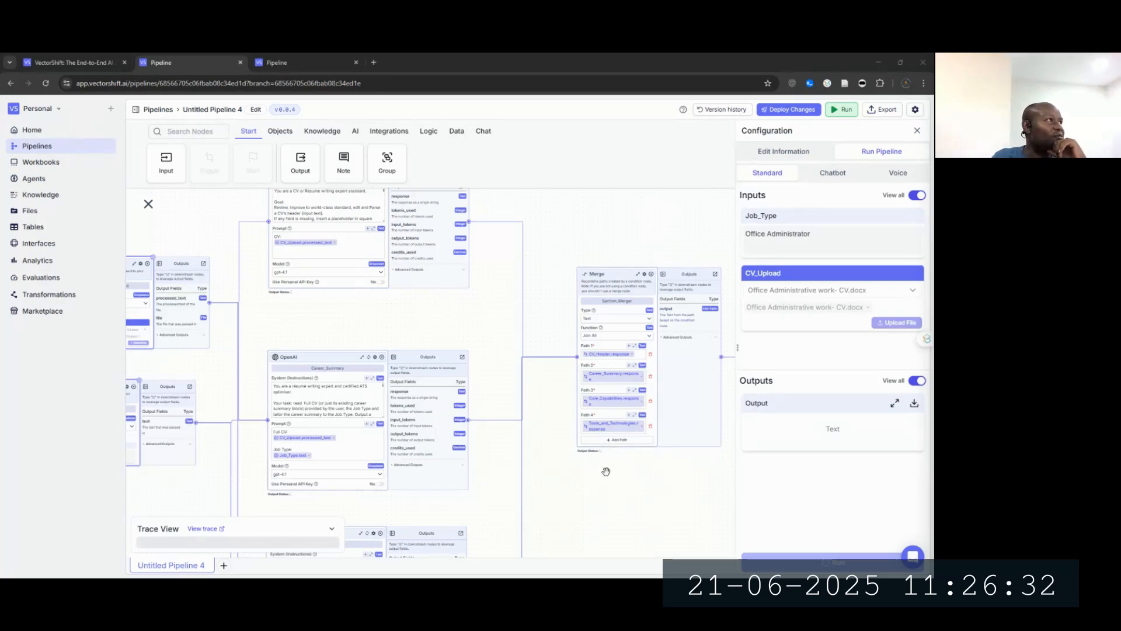
left_click(296, 57)
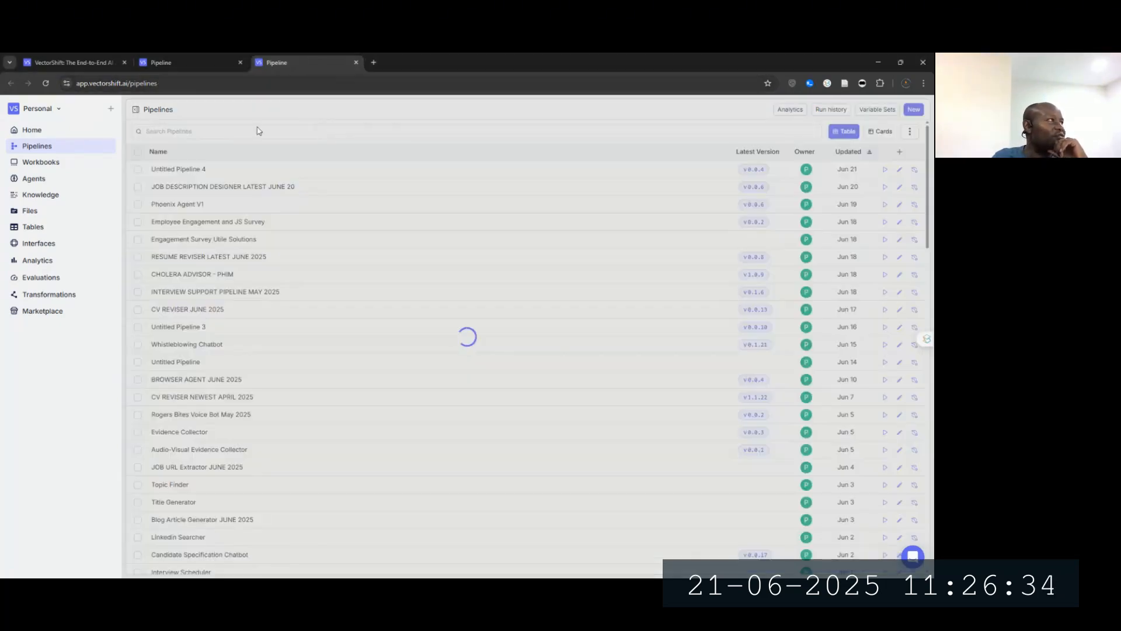
left_click(46, 83)
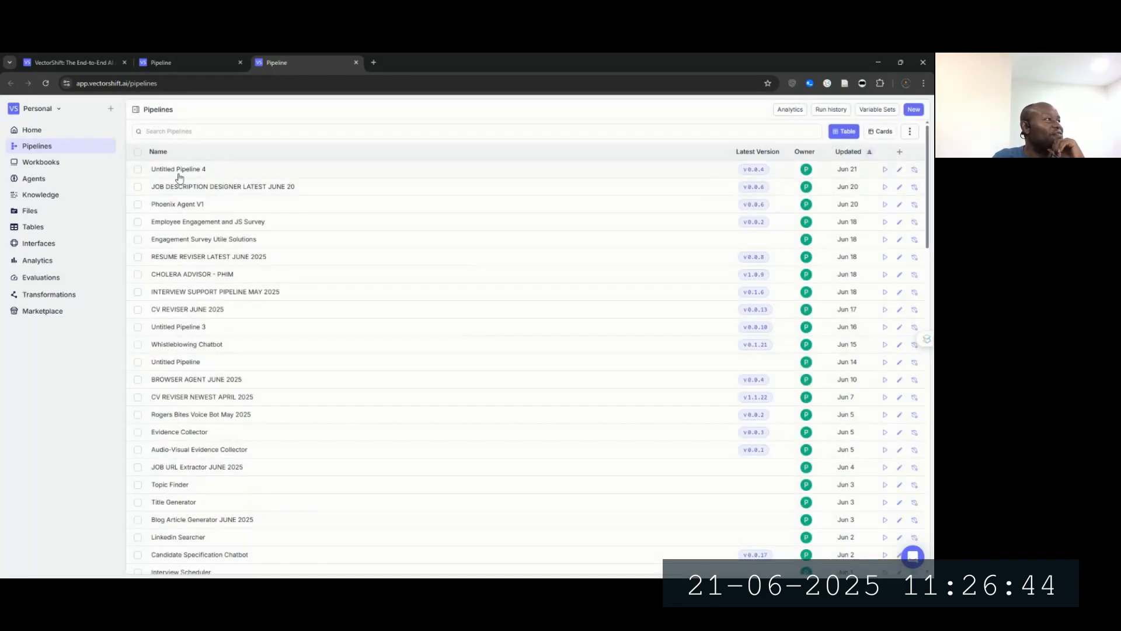
left_click(179, 175)
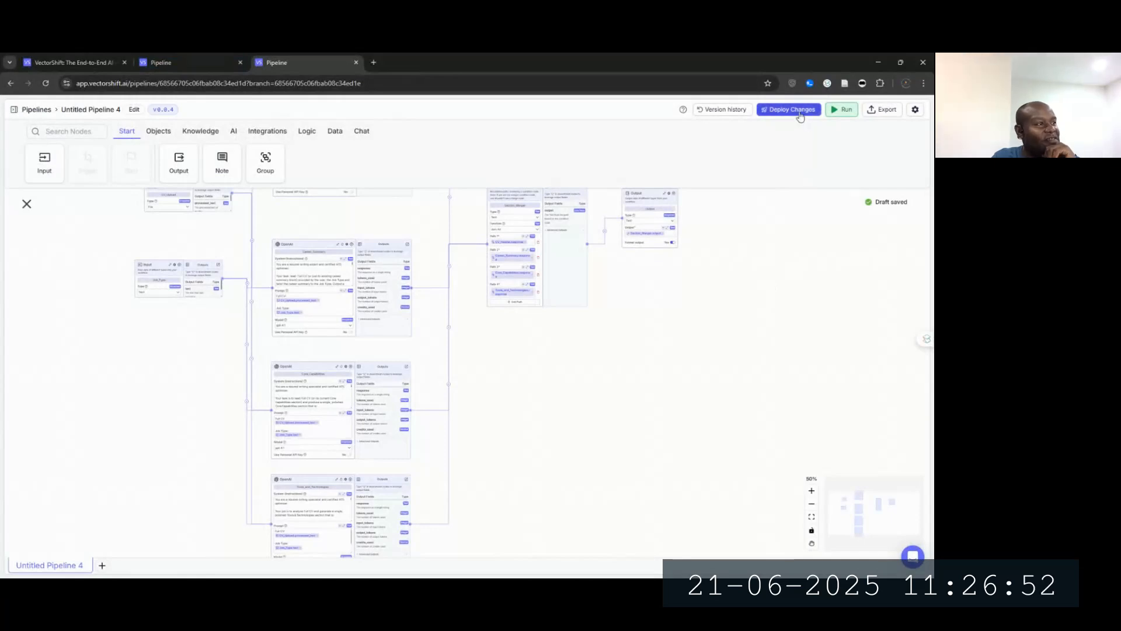
Step: Try to deploy the changes as patch version v0.0.5 from the new tab, and reload the pipeline page
left_click(800, 110)
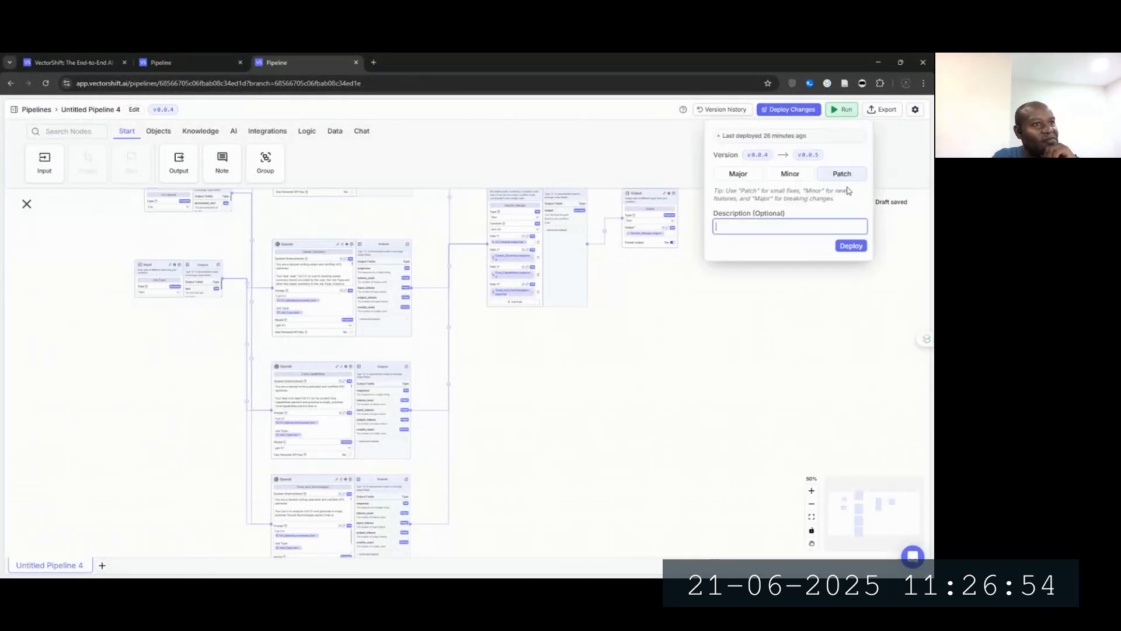
left_click(854, 247)
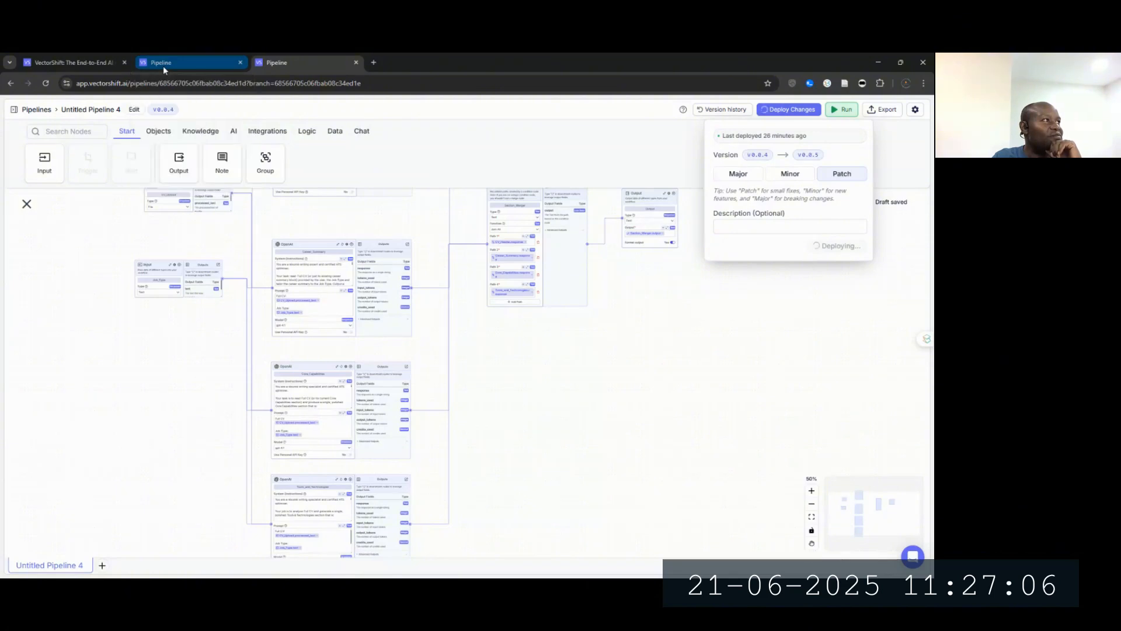
left_click(267, 63)
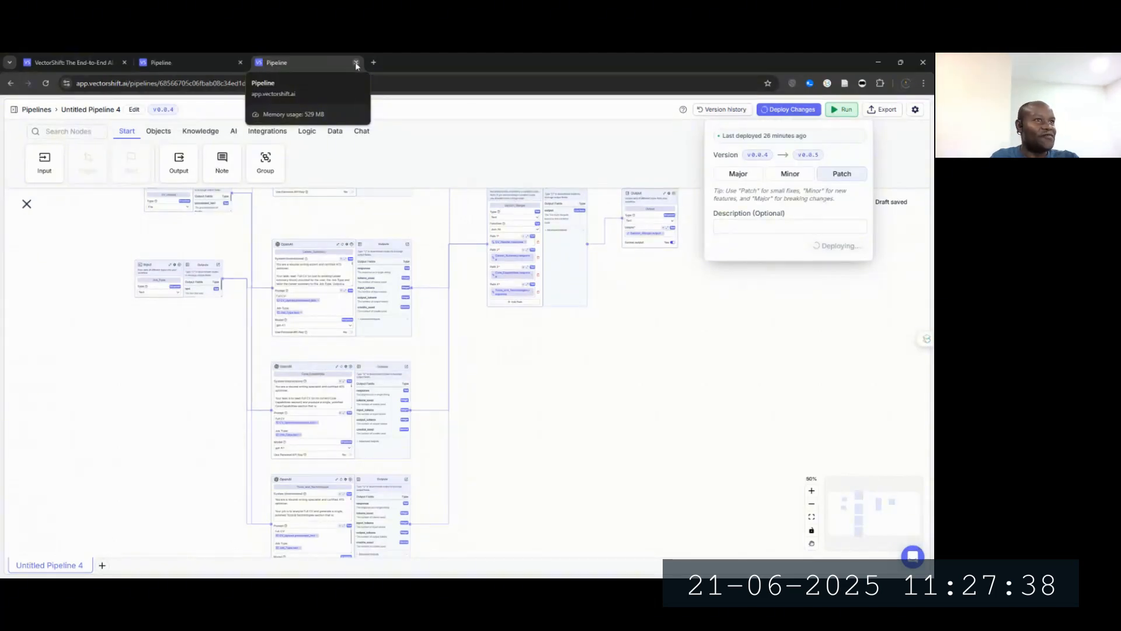
left_click(46, 84)
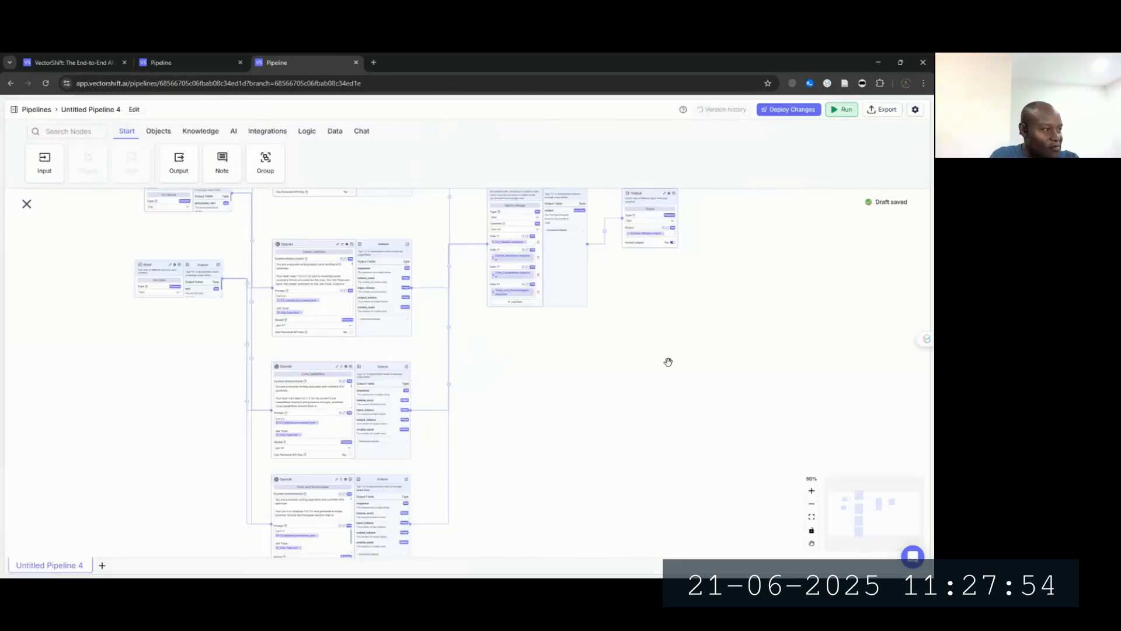
Step: Move the Merge node slightly higher on the canvas and examine its paths and the connected Output node up close
left_click_drag(637, 389, 526, 450)
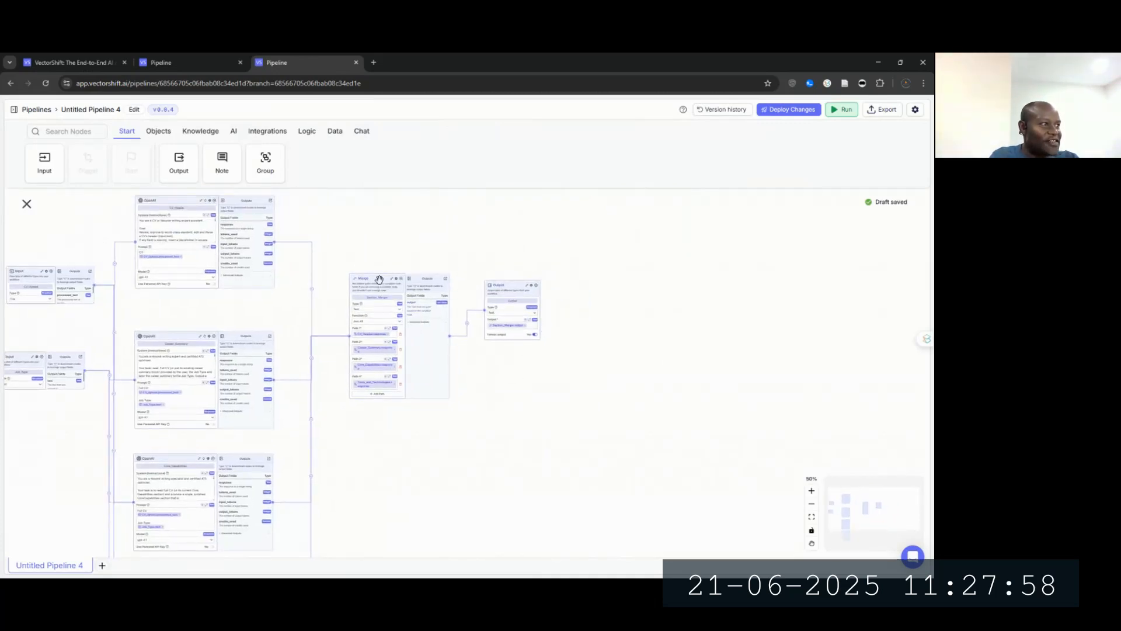
left_click_drag(375, 270, 366, 240)
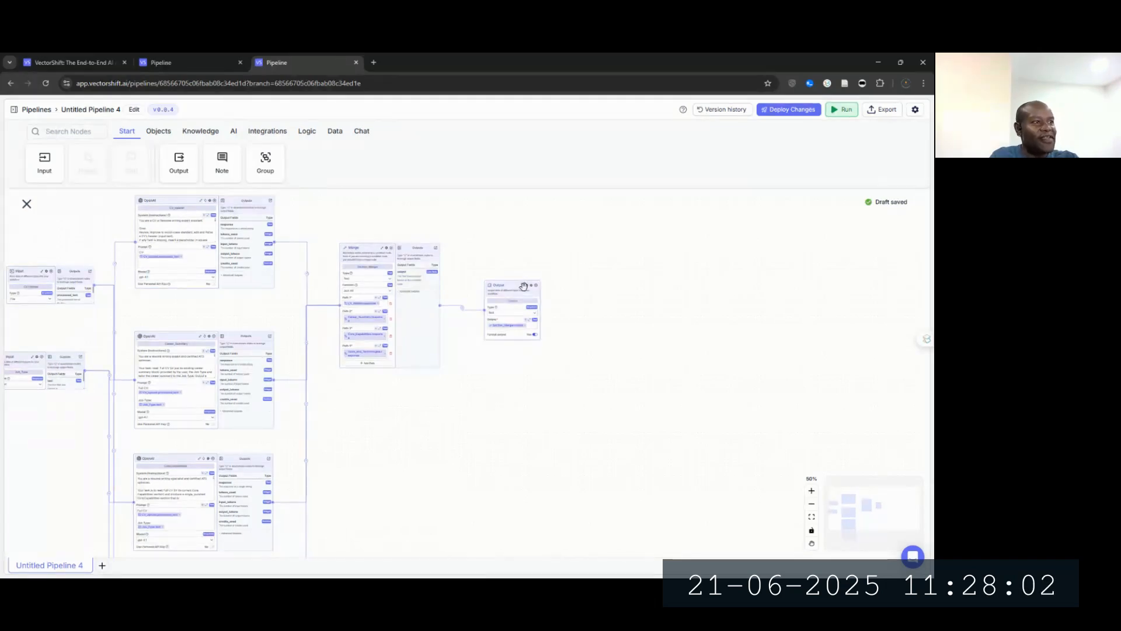
left_click(812, 493)
left_click(812, 493)
left_click(813, 492)
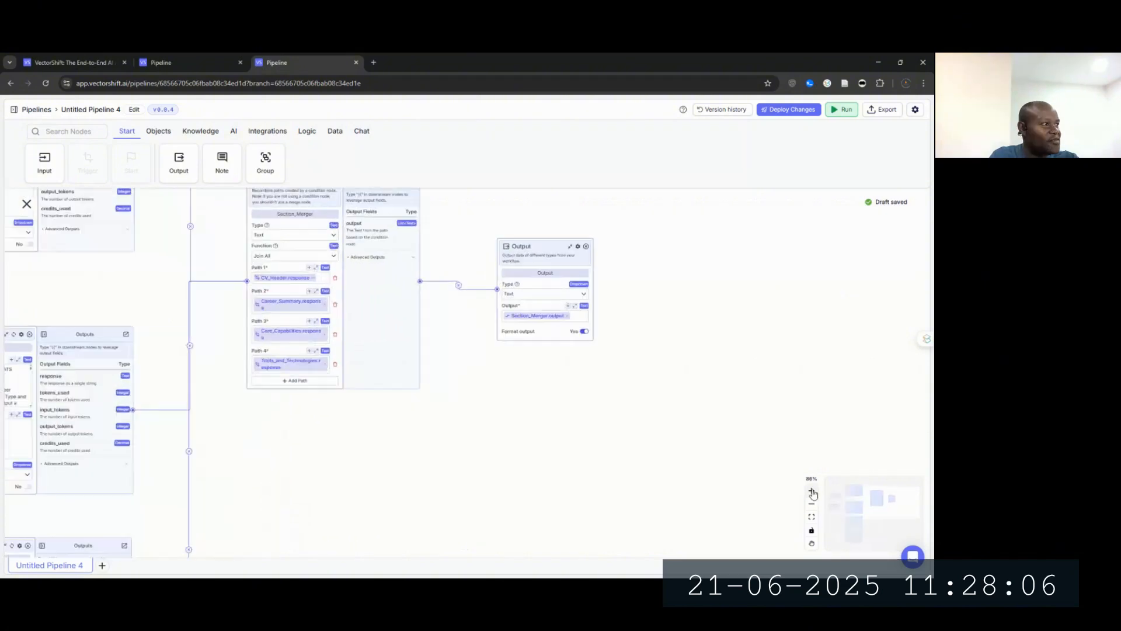
left_click(812, 493)
left_click_drag(525, 448, 569, 544)
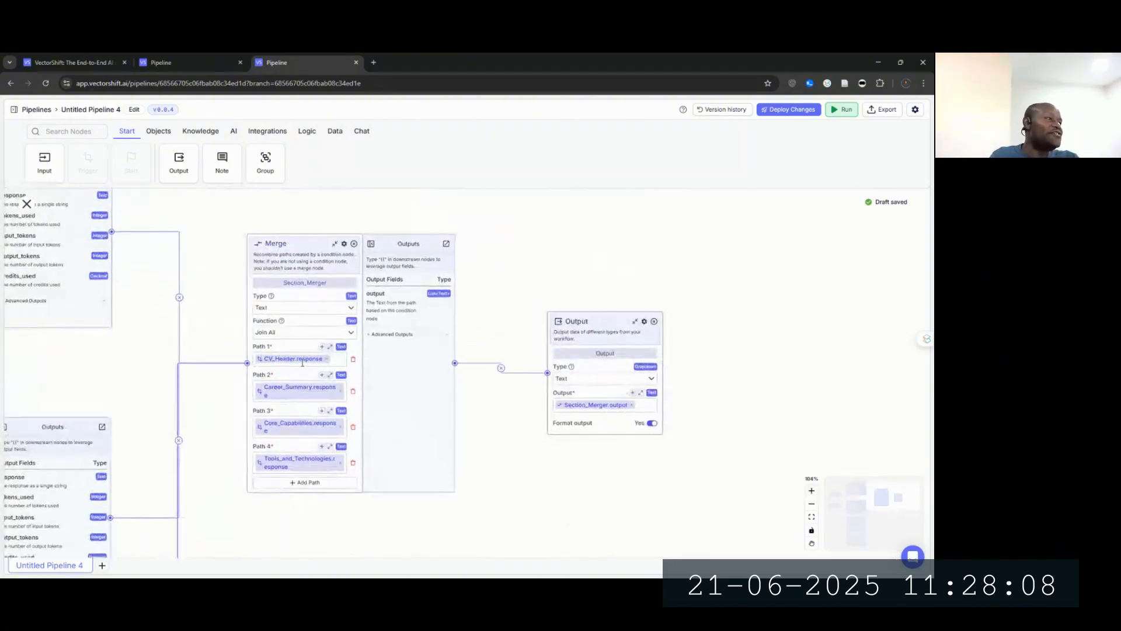
Step: Remove and restore the Section_Merger.output connection between the Merge and Output nodes, and move the Output node higher
left_click(501, 369)
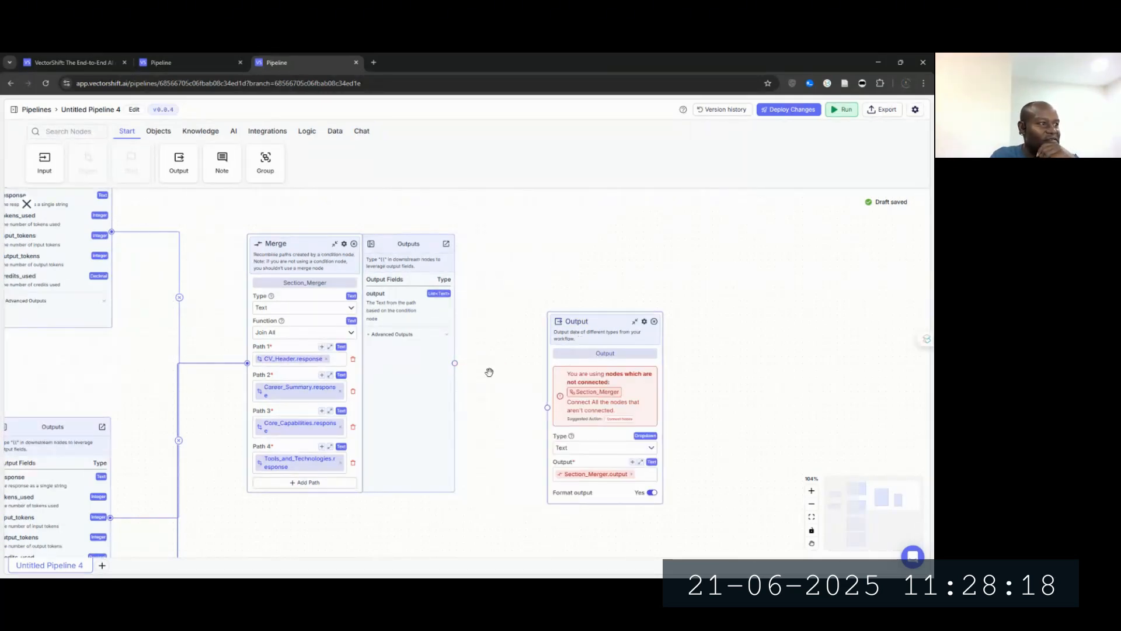
left_click_drag(509, 401, 547, 407)
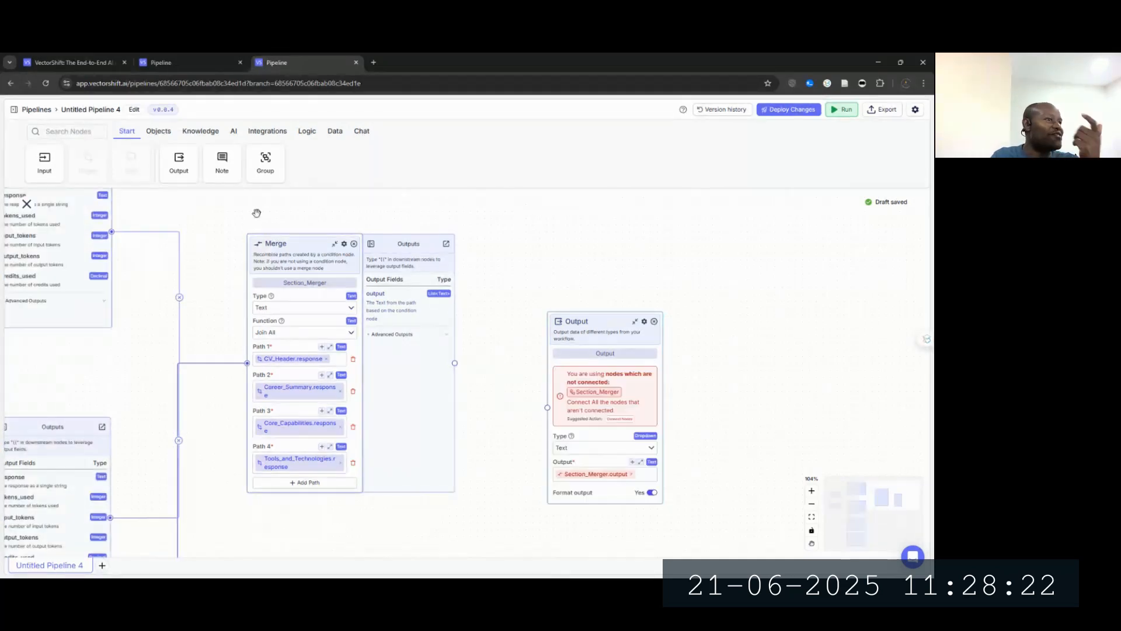
left_click(595, 472)
left_click(630, 519)
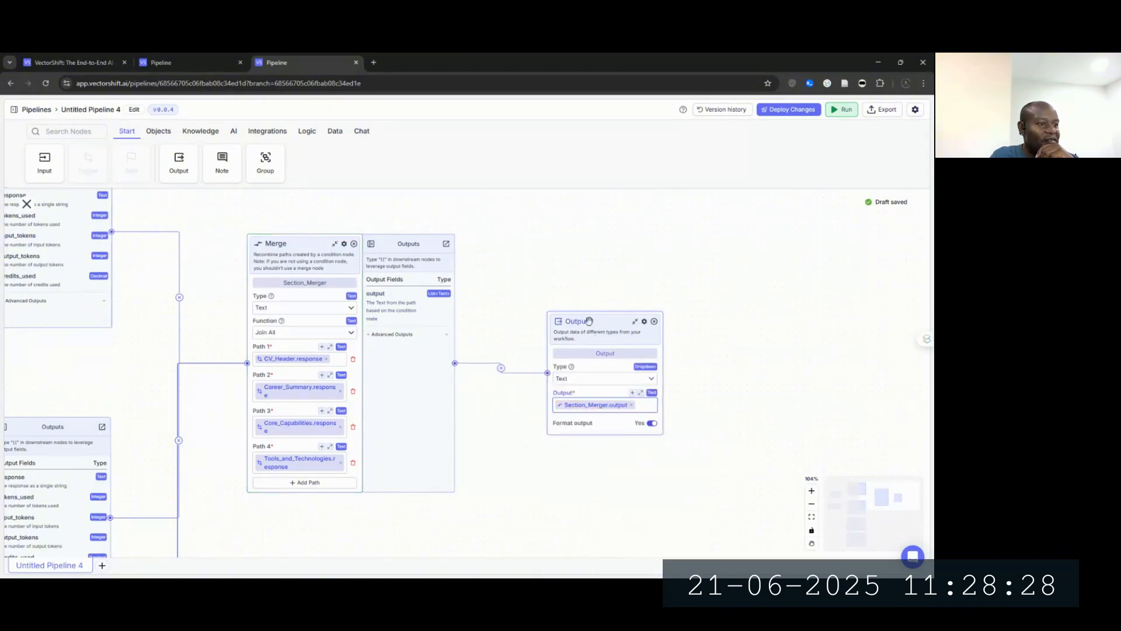
left_click_drag(589, 320, 591, 244)
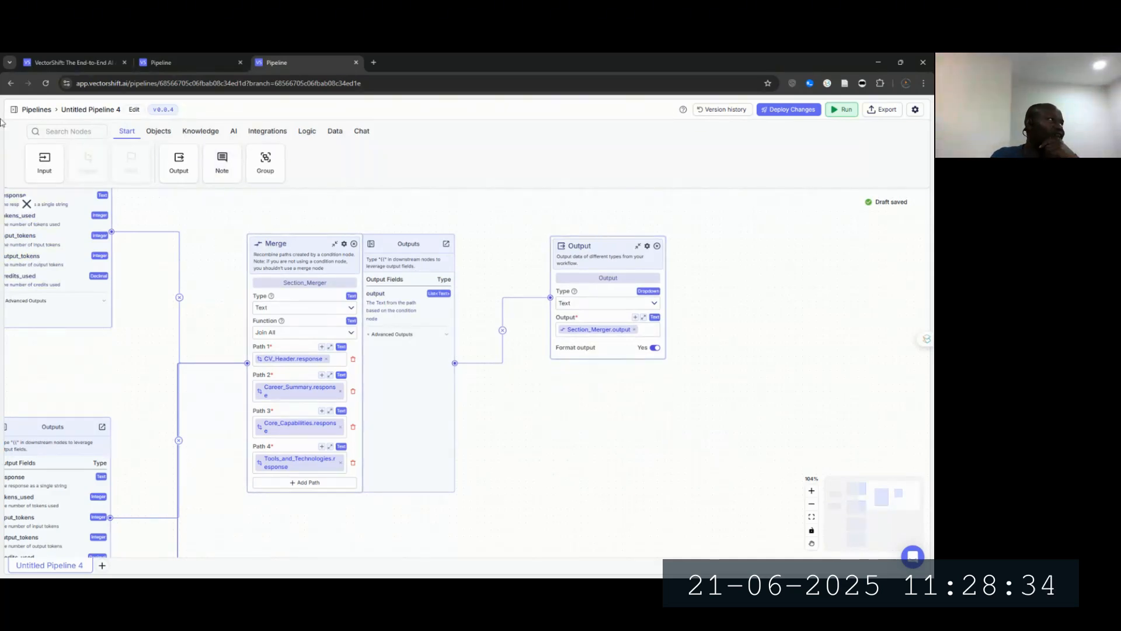
Step: Search the nodes for "conv" and place a Convert Type node below the Output node
left_click(88, 134)
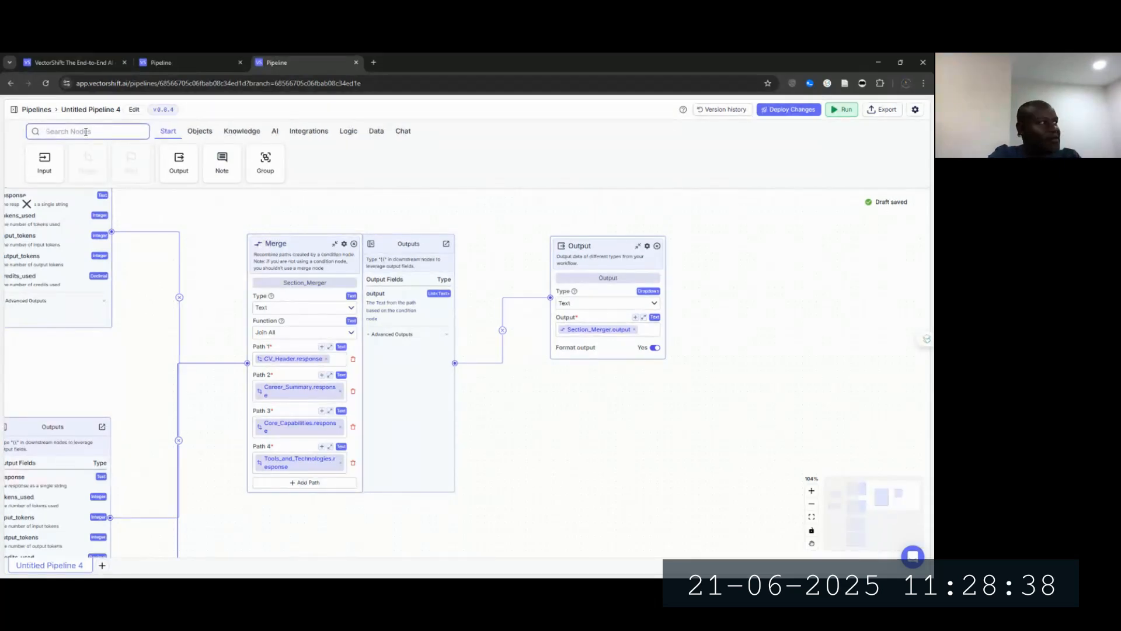
type("c")
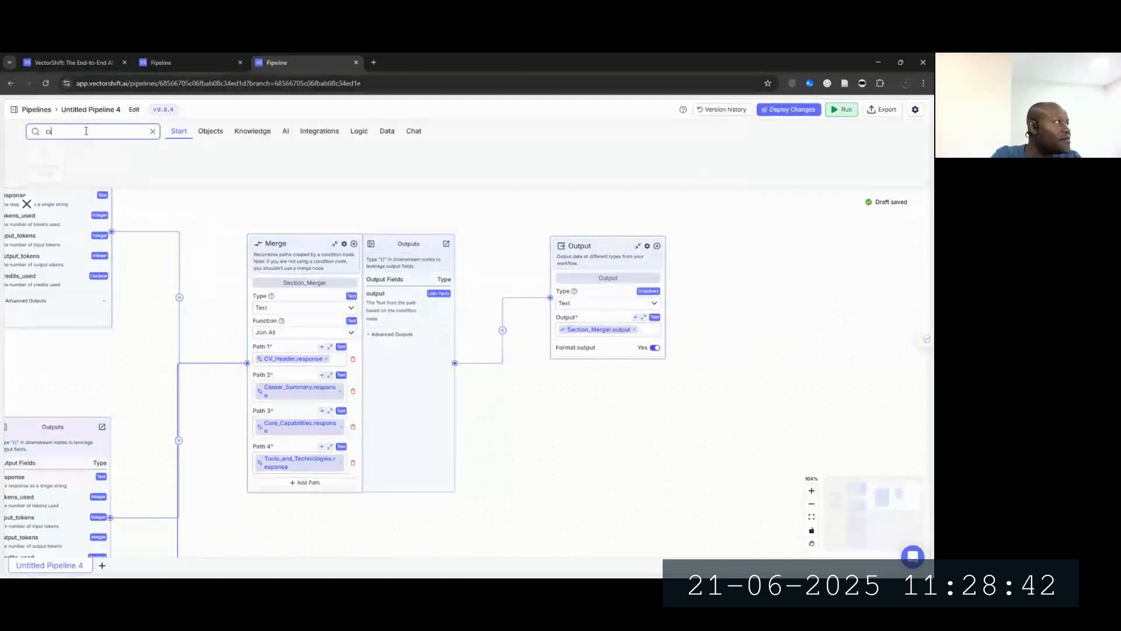
type("ionv")
left_click_drag(42, 151, 574, 429)
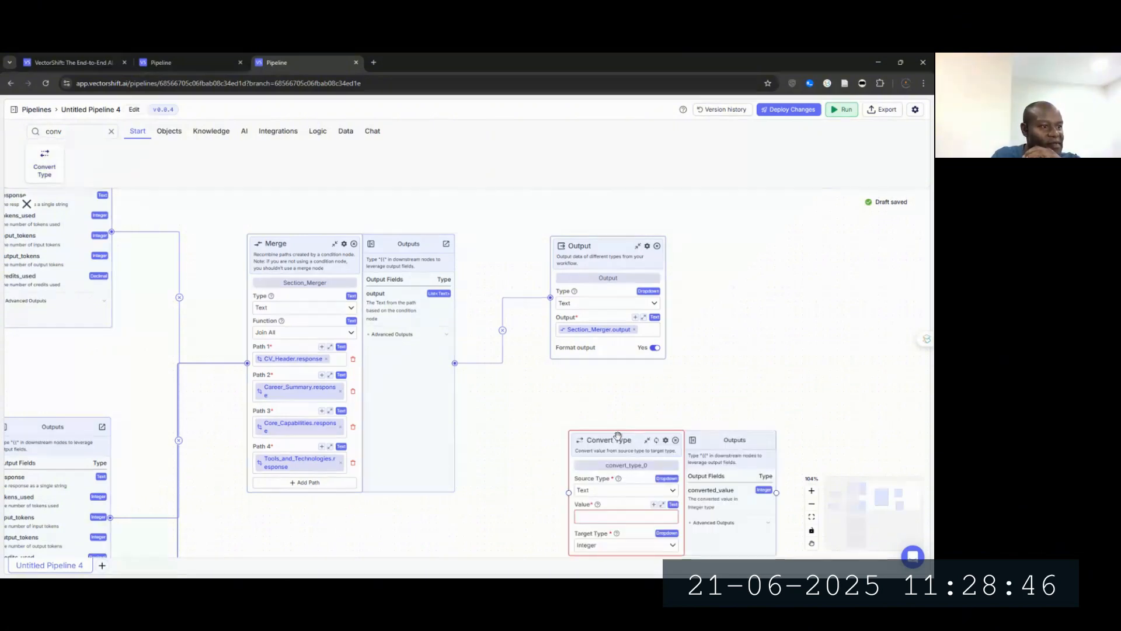
left_click_drag(619, 435, 634, 406)
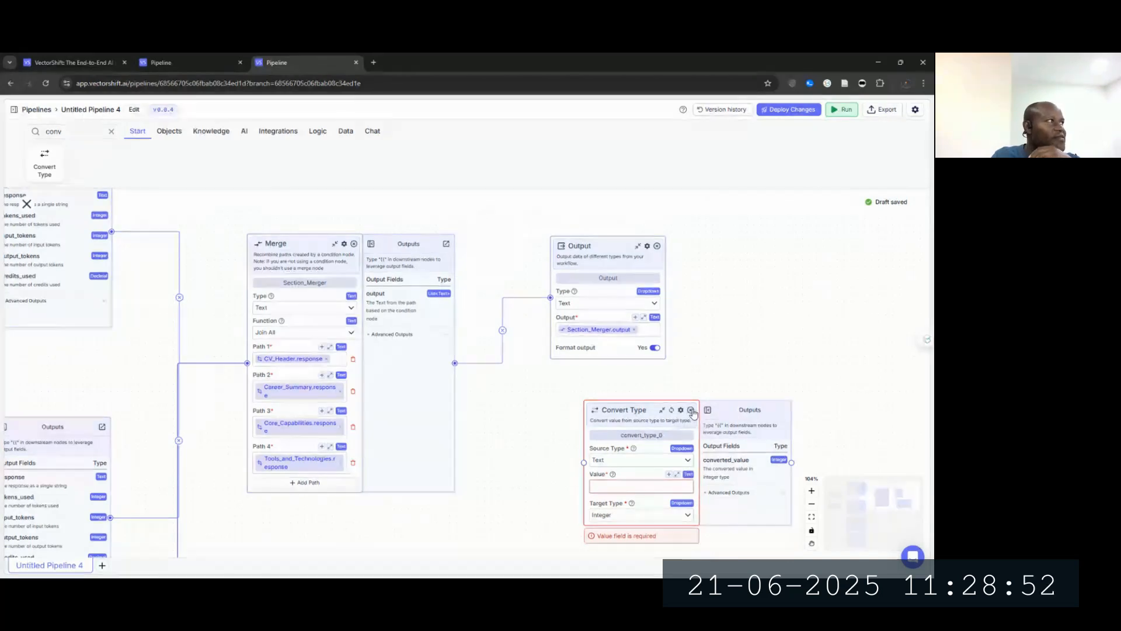
Step: Delete the Convert Type node, search the nodes for "text", and place a Text to File node below the Output node
left_click(691, 409)
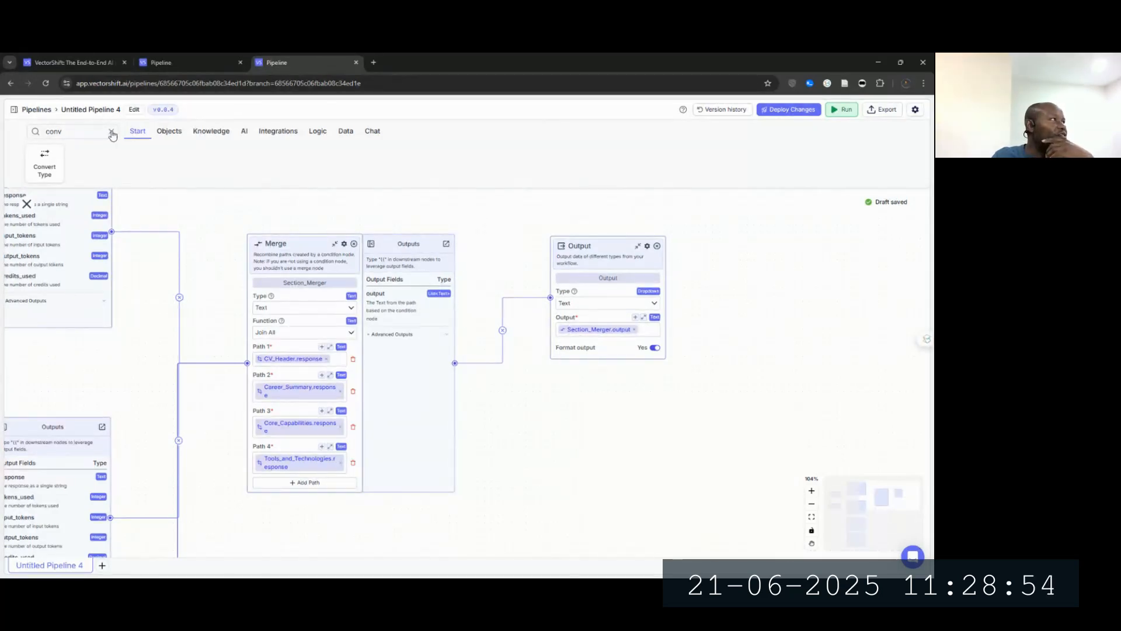
left_click(111, 131)
type("te")
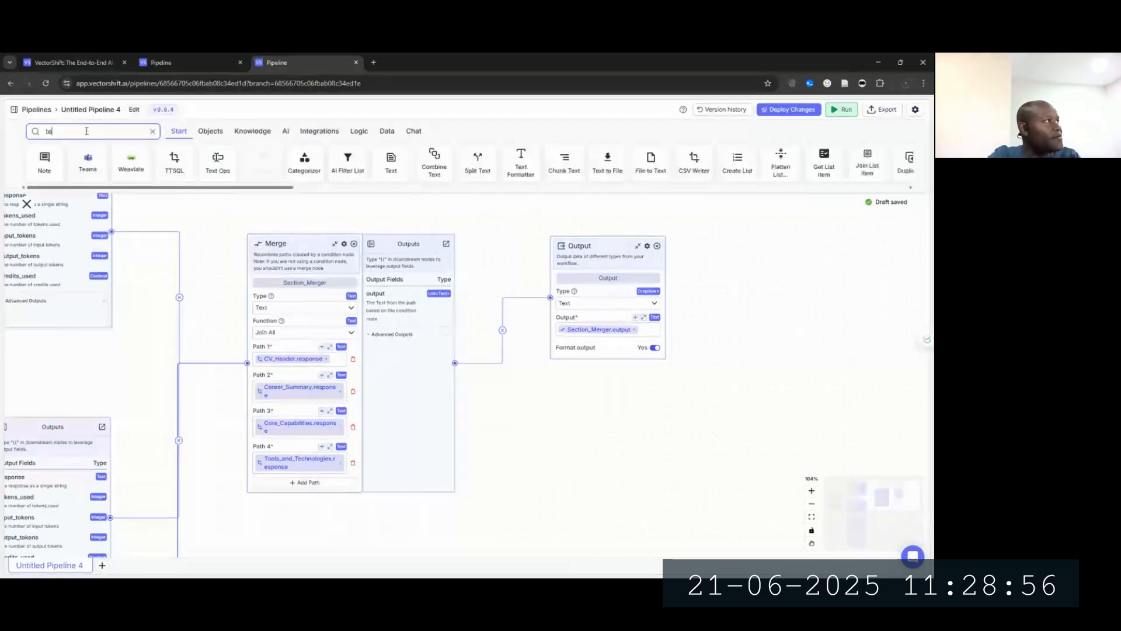
type("xt")
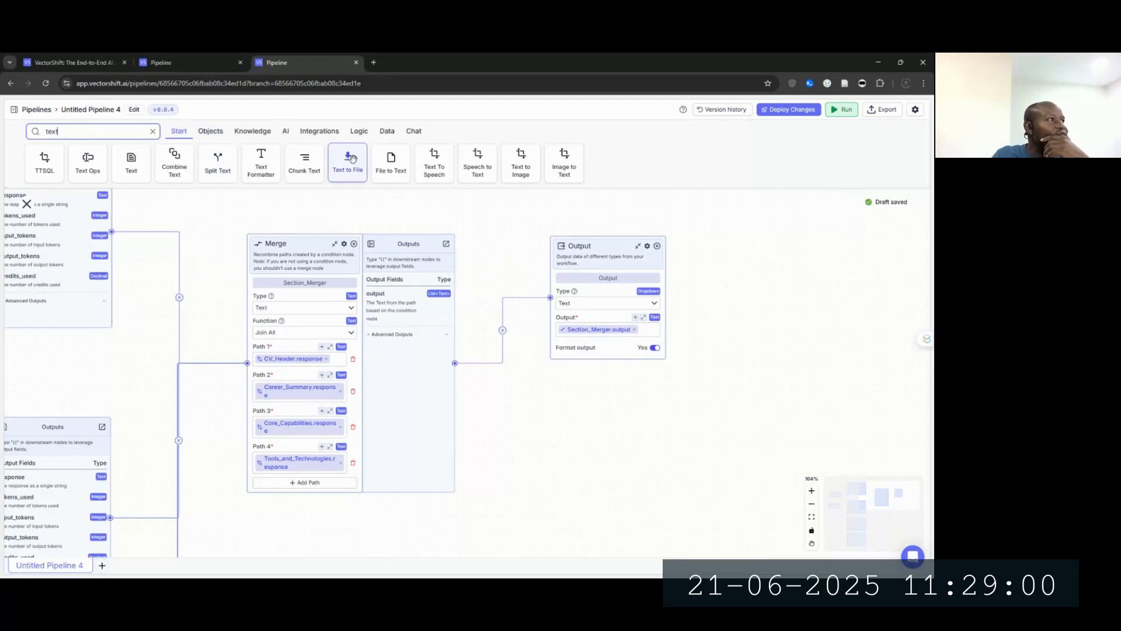
left_click_drag(352, 158, 574, 397)
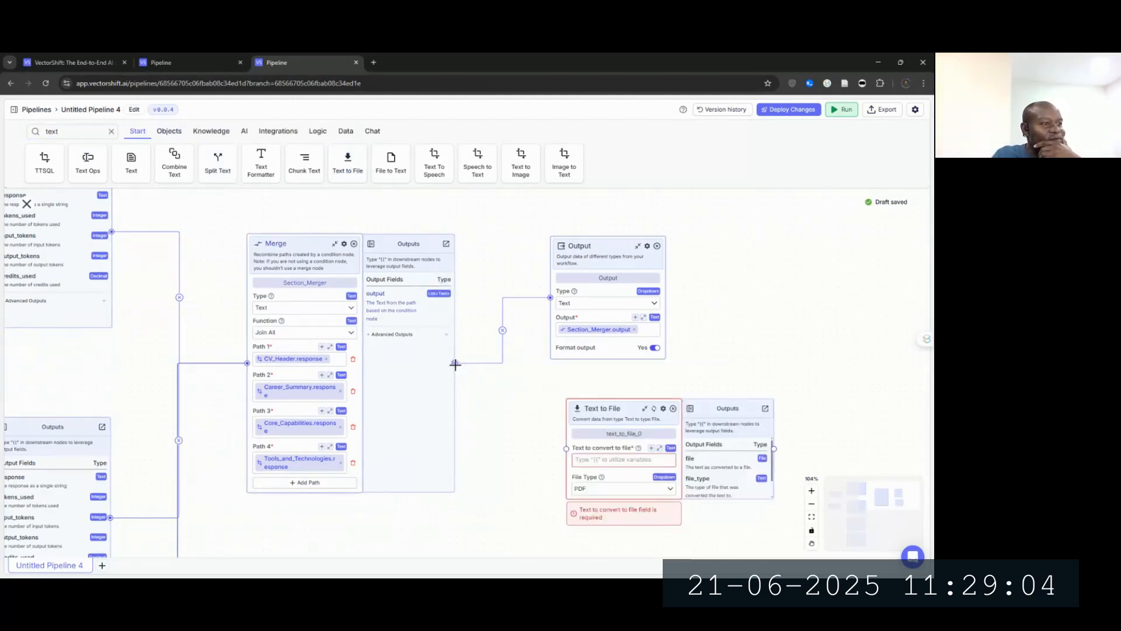
Step: Connect the Merge node's output to the Text to File node and set its file type to DOCX
left_click_drag(455, 363, 566, 448)
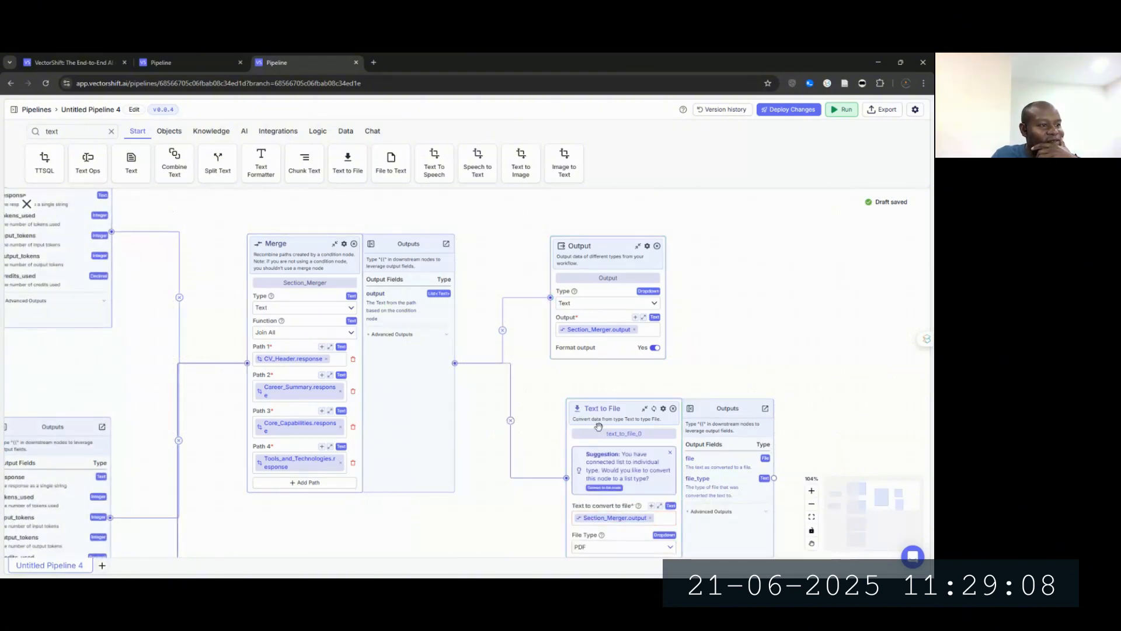
left_click_drag(598, 426, 588, 413)
left_click(659, 533)
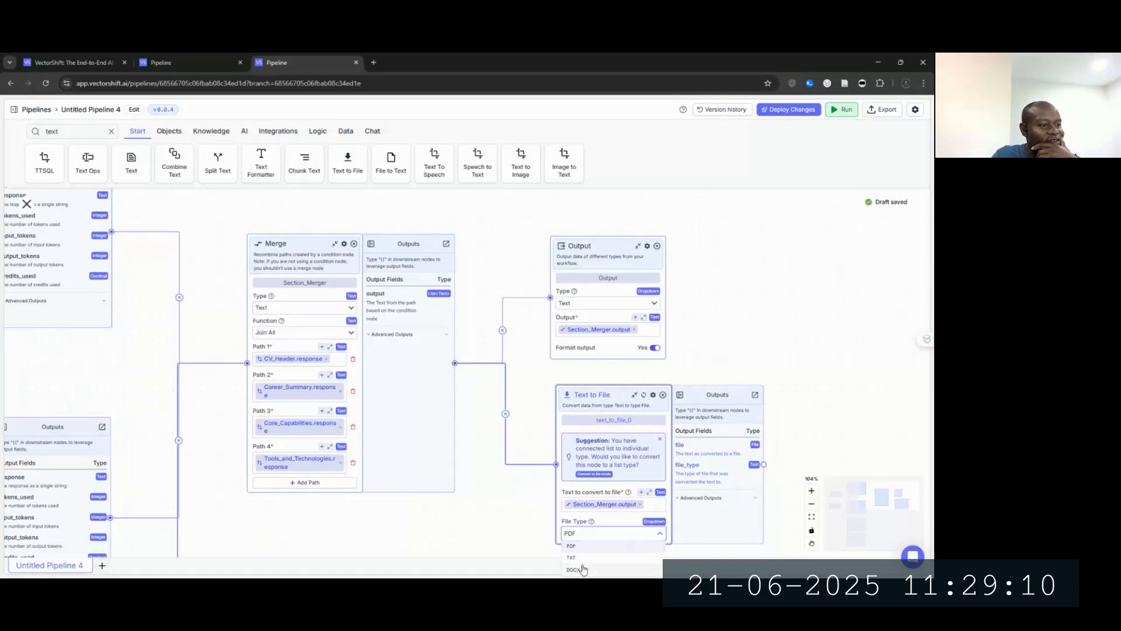
left_click(573, 569)
left_click_drag(705, 375, 598, 344)
left_click_drag(518, 360, 496, 360)
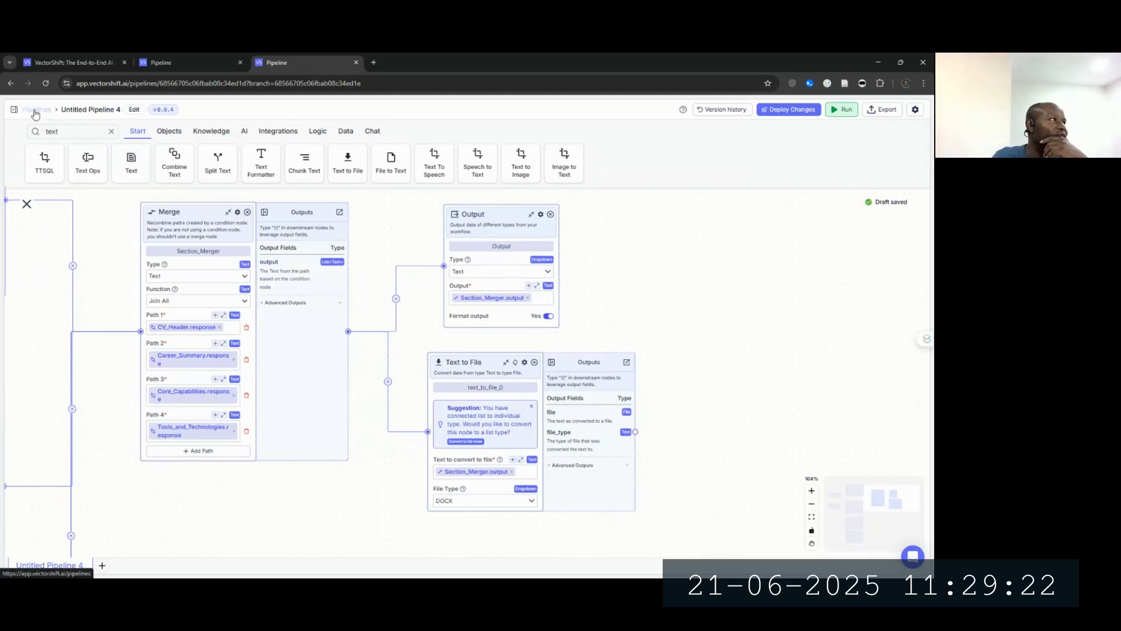
Step: Add a second Output node of type File beside the Text to File node and connect the Text to File node to it
left_click(111, 132)
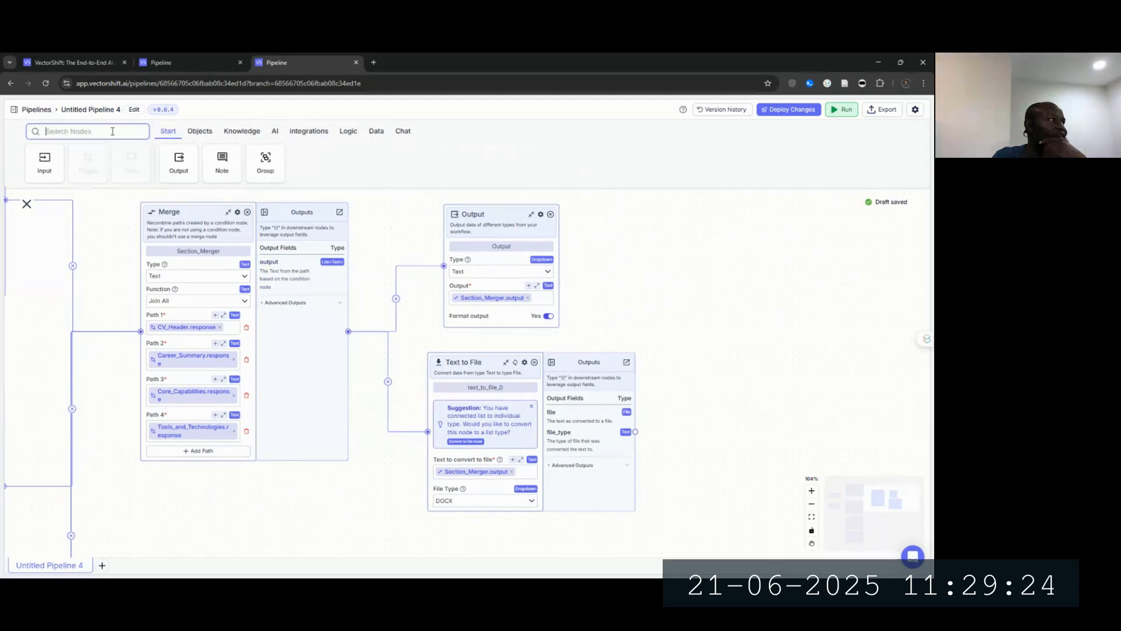
left_click_drag(179, 162, 759, 419)
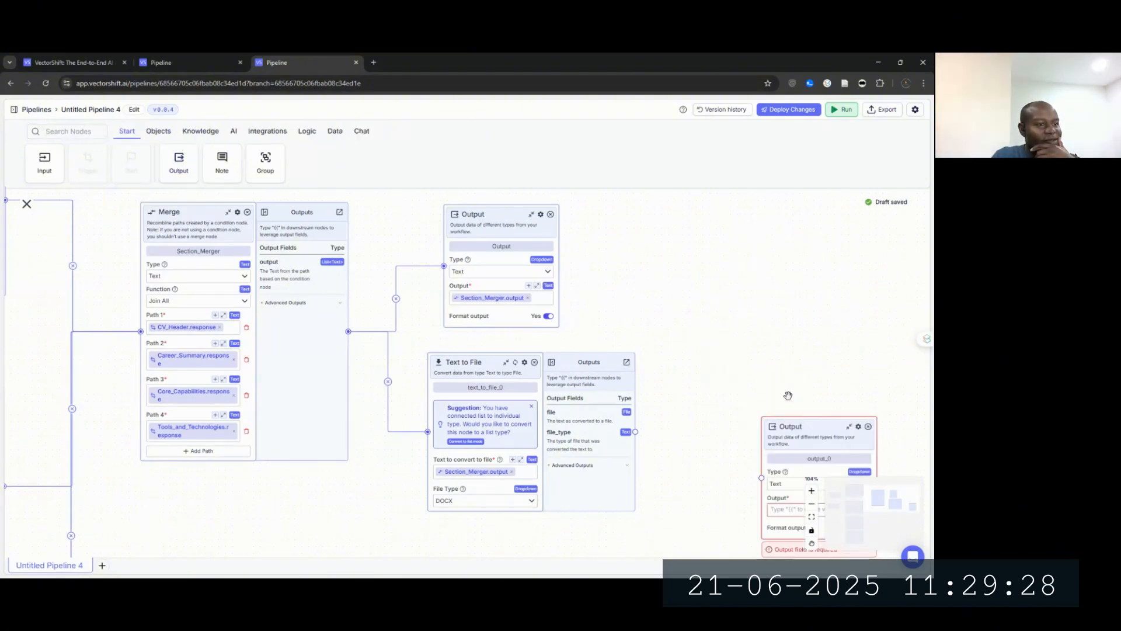
left_click(701, 392)
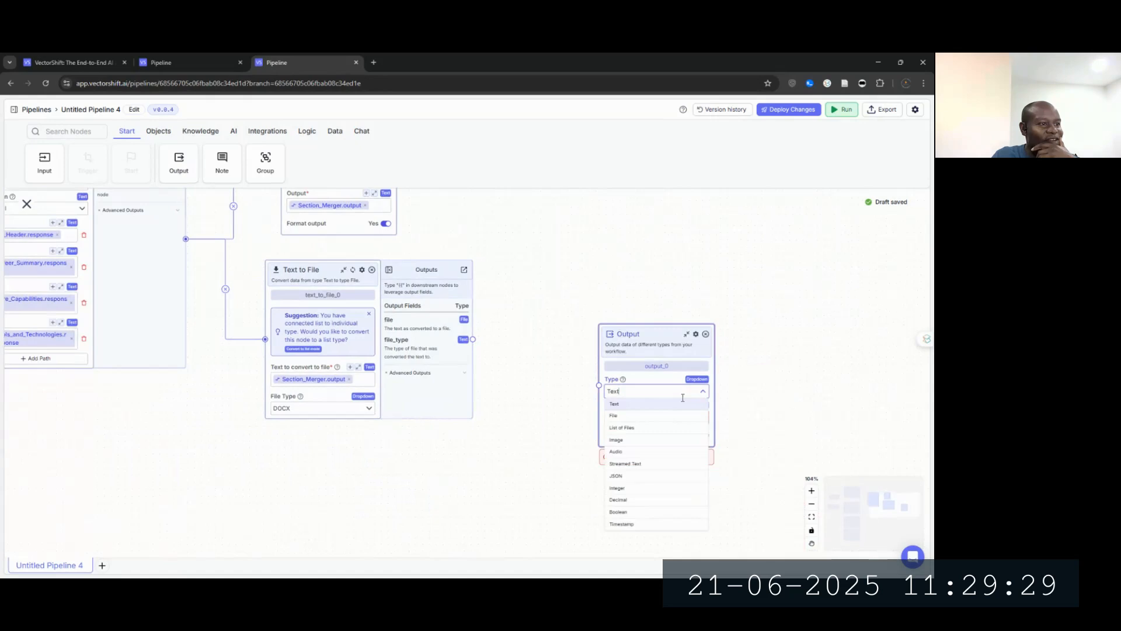
left_click(634, 416)
left_click_drag(620, 325, 590, 281)
left_click_drag(473, 338, 569, 335)
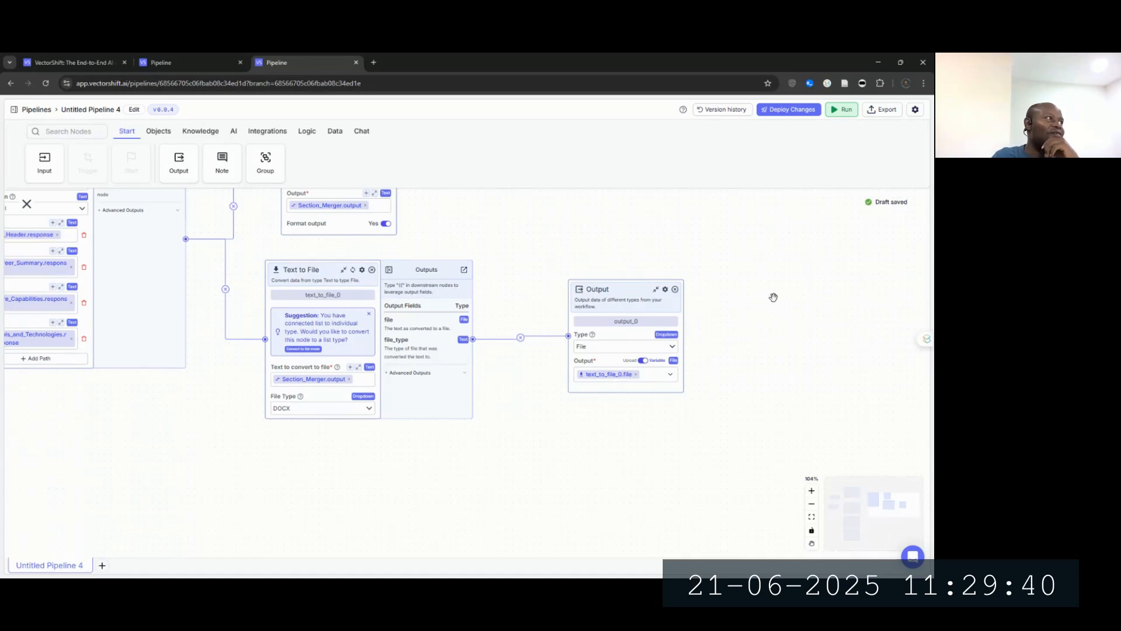
Step: Add a Gmail integration node beside the file Output node, with the Send Email action and the already connected account
left_click(267, 132)
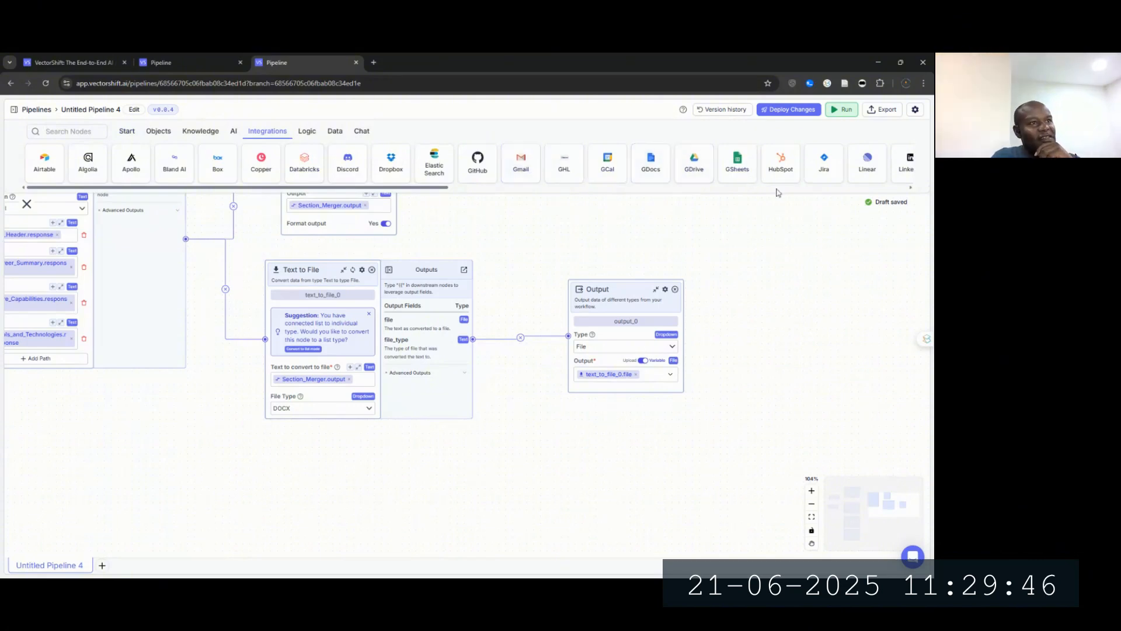
left_click_drag(519, 164, 740, 303)
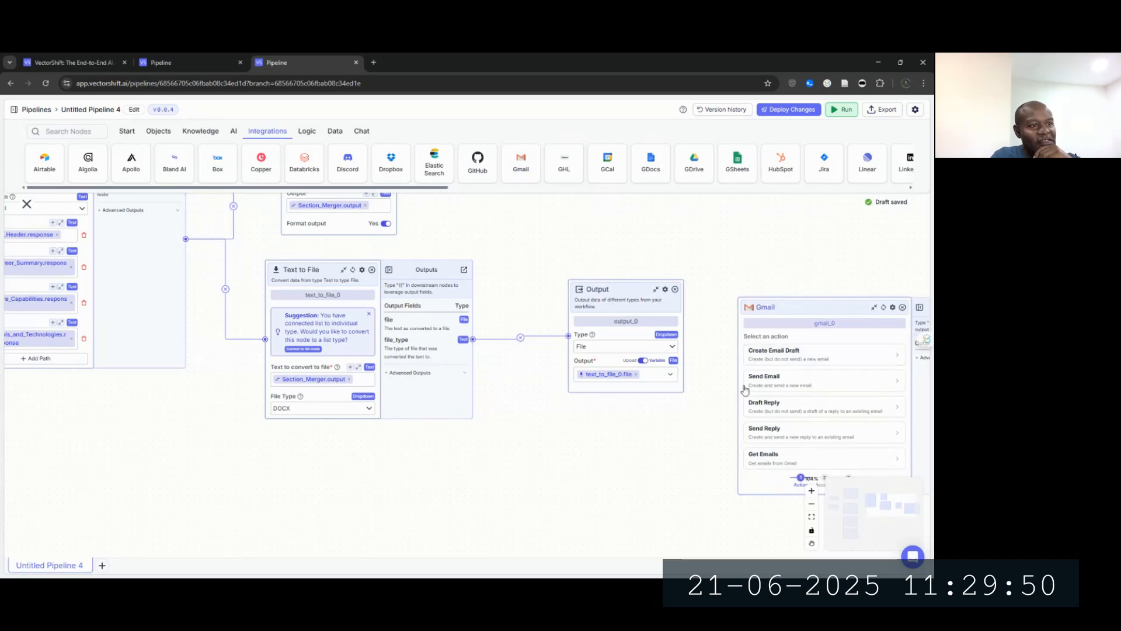
left_click(767, 382)
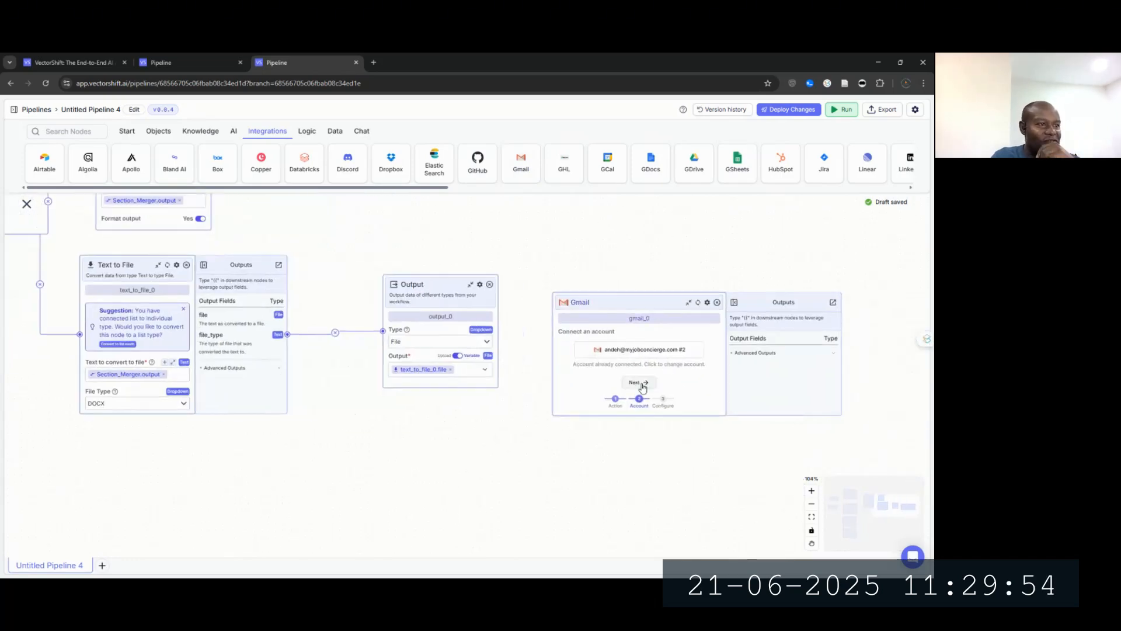
left_click(639, 382)
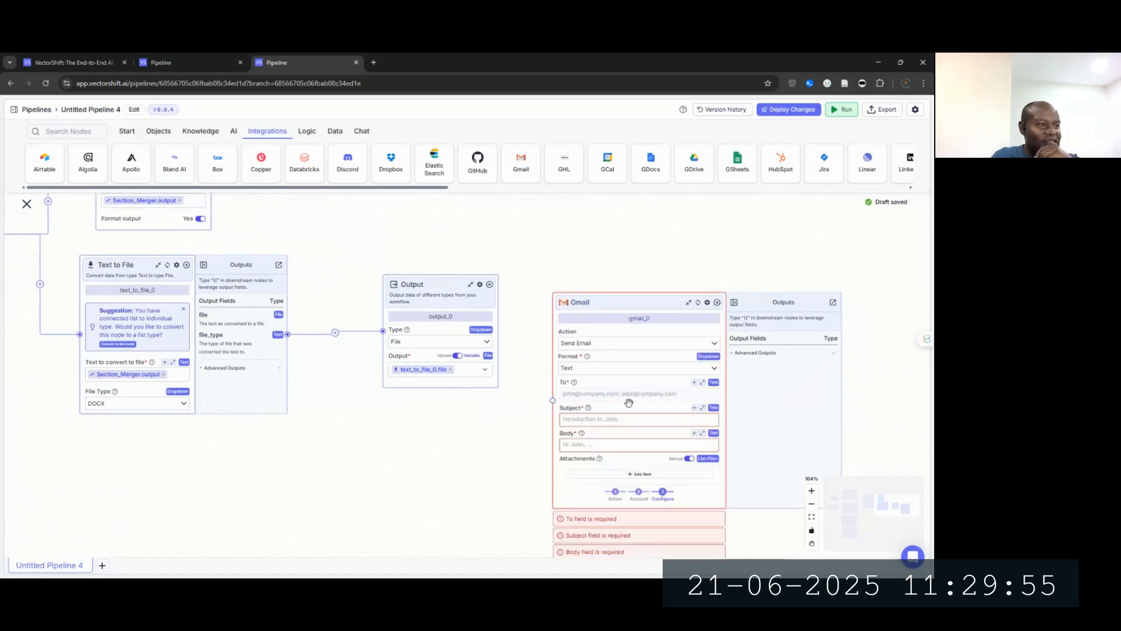
Step: Add an attachment item to the Gmail node, connect the Text to File node to it, and choose text_to_file_0.file as the attachment
left_click(636, 475)
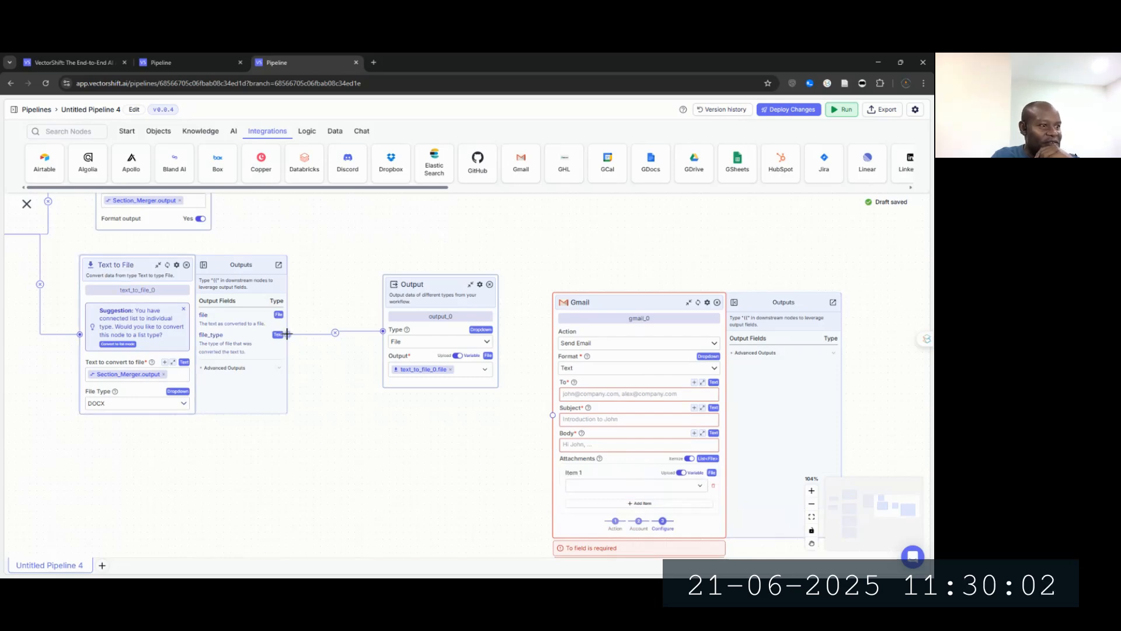
left_click_drag(287, 333, 553, 415)
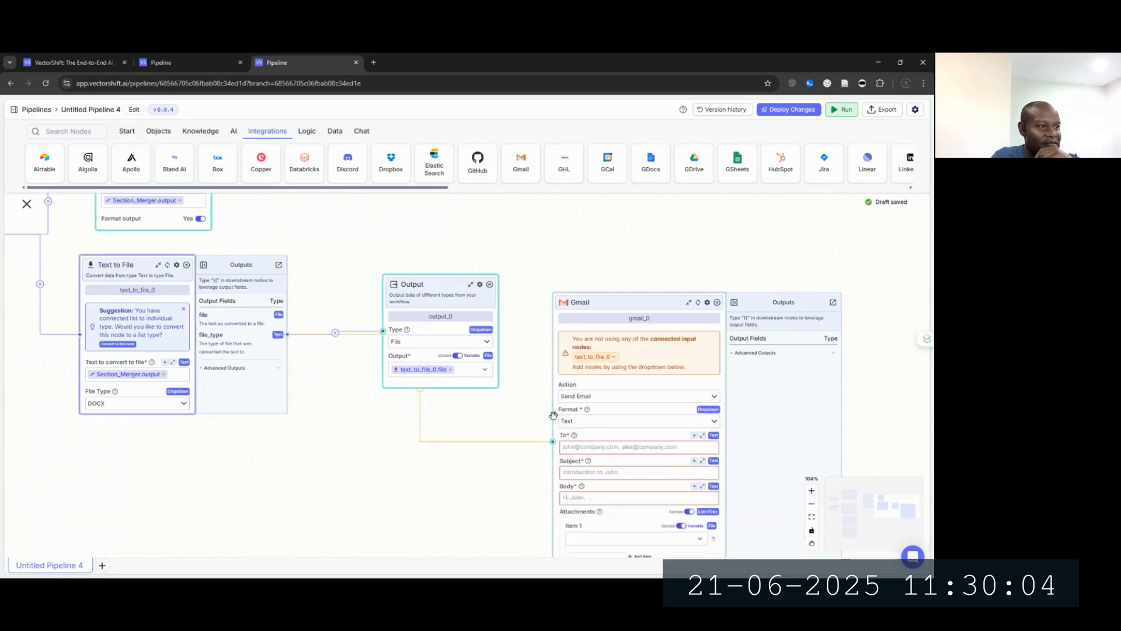
left_click_drag(548, 446, 528, 360)
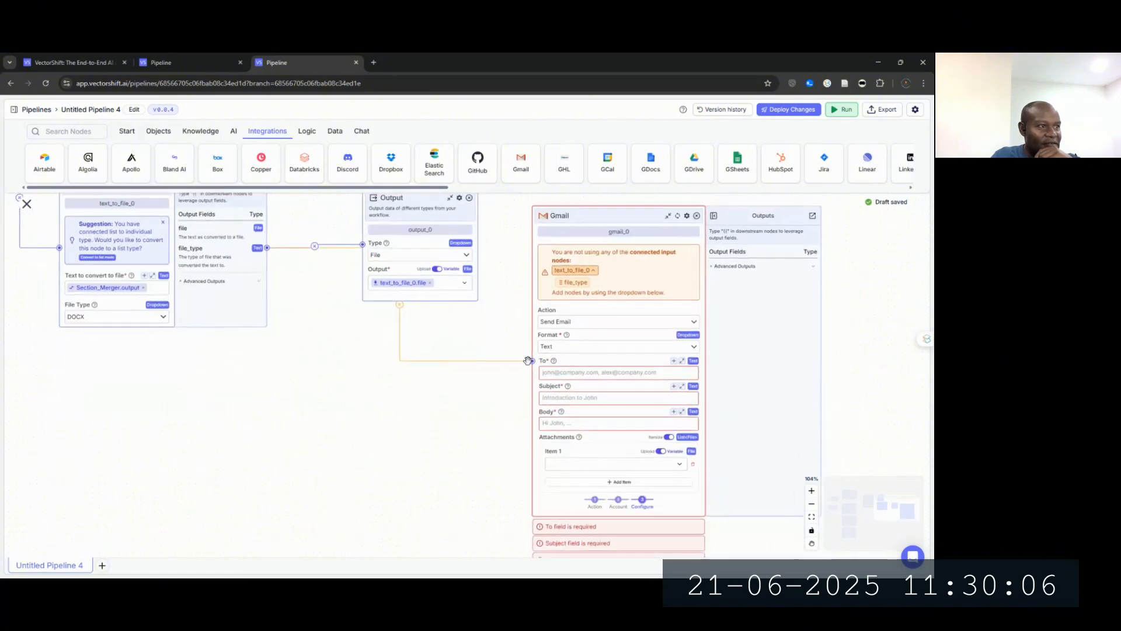
left_click_drag(575, 282, 594, 463)
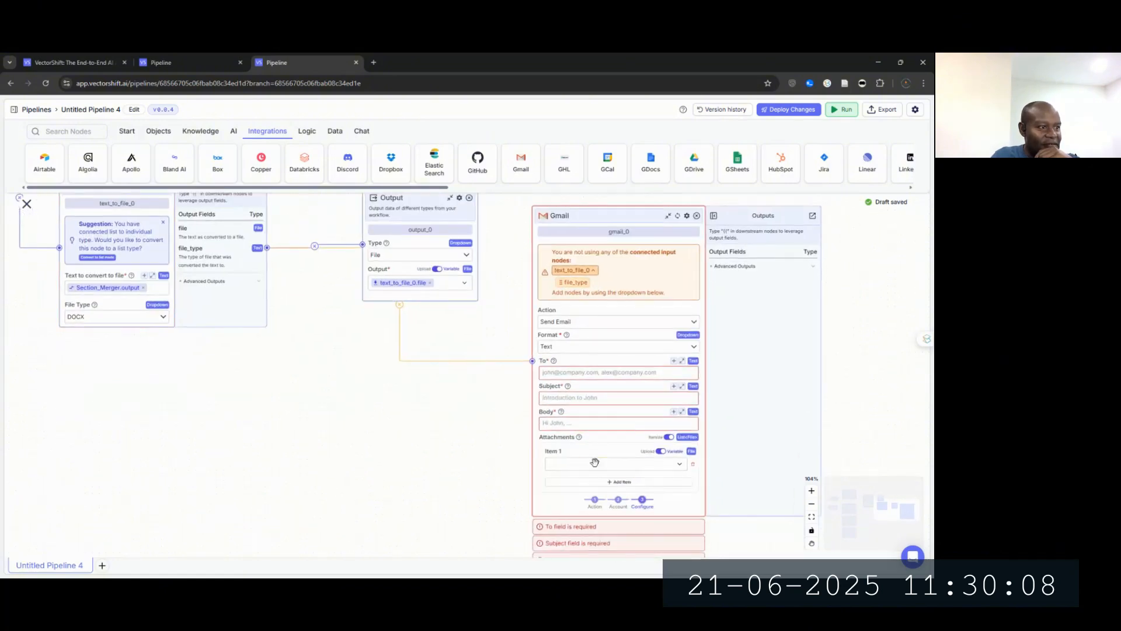
left_click(638, 462)
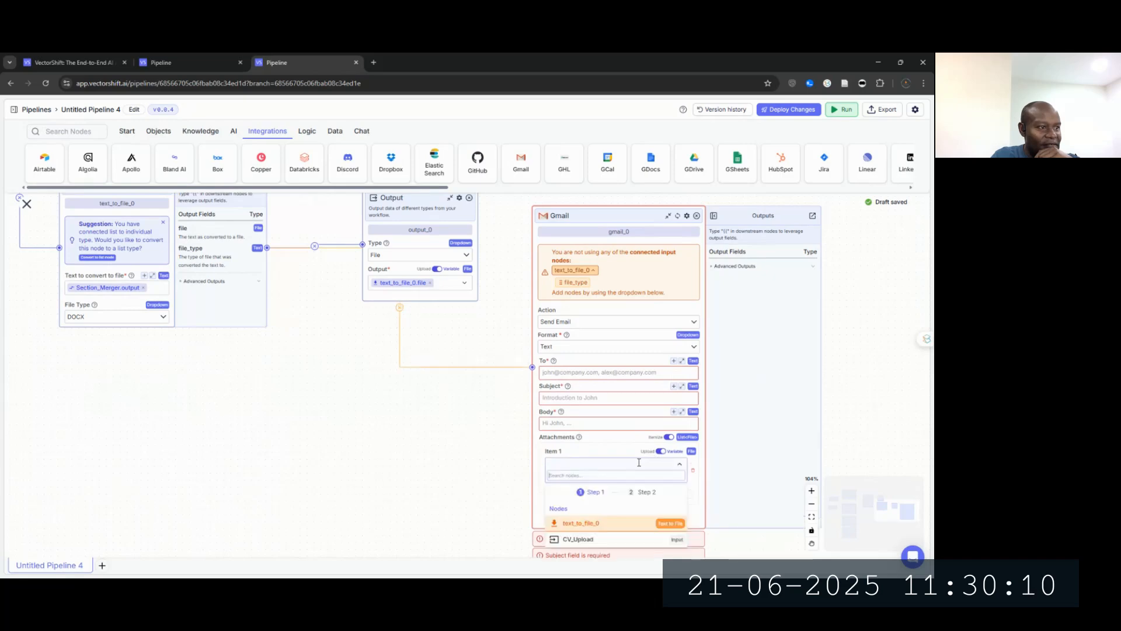
left_click(578, 522)
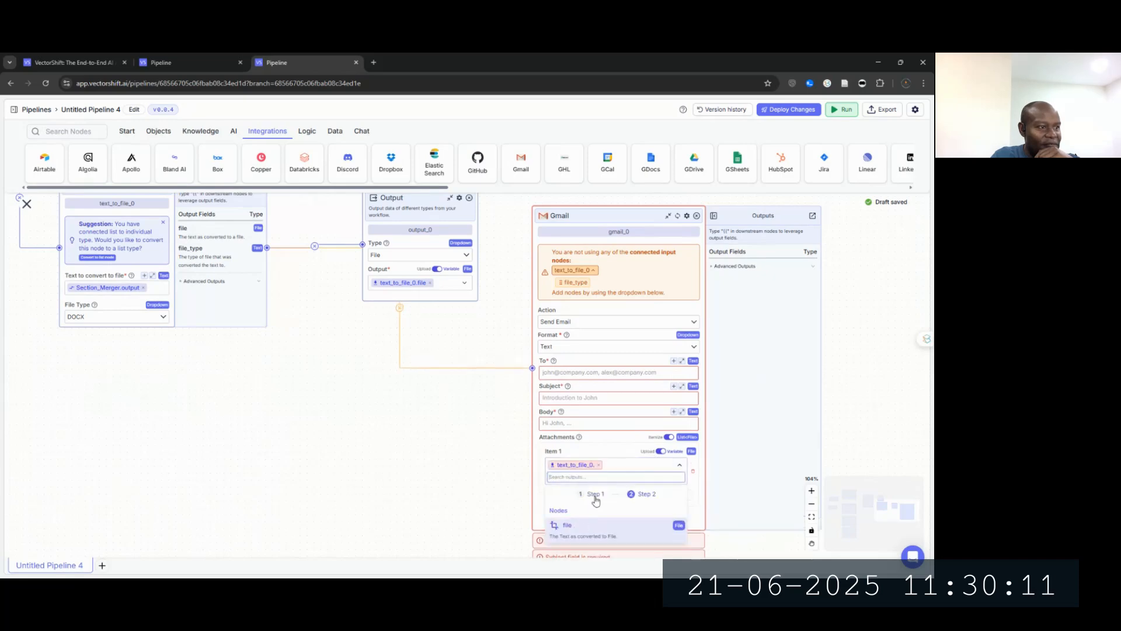
left_click(575, 527)
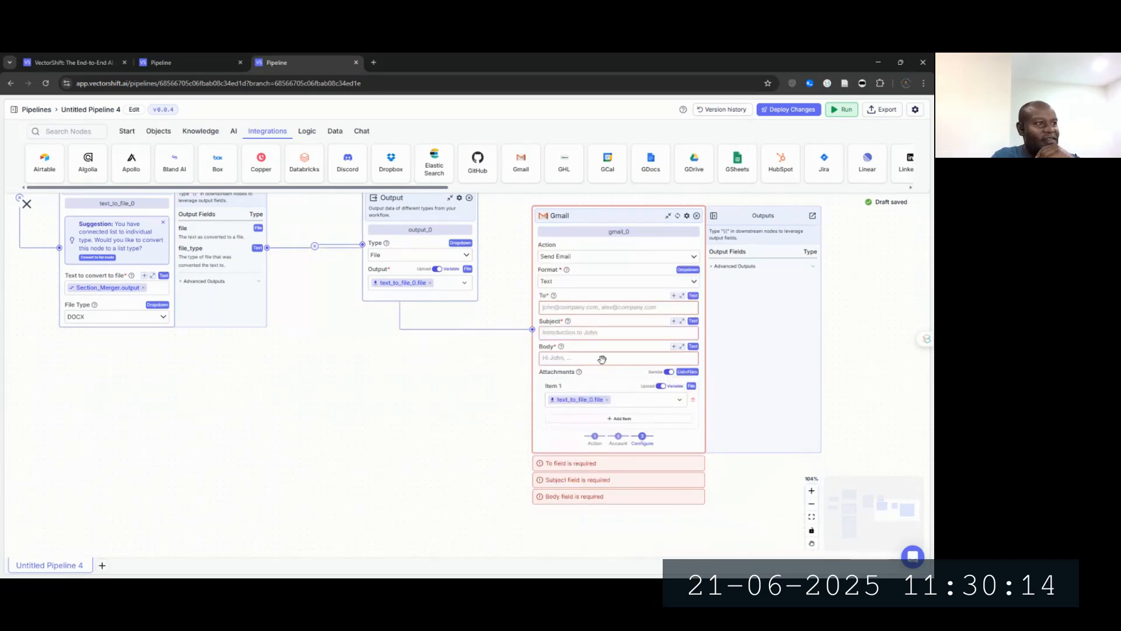
Step: Copy the candidate's e-mail address from the CV in Word and paste it as the Gmail node's recipient in VectorShift
left_click(568, 306)
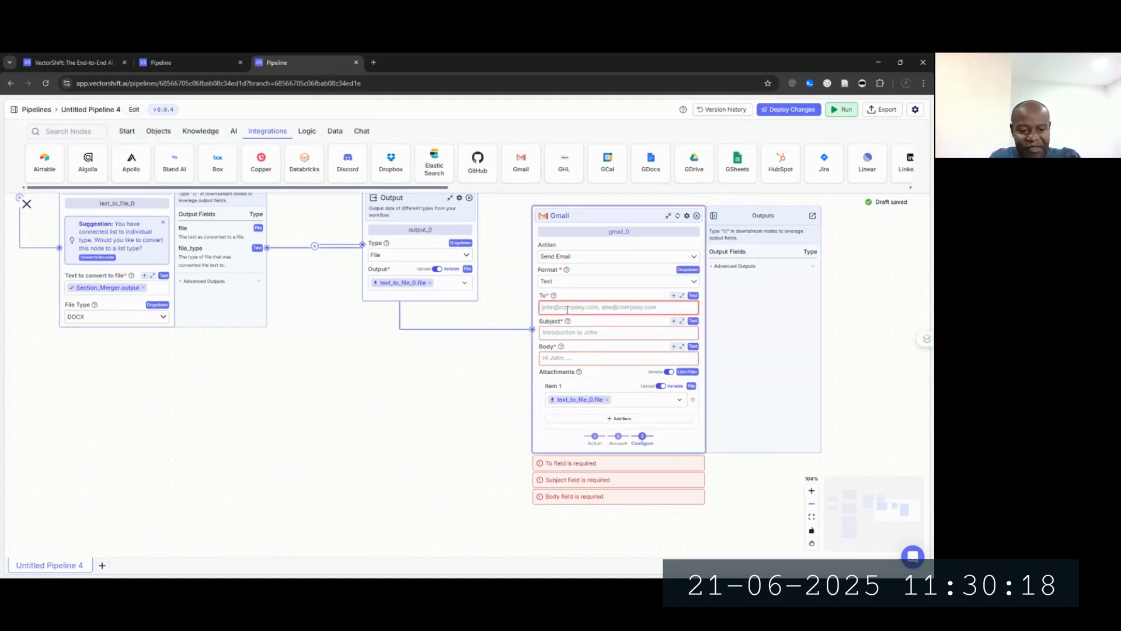
key("alt+Tab")
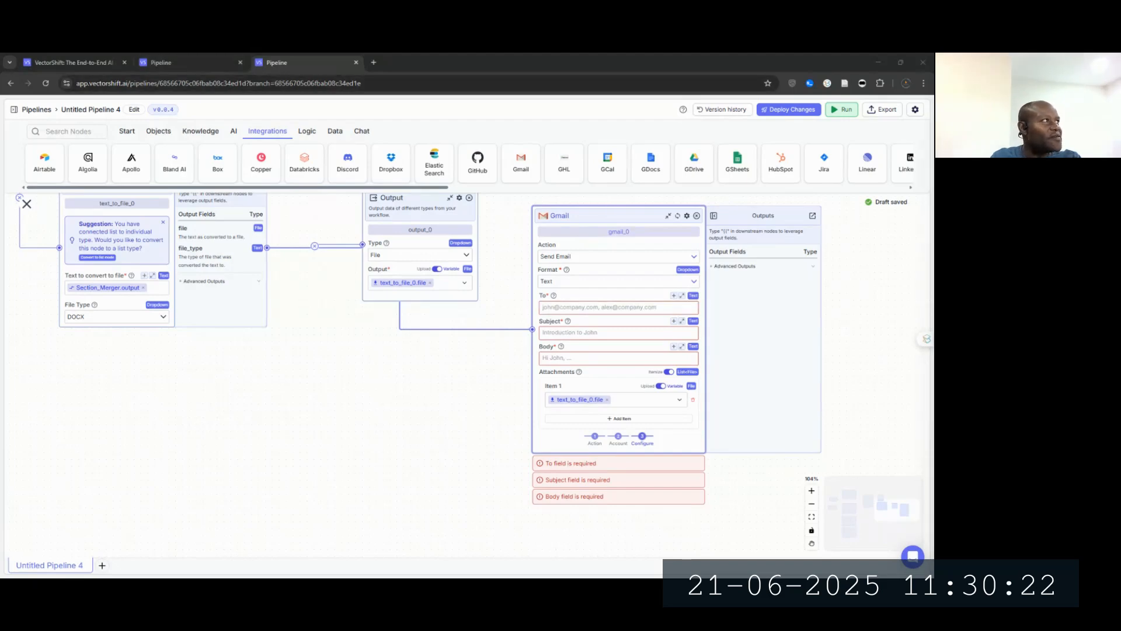
key("alt+Tab")
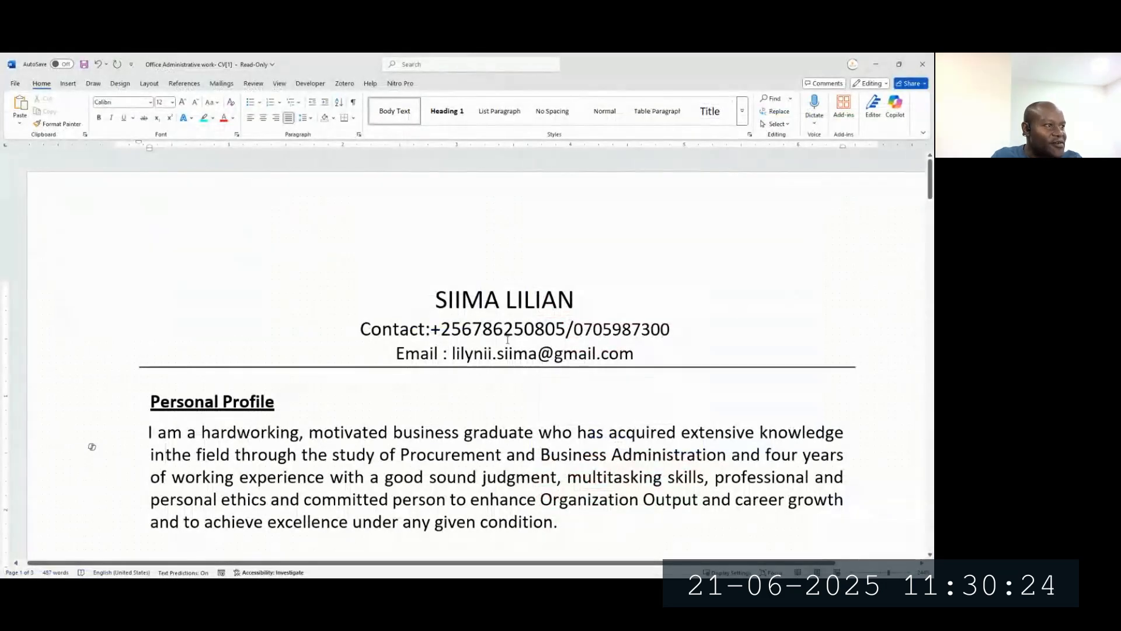
left_click_drag(453, 352, 634, 353)
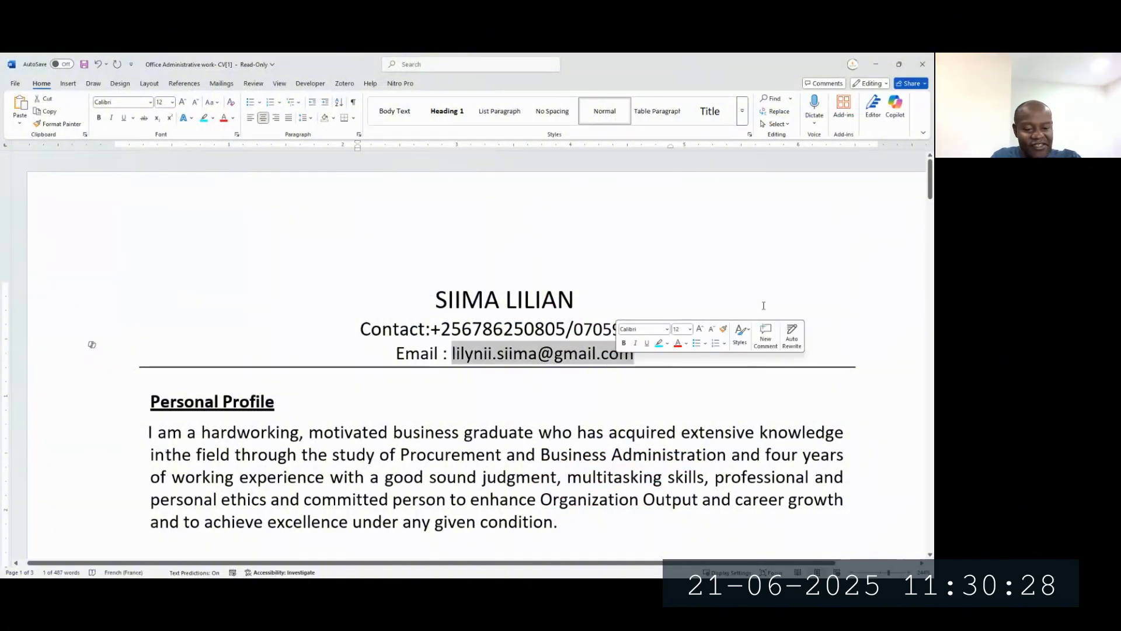
key("ctrl+c")
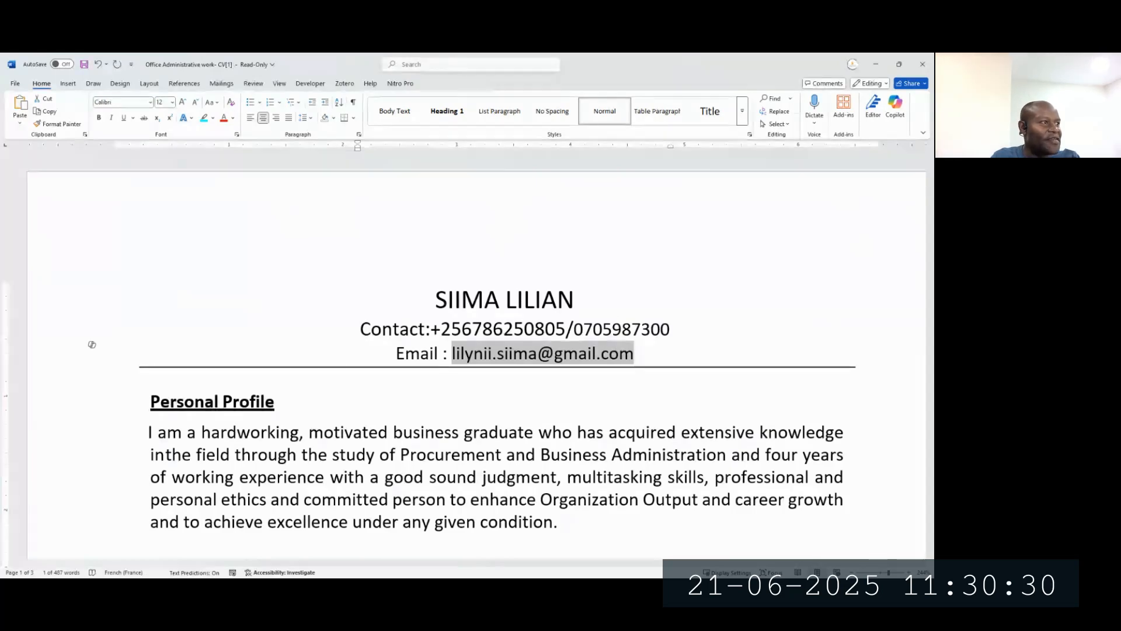
key("alt+Tab")
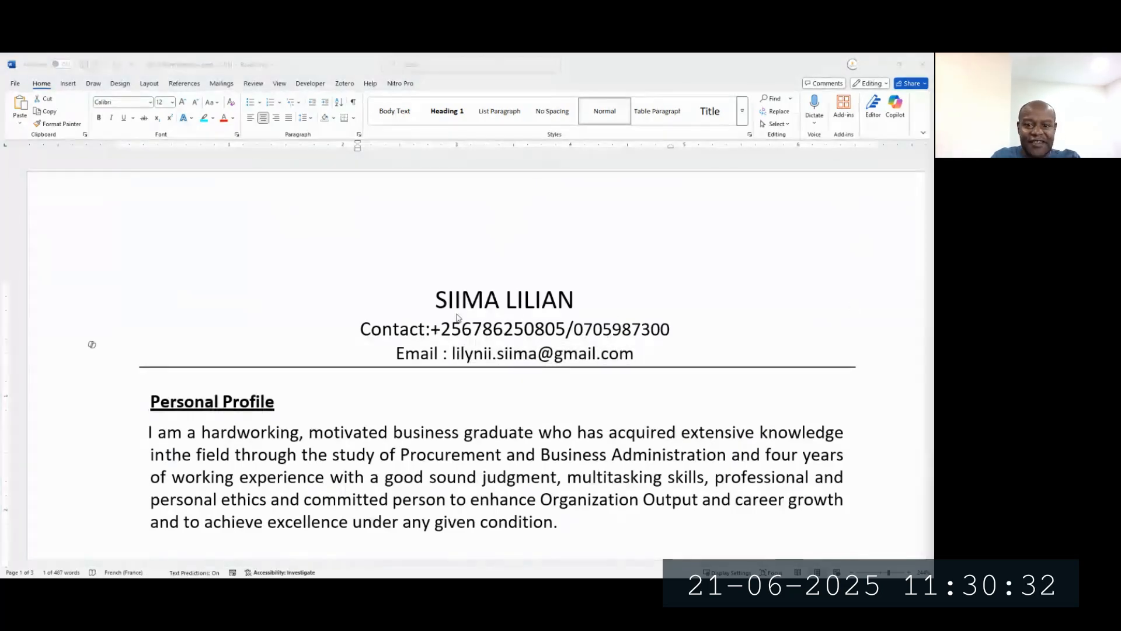
key("alt+Tab")
left_click(565, 306)
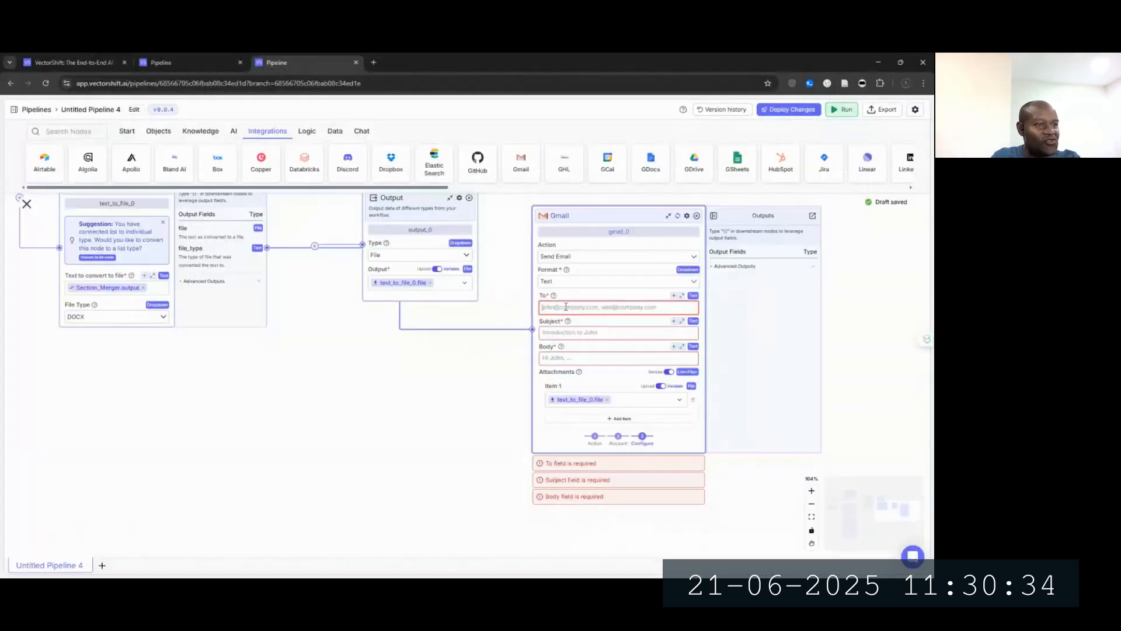
key("ctrl+v")
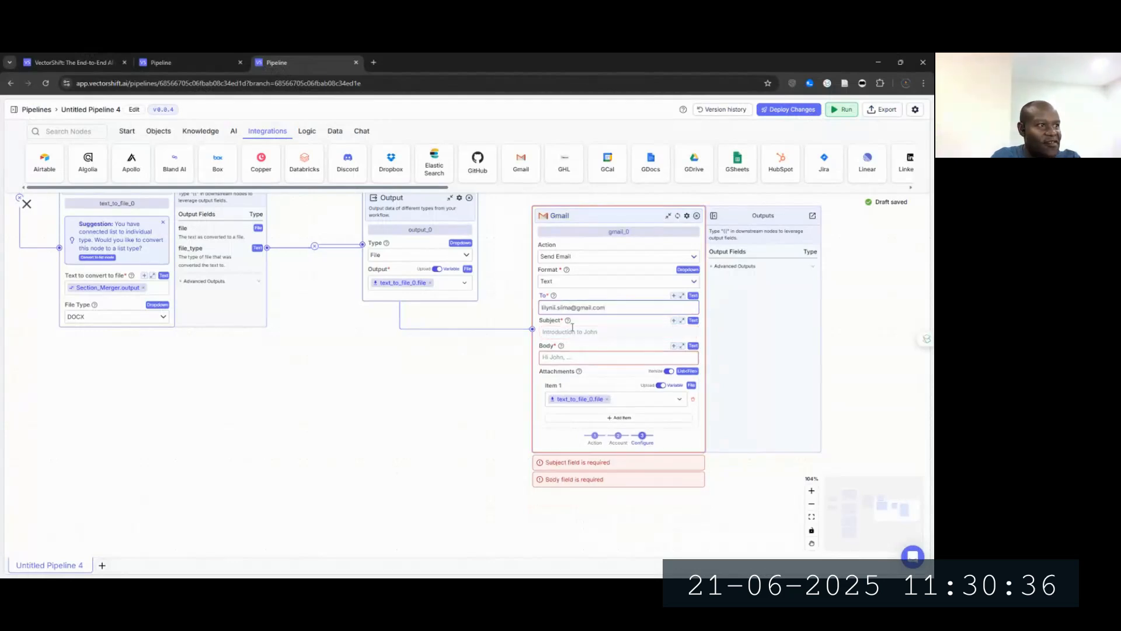
Step: Set the Gmail node's e-mail subject to "Your Draft AI- Revised CV"
left_click(572, 331)
type("Yo")
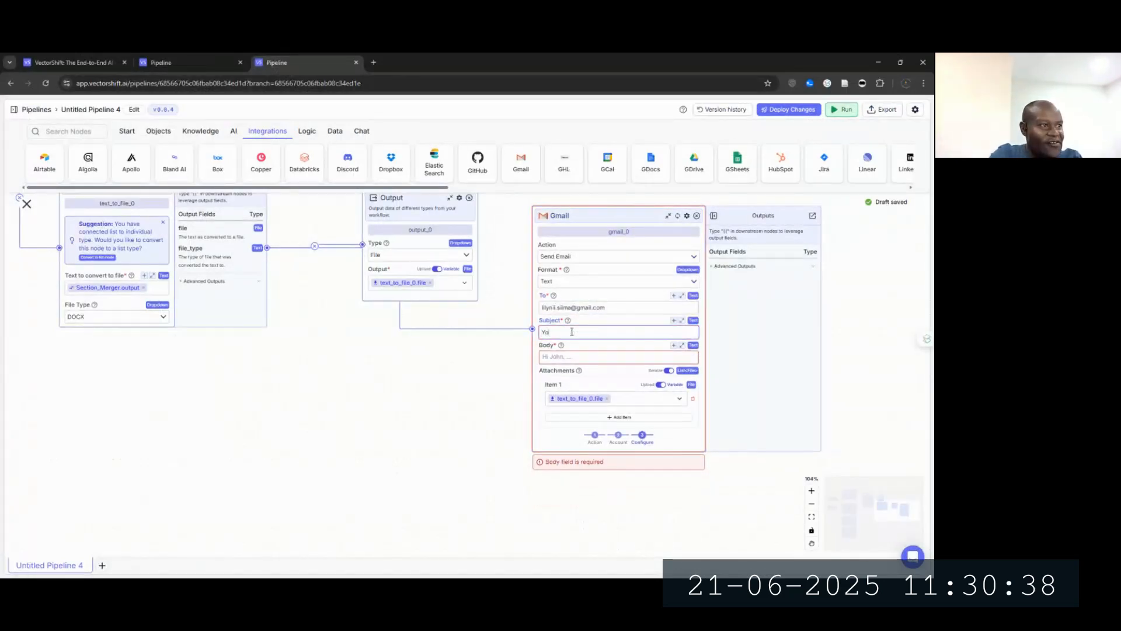
type("ur Draft")
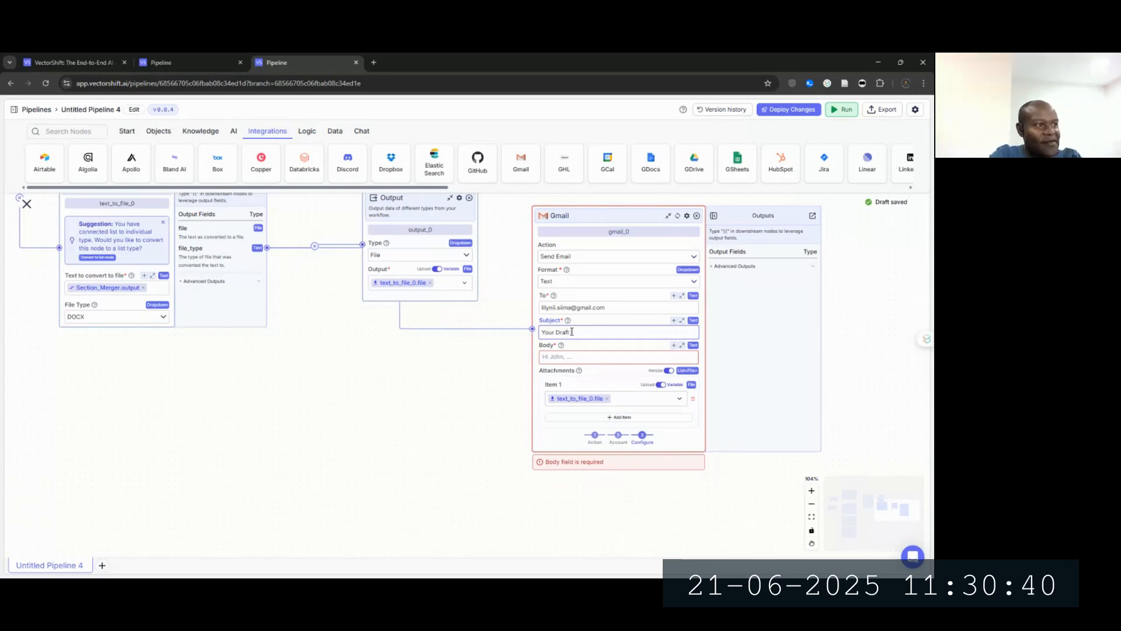
type(" Rev")
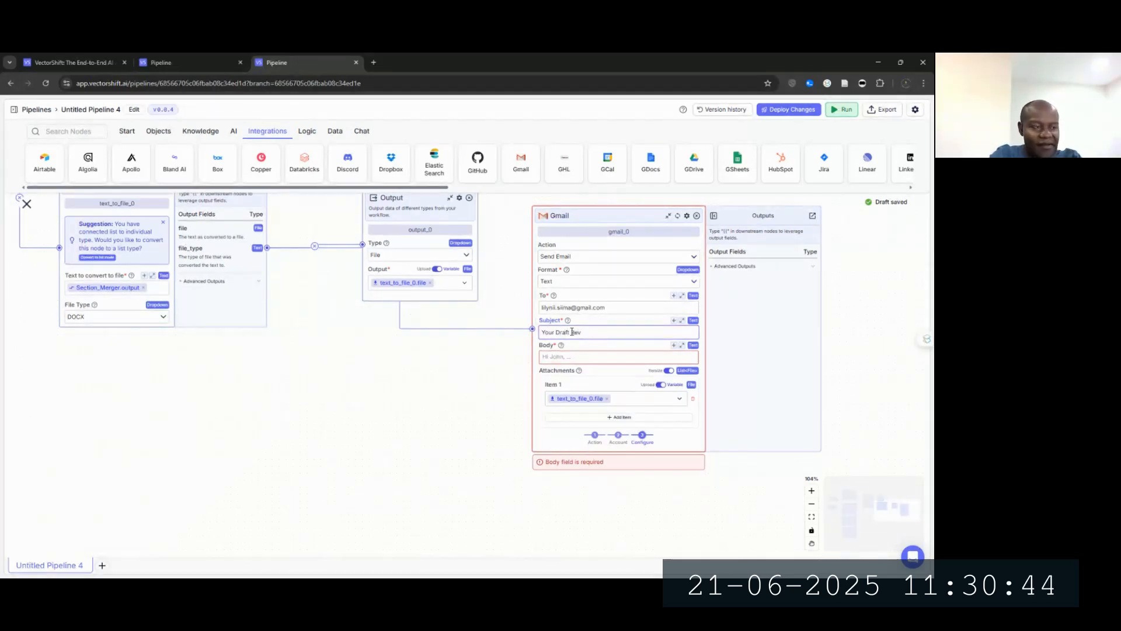
type("use ==ised CV")
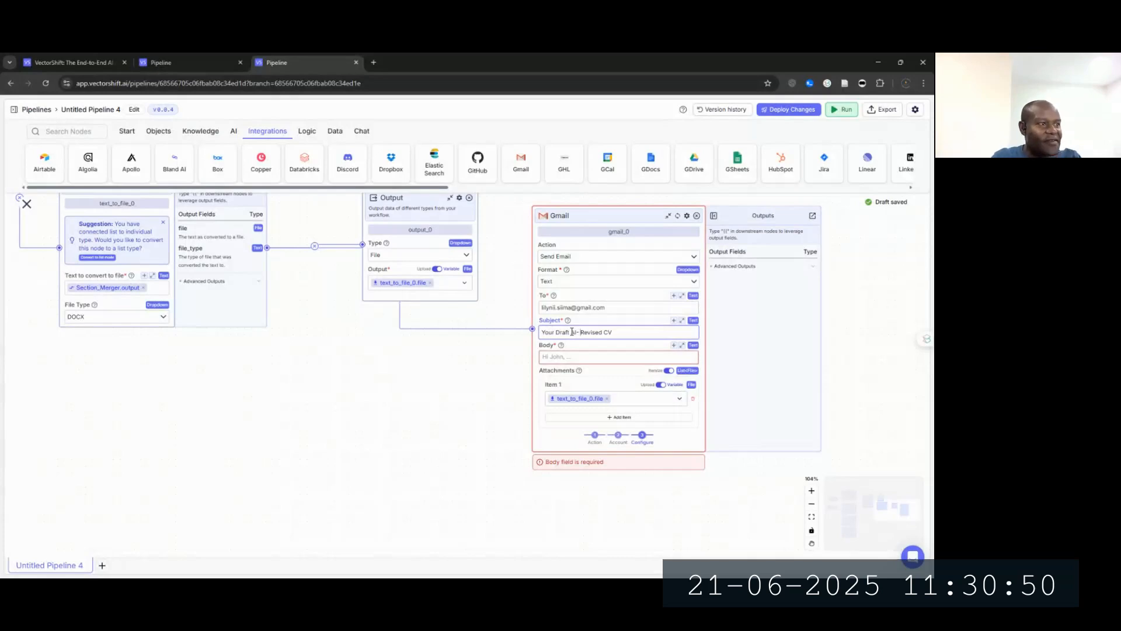
left_click(600, 354)
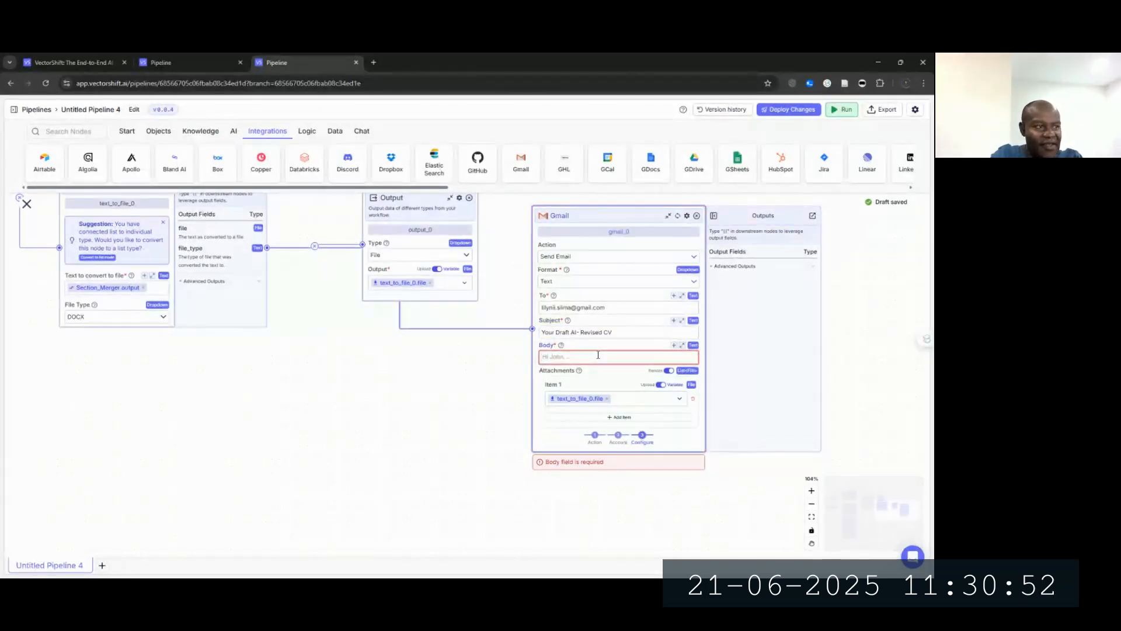
Step: Write the Gmail node's body: "Hi, Please see attached your AI_Revised CV", closing with "Kind Regards," and the coach's name
type("Hi,")
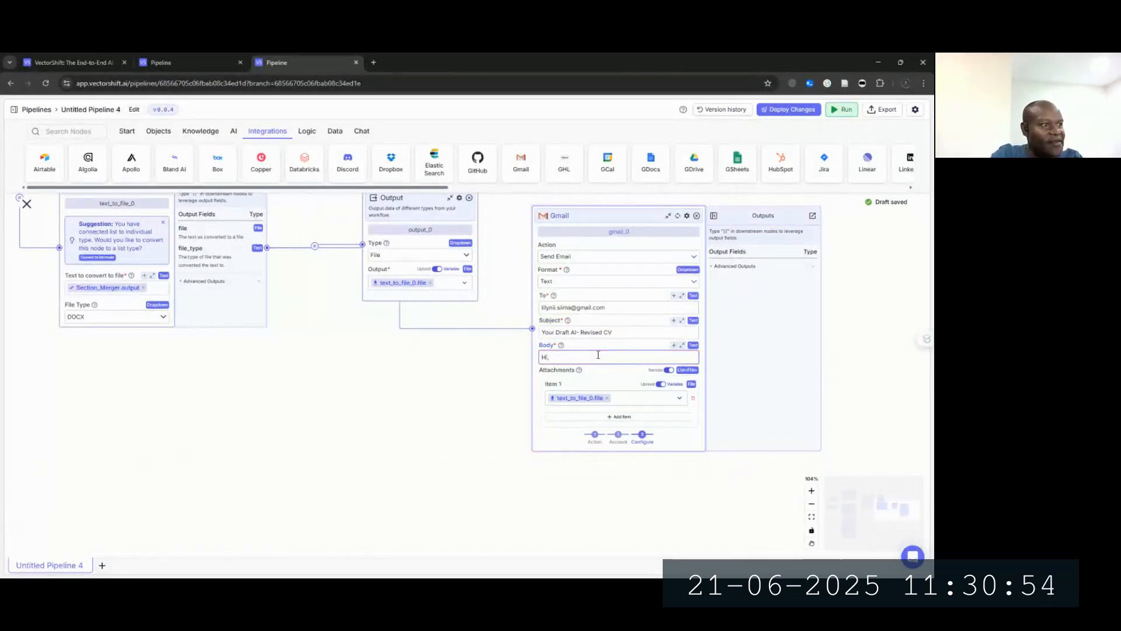
key("Return")
type("Pl")
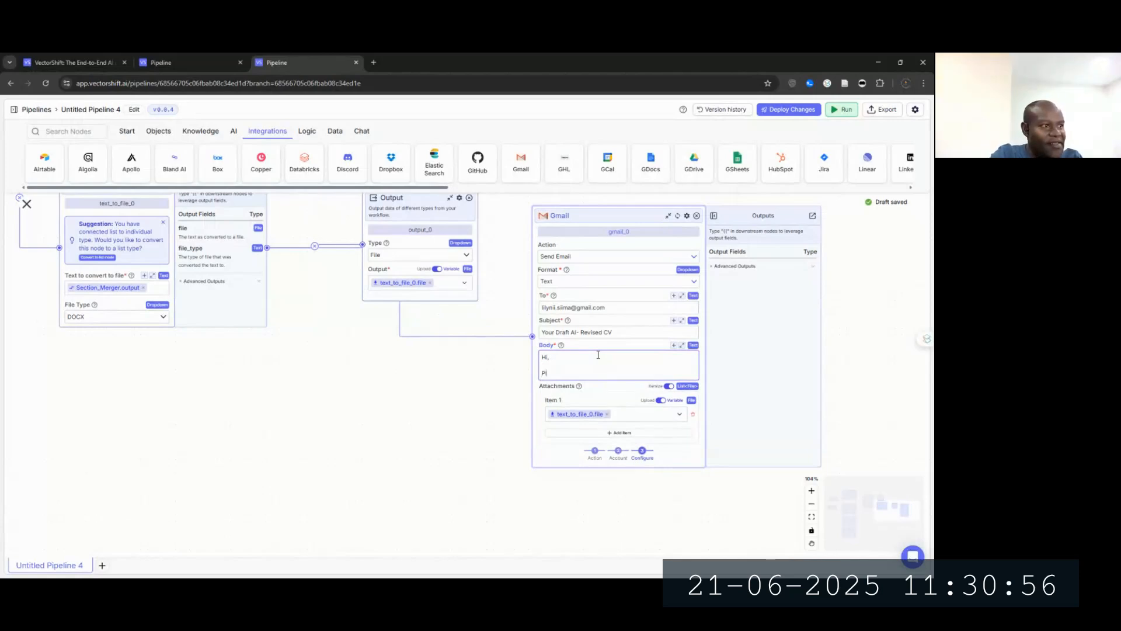
type("ease see atta")
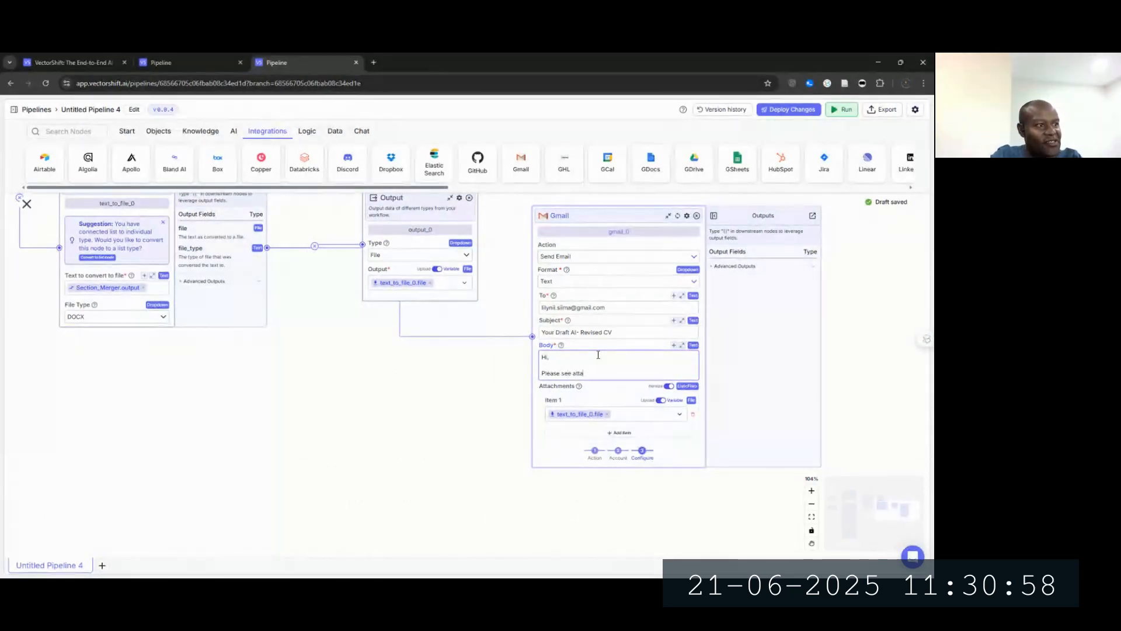
type("ched your ")
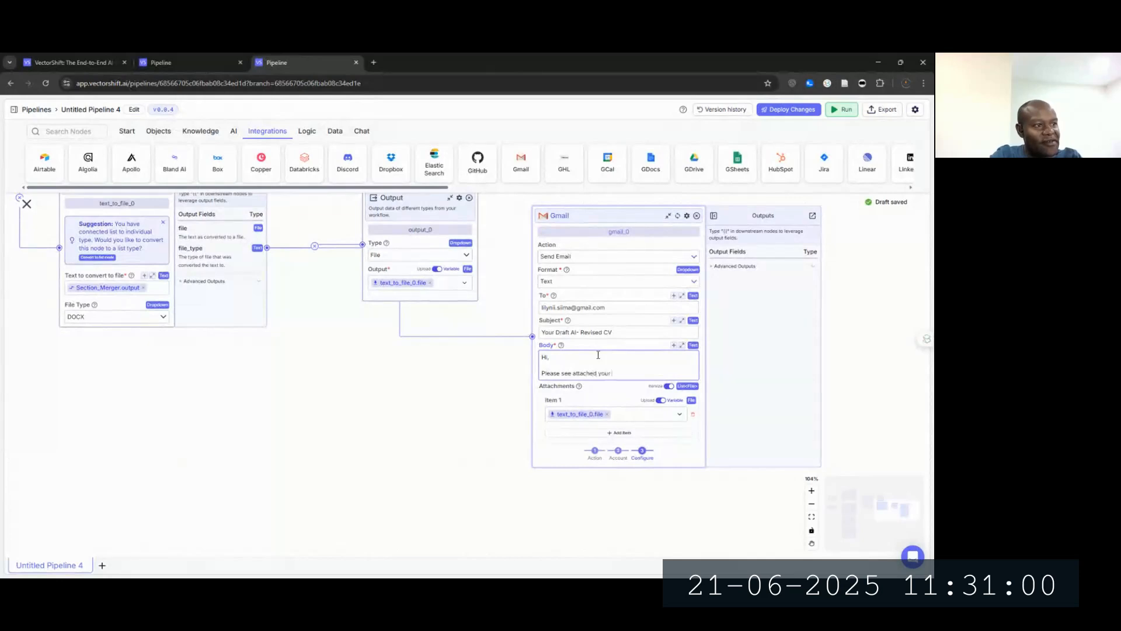
type("AI_")
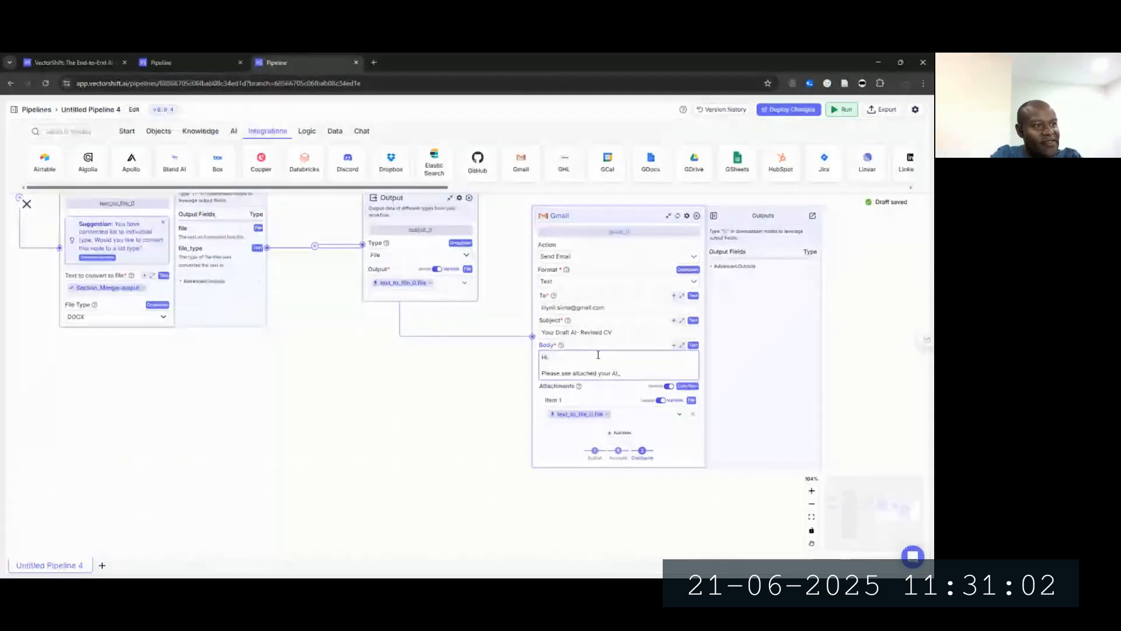
type("Revised CV")
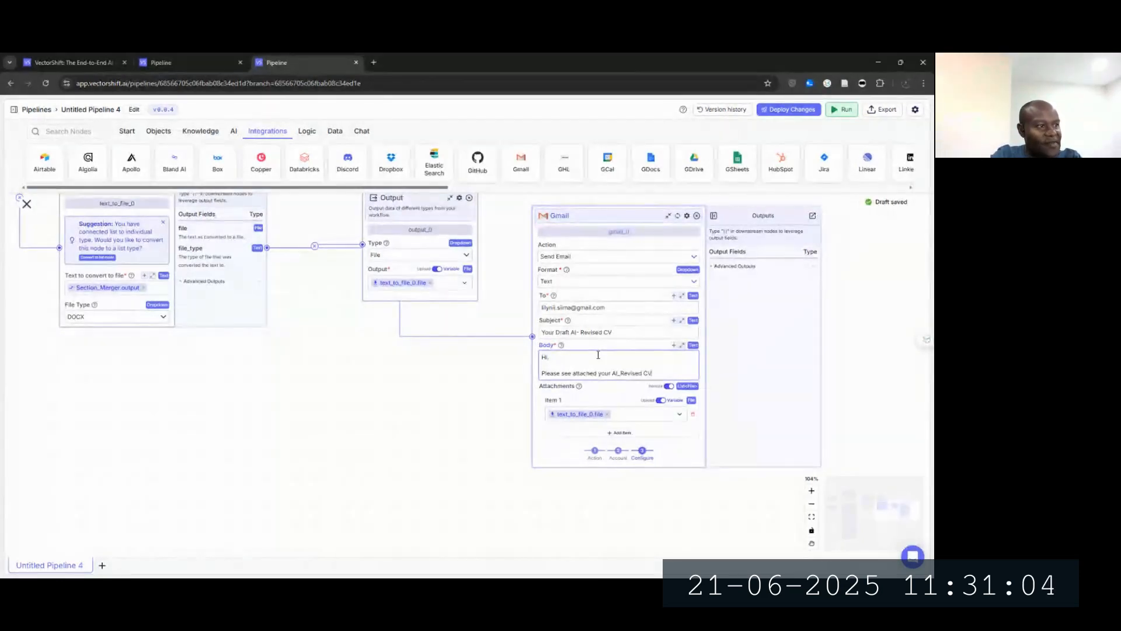
key("Return")
key("Return")
type("Kind Regards,")
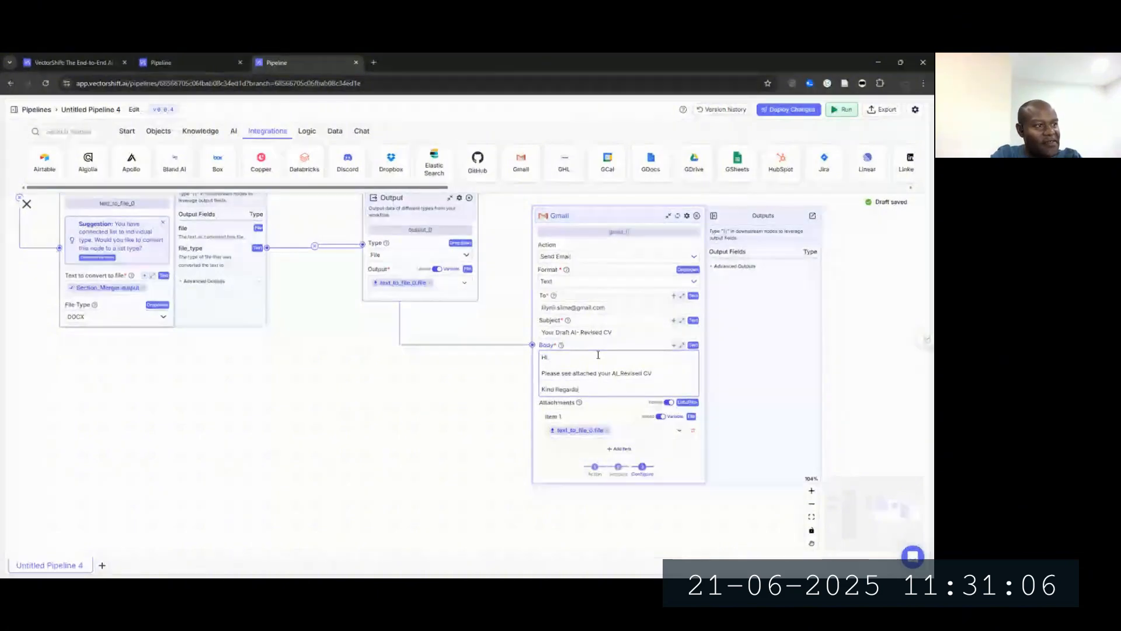
key("Return")
type("Coach Andeh")
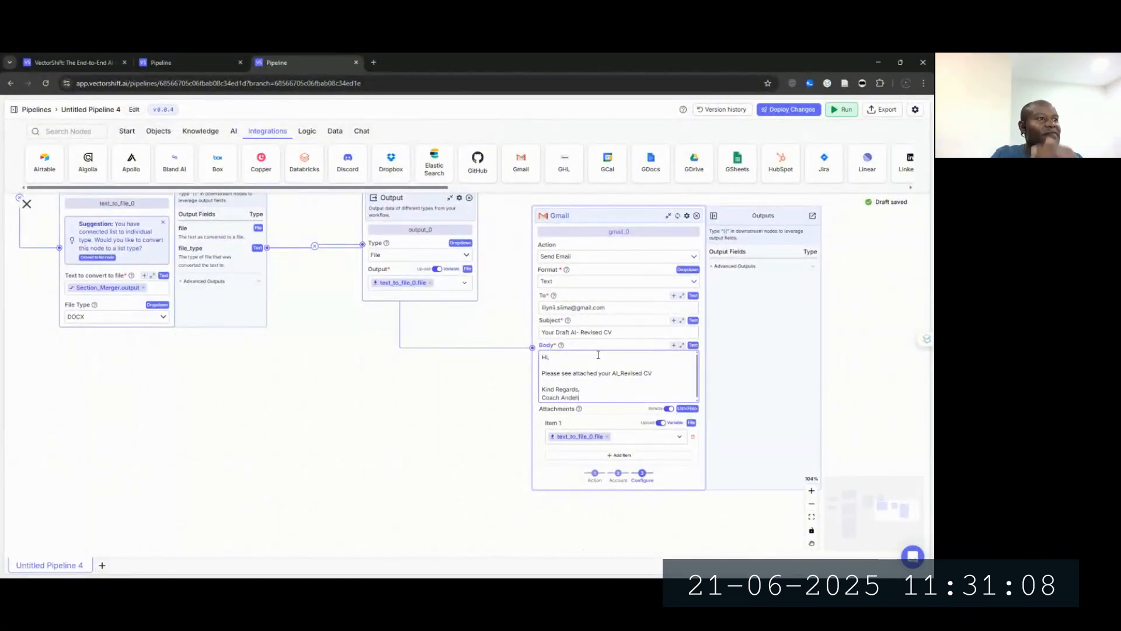
Step: Move the file Output node above the Gmail connection line, and bring the Gmail node closer, just beneath that Output node
left_click_drag(368, 405, 327, 540)
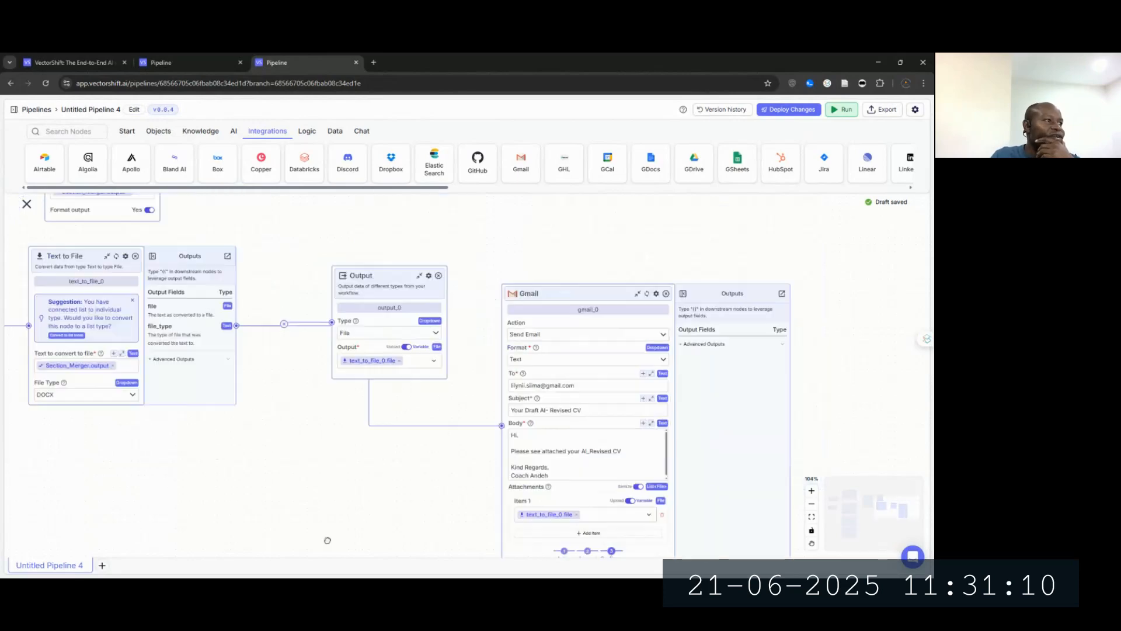
left_click_drag(409, 346, 382, 260)
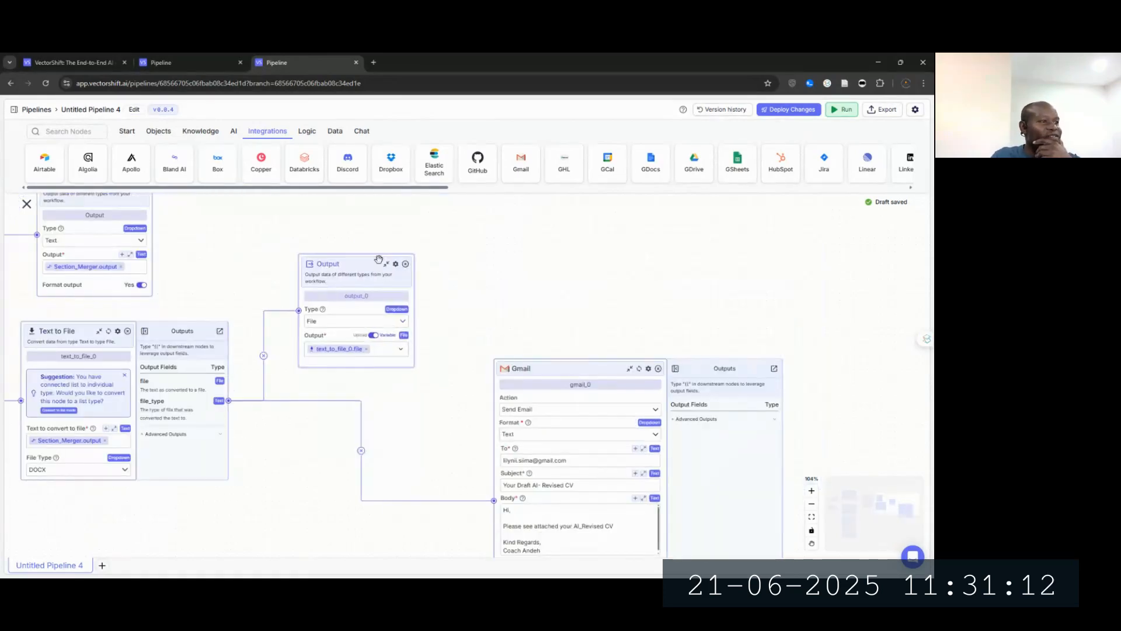
left_click_drag(538, 372, 449, 380)
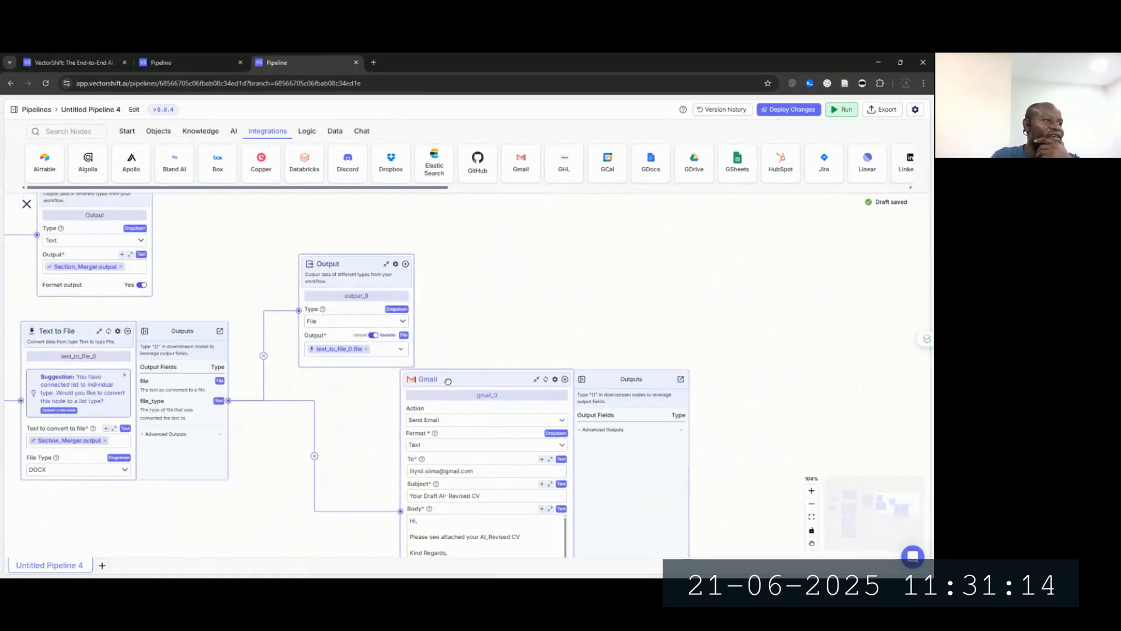
Step: Shift the Text to File node slightly farther from the Merge node and lower beneath the text Output node
left_click_drag(490, 331, 669, 259)
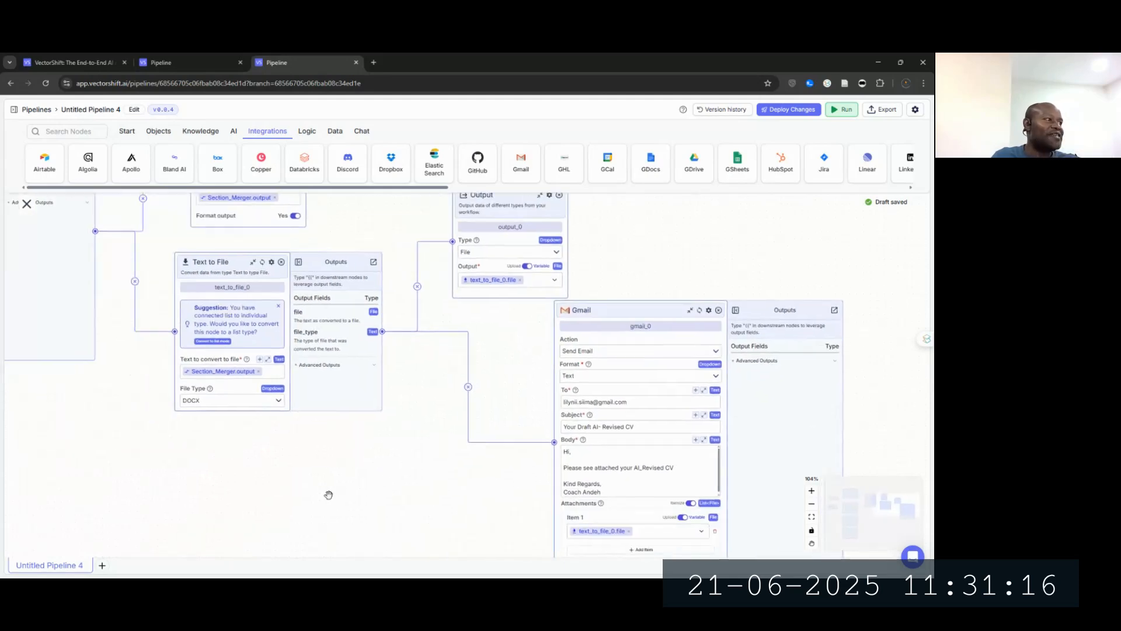
left_click_drag(327, 493, 543, 488)
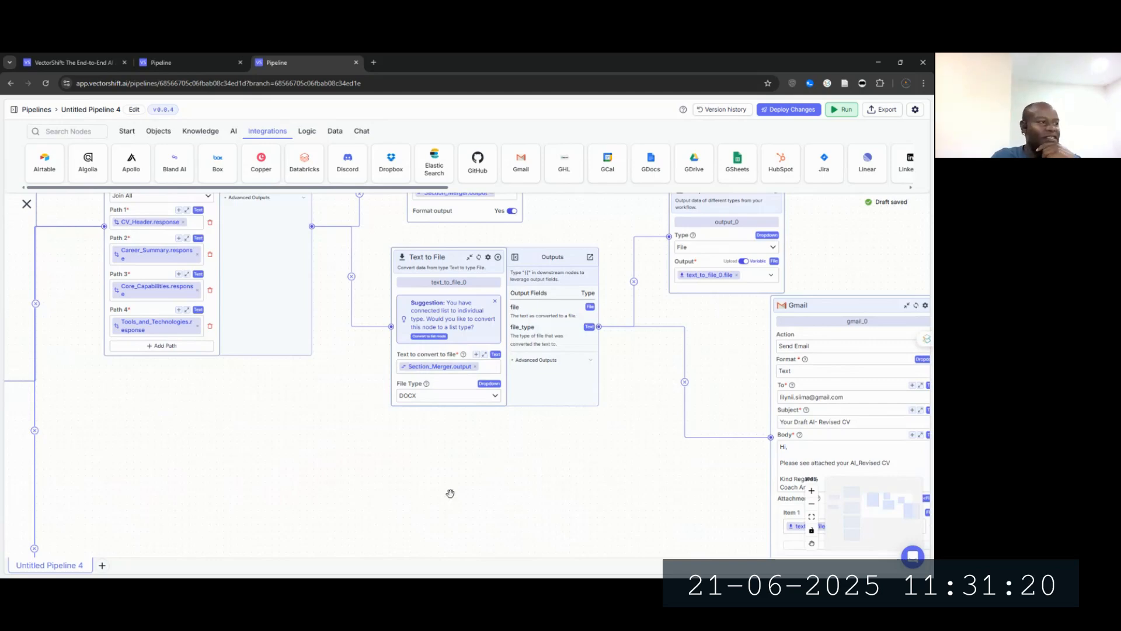
left_click_drag(429, 491, 573, 485)
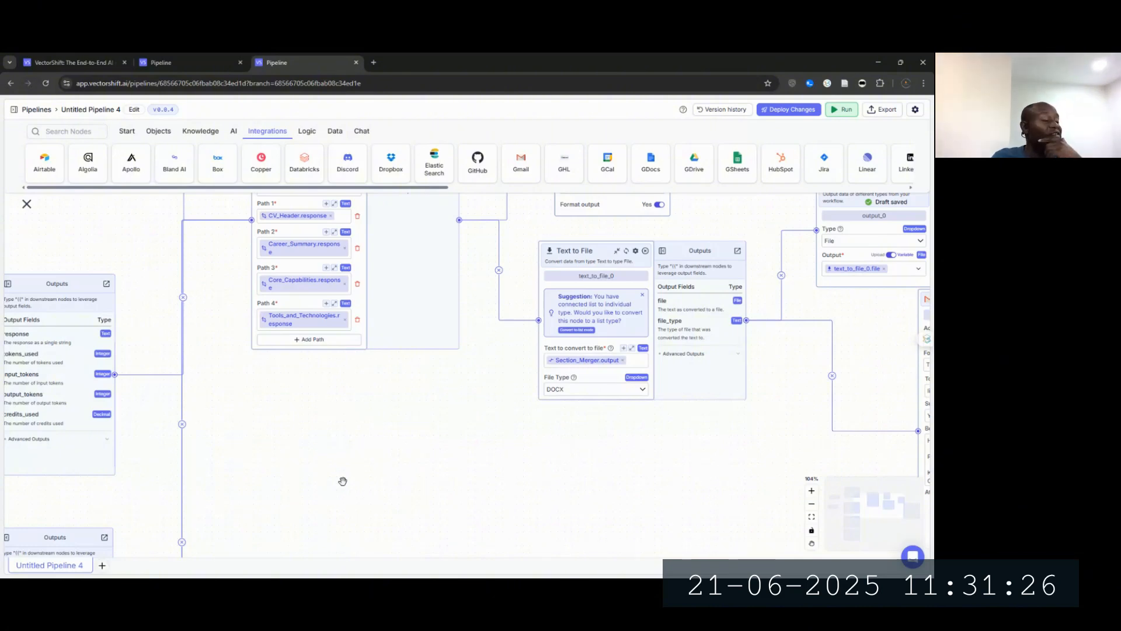
left_click_drag(338, 488, 414, 504)
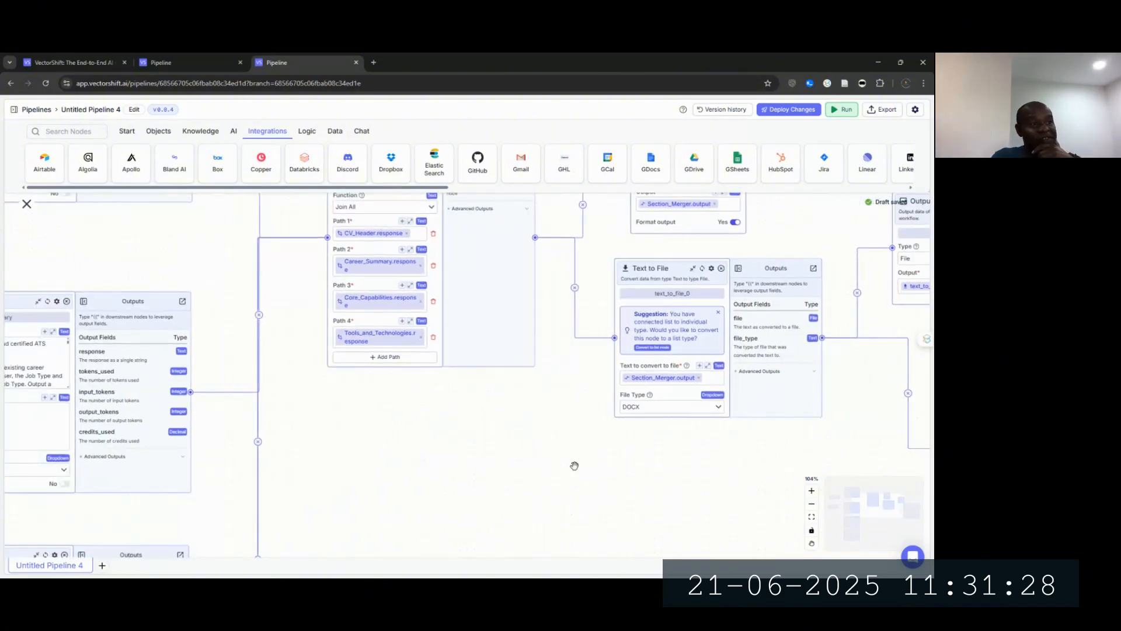
left_click_drag(675, 266, 689, 281)
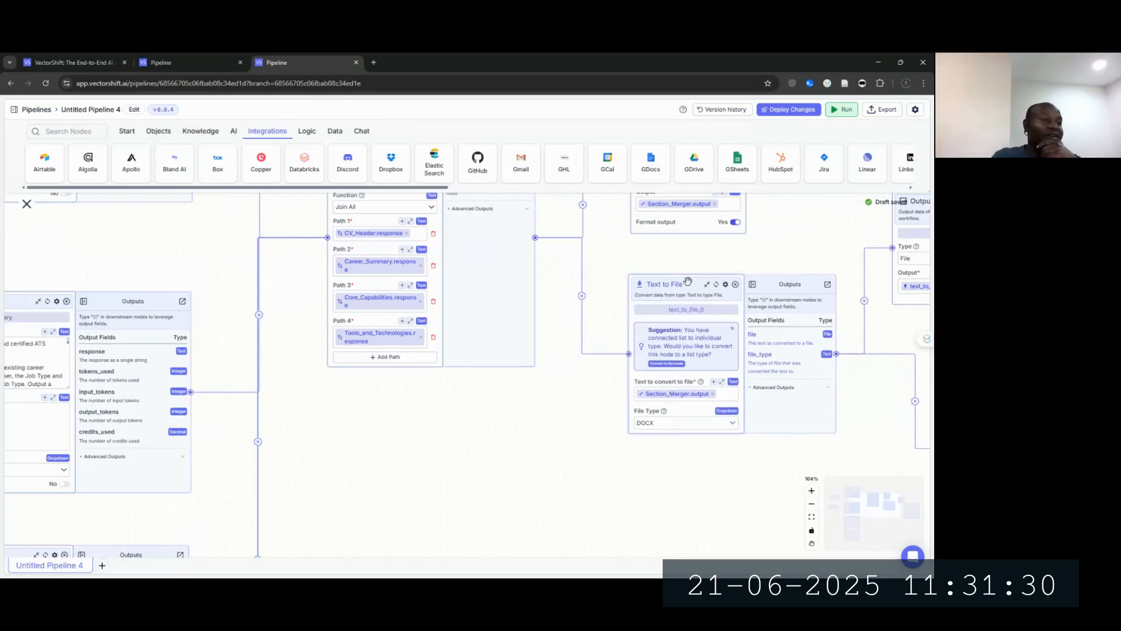
left_click_drag(463, 465, 518, 467)
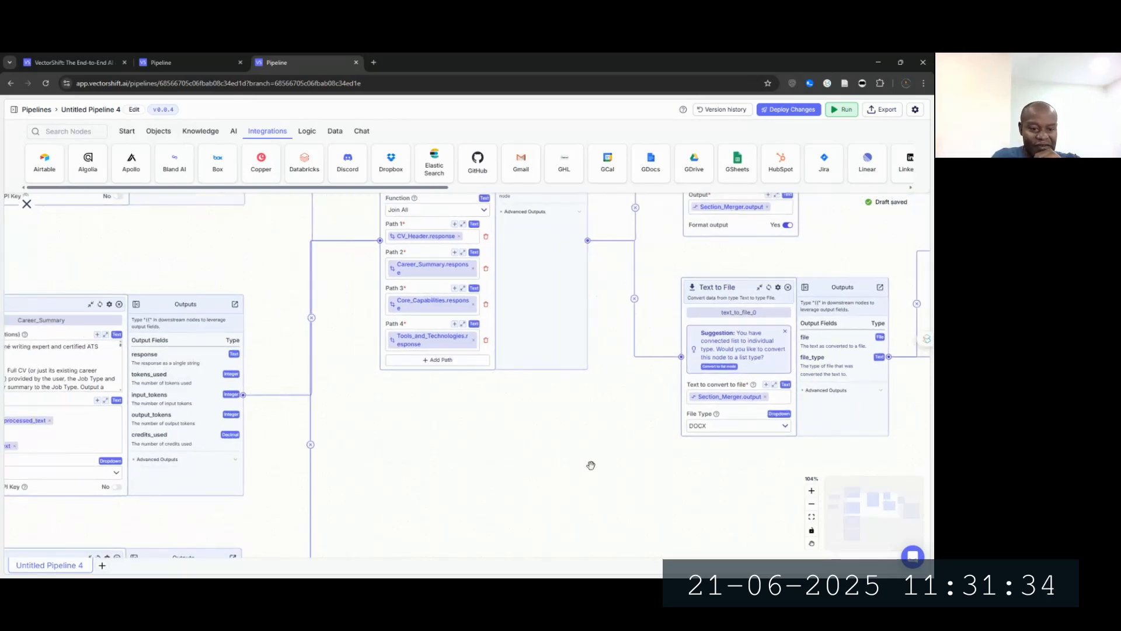
left_click_drag(553, 483, 563, 572)
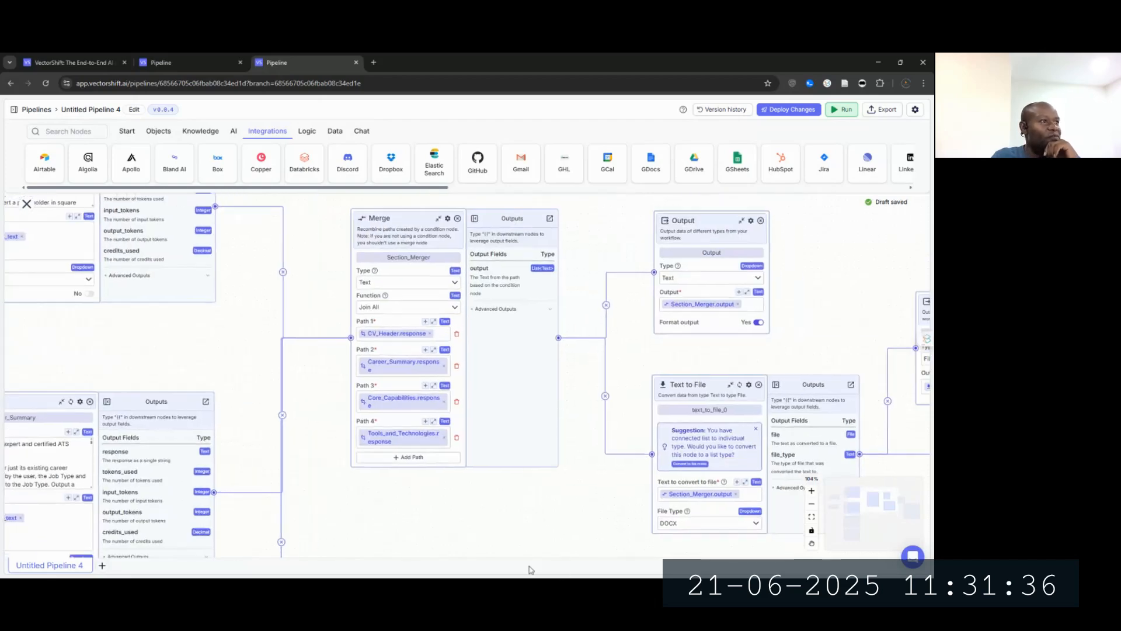
Step: Reload the pipeline in the other open Pipeline tab and deploy its changes as patch version v0.0.5
left_click(195, 64)
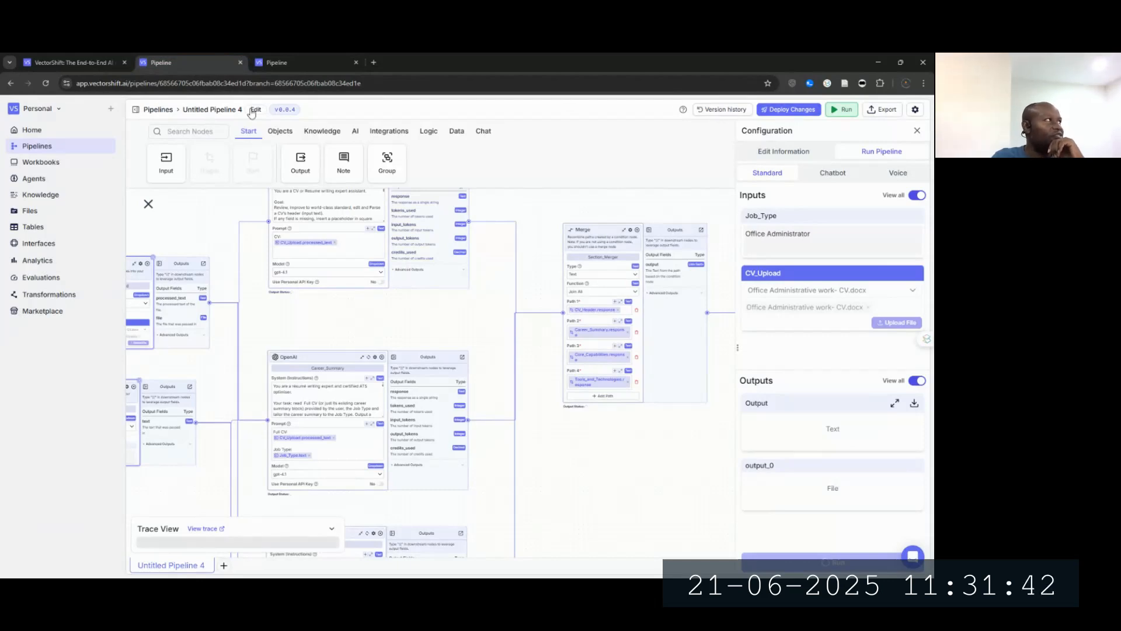
left_click(45, 84)
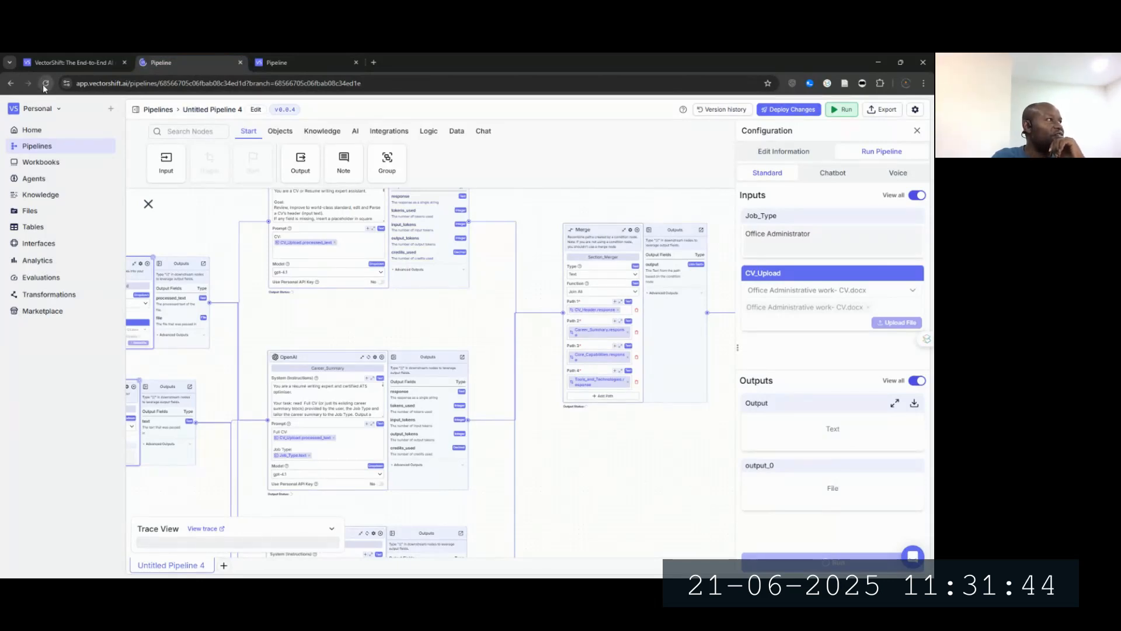
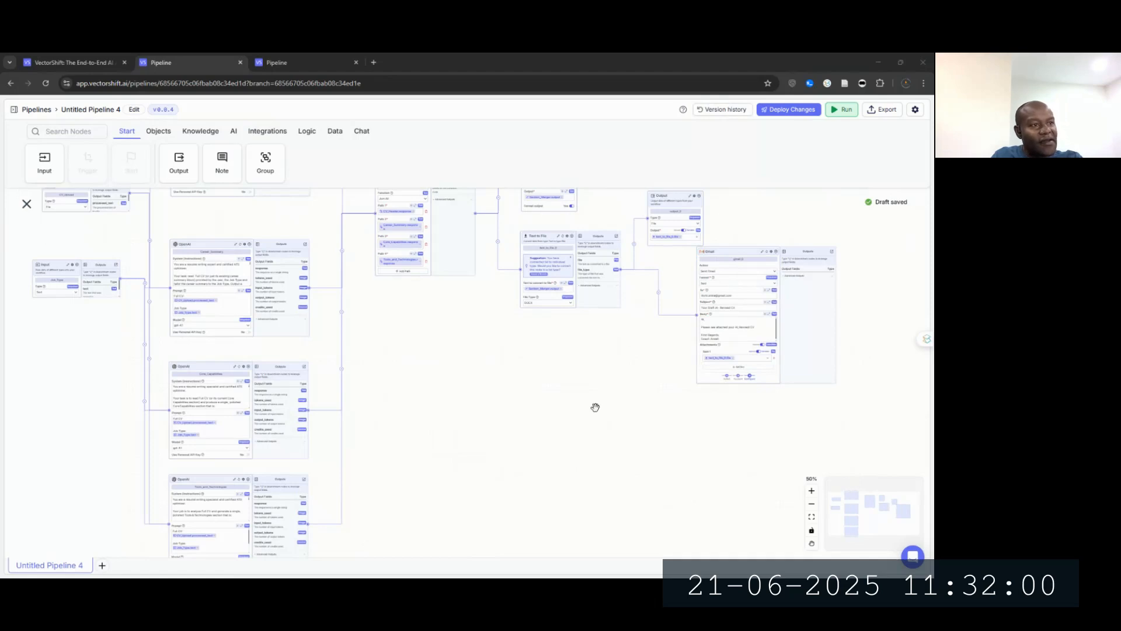
left_click_drag(596, 405, 416, 463)
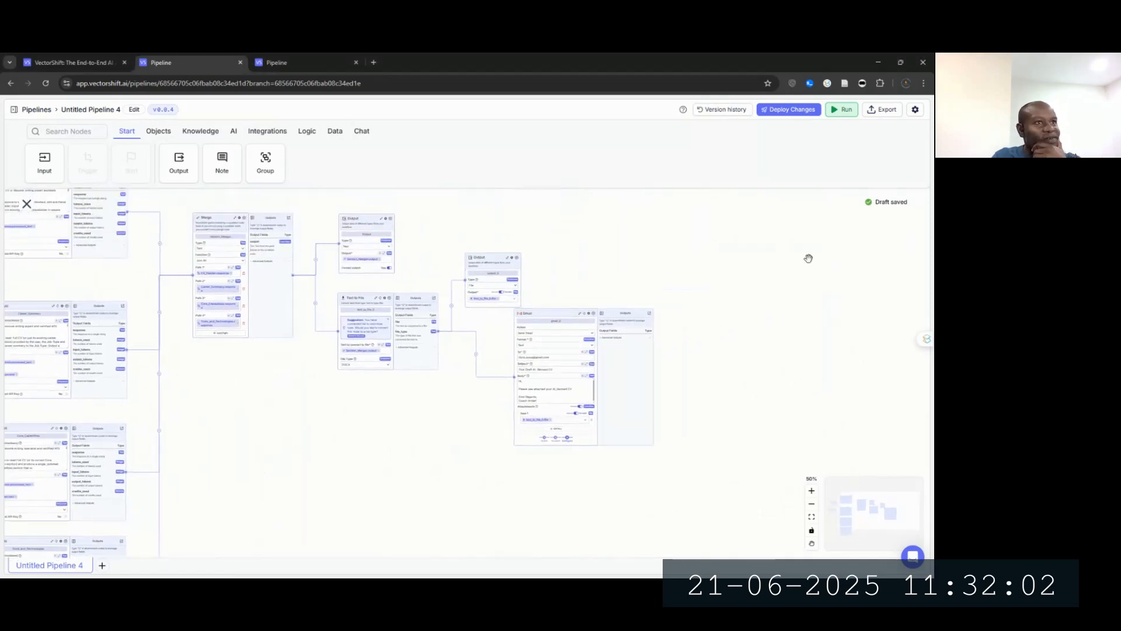
left_click(799, 109)
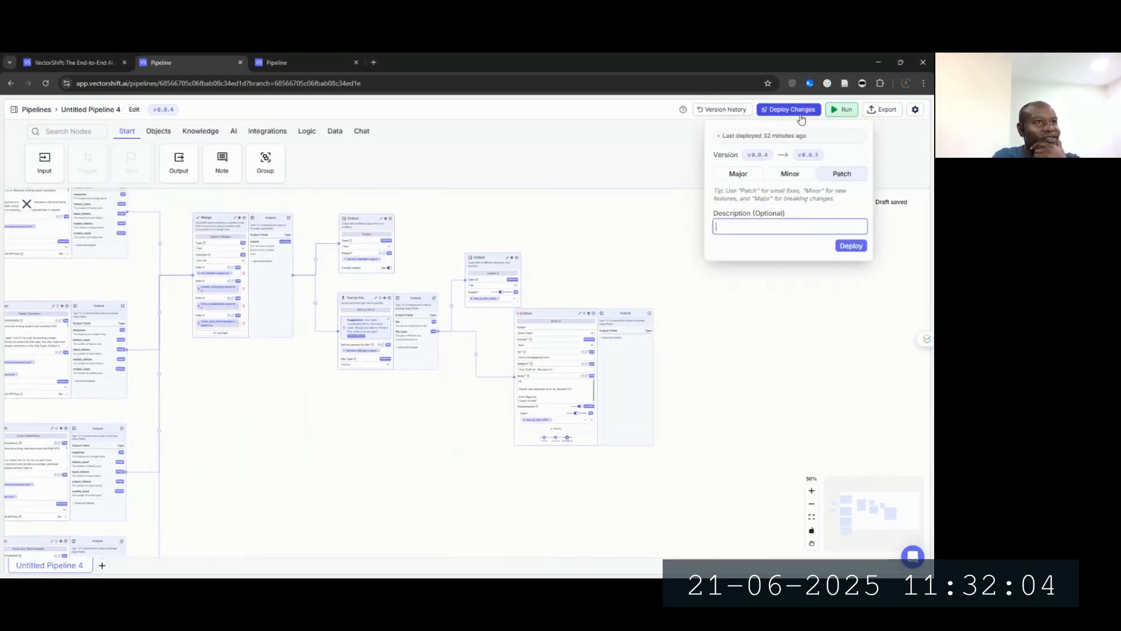
left_click(852, 245)
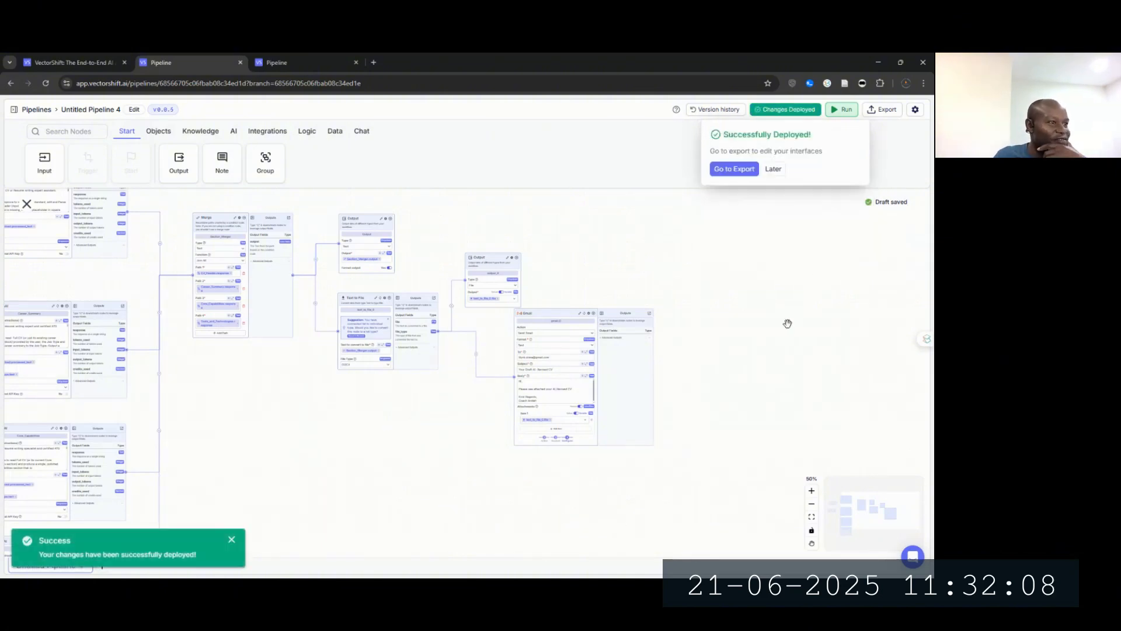
Step: Run the pipeline with Job_Type "Office Administrator" and the file "Office Administrative work- CV" from Downloads uploaded as CV_Upload
left_click_drag(788, 320, 668, 370)
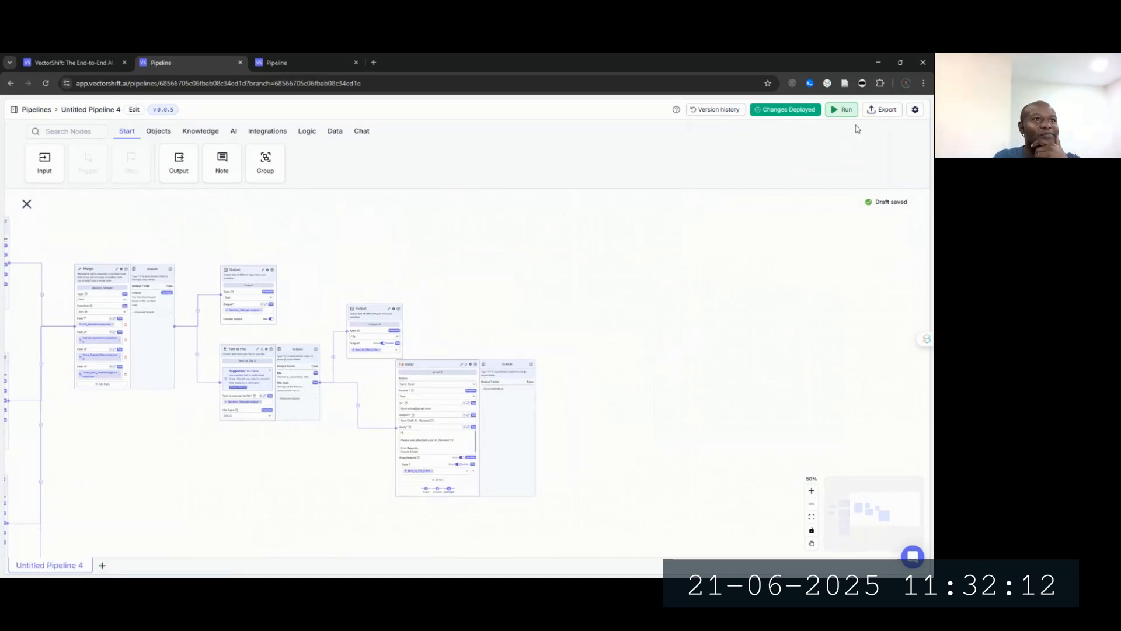
left_click(843, 109)
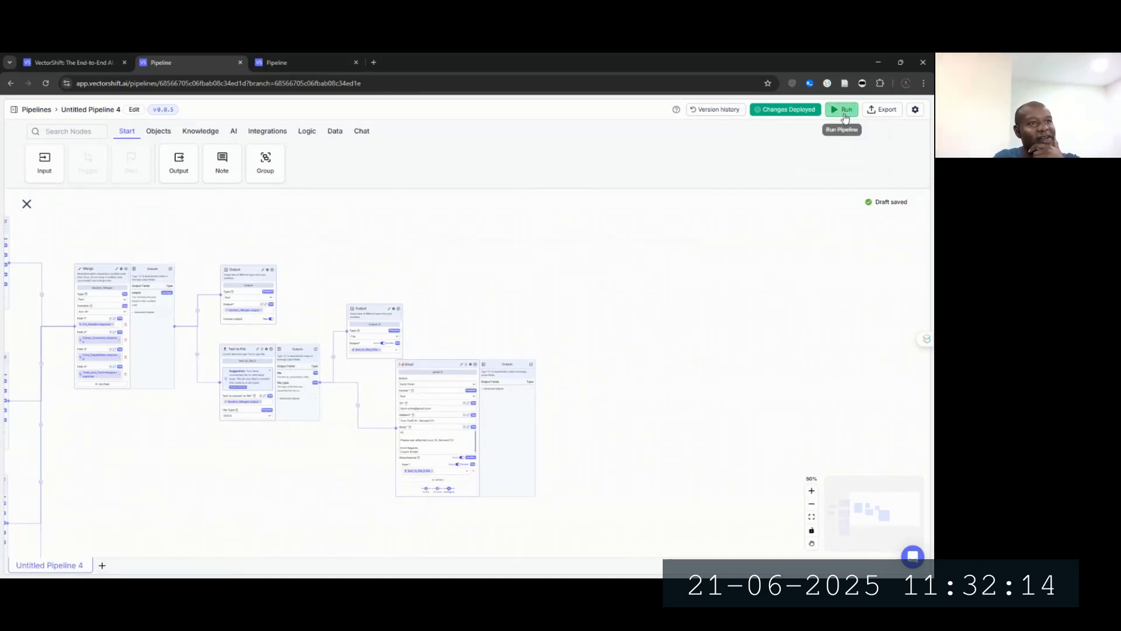
left_click(797, 233)
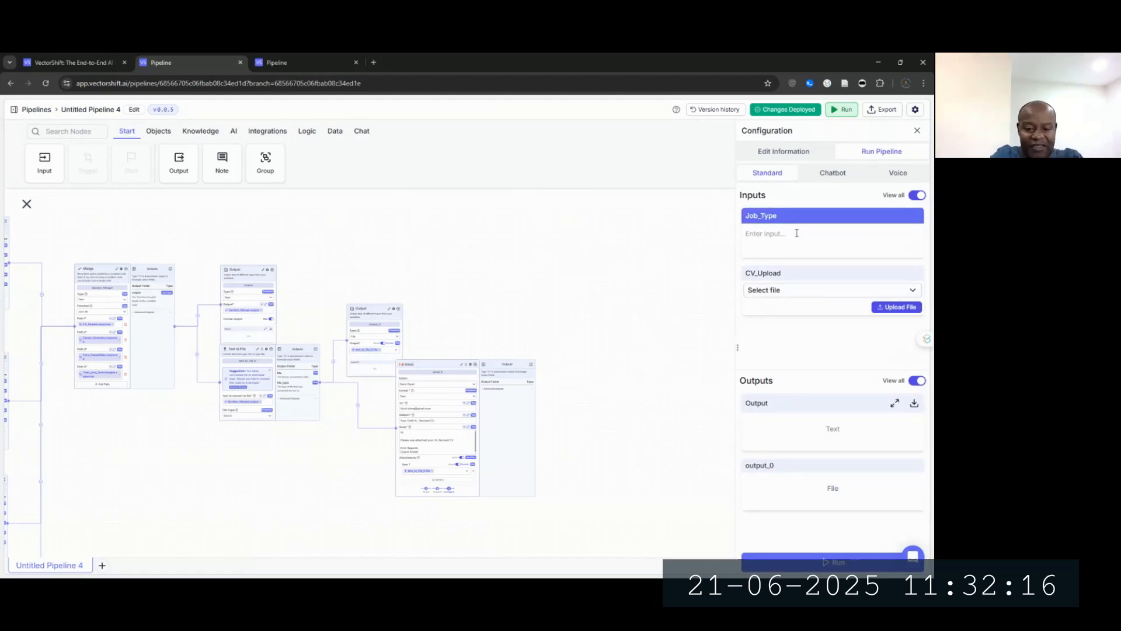
type("Office Administrator")
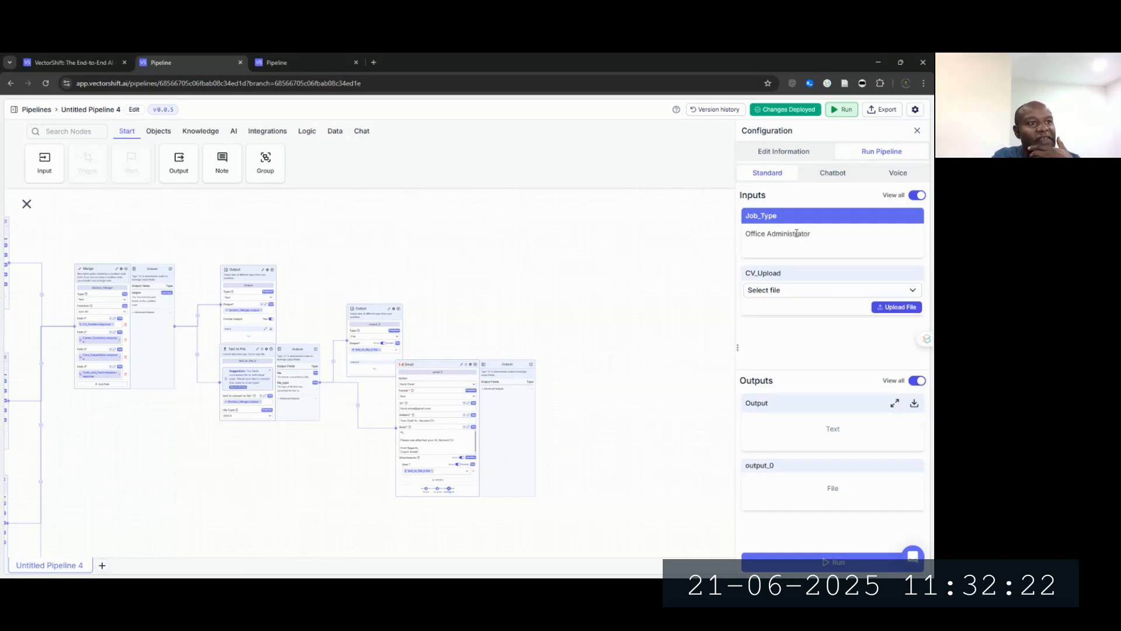
left_click(898, 308)
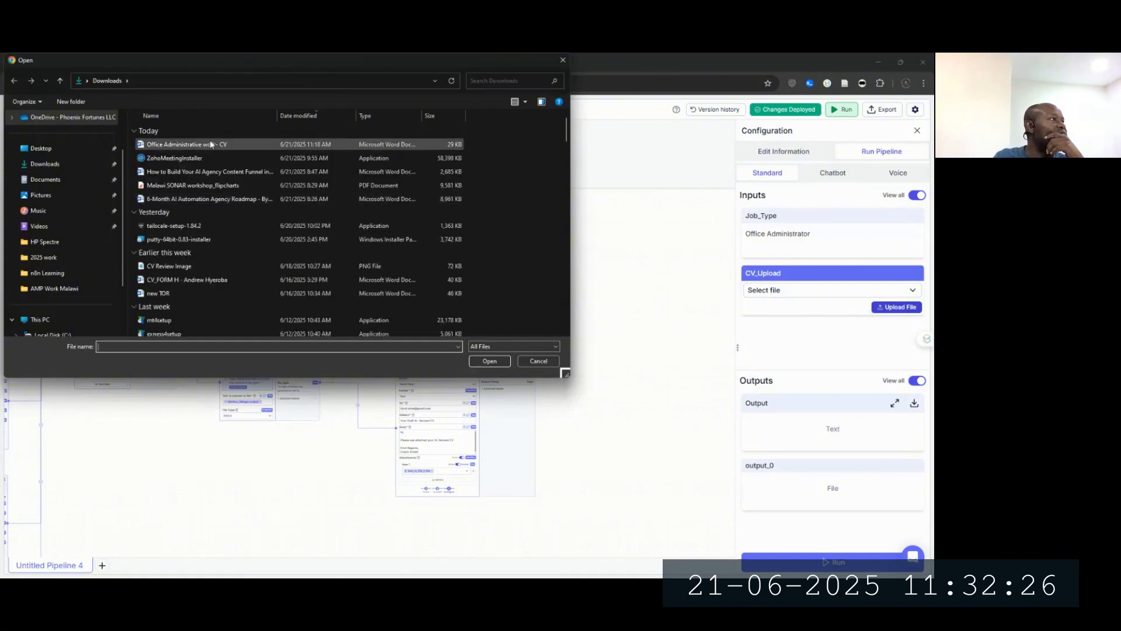
left_click(212, 145)
left_click(472, 359)
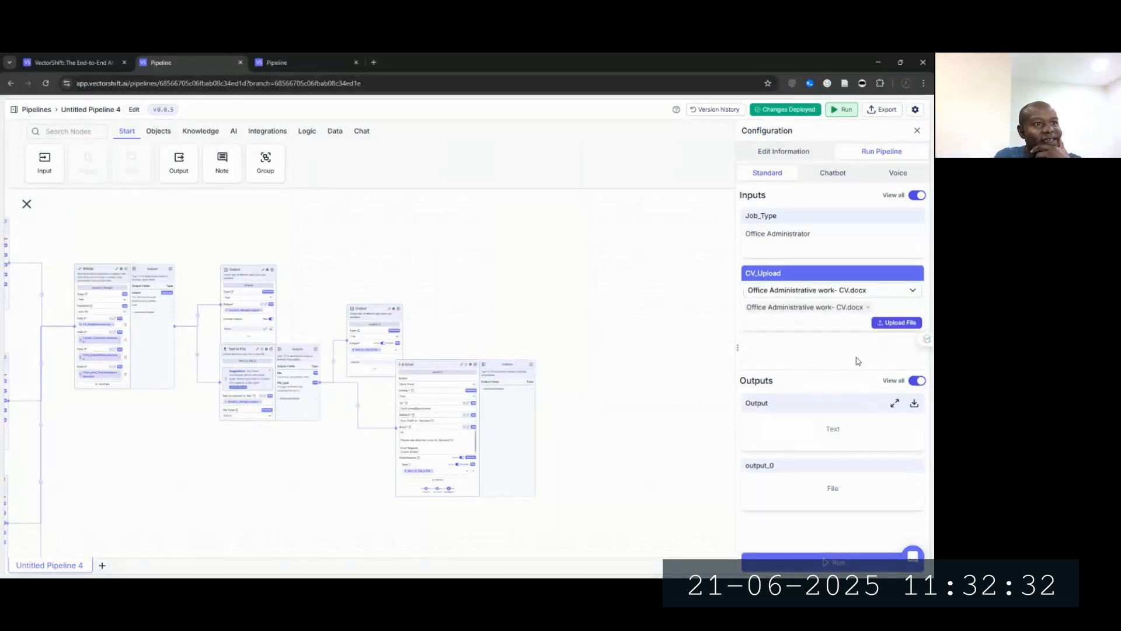
left_click(852, 569)
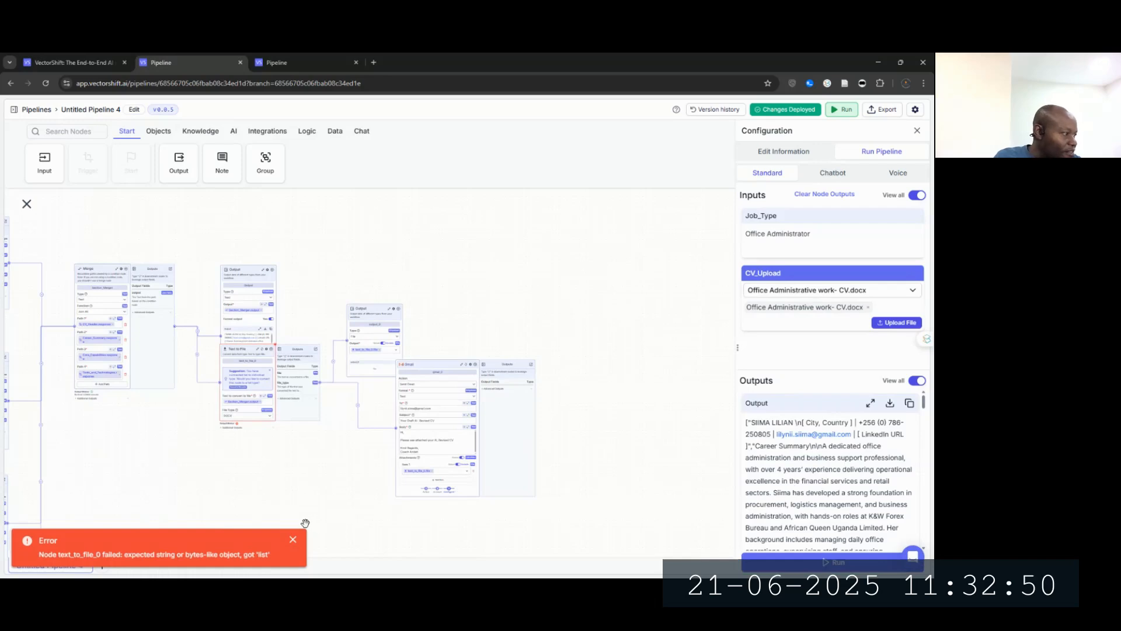
Step: Dismiss the run notification and read through the generated CV text in the run's Output result
left_click(294, 537)
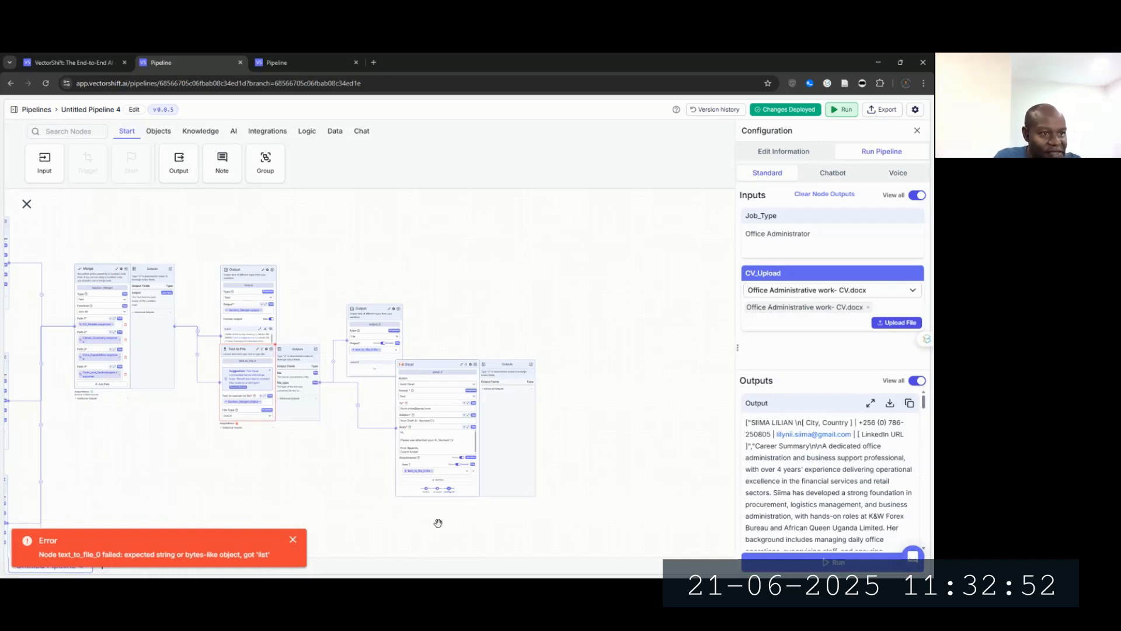
scroll(856, 499, "down", 10)
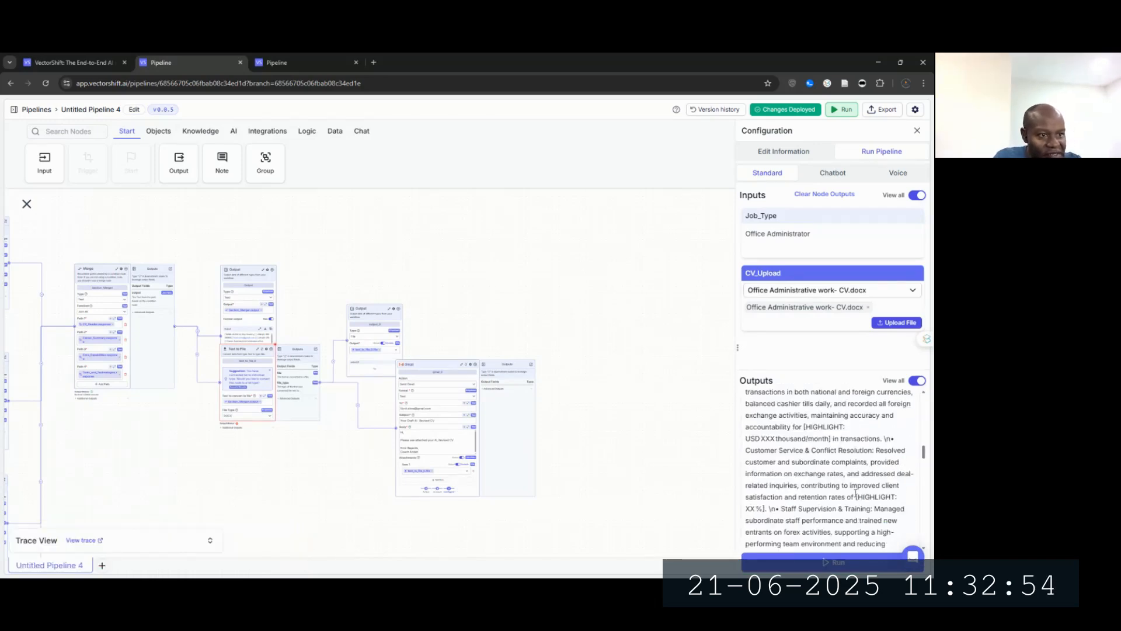
scroll(855, 493, "down", 6)
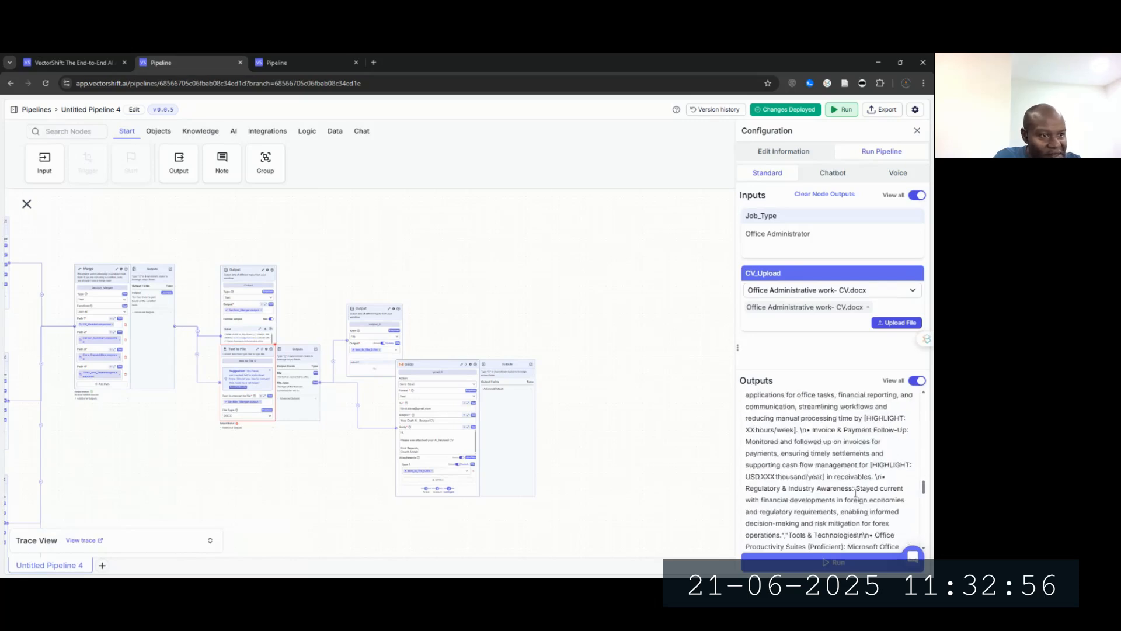
scroll(856, 495, "down", 3)
scroll(857, 490, "up", 5)
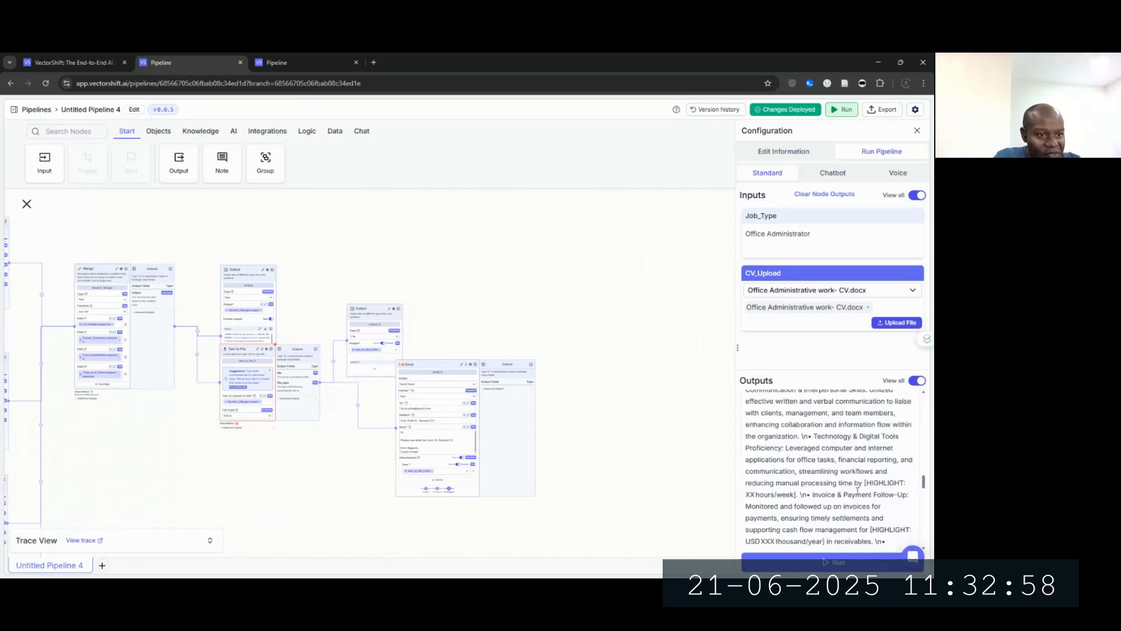
Step: Copy the full generated CV text from the run's Output result
scroll(857, 489, "up", 15)
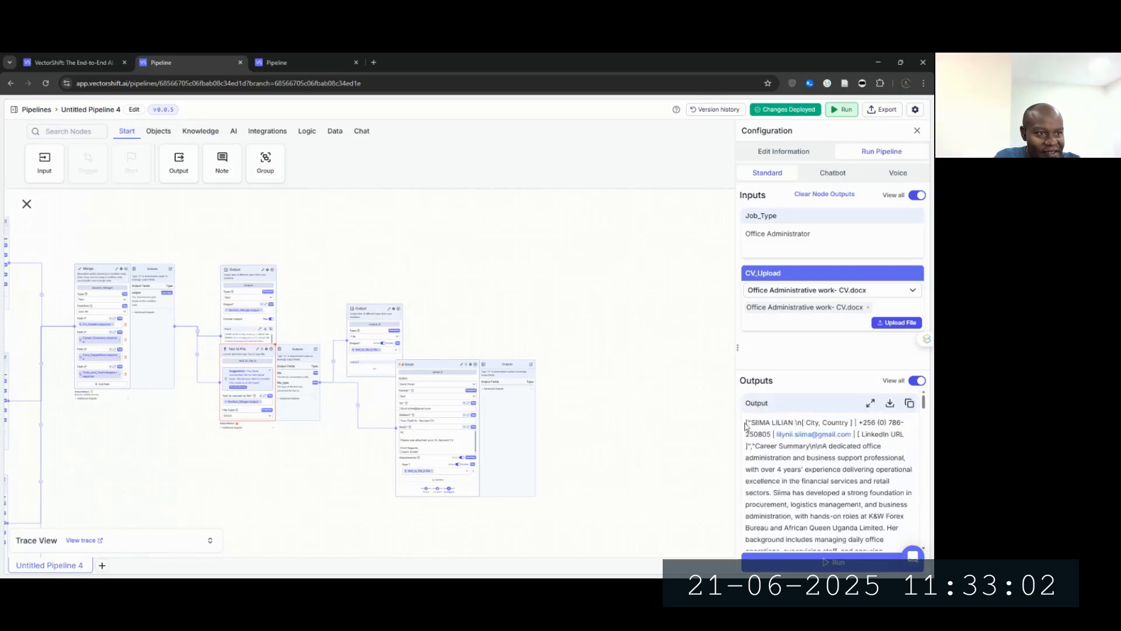
left_click_drag(748, 422, 820, 473)
right_click(793, 402)
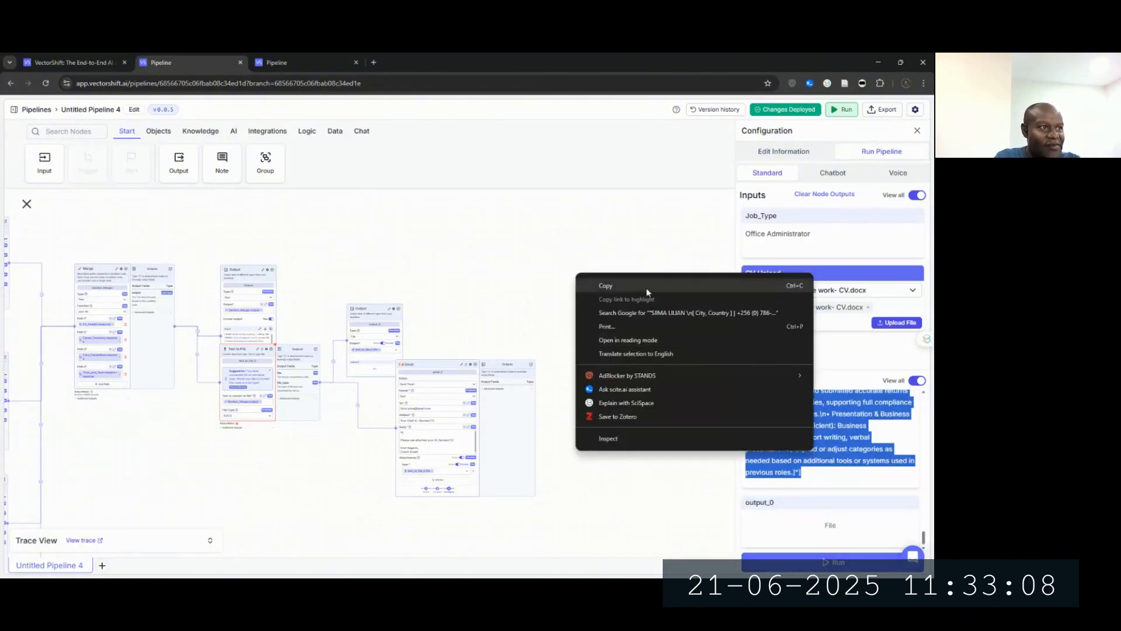
left_click(622, 281)
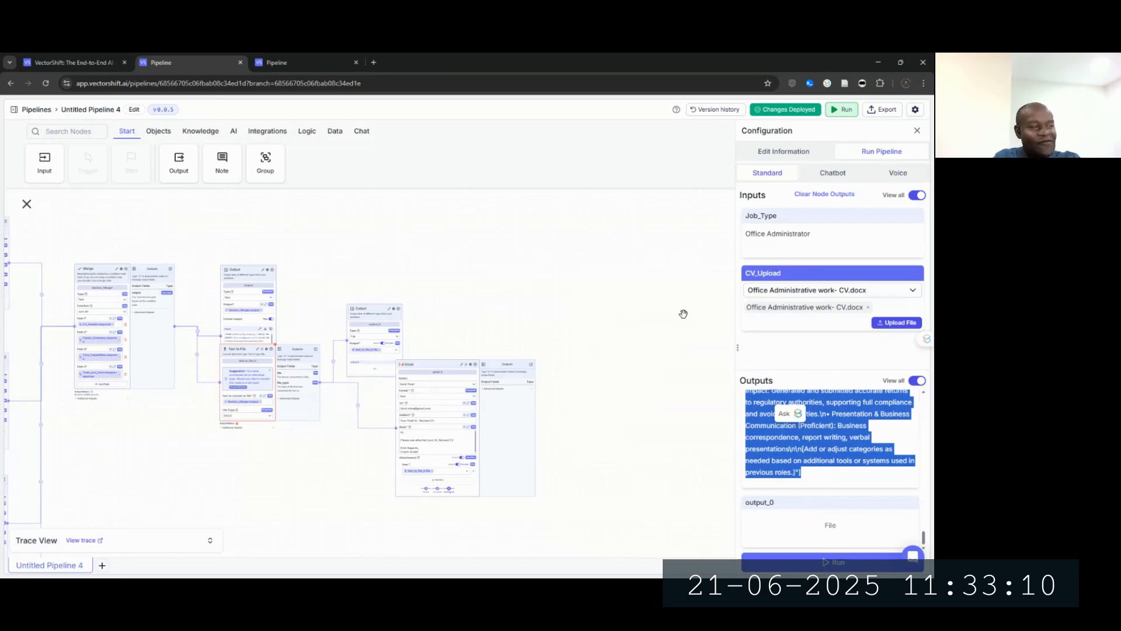
Step: Switch to the original CV in Word and split its window into two panes
key("alt+Tab")
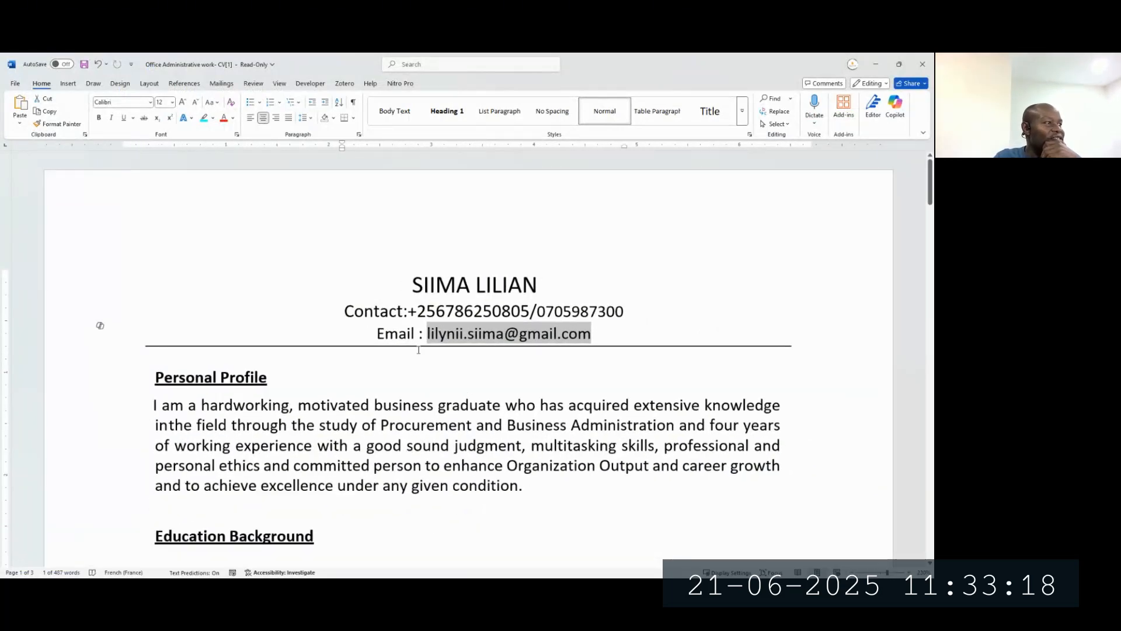
scroll(400, 409, "down", 3)
scroll(400, 409, "up", 1)
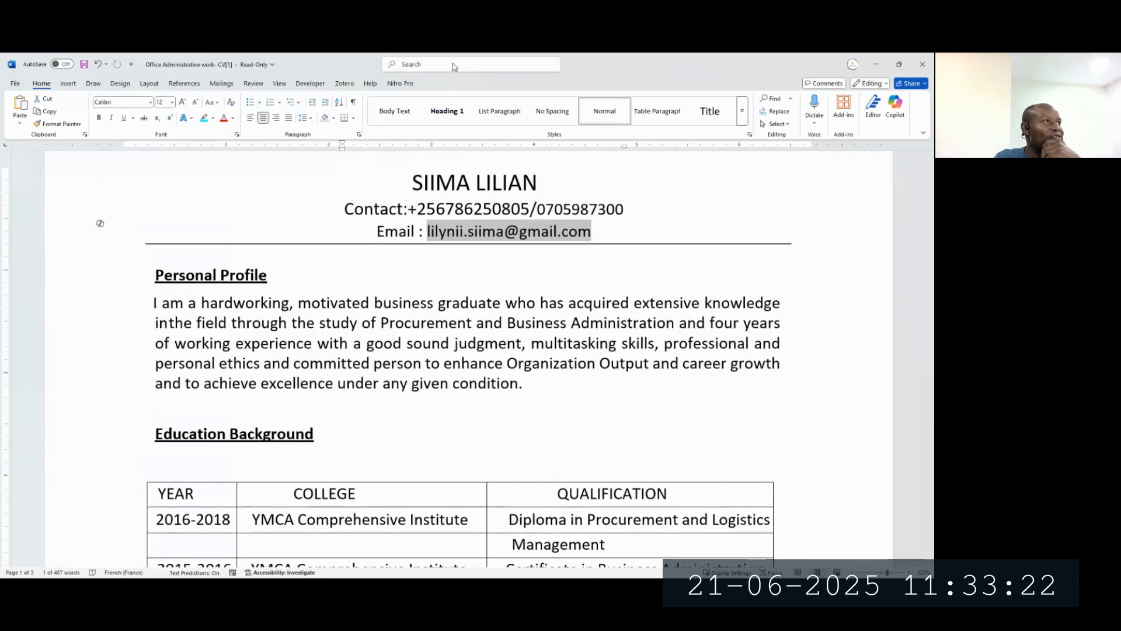
left_click(453, 63)
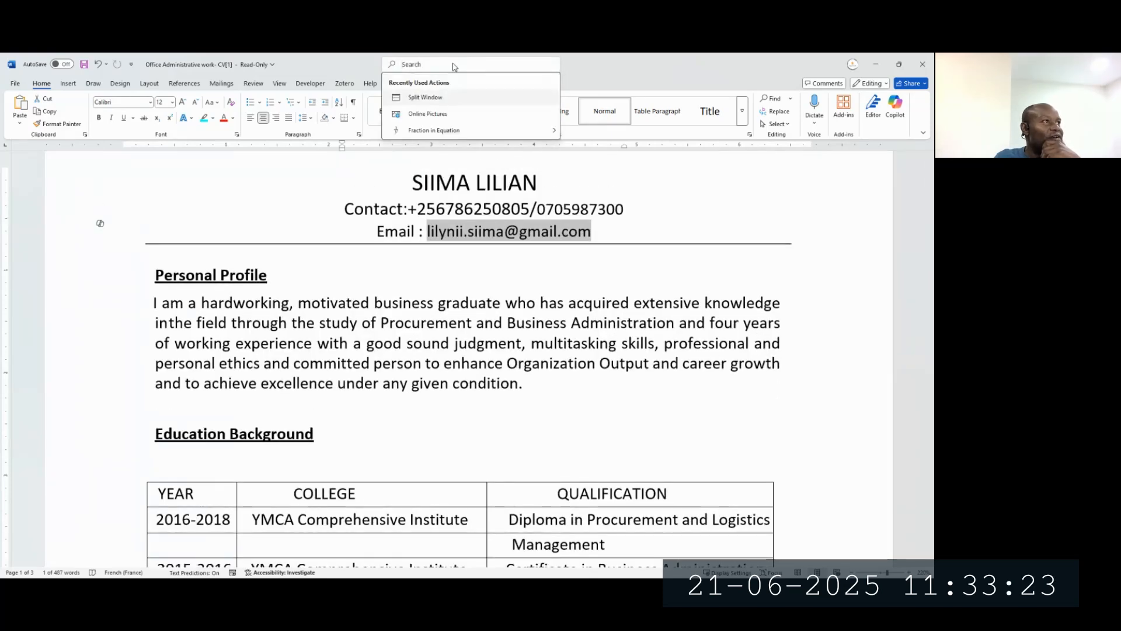
left_click(445, 96)
Step: Insert a page break after the references at the end of the CV and paste the copied text on the new page
scroll(484, 464, "down", 5)
scroll(491, 464, "down", 15)
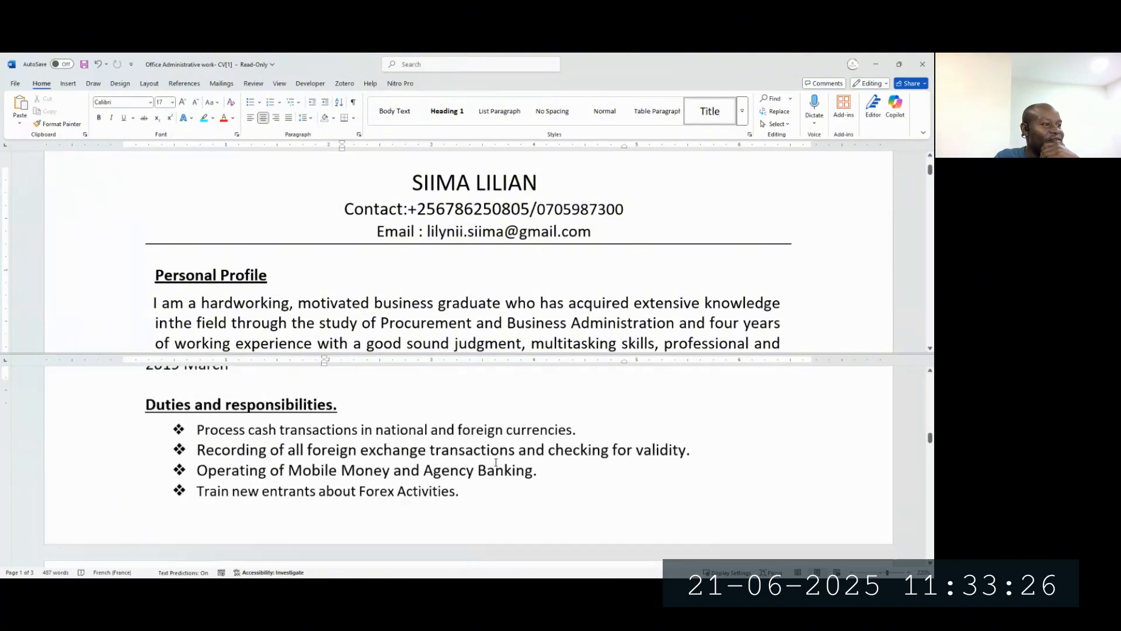
scroll(498, 459, "down", 3)
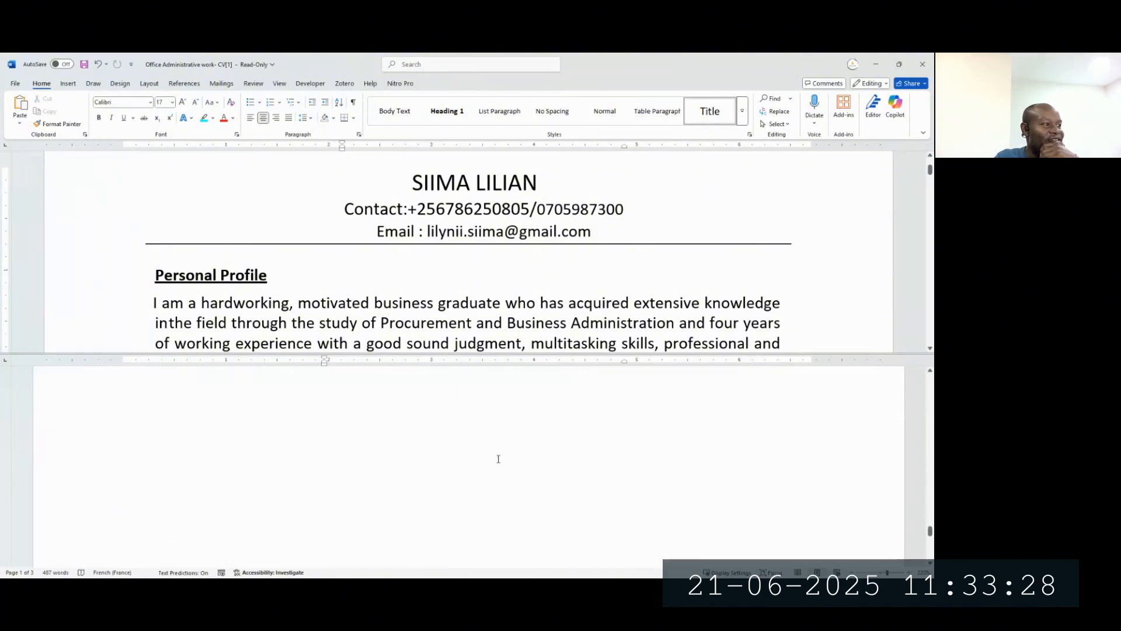
scroll(498, 458, "up", 3)
scroll(499, 456, "down", 6)
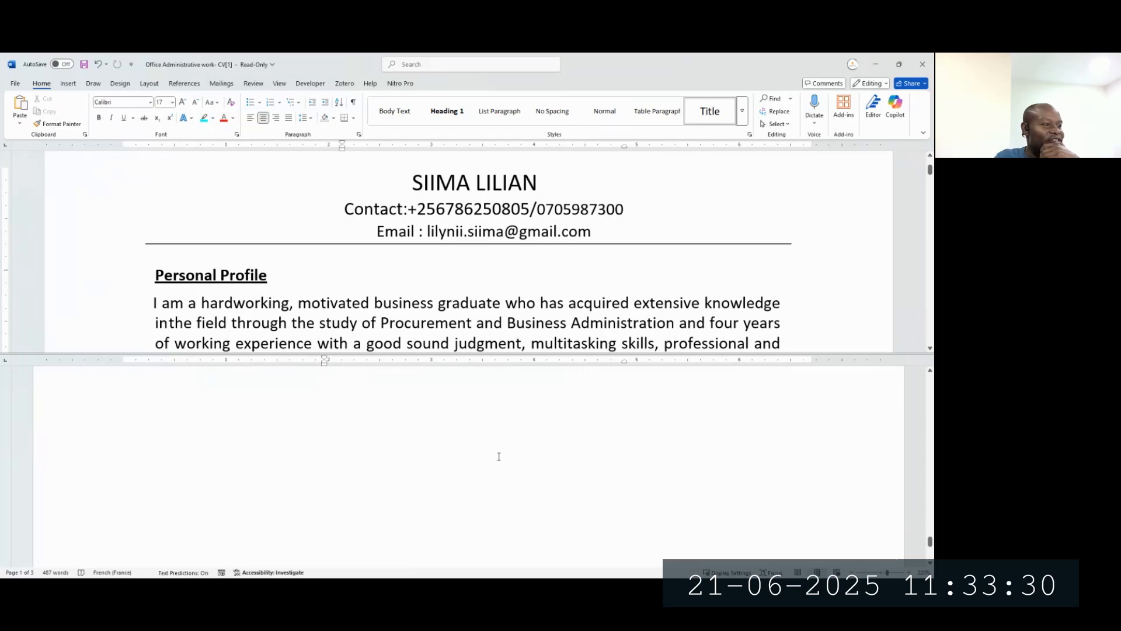
scroll(498, 454, "up", 5)
scroll(499, 453, "up", 6)
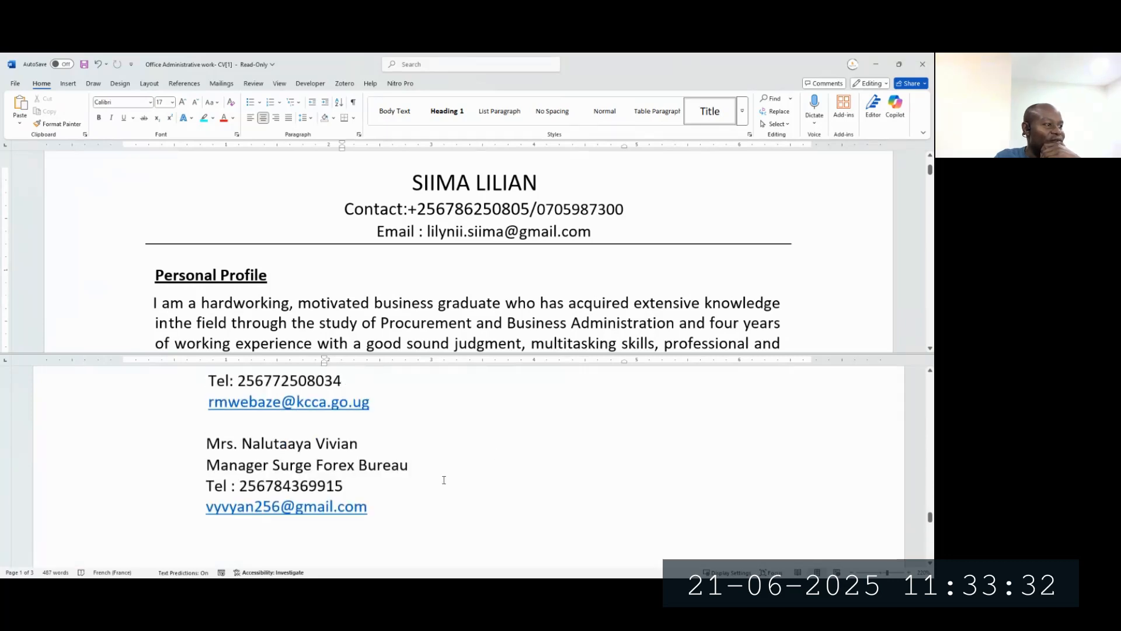
scroll(445, 478, "down", 5)
left_click(423, 423)
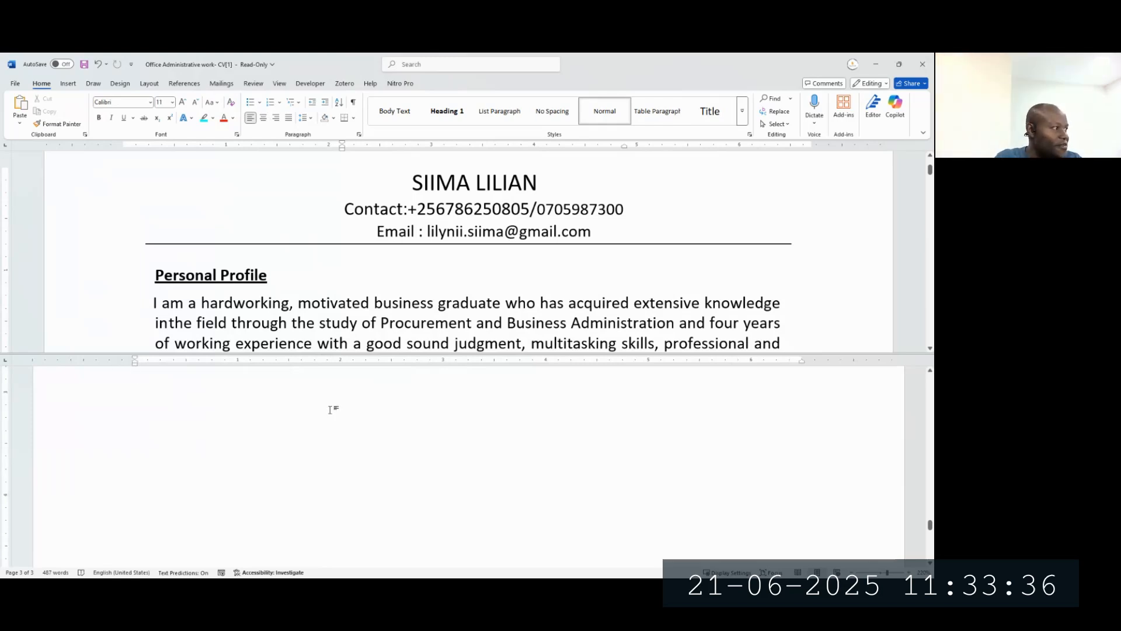
scroll(332, 409, "up", 1)
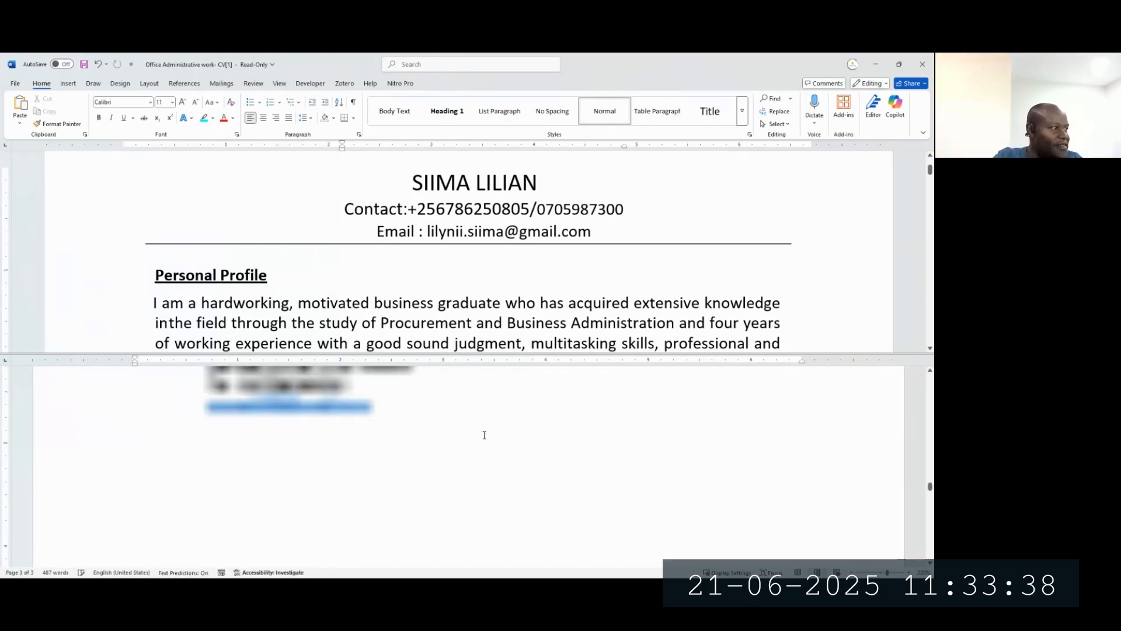
key("ctrl+Return")
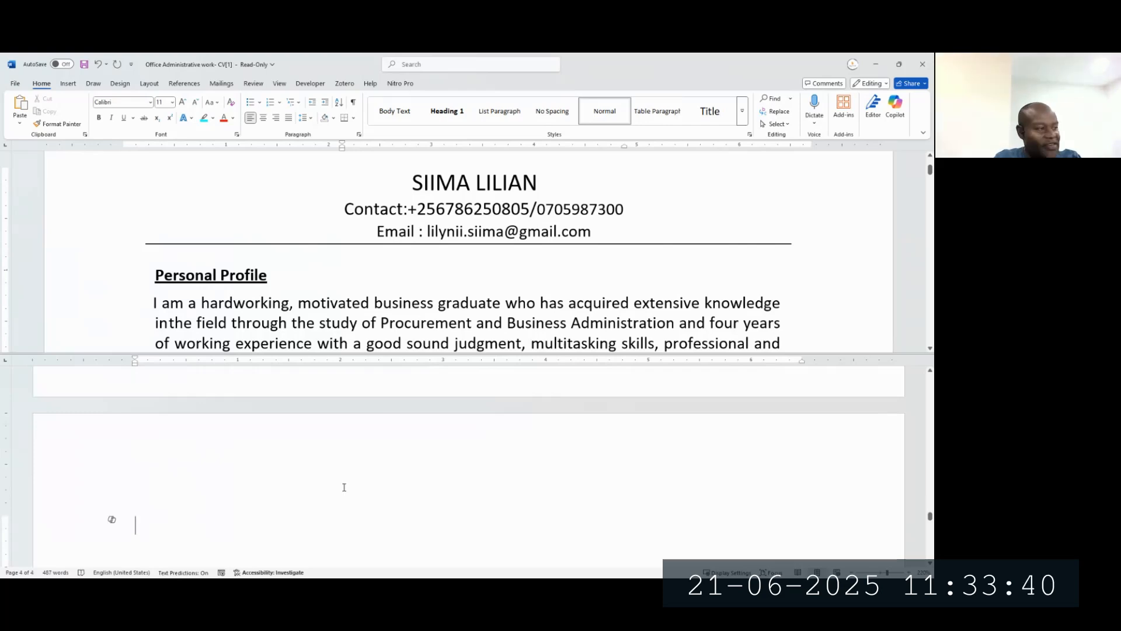
key("ctrl+v")
Step: Put the candidate's name on its own line at the start of the pasted text, deleting the literal "\n" after it
scroll(471, 459, "up", 10)
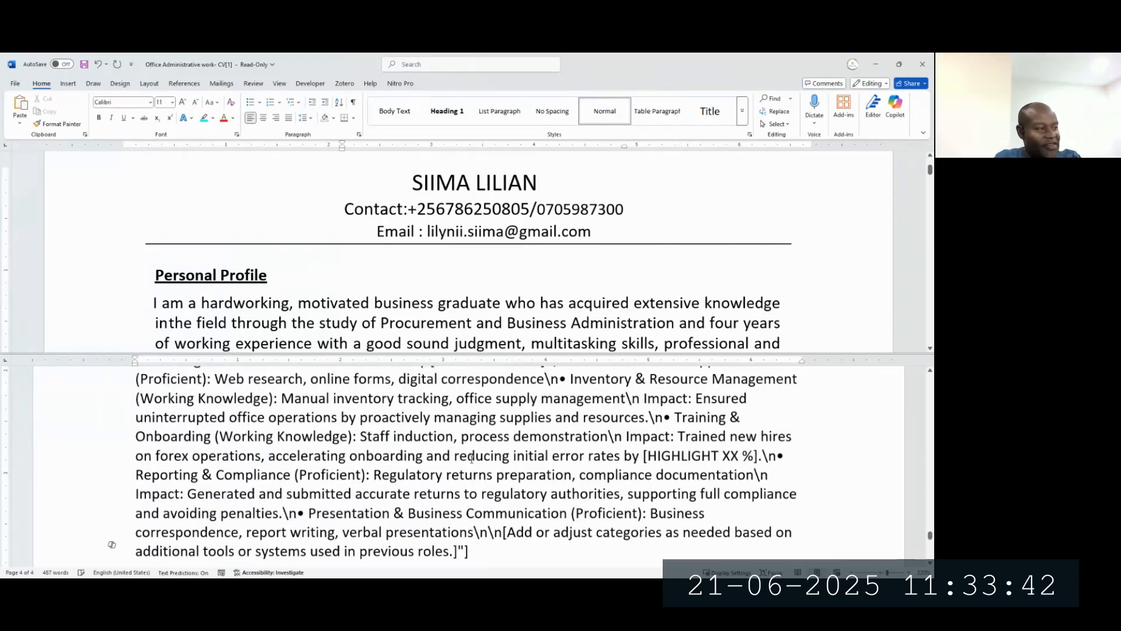
scroll(480, 451, "up", 5)
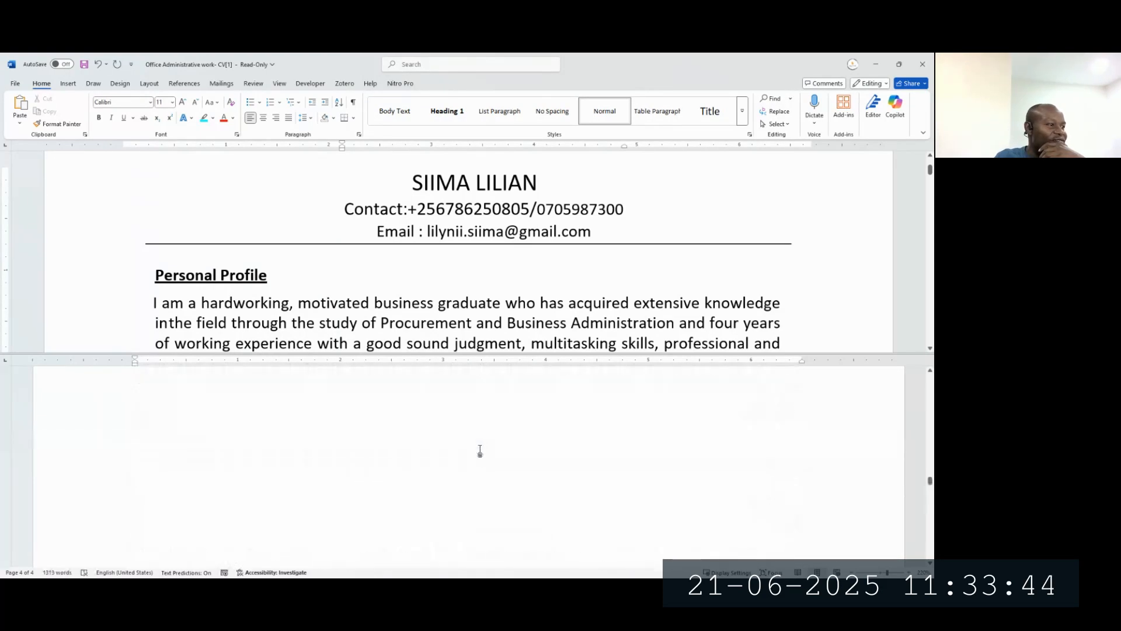
scroll(480, 451, "down", 5)
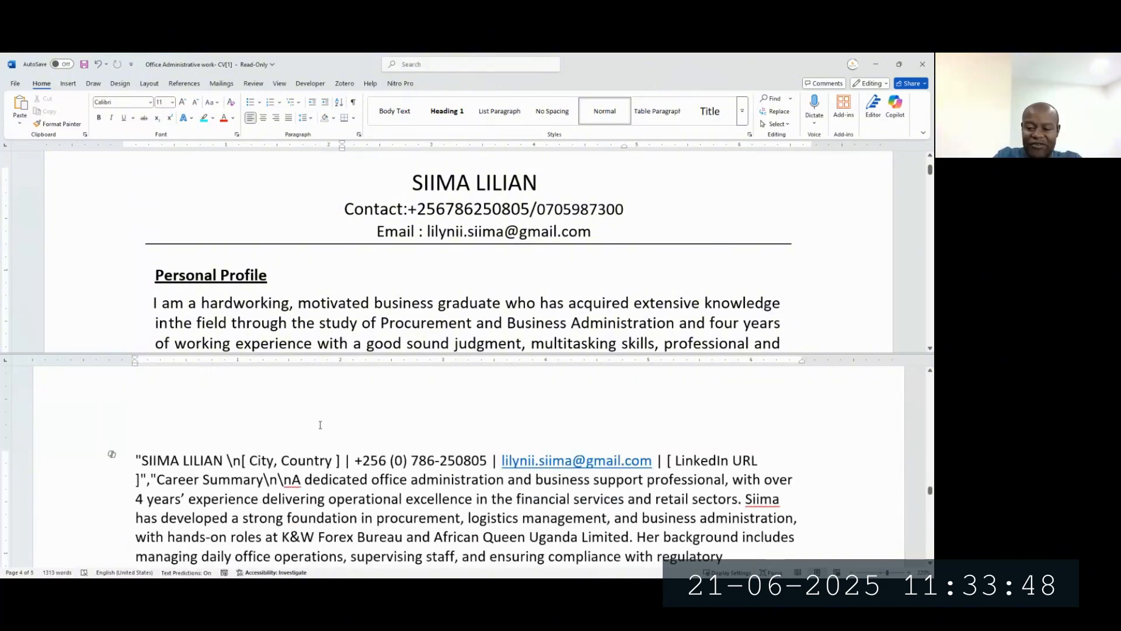
key("Return")
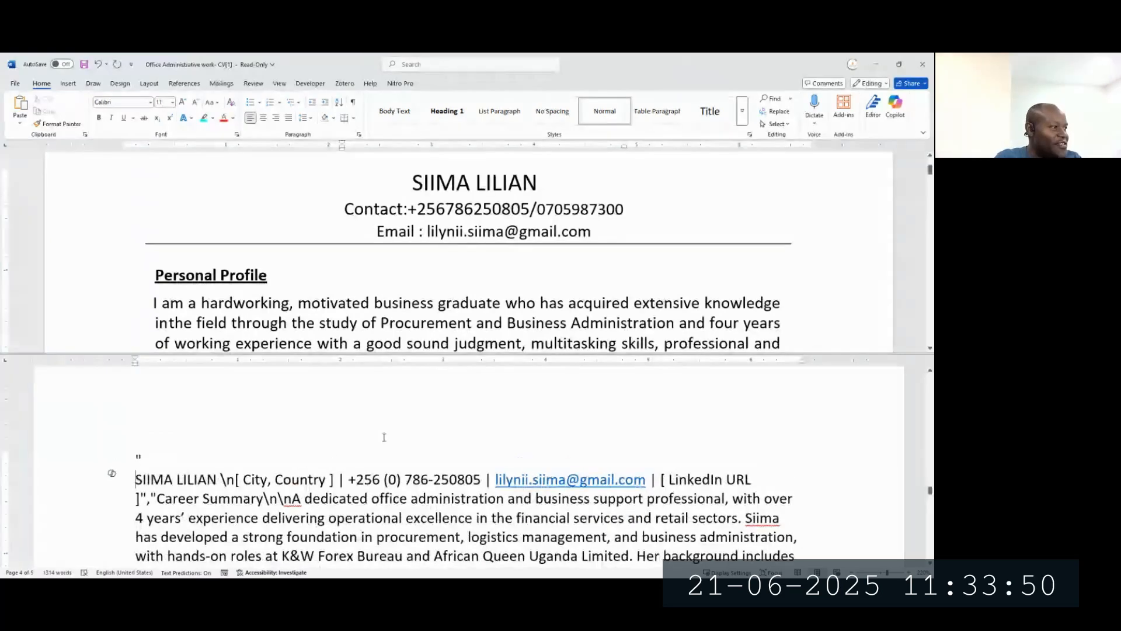
left_click(234, 479)
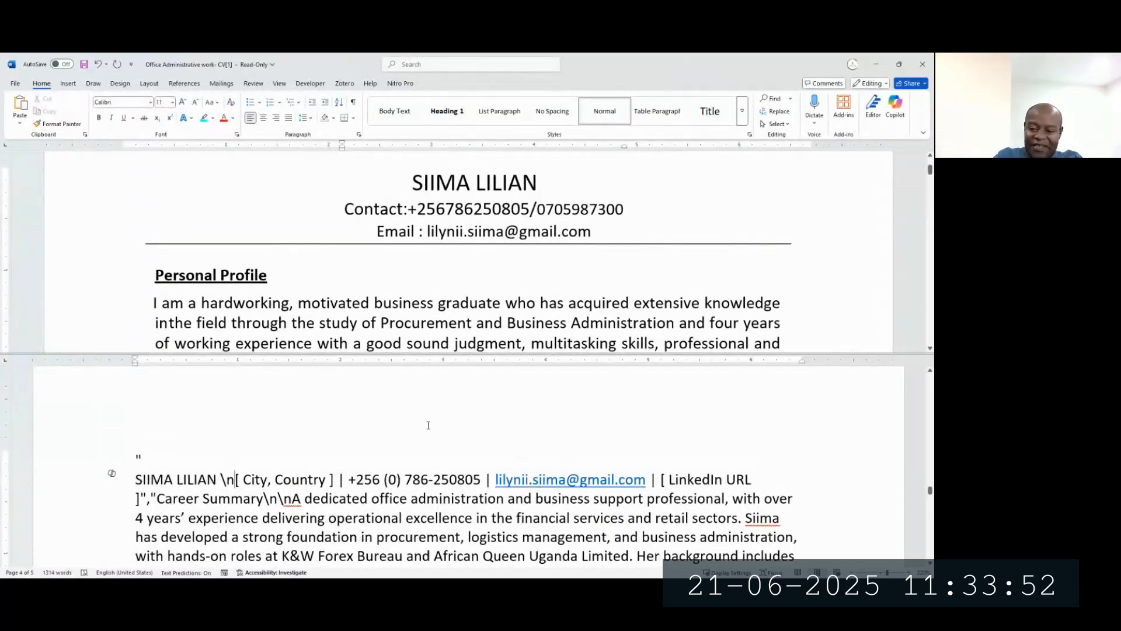
key("BackSpace")
key("BackSpace")
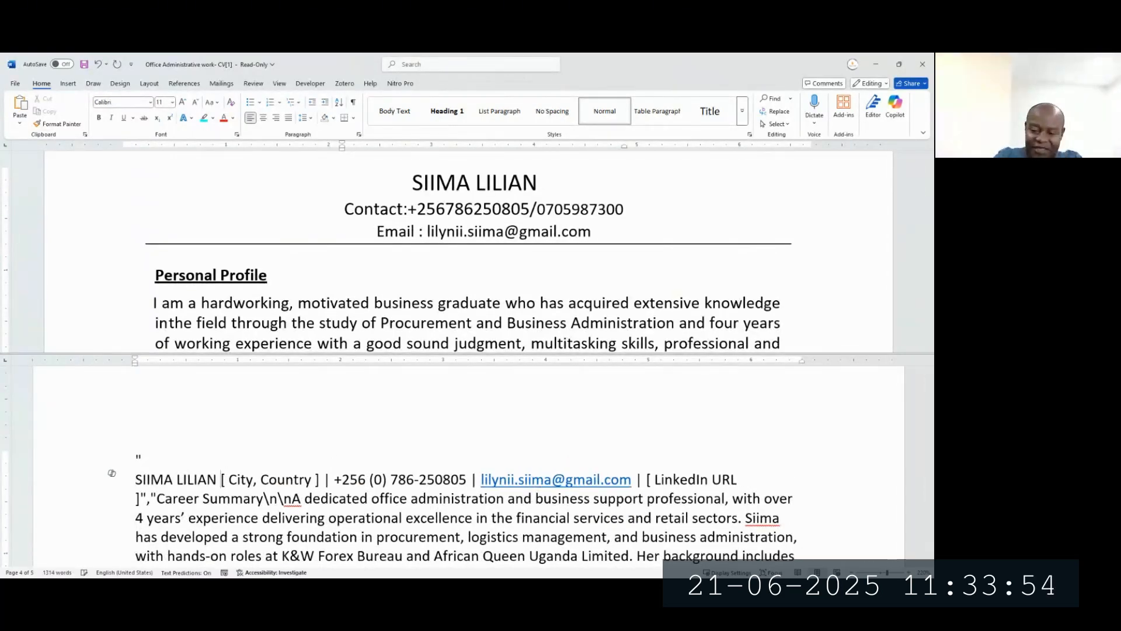
key("Return")
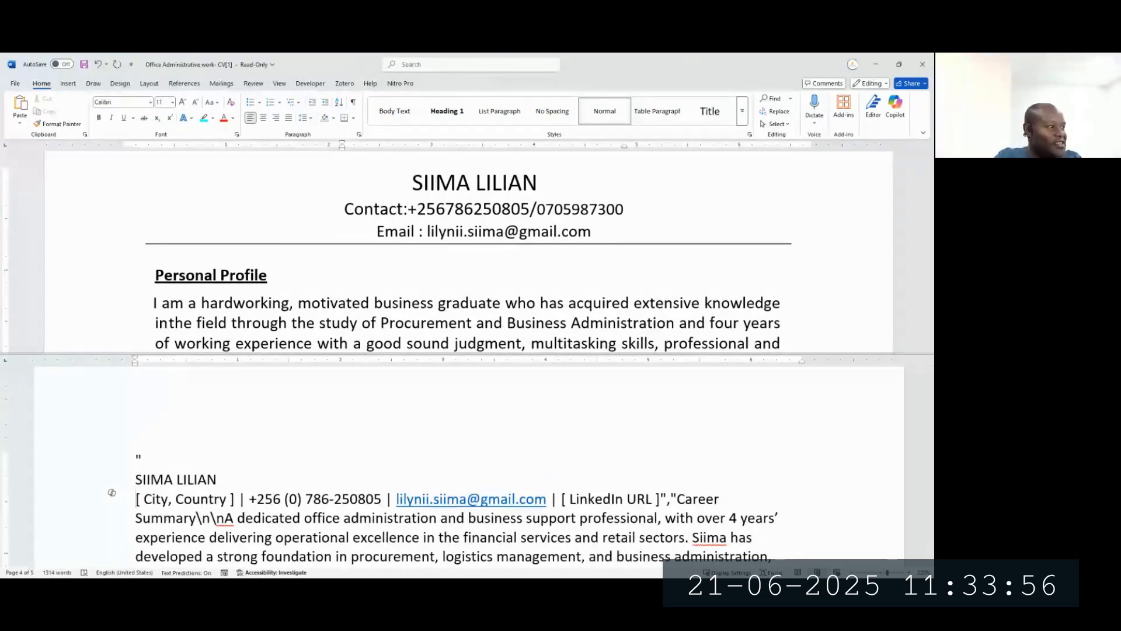
Step: Separate the Career Summary heading from the contact line with a blank line and delete the stray quotes and comma before it
left_click(239, 499)
left_click(334, 498)
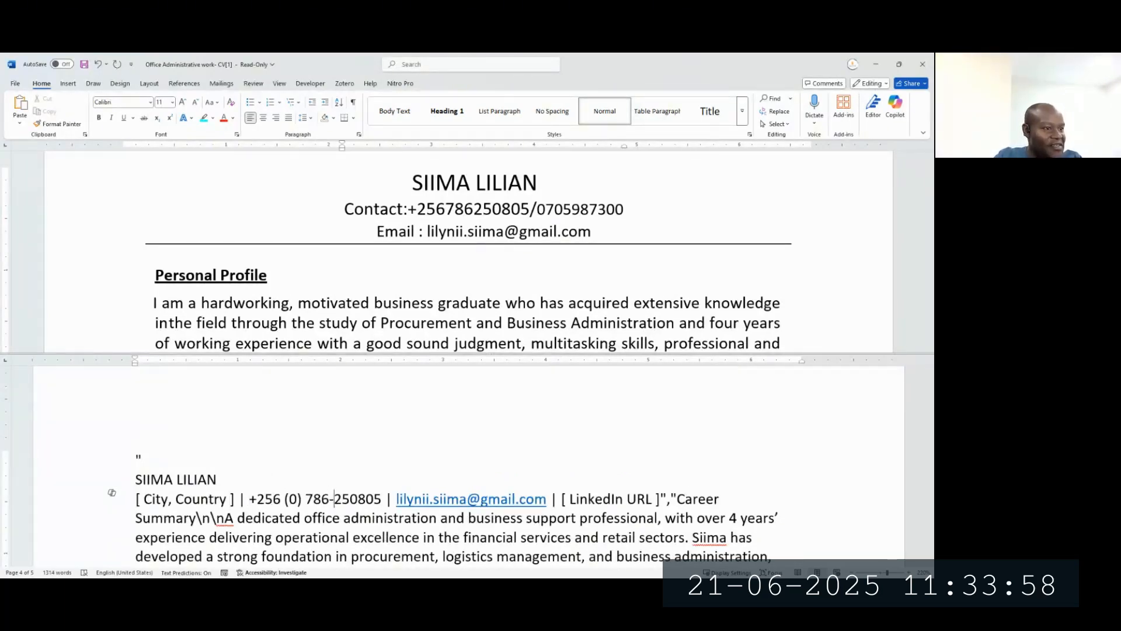
left_click(467, 499)
left_click(552, 499)
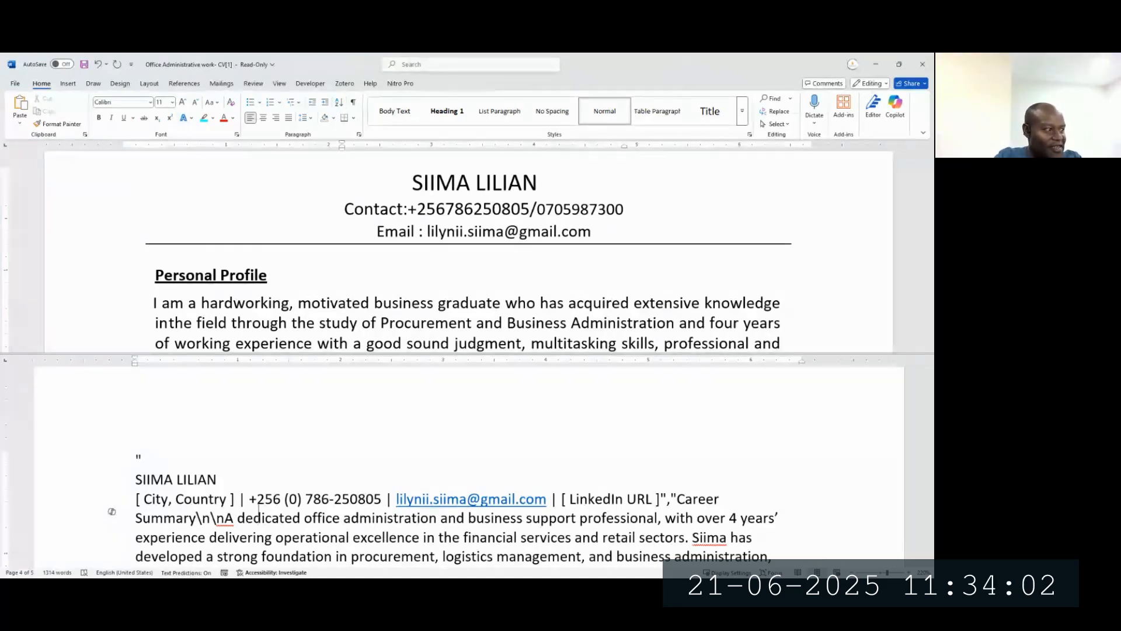
left_click(661, 499)
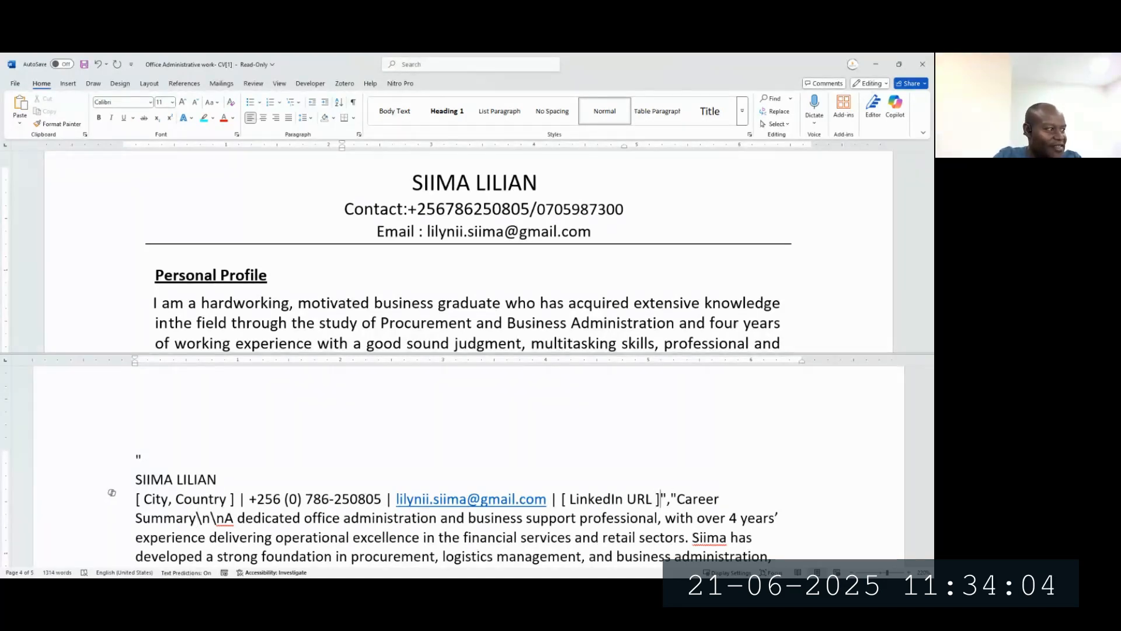
key("Return")
key("Return")
key("ctrl+shift+Right")
key("ctrl+shift+Right")
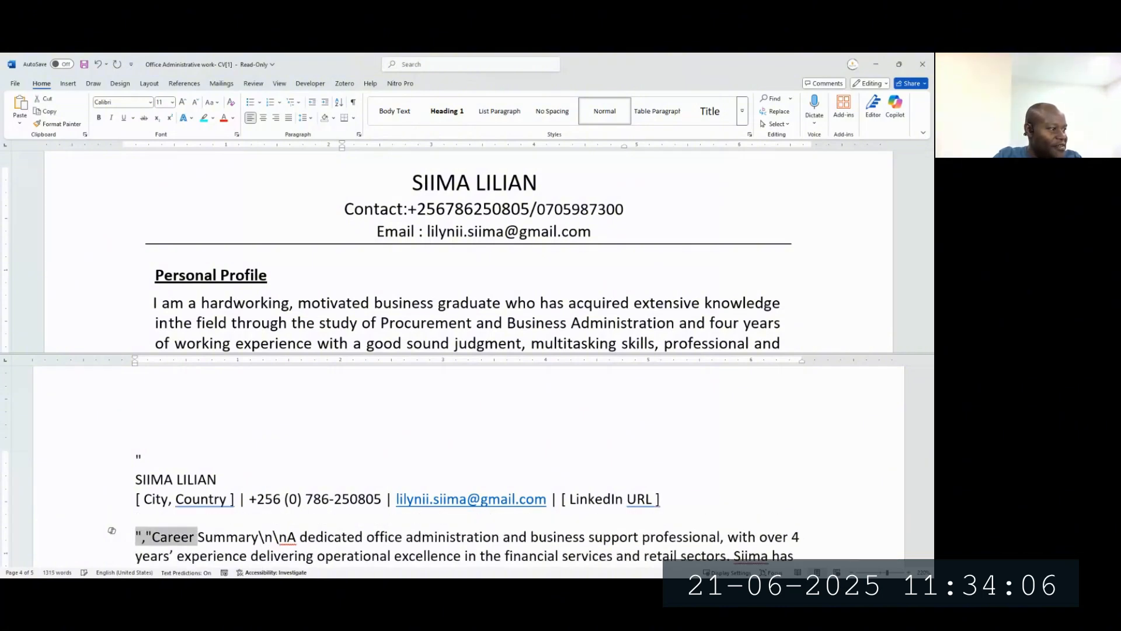
key("ctrl+shift+Left")
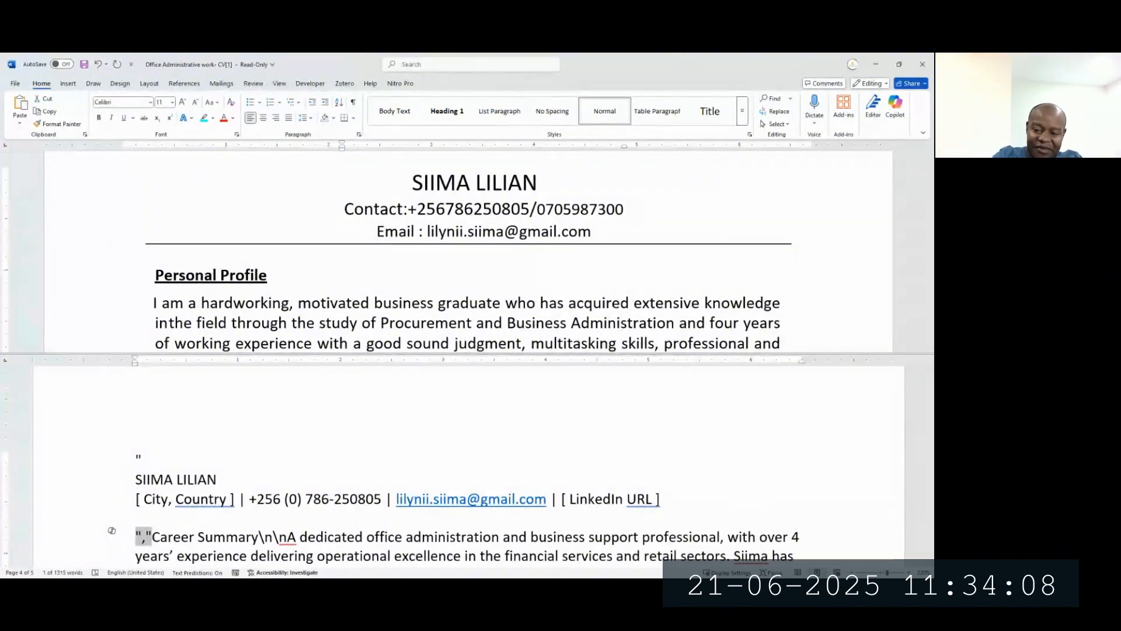
key("Delete")
Step: Move the summary text onto its own line below the Career Summary heading and delete the literal "\n\n" before it
key("ctrl+Right")
key("ctrl+Right")
key("ctrl+Right")
key("ctrl+Left")
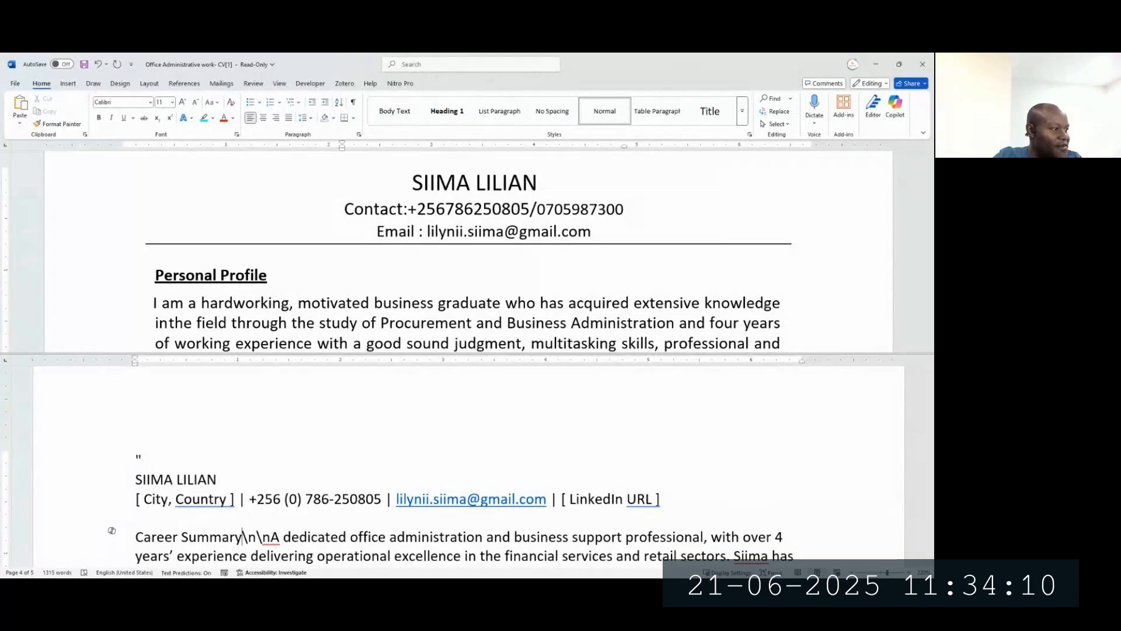
key("Return")
key("shift+Right")
key("shift+Right")
key("shift+Right")
key("shift+Right")
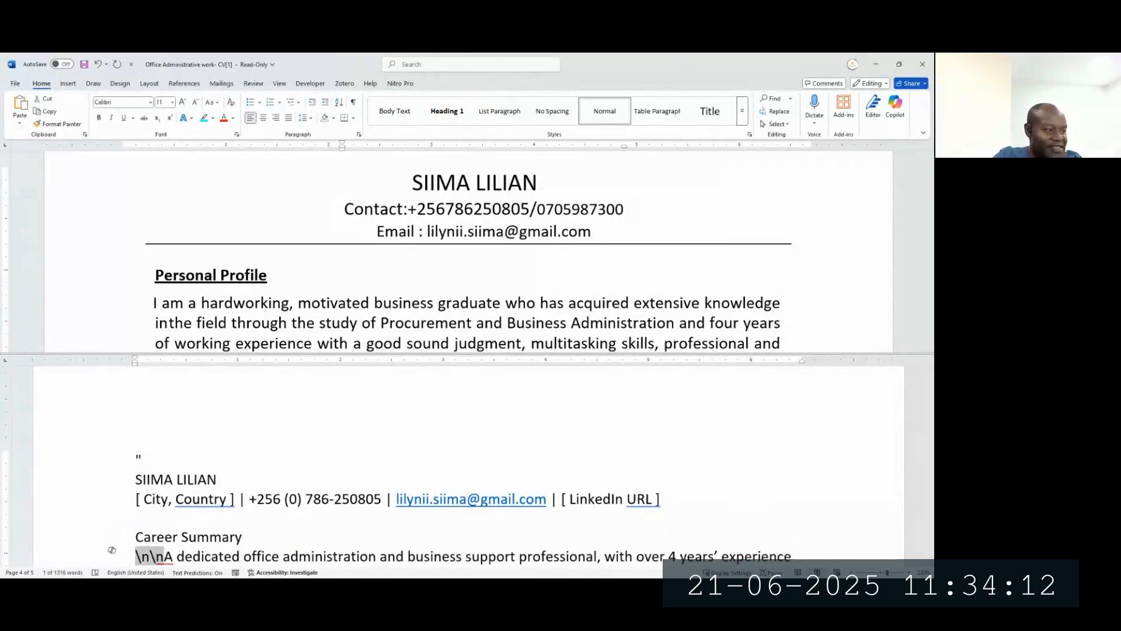
key("Delete")
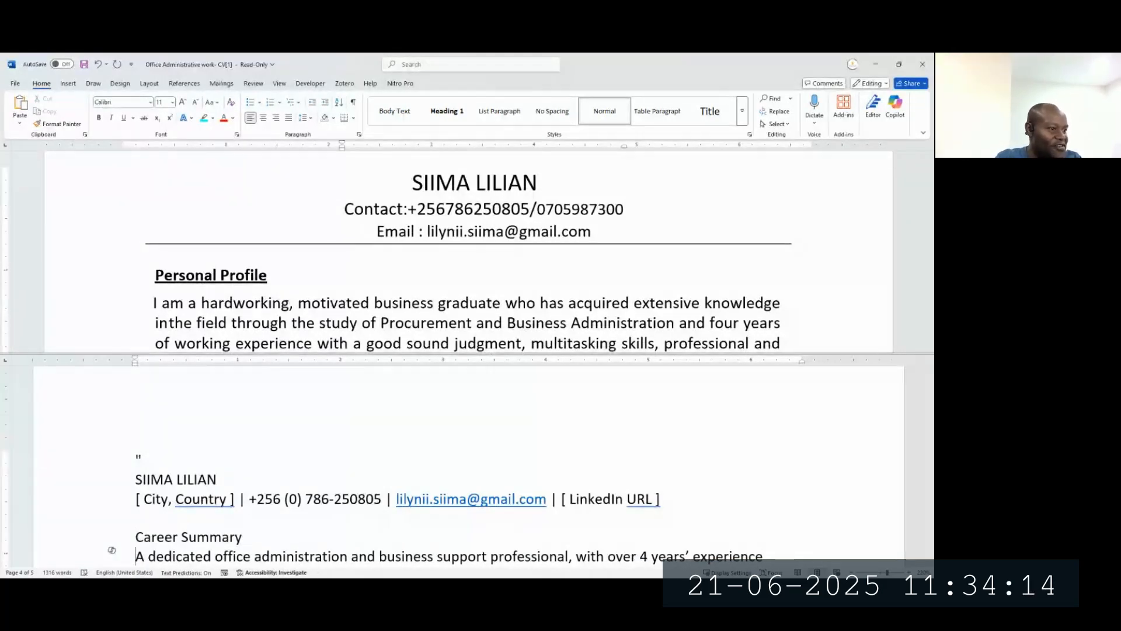
Step: Compare the generated Career Summary with the personal profile and work duties in the original CV
scroll(692, 461, "down", 3)
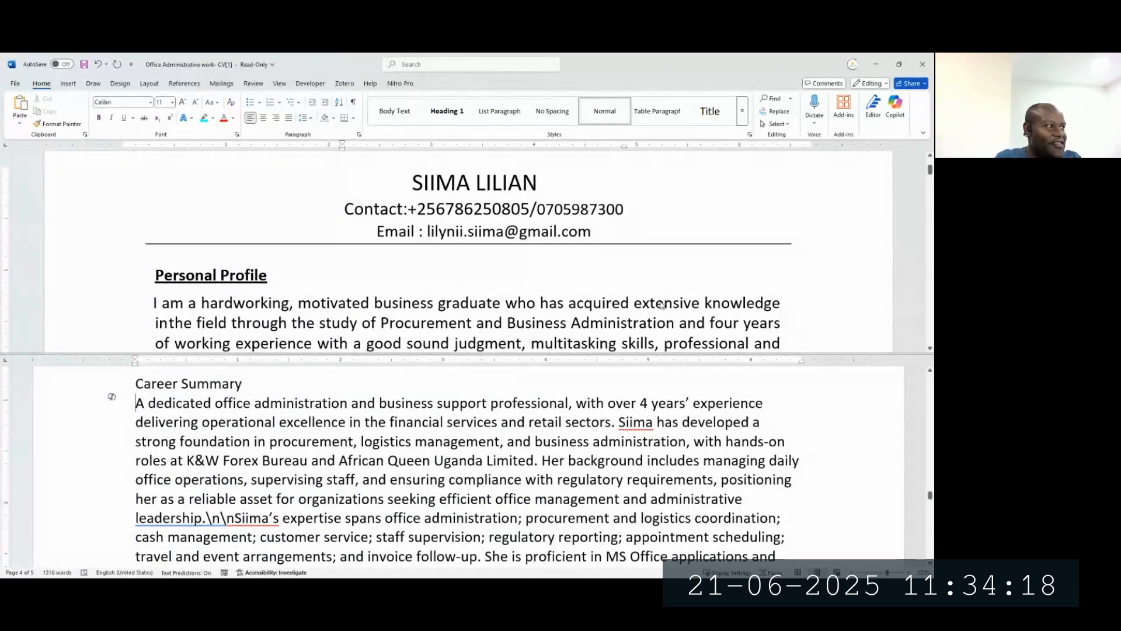
scroll(662, 305, "down", 3)
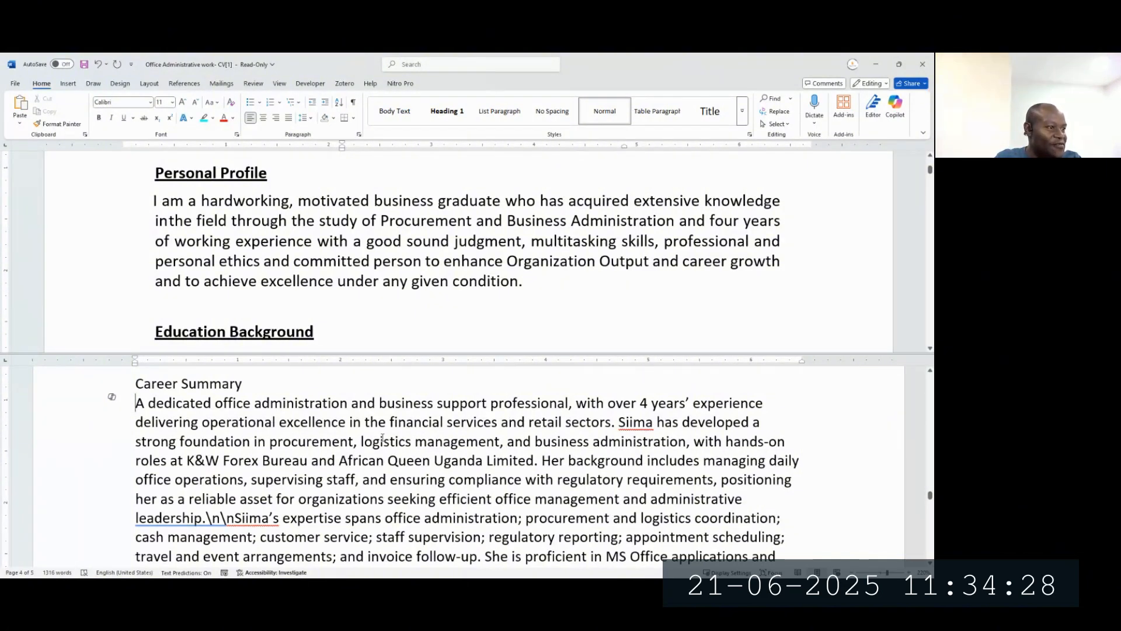
scroll(538, 315, "down", 15)
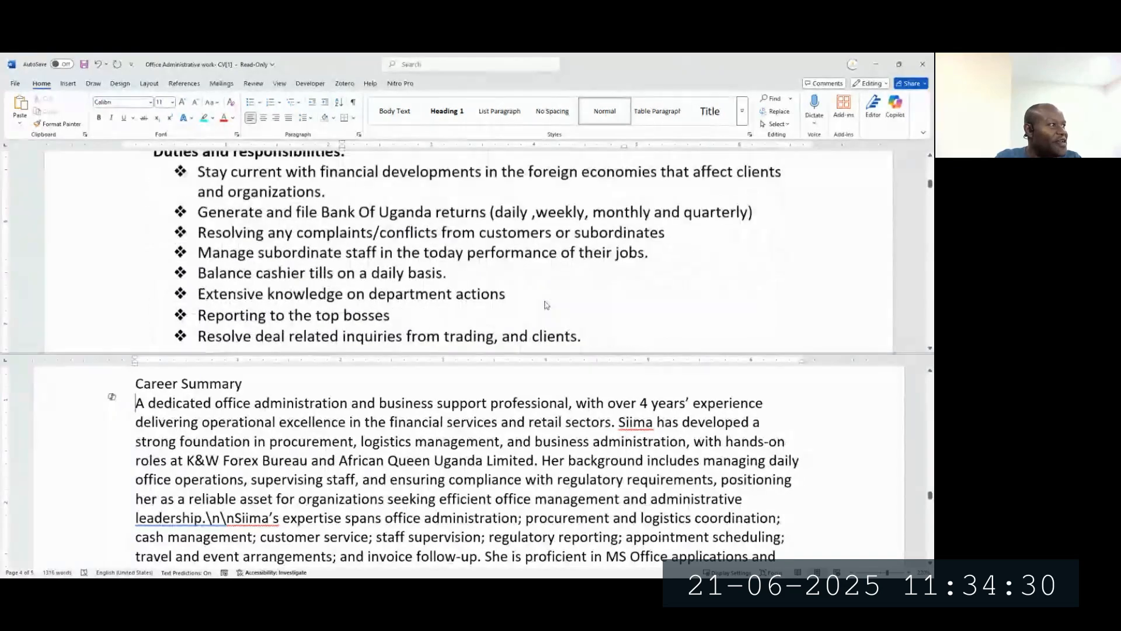
scroll(547, 305, "down", 6)
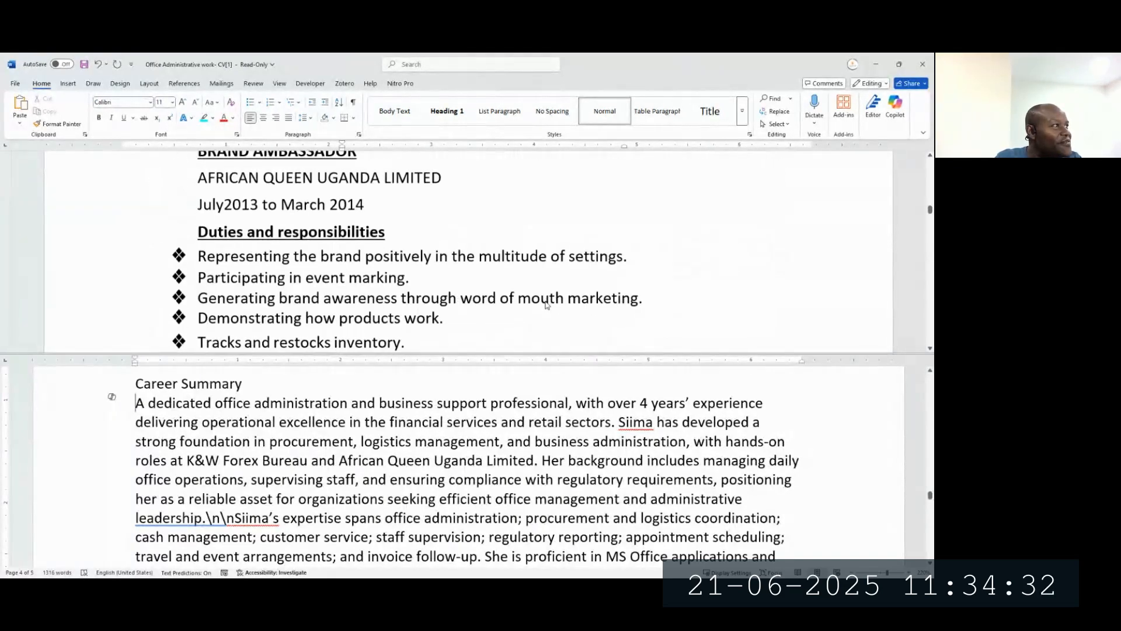
scroll(546, 295, "up", 5)
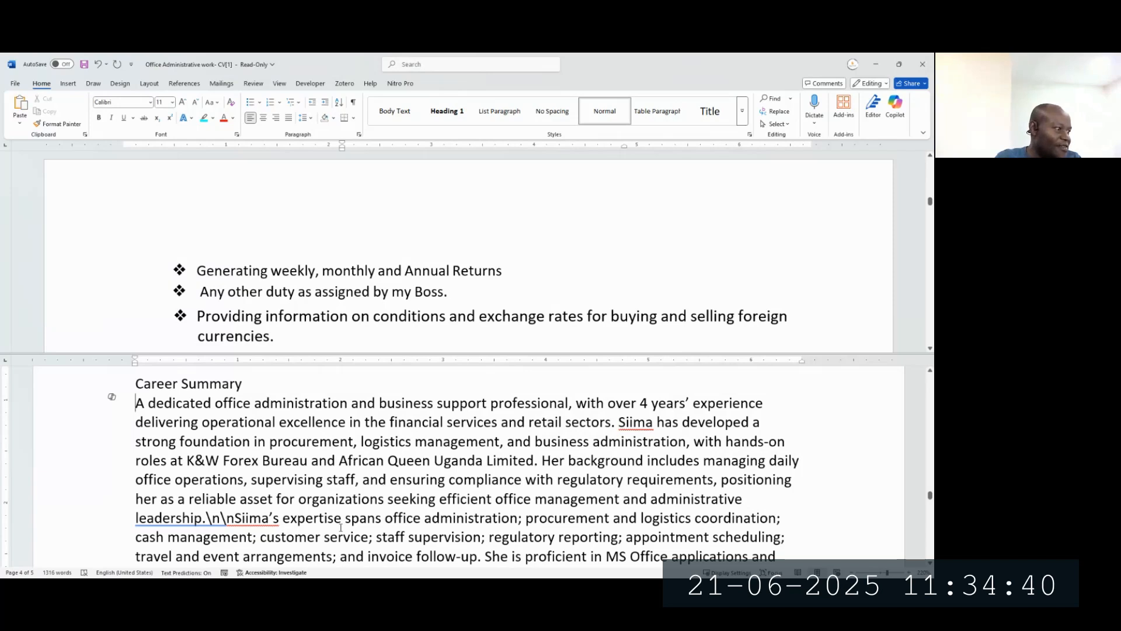
Step: Start a new paragraph after "leadership." in the Career Summary and delete the literal "\n\n" at its beginning
left_click(228, 518)
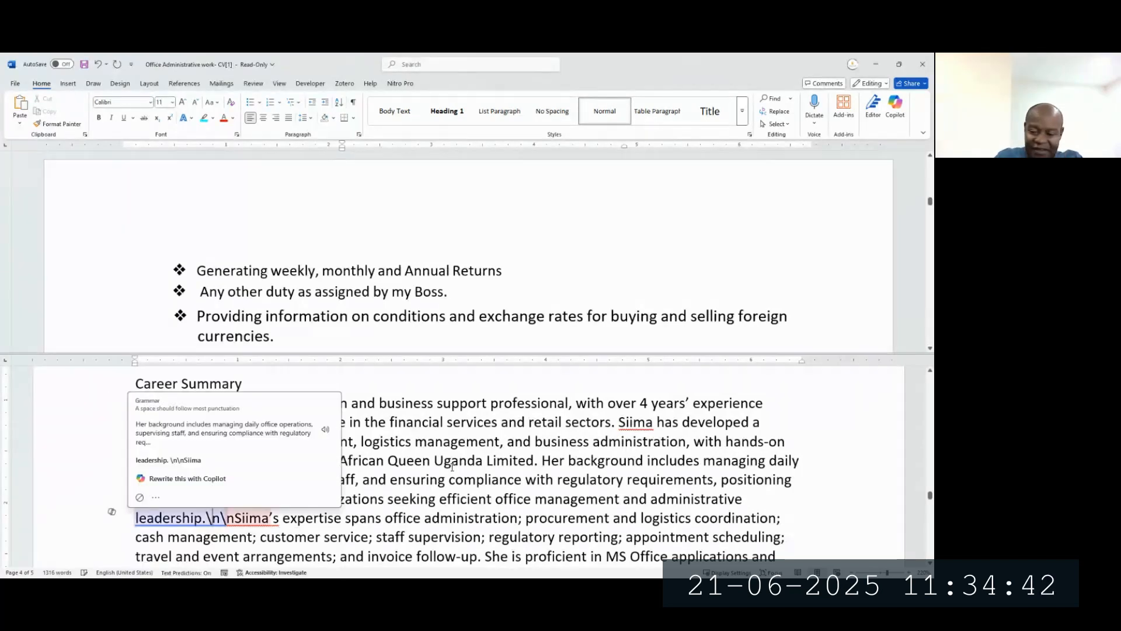
key("Left")
key("Left")
key("Left")
key("Return")
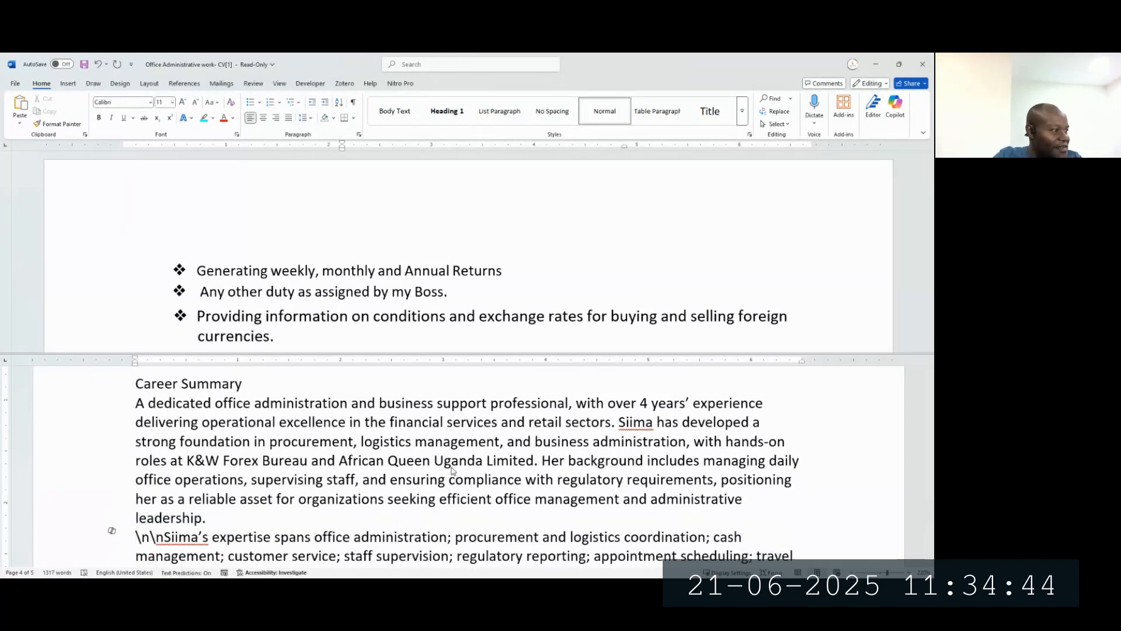
key("shift+Right")
key("shift+Right")
key("ctrl+shift+Right")
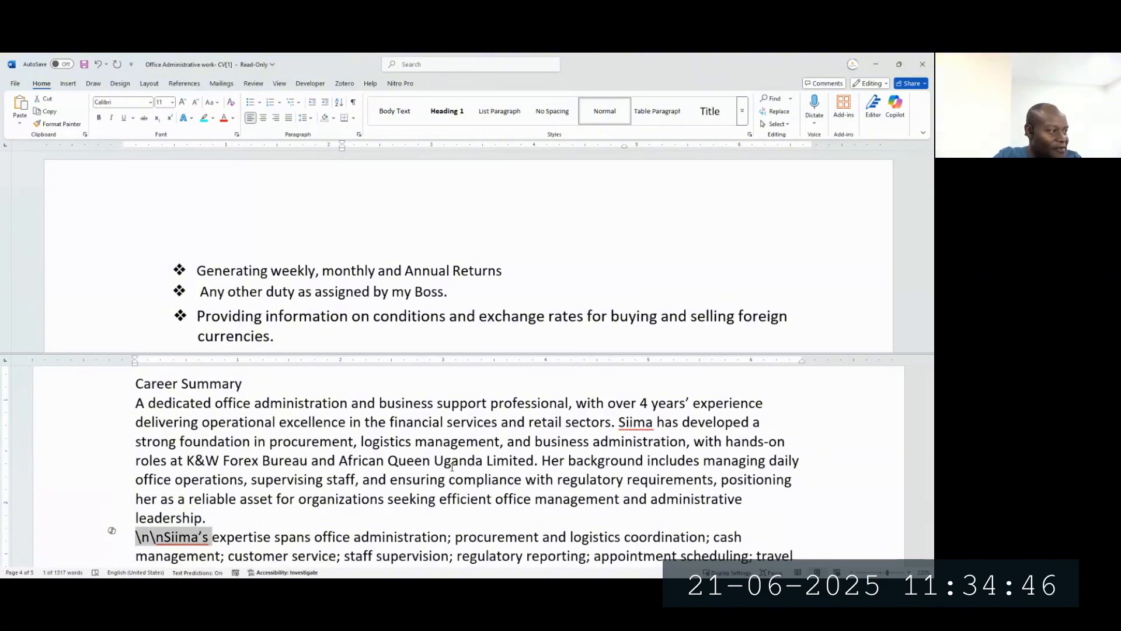
key("ctrl+shift+Left")
key("shift+Right")
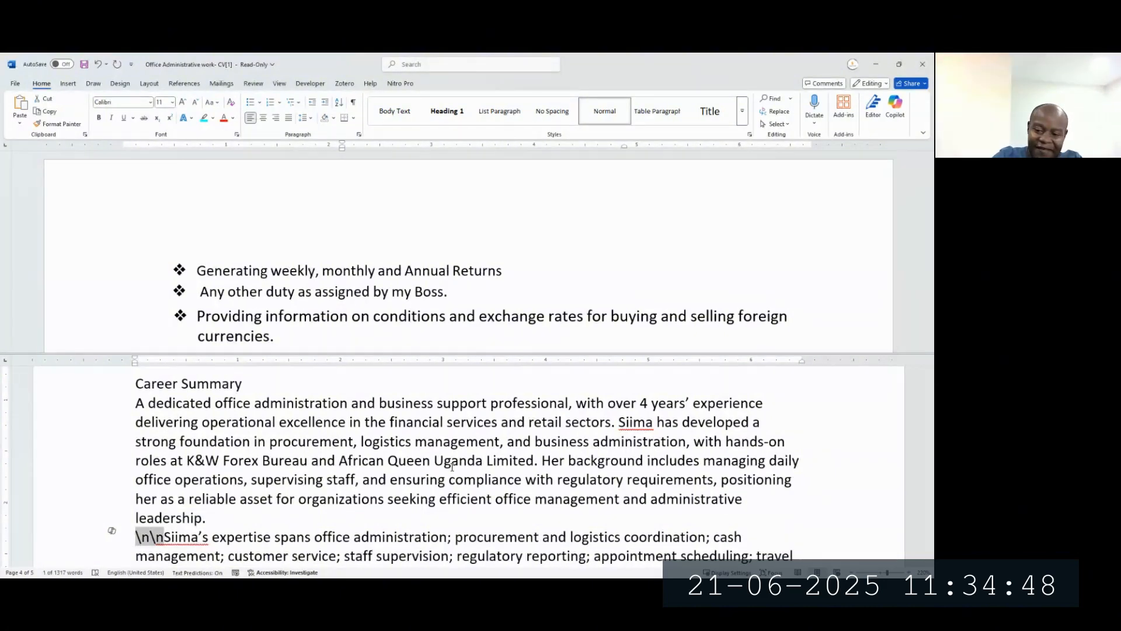
key("Delete")
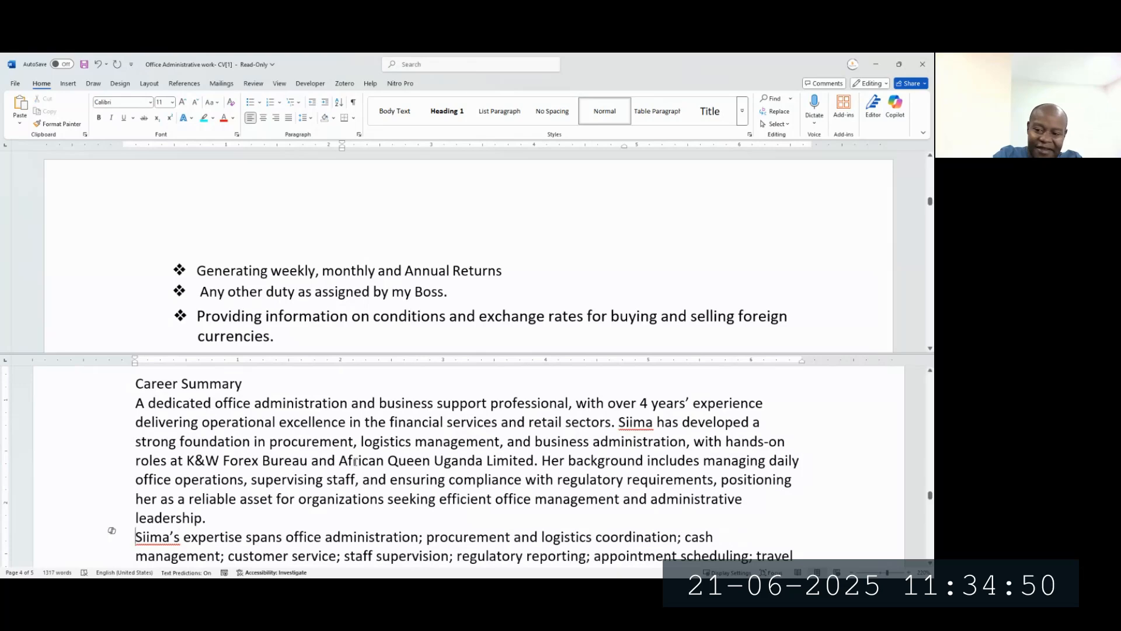
Step: Break the Career Summary after "financial acumen." and delete the literal "\n\n" before "She has built strong working relationships"
scroll(348, 467, "down", 3)
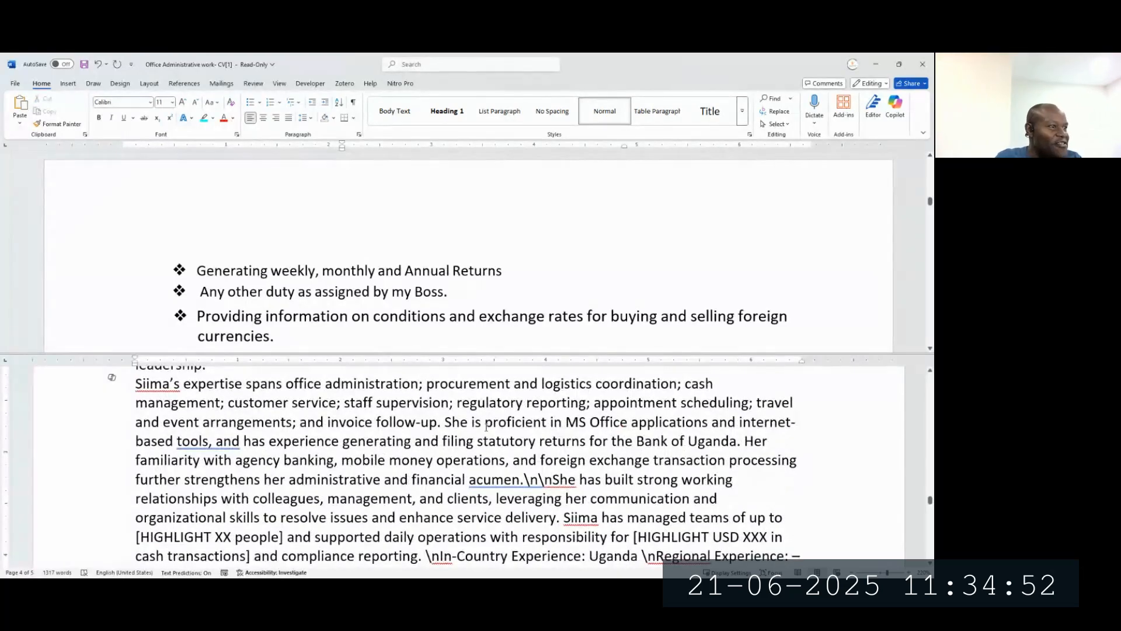
left_click_drag(544, 480, 522, 483)
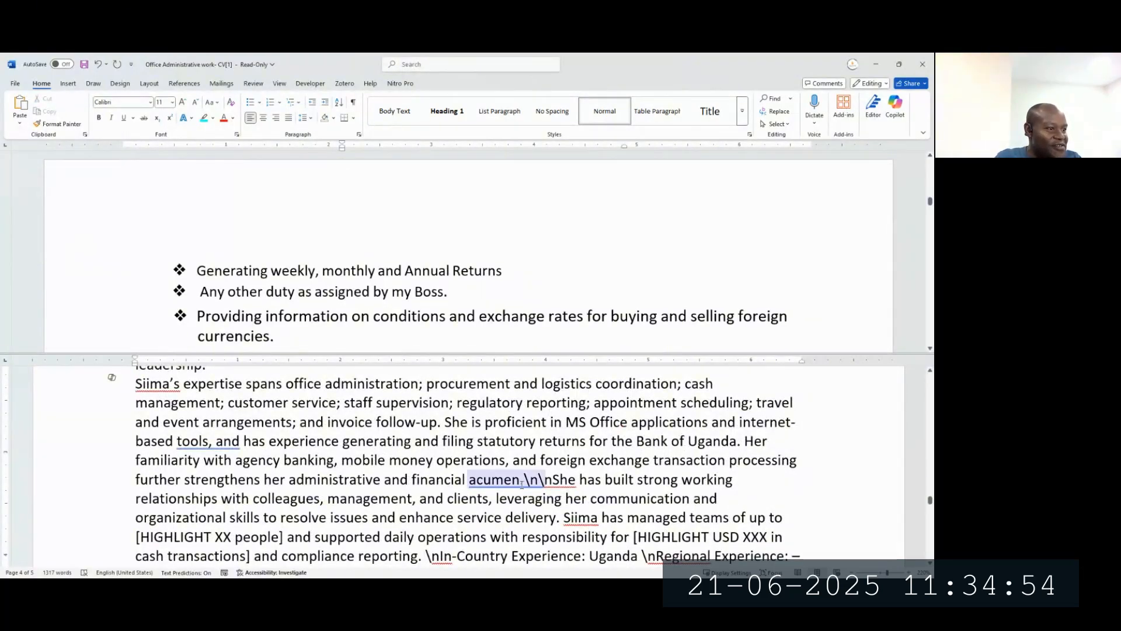
left_click(524, 480)
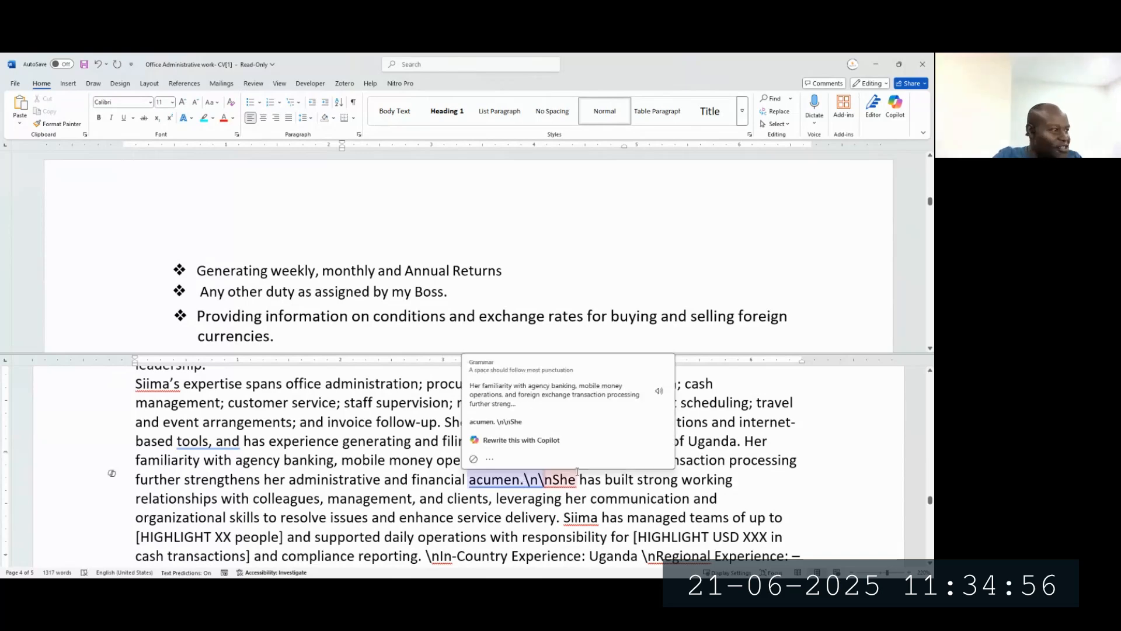
key("Return")
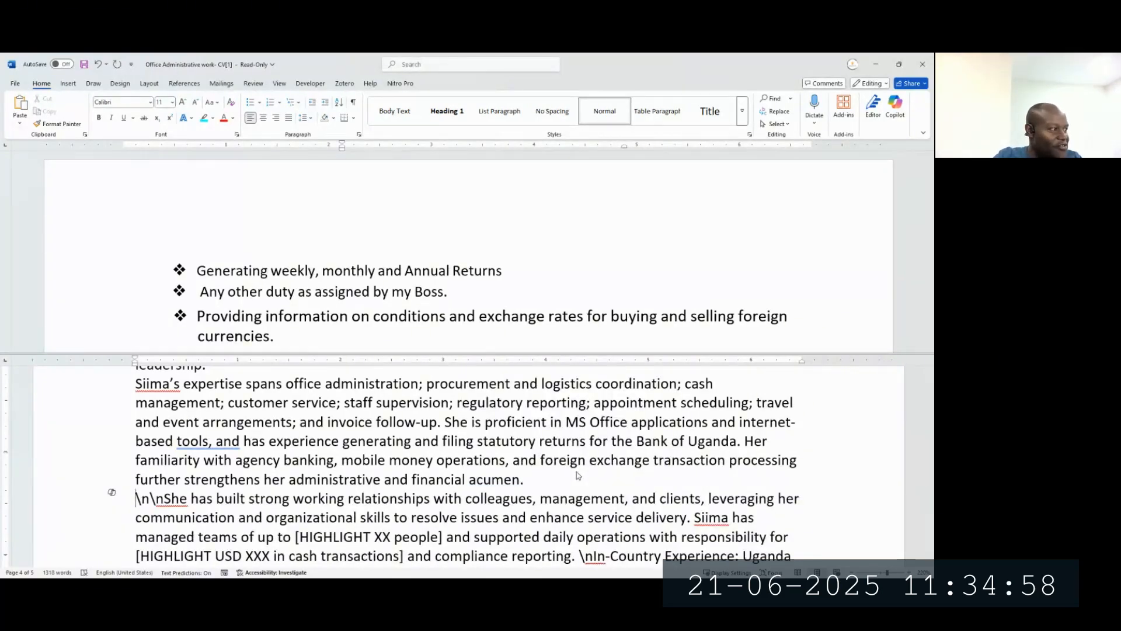
key("shift+Right")
key("shift+Right")
key("shift+Right")
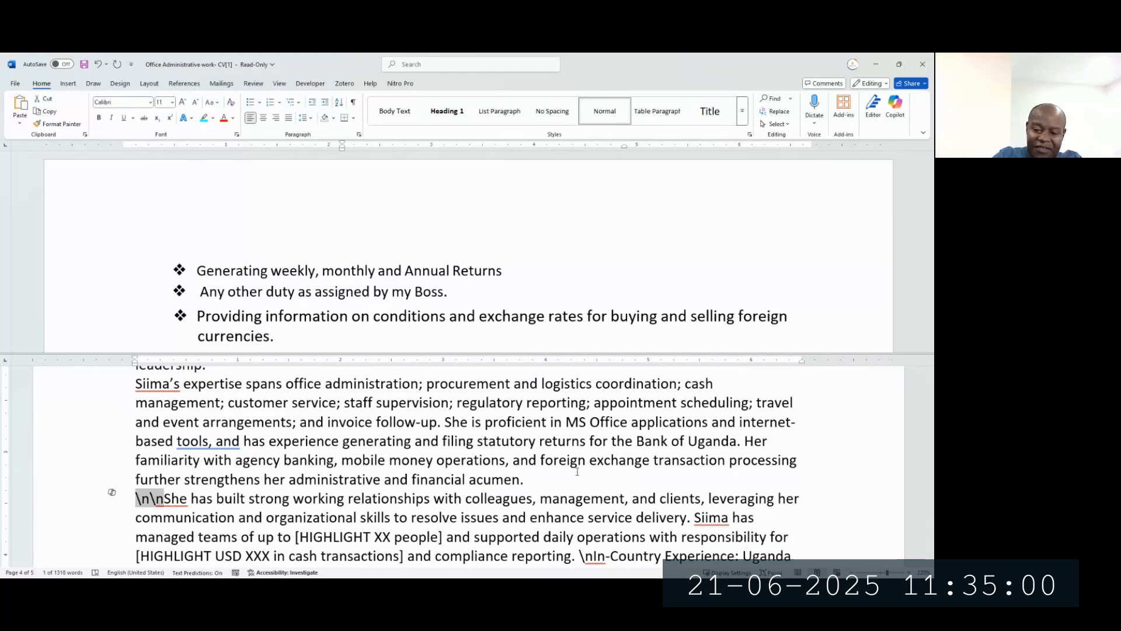
key("Delete")
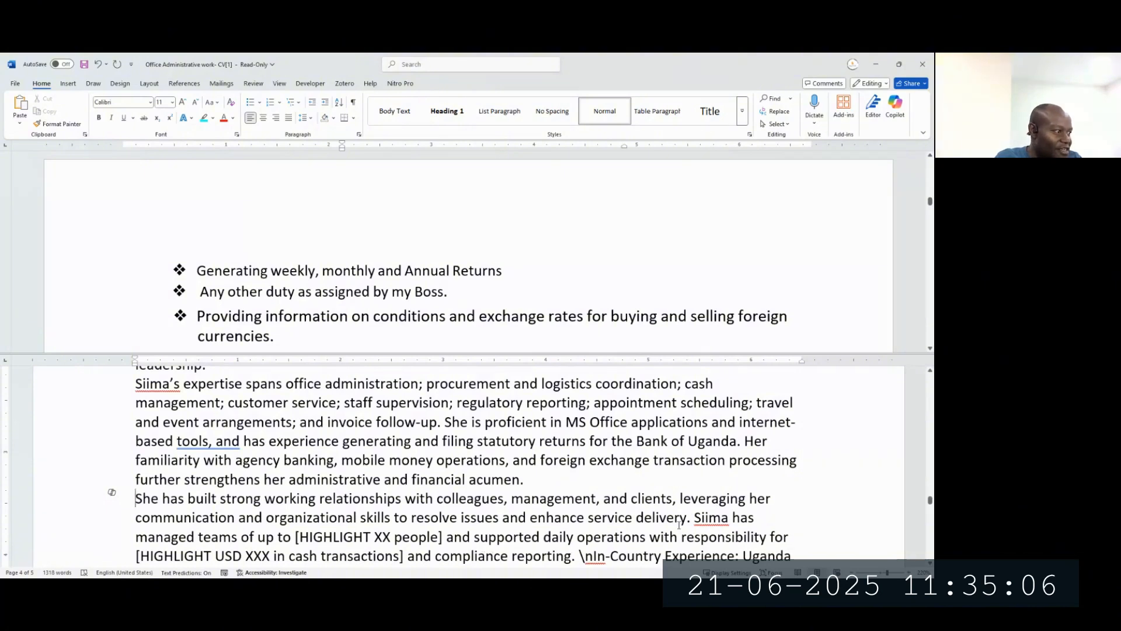
Step: Separate the In-Country Experience entry from the summary text with a blank line and delete the literal "\n" before it
scroll(503, 494, "down", 1)
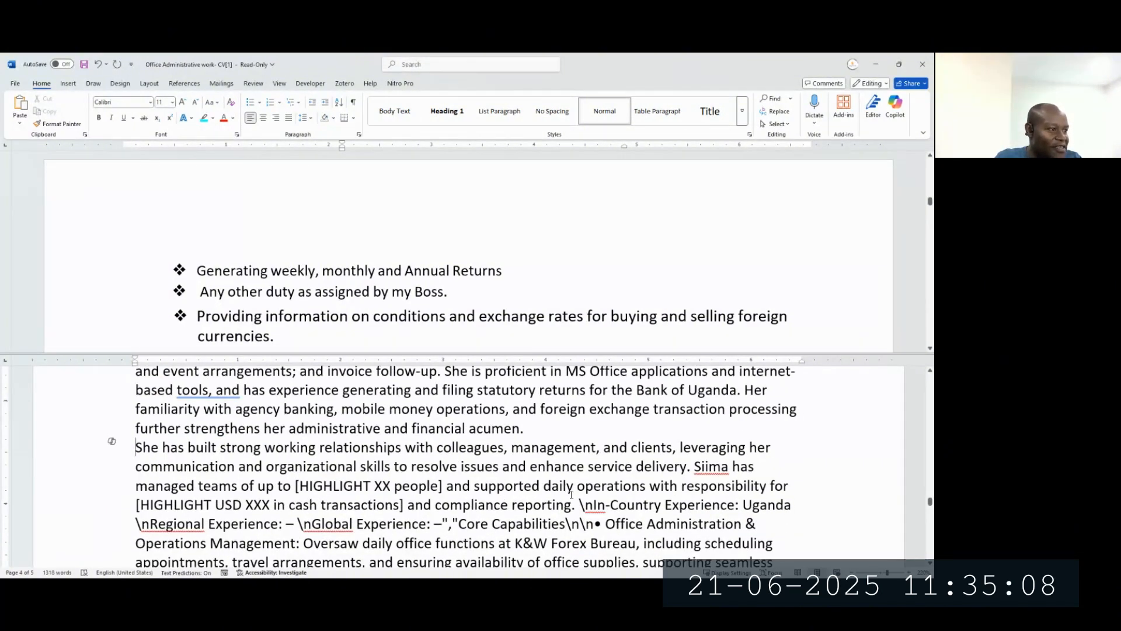
left_click_drag(438, 485, 299, 486)
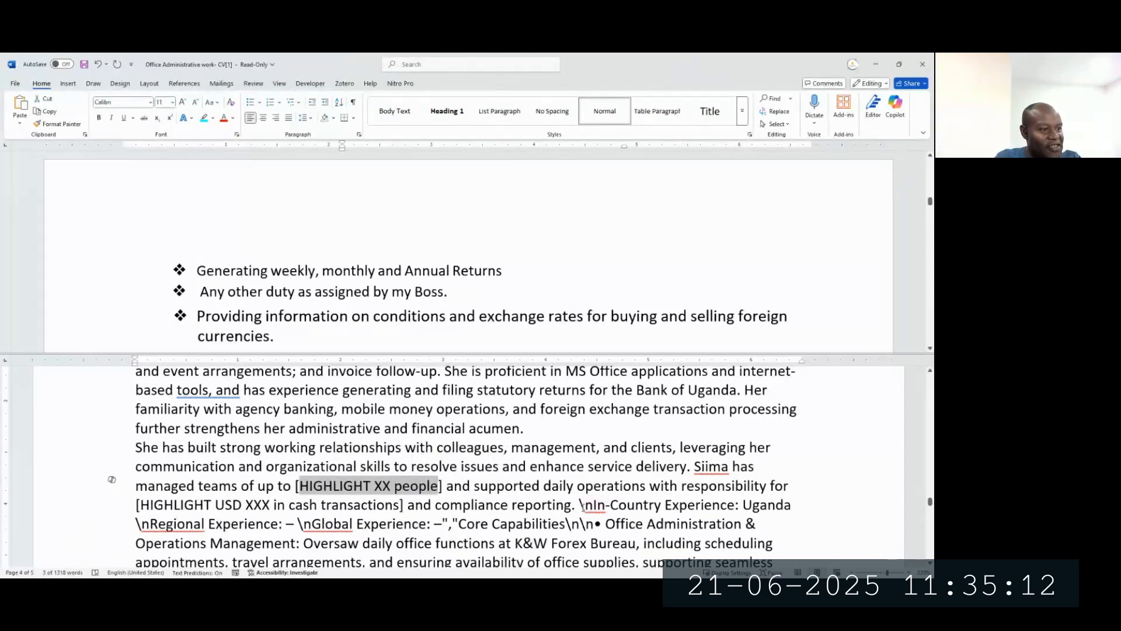
left_click(579, 506)
key("Return")
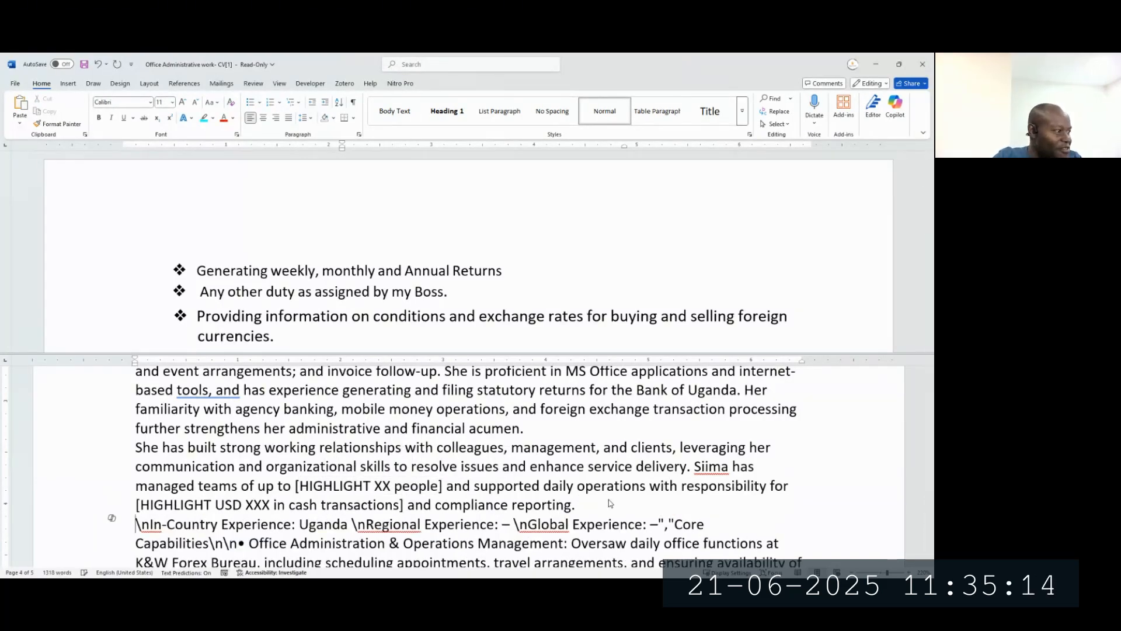
key("Return")
key("shift+Right")
key("shift+Right")
key("shift+Right")
key("shift+Right")
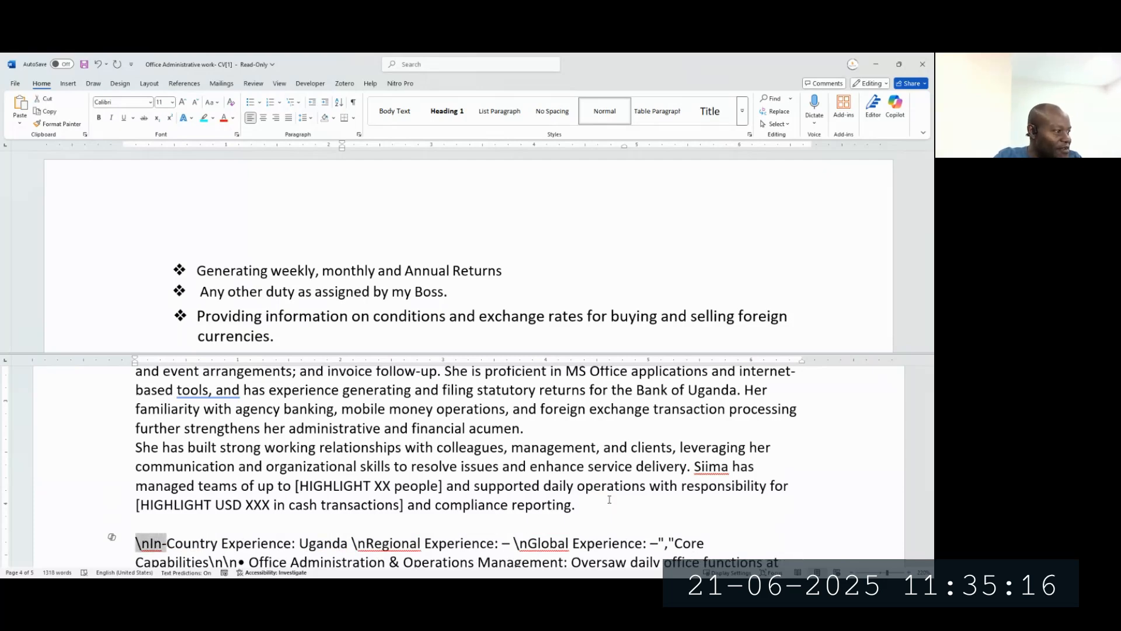
key("shift+Left")
key("shift+Left")
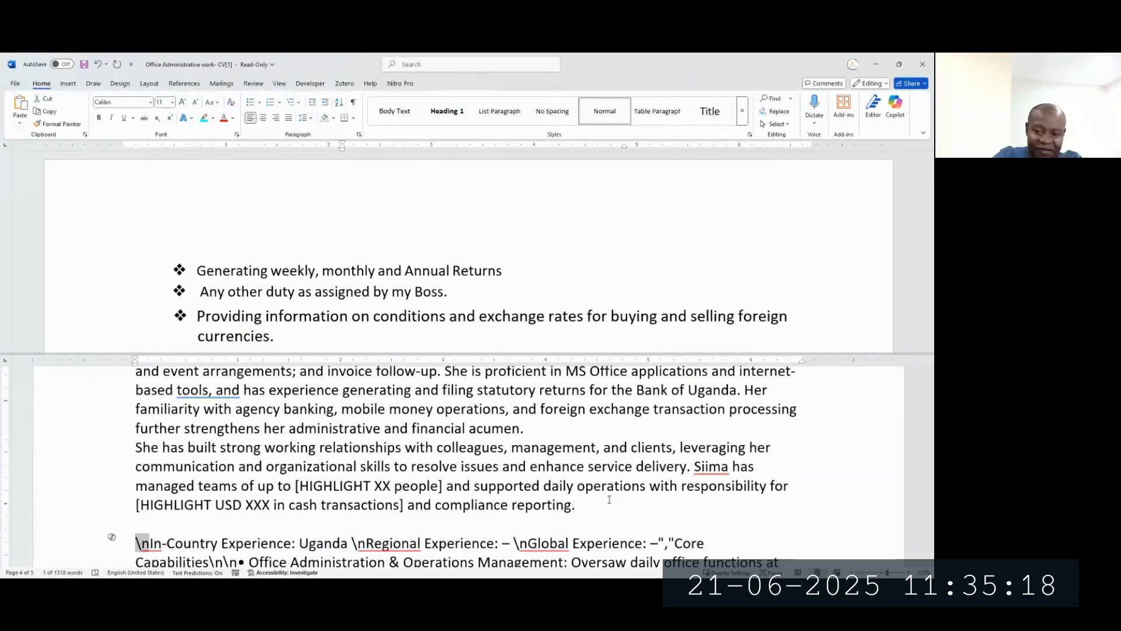
key("Delete")
Step: Move the Regional Experience entry onto its own line below In-Country Experience and delete the literal "\n" before it
key("ctrl+Right")
key("ctrl+Right")
key("ctrl+Right")
key("ctrl+Right")
key("ctrl+Right")
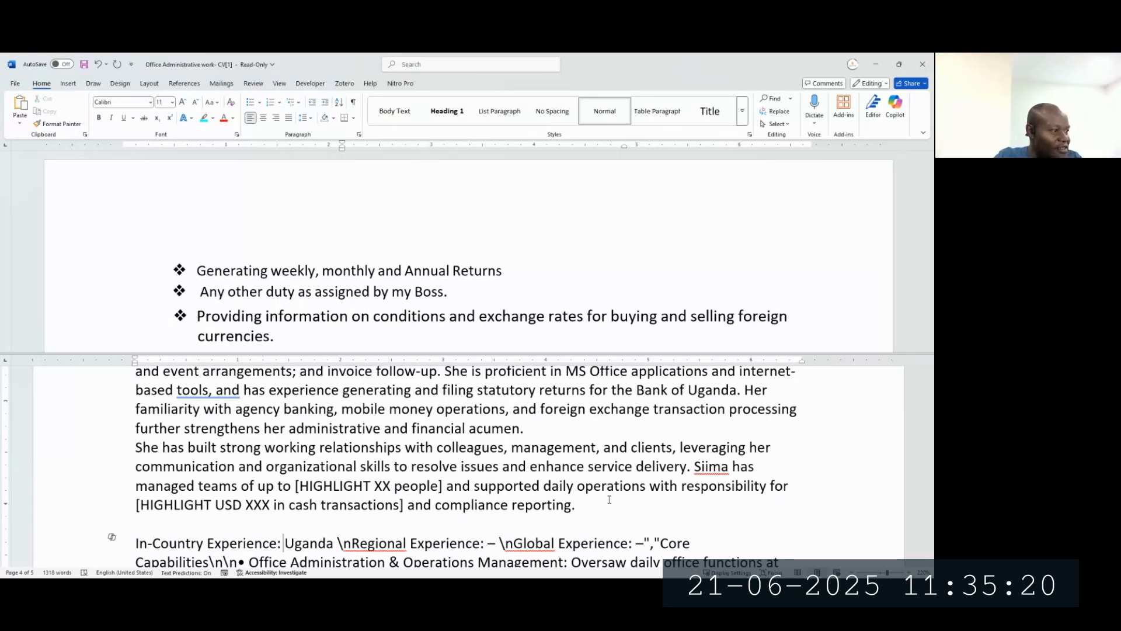
key("Return")
key("shift+Right")
key("shift+Right")
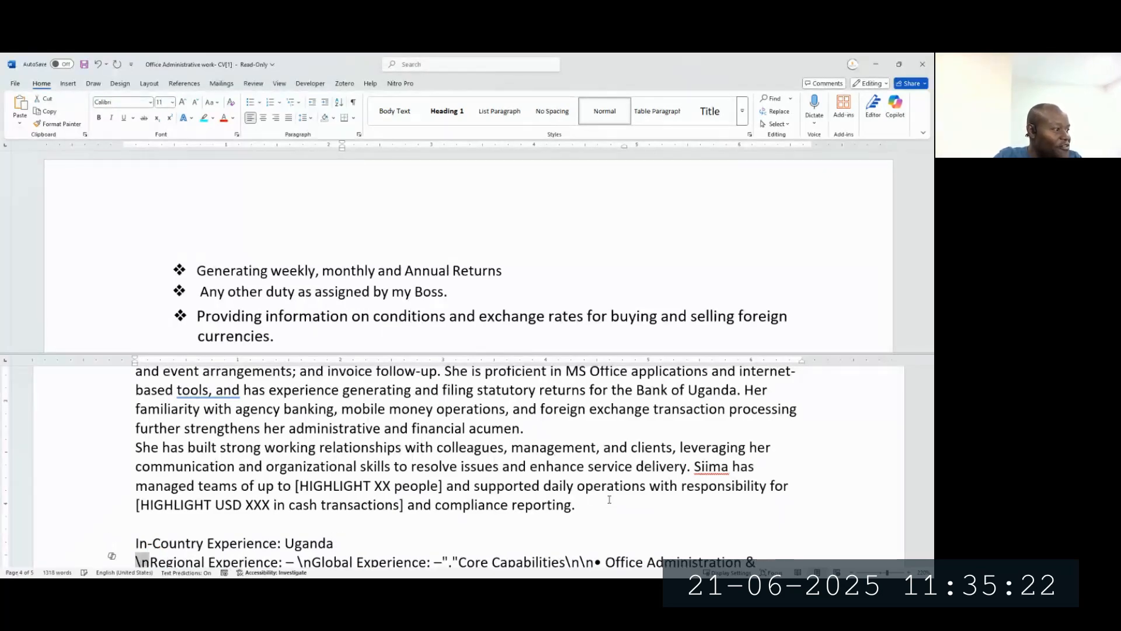
key("shift+Left")
key("Delete")
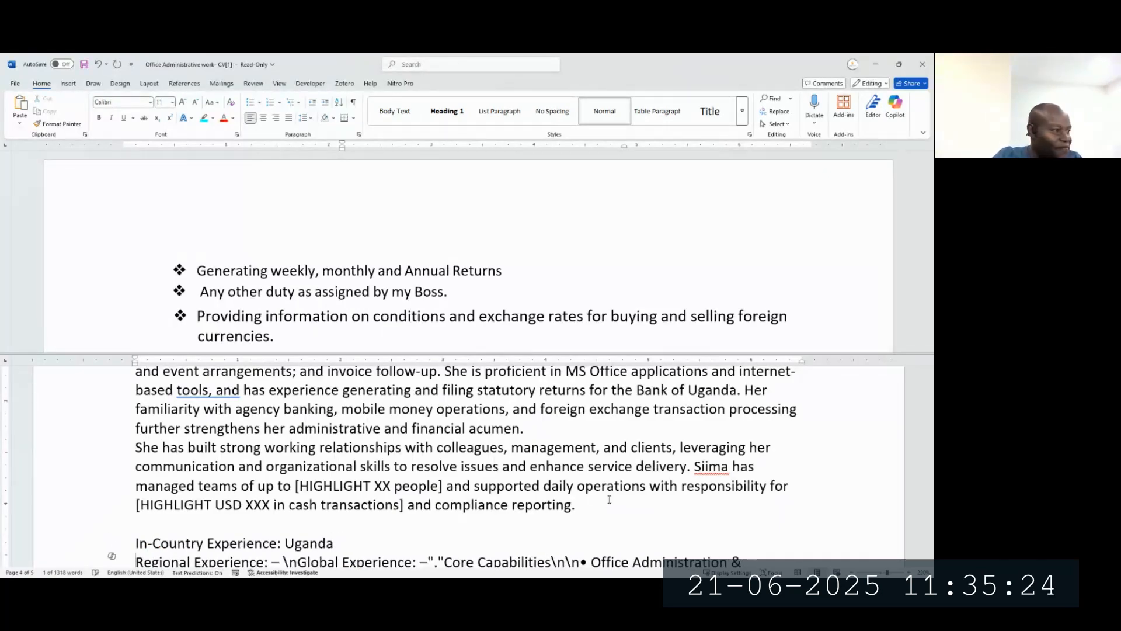
Step: Move the Global Experience entry onto its own line below Regional Experience and delete the literal "\n" before it
key("Right")
key("Right")
key("Right")
key("Right")
key("Right")
key("Right")
key("Right")
key("Right")
key("Right")
key("Right")
key("Right")
key("Right")
key("Right")
key("Right")
key("Right")
key("Return")
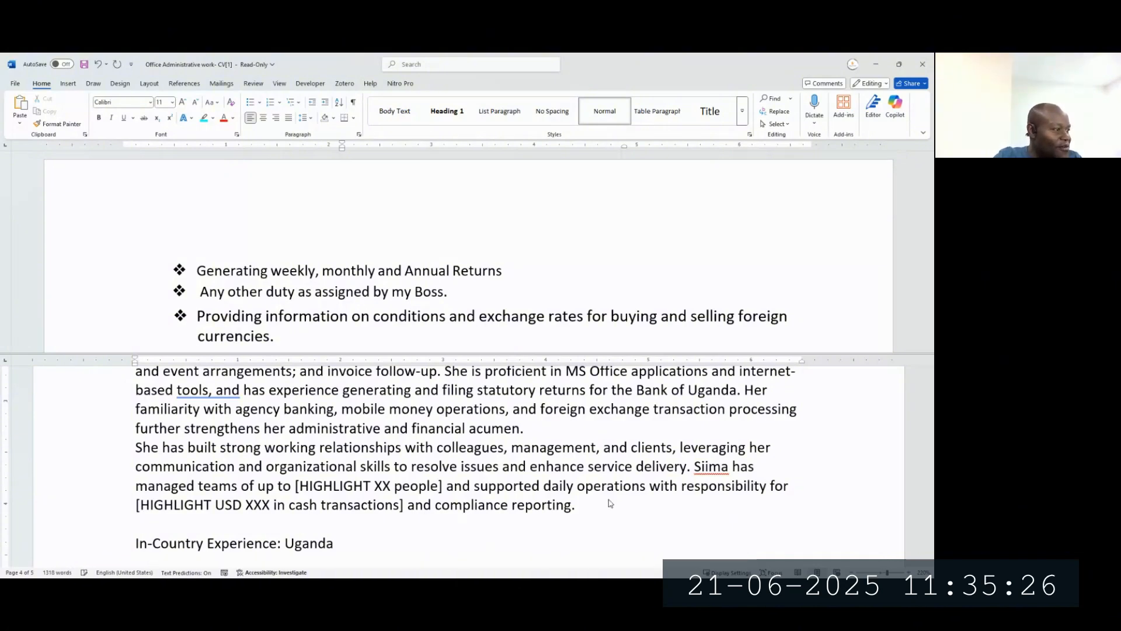
key("shift+Right")
key("Delete")
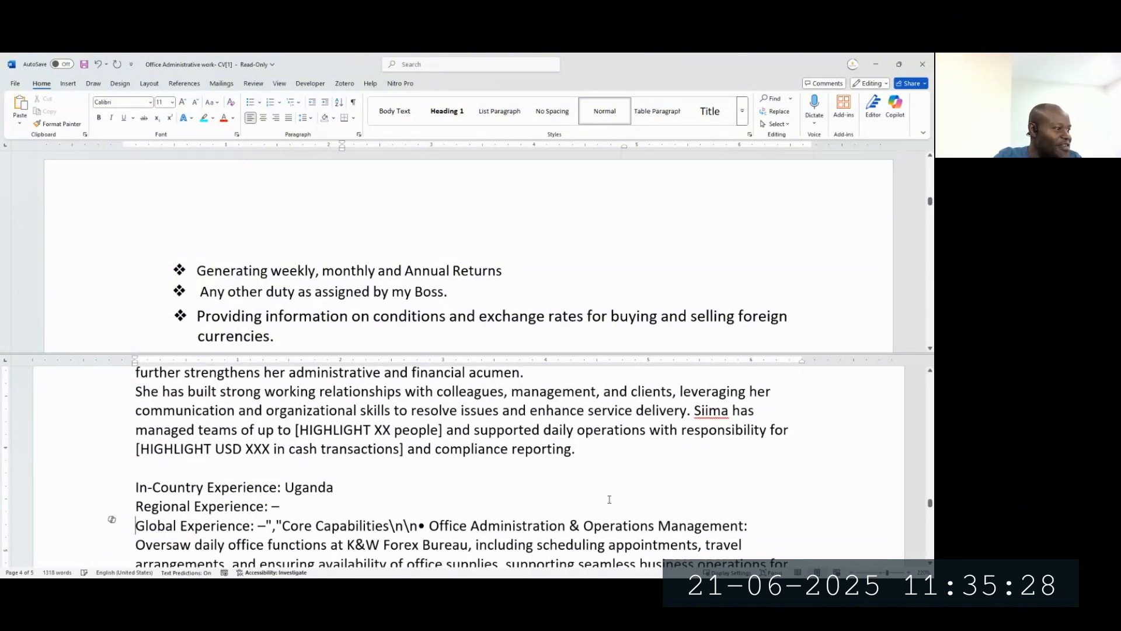
Step: Separate the Core Capabilities heading from the Global Experience line with a blank line and delete the stray quotes and comma before it
key("Right")
key("Right")
key("Right")
key("Right")
key("Right")
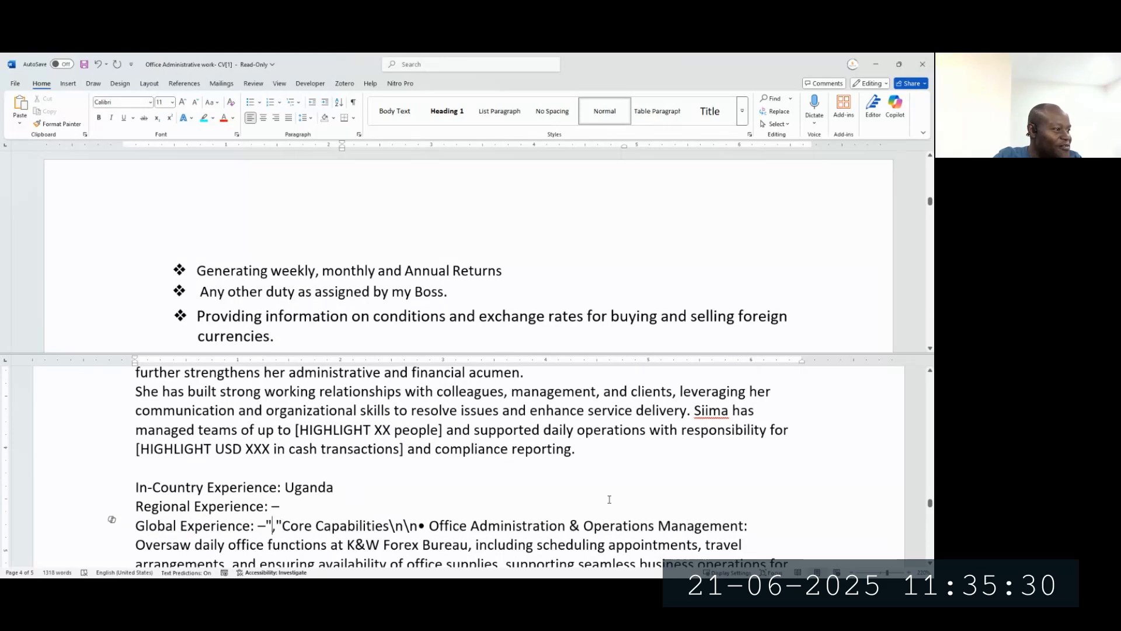
key("Return")
key("Return")
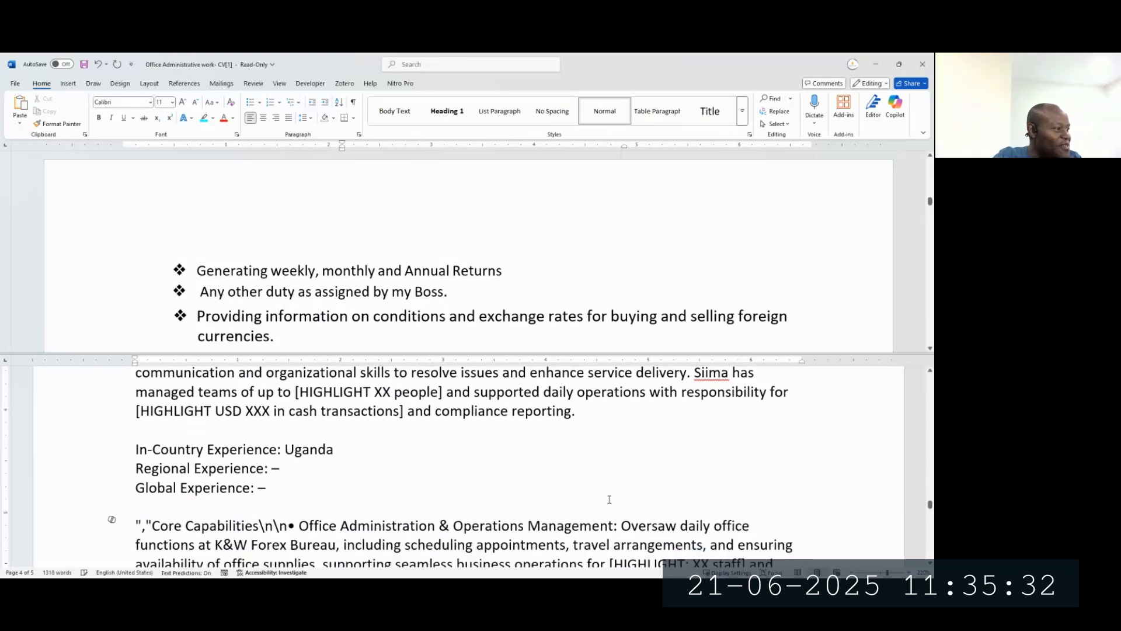
key("Delete")
key("Delete")
key("Delete")
Step: Move the first capability bullet onto its own line below the Core Capabilities heading and delete the literal "\n\n" before it
key("ctrl+Right")
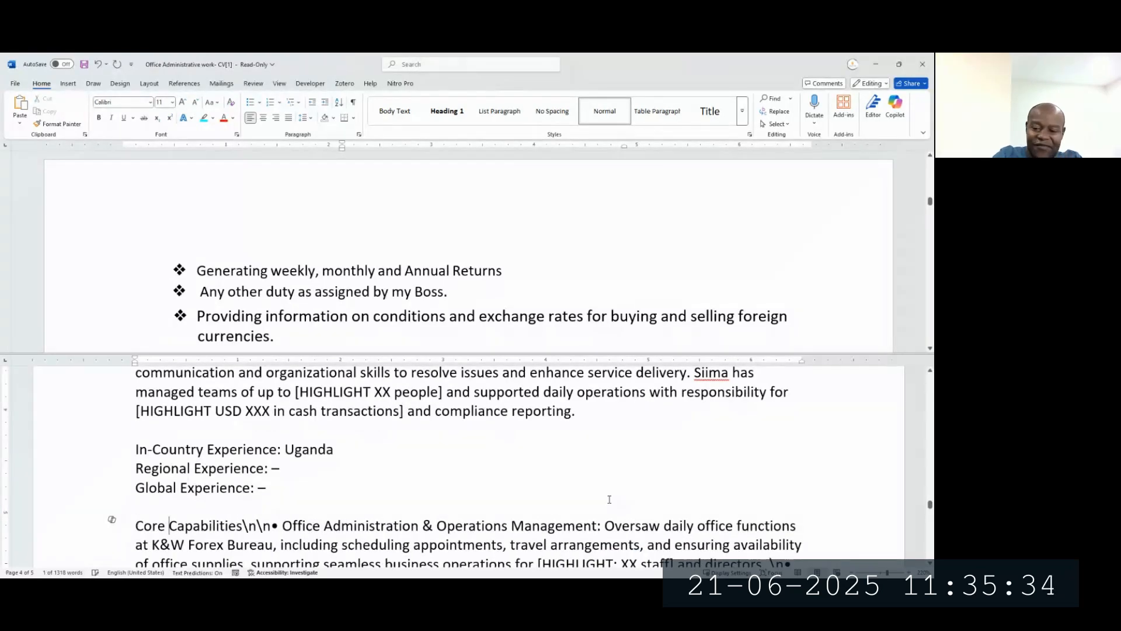
key("Left")
key("Return")
key("shift+Right")
key("shift+Right")
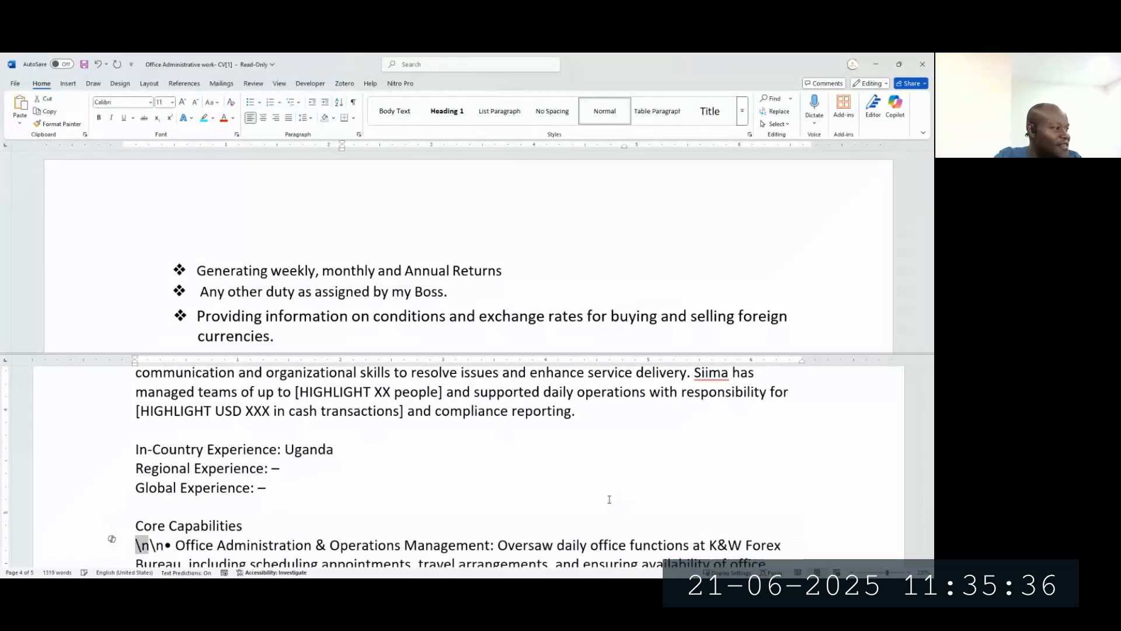
key("shift+Right")
key("Delete")
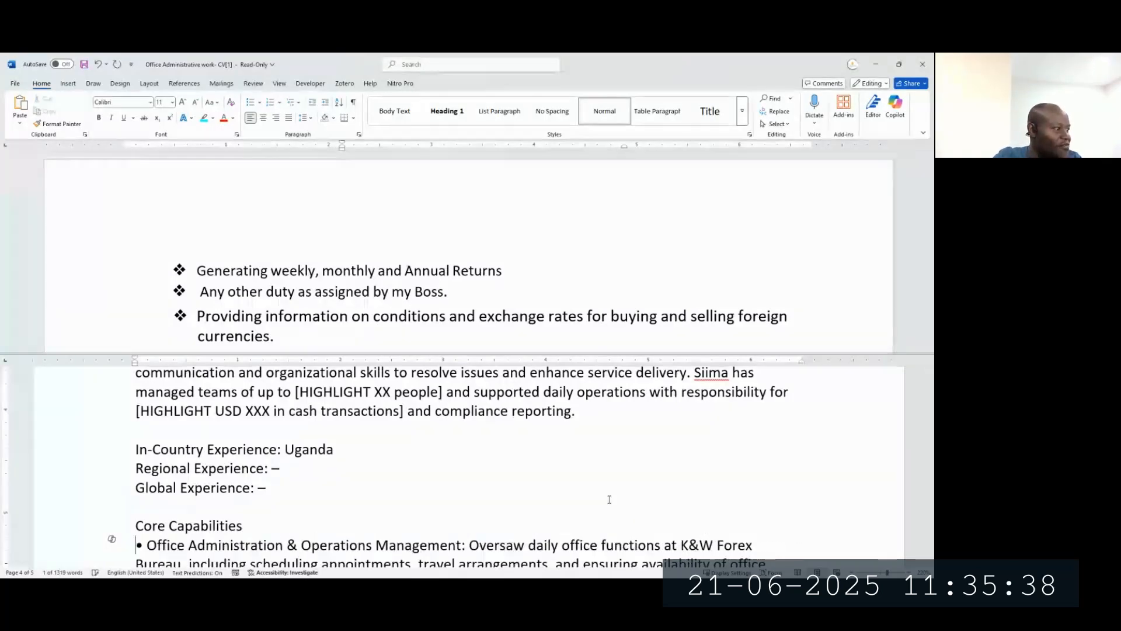
Step: Make the bullet title "Office Administration & Operations Management" under Core Capabilities bold
key("Right")
key("Right")
key("ctrl+shift+Right")
key("ctrl+shift+Right")
key("ctrl+shift+Right")
key("ctrl+shift+Right")
key("ctrl+shift+Right")
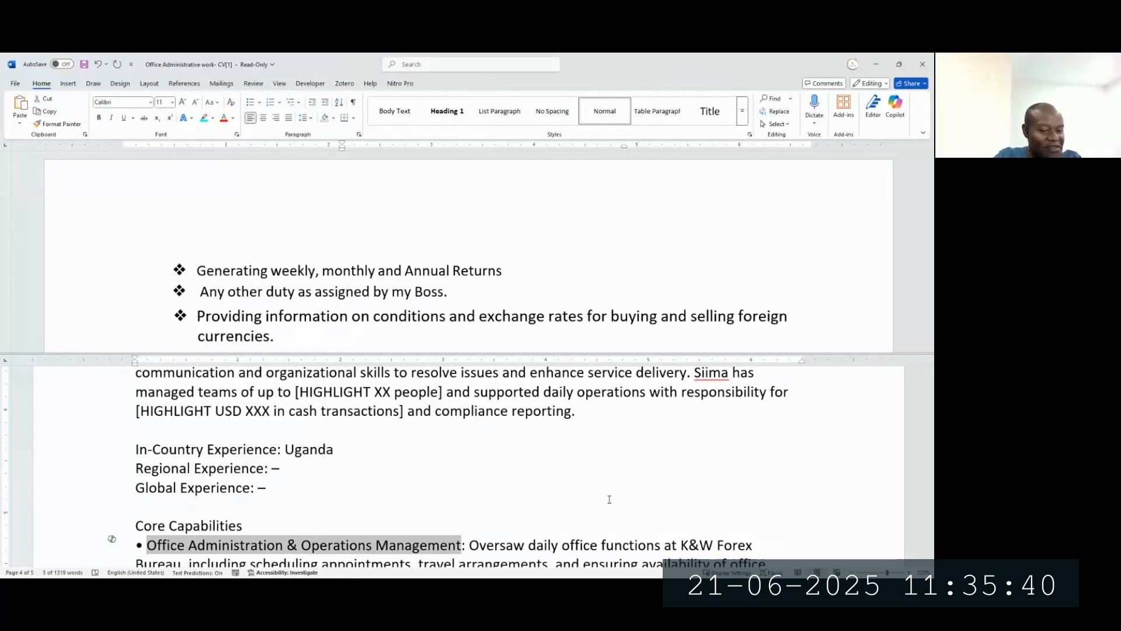
key("ctrl+b")
Step: Move the Financial Reporting & Compliance bullet onto its own line after a blank line and delete the literal "\n" before it
key("Down")
key("Down")
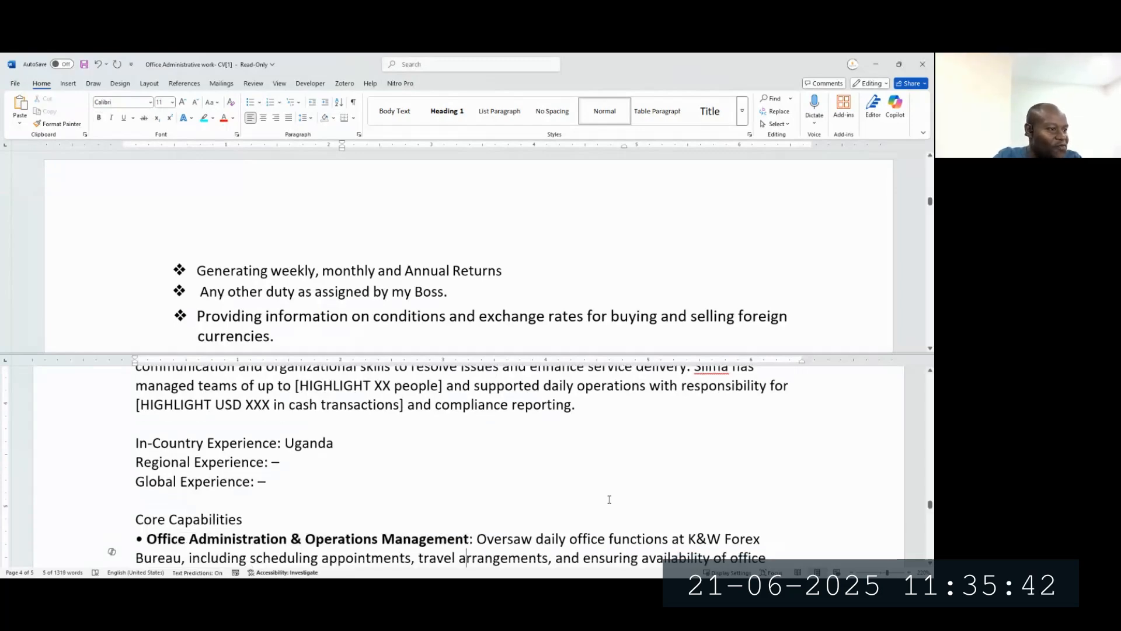
key("ctrl+Right")
key("ctrl+Right")
key("ctrl+Right")
key("ctrl+Right")
key("ctrl+Right")
key("ctrl+Right")
key("ctrl+Right")
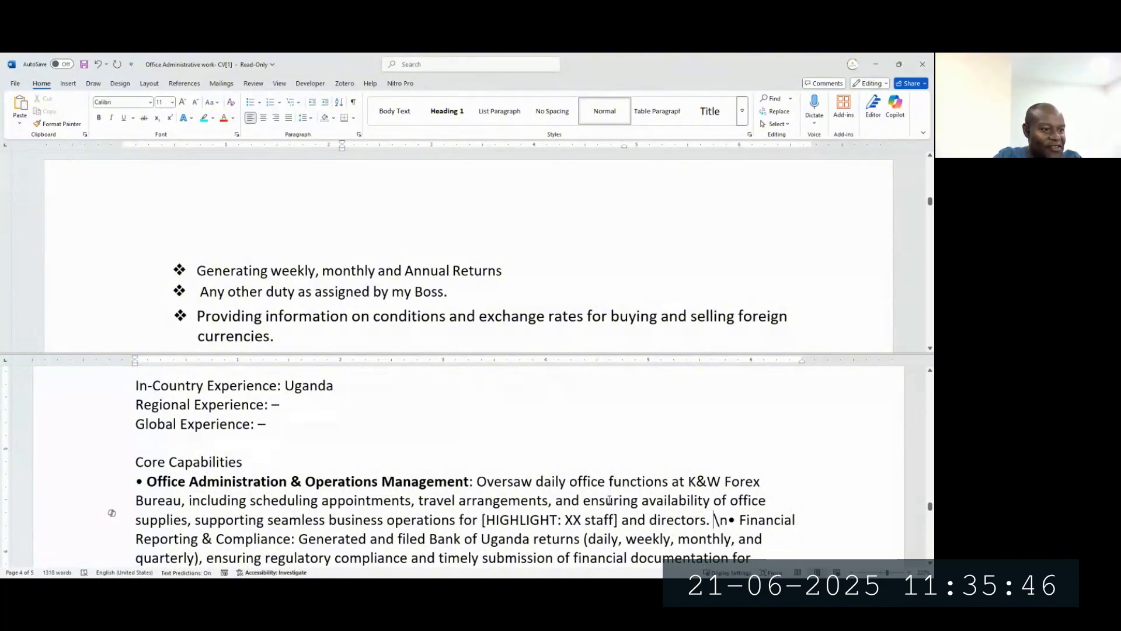
key("Return")
key("Return")
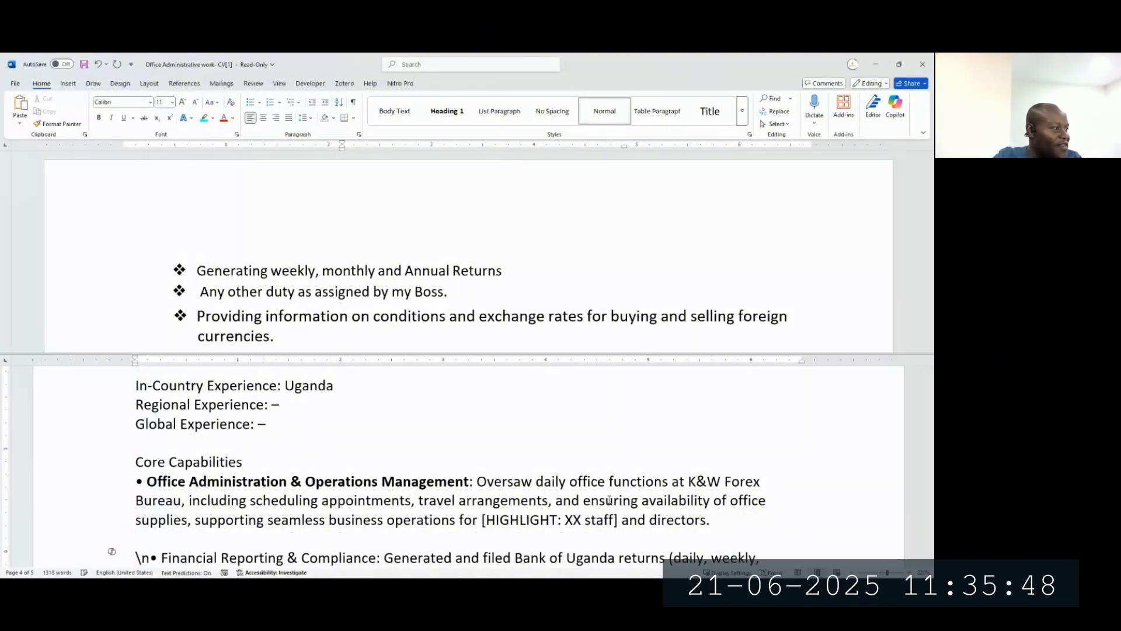
key("shift+Right")
key("shift+Right")
key("Delete")
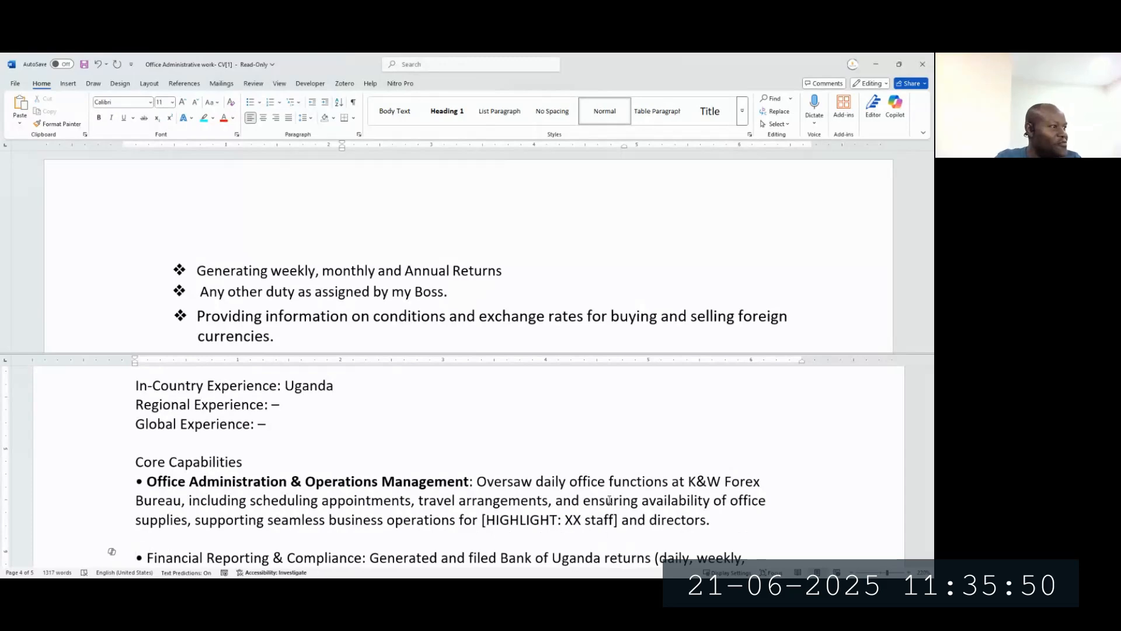
Step: Make the bullet title "Financial Reporting & Compliance:" bold
scroll(609, 500, "down", 3)
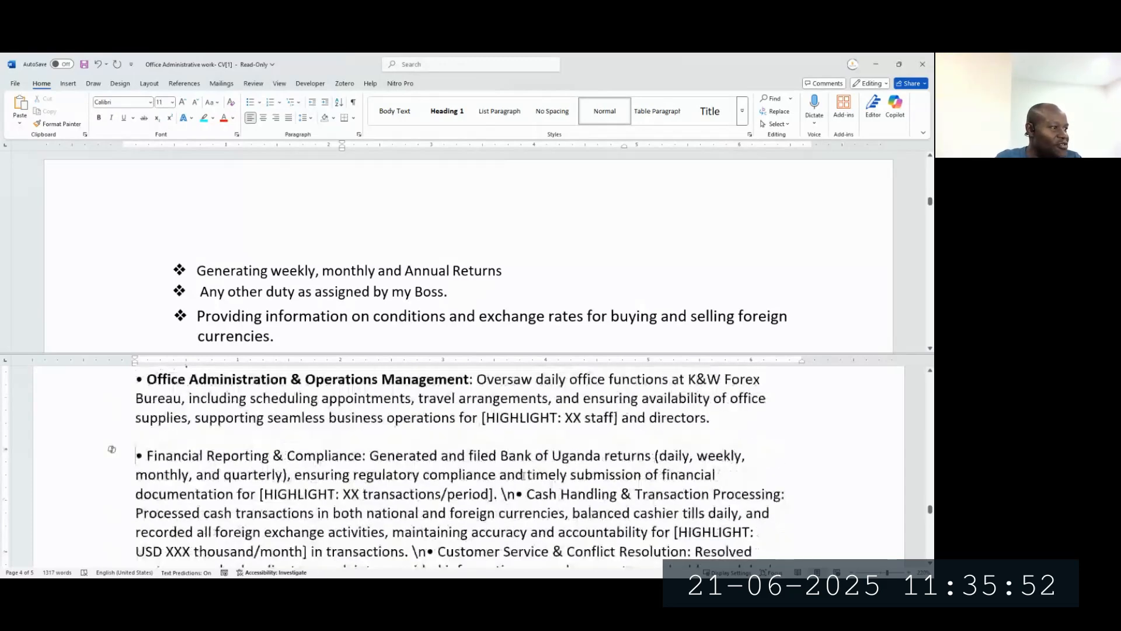
left_click(372, 456, "shift")
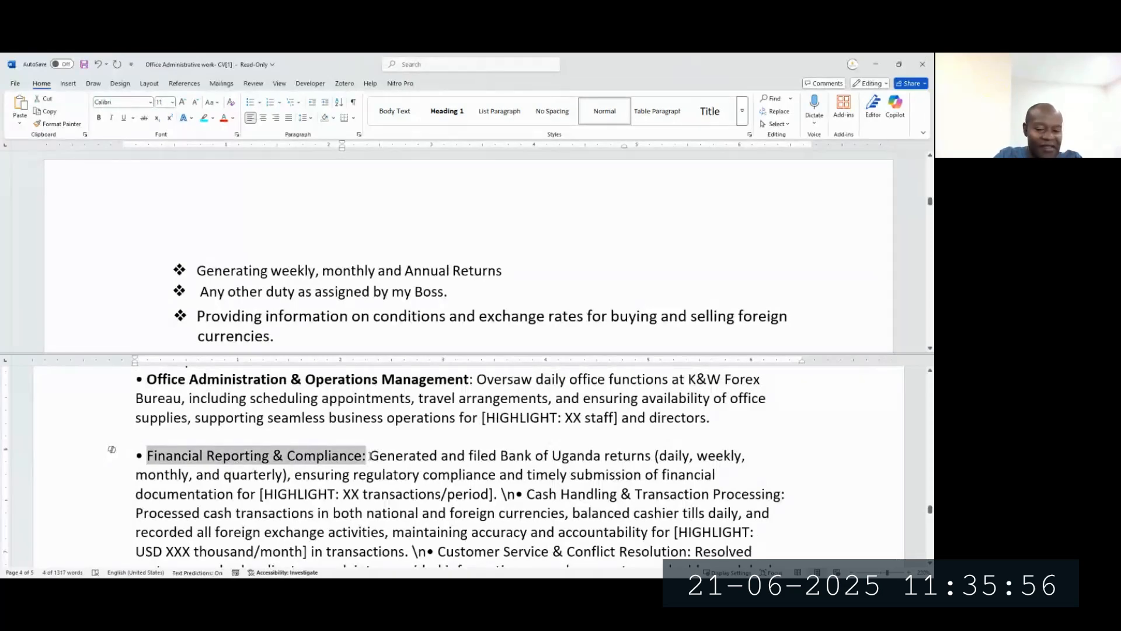
key("ctrl+b")
Step: Delete the literal "\n" before the Cash Handling & Transaction Processing bullet and put the bullet on its own line after a blank line
left_click(370, 459)
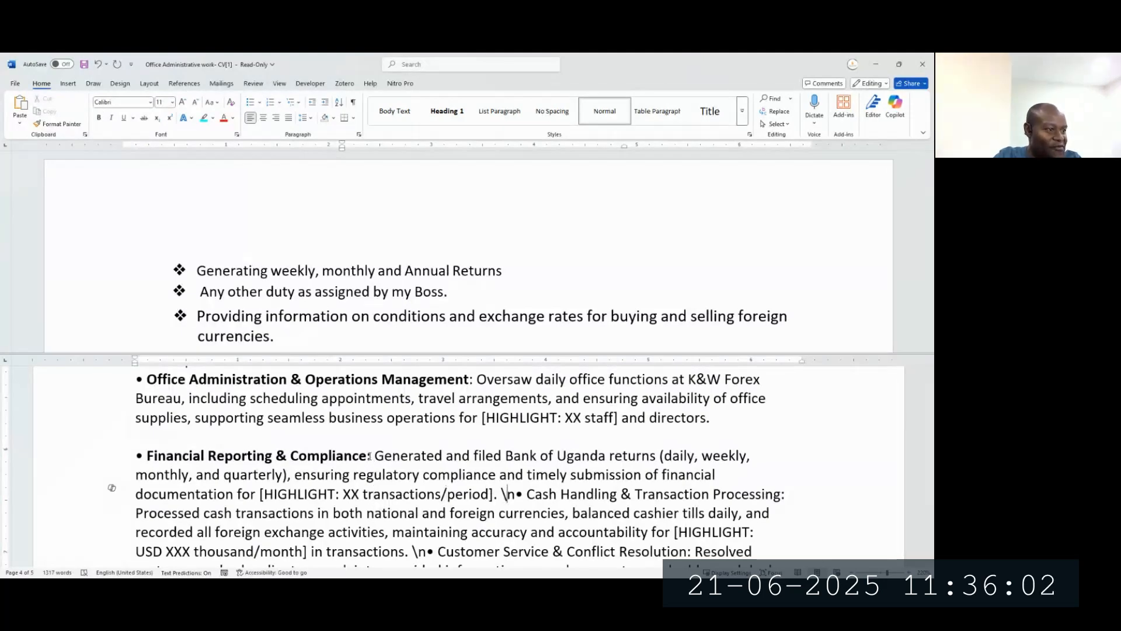
key("Return")
key("shift+Right")
key("shift+Right")
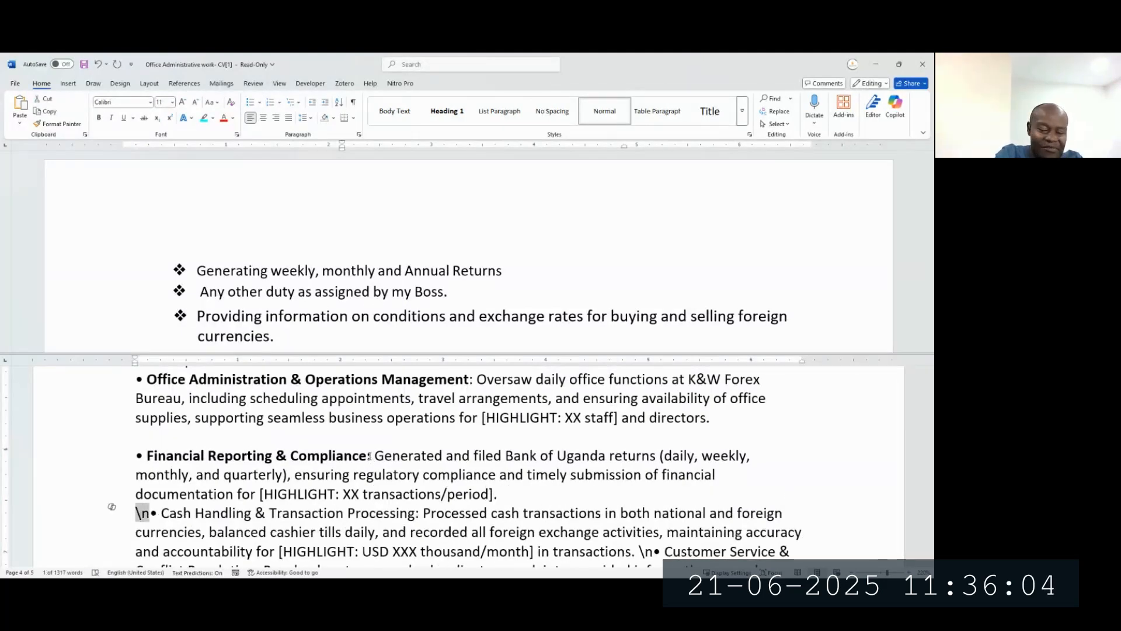
key("Delete")
key("Return")
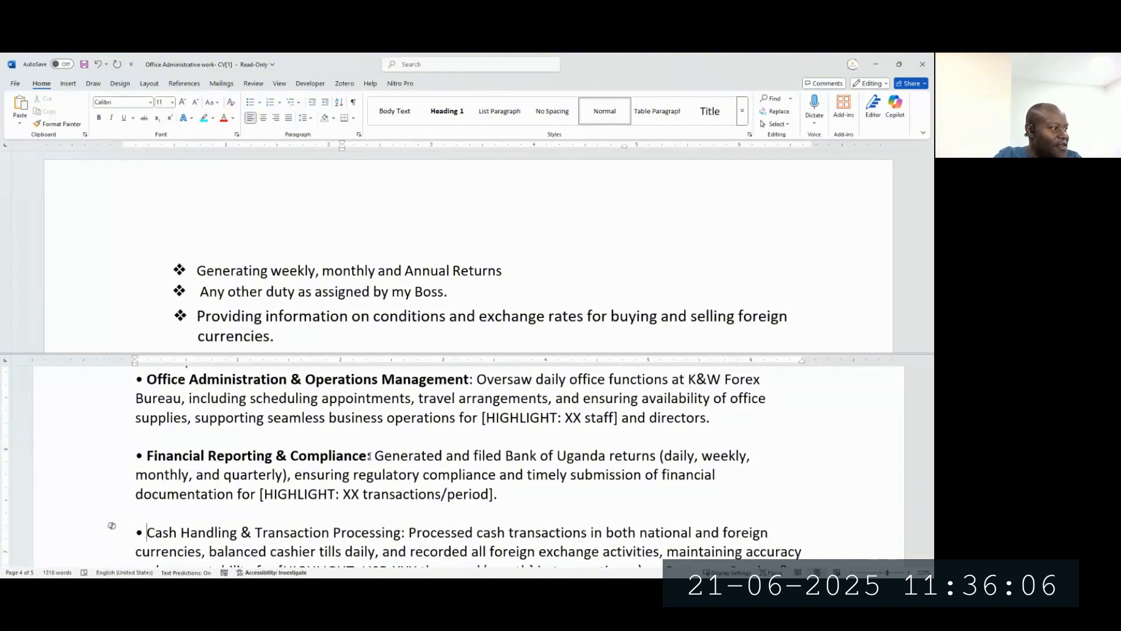
Step: Make the bullet title "Cash Handling & Transaction Processing" bold
key("ctrl+Right")
key("ctrl+shift+Right")
key("ctrl+shift+Right")
key("ctrl+shift+Right")
key("ctrl+shift+Right")
key("ctrl+shift+Right")
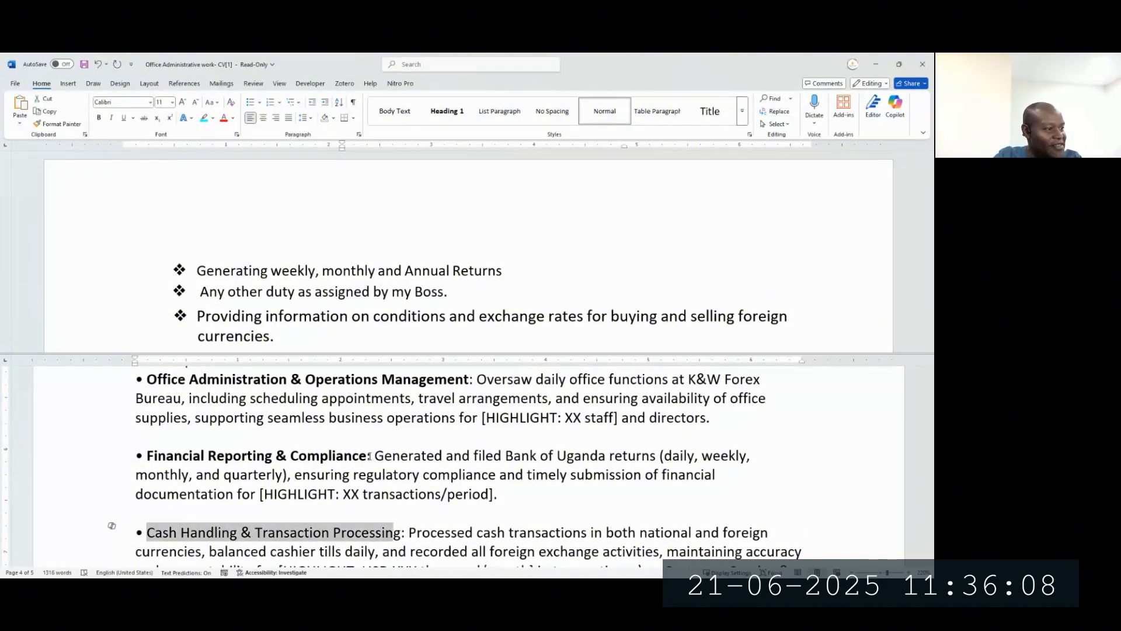
key("ctrl+b")
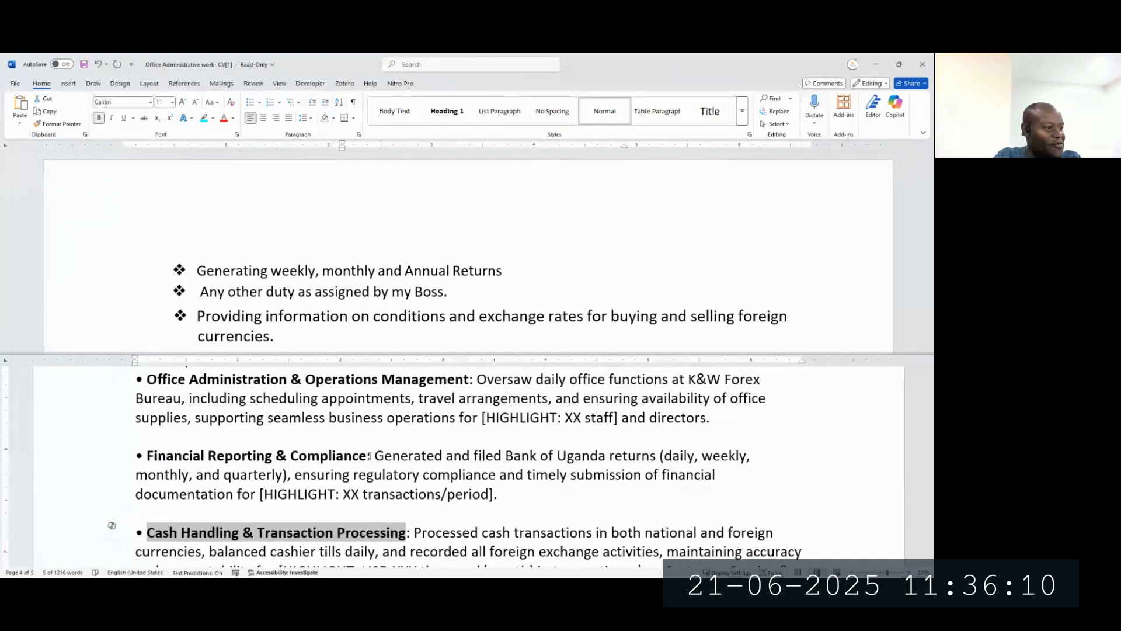
Step: Move the Customer Service & Conflict Resolution bullet onto its own line after a blank line and delete the literal "\n" before it
key("Down")
key("Down")
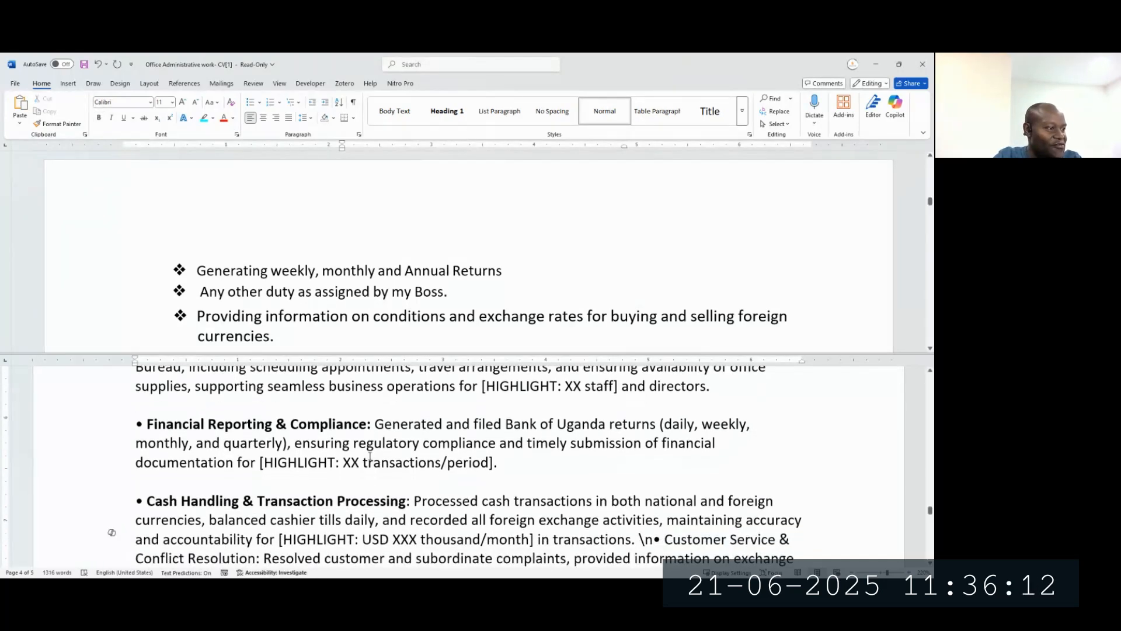
key("ctrl+Right")
key("ctrl+Right")
key("ctrl+Right")
key("Return")
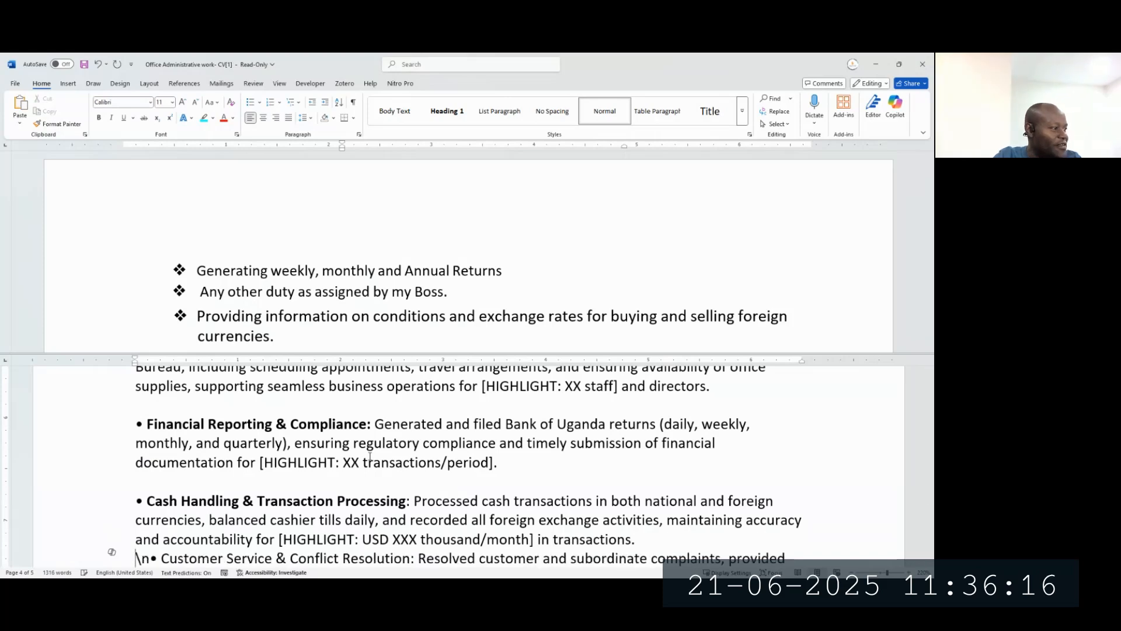
key("Return")
key("shift+Right")
key("shift+Right")
key("Delete")
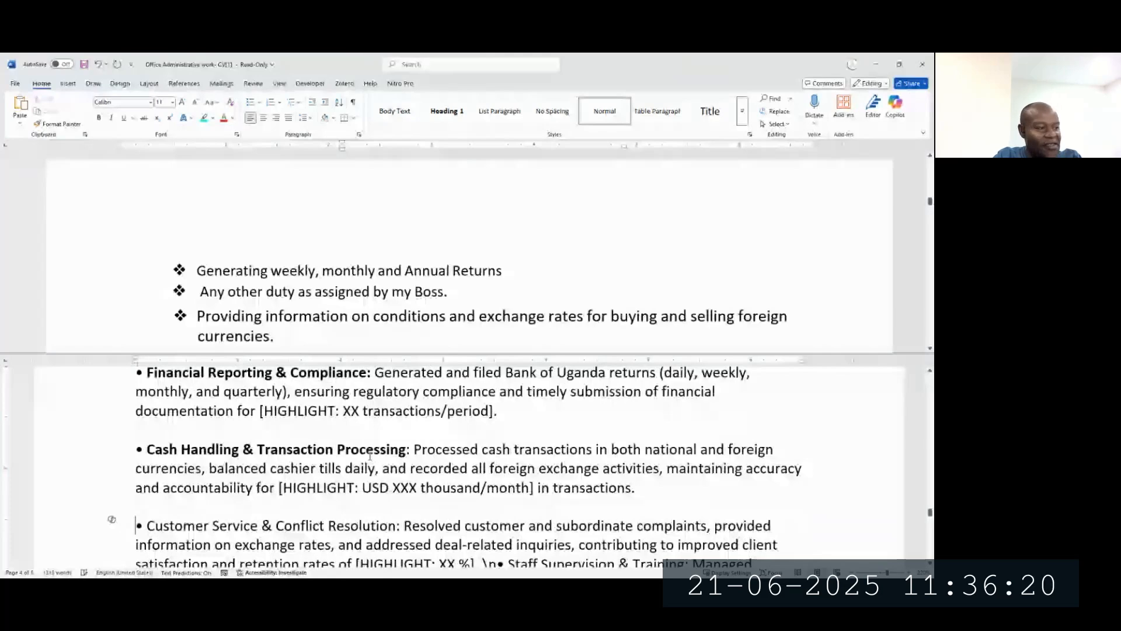
Step: Make the bullet title "Customer Service & Conflict Resolution:" bold
key("Right")
key("ctrl+shift+Right")
key("ctrl+shift+Right")
key("ctrl+shift+Right")
key("ctrl+shift+Right")
key("ctrl+shift+Right")
key("ctrl+shift+Right")
key("ctrl+shift+Right")
key("ctrl+b")
Step: Move the Staff Supervision & Training bullet onto its own line and delete the literal "\n" before it
key("Down")
key("Down")
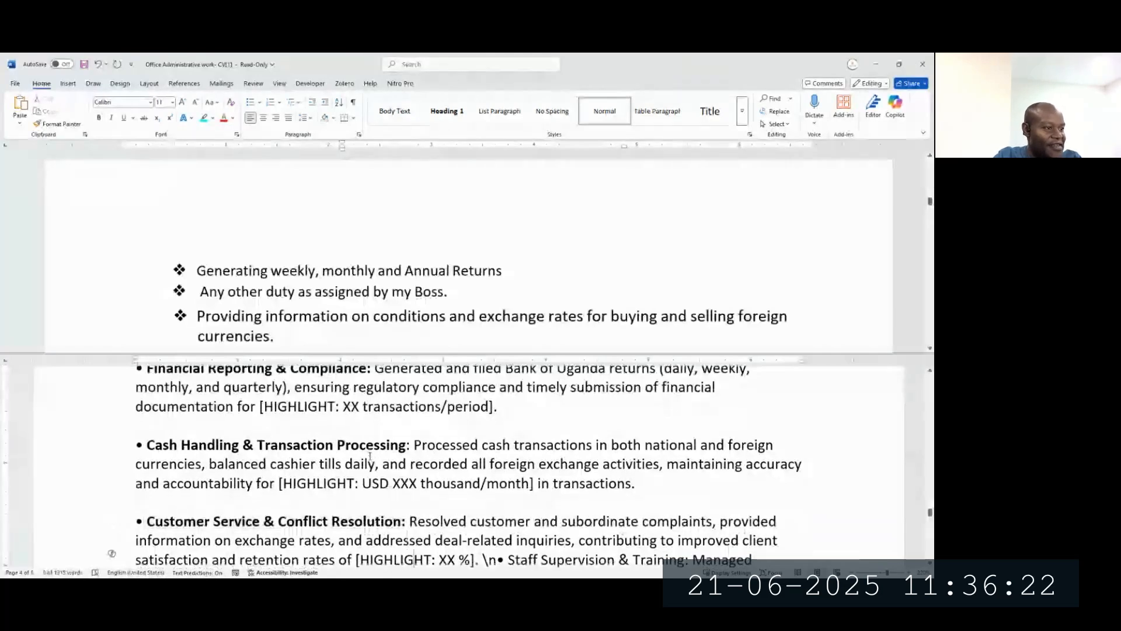
key("Down")
key("Up")
key("ctrl+Right")
key("ctrl+Right")
key("ctrl+Right")
key("ctrl+Right")
key("Return")
key("shift+Right")
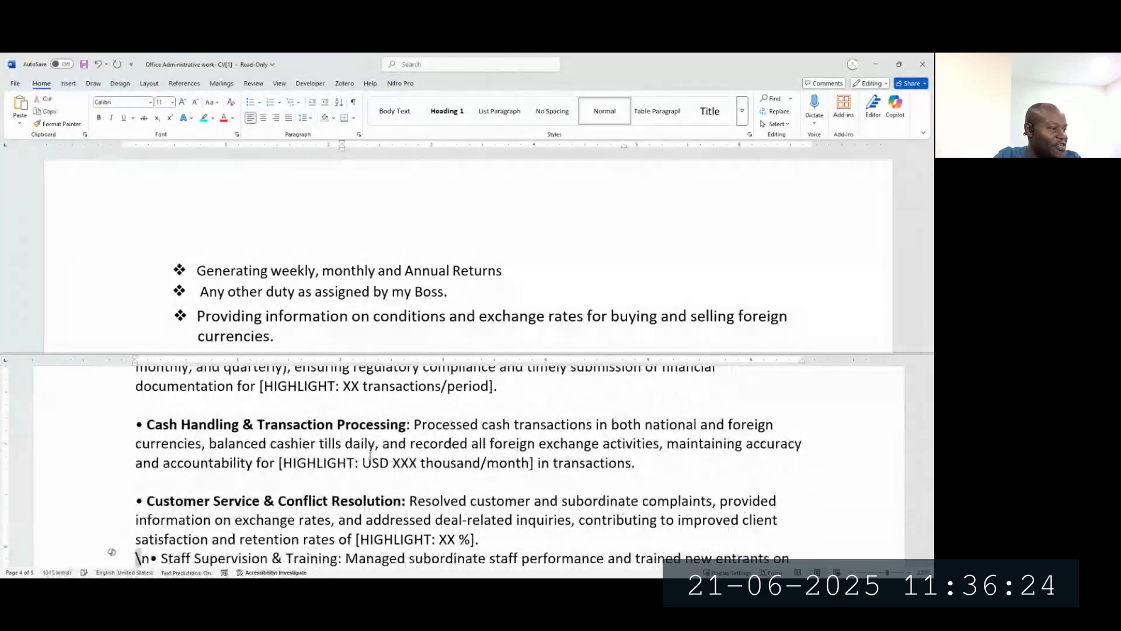
key("shift+Right")
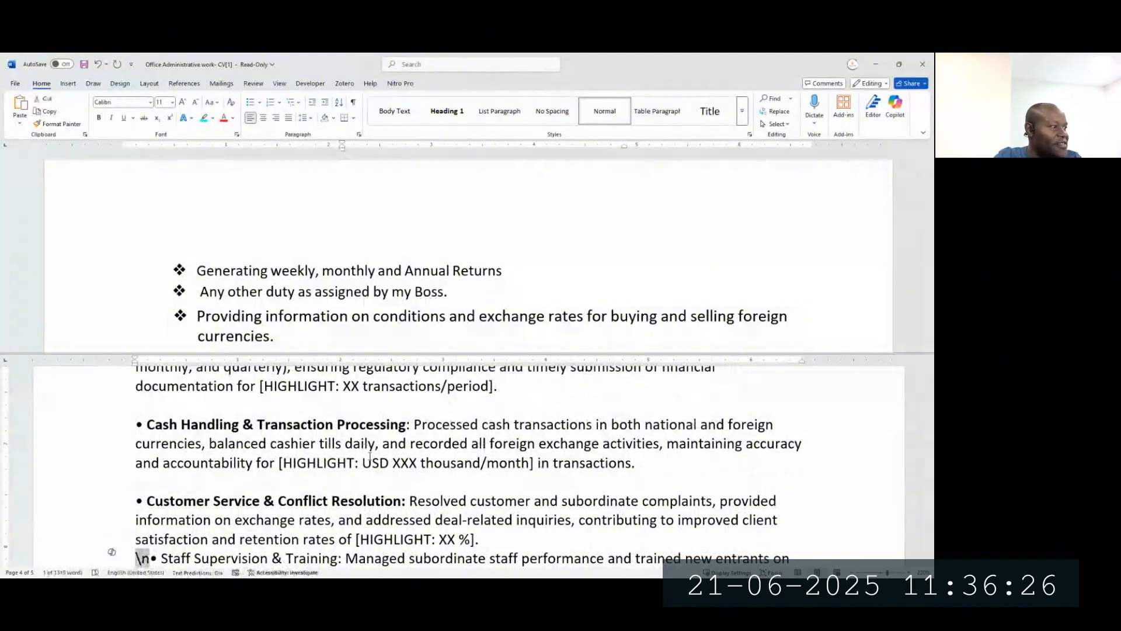
key("Delete")
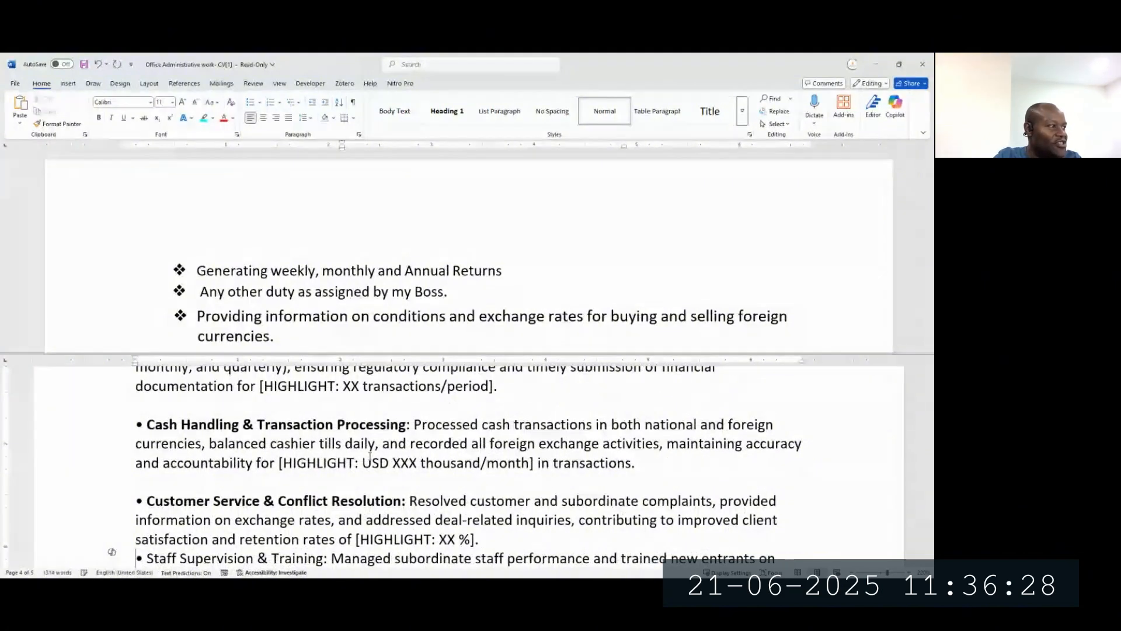
Step: Make the bullet title "Staff Supervision & Training:" bold
scroll(369, 460, "up", 5)
scroll(369, 460, "up", 2)
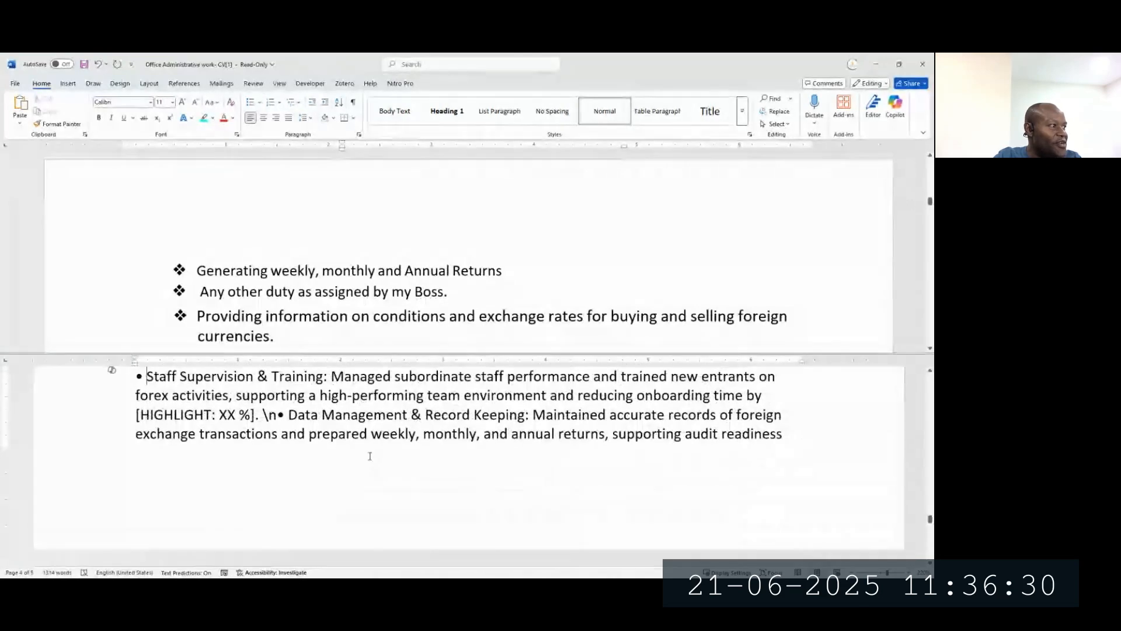
key("ctrl+shift+Right")
key("ctrl+shift+Right")
key("ctrl+shift+Right")
key("ctrl+shift+Right")
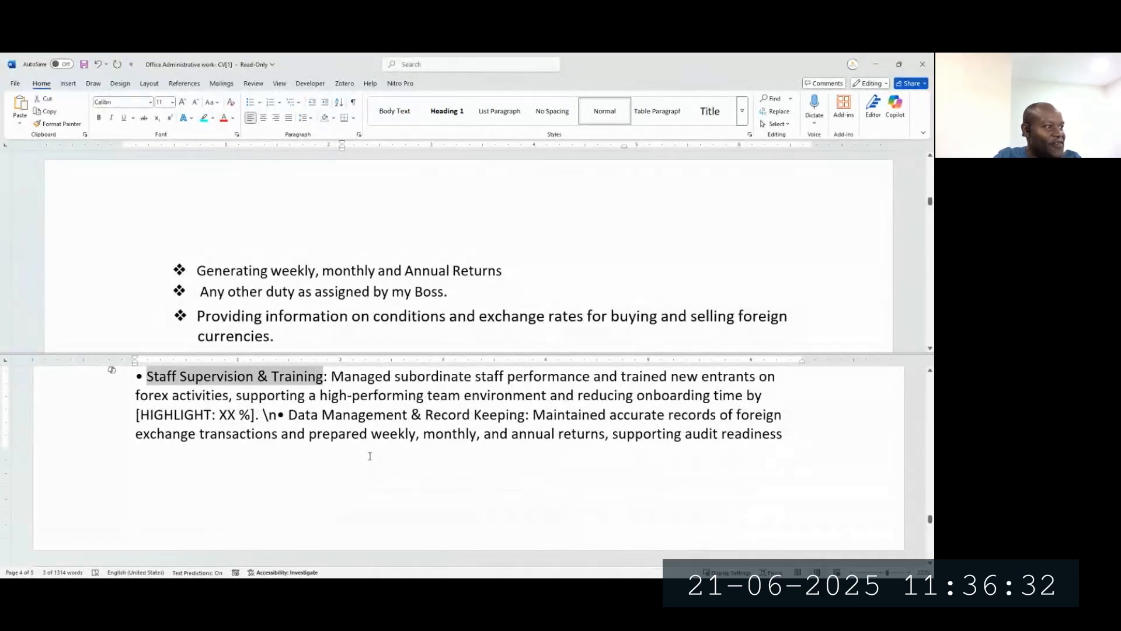
key("ctrl+b")
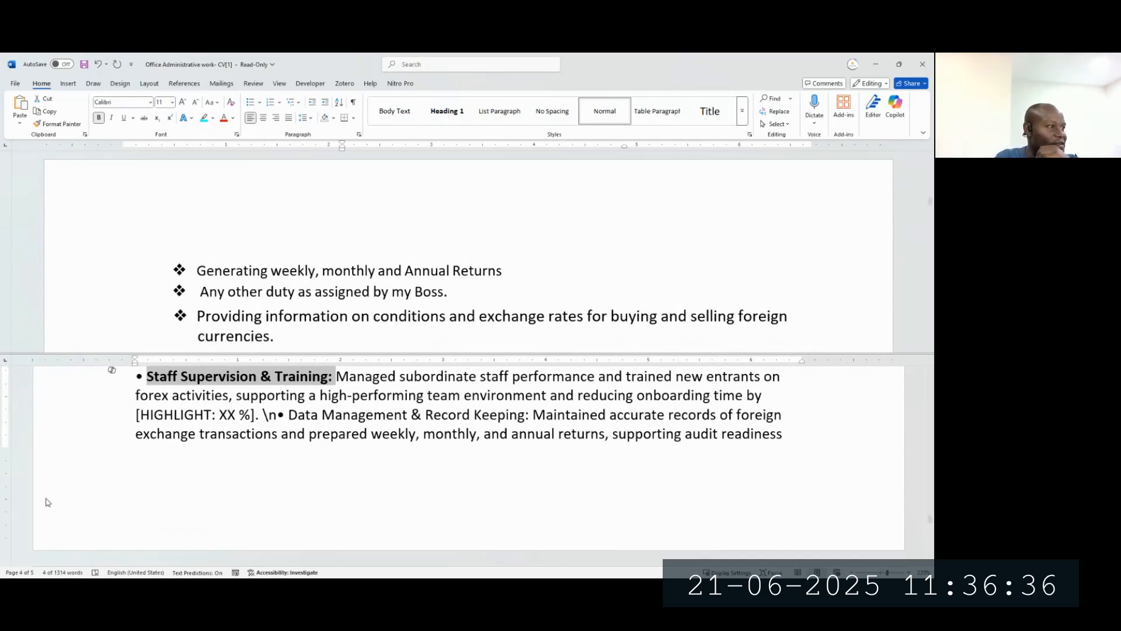
Step: Move the Data Management & Record Keeping bullet onto its own line on the next page and delete the literal "\n" before it
left_click(265, 415)
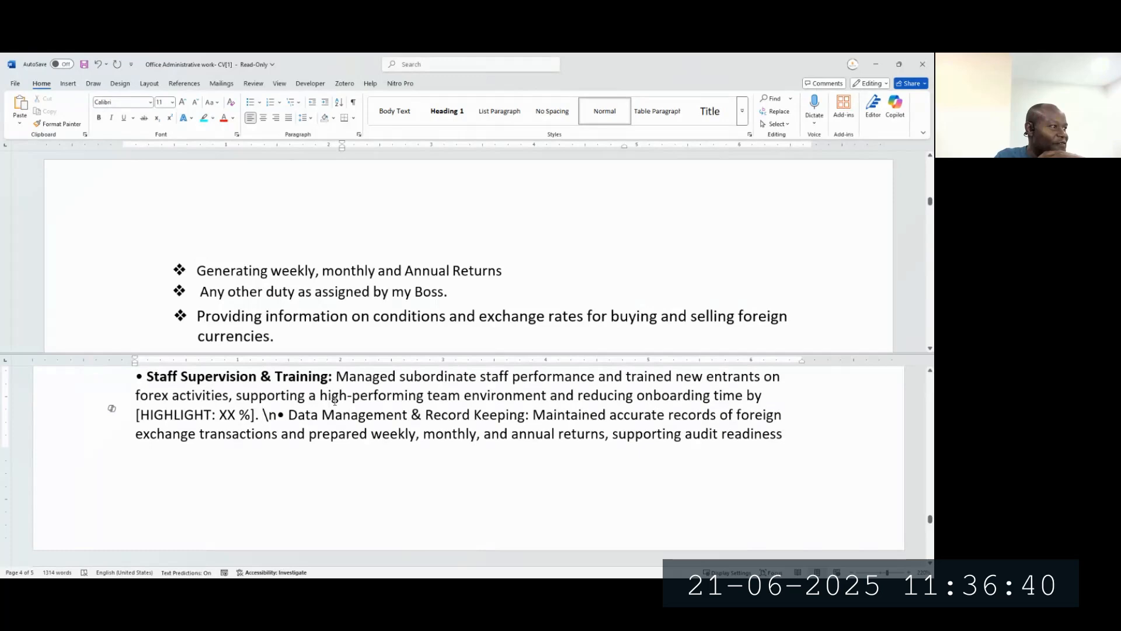
key("Return")
key("ctrl+Return")
key("shift+Right")
key("shift+Right")
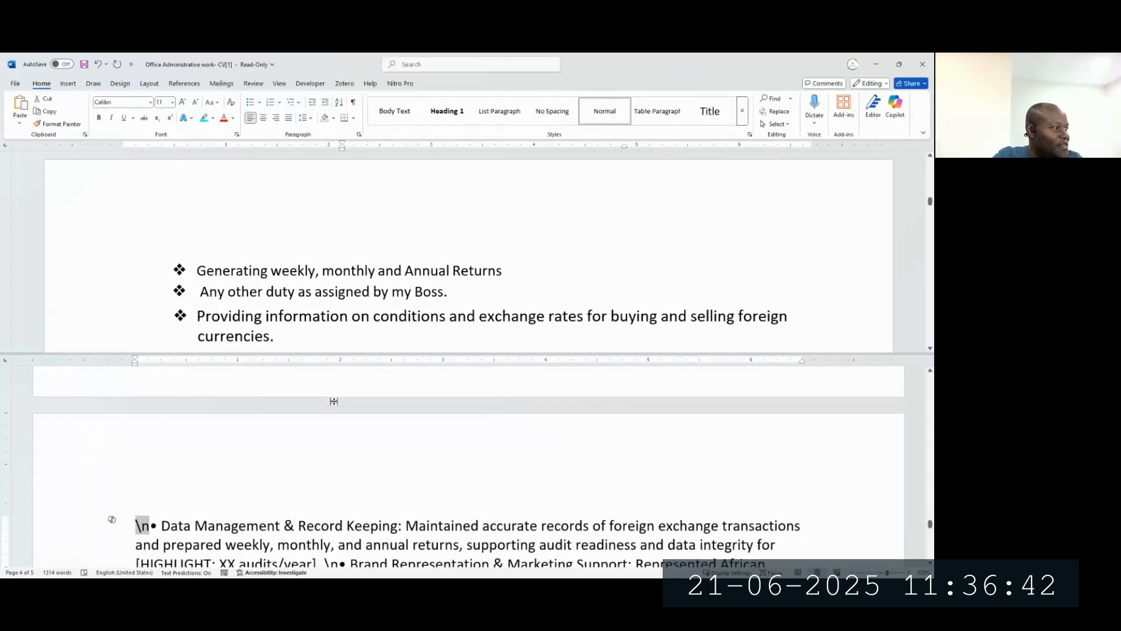
key("shift+Left")
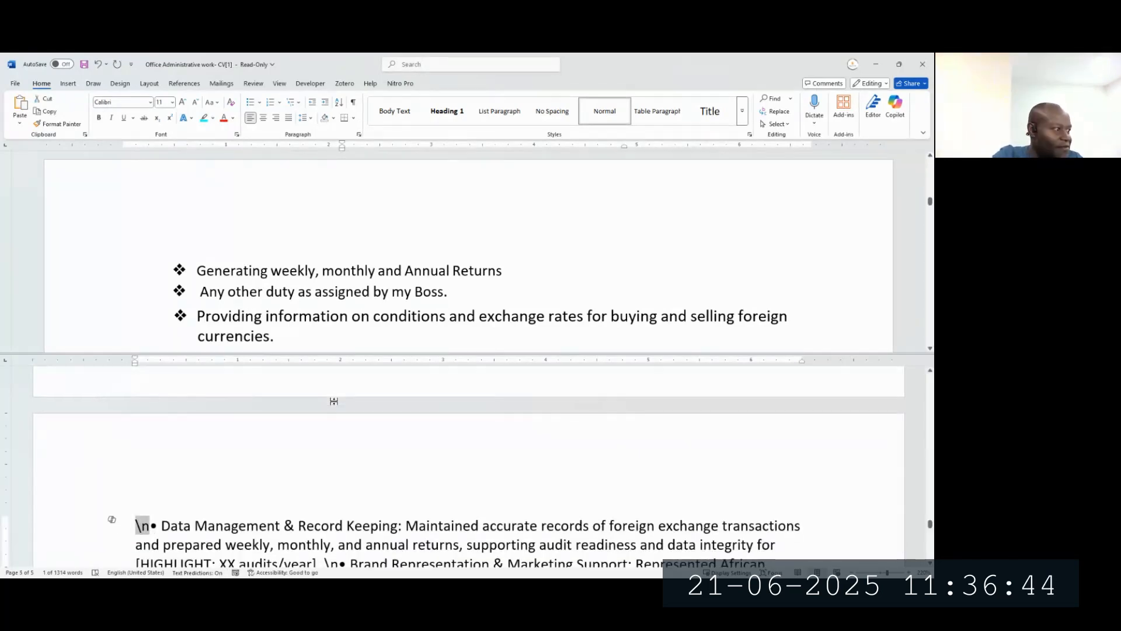
key("Delete")
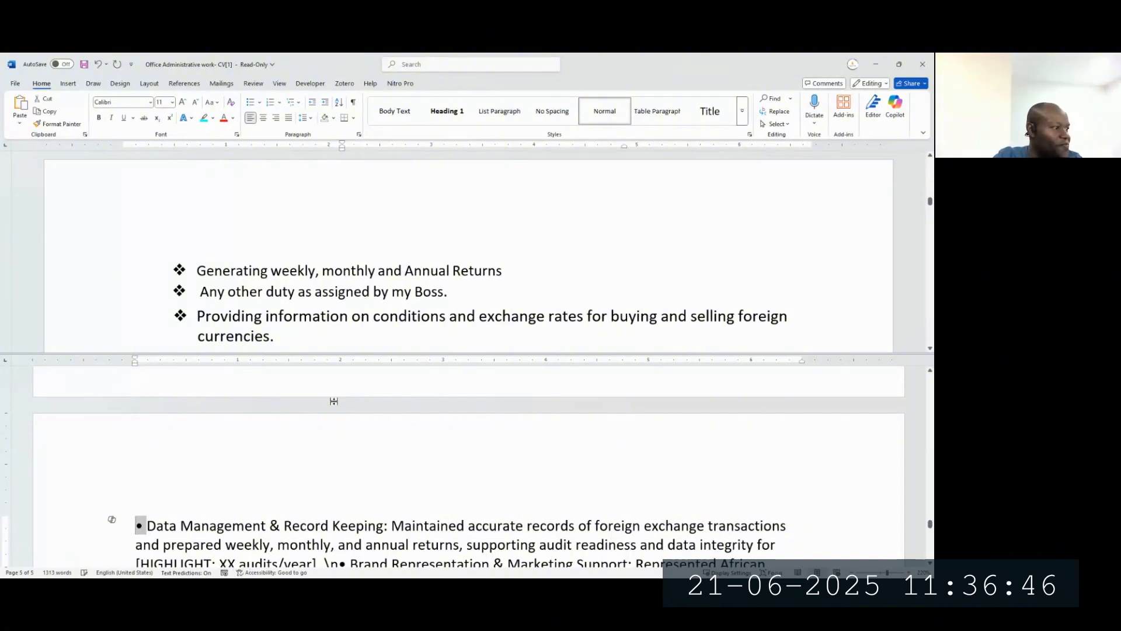
Step: Make the bullet mark and title "Data Management & Record Keeping" bold
key("ctrl+shift+Right")
key("ctrl+shift+Right")
key("ctrl+shift+Right")
key("ctrl+shift+Right")
key("ctrl+shift+Right")
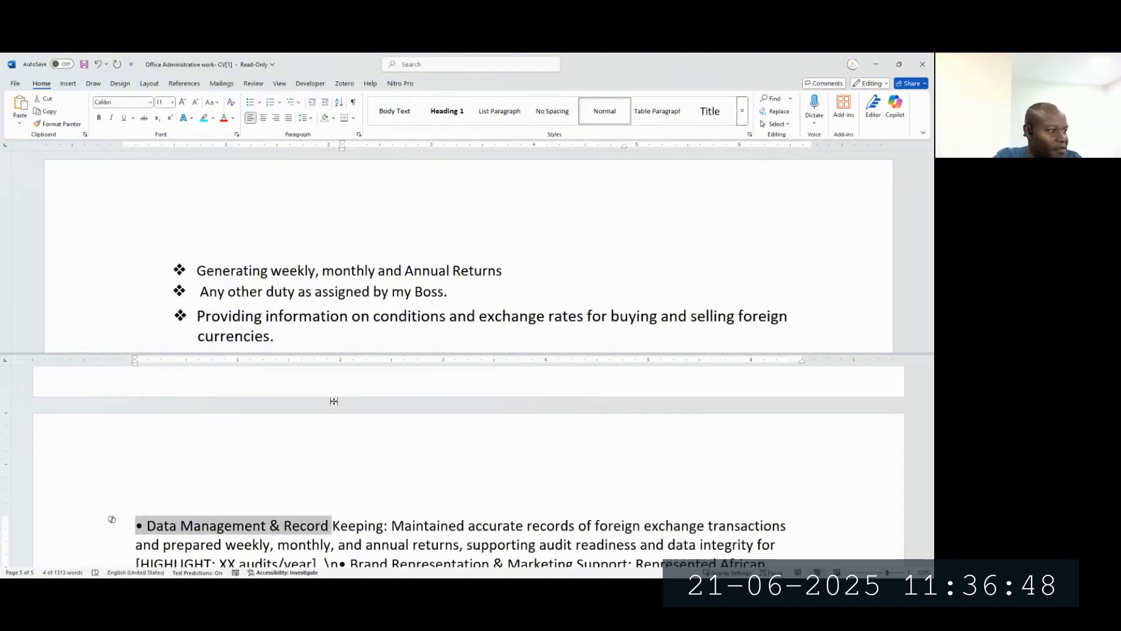
key("ctrl+shift+Right")
key("ctrl+b")
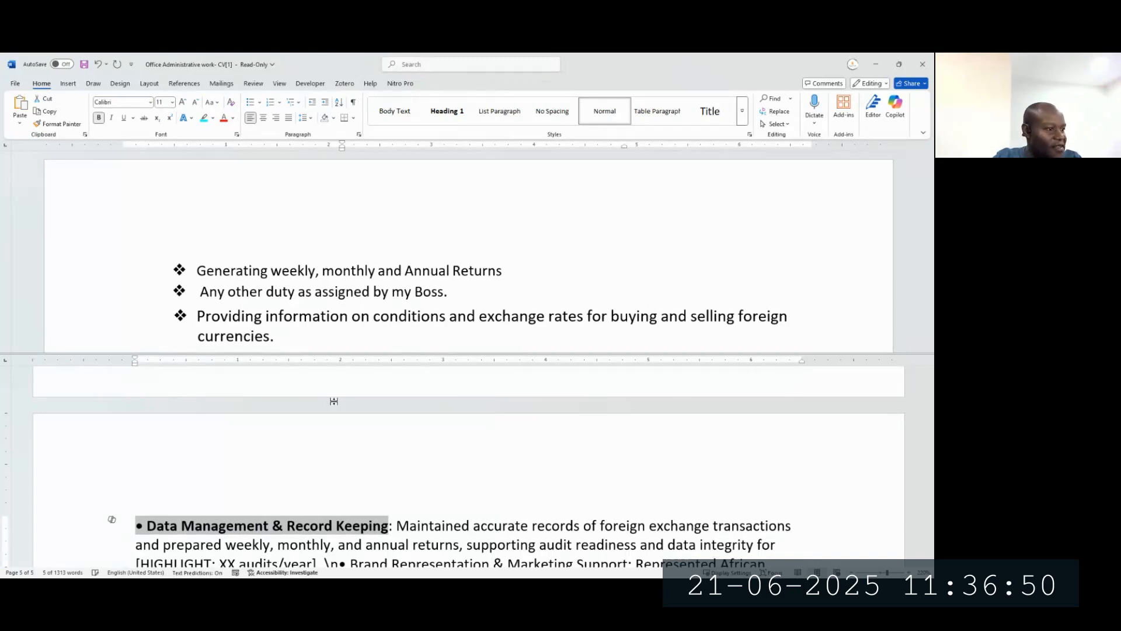
Step: Delete the literal "\n" before the Brand Representation & Marketing Support bullet and put the bullet on its own line after a blank line
key("Down")
key("Down")
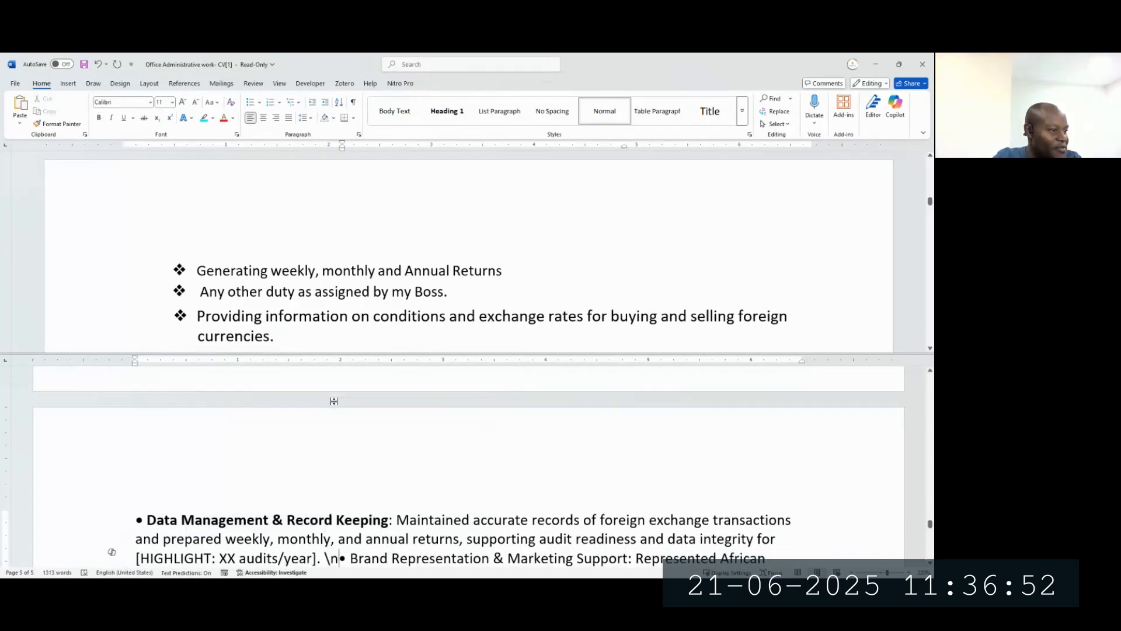
key("Return")
key("shift+Right")
key("shift+Right")
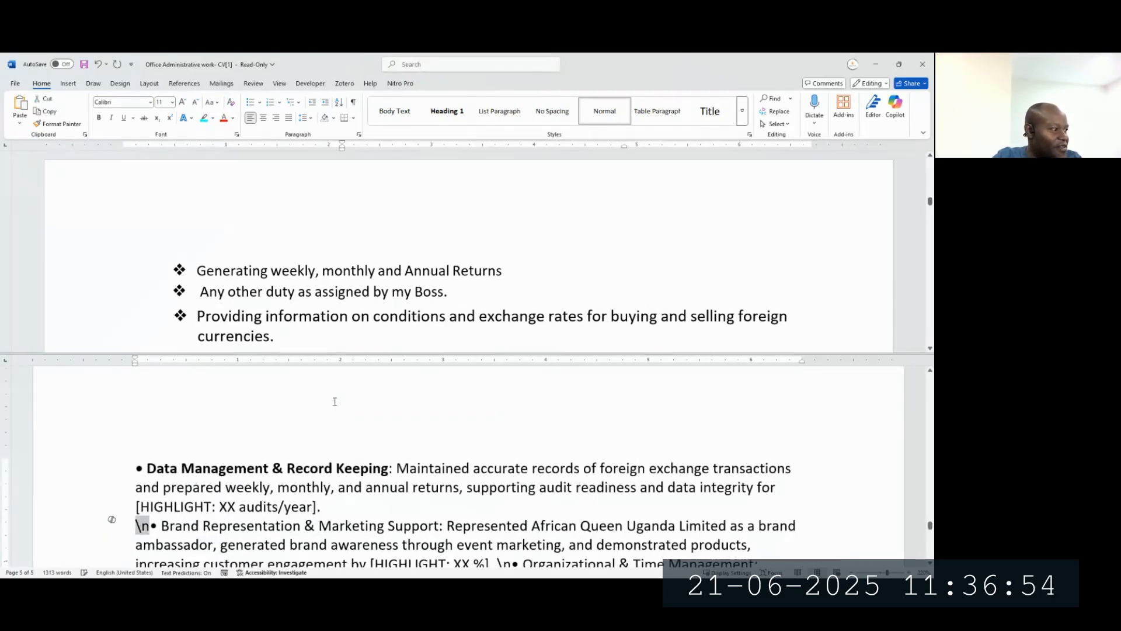
key("Delete")
key("Return")
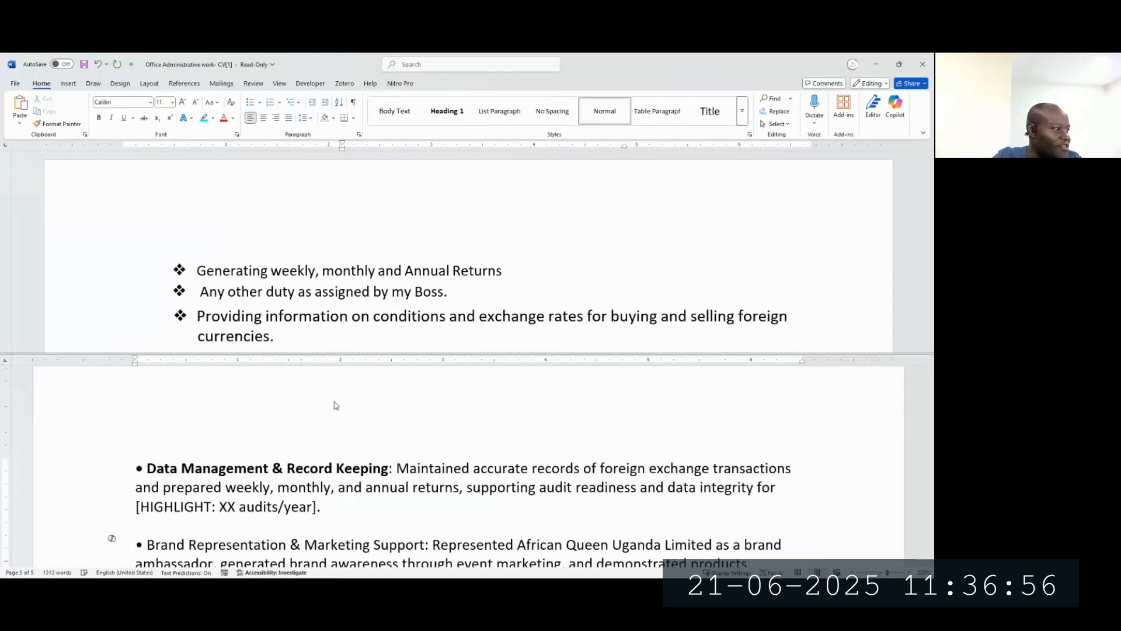
Step: Make the bullet mark and title "Brand Representation & Marketing Support:" bold
key("ctrl+shift+Right")
key("ctrl+shift+Right")
key("ctrl+shift+Right")
key("ctrl+shift+Right")
key("ctrl+shift+Right")
key("ctrl+shift+Right")
key("ctrl+shift+Right")
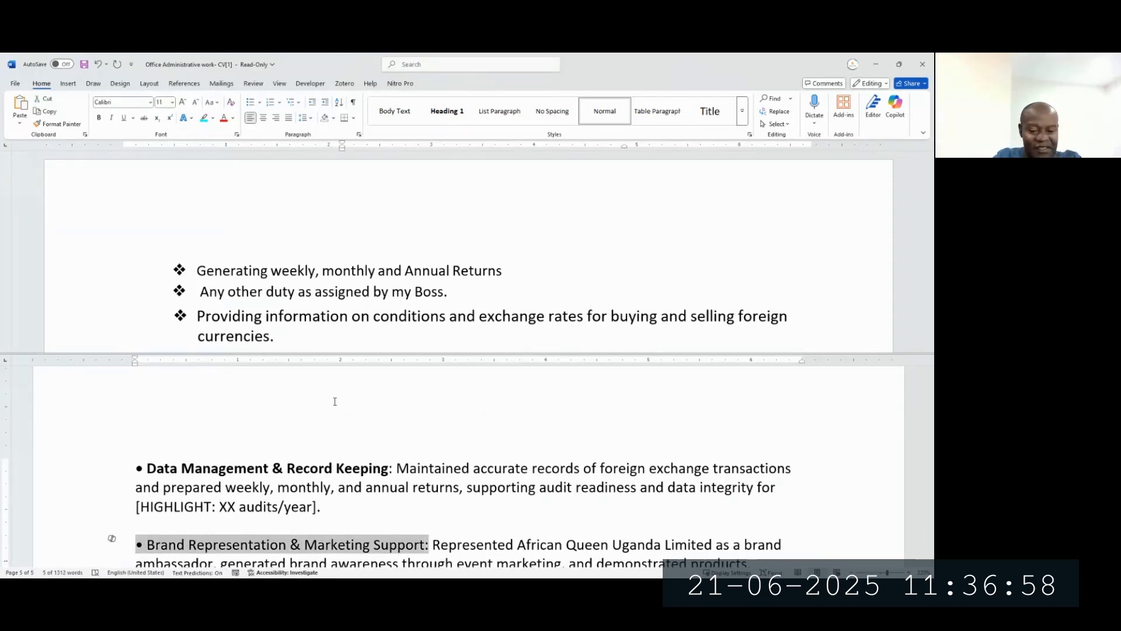
key("ctrl+b")
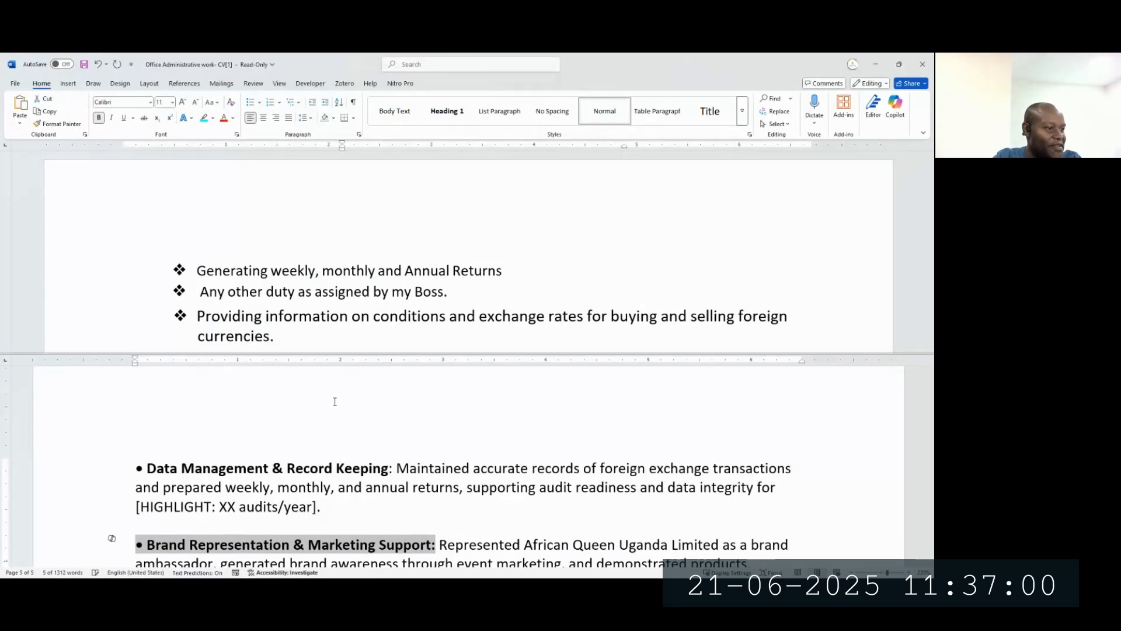
Step: Put the Organizational & Time Management bullet on its own line after a blank line and delete the literal "\n" before it
key("Down")
key("Down")
key("ctrl+Right")
key("ctrl+Right")
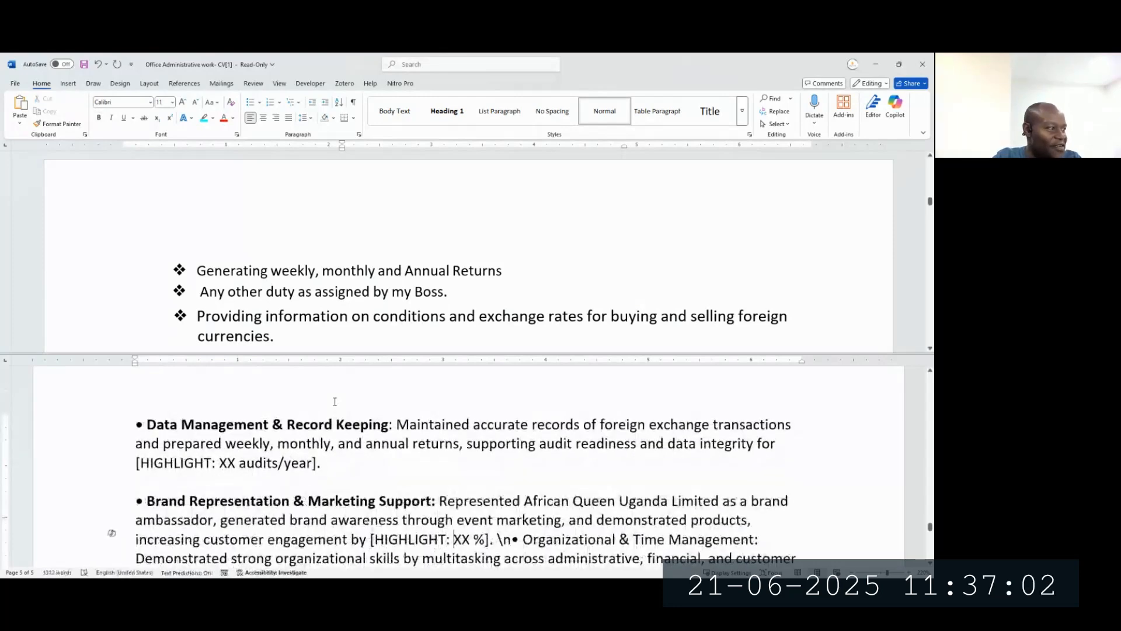
key("ctrl+Right")
key("Return")
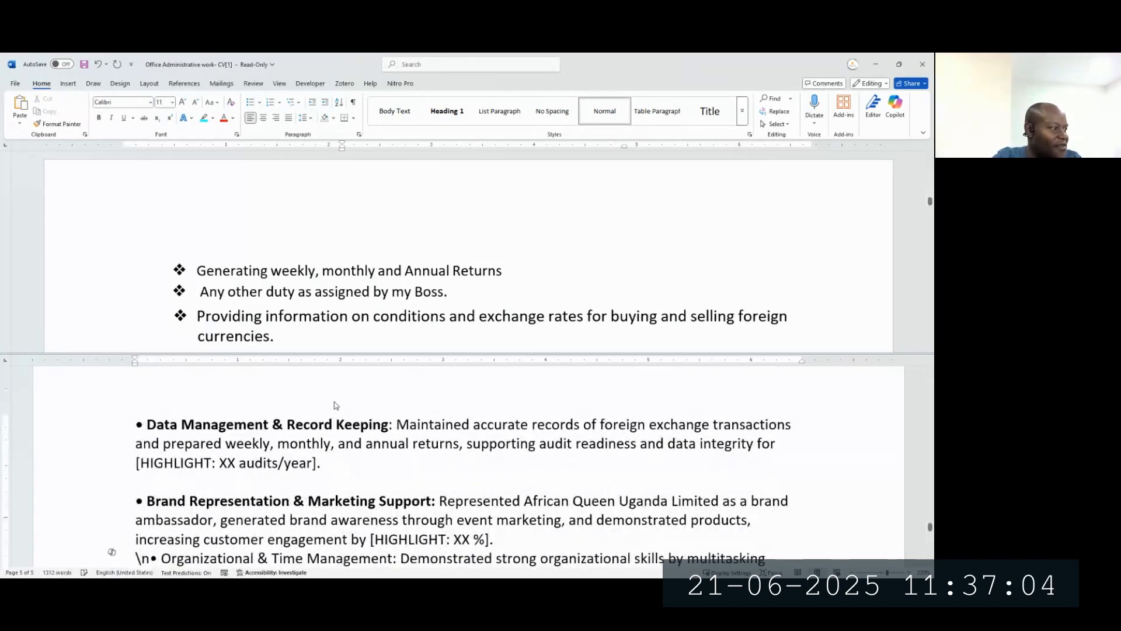
scroll(334, 401, "down", 1)
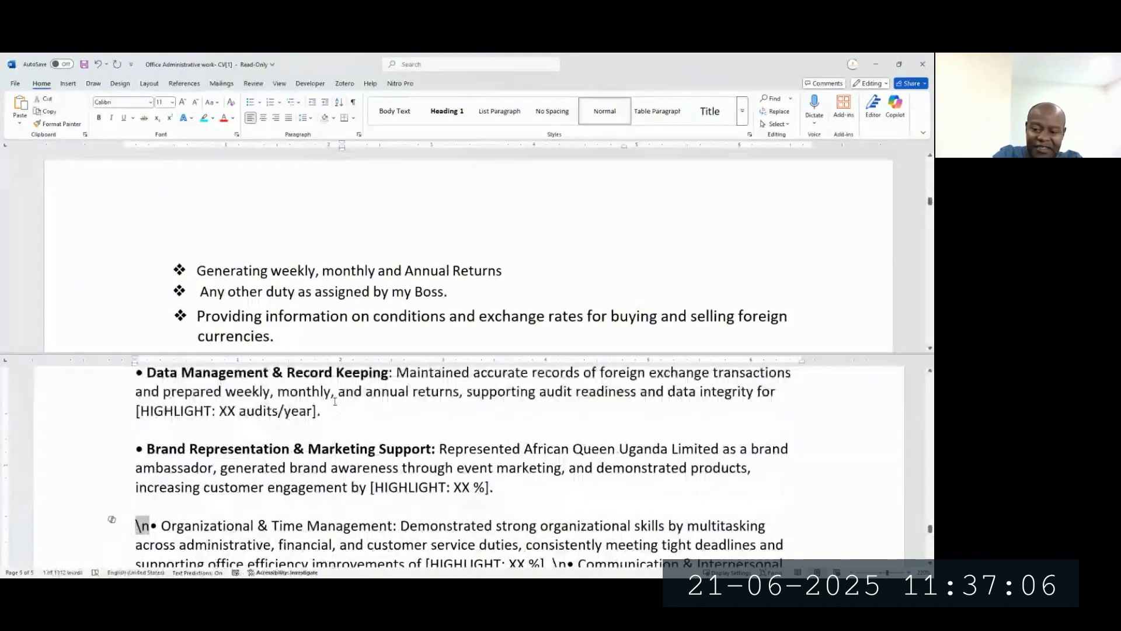
key("Delete")
key("Delete")
Step: Make the bullet mark and title "Organizational & Time Management:" bold
key("ctrl+shift+Right")
key("ctrl+shift+Right")
key("ctrl+shift+Right")
key("ctrl+shift+Right")
key("ctrl+shift+Right")
key("ctrl+shift+Right")
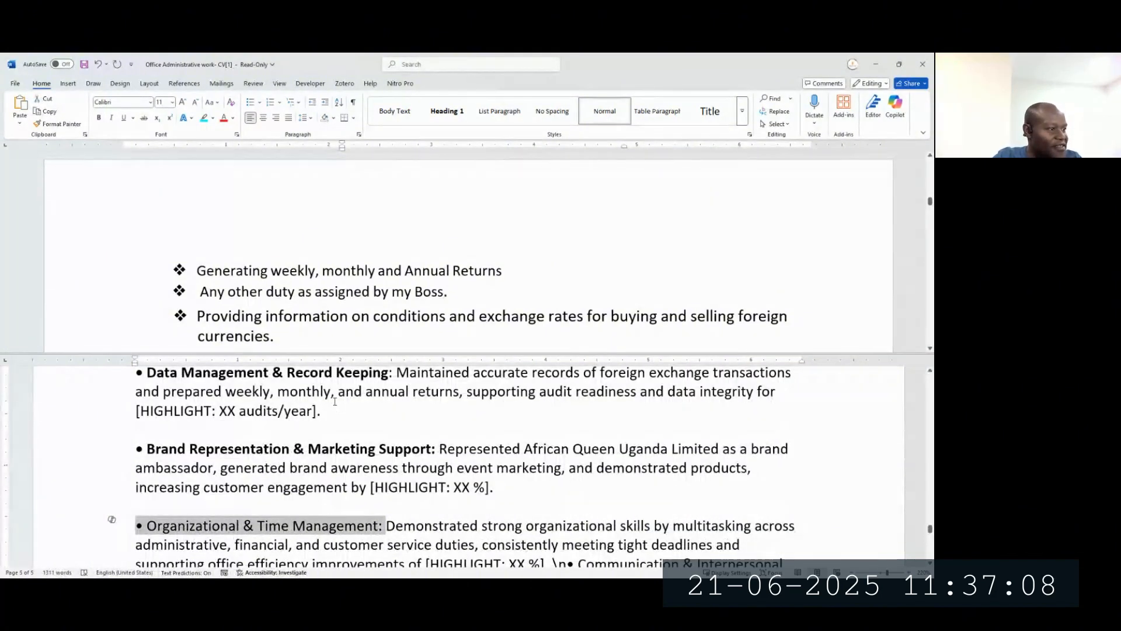
key("ctrl+b")
Step: Put the Communication & Interpersonal Skills bullet on its own line after a blank line and delete the literal "\n" before it
key("Down")
key("Down")
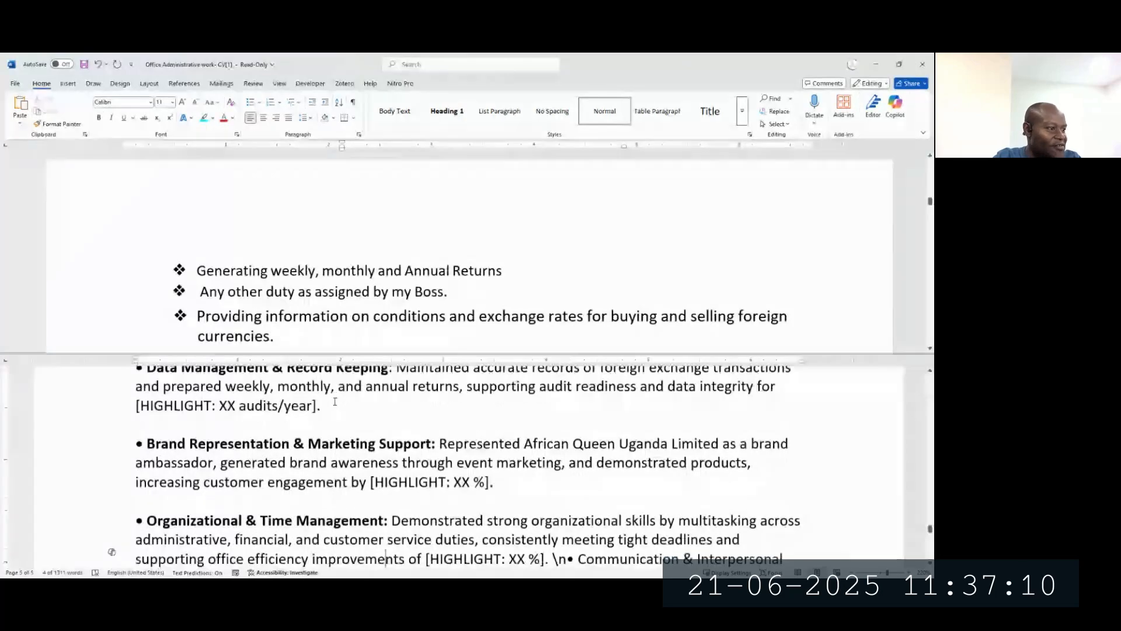
key("ctrl+Right")
key("ctrl+Right")
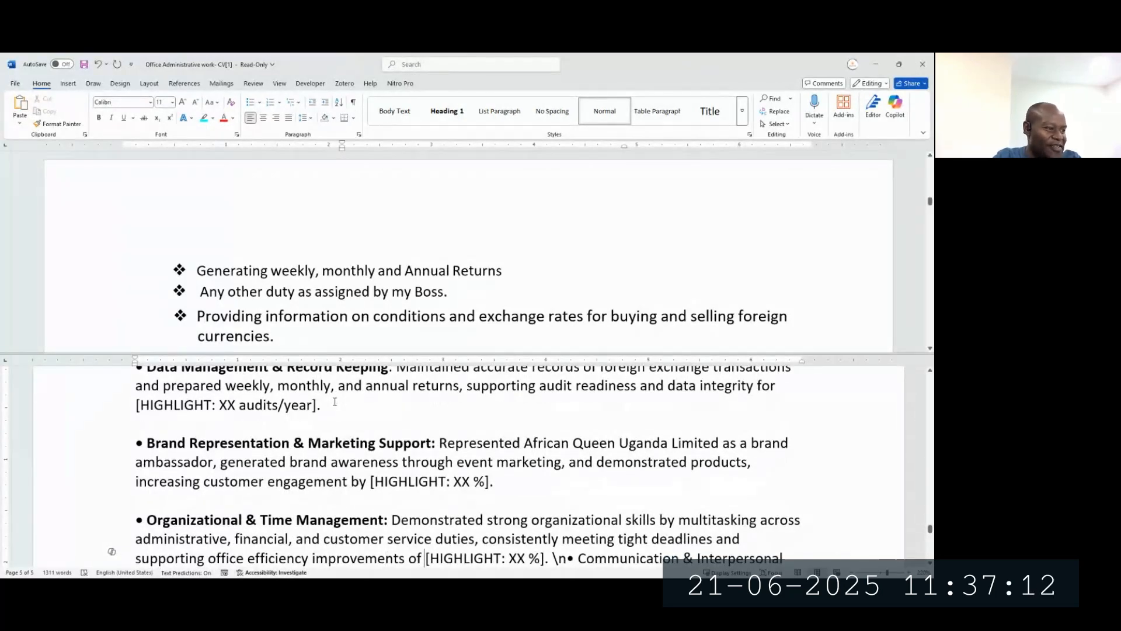
key("Return")
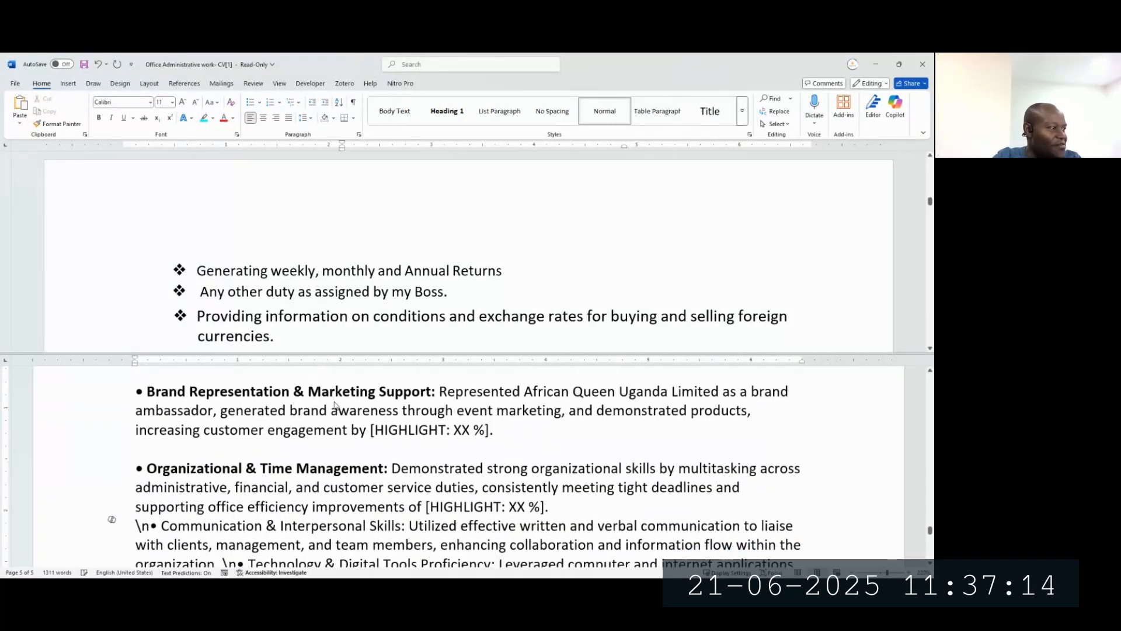
key("shift+Right")
key("shift+Right")
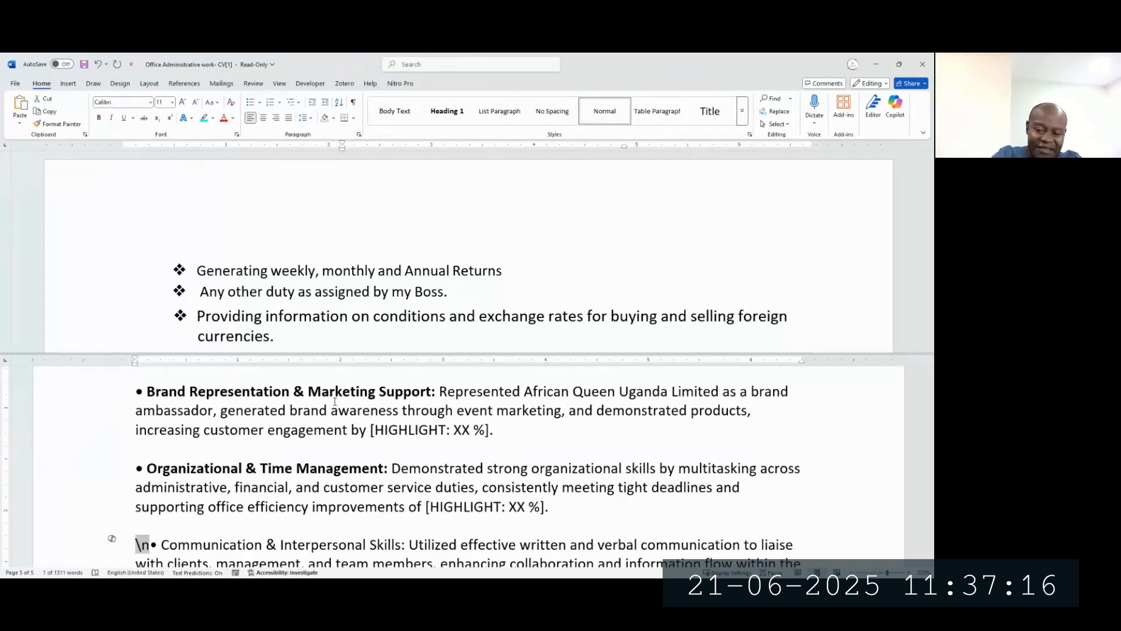
key("Delete")
Step: Make the bullet mark and title "Communication & Interpersonal Skills:" bold
key("ctrl+shift+Right")
key("ctrl+shift+Right")
key("ctrl+shift+Right")
key("ctrl+shift+Right")
key("ctrl+shift+Right")
key("ctrl+shift+Right")
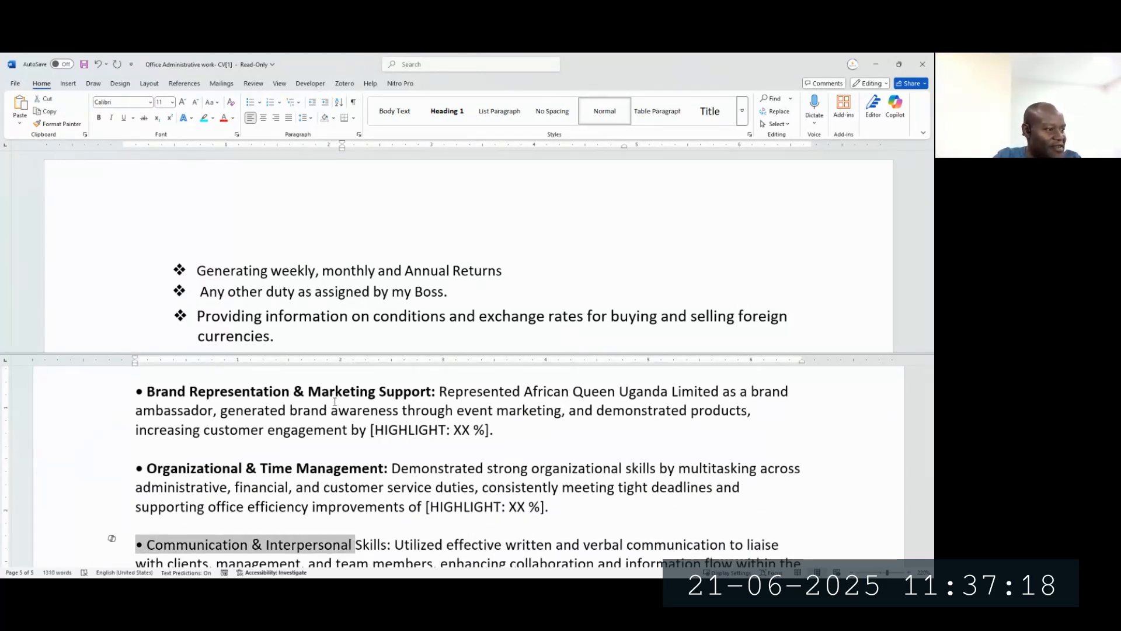
key("ctrl+b")
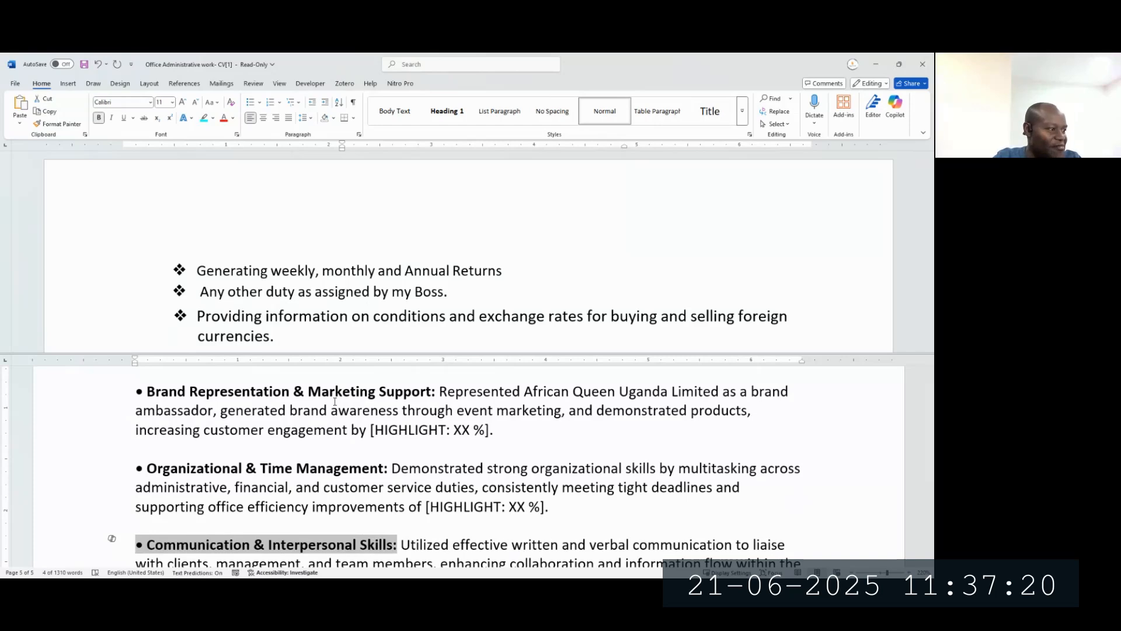
Step: Put the Technology & Digital Tools Proficiency bullet on its own line after a blank line and delete the literal "\n" before it
key("Down")
key("Down")
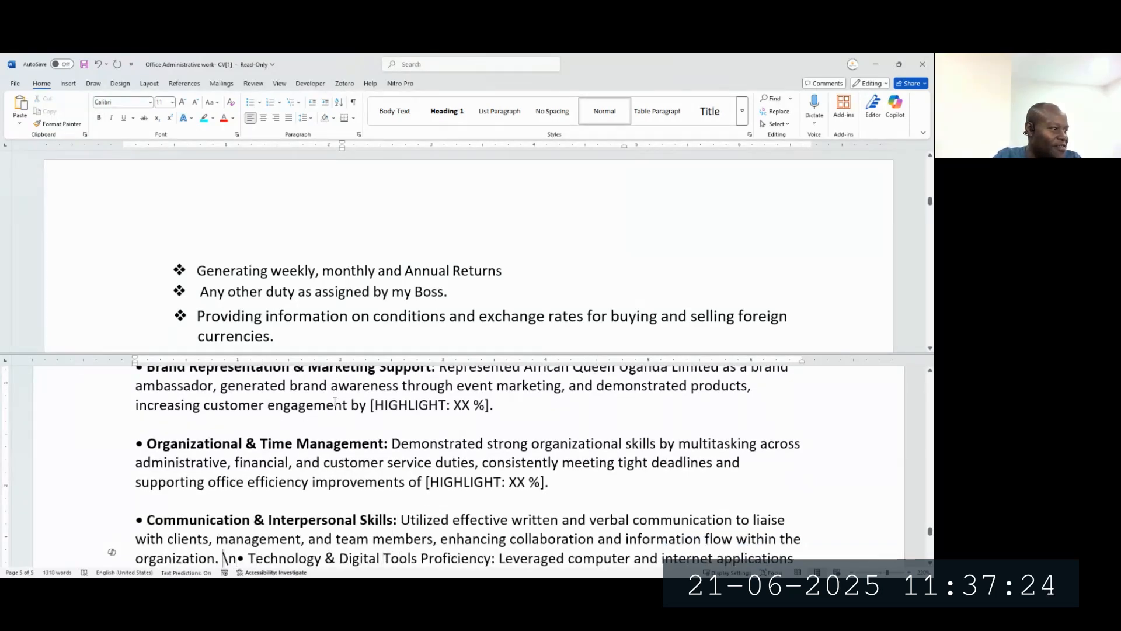
key("Return")
key("shift+Right")
key("shift+Right")
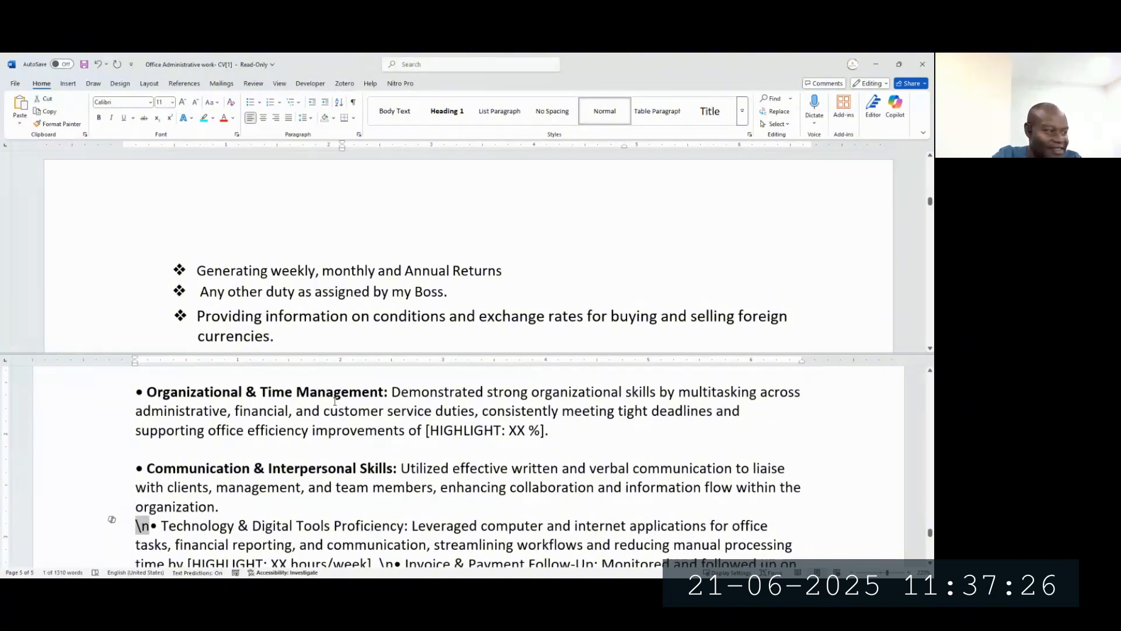
key("Delete")
key("Return")
Step: Make the bullet mark and title "Technology & Digital Tools Proficiency:" bold
key("ctrl+shift+Right")
key("ctrl+shift+Right")
key("ctrl+shift+Right")
key("ctrl+shift+Right")
key("ctrl+shift+Right")
key("ctrl+shift+Right")
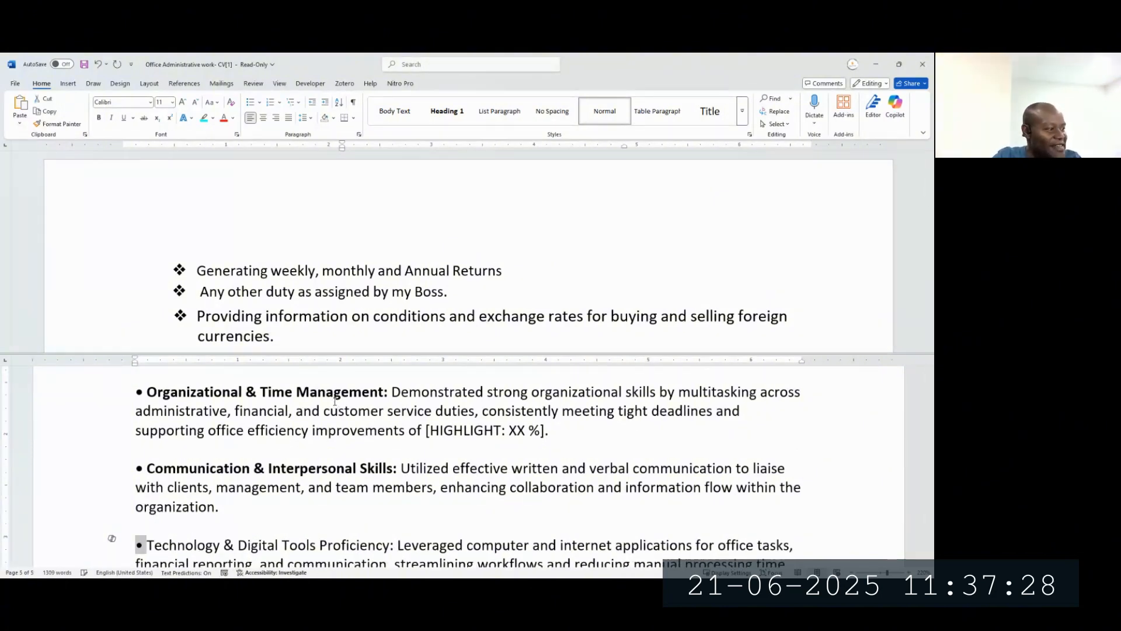
key("shift+Left")
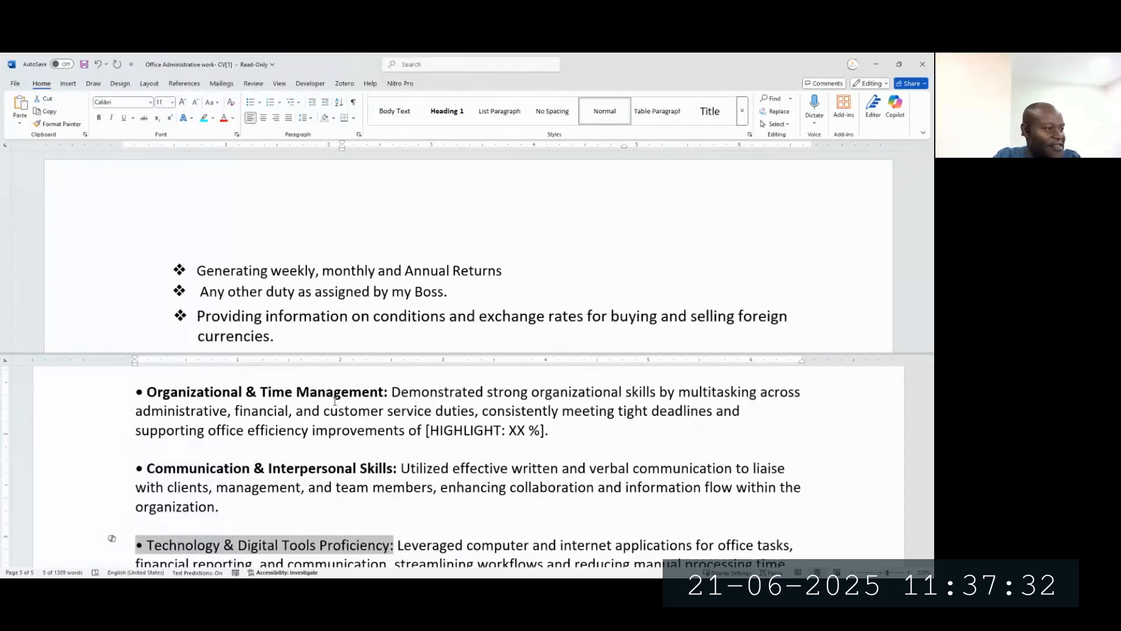
key("ctrl+b")
Step: Put the Invoice & Payment Follow-Up bullet on its own line after a blank line and delete the literal "\n" before it
key("Down")
key("Down")
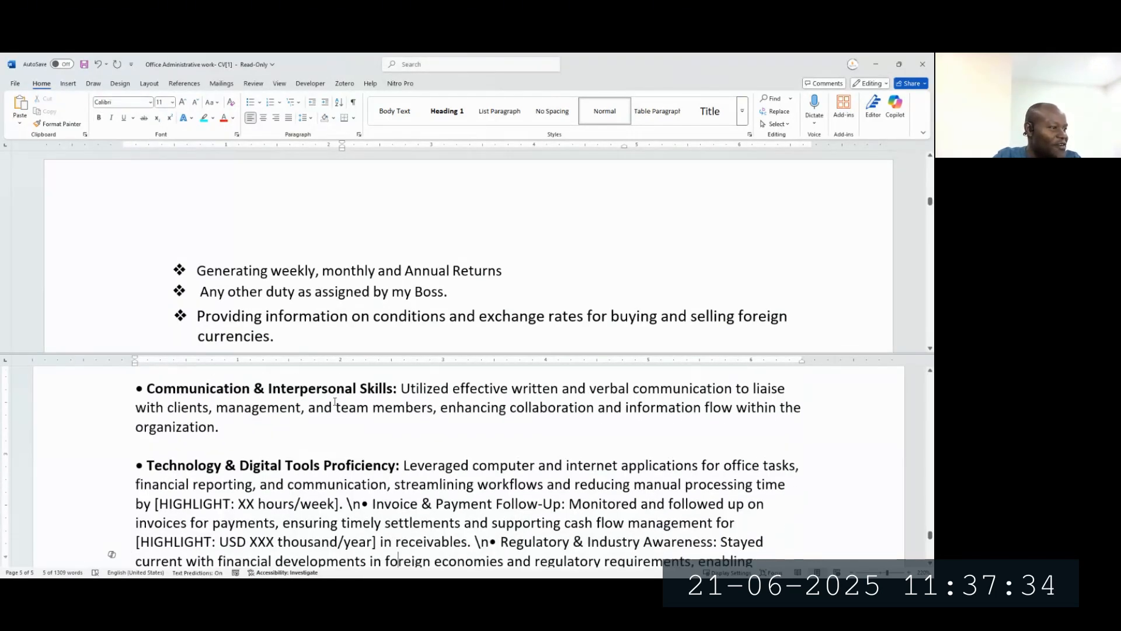
key("Left")
key("Left")
key("Left")
key("Left")
key("Left")
key("Left")
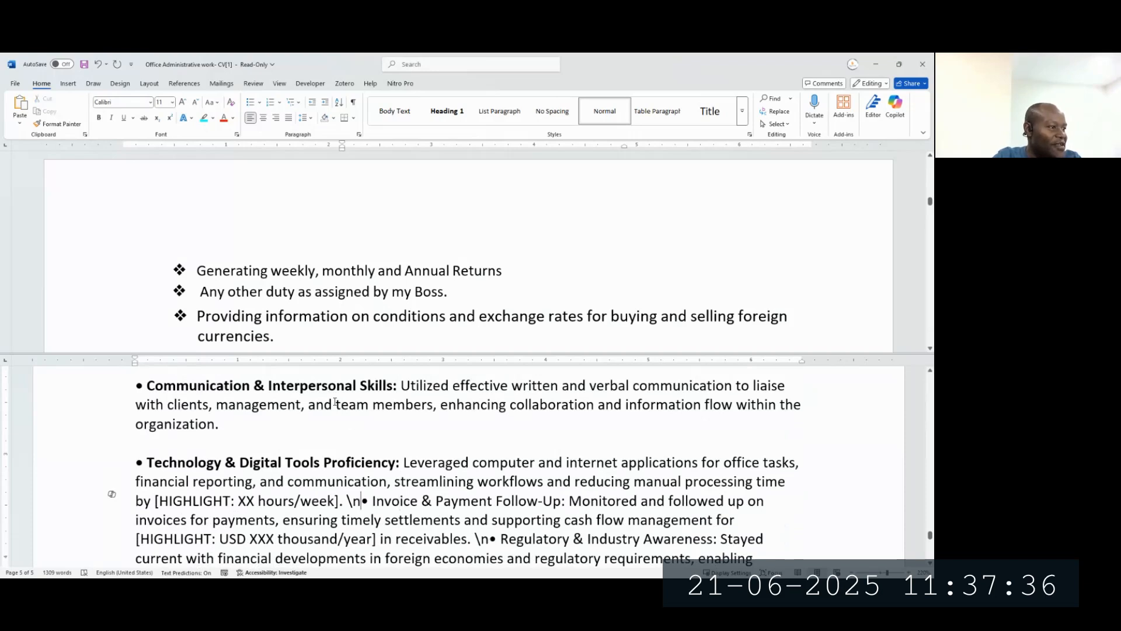
key("Return")
key("shift+Right")
key("shift+Right")
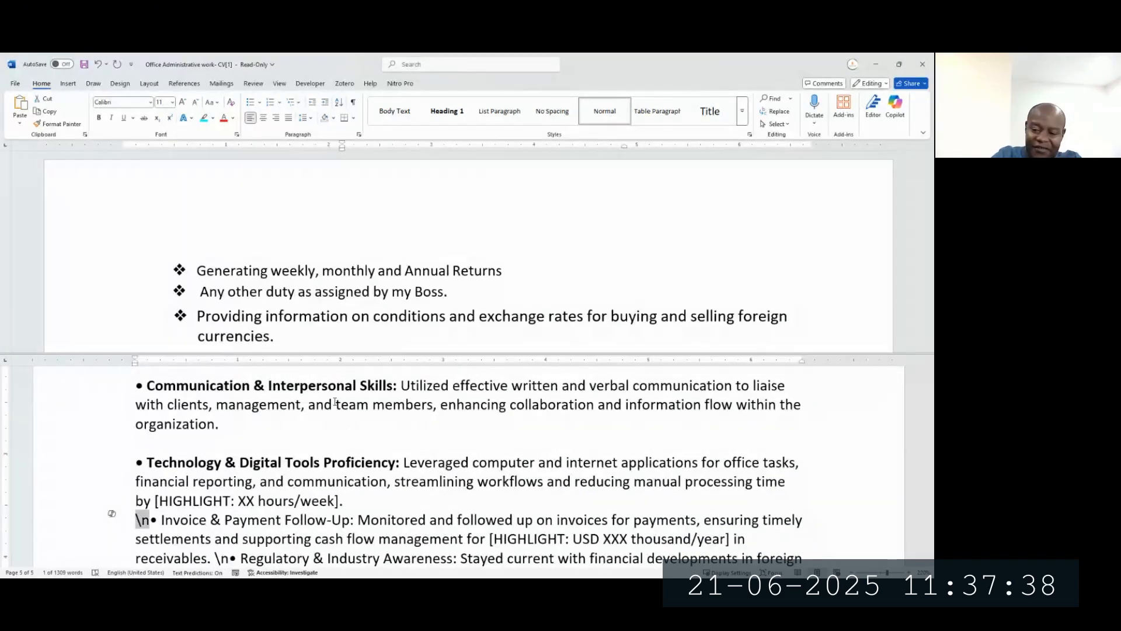
key("BackSpace")
key("Return")
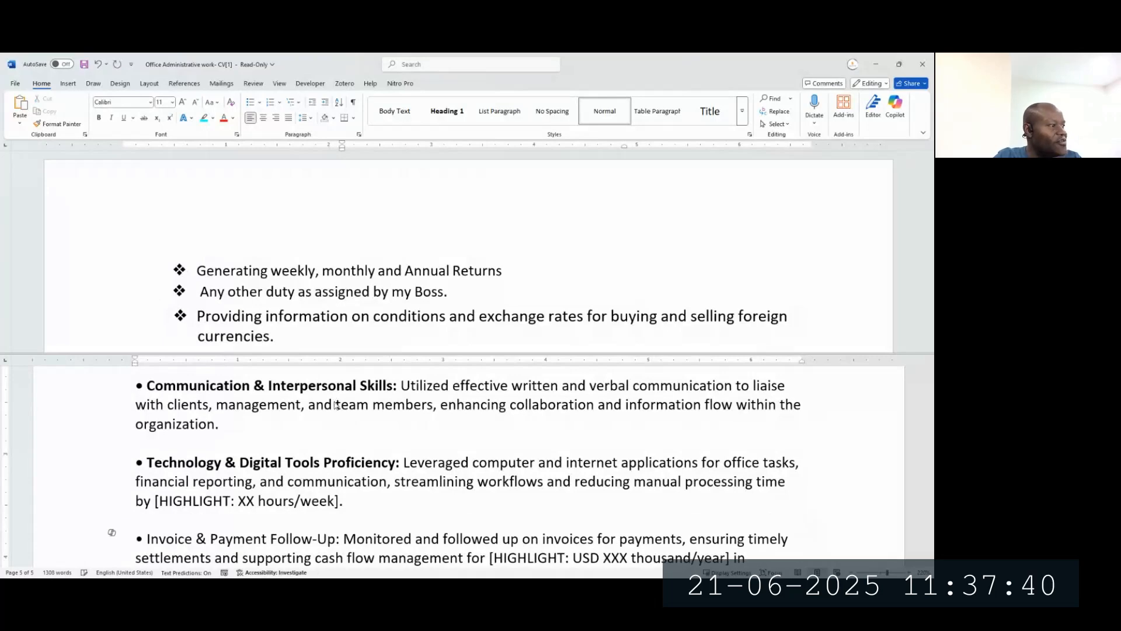
Step: Make the bullet mark and title "Invoice & Payment Follow-Up:" bold
key("ctrl+shift+Right")
key("ctrl+shift+Right")
key("ctrl+shift+Right")
key("ctrl+shift+Right")
key("ctrl+shift+Right")
key("ctrl+shift+Right")
key("ctrl+shift+Right")
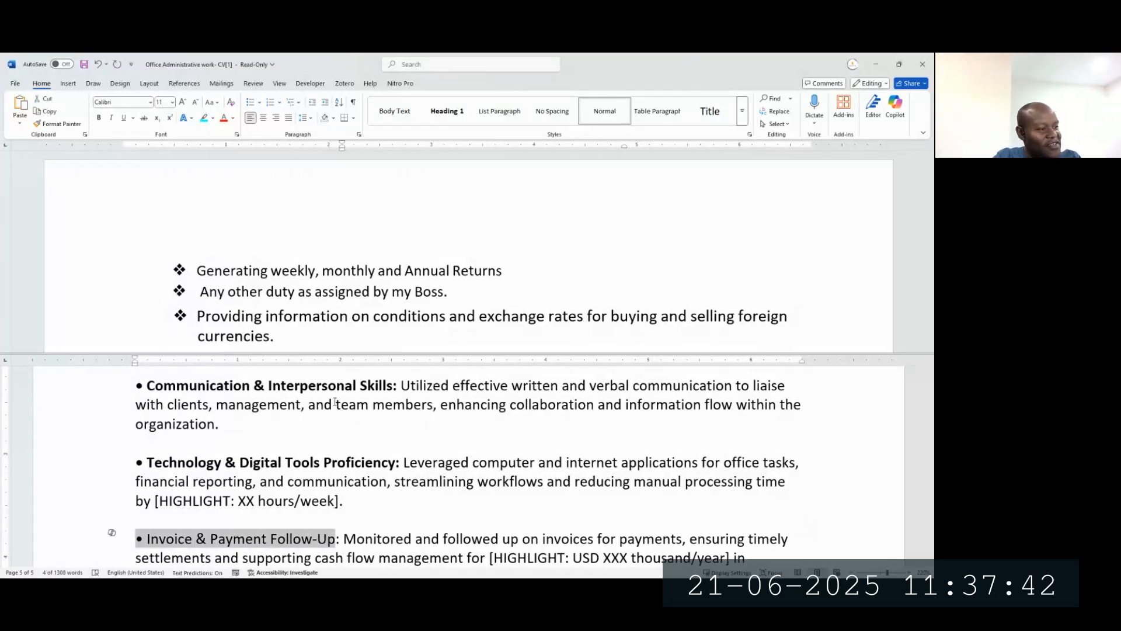
key("ctrl+b")
Step: Put the Regulatory & Industry Awareness bullet on its own line after a blank line and delete the literal "\n" before it
key("Down")
key("Down")
key("Down")
key("Down")
key("Down")
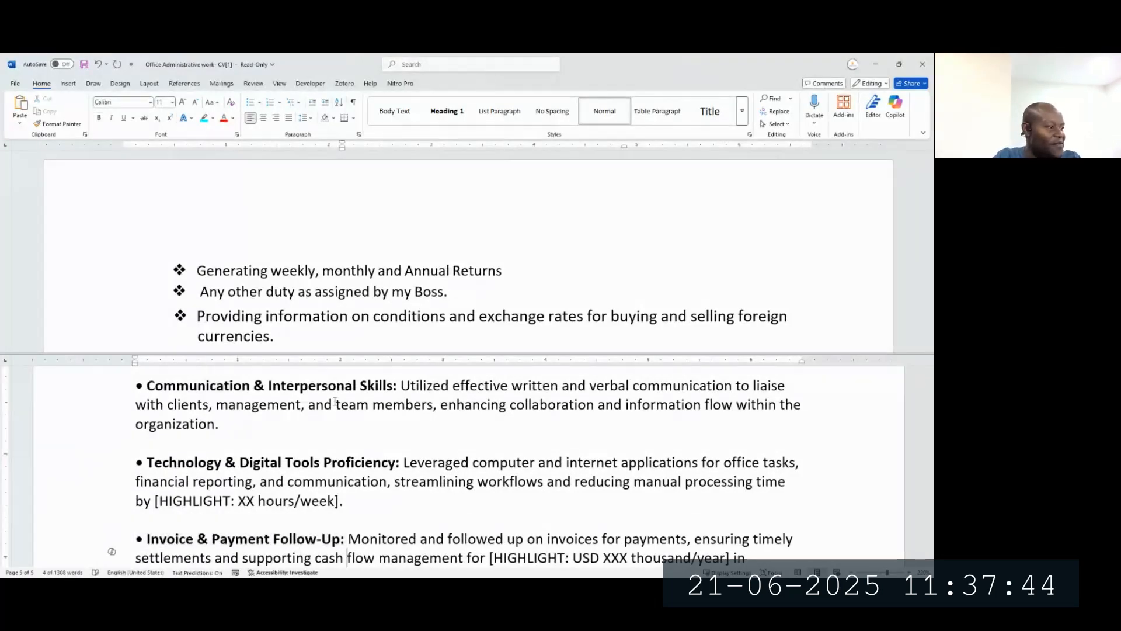
key("Up")
key("Up")
key("Up")
key("Up")
key("Down")
key("ctrl+Left")
key("ctrl+Left")
key("ctrl+Left")
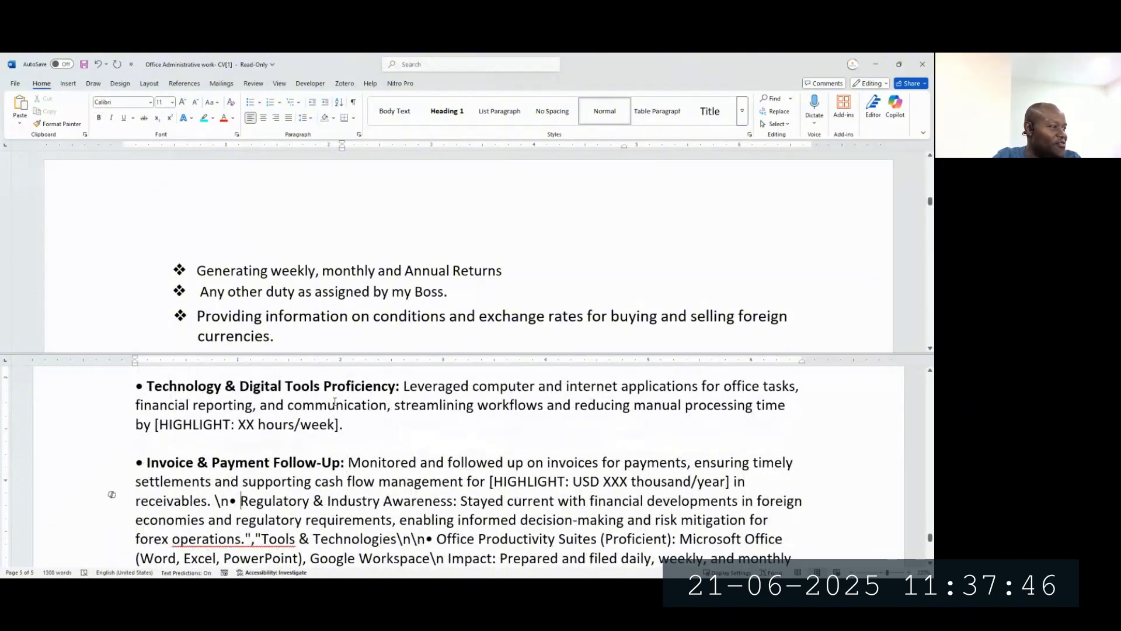
key("Left")
key("Return")
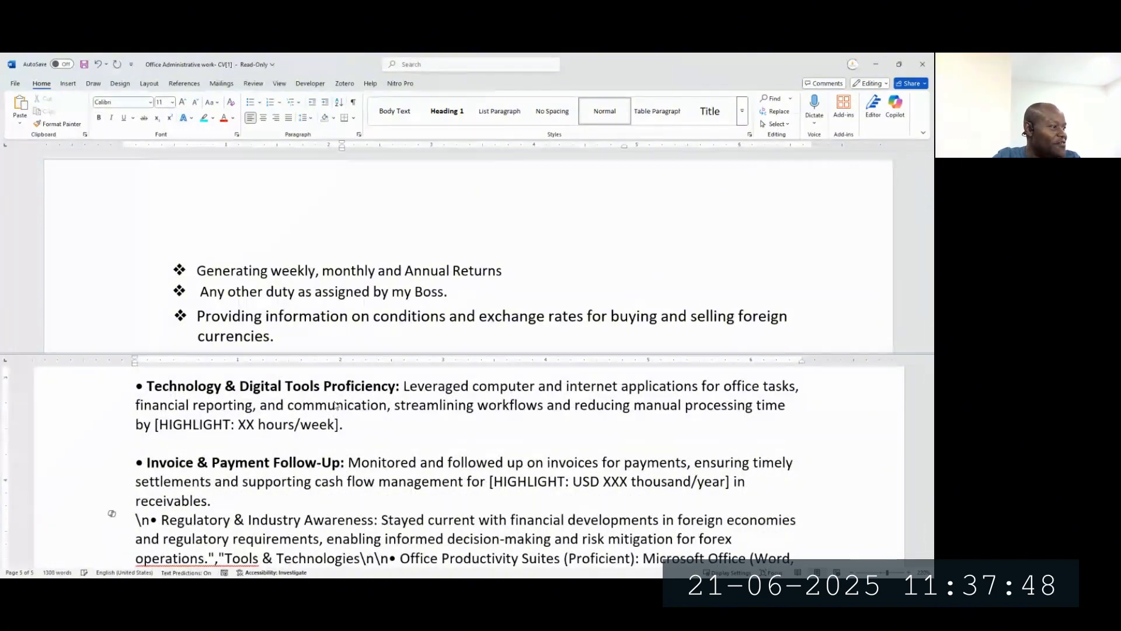
key("Return")
key("shift+Right")
key("shift+Right")
key("Delete")
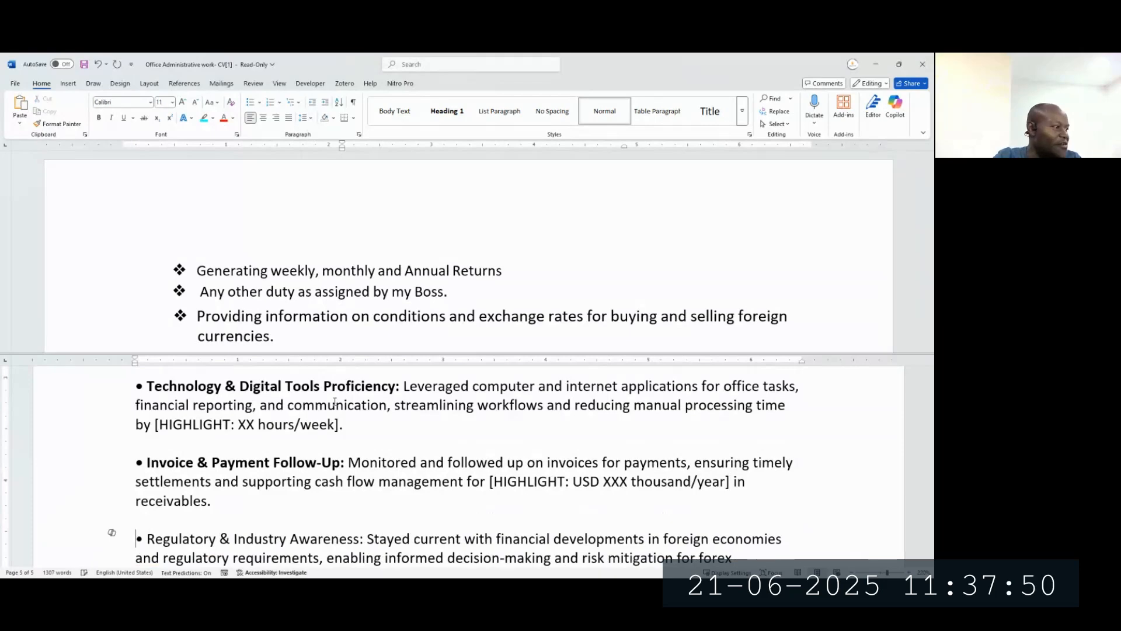
Step: Make the bullet mark and title "Regulatory & Industry Awareness:" bold
key("ctrl+shift+Right")
key("ctrl+shift+Right")
key("ctrl+shift+Right")
key("ctrl+shift+Right")
key("ctrl+shift+Right")
key("ctrl+shift+Right")
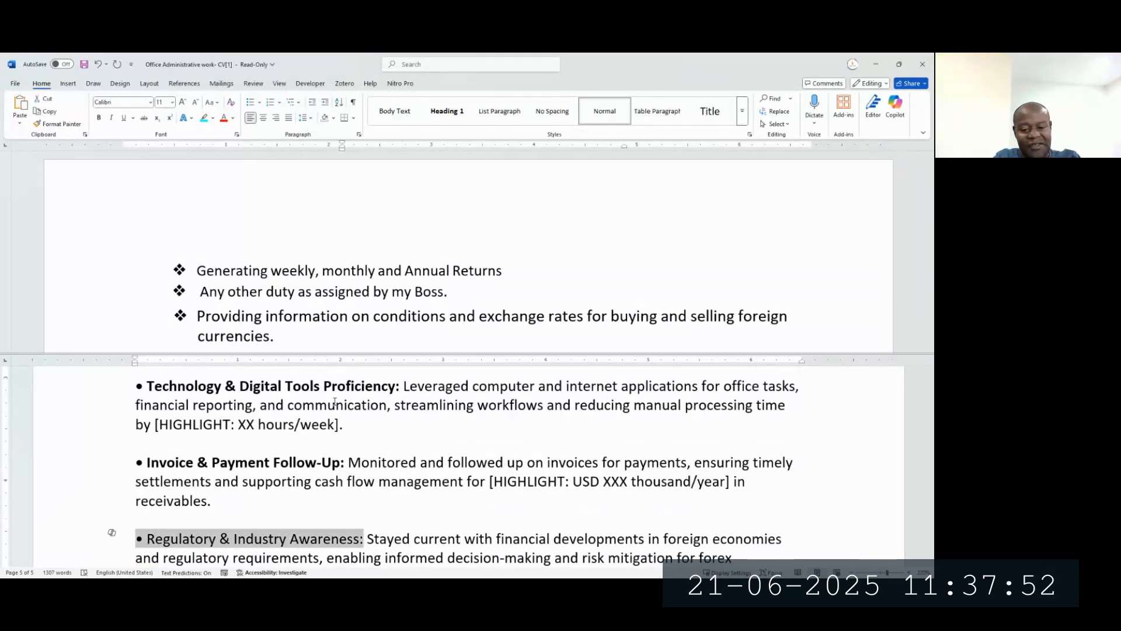
key("ctrl+b")
Step: Put the Tools & Technologies heading on a new line after a blank line and delete the stray quotation marks and comma before it
key("Down")
key("Down")
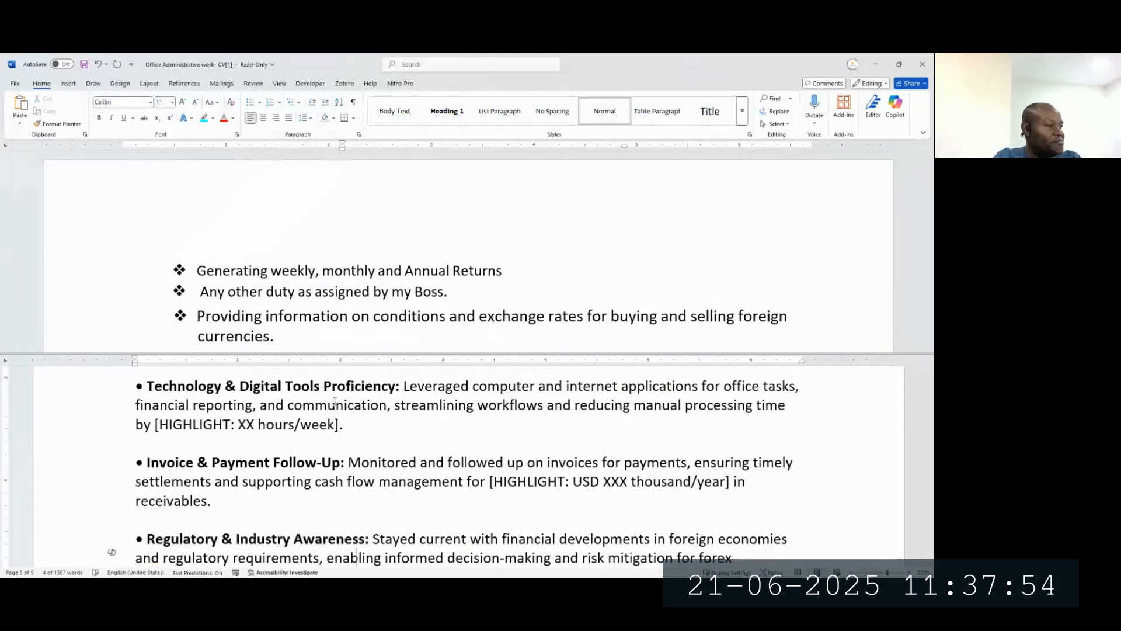
key("ctrl+Left")
key("ctrl+Left")
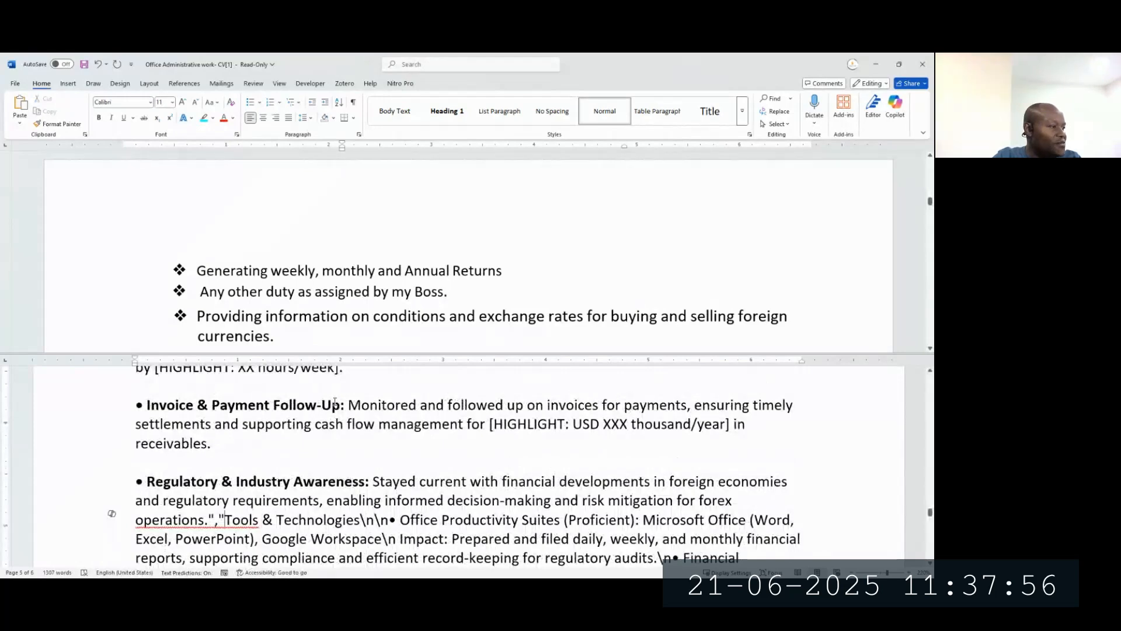
key("Return")
key("Return")
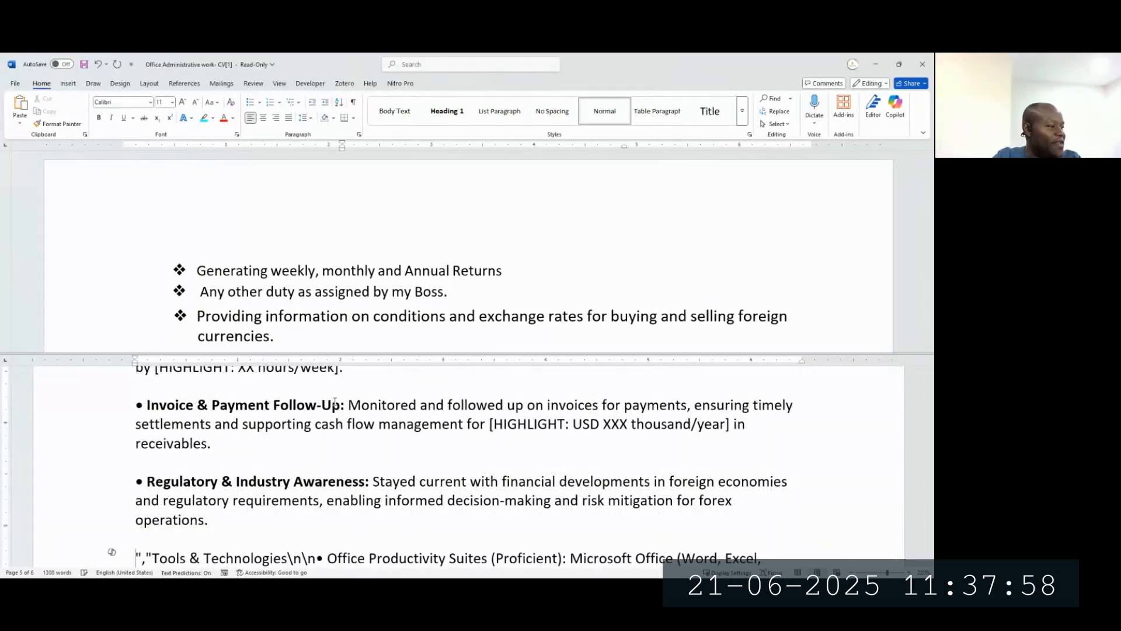
key("shift+Right")
key("shift+Right")
key("shift+Right")
key("Delete")
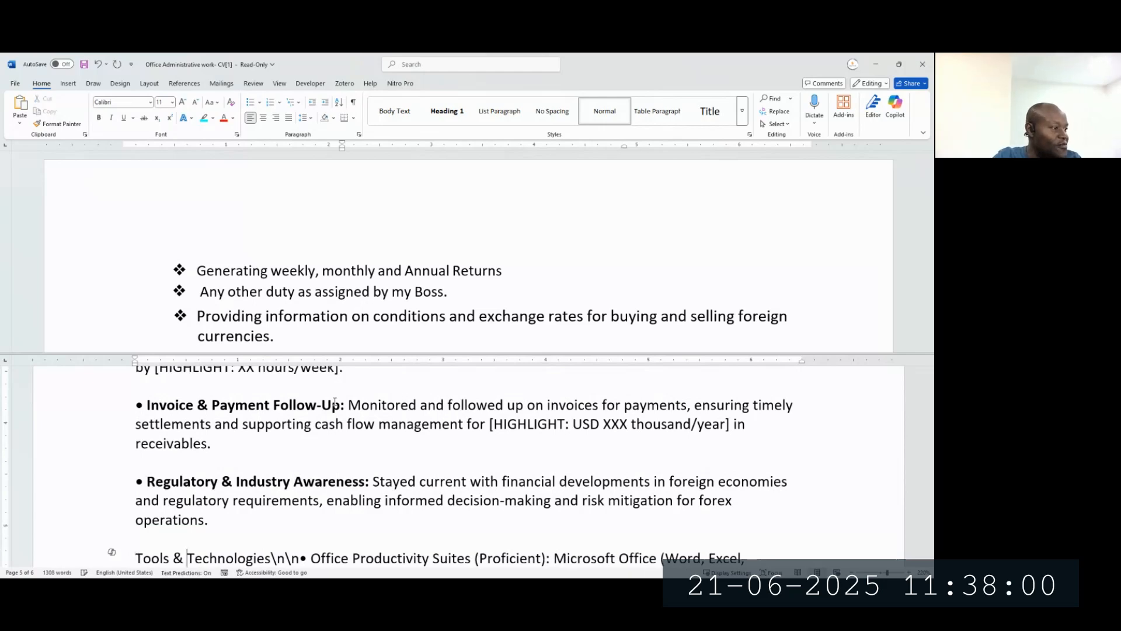
Step: Move the Office Productivity Suites bullet onto the line below the Tools & Technologies heading and delete the literal "\n\n" before it
key("Left")
key("Return")
key("shift+Right")
key("shift+Right")
key("shift+Right")
key("shift+Right")
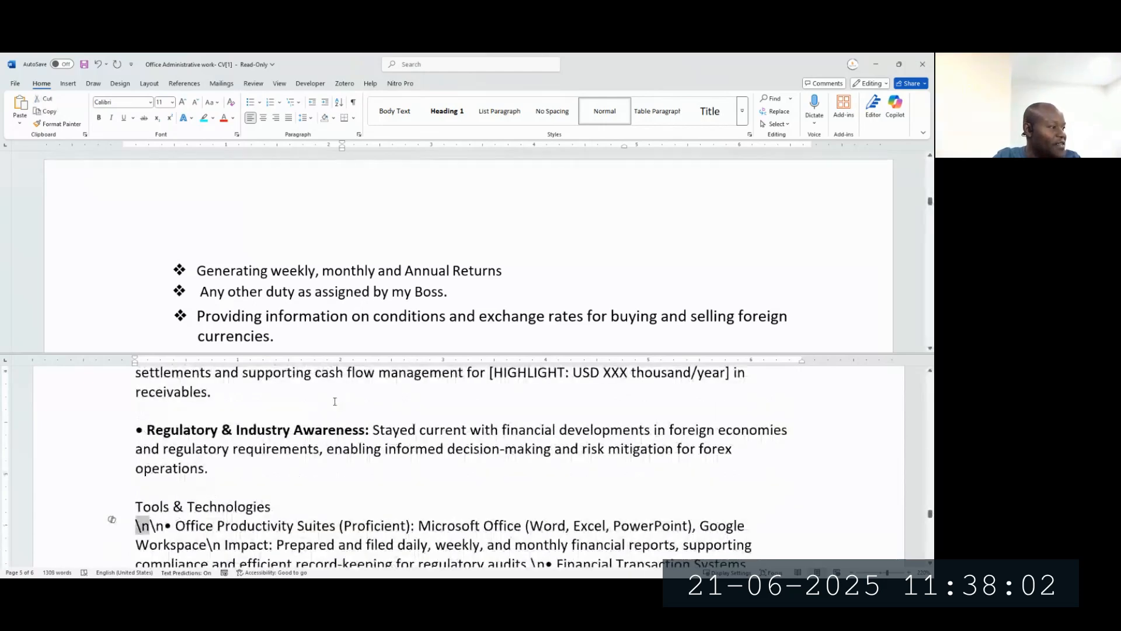
key("Delete")
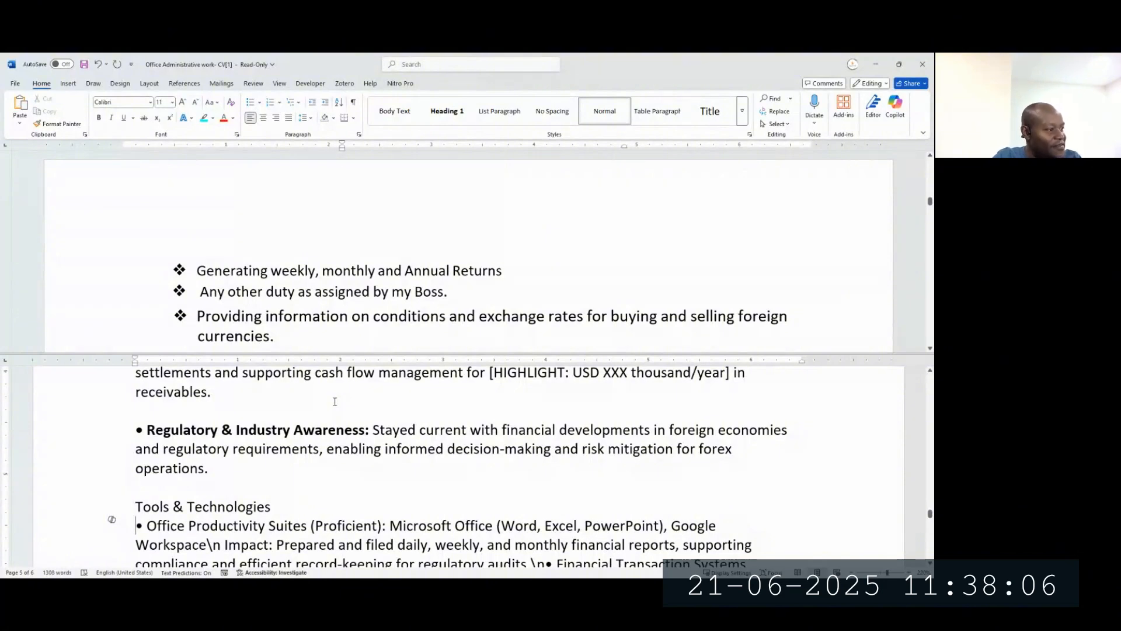
Step: Make the bullet mark and title "Office Productivity Suites (Proficient):" bold
key("ctrl+shift+Right")
key("ctrl+shift+Right")
key("ctrl+shift+Right")
key("ctrl+shift+Right")
key("ctrl+shift+Right")
key("ctrl+shift+Right")
key("ctrl+shift+Right")
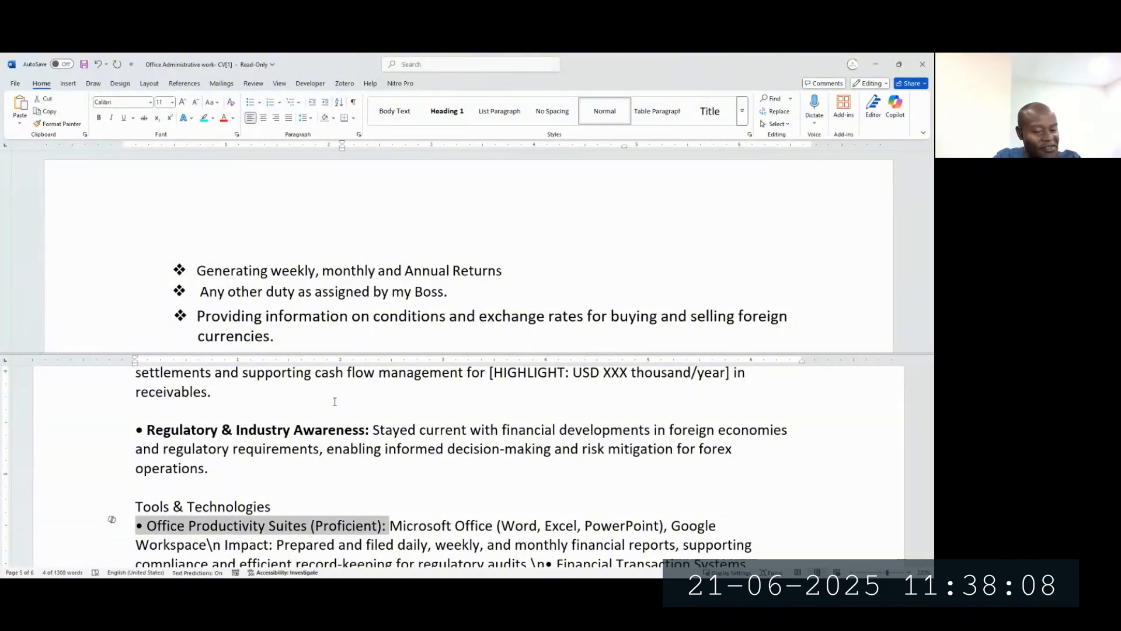
key("ctrl+b")
Step: Place the Office Productivity Suites Impact text on its own line and delete the literal "\n" before it
key("Down")
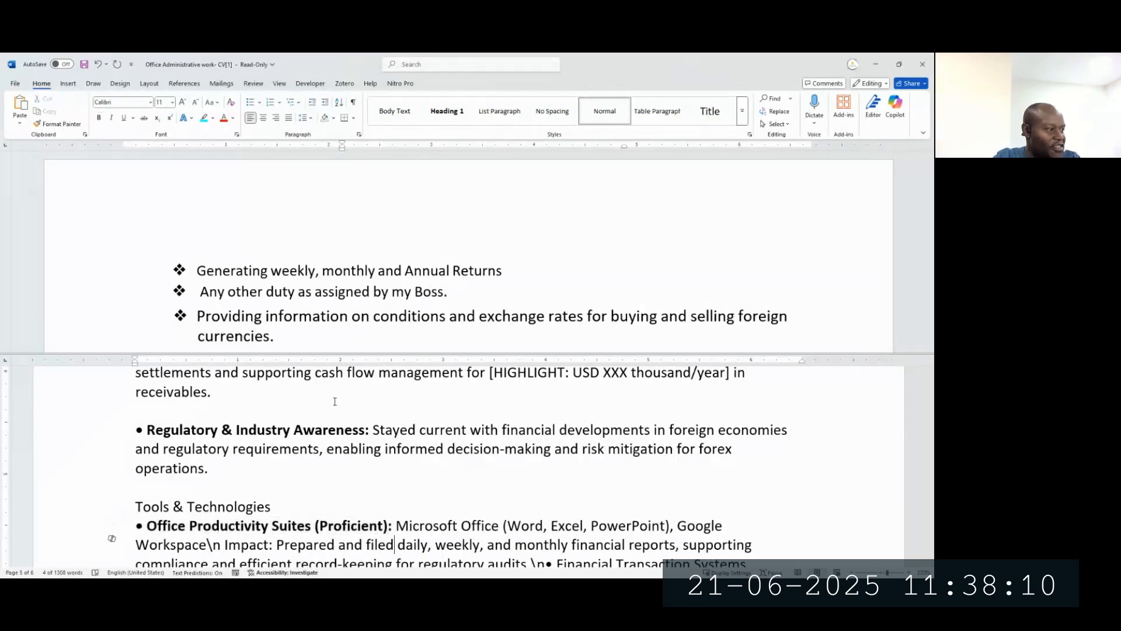
scroll(334, 401, "down", 1)
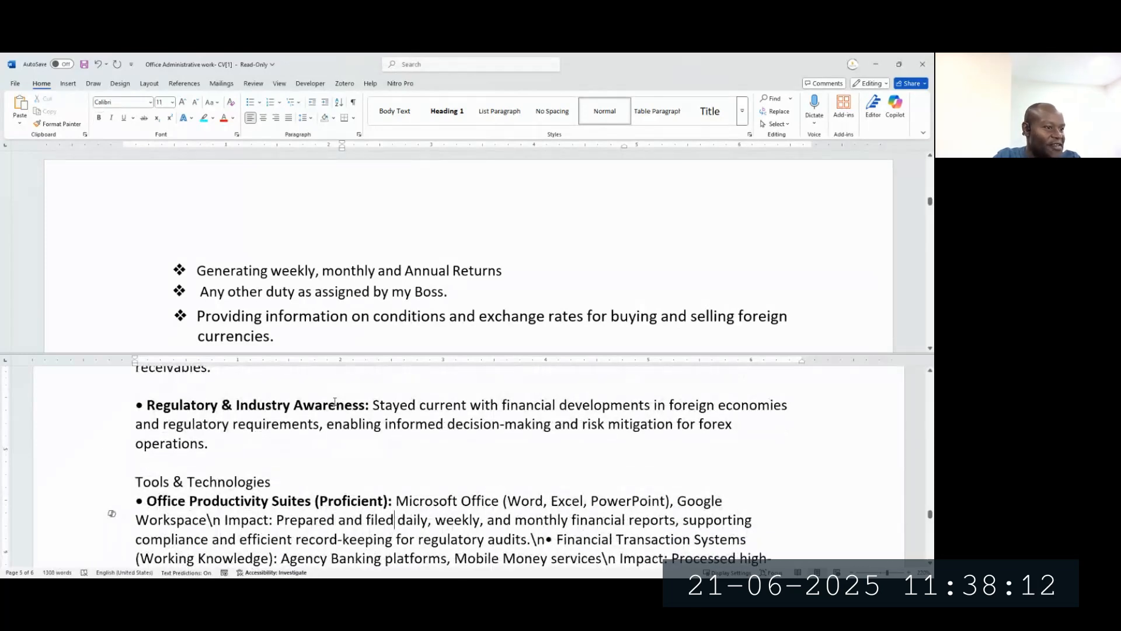
key("ctrl+Left")
key("ctrl+Left")
key("ctrl+Left")
key("ctrl+Left")
key("ctrl+Left")
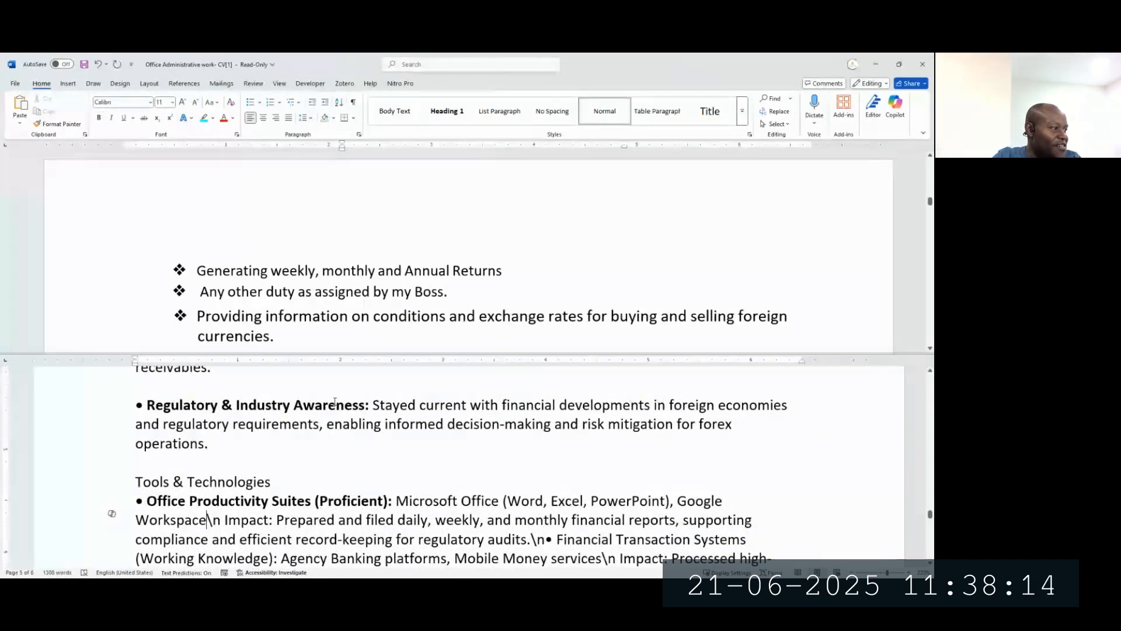
key("shift+Right")
key("shift+Right")
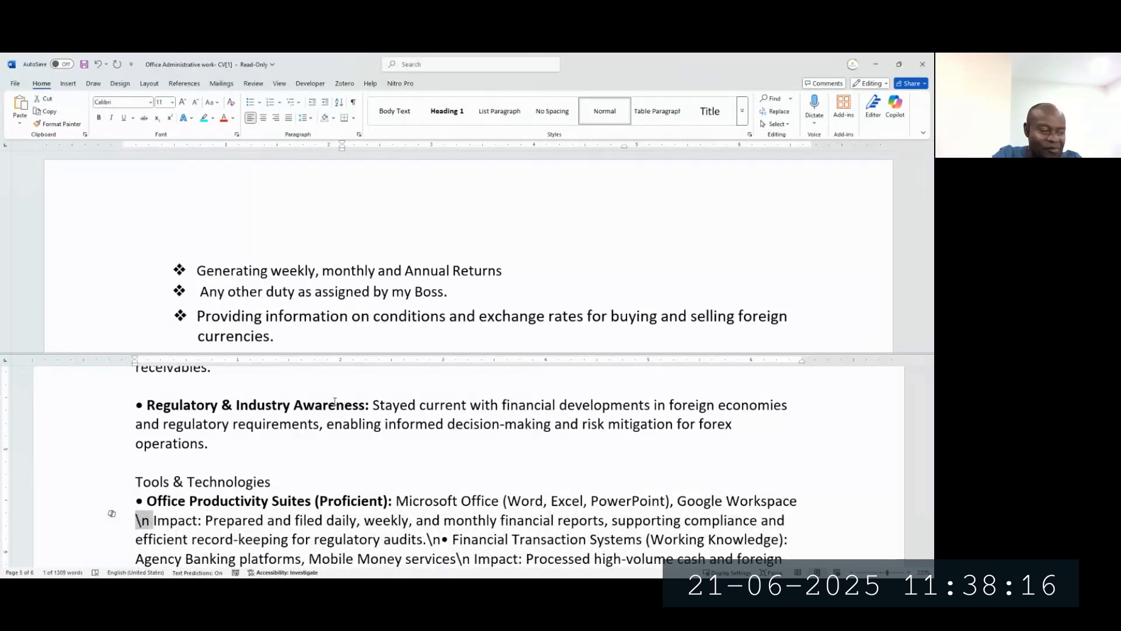
key("Delete")
Step: Put the Financial Transaction Systems bullet on a new line after a blank line and delete the literal "\n" before it
key("Down")
key("ctrl+Right")
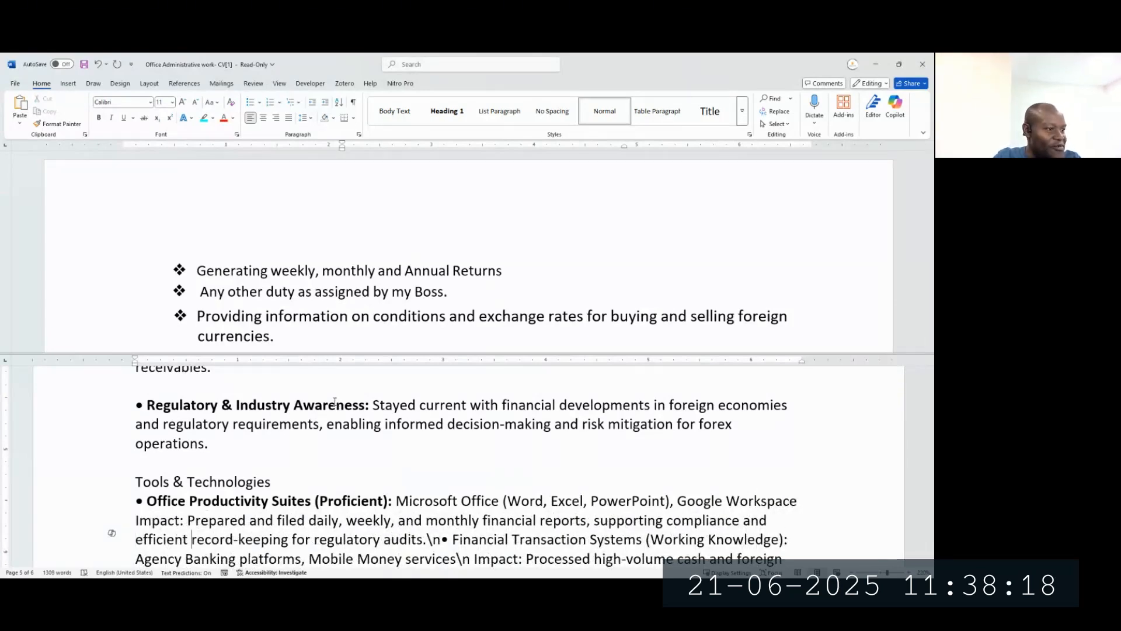
key("Right")
key("Right")
key("Right")
key("Right")
key("Right")
key("Right")
key("Right")
key("Right")
key("Right")
key("Right")
key("Right")
key("Right")
key("Right")
key("Right")
key("Return")
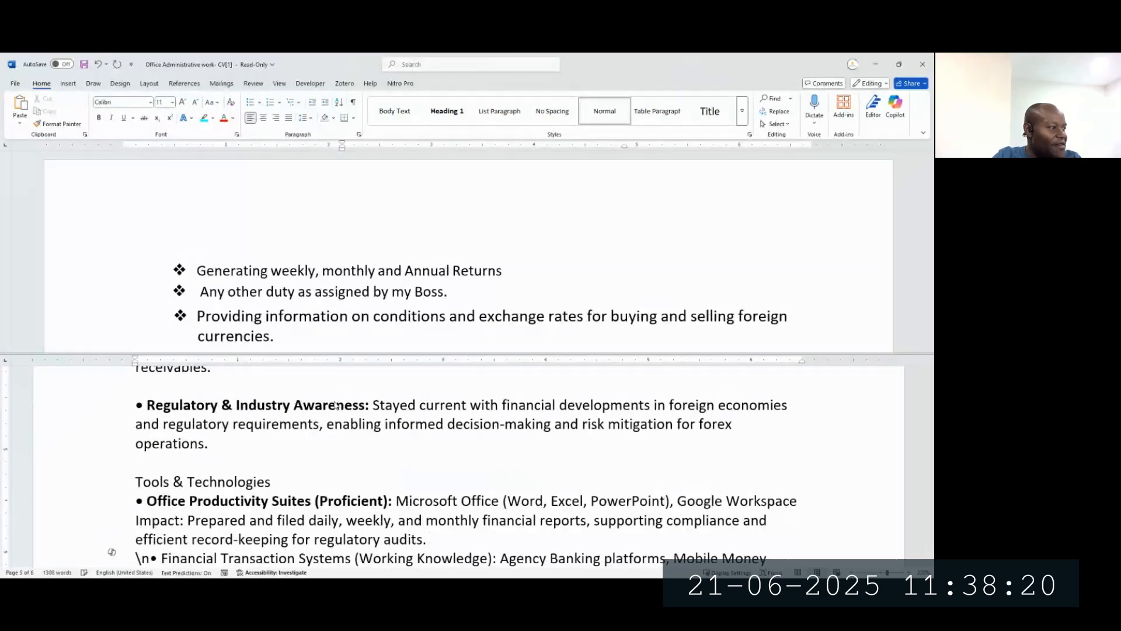
key("Return")
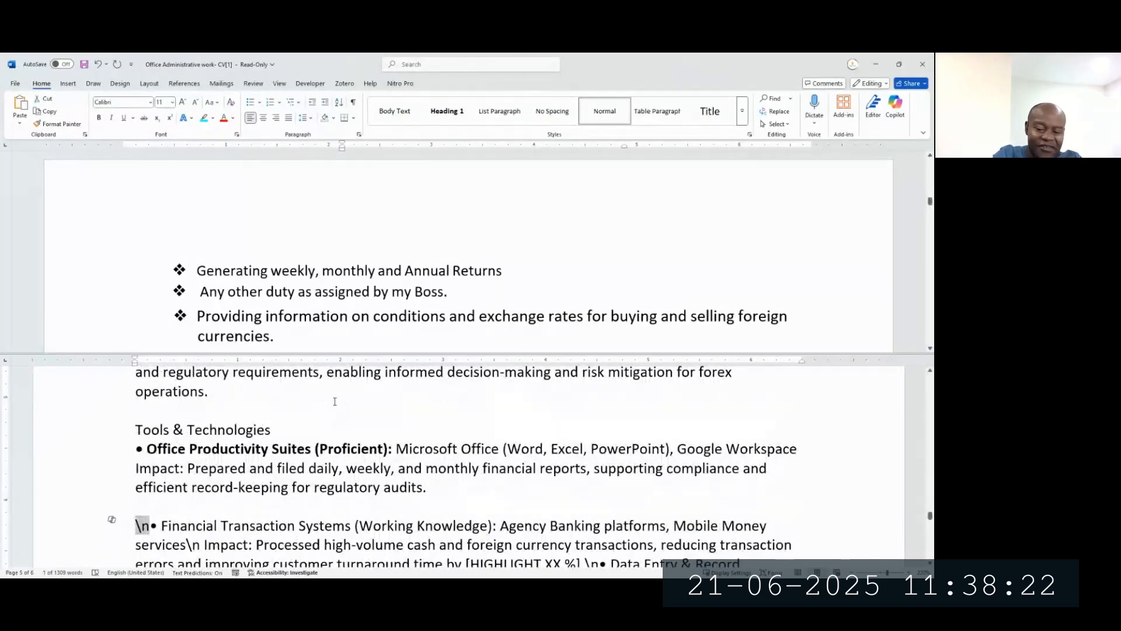
key("Delete")
key("Delete")
Step: Italicize the "Impact:" label under the Office Productivity Suites bullet
key("Up")
key("Up")
key("Up")
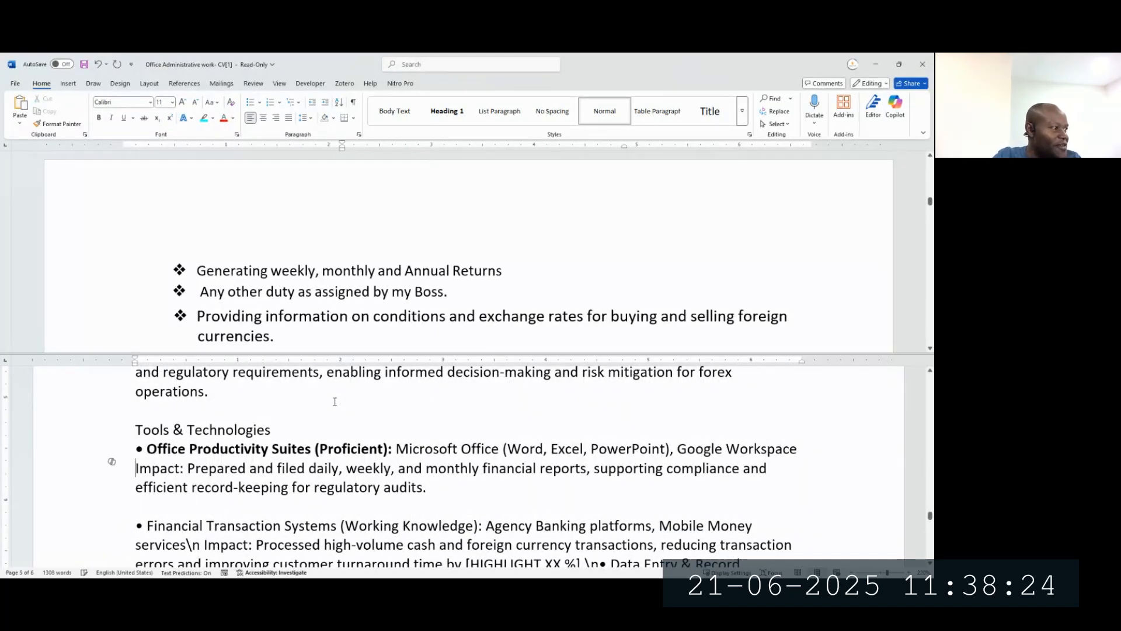
key("ctrl+shift+Right")
key("ctrl+shift+Right")
key("ctrl+i")
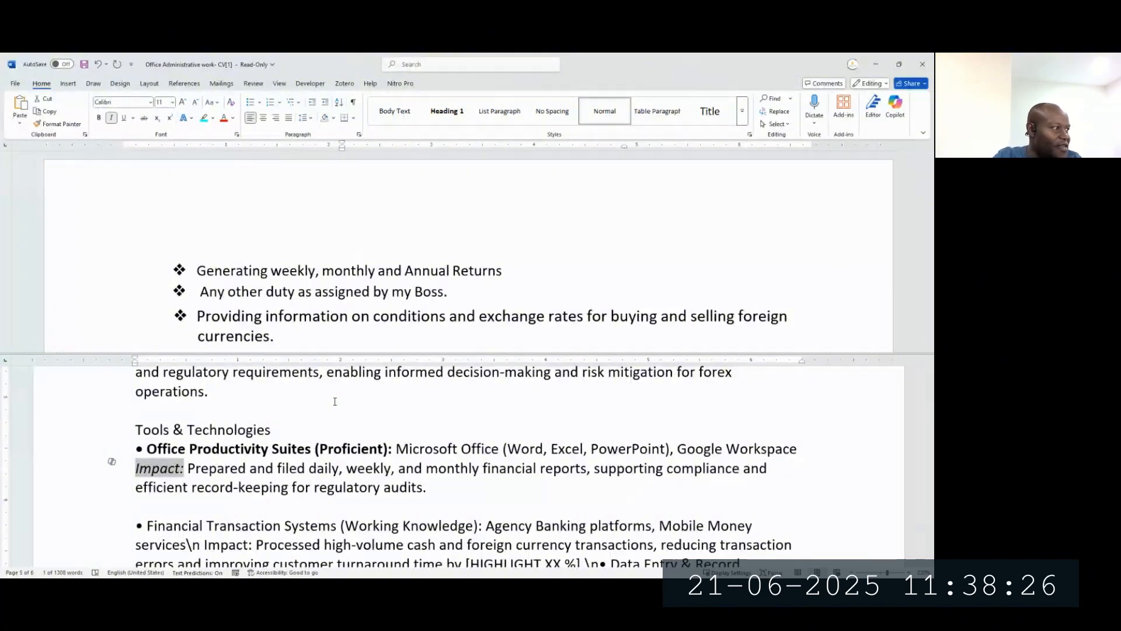
Step: Make the bullet mark and title "Financial Transaction Systems (Working Knowledge):" bold
key("Down")
key("Down")
key("Down")
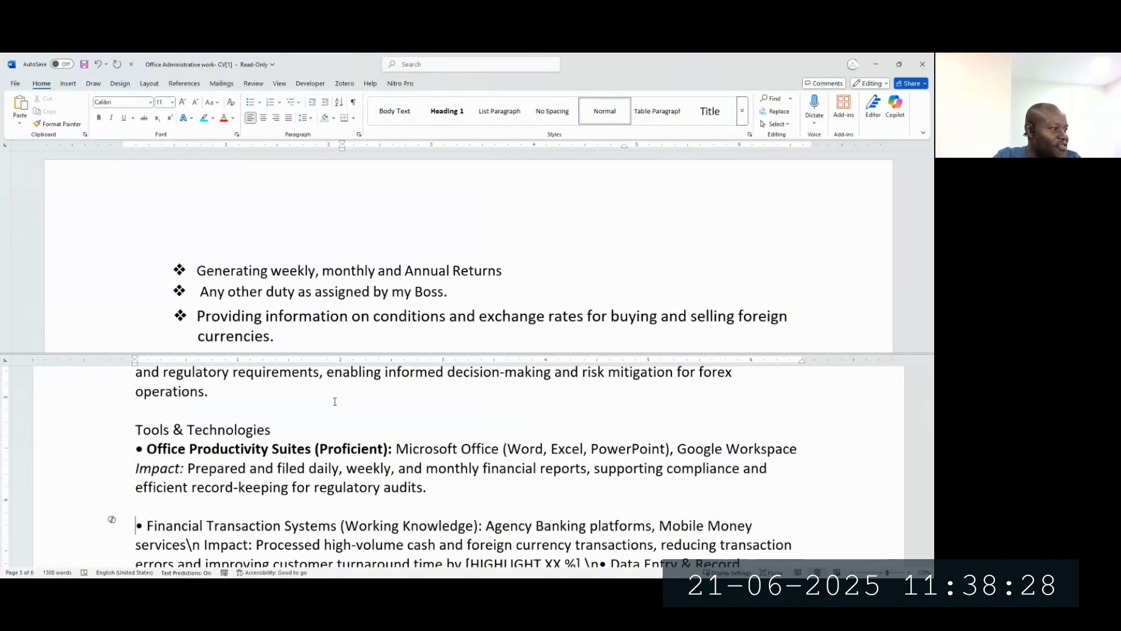
key("Home")
key("ctrl+shift+Right")
key("ctrl+shift+Right")
key("ctrl+shift+Right")
key("ctrl+shift+Right")
key("ctrl+shift+Right")
key("ctrl+shift+Right")
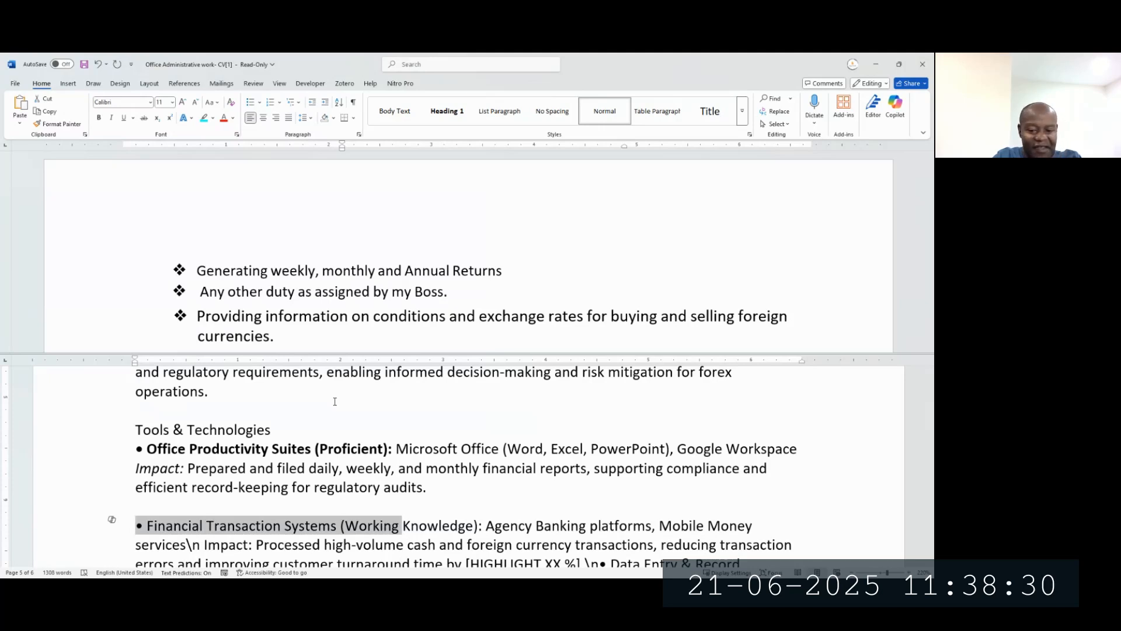
key("ctrl+shift+Right")
key("ctrl+shift+Right")
key("ctrl+b")
key("Right")
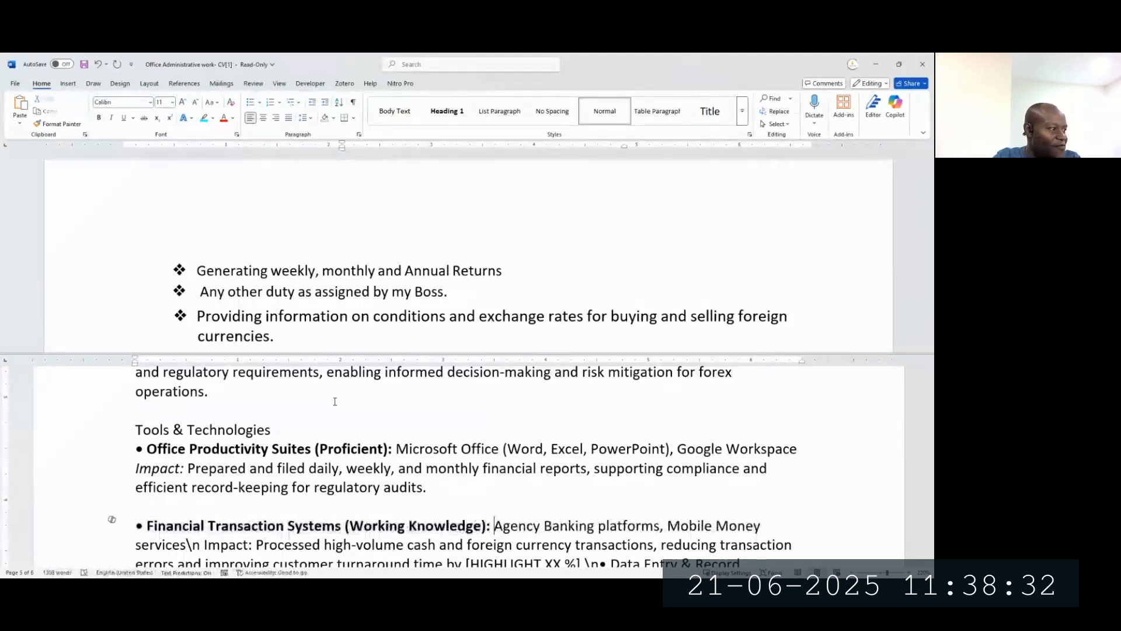
Step: Move the Financial Transaction Systems Impact text onto its own line and delete the literal "\n" before it
key("Down")
key("ctrl+Left")
key("ctrl+Left")
key("ctrl+Left")
key("ctrl+Left")
key("ctrl+Left")
key("ctrl+Left")
key("ctrl+Left")
key("ctrl+Left")
key("ctrl+Left")
key("ctrl+Left")
key("ctrl+Left")
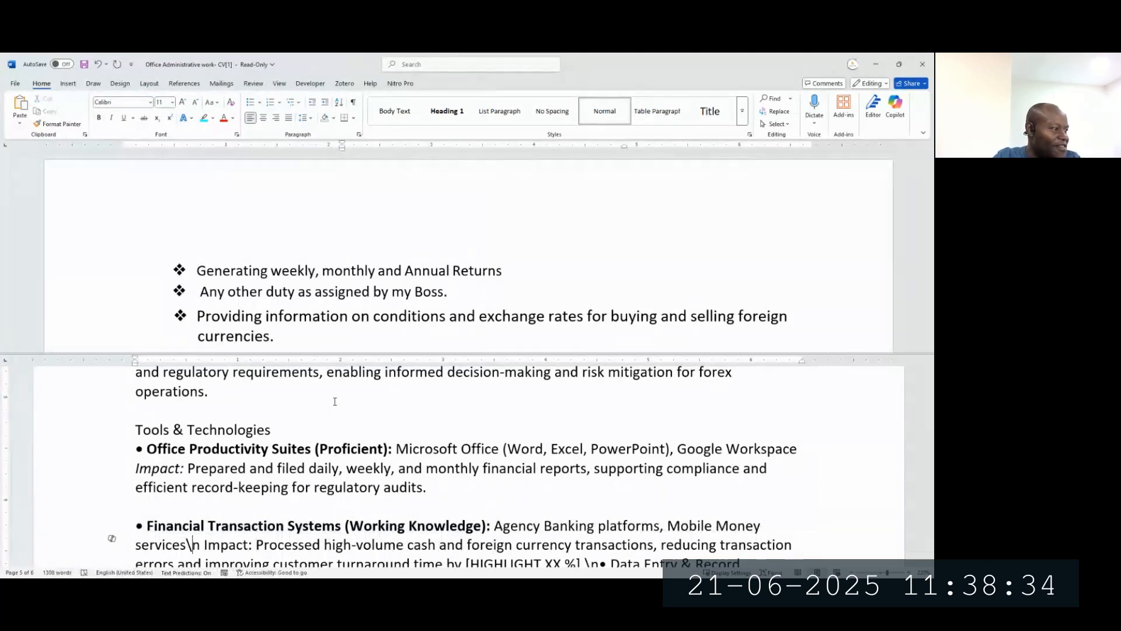
key("Return")
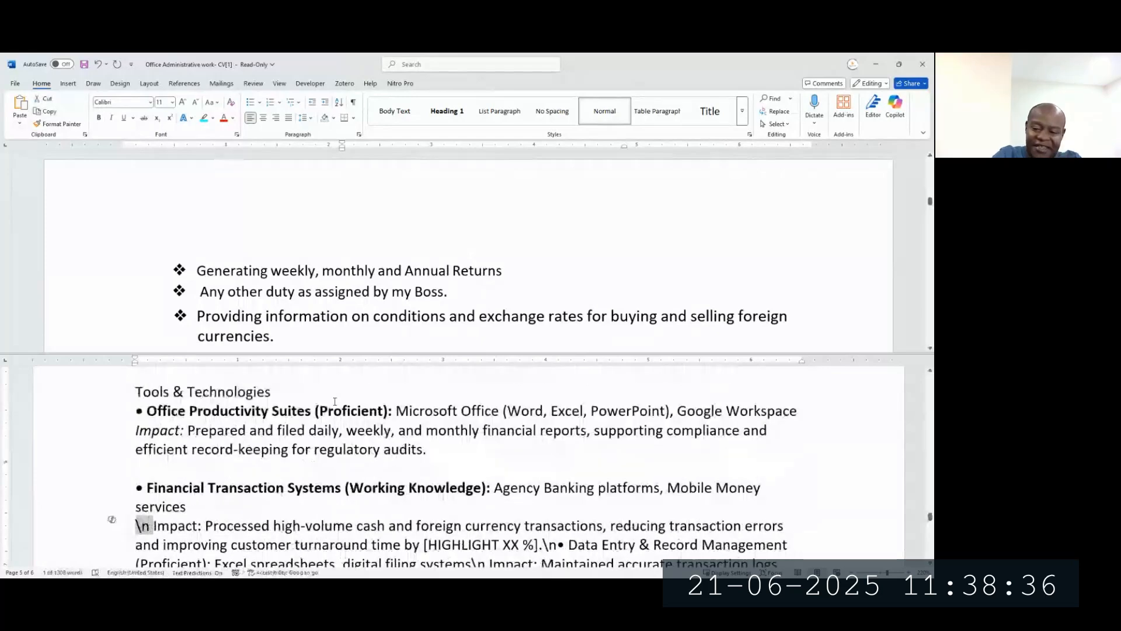
key("Delete")
key("Delete")
key("Delete")
Step: Italicize the "Impact:" label under the Financial Transaction Systems bullet
key("ctrl+shift+Right")
key("shift+Right")
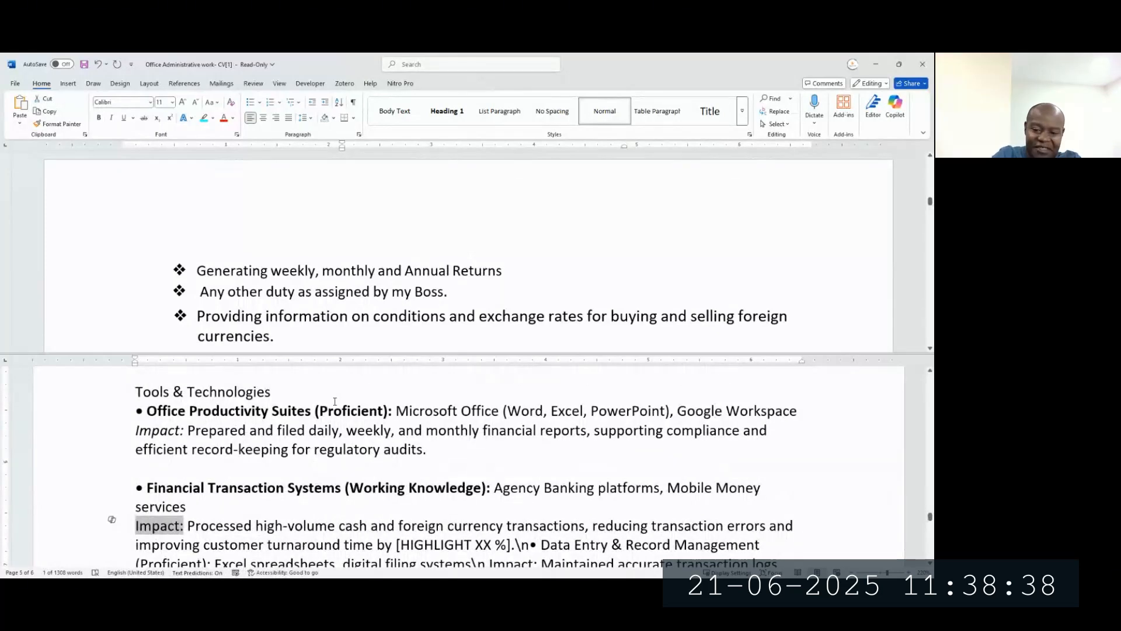
key("ctrl+i")
key("Down")
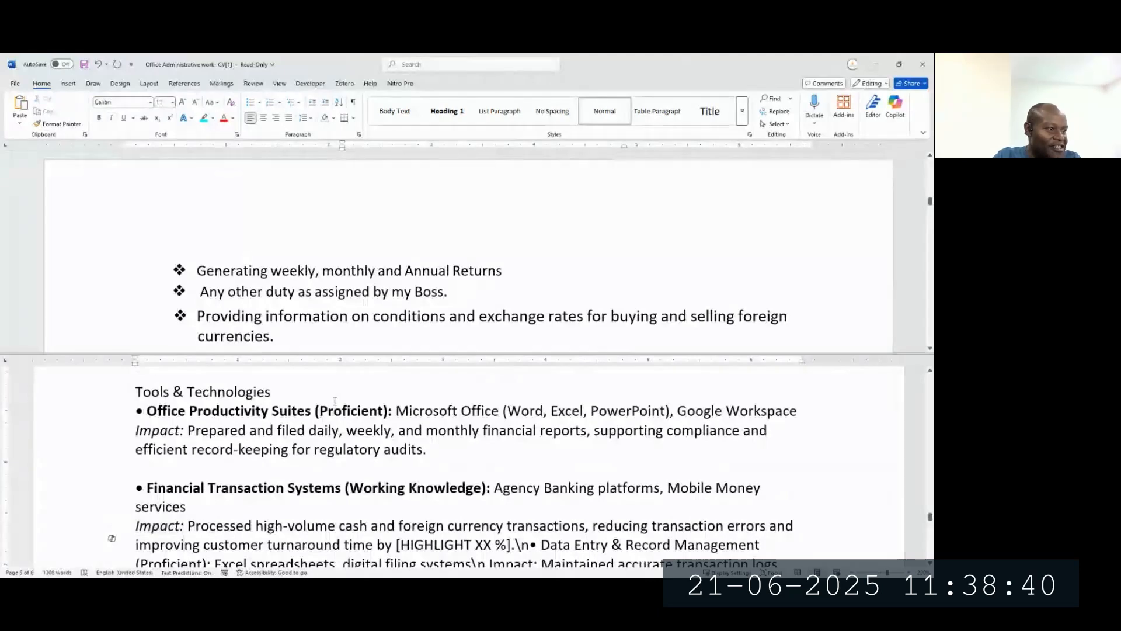
Step: Put the Data Entry & Record Management bullet on a new line after a blank line and delete the literal "\n" before it
key("ctrl+Right")
key("ctrl+Right")
key("ctrl+Right")
key("ctrl+Right")
key("ctrl+Right")
key("ctrl+Right")
key("ctrl+Right")
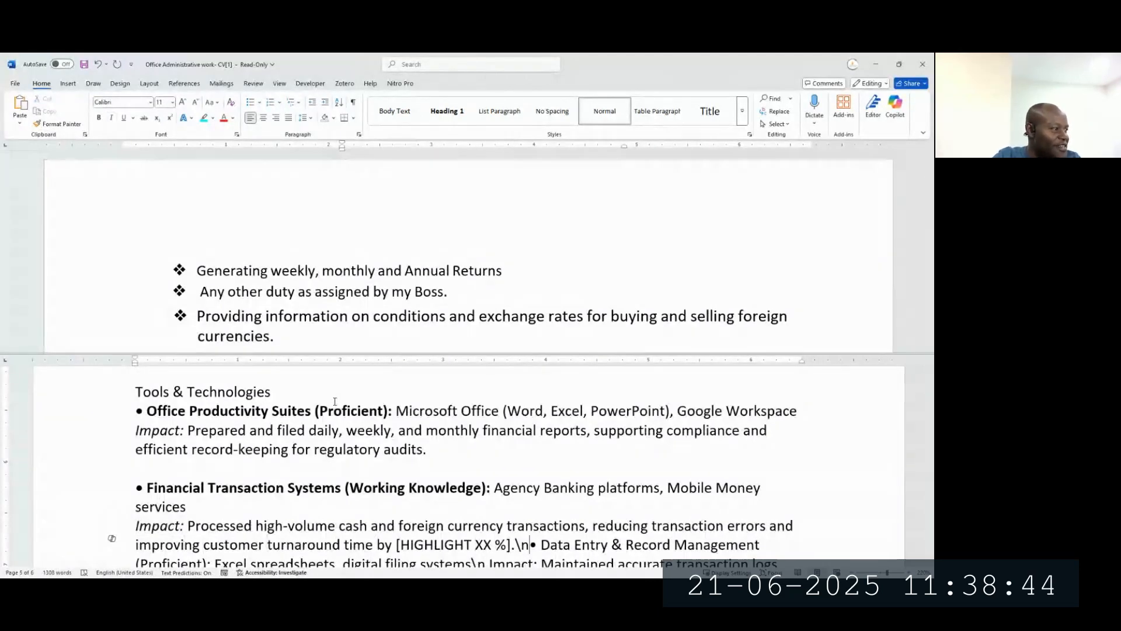
key("Return")
key("Delete")
key("Delete")
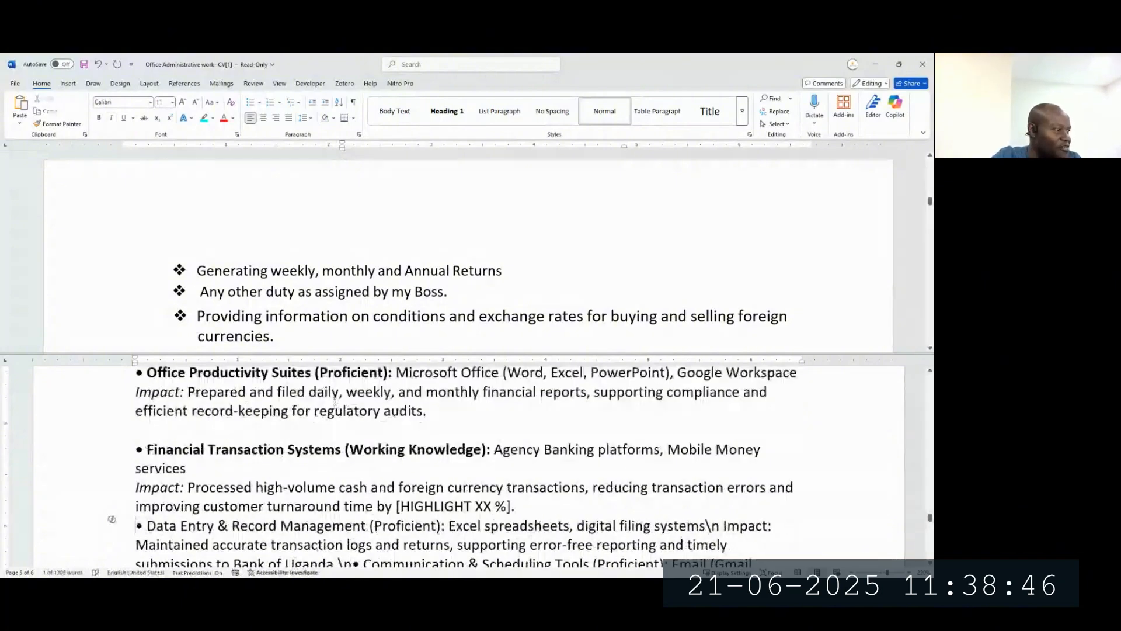
key("Return")
Step: Italicize the bullet mark and title "Data Entry & Record Management (Proficient):"
key("ctrl+shift+Right")
key("ctrl+shift+Right")
key("ctrl+shift+Right")
key("ctrl+shift+Right")
key("ctrl+shift+Right")
key("ctrl+shift+Right")
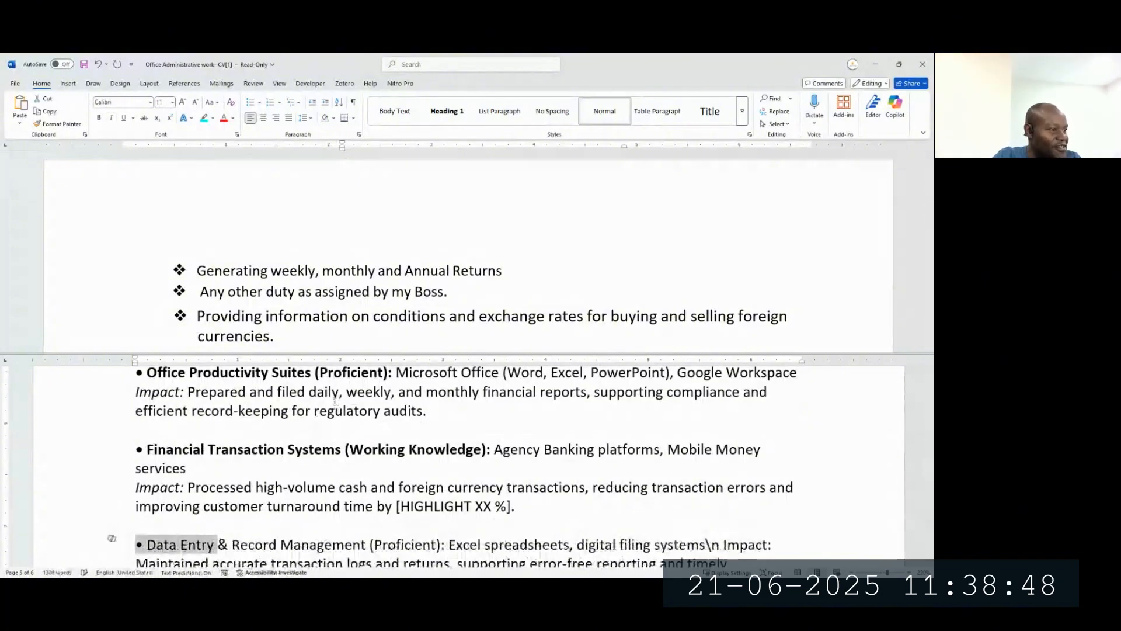
key("ctrl+shift+Right")
key("ctrl+shift+Right")
key("ctrl+shift+Right")
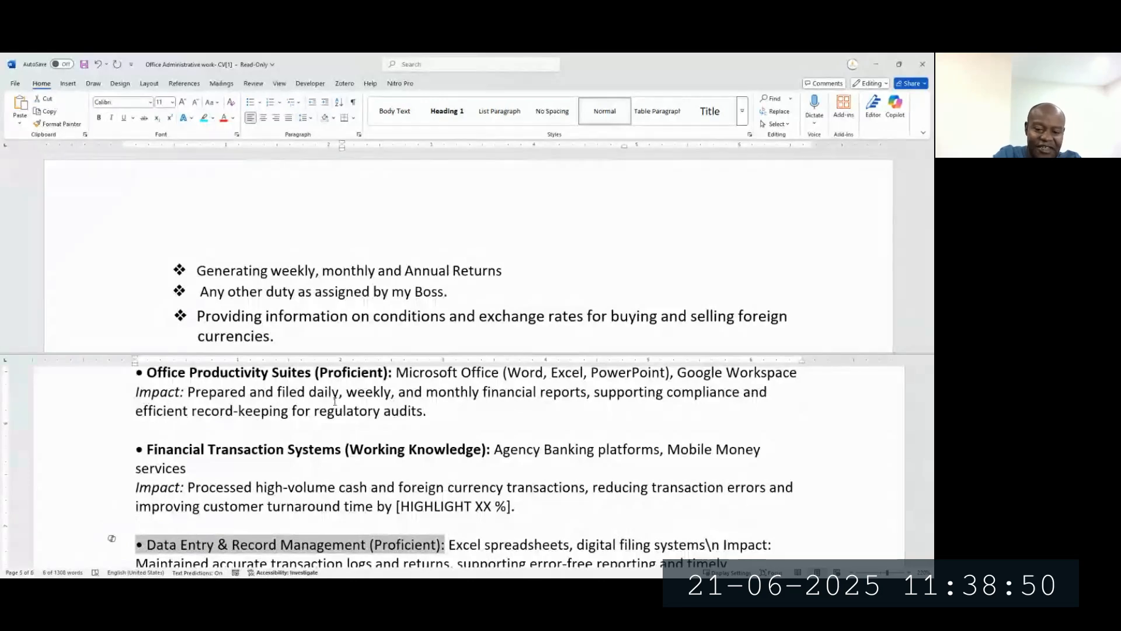
key("ctrl+i")
key("Right")
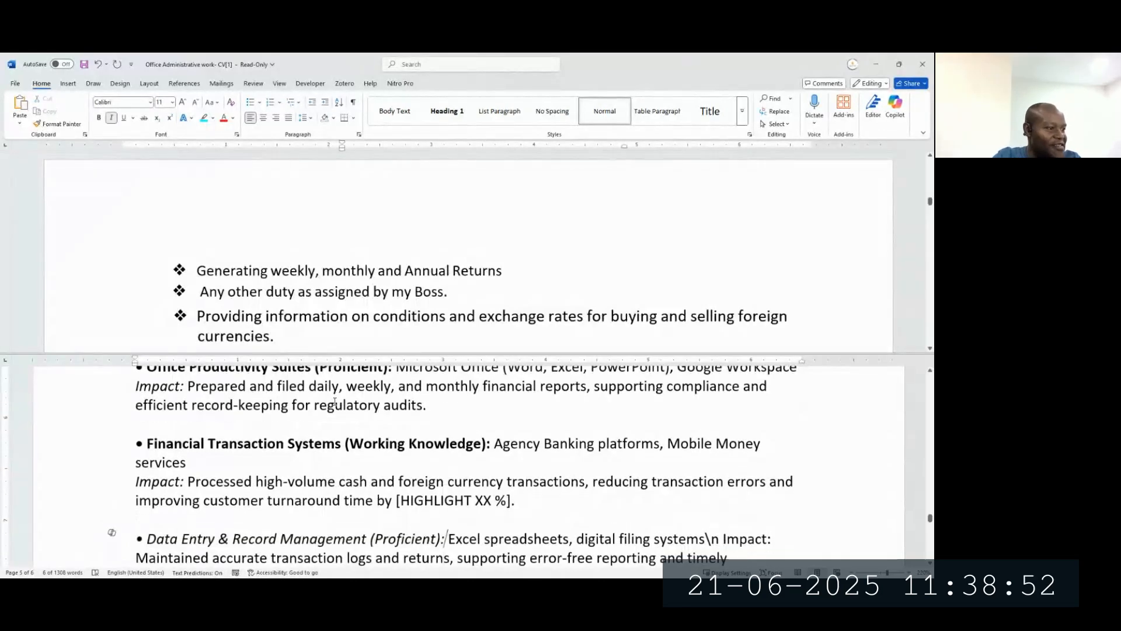
Step: Move the Data Entry & Record Management Impact text onto its own line and delete the literal "\n" before it
key("Right")
key("Right")
key("Right")
key("Right")
key("Right")
key("Right")
key("Right")
key("Right")
key("Right")
key("Right")
key("Right")
key("Right")
key("Right")
key("Right")
key("Right")
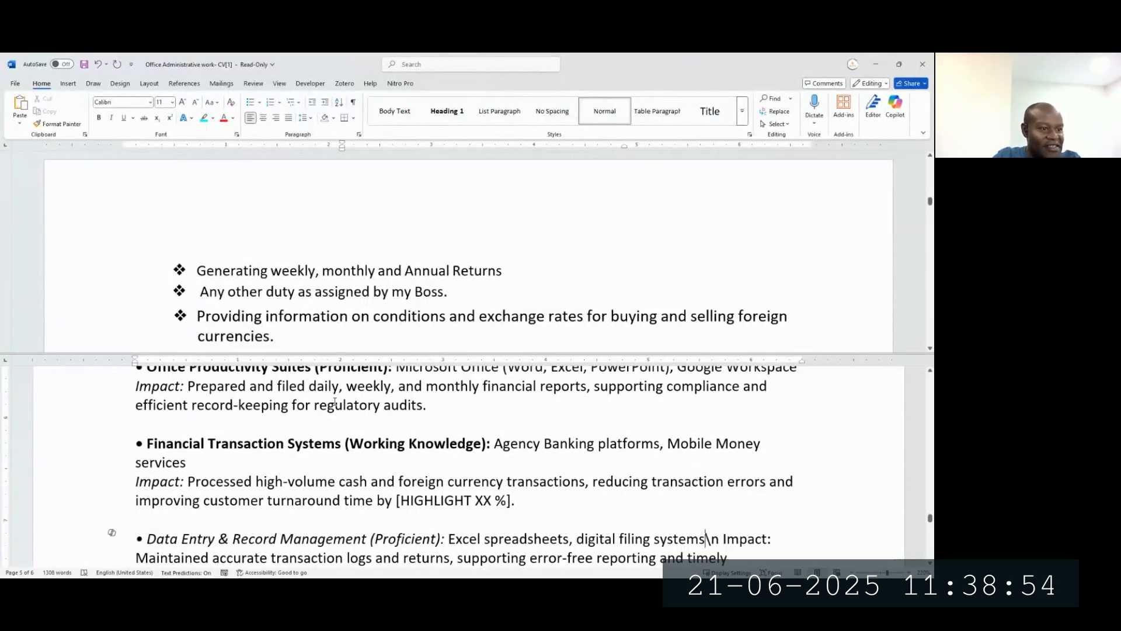
key("Right")
key("Right")
key("Return")
key("shift+Right")
key("shift+Right")
key("shift+Right")
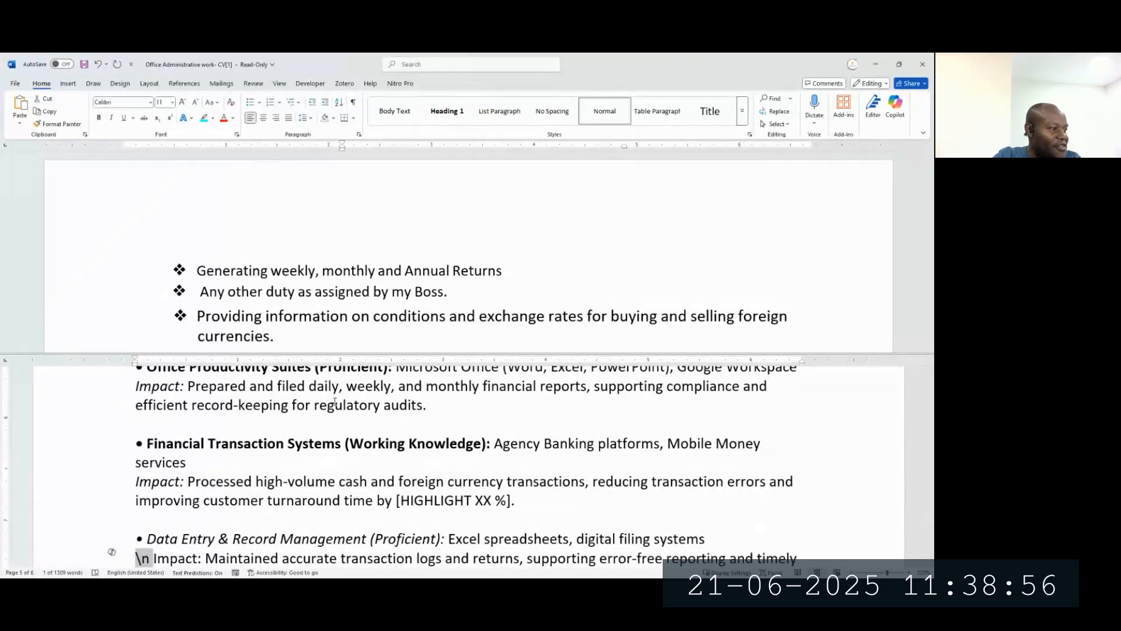
key("Delete")
Step: Italicize the "Impact:" label under the Data Entry & Record Management bullet
key("shift+Right")
key("shift+Right")
key("shift+Right")
key("shift+Right")
key("shift+Right")
key("shift+Right")
key("shift+Right")
key("shift+Right")
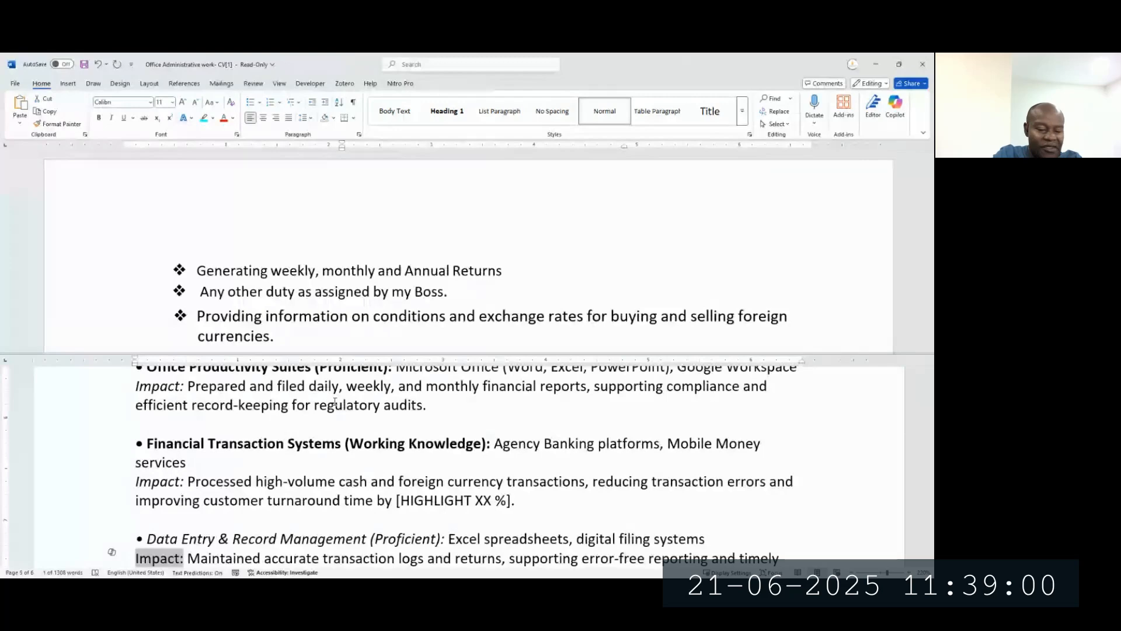
Step: Put the Communication & Scheduling Tools bullet on a new line after a blank line and delete the literal "\n" before it
key("Down")
key("Down")
key("Down")
key("Up")
key("Up")
key("ctrl+Right")
key("ctrl+Right")
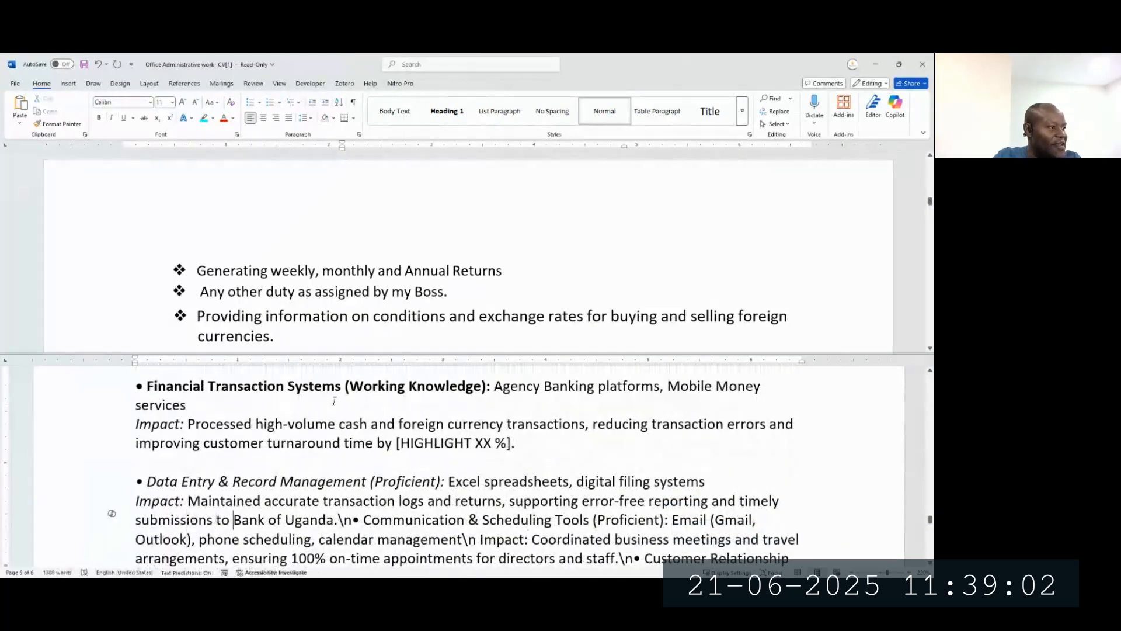
key("Right")
key("Right")
key("Return")
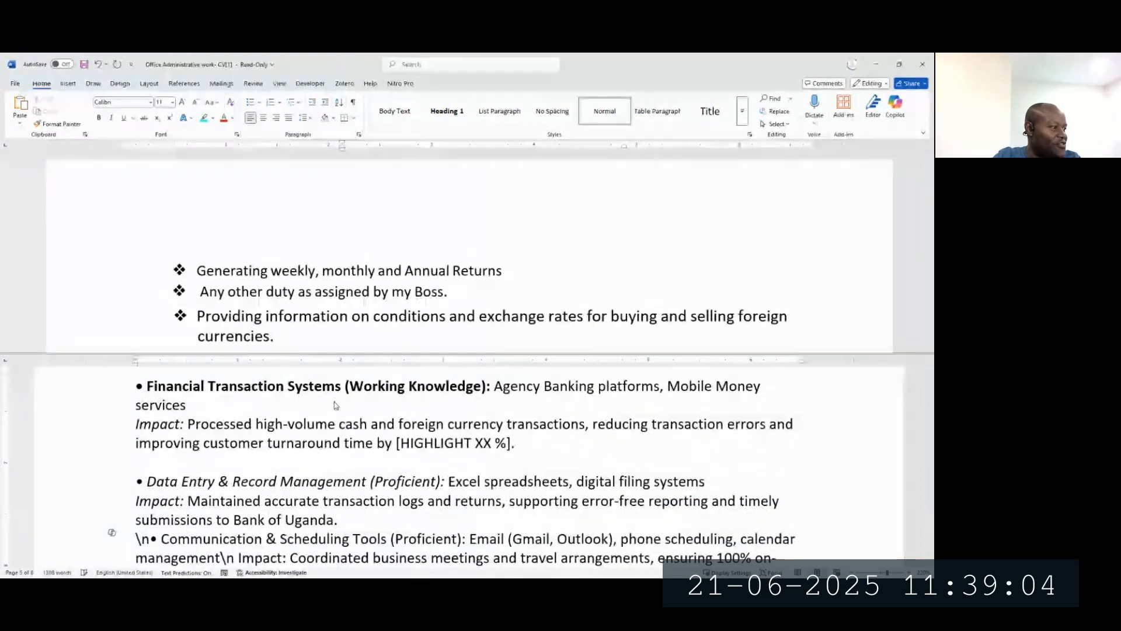
key("shift+Right")
key("shift+Right")
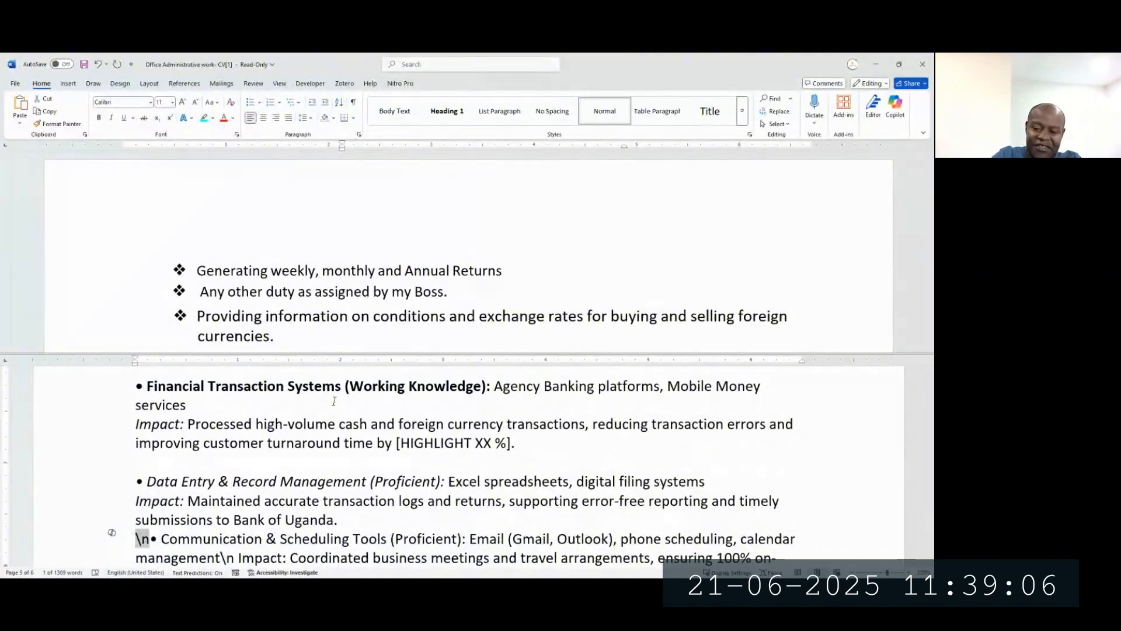
key("Delete")
key("Return")
key("ctrl+shift+Right")
key("ctrl+shift+Right")
key("ctrl+shift+Right")
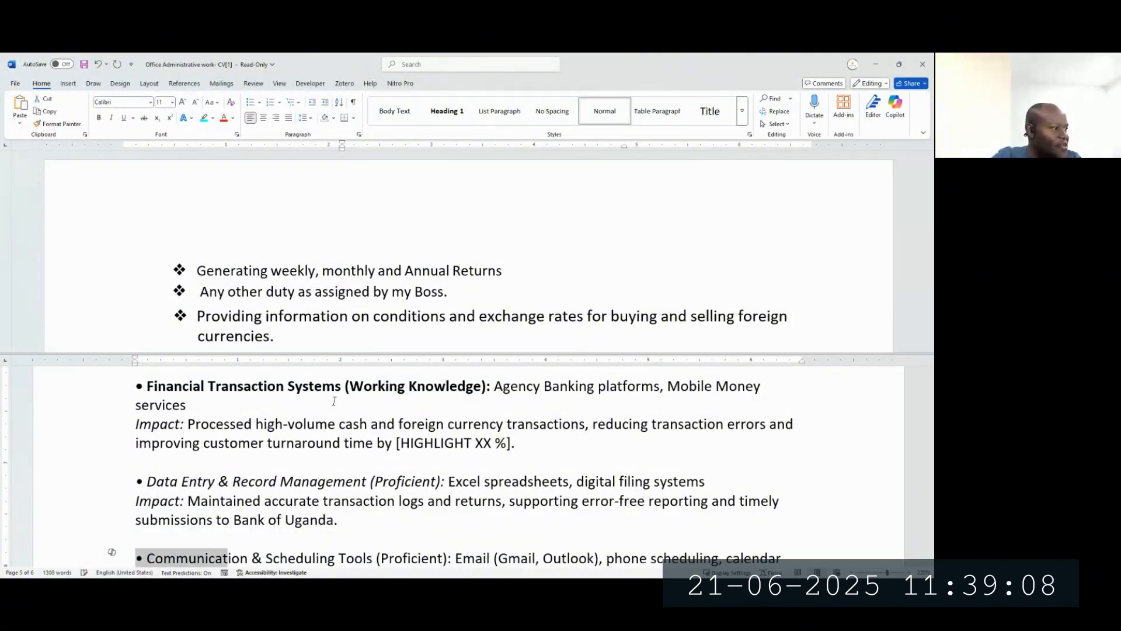
Step: Remove the italics from the bullet mark and title "Data Entry & Record Management (Proficient):" and make them bold
key("Up")
key("Up")
key("Up")
key("Up")
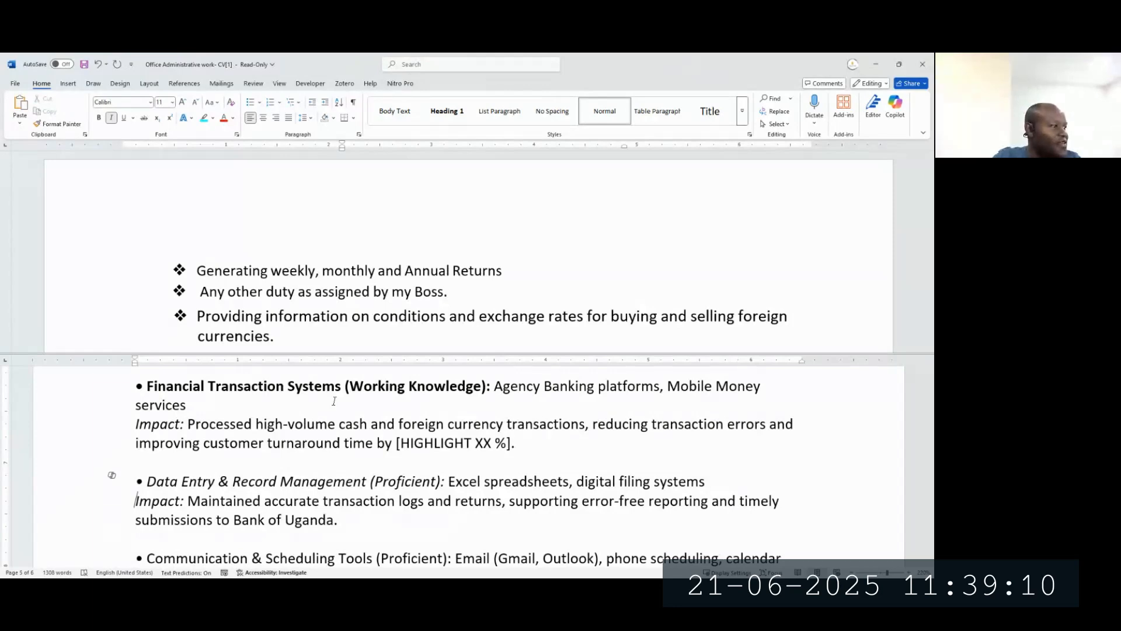
key("ctrl+shift+Right")
key("ctrl+shift+Right")
key("ctrl+shift+Right")
key("ctrl+shift+Right")
key("ctrl+shift+Right")
key("ctrl+shift+Right")
key("ctrl+shift+Right")
key("ctrl+shift+Right")
key("ctrl+shift+Right")
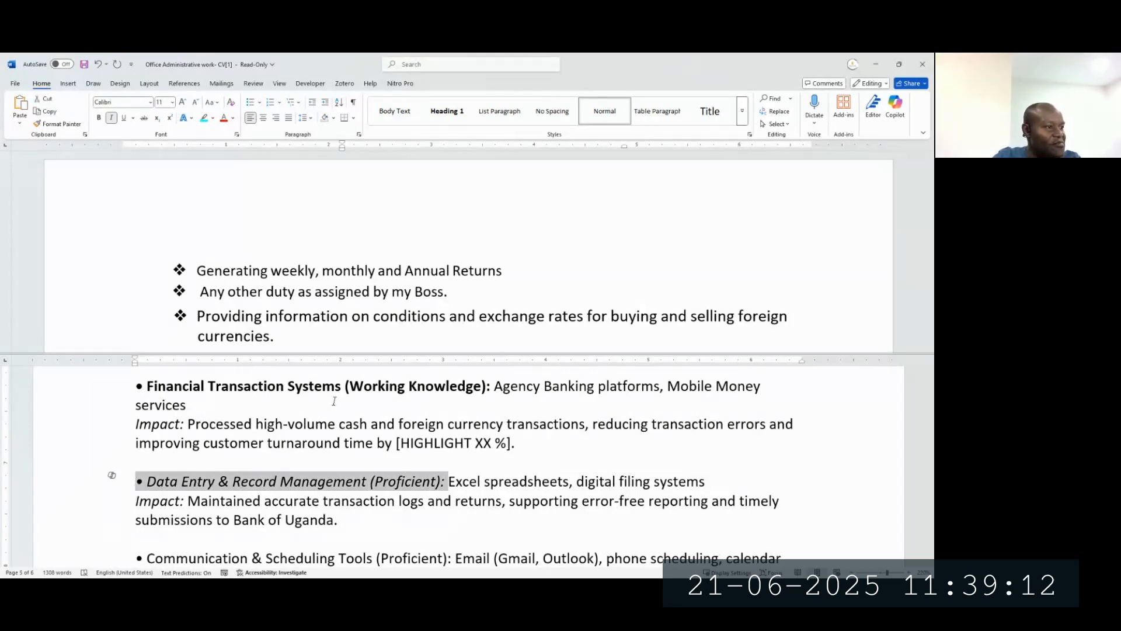
key("ctrl+i")
key("ctrl+b")
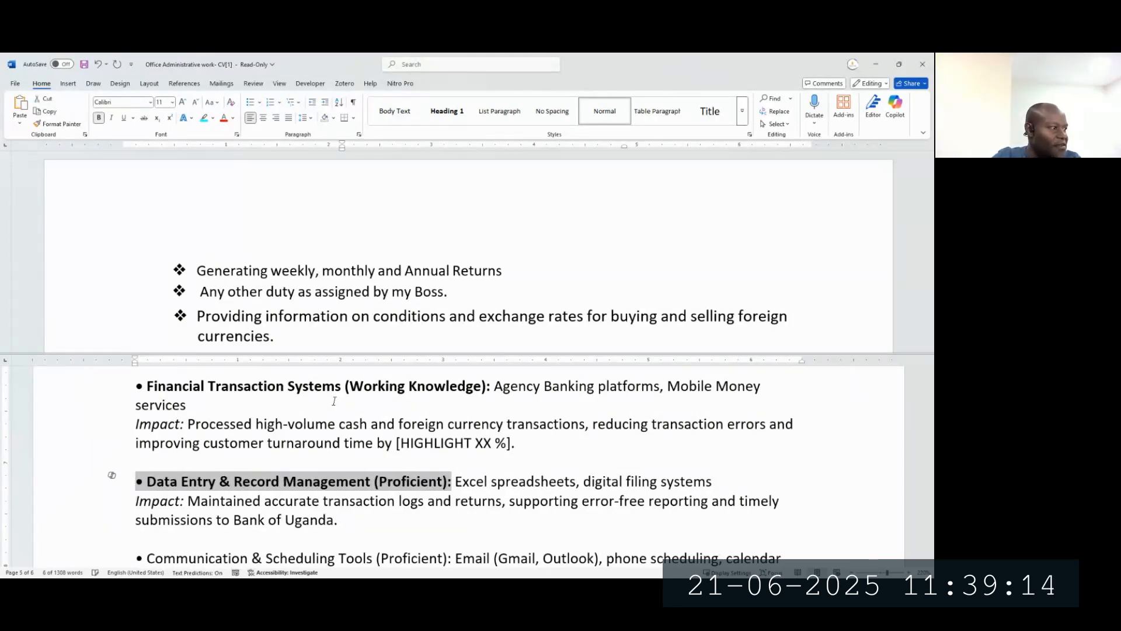
Step: Make the title "Communication & Scheduling Tools (Proficient):" bold
key("Down")
key("Down")
scroll(334, 401, "down", 5)
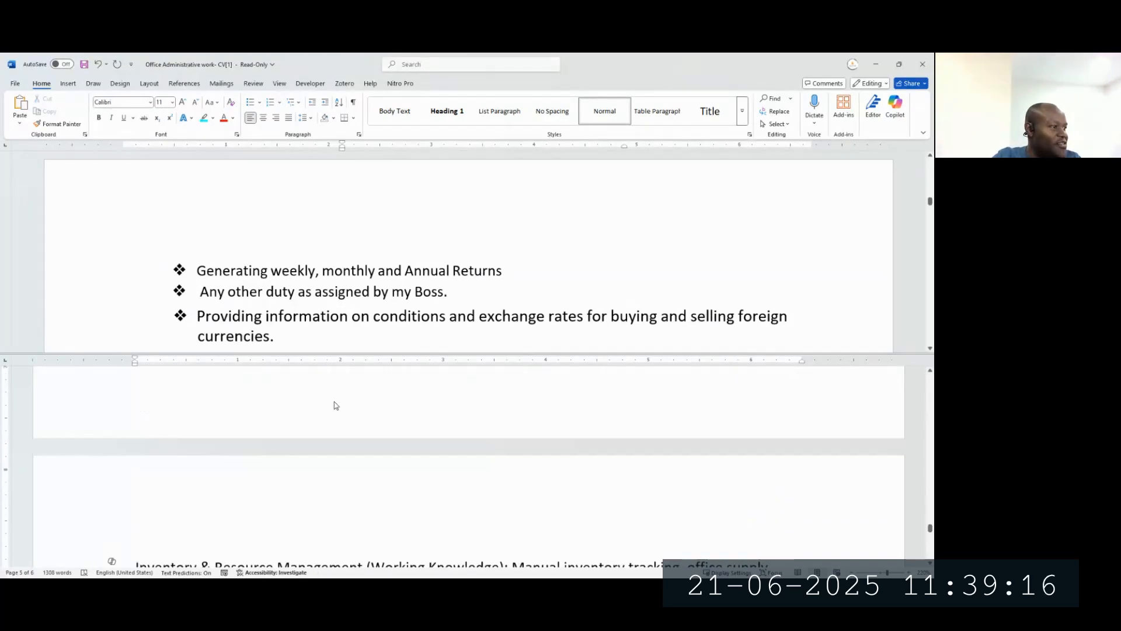
scroll(334, 401, "up", 3)
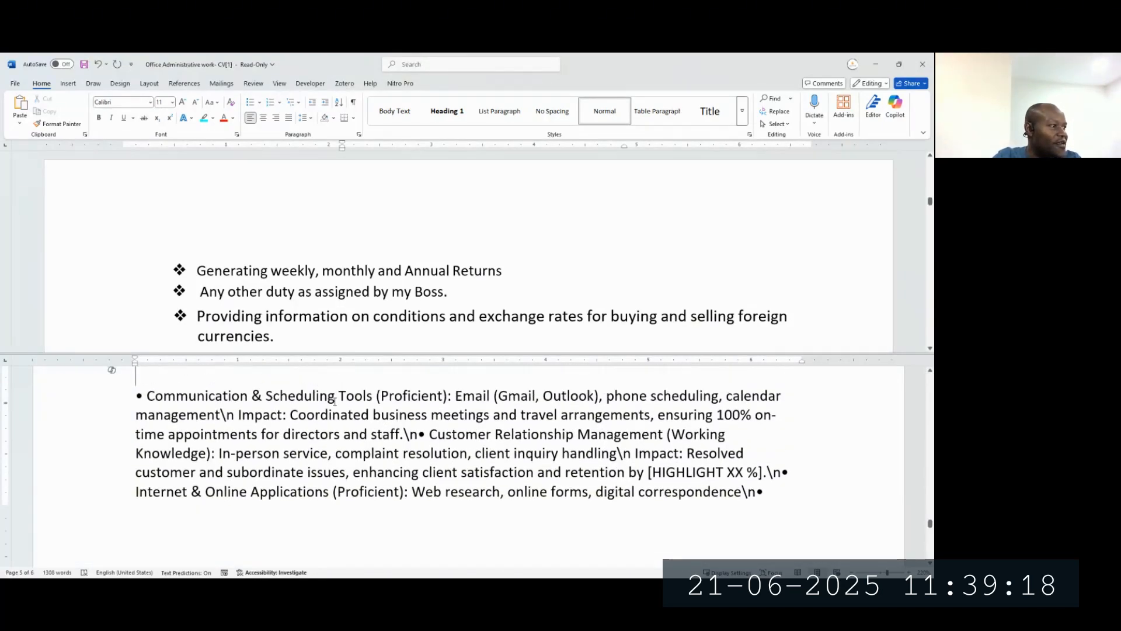
left_click(160, 379)
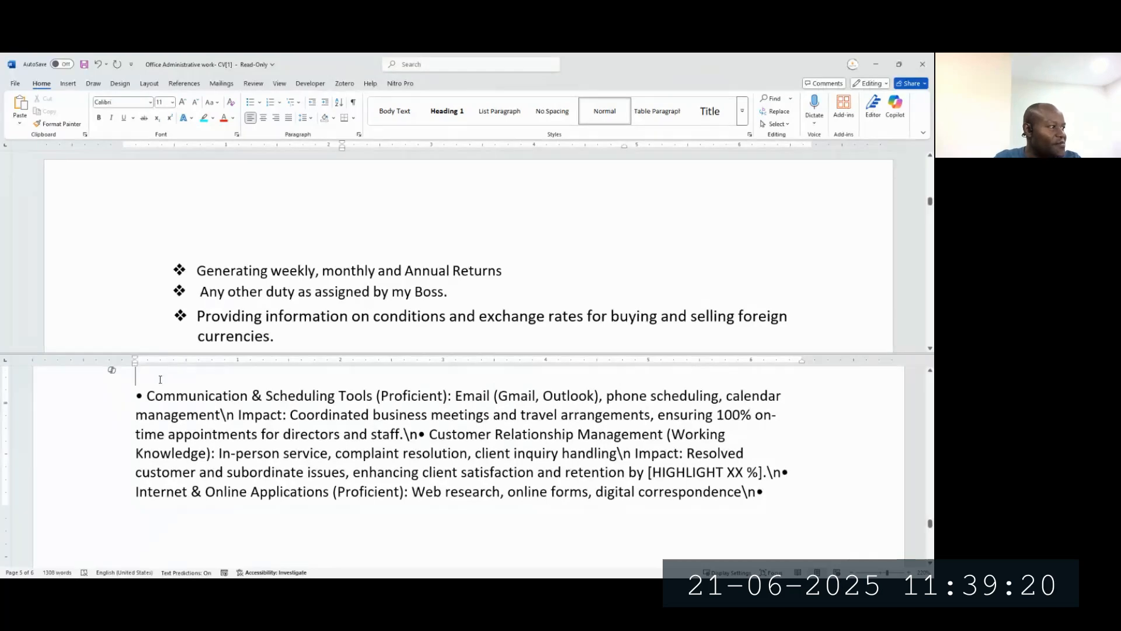
left_click_drag(148, 396, 450, 401)
key("ctrl+b")
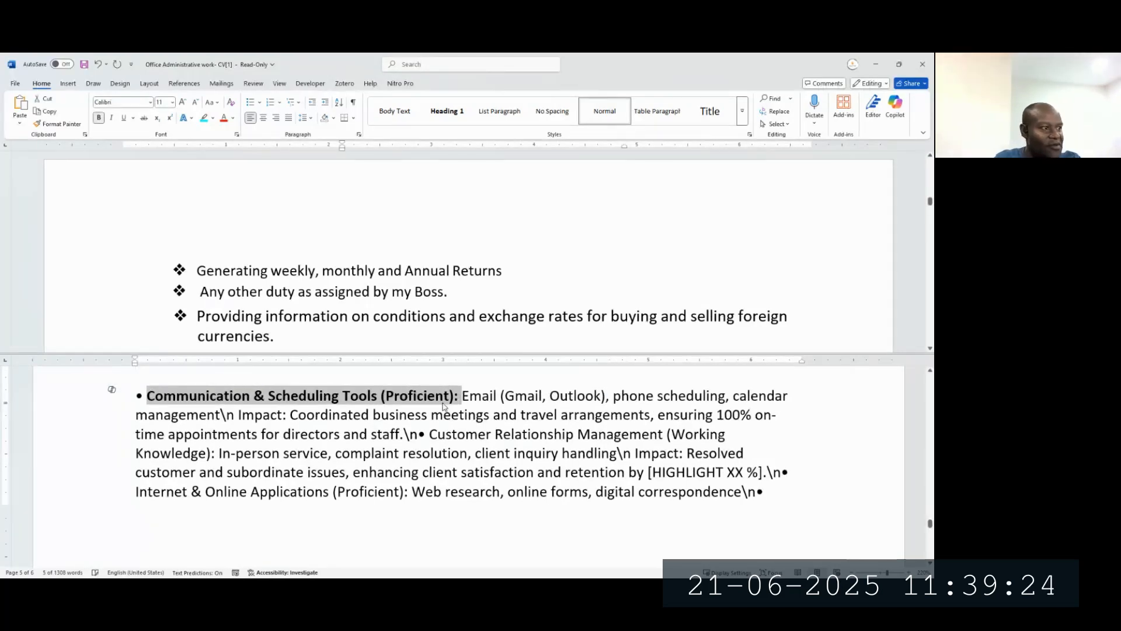
Step: Move the Communication & Scheduling Tools Impact text onto its own line without the literal "\n" and italicize its "Impact:" label
left_click(221, 414)
key("Return")
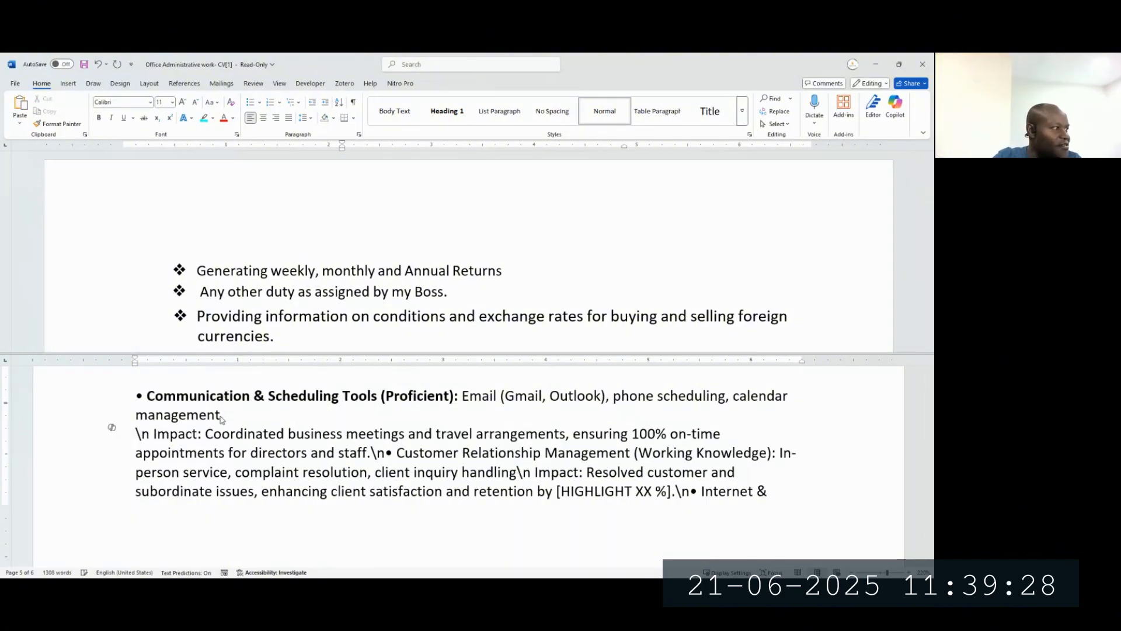
key("shift+Right")
key("shift+Right")
key("shift+Right")
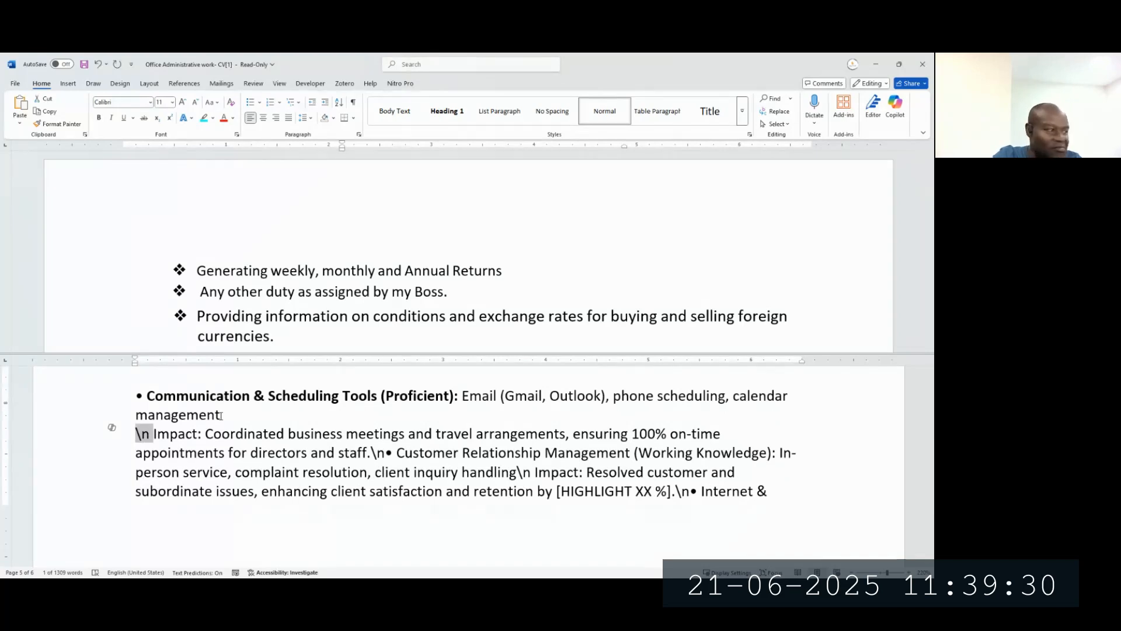
key("Delete")
key("ctrl+shift+Right")
key("ctrl+i")
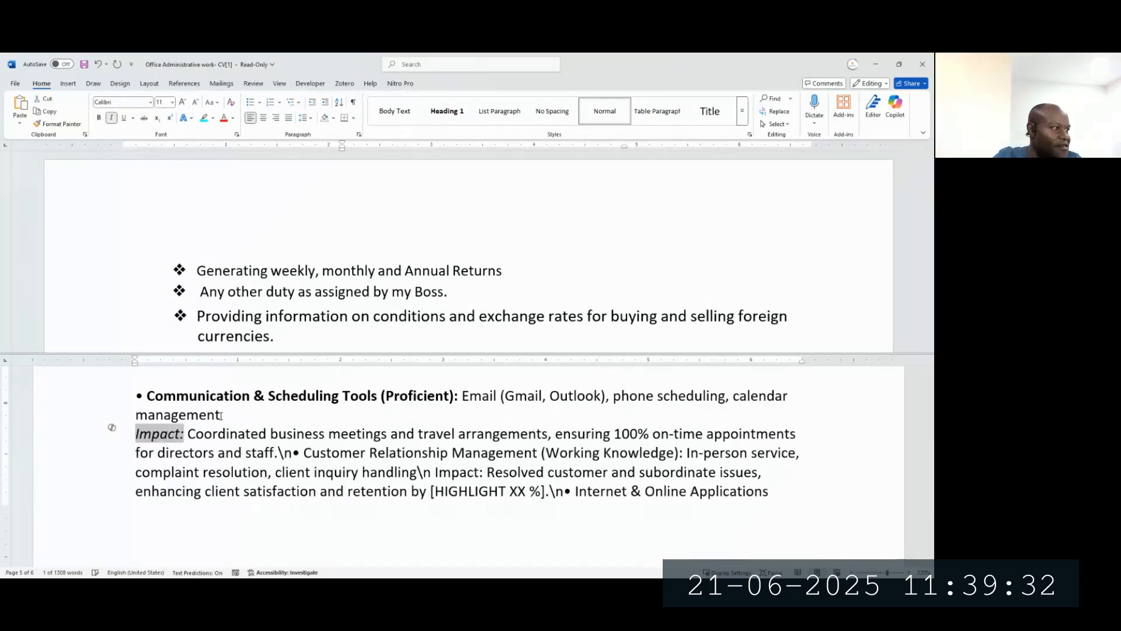
Step: Put the Customer Relationship Management bullet on a new line and delete the literal "\n" before it
key("Down")
key("ctrl+Right")
key("Right")
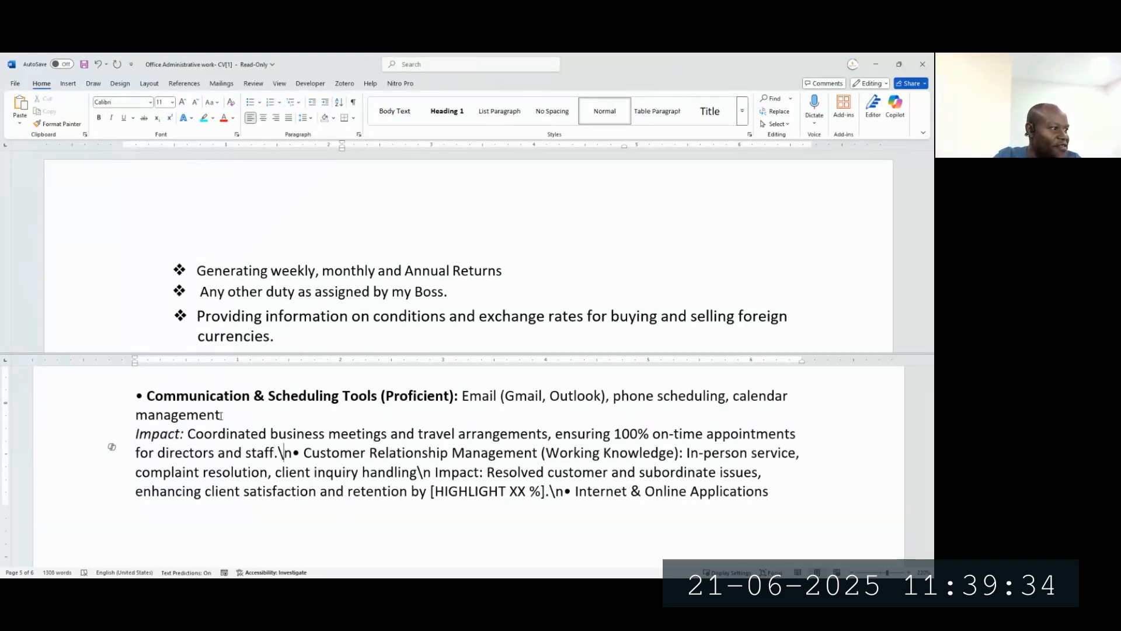
key("Return")
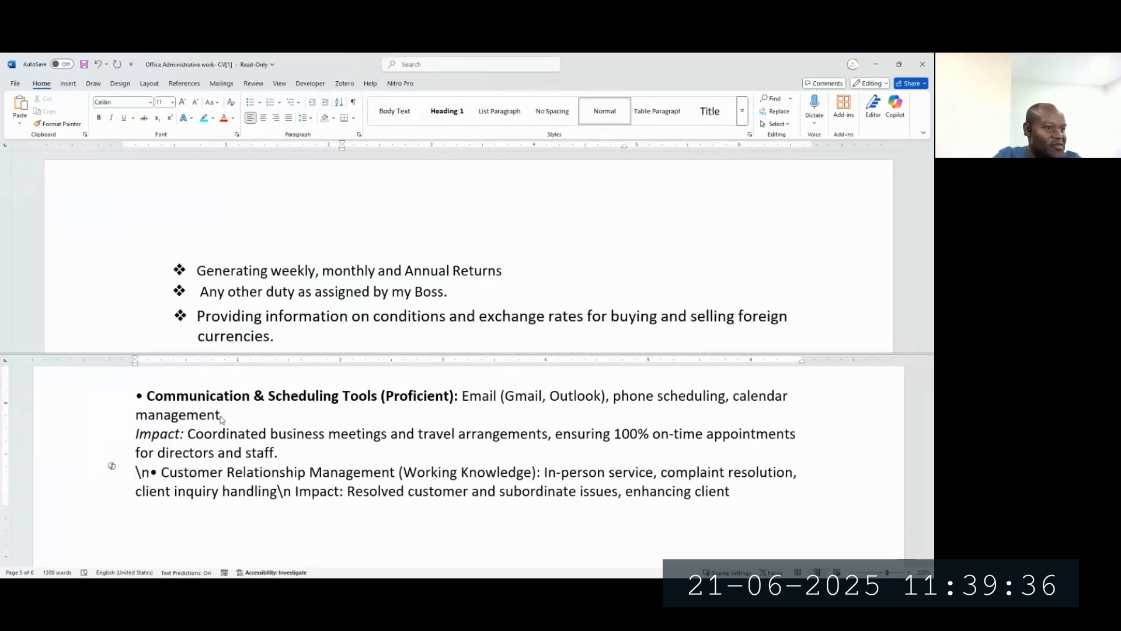
key("shift+Right")
key("shift+Right")
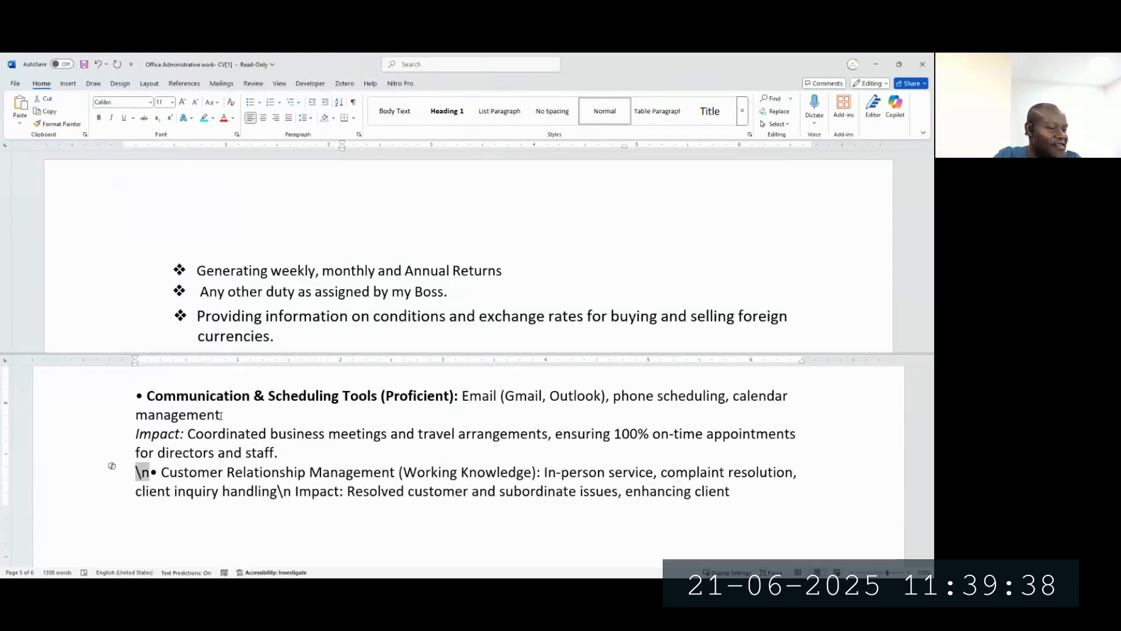
key("BackSpace")
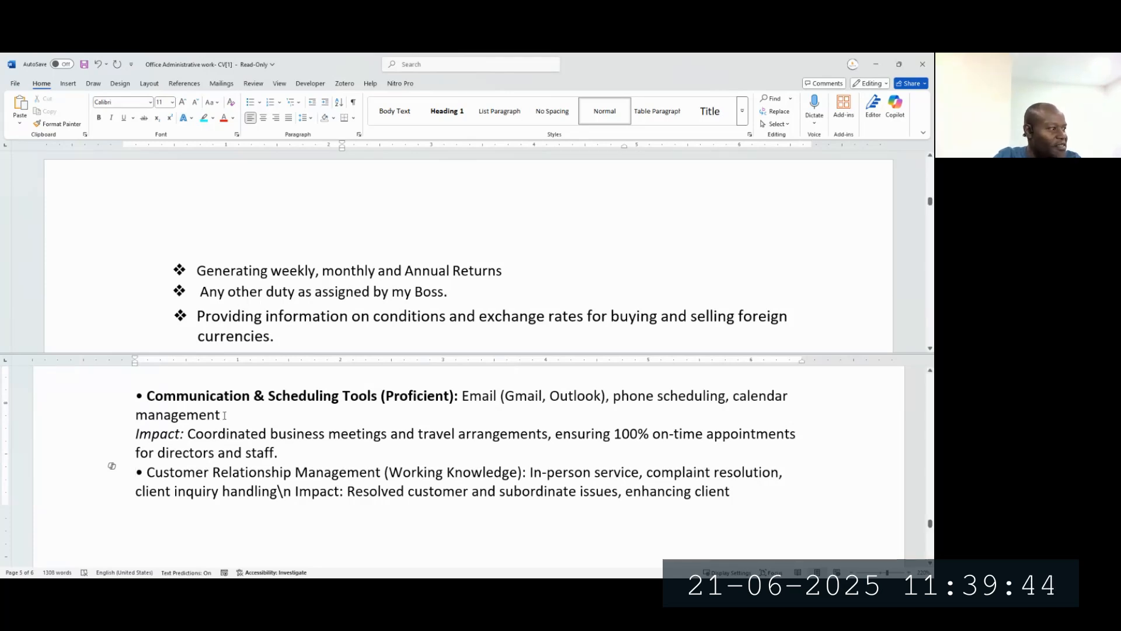
Step: Put the Internet & Online Applications bullet on a new line and delete the literal "\n" before it
scroll(224, 415, "down", 3)
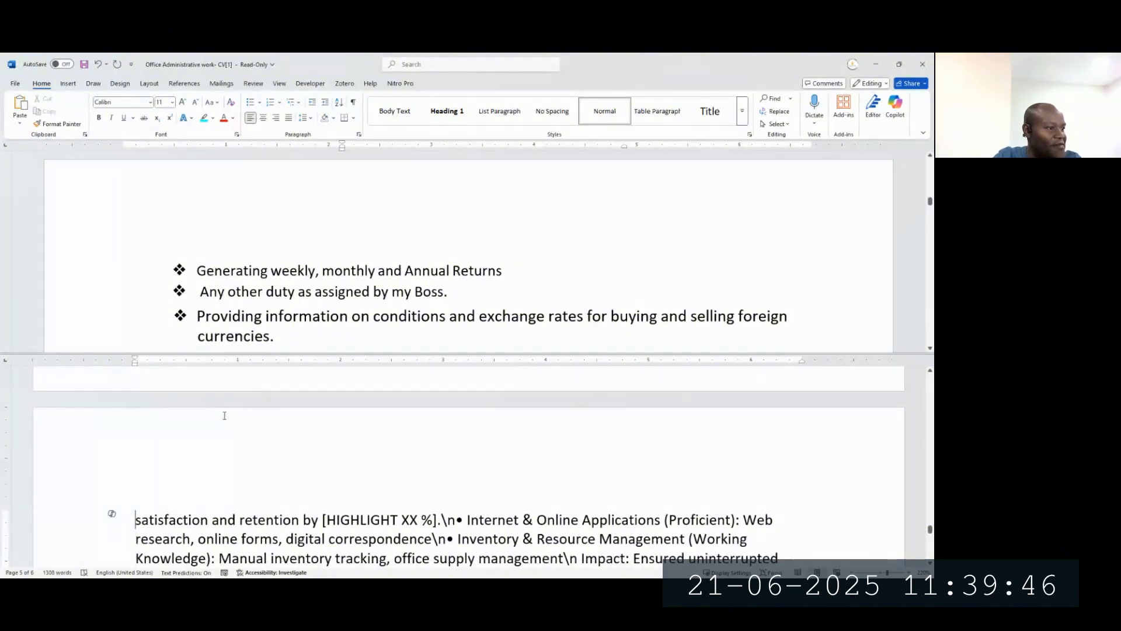
scroll(224, 415, "up", 3)
scroll(223, 414, "down", 3)
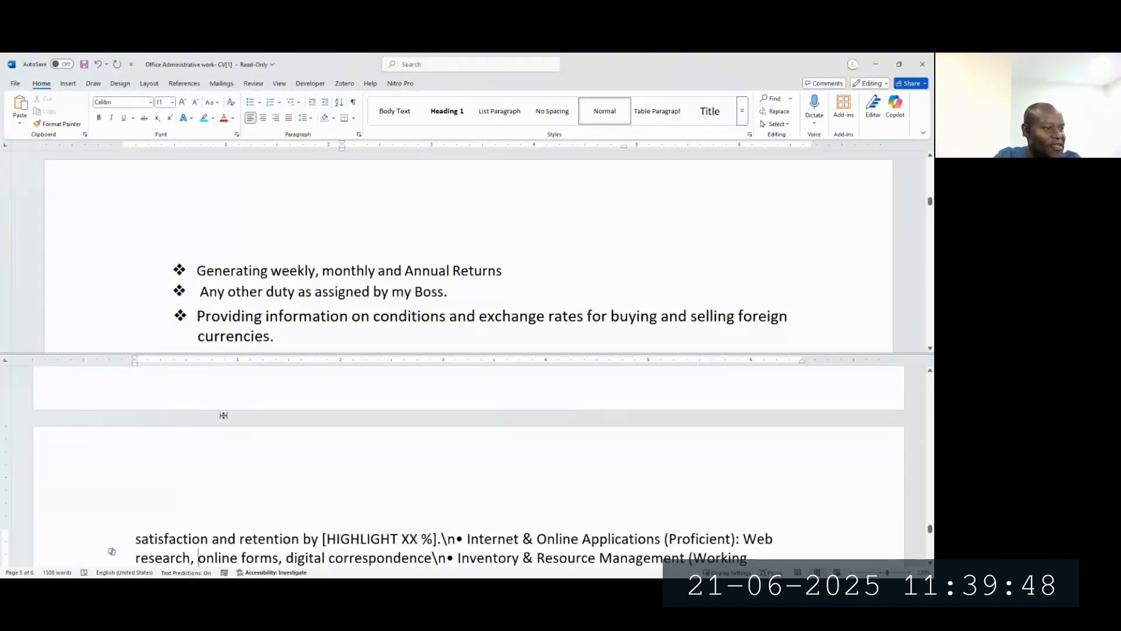
key("Up")
key("Right")
key("Right")
key("Right")
key("Right")
key("Right")
key("Right")
key("Right")
key("Right")
key("Right")
key("Right")
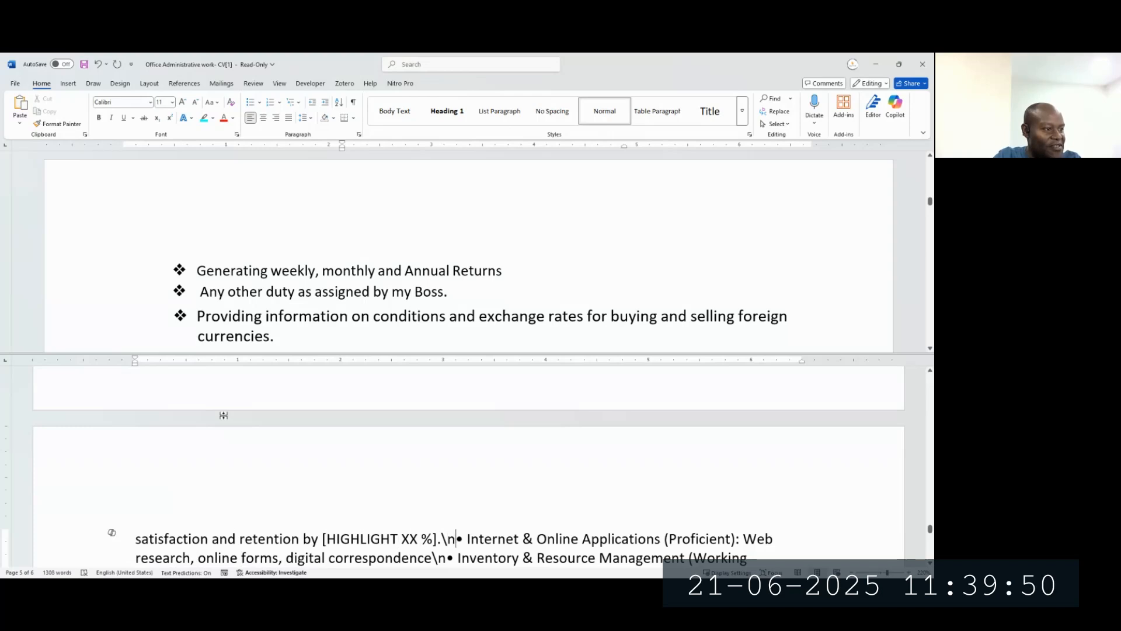
key("Return")
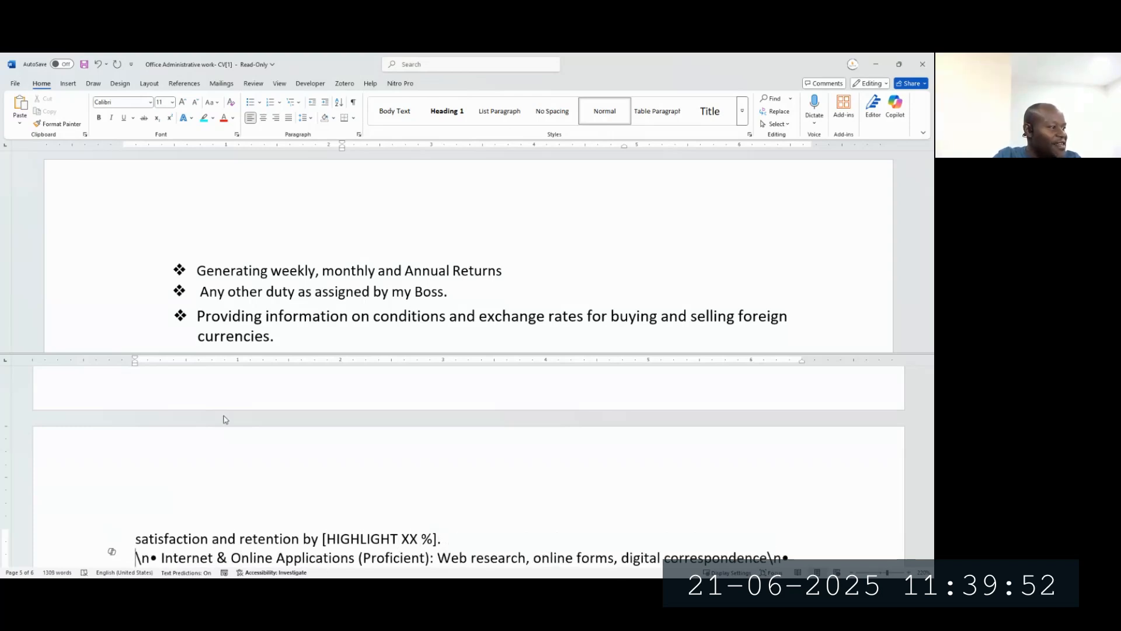
key("shift+Right")
key("shift+Right")
key("Delete")
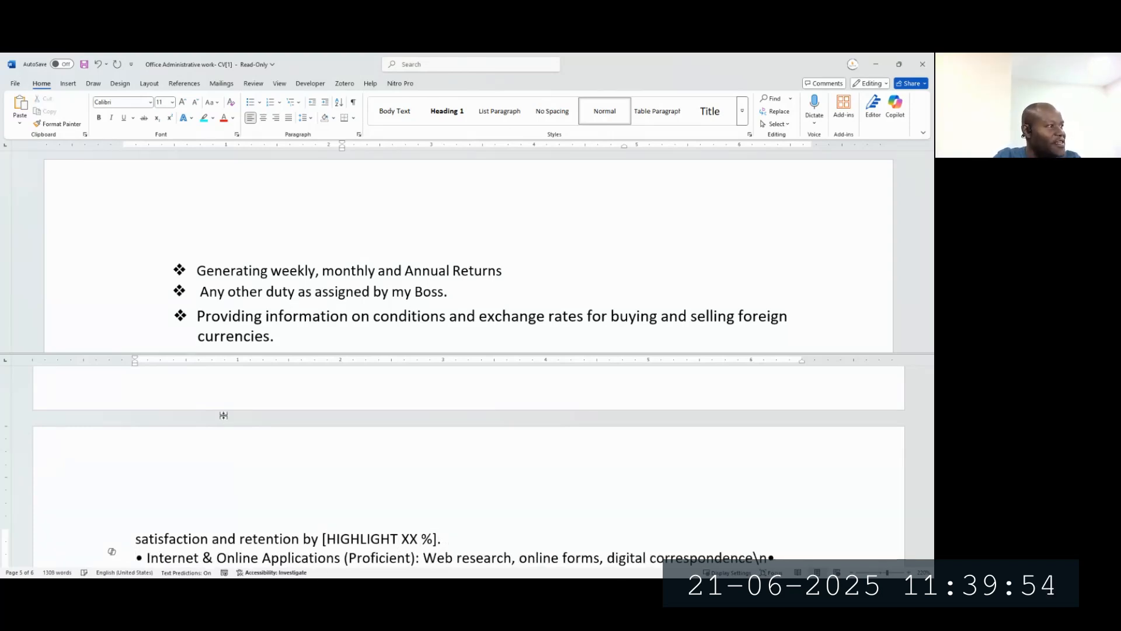
Step: Make the bullet mark and title "Internet & Online Applications (Proficient):" bold
key("ctrl+shift+Right")
key("ctrl+shift+Right")
key("ctrl+shift+Right")
key("ctrl+shift+Right")
key("ctrl+shift+Right")
key("ctrl+shift+Right")
key("ctrl+shift+Right")
key("ctrl+shift+Right")
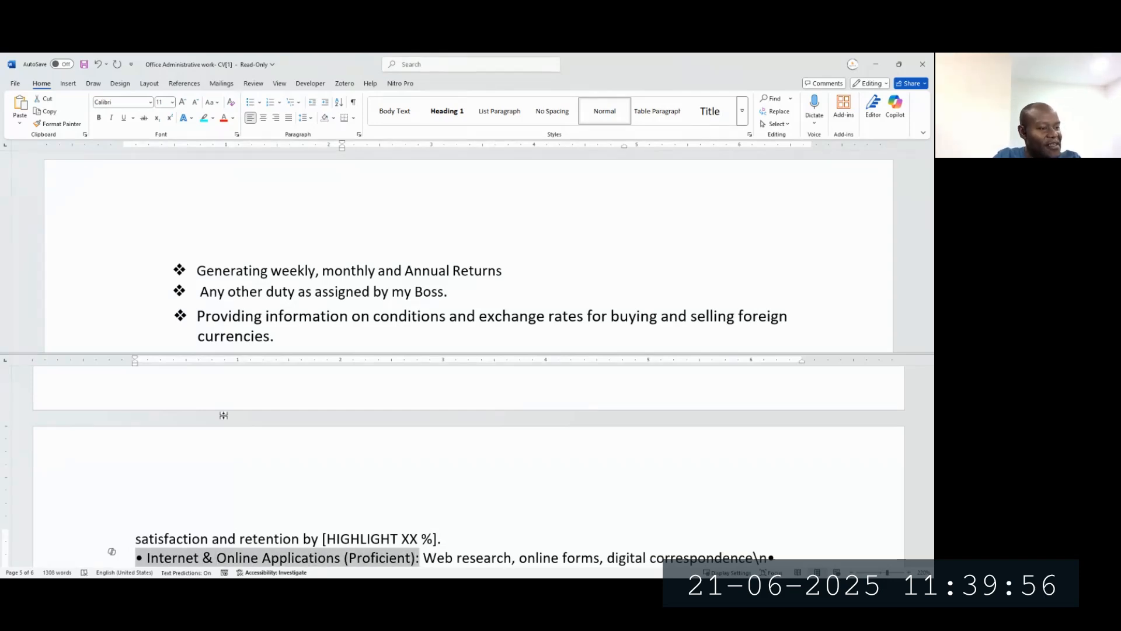
key("ctrl+b")
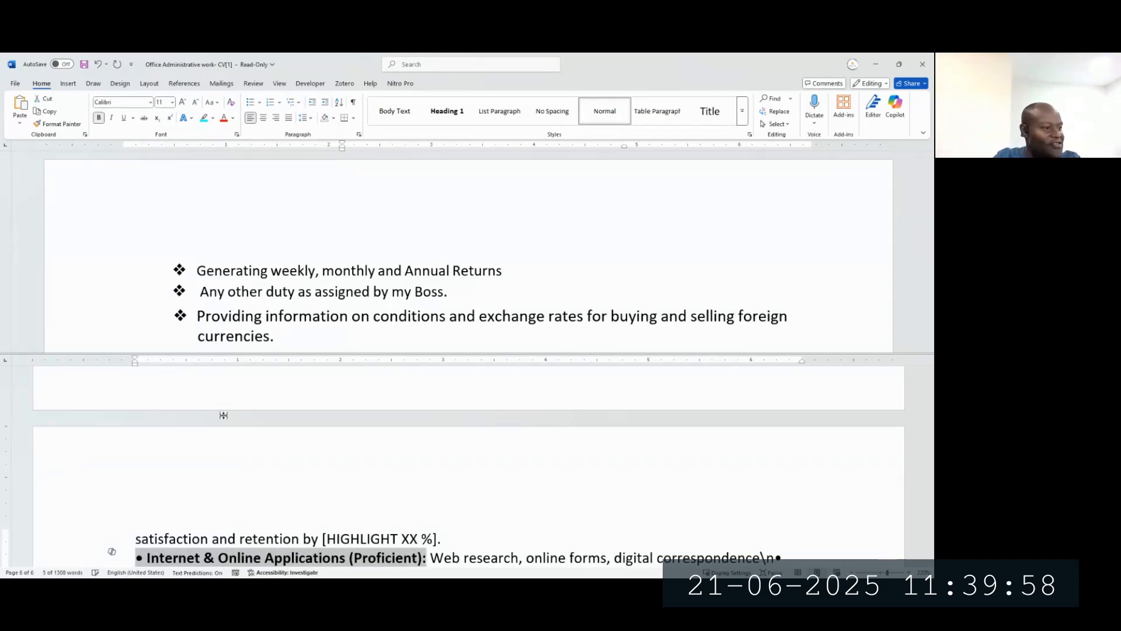
Step: Put the Inventory & Resource Management bullet on a new line after a blank line and delete the literal "\n" before it
key("Down")
key("Down")
key("Up")
key("Up")
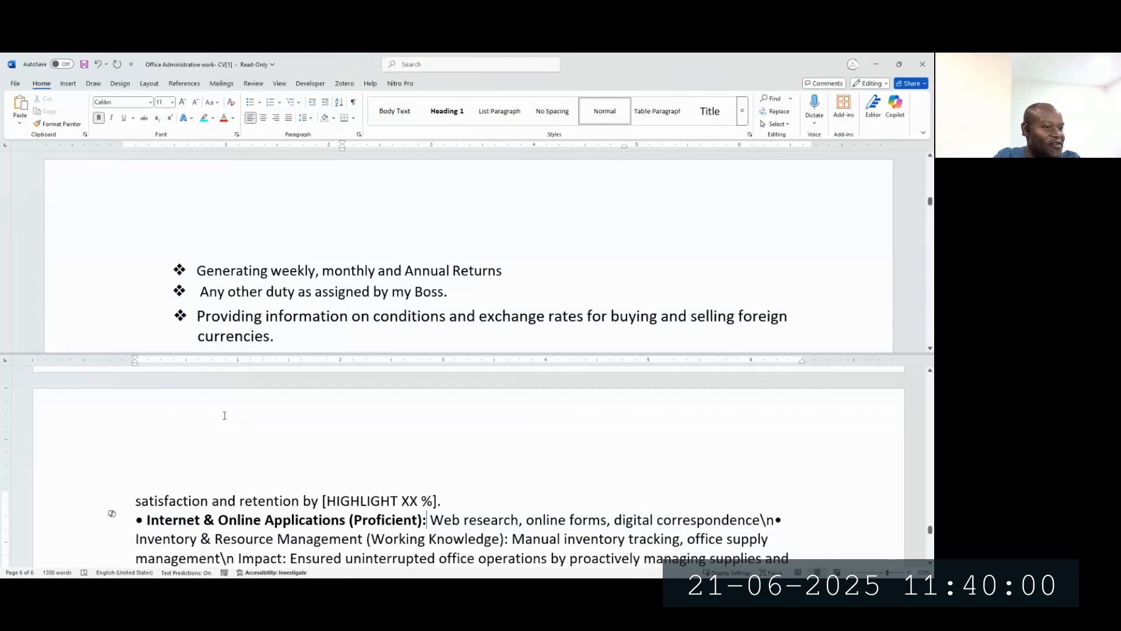
key("ctrl+Right")
key("ctrl+Right")
key("ctrl+Right")
key("ctrl+Right")
key("ctrl+Right")
key("ctrl+Right")
key("ctrl+Right")
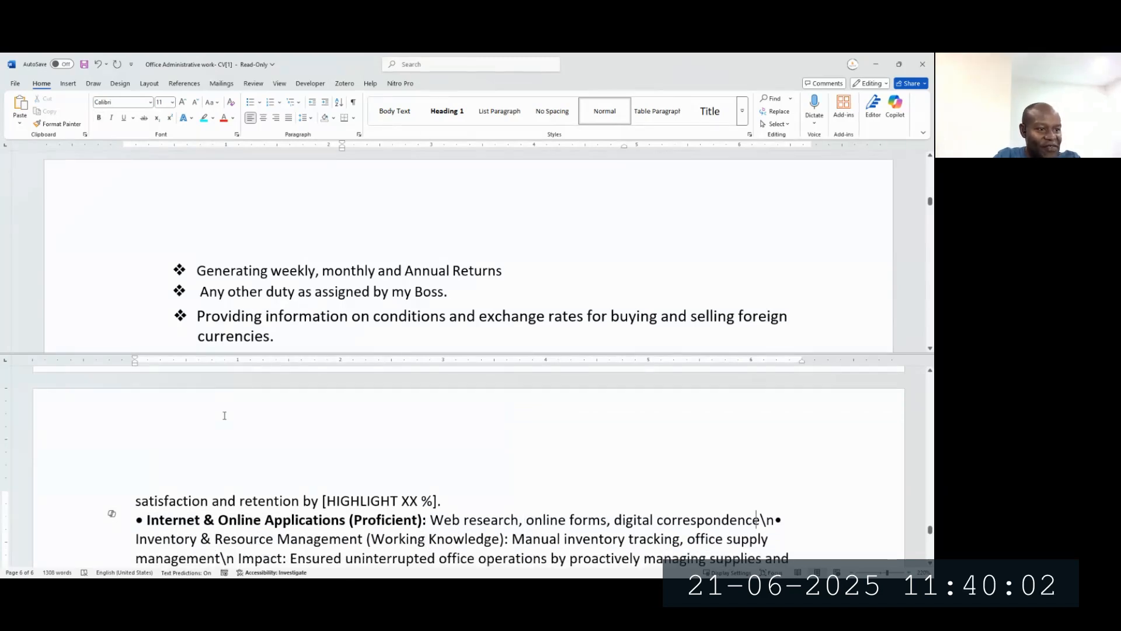
key("Return")
key("Return")
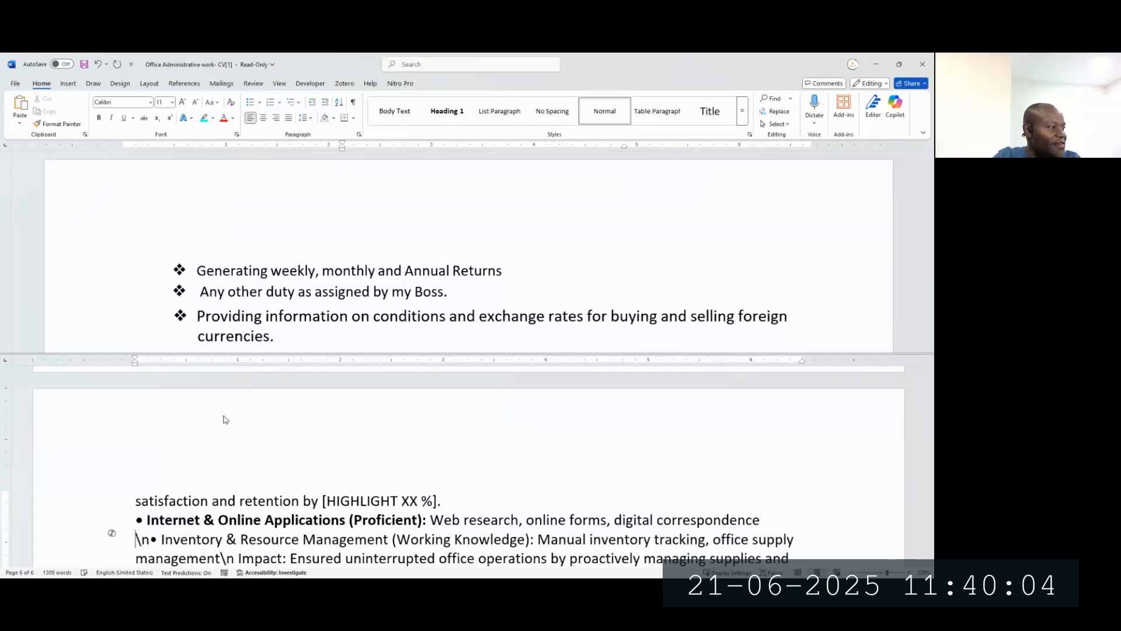
key("shift+Right")
key("shift+Right")
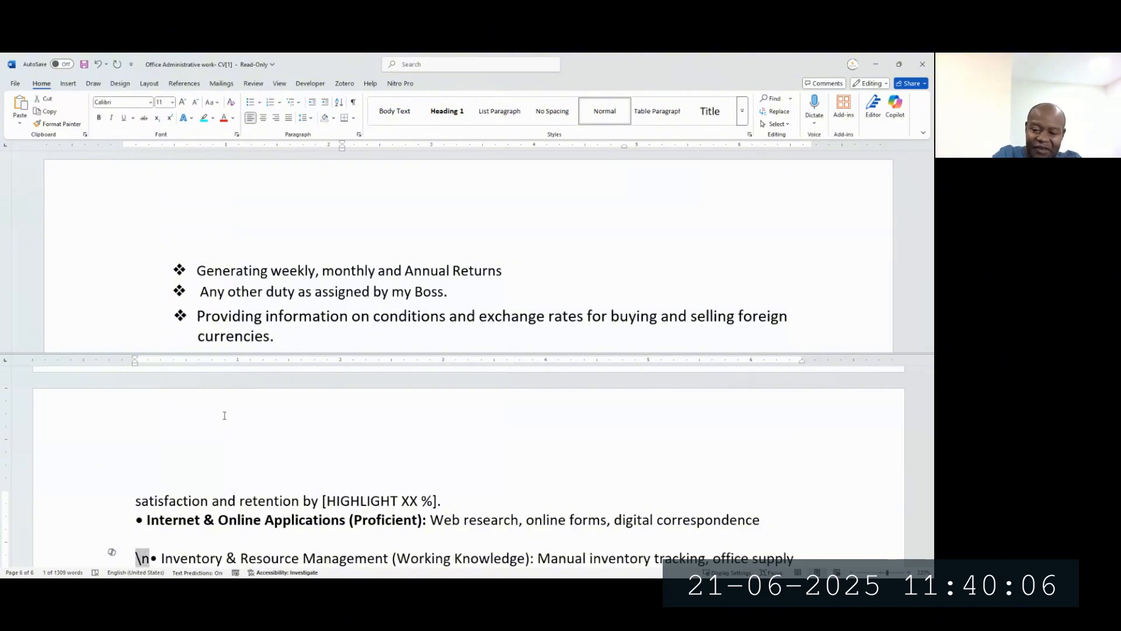
key("Delete")
Step: Move the Inventory & Resource Management Impact text onto its own line without the literal "\n" and italicize its "Impact:" label
scroll(228, 412, "down", 3)
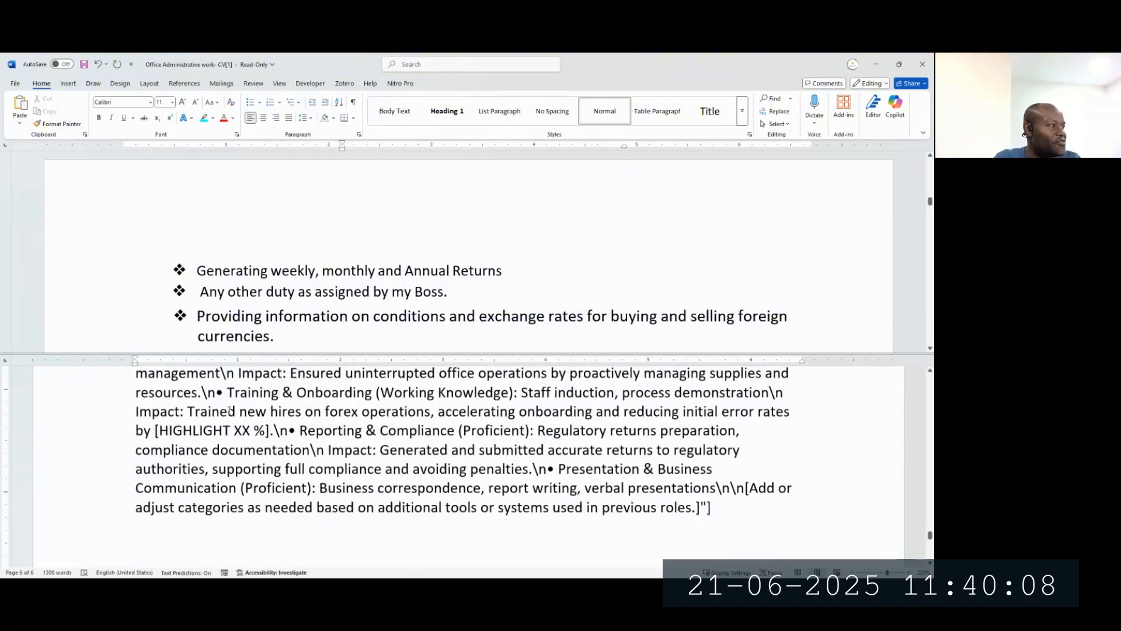
scroll(230, 411, "down", 5)
scroll(260, 459, "up", 5)
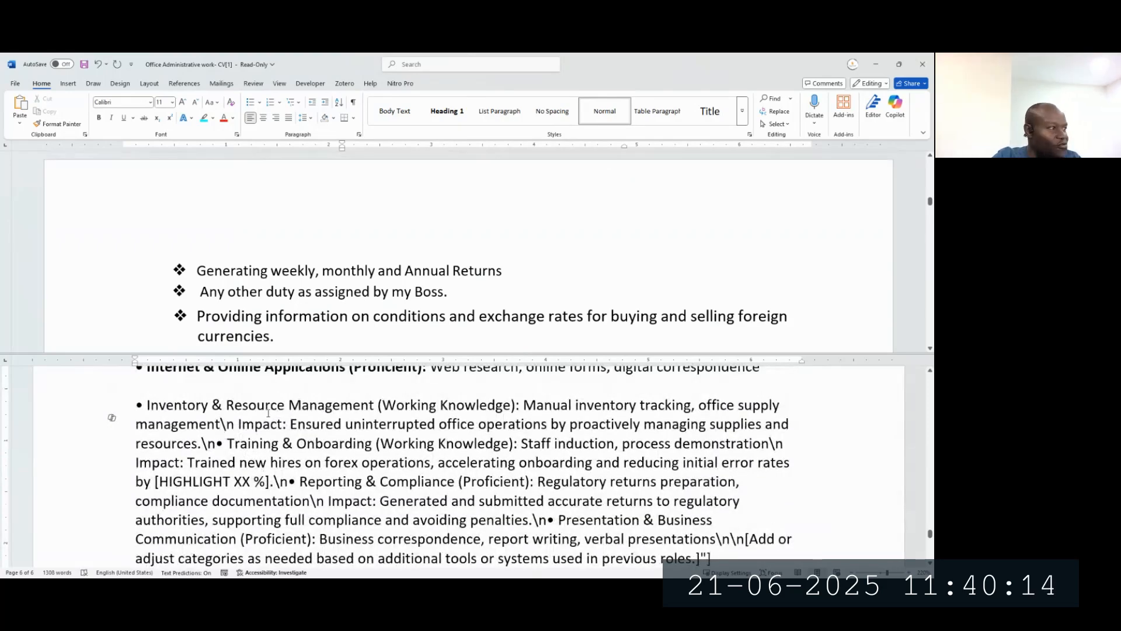
key("Return")
key("shift+Right")
key("shift+Right")
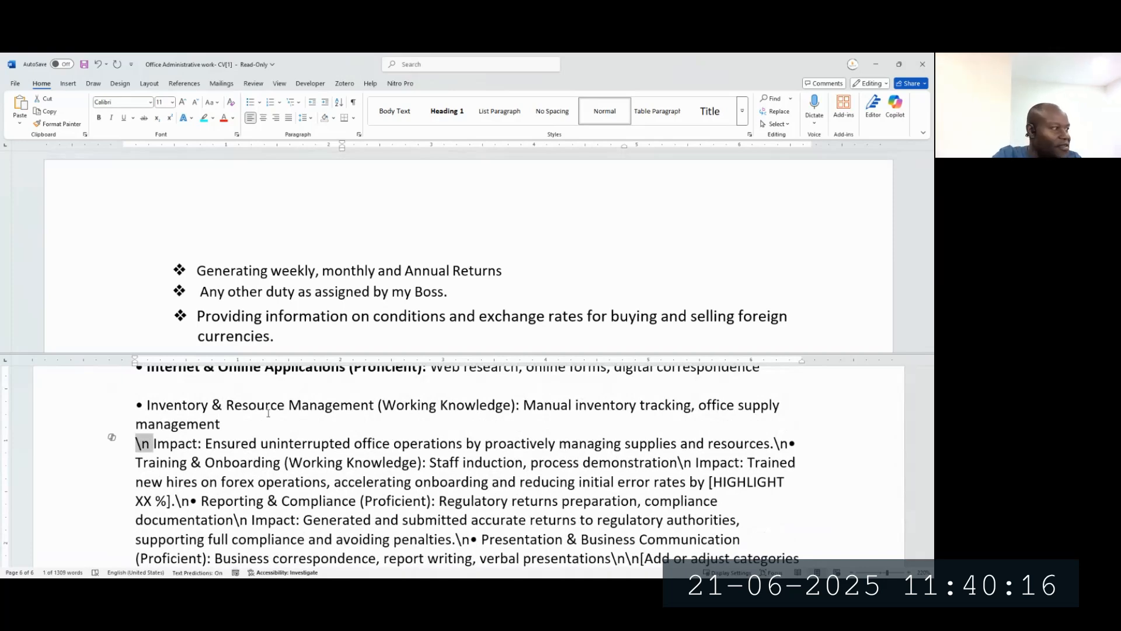
key("Delete")
key("ctrl+shift+Right")
key("ctrl+i")
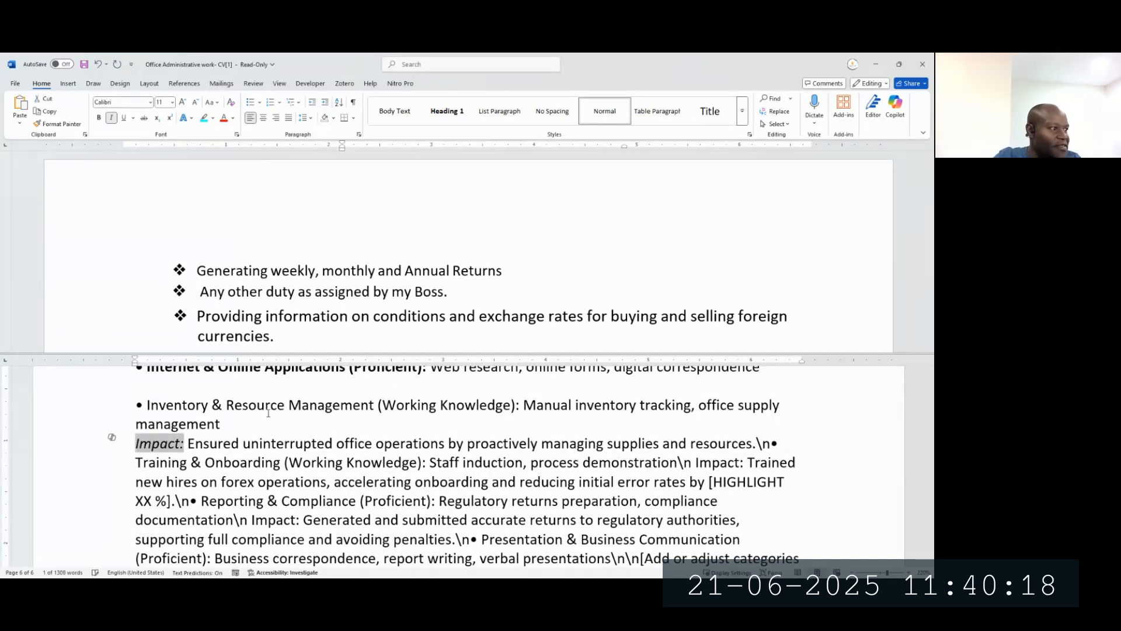
Step: Insert a line break after the Inventory & Resource Management Impact text, right after "managing supplies and resources."
key("Down")
key("Down")
key("Down")
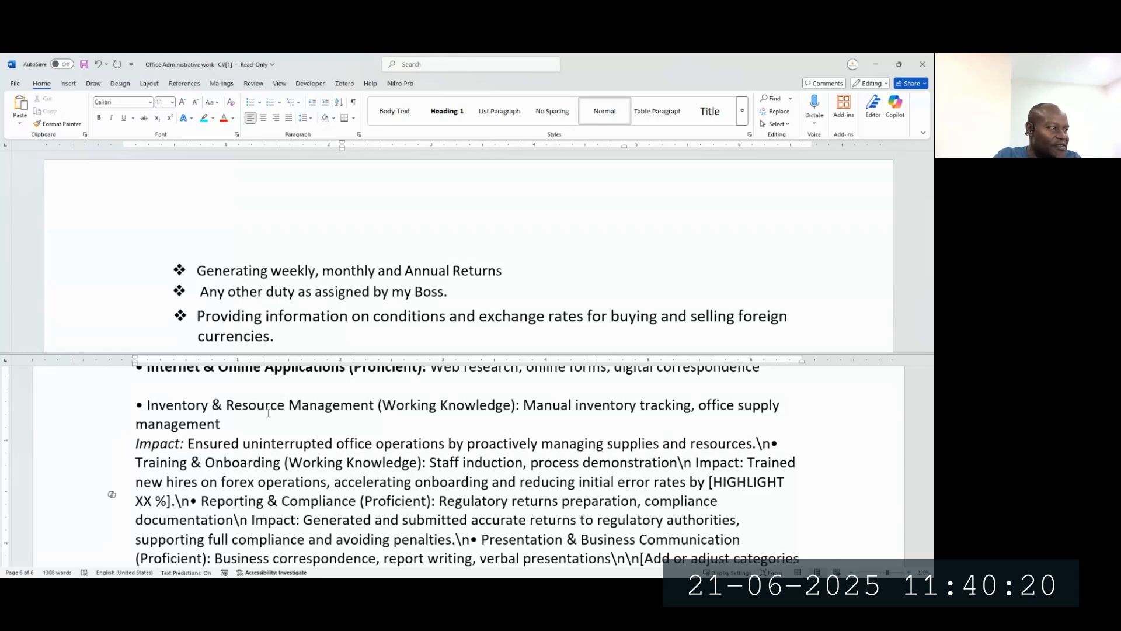
key("Up")
key("ctrl+Left")
key("ctrl+Left")
key("ctrl+Left")
key("ctrl+Left")
key("ctrl+Left")
key("ctrl+Left")
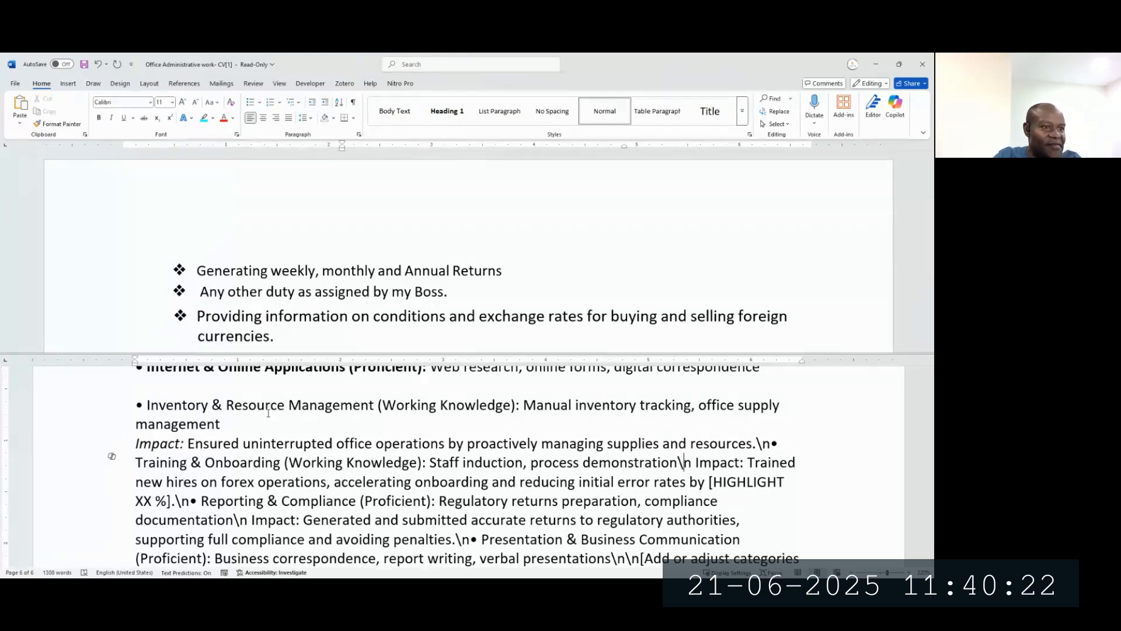
key("Up")
key("ctrl+Right")
key("ctrl+Right")
key("Left")
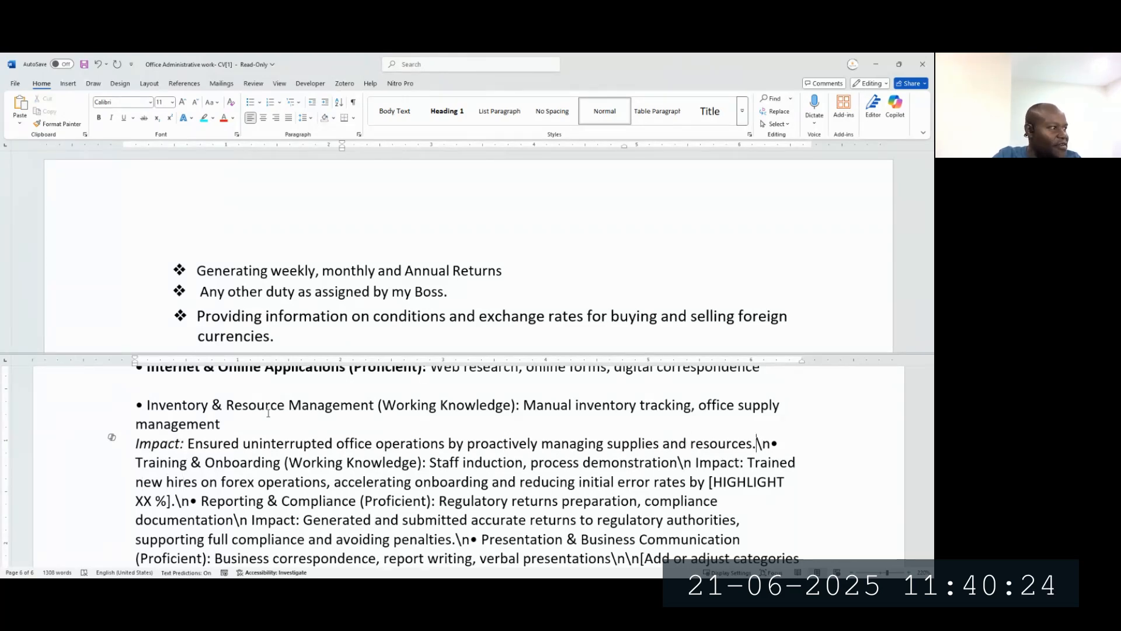
key("Return")
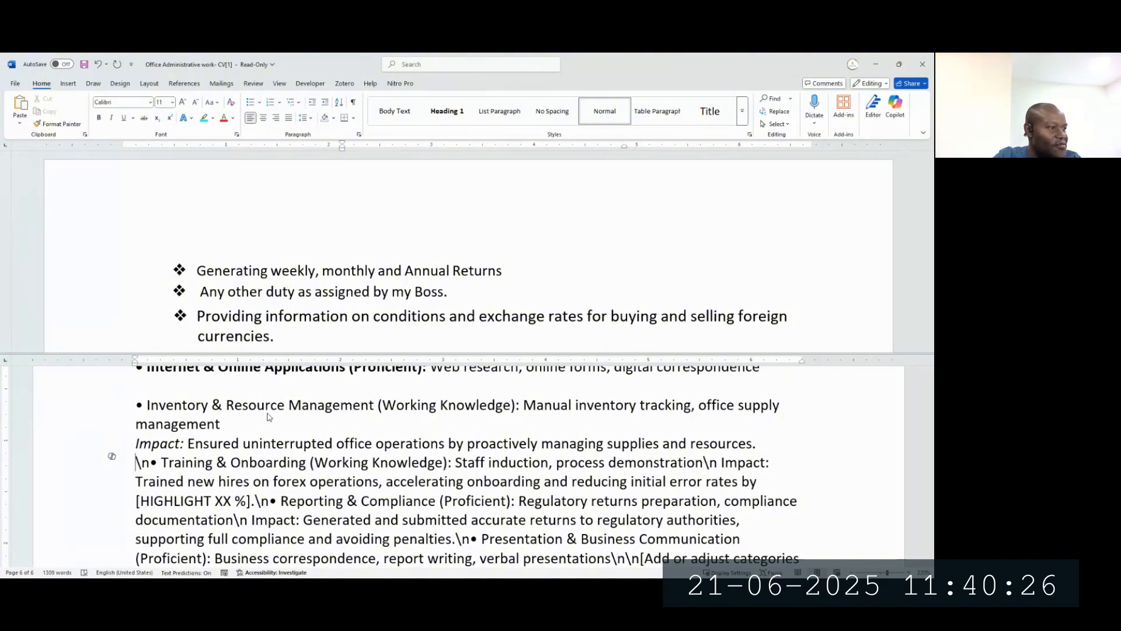
Step: Delete the Training & Onboarding and Reporting & Compliance entries with their literal "\n" marks, and add a blank line before the Presentation & Business Communication bullet
key("shift+Down")
key("shift+Down")
key("shift+Down")
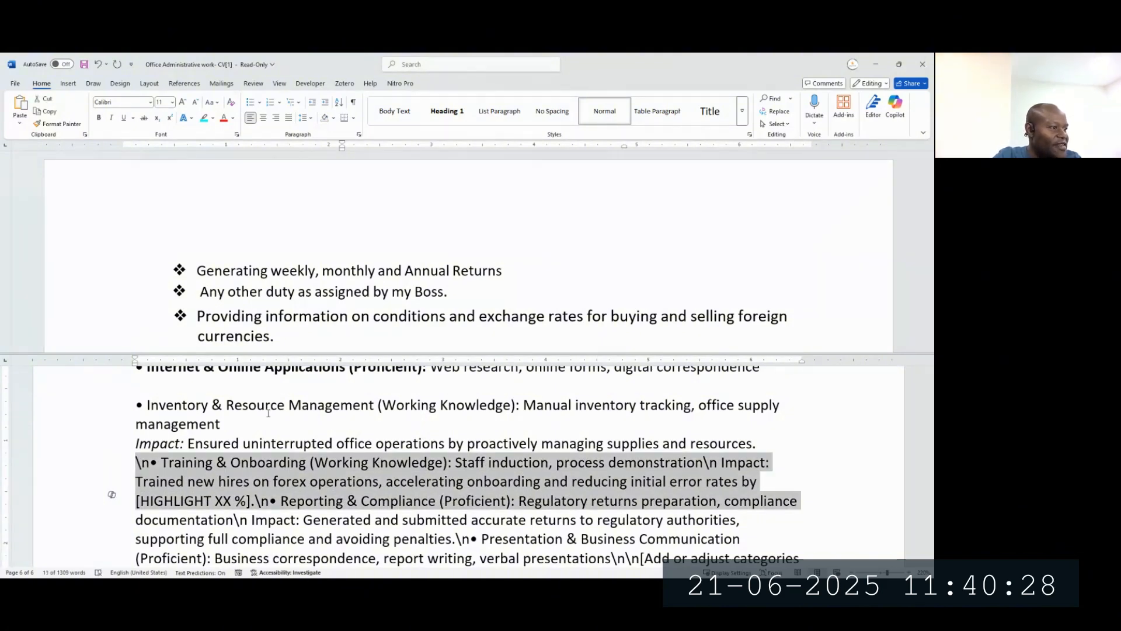
key("shift+Down")
key("shift+Down")
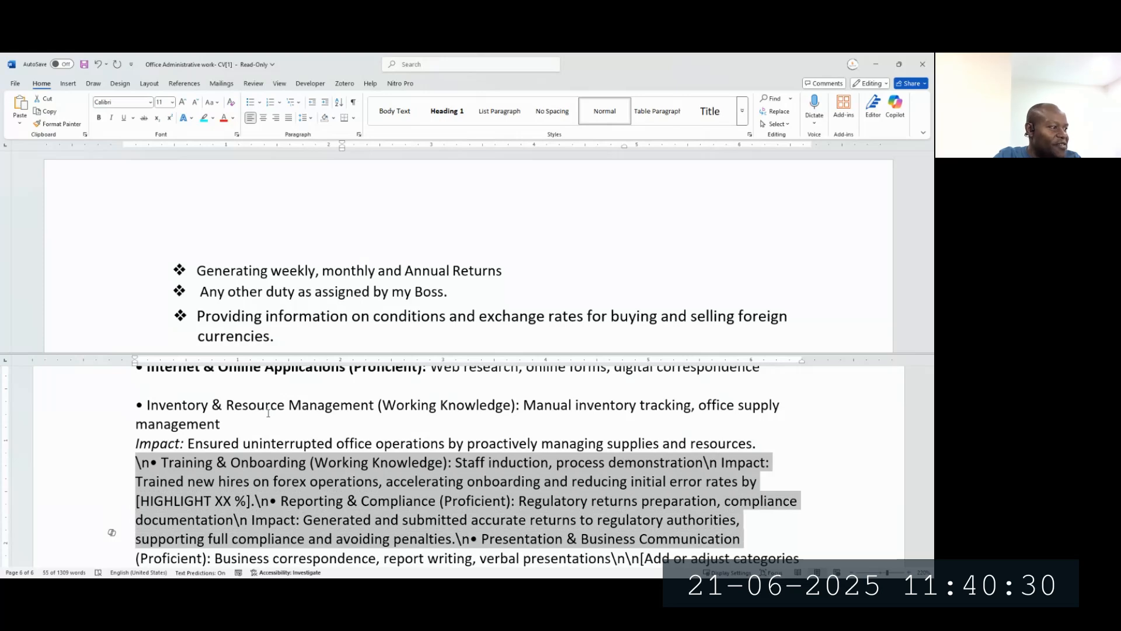
key("shift+Left")
key("shift+Left")
key("shift+Left")
key("shift+Left")
key("shift+Left")
key("shift+Left")
key("shift+Left")
key("shift+Left")
key("shift+Left")
key("shift+Left")
key("shift+Left")
key("shift+Left")
key("shift+Left")
key("shift+Left")
key("shift+Left")
key("shift+Left")
key("shift+Left")
key("shift+Left")
key("shift+Left")
key("shift+Left")
key("shift+Left")
key("shift+Left")
key("shift+Left")
key("shift+Left")
key("shift+Left")
key("shift+Left")
key("shift+Left")
key("shift+Left")
key("shift+Left")
key("shift+Left")
key("shift+Left")
key("shift+Left")
key("shift+Left")
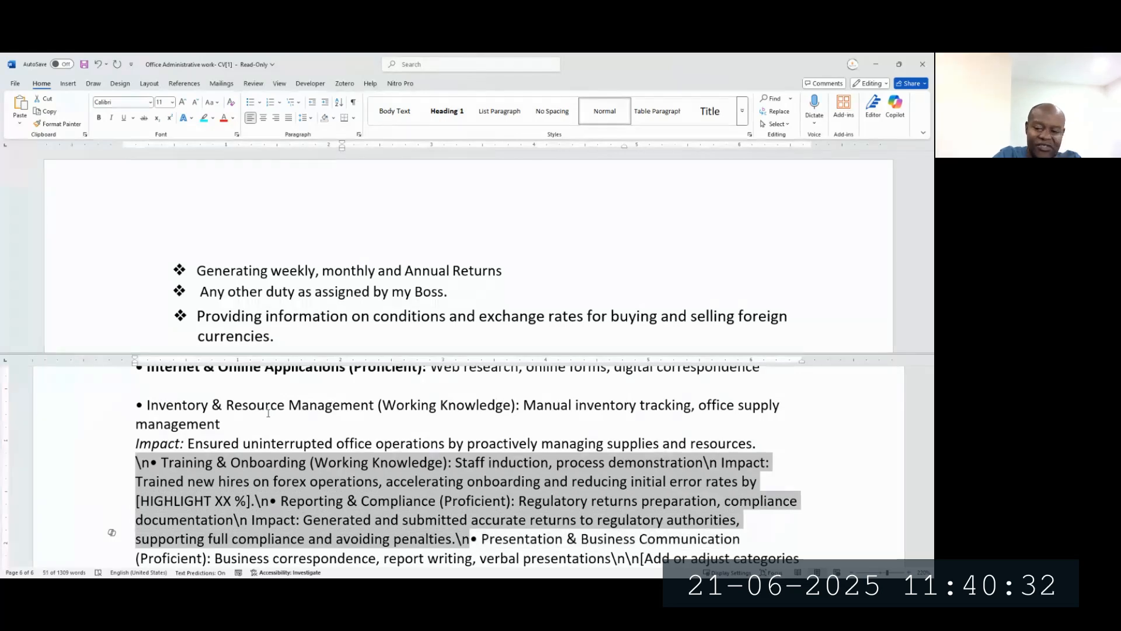
key("Delete")
key("Return")
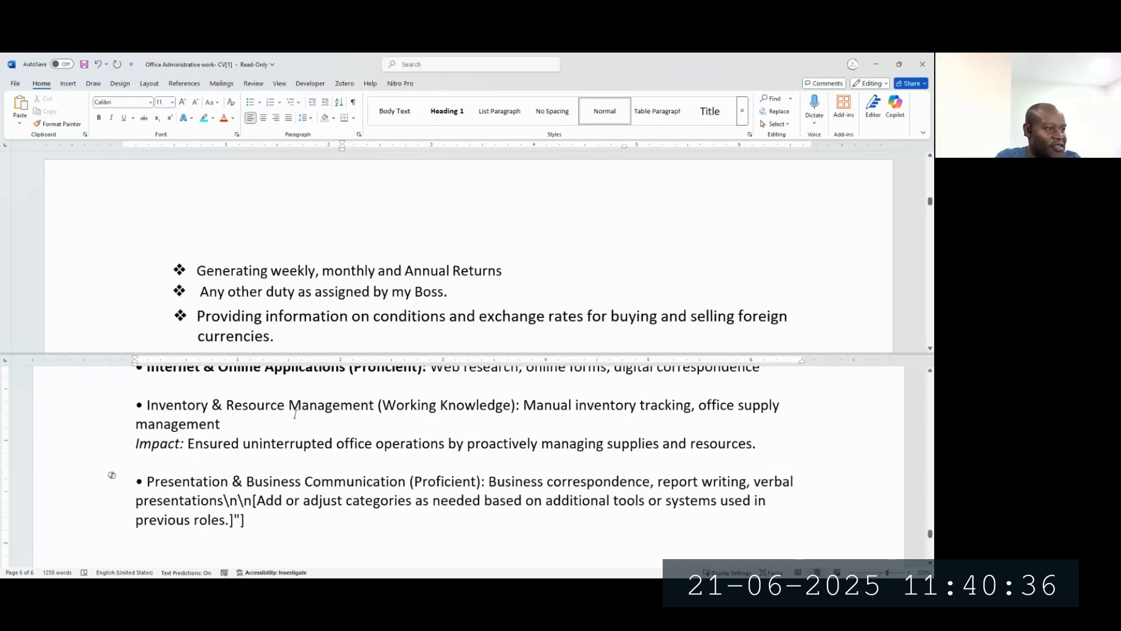
Step: Bold the bullet label "Presentation & Business Communication (Proficient)"
left_click(484, 478)
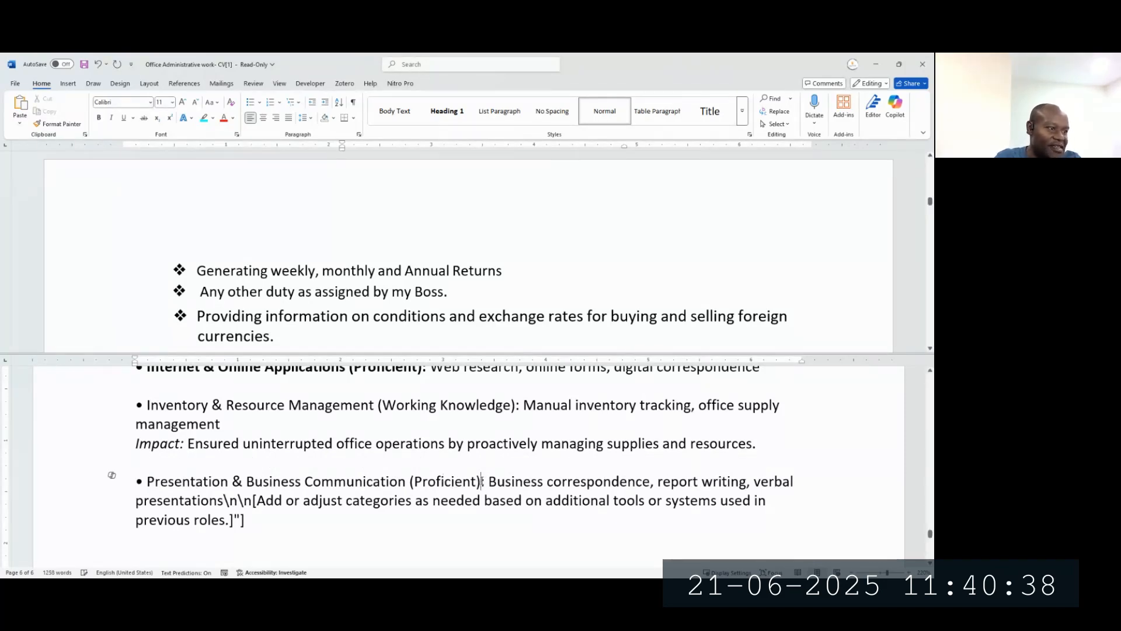
key("shift+Home")
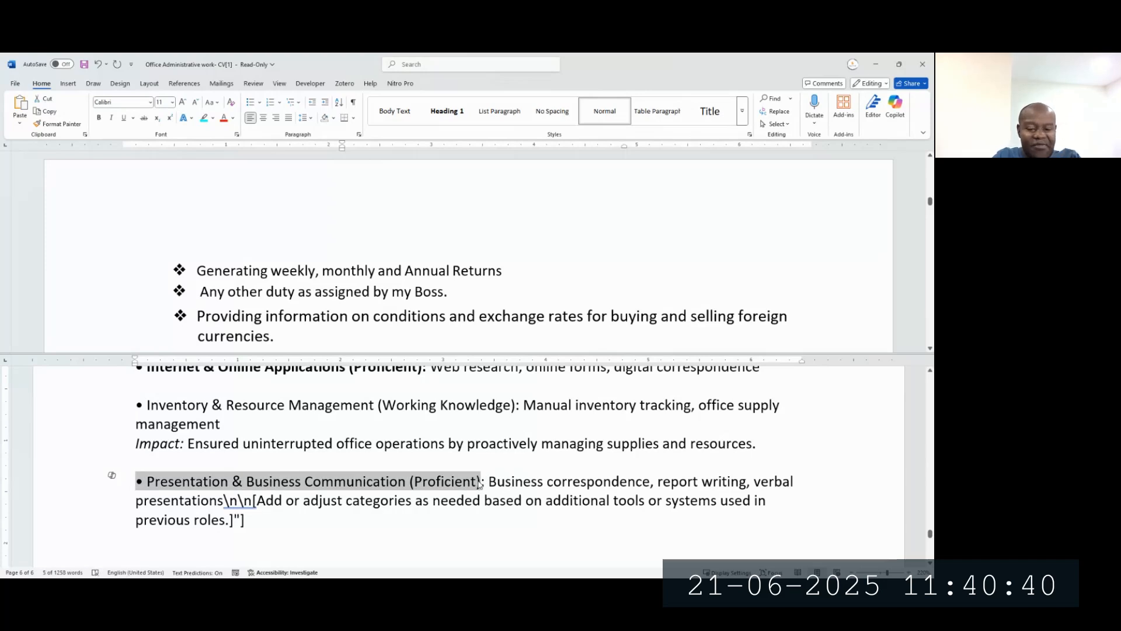
key("ctrl+b")
Step: Delete the literal "\n\n" marks and the bracketed "Add or adjust categories as needed" placeholder with its closing characters after "presentations"
key("ctrl+Left")
key("ctrl+Left")
key("ctrl+Left")
key("ctrl+Left")
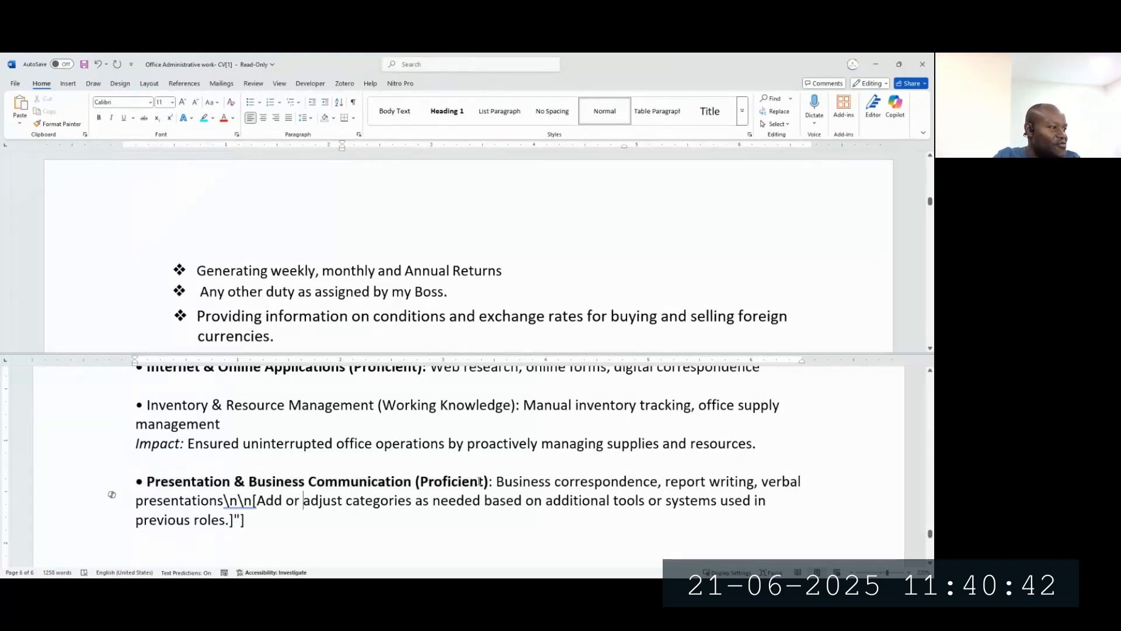
key("ctrl+Left")
key("ctrl+Left")
key("shift+Down")
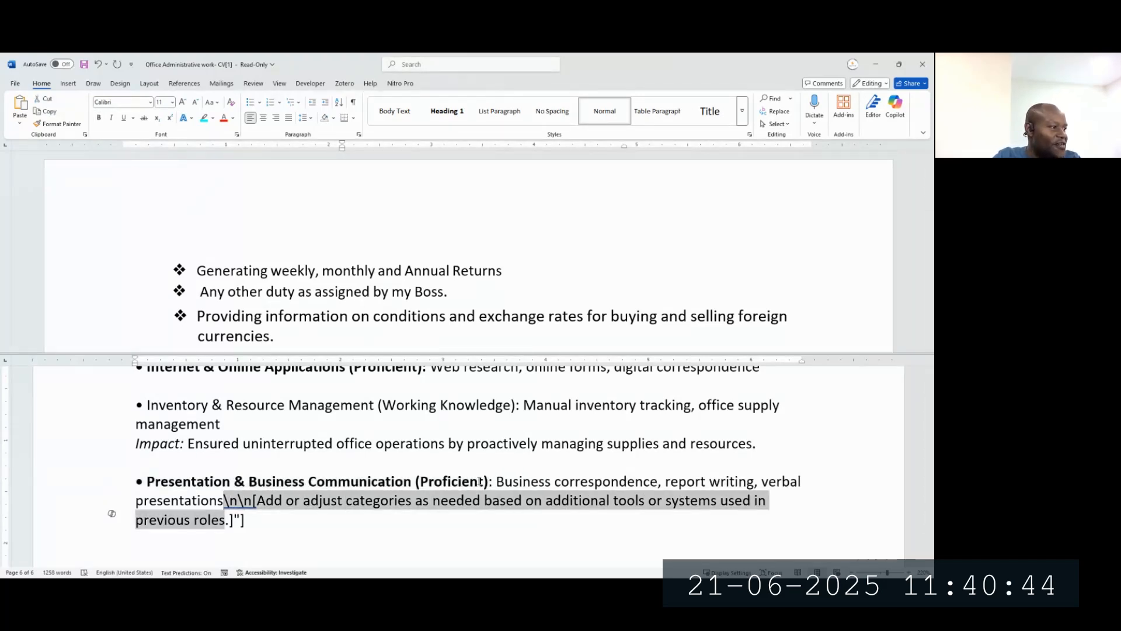
key("shift+Right")
key("shift+Right")
key("shift+Right")
key("shift+Right")
key("Delete")
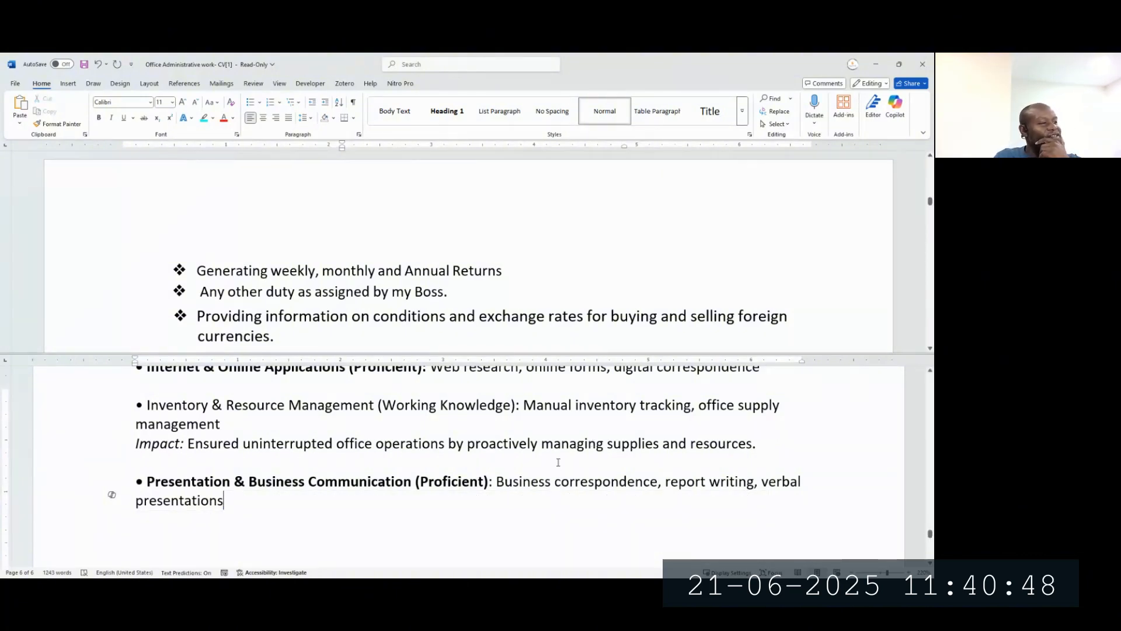
Step: Review the tidied skills sections, comparing the original CV's Personal Profile with the revised Career Summary
scroll(592, 443, "up", 10)
scroll(555, 458, "up", 15)
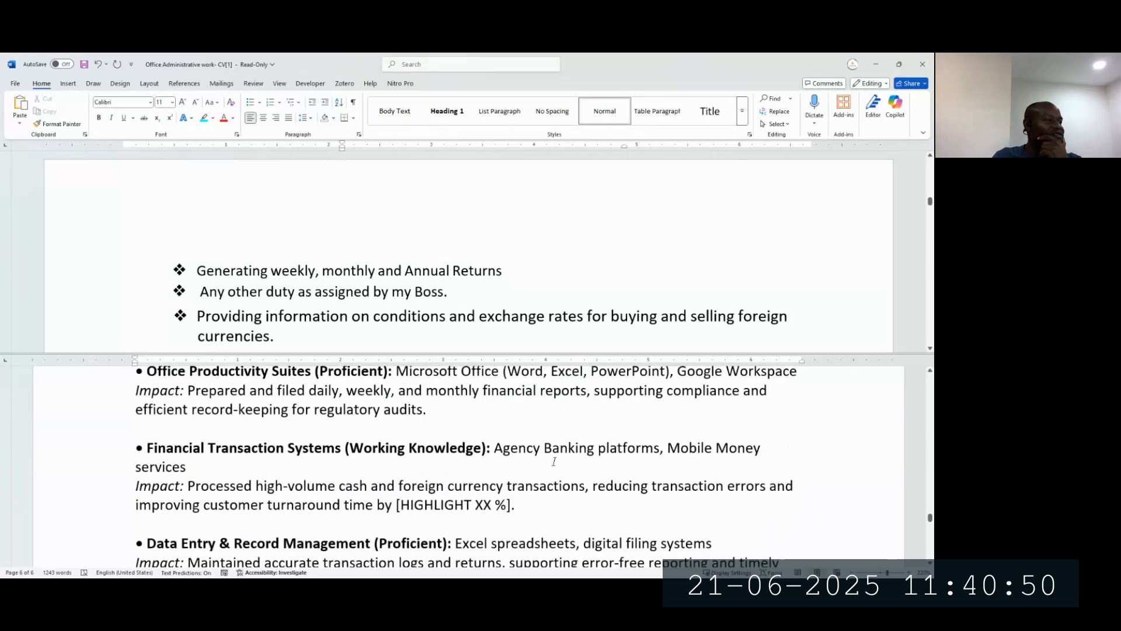
scroll(538, 299, "up", 15)
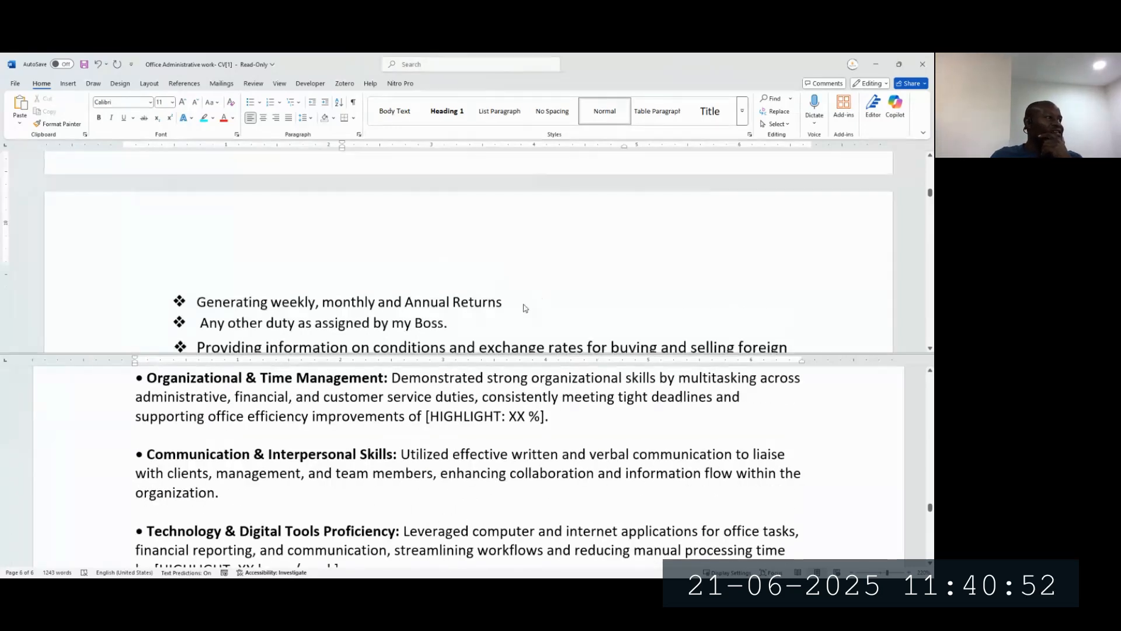
scroll(522, 303, "up", 8)
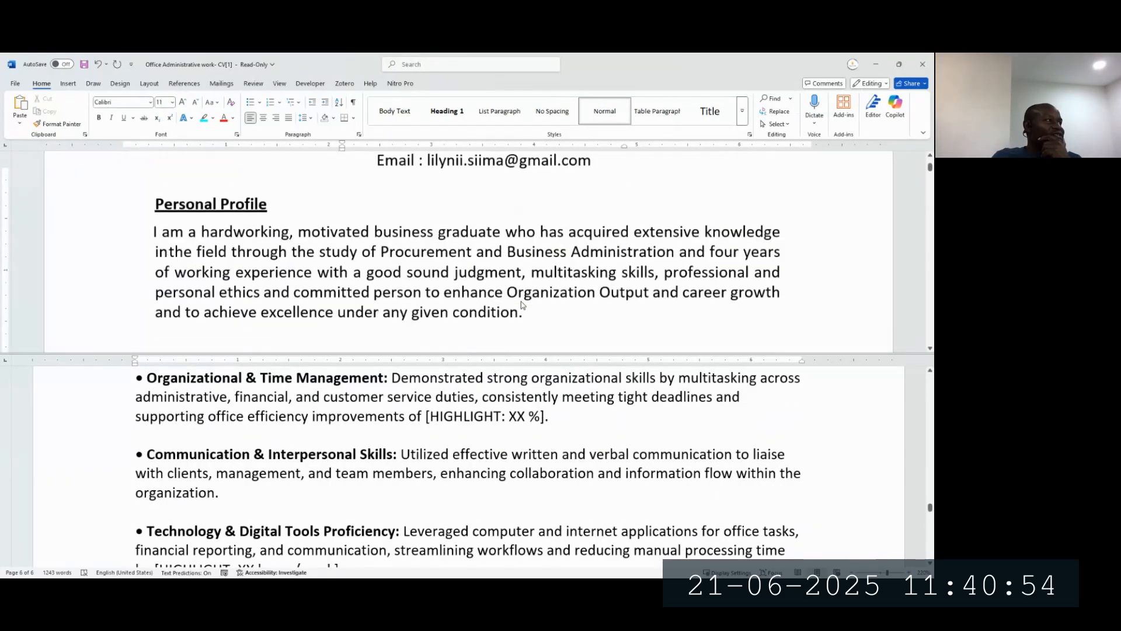
scroll(519, 300, "down", 3)
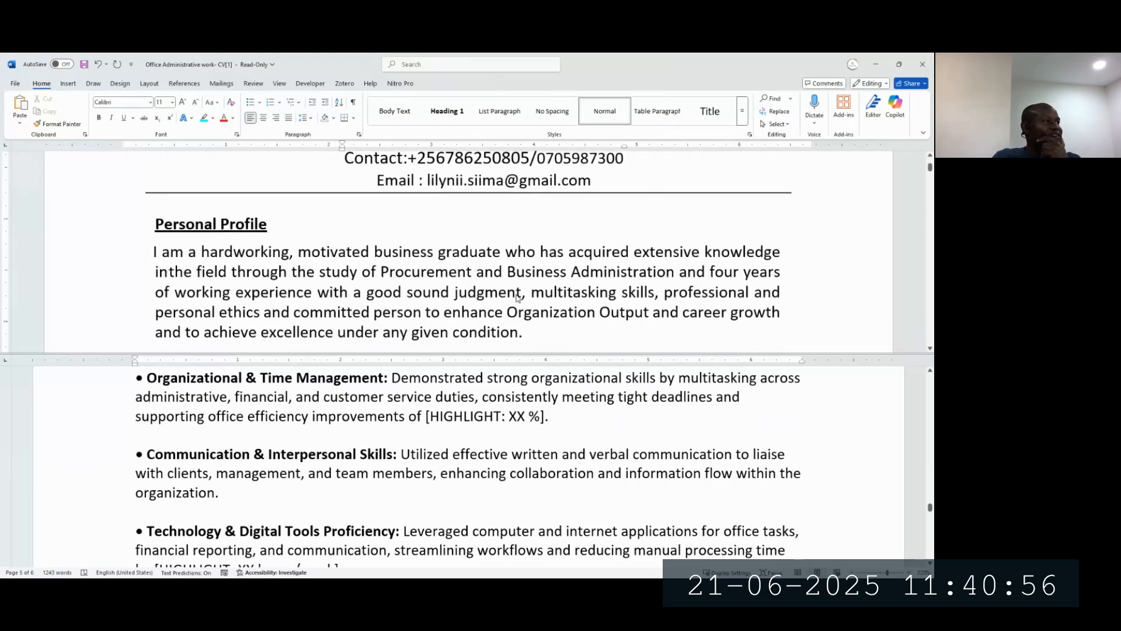
scroll(571, 473, "up", 3)
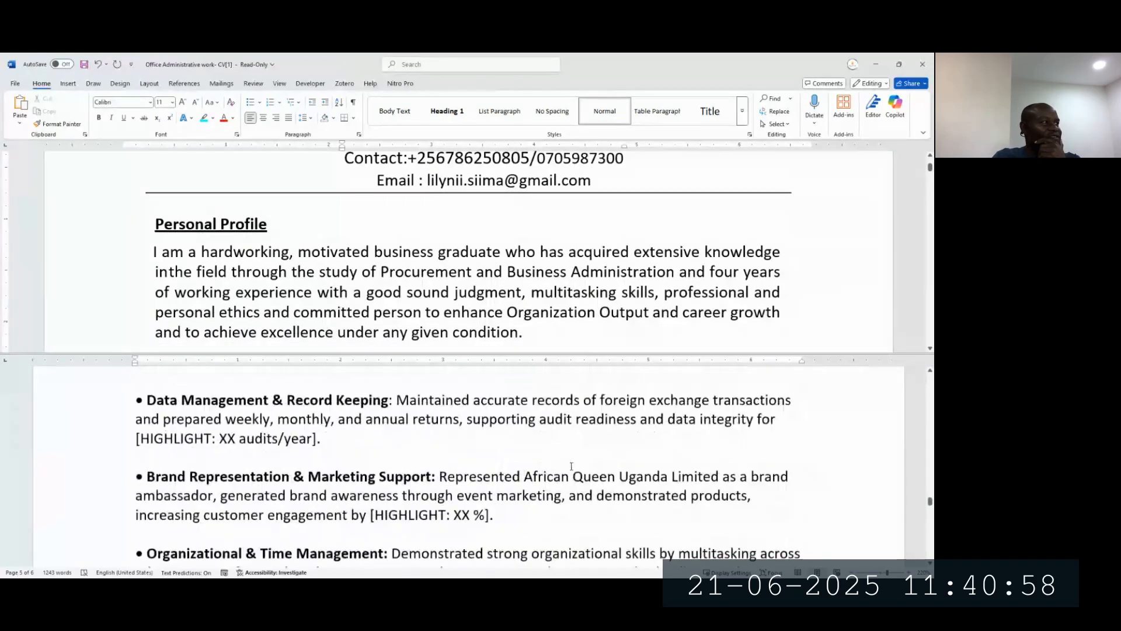
scroll(571, 465, "up", 10)
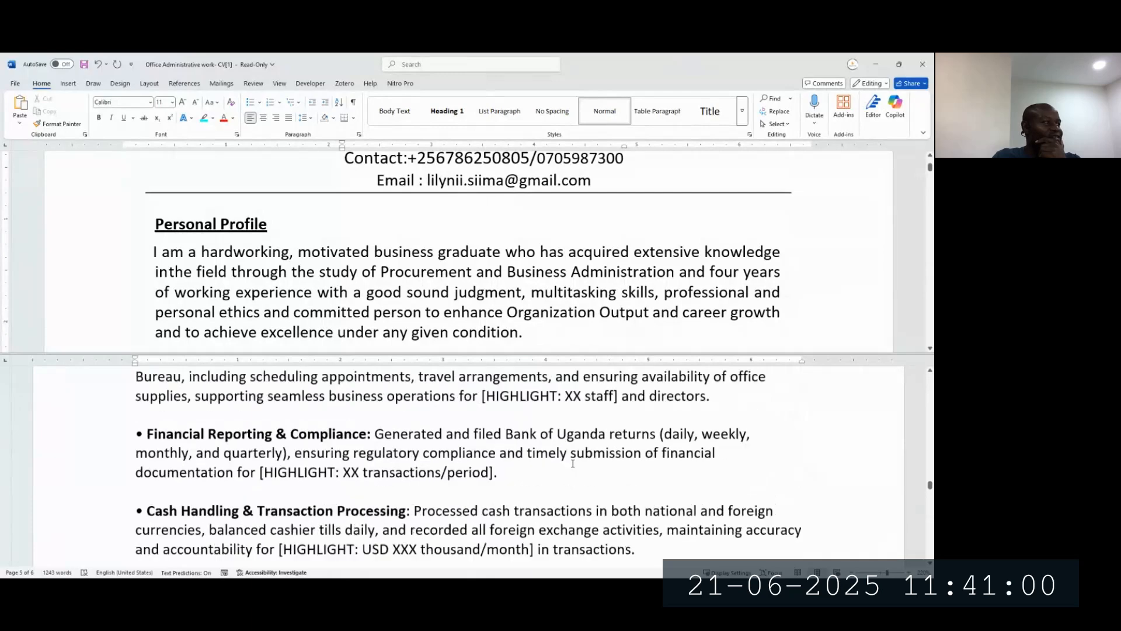
scroll(573, 463, "up", 12)
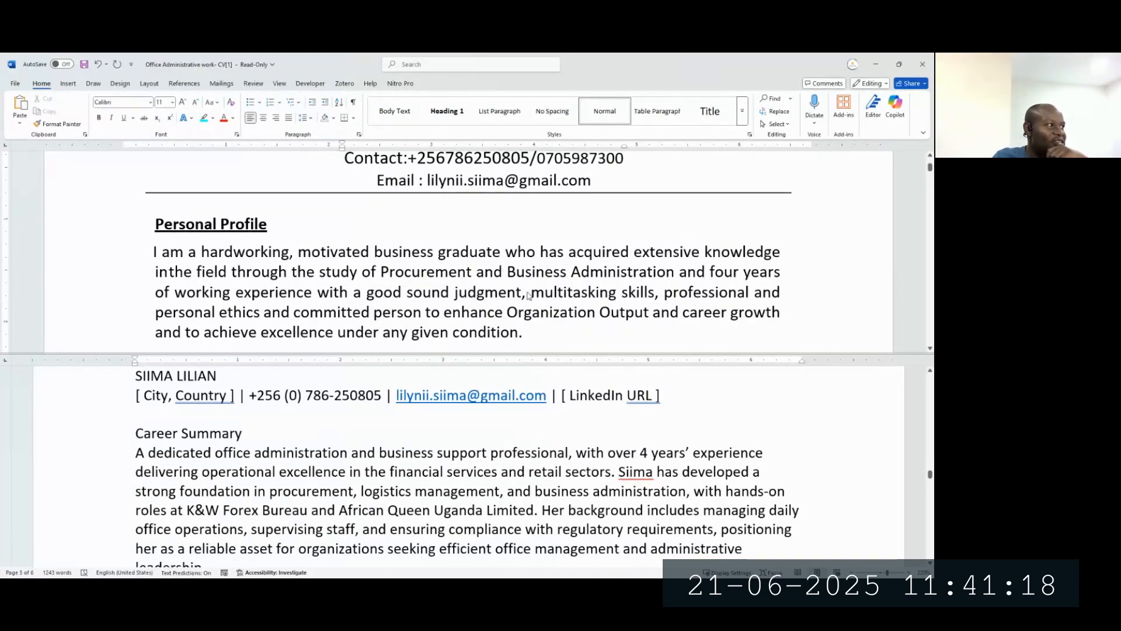
scroll(528, 296, "down", 1)
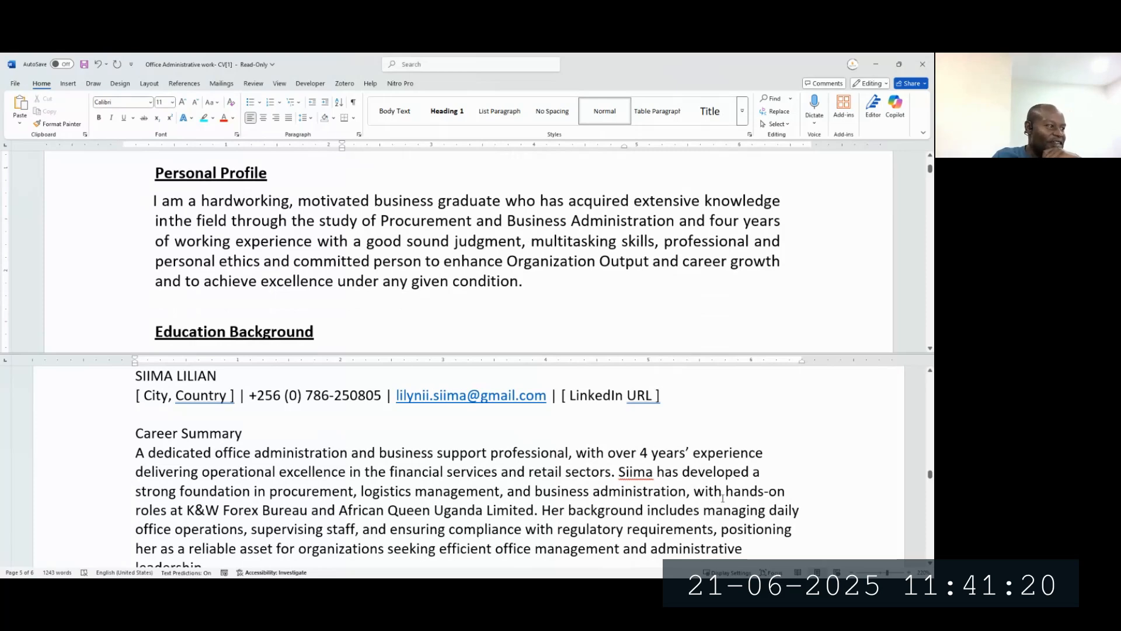
left_click(412, 243)
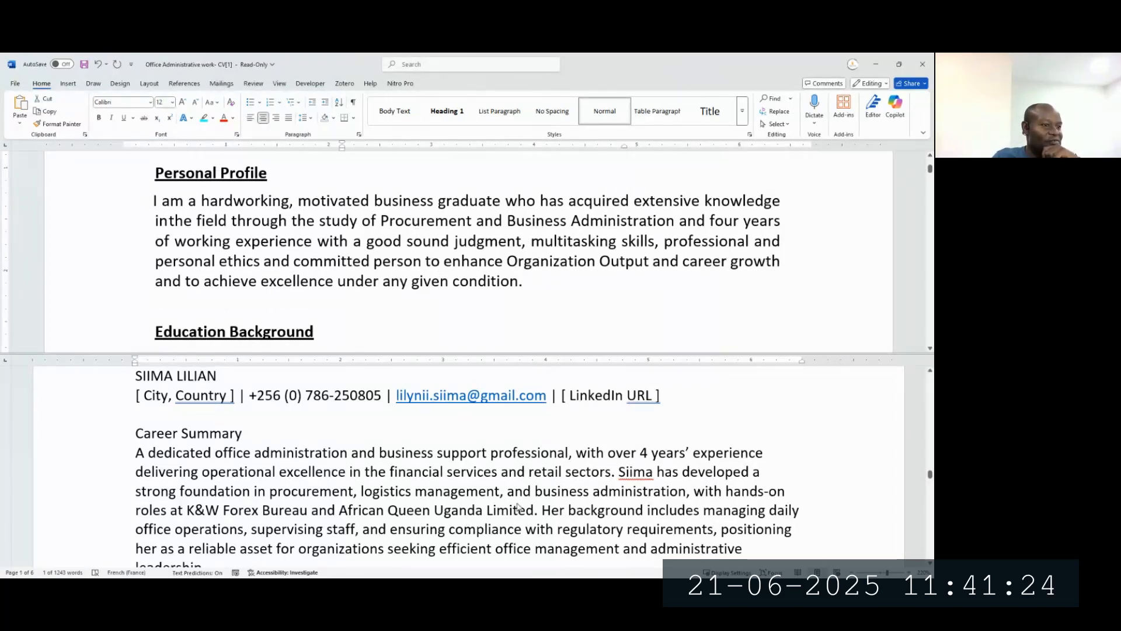
scroll(517, 508, "down", 1)
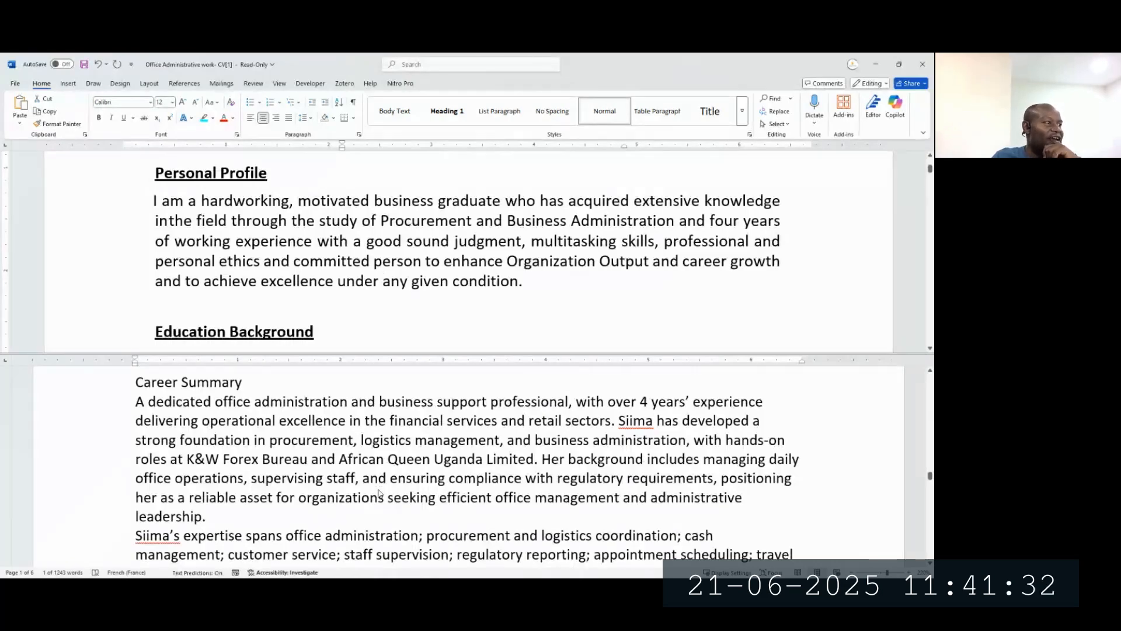
scroll(274, 461, "down", 2)
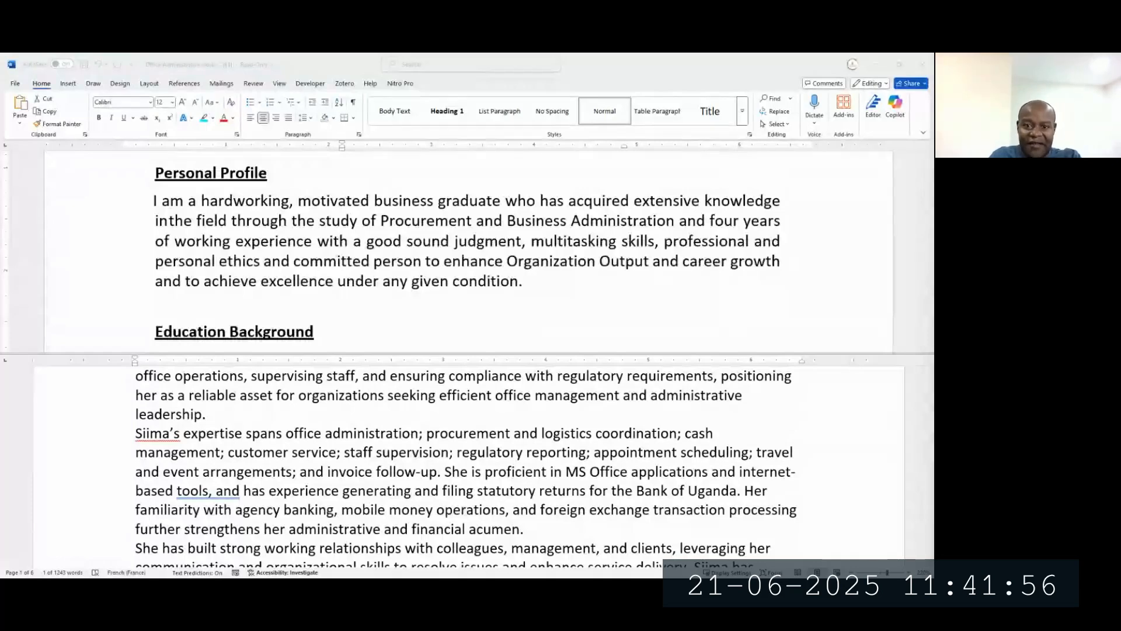
Step: Switch to the VectorShift pipeline in the browser and move the Text to File node below the text Output node
key("alt+Tab")
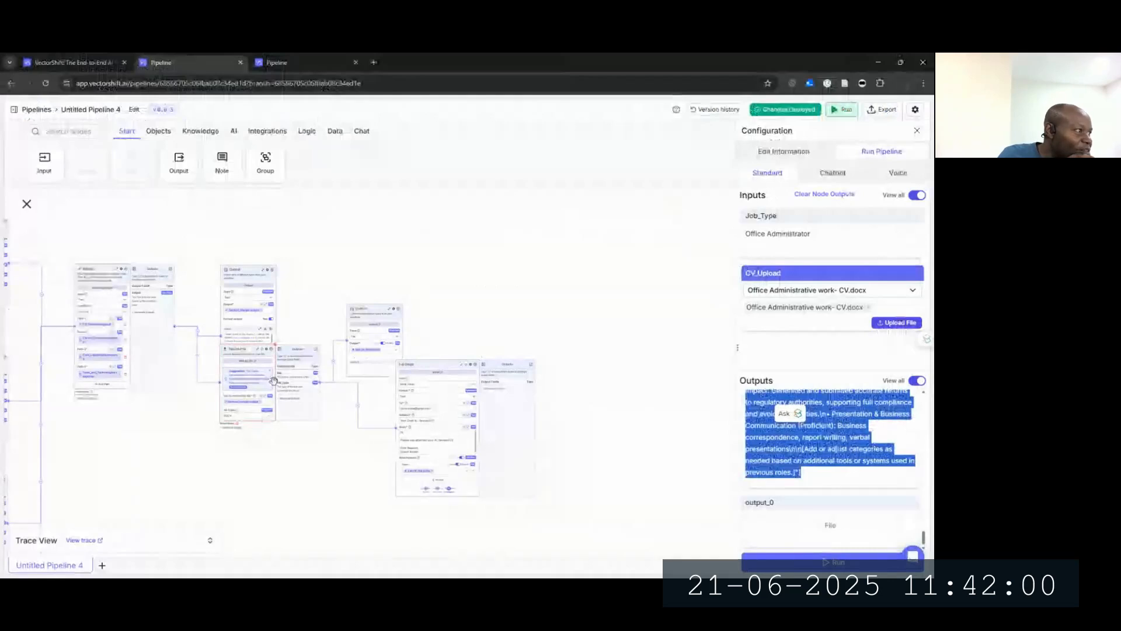
left_click_drag(248, 349, 238, 430)
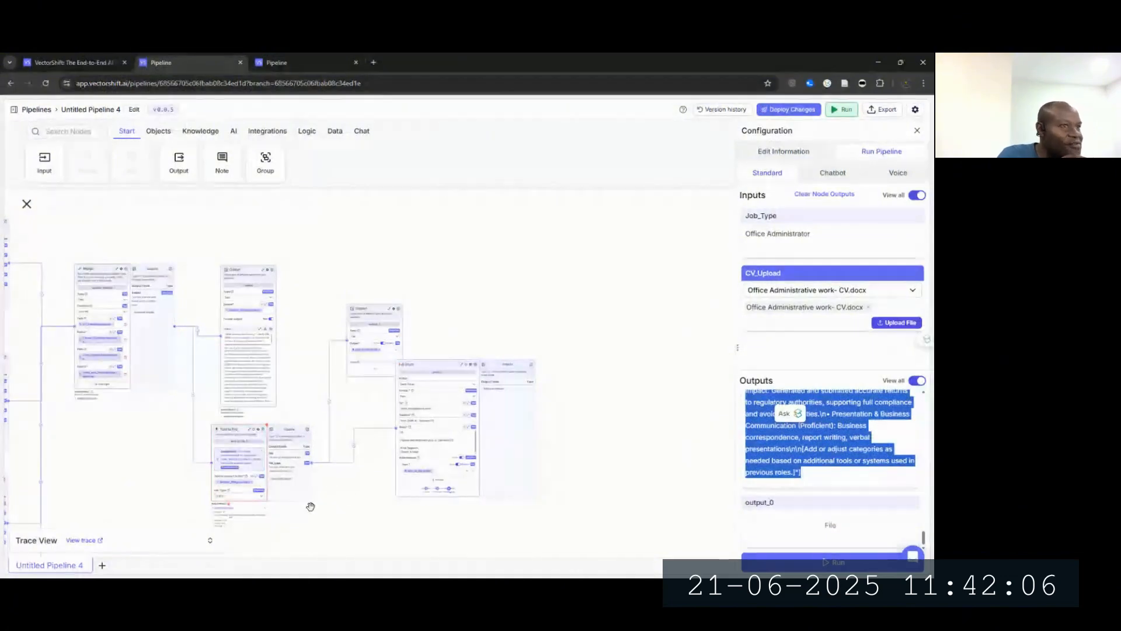
scroll(390, 466, "down", 1)
scroll(390, 465, "down", 1)
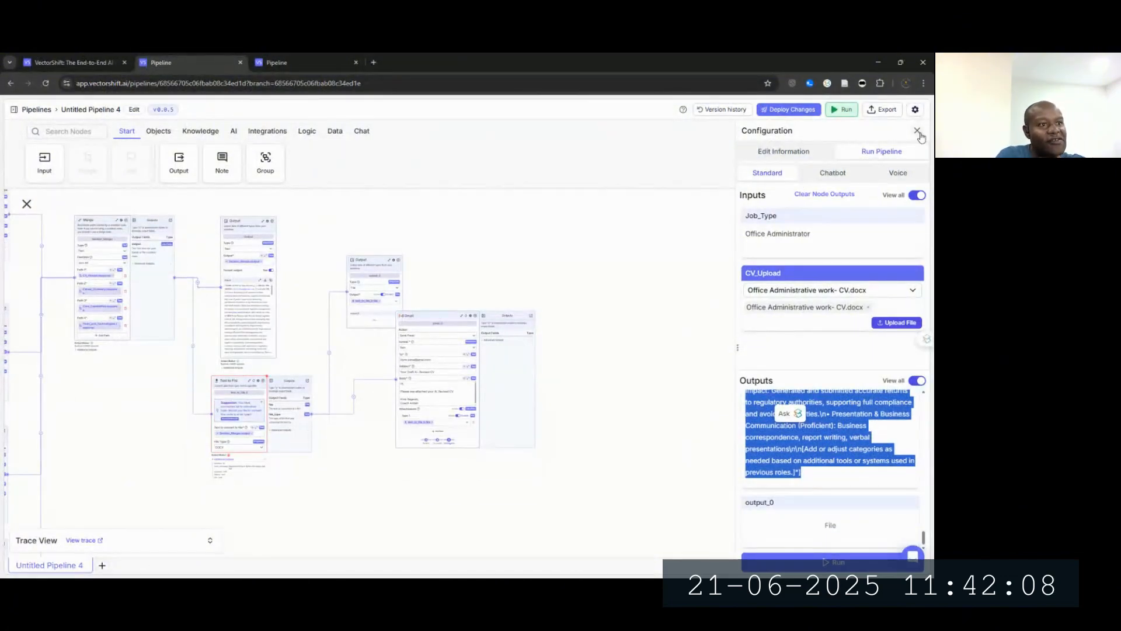
Step: Close the run configuration and move the Text to File node slightly closer to the Gmail node
left_click(917, 131)
left_click_drag(320, 486, 438, 442)
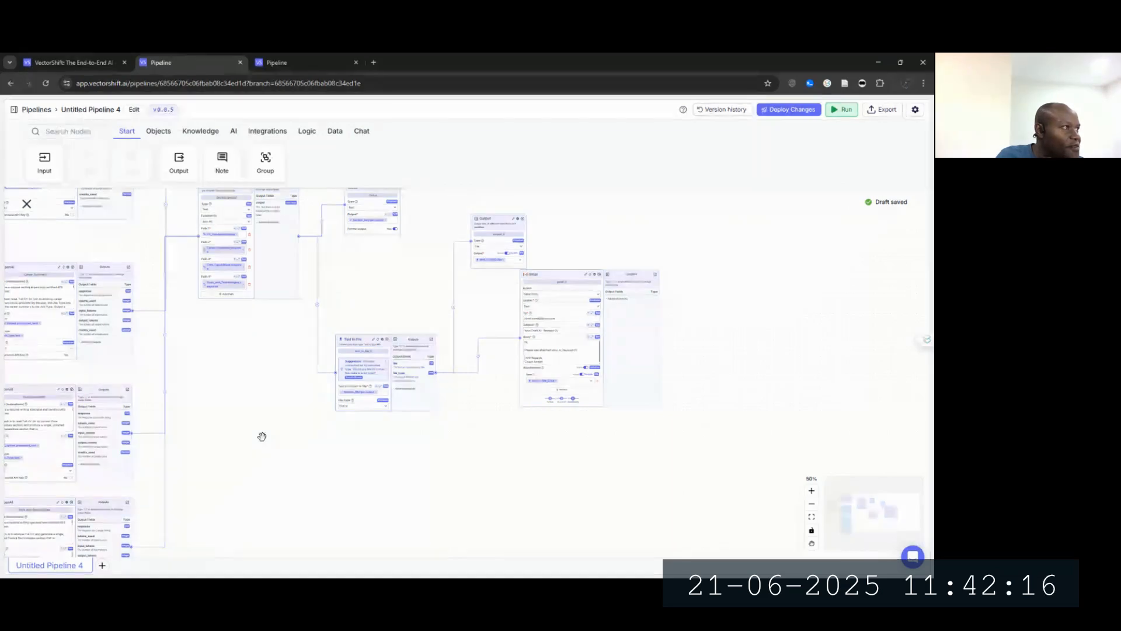
left_click_drag(261, 438, 258, 458)
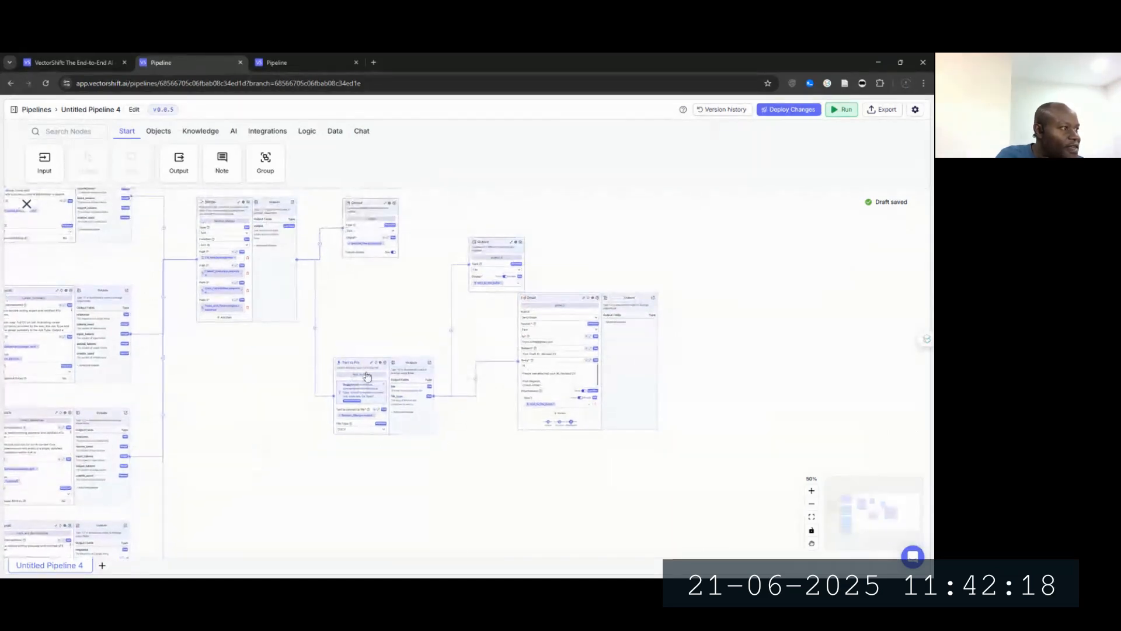
left_click_drag(364, 360, 381, 342)
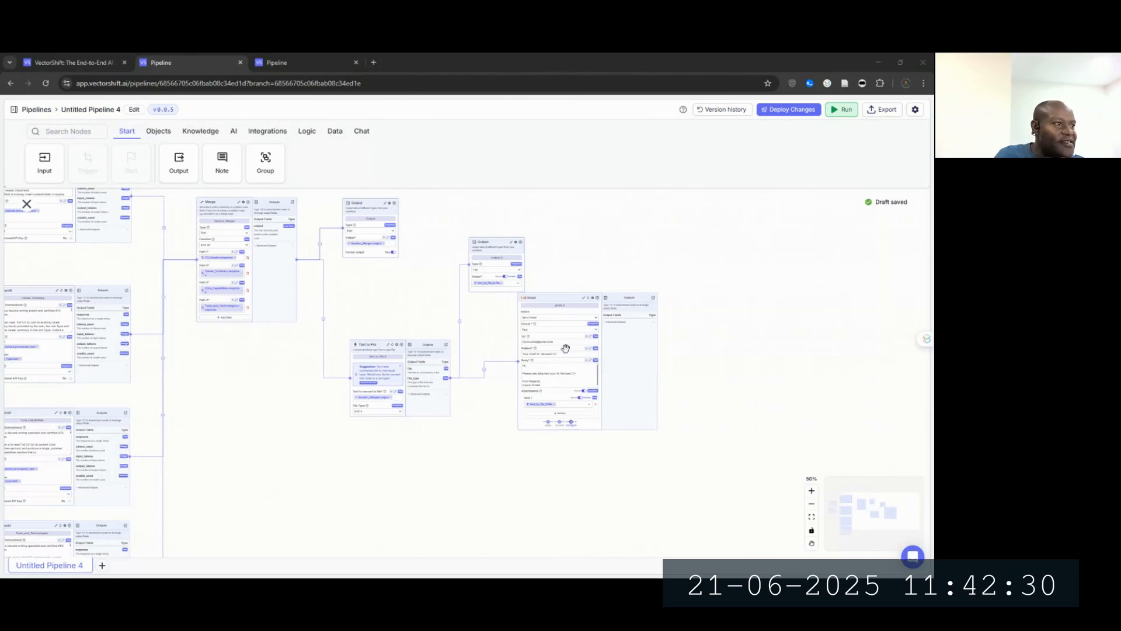
Step: Delete the connection between the Section_Merger node and the Text to File node
left_click_drag(741, 320, 769, 352)
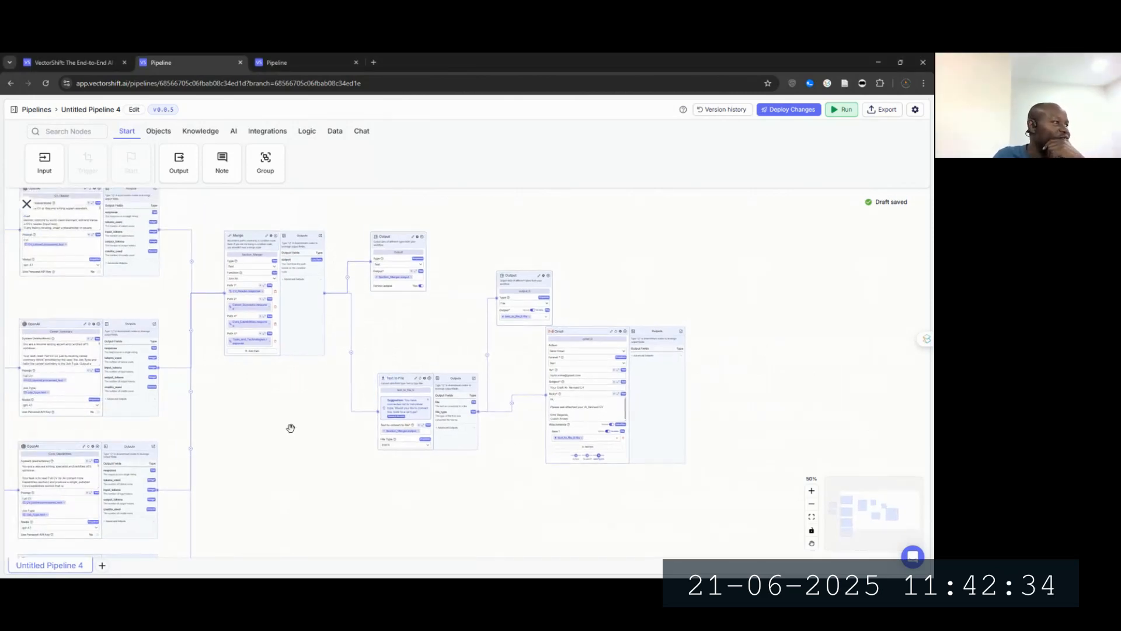
left_click_drag(289, 431, 404, 407)
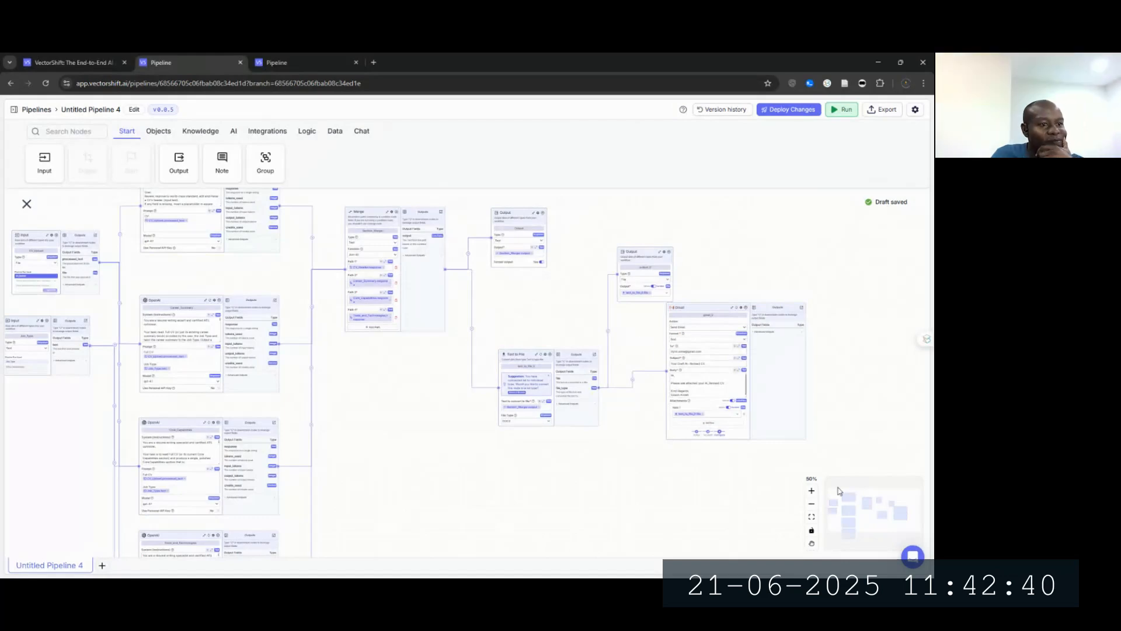
left_click(812, 495)
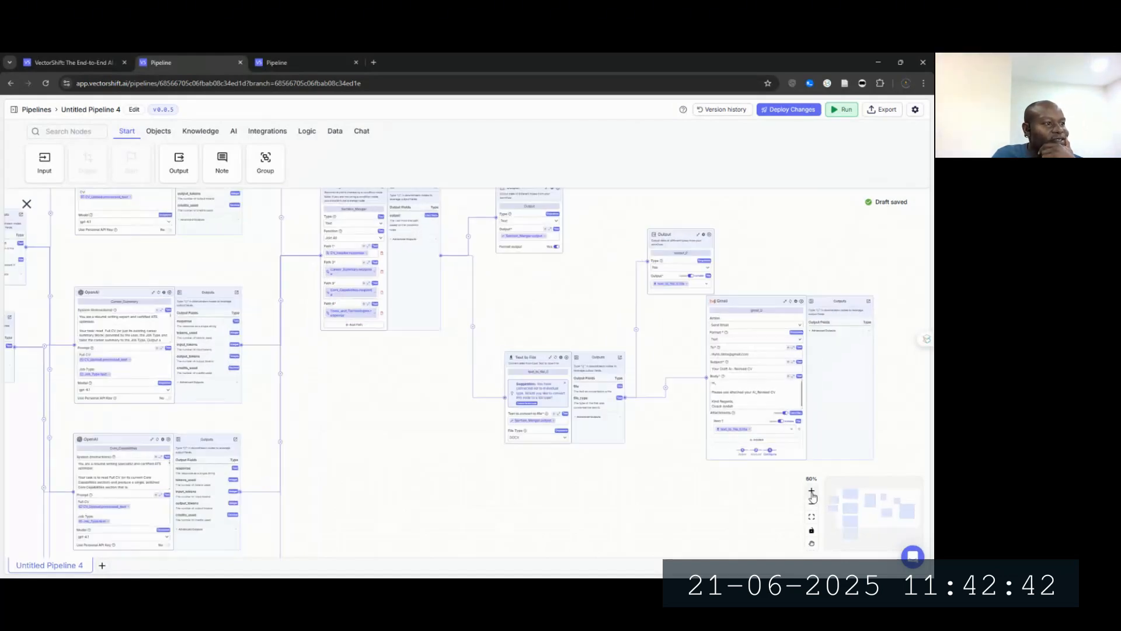
left_click(812, 492)
left_click(811, 492)
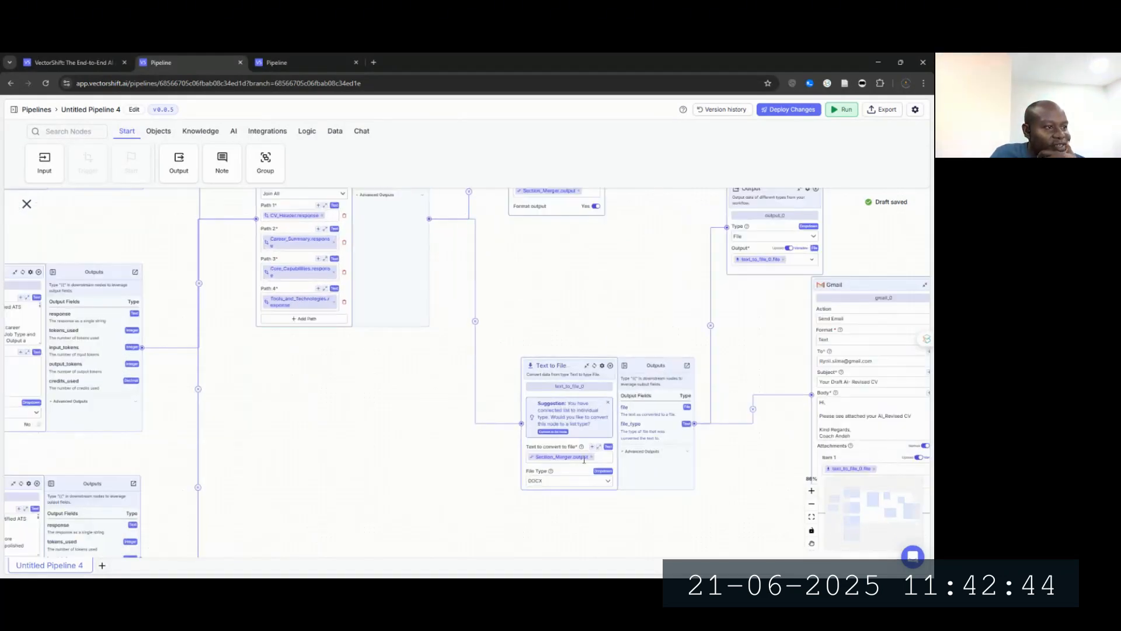
left_click_drag(573, 322, 471, 356)
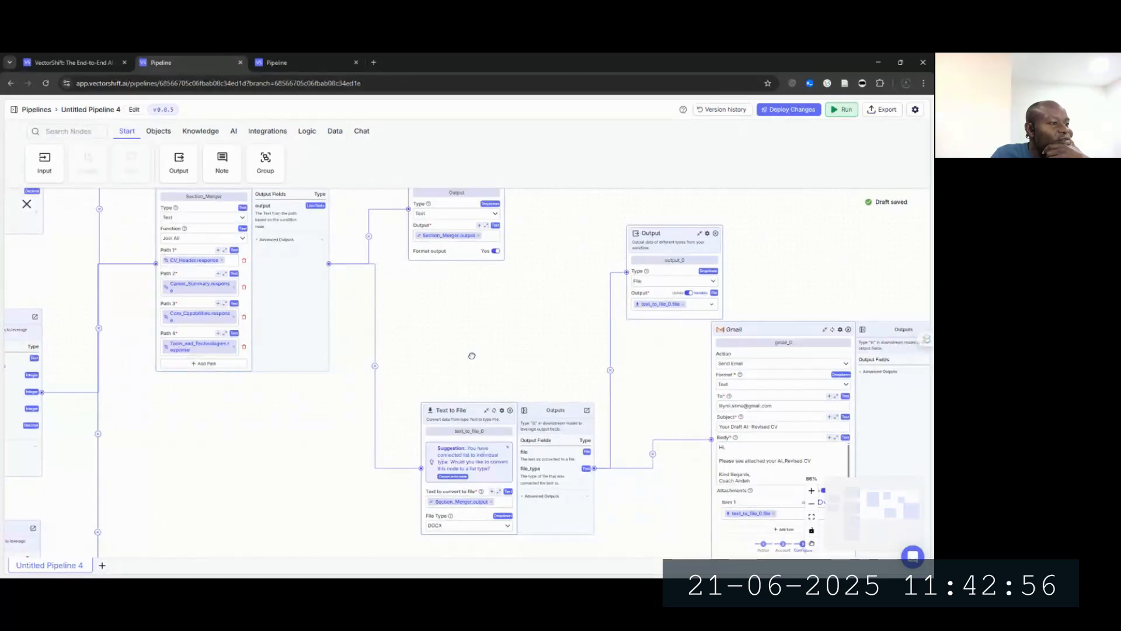
left_click_drag(472, 356, 472, 351)
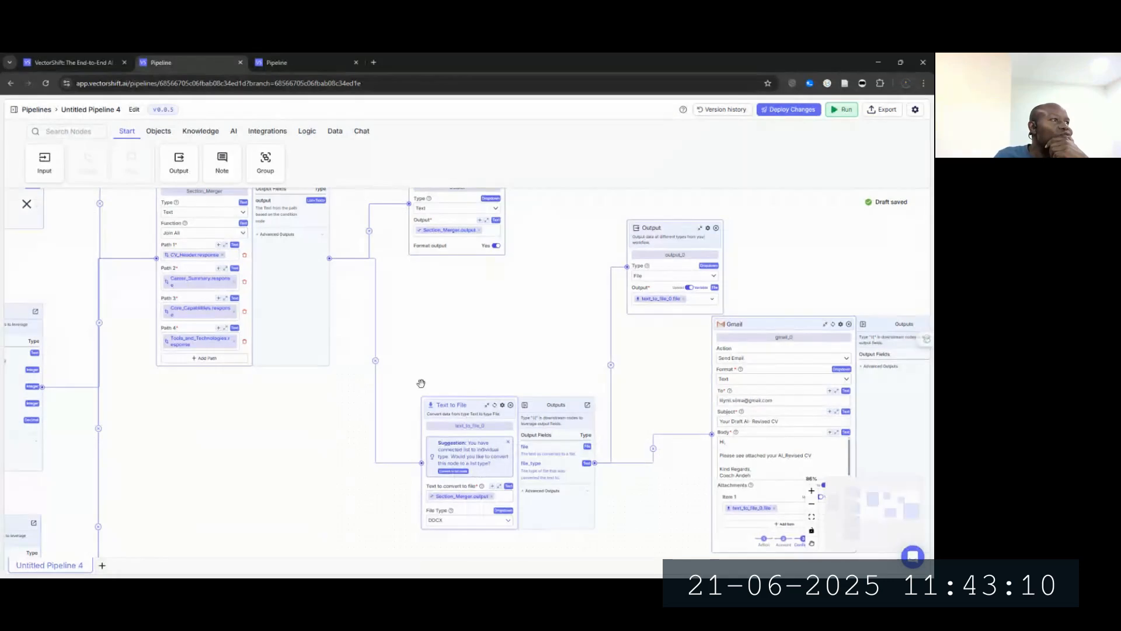
left_click(376, 363)
key("Delete")
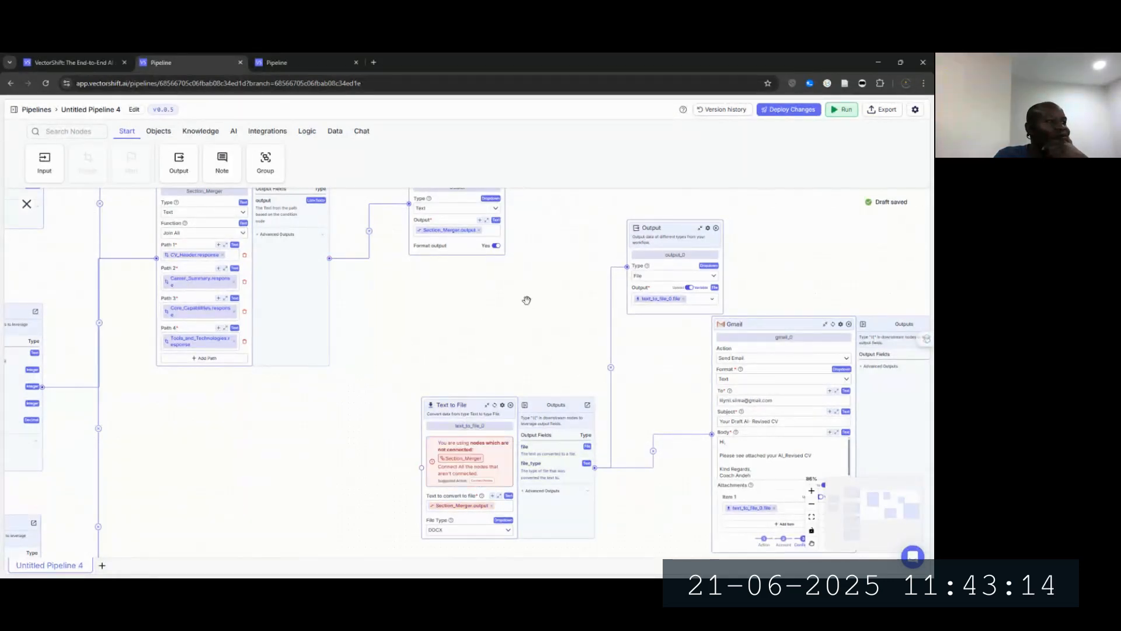
Step: Shift the Text to File node toward the Gmail node and reconnect its text input to the Section_Merger output
left_click_drag(461, 403, 518, 383)
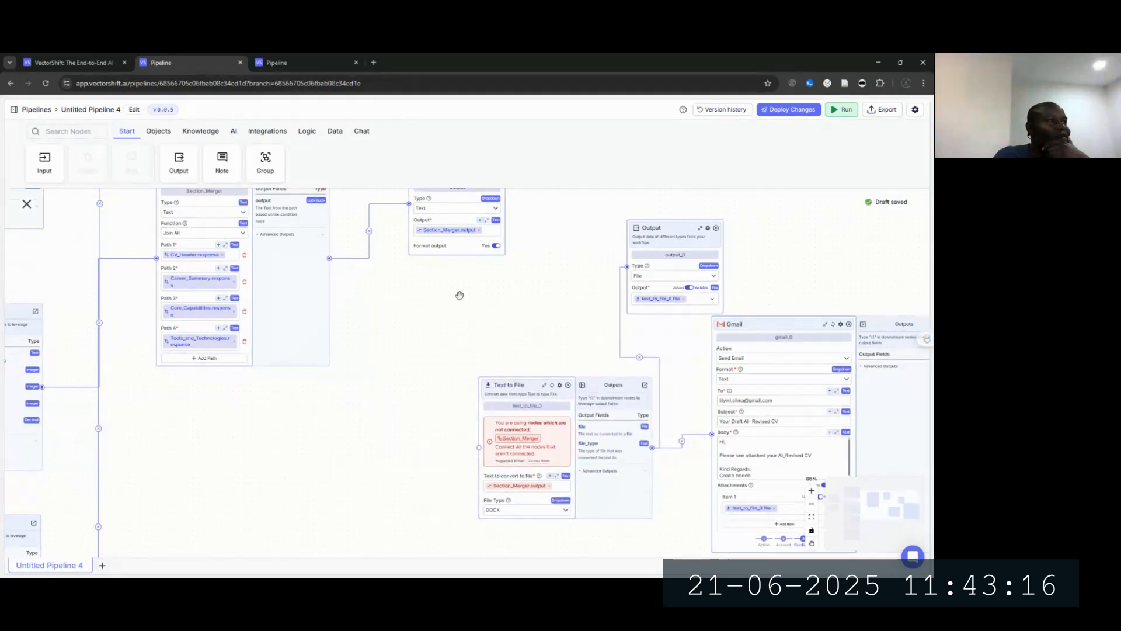
left_click_drag(408, 310, 375, 348)
left_click_drag(434, 197, 408, 217)
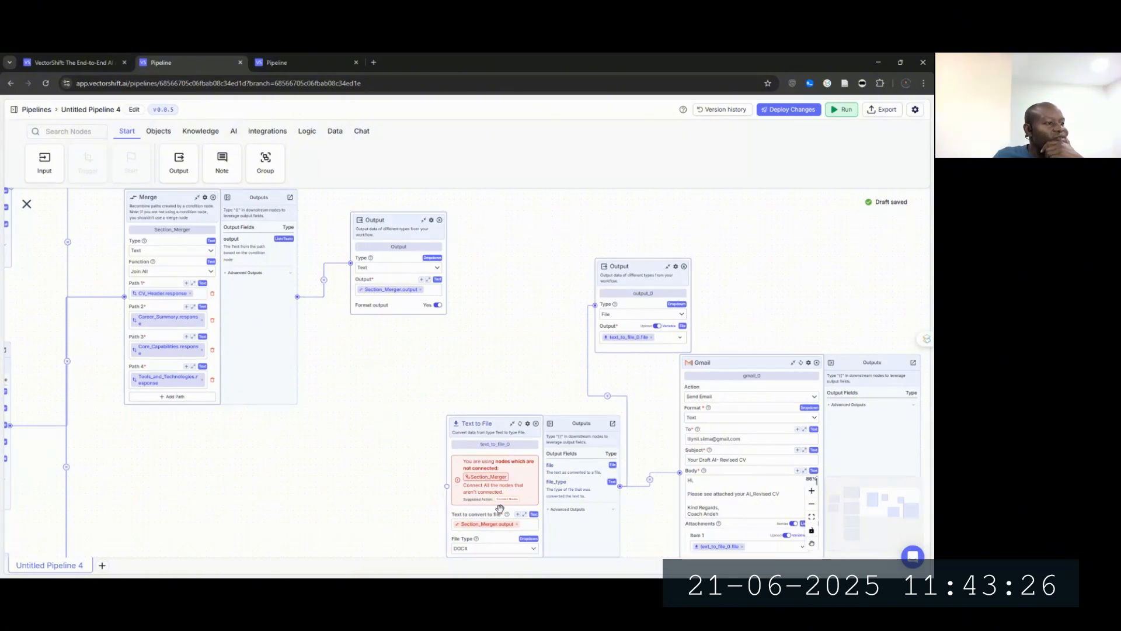
left_click(526, 524)
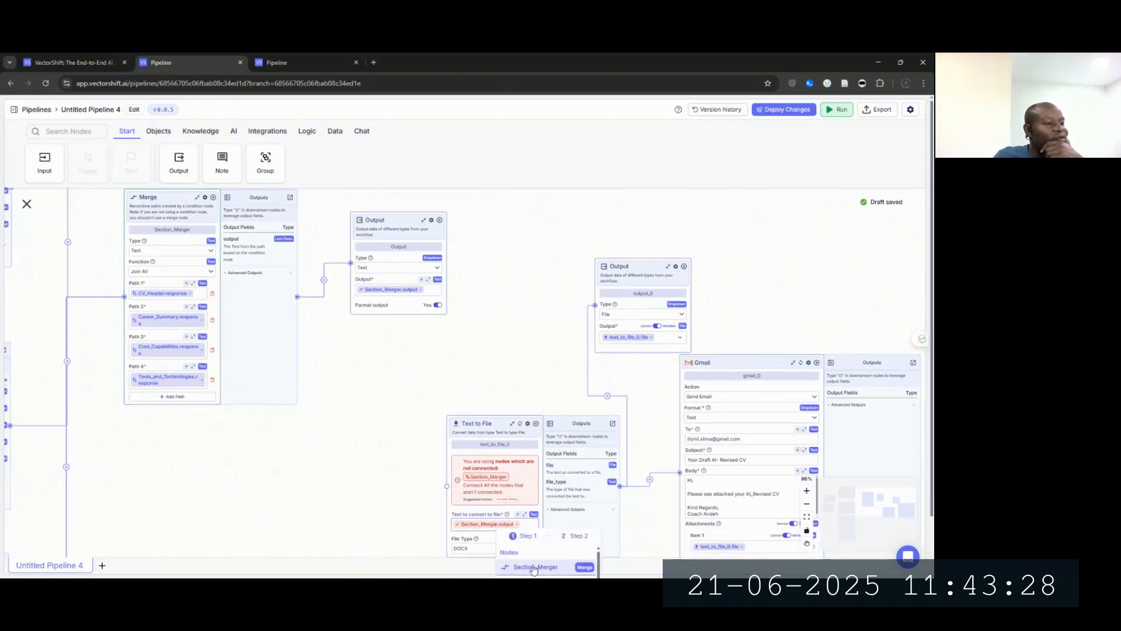
left_click(533, 567)
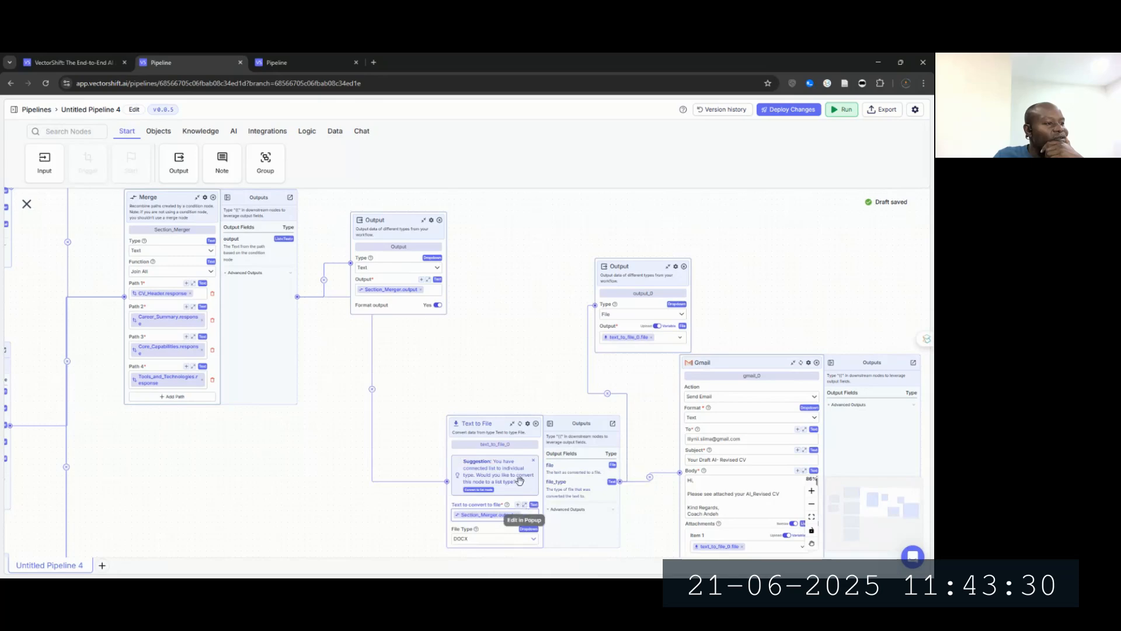
Step: Move the Text to File node to just below the text Output node and convert it to list type
left_click_drag(496, 423, 449, 360)
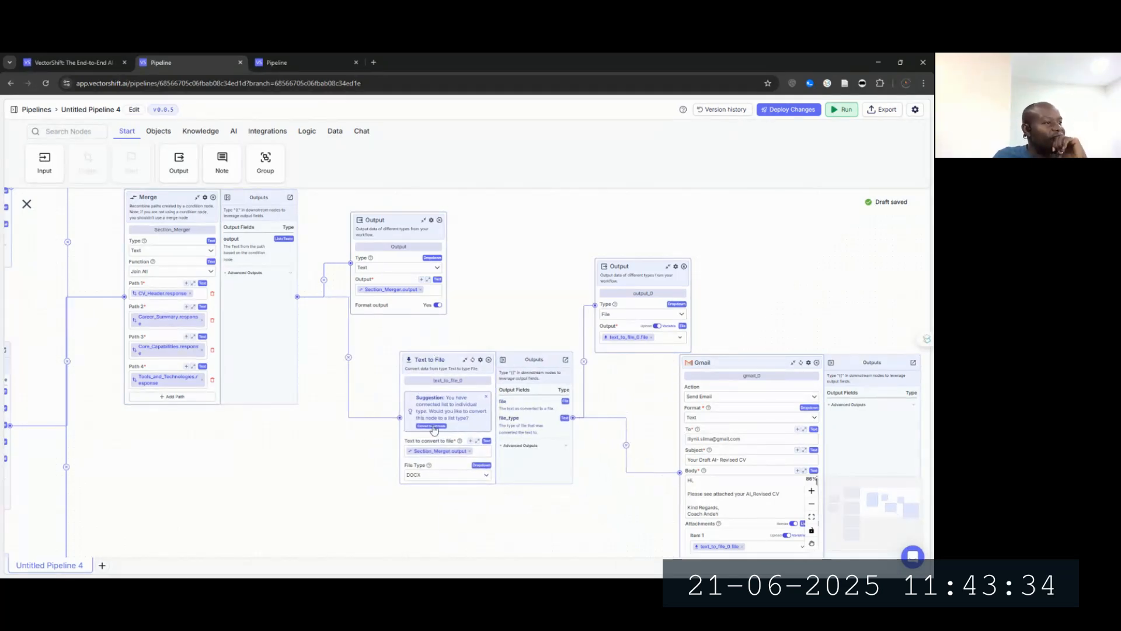
left_click(473, 361)
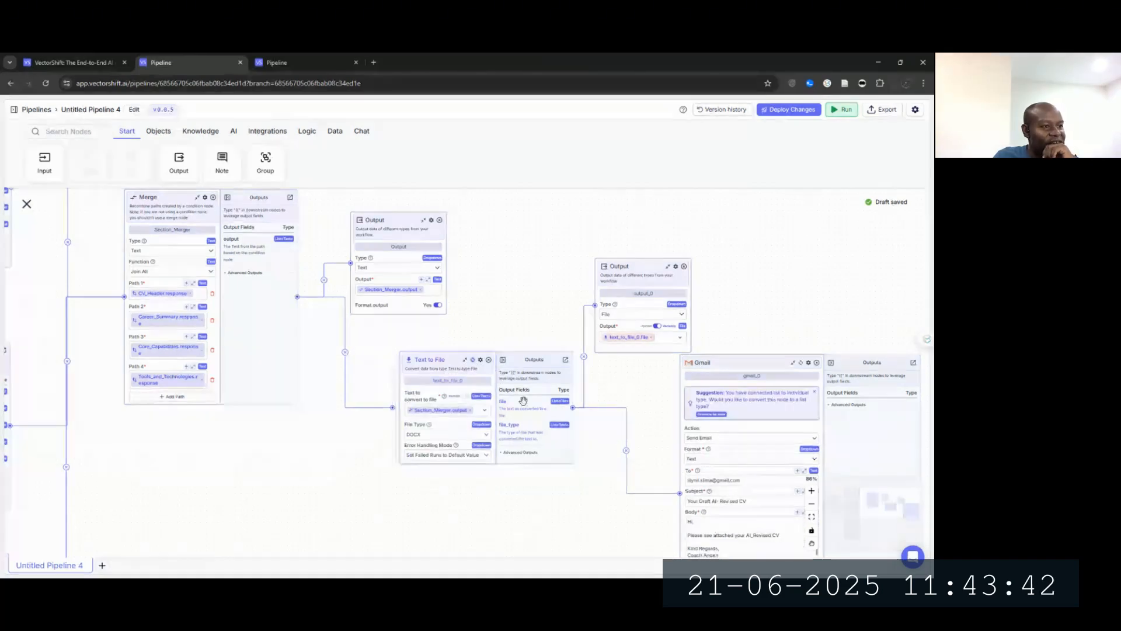
Step: Check the Gmail node's attachment source and delete the Text to File node from the pipeline
left_click_drag(658, 411, 606, 298)
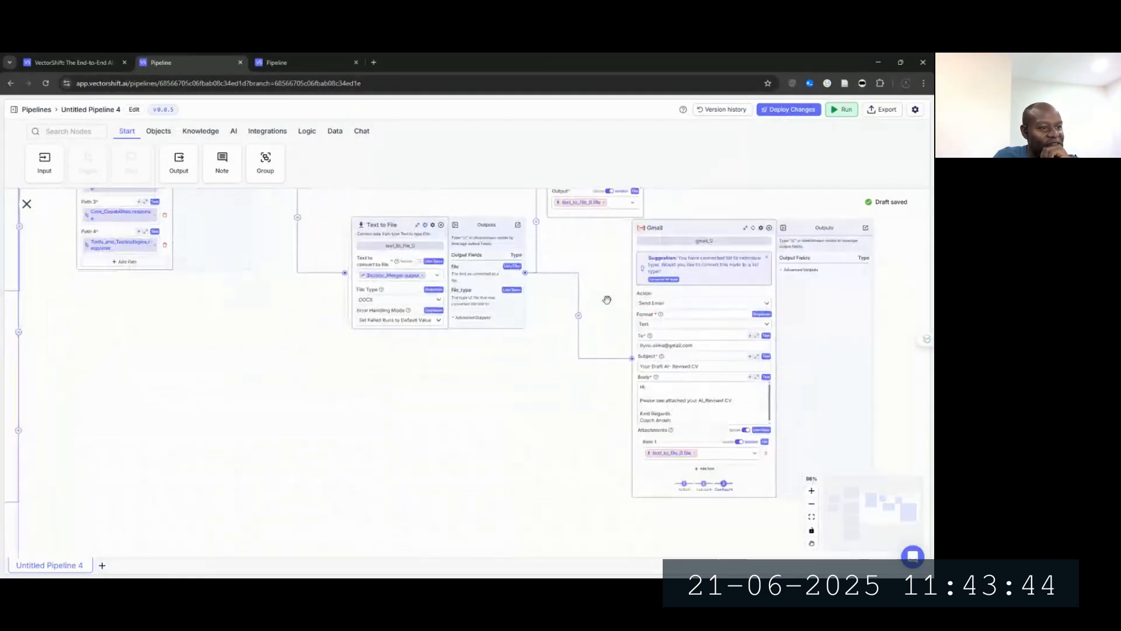
left_click(681, 454)
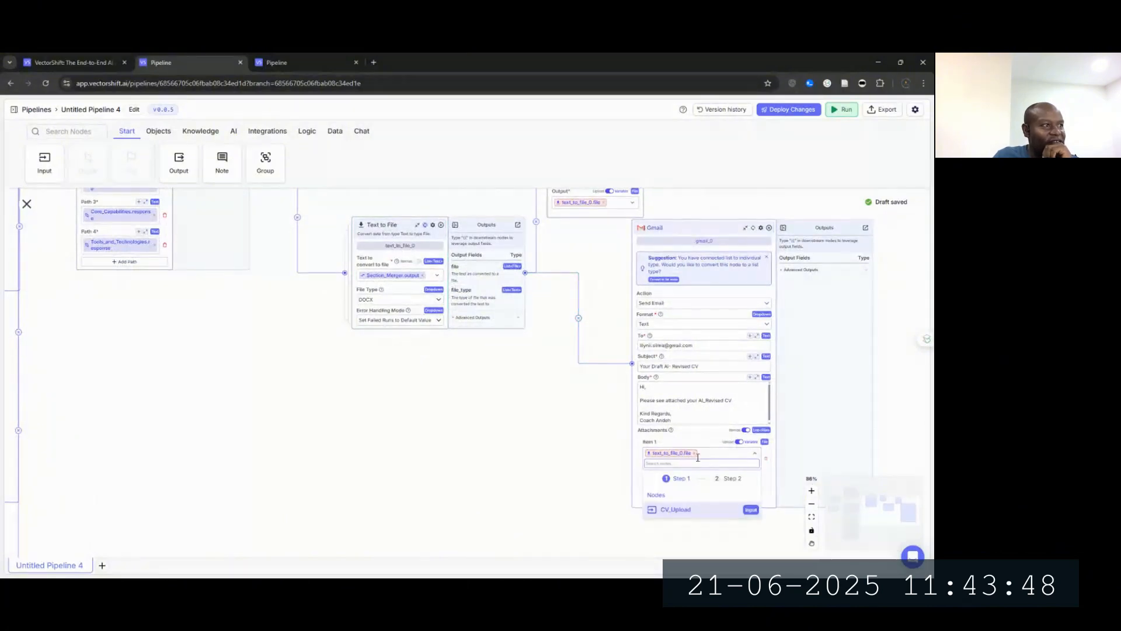
left_click(441, 226)
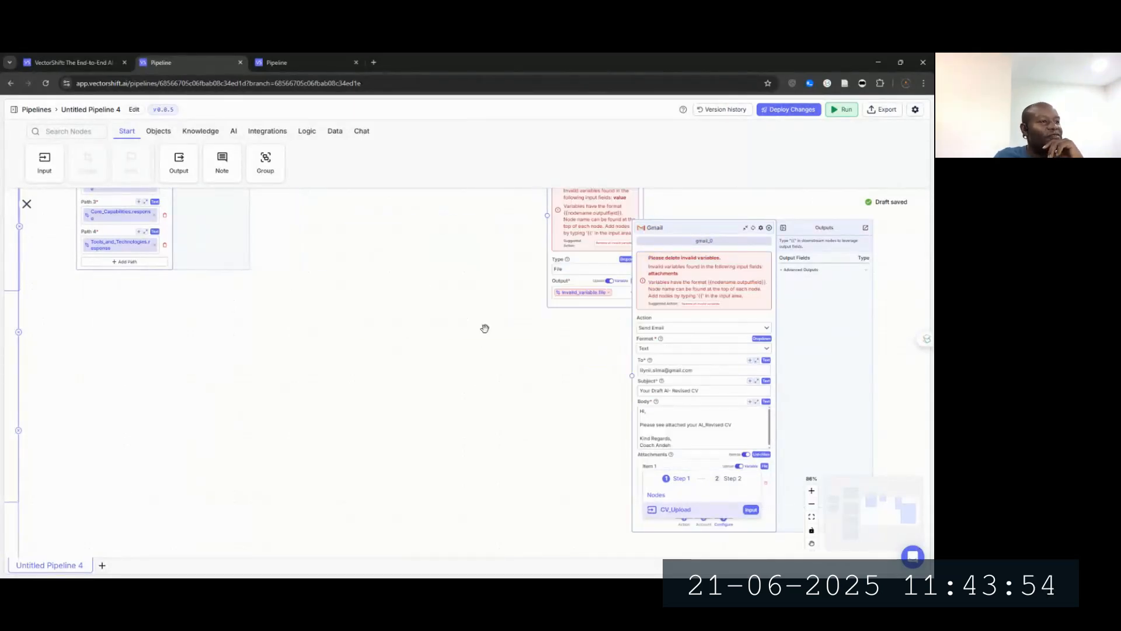
Step: Delete the Gmail node and the file-type Output node, keeping the text Output node fed by the Section_Merger
scroll(476, 368, "up", 5)
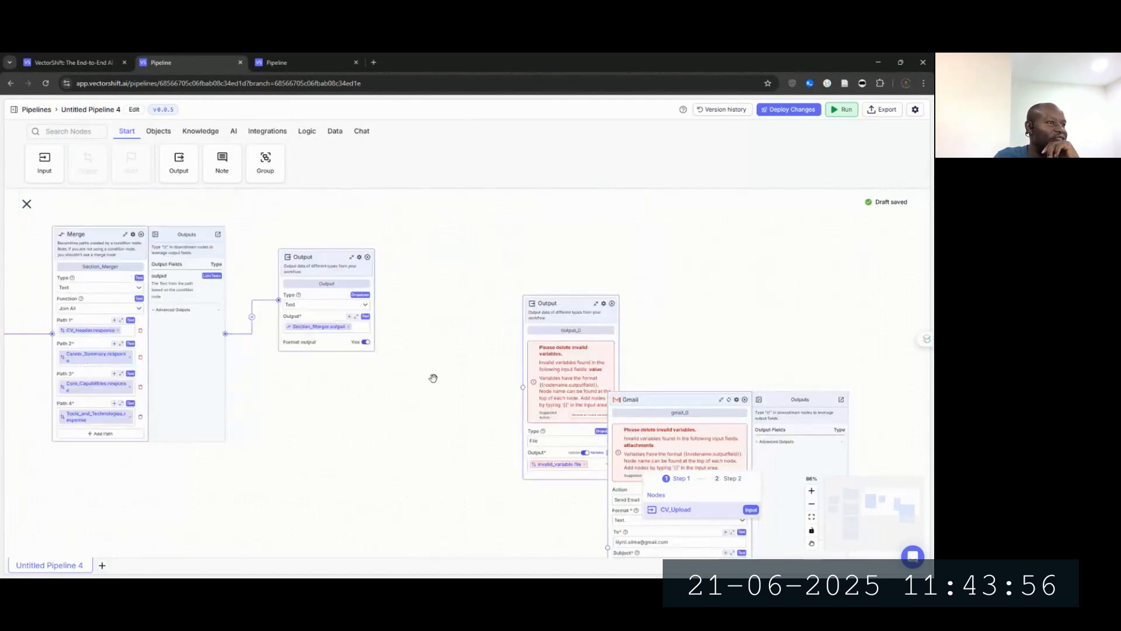
left_click_drag(540, 303, 522, 250)
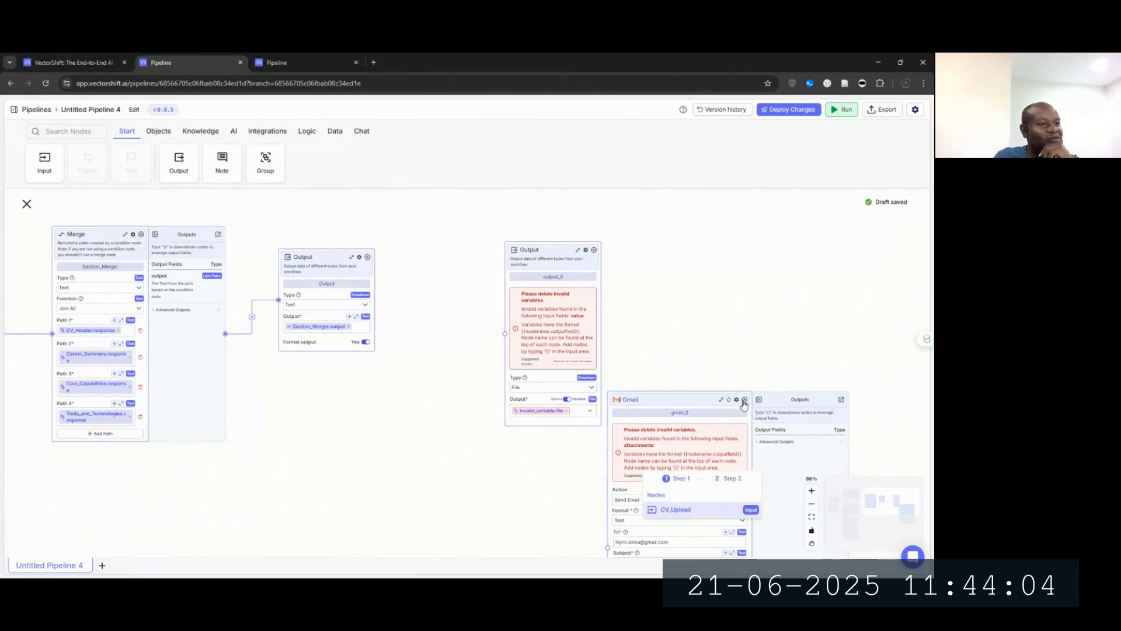
left_click_drag(738, 399, 718, 302)
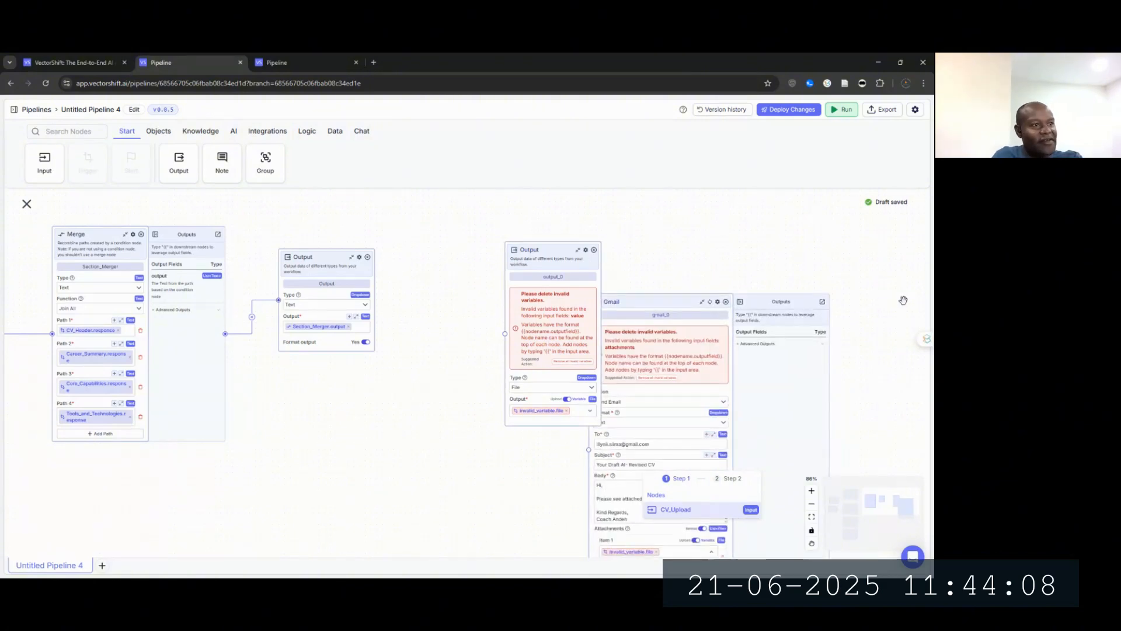
left_click(727, 302)
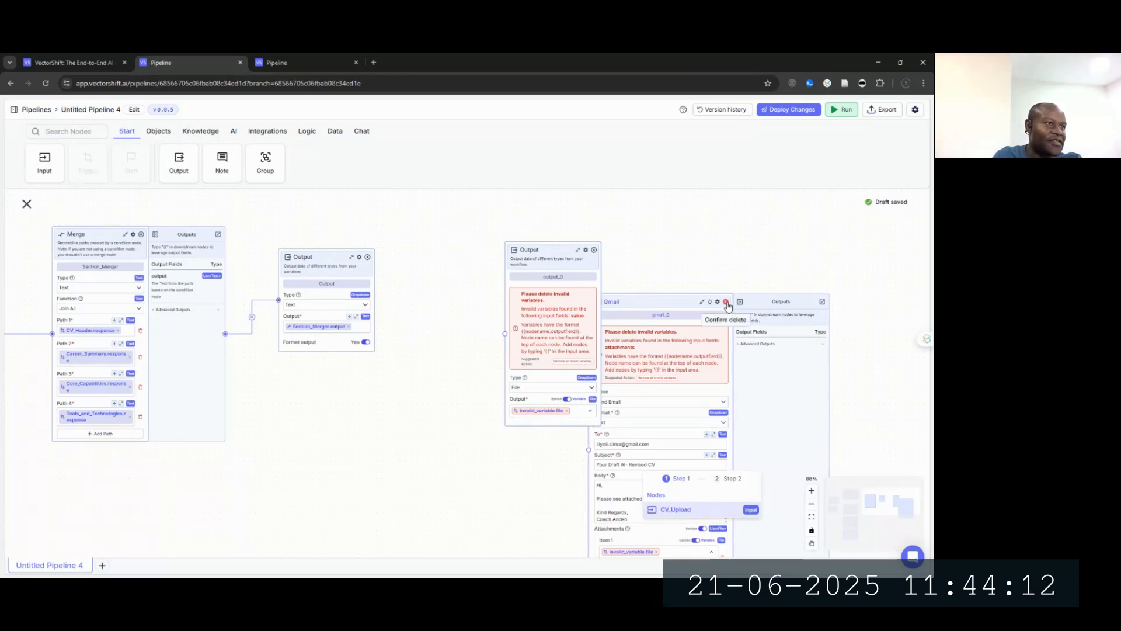
left_click(726, 303)
left_click(595, 251)
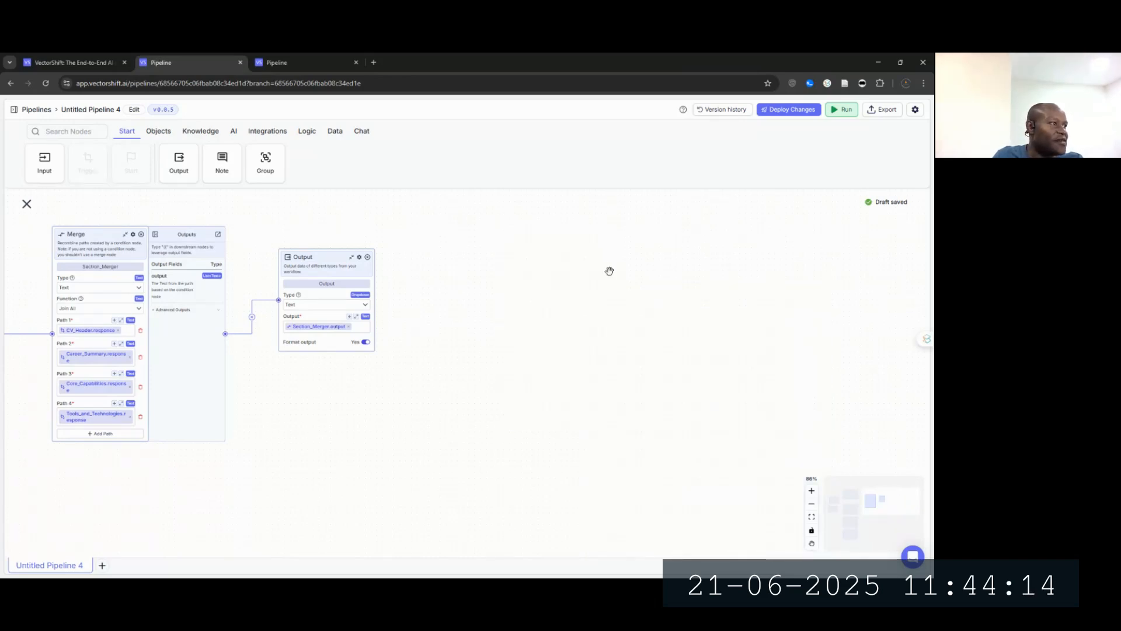
Step: Deploy the pipeline changes as patch version v0.0.6 without a description
left_click_drag(648, 300, 850, 330)
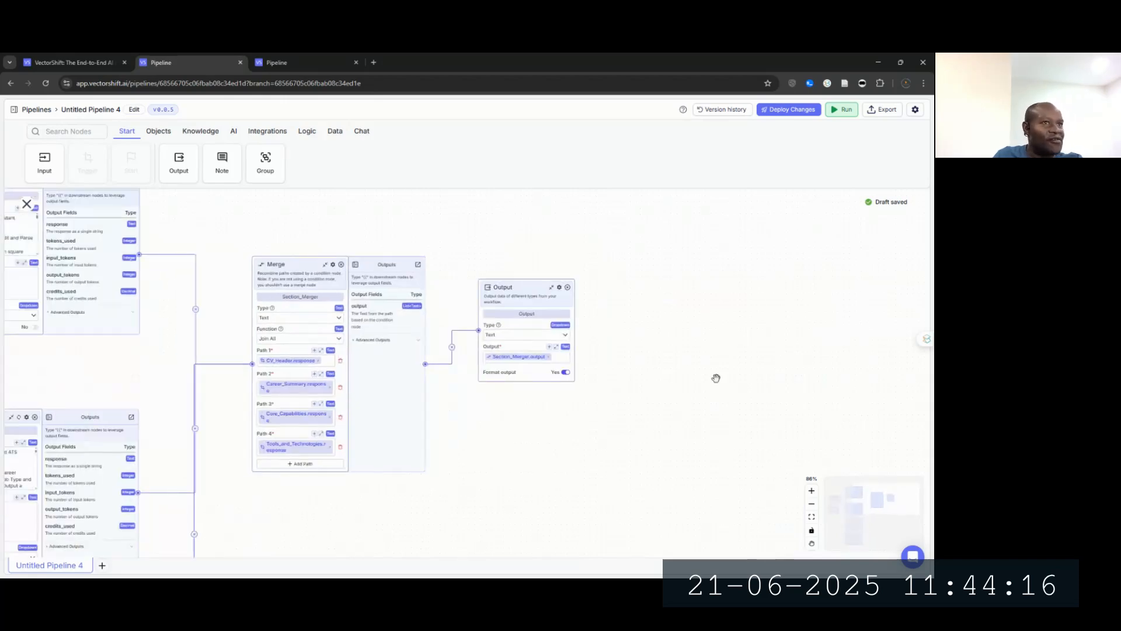
left_click(789, 109)
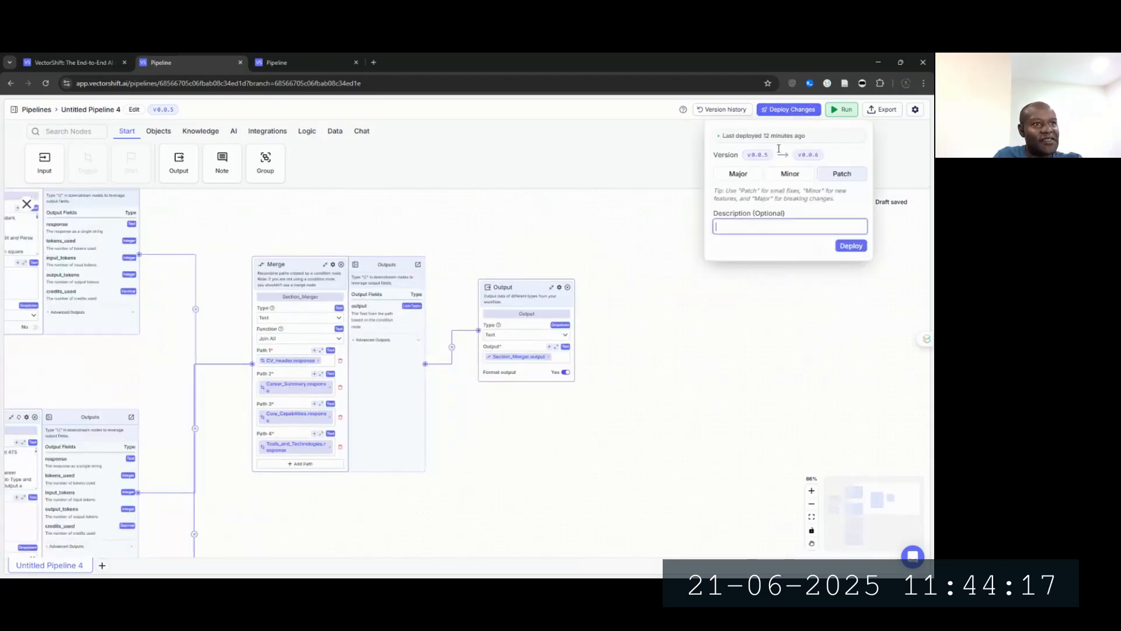
left_click(856, 246)
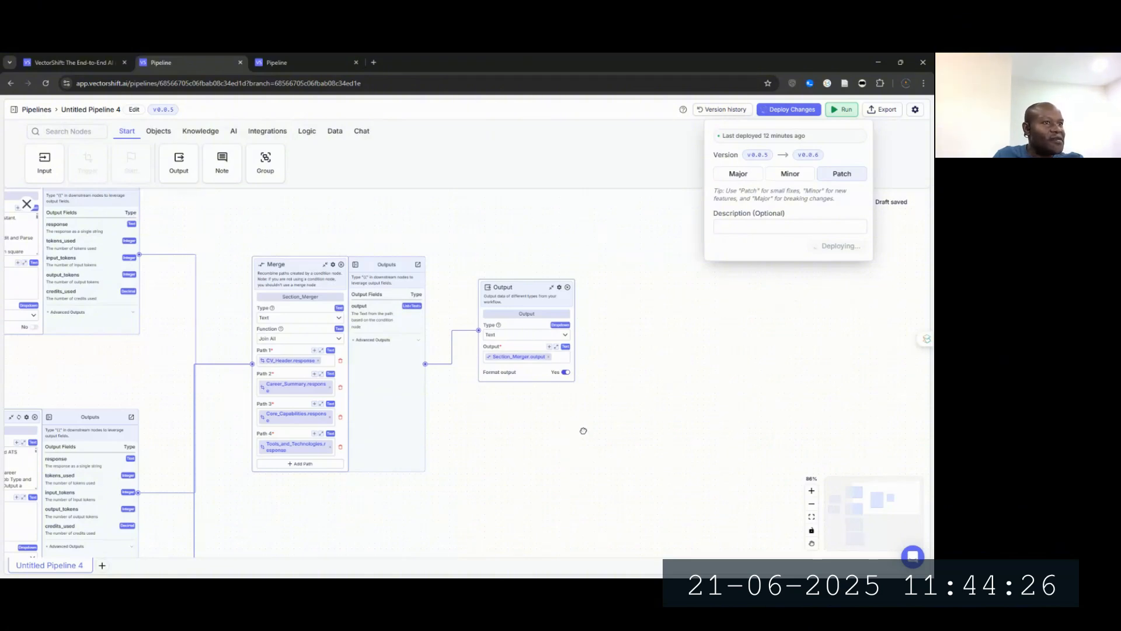
left_click_drag(649, 411, 736, 363)
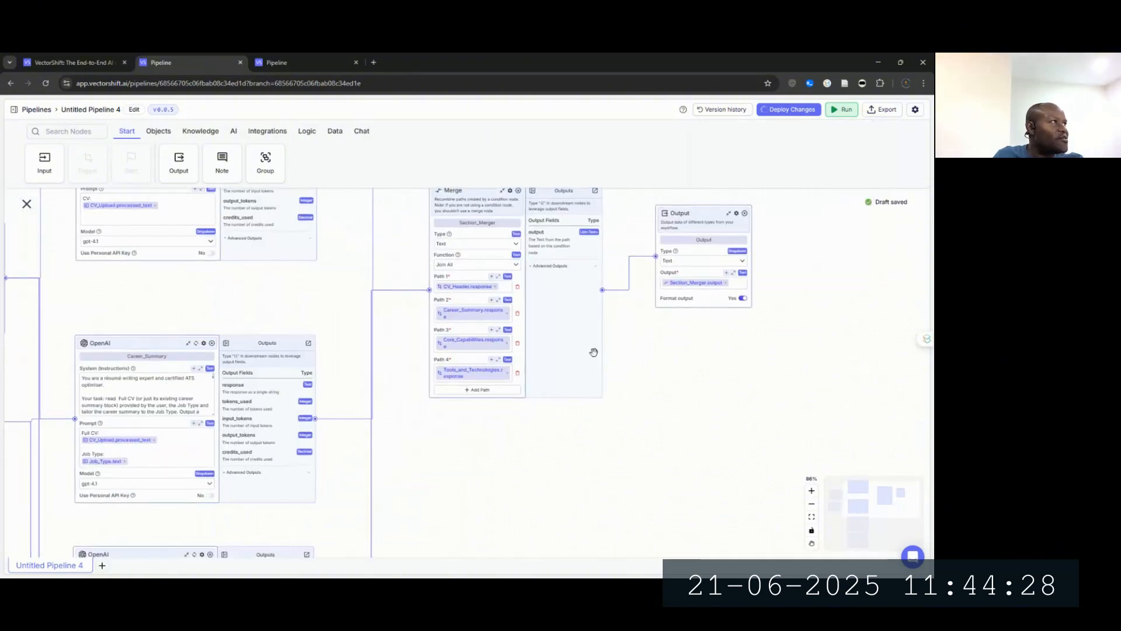
left_click_drag(529, 433, 663, 432)
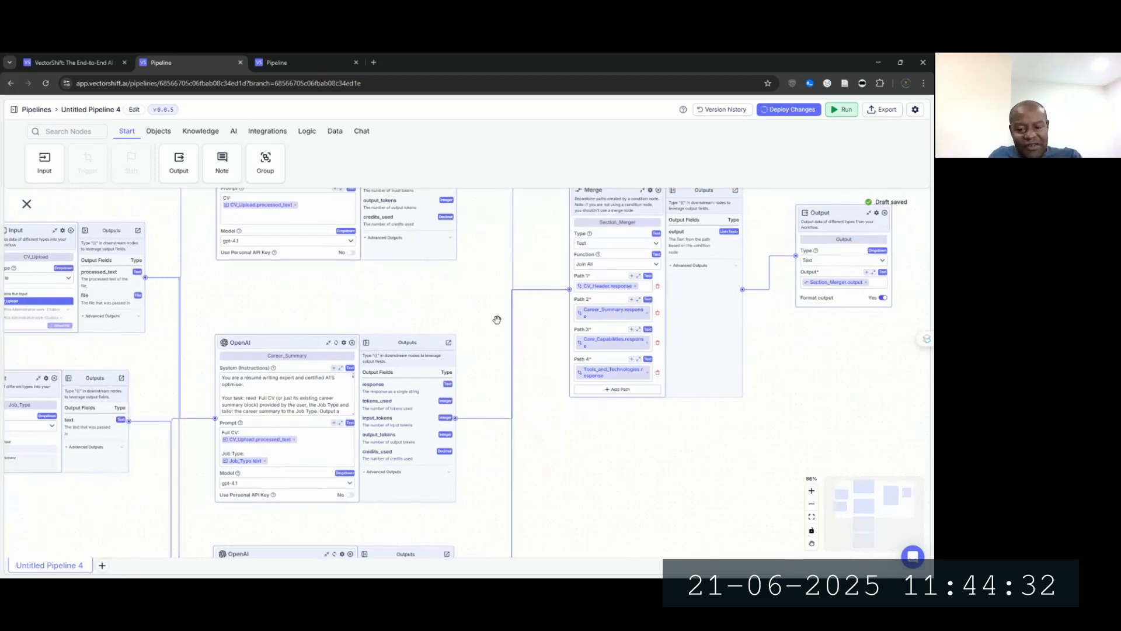
Step: Switch to the PowerPoint presentation and highlight "TOOLS & TECH" in yellow in the resume writing list
key("alt+Tab")
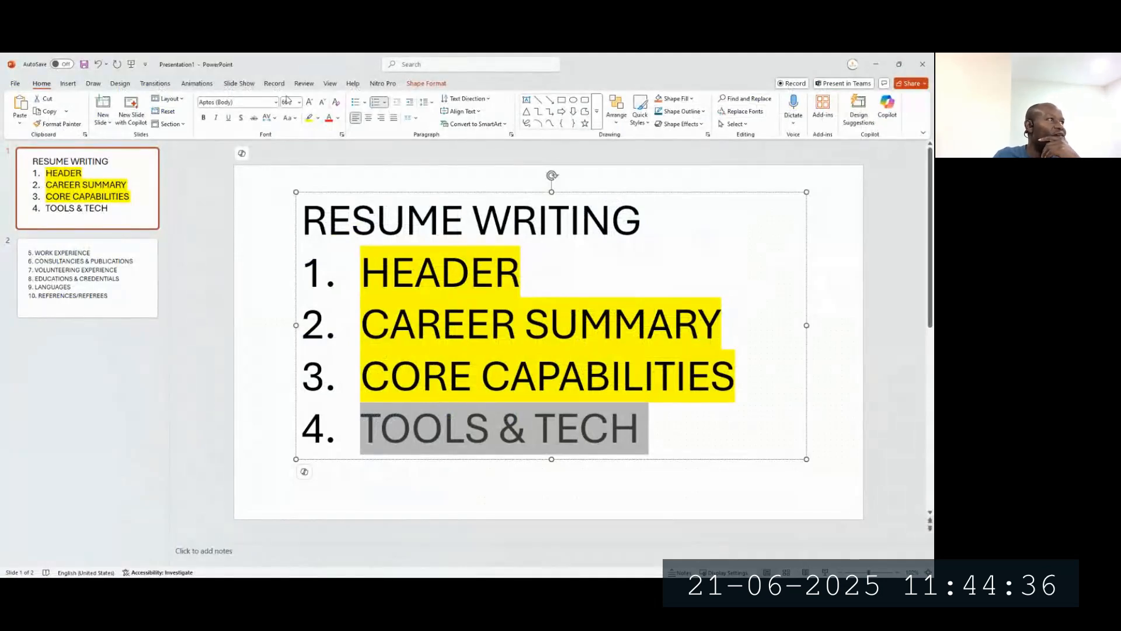
left_click(309, 118)
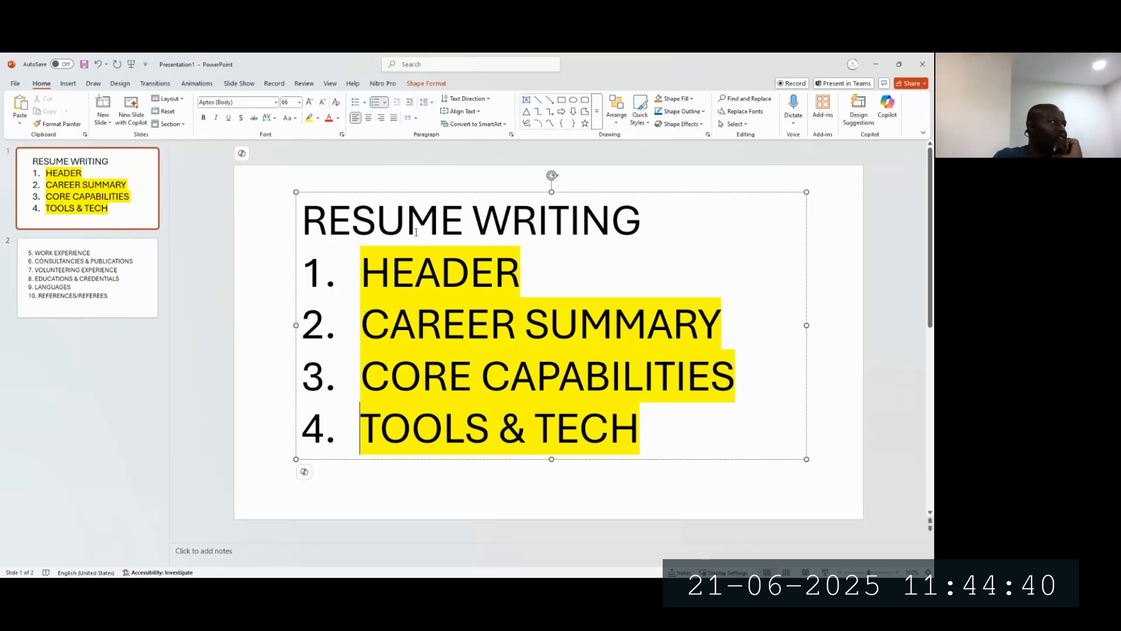
Step: Review the resume sections on slide 2, selecting Work Experience, Consultancies & Publications and Volunteering Experience one after another
left_click(112, 286)
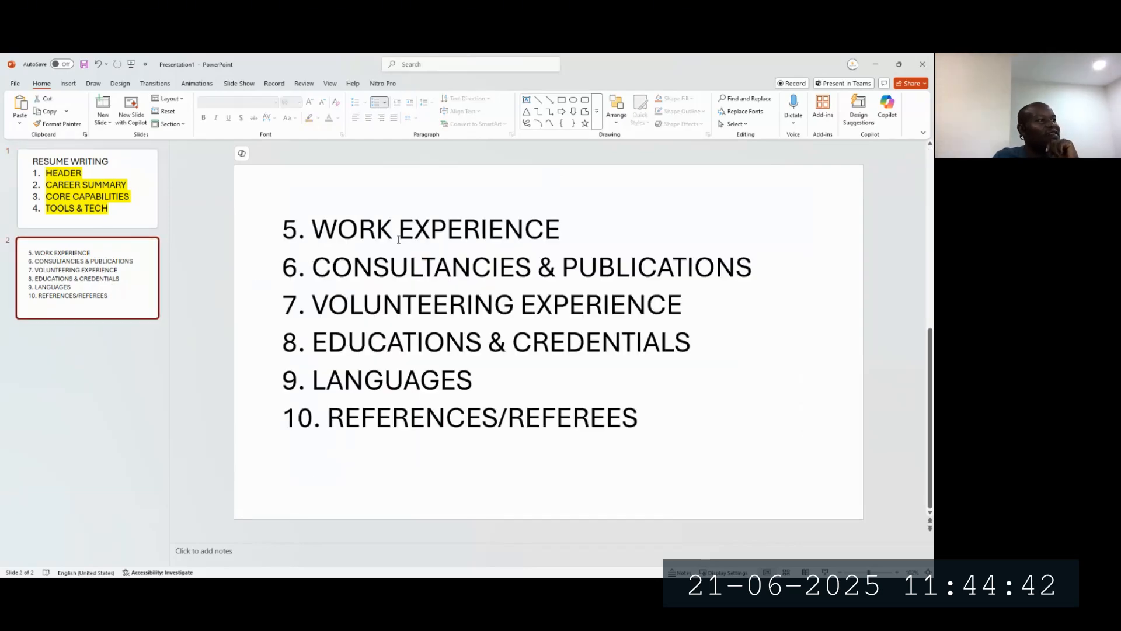
left_click_drag(316, 229, 412, 235)
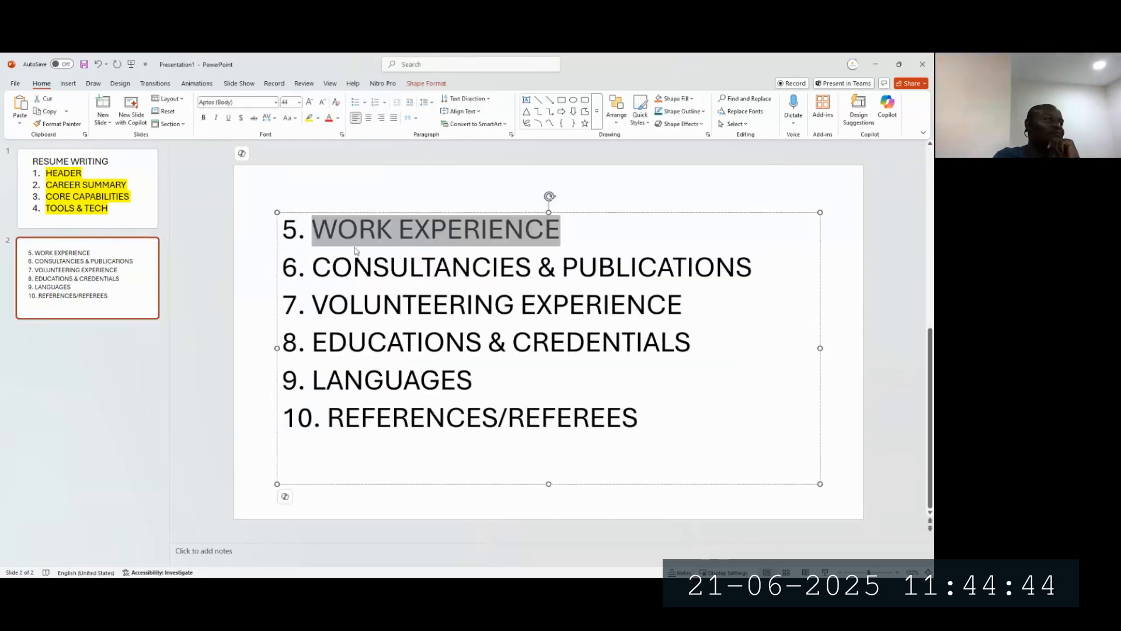
left_click_drag(314, 268, 752, 268)
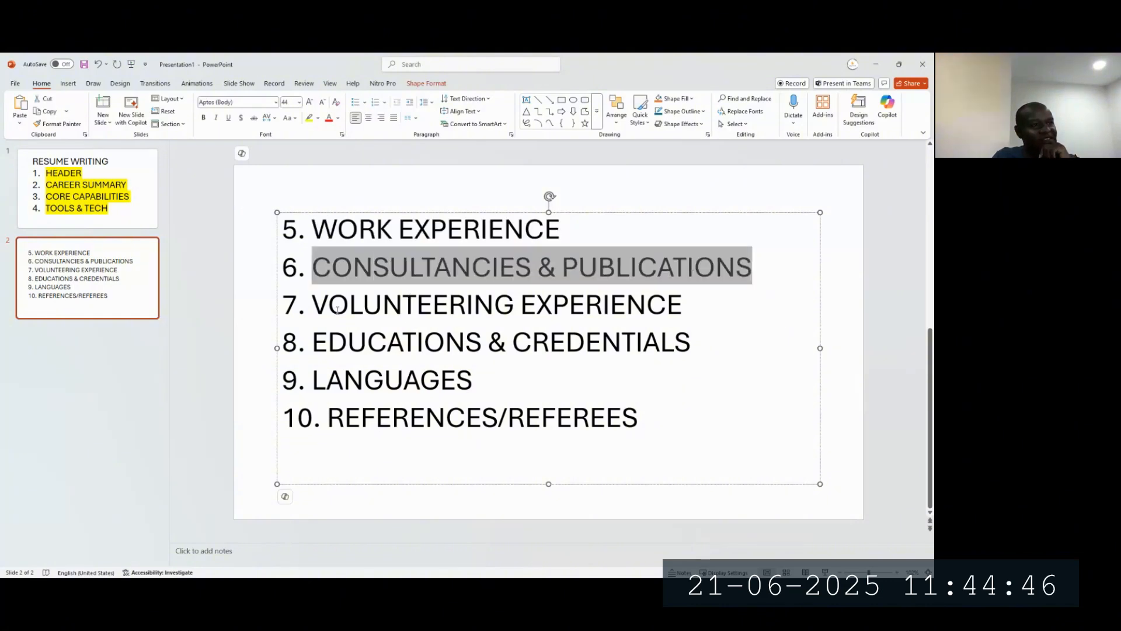
left_click(311, 305)
left_click_drag(311, 305, 681, 305)
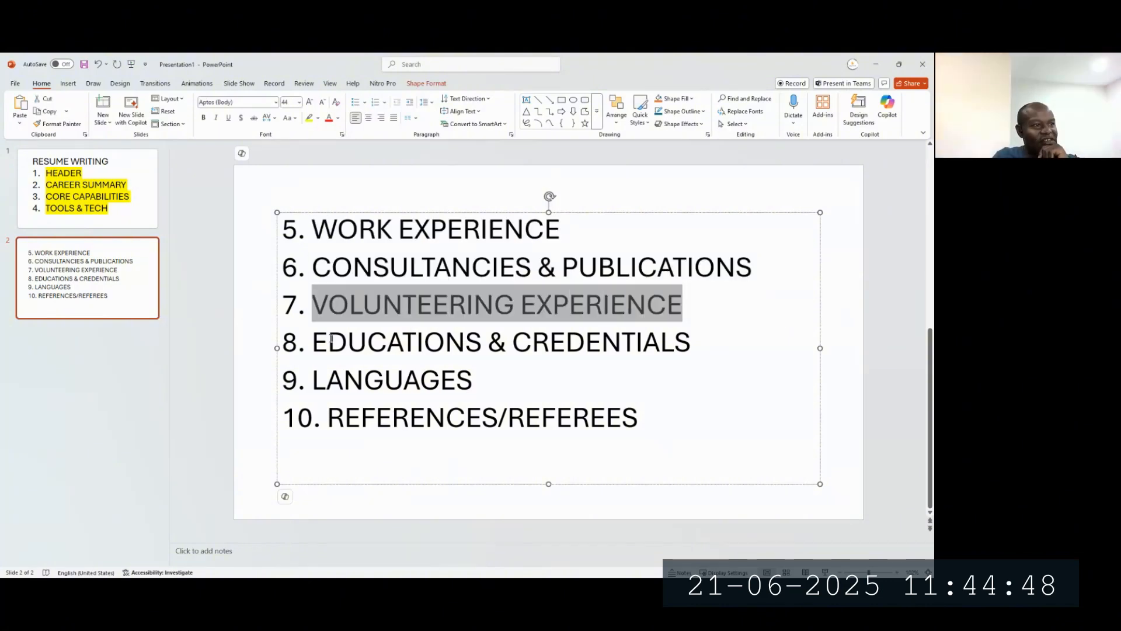